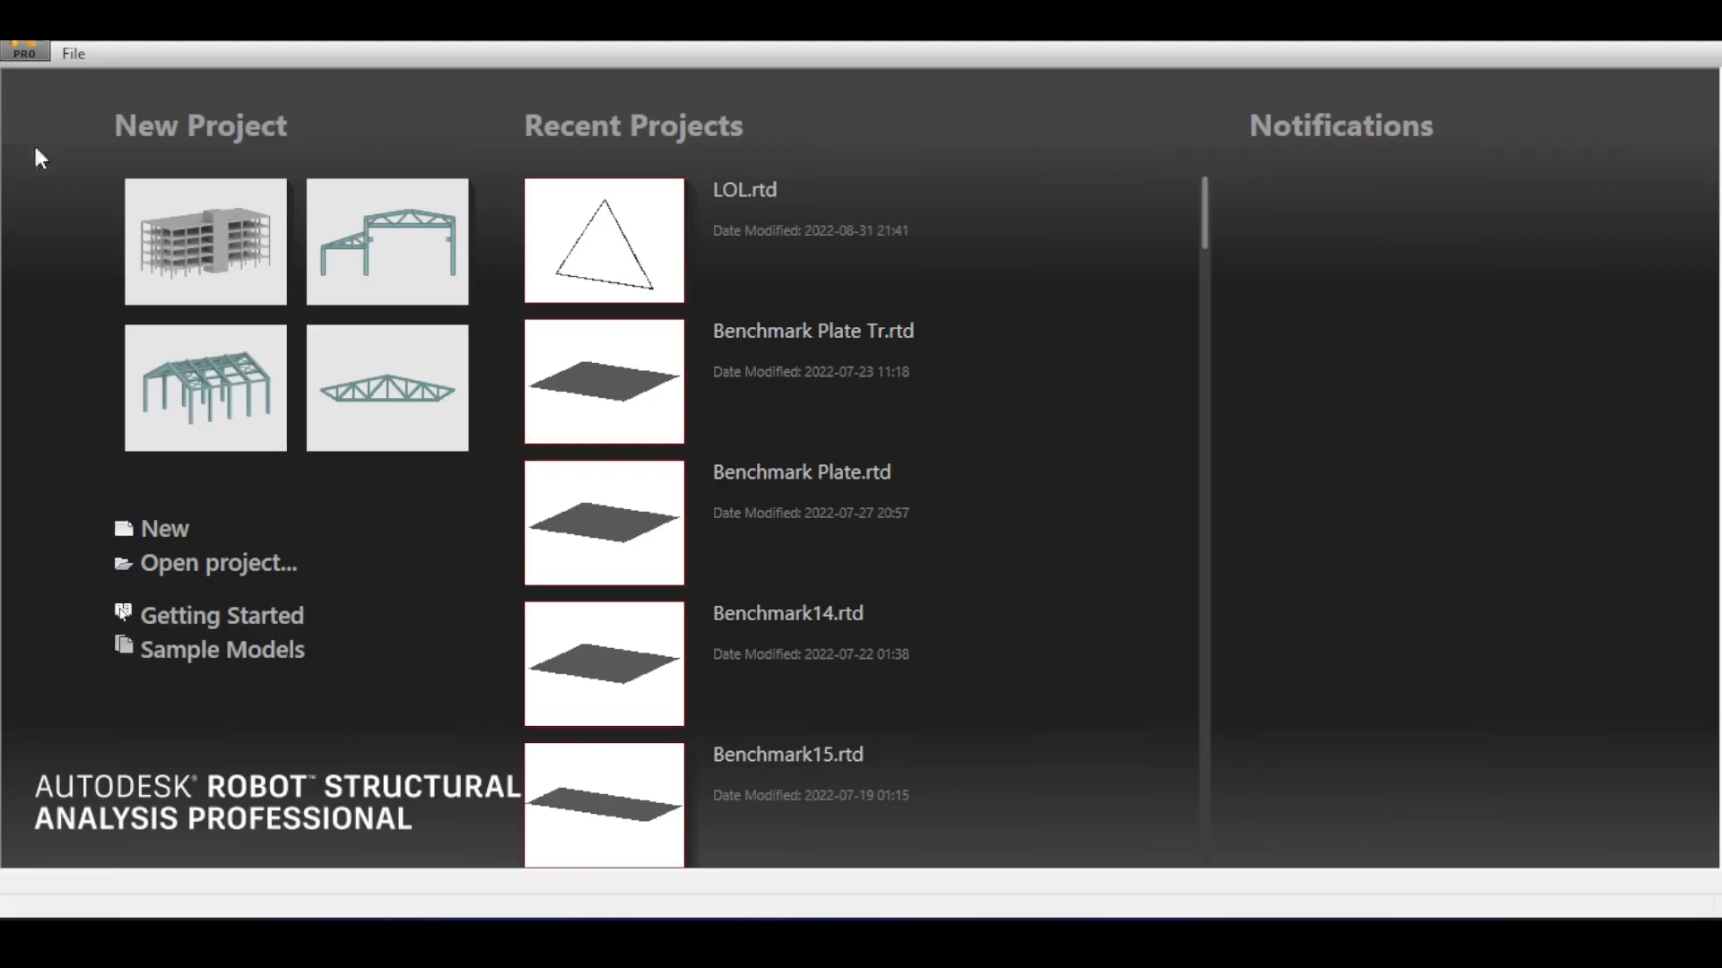
Create a new building structure project and define structural X axes at 0 and 10 m
{"action": "left_click", "coordinate": [204, 220]}
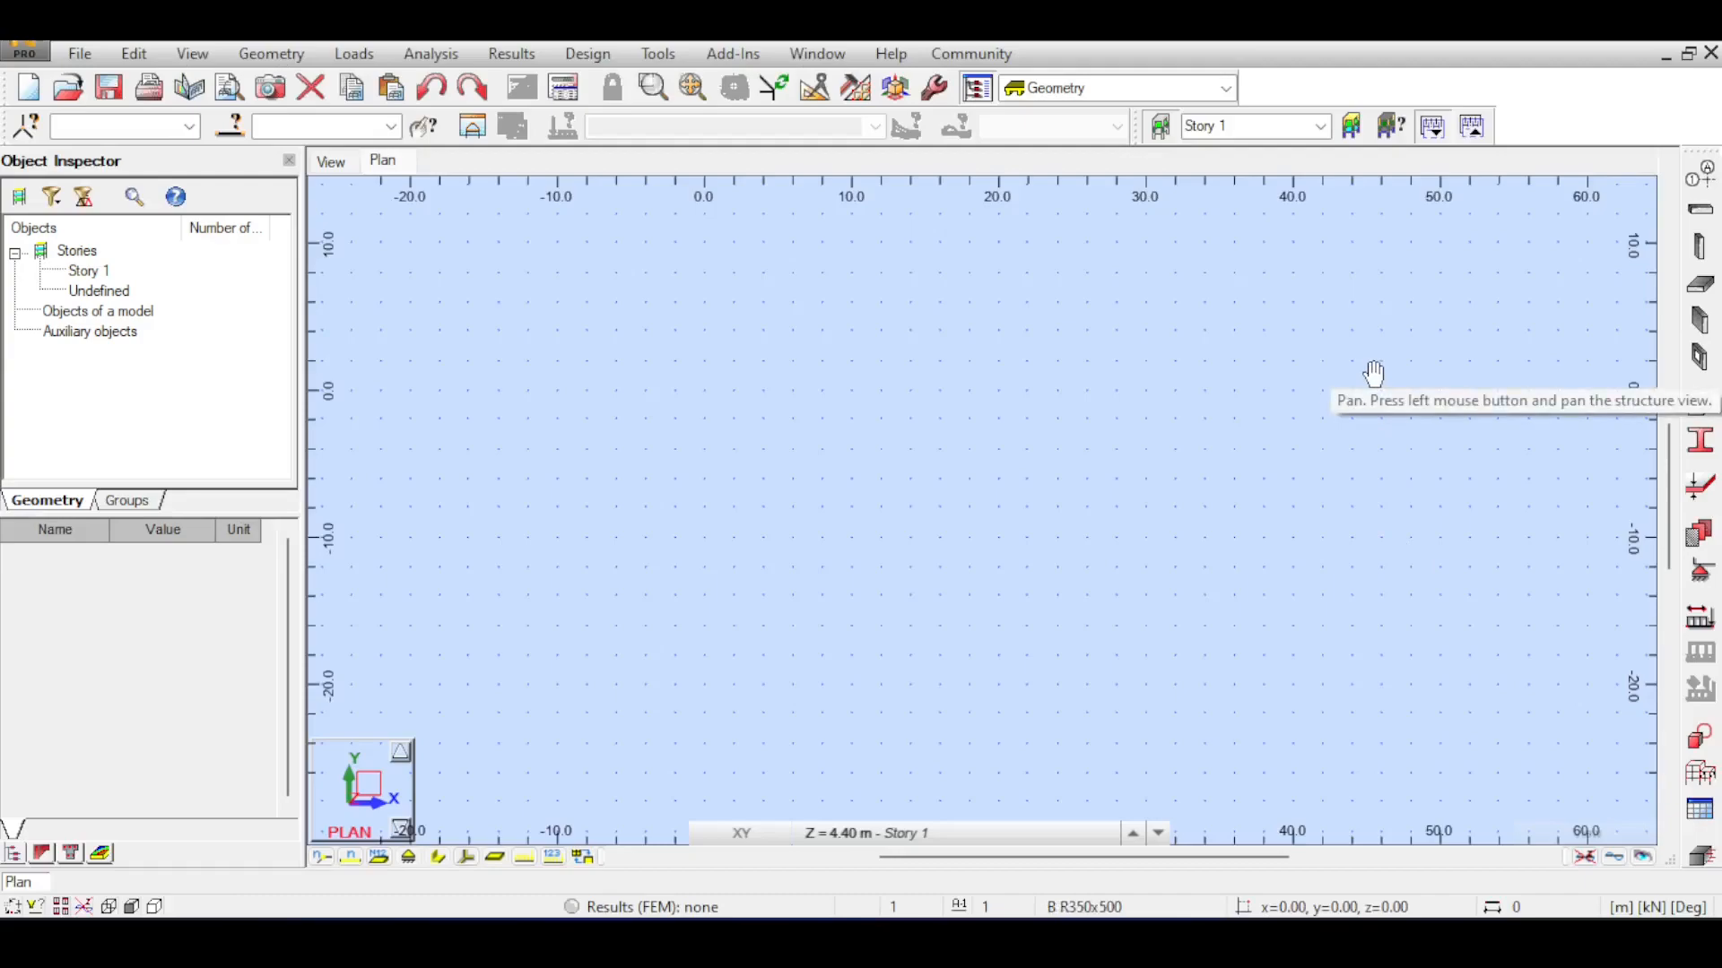
{"action": "left_click", "coordinate": [1707, 176]}
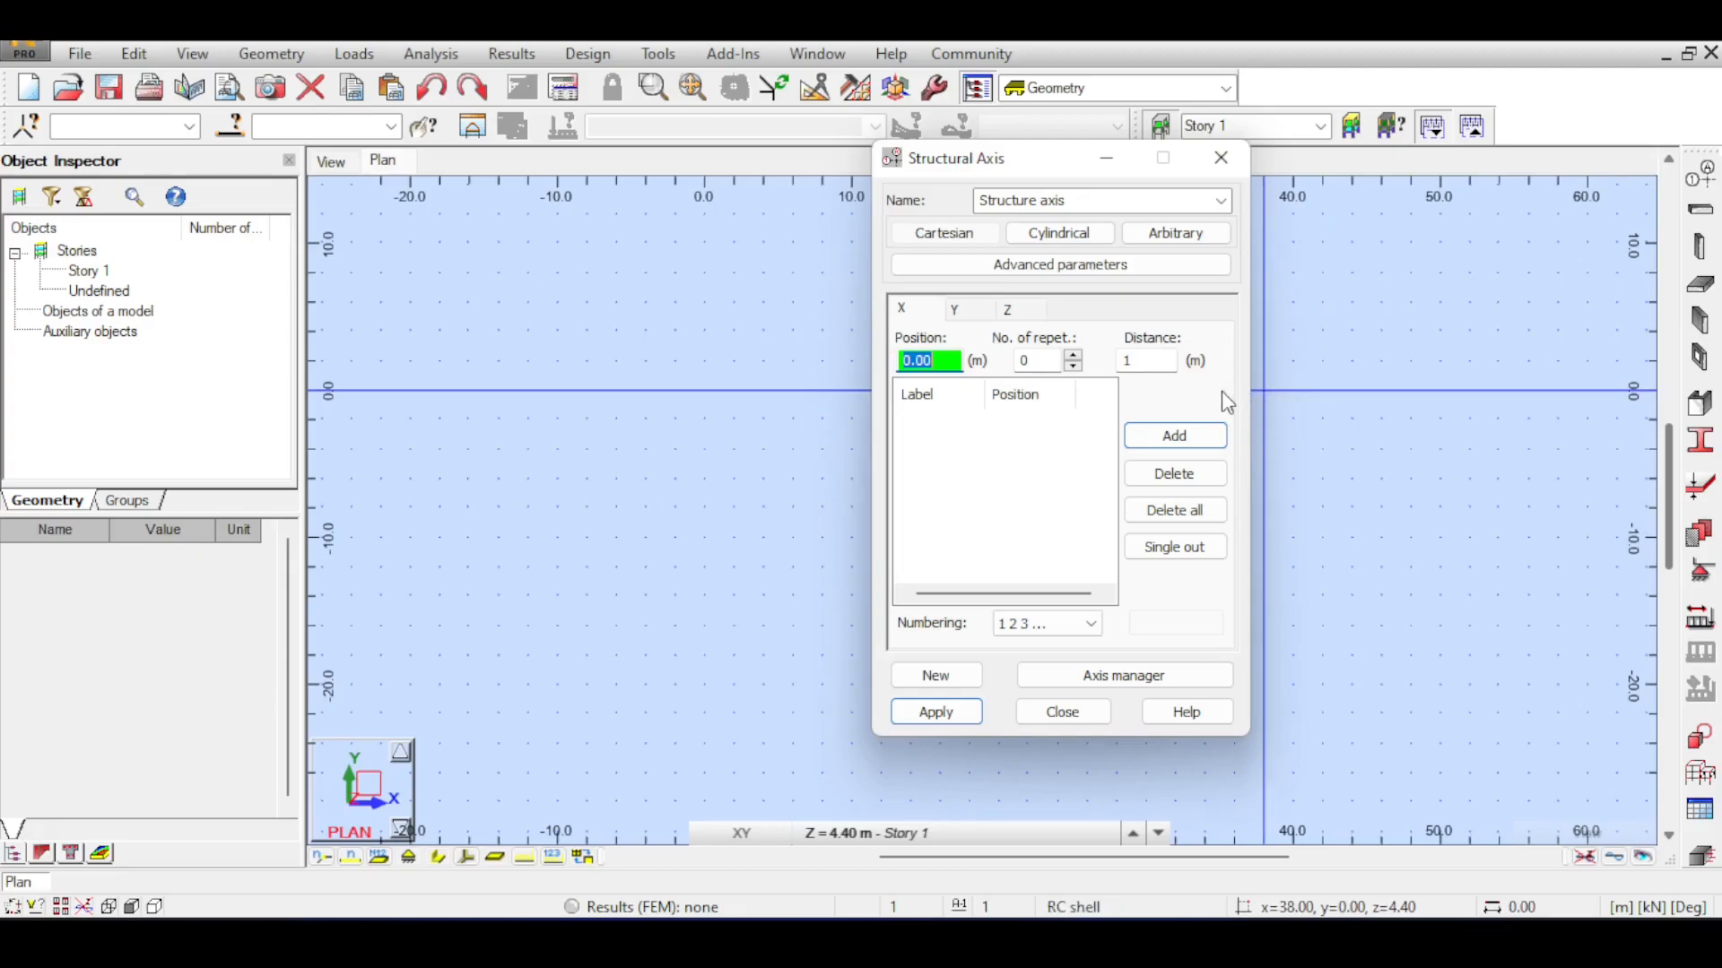
{"action": "key", "text": "Return"}
{"action": "type", "text": "10"}
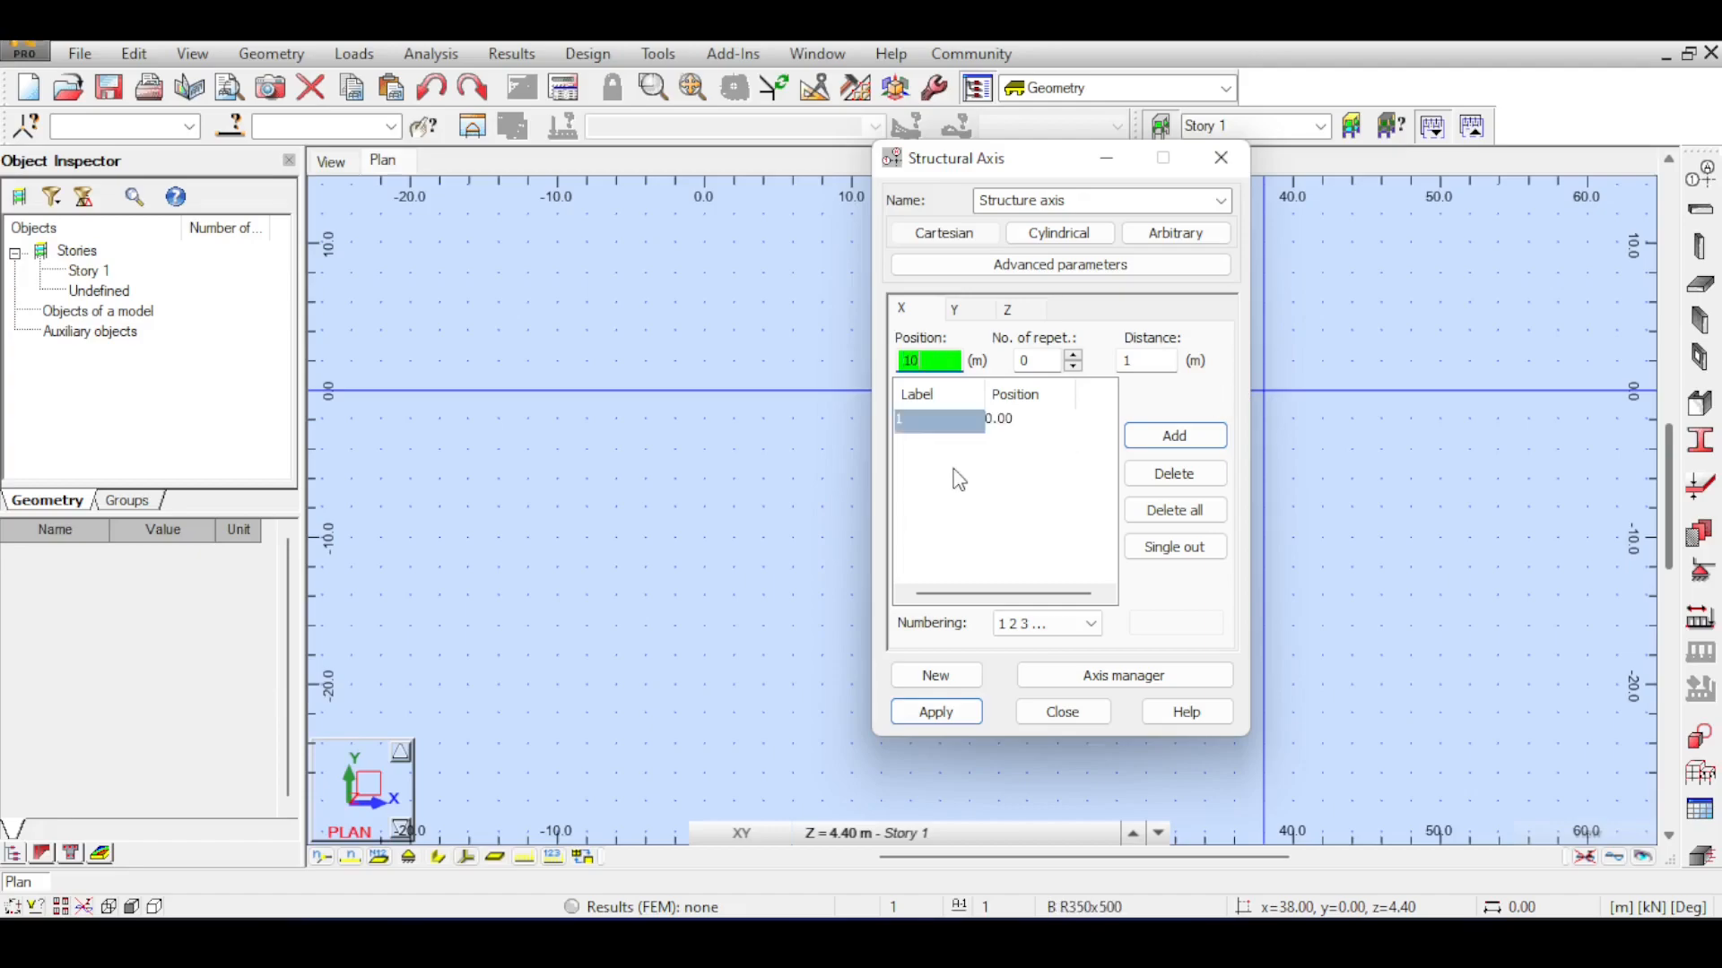
{"action": "key", "text": "Return"}
Add a Y axis at 0 m and a Z axis at 3 m, and apply the axis grid
{"action": "left_click", "coordinate": [974, 311]}
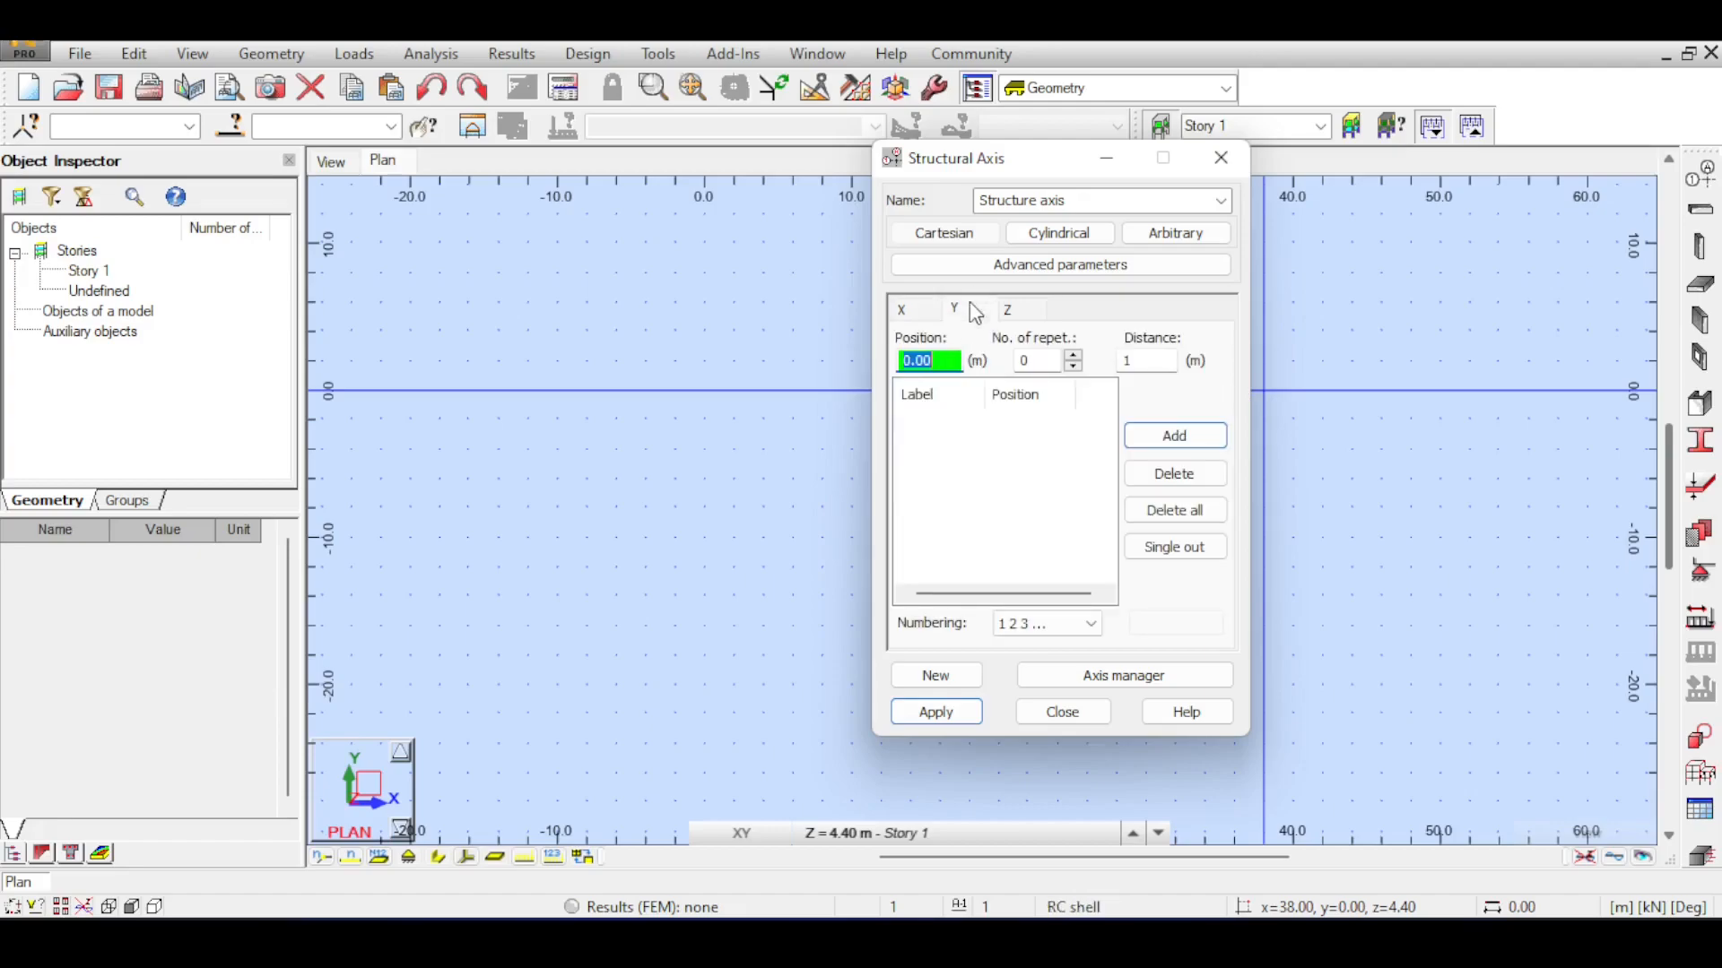
{"action": "key", "text": "Return"}
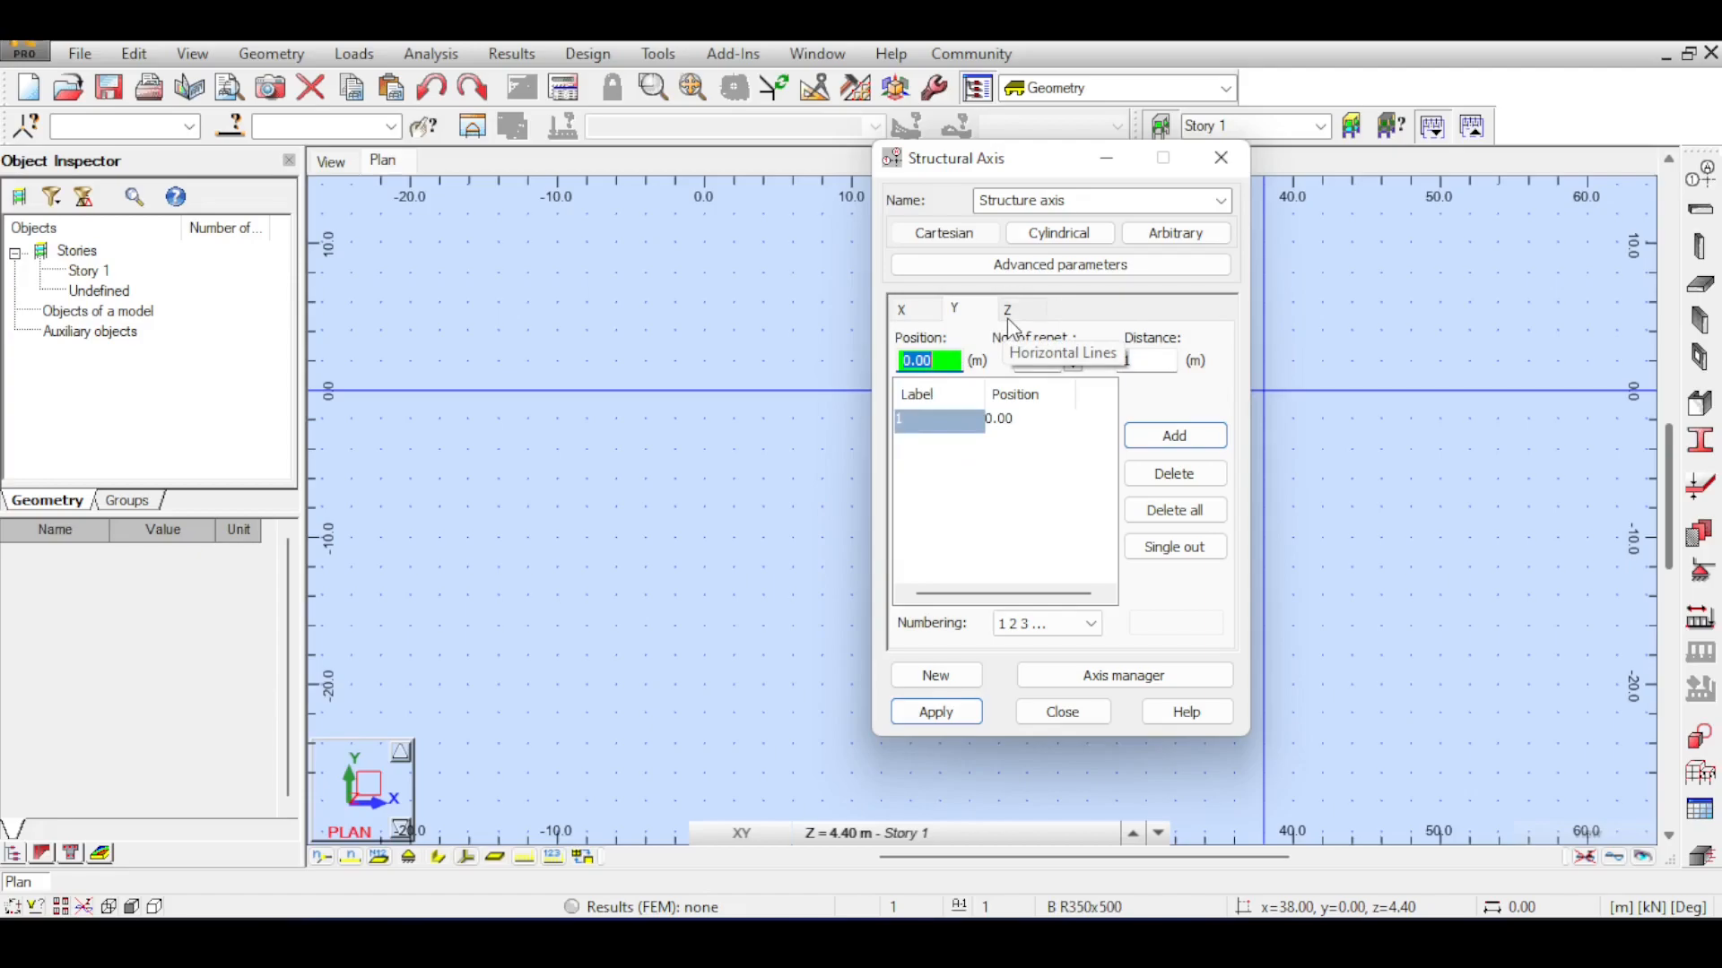
{"action": "left_click", "coordinate": [1009, 314]}
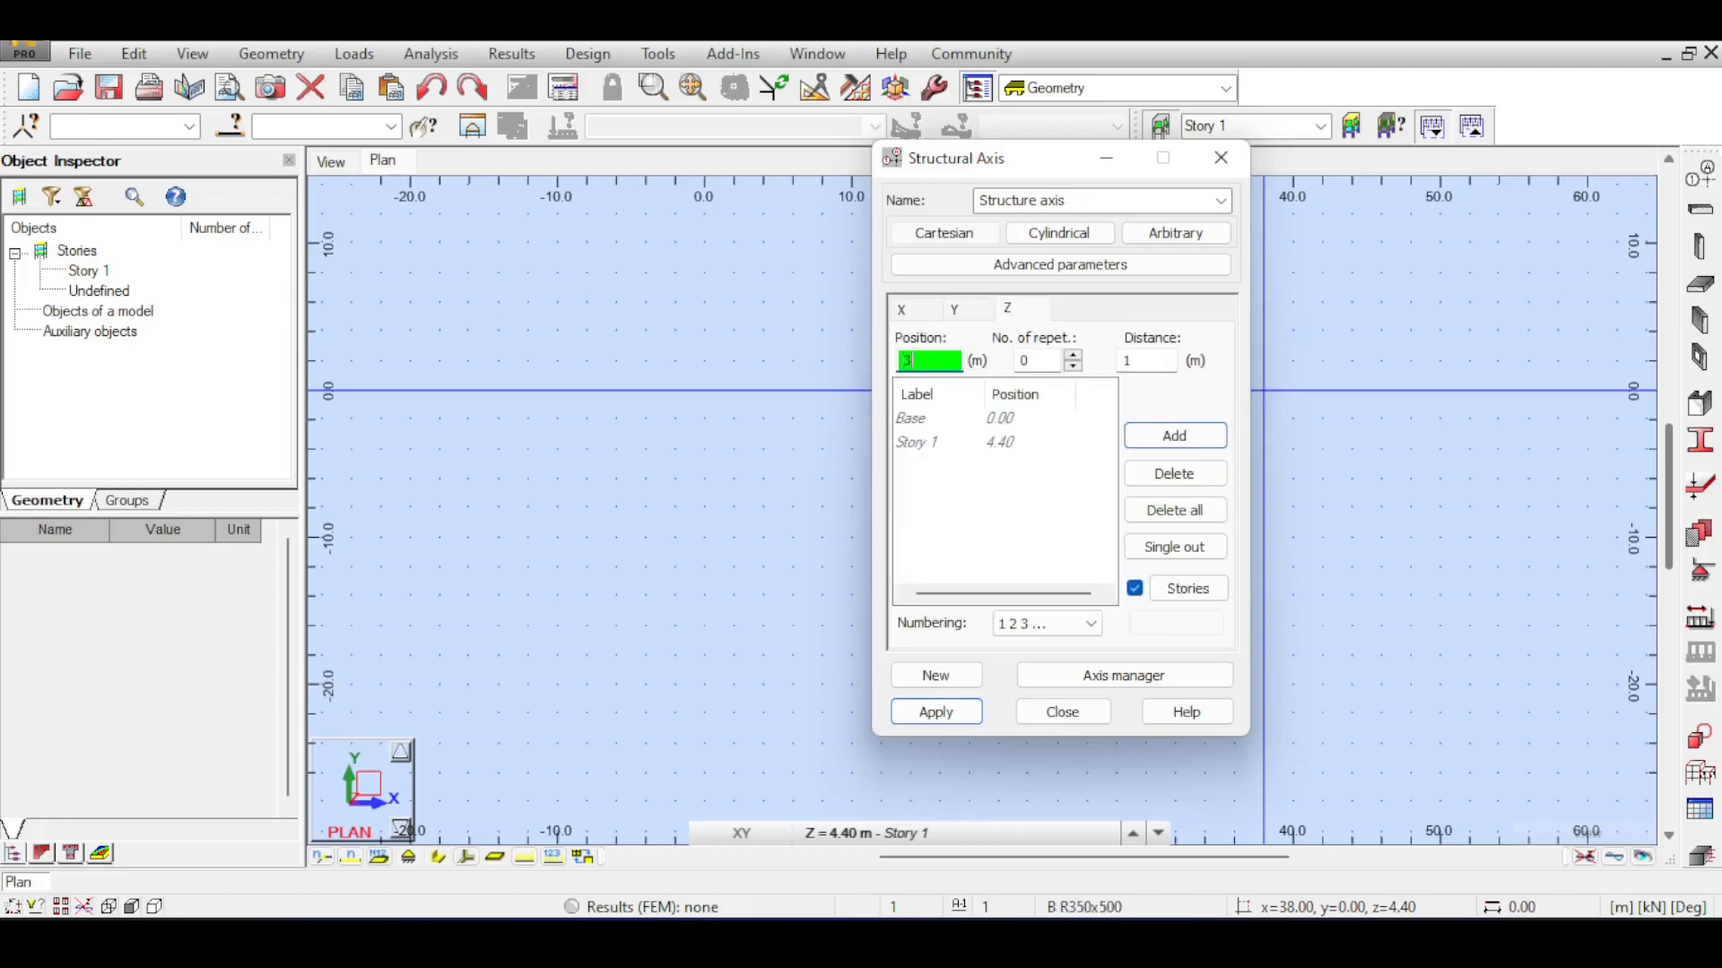
{"action": "type", "text": "3"}
{"action": "key", "text": "Return"}
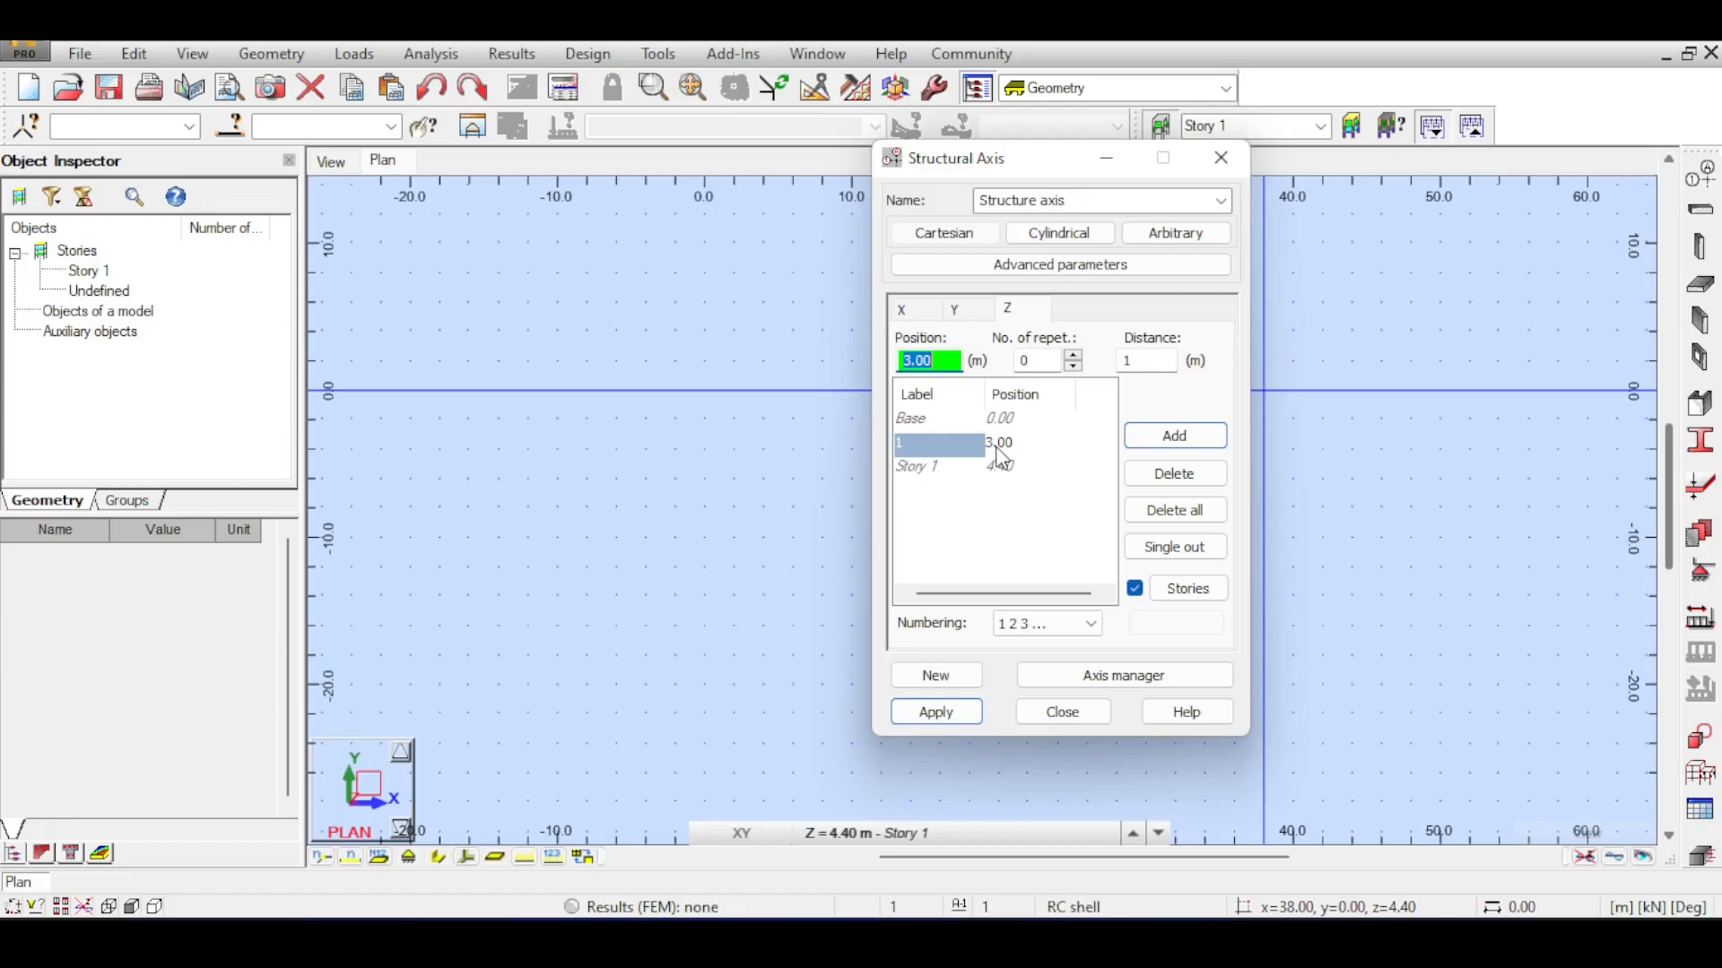
{"action": "left_click", "coordinate": [964, 718]}
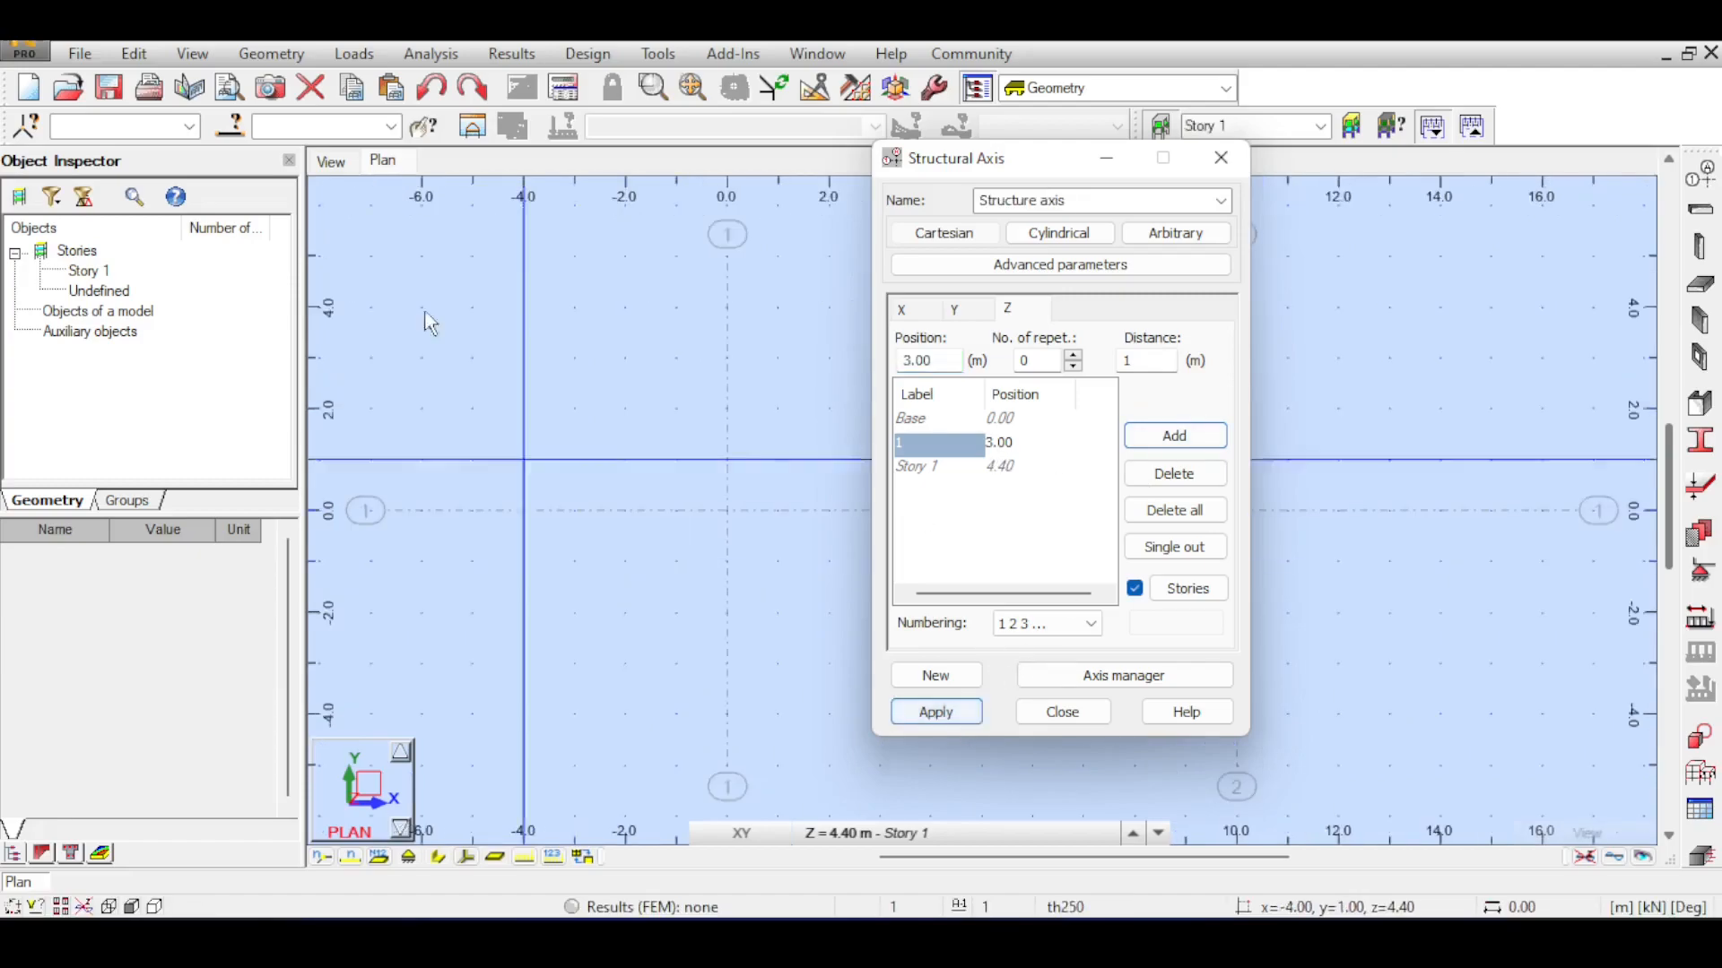
Show the structural axis grid in the 3D view
{"action": "left_click", "coordinate": [331, 161]}
{"action": "middle_click_drag", "start_coordinate": [529, 410], "coordinate": [375, 351]}
{"action": "middle_click_drag", "start_coordinate": [485, 411], "coordinate": [554, 387]}
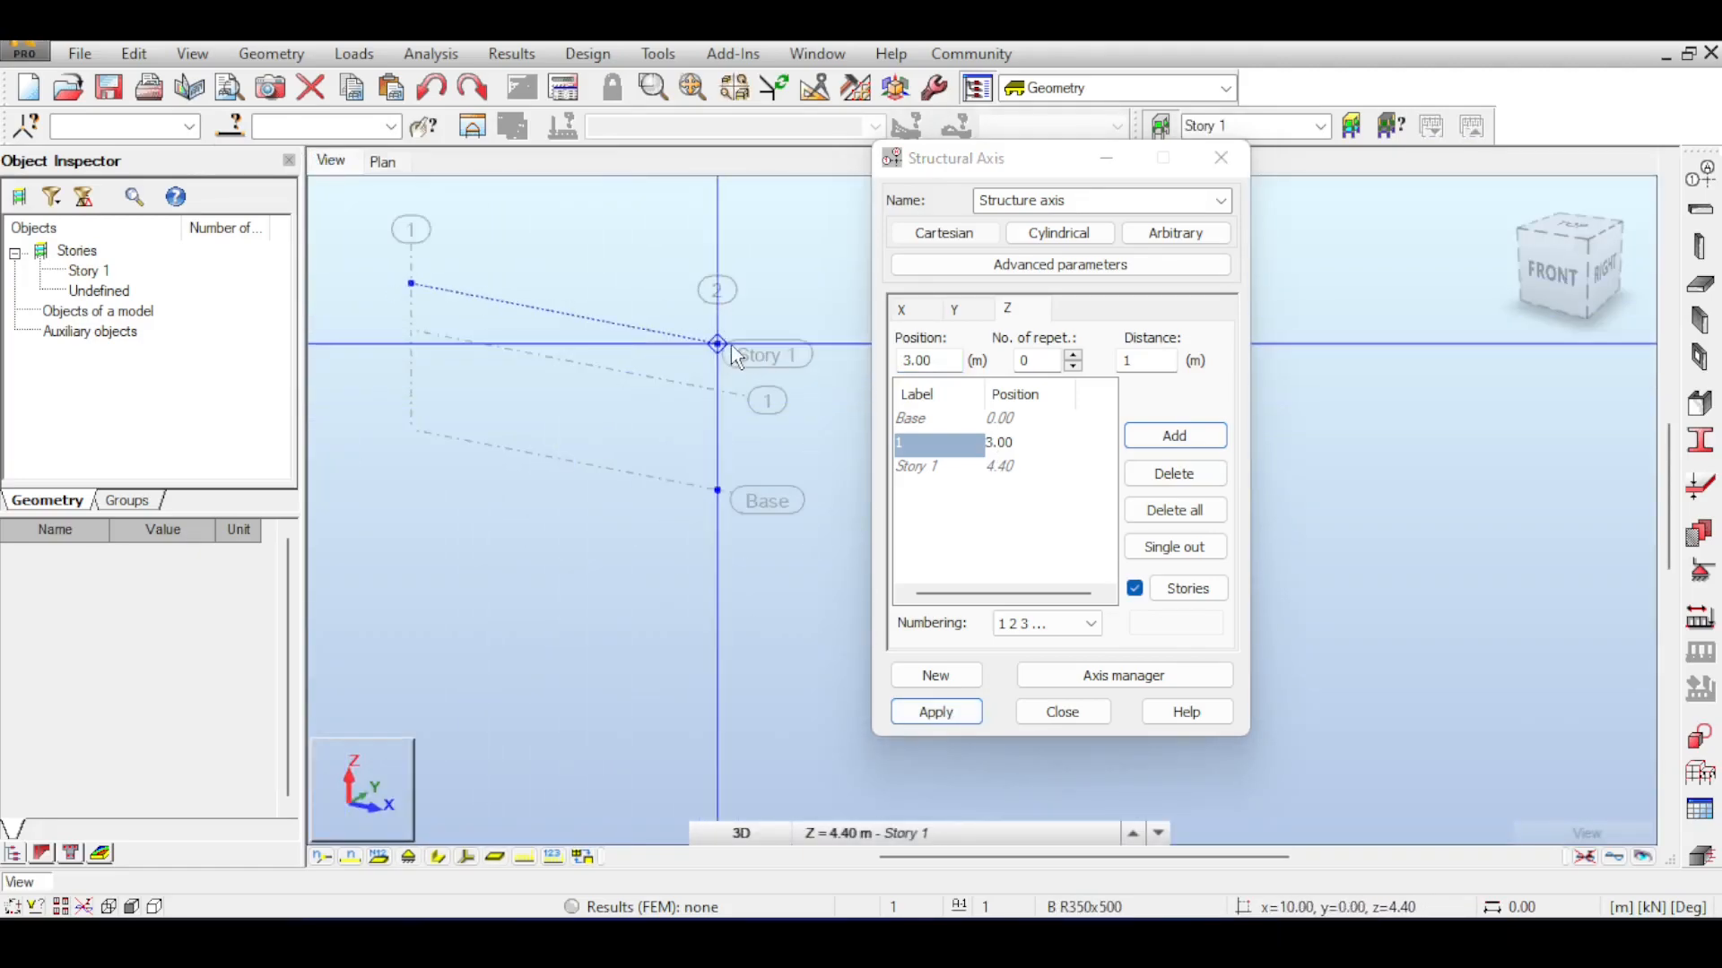
{"action": "left_click", "coordinate": [977, 471]}
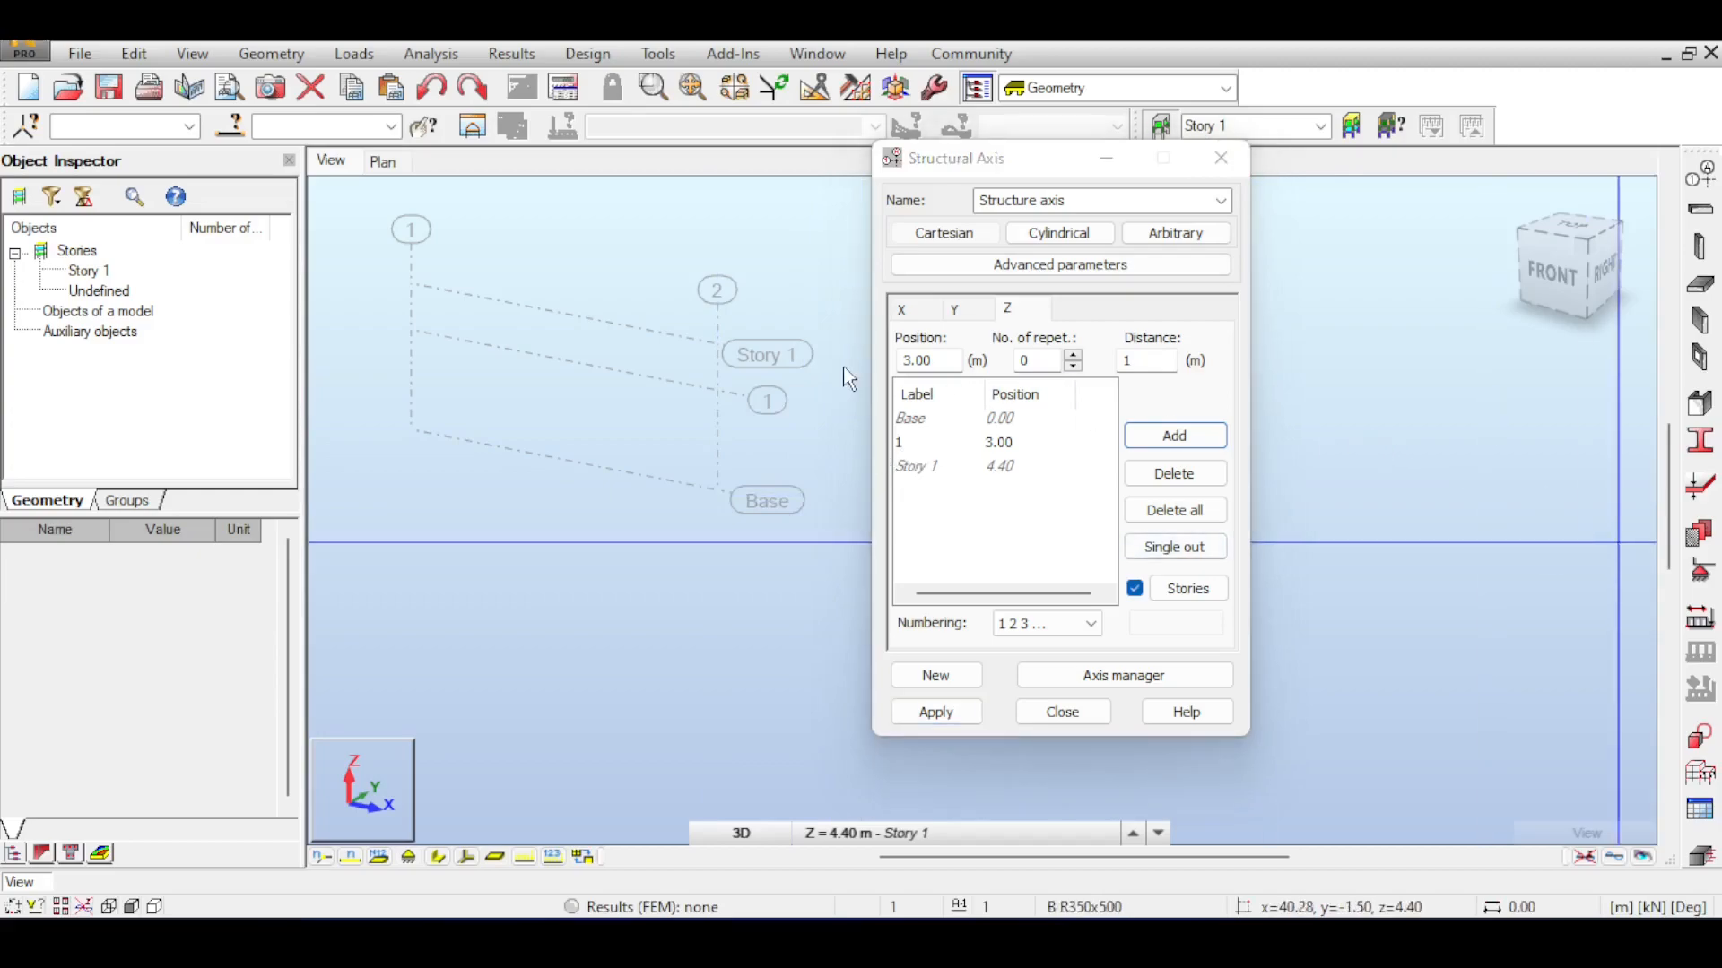
{"action": "middle_click_drag", "start_coordinate": [565, 286], "coordinate": [615, 258]}
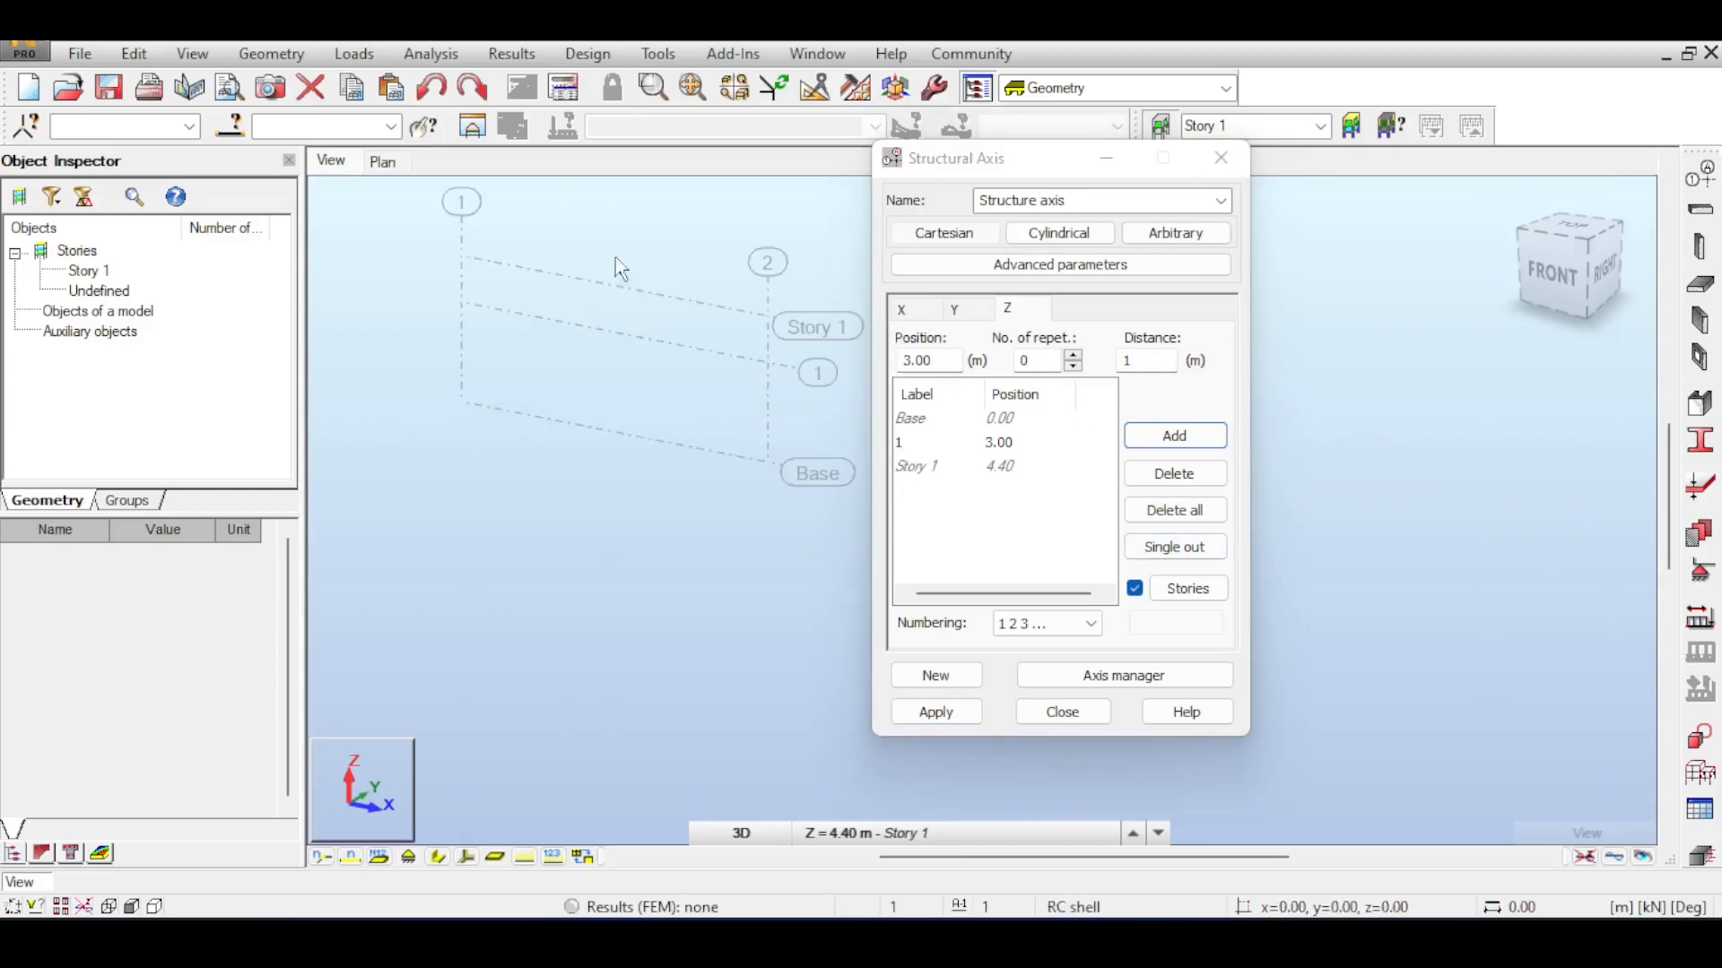
Add Y axes at 10, 20 and 30 m, apply the grid and close the axis definition
{"action": "left_click", "coordinate": [970, 317]}
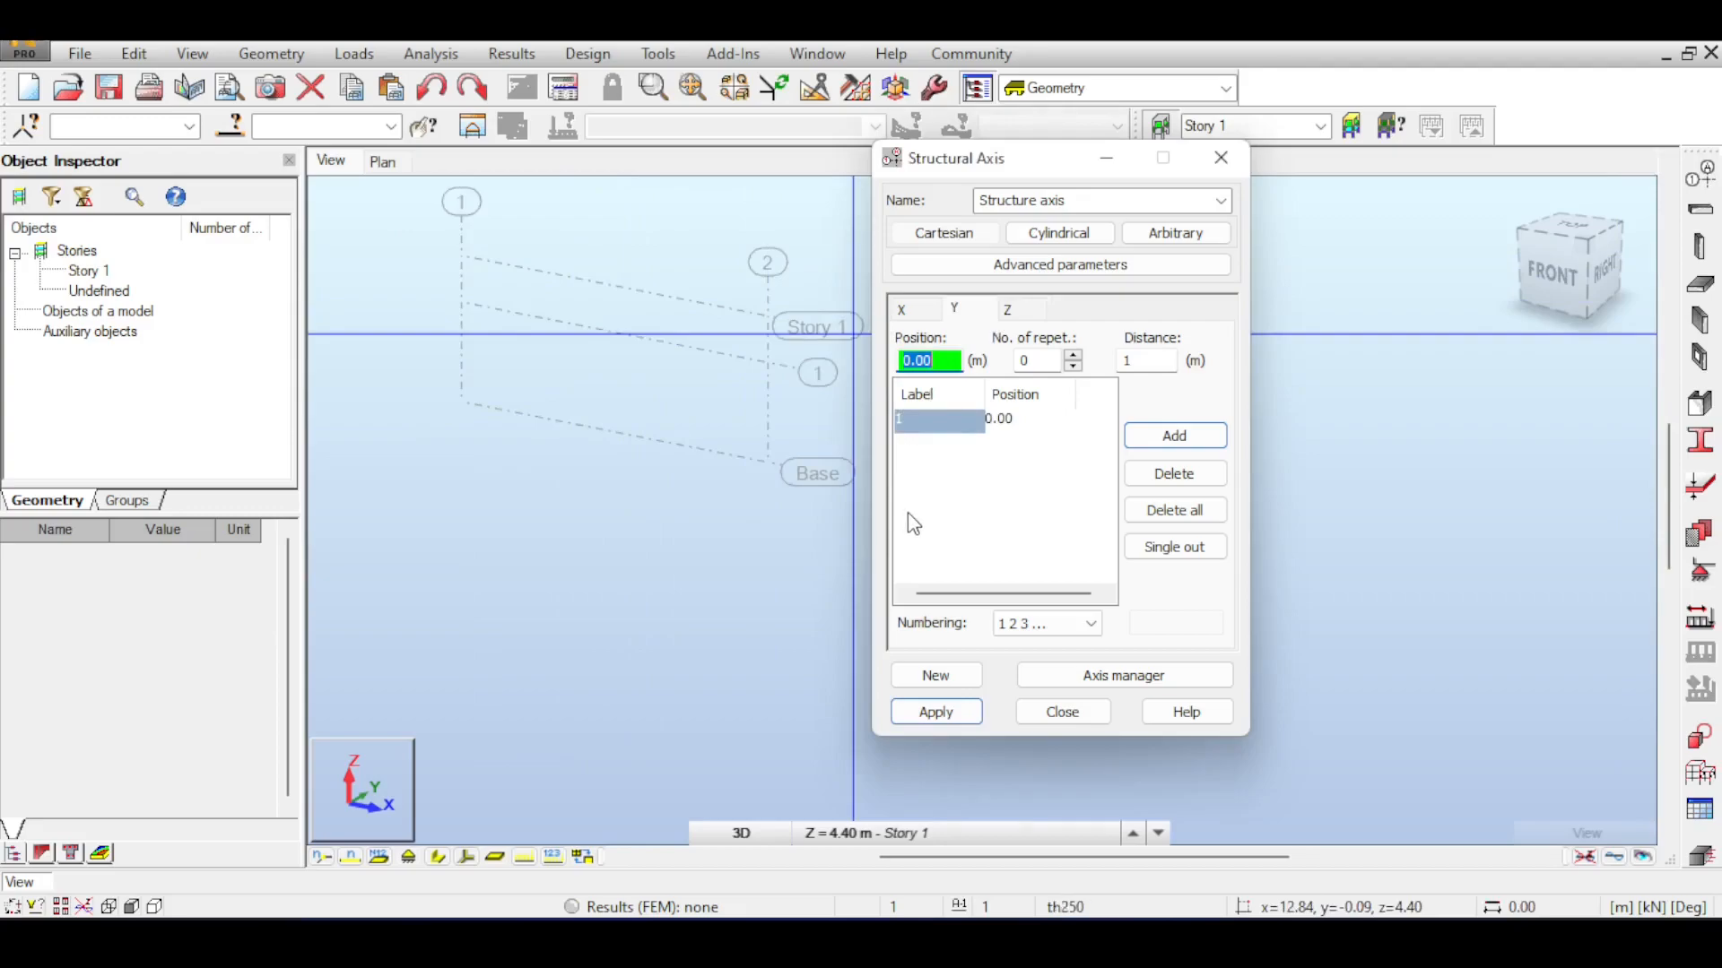
{"action": "type", "text": "10"}
{"action": "key", "text": "Return"}
{"action": "type", "text": "20"}
{"action": "key", "text": "Return"}
{"action": "type", "text": "30"}
{"action": "key", "text": "Return"}
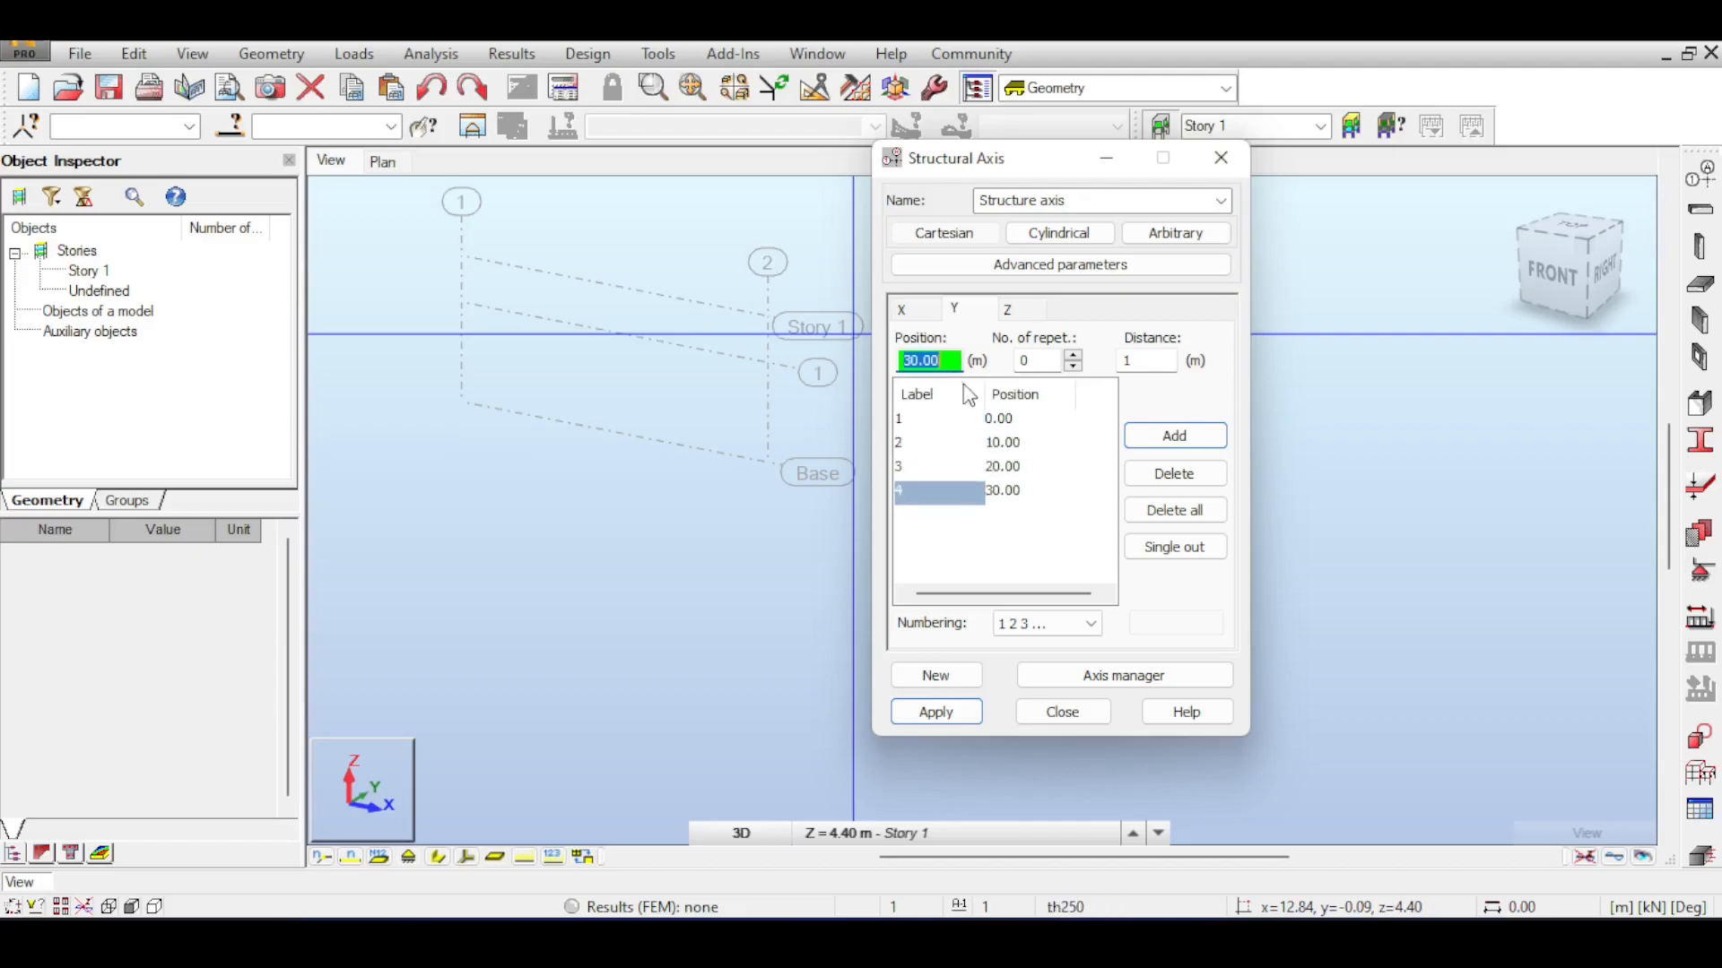
{"action": "left_click", "coordinate": [936, 712]}
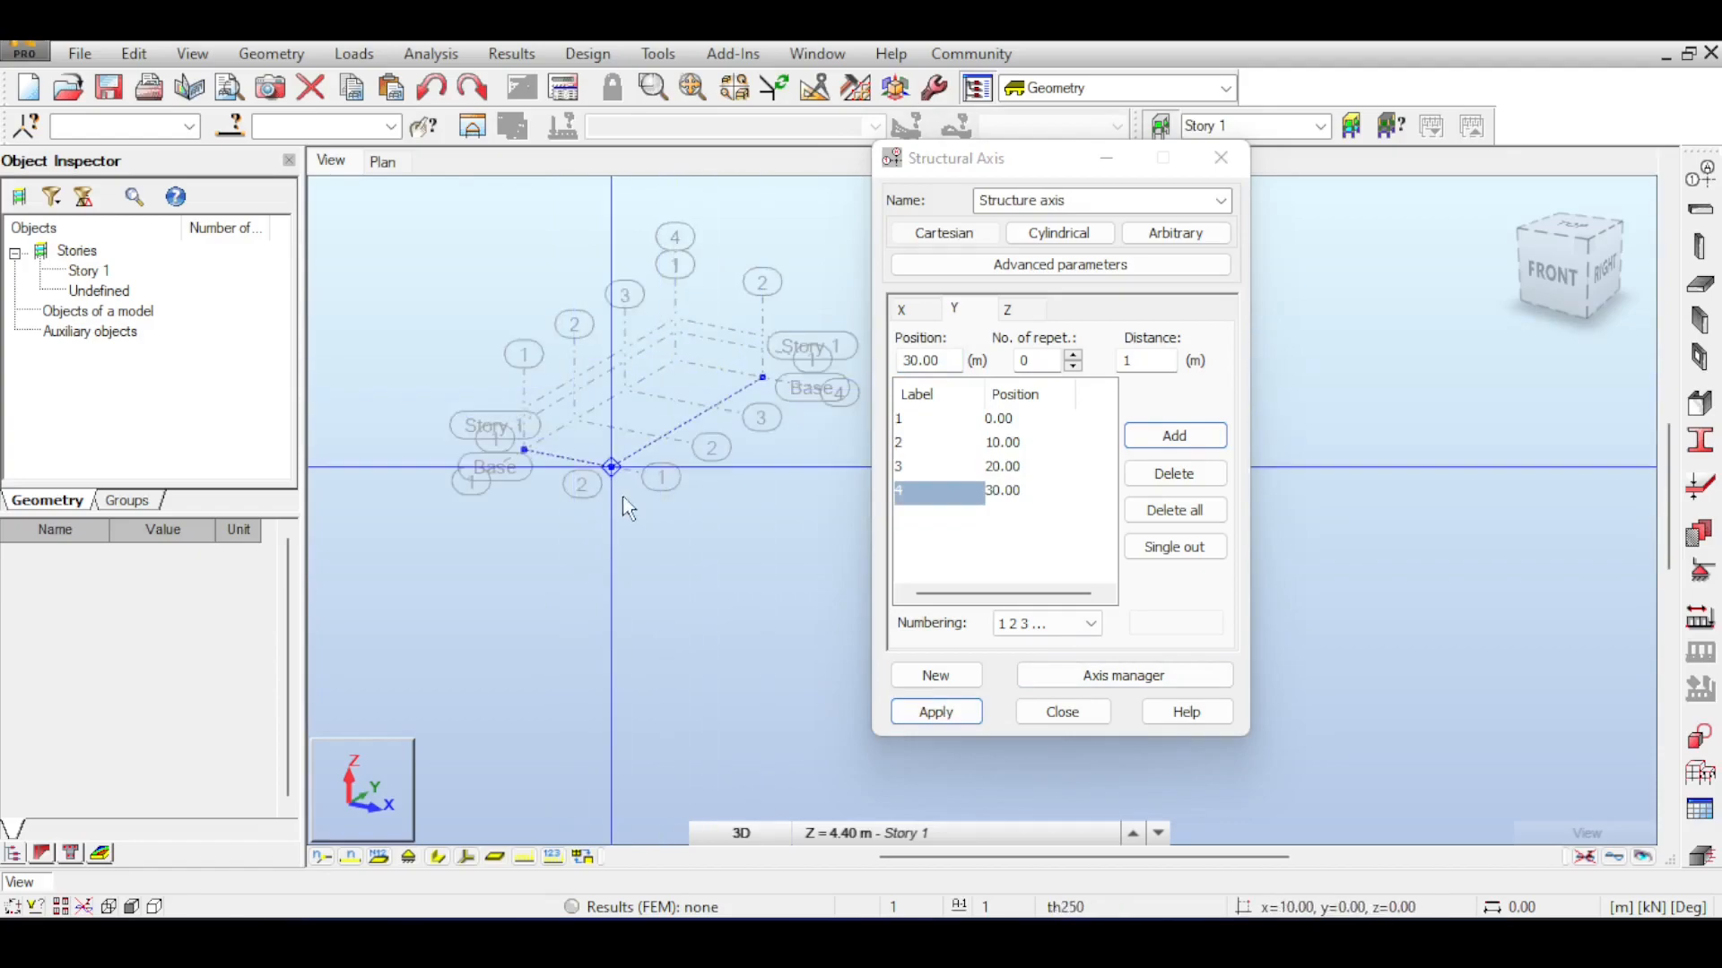
{"action": "left_click", "coordinate": [1094, 713]}
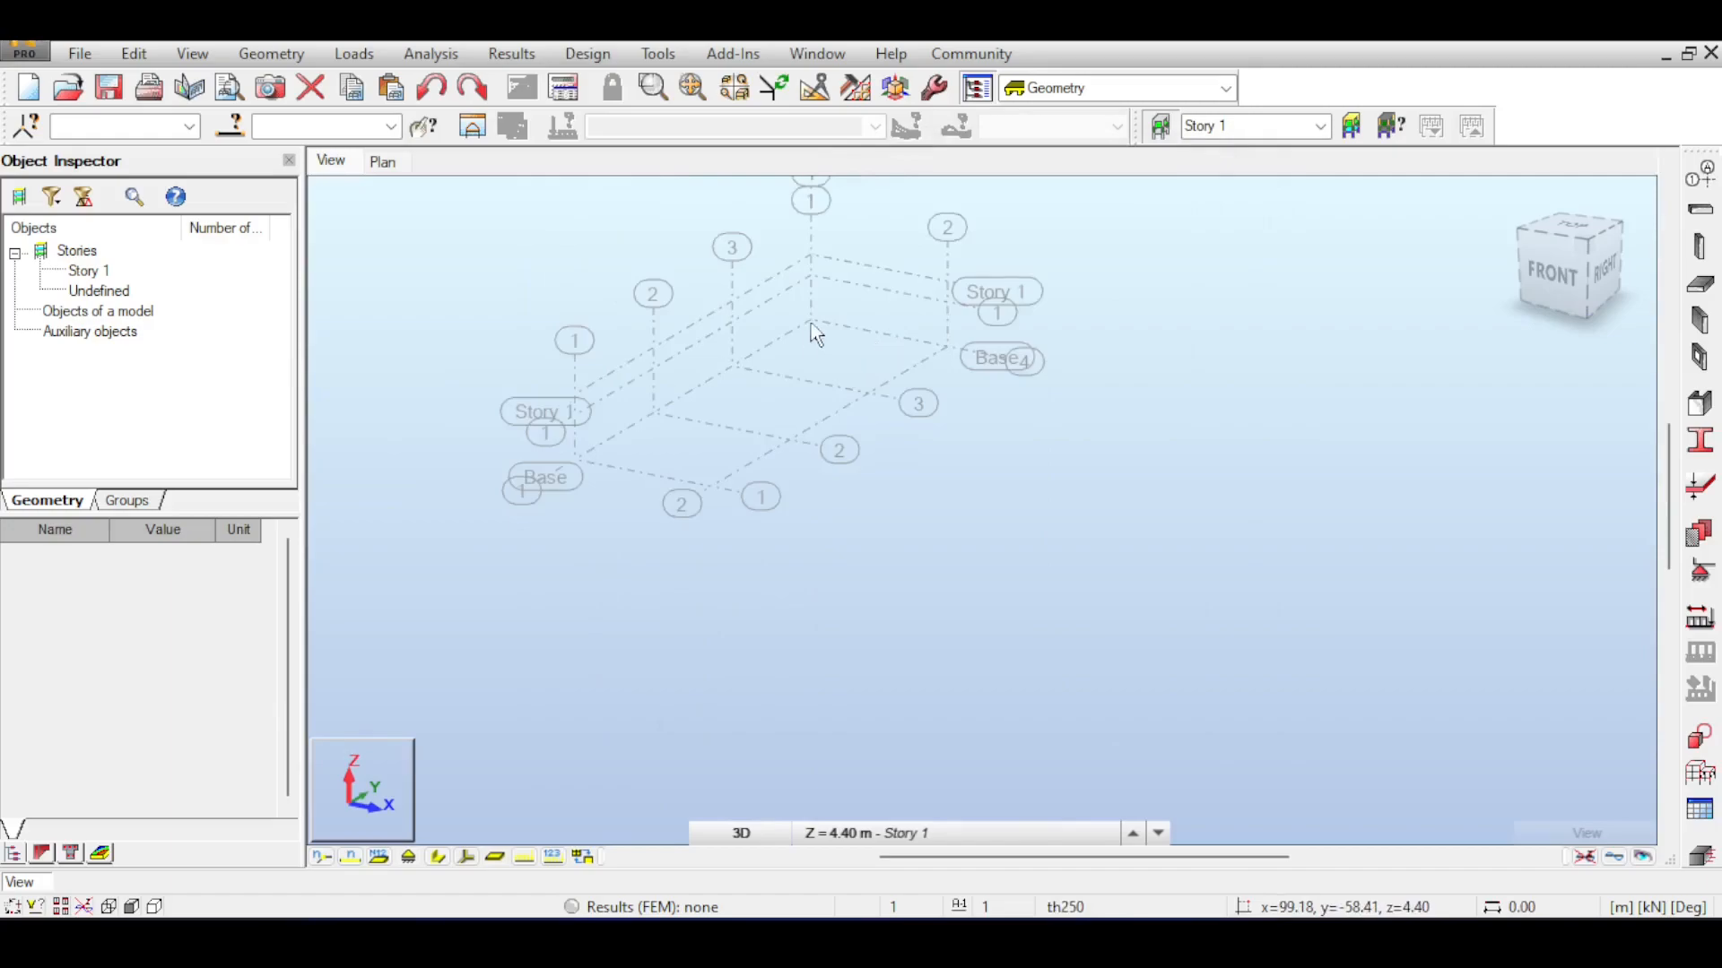
Through the Wall tool, define a constant 300 mm panel thickness labelled T300 in CONCR material, and close the wall definition
{"action": "left_click", "coordinate": [1700, 321]}
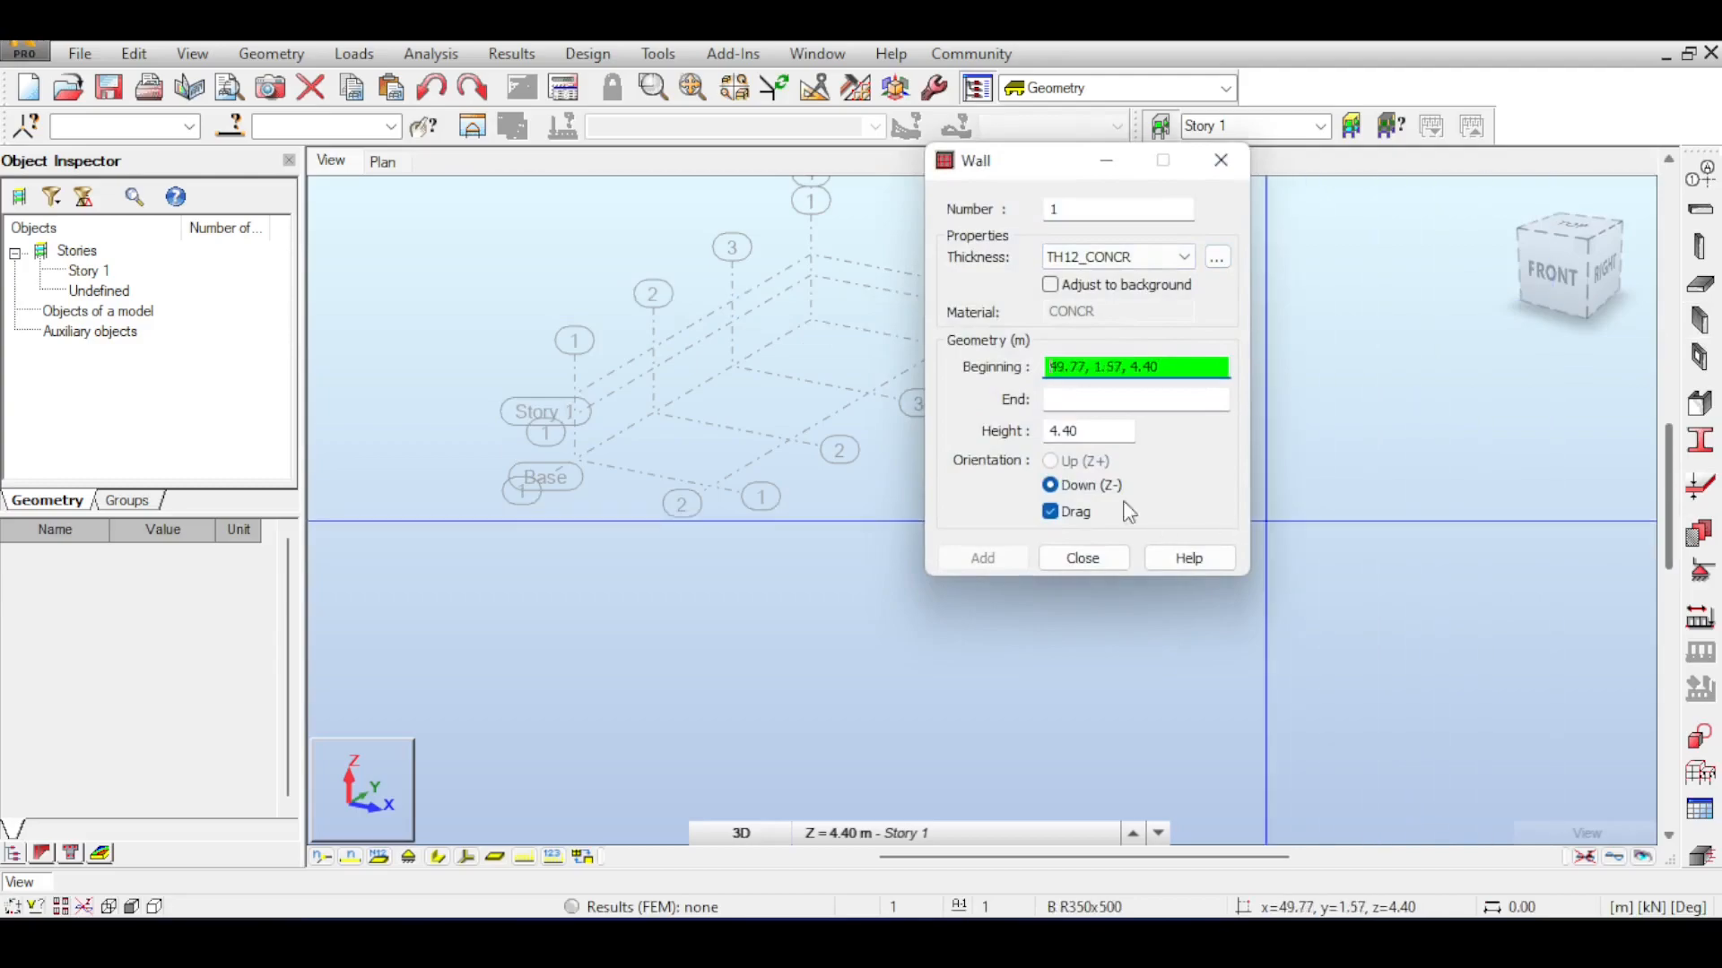
{"action": "left_click", "coordinate": [1182, 257]}
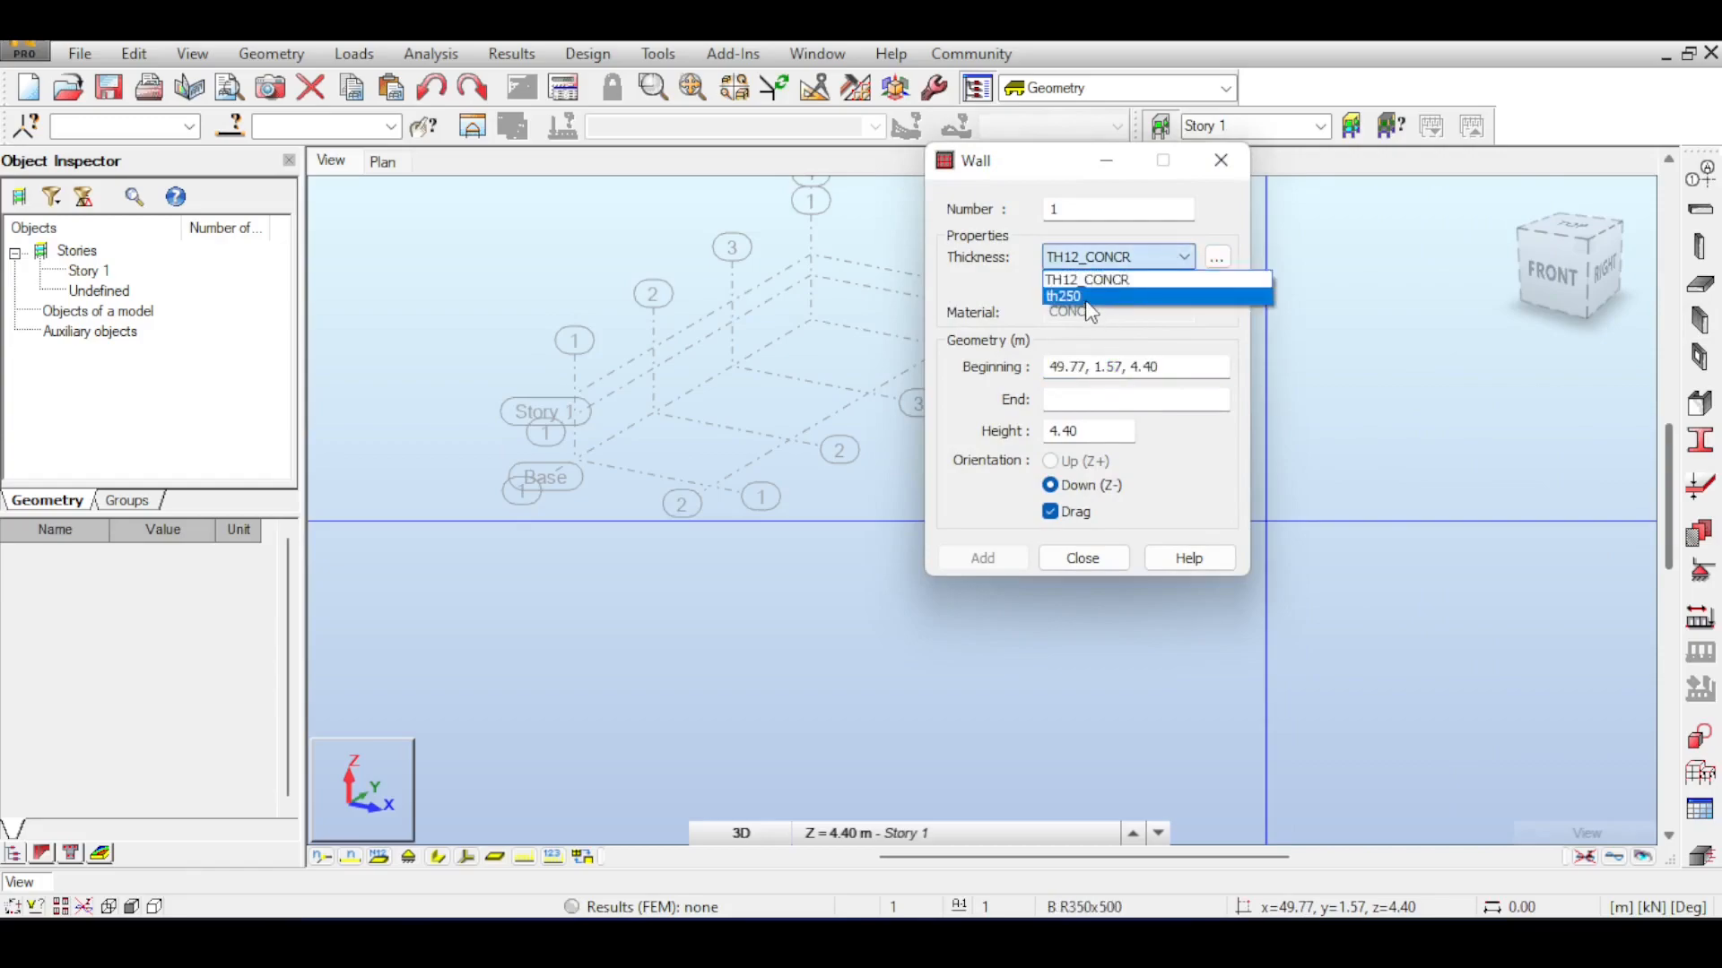
{"action": "left_click", "coordinate": [1220, 265]}
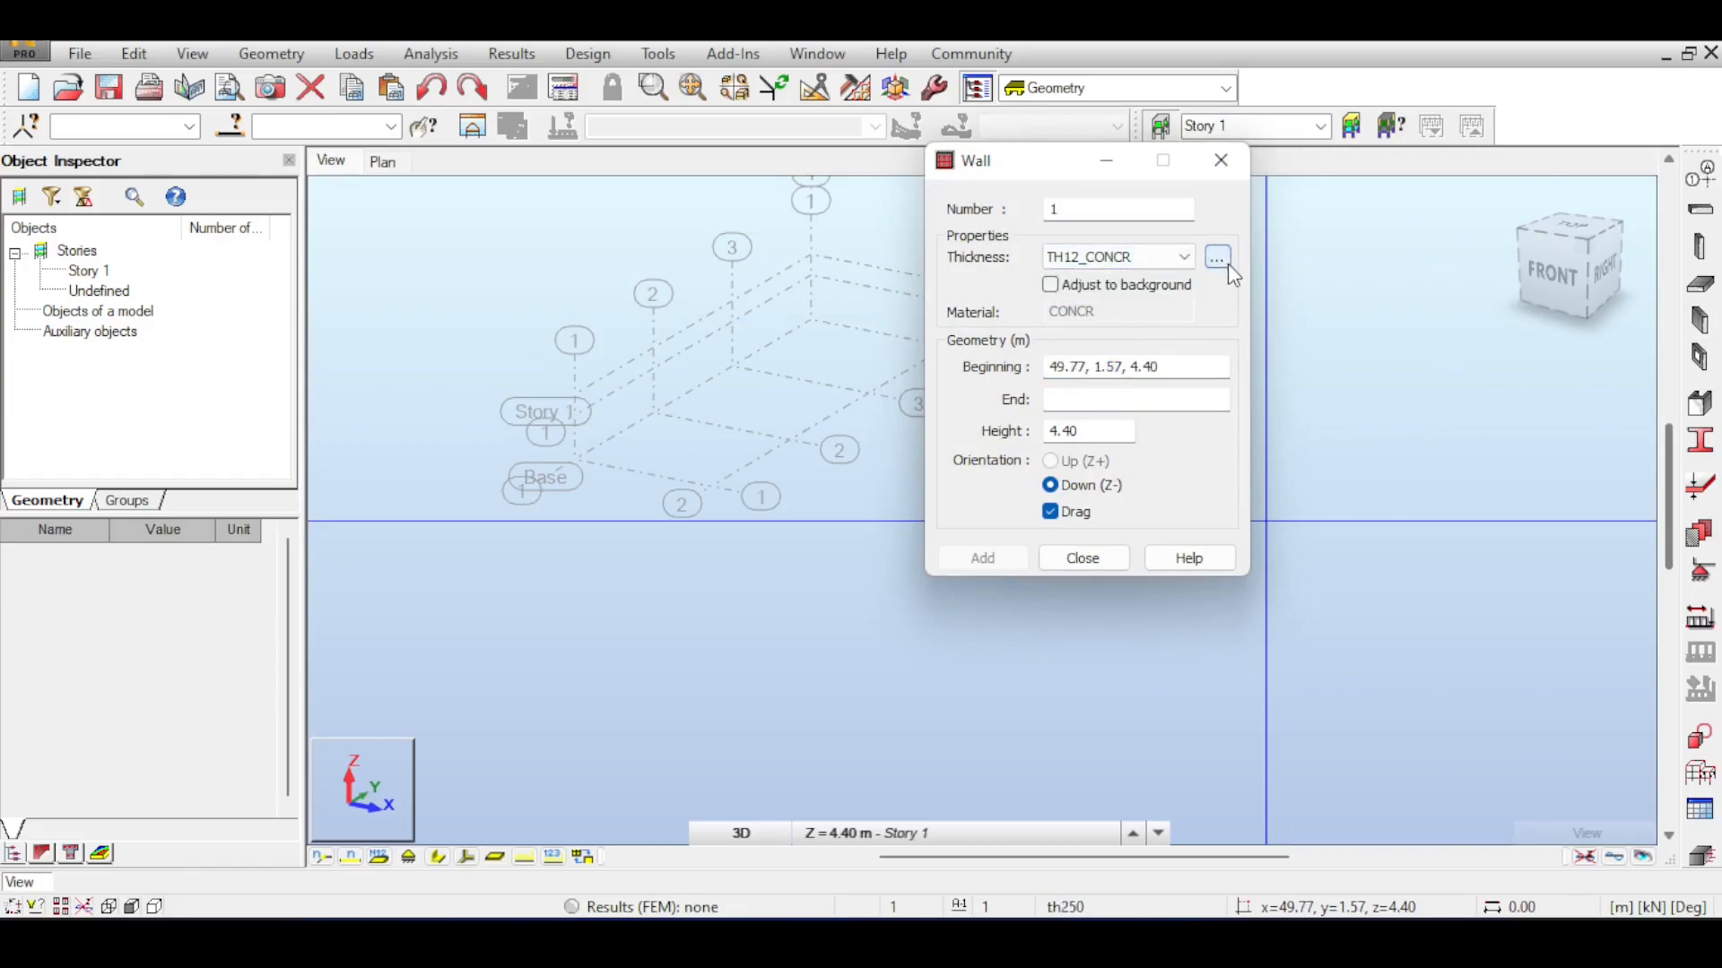
{"action": "left_click", "coordinate": [1218, 260]}
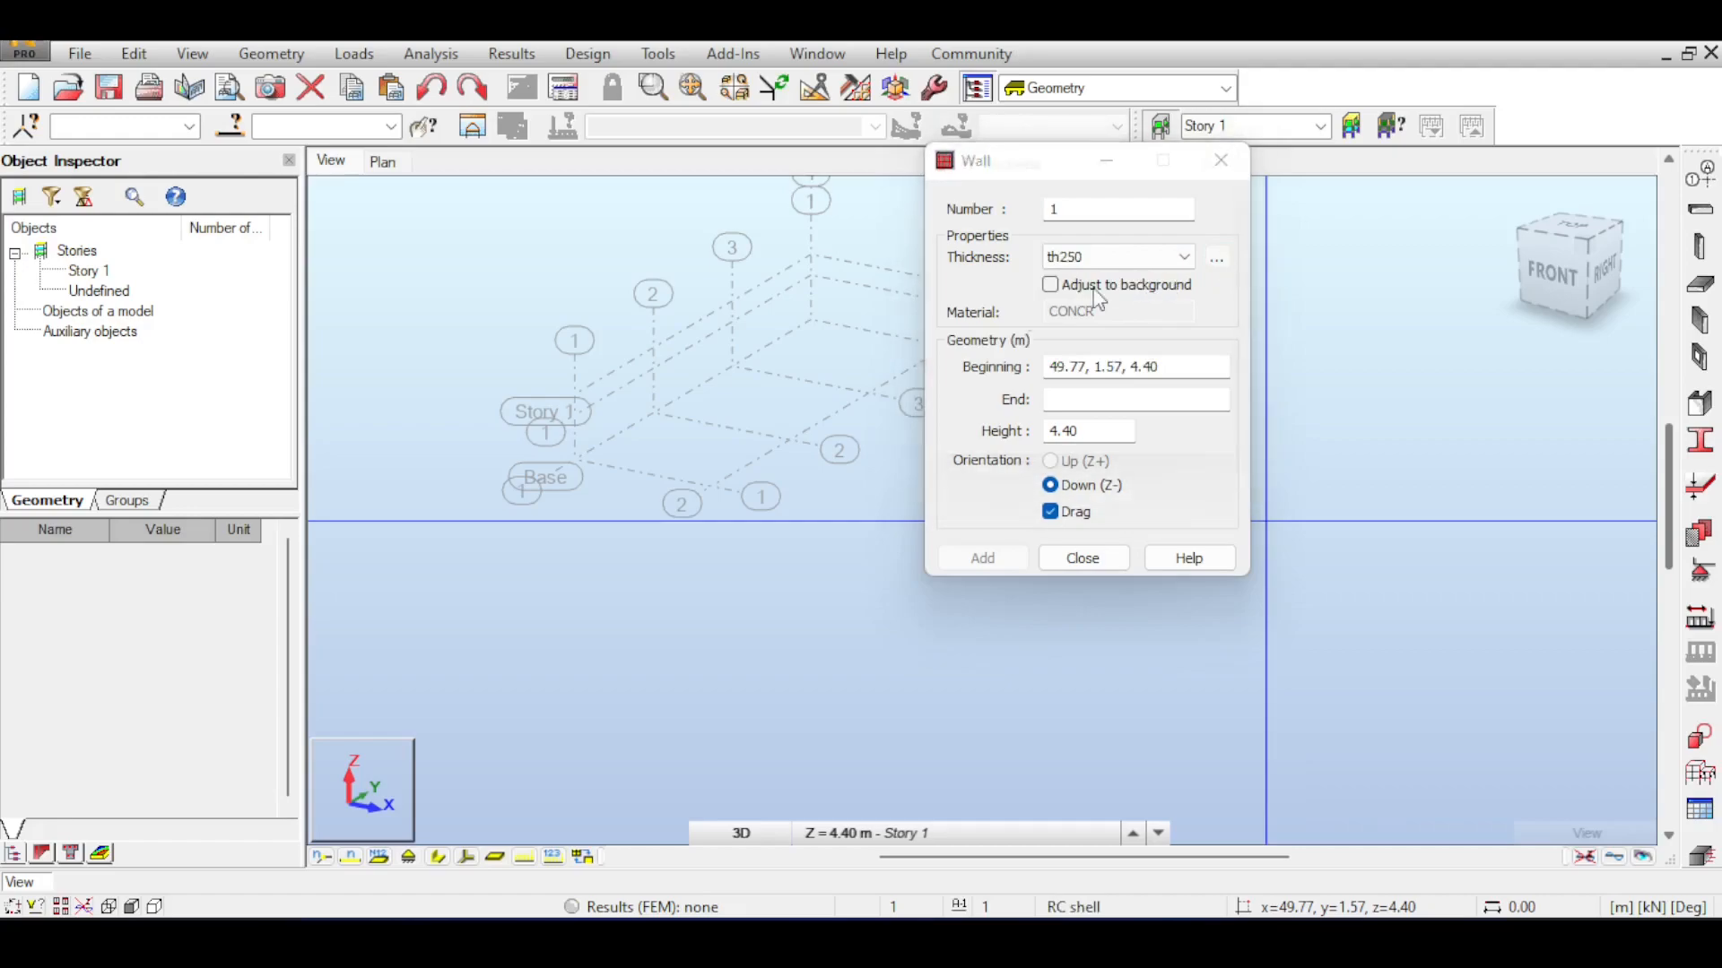
{"action": "left_click_drag", "start_coordinate": [1406, 352], "coordinate": [1292, 205]}
{"action": "double_click", "coordinate": [1294, 437]}
{"action": "type", "text": "T"}
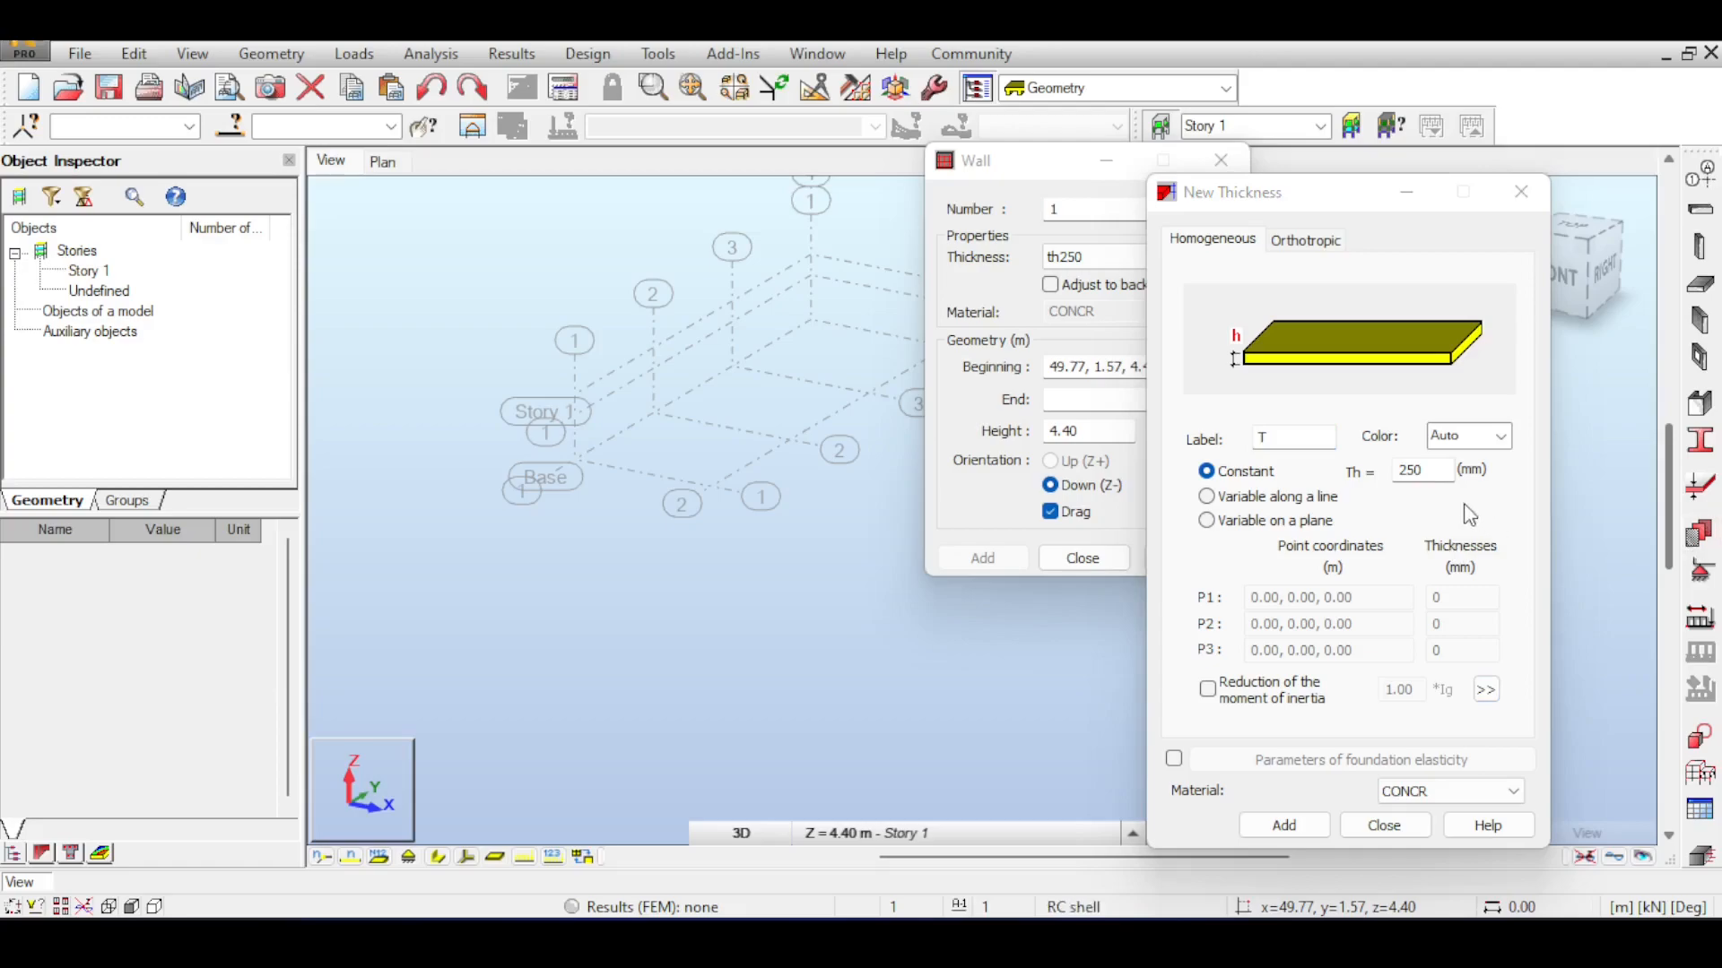
{"action": "type", "text": "300"}
{"action": "left_click", "coordinate": [1336, 439]}
{"action": "type", "text": "3"}
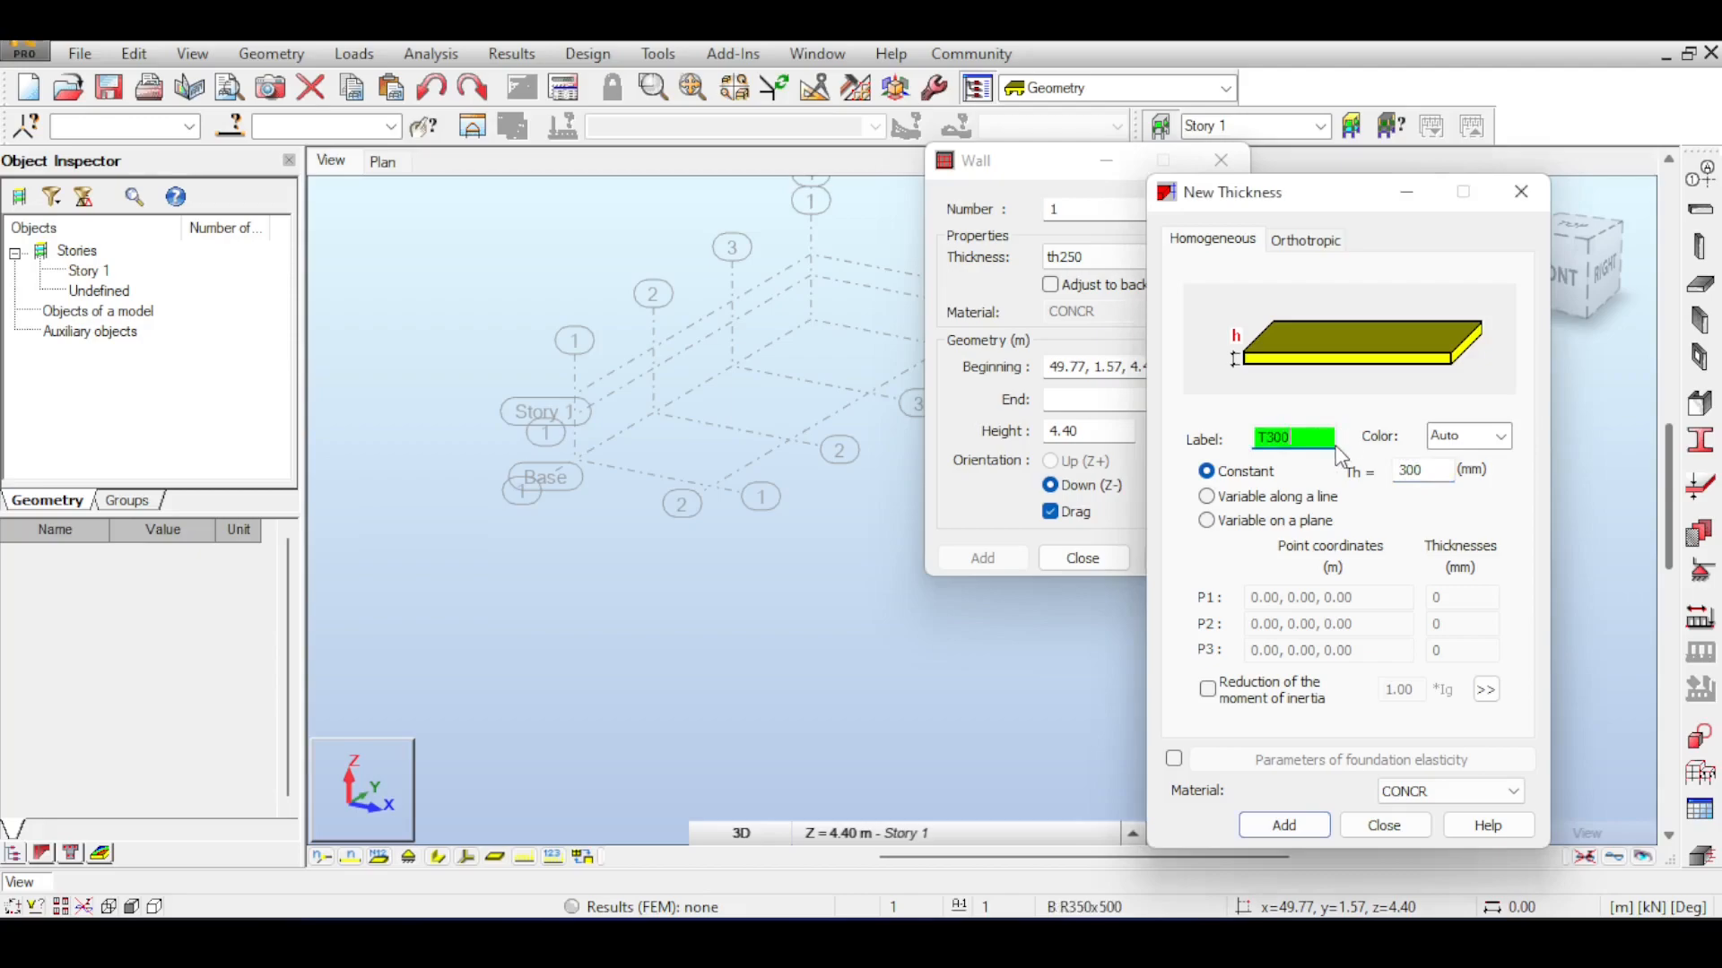
{"action": "left_click", "coordinate": [1299, 827]}
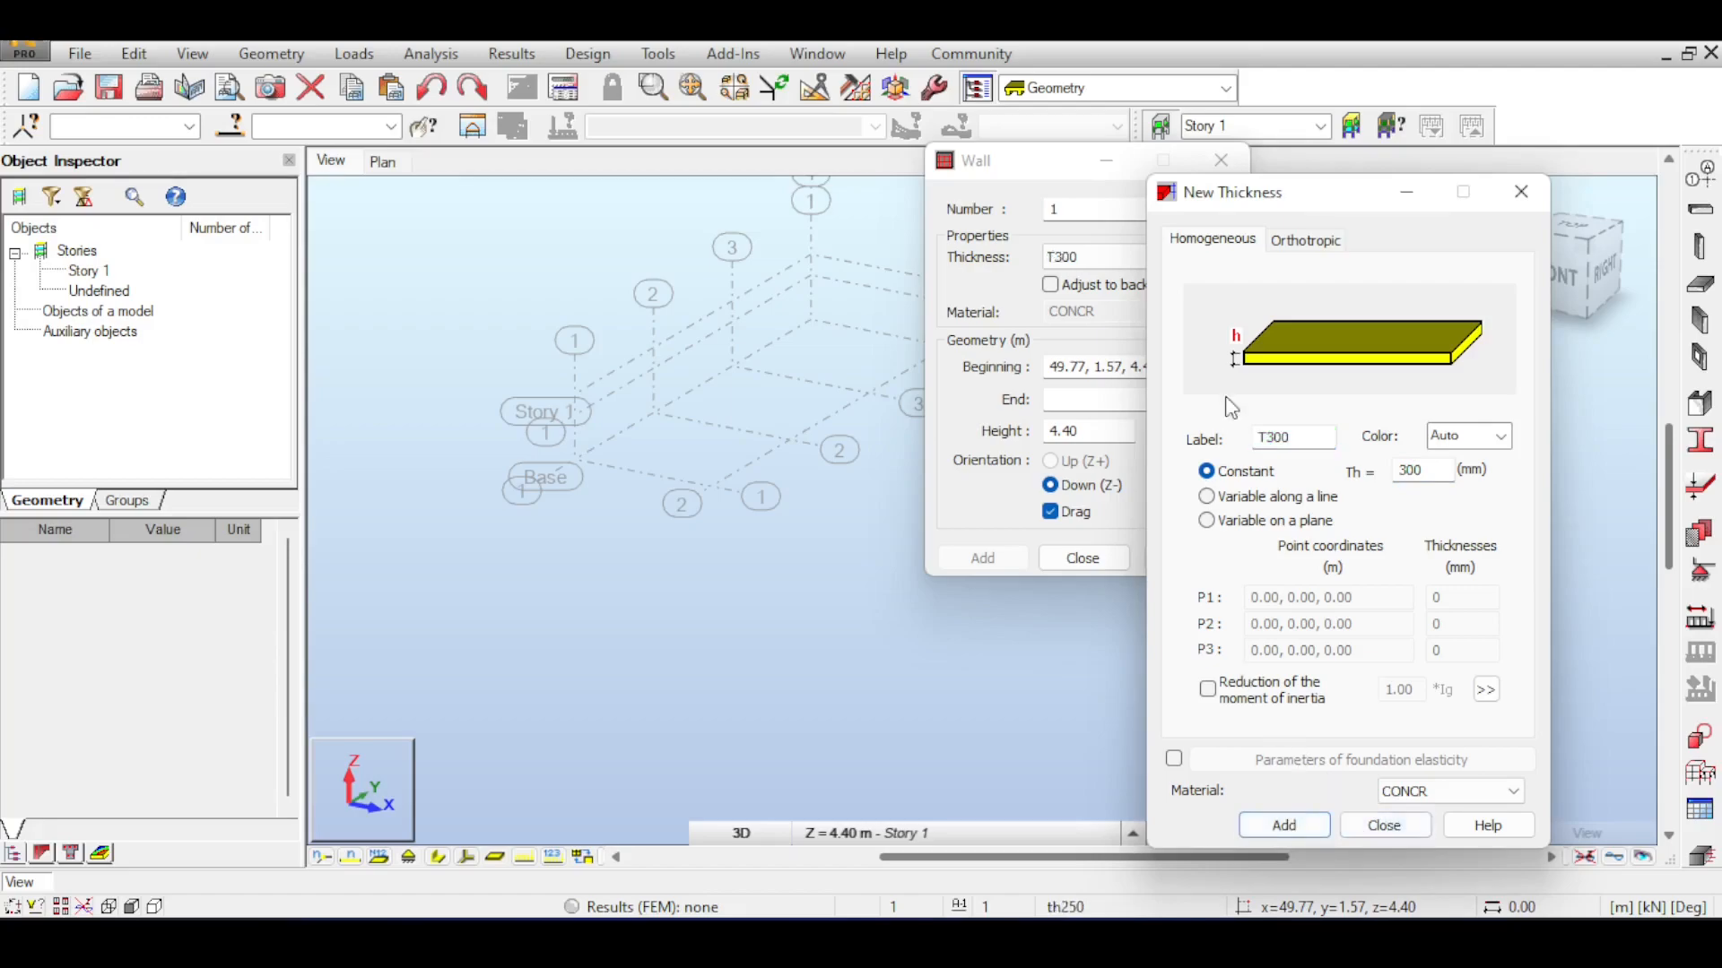
{"action": "left_click", "coordinate": [1382, 825]}
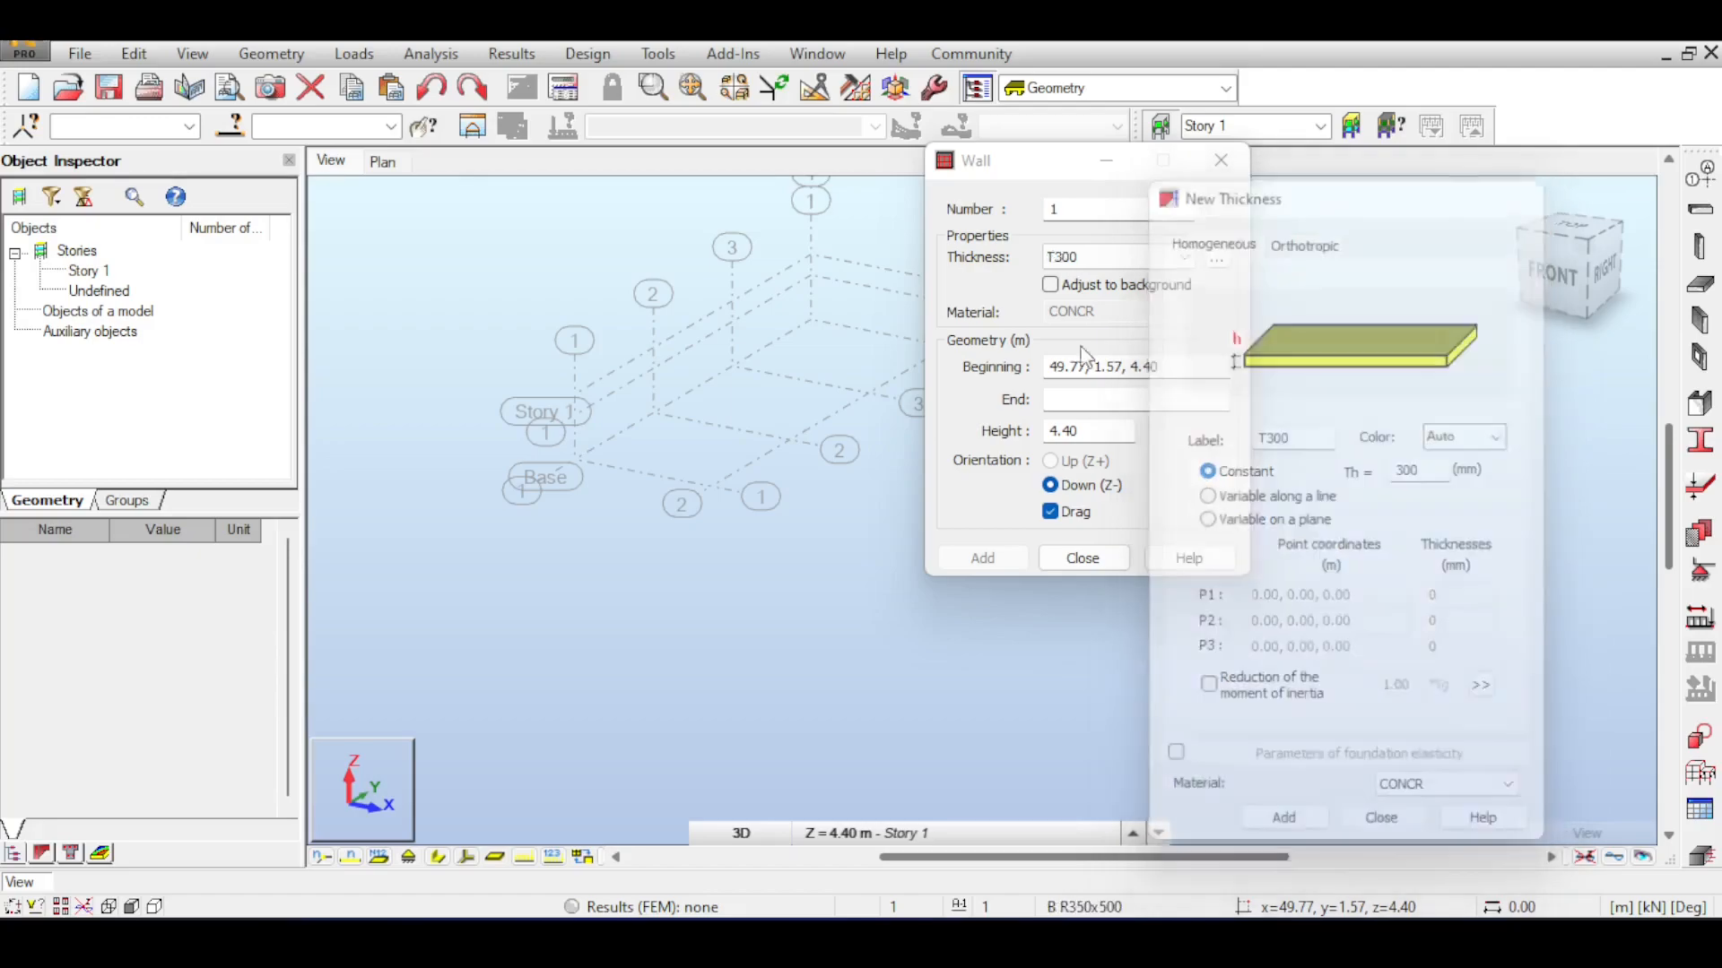
{"action": "left_click", "coordinate": [1072, 257]}
{"action": "left_click", "coordinate": [1073, 255]}
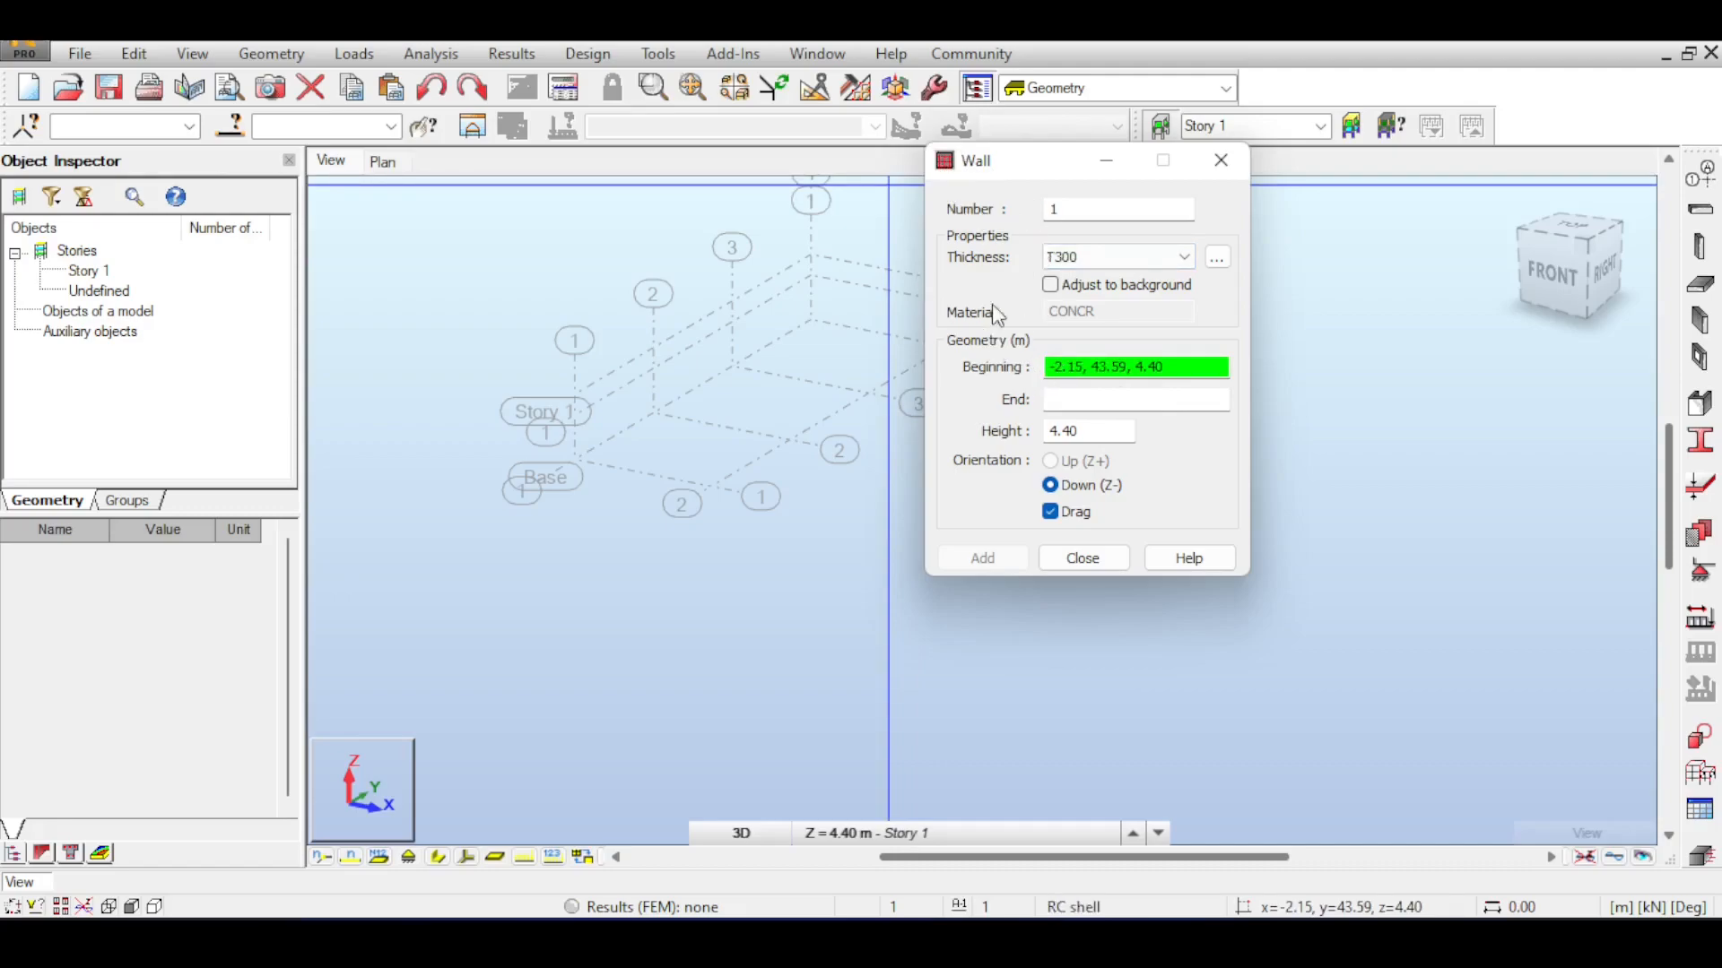
{"action": "left_click", "coordinate": [1220, 160]}
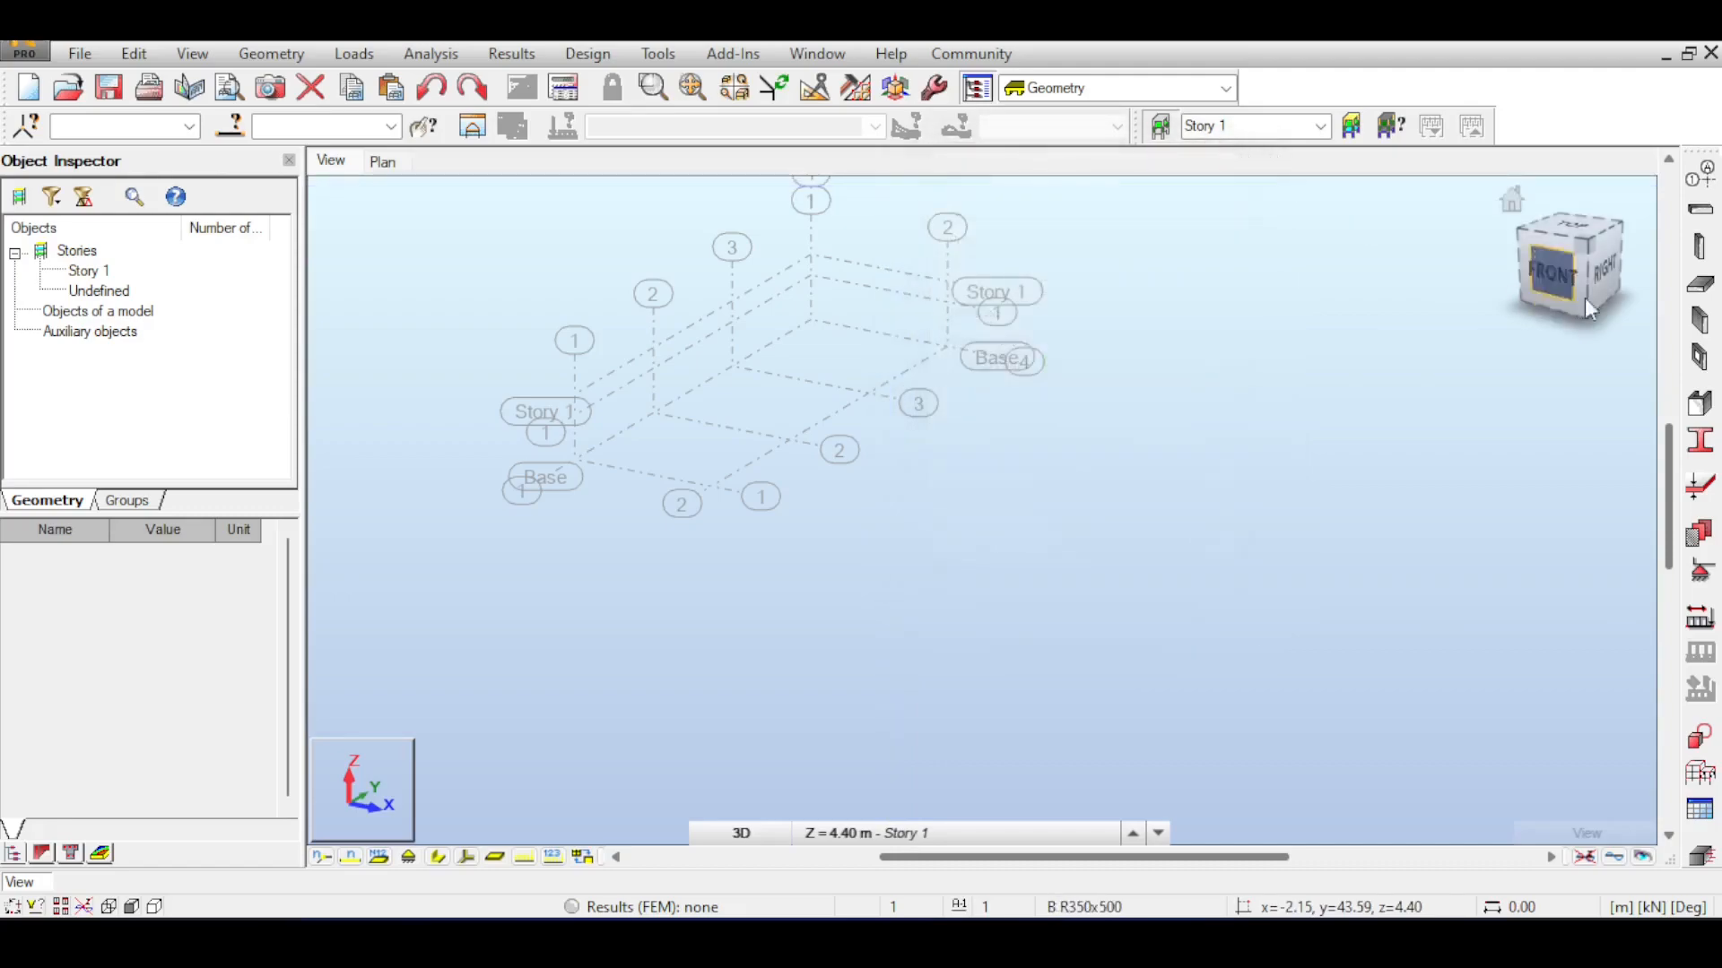
Model a rectangular th250 shell panel with the Floor tool, standing on Y axis 1 from X 0 to 10 m and from base to 3 m
{"action": "left_click", "coordinate": [1701, 289]}
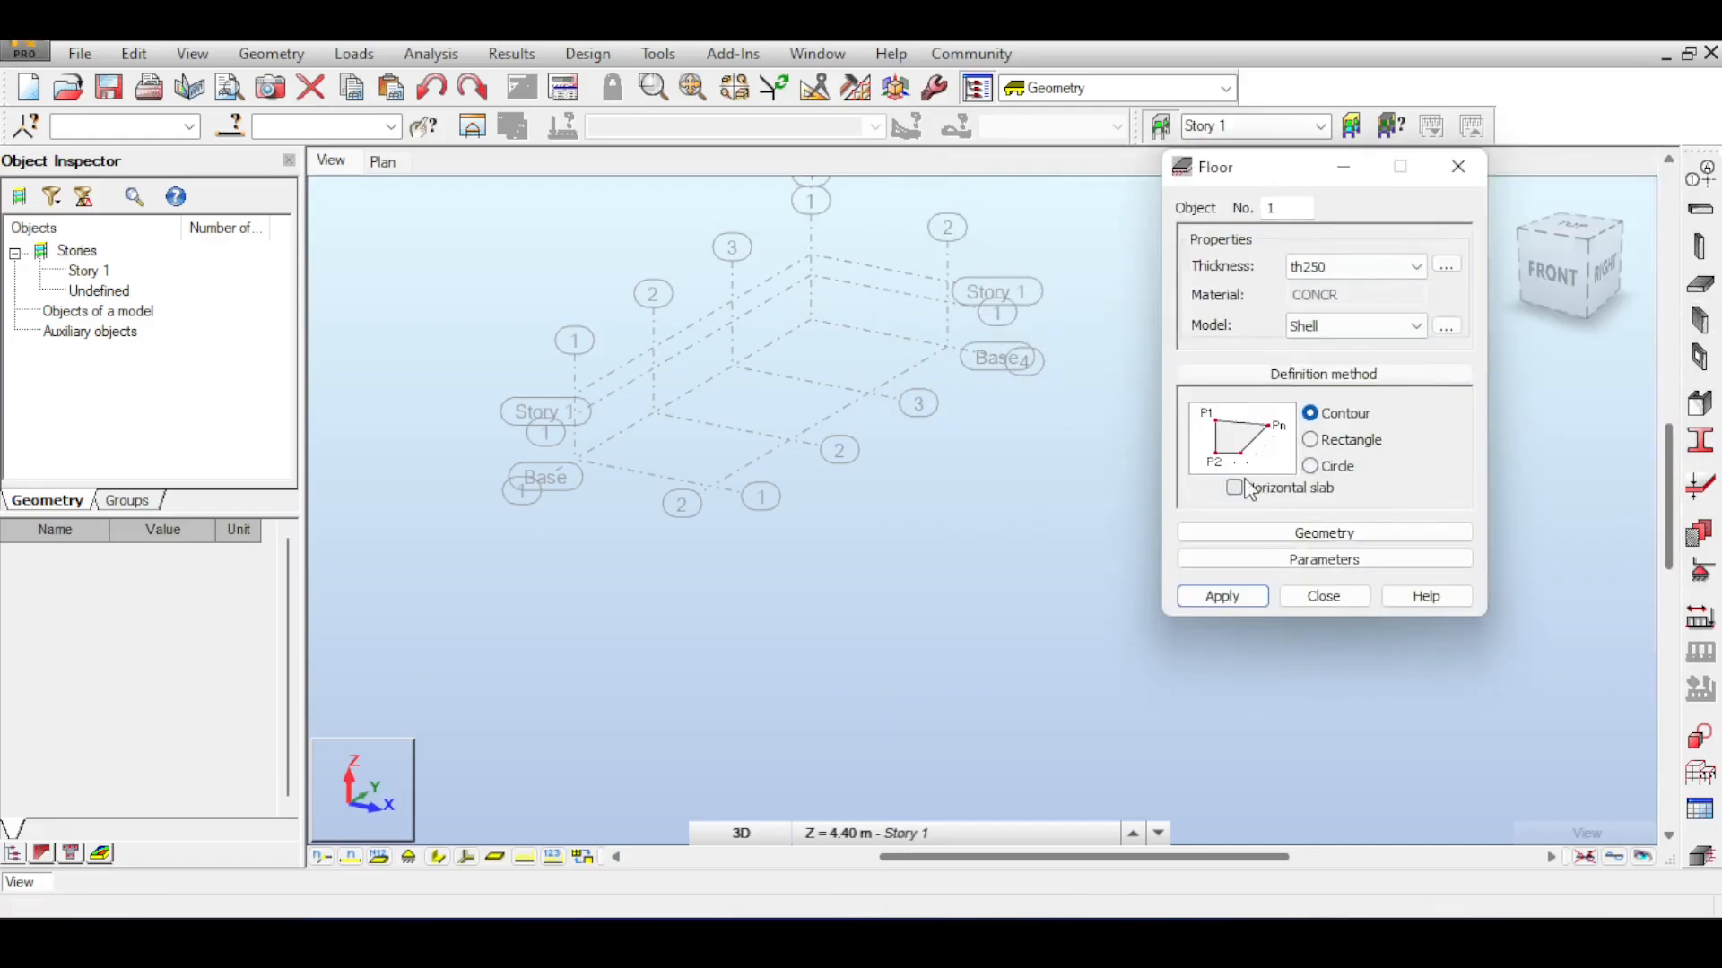
{"action": "middle_click_drag", "start_coordinate": [889, 392], "coordinate": [1024, 348]}
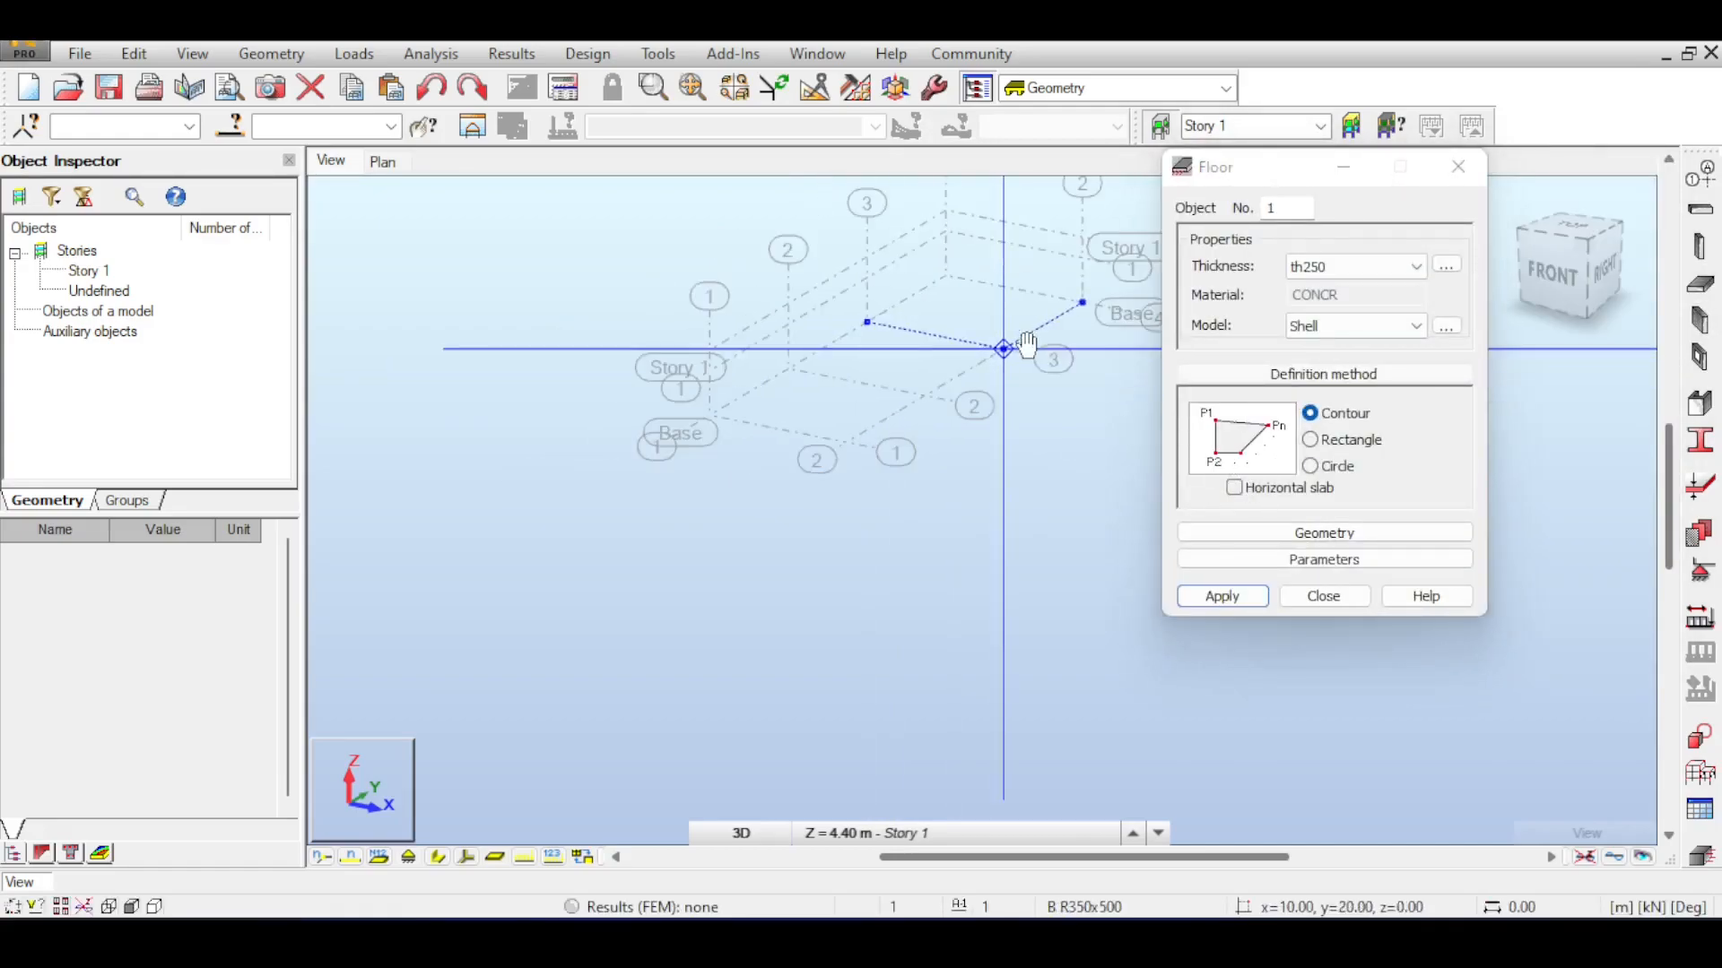
{"action": "left_click", "coordinate": [1336, 262]}
{"action": "left_click", "coordinate": [1336, 261]}
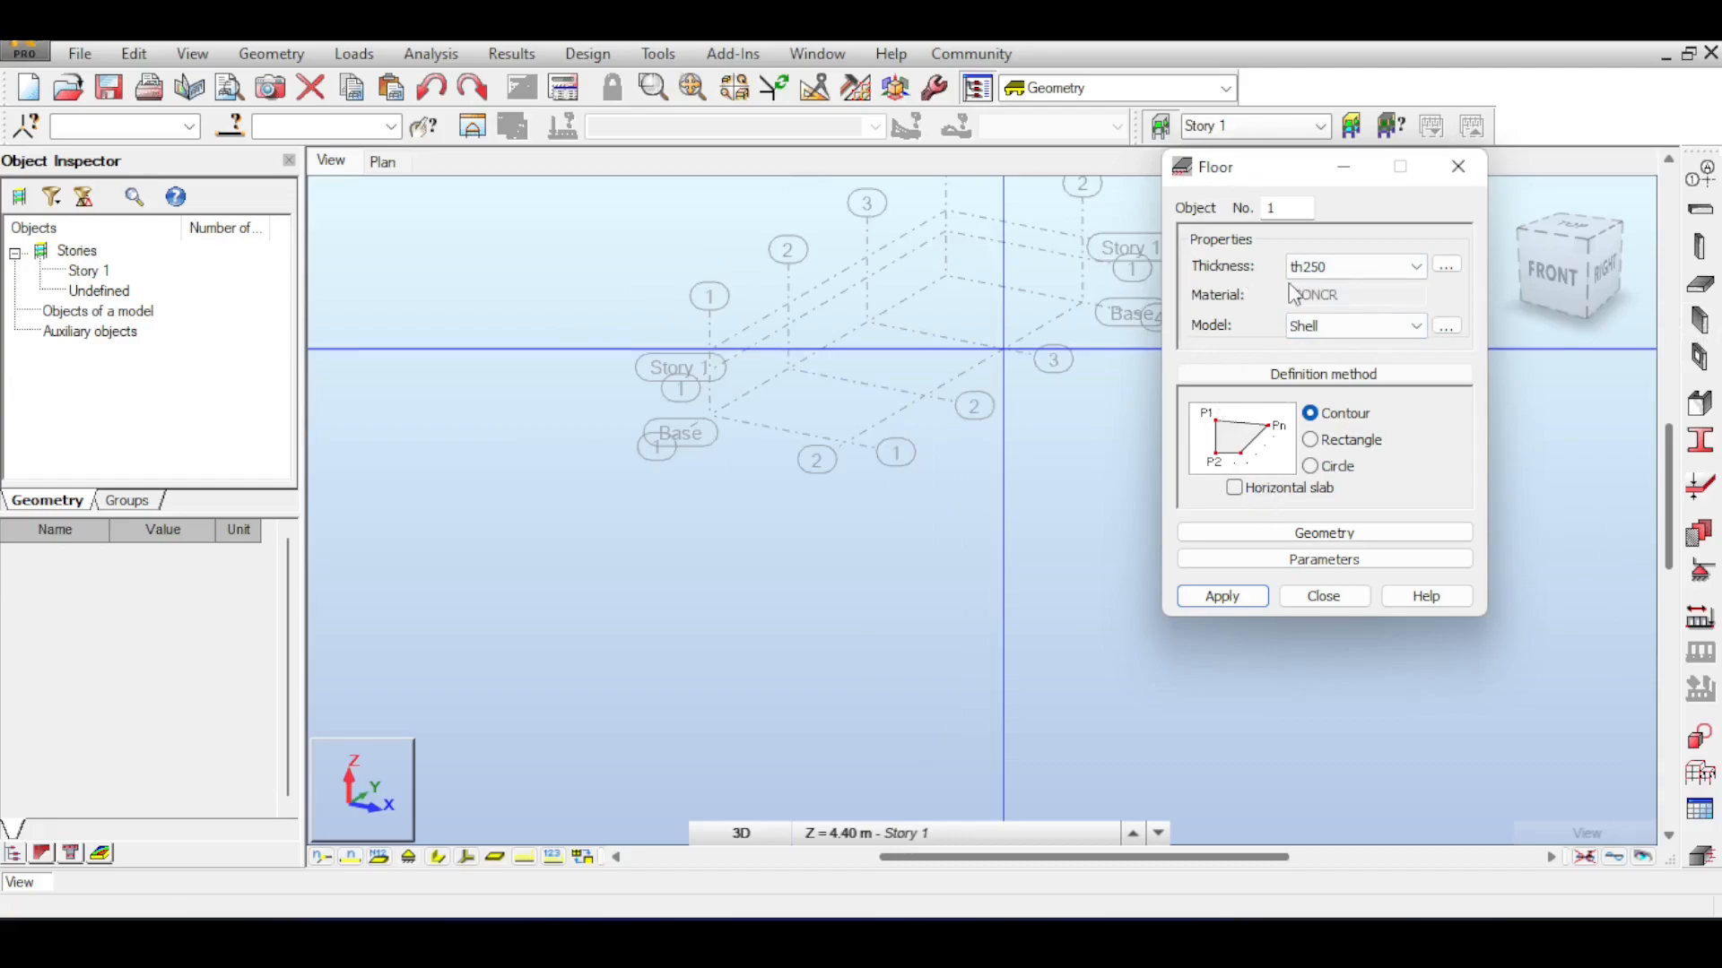
{"action": "left_click", "coordinate": [1312, 439]}
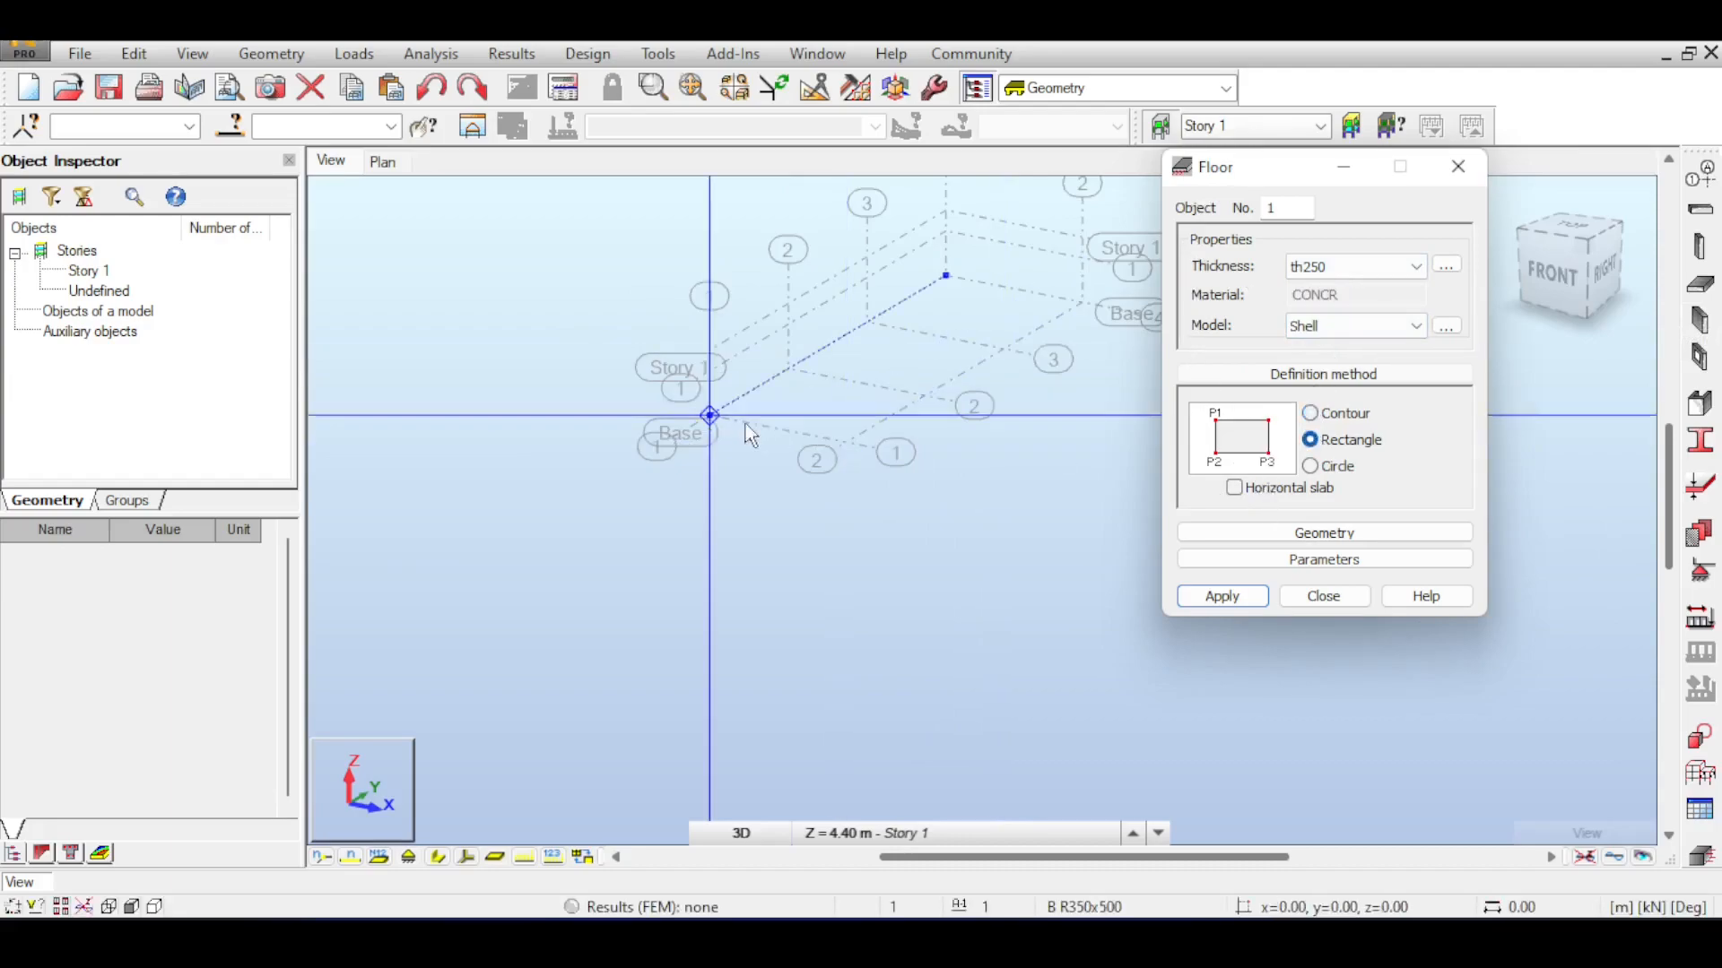
{"action": "left_click", "coordinate": [708, 429]}
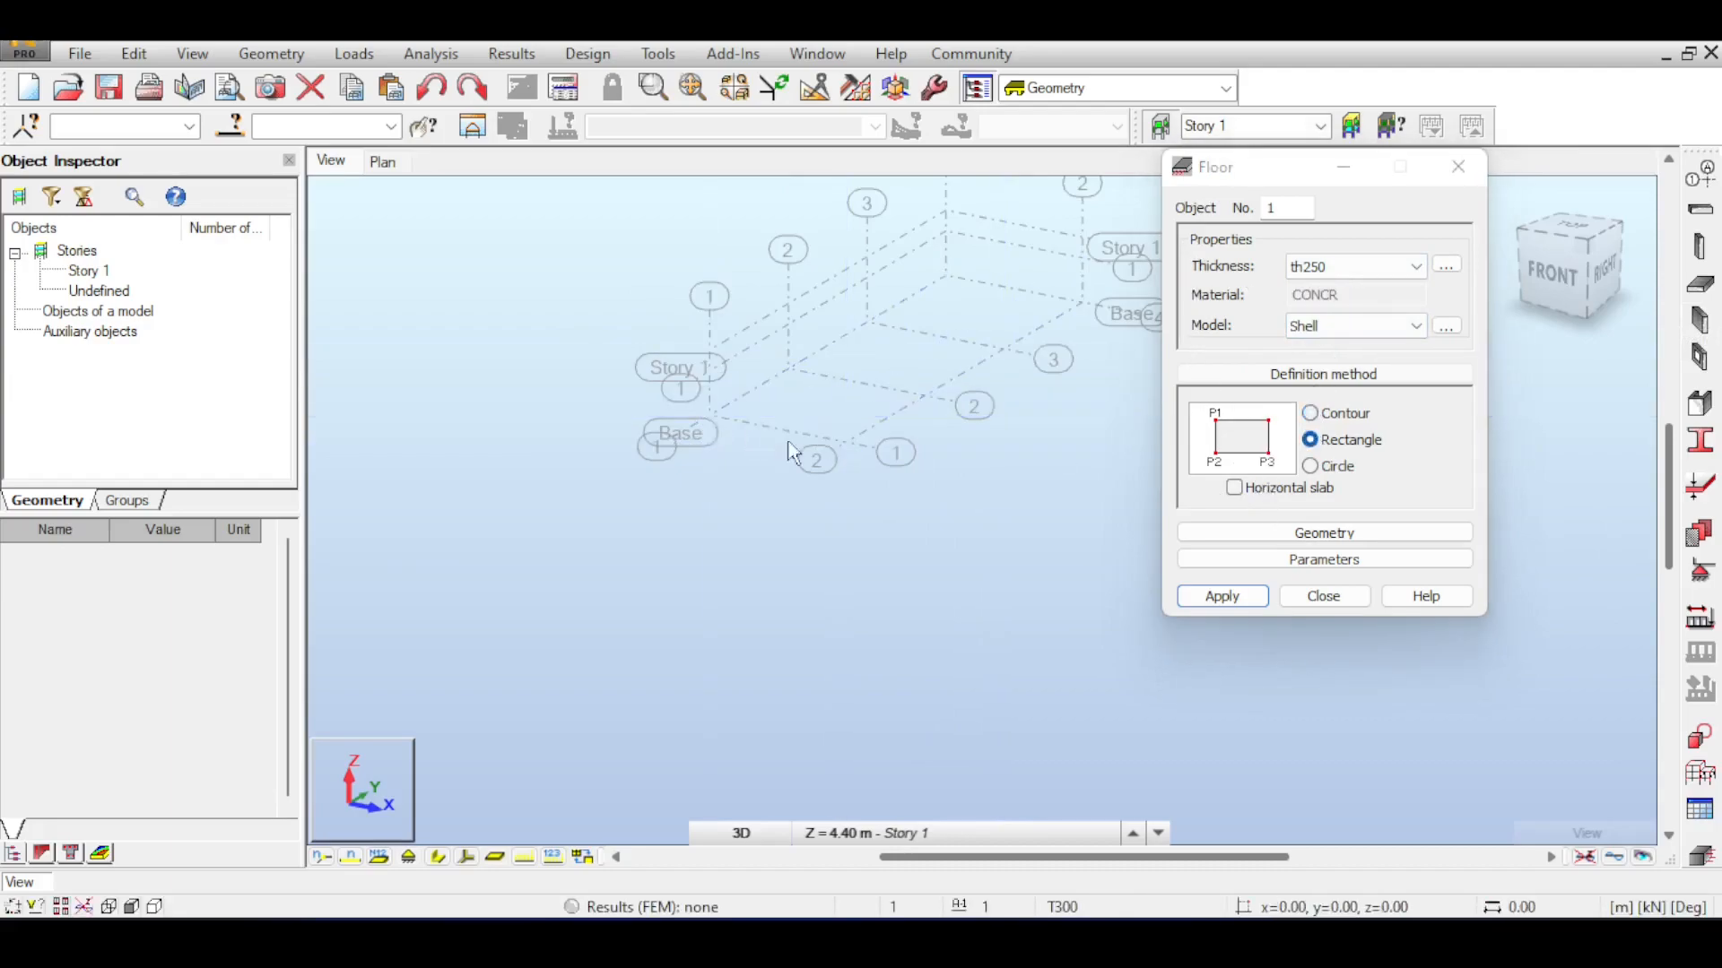
{"action": "left_click", "coordinate": [845, 395]}
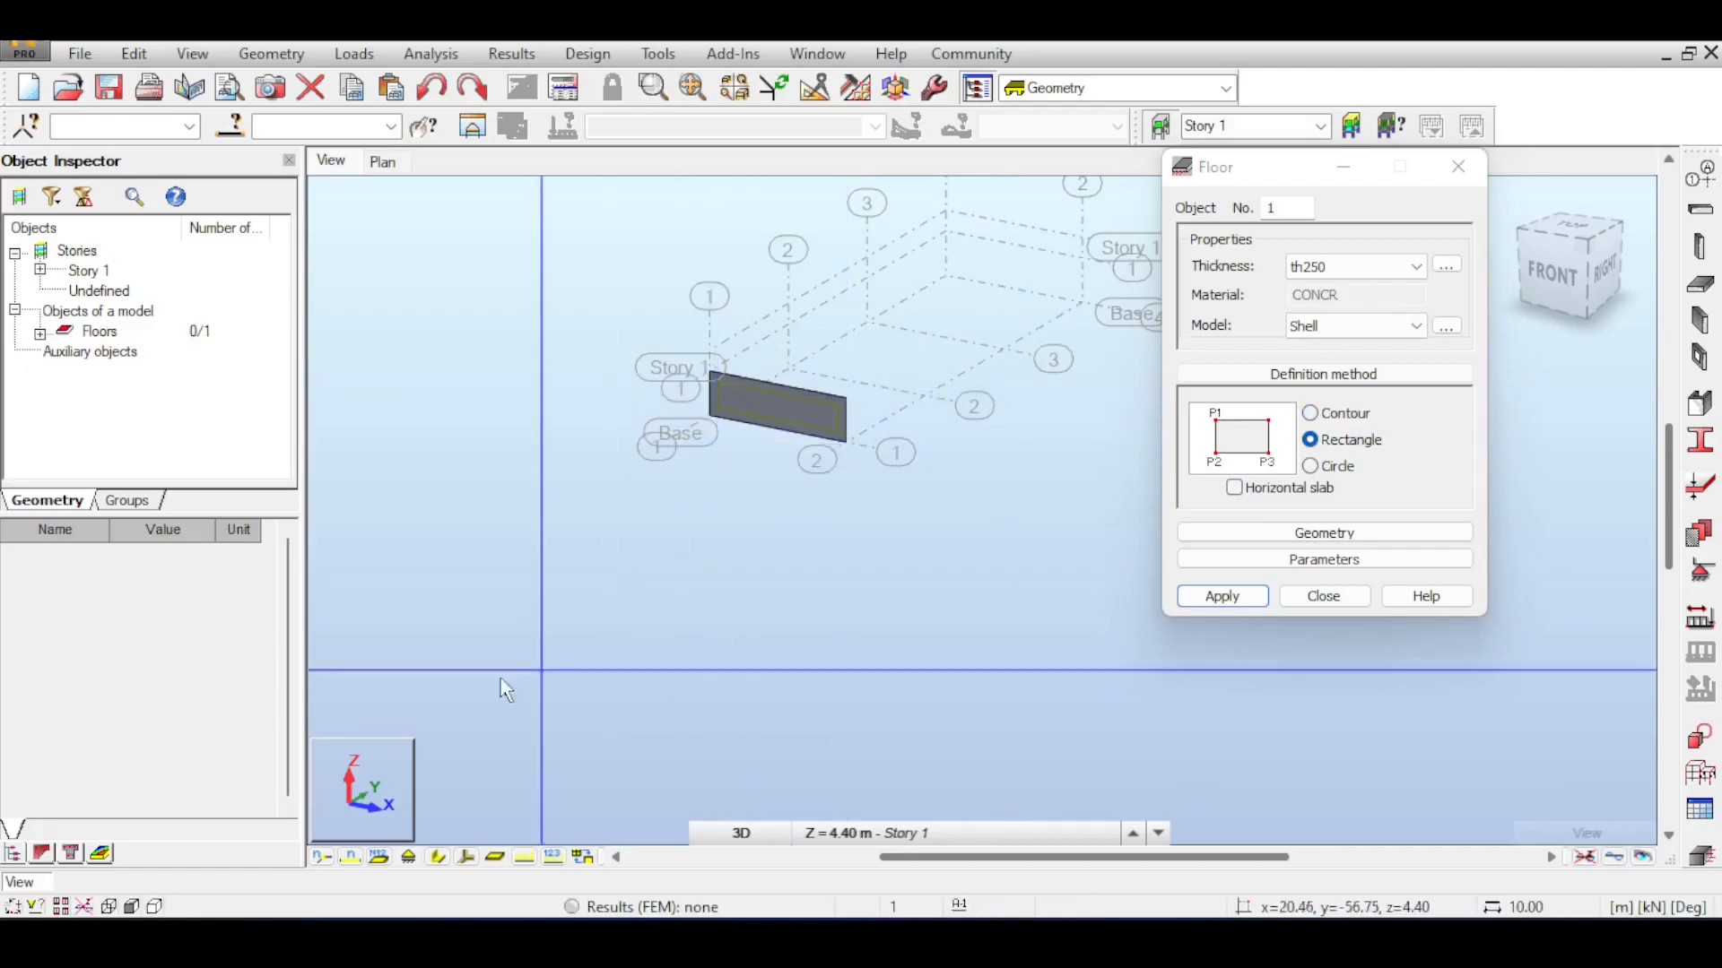
Turn on the display of the panels' local coordinate systems
{"action": "scroll", "coordinate": [758, 422], "scroll_direction": "up", "scroll_amount": 2}
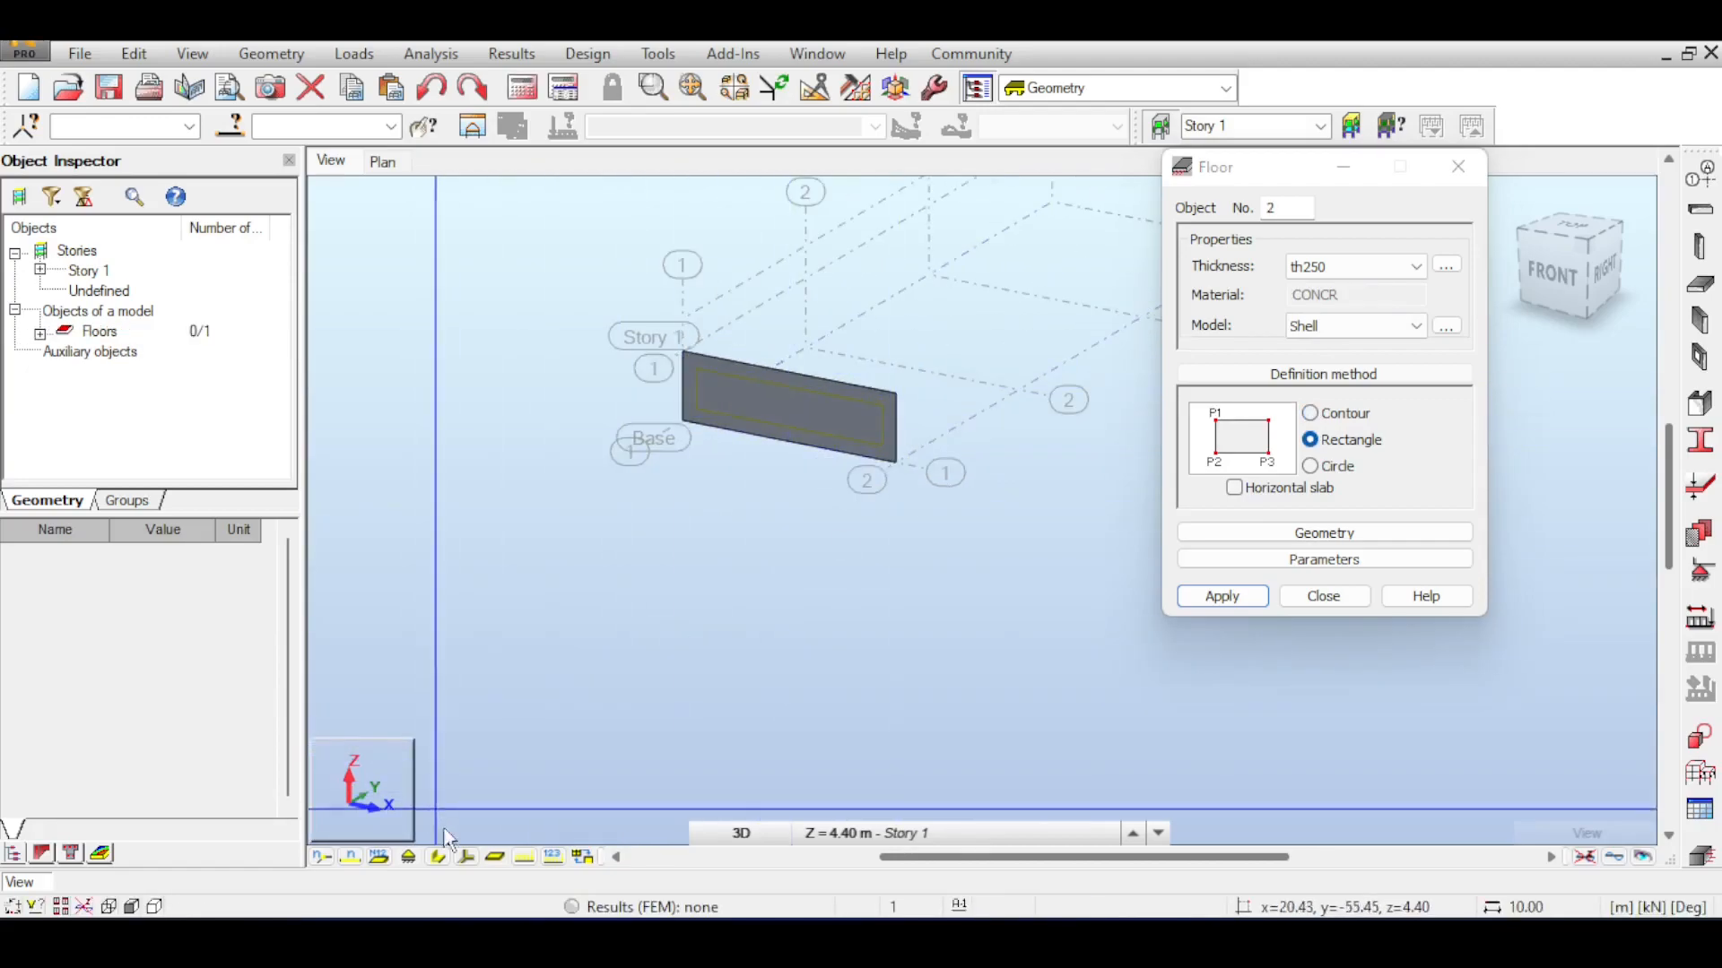
{"action": "left_click", "coordinate": [464, 860]}
{"action": "scroll", "coordinate": [757, 420], "scroll_direction": "up", "scroll_amount": 3}
Model a second rectangular th250 panel on Y axis 2 (y = 10 m), spanning 10 m from base to the 3 m level
{"action": "scroll", "coordinate": [780, 383], "scroll_direction": "down", "scroll_amount": 3}
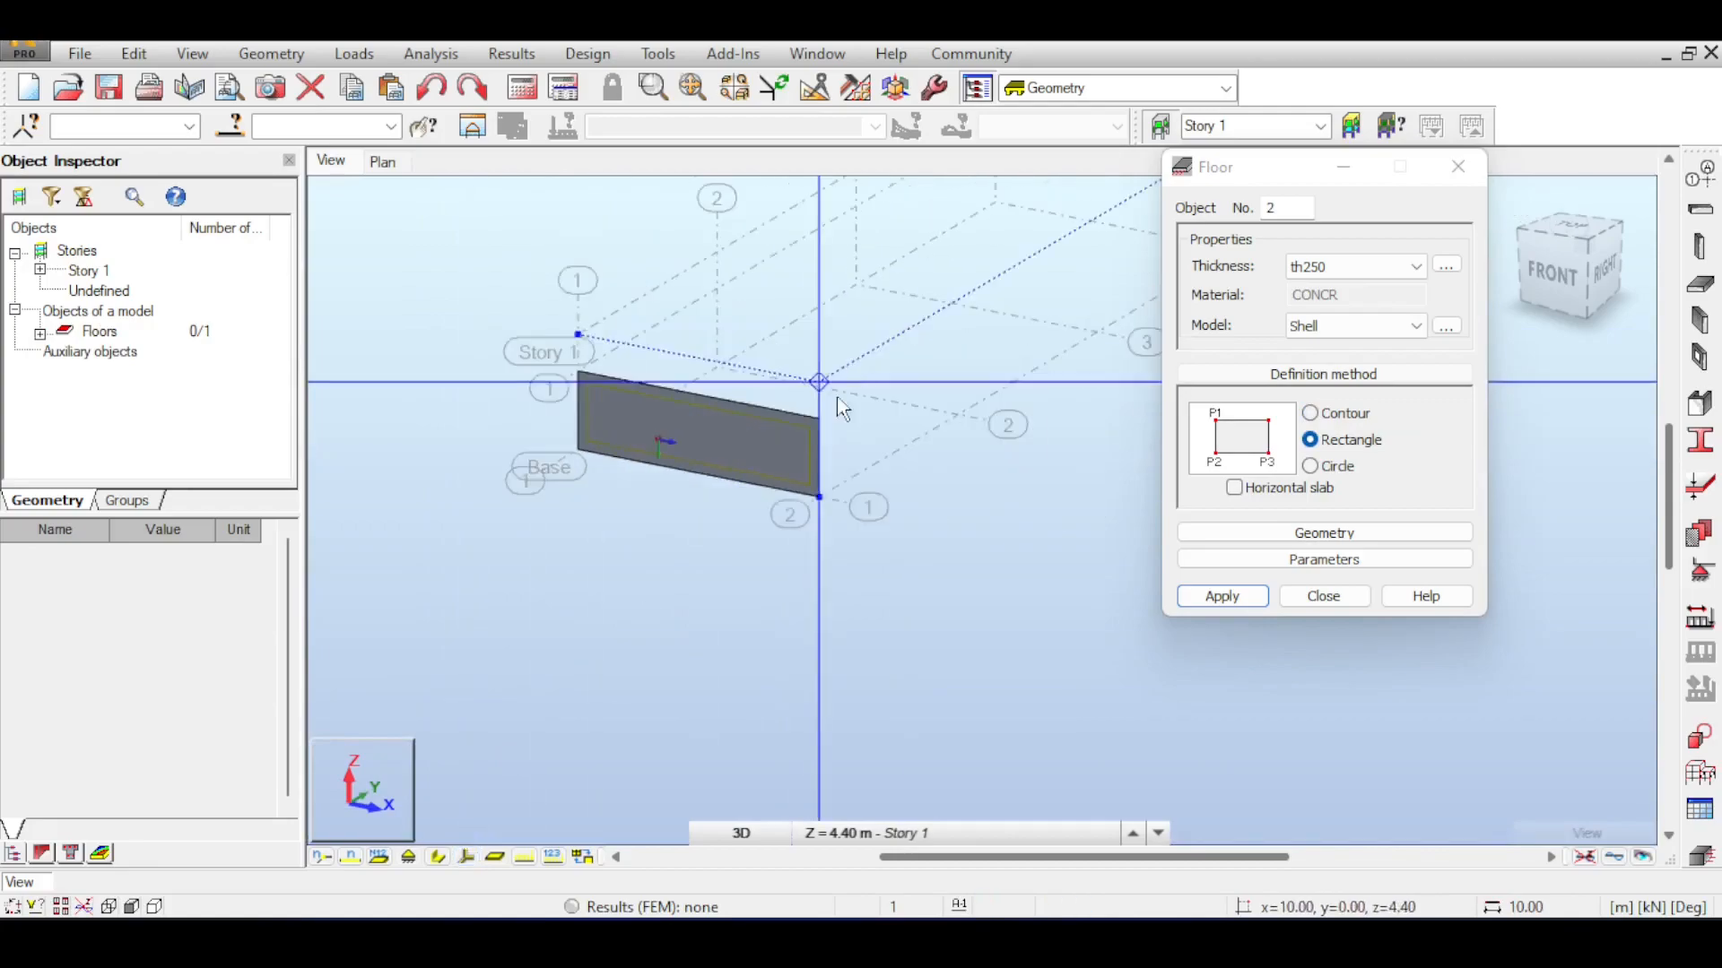
{"action": "scroll", "coordinate": [795, 458], "scroll_direction": "down", "scroll_amount": 2}
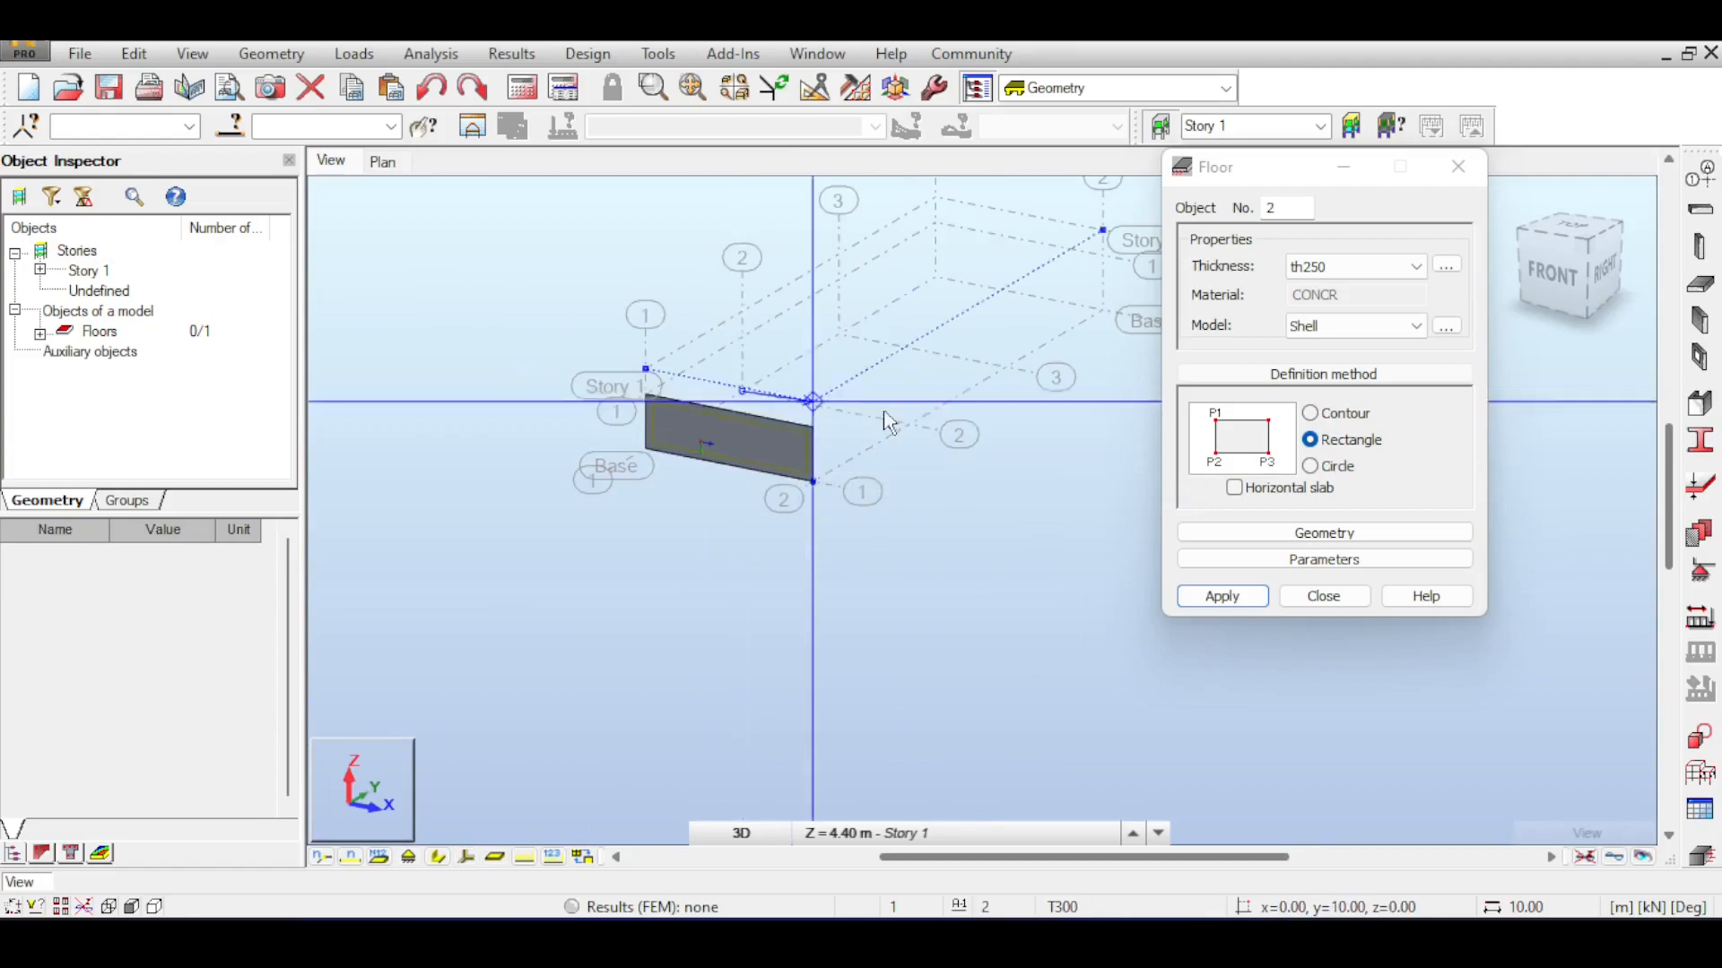
{"action": "left_click", "coordinate": [910, 422]}
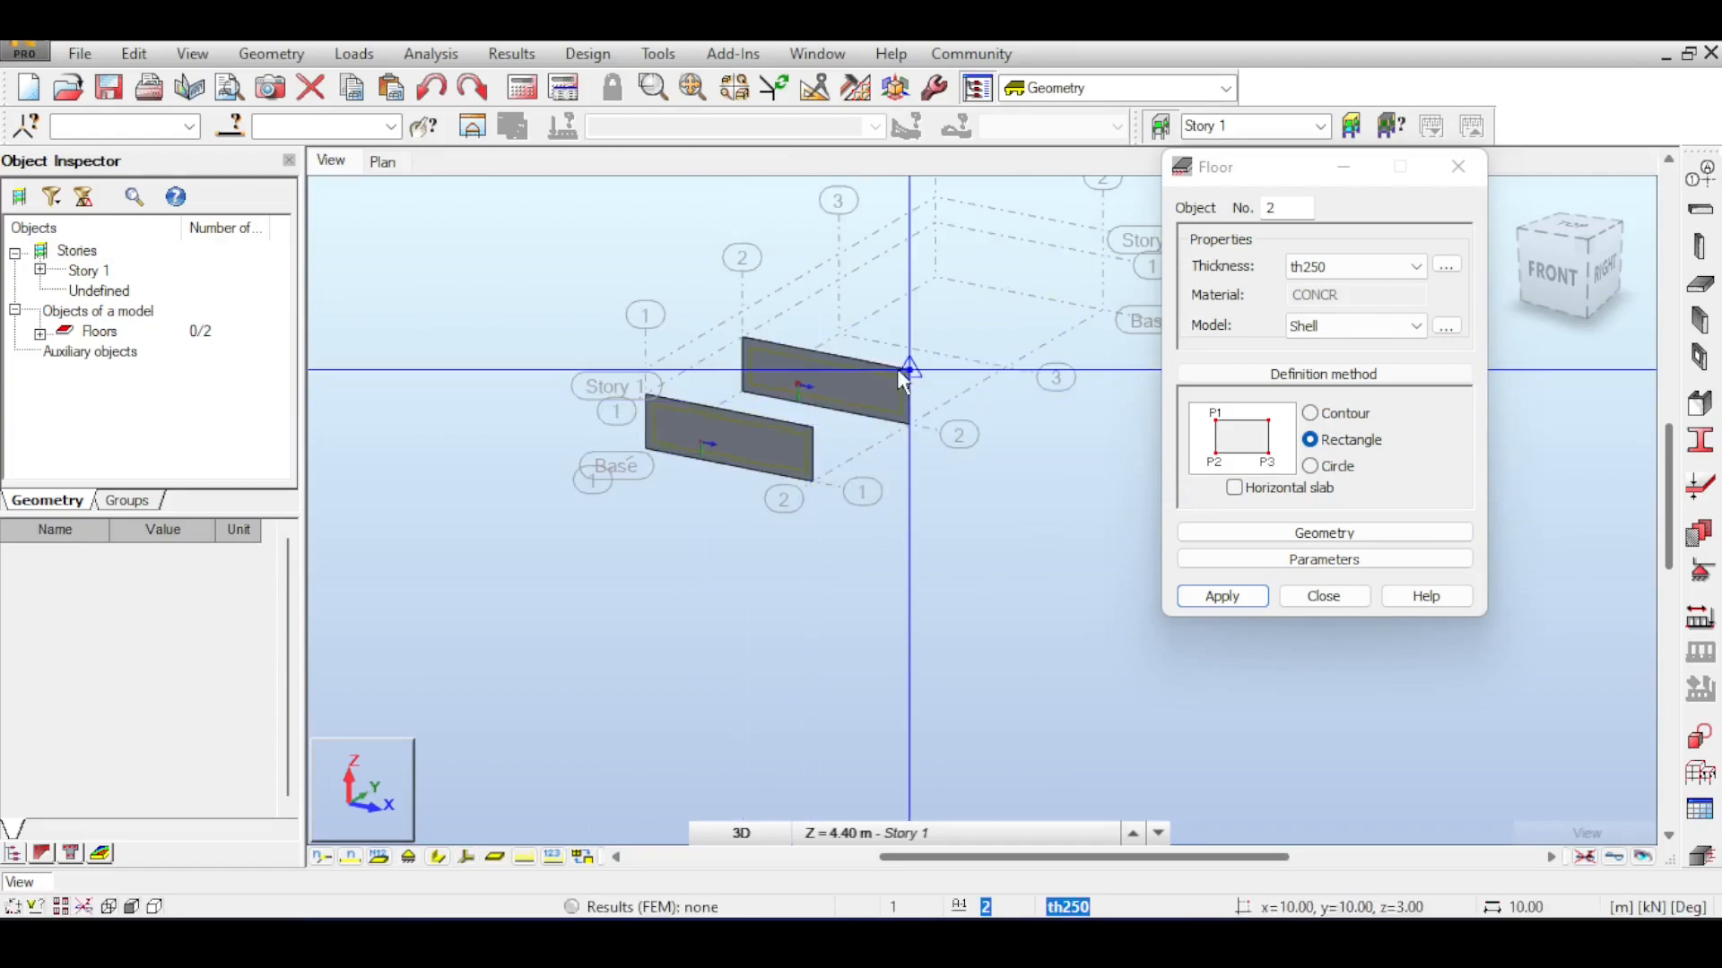
Model a third rectangular th250 panel on Y axis 3 (y = 20 m), spanning 10 m from base to the 3 m level
{"action": "left_click", "coordinate": [753, 408]}
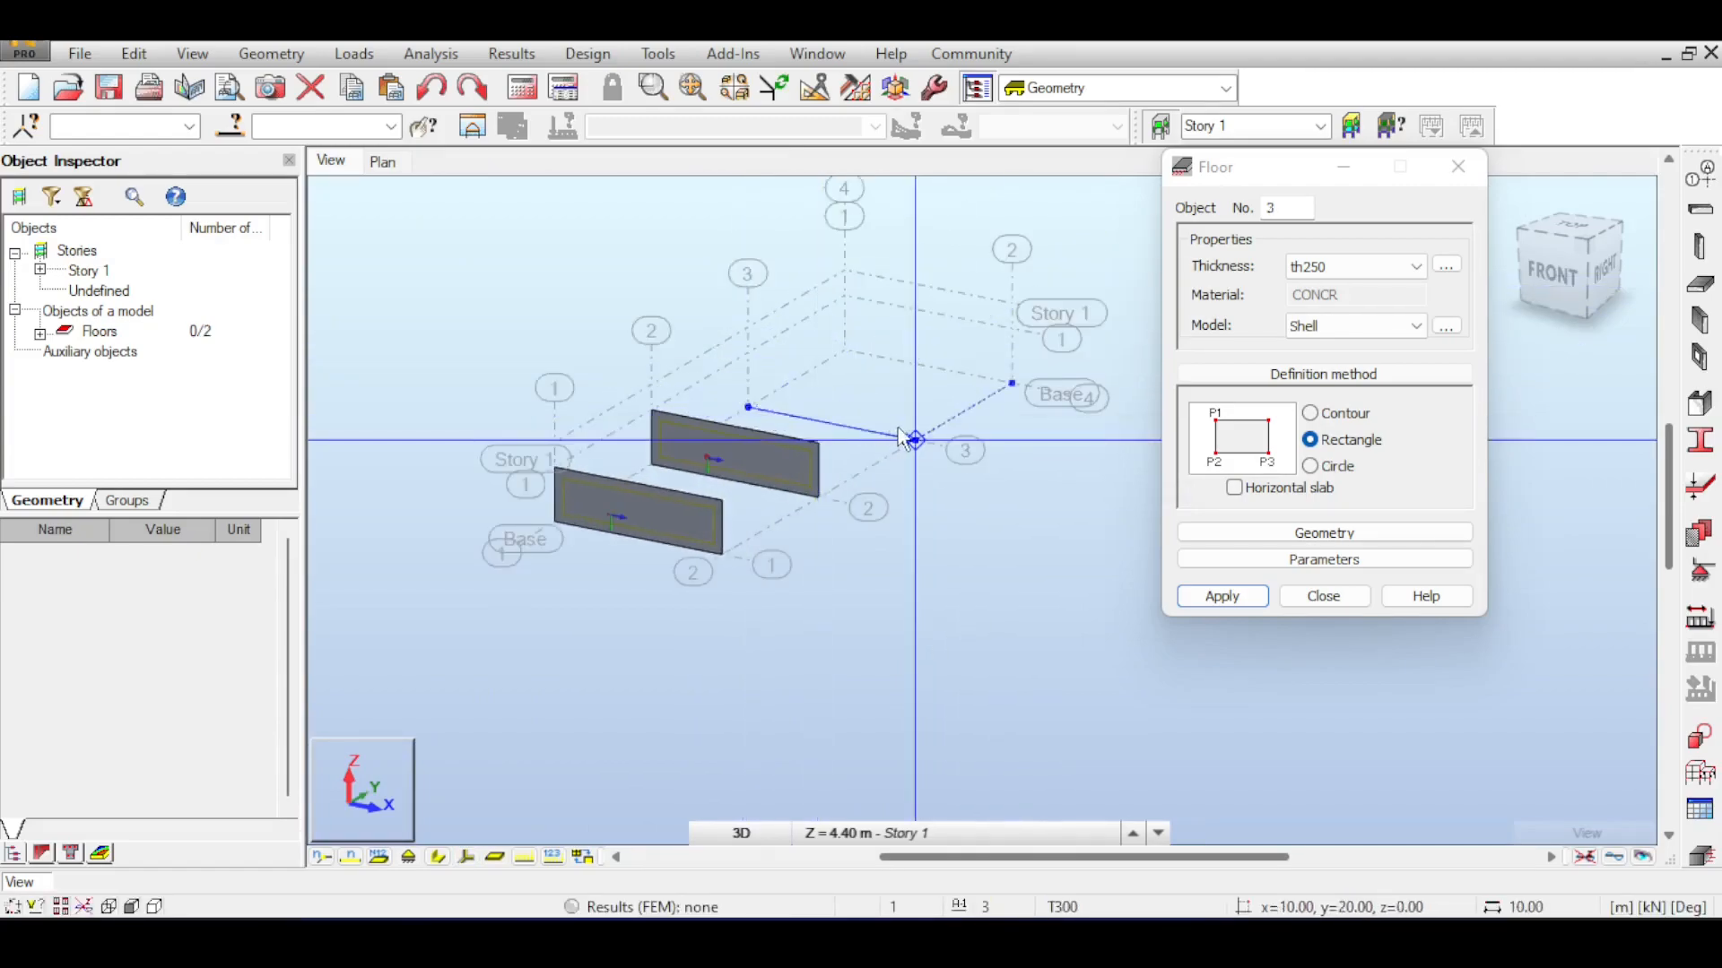
{"action": "left_click", "coordinate": [911, 444]}
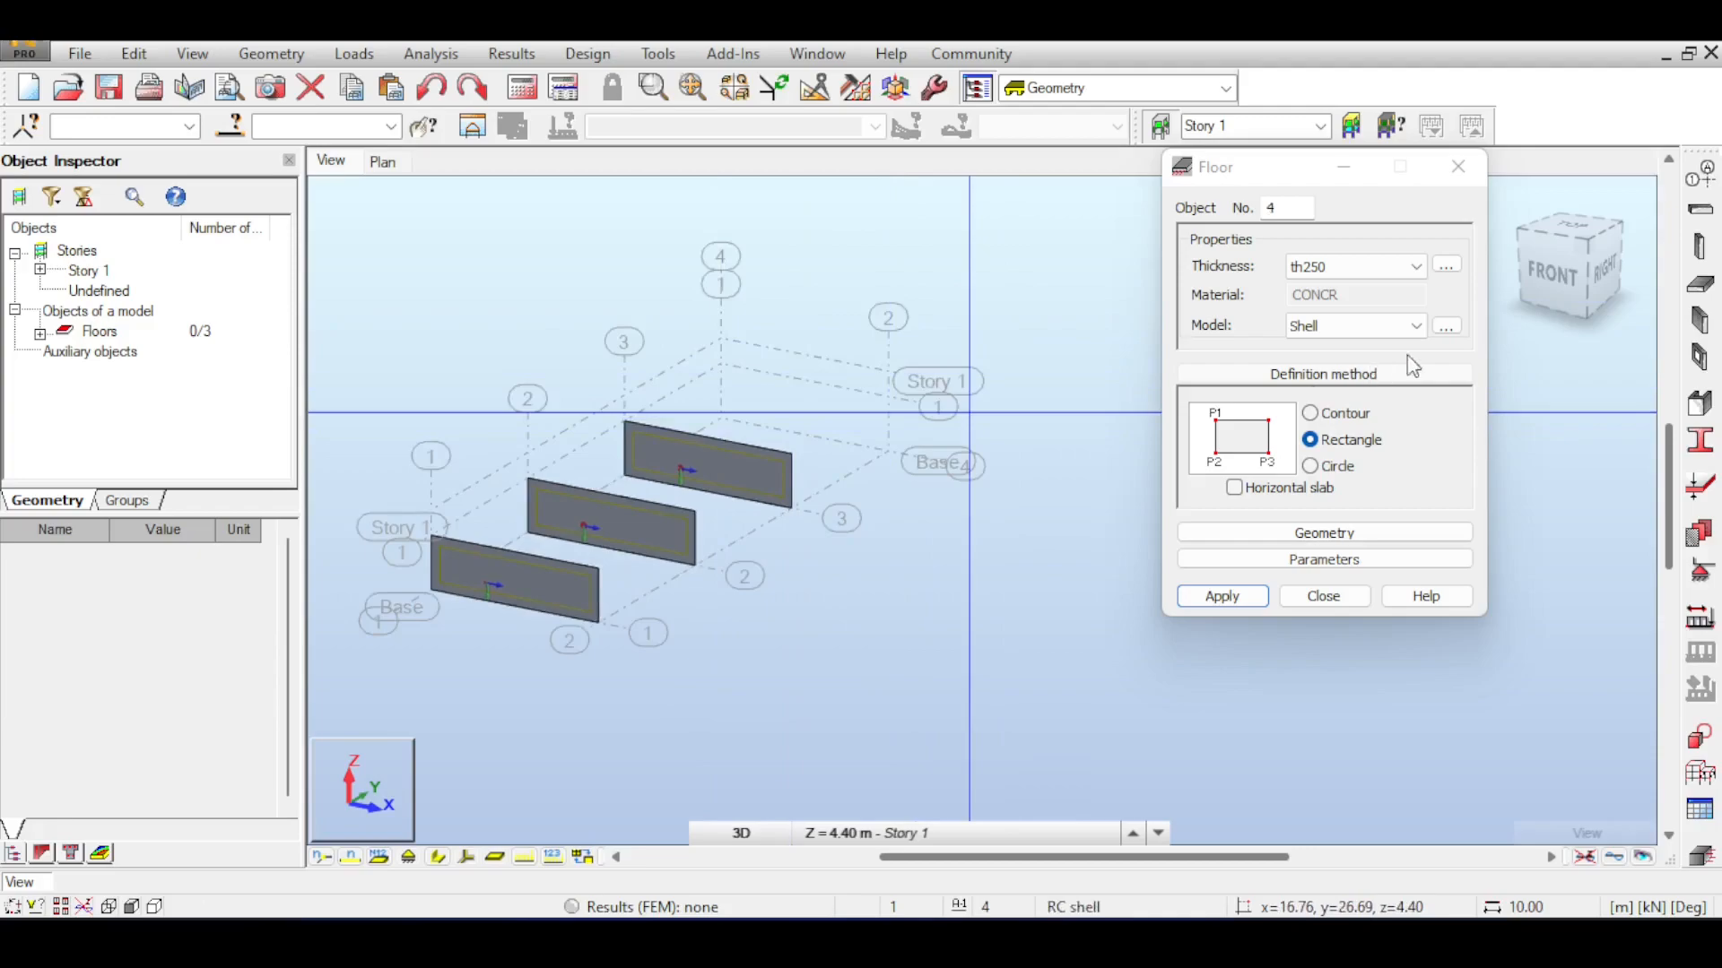
{"action": "left_click", "coordinate": [1446, 266]}
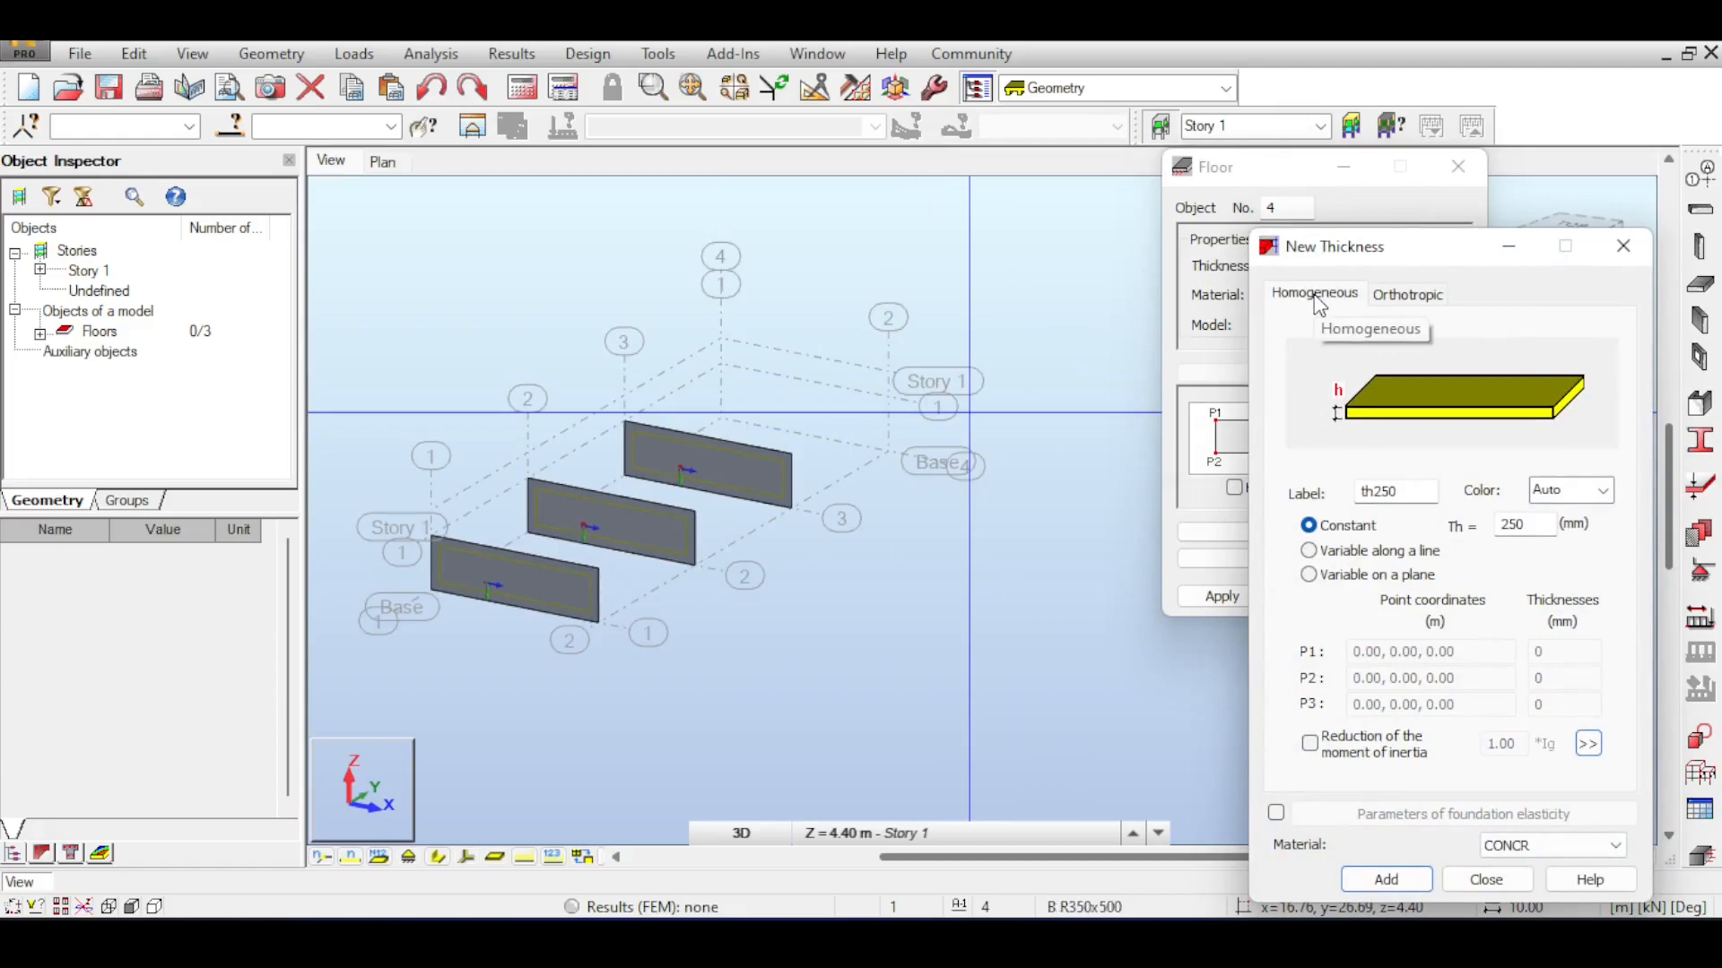
{"action": "left_click", "coordinate": [1623, 246]}
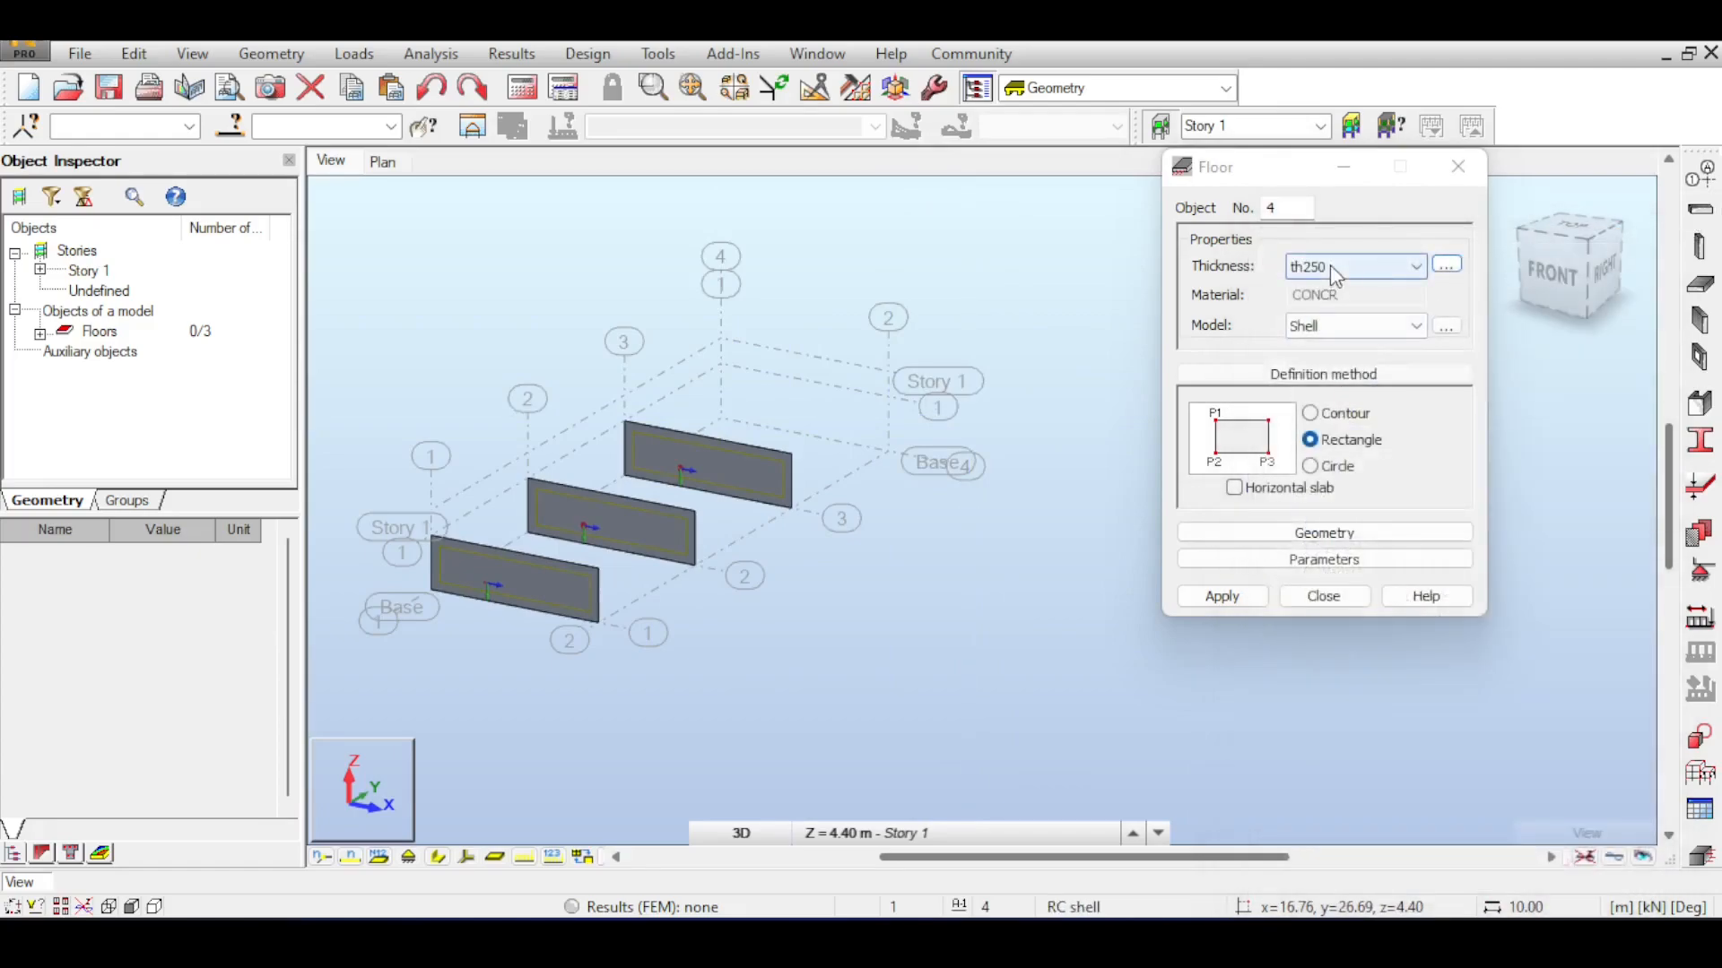
{"action": "left_click", "coordinate": [1337, 265]}
{"action": "left_click", "coordinate": [1338, 266]}
{"action": "middle_click_drag", "start_coordinate": [989, 300], "coordinate": [1163, 241]}
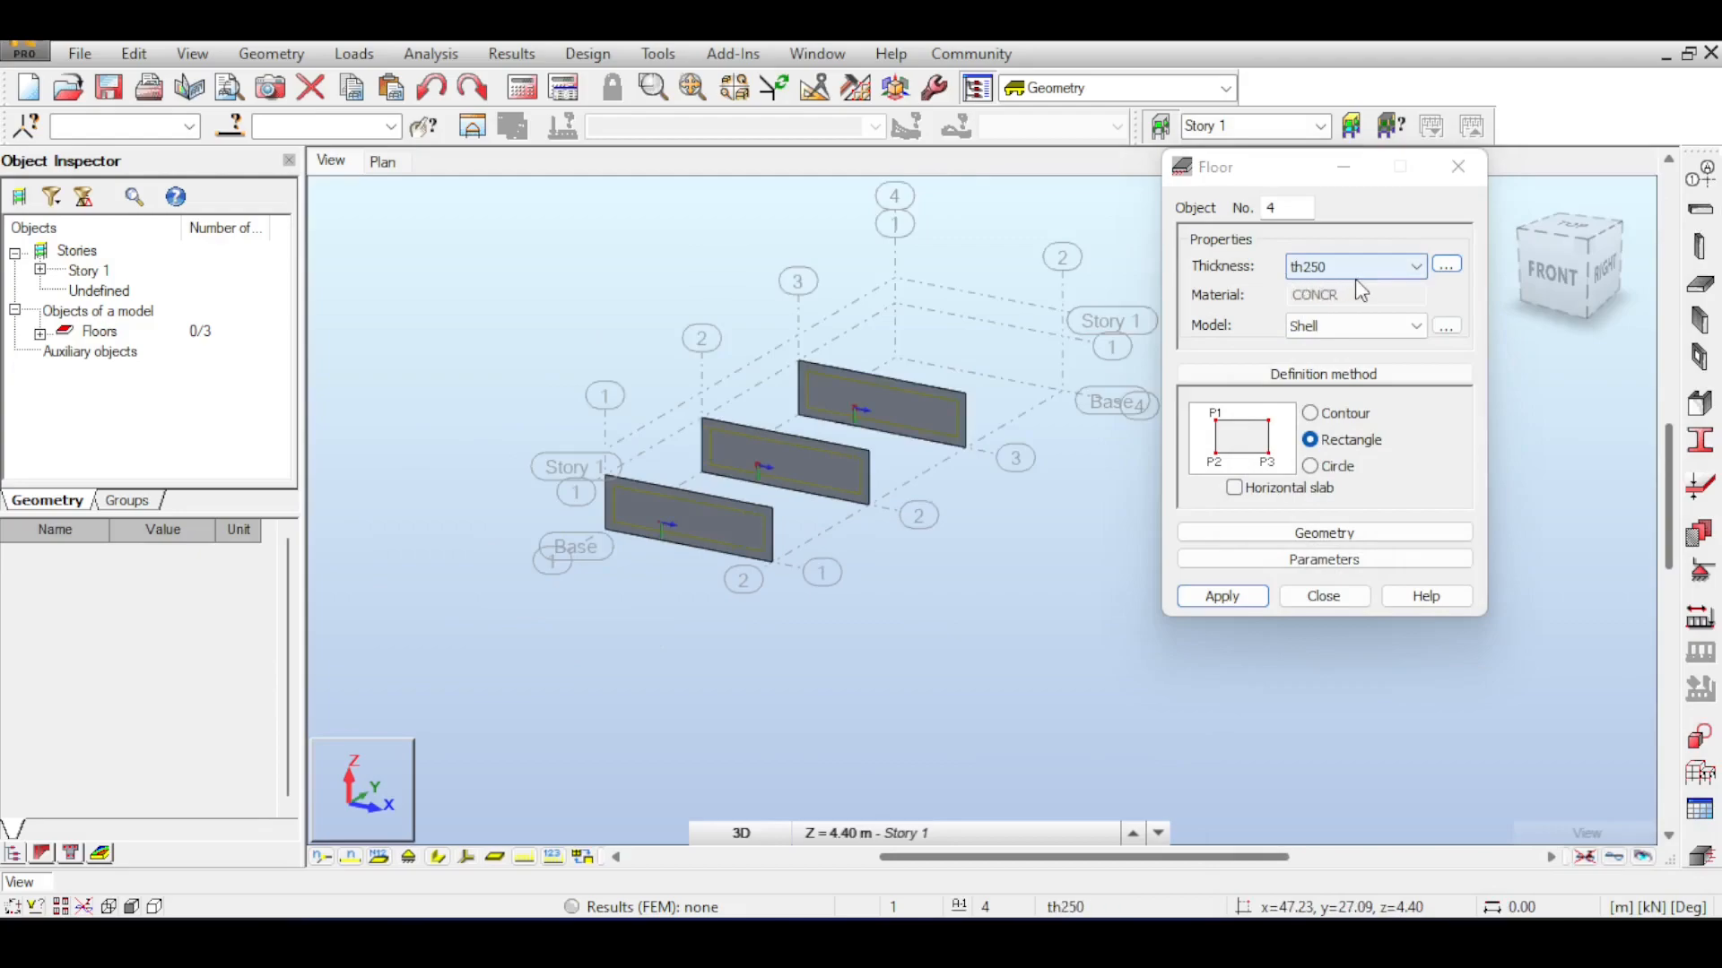
{"action": "left_click", "coordinate": [1324, 596]}
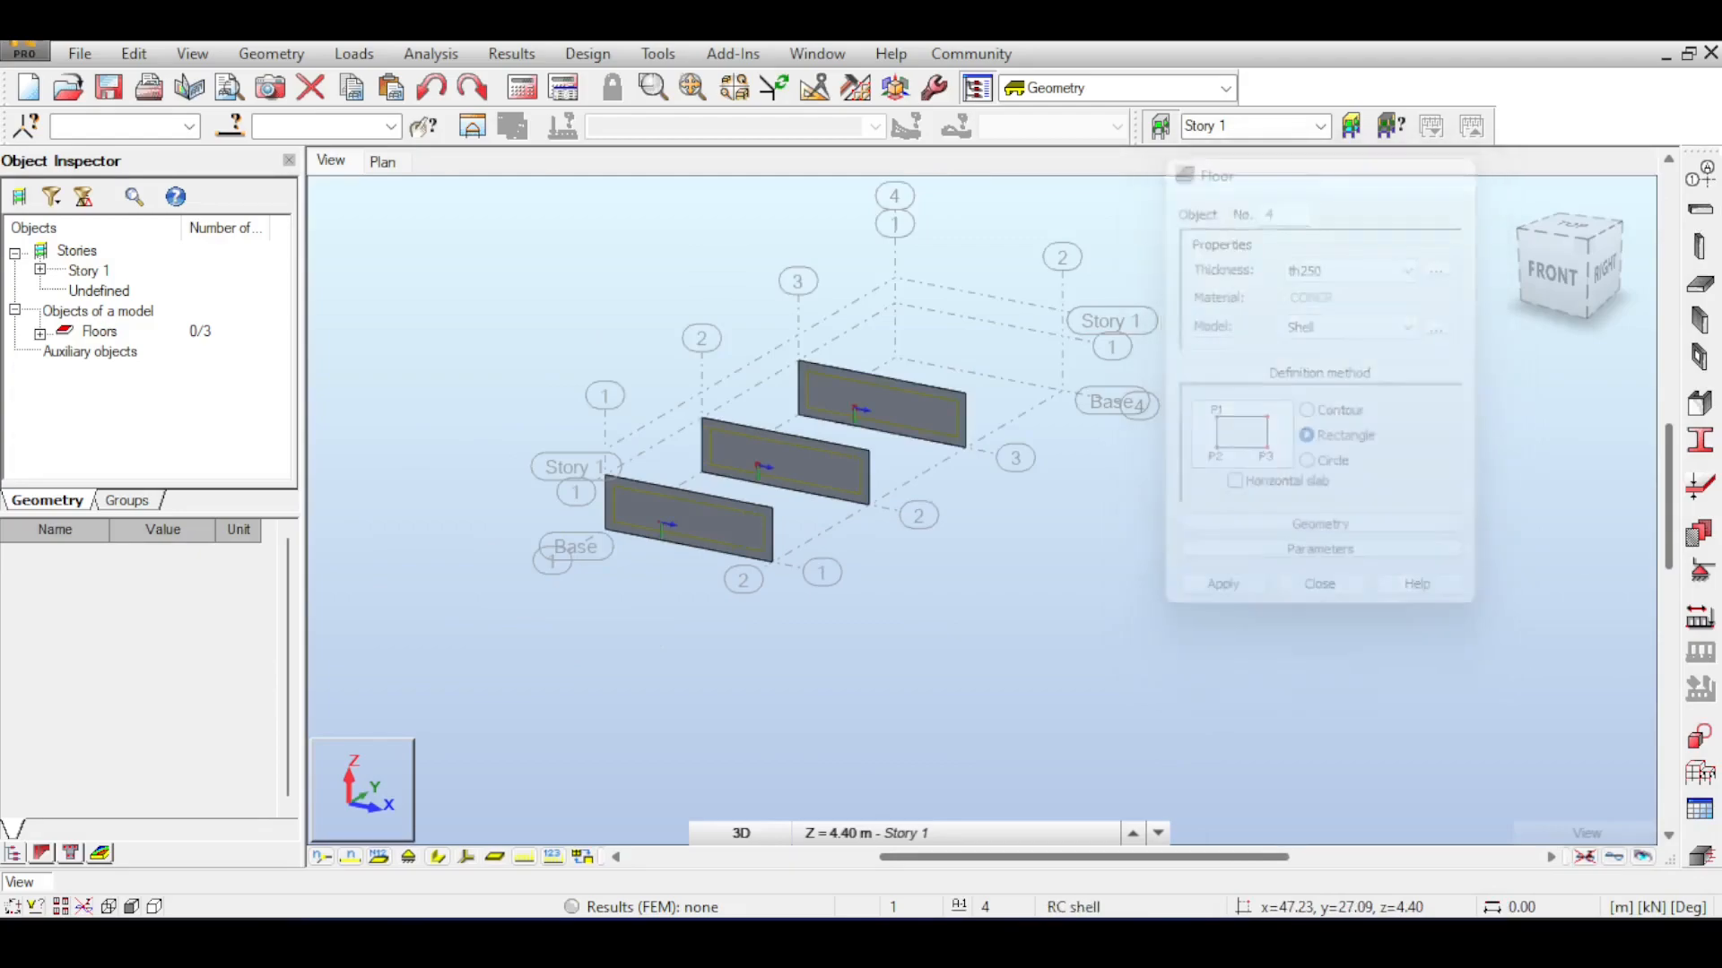
Assign the T300 thickness to panels 1 to 3 and check the thickness of the panel on Y axis 3
{"action": "left_click", "coordinate": [1702, 489]}
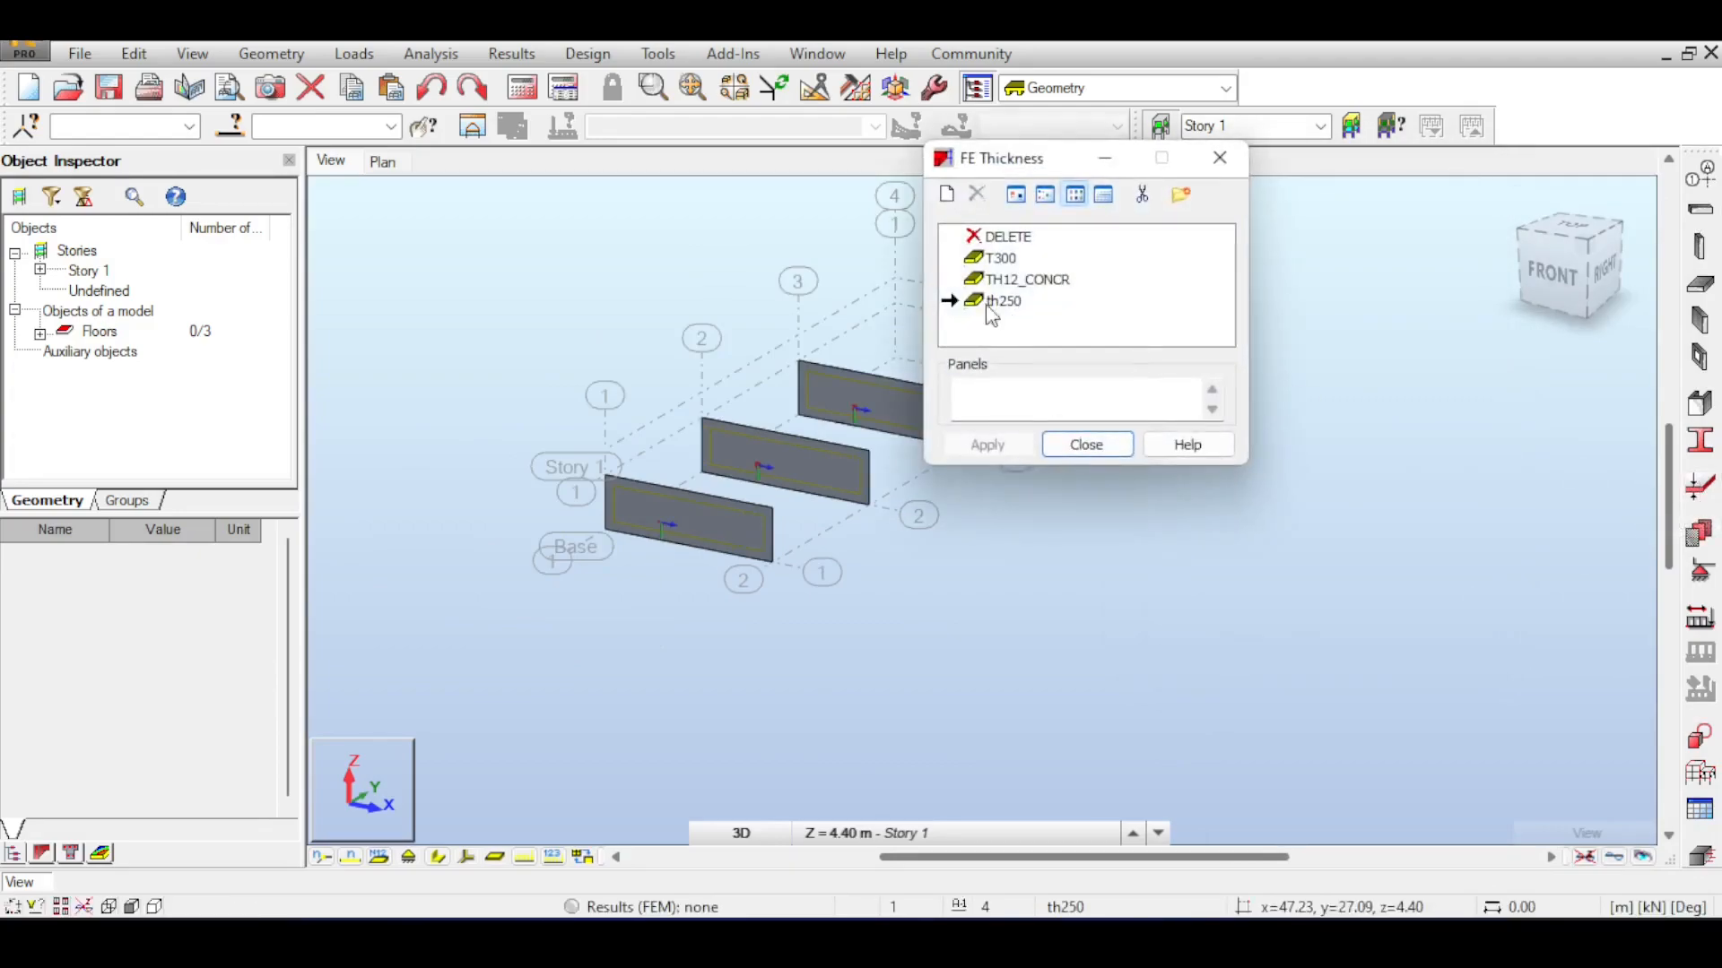
{"action": "left_click", "coordinate": [990, 259]}
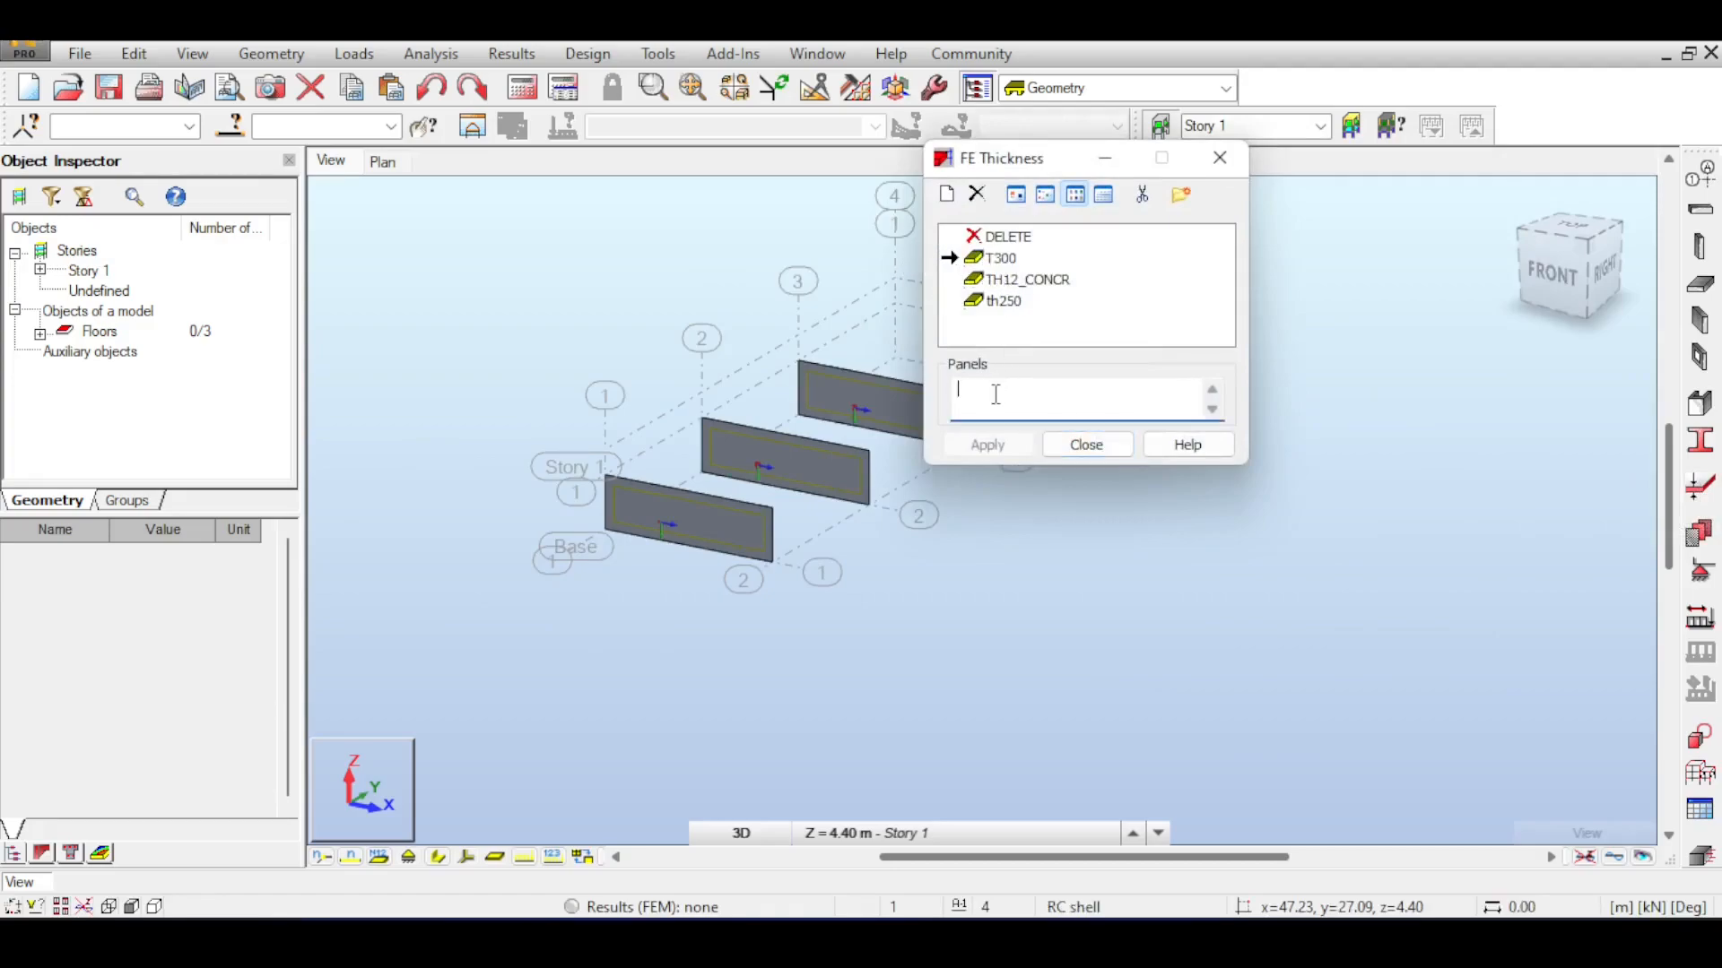
{"action": "left_click", "coordinate": [801, 406]}
{"action": "left_click_drag", "start_coordinate": [800, 405], "coordinate": [632, 578]}
{"action": "left_click", "coordinate": [1013, 449]}
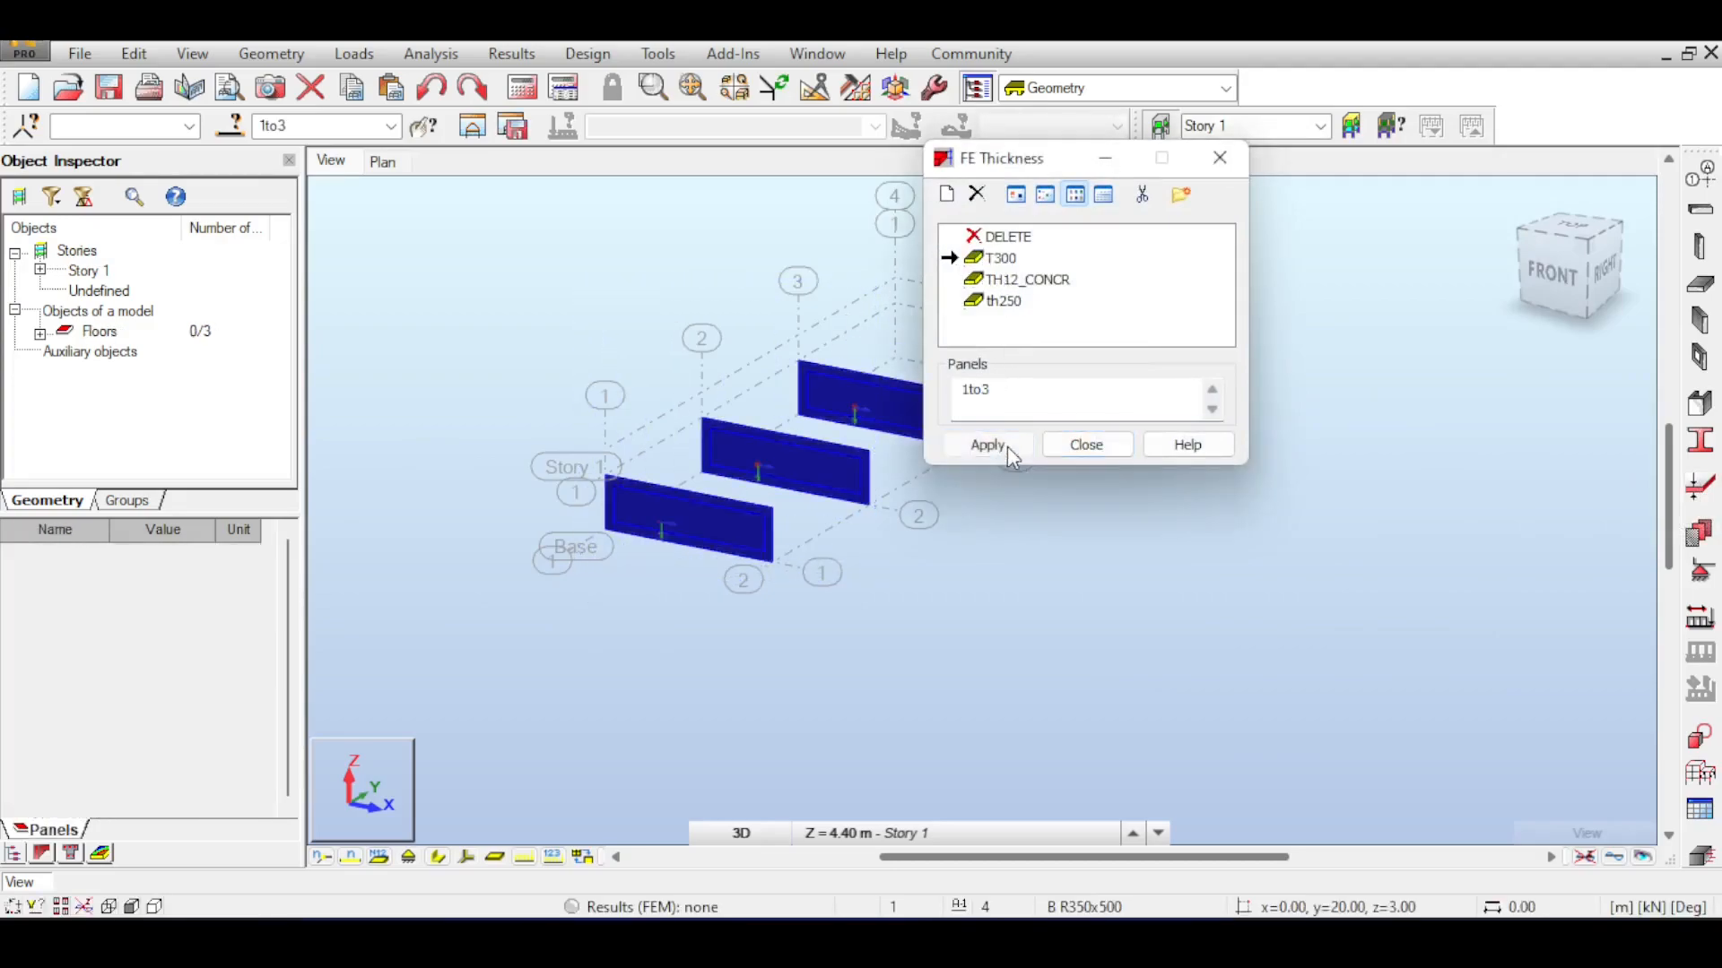
{"action": "left_click", "coordinate": [1078, 445]}
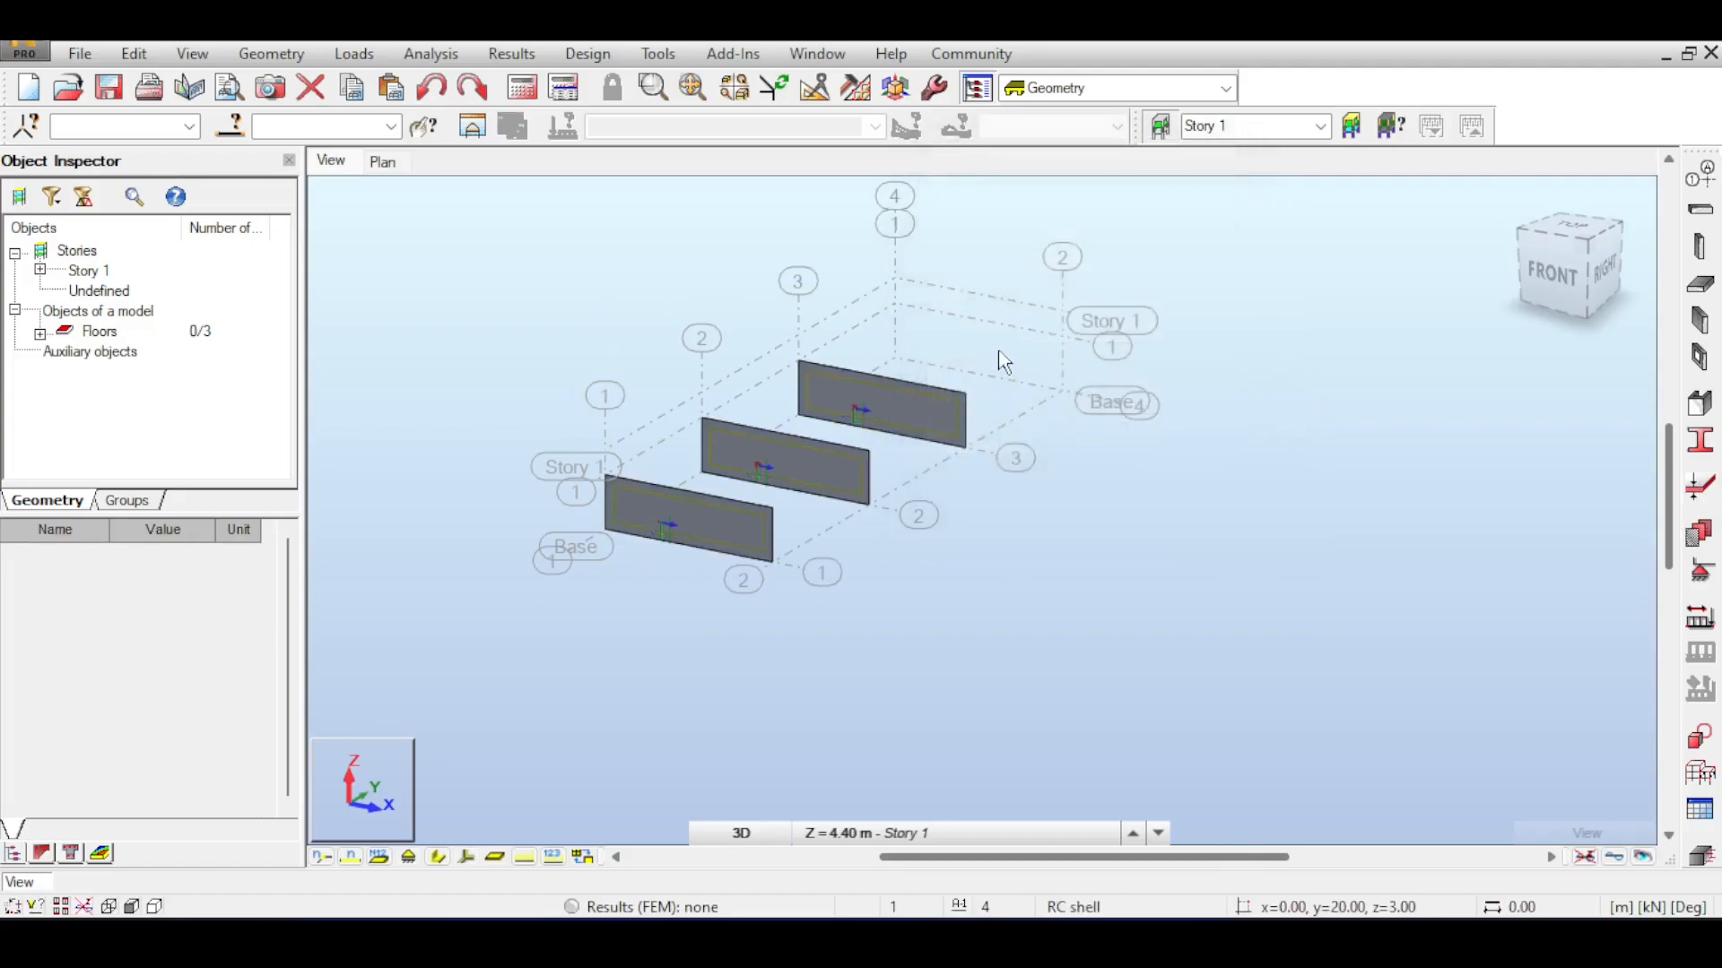
{"action": "middle_click_drag", "start_coordinate": [1000, 358], "coordinate": [1062, 318]}
{"action": "left_click", "coordinate": [943, 395]}
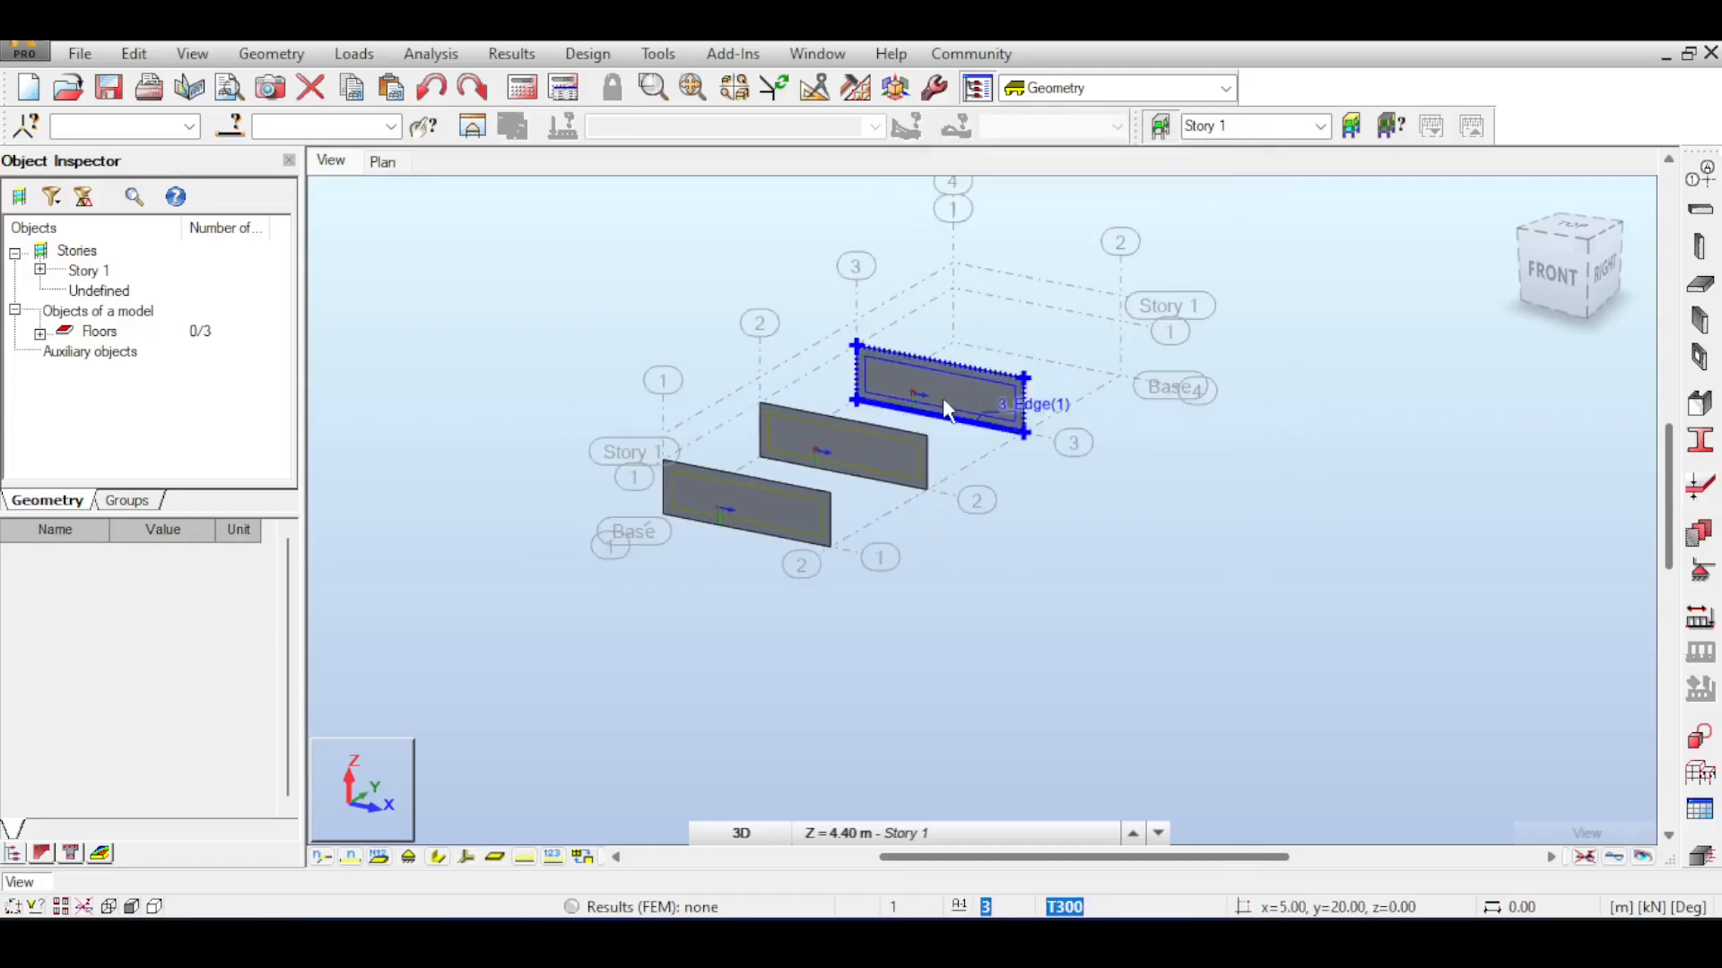
{"action": "left_click", "coordinate": [966, 323]}
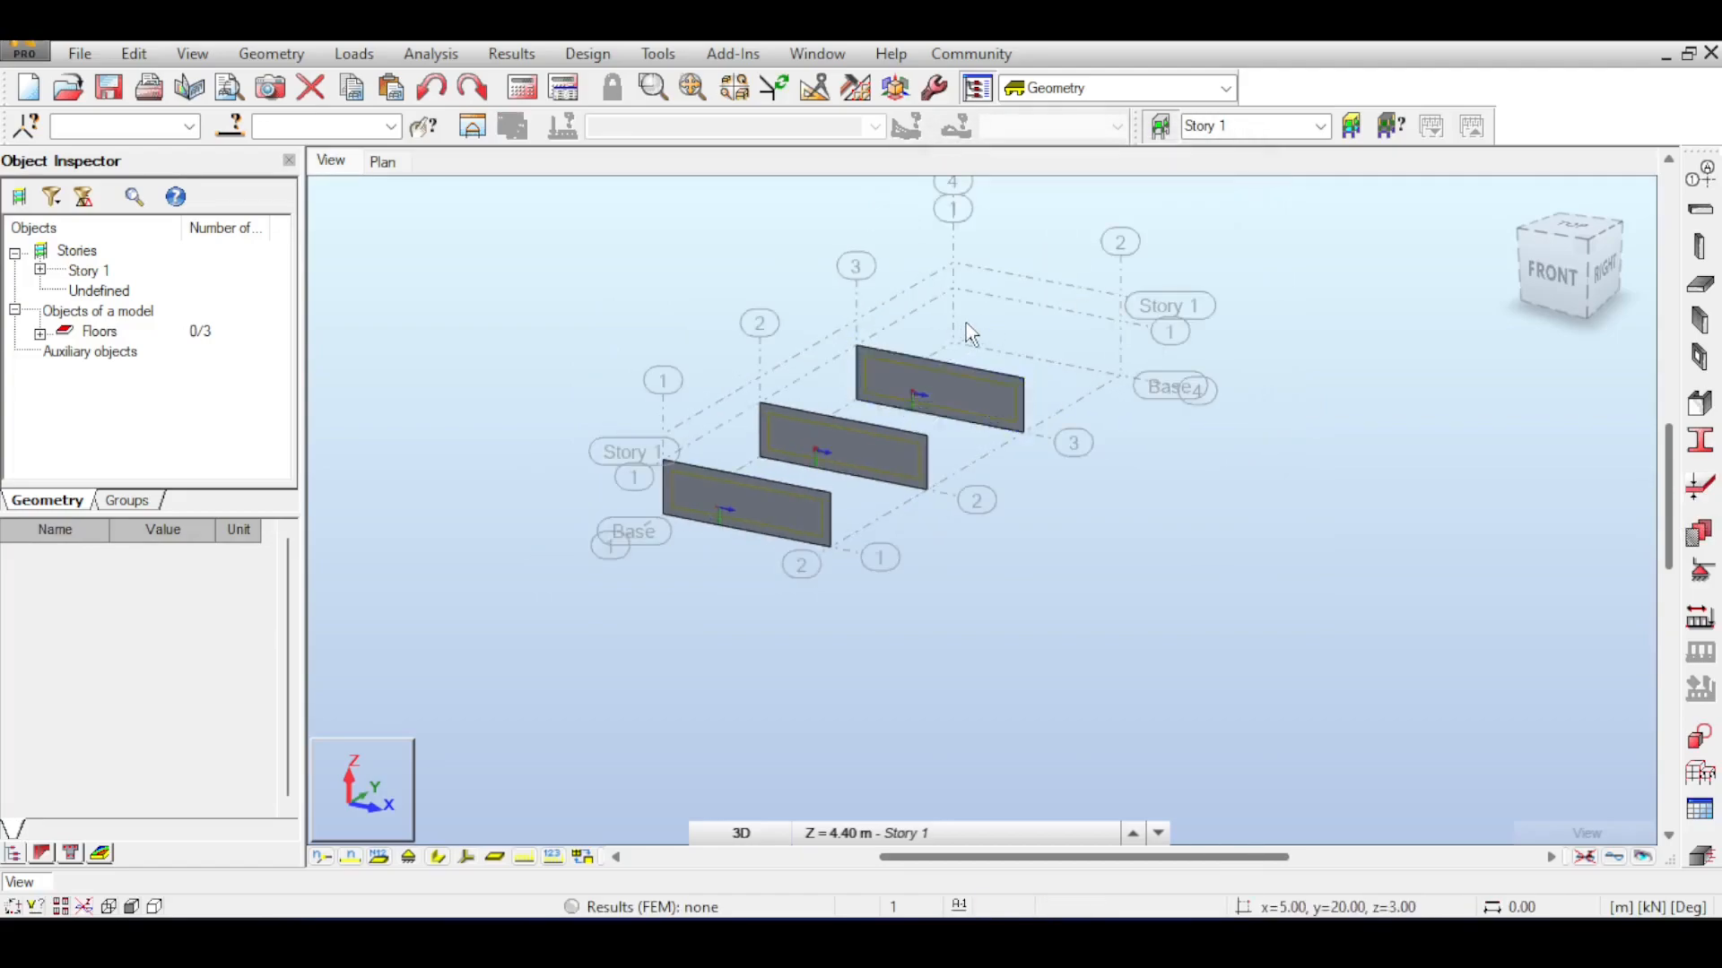
{"action": "middle_click_drag", "start_coordinate": [966, 322], "coordinate": [929, 321]}
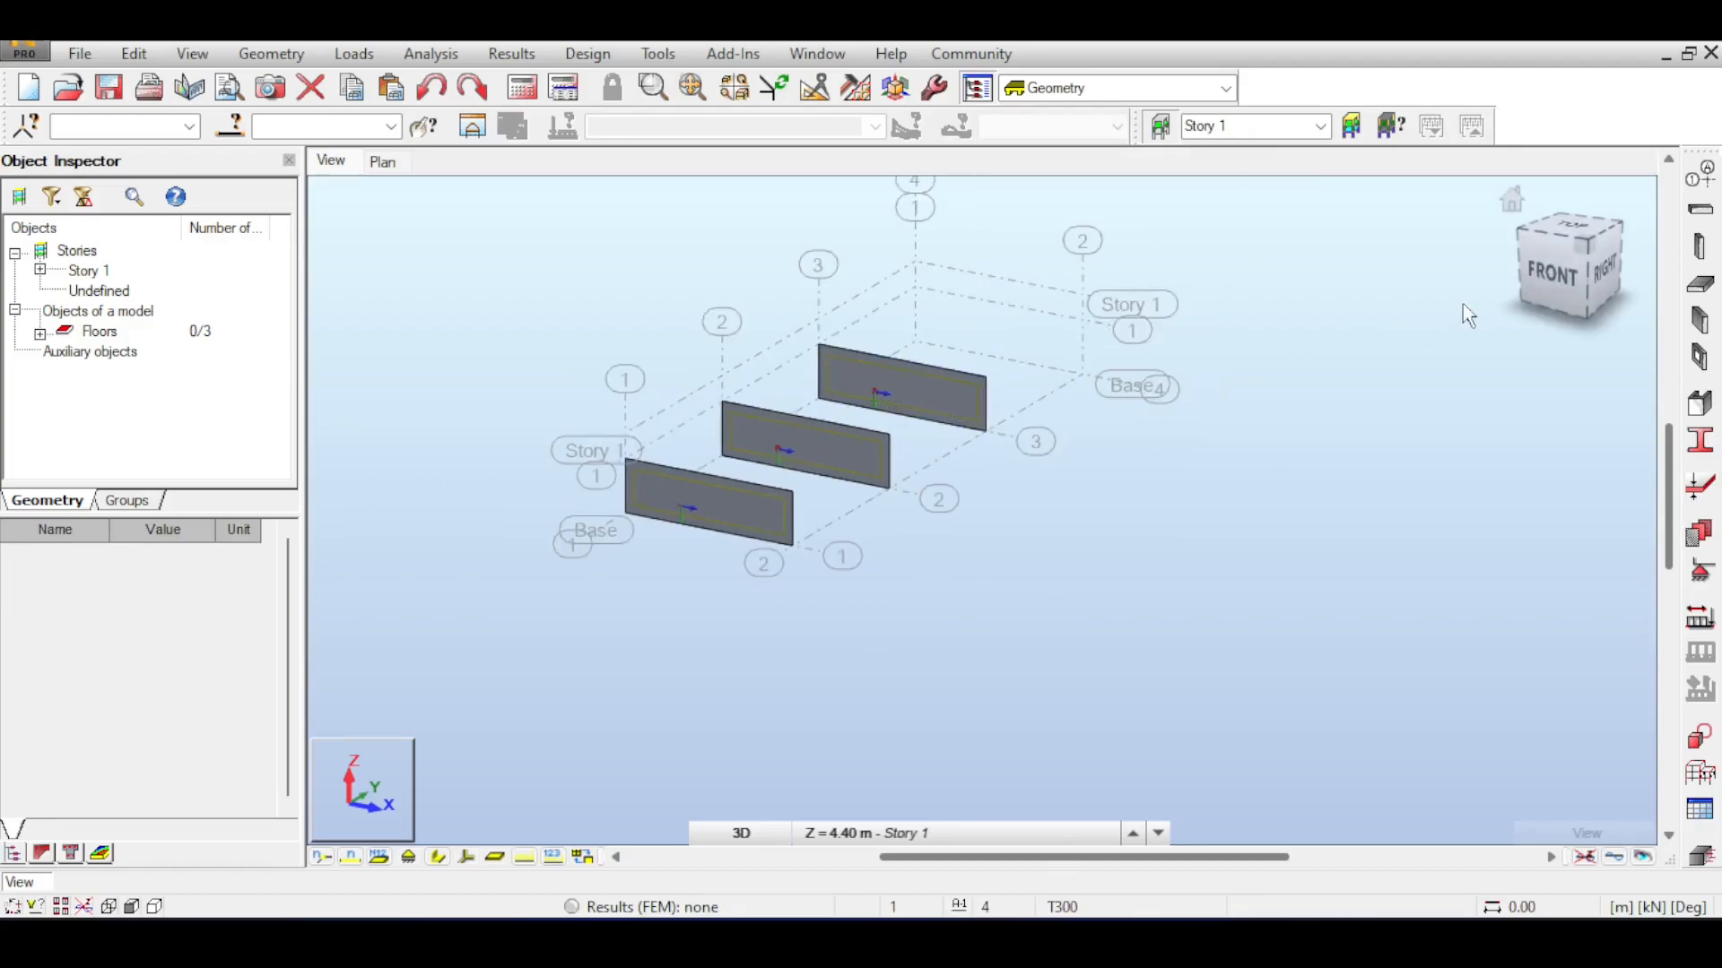
Start a new thickness definition from the Floor tool, varying along a line from 300 mm at P1 to 400 mm at P2
{"action": "left_click", "coordinate": [1698, 293]}
{"action": "left_click", "coordinate": [1369, 279]}
{"action": "left_click", "coordinate": [1327, 302]}
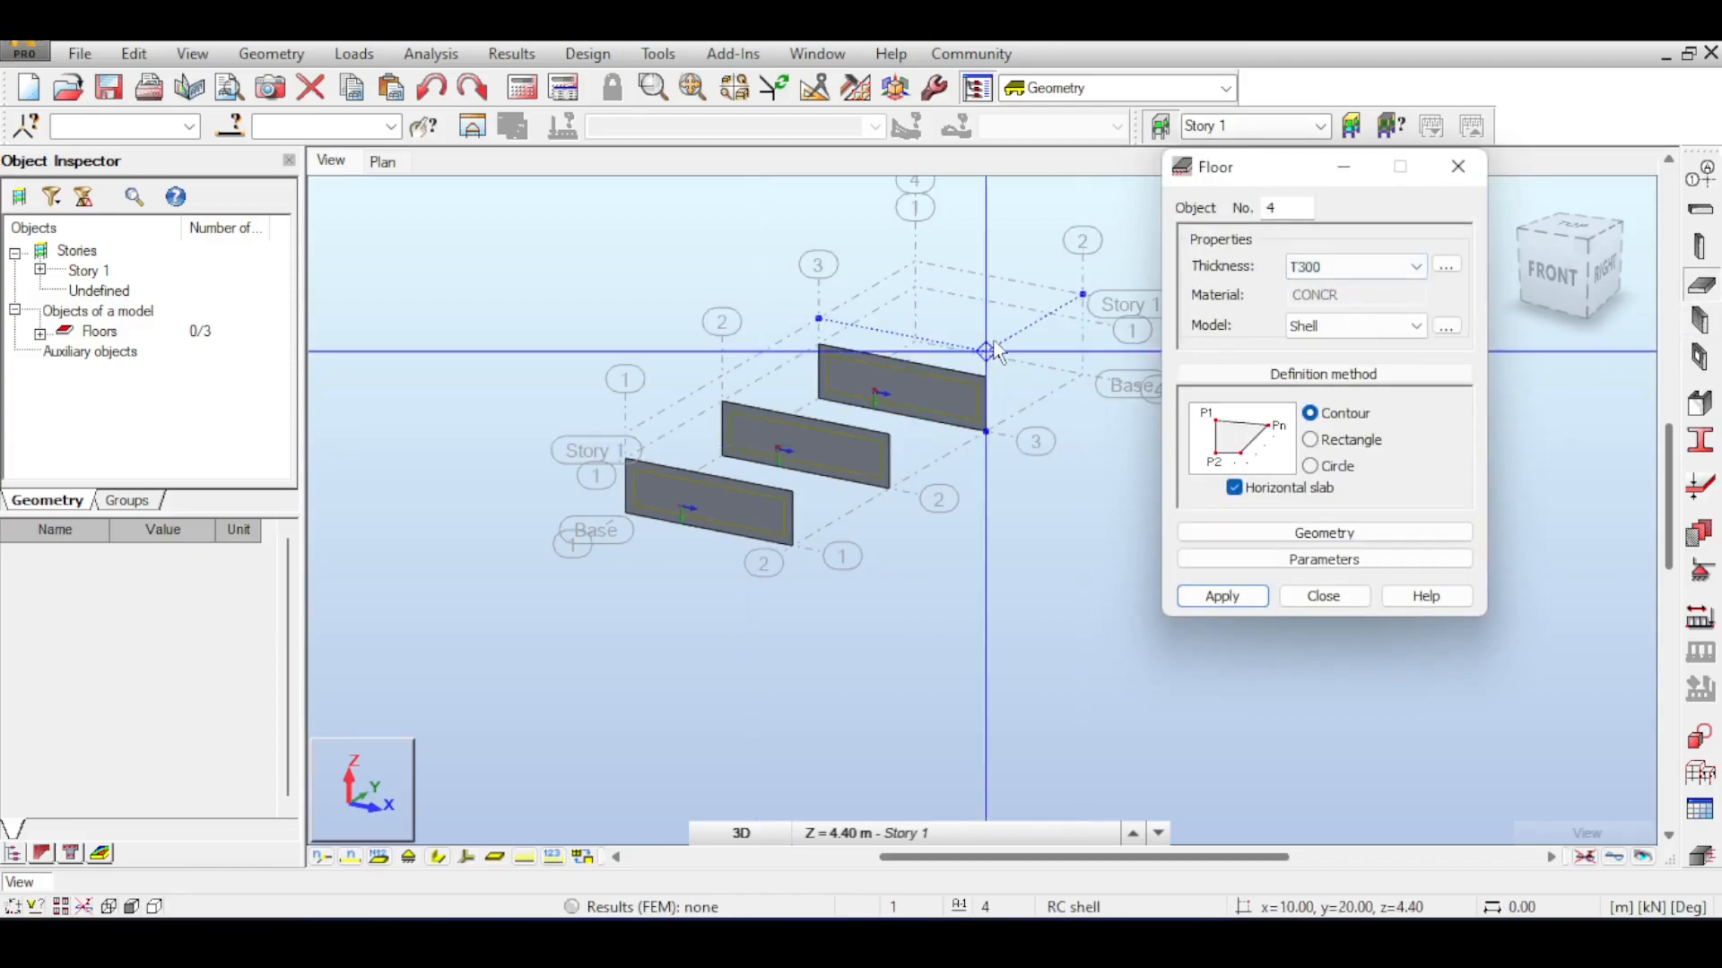
{"action": "left_click", "coordinate": [1446, 266]}
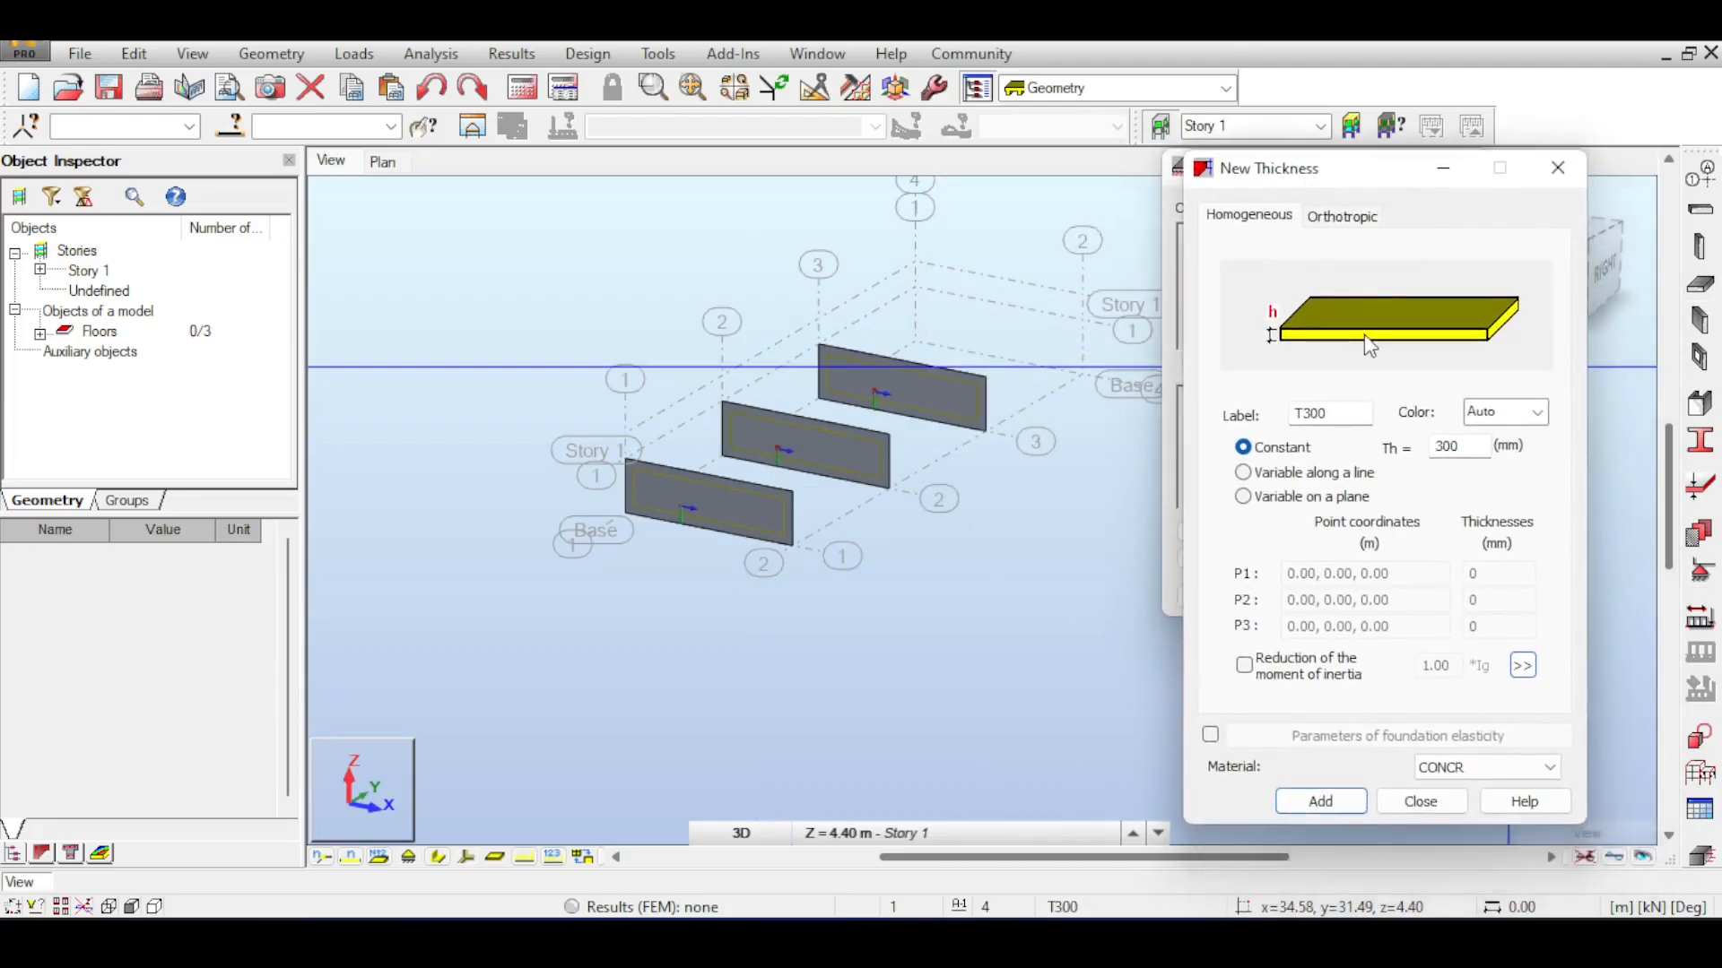
{"action": "middle_click_drag", "start_coordinate": [987, 320], "coordinate": [955, 311]}
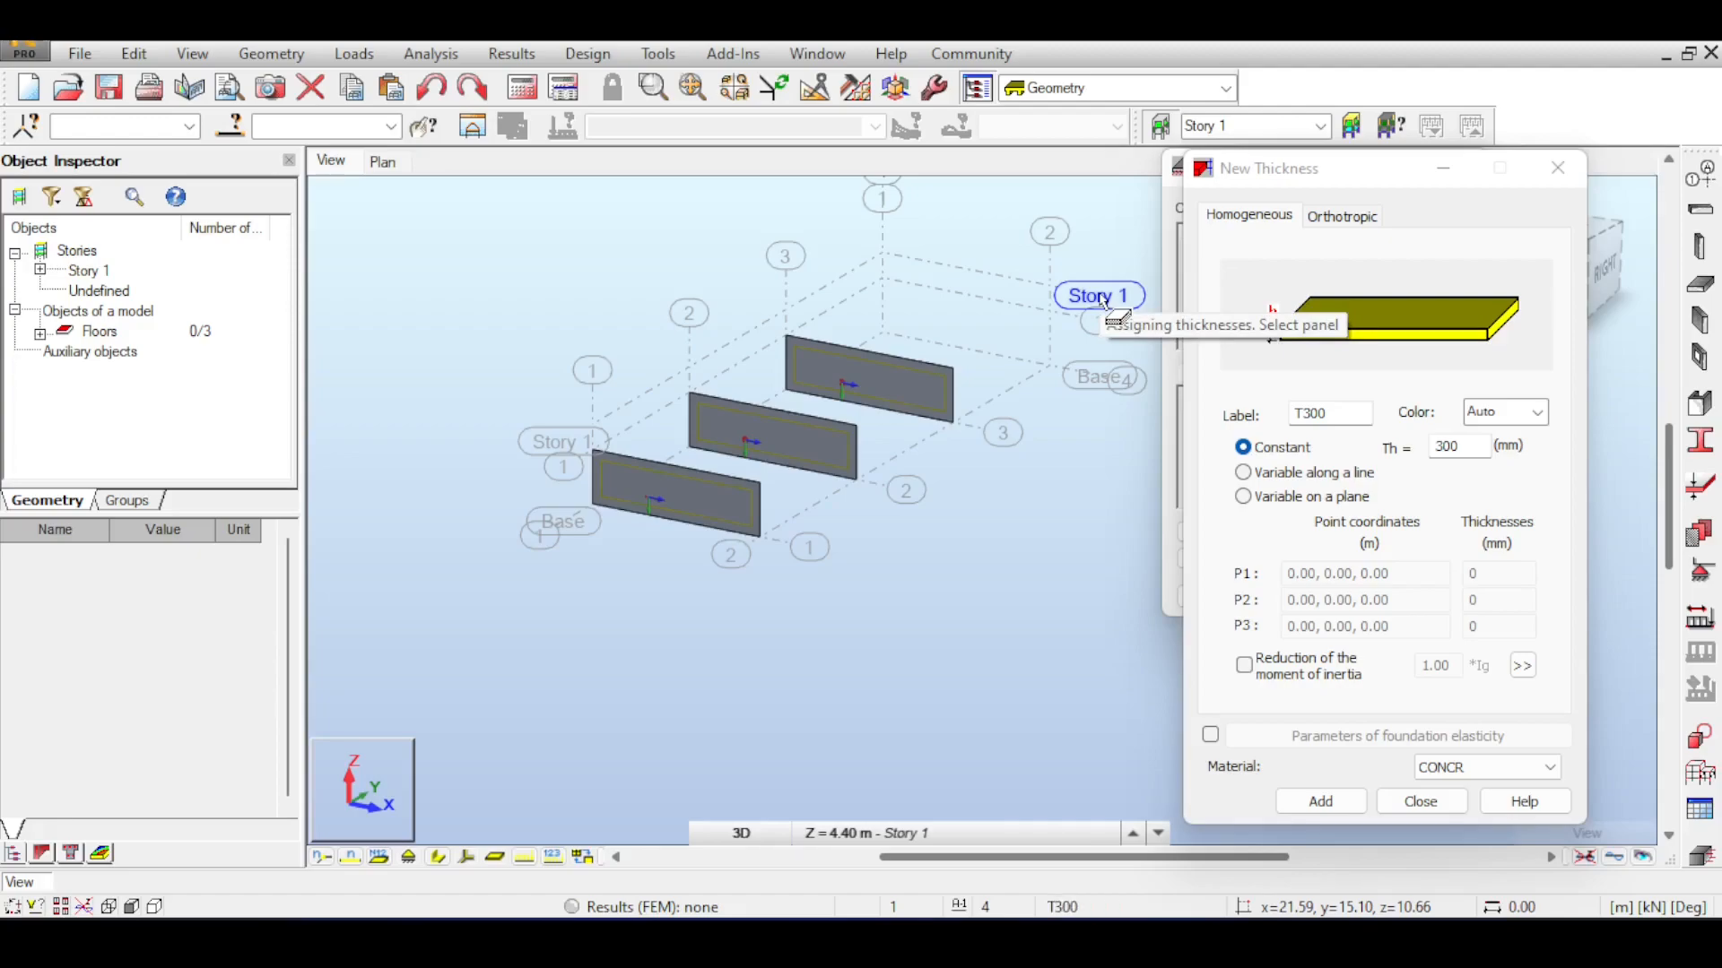
{"action": "left_click", "coordinate": [1244, 473]}
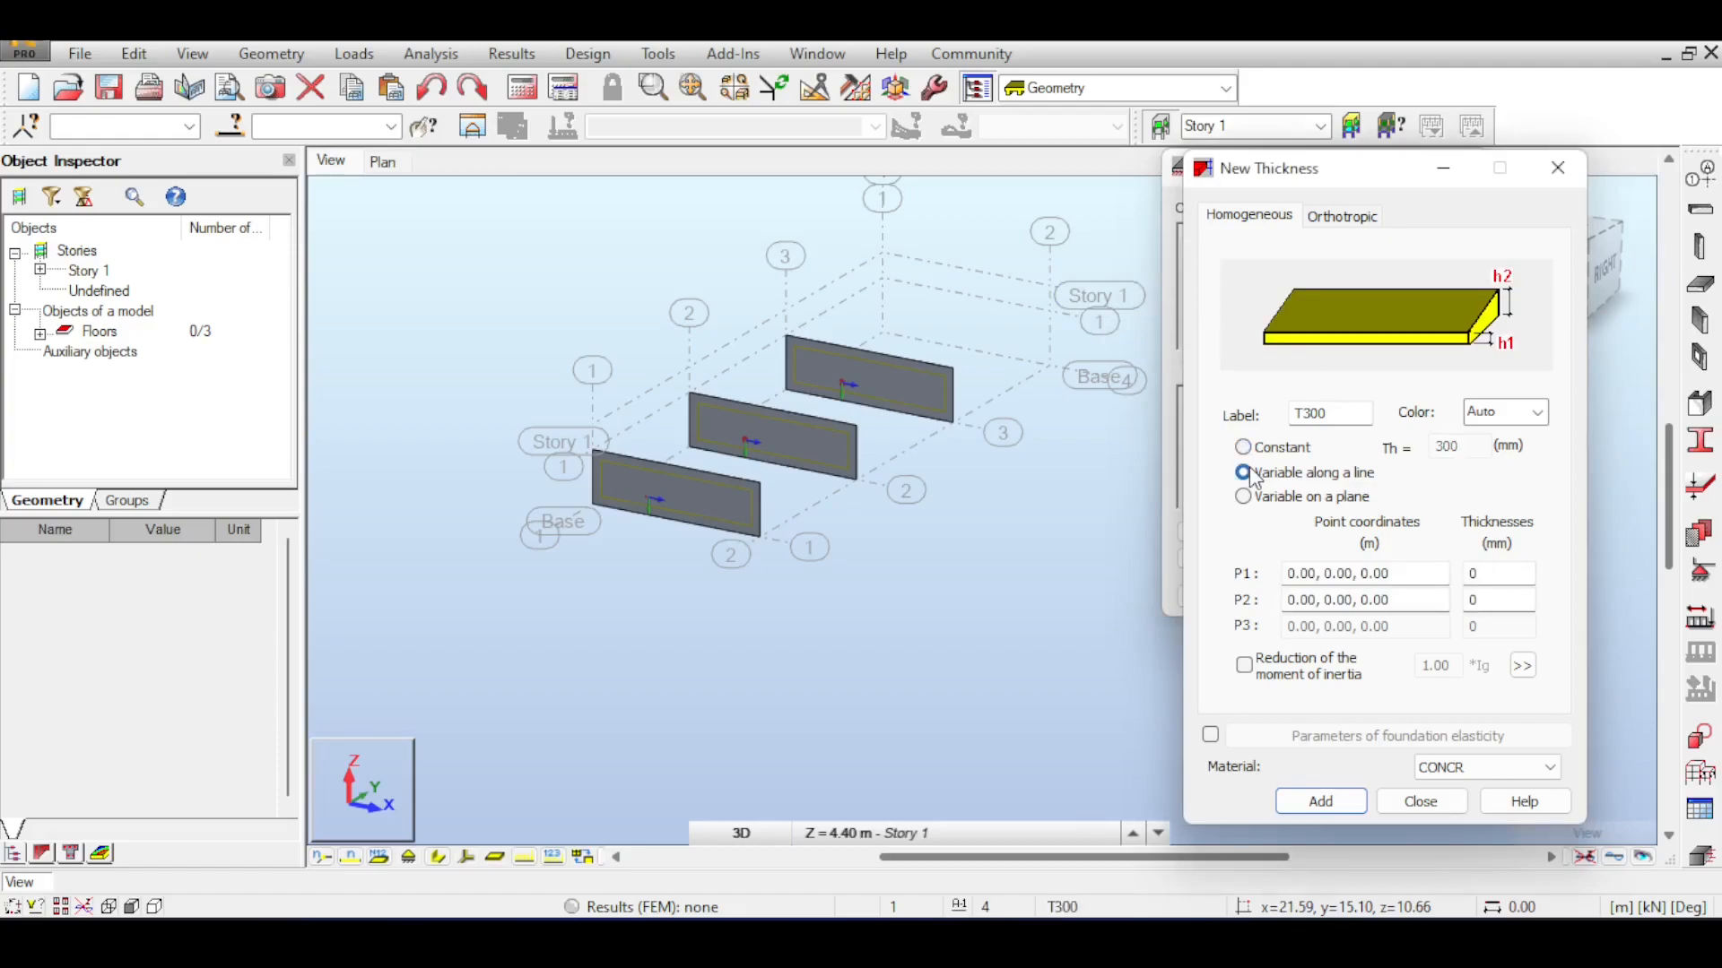
{"action": "left_click", "coordinate": [1406, 574]}
{"action": "left_click", "coordinate": [1400, 607]}
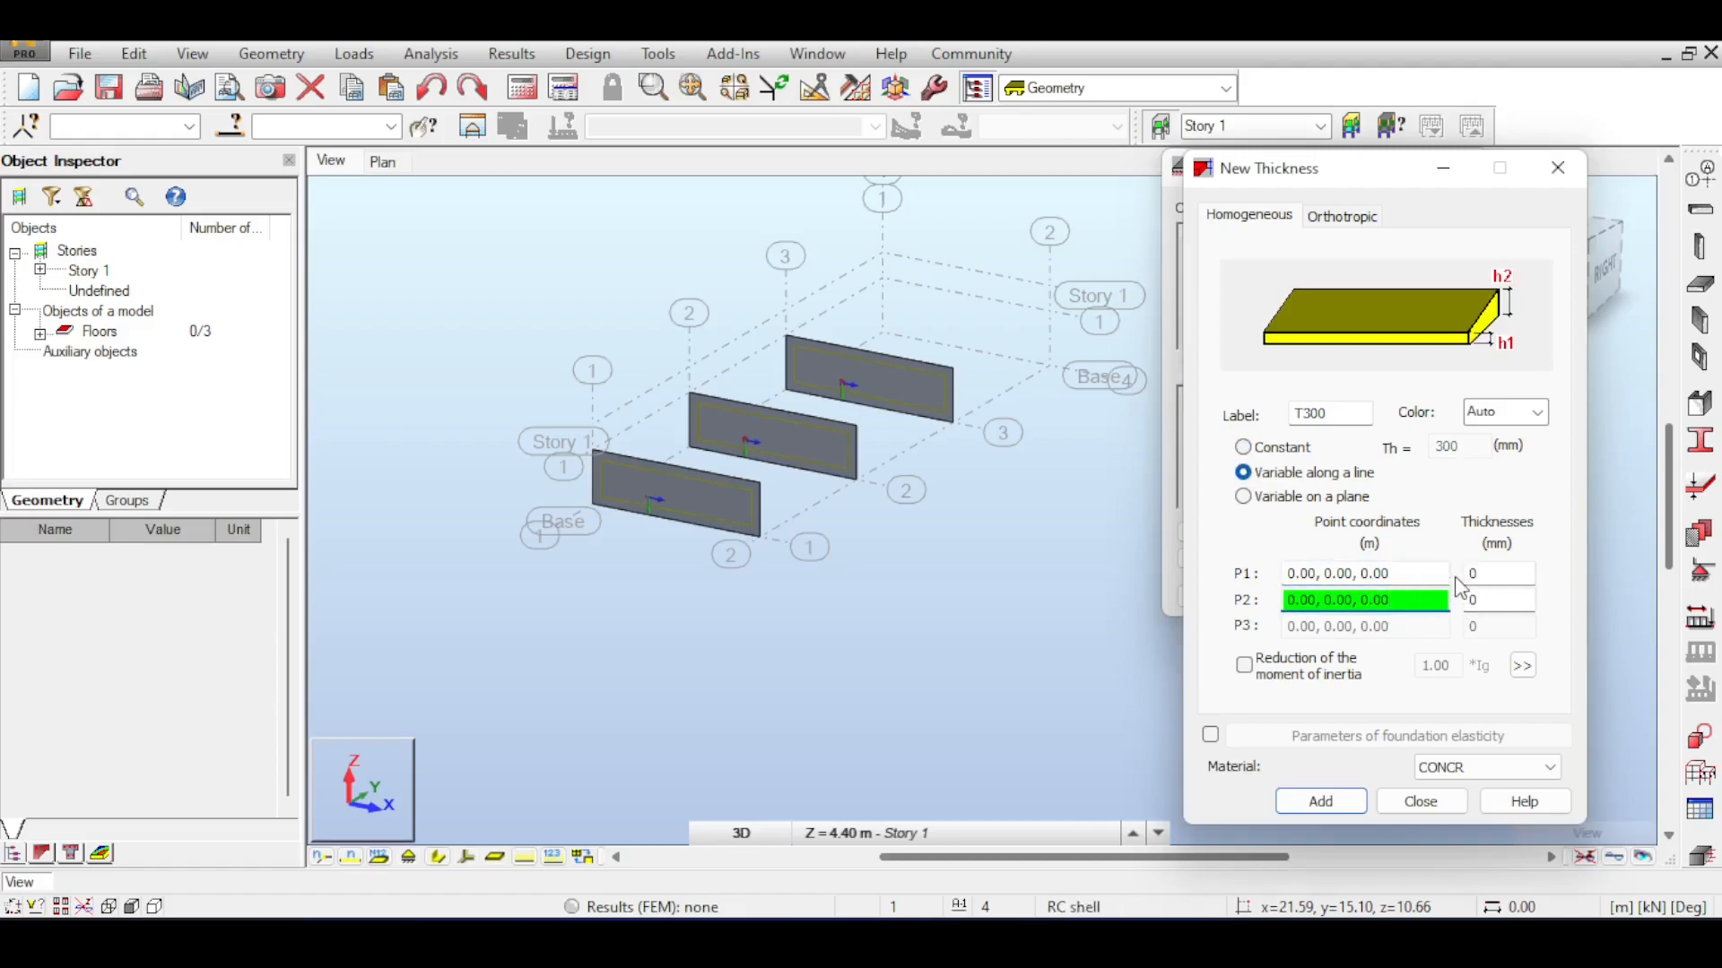
{"action": "left_click", "coordinate": [1492, 574]}
{"action": "type", "text": "300"}
{"action": "left_click", "coordinate": [1499, 600]}
{"action": "type", "text": "400"}
Place P1 at 0, 30, 3 m and P2 at 0, 30, 0 m, and add the variable thickness under the label T400S
{"action": "left_click", "coordinate": [1408, 580]}
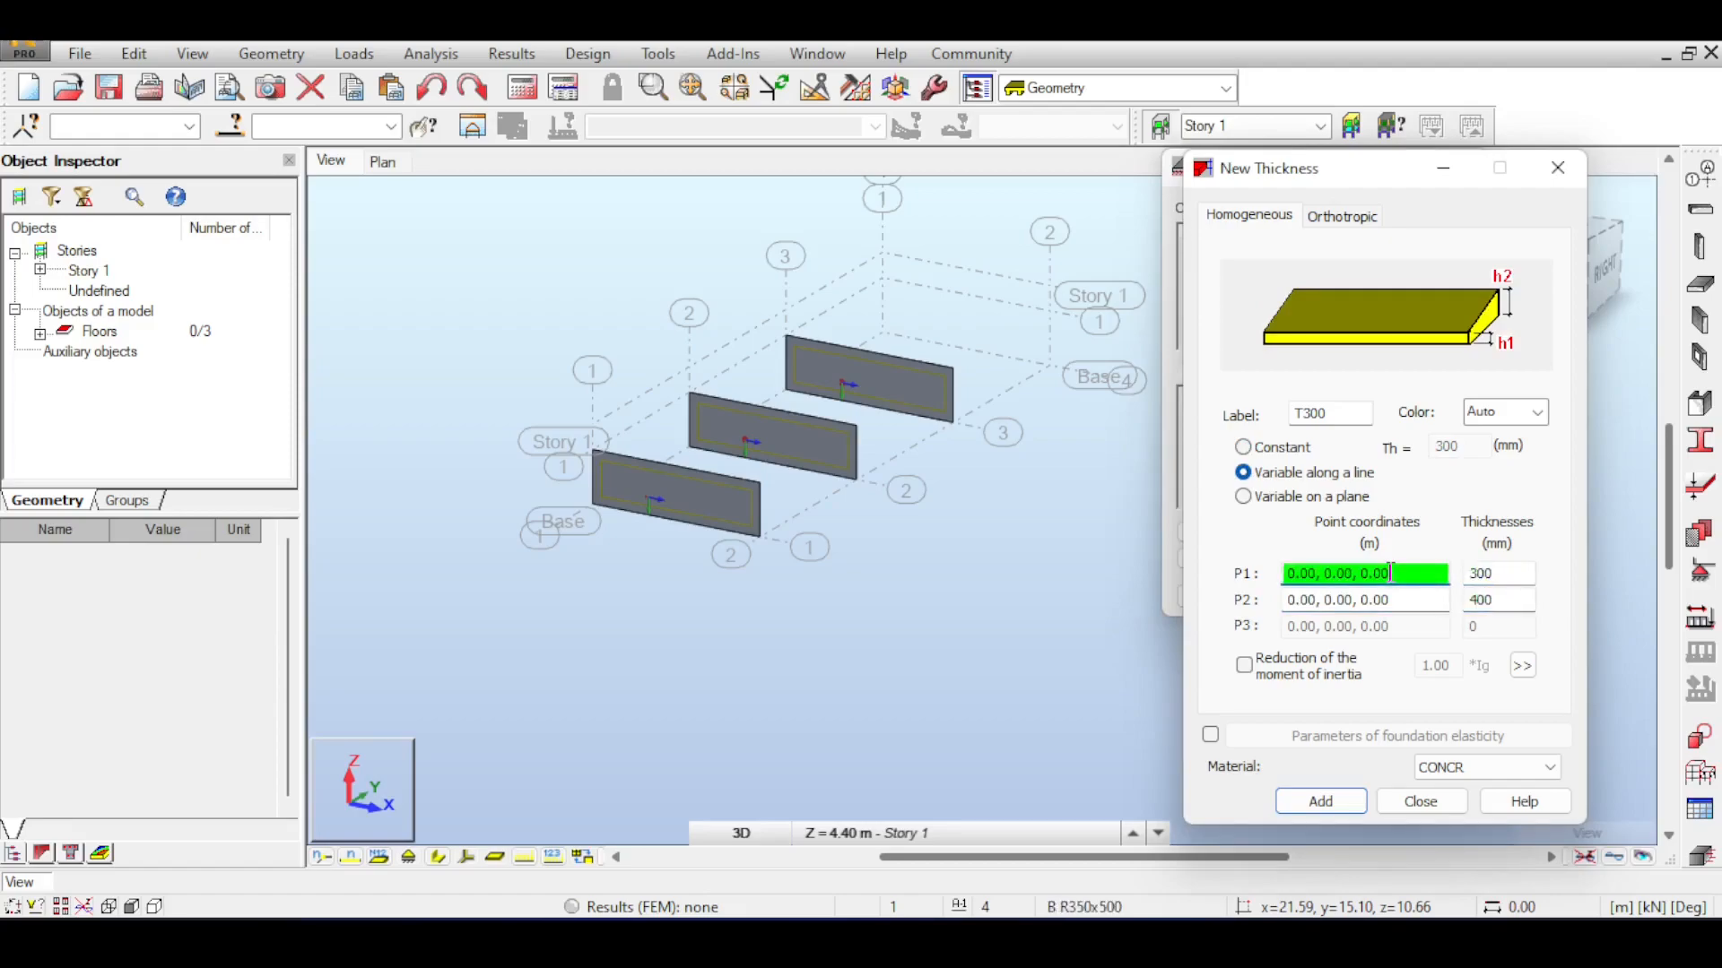
{"action": "left_click", "coordinate": [896, 290]}
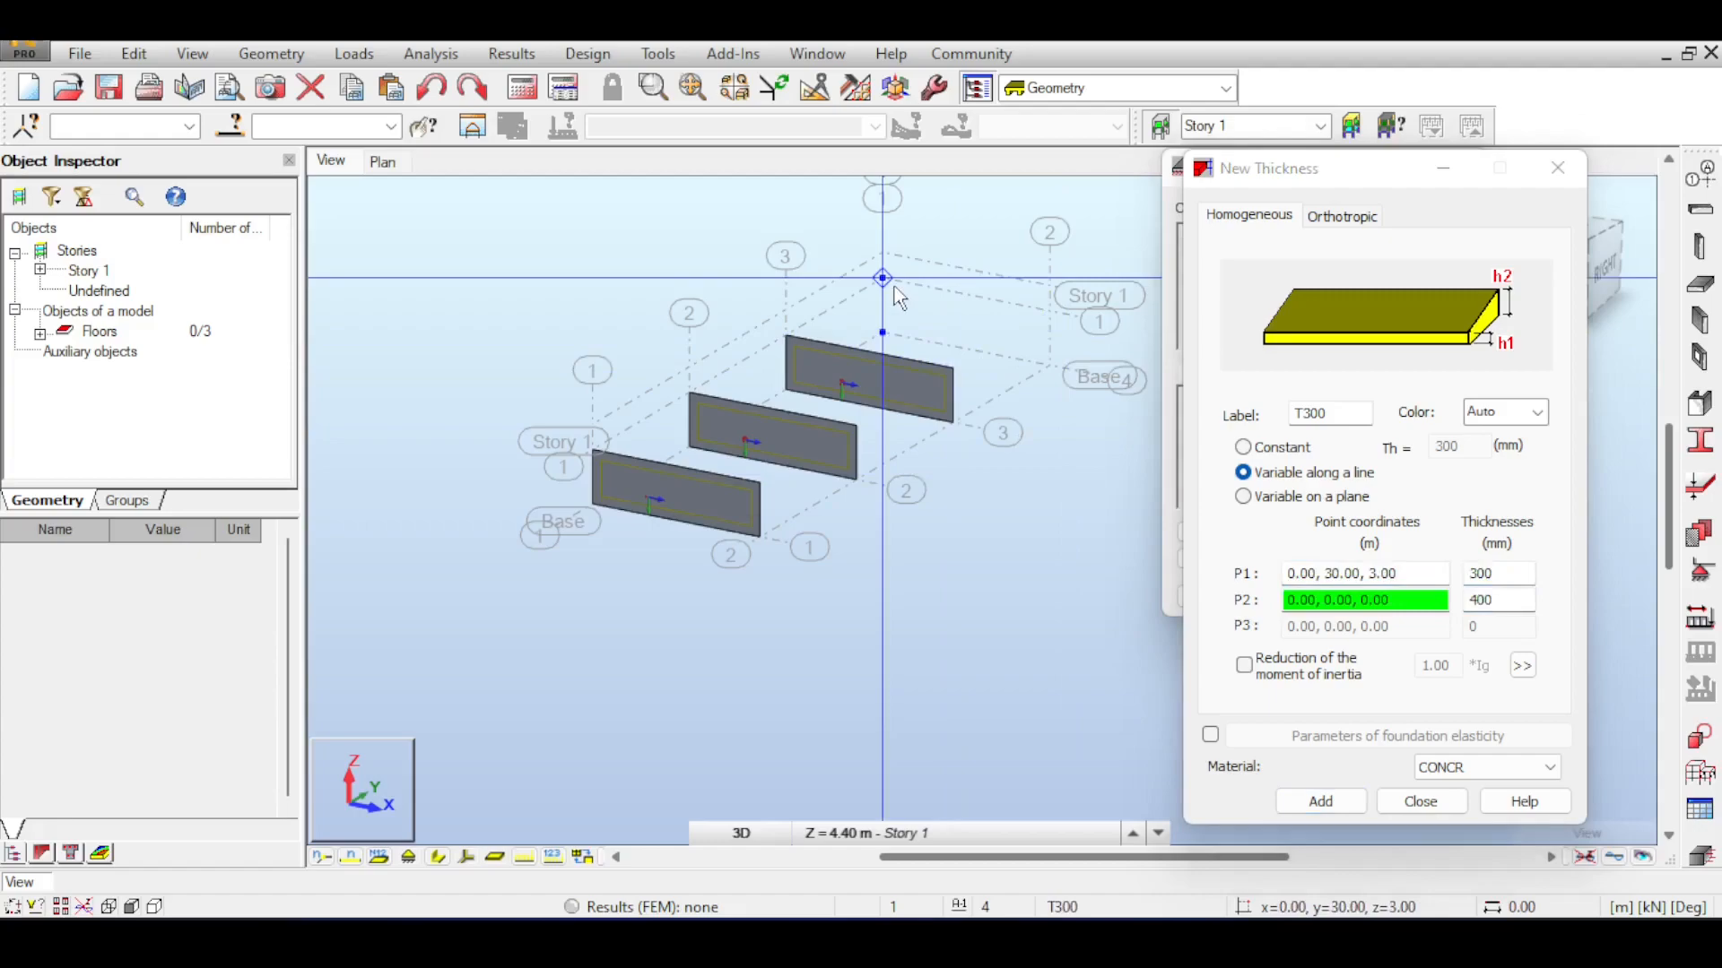
{"action": "left_click", "coordinate": [877, 334]}
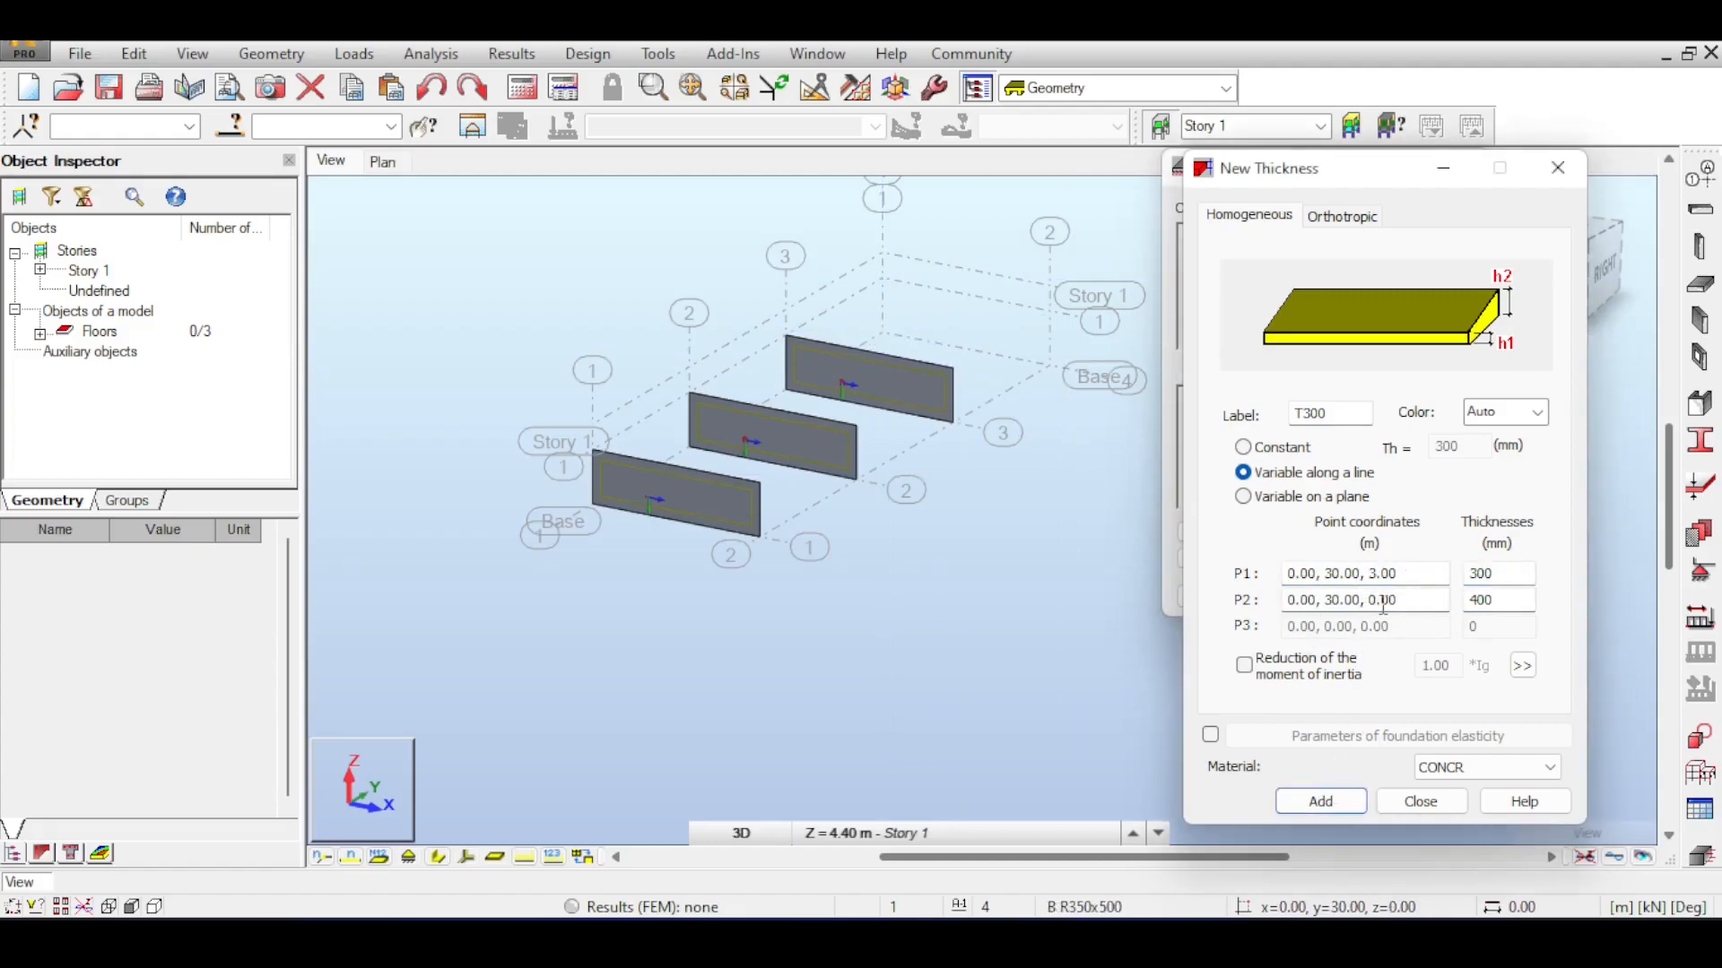
{"action": "left_click", "coordinate": [1333, 414]}
{"action": "left_click_drag", "start_coordinate": [1340, 414], "coordinate": [1282, 413]}
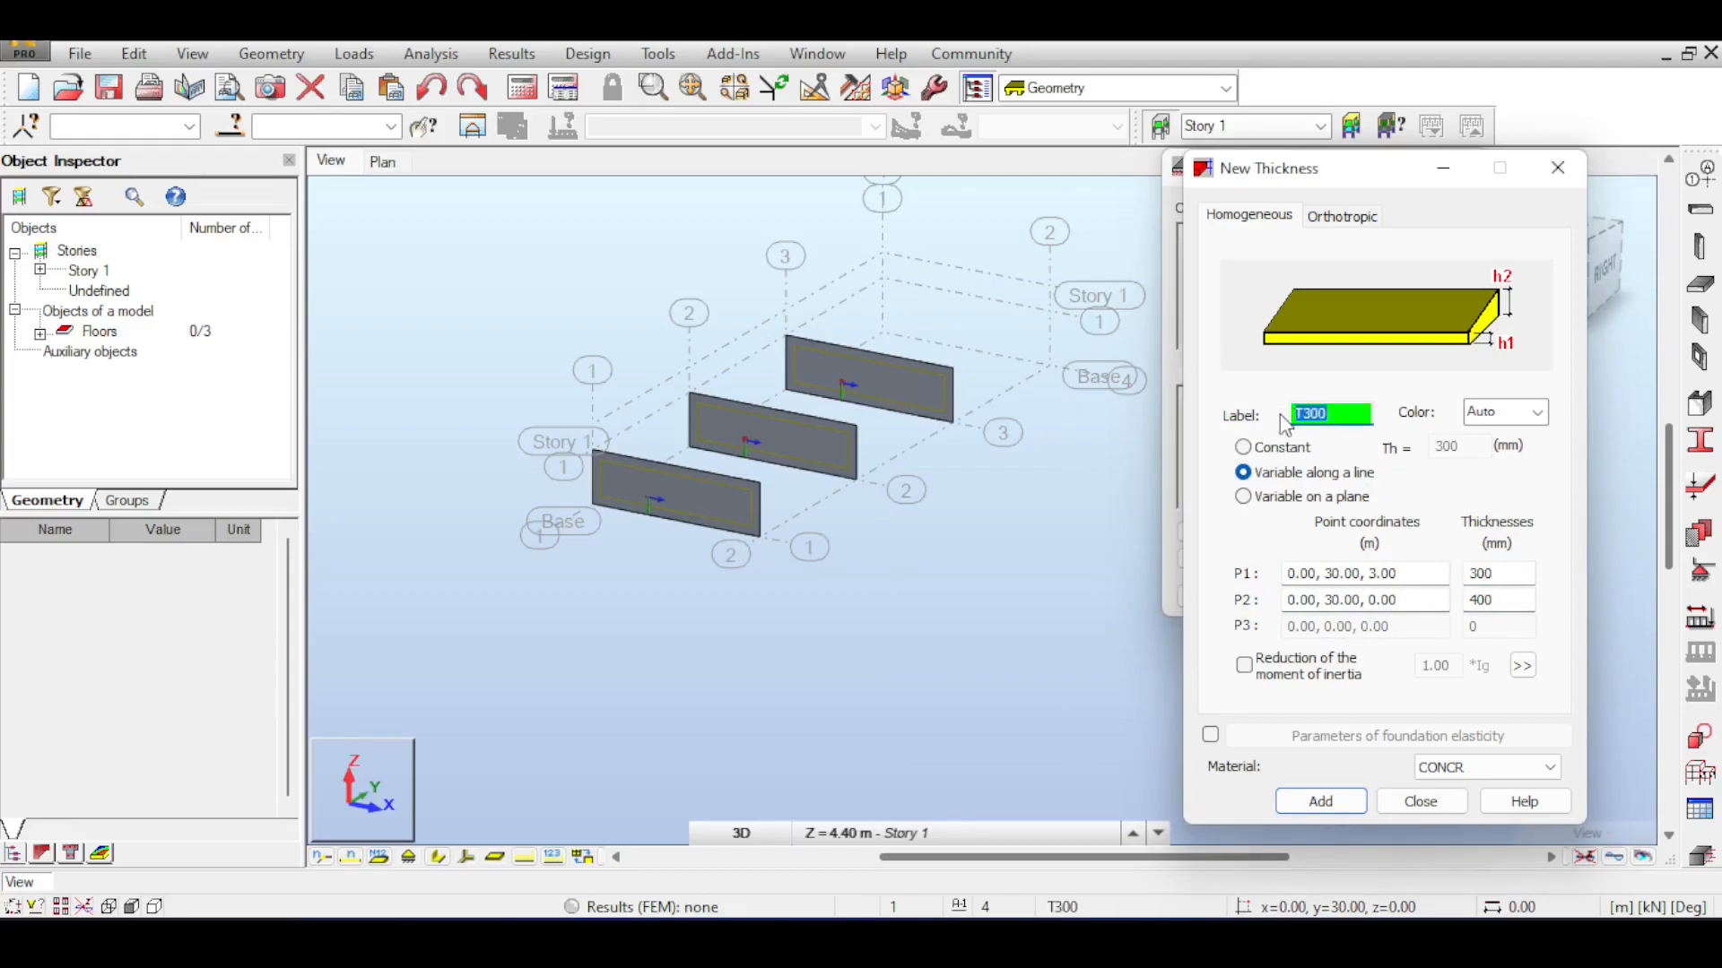
{"action": "type", "text": "T400S"}
{"action": "left_click", "coordinate": [1322, 800]}
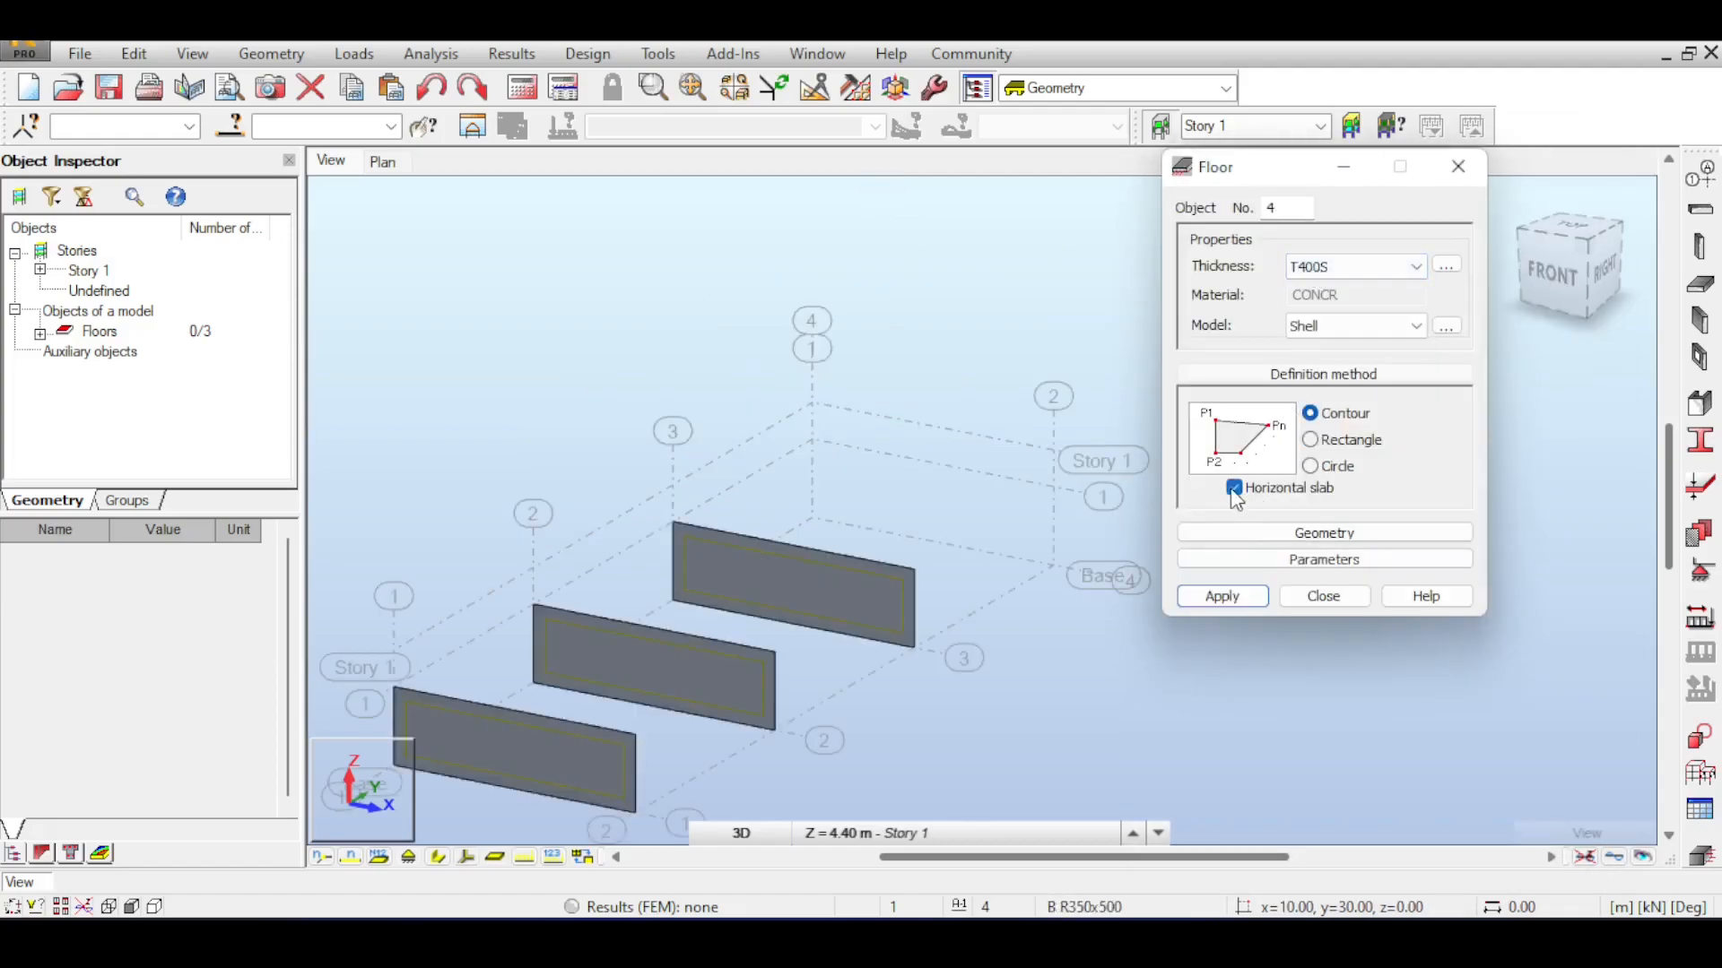
Model a rectangular T400S panel on Y axis 4 (y = 30 m), 10 m long from base to 3 m, and close the Floor tool
{"action": "left_click", "coordinate": [1311, 439]}
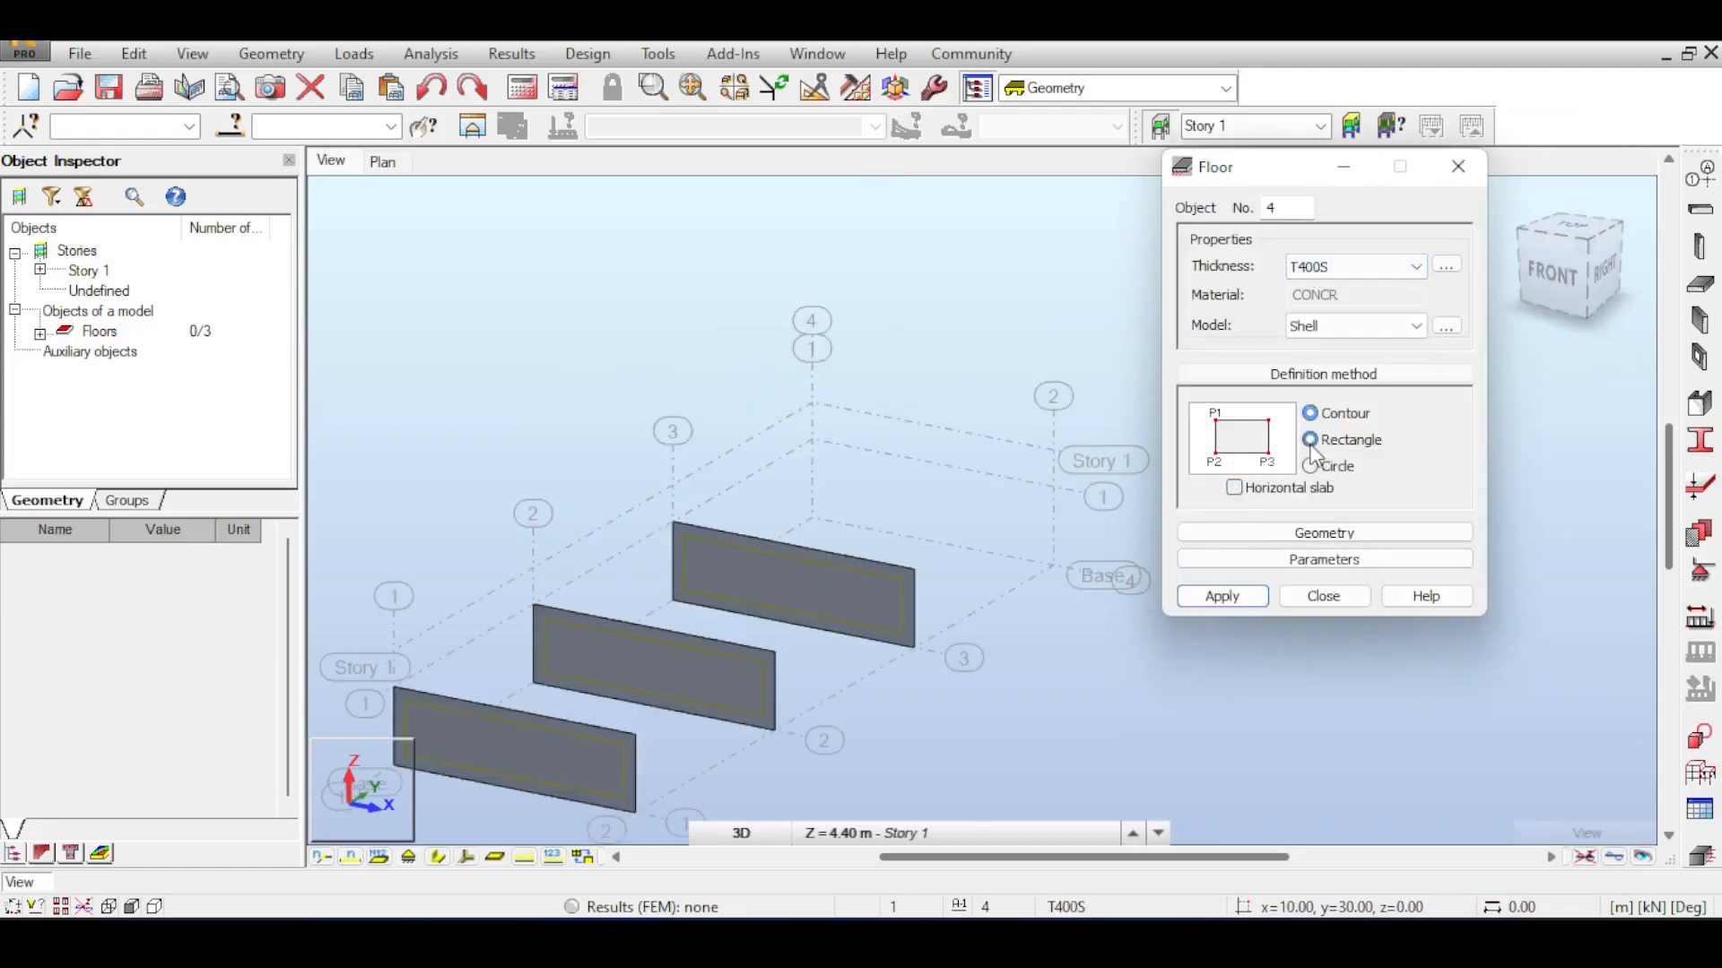
{"action": "left_click", "coordinate": [793, 511]}
{"action": "left_click", "coordinate": [1035, 557]}
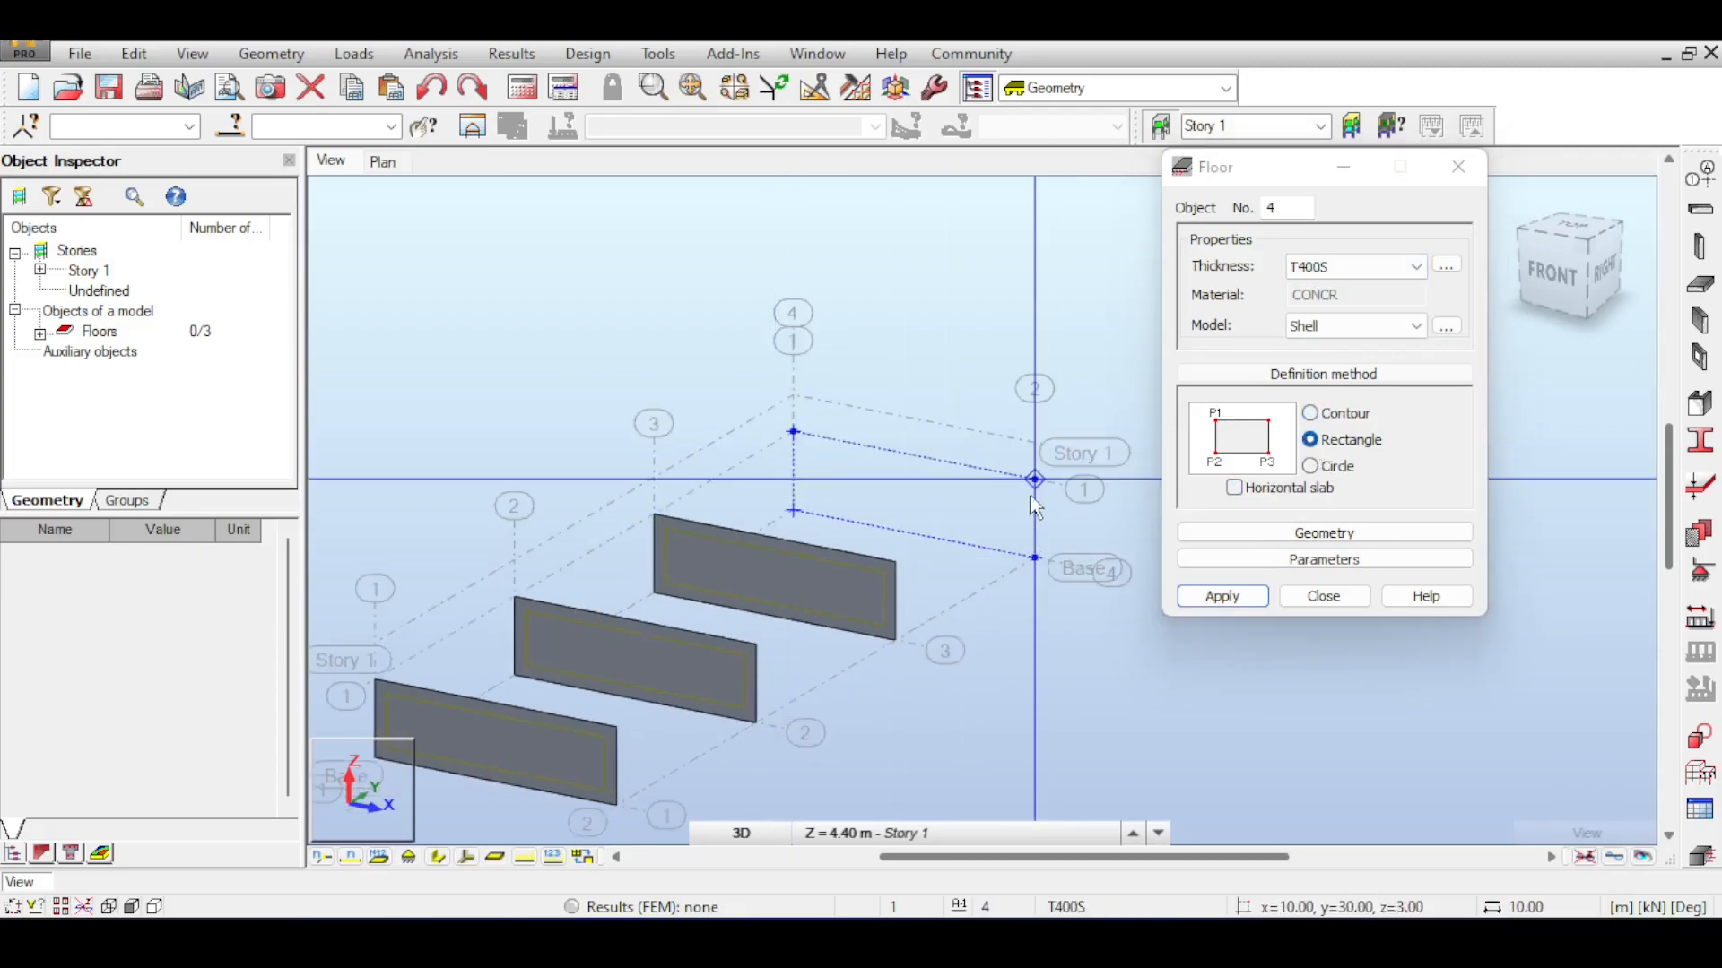
{"action": "left_click", "coordinate": [1032, 498]}
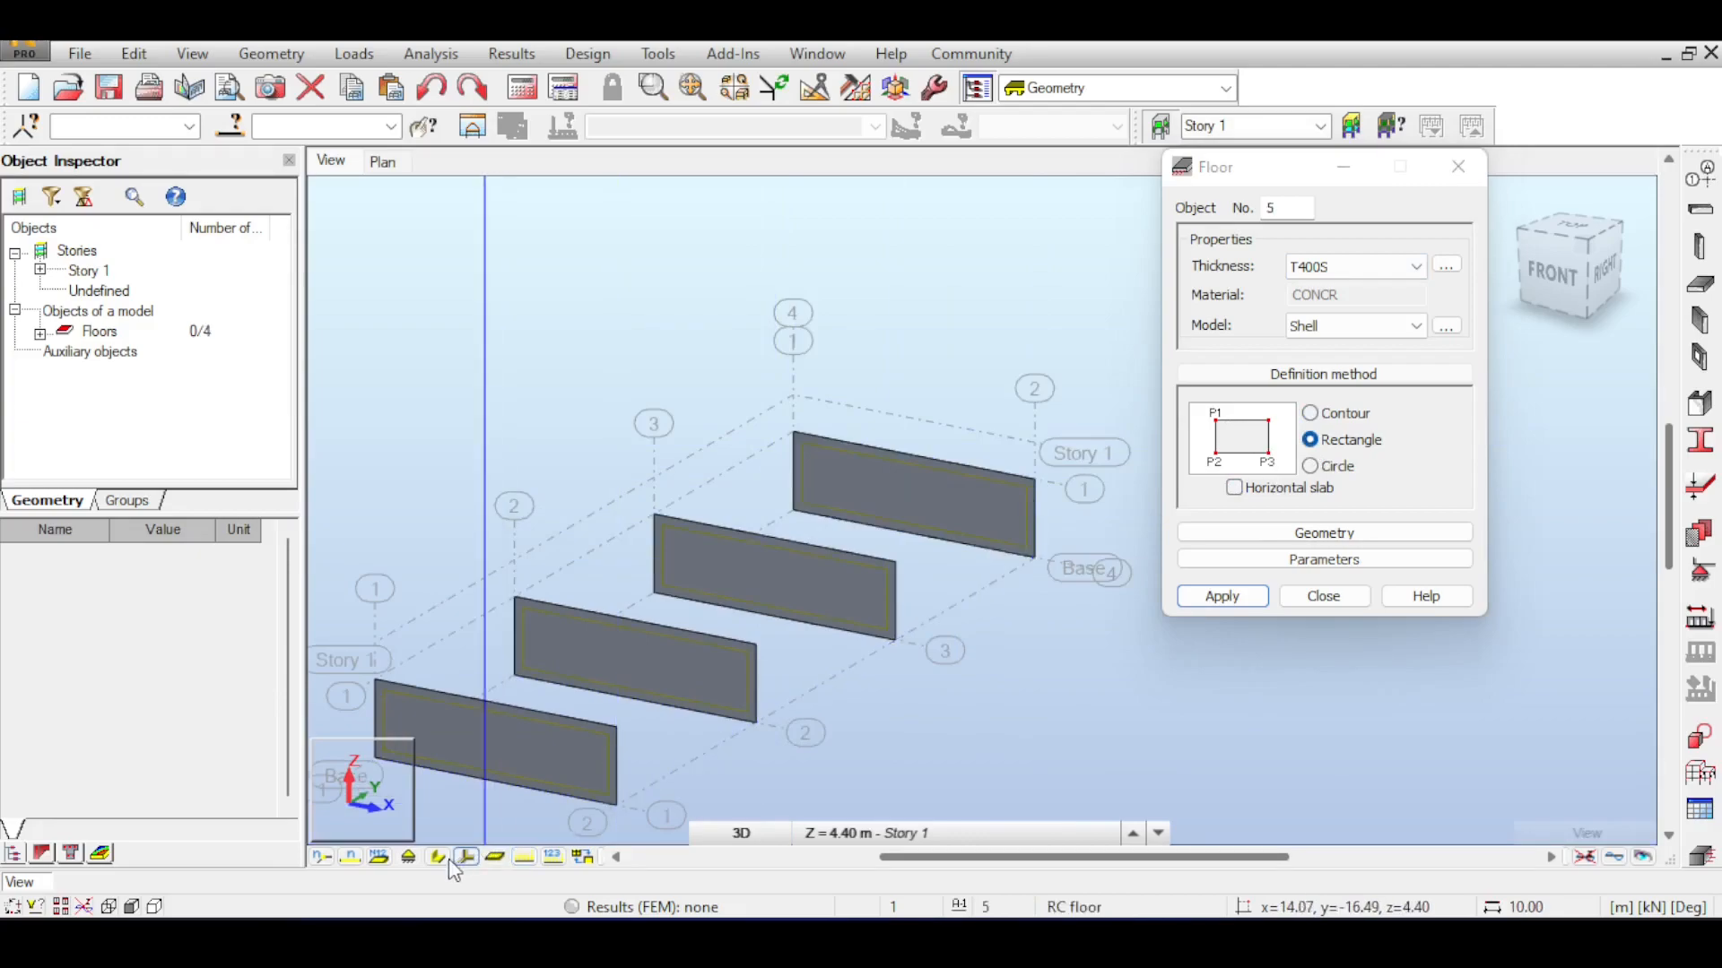
{"action": "left_click", "coordinate": [1324, 596]}
Examine the local axes and assigned thicknesses of the panels on the four Y axes
{"action": "scroll", "coordinate": [820, 519], "scroll_direction": "up", "scroll_amount": 4}
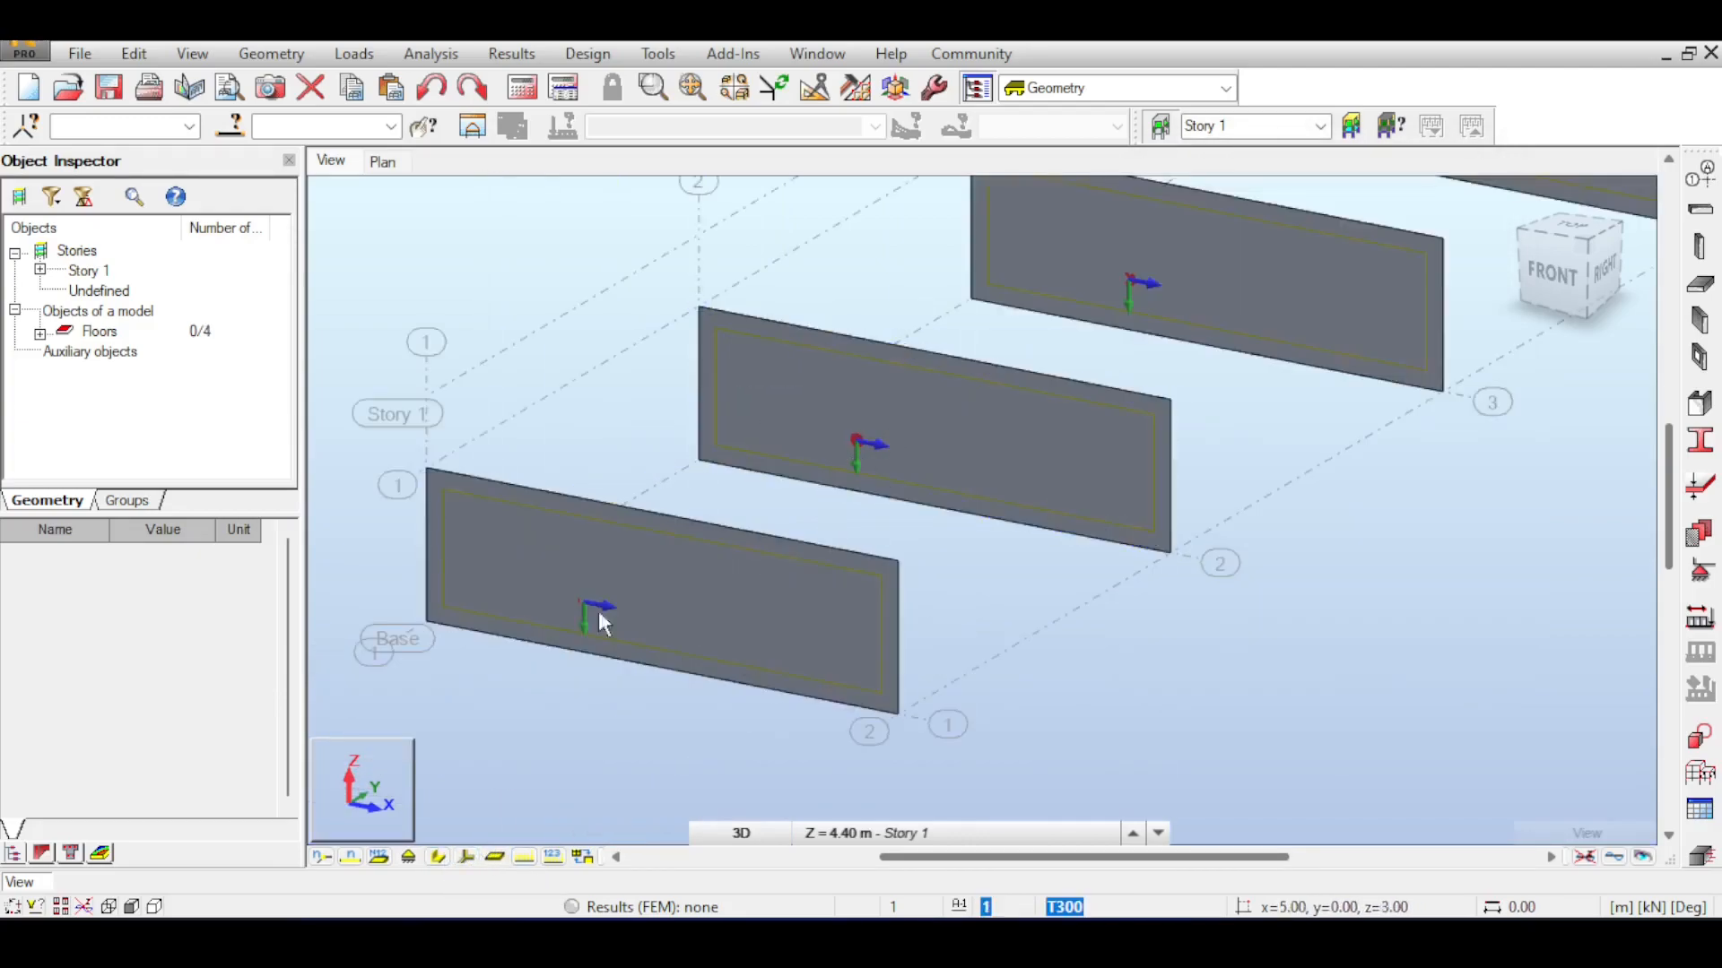
{"action": "middle_click_drag", "start_coordinate": [909, 470], "coordinate": [830, 530]}
{"action": "middle_click_drag", "start_coordinate": [1022, 438], "coordinate": [848, 571]}
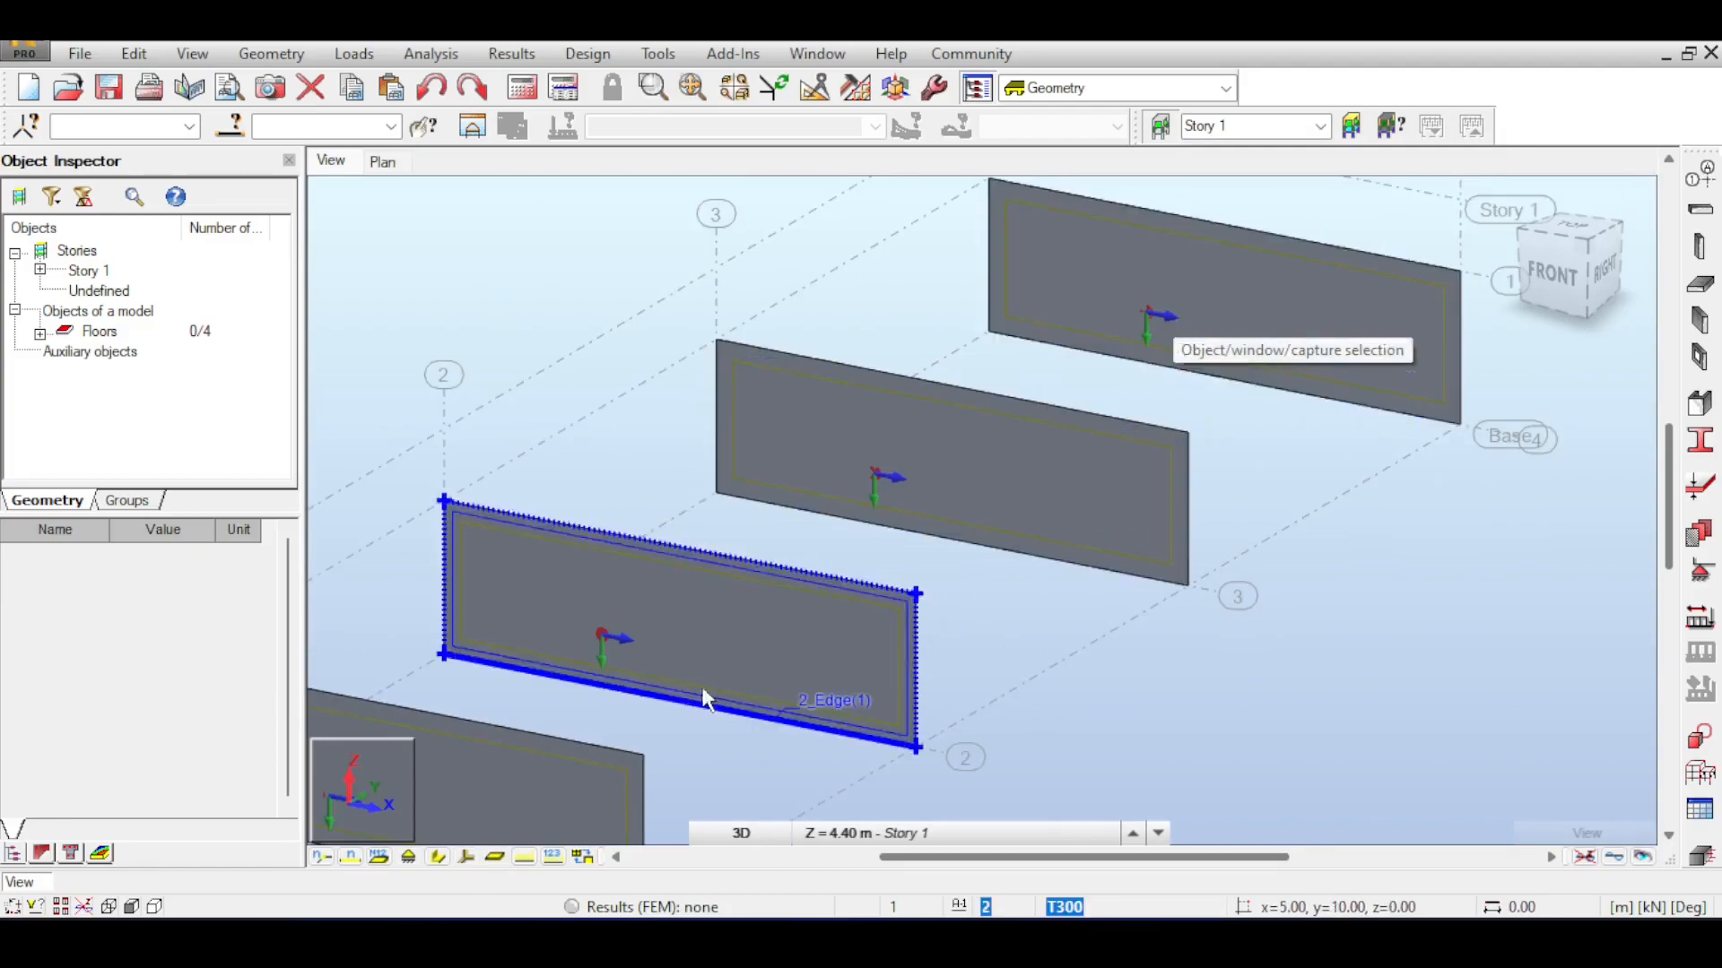
{"action": "scroll", "coordinate": [915, 556], "scroll_direction": "down", "scroll_amount": 2}
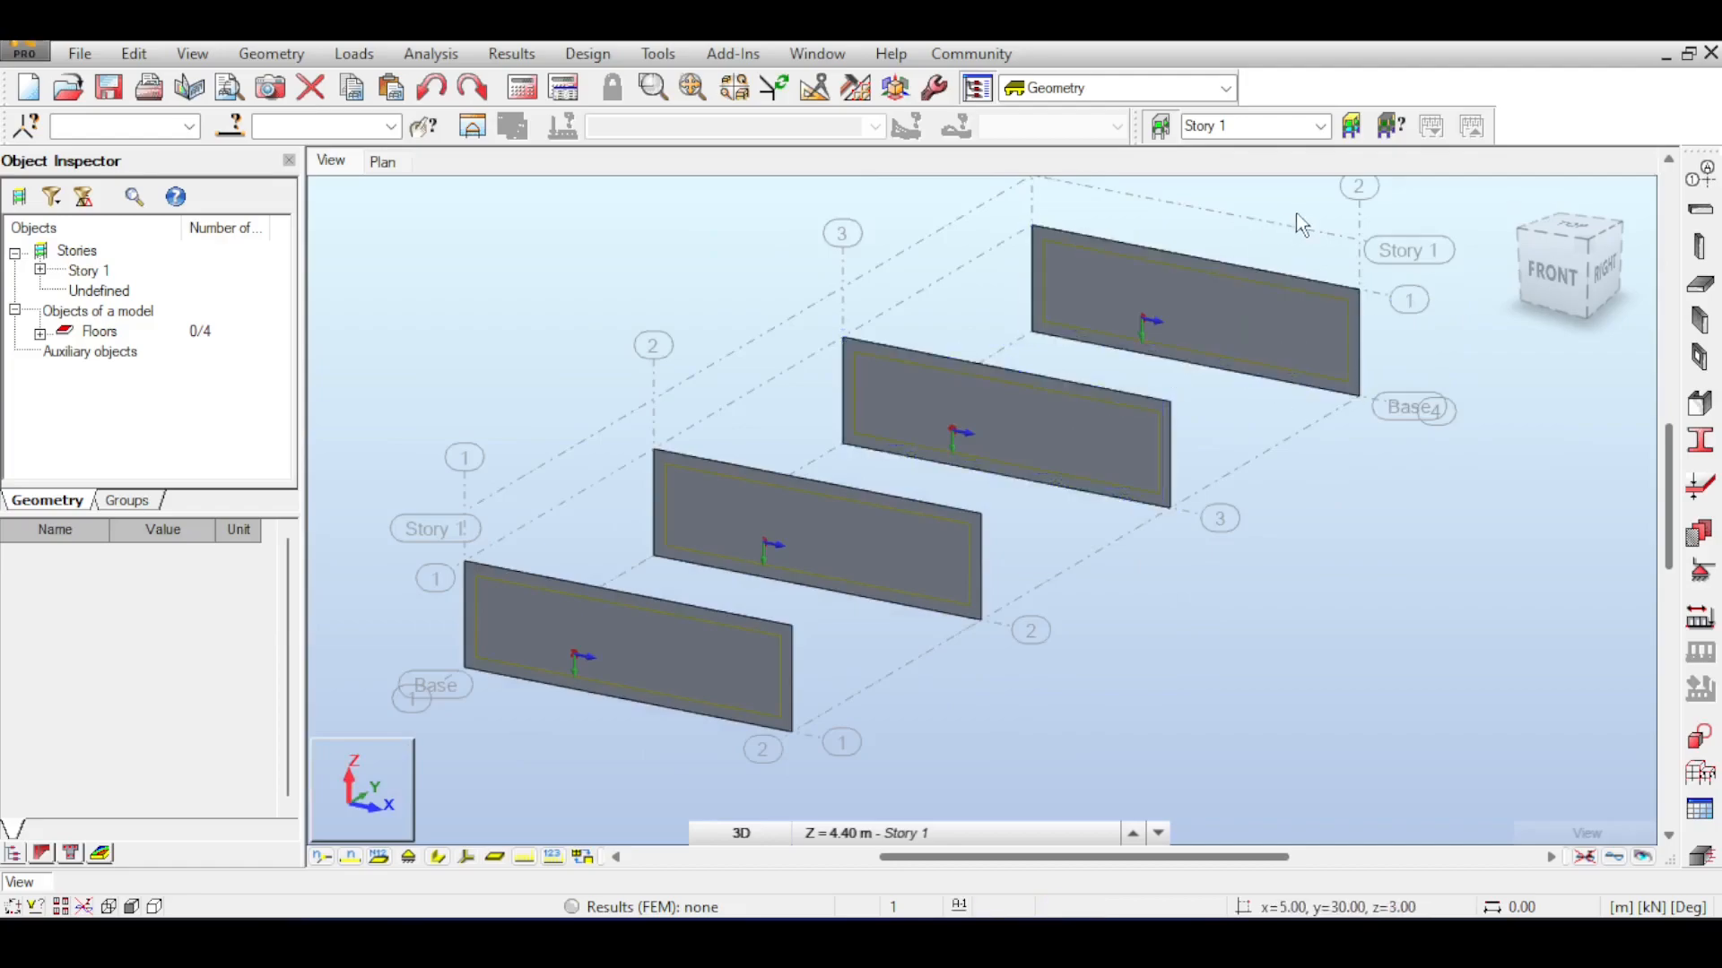
{"action": "middle_click_drag", "start_coordinate": [1295, 213], "coordinate": [1268, 219]}
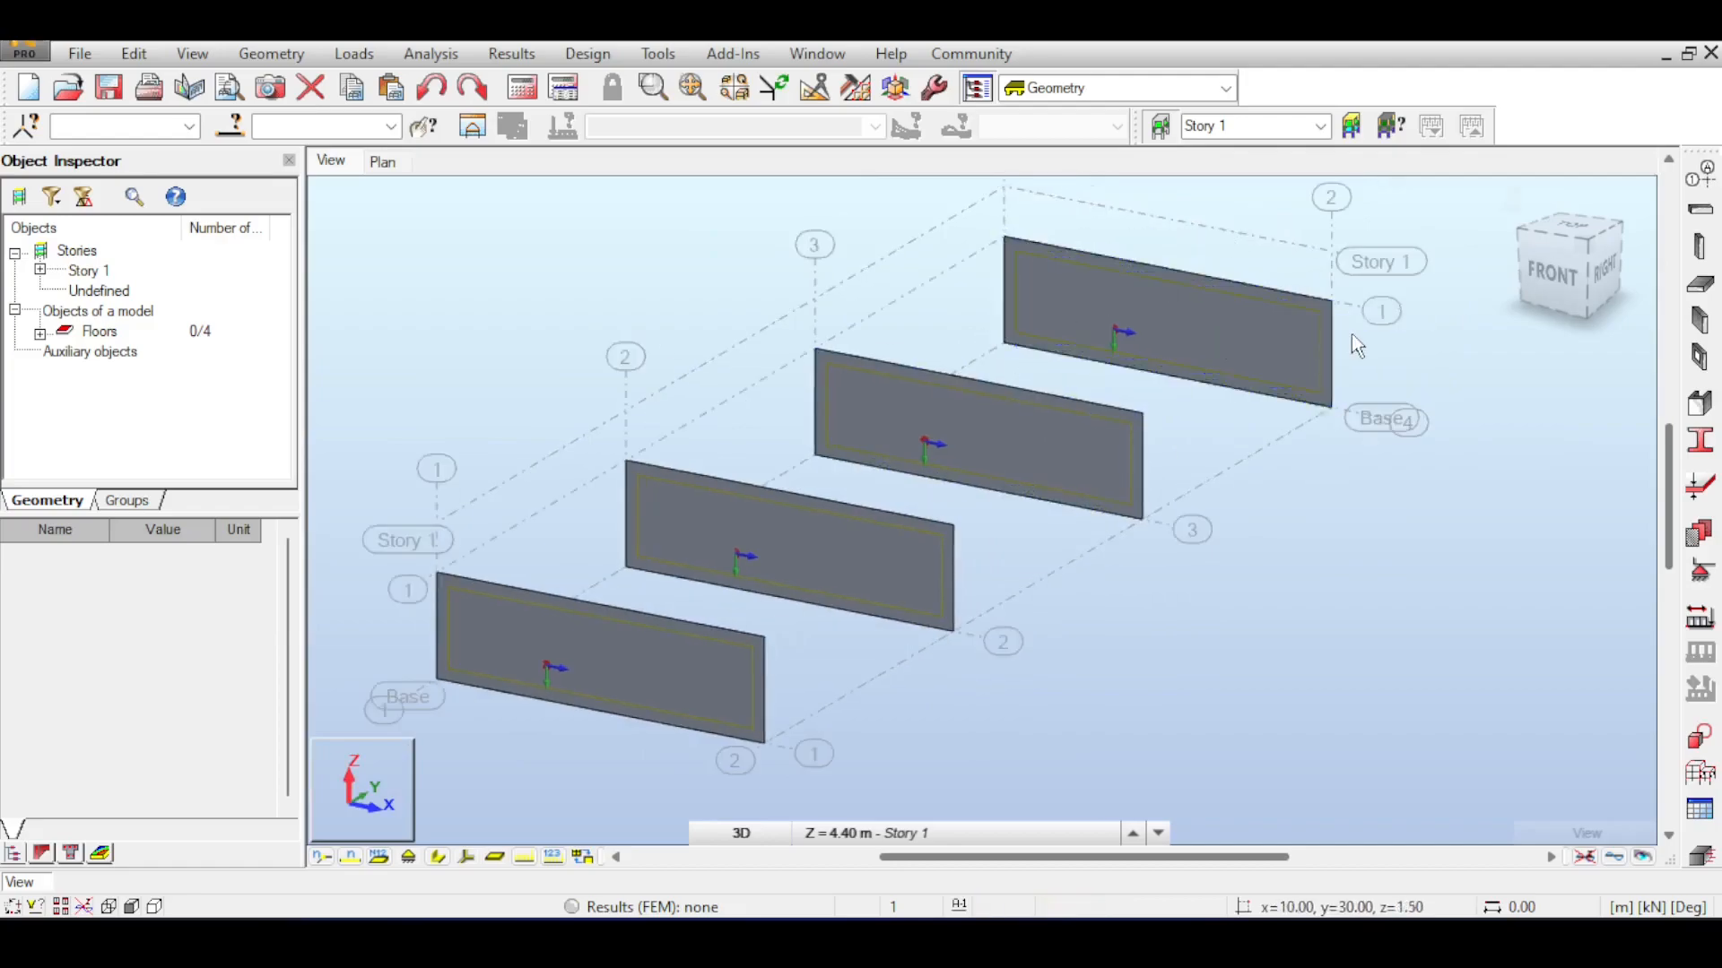
{"action": "scroll", "coordinate": [1353, 334], "scroll_direction": "up", "scroll_amount": 2}
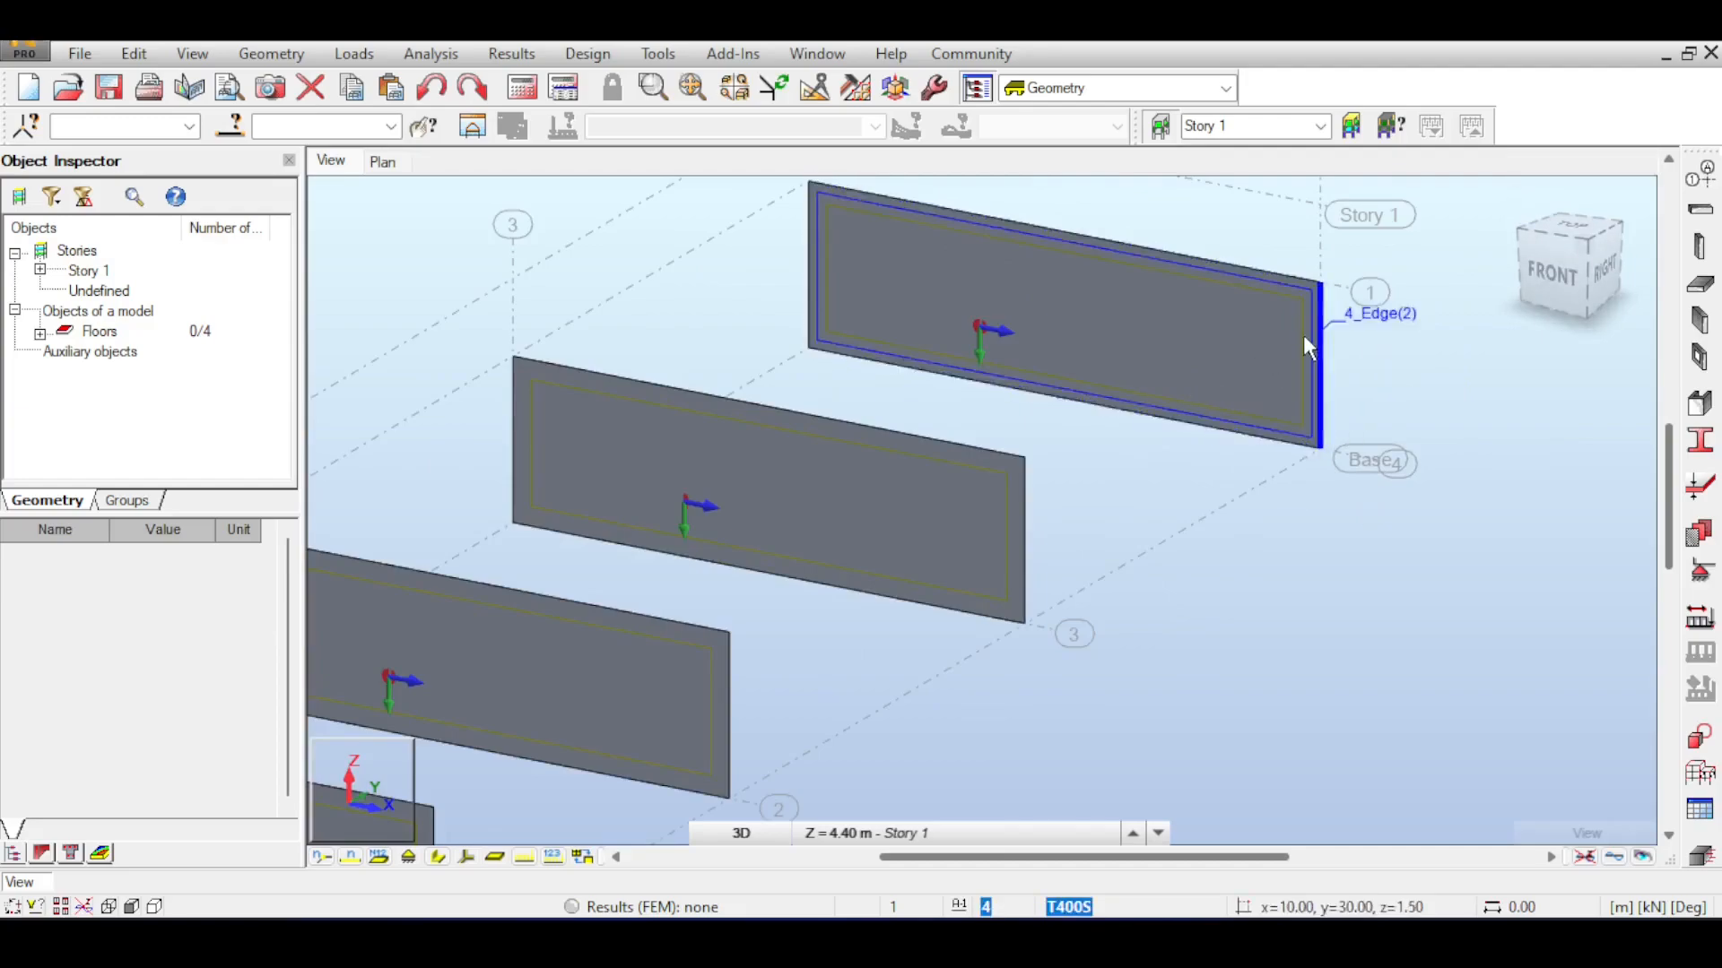
Turn on the display of panel thickness and select the panel on Y axis 4 for a closer view
{"action": "right_click", "coordinate": [616, 277]}
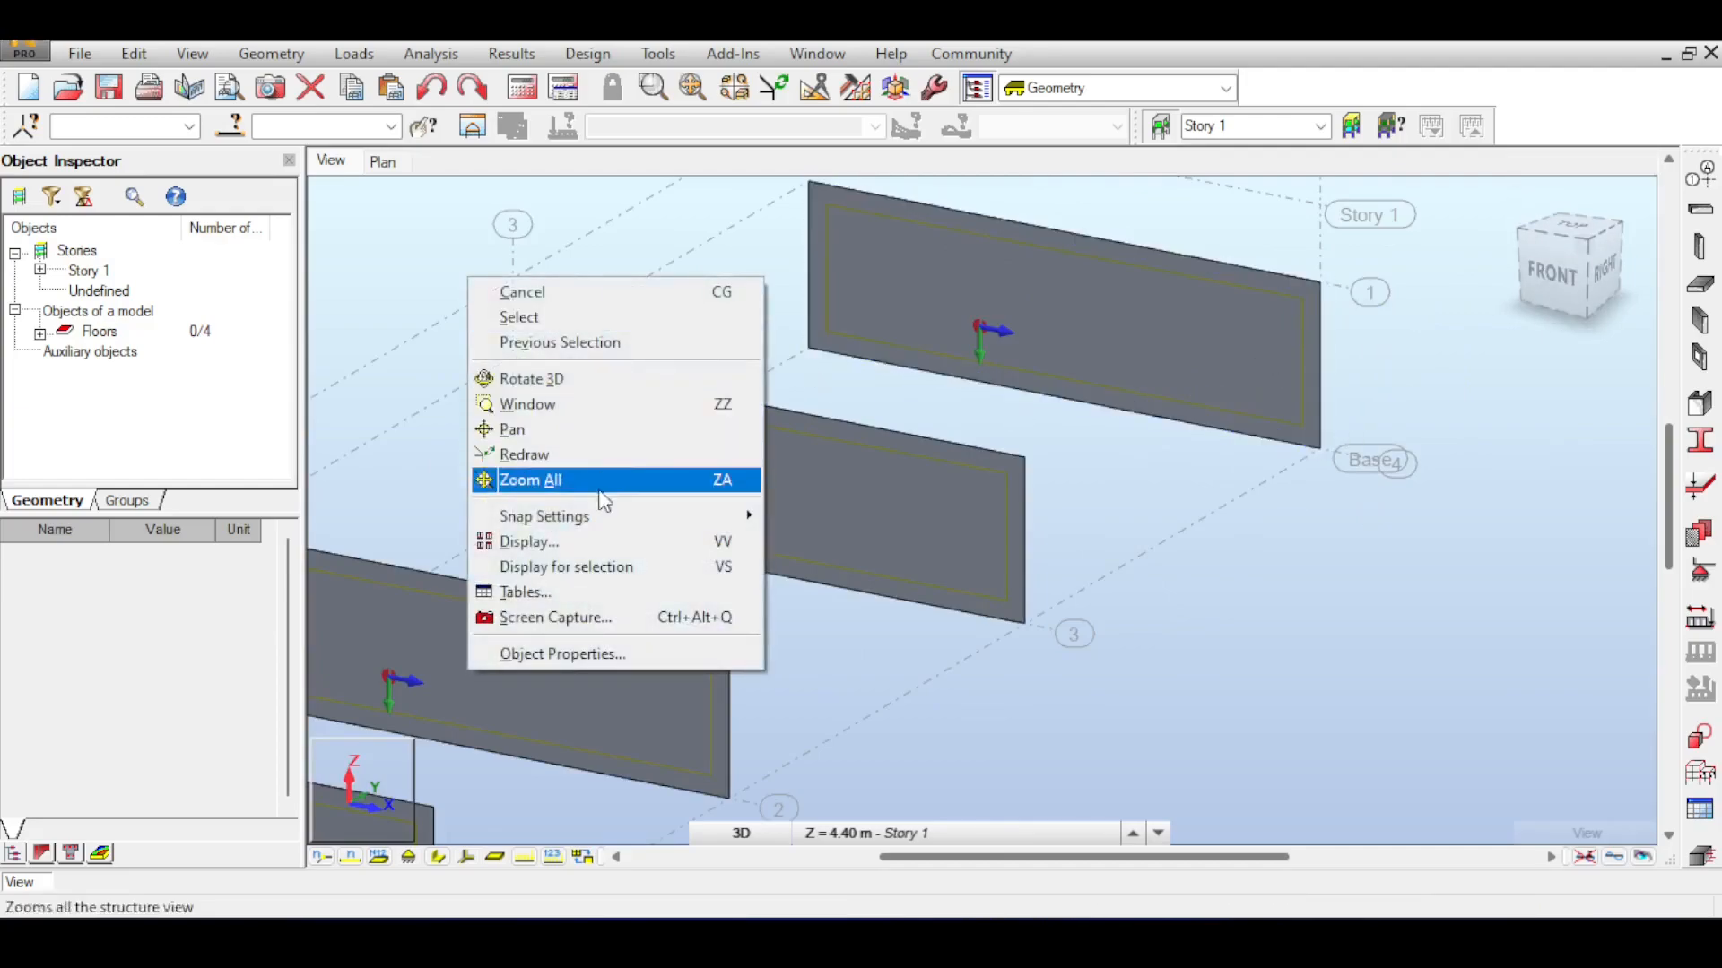
{"action": "left_click", "coordinate": [608, 552]}
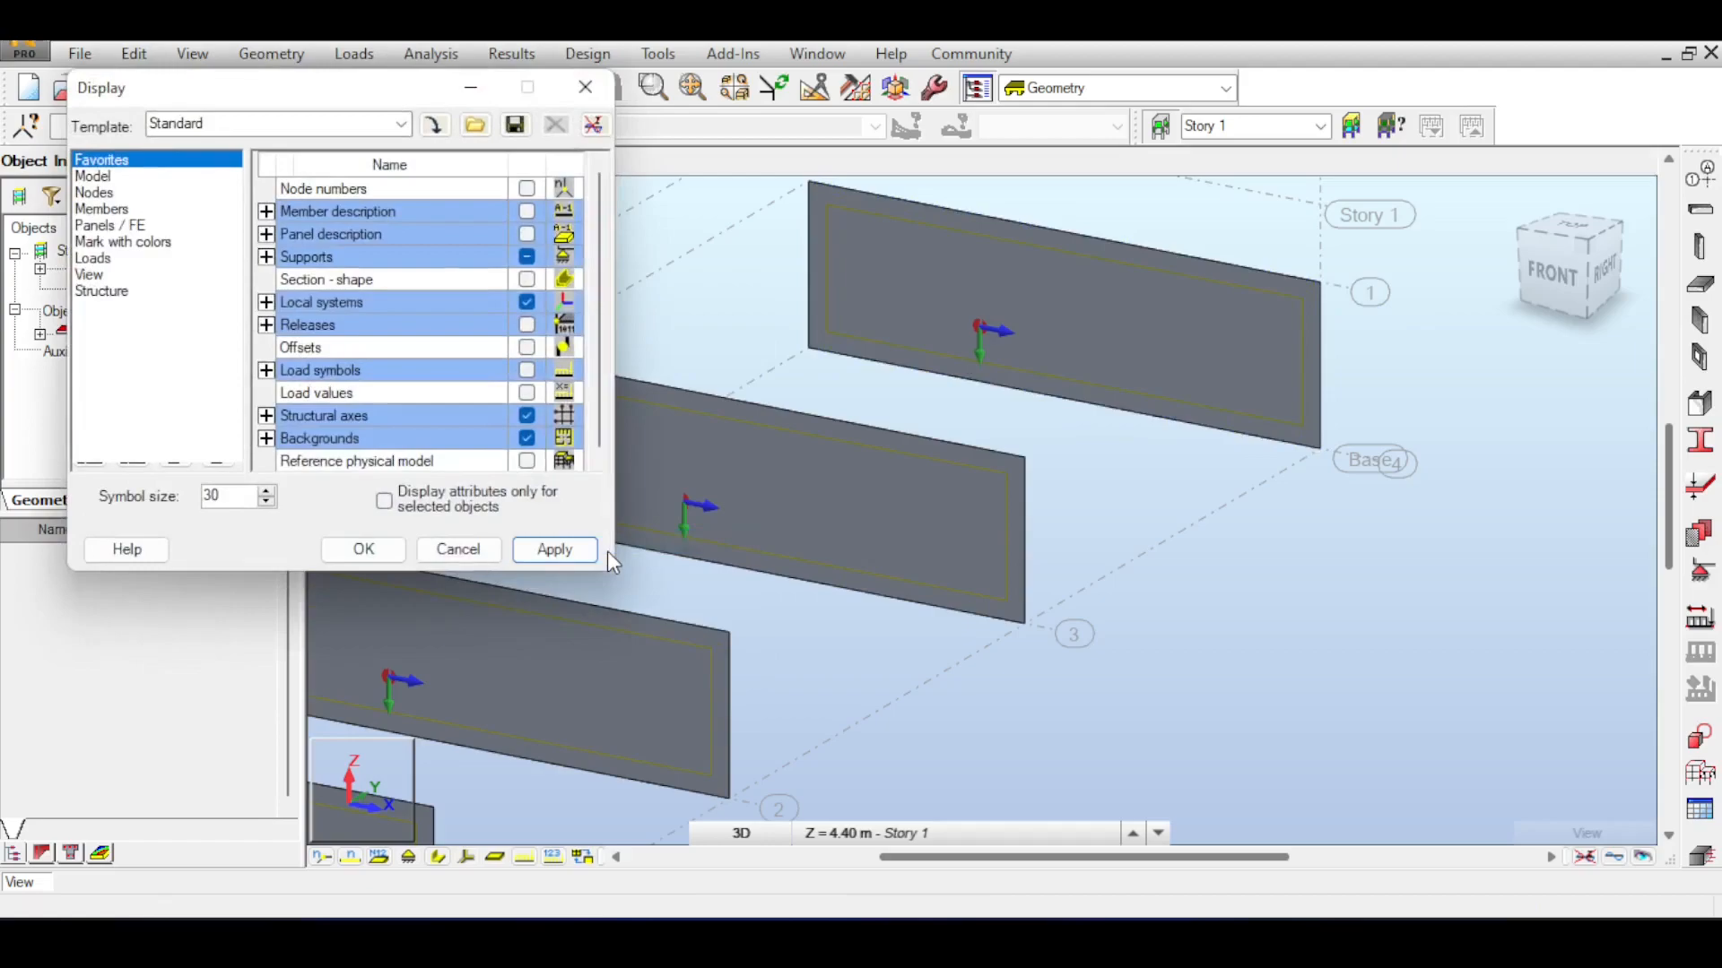
{"action": "left_click", "coordinate": [106, 225]}
{"action": "left_click", "coordinate": [527, 256]}
{"action": "left_click", "coordinate": [553, 545]}
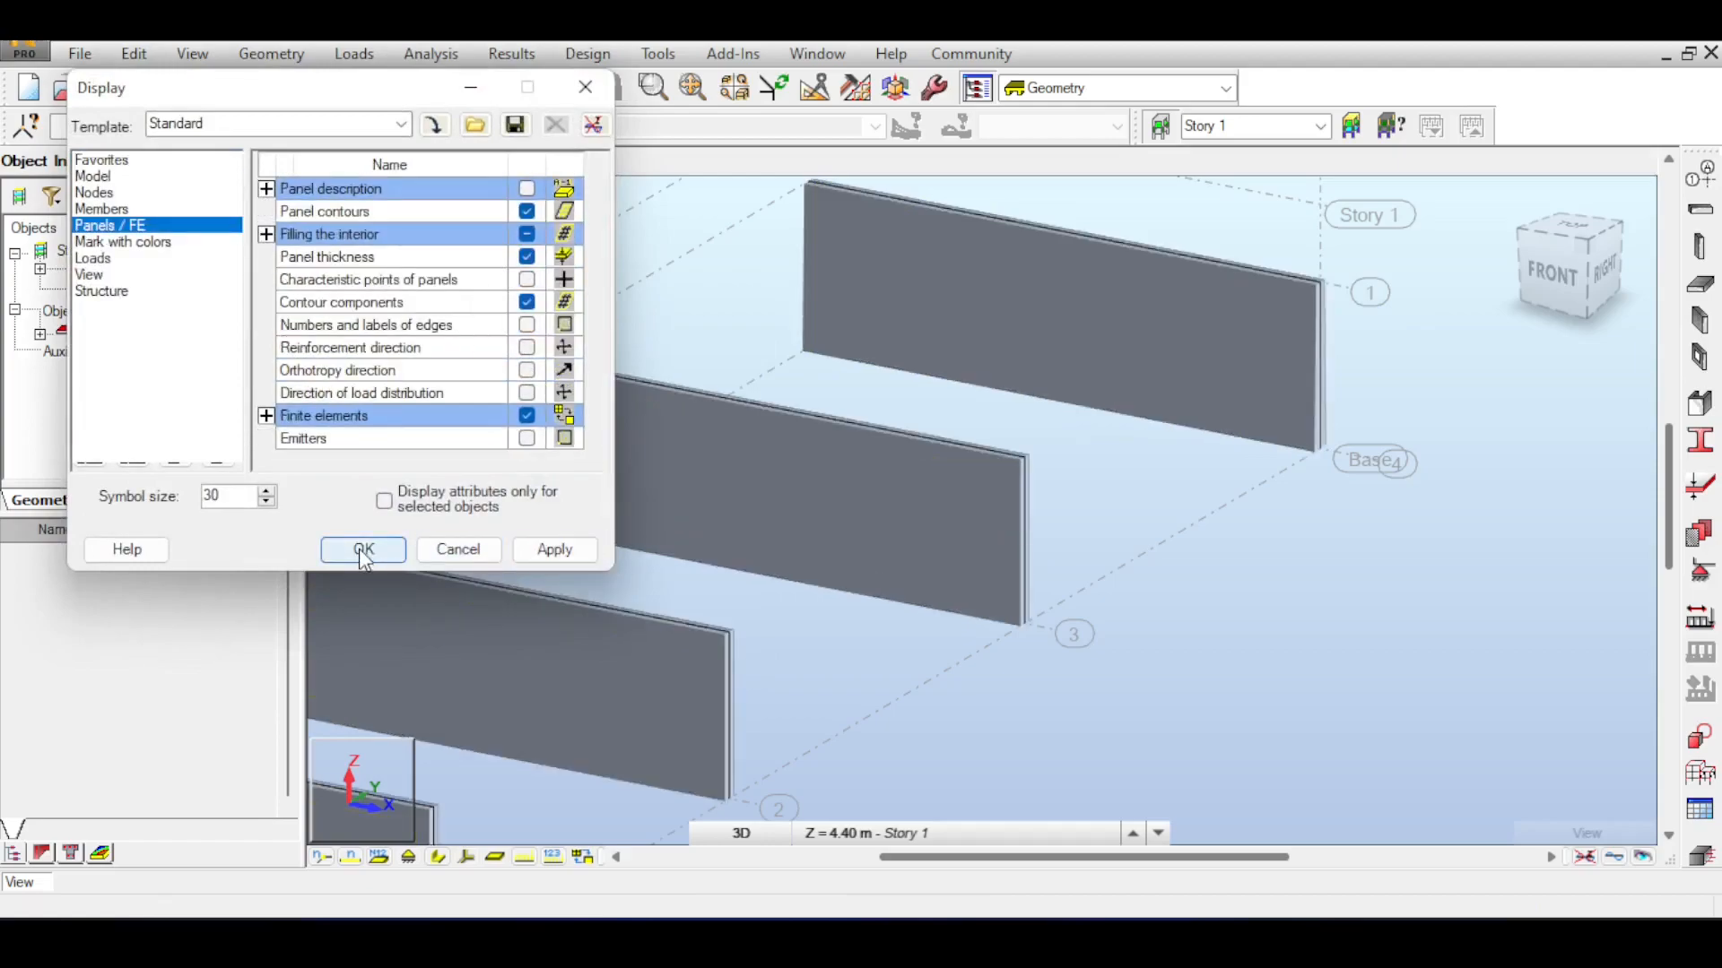
{"action": "left_click", "coordinate": [1144, 390]}
{"action": "left_click", "coordinate": [1515, 201]}
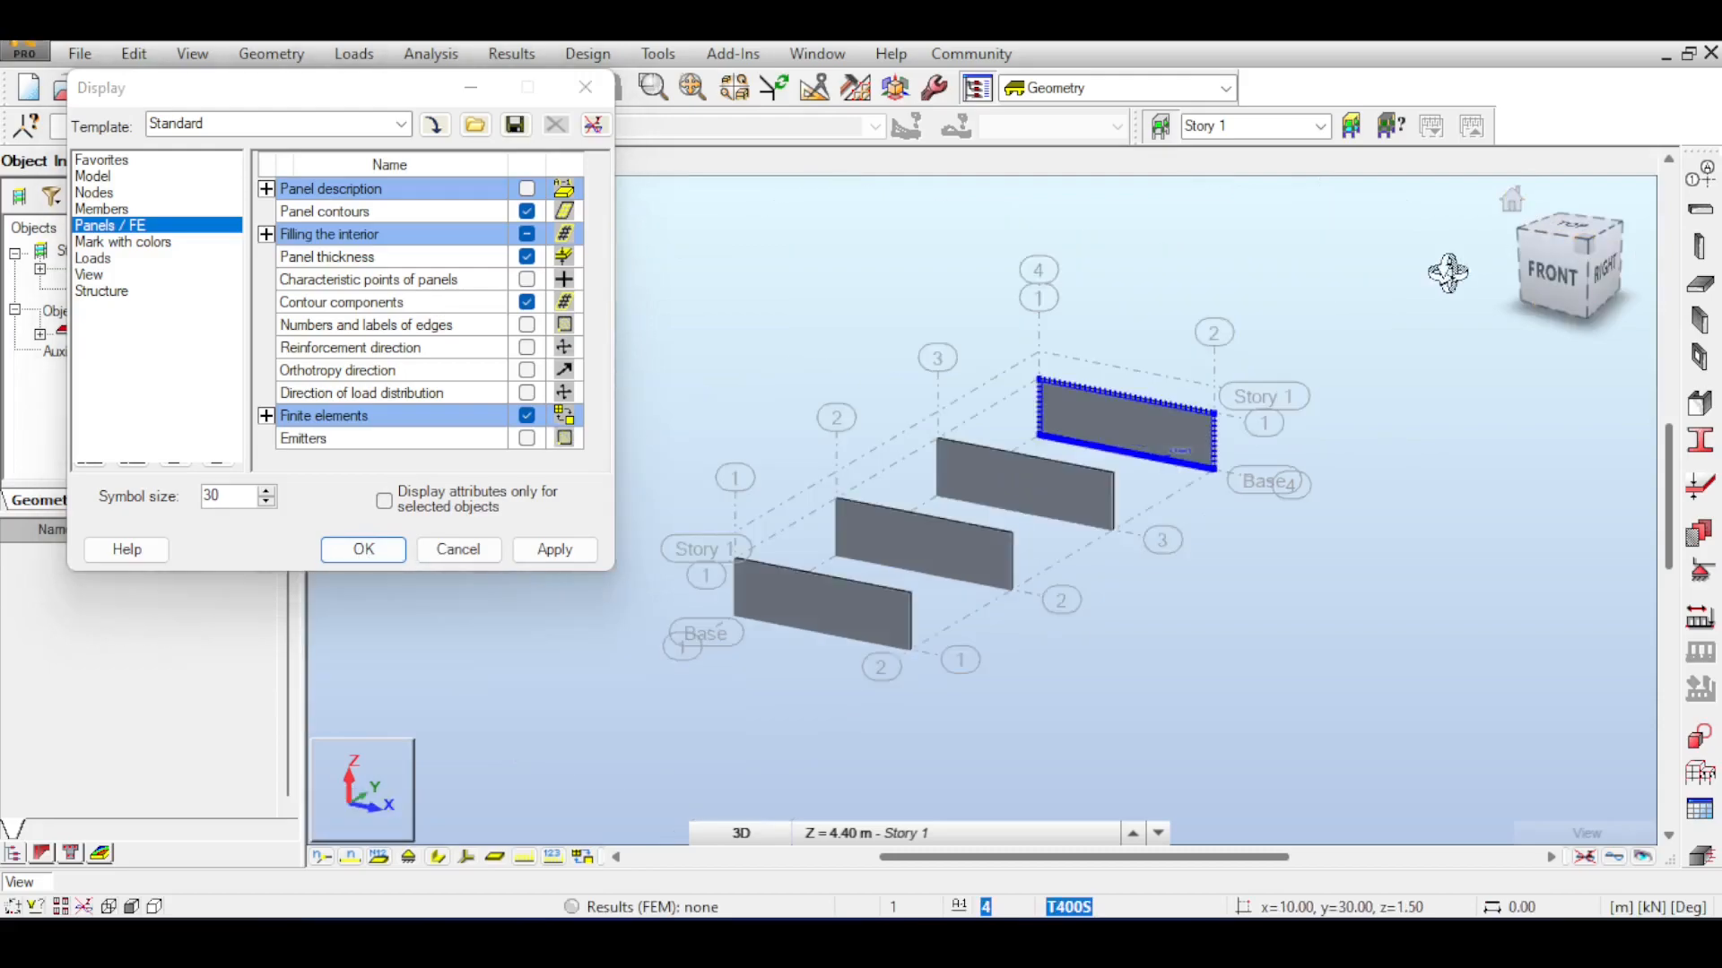
Examine the tapered and constant thickness profiles of the panels on the Y axes in the right-side view
{"action": "left_click", "coordinate": [1607, 266]}
{"action": "left_click", "coordinate": [1554, 266]}
{"action": "key", "text": "Escape"}
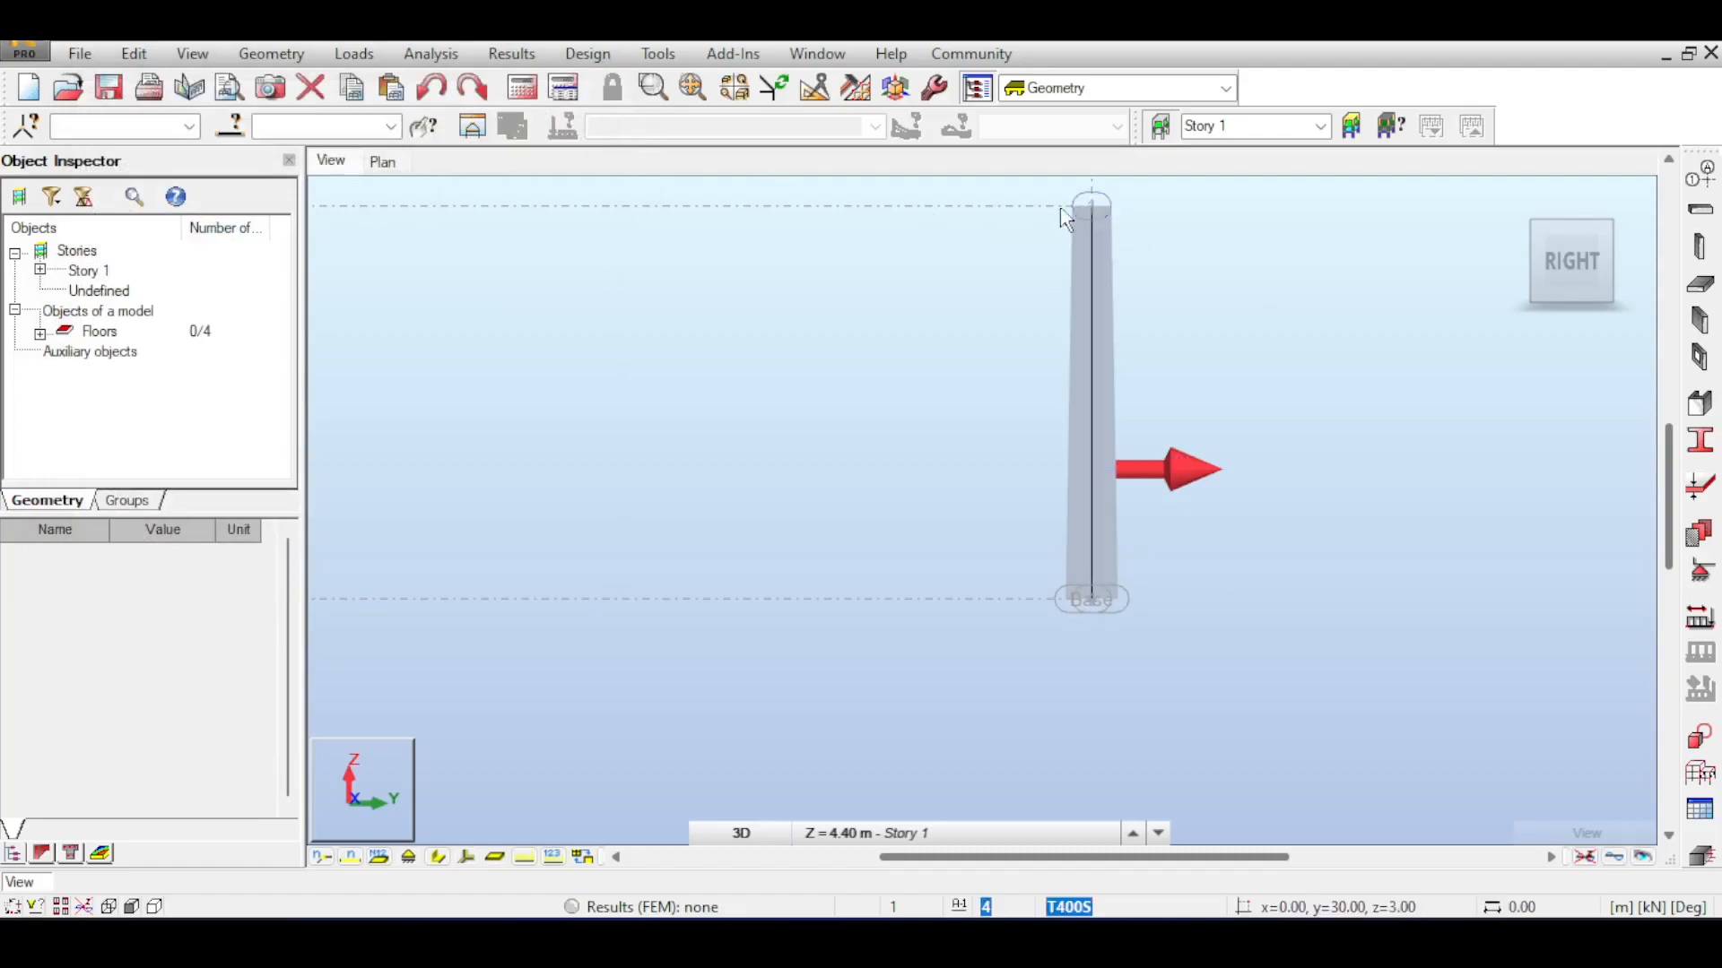
{"action": "scroll", "coordinate": [1144, 599], "scroll_direction": "down", "scroll_amount": 1}
{"action": "scroll", "coordinate": [1143, 597], "scroll_direction": "down", "scroll_amount": 2}
{"action": "scroll", "coordinate": [918, 538], "scroll_direction": "up", "scroll_amount": 2}
{"action": "middle_click_drag", "start_coordinate": [1040, 431], "coordinate": [1425, 380]}
{"action": "scroll", "coordinate": [853, 373], "scroll_direction": "up", "scroll_amount": 2}
{"action": "scroll", "coordinate": [852, 373], "scroll_direction": "up", "scroll_amount": 1}
{"action": "scroll", "coordinate": [1072, 562], "scroll_direction": "down", "scroll_amount": 2}
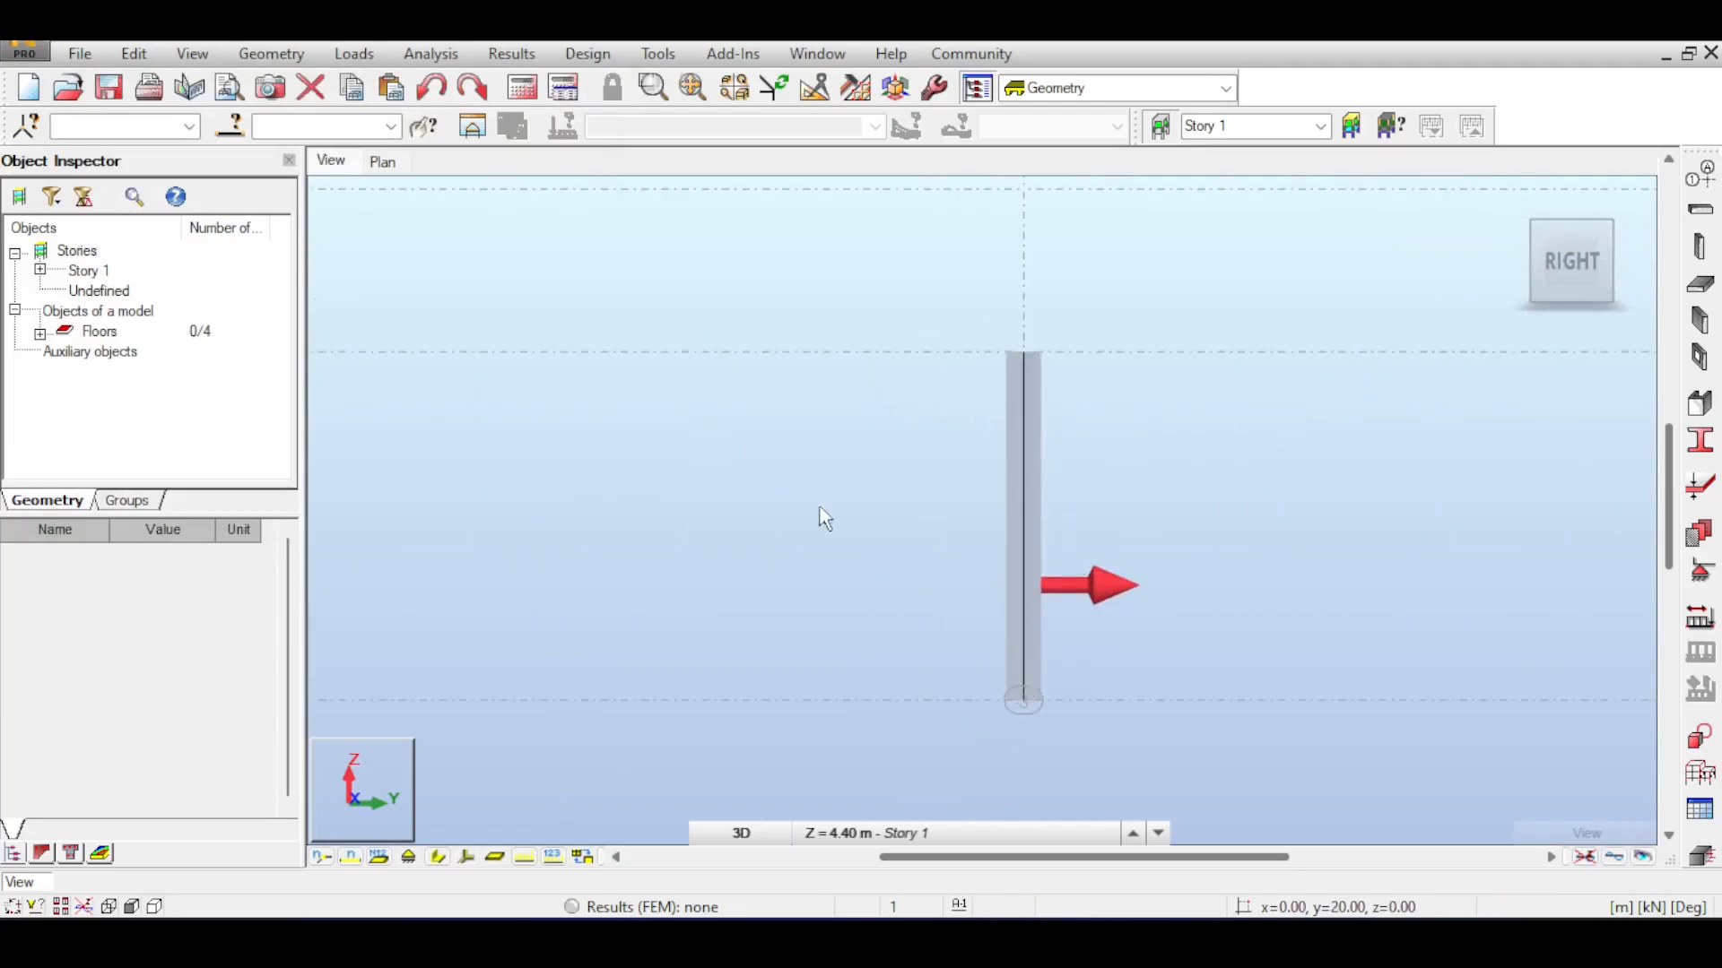
{"action": "scroll", "coordinate": [825, 518], "scroll_direction": "down", "scroll_amount": 2}
{"action": "middle_click_drag", "start_coordinate": [595, 507], "coordinate": [928, 458]}
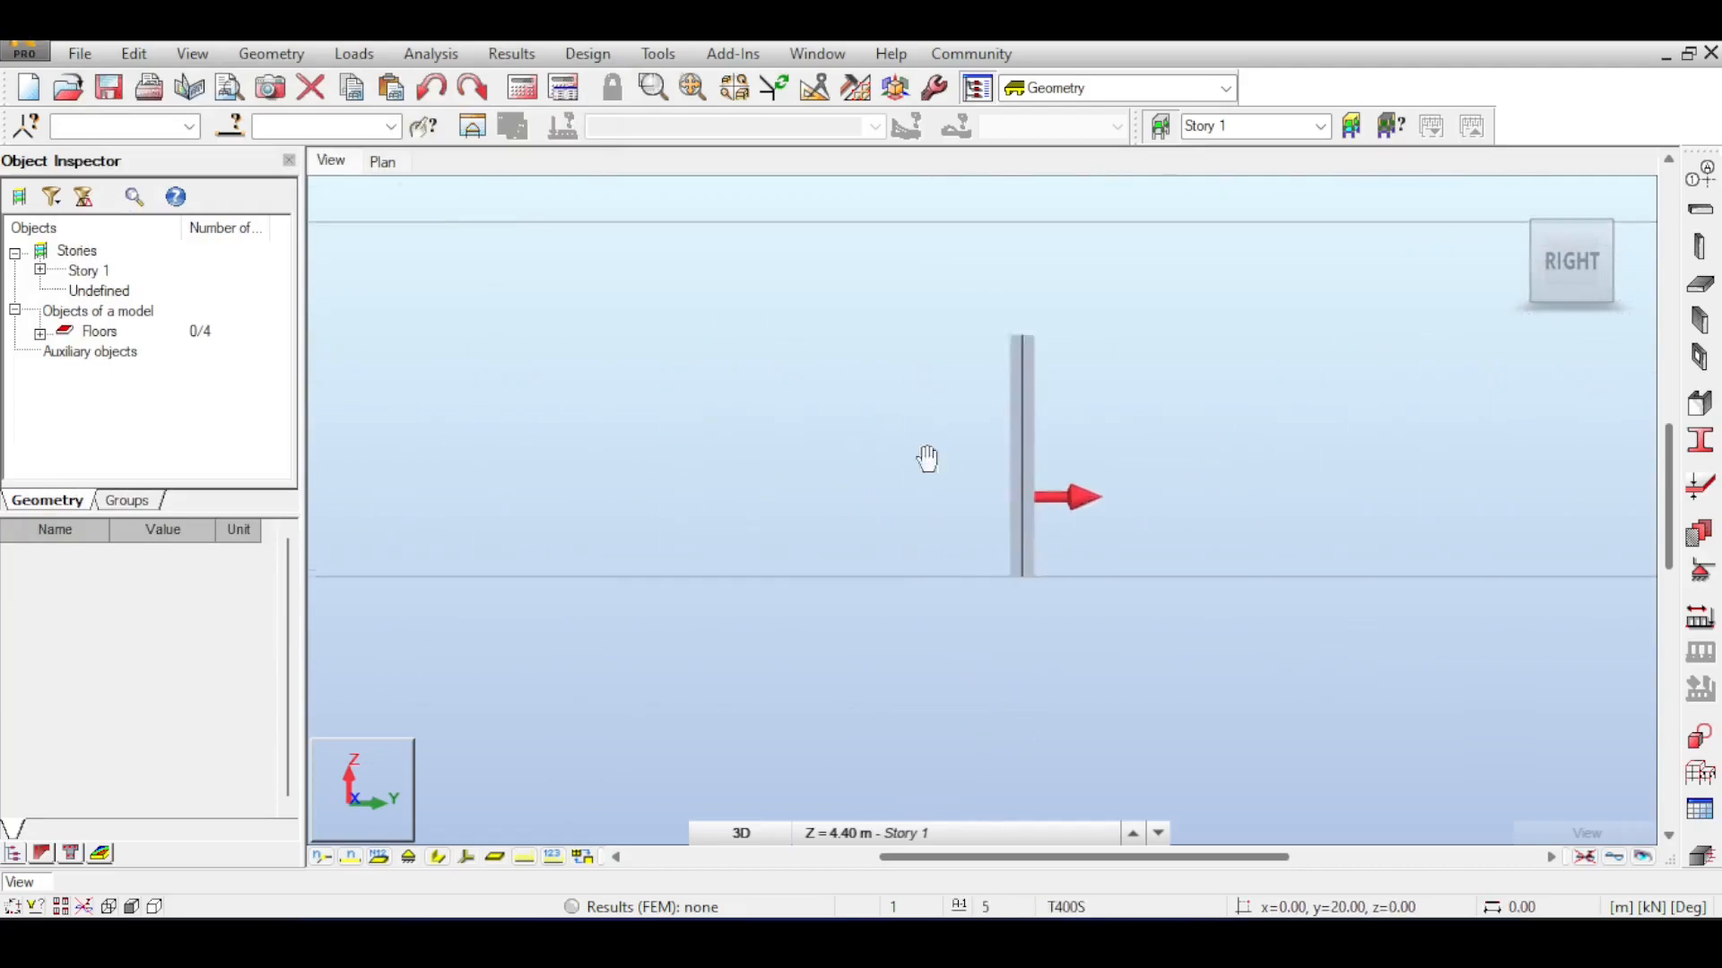
{"action": "left_click", "coordinate": [1520, 224]}
{"action": "middle_click_drag", "start_coordinate": [1417, 326], "coordinate": [1399, 350]}
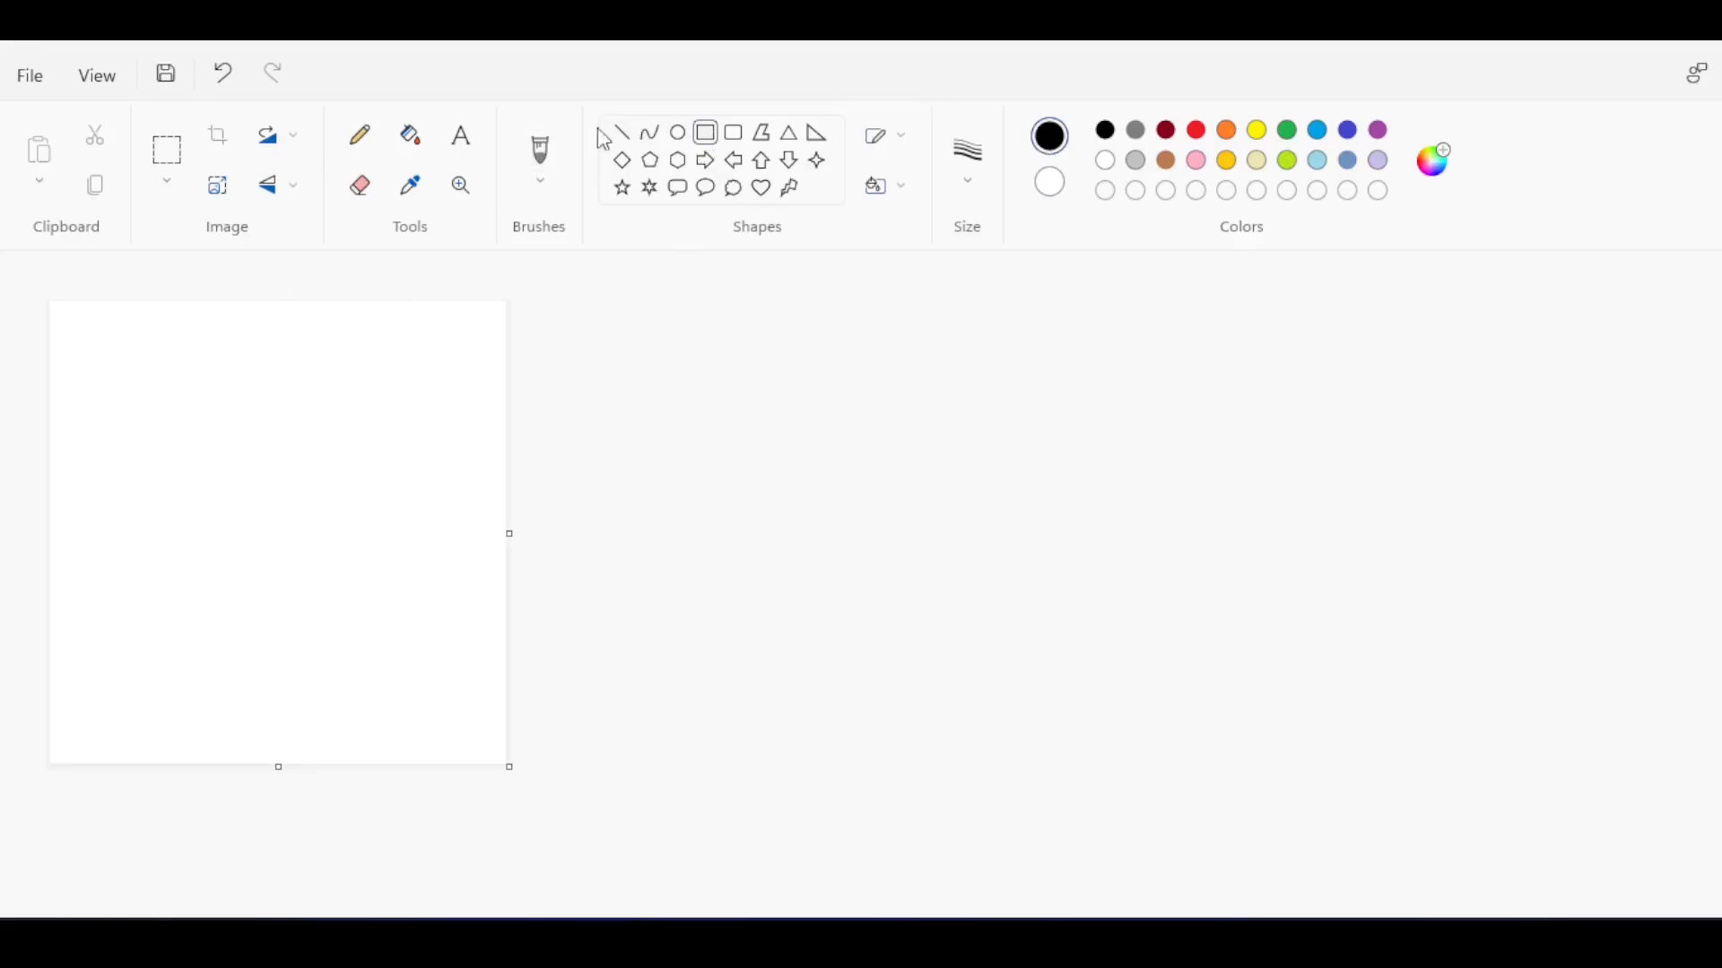
Switch to Paint and draw a wall section tapered on one side with a symmetrically tapered section beside it, in black lines
{"action": "left_click", "coordinate": [621, 132]}
{"action": "left_click", "coordinate": [762, 133]}
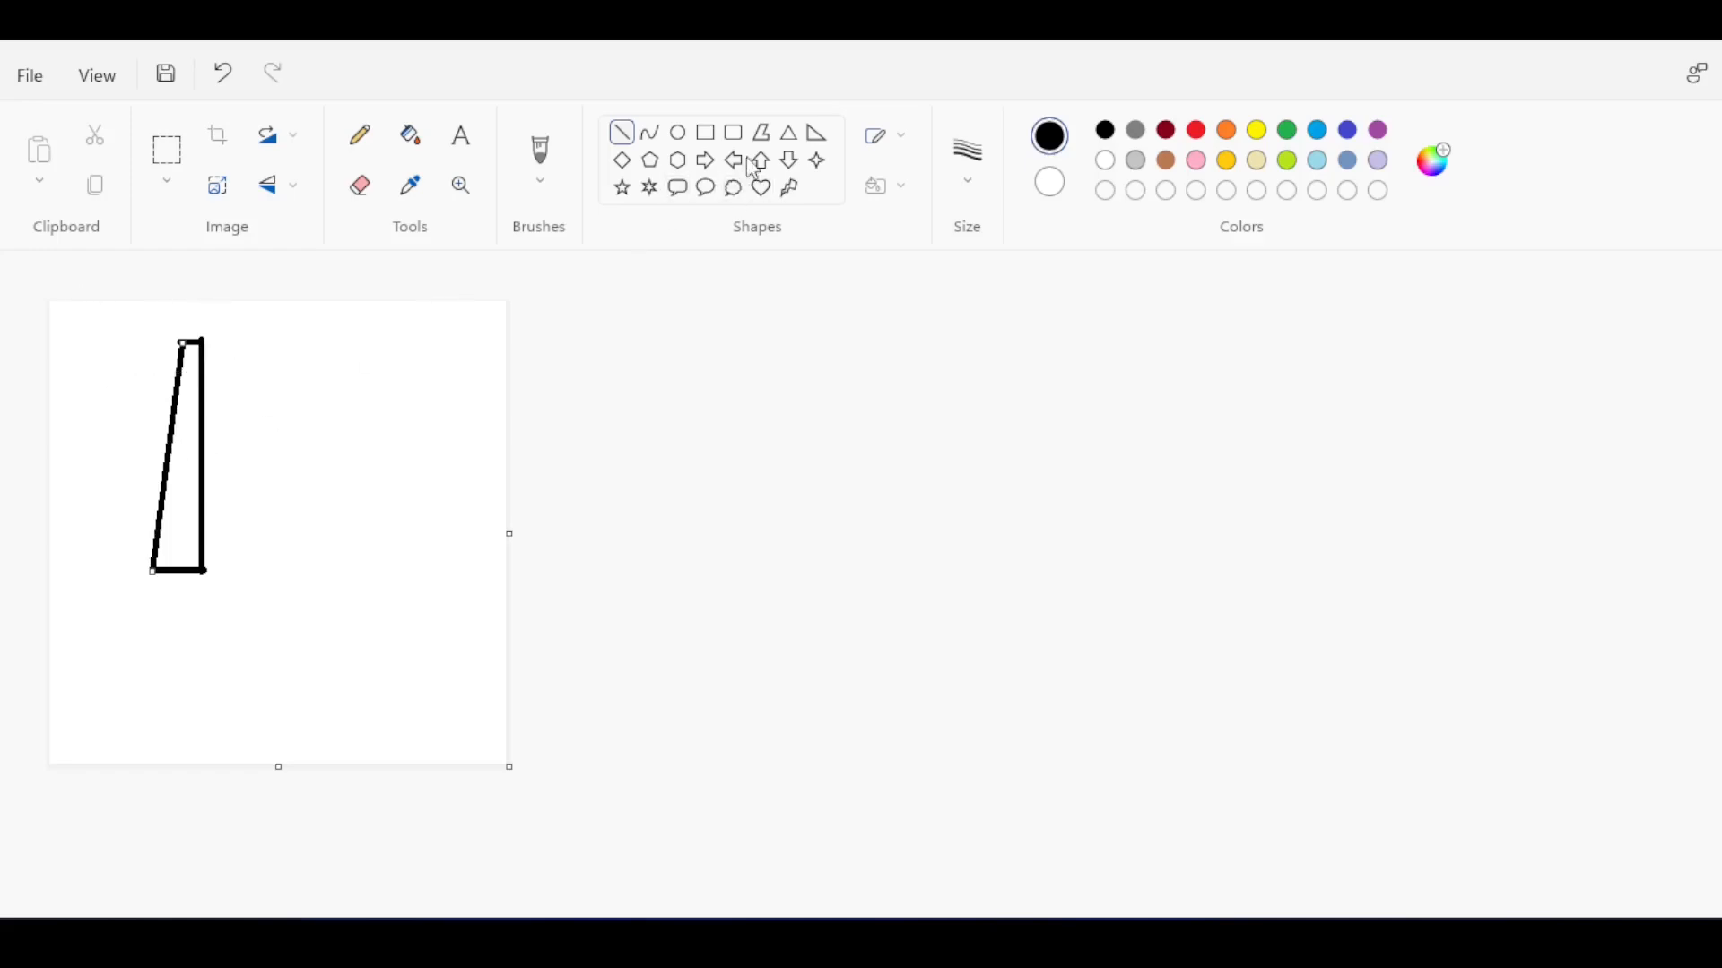
{"action": "left_click_drag", "start_coordinate": [332, 343], "coordinate": [360, 344]}
{"action": "left_click_drag", "start_coordinate": [302, 567], "coordinate": [397, 567]}
{"action": "left_click_drag", "start_coordinate": [334, 342], "coordinate": [304, 567]}
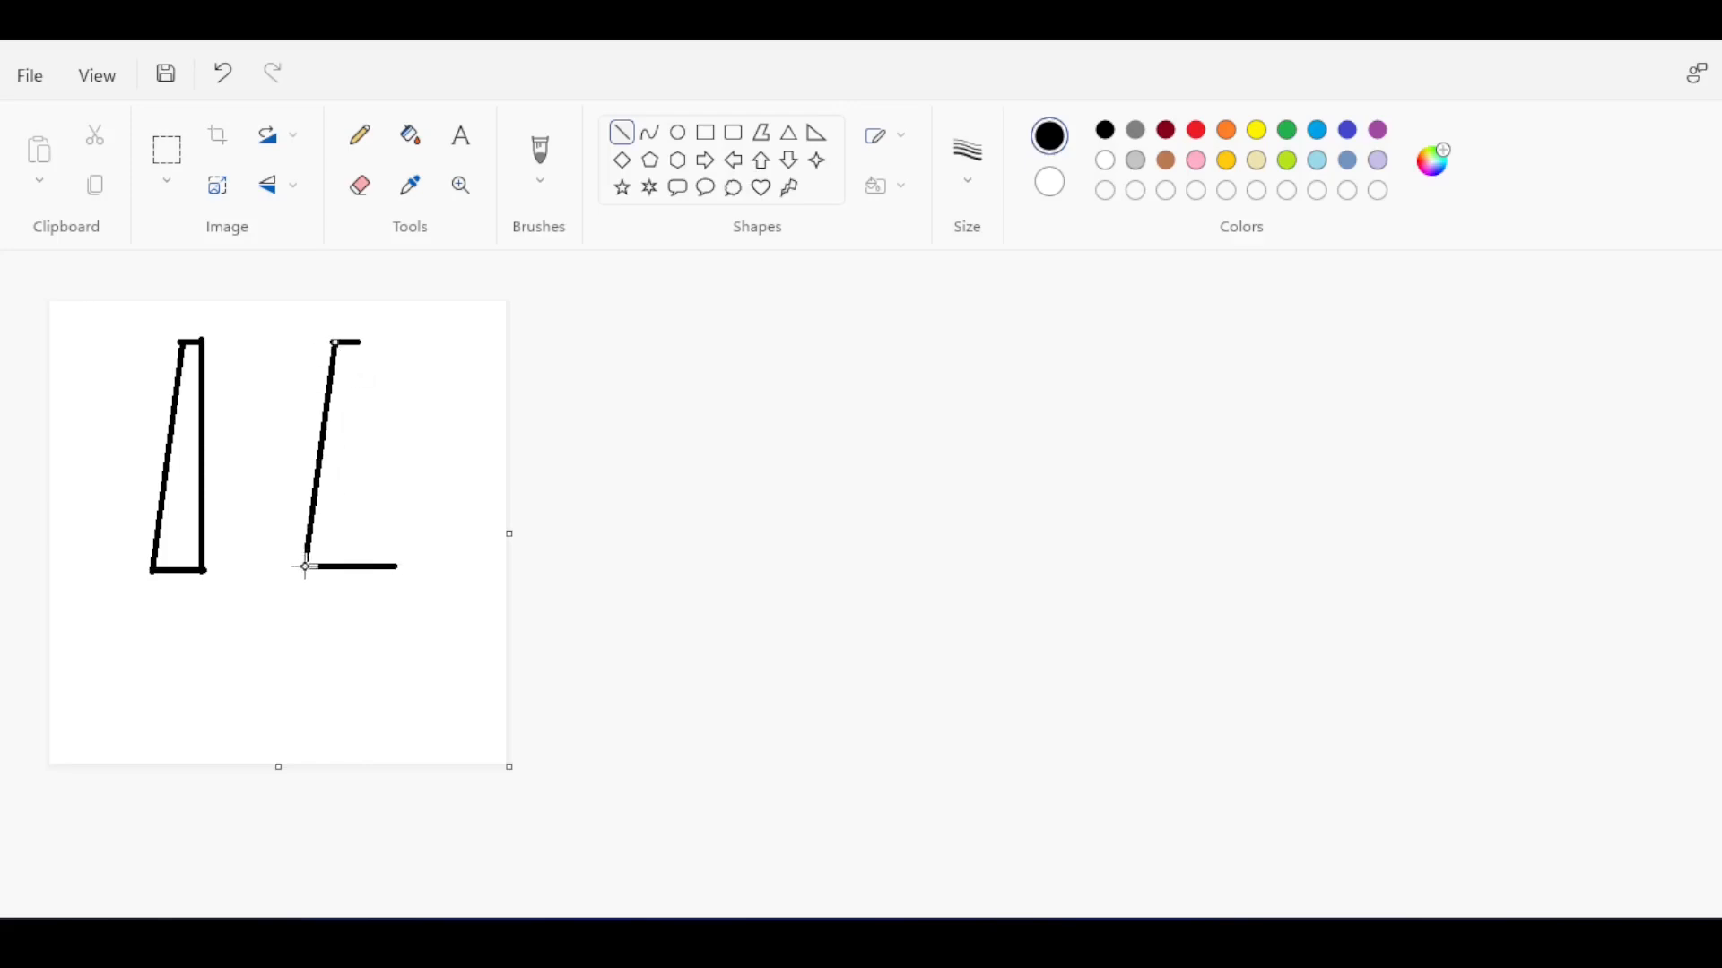
{"action": "mouse_move", "coordinate": [361, 342]}
{"action": "left_mouse_down"}
{"action": "mouse_move", "coordinate": [415, 576]}
{"action": "mouse_move", "coordinate": [394, 562]}
{"action": "left_mouse_up"}
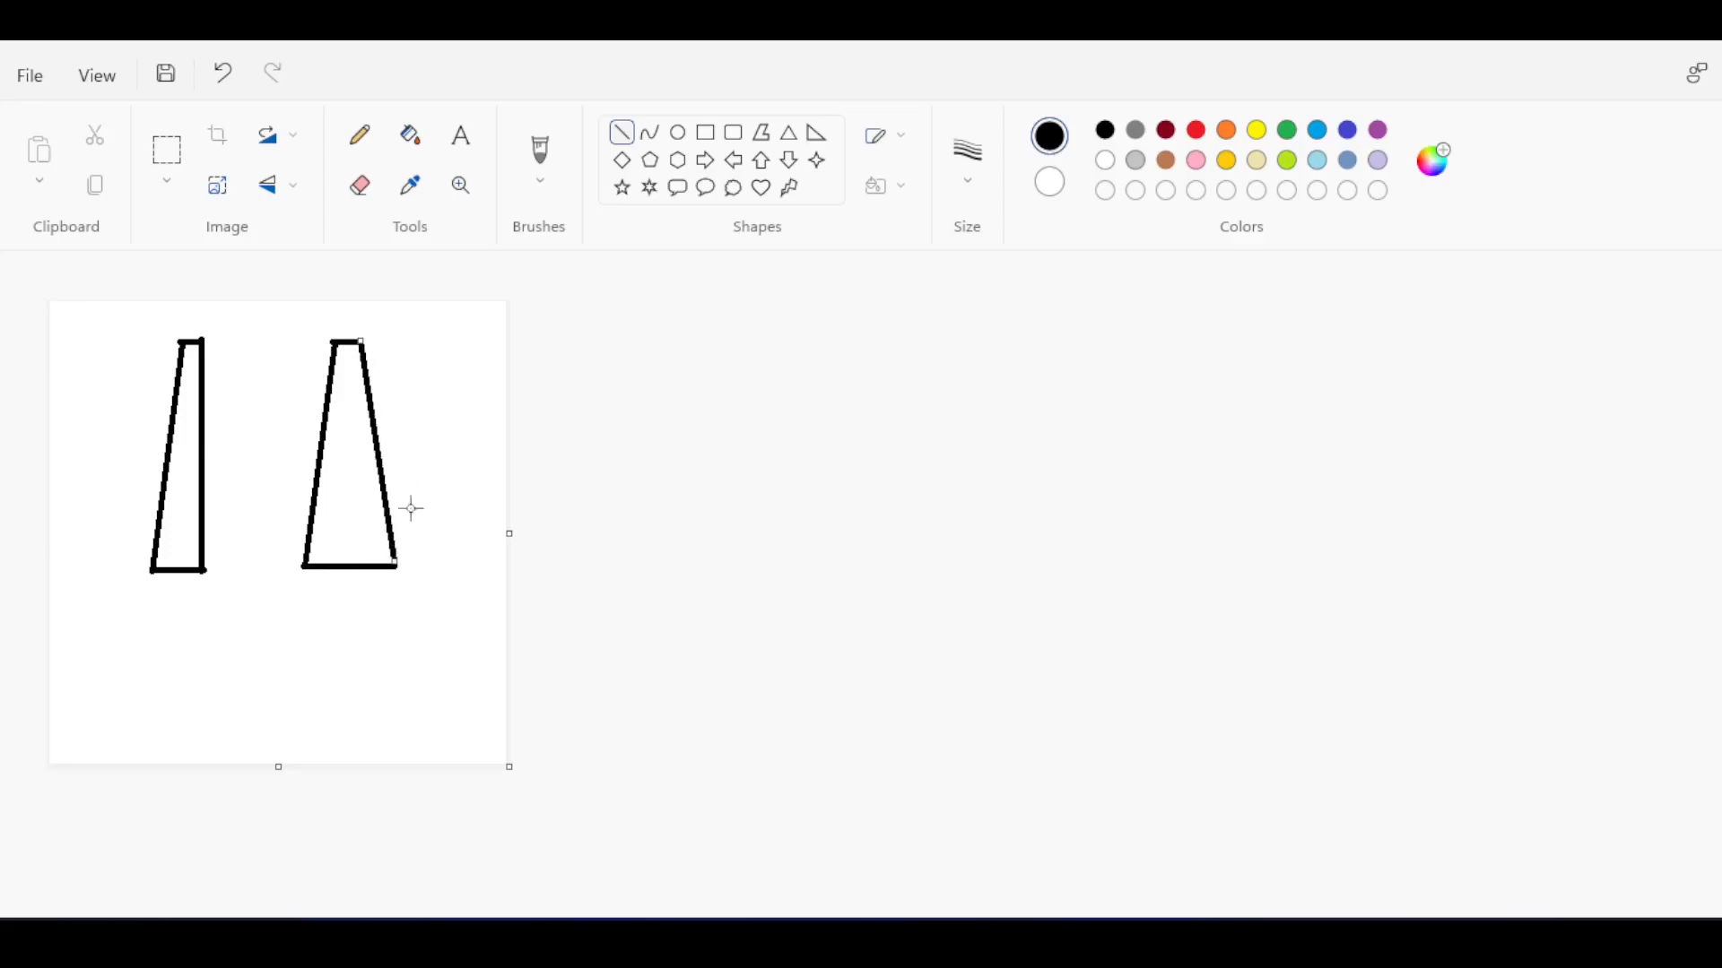
Add a red not-equal sign between the sections, a tick beside the symmetric one, and an arrow linking their bases
{"action": "left_click", "coordinate": [540, 157]}
{"action": "left_click", "coordinate": [1196, 130]}
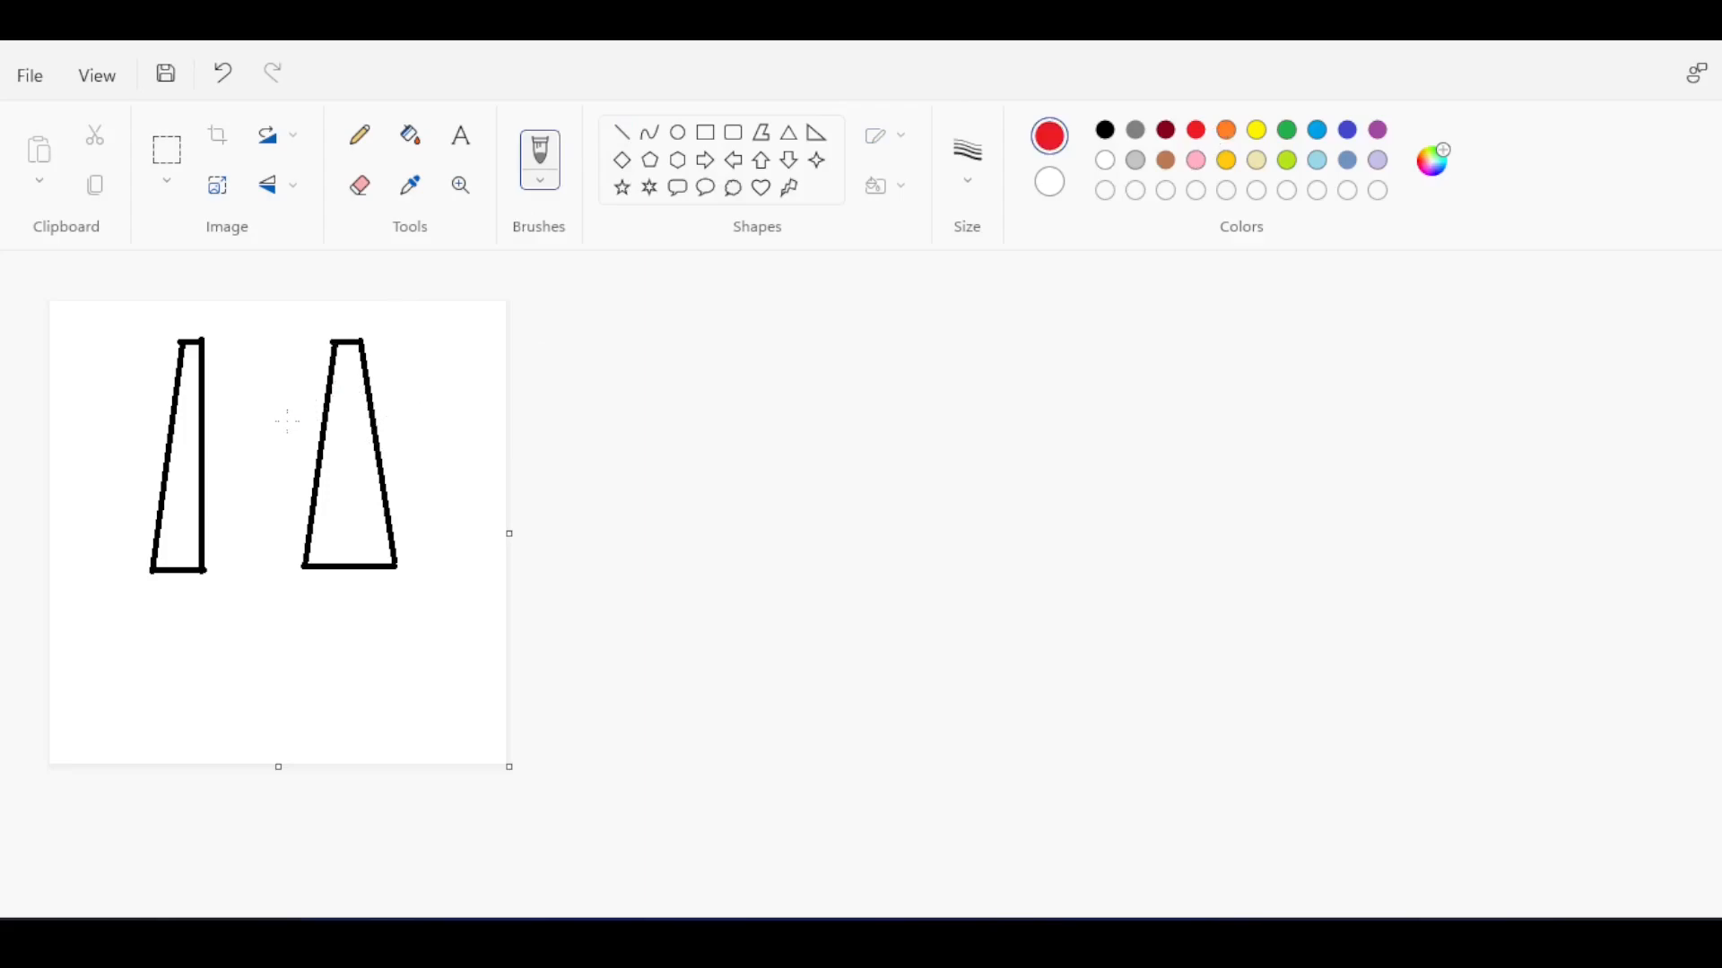
{"action": "left_click_drag", "start_coordinate": [304, 359], "coordinate": [280, 450]}
{"action": "left_click_drag", "start_coordinate": [398, 427], "coordinate": [487, 415]}
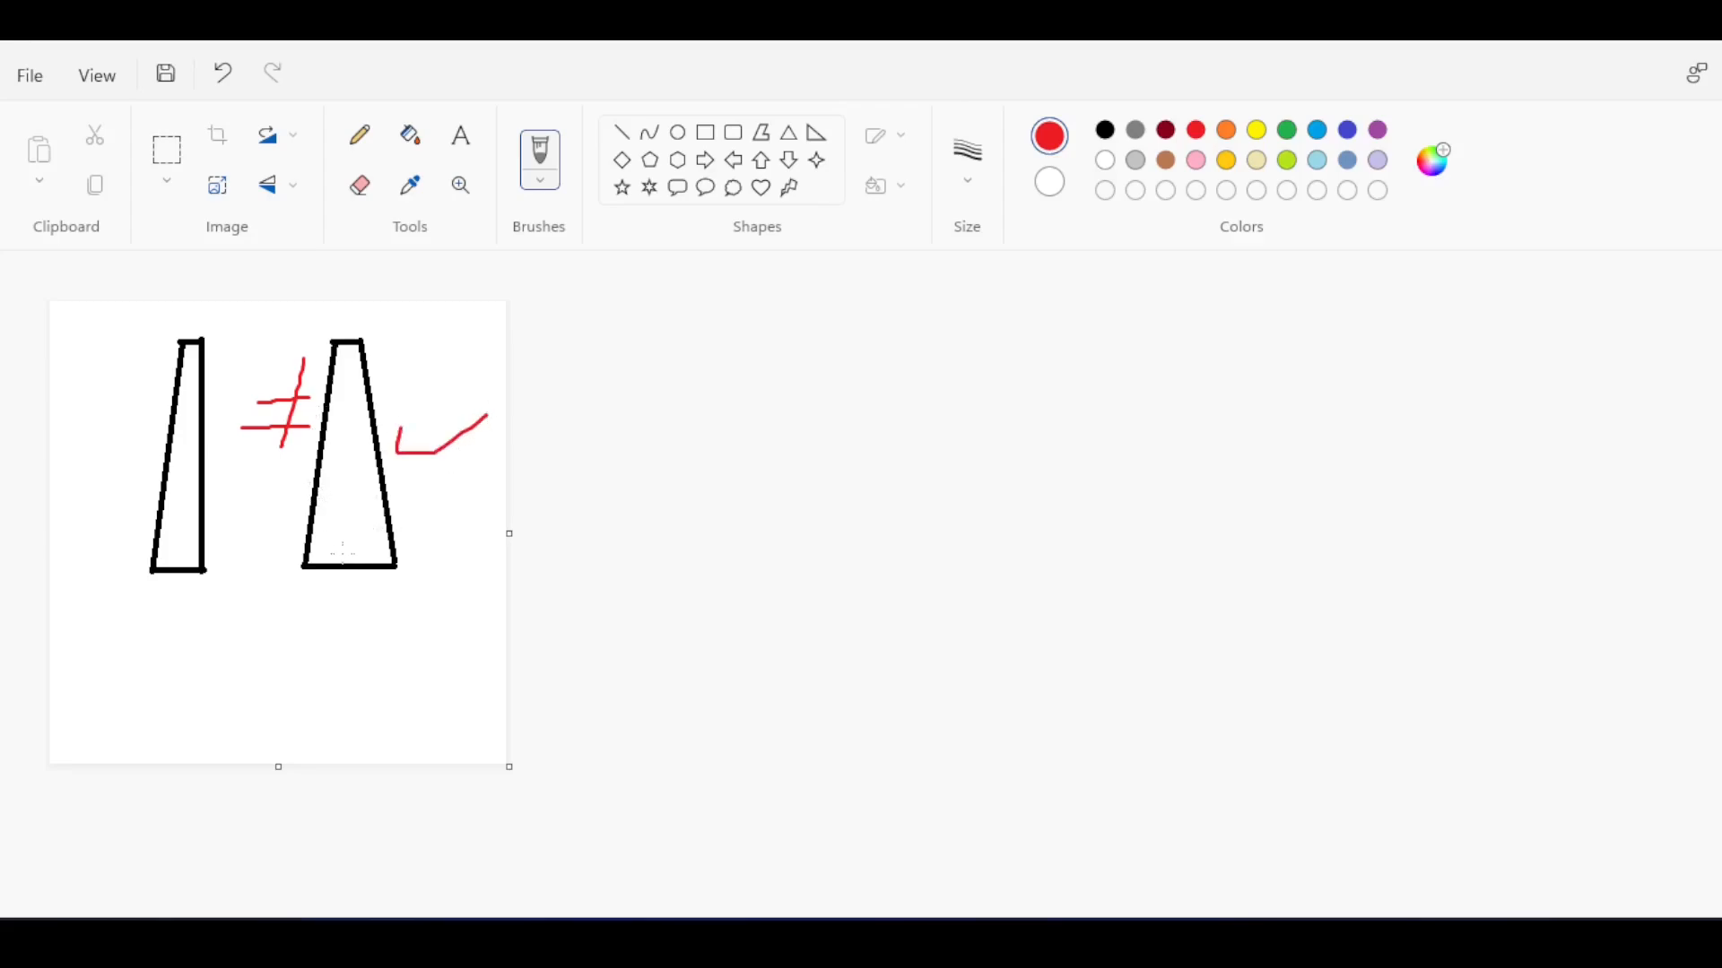
{"action": "mouse_move", "coordinate": [345, 572]}
{"action": "left_mouse_down"}
{"action": "mouse_move", "coordinate": [308, 626]}
{"action": "mouse_move", "coordinate": [179, 585]}
{"action": "left_mouse_up"}
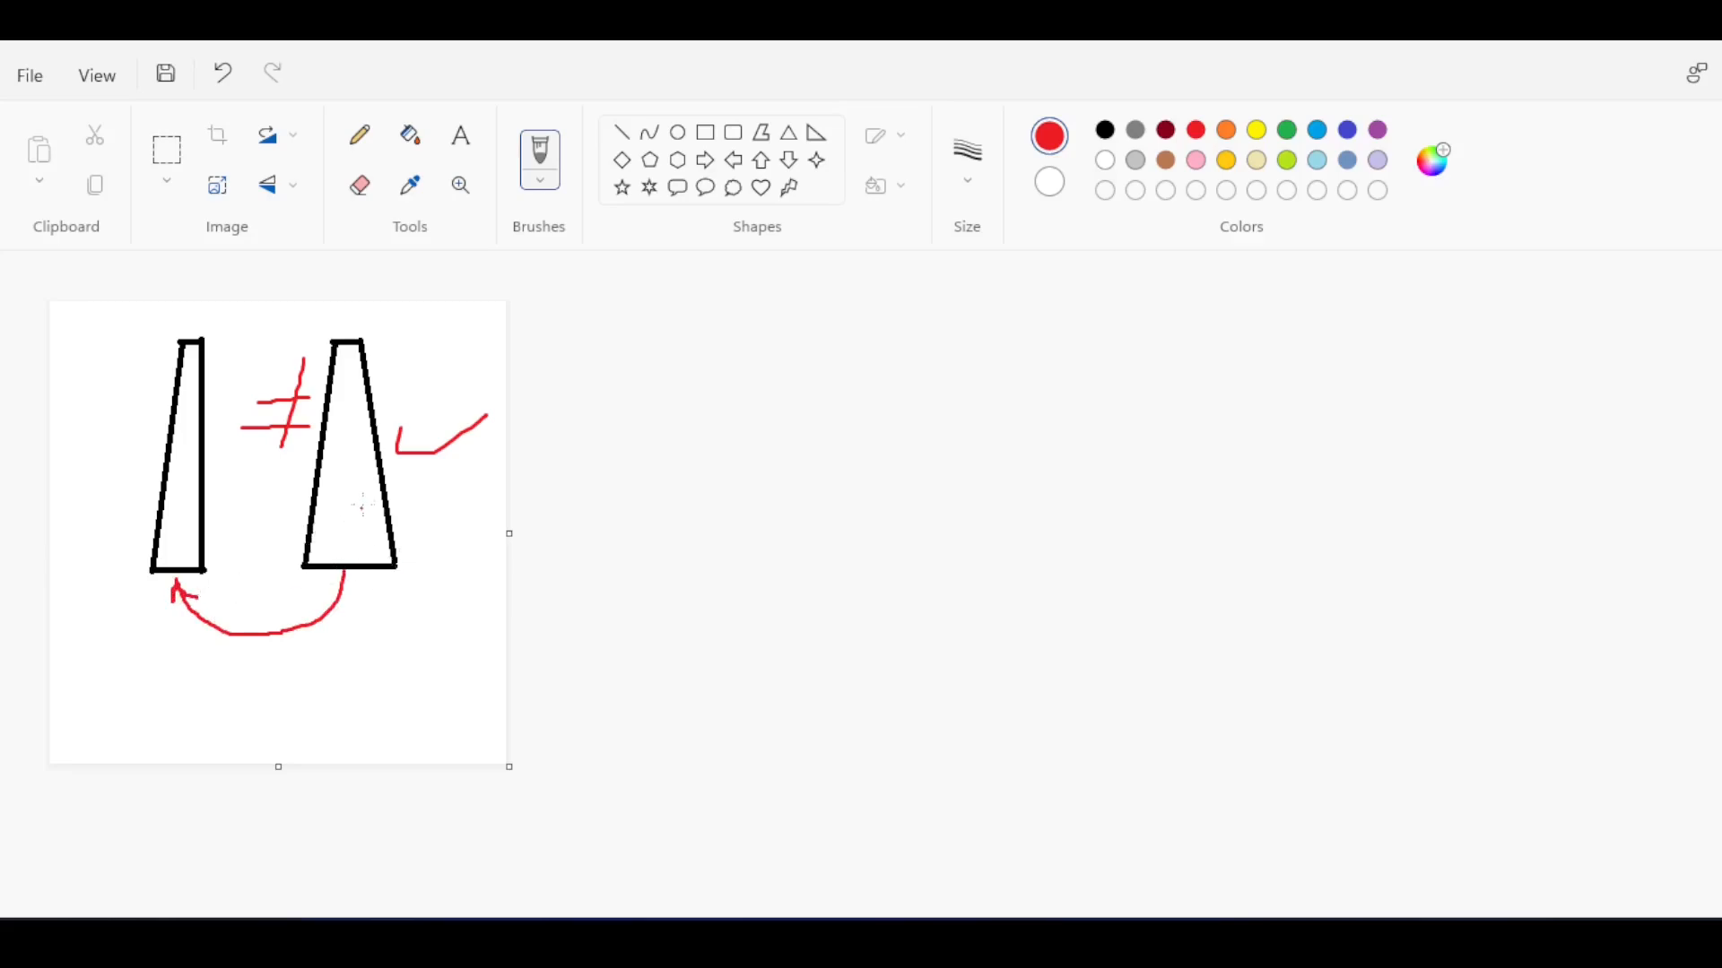
Mark an off-centre vertical line and offset arrows on the symmetric section, circle both bases in blue, and clear the canvas
{"action": "left_click_drag", "start_coordinate": [364, 455], "coordinate": [364, 561]}
{"action": "left_click_drag", "start_coordinate": [328, 571], "coordinate": [357, 619]}
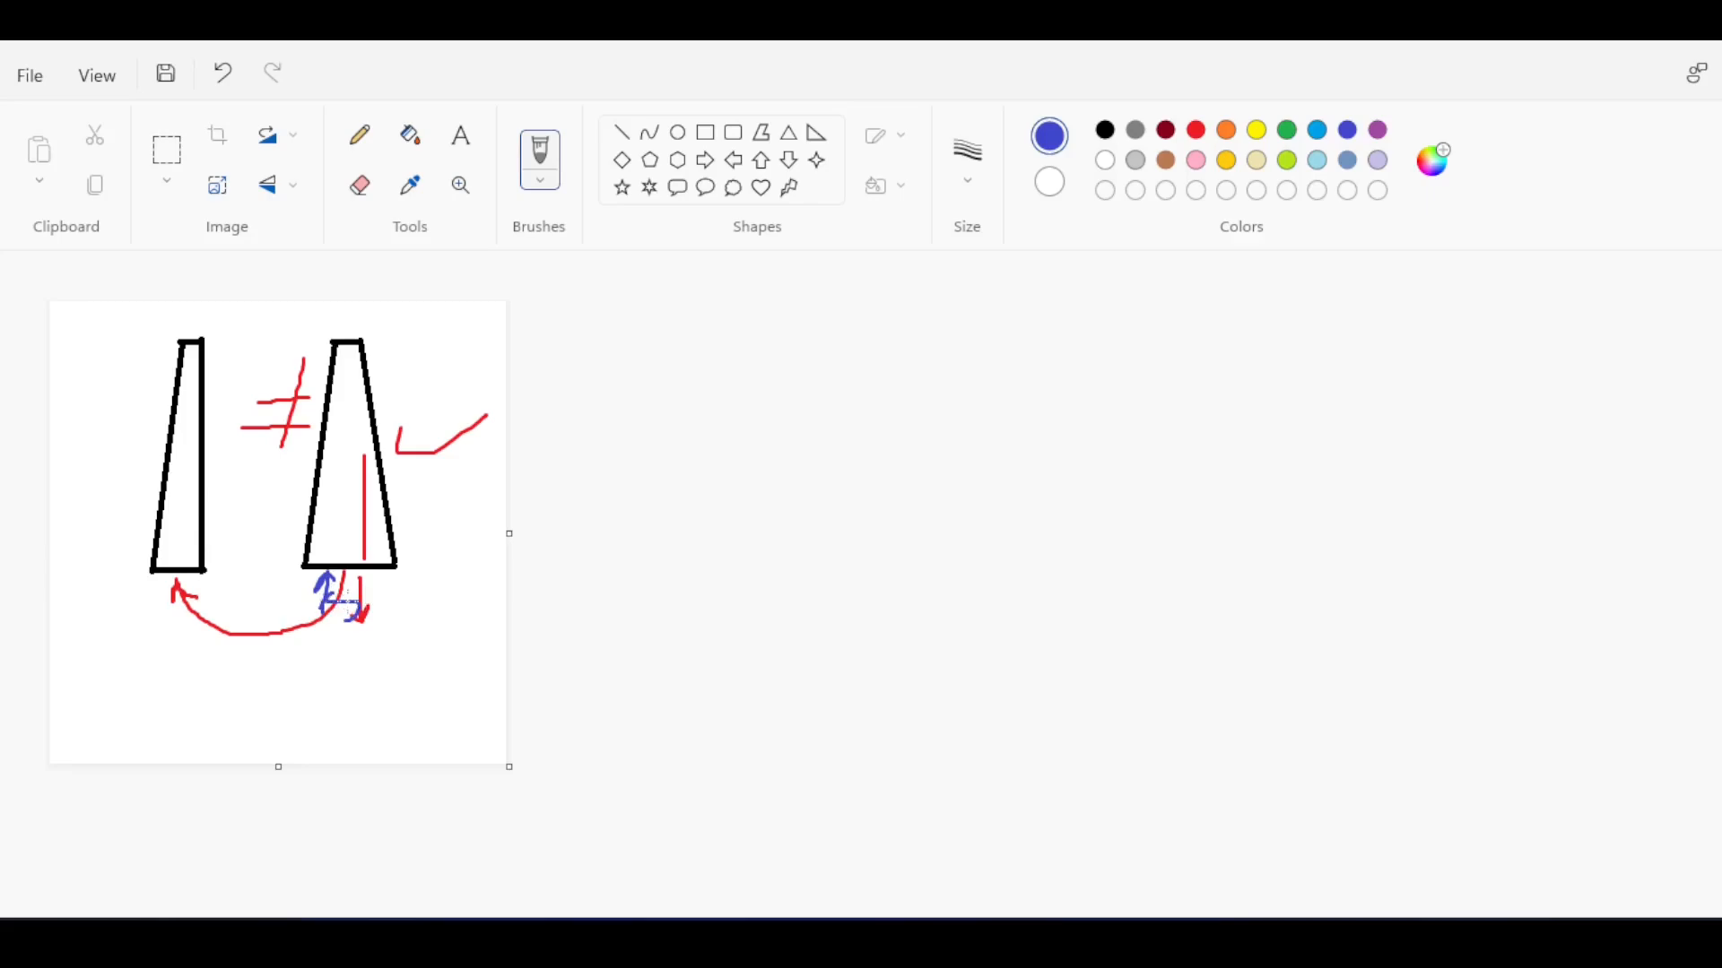
{"action": "mouse_move", "coordinate": [242, 516]}
{"action": "left_mouse_down"}
{"action": "mouse_move", "coordinate": [83, 563]}
{"action": "mouse_move", "coordinate": [273, 526]}
{"action": "left_mouse_up"}
{"action": "mouse_move", "coordinate": [441, 496]}
{"action": "left_mouse_down"}
{"action": "mouse_move", "coordinate": [271, 488]}
{"action": "mouse_move", "coordinate": [490, 482]}
{"action": "left_mouse_up"}
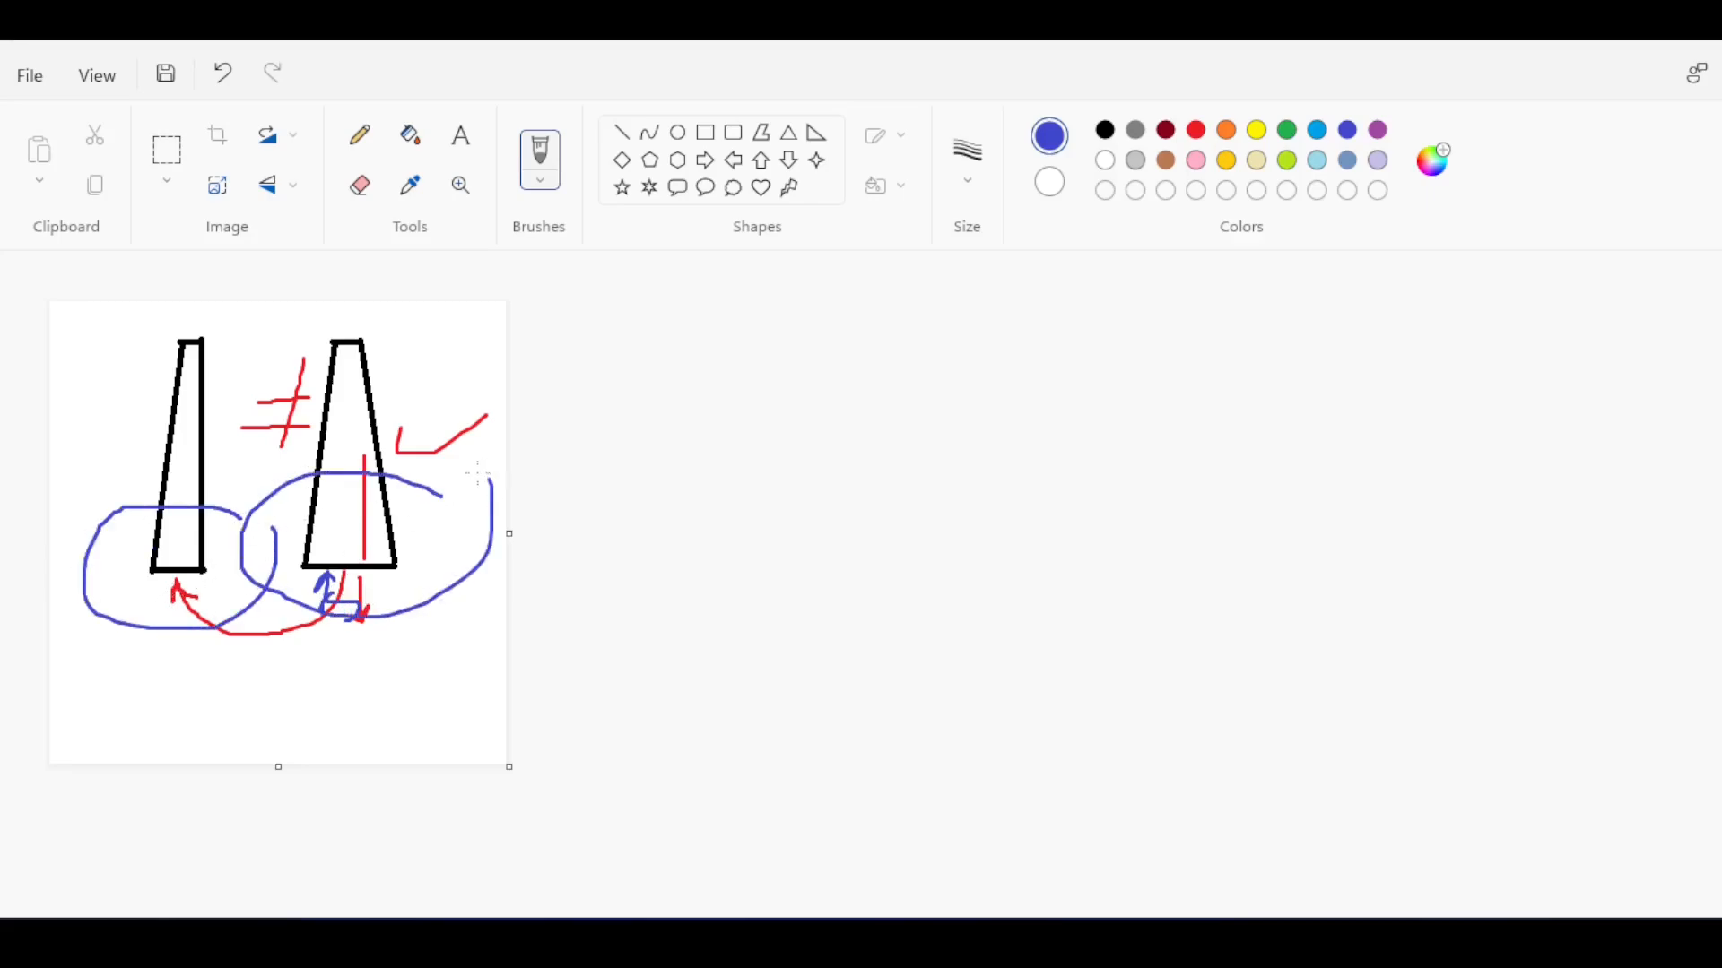
{"action": "key", "text": "ctrl+a"}
{"action": "key", "text": "Delete"}
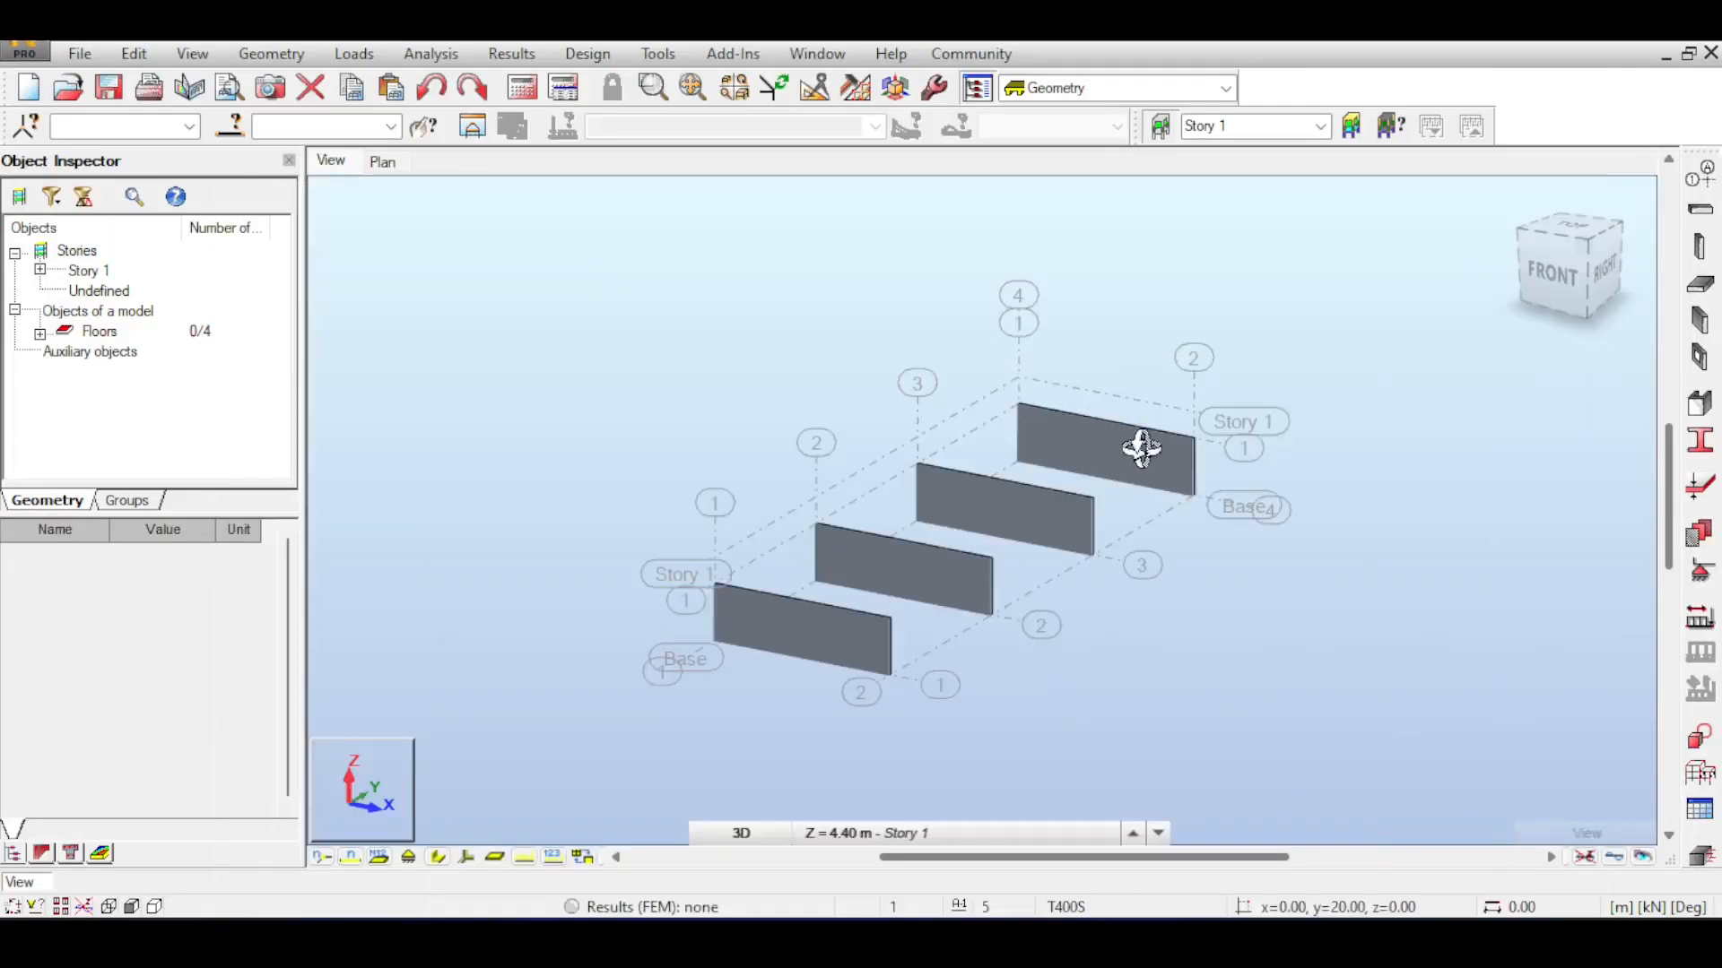
Switch back to Robot Structural Analysis and inspect the four panels from the right side and in 3D
{"action": "scroll", "coordinate": [1138, 445], "scroll_direction": "up", "scroll_amount": 2}
{"action": "left_click", "coordinate": [1603, 276]}
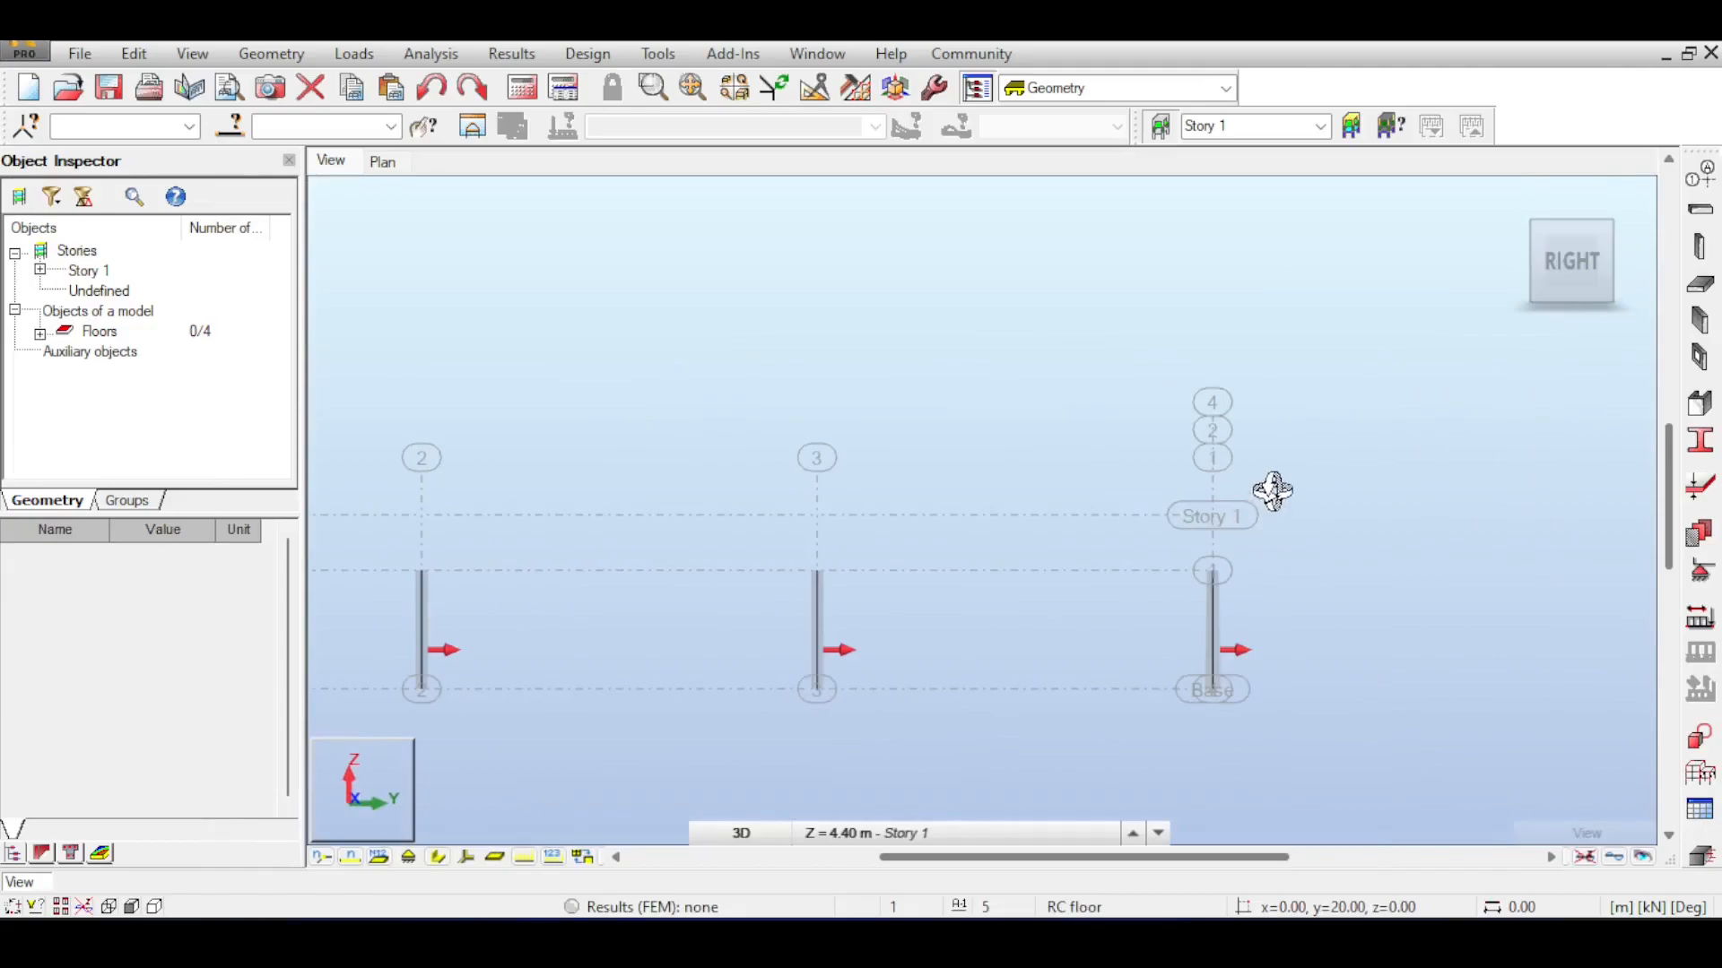
{"action": "scroll", "coordinate": [1565, 657], "scroll_direction": "down", "scroll_amount": 3}
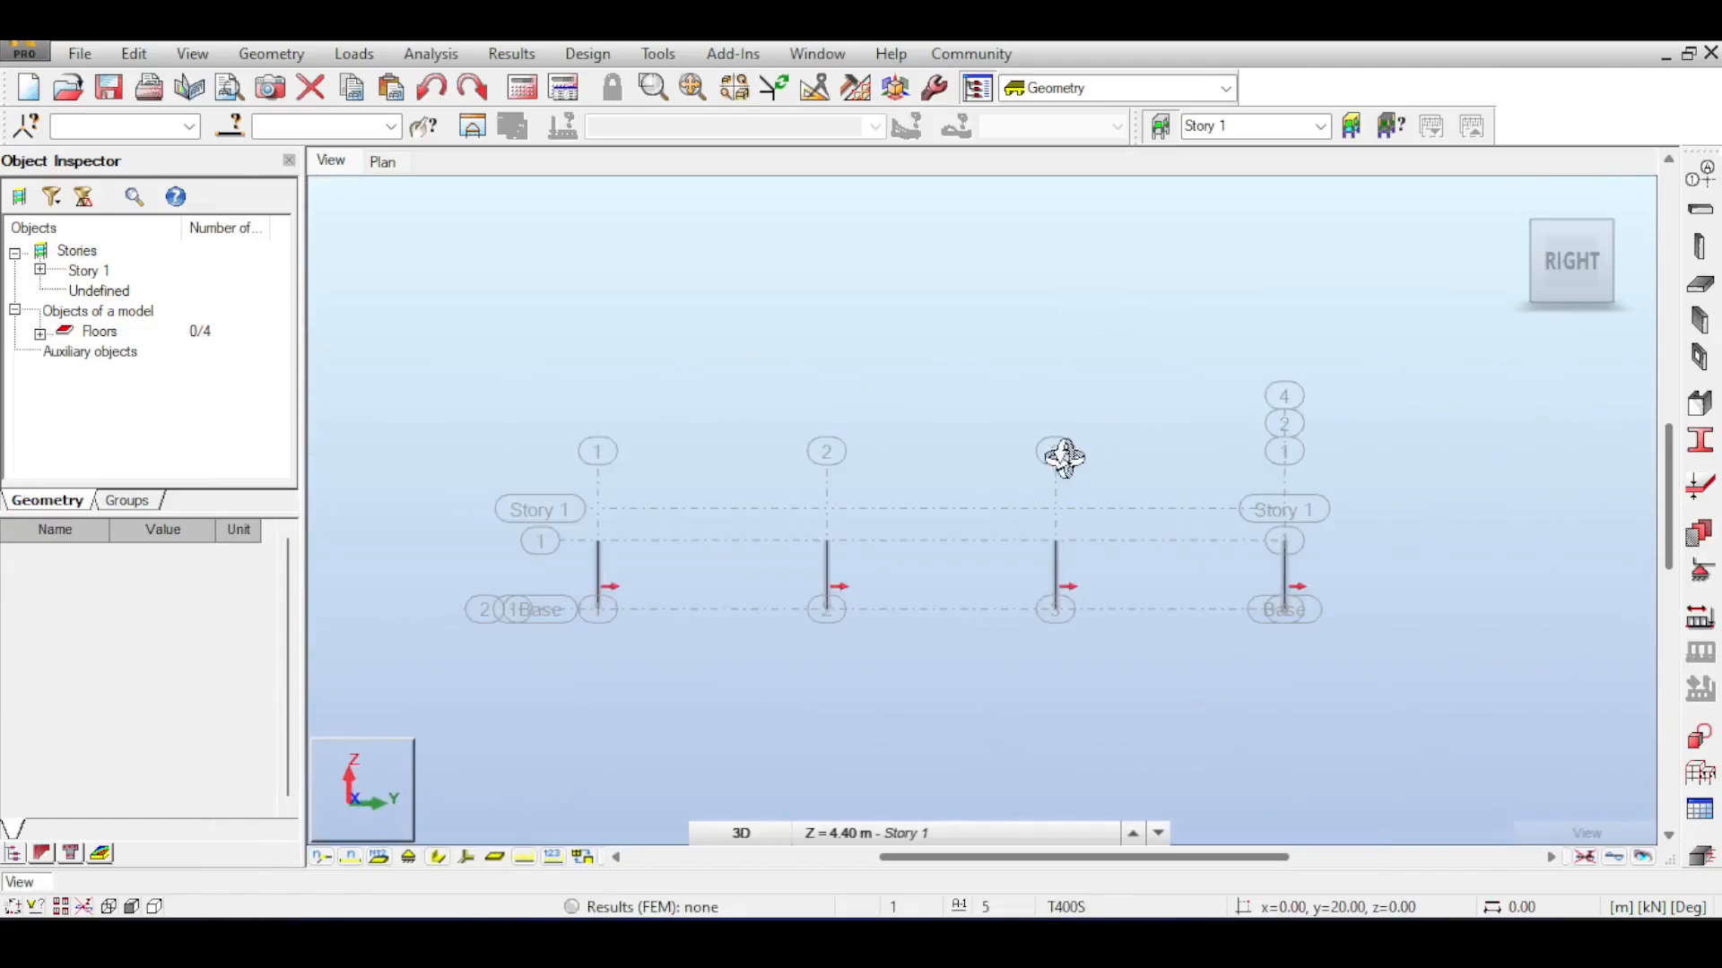
{"action": "middle_click_drag", "start_coordinate": [934, 456], "coordinate": [1076, 409]}
{"action": "right_click", "coordinate": [1075, 410]}
{"action": "left_click", "coordinate": [1246, 426]}
{"action": "middle_click_drag", "start_coordinate": [820, 542], "coordinate": [1214, 416], "text": "shift"}
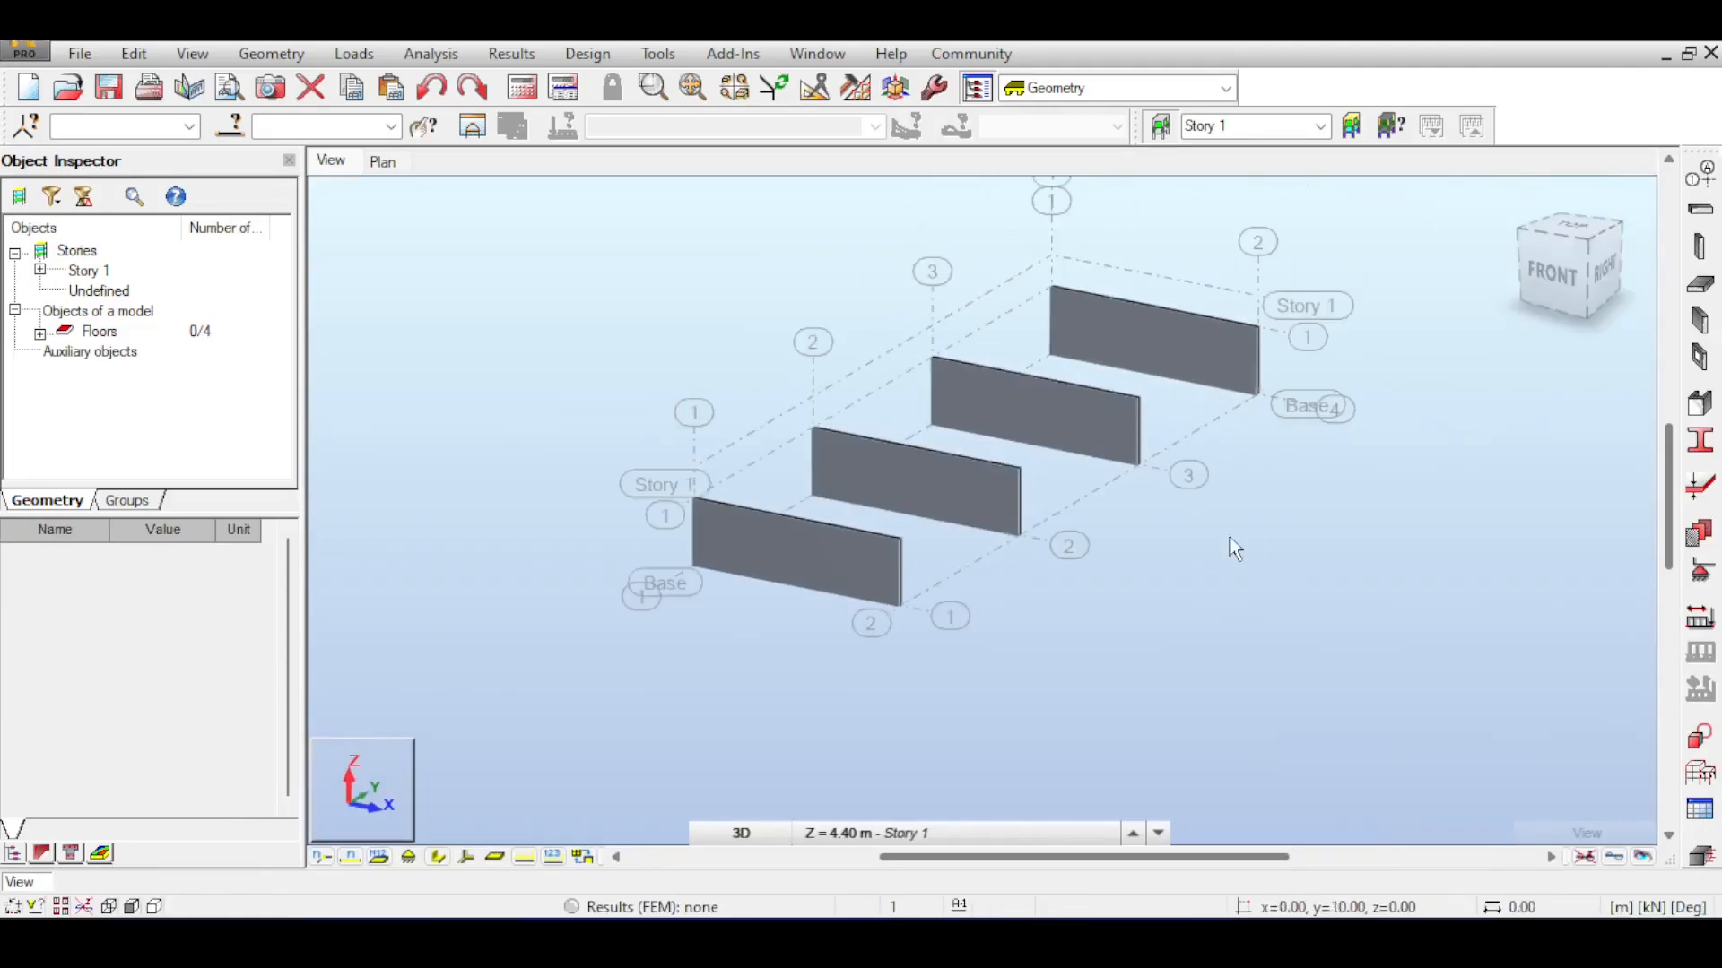
{"action": "scroll", "coordinate": [1236, 353], "scroll_direction": "up", "scroll_amount": 3}
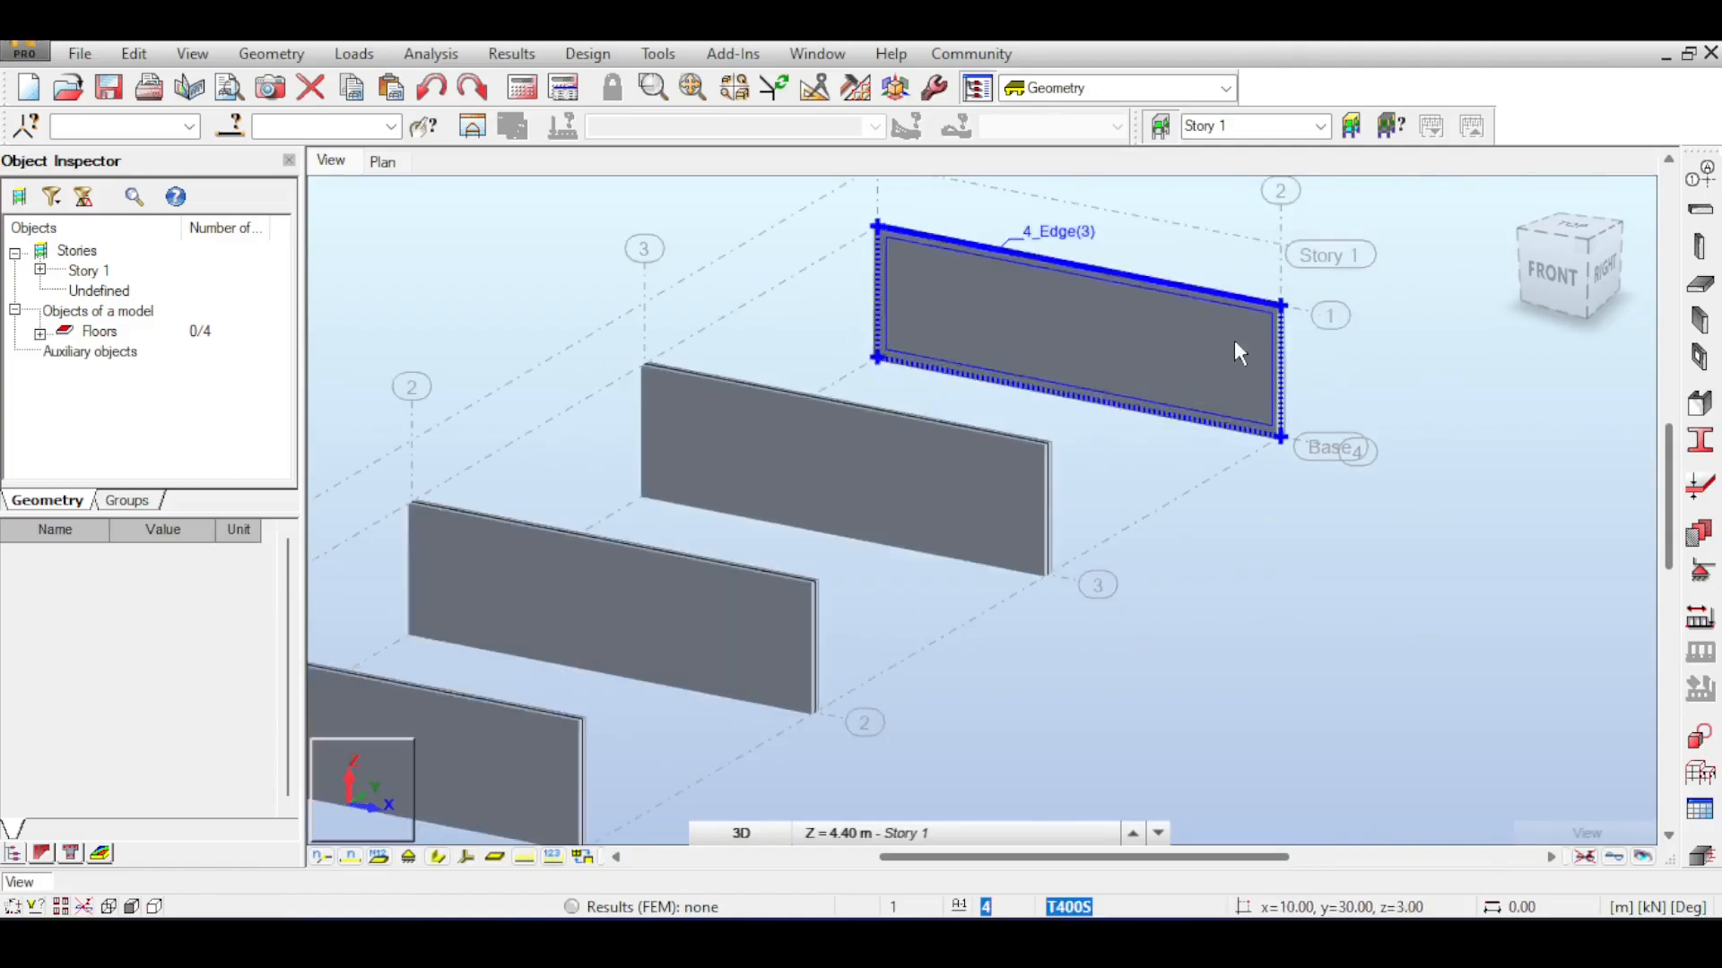
{"action": "left_click", "coordinate": [1172, 357]}
Assign fixed supports along the base edges of the four panels and close the Supports tool
{"action": "scroll", "coordinate": [1206, 350], "scroll_direction": "down", "scroll_amount": 1}
{"action": "middle_click_drag", "start_coordinate": [1456, 402], "coordinate": [1488, 306]}
{"action": "left_click", "coordinate": [1700, 571]}
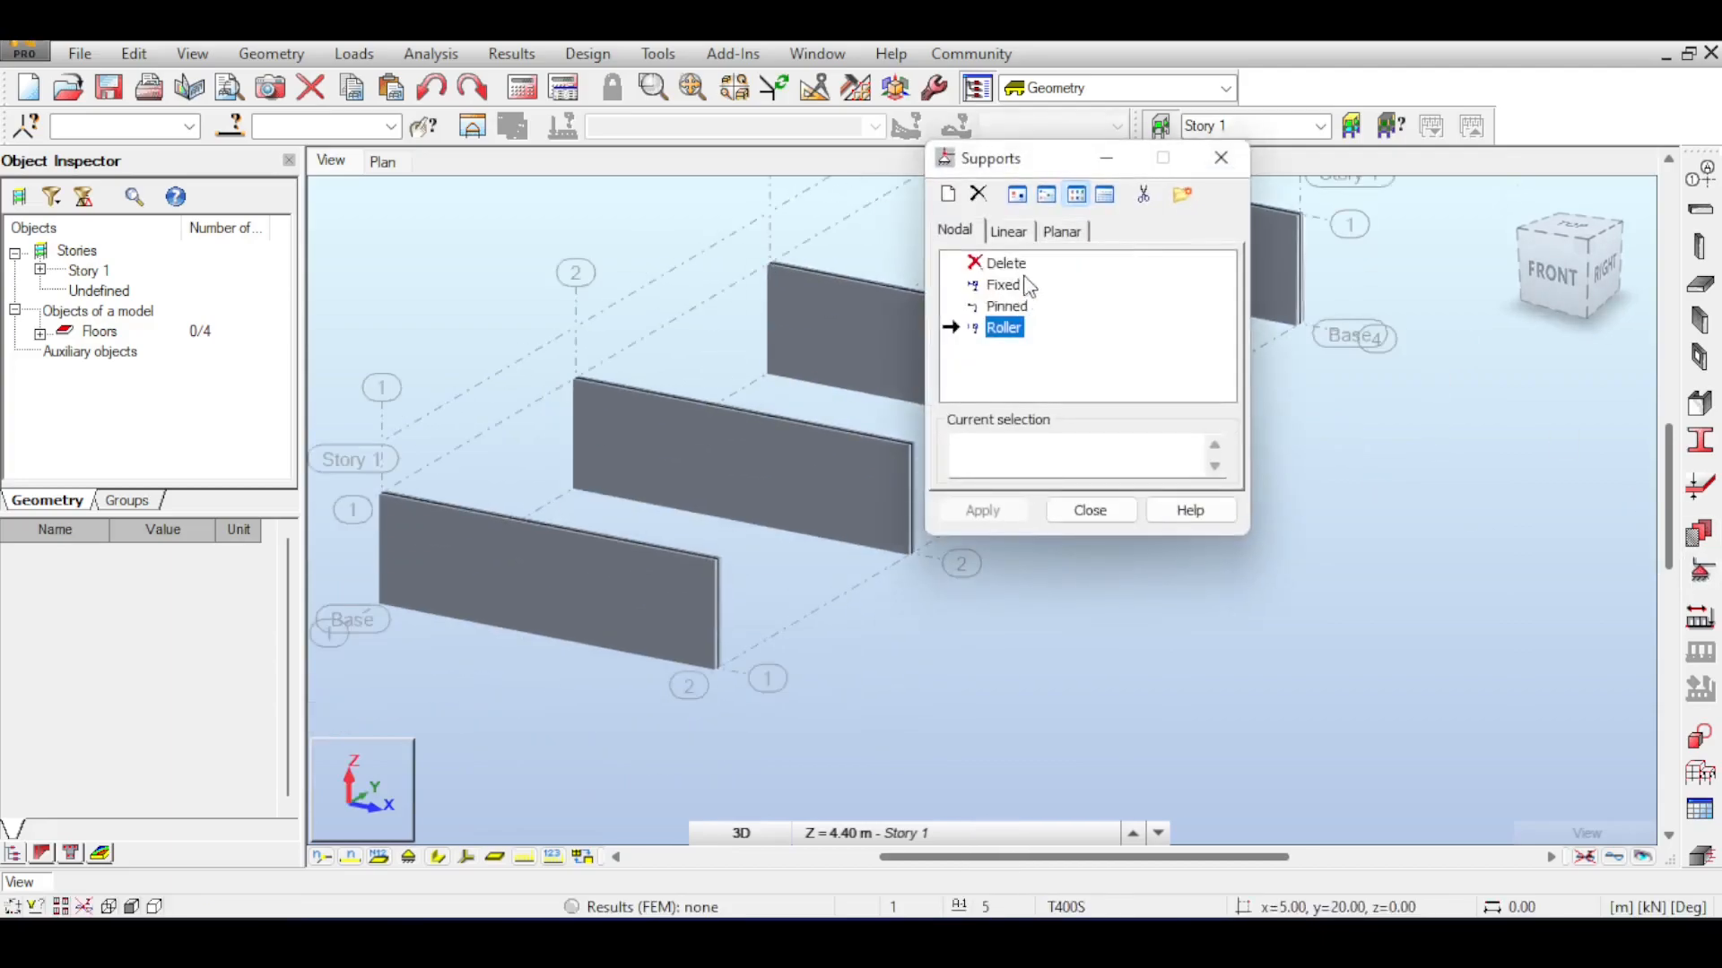
{"action": "left_click", "coordinate": [1022, 286]}
{"action": "left_click", "coordinate": [1090, 510]}
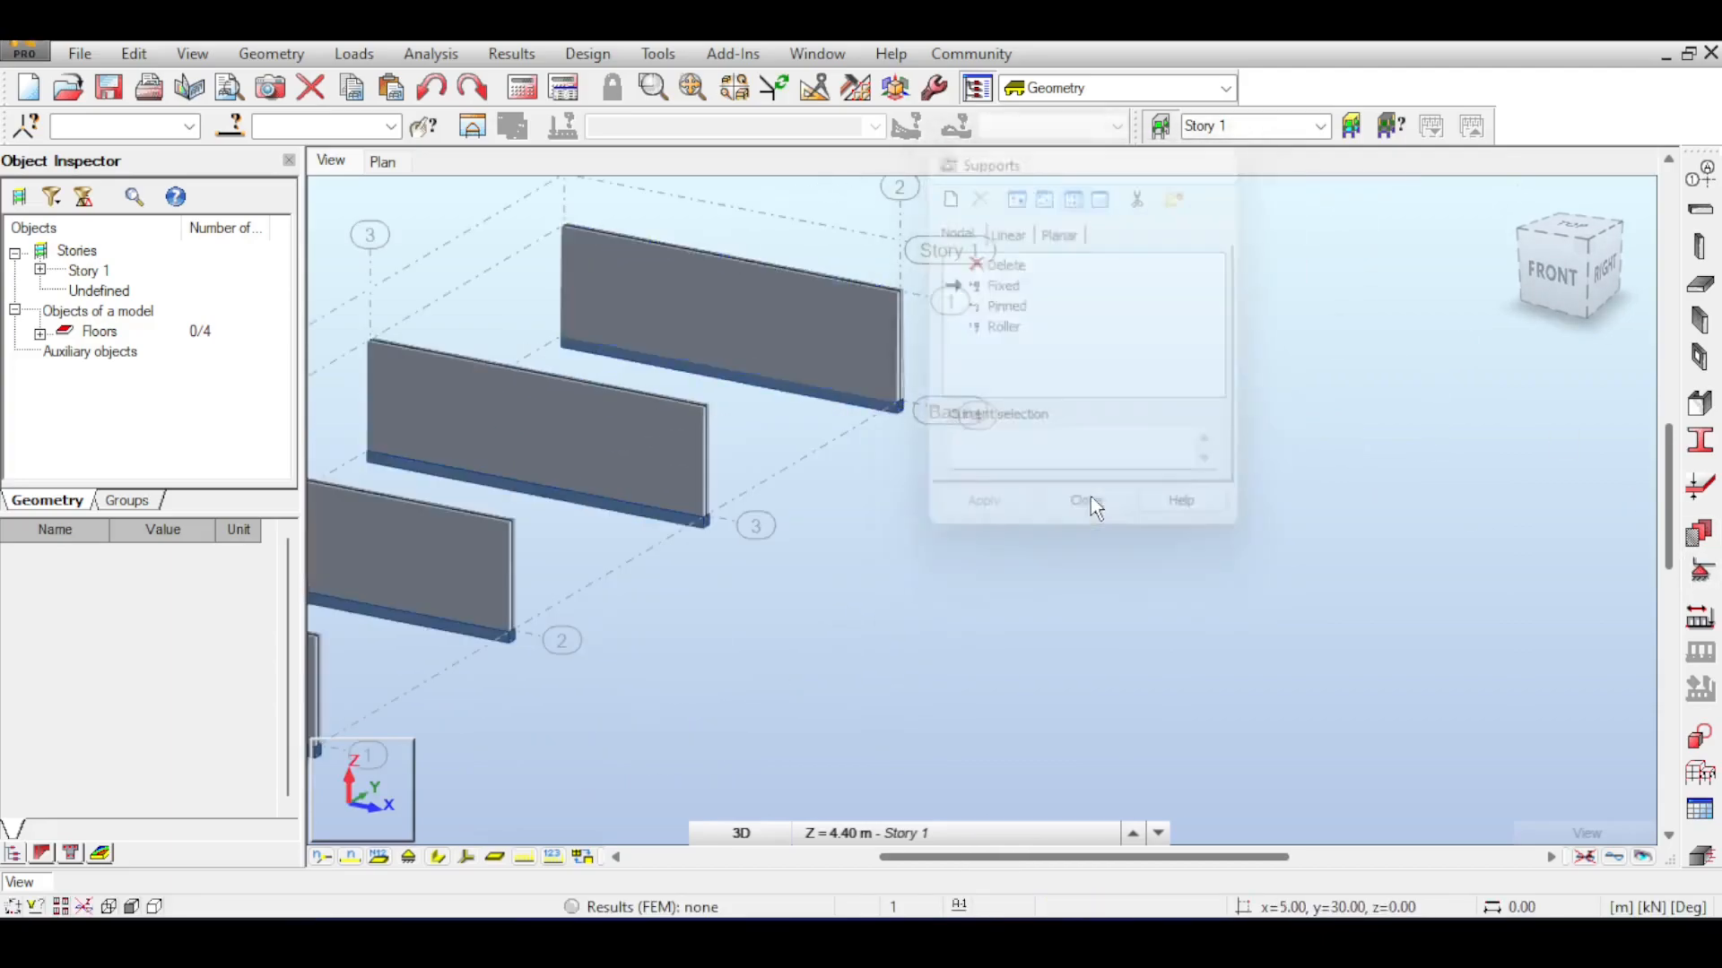
Add a dead load case labelled DL1 and close the load type definitions
{"action": "left_click", "coordinate": [1513, 200]}
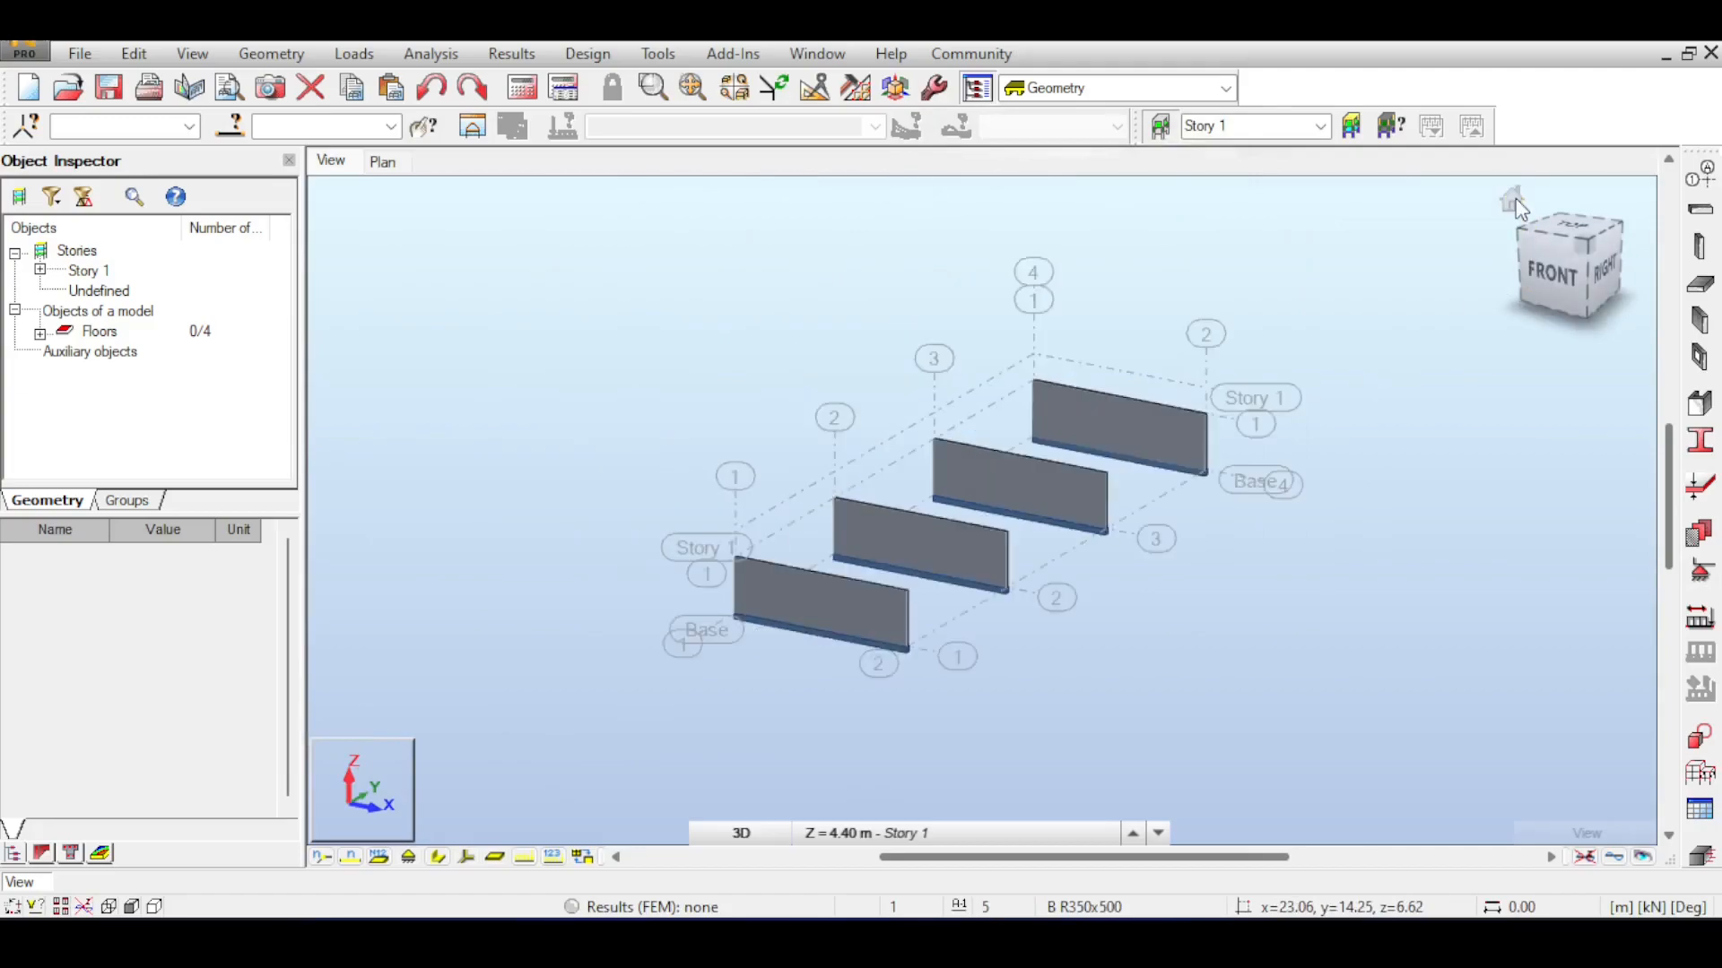
{"action": "left_click", "coordinate": [1581, 250]}
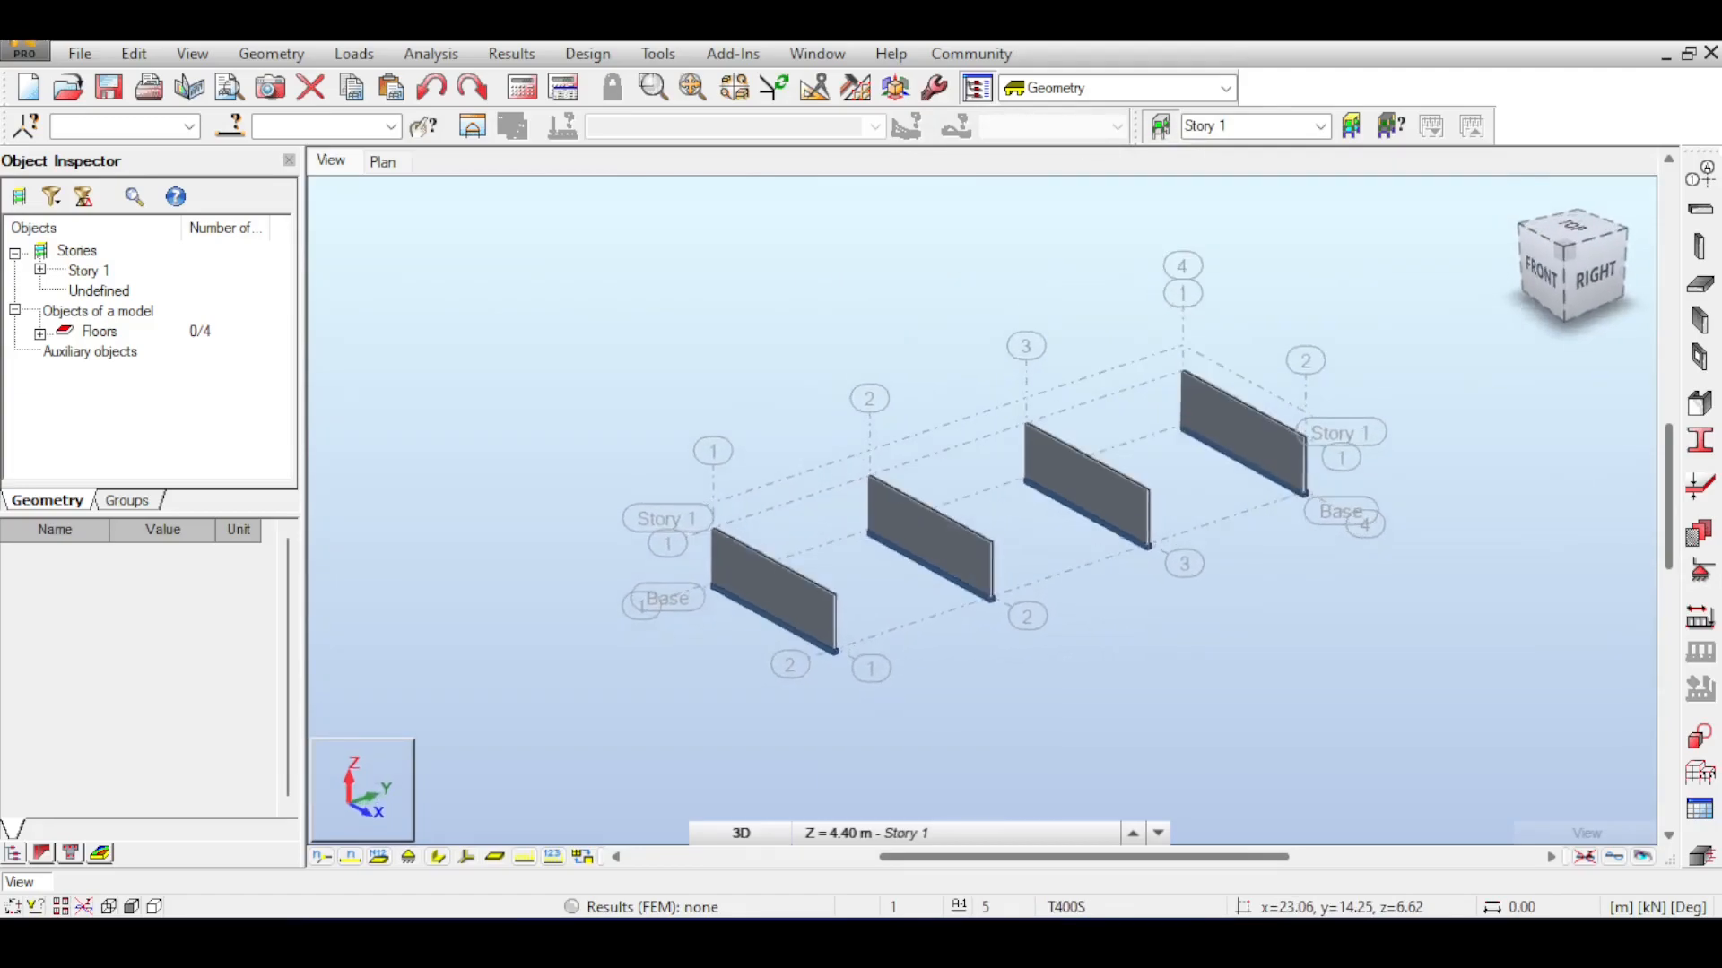
{"action": "left_click", "coordinate": [1700, 209]}
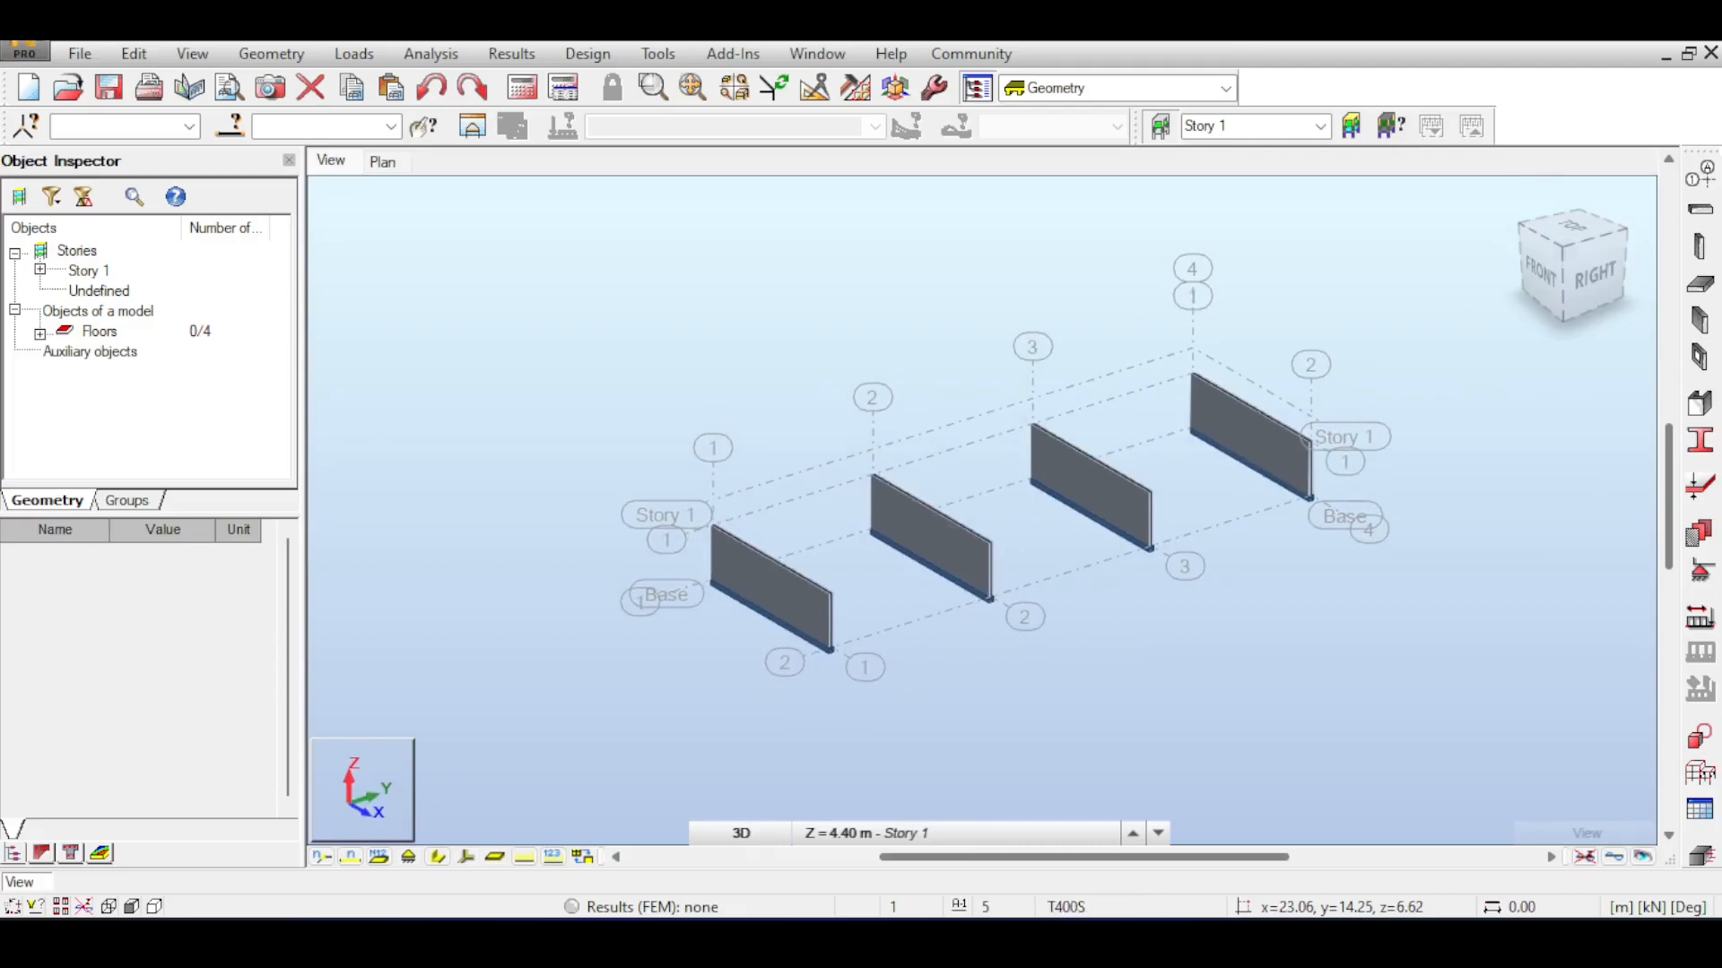
{"action": "left_click", "coordinate": [1697, 620]}
{"action": "key", "text": "Return"}
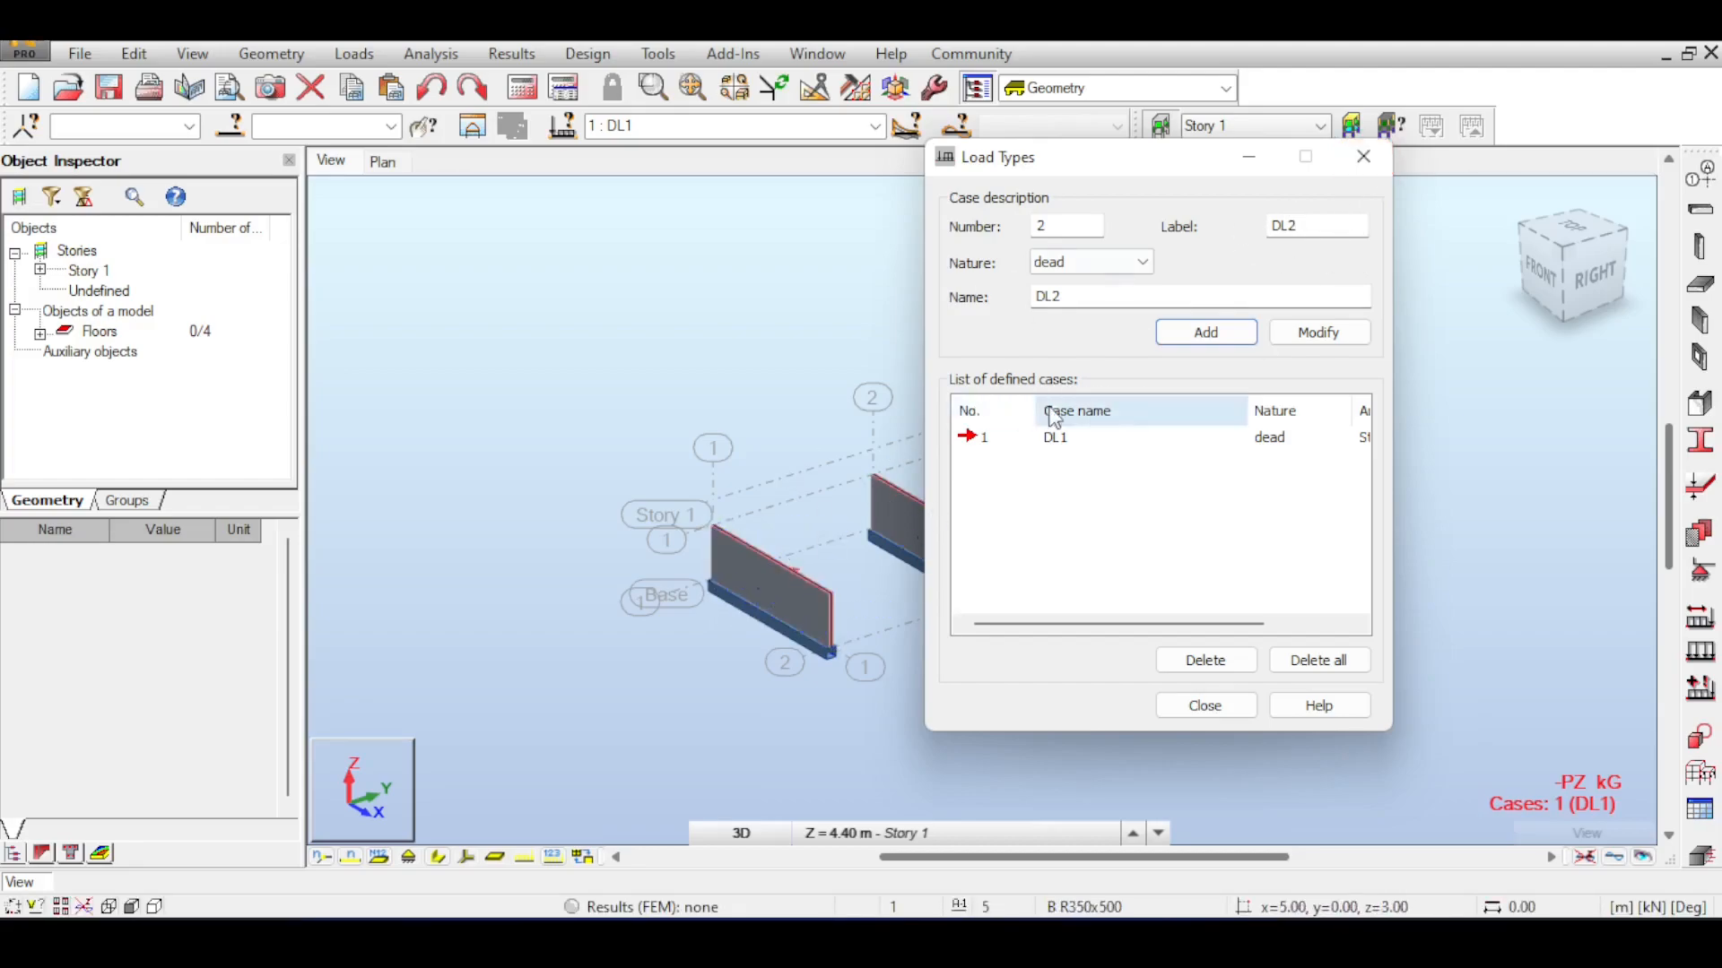
{"action": "left_click", "coordinate": [1381, 171]}
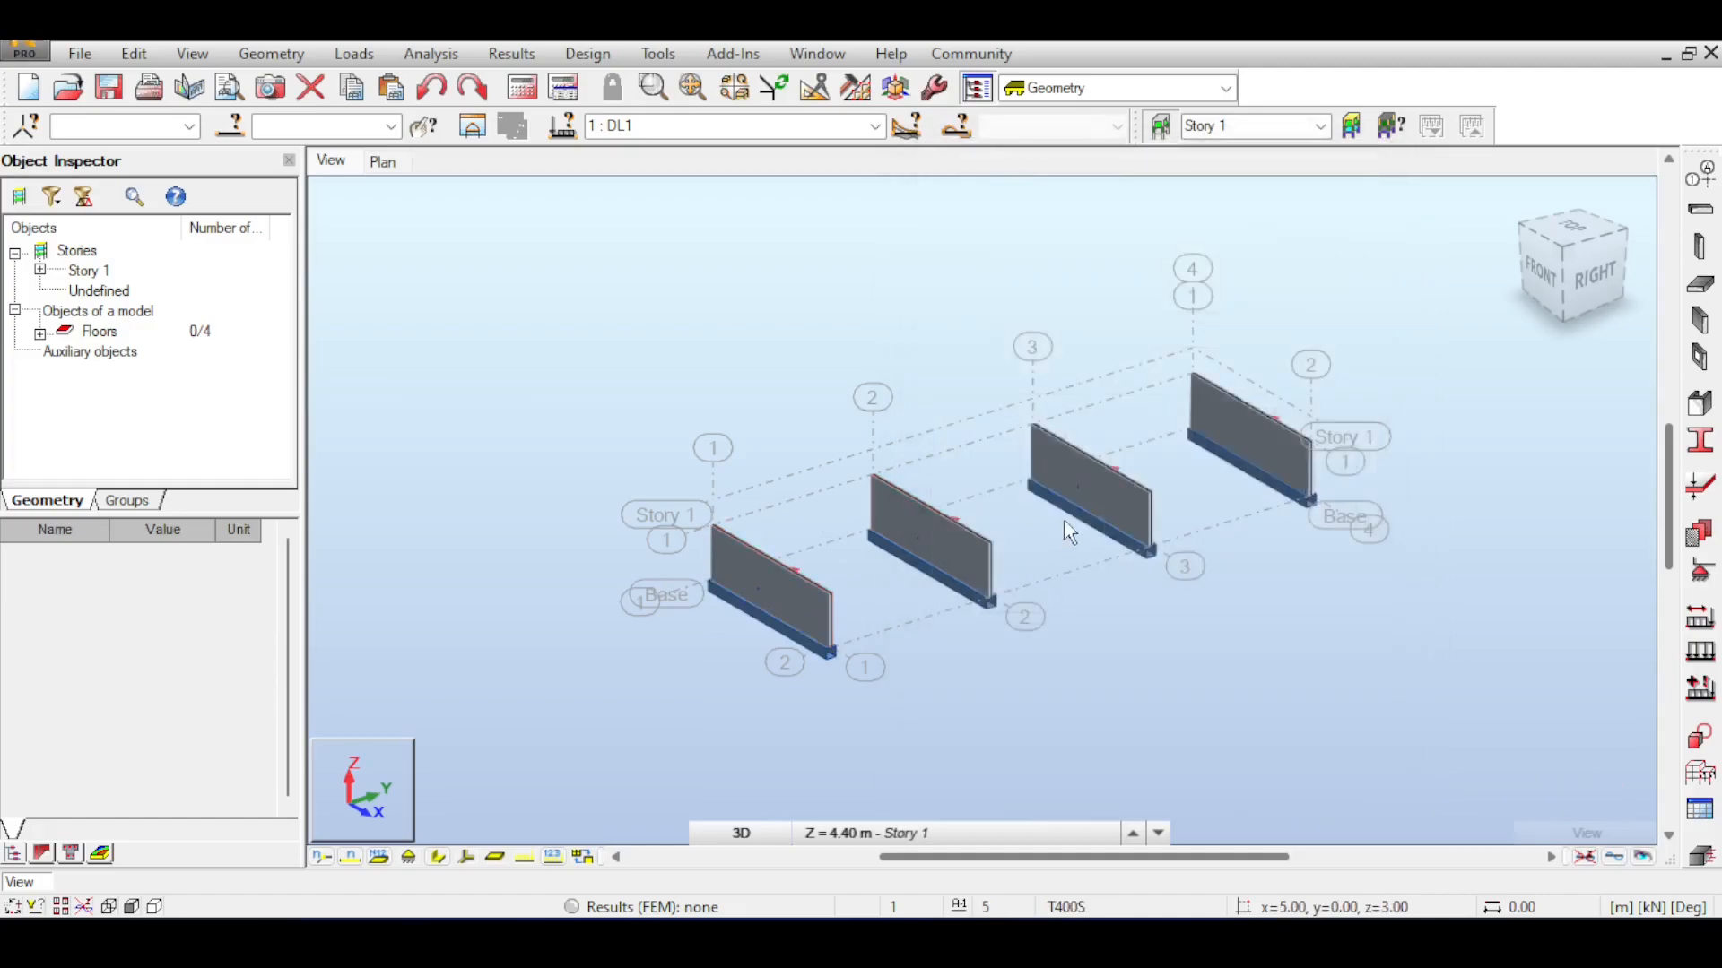
Run the structural calculations, continue past the separate structure warning, and close the calculation messages
{"action": "left_click", "coordinate": [524, 90]}
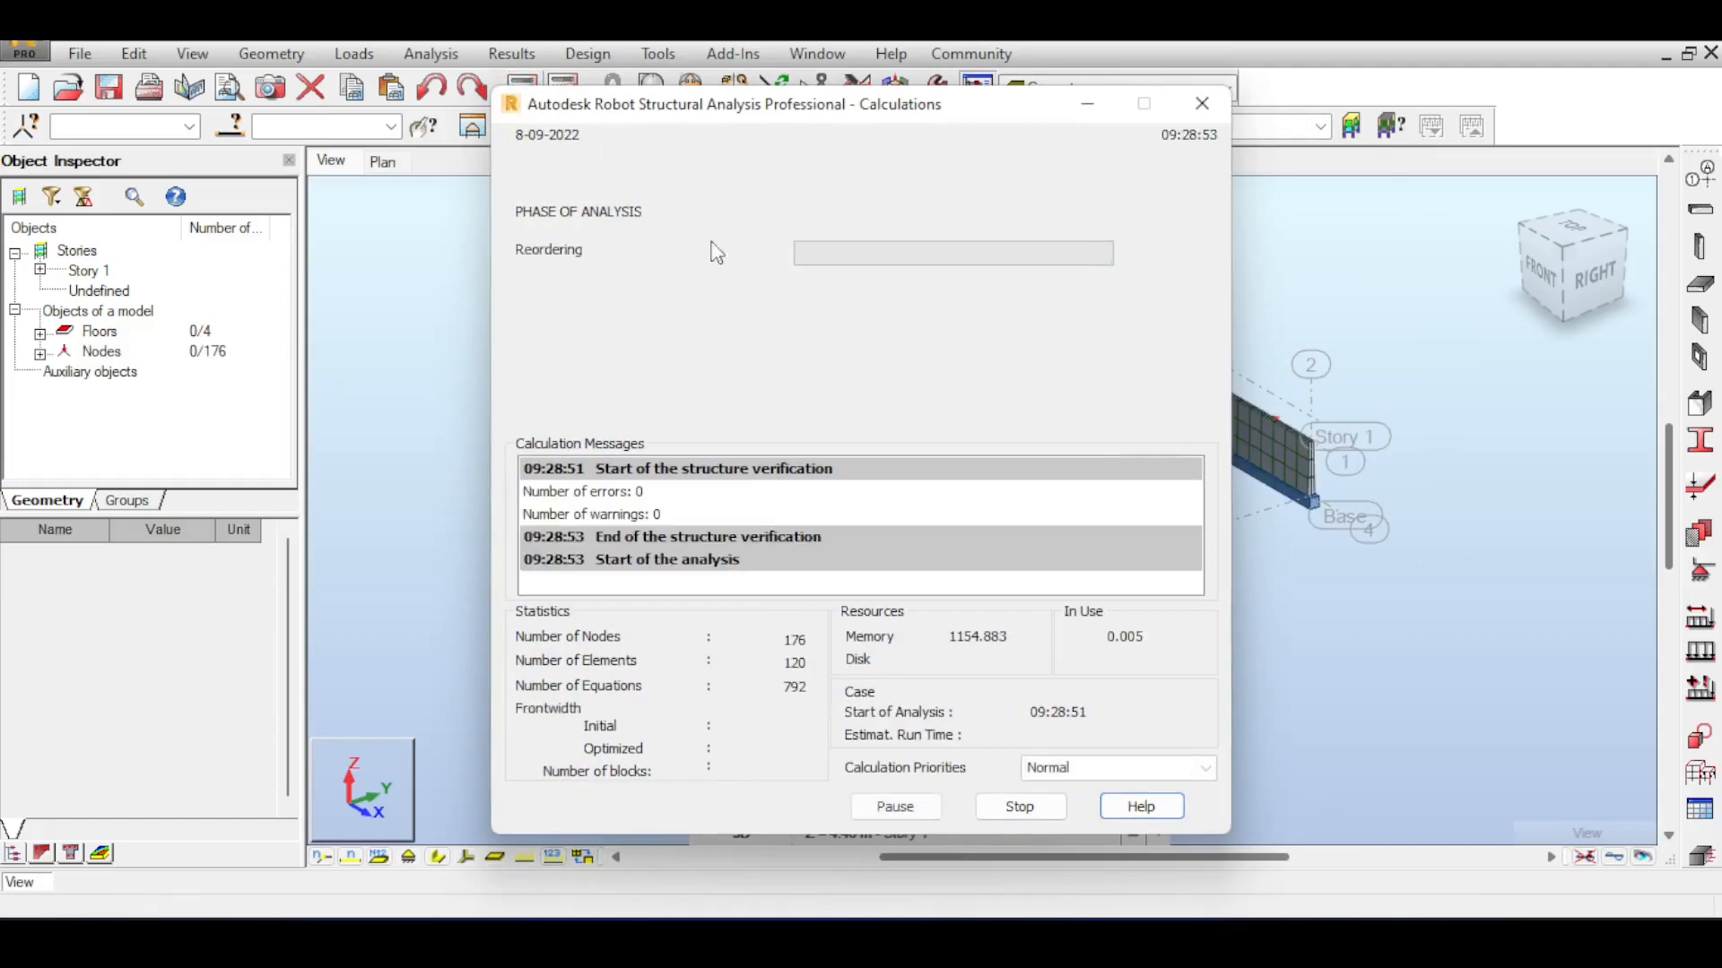
{"action": "left_click", "coordinate": [887, 565]}
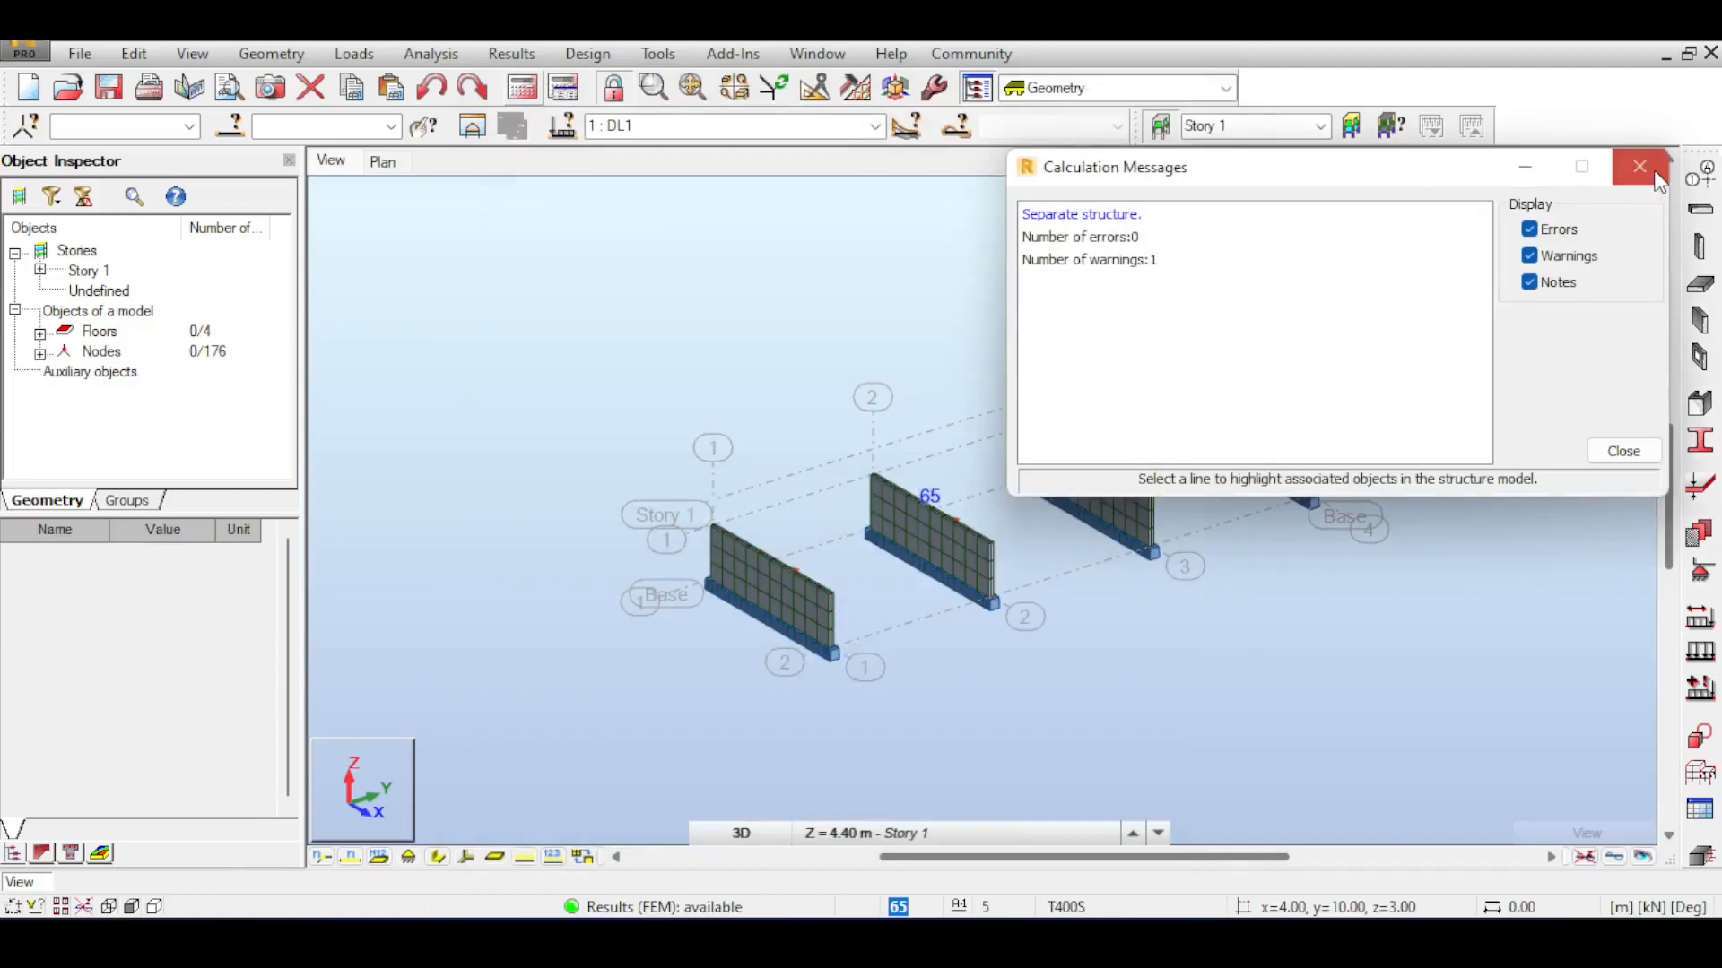
{"action": "left_click", "coordinate": [1654, 180]}
{"action": "scroll", "coordinate": [1019, 549], "scroll_direction": "up", "scroll_amount": 3}
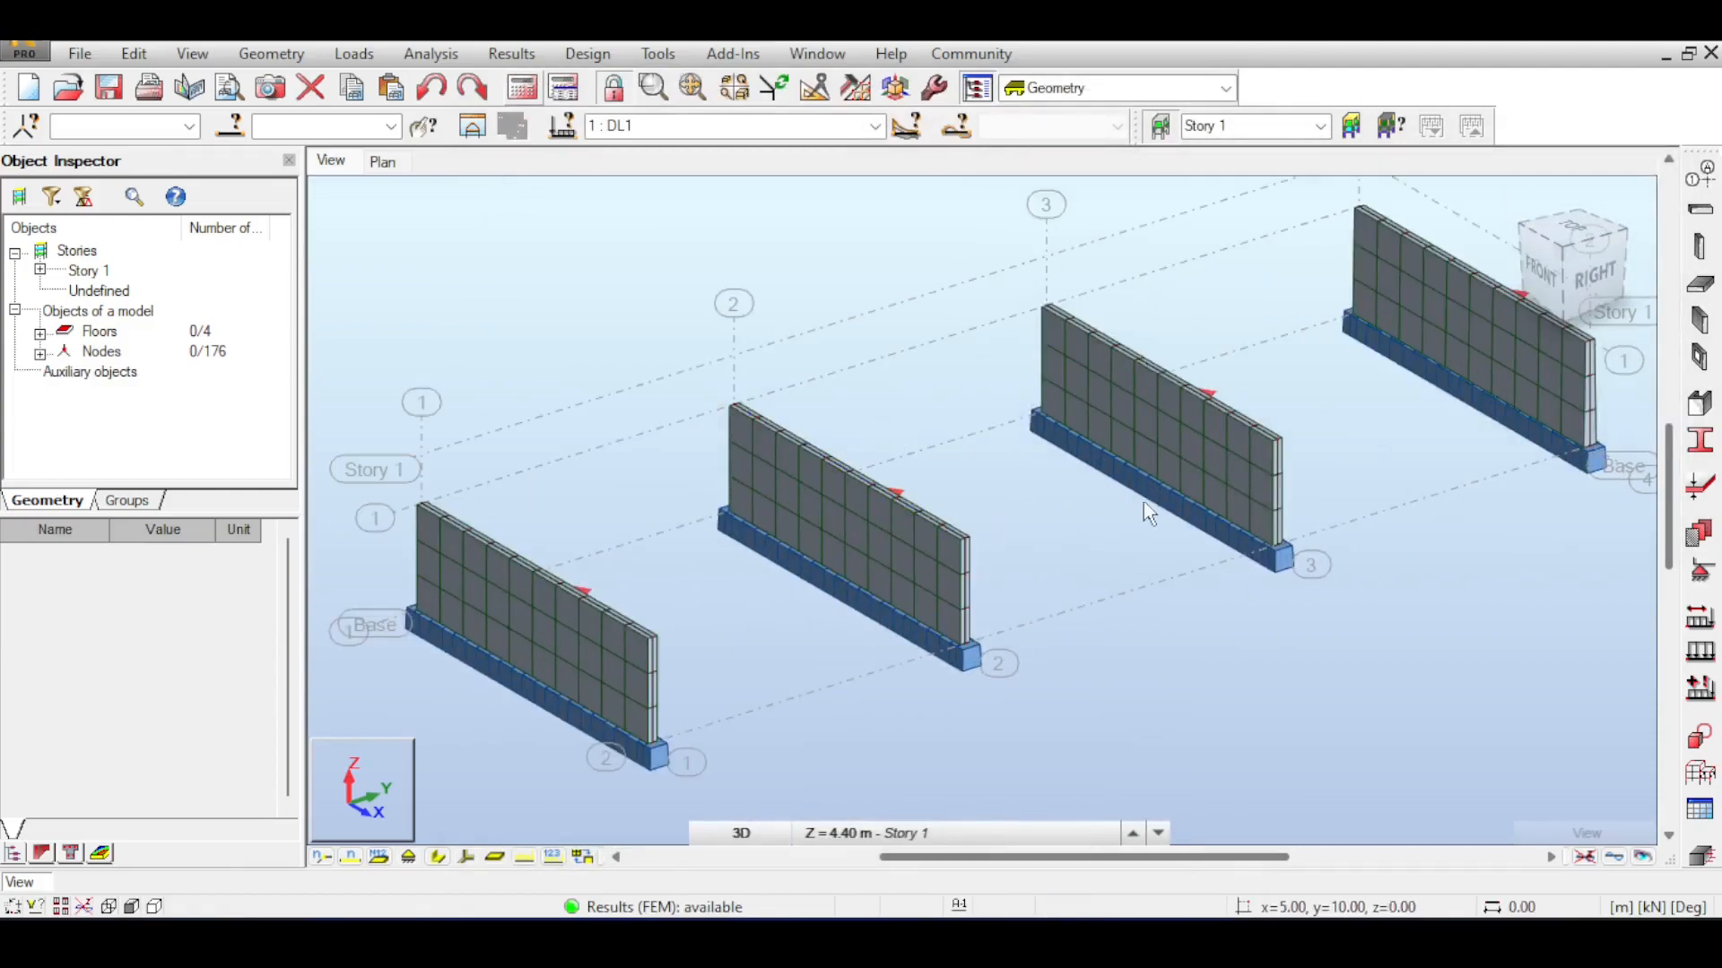
{"action": "scroll", "coordinate": [1143, 502], "scroll_direction": "down", "scroll_amount": 2}
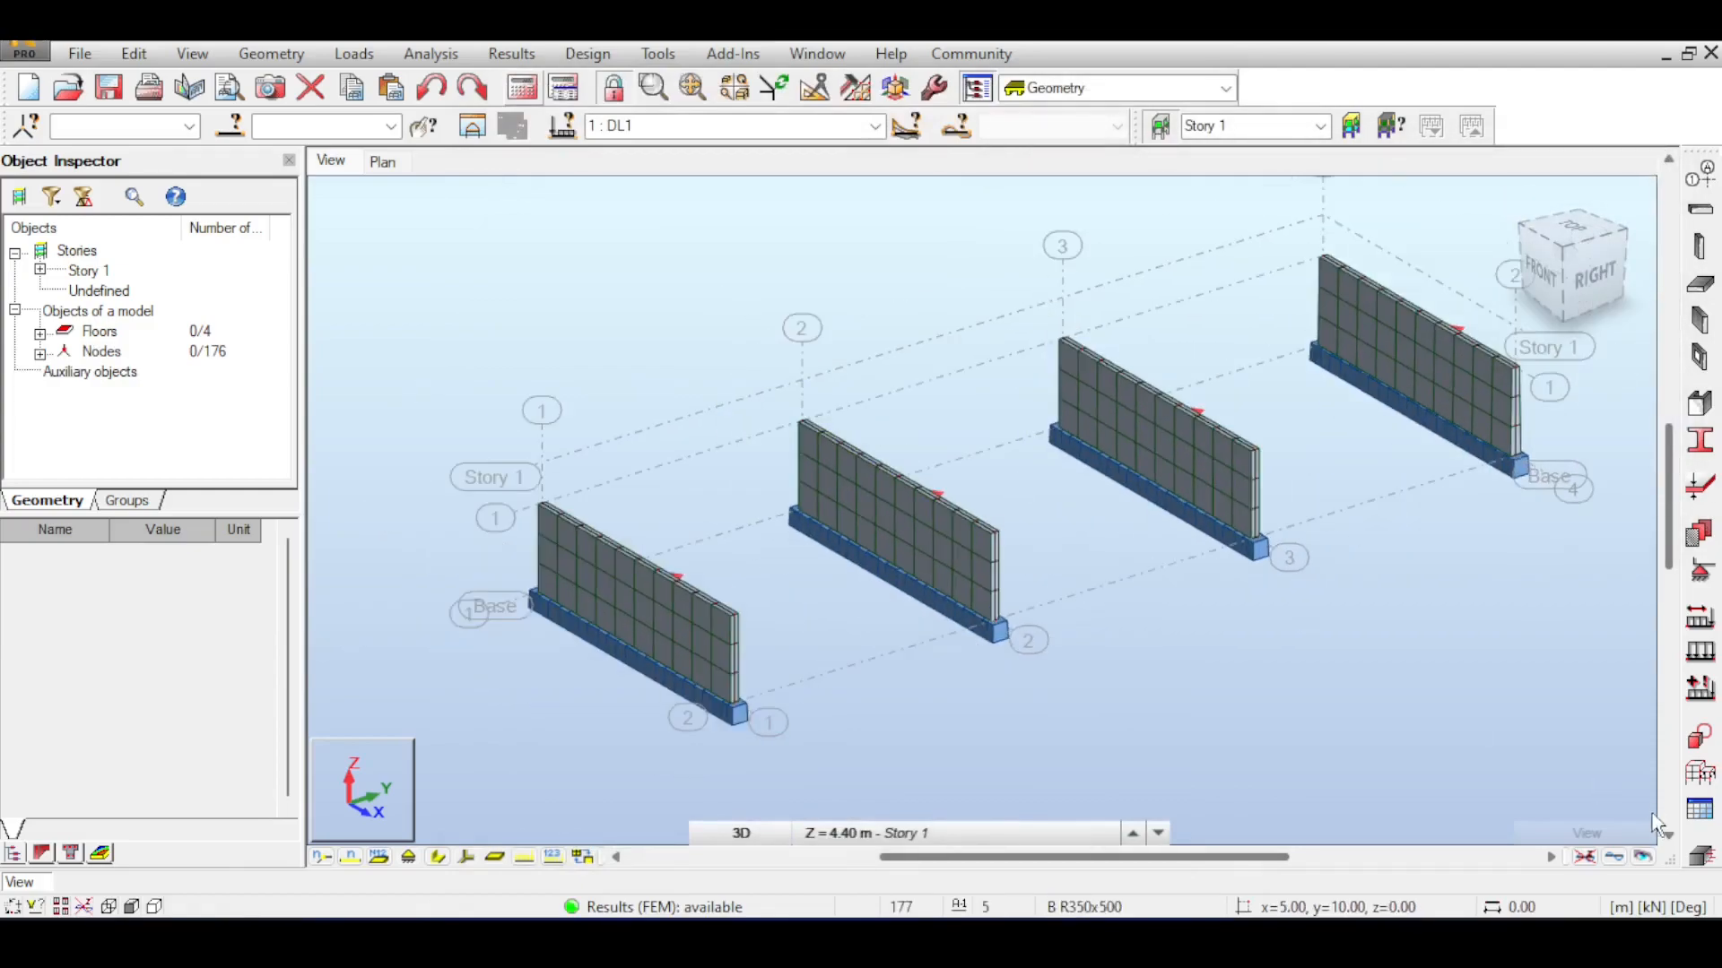
Display the diagrams of all reaction components (FX, FY, FZ, MX, MY, MZ) for the four panels under DL1
{"action": "left_click", "coordinate": [513, 54]}
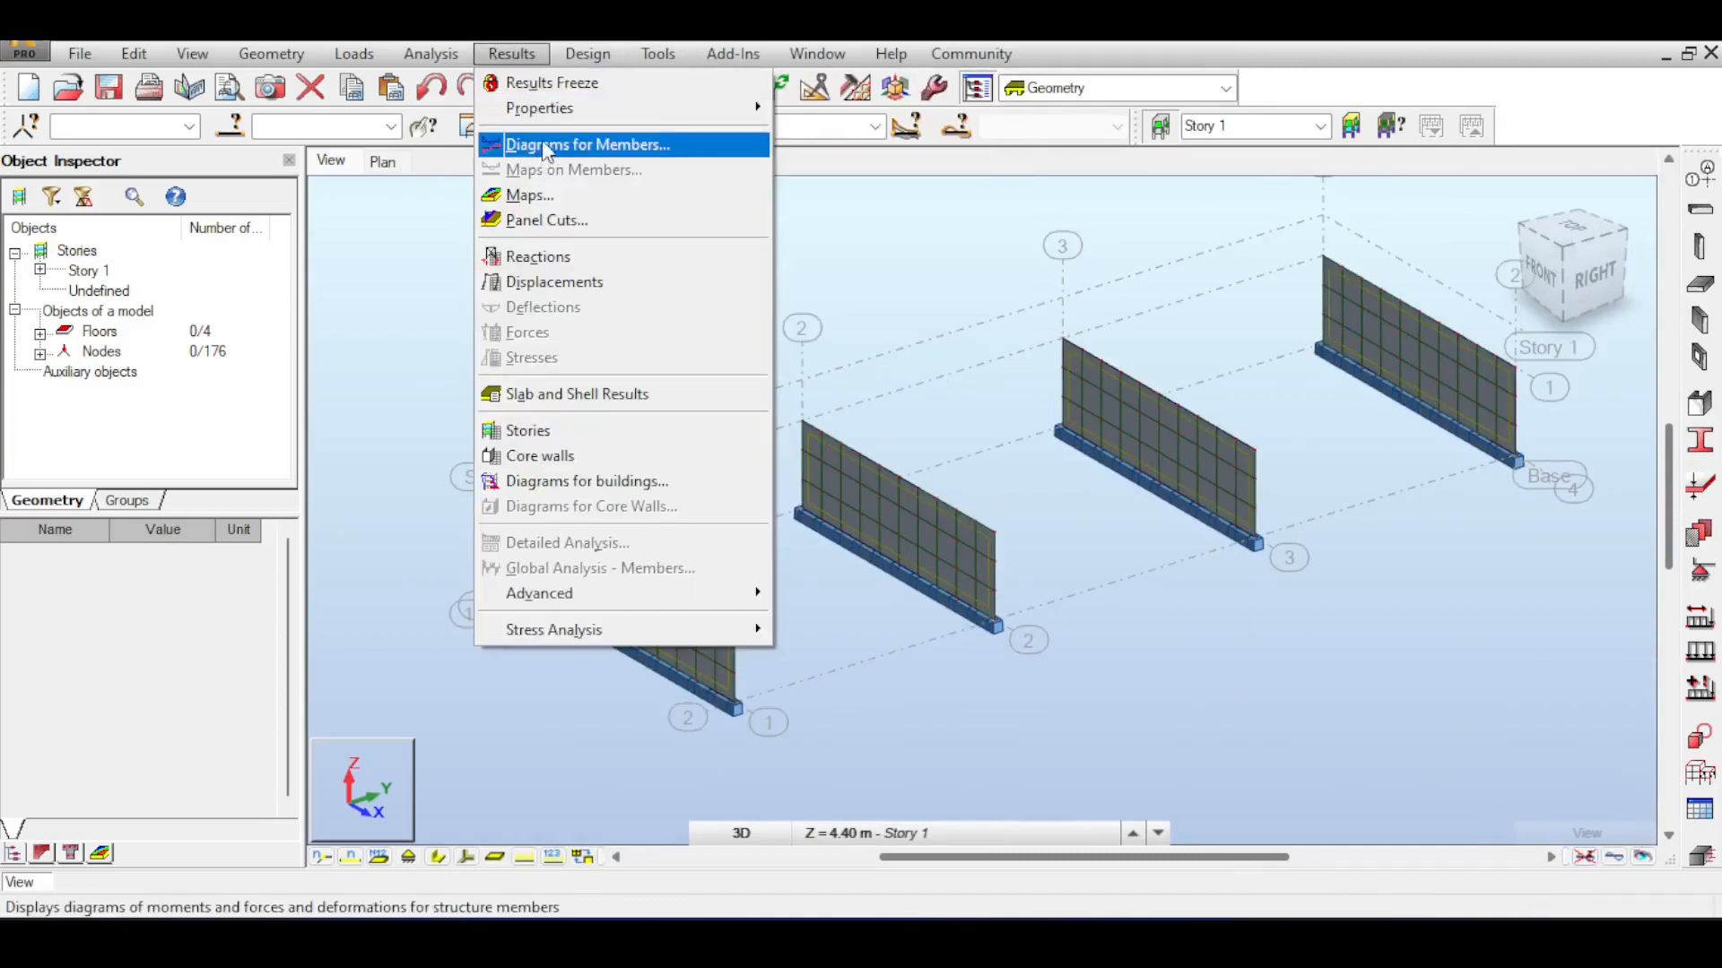
{"action": "left_click", "coordinate": [545, 145]}
{"action": "left_click", "coordinate": [1291, 310]}
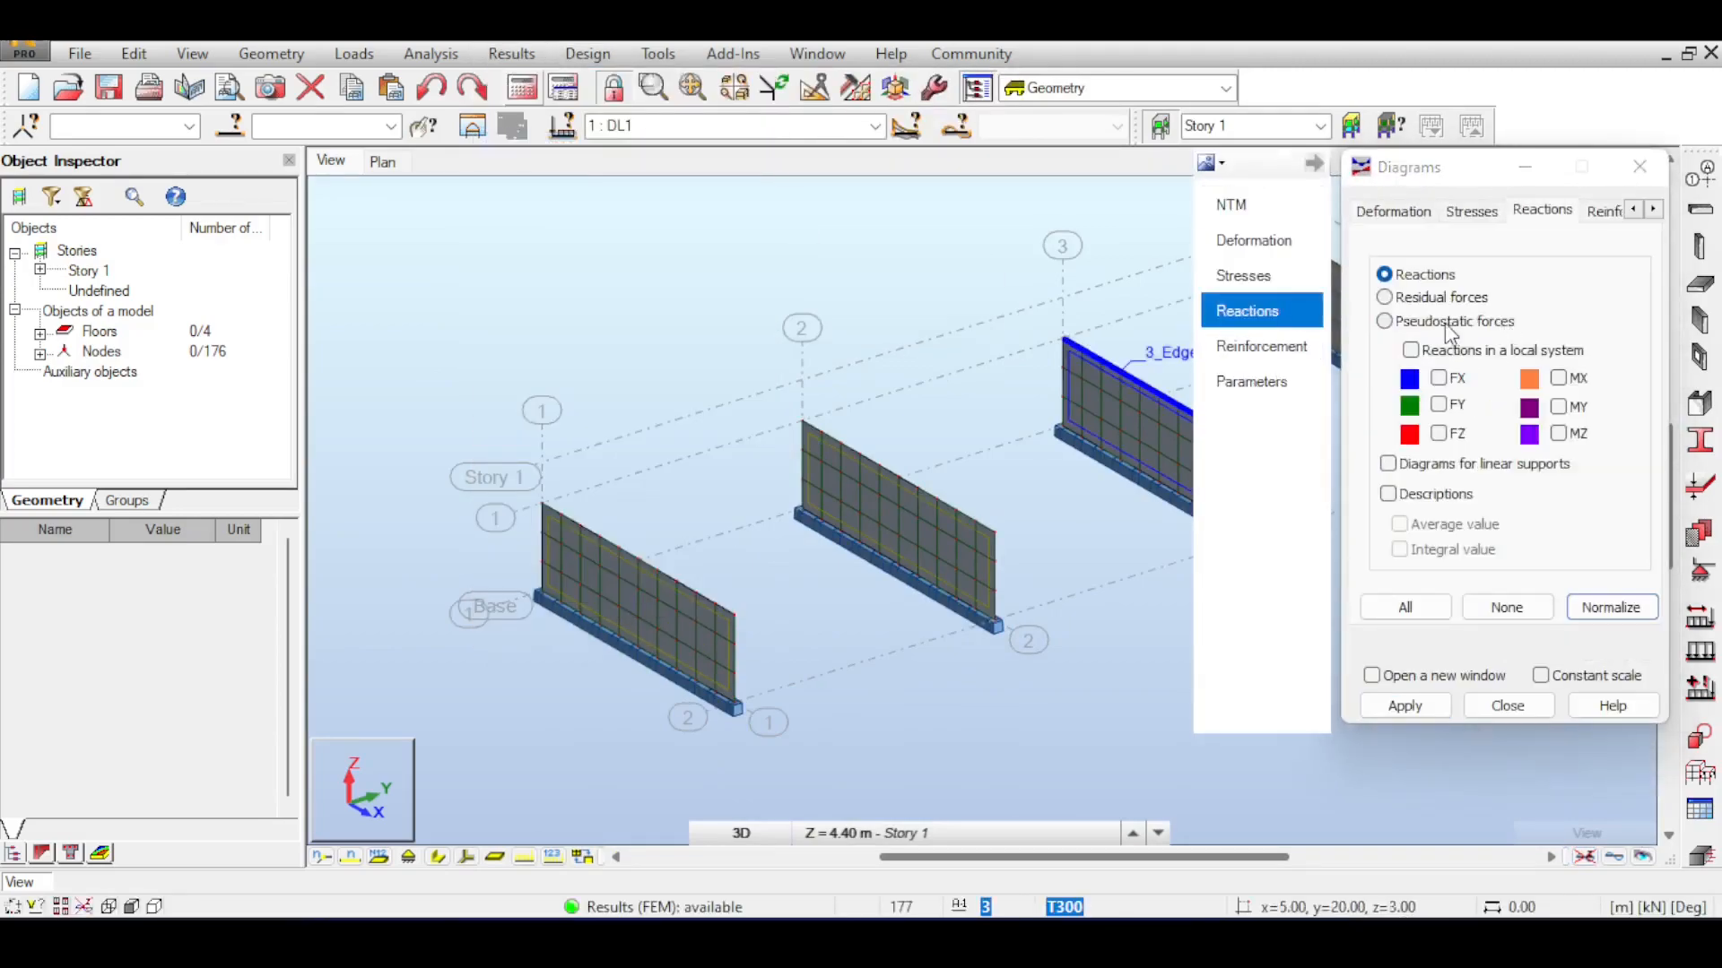
{"action": "left_click", "coordinate": [1405, 607]}
{"action": "left_click", "coordinate": [1417, 706]}
{"action": "scroll", "coordinate": [843, 604], "scroll_direction": "up", "scroll_amount": 1}
{"action": "middle_click_drag", "start_coordinate": [843, 605], "coordinate": [1138, 415]}
{"action": "left_click_drag", "start_coordinate": [1485, 169], "coordinate": [1656, 467]}
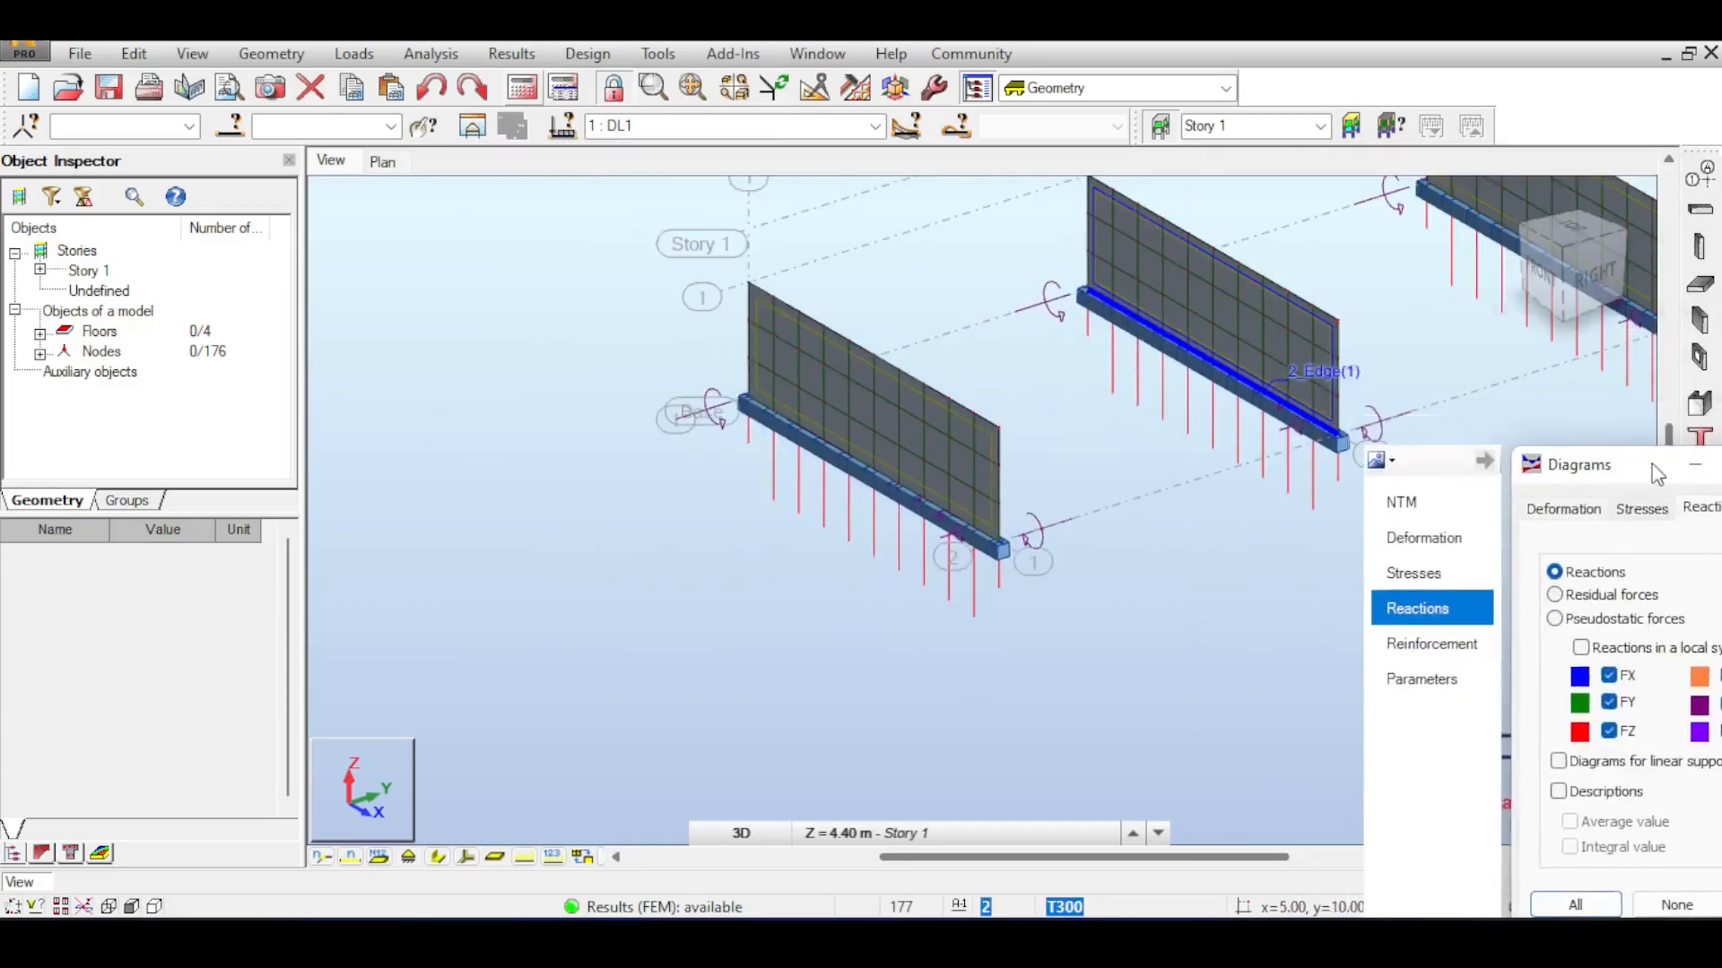
{"action": "left_click", "coordinate": [1563, 287]}
{"action": "left_click_drag", "start_coordinate": [1587, 243], "coordinate": [1535, 292]}
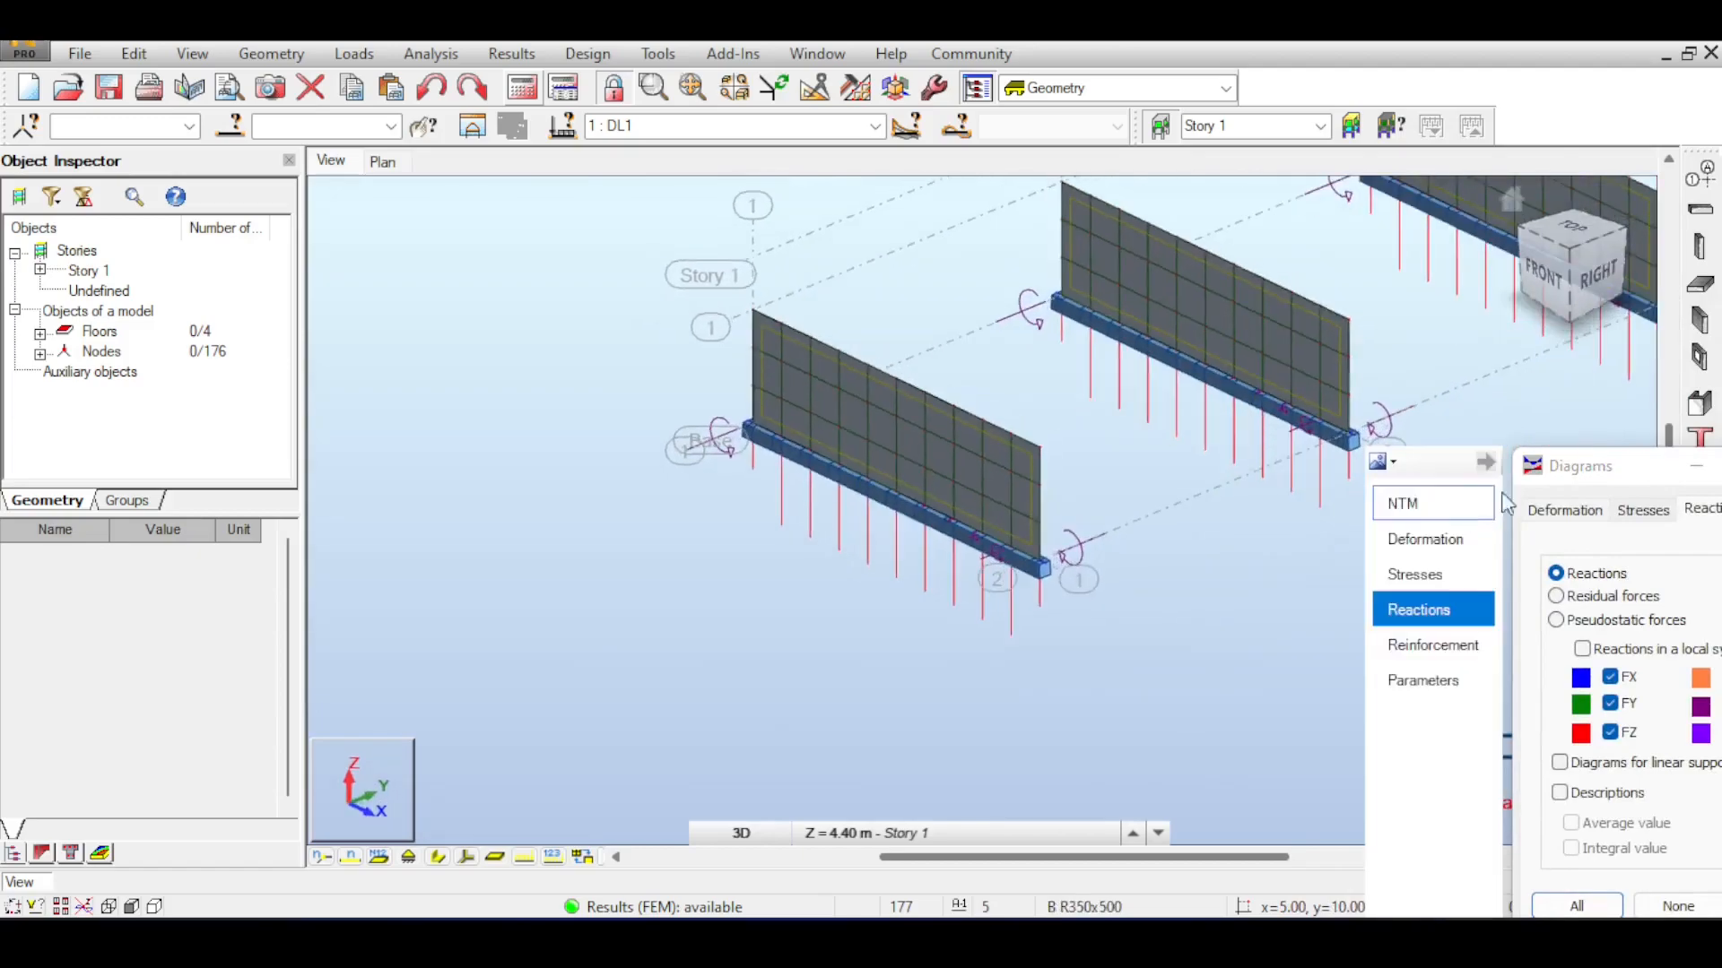
Enable reaction diagrams for linear supports and hide the support symbols, with the panel on Y axis 1 in closer view
{"action": "left_click", "coordinate": [1343, 530]}
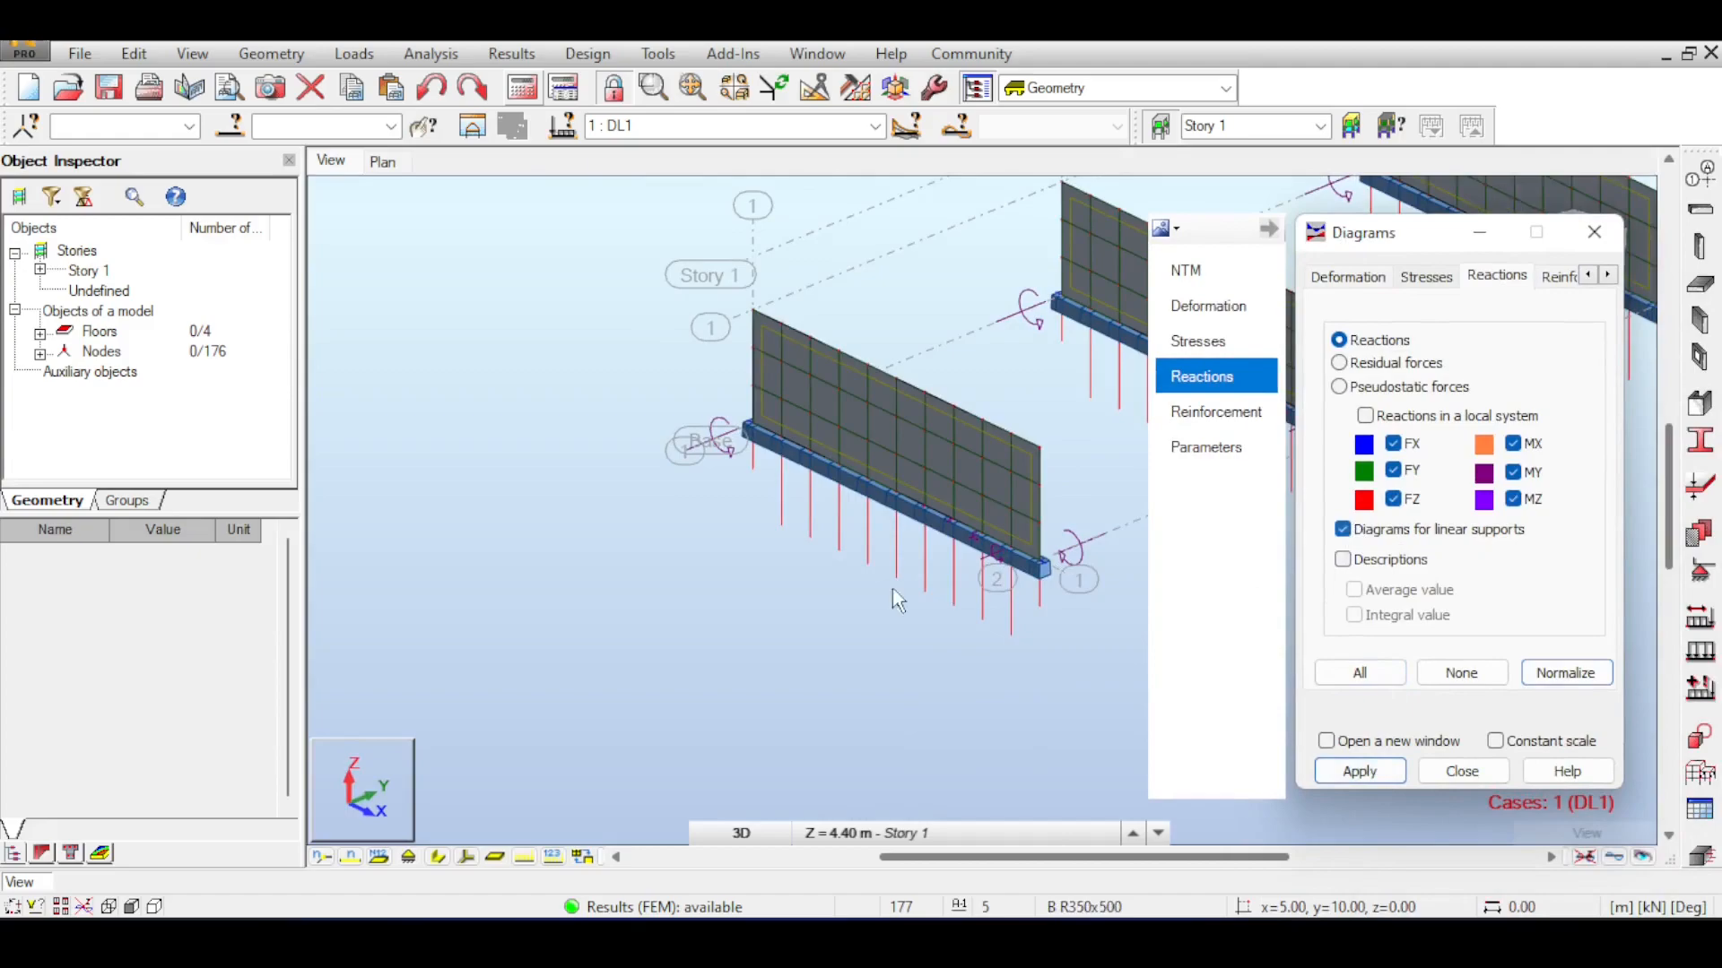
{"action": "scroll", "coordinate": [986, 556], "scroll_direction": "up", "scroll_amount": 2}
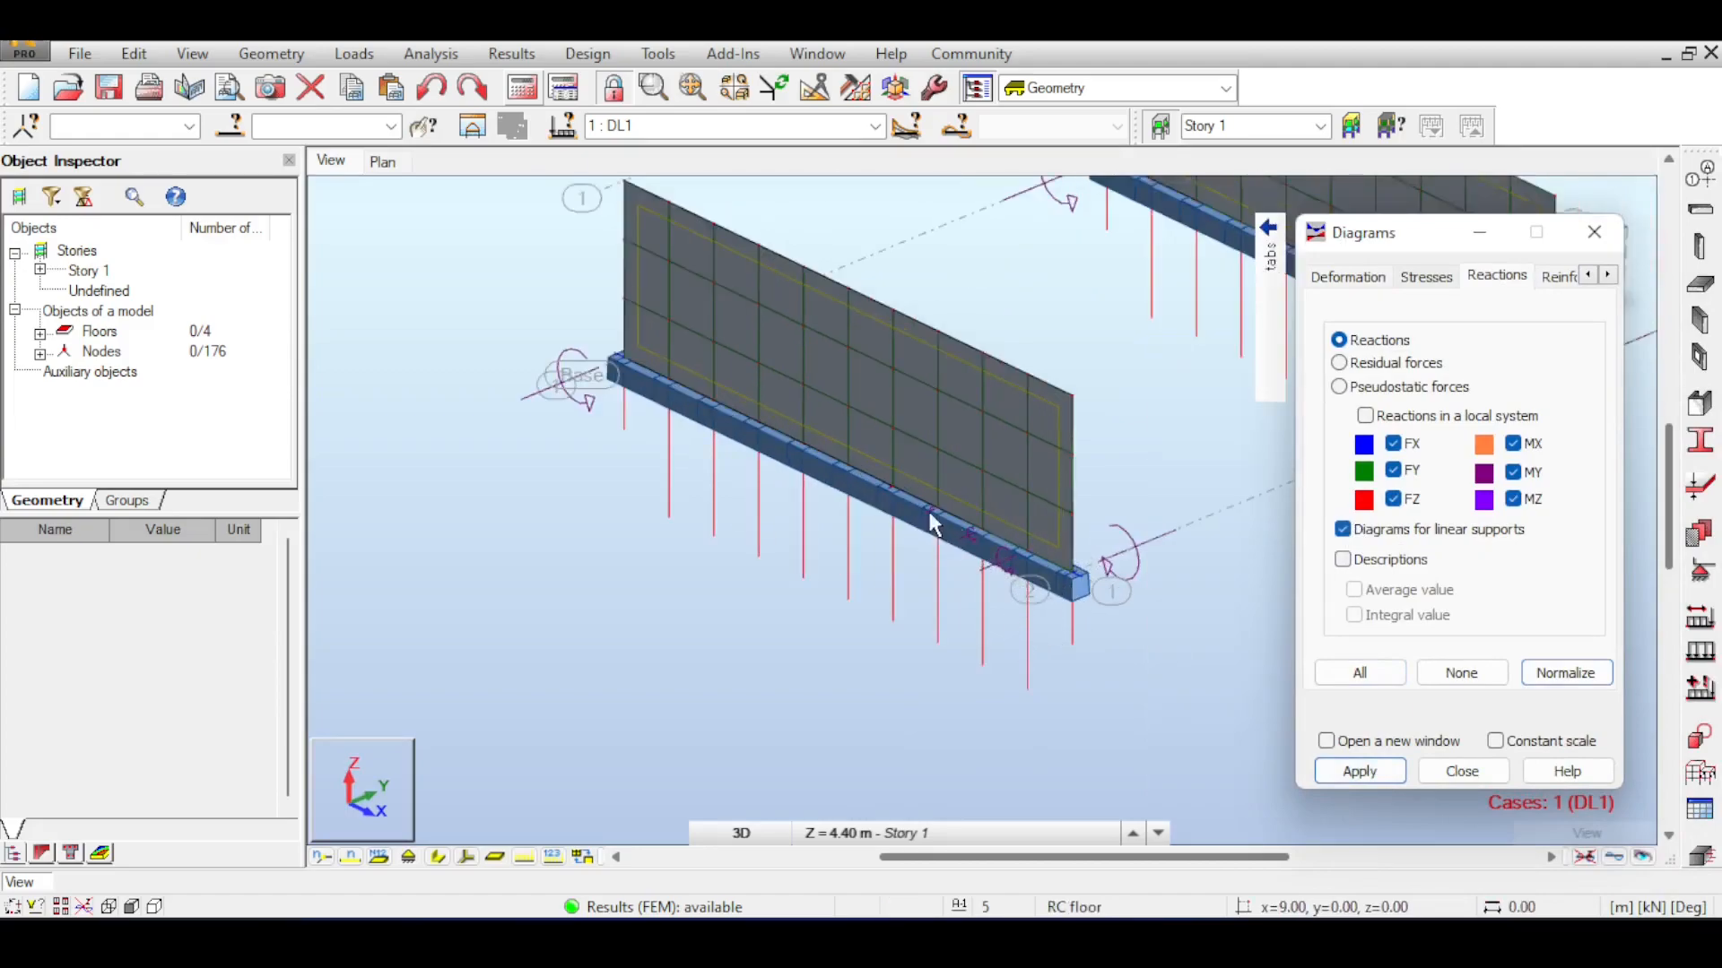
{"action": "left_click", "coordinate": [415, 851]}
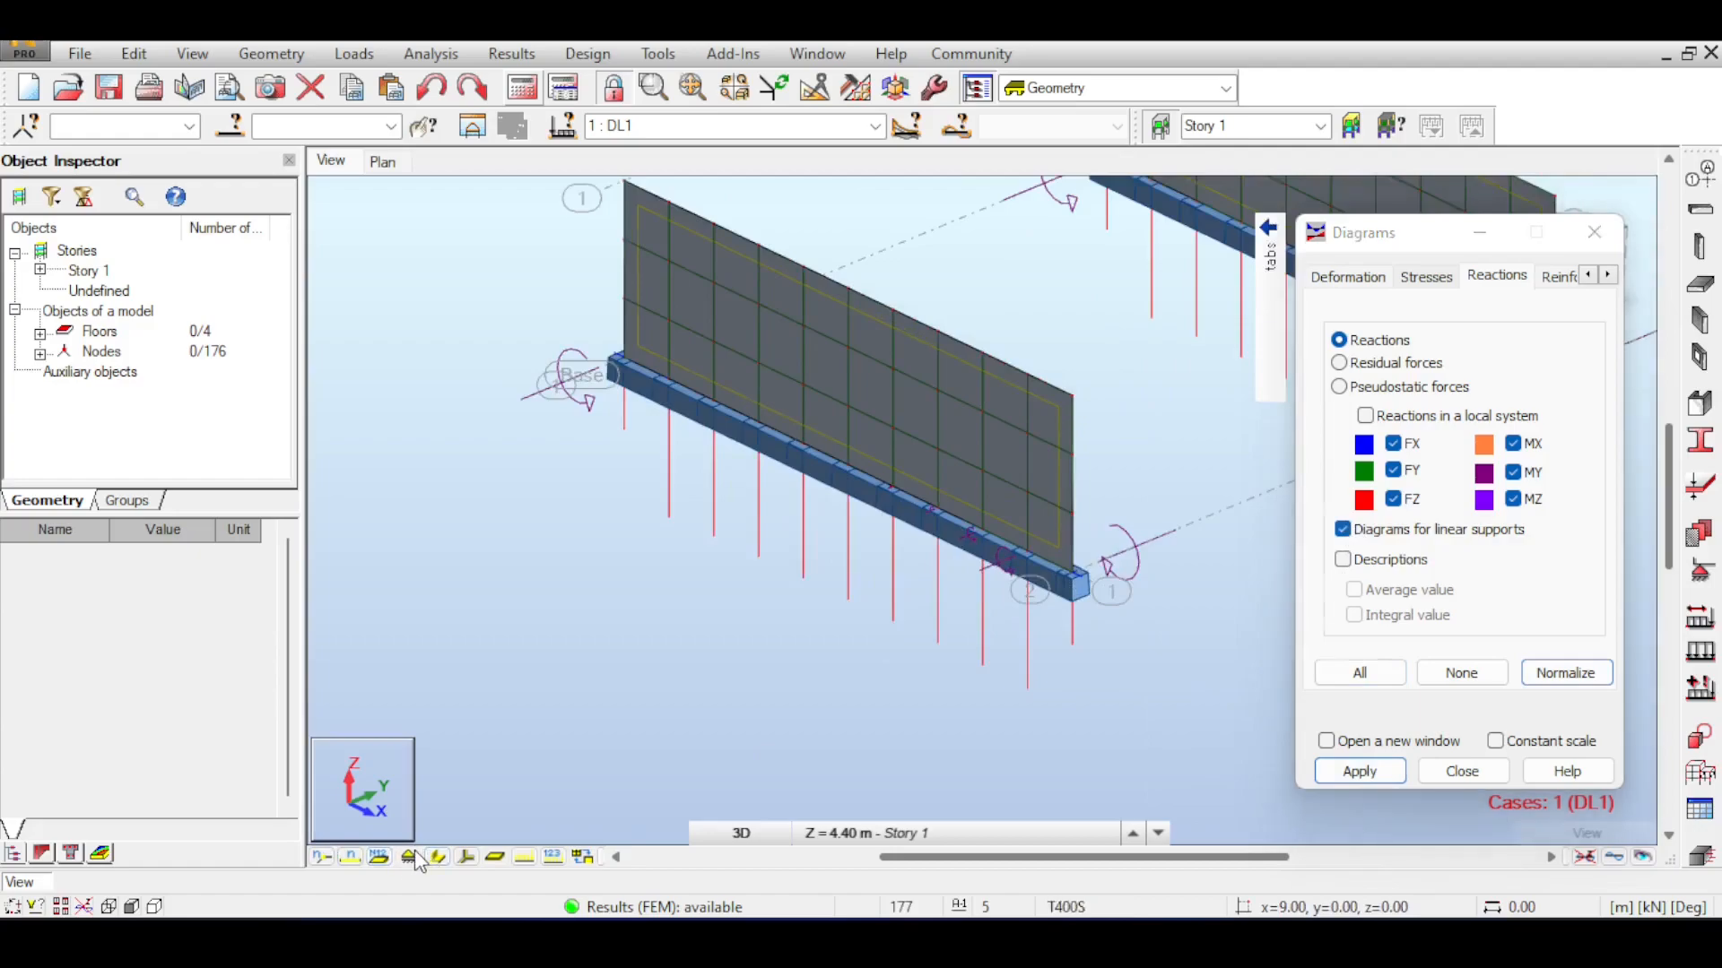
Redisplay the support symbols along the panel base, keeping the nodal reaction diagrams shown
{"action": "scroll", "coordinate": [1052, 595], "scroll_direction": "up", "scroll_amount": 3}
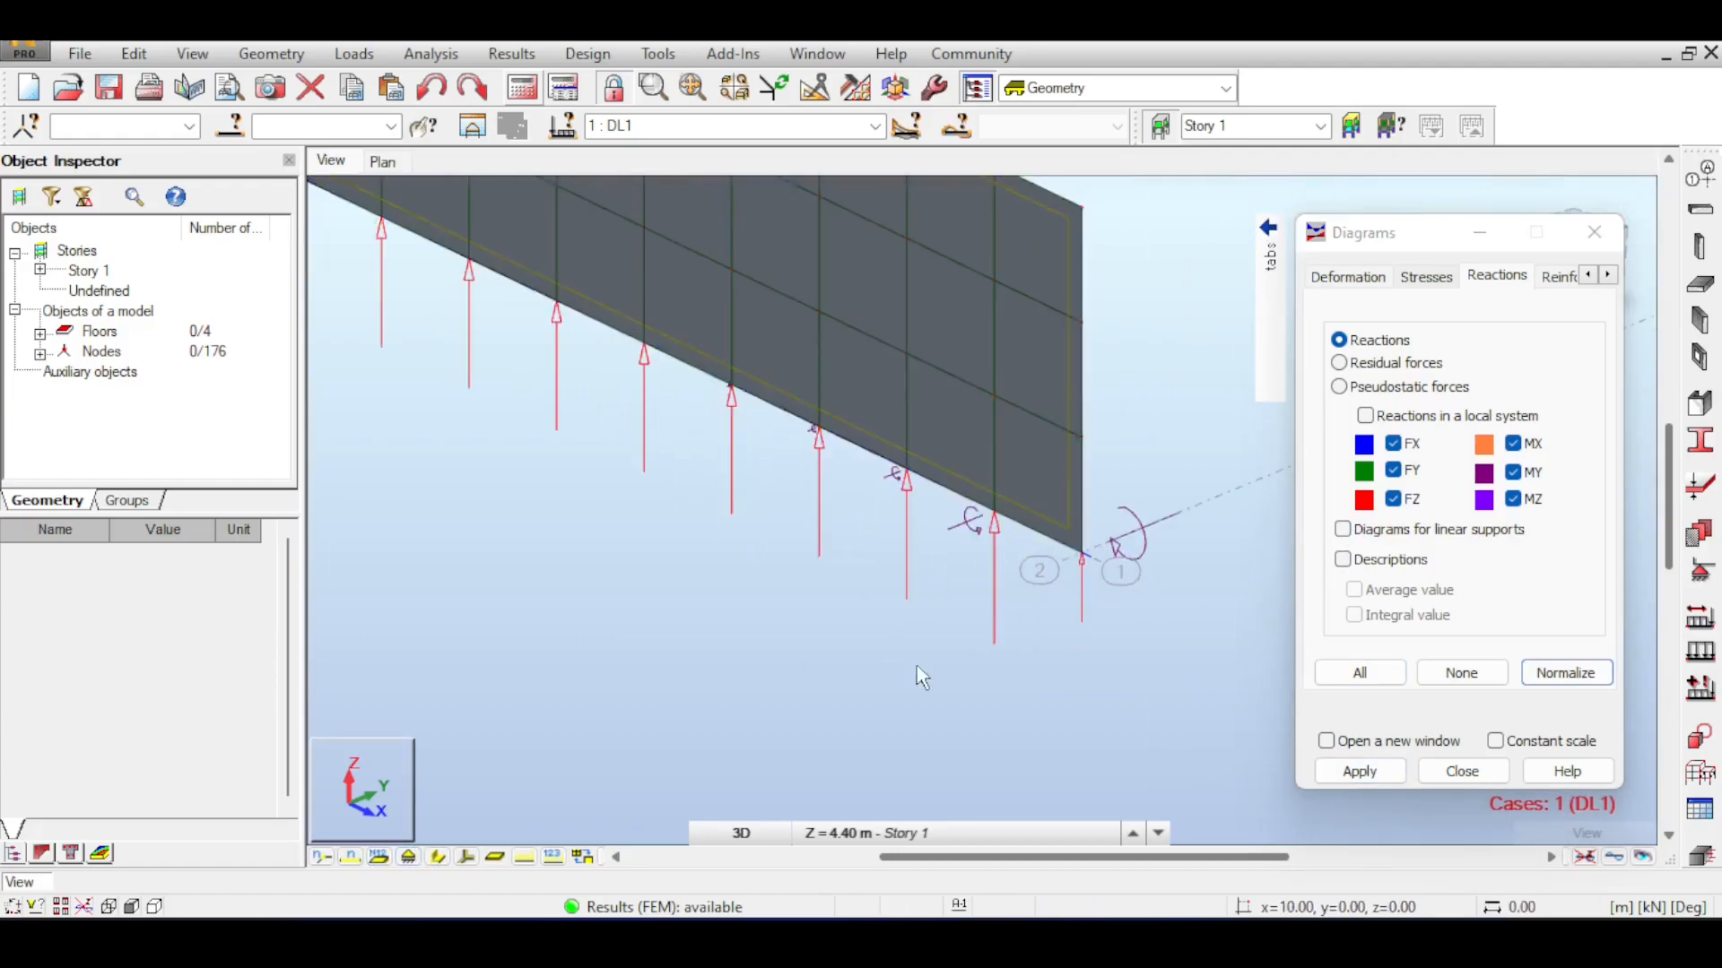
{"action": "left_click", "coordinate": [439, 858]}
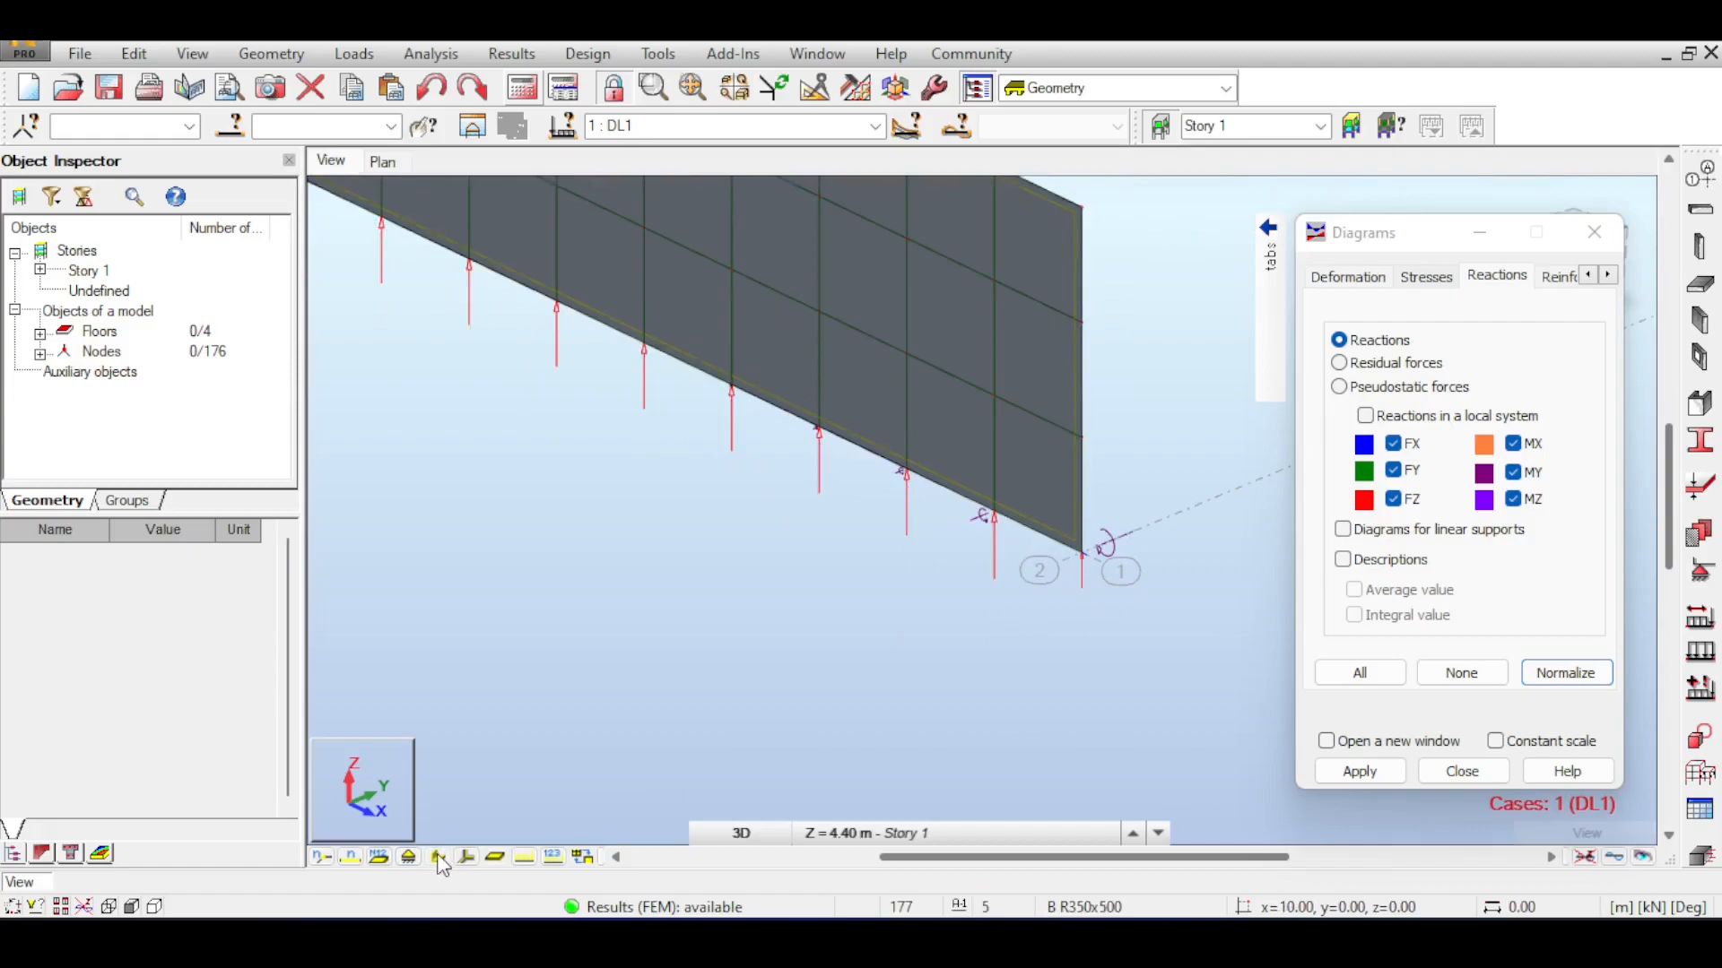
{"action": "left_click", "coordinate": [439, 859]}
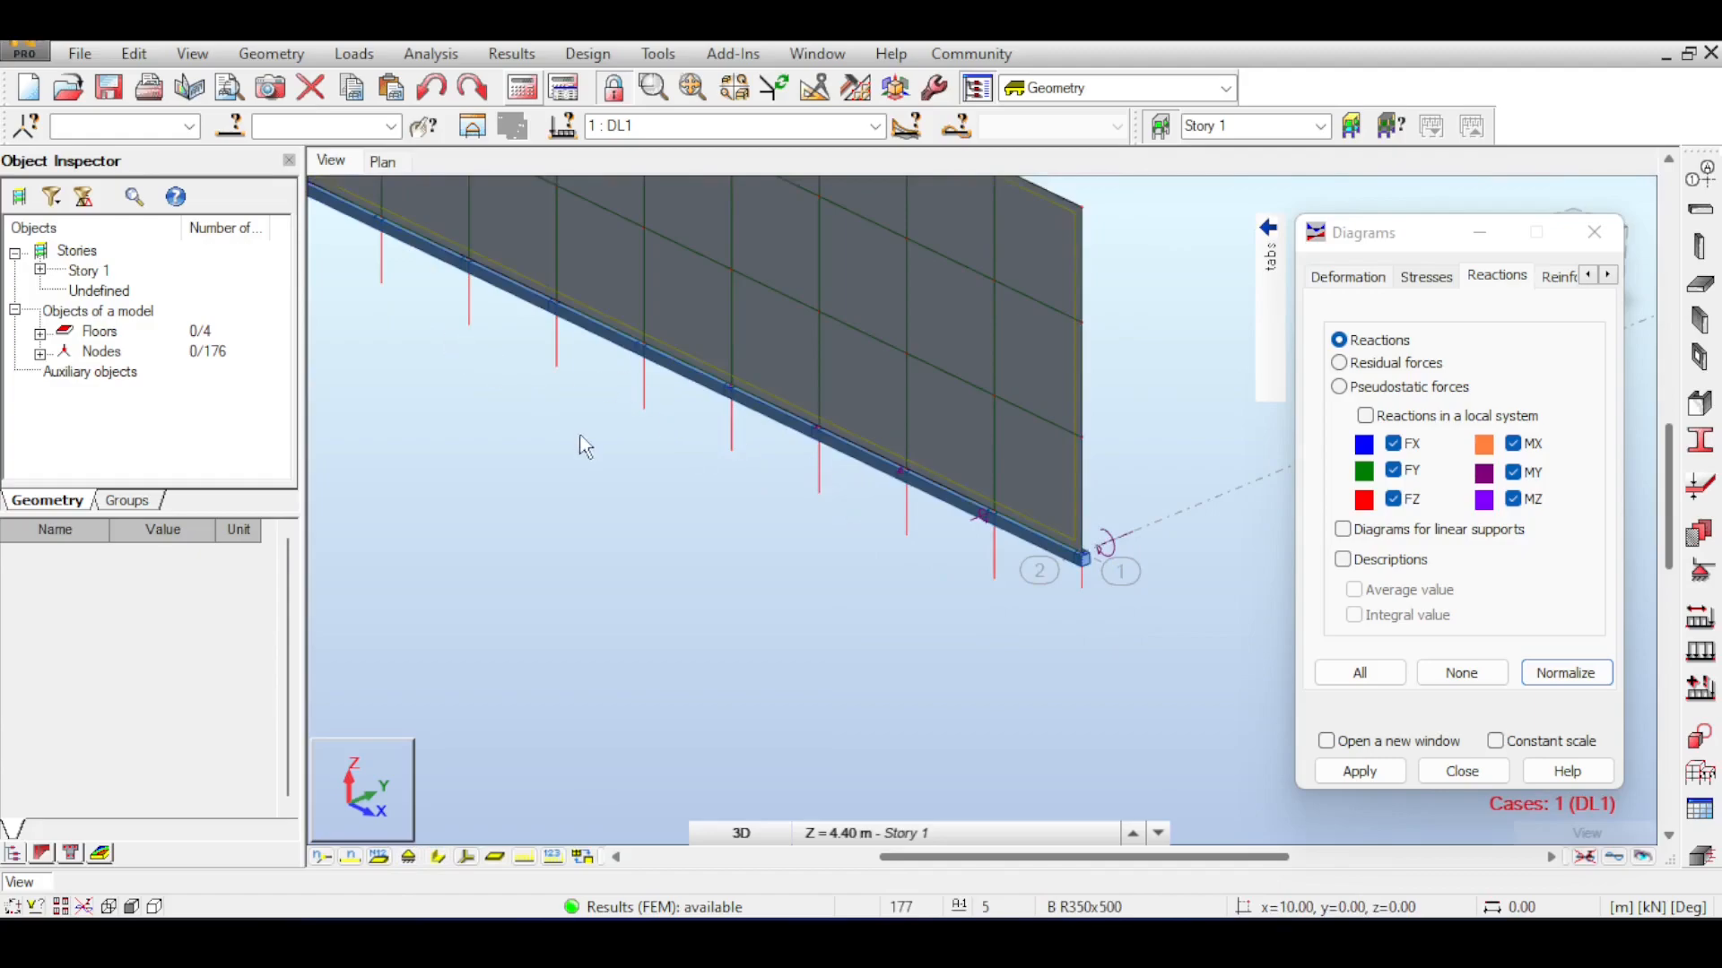
{"action": "scroll", "coordinate": [599, 442], "scroll_direction": "down", "scroll_amount": 2}
{"action": "middle_click_drag", "start_coordinate": [685, 498], "coordinate": [759, 555]}
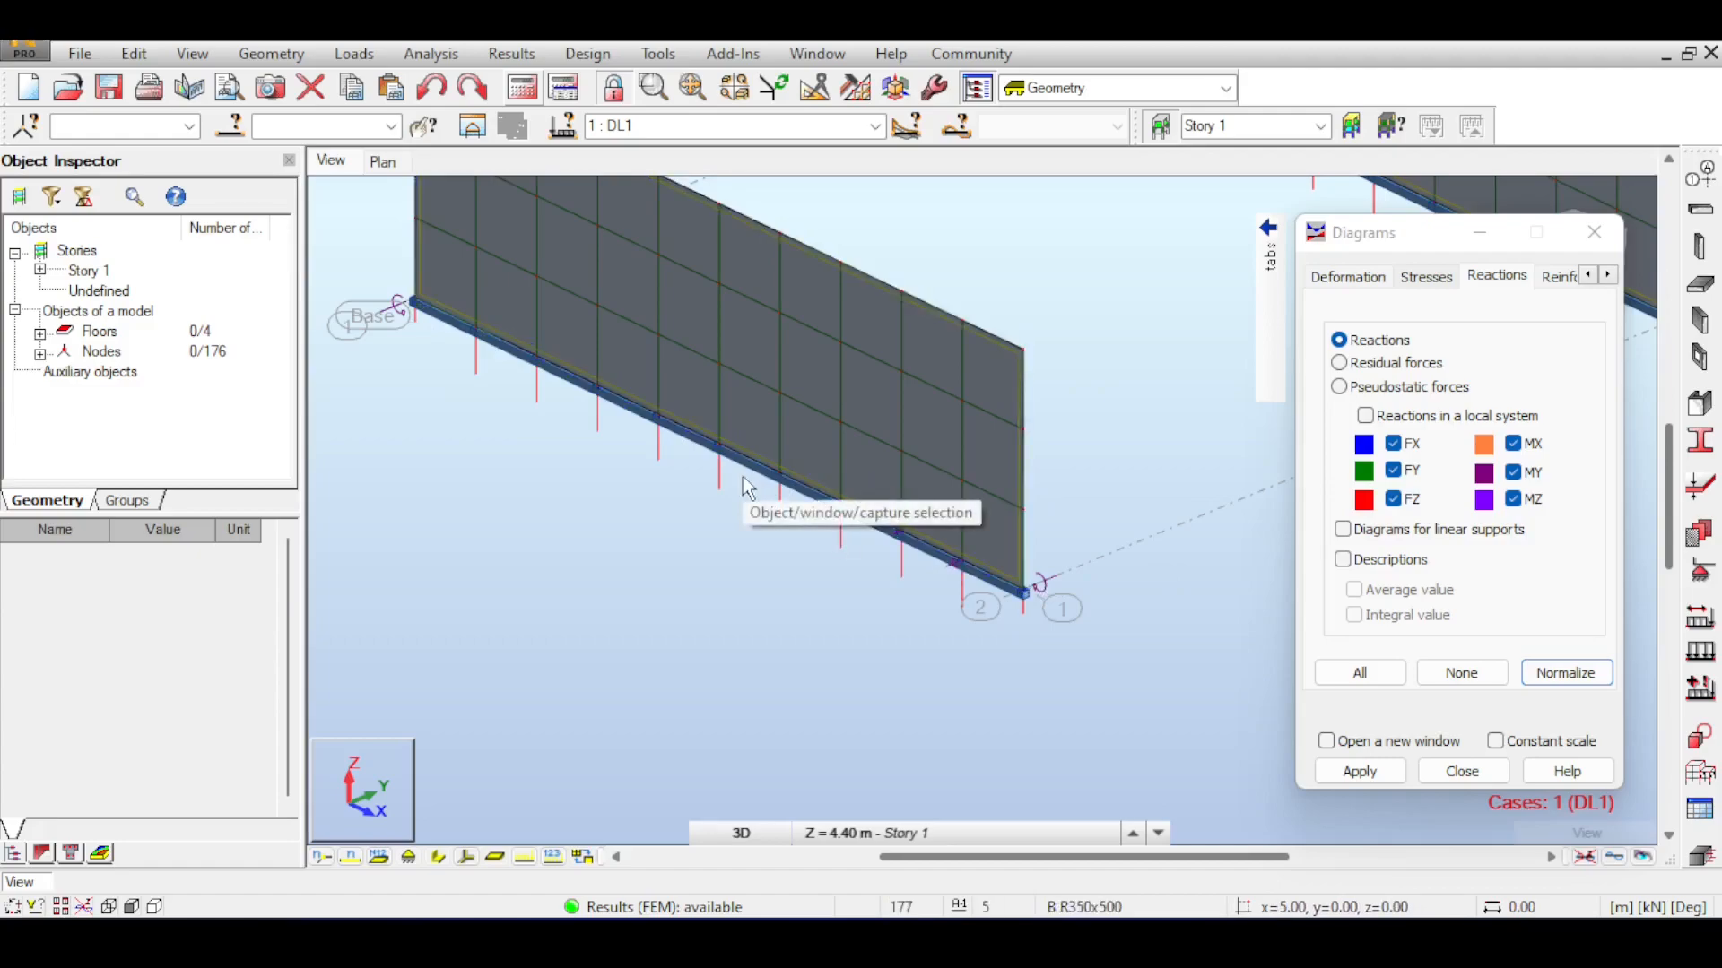
Show the reactions as diagrams for linear supports and add value descriptions to them
{"action": "left_click", "coordinate": [1347, 530]}
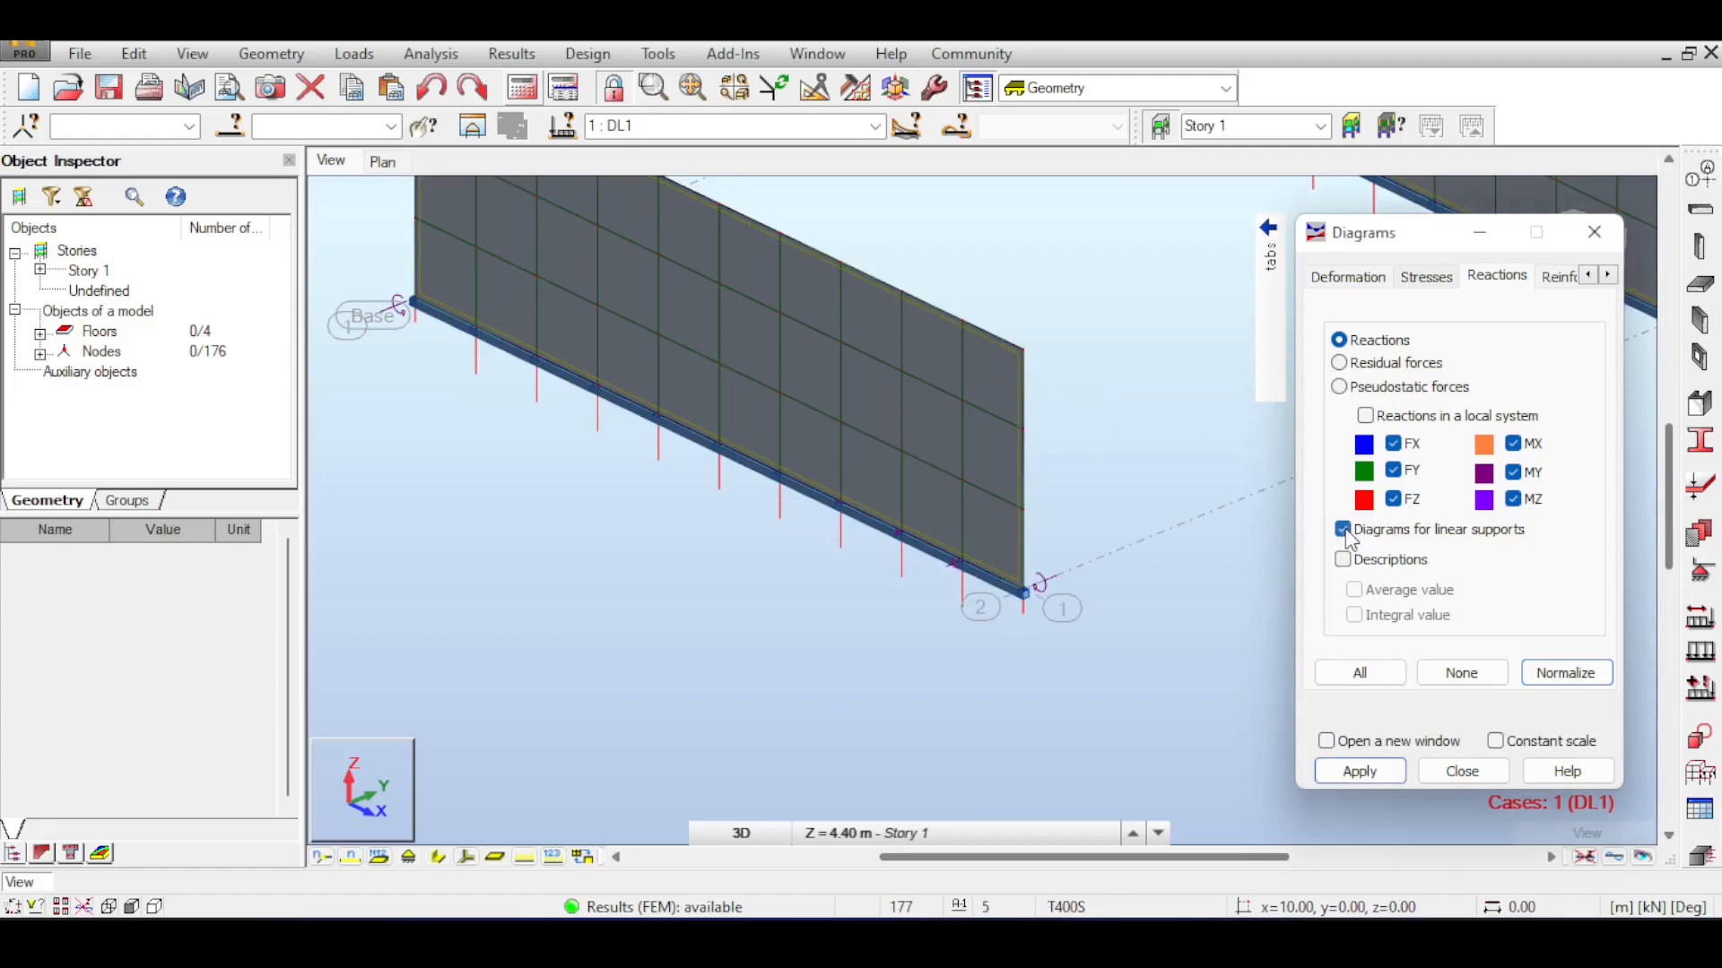
{"action": "left_click", "coordinate": [1381, 767]}
{"action": "scroll", "coordinate": [949, 483], "scroll_direction": "down", "scroll_amount": 2}
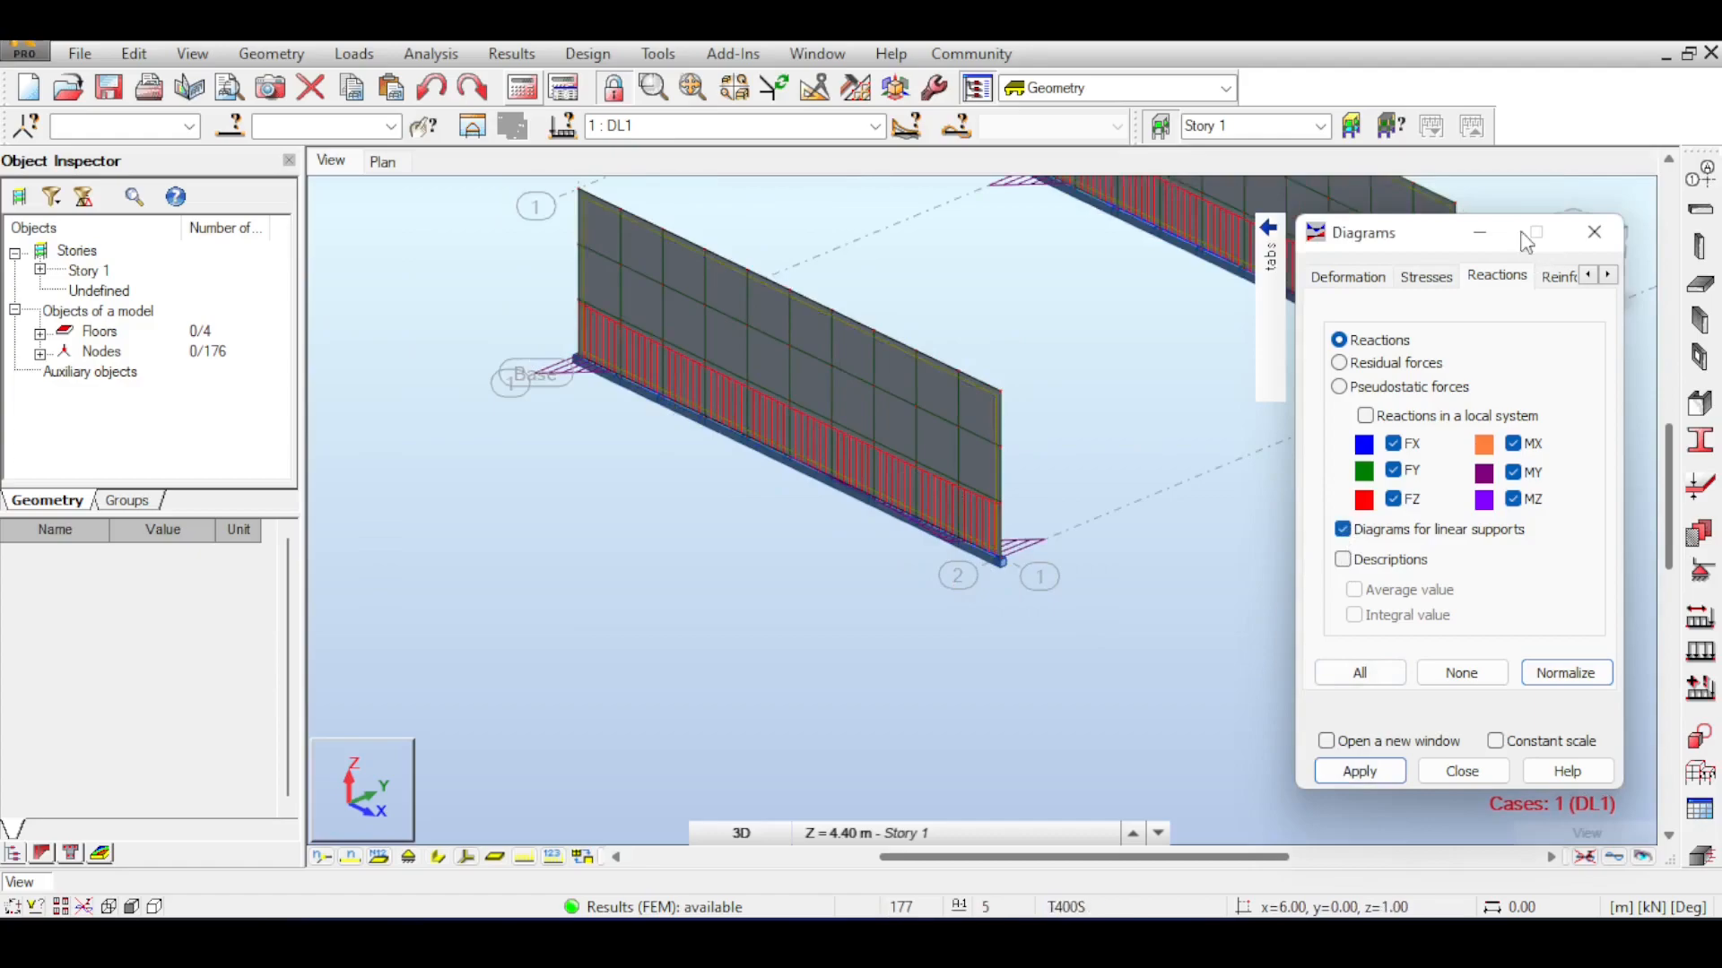
{"action": "left_click", "coordinate": [1360, 771]}
{"action": "scroll", "coordinate": [854, 375], "scroll_direction": "up", "scroll_amount": 2}
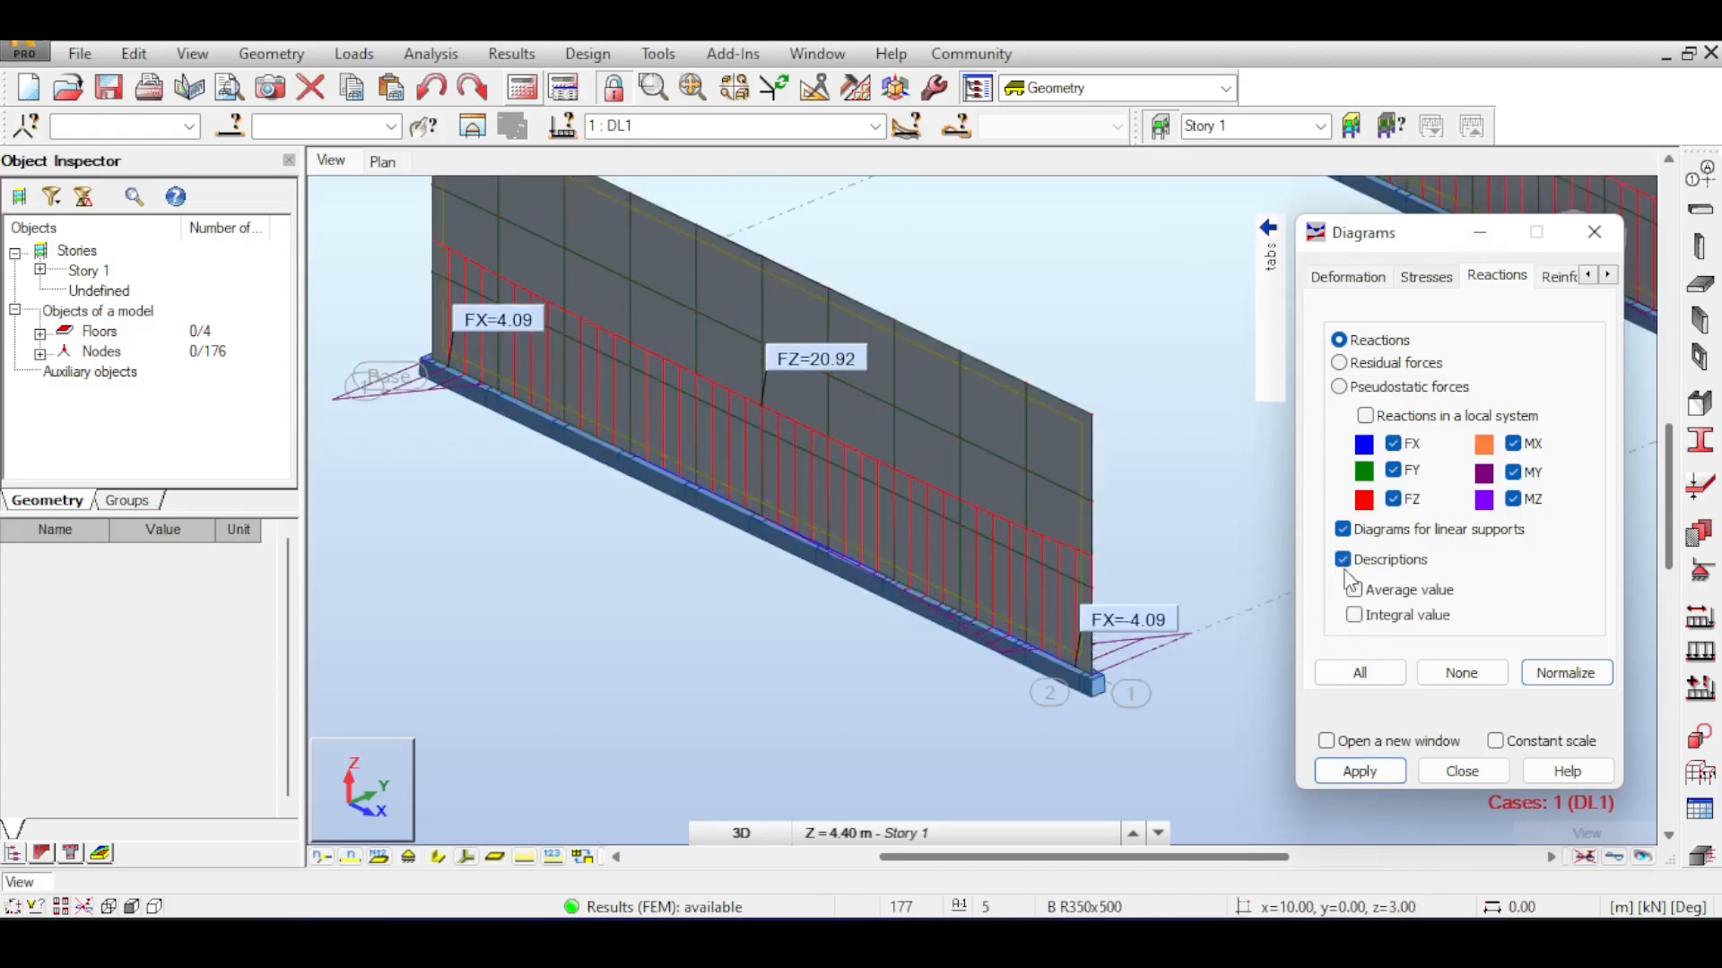
Disable the diagrams for linear supports to view the labelled nodal reactions along the base of the panel on Y axis 1
{"action": "left_click", "coordinate": [1342, 529]}
{"action": "left_click", "coordinate": [1360, 772]}
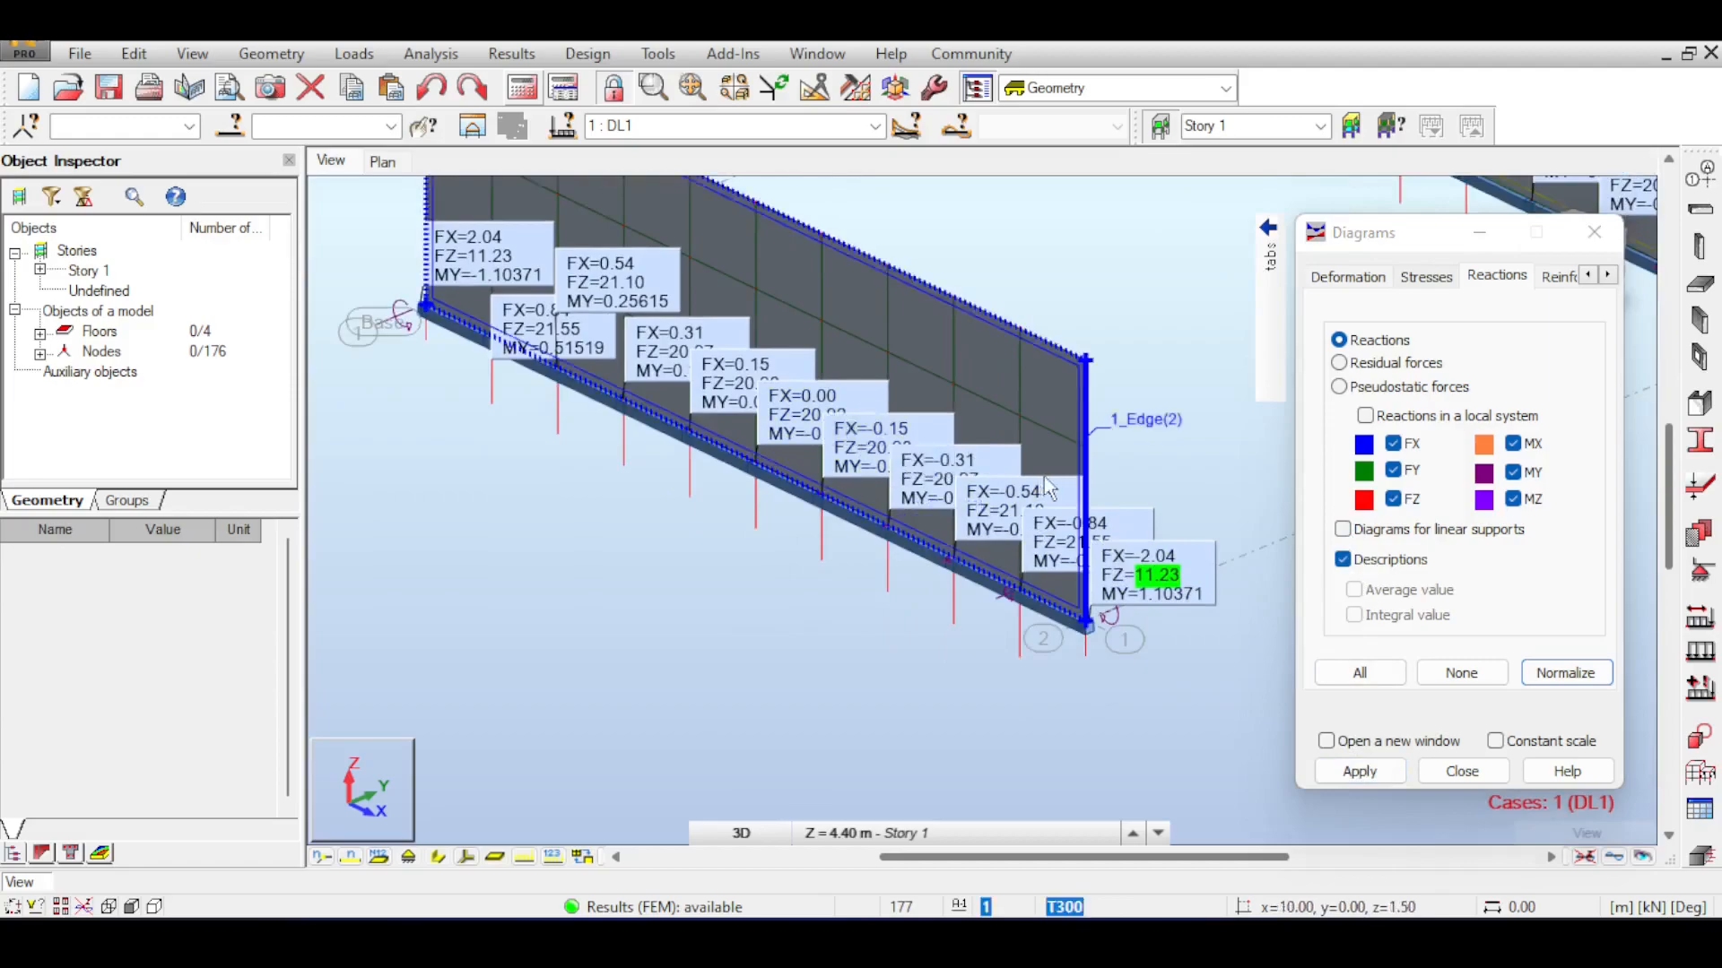
{"action": "middle_click_drag", "start_coordinate": [1092, 402], "coordinate": [1170, 332]}
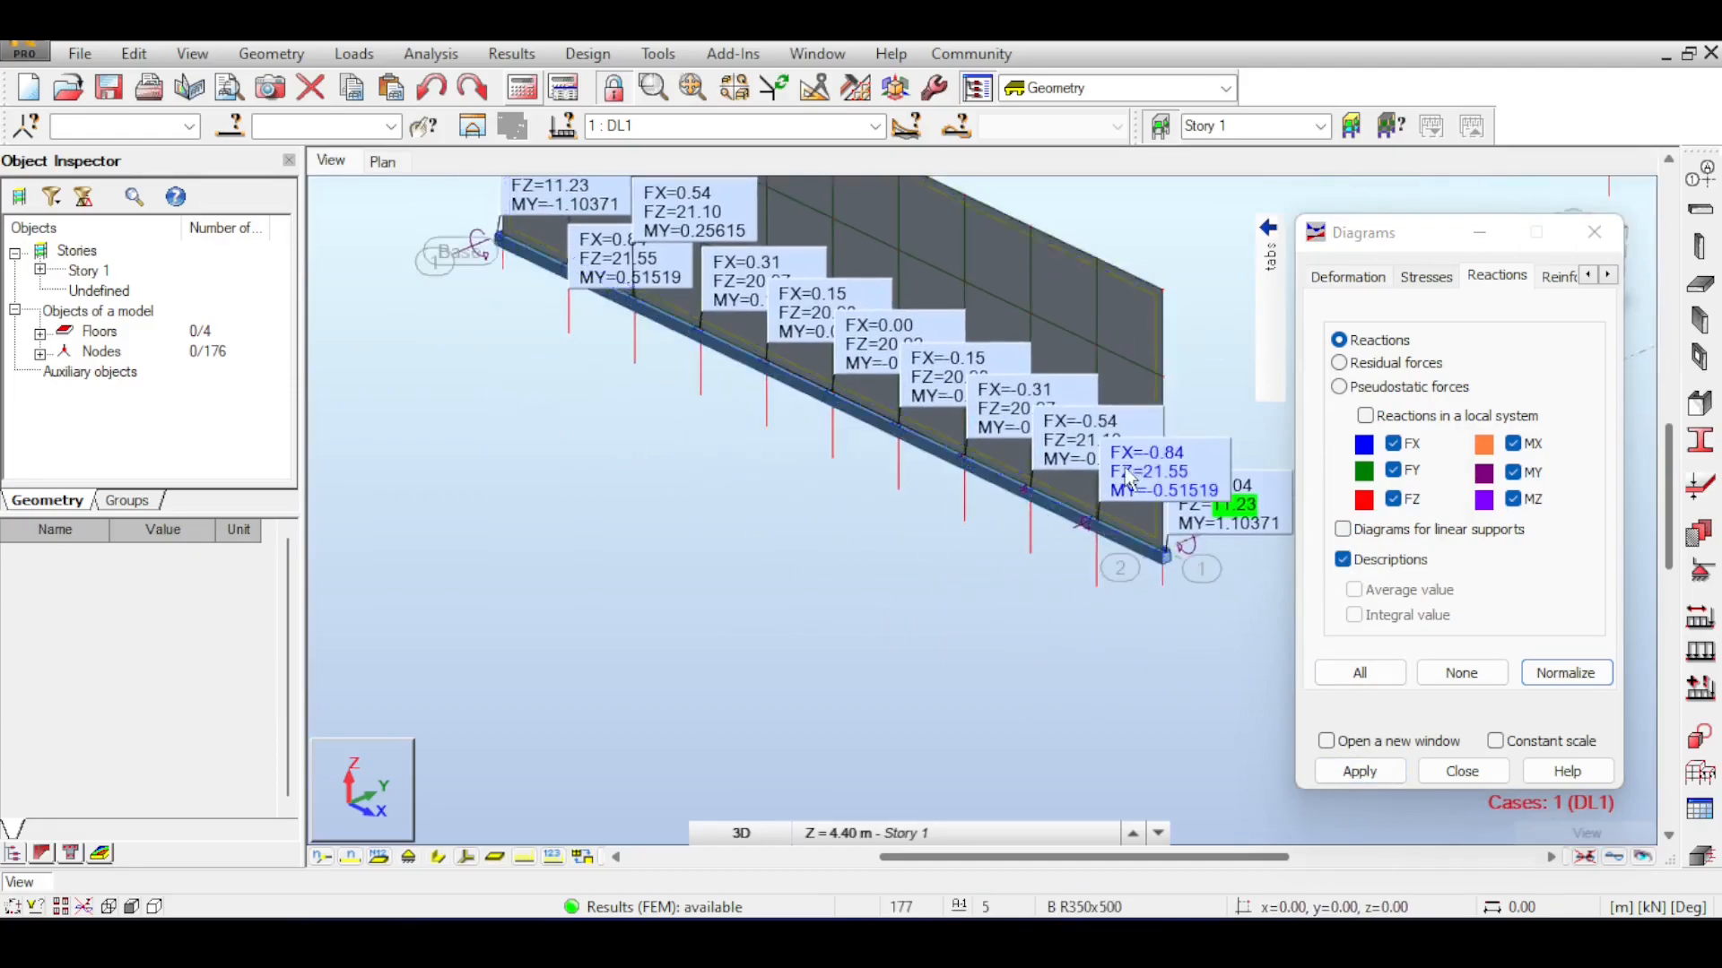
{"action": "scroll", "coordinate": [1031, 399], "scroll_direction": "down", "scroll_amount": 1}
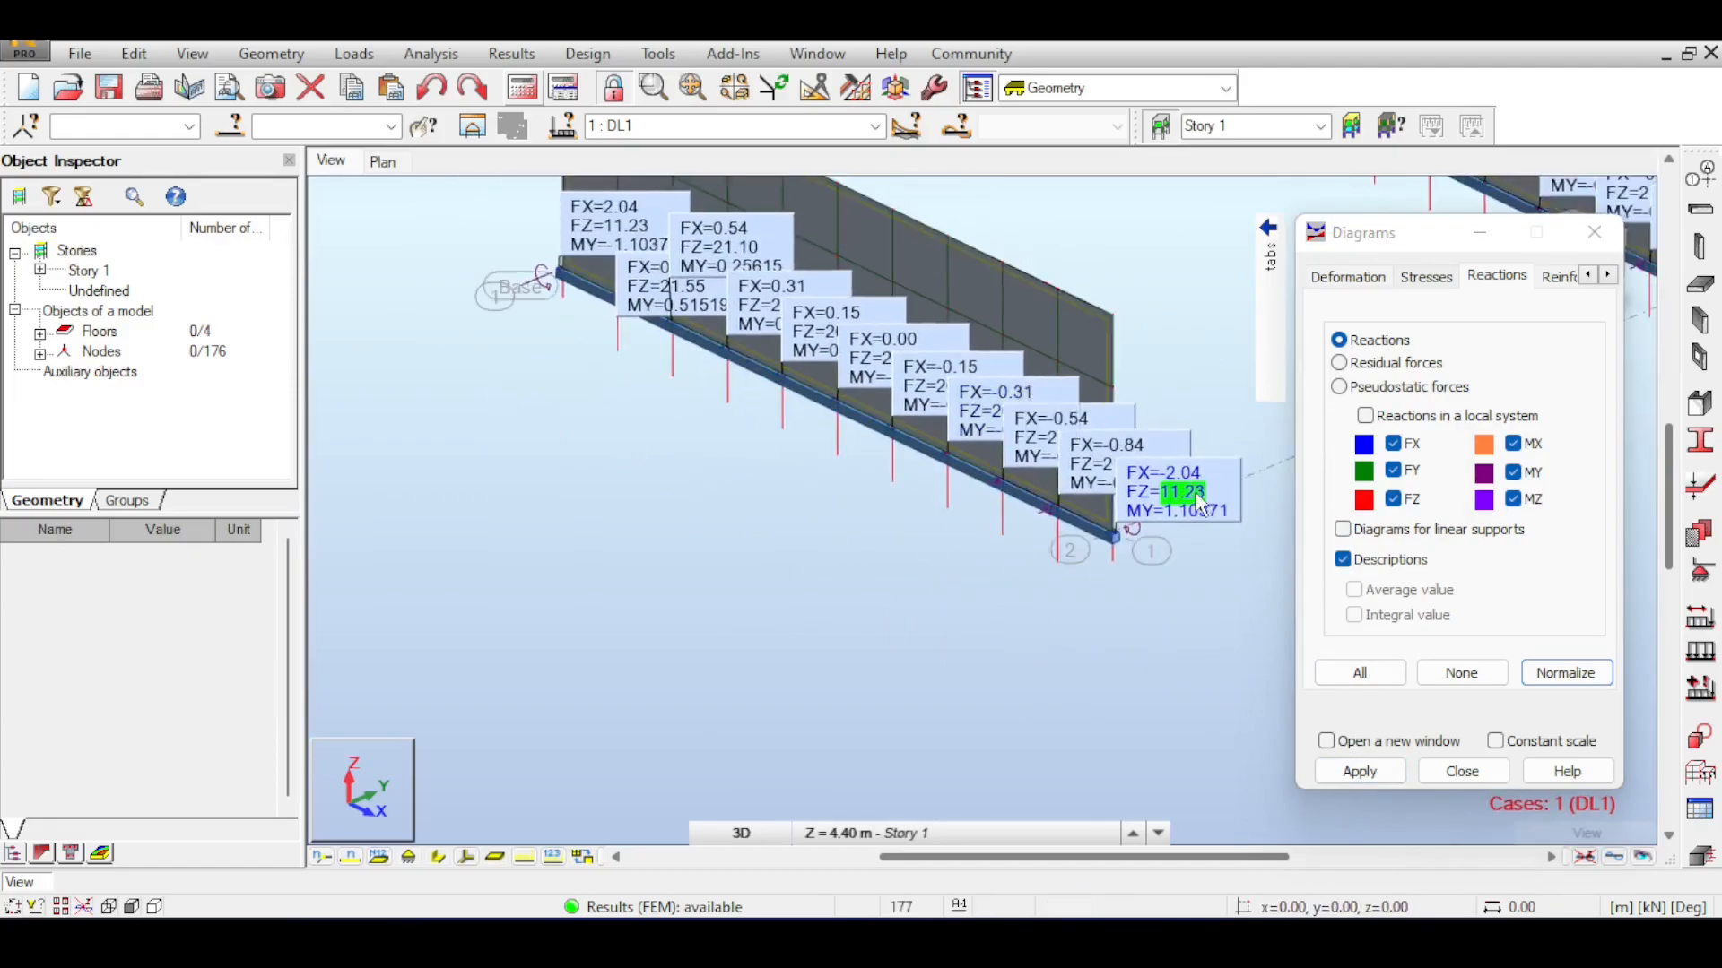
Compare the labelled linear-support diagrams with the nodal reactions, returning to the nodal display for all panels
{"action": "left_click", "coordinate": [1351, 530]}
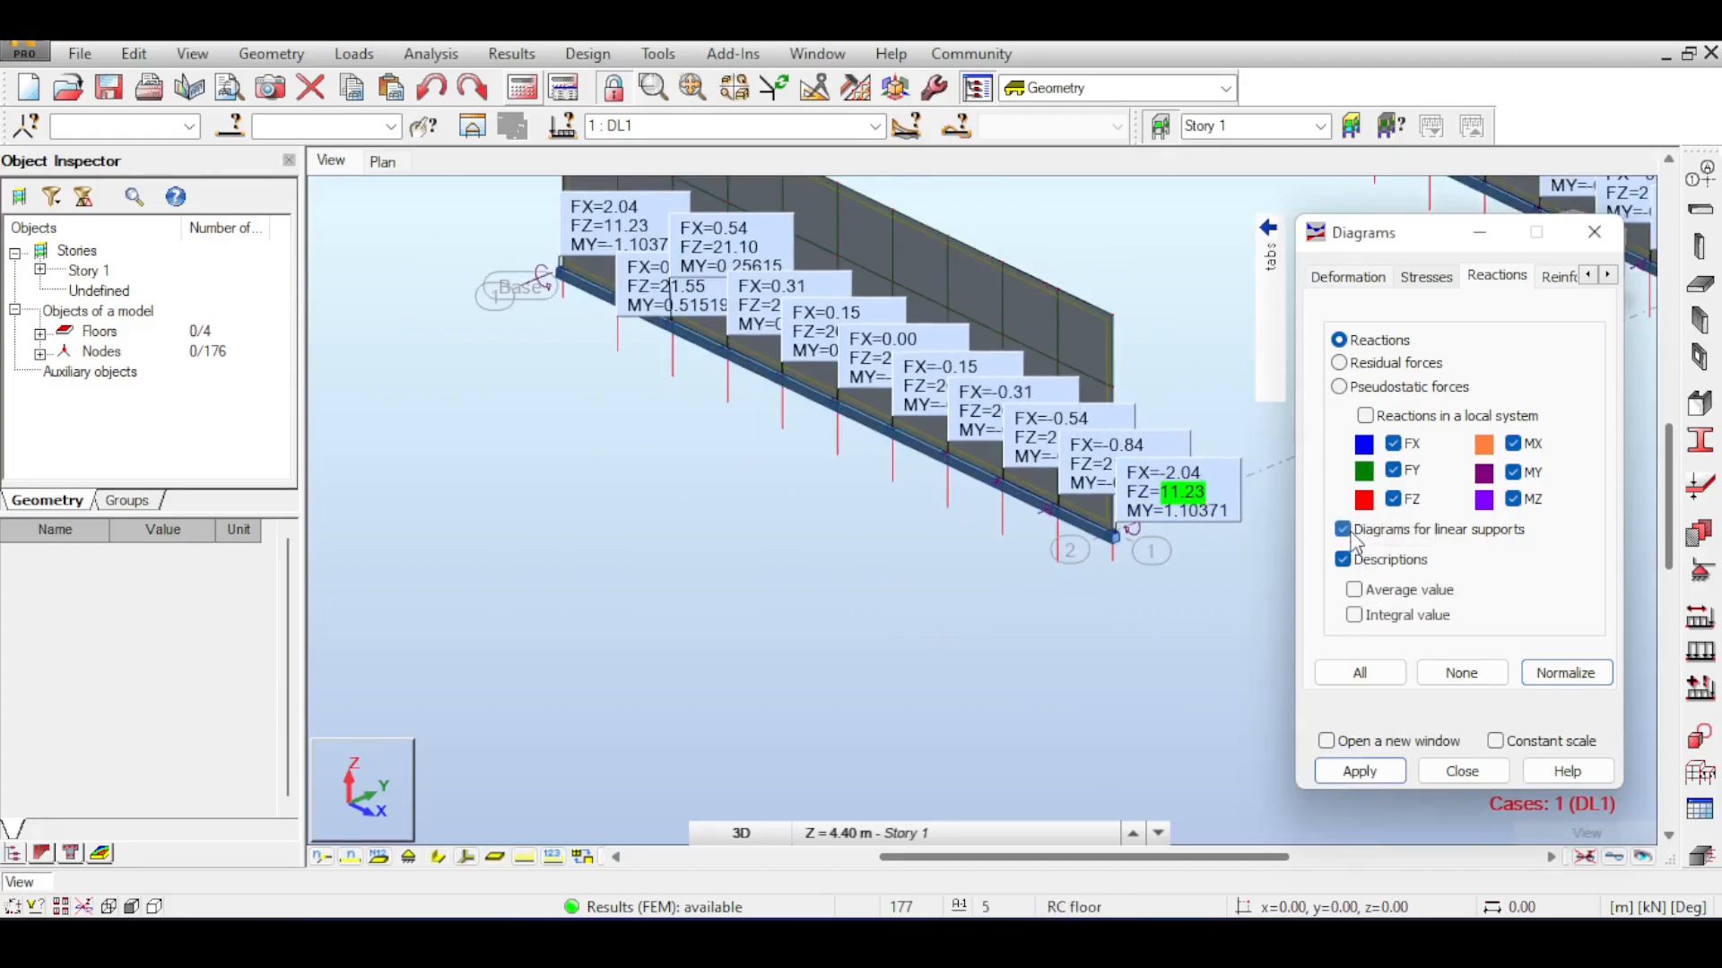
{"action": "left_click", "coordinate": [1359, 771]}
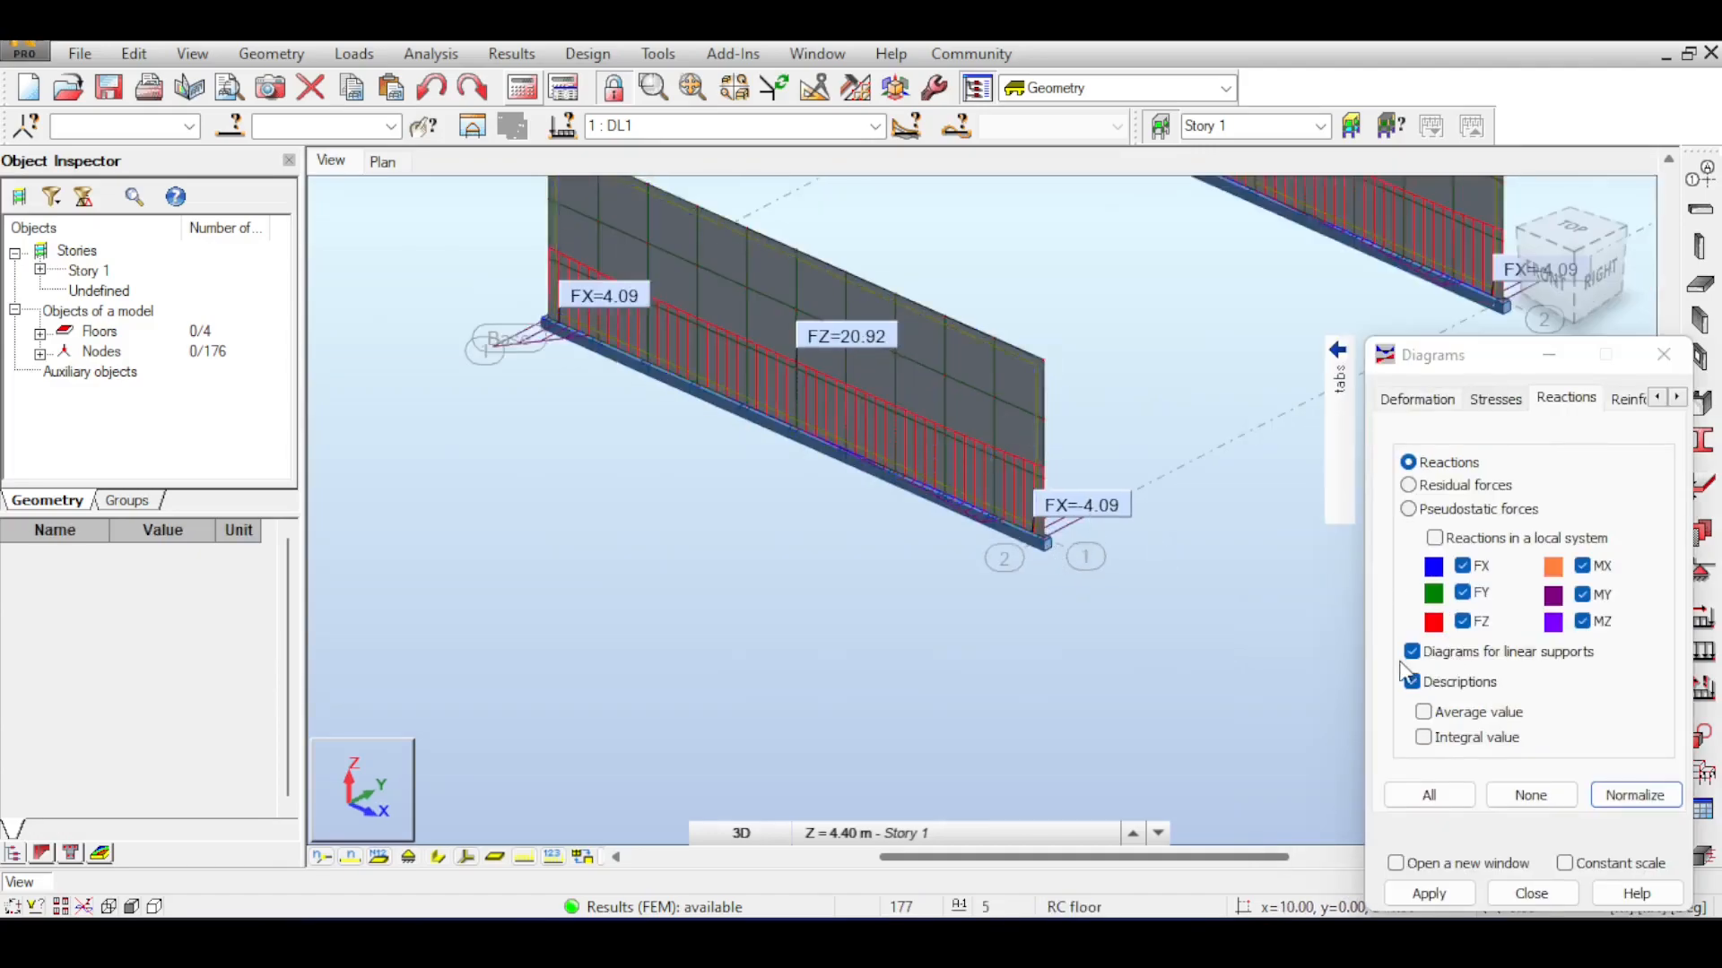
{"action": "left_click", "coordinate": [1412, 652]}
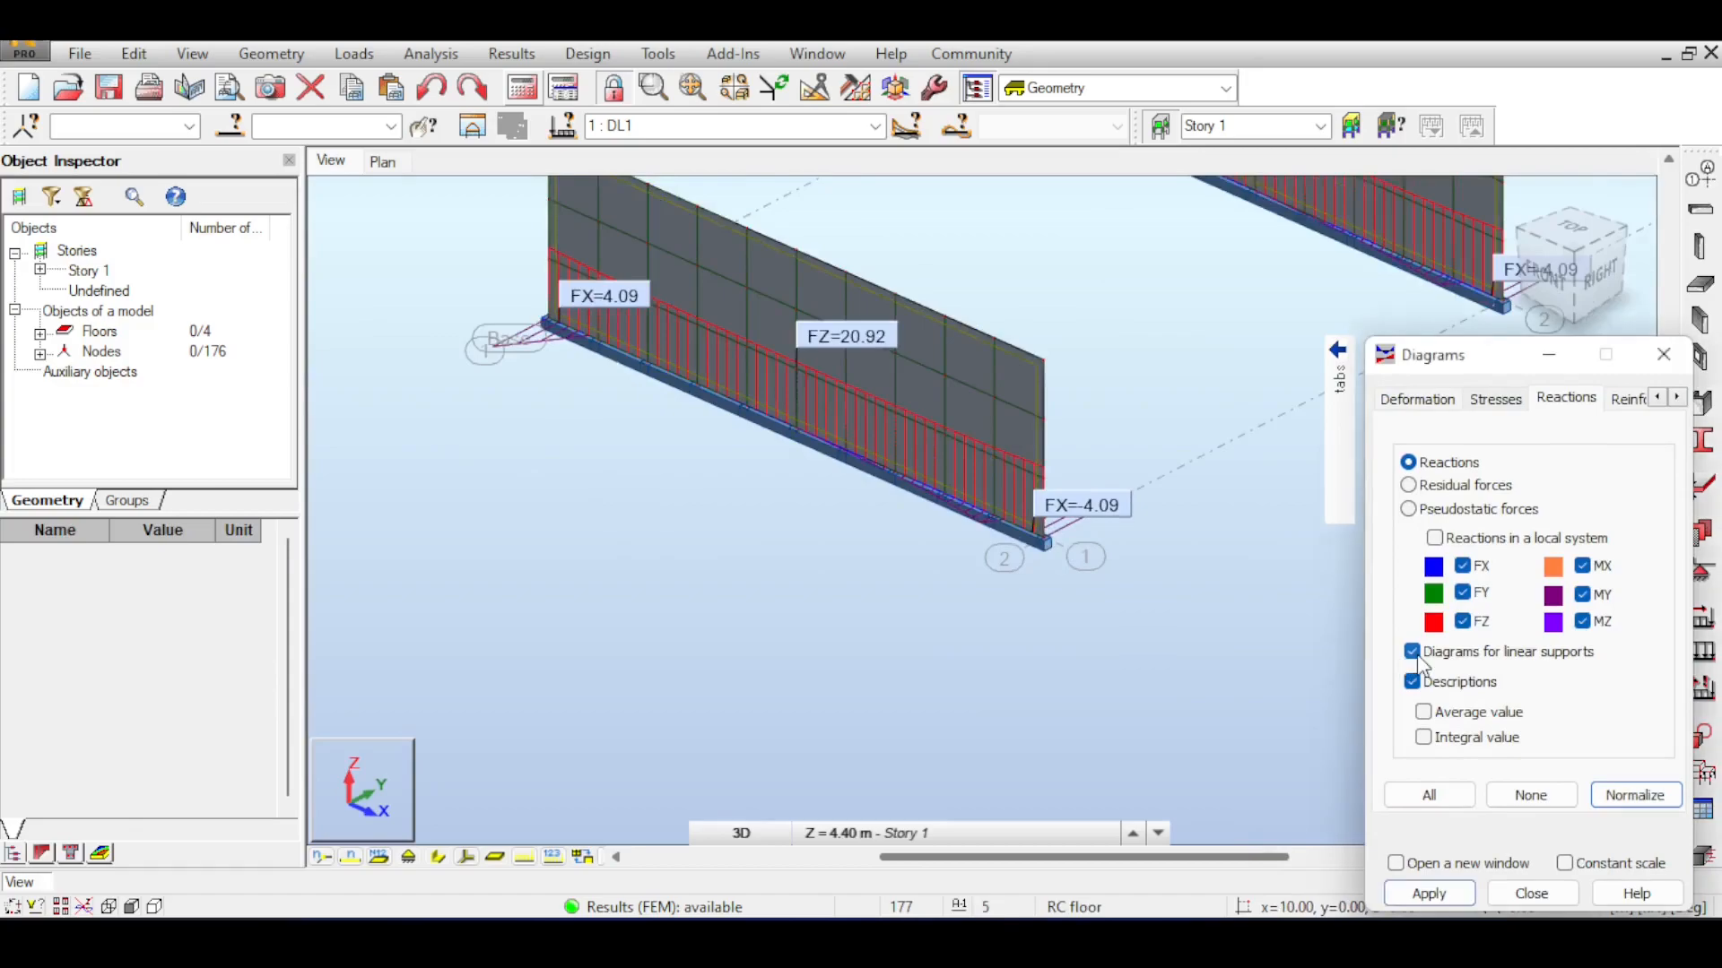
{"action": "left_click", "coordinate": [1429, 894]}
{"action": "scroll", "coordinate": [991, 492], "scroll_direction": "down", "scroll_amount": 4}
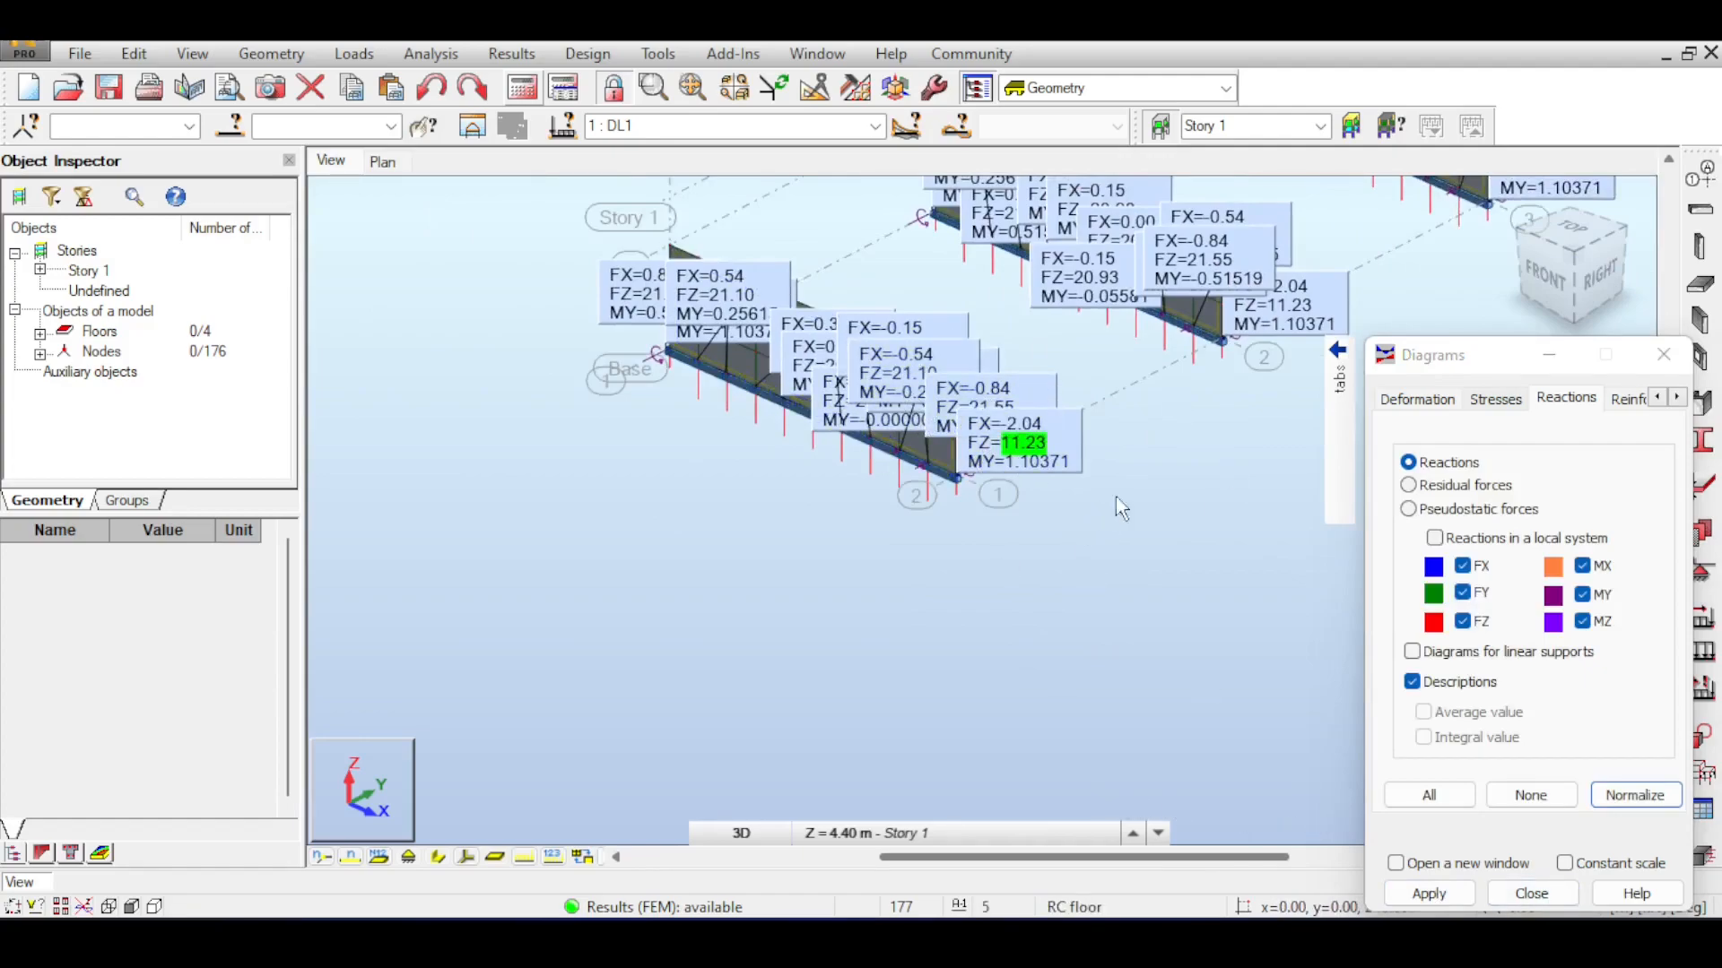
{"action": "middle_click_drag", "start_coordinate": [1139, 487], "coordinate": [1164, 569]}
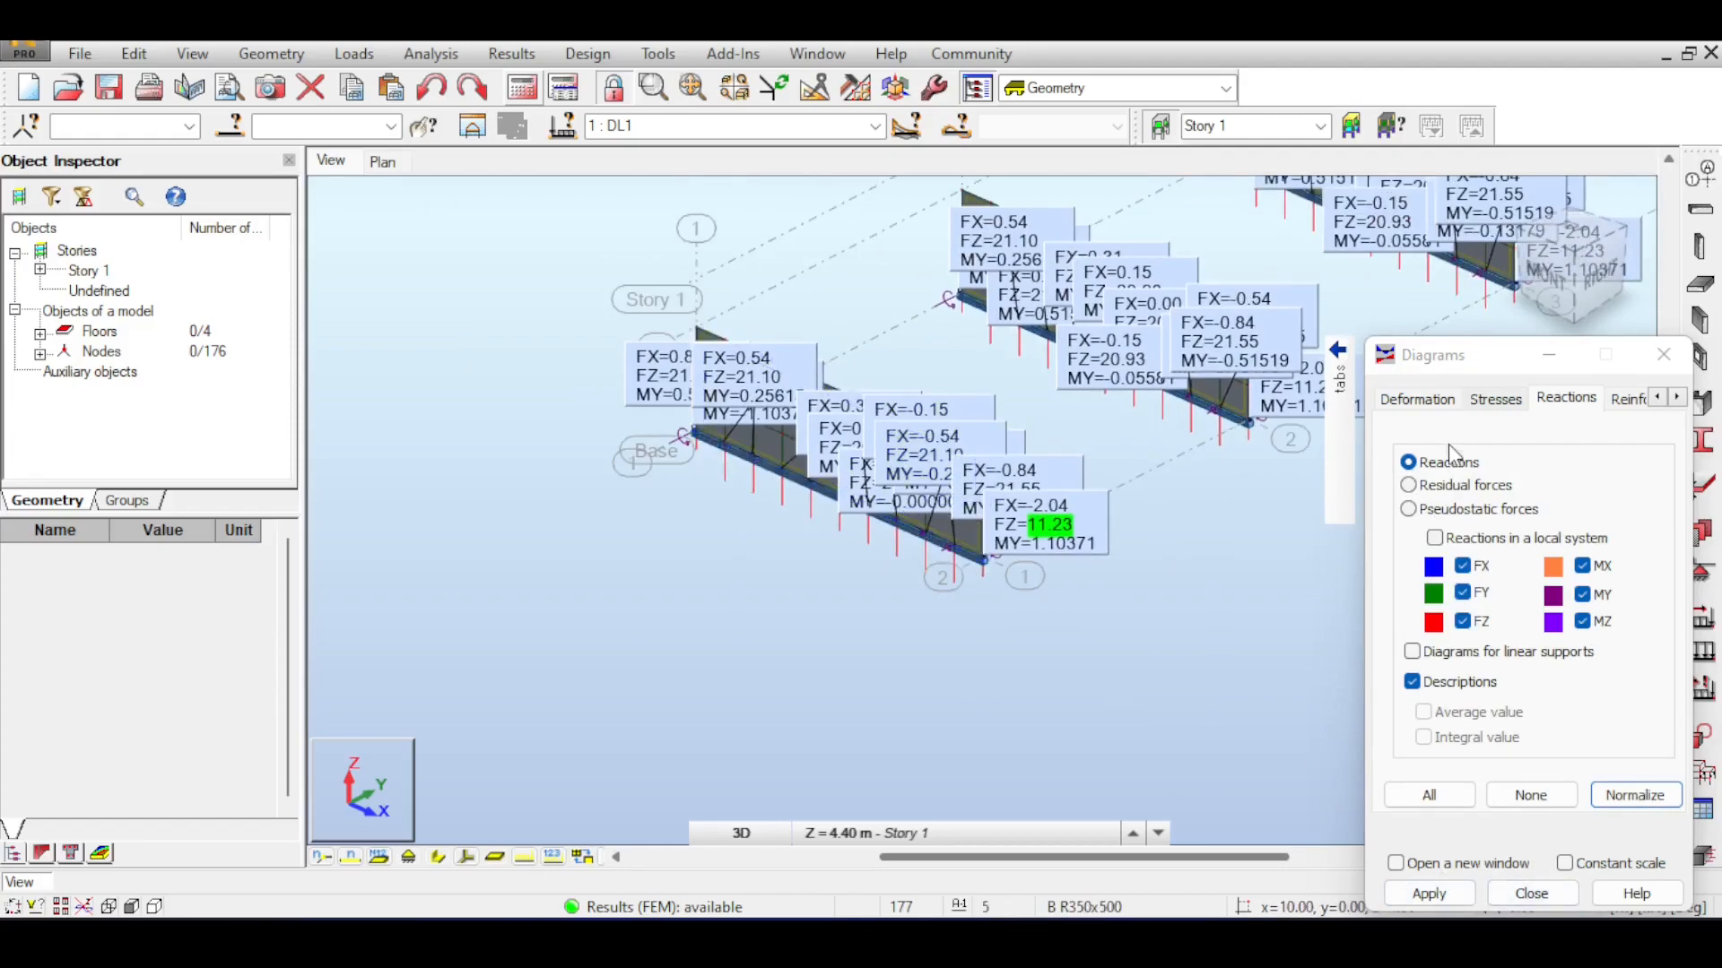
Clear every reaction component and description, and display only the FZ reactions in the global system
{"action": "left_click", "coordinate": [1530, 794]}
{"action": "left_click_drag", "start_coordinate": [1480, 355], "coordinate": [1240, 323]}
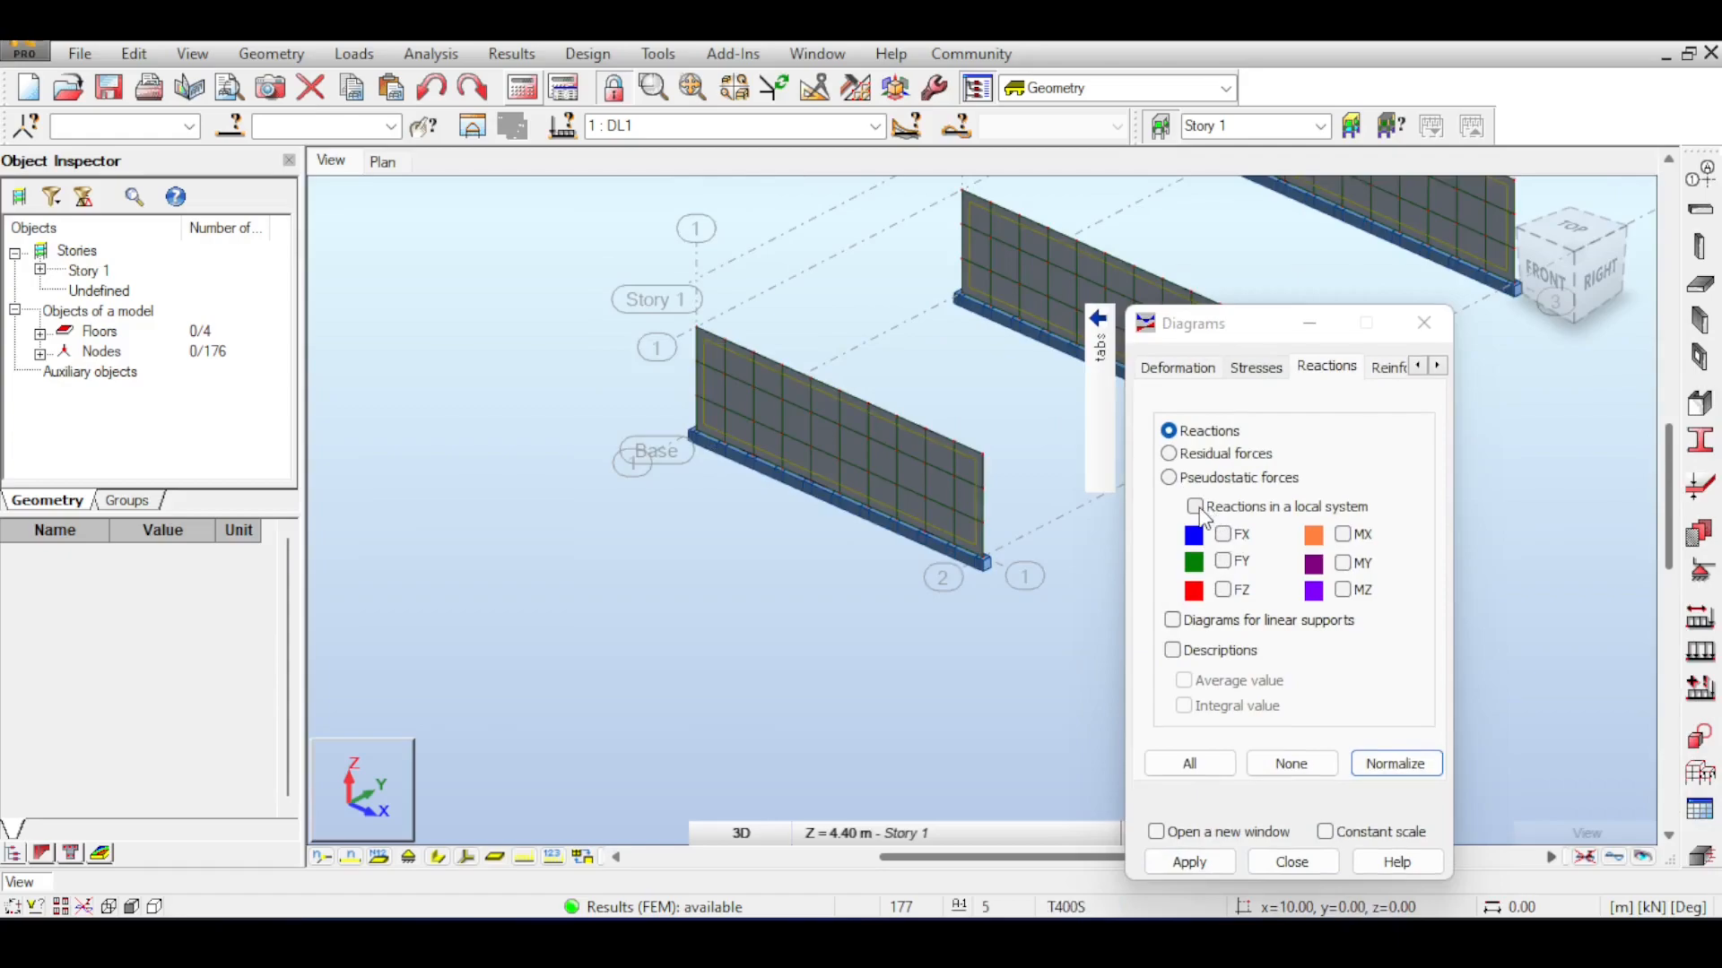
{"action": "left_click", "coordinate": [1195, 507]}
{"action": "left_click", "coordinate": [1198, 510]}
{"action": "left_click", "coordinate": [1224, 590]}
{"action": "left_click", "coordinate": [1192, 863]}
{"action": "scroll", "coordinate": [951, 488], "scroll_direction": "up", "scroll_amount": 2}
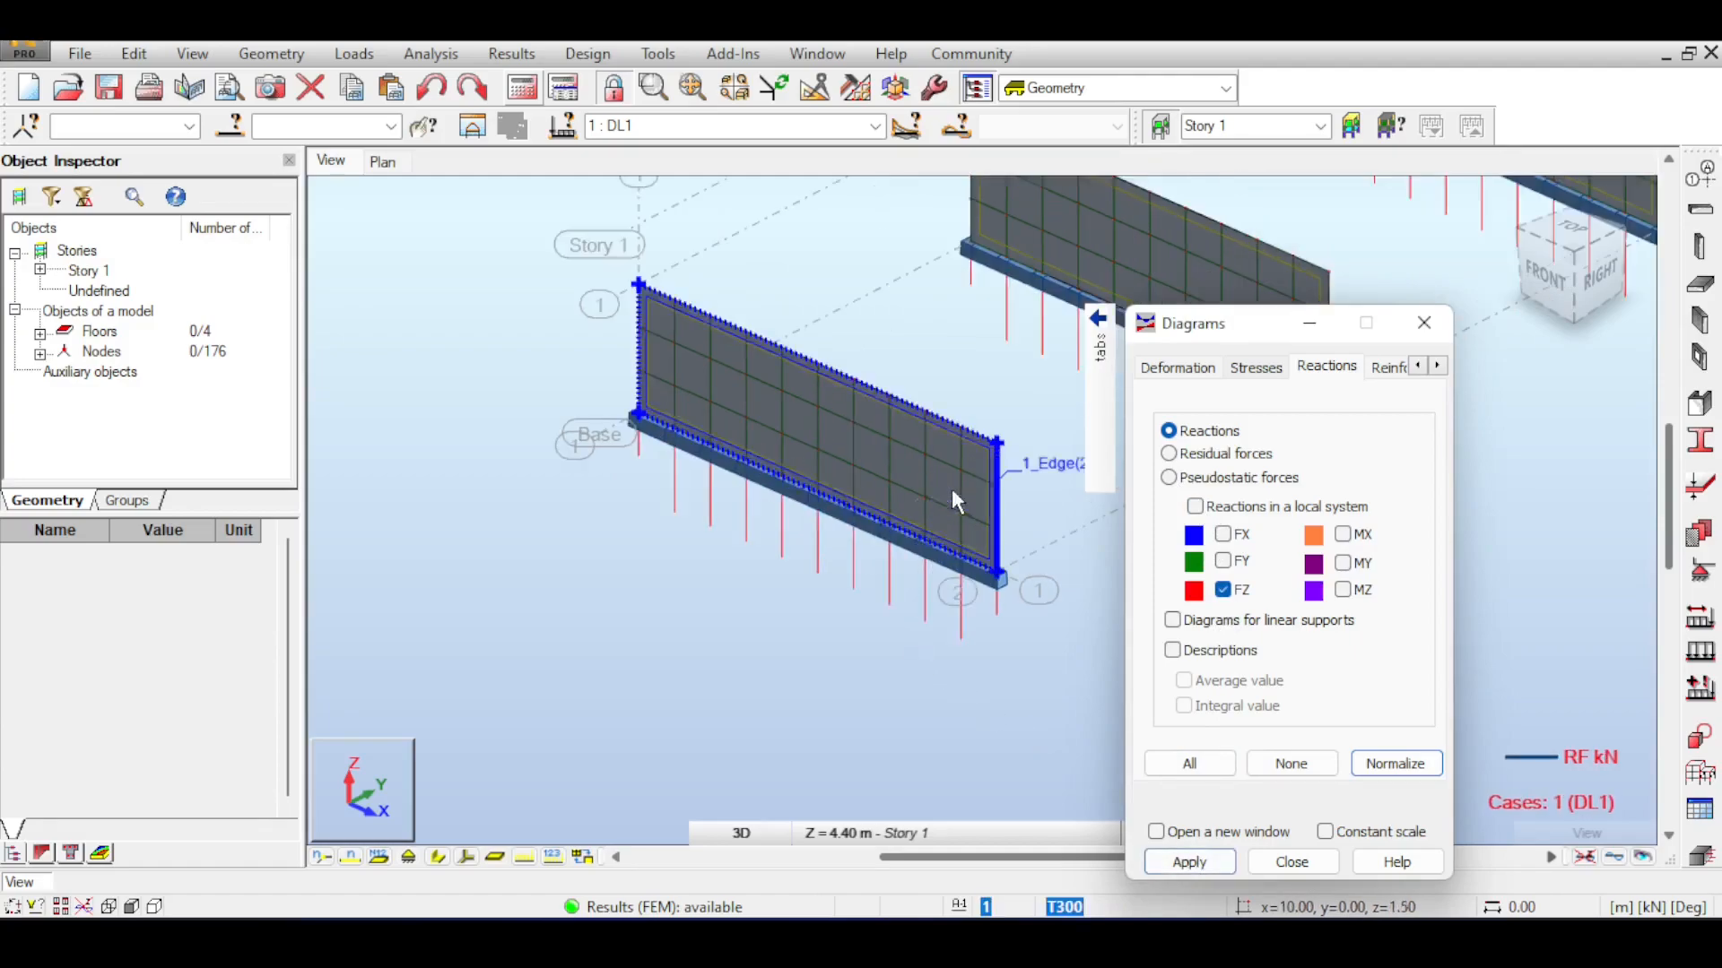
Display all reaction components again without descriptions and examine them along the panel bases
{"action": "scroll", "coordinate": [950, 488], "scroll_direction": "down", "scroll_amount": 2}
{"action": "left_click", "coordinate": [1189, 763]}
{"action": "left_click", "coordinate": [1189, 862]}
{"action": "scroll", "coordinate": [776, 492], "scroll_direction": "up", "scroll_amount": 2}
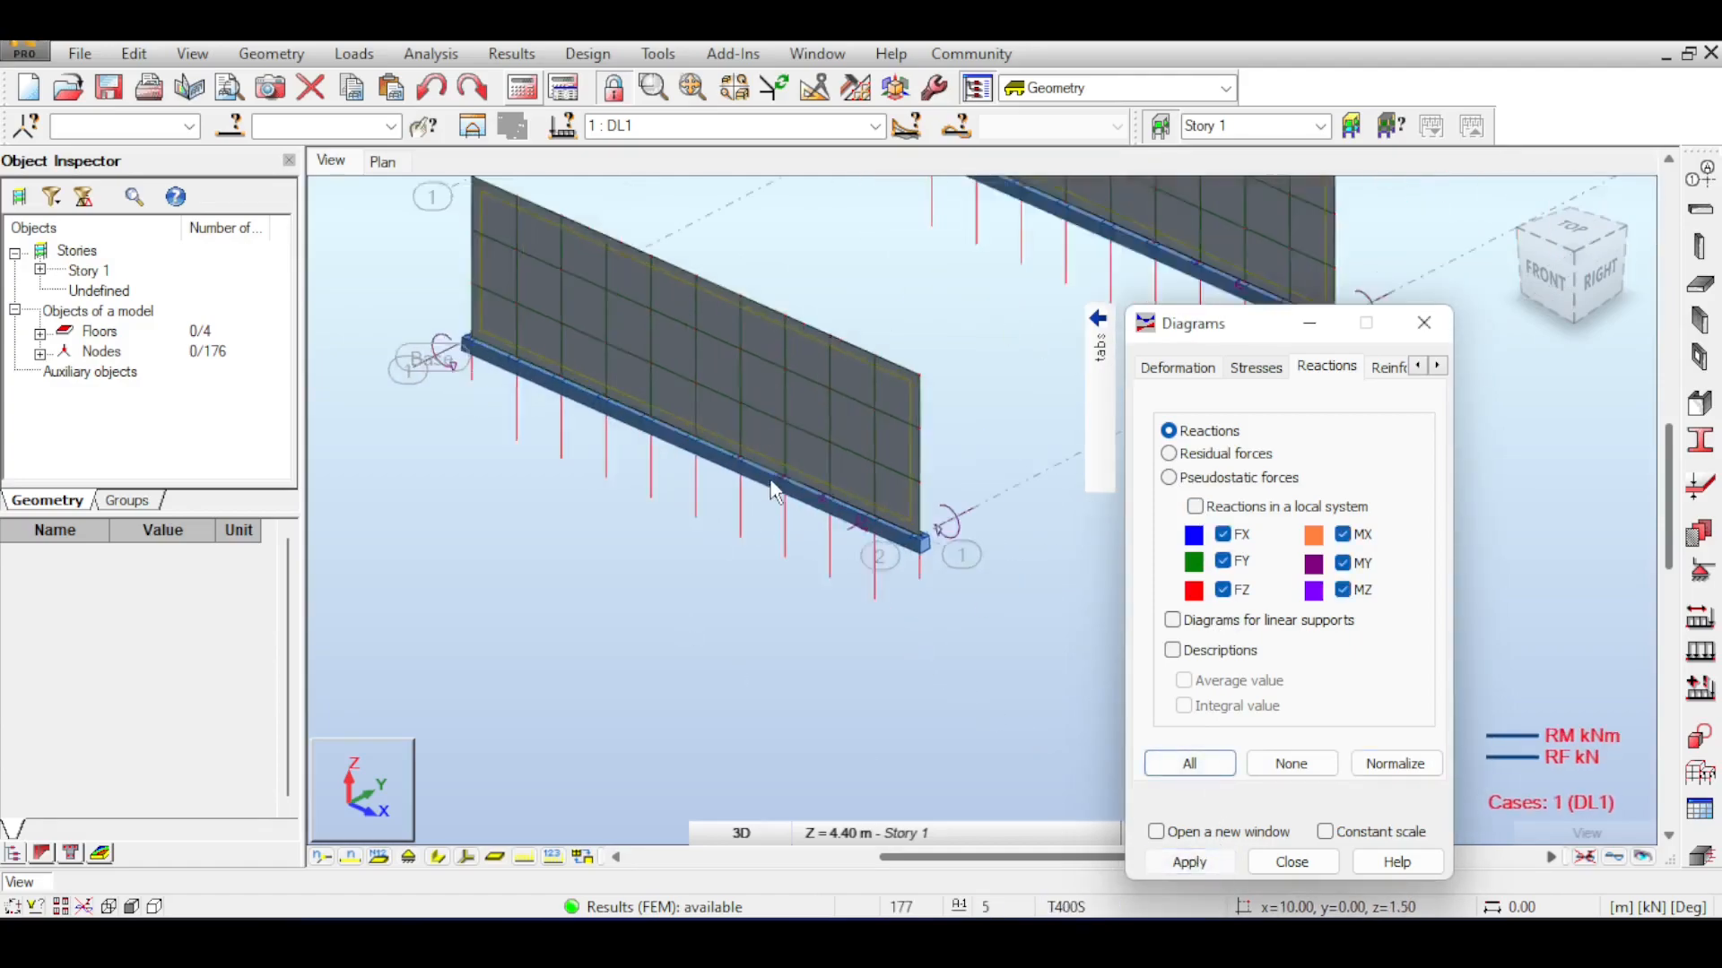
{"action": "scroll", "coordinate": [775, 492], "scroll_direction": "up", "scroll_amount": 2}
{"action": "scroll", "coordinate": [950, 558], "scroll_direction": "down", "scroll_amount": 2}
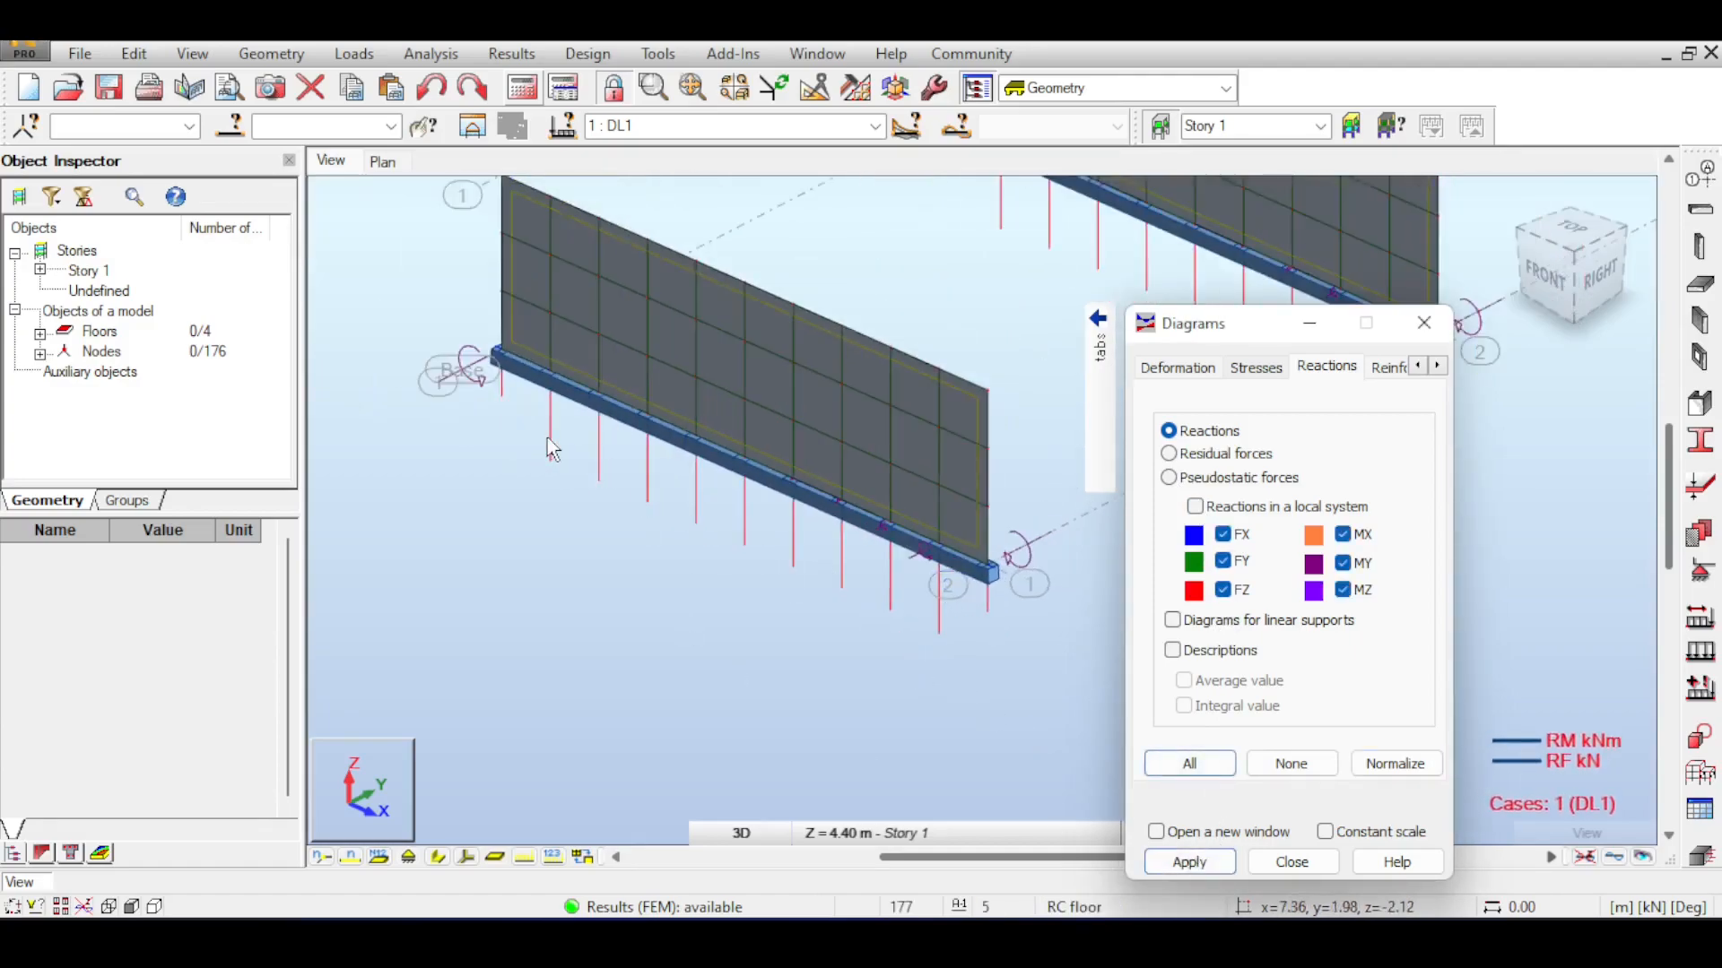
{"action": "scroll", "coordinate": [705, 358], "scroll_direction": "down", "scroll_amount": 2}
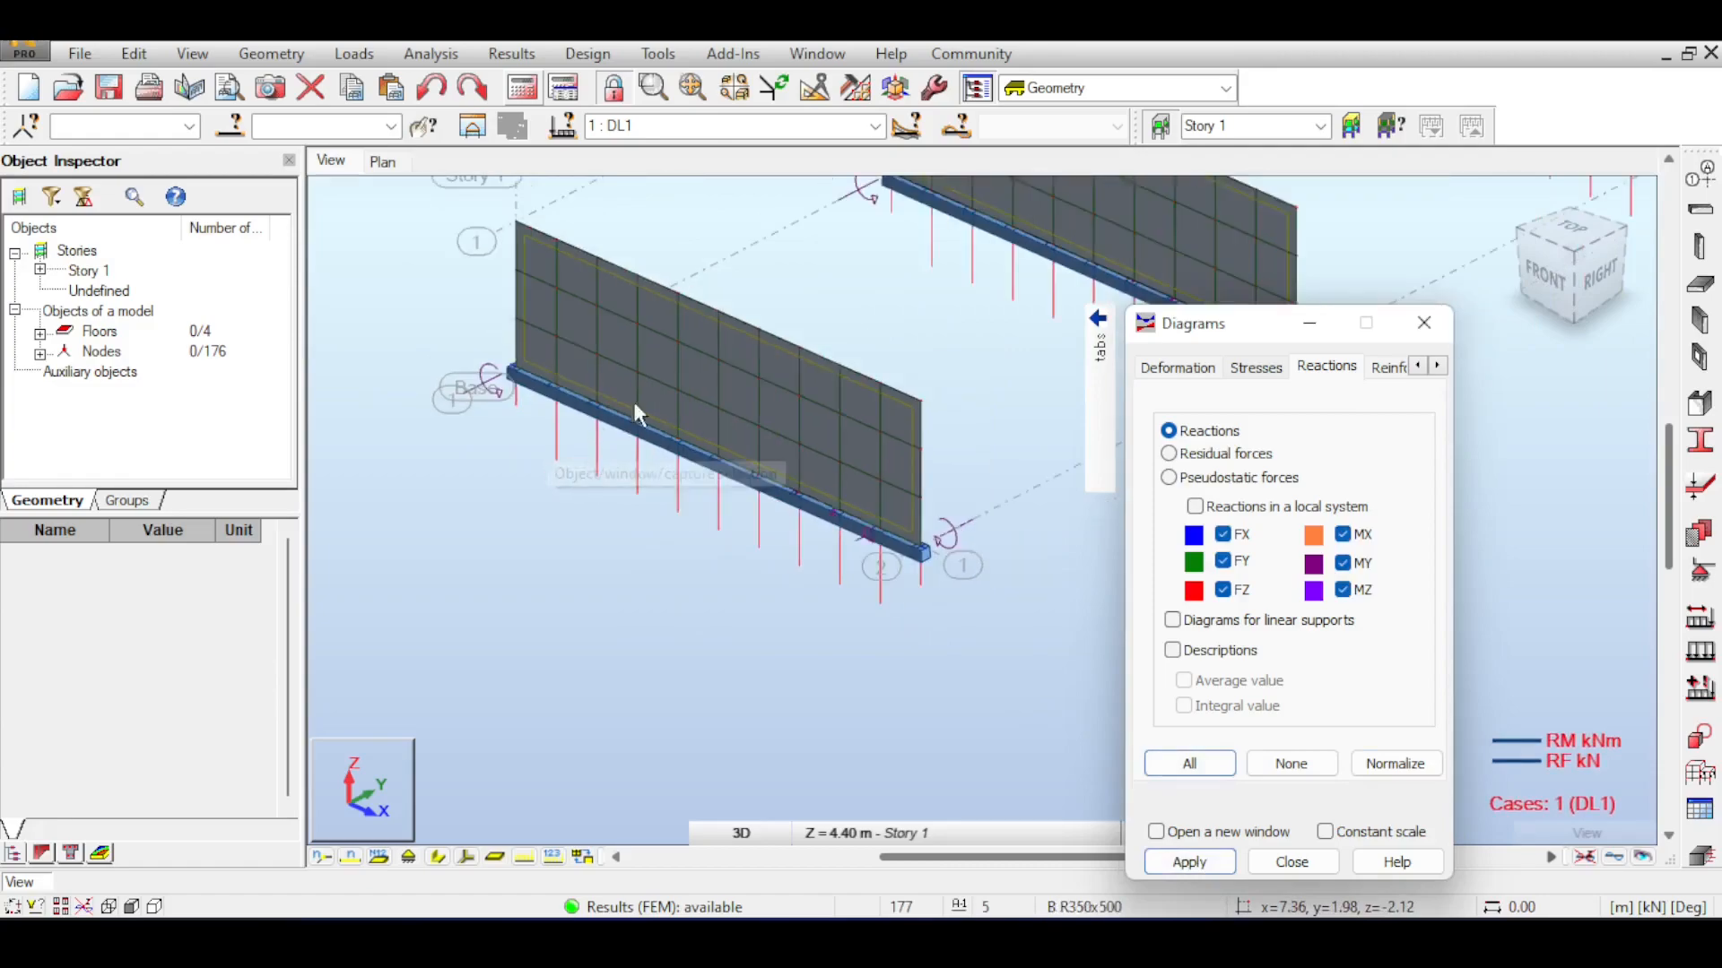
{"action": "scroll", "coordinate": [883, 314], "scroll_direction": "up", "scroll_amount": 2}
{"action": "scroll", "coordinate": [807, 358], "scroll_direction": "down", "scroll_amount": 2}
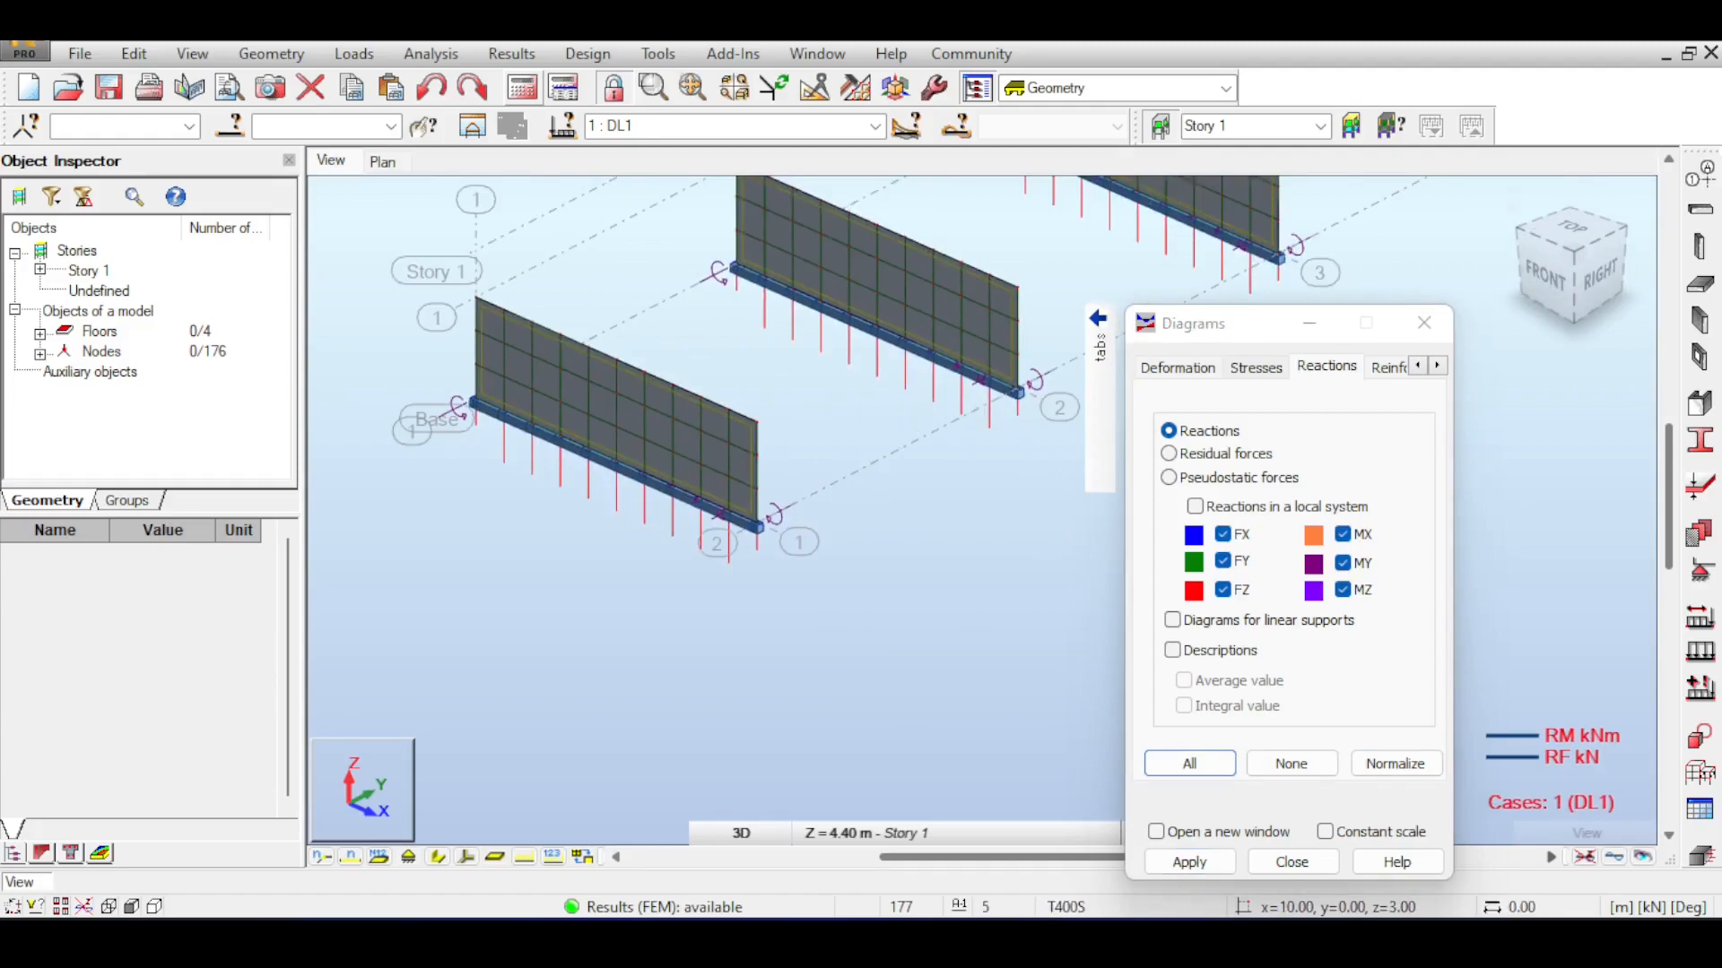
Close the diagram settings and open the soil pressure parameters for a special soil load on panels
{"action": "left_click", "coordinate": [1424, 323]}
{"action": "left_click", "coordinate": [353, 53]}
{"action": "left_click", "coordinate": [1249, 661]}
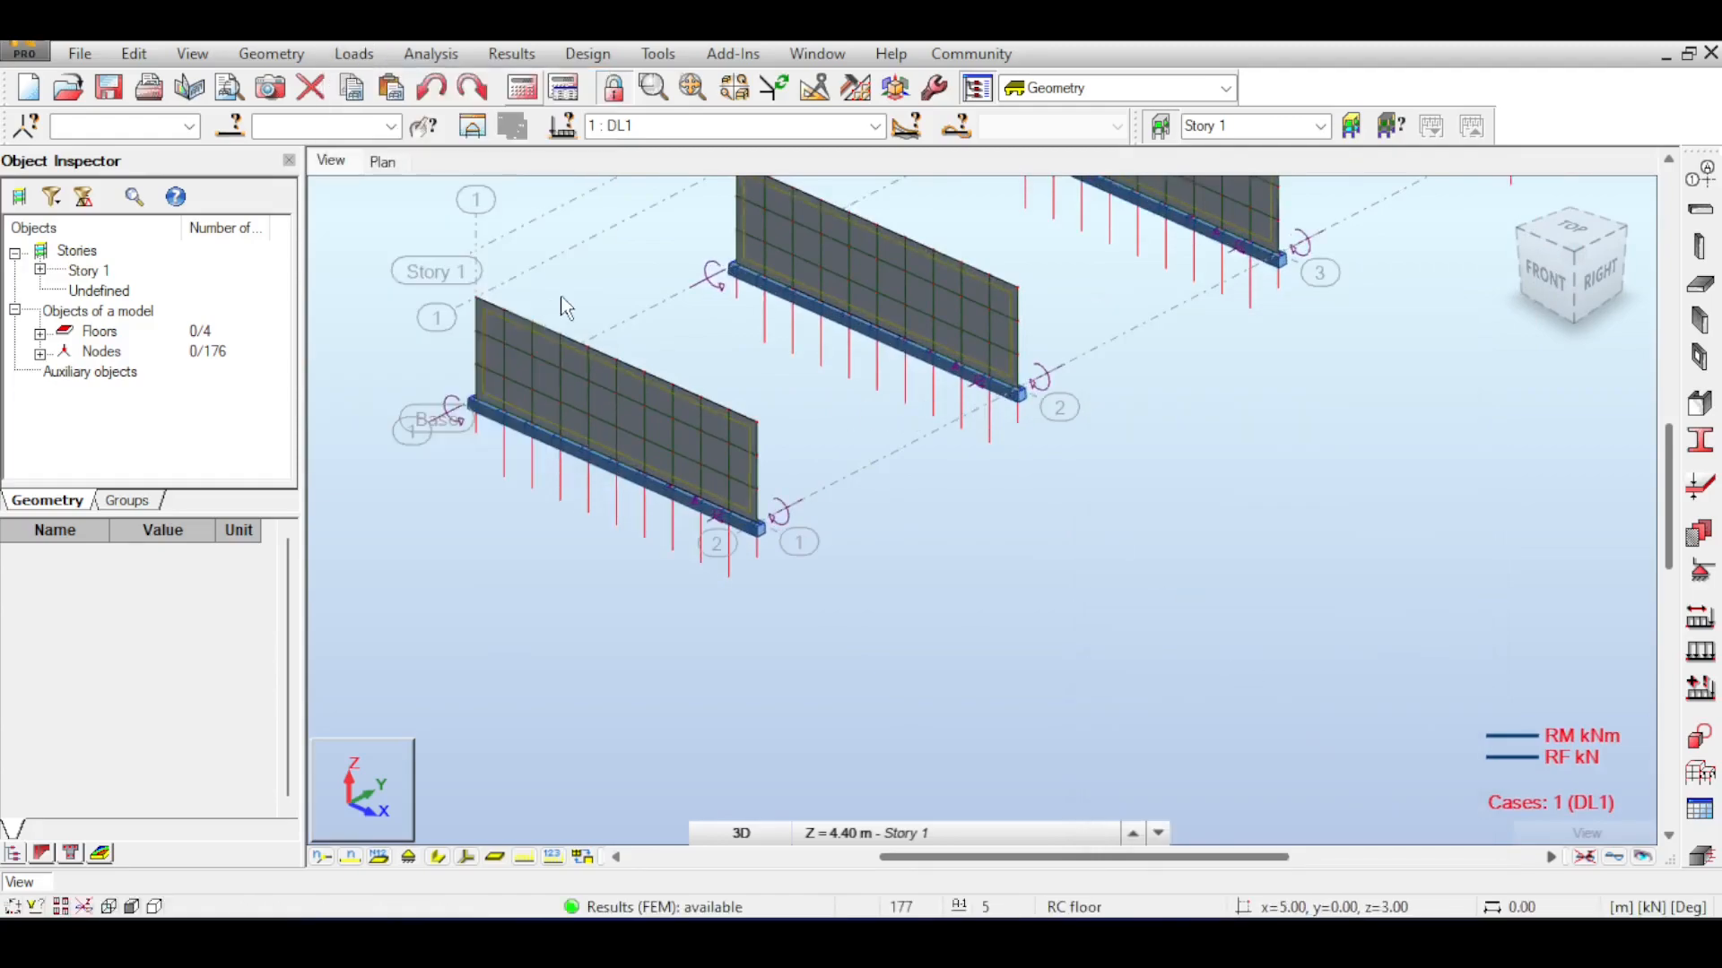
{"action": "left_click", "coordinate": [353, 54]}
{"action": "mouse_move", "coordinate": [503, 420]}
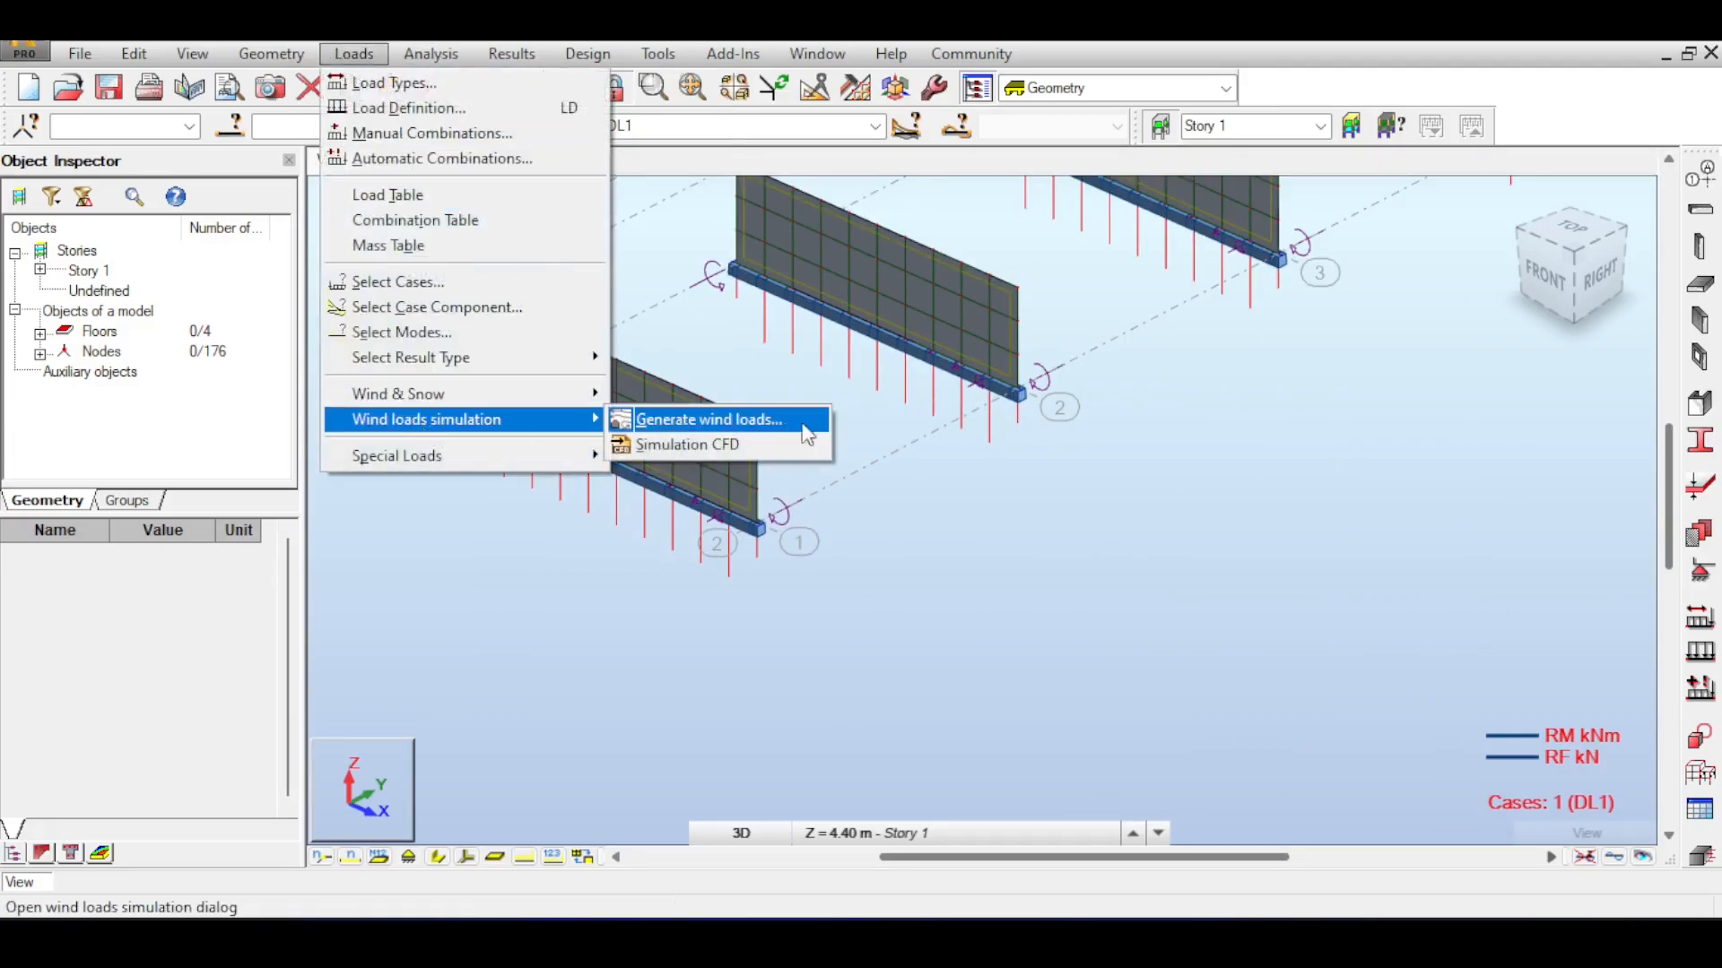
{"action": "mouse_move", "coordinate": [538, 456]}
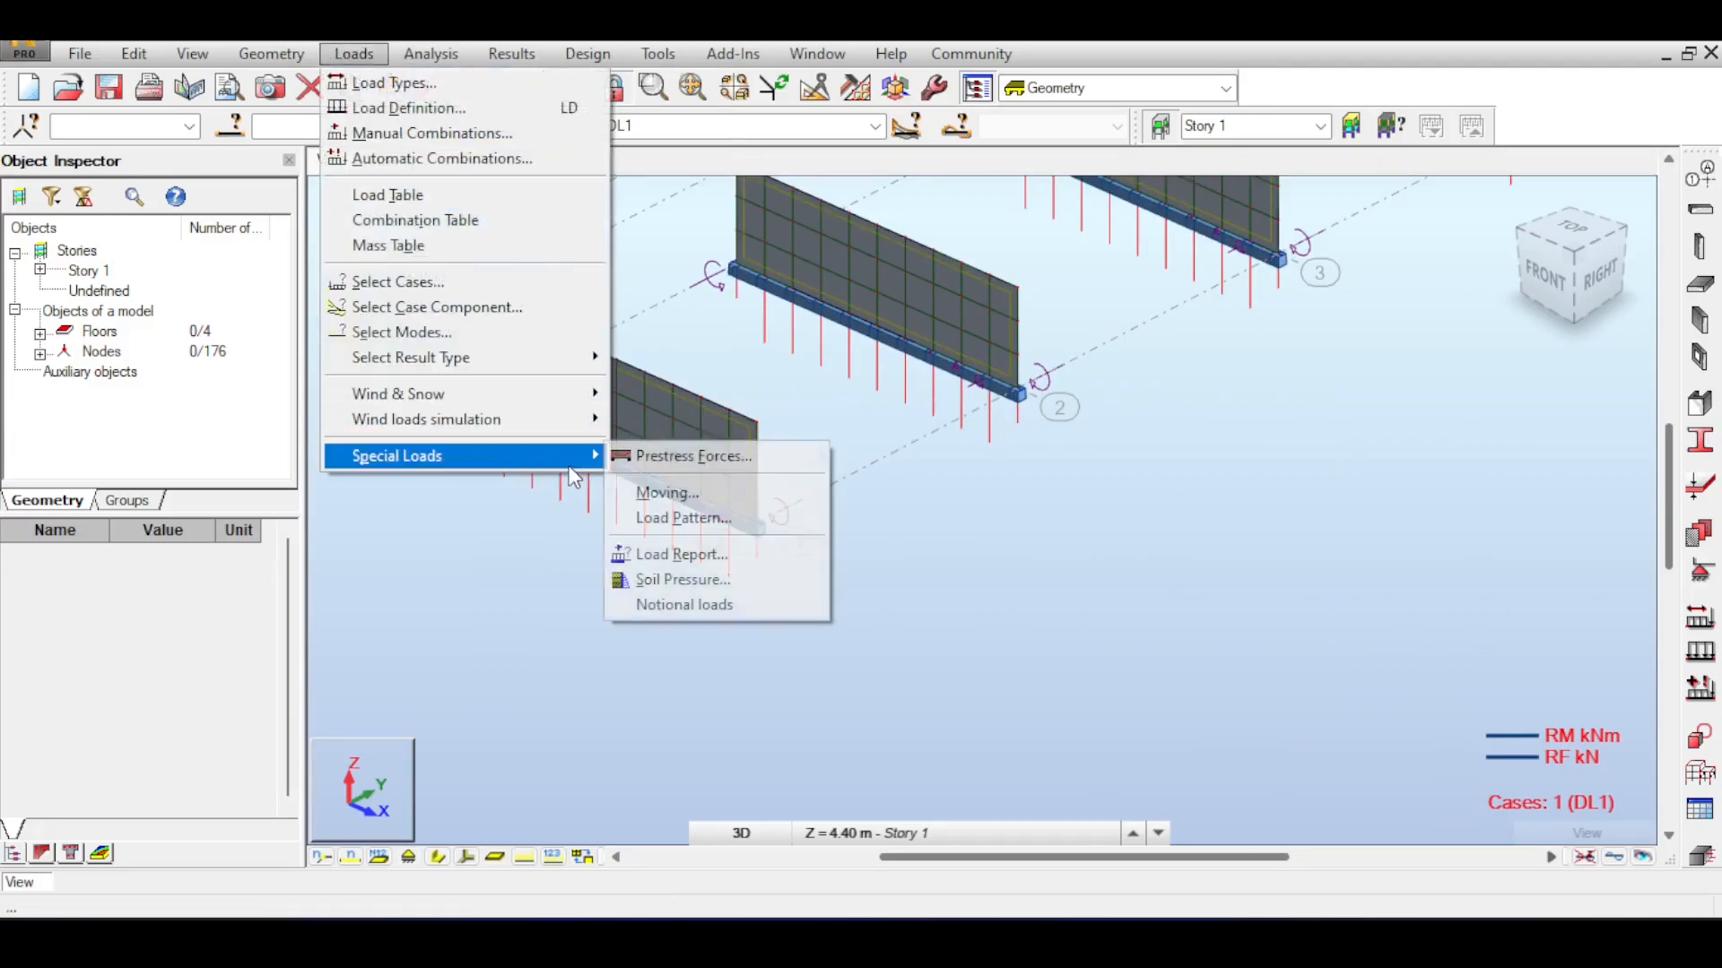
{"action": "left_click", "coordinate": [722, 581]}
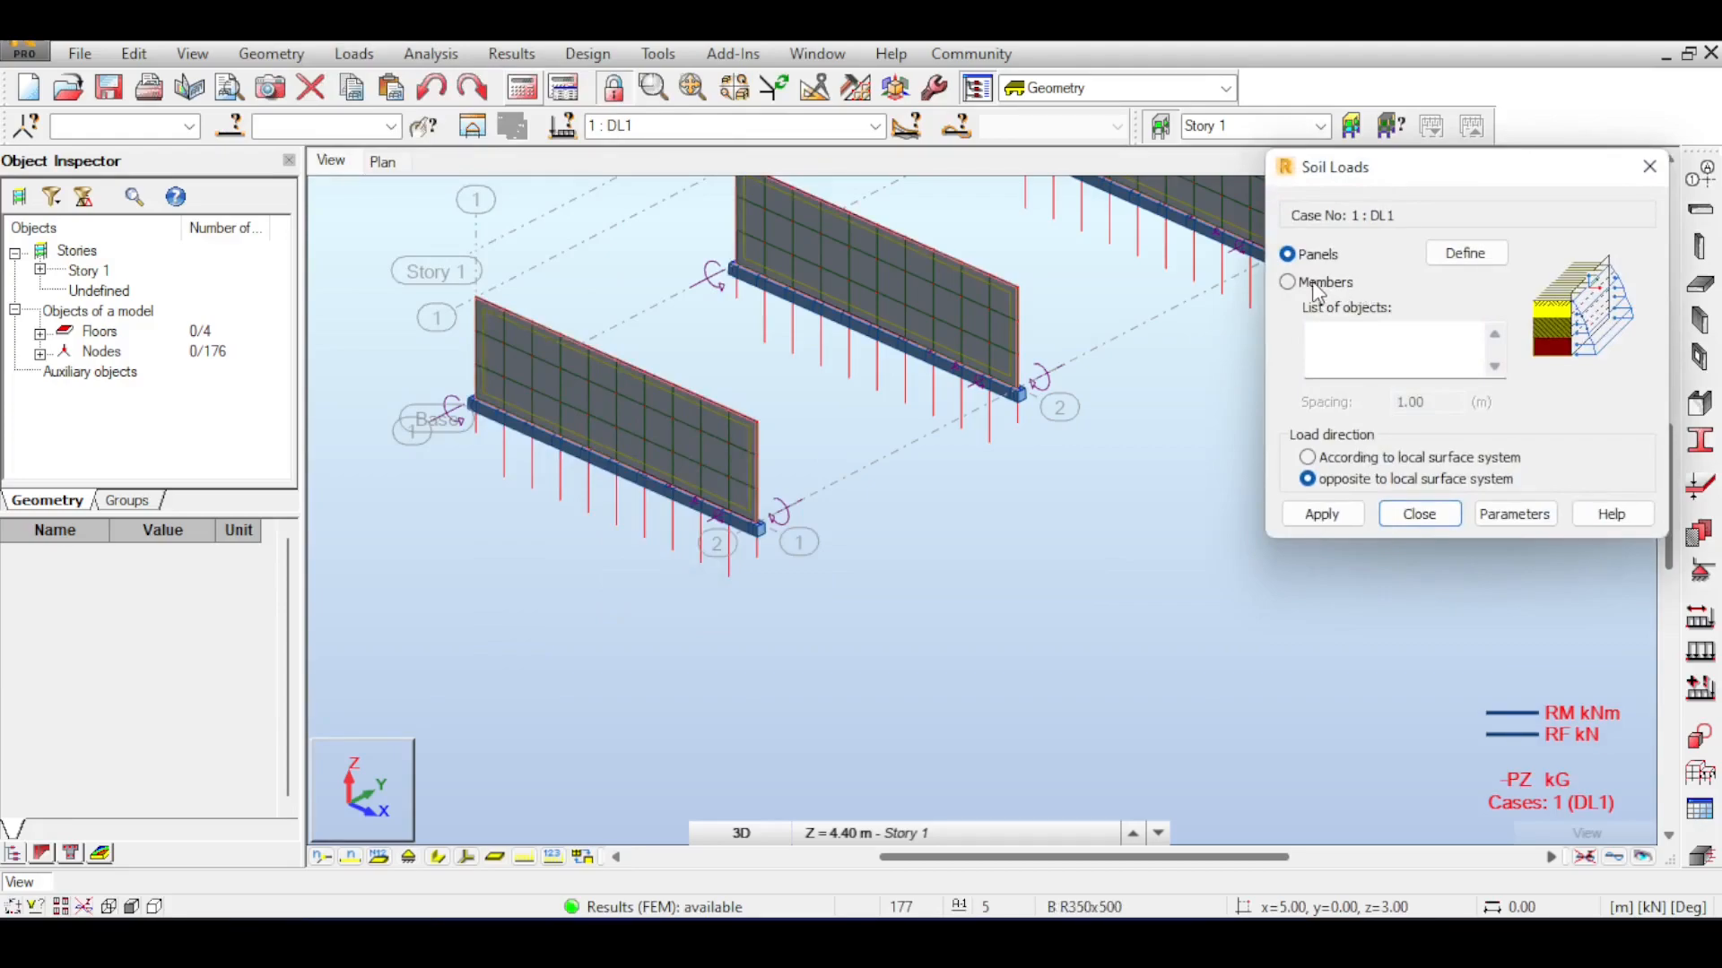
{"action": "left_click", "coordinate": [1508, 517]}
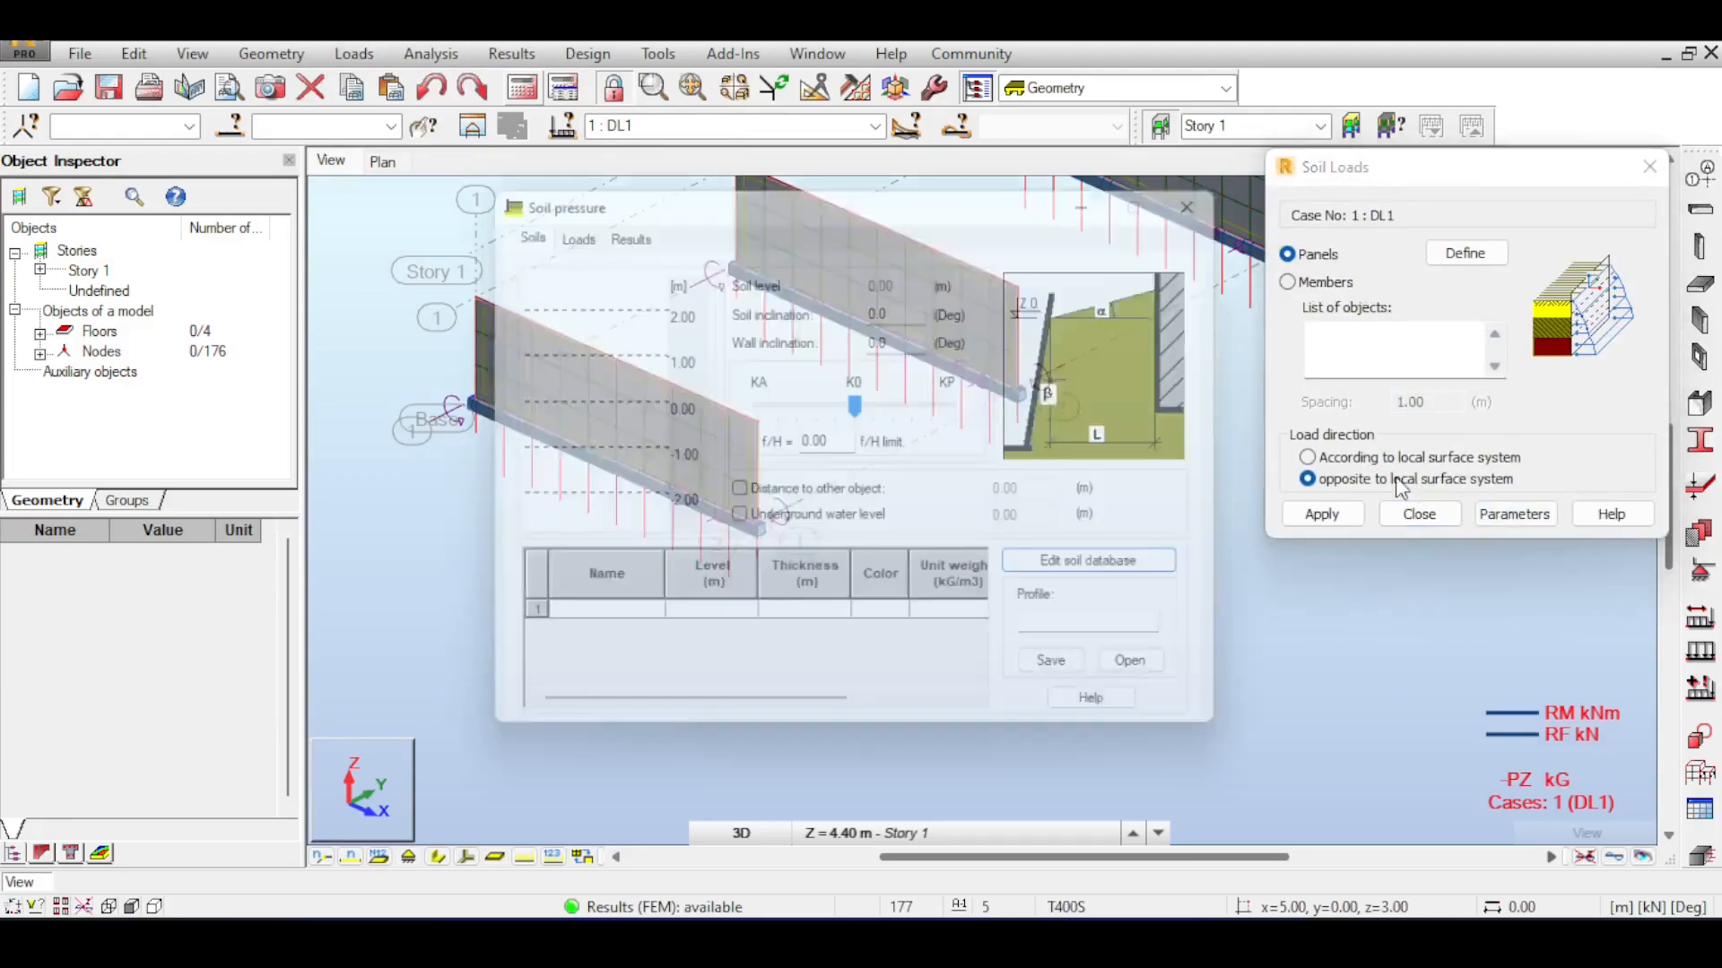
Set the soil pressure state to KA (f/H = -1.00) and define a clayey fine sands layer at level 3.00 m
{"action": "left_click", "coordinate": [883, 299]}
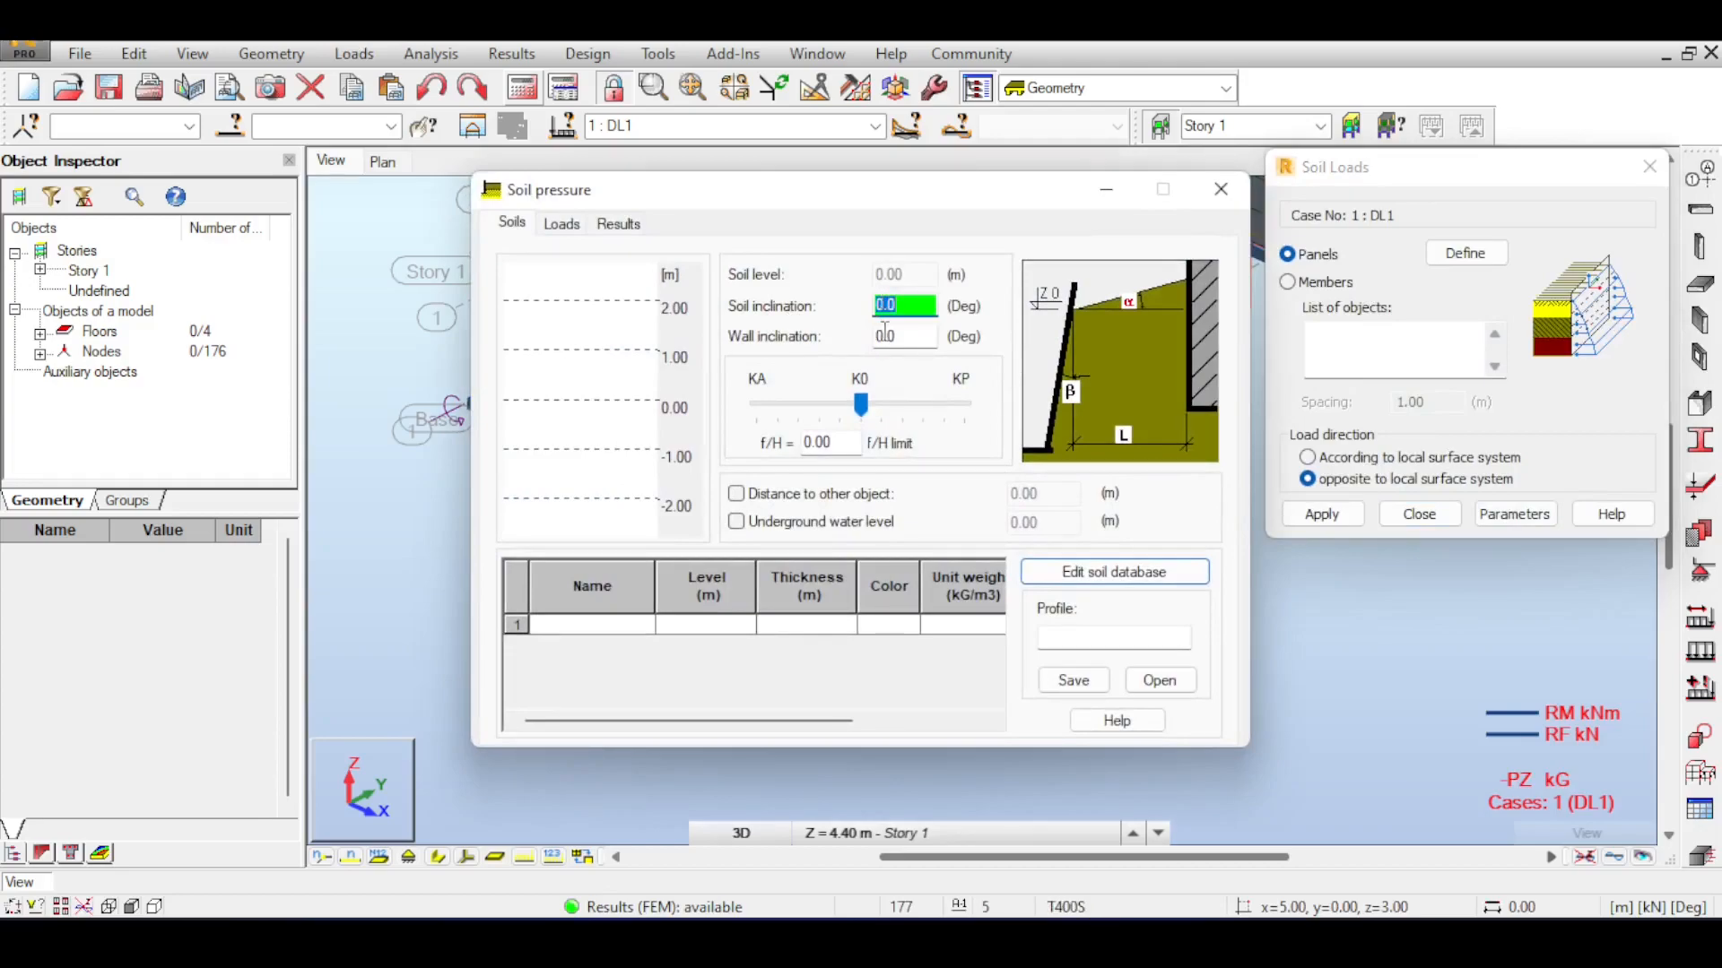
{"action": "left_click_drag", "start_coordinate": [860, 406], "coordinate": [735, 418]}
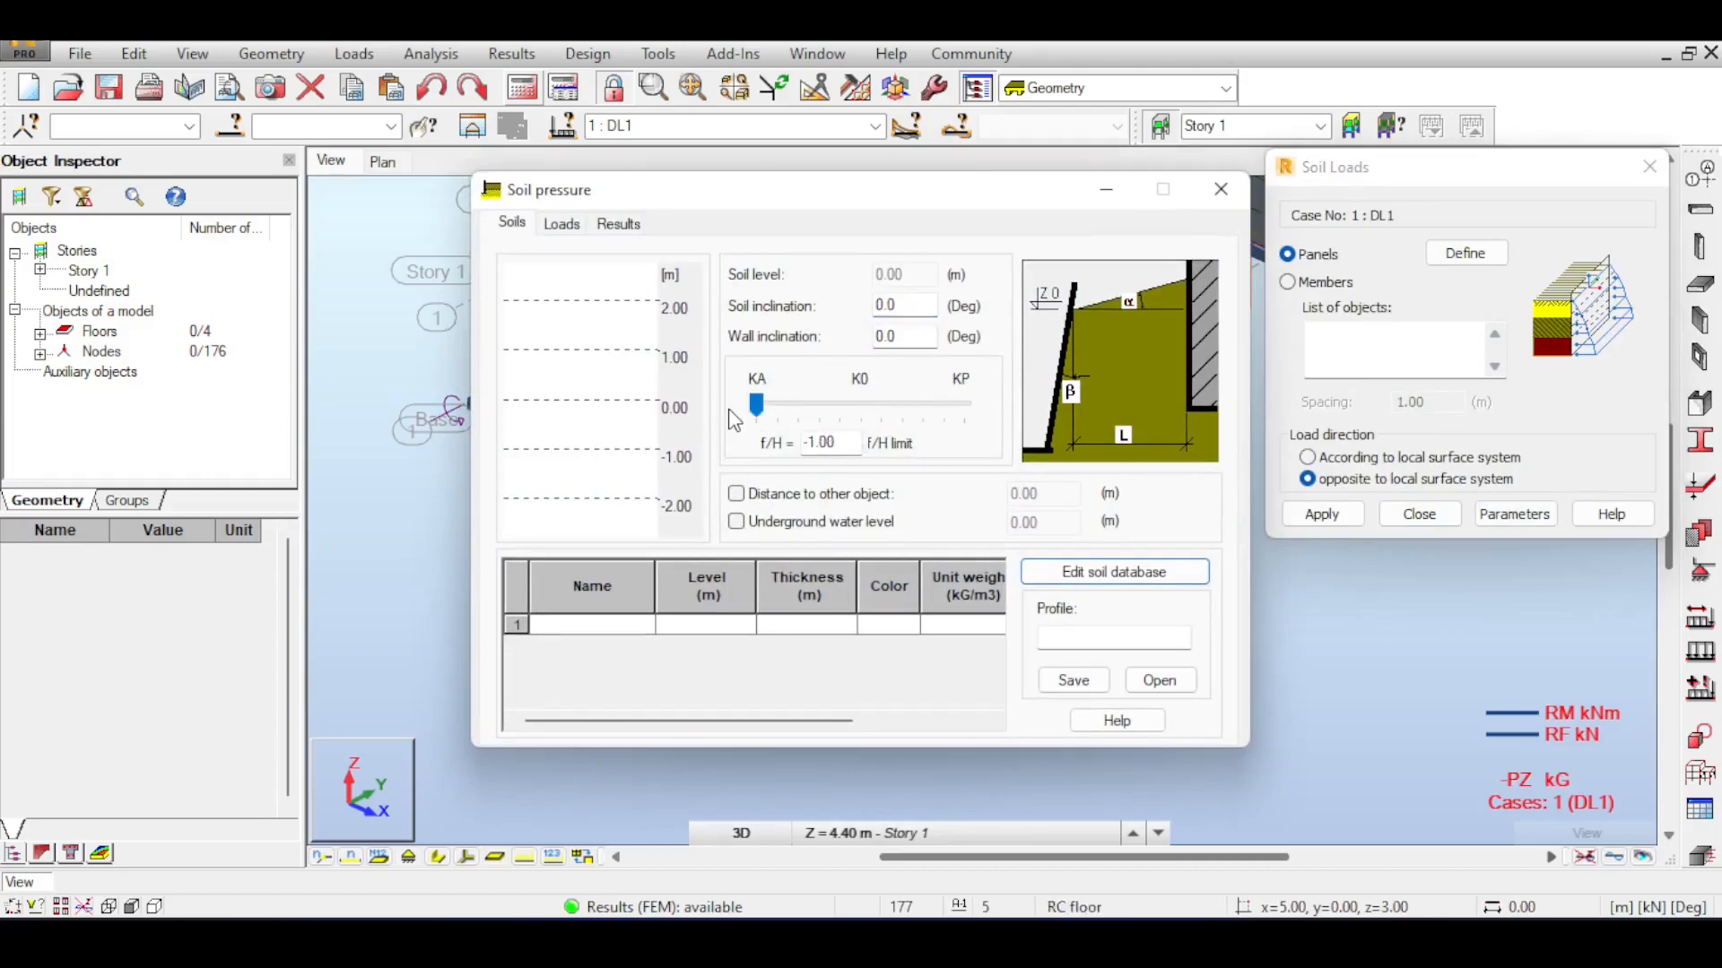
{"action": "left_click", "coordinate": [627, 628]}
{"action": "left_click", "coordinate": [643, 625]}
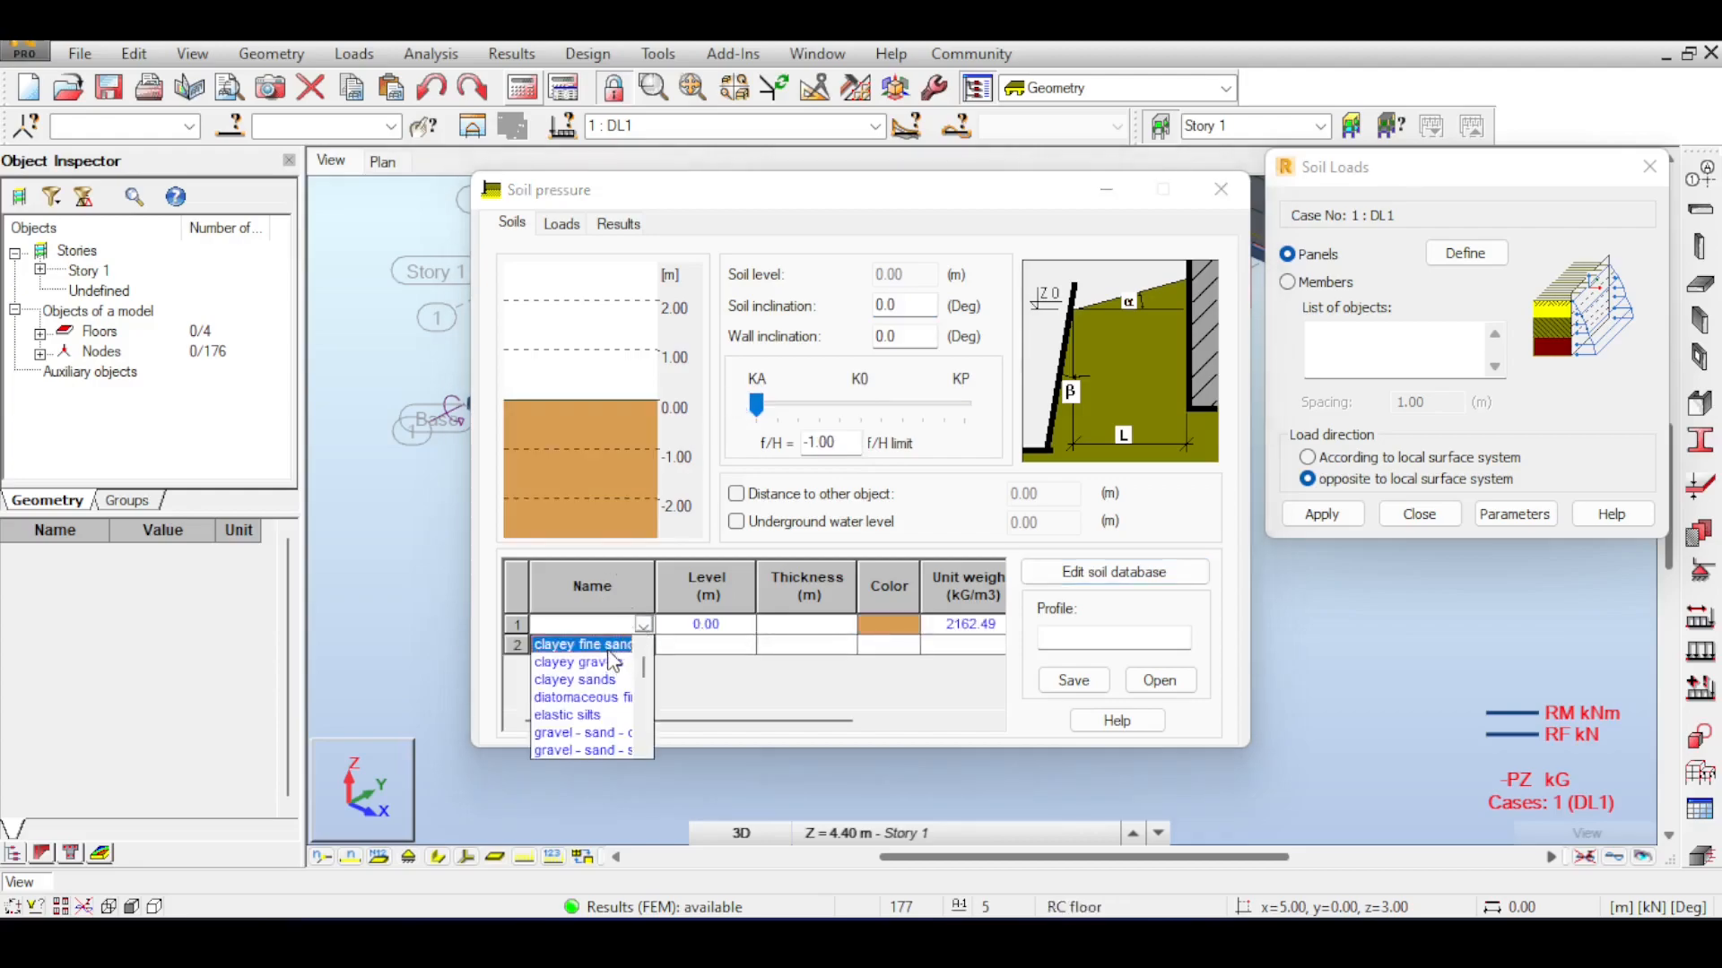
{"action": "left_click", "coordinate": [583, 645]}
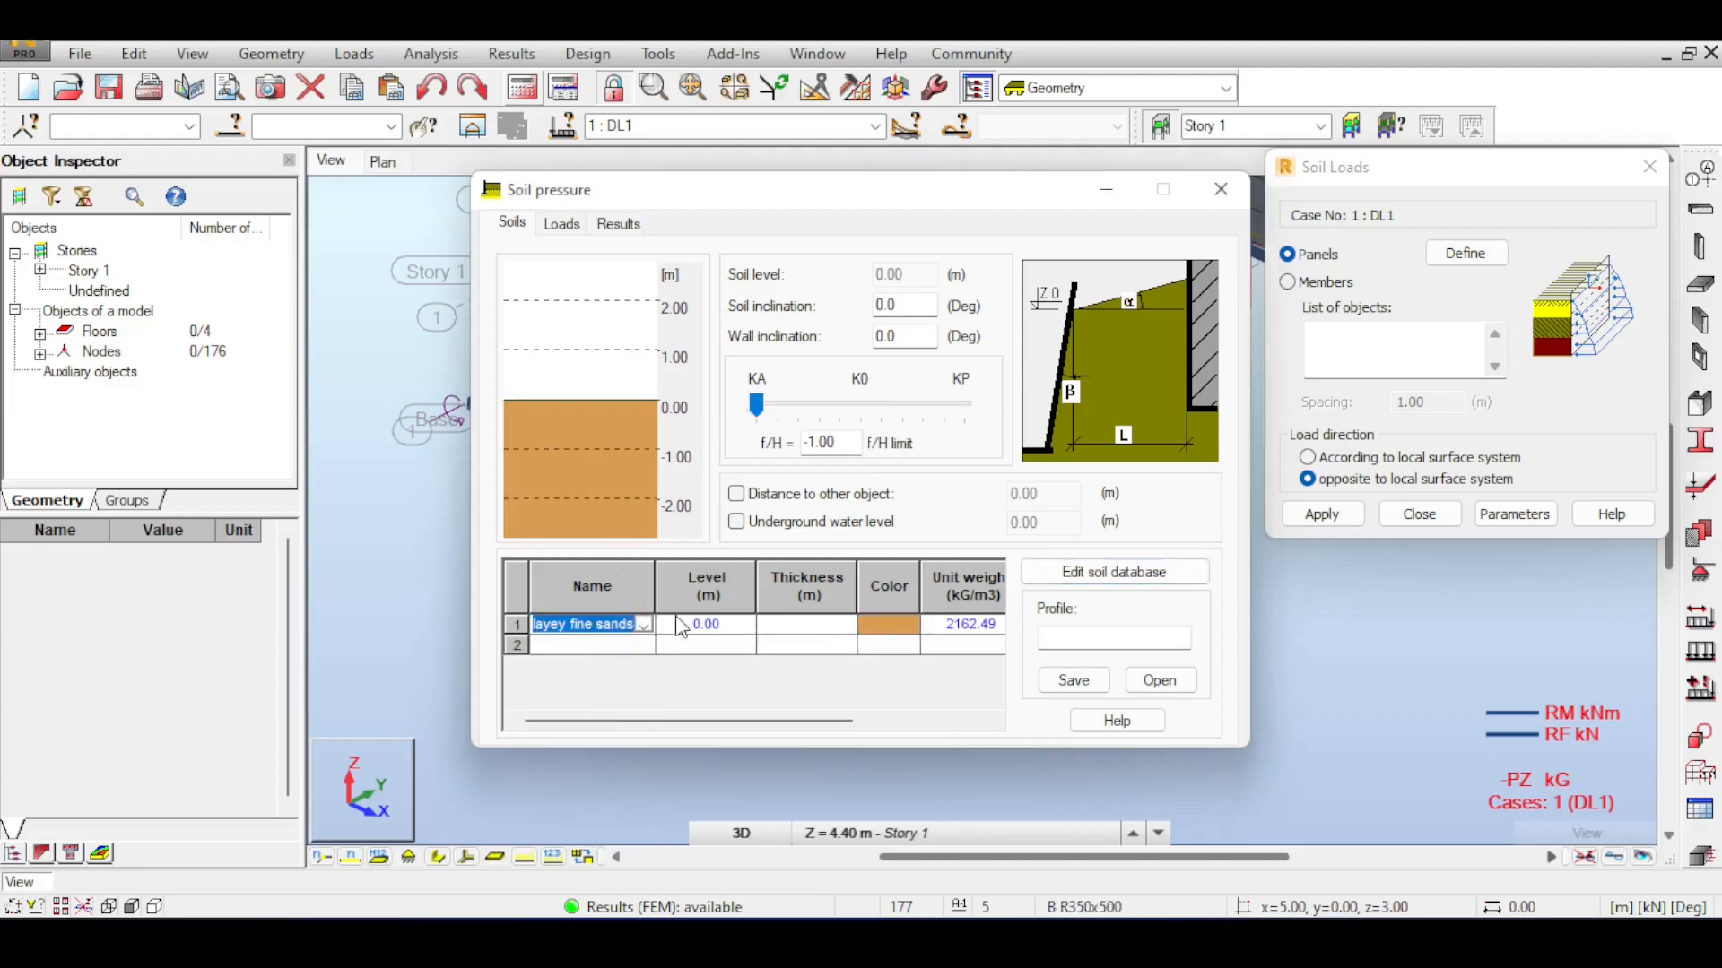
{"action": "left_click", "coordinate": [713, 623]}
{"action": "type", "text": "3"}
Examine the soil pressure diagram and the soil layer's unit weights and friction angle
{"action": "left_click", "coordinate": [619, 223]}
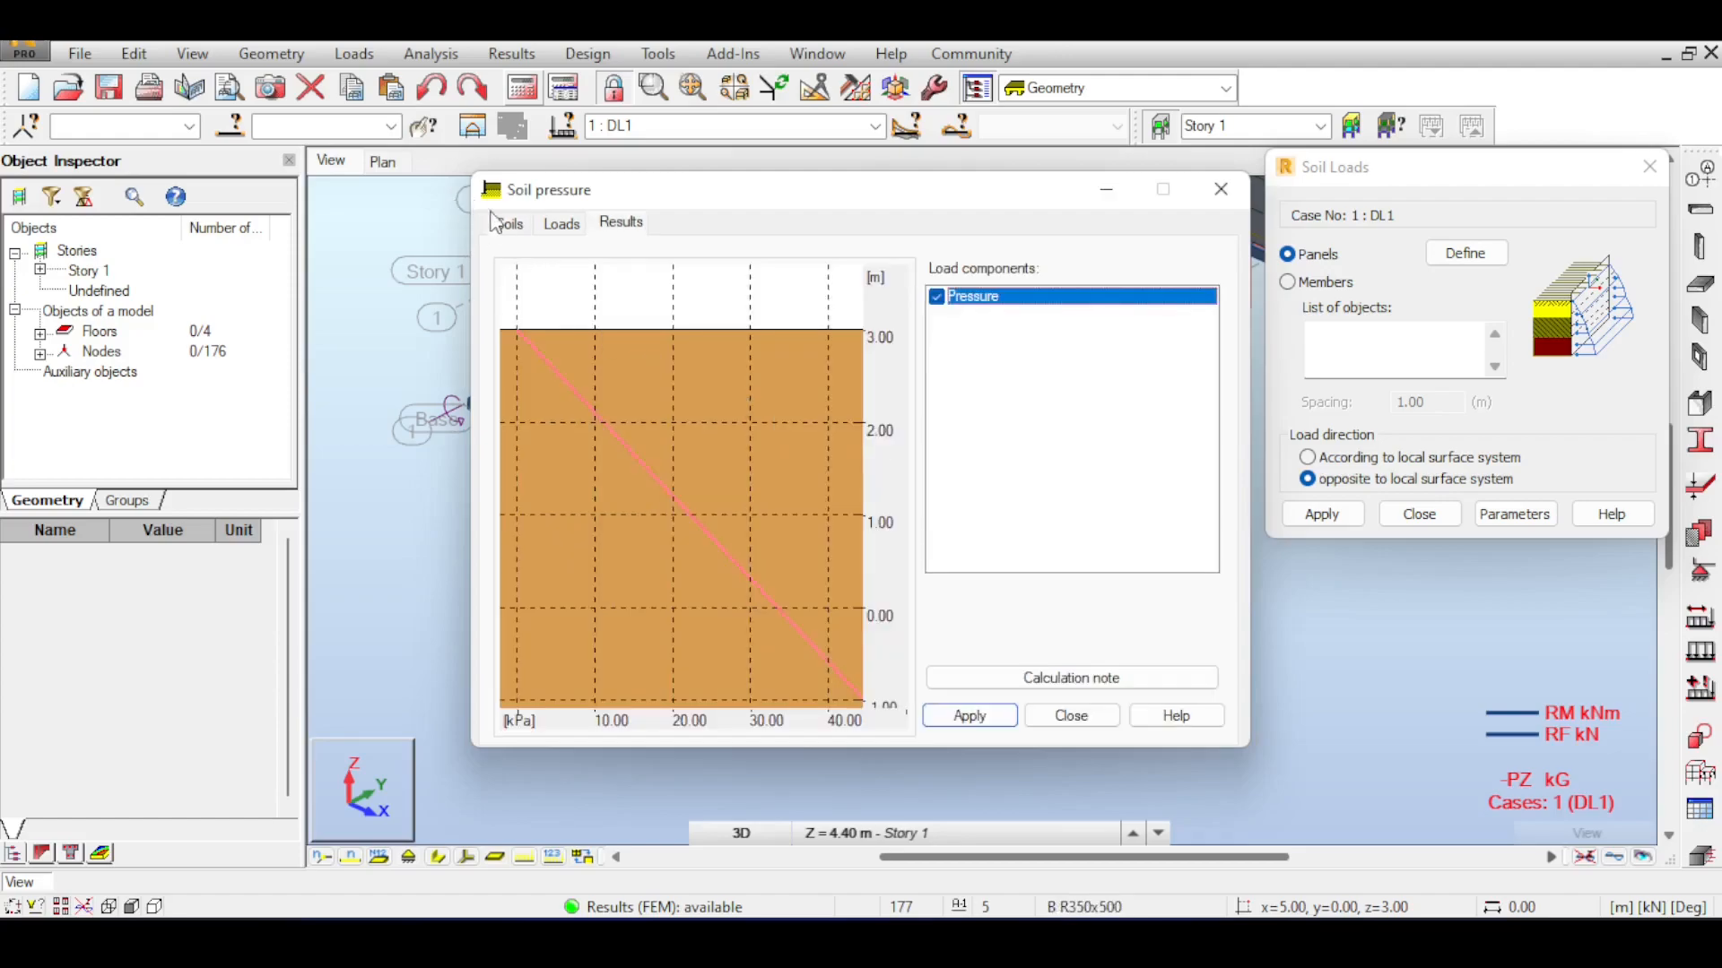
{"action": "left_click", "coordinate": [512, 223]}
{"action": "left_click_drag", "start_coordinate": [762, 721], "coordinate": [895, 725]}
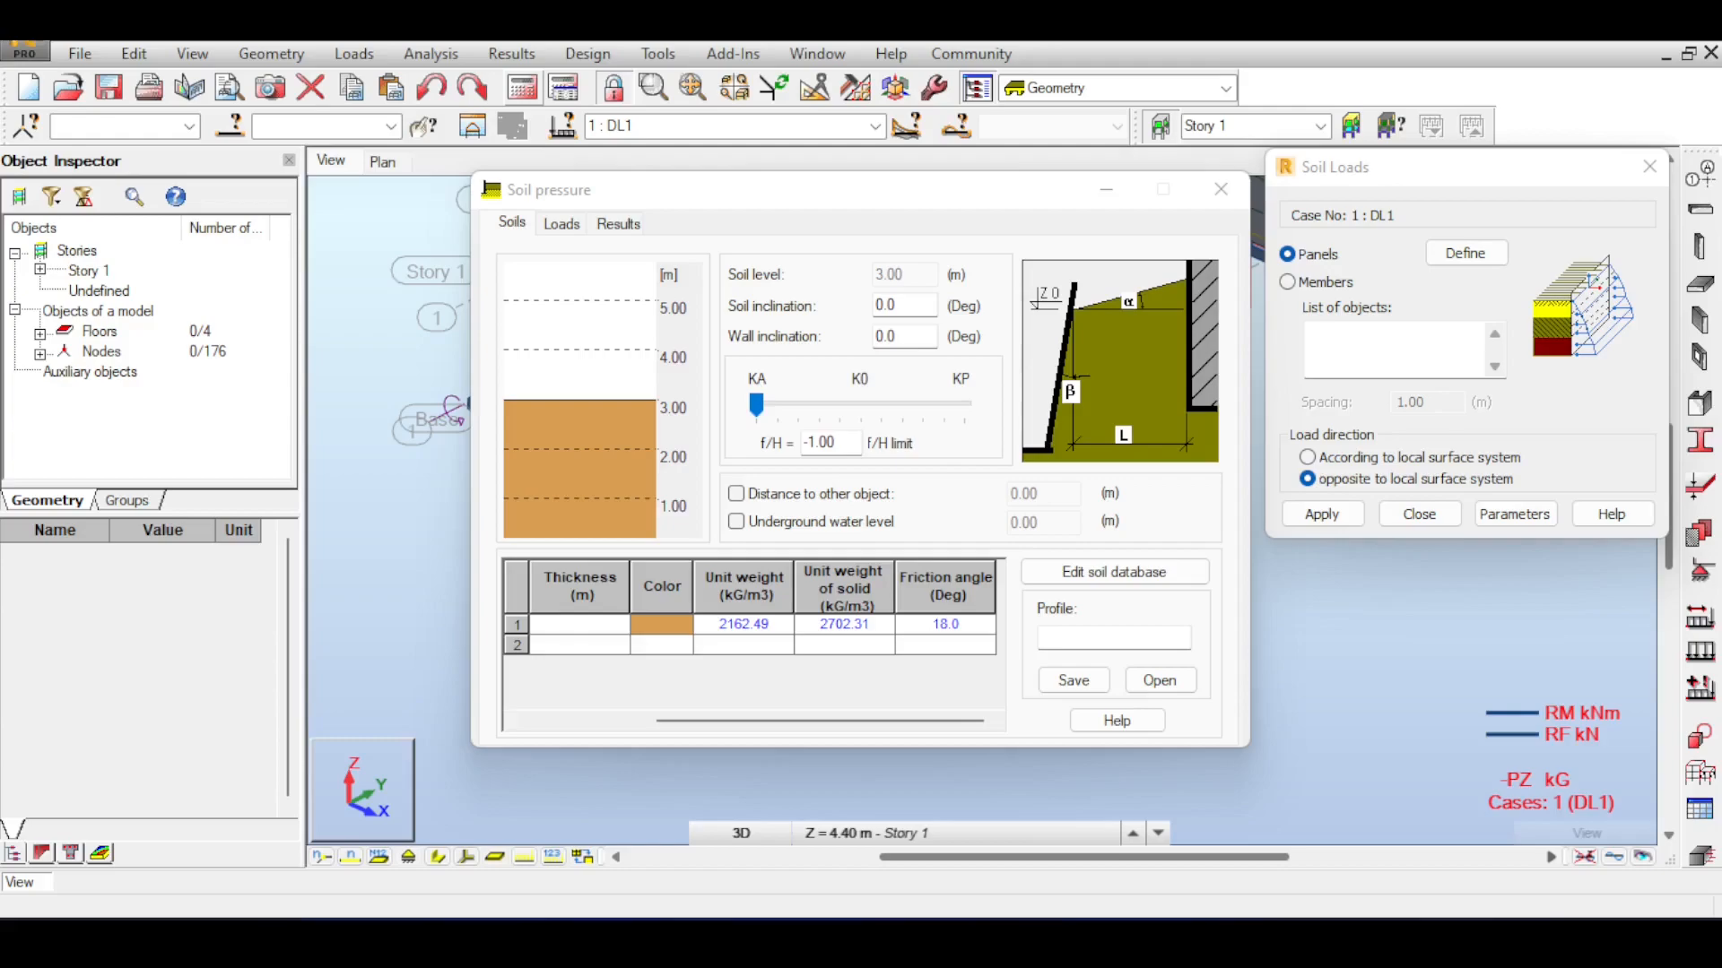
{"action": "left_click", "coordinate": [618, 223]}
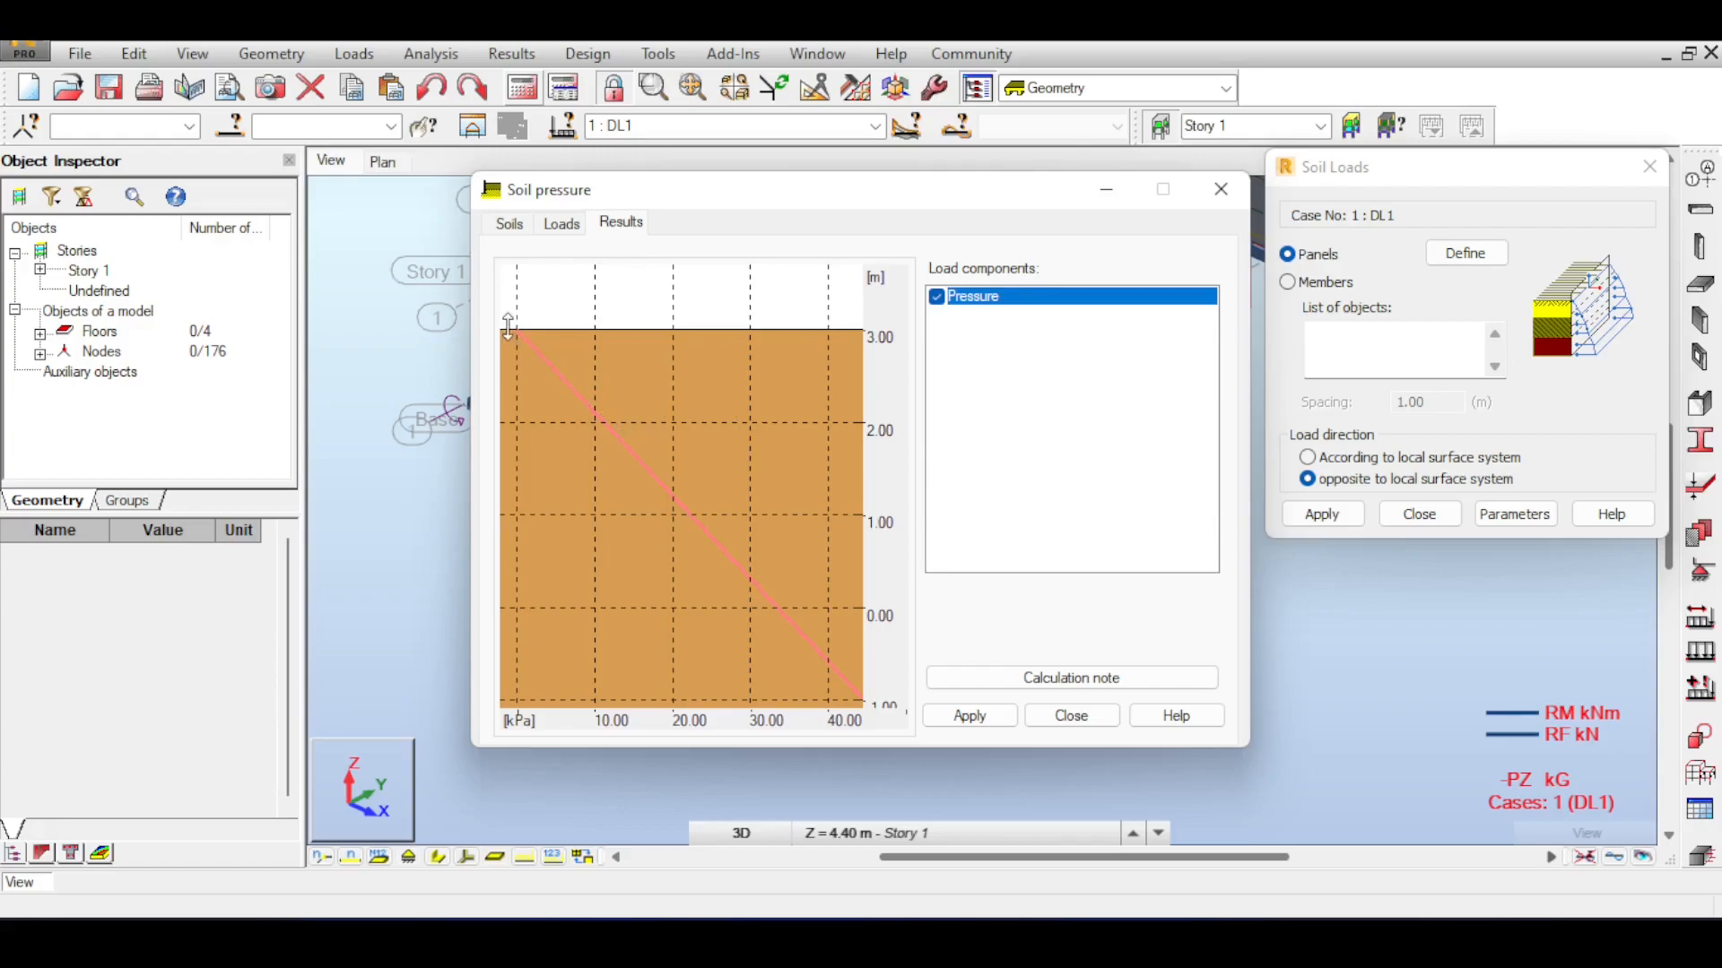
Generate the soil pressure calculation note and review its pressure factors and limit displacement factor
{"action": "left_click", "coordinate": [951, 679]}
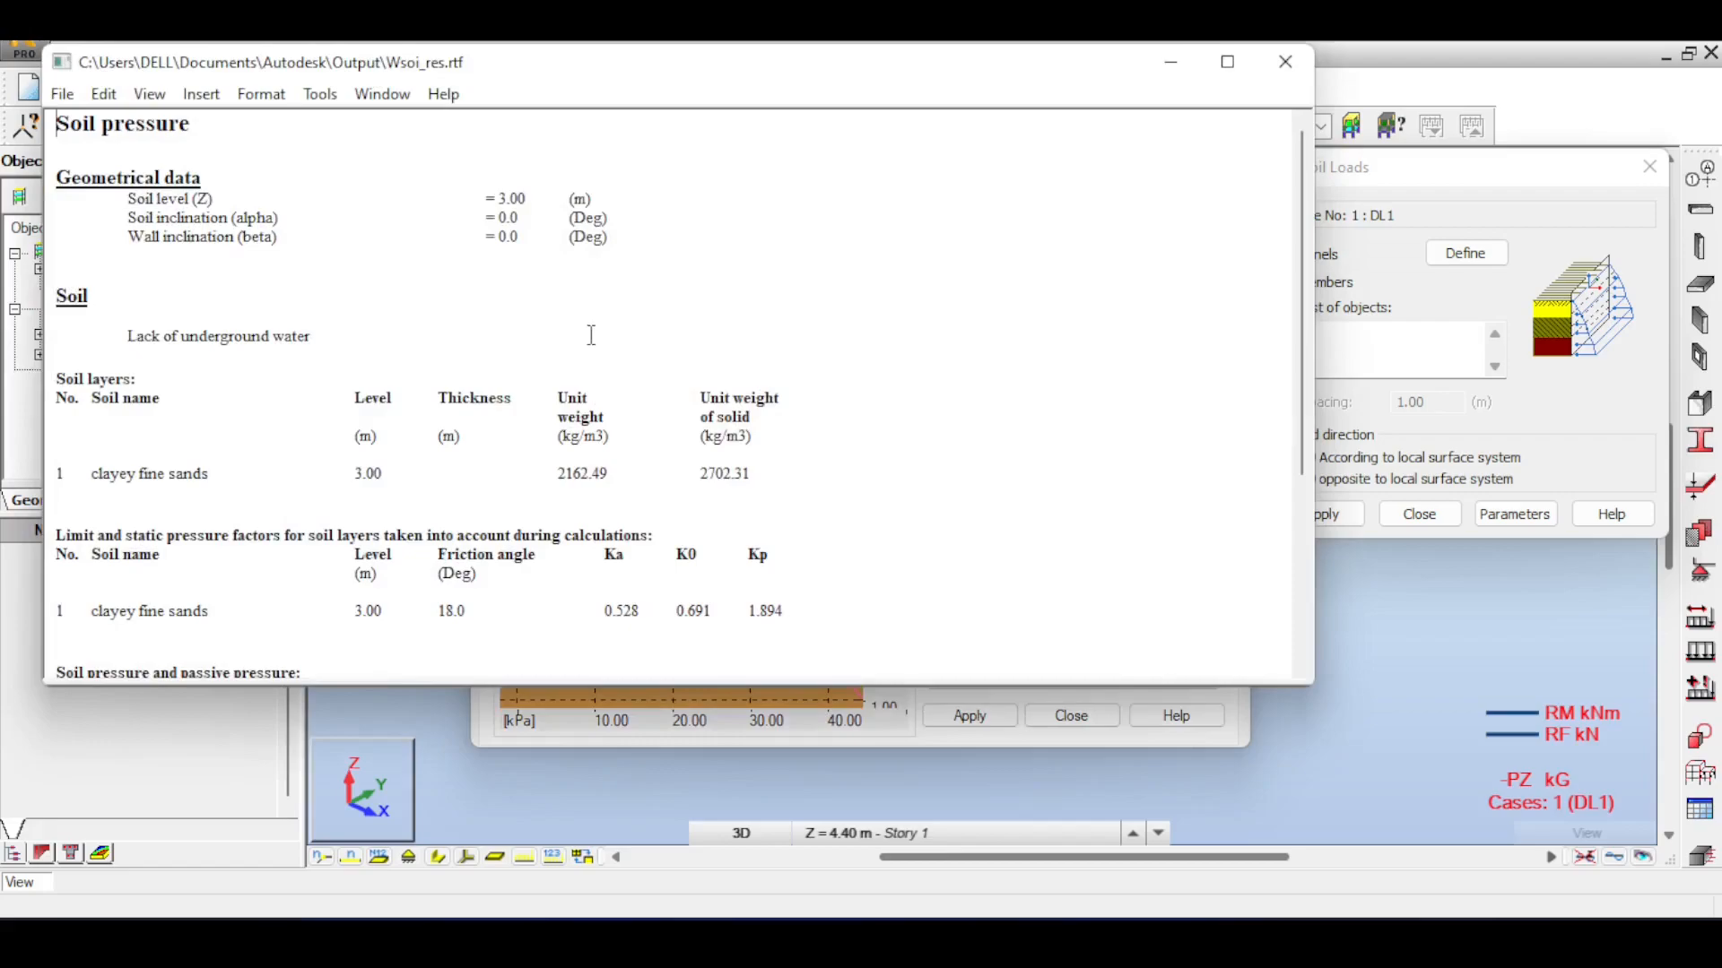
{"action": "scroll", "coordinate": [592, 340], "scroll_direction": "down", "scroll_amount": 3}
{"action": "scroll", "coordinate": [632, 375], "scroll_direction": "down", "scroll_amount": 4}
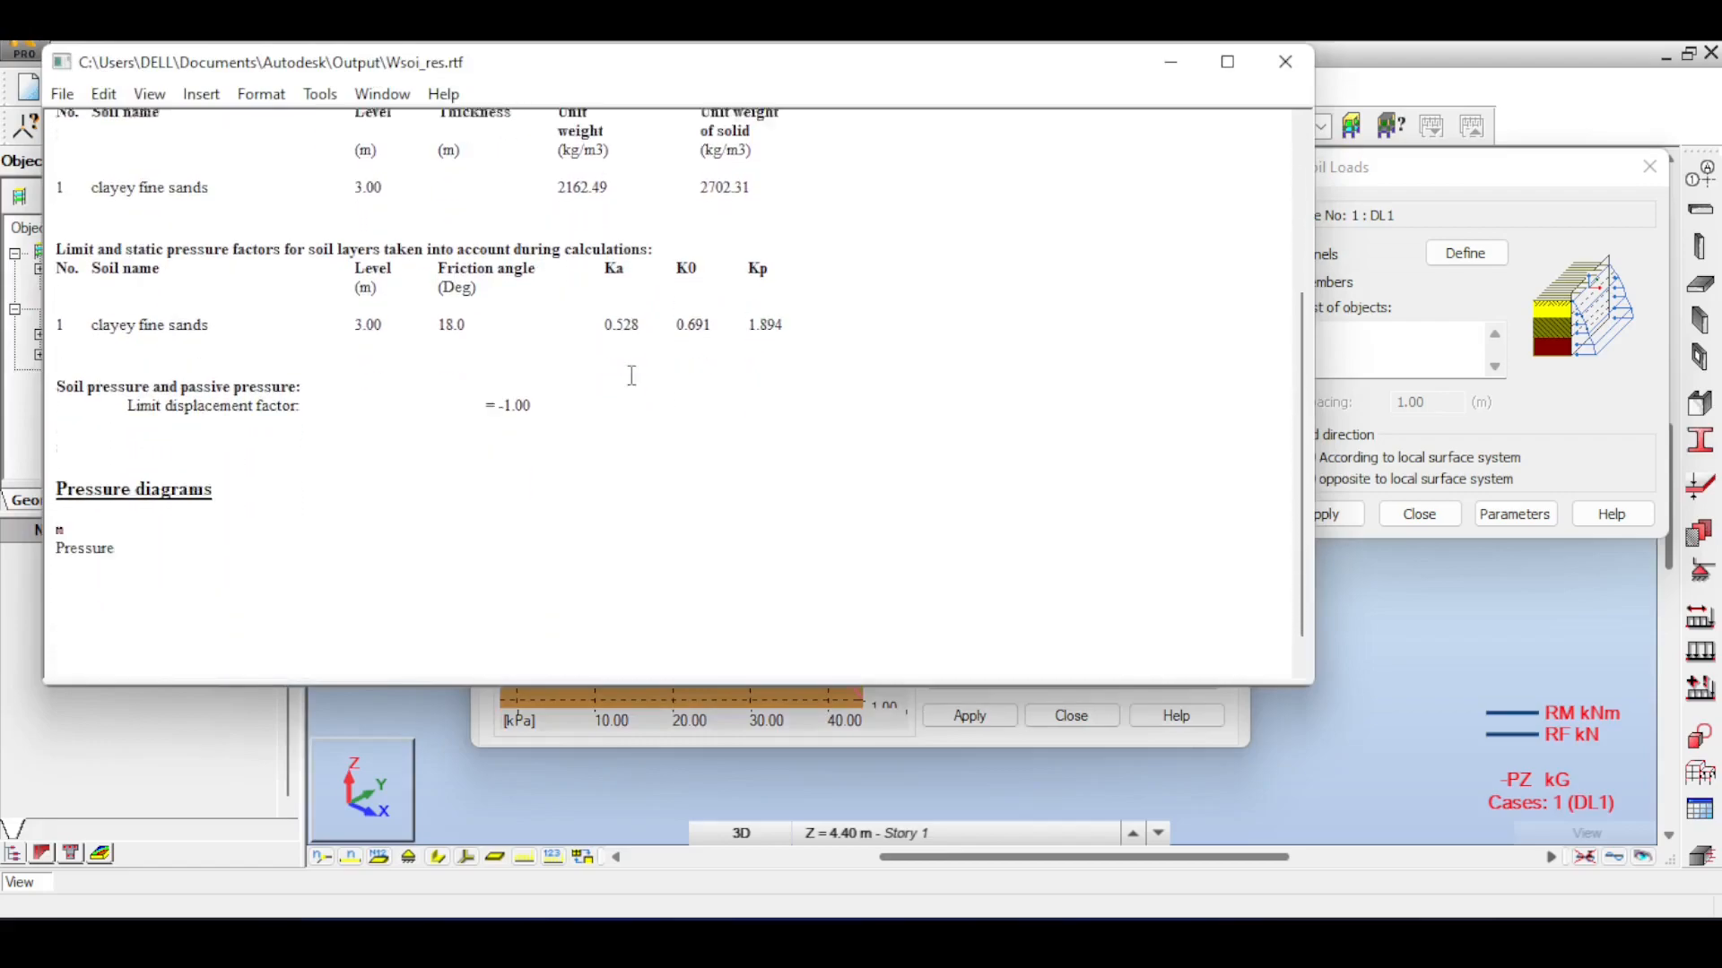
Examine the Ka, K0 and Kp pressure factors for clayey fine sands, and close the calculation note and soil pressure settings
{"action": "scroll", "coordinate": [701, 423], "scroll_direction": "up", "scroll_amount": 5}
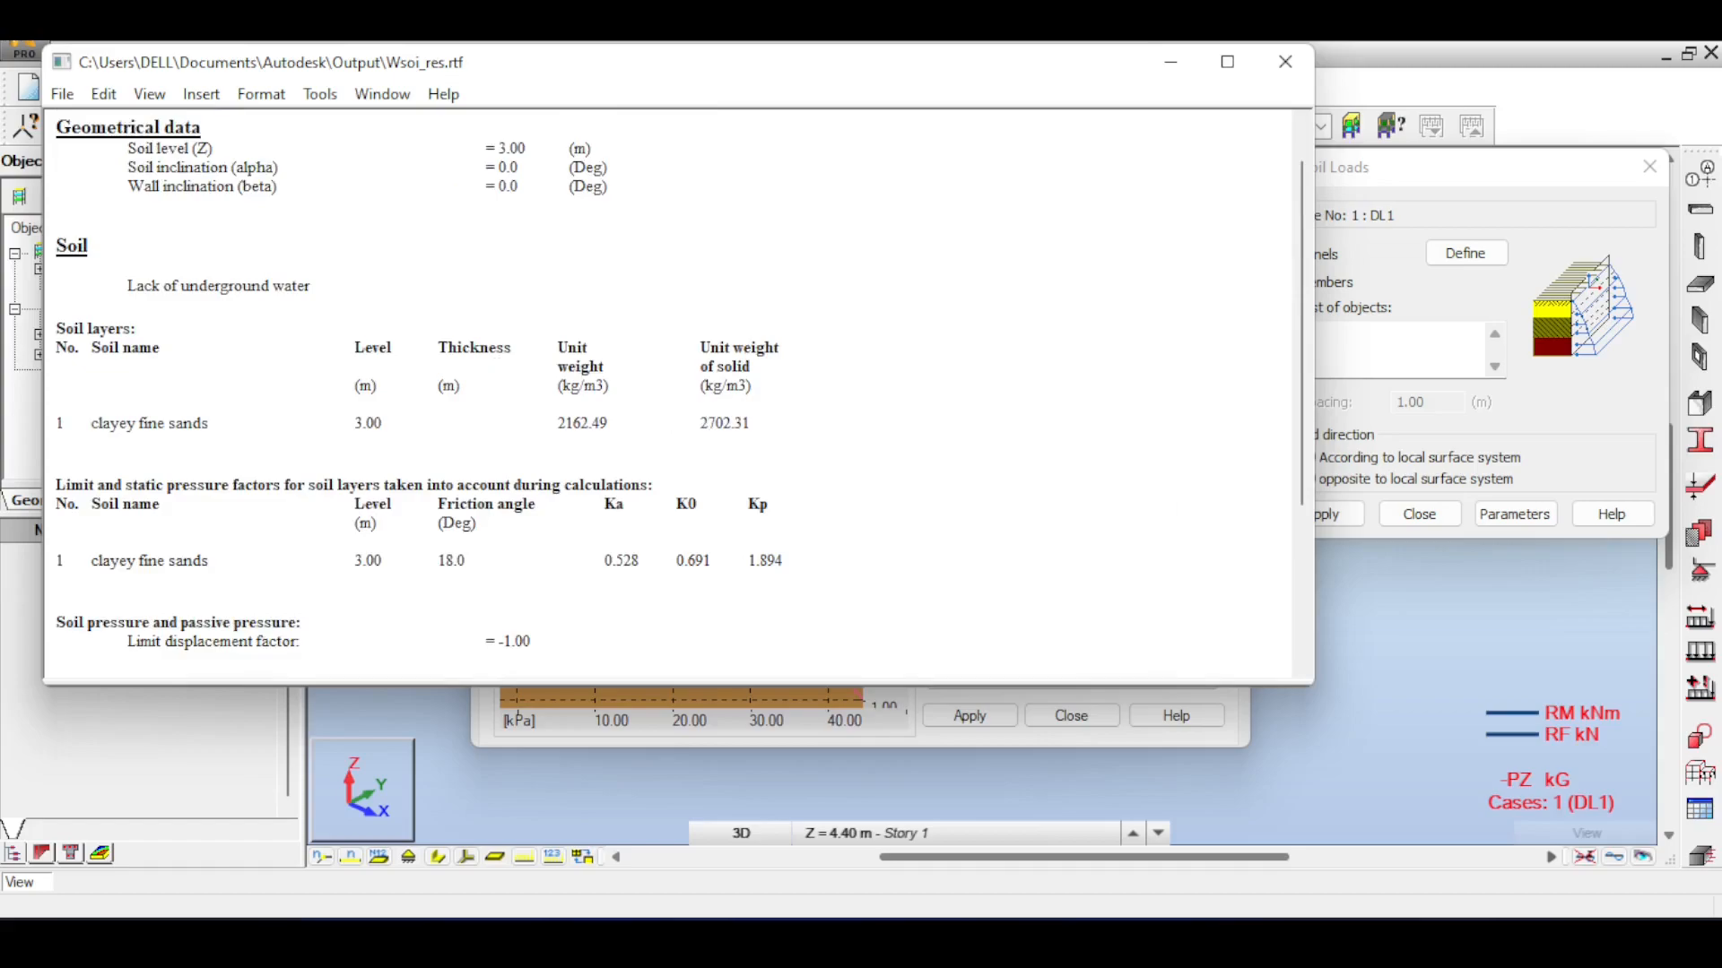
{"action": "scroll", "coordinate": [669, 394], "scroll_direction": "down", "scroll_amount": 1}
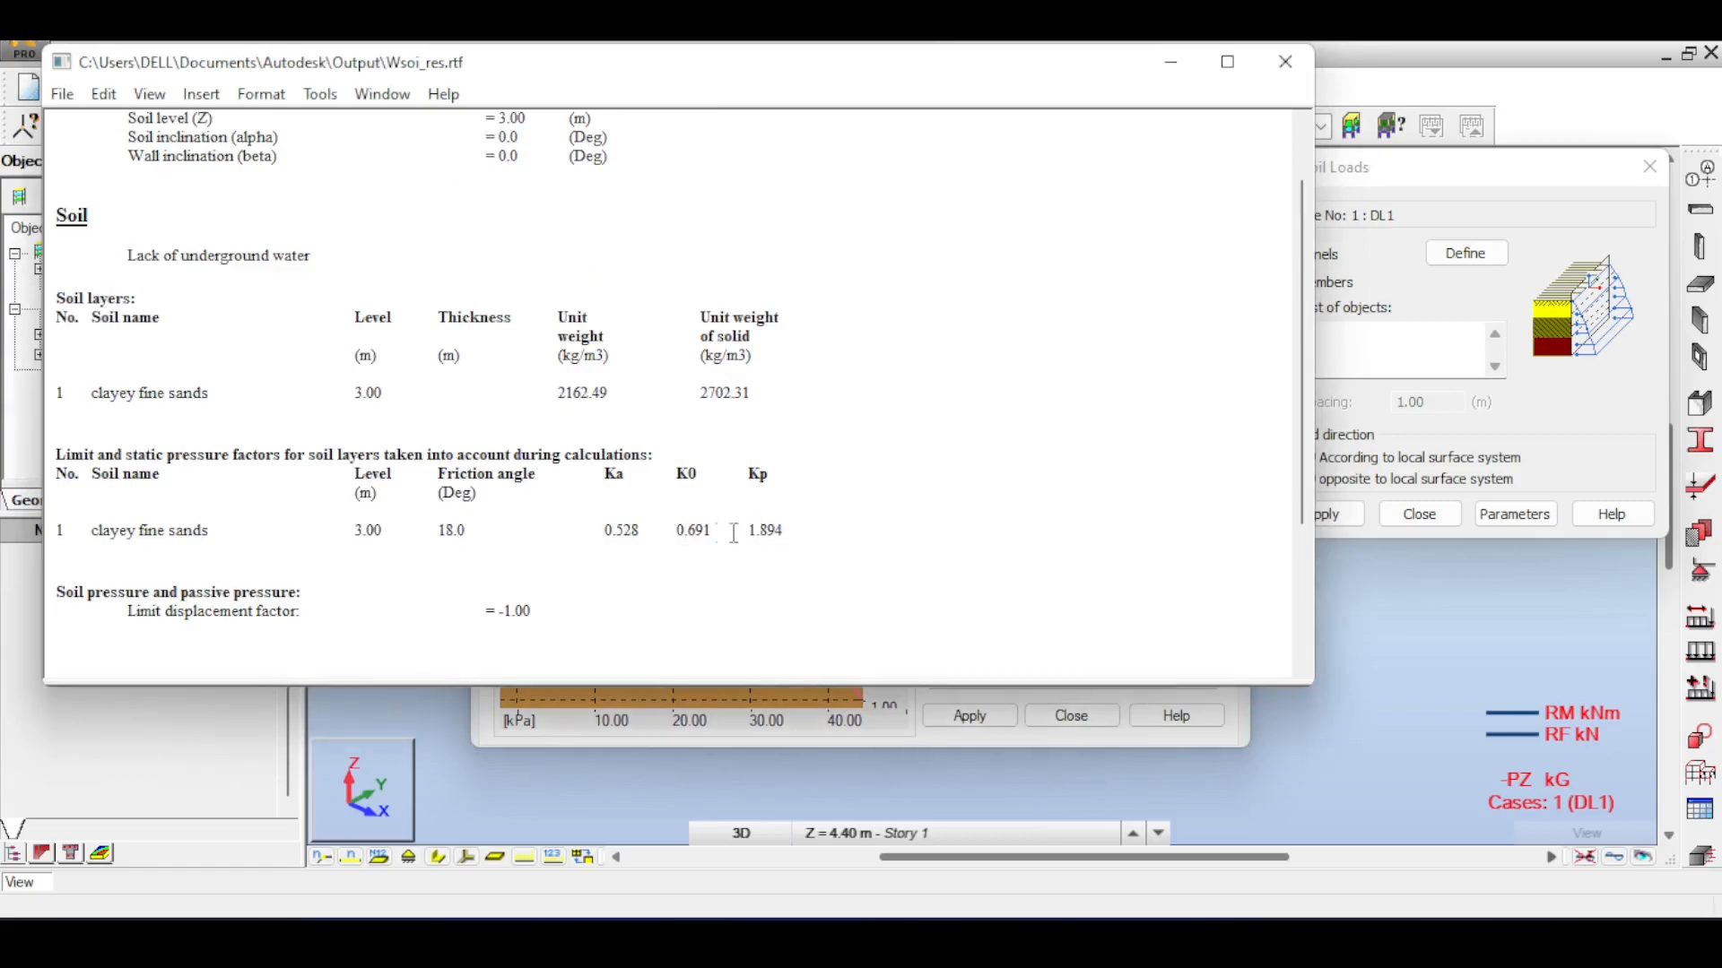
{"action": "double_click", "coordinate": [769, 532]}
{"action": "left_click_drag", "start_coordinate": [638, 530], "coordinate": [616, 530]}
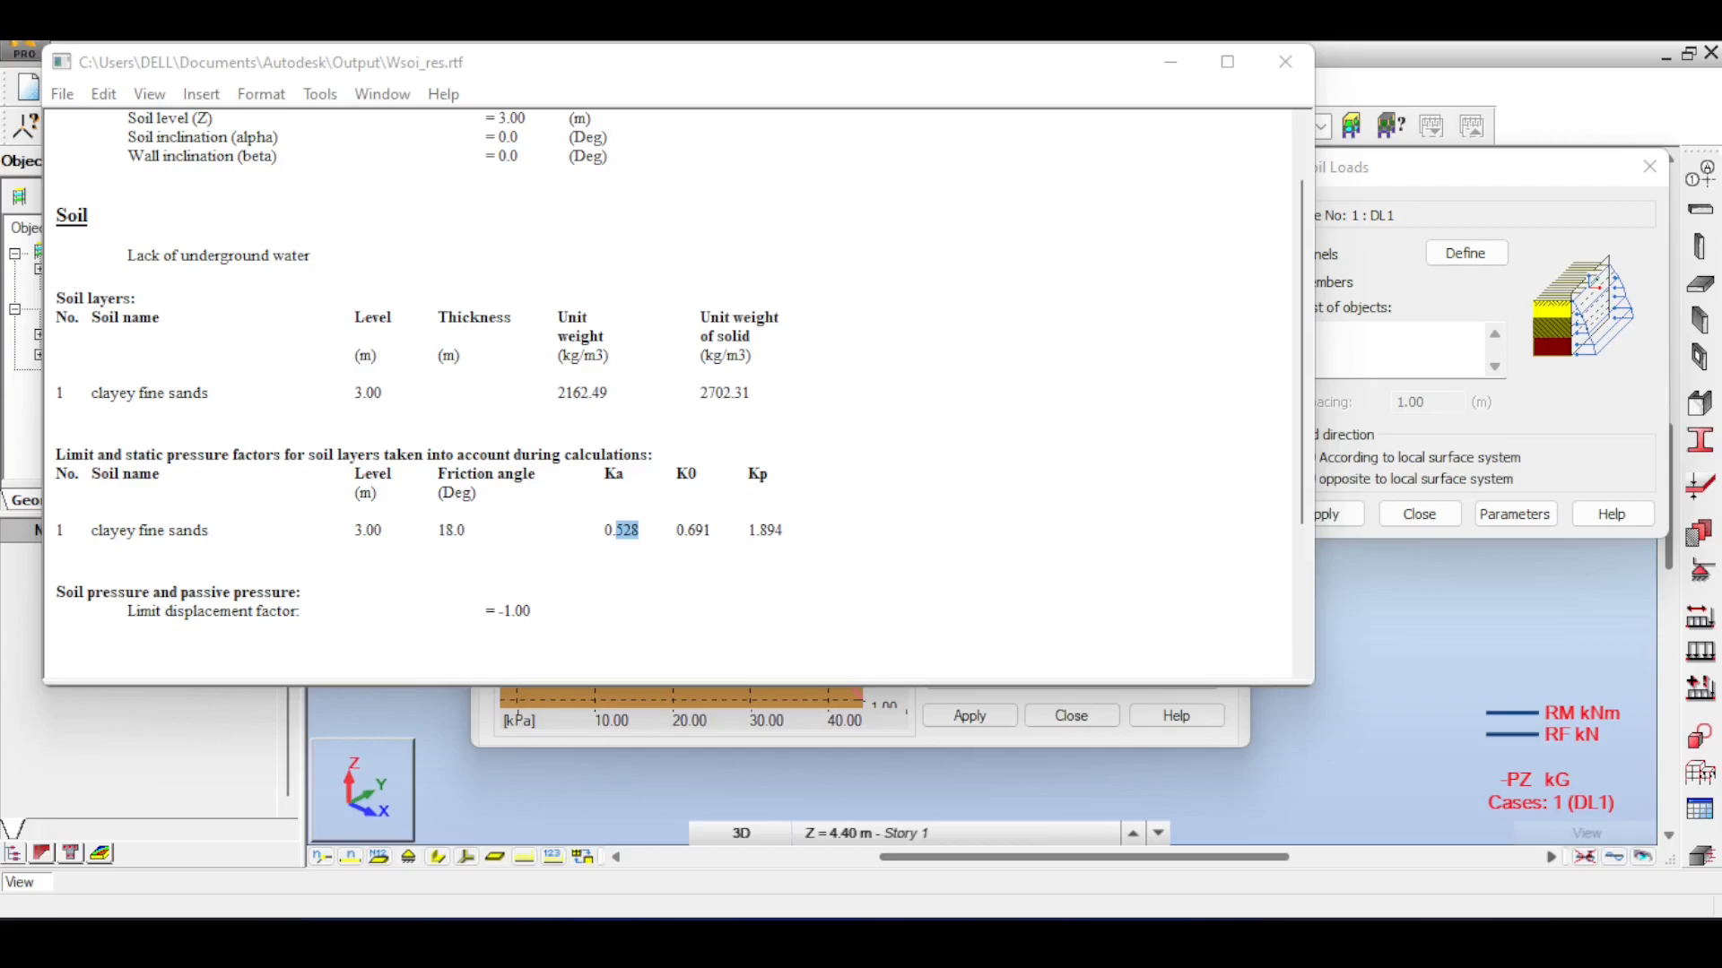
{"action": "left_click", "coordinate": [616, 539]}
{"action": "left_click_drag", "start_coordinate": [638, 529], "coordinate": [612, 526]}
{"action": "left_click", "coordinate": [613, 540]}
{"action": "left_click", "coordinate": [685, 529]}
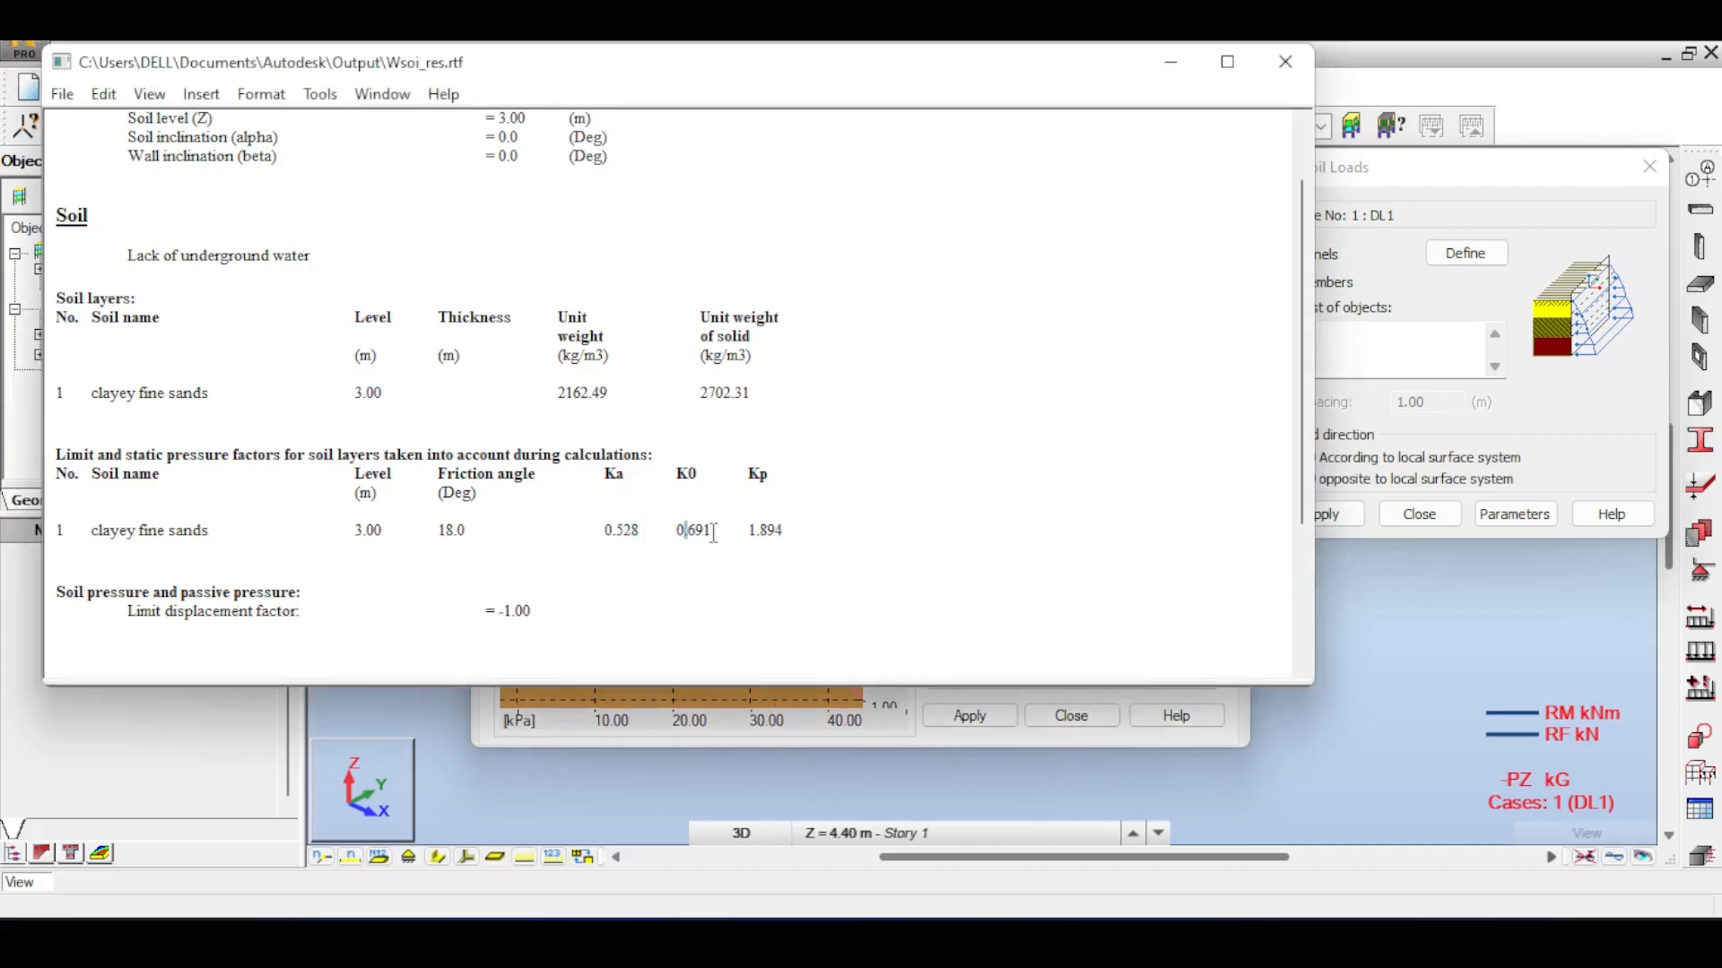
{"action": "left_click", "coordinate": [715, 533]}
{"action": "key", "text": "shift+Home"}
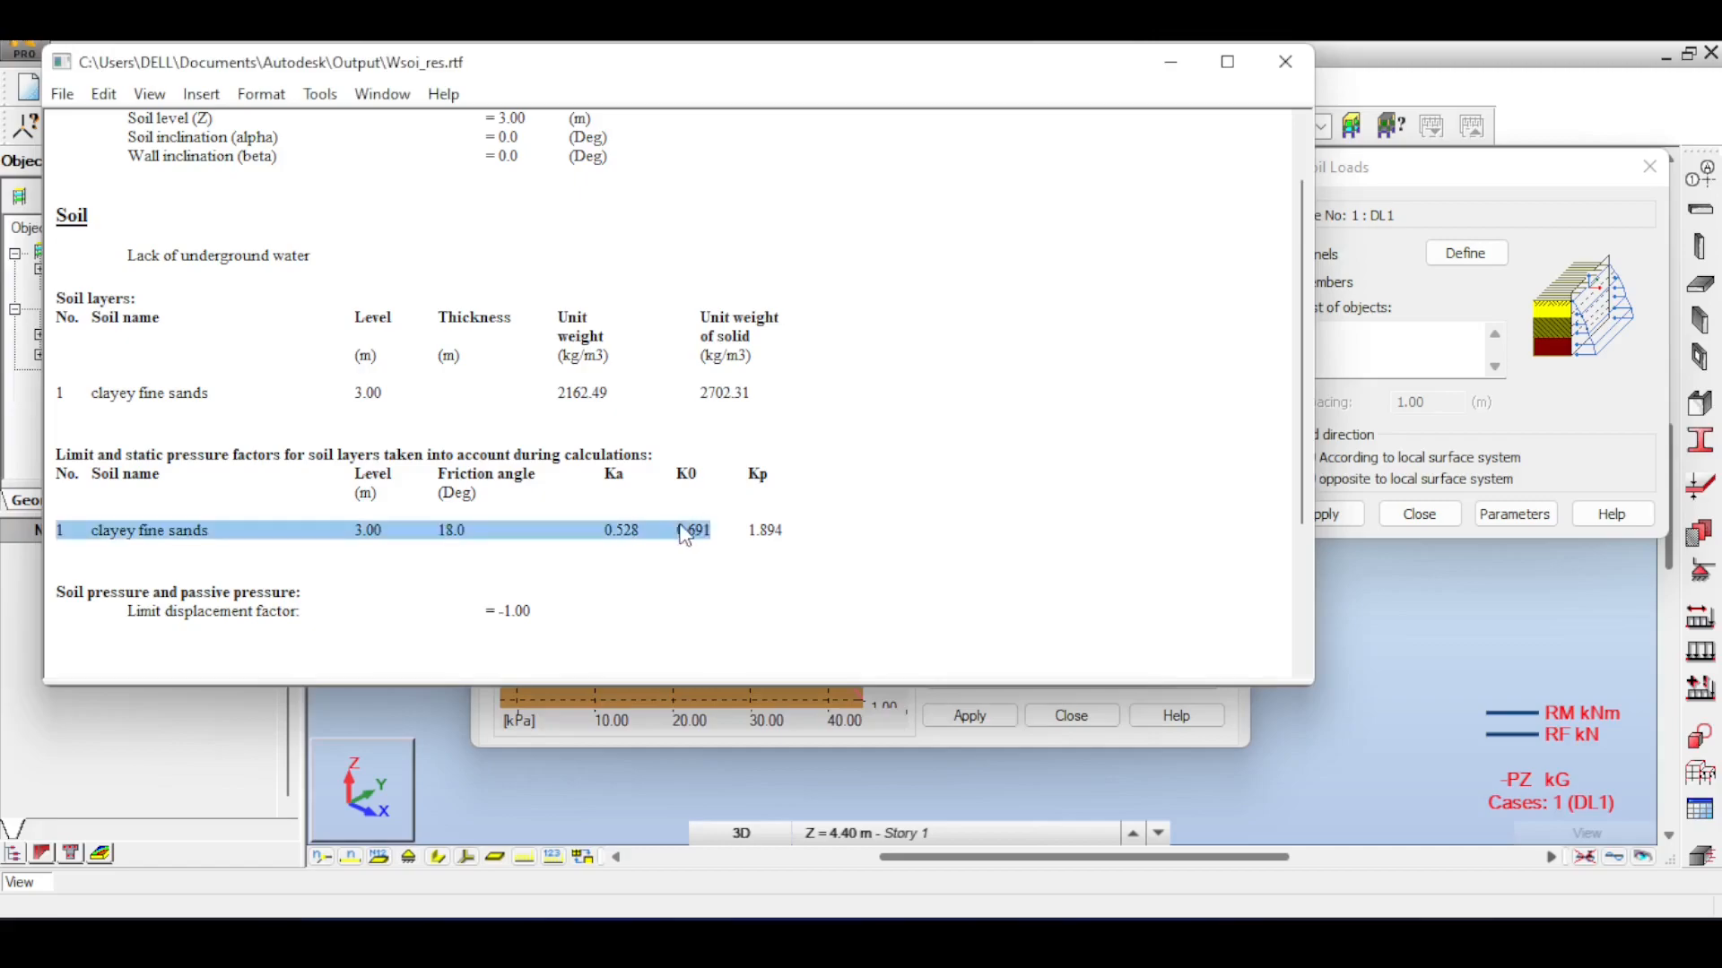
{"action": "key", "text": "Up"}
{"action": "double_click", "coordinate": [772, 523]}
{"action": "left_click", "coordinate": [768, 529]}
{"action": "double_click", "coordinate": [760, 529]}
{"action": "left_click", "coordinate": [755, 530]}
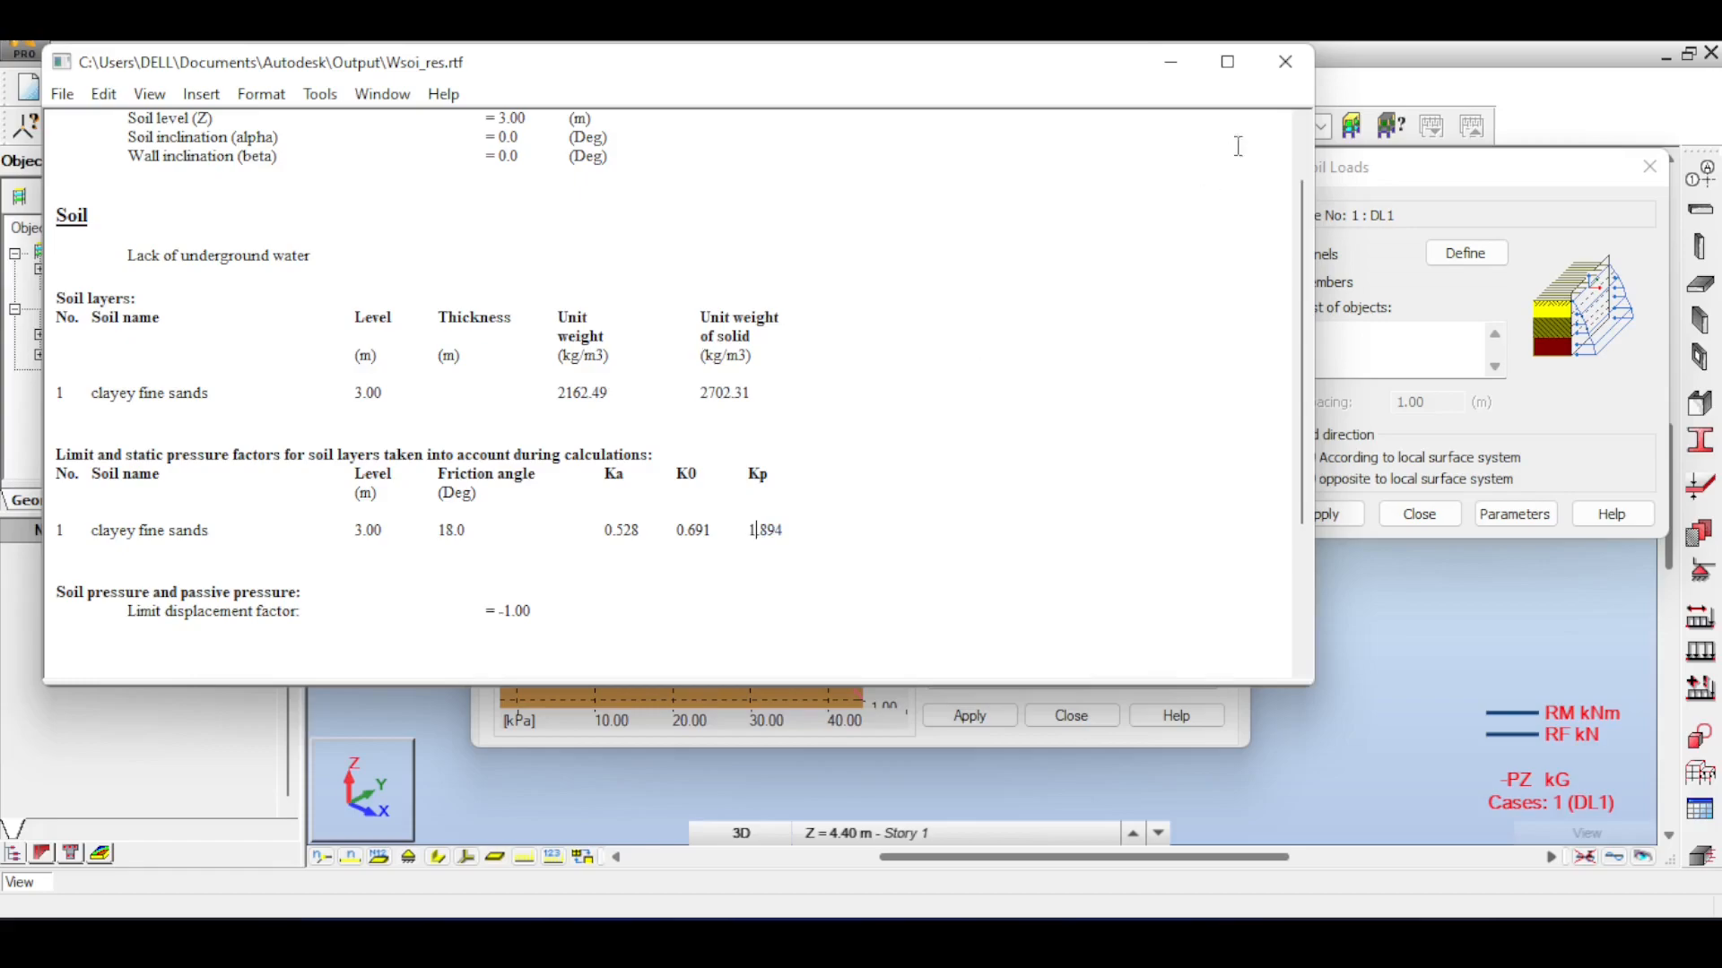
{"action": "left_click", "coordinate": [1281, 71]}
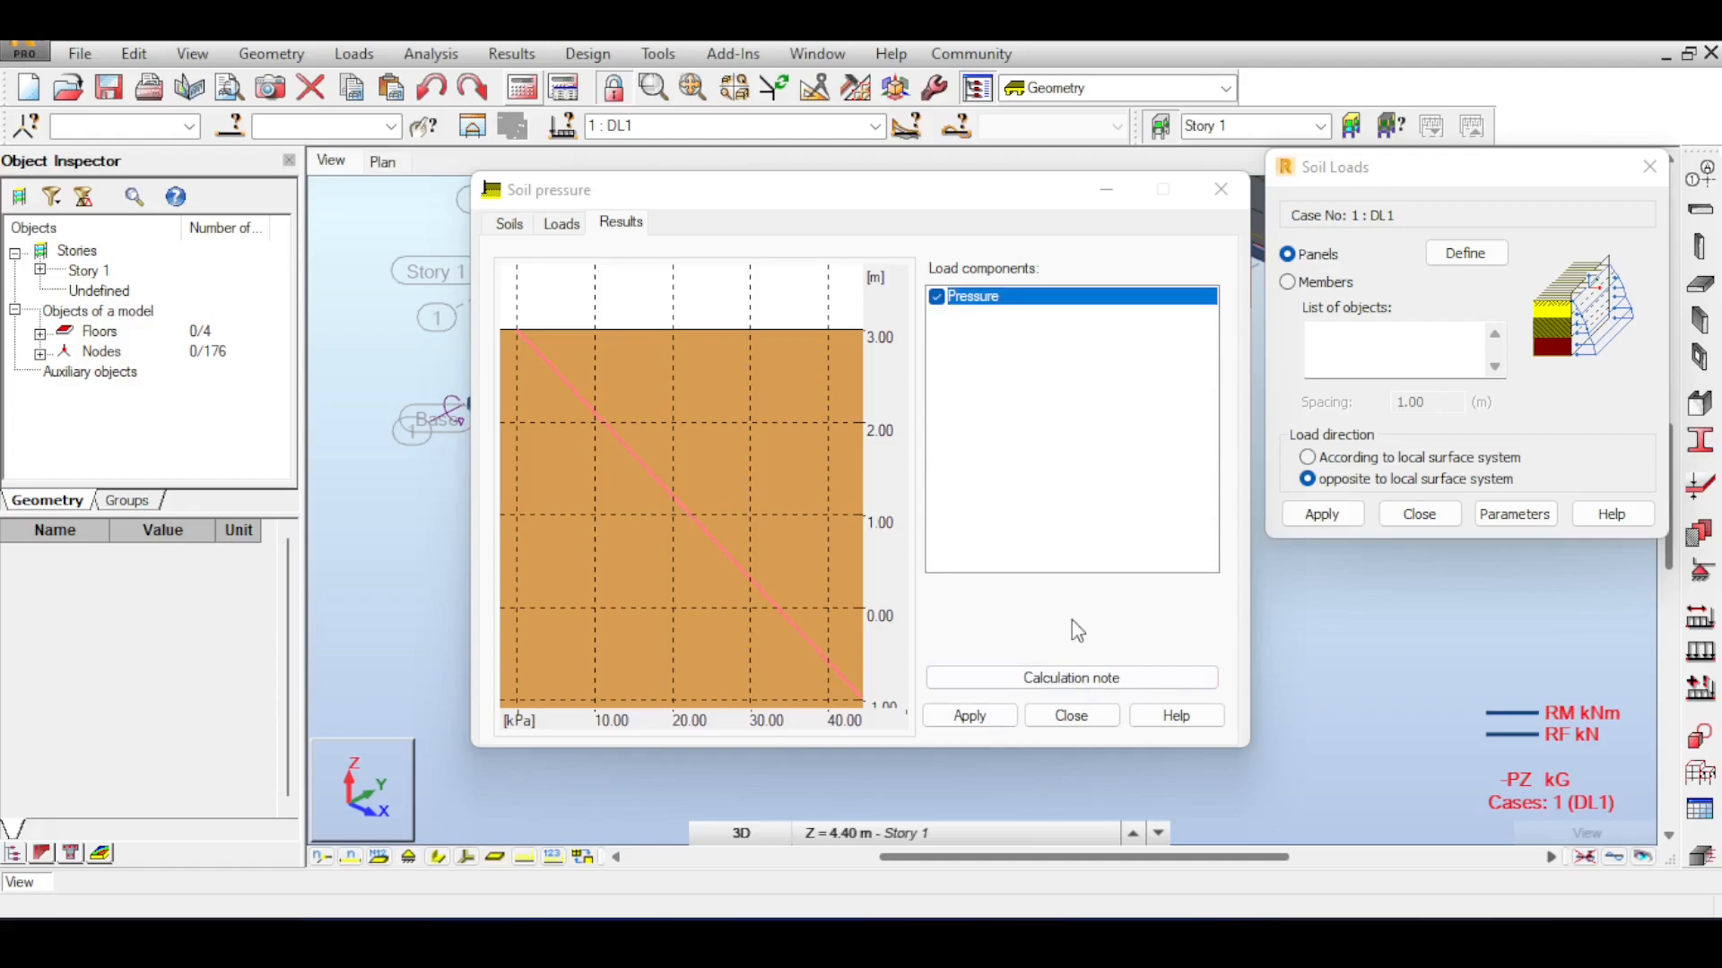
{"action": "left_click", "coordinate": [1072, 716]}
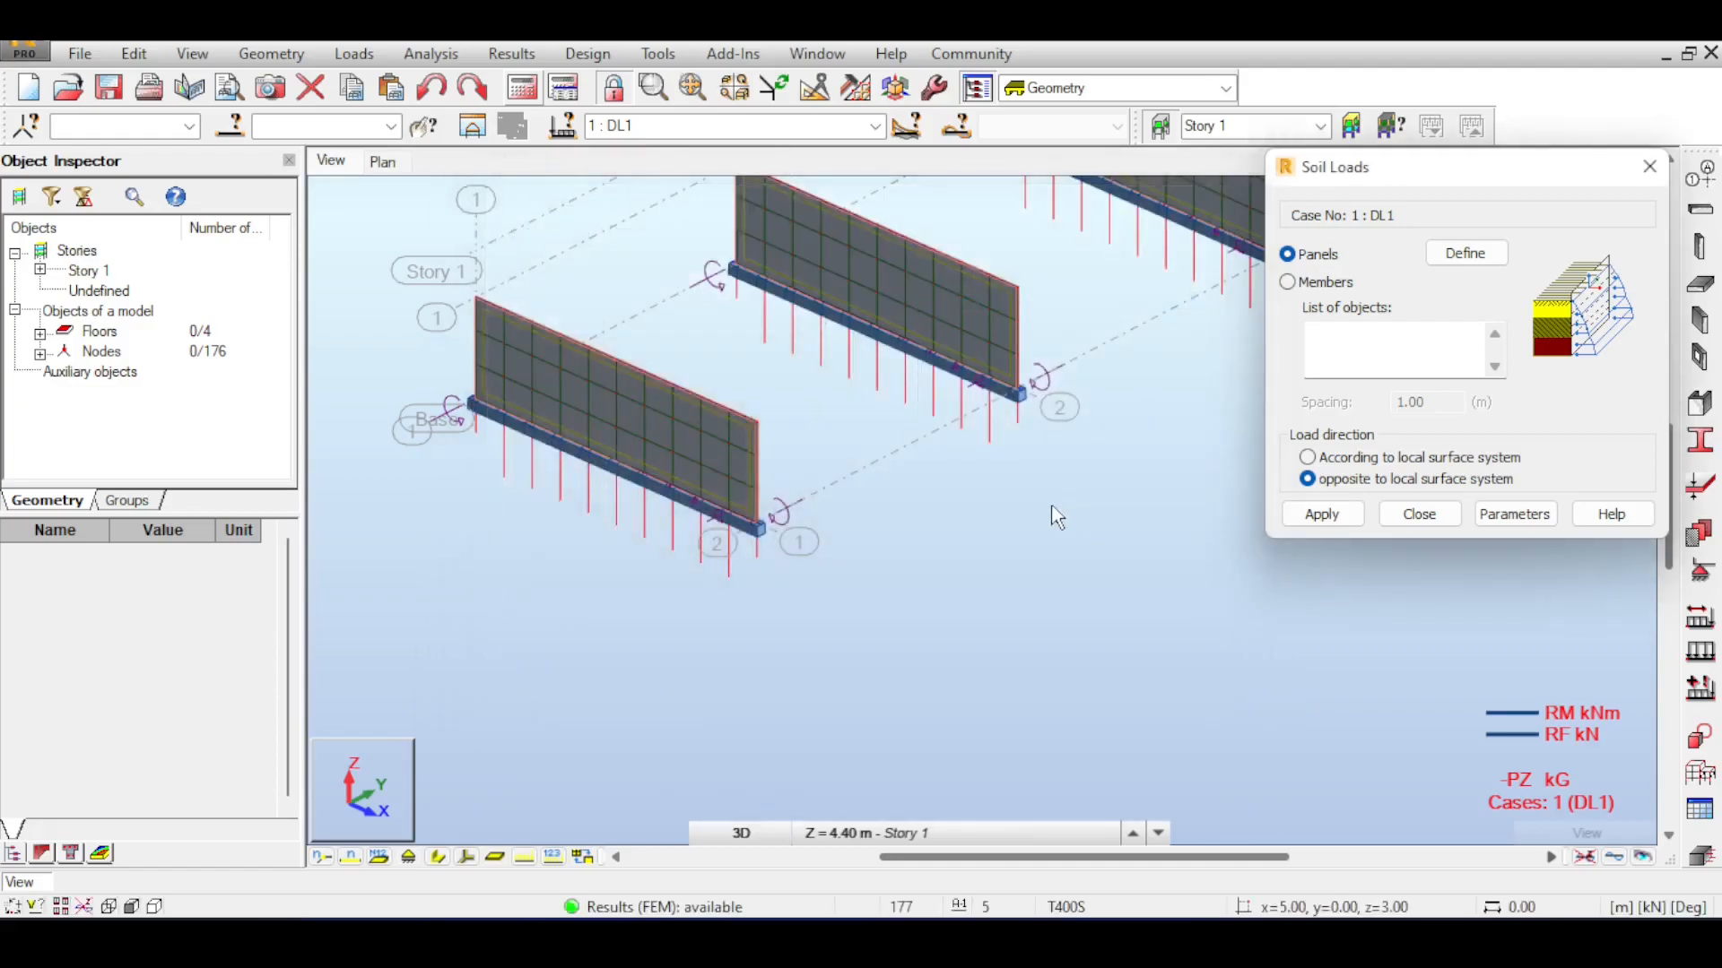
Apply the soil load to all panels under DL1, directed opposite to the local surface system
{"action": "scroll", "coordinate": [1067, 431], "scroll_direction": "down", "scroll_amount": 2}
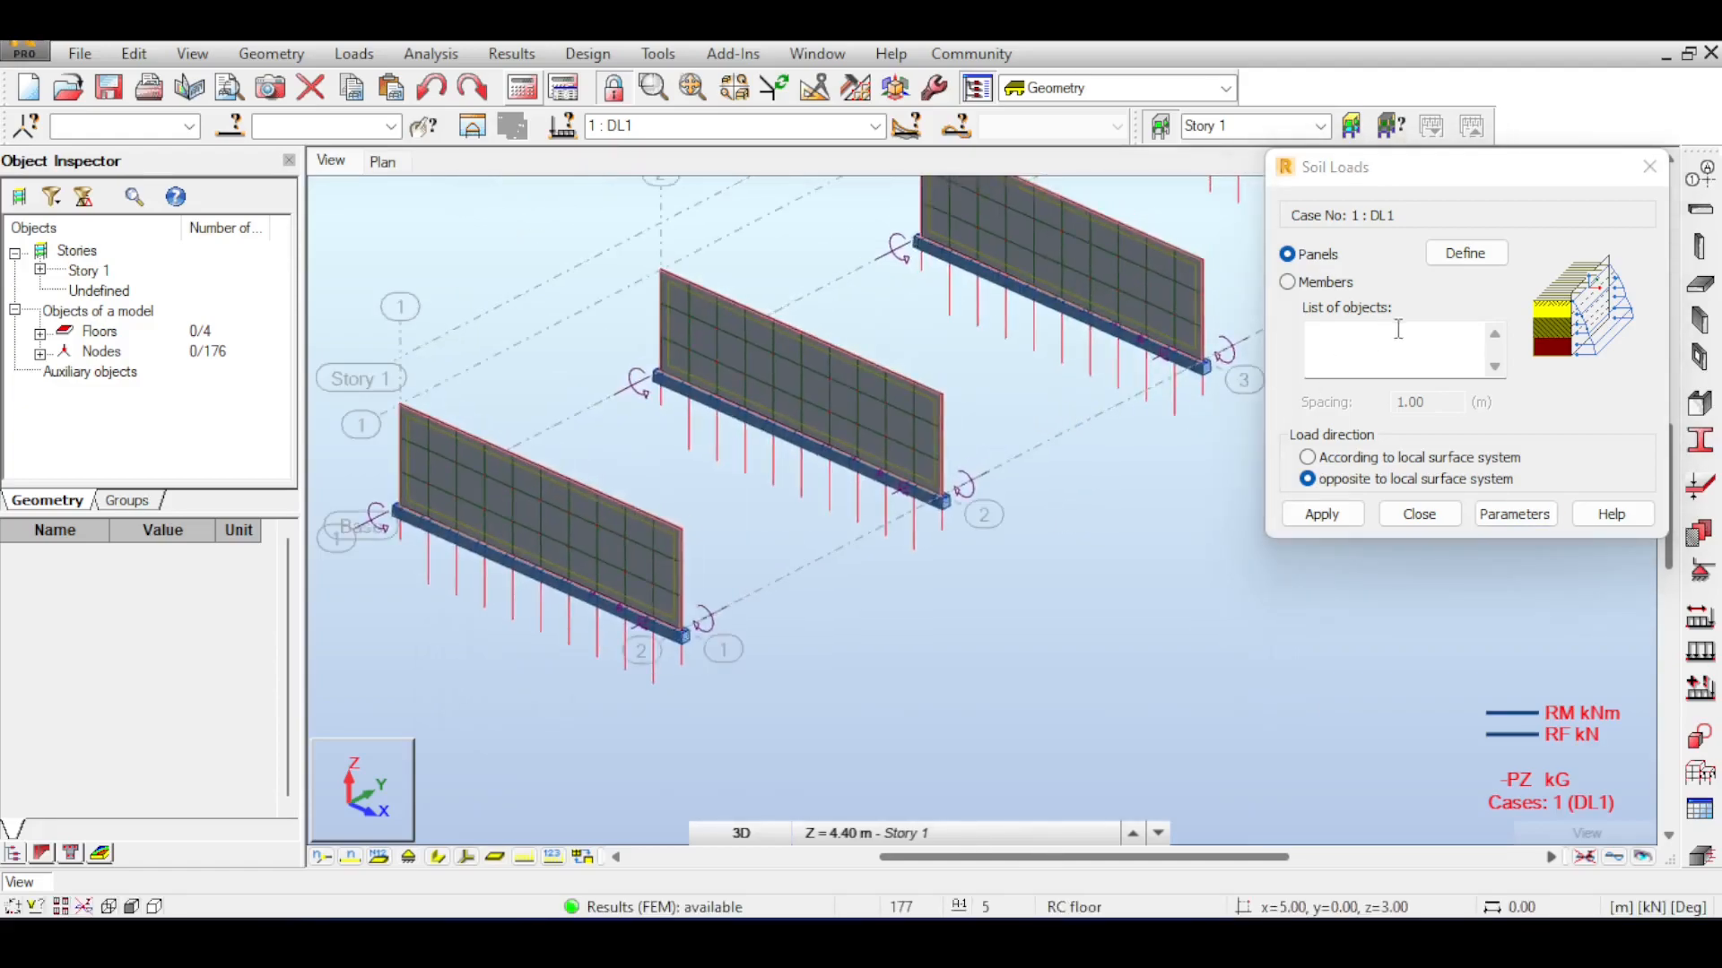
{"action": "left_click", "coordinate": [1339, 364]}
{"action": "type", "text": "all"}
{"action": "left_click", "coordinate": [1335, 513]}
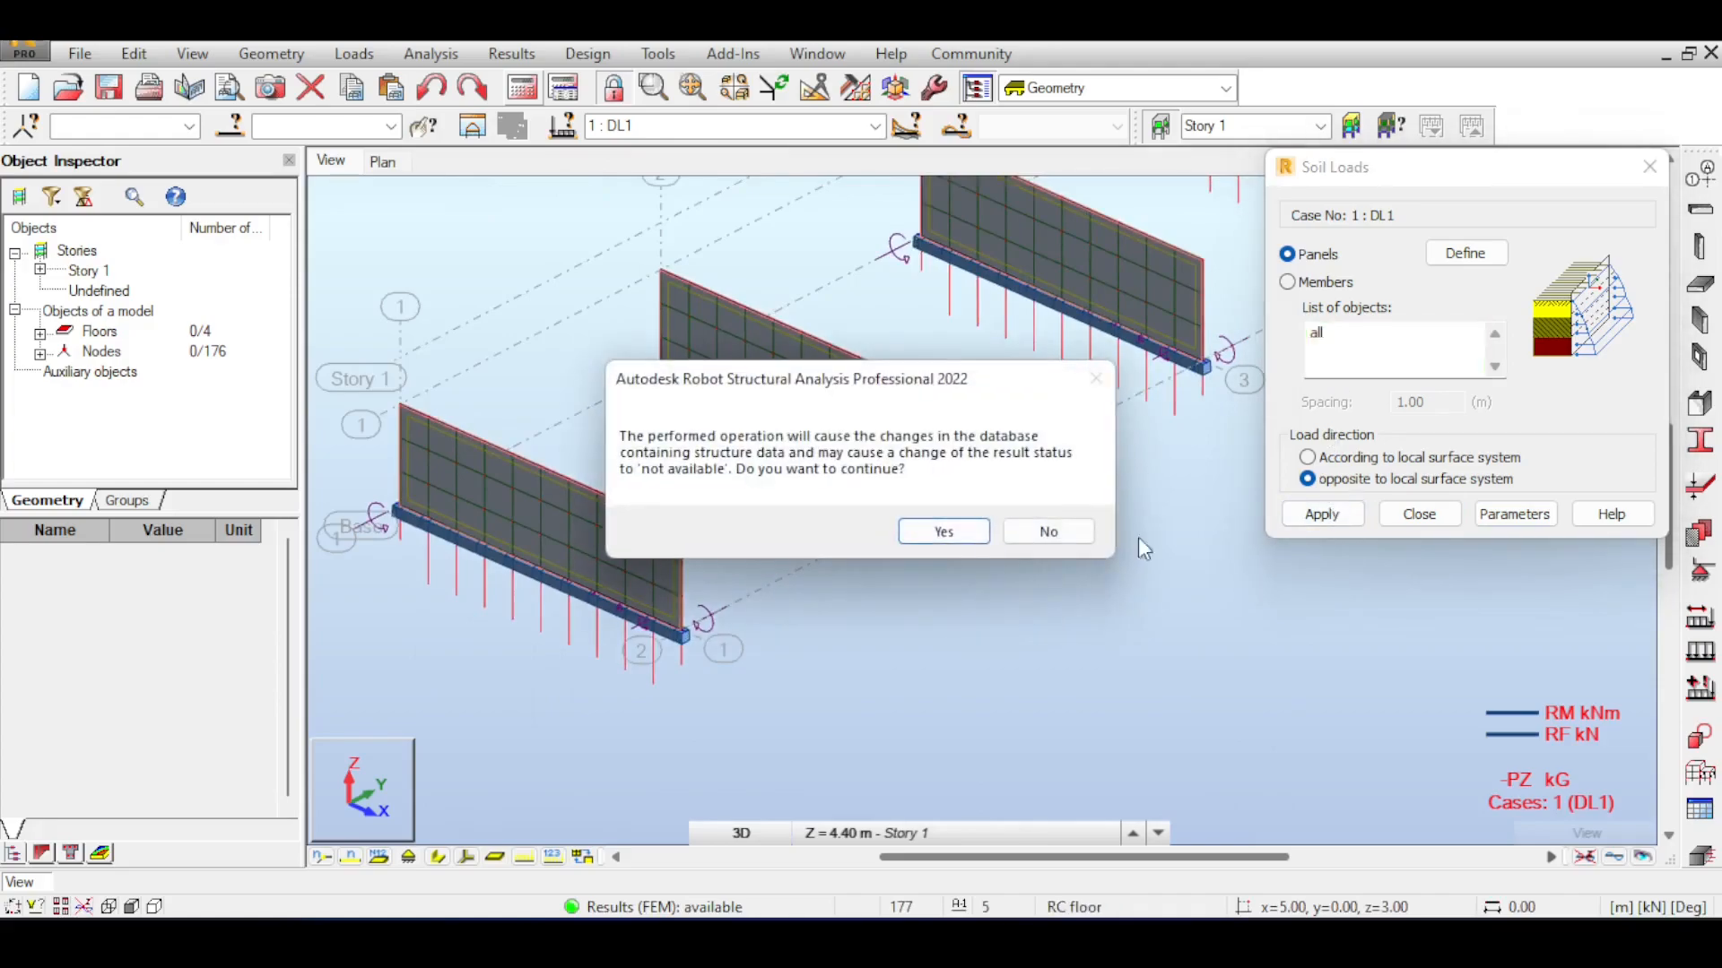
{"action": "left_click", "coordinate": [935, 541]}
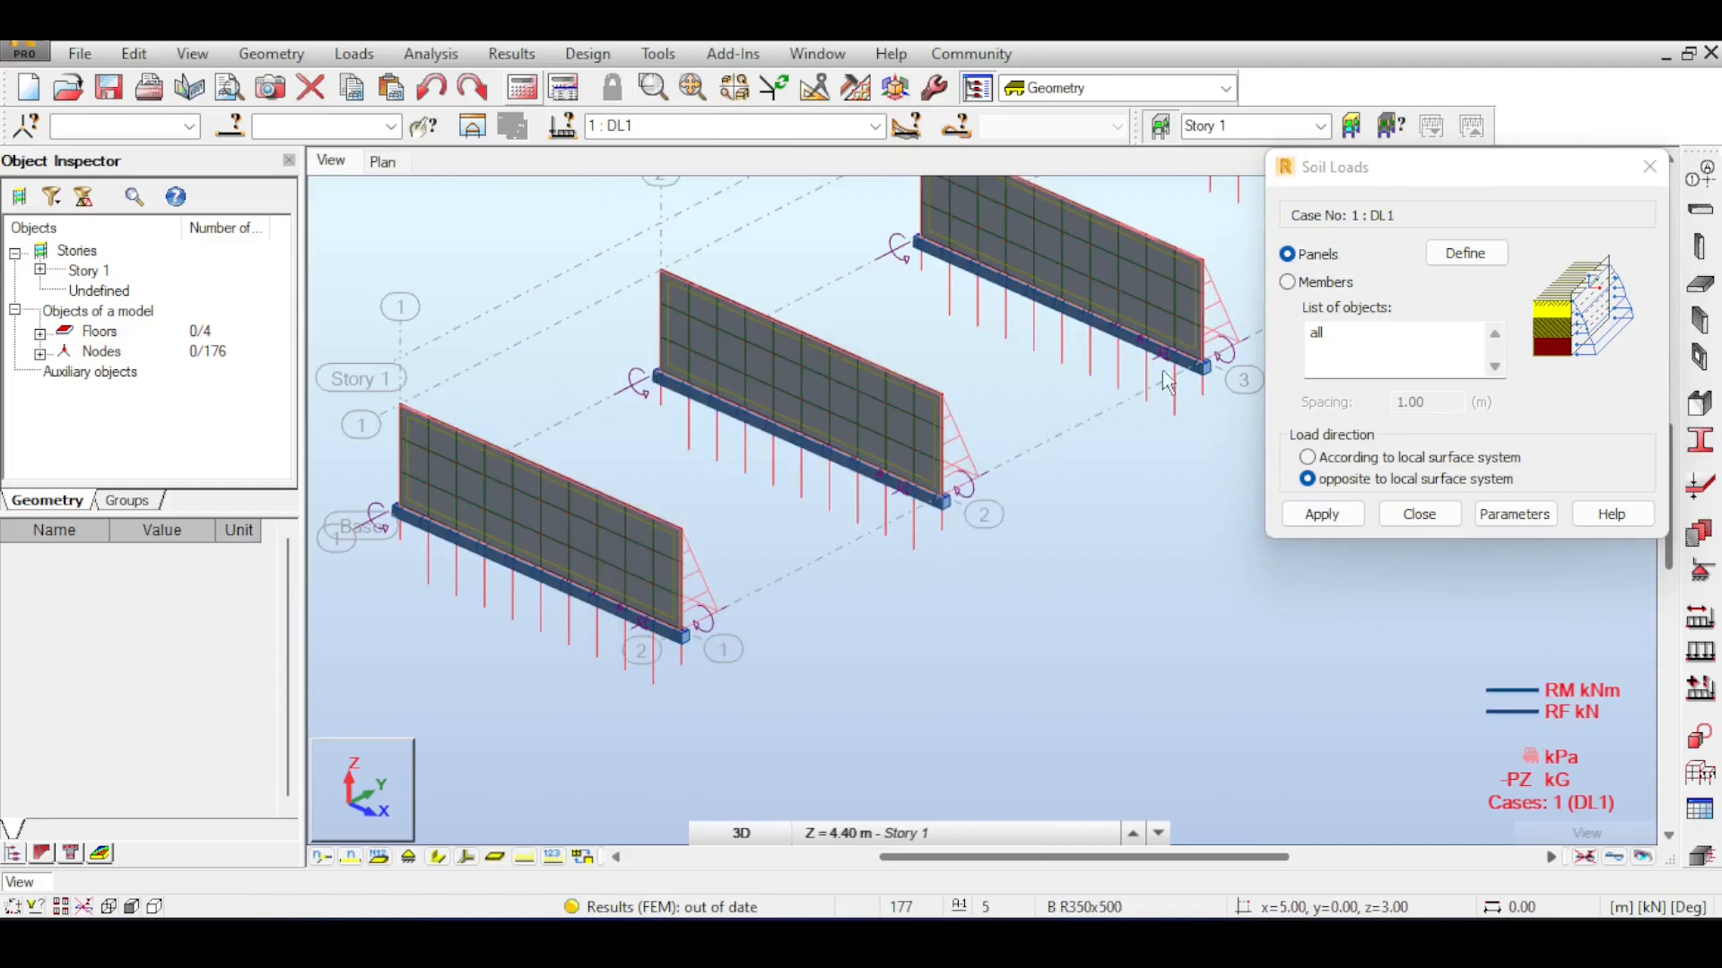
{"action": "left_click_drag", "start_coordinate": [1447, 179], "coordinate": [1483, 518]}
{"action": "left_click", "coordinate": [1605, 251]}
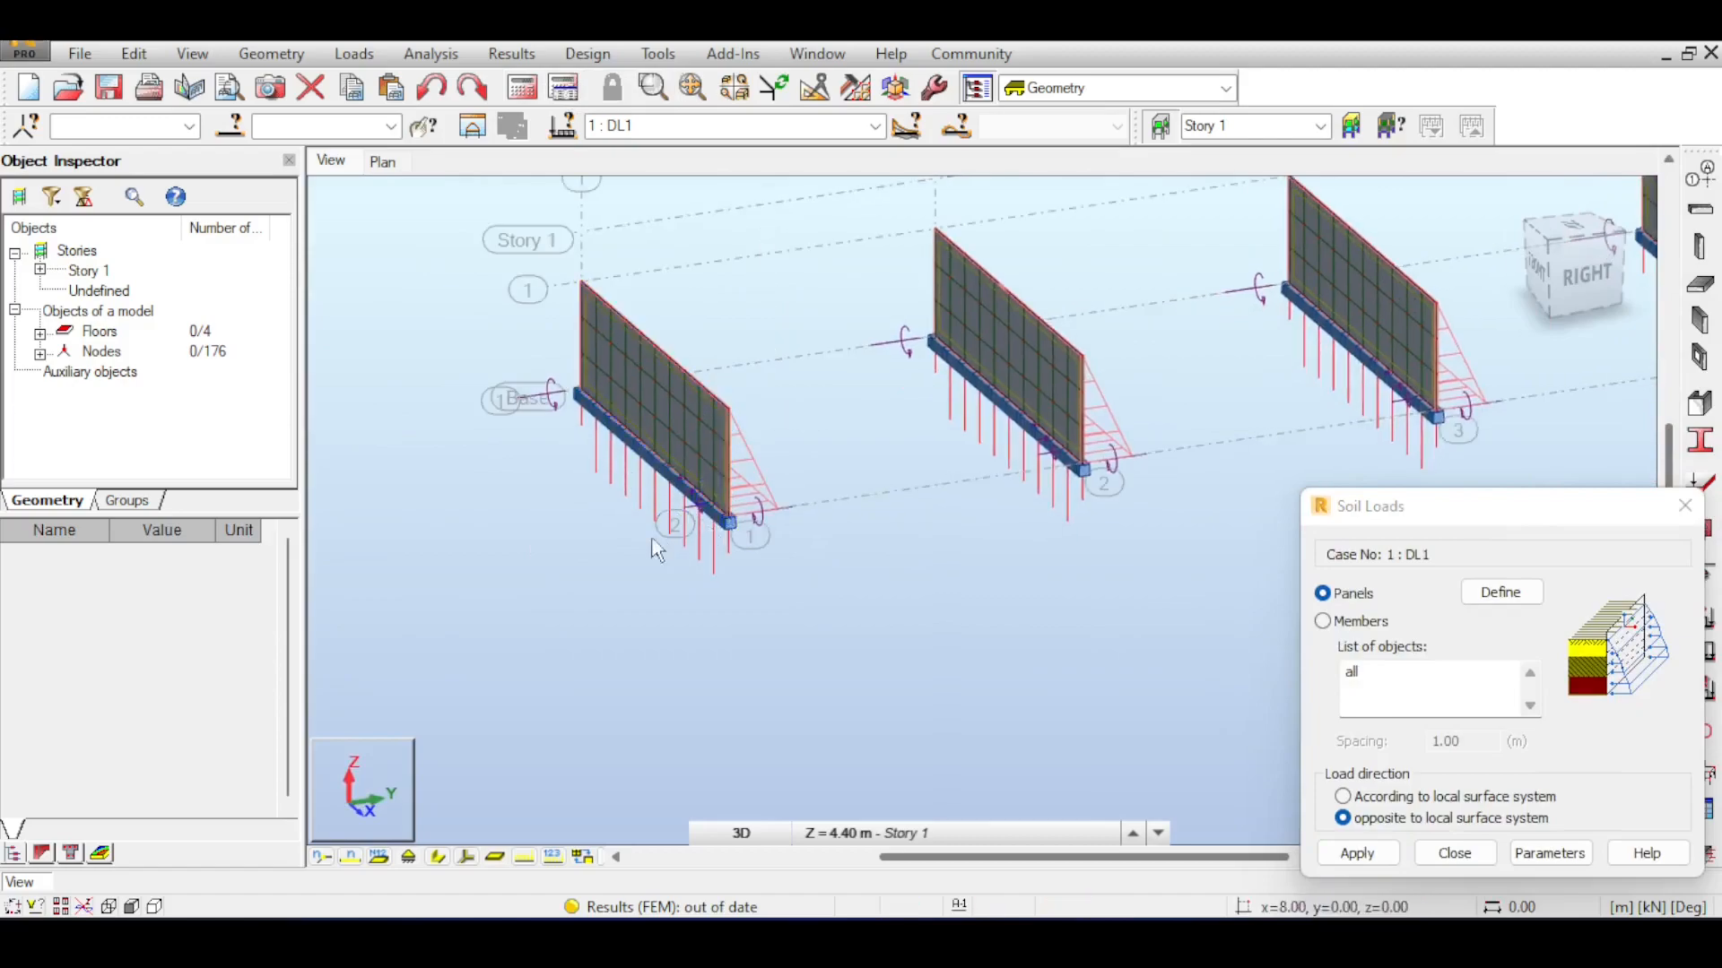
Run the structural calculation, continue past the separate structure prompt, and dismiss the calculation messages
{"action": "left_click", "coordinate": [523, 87]}
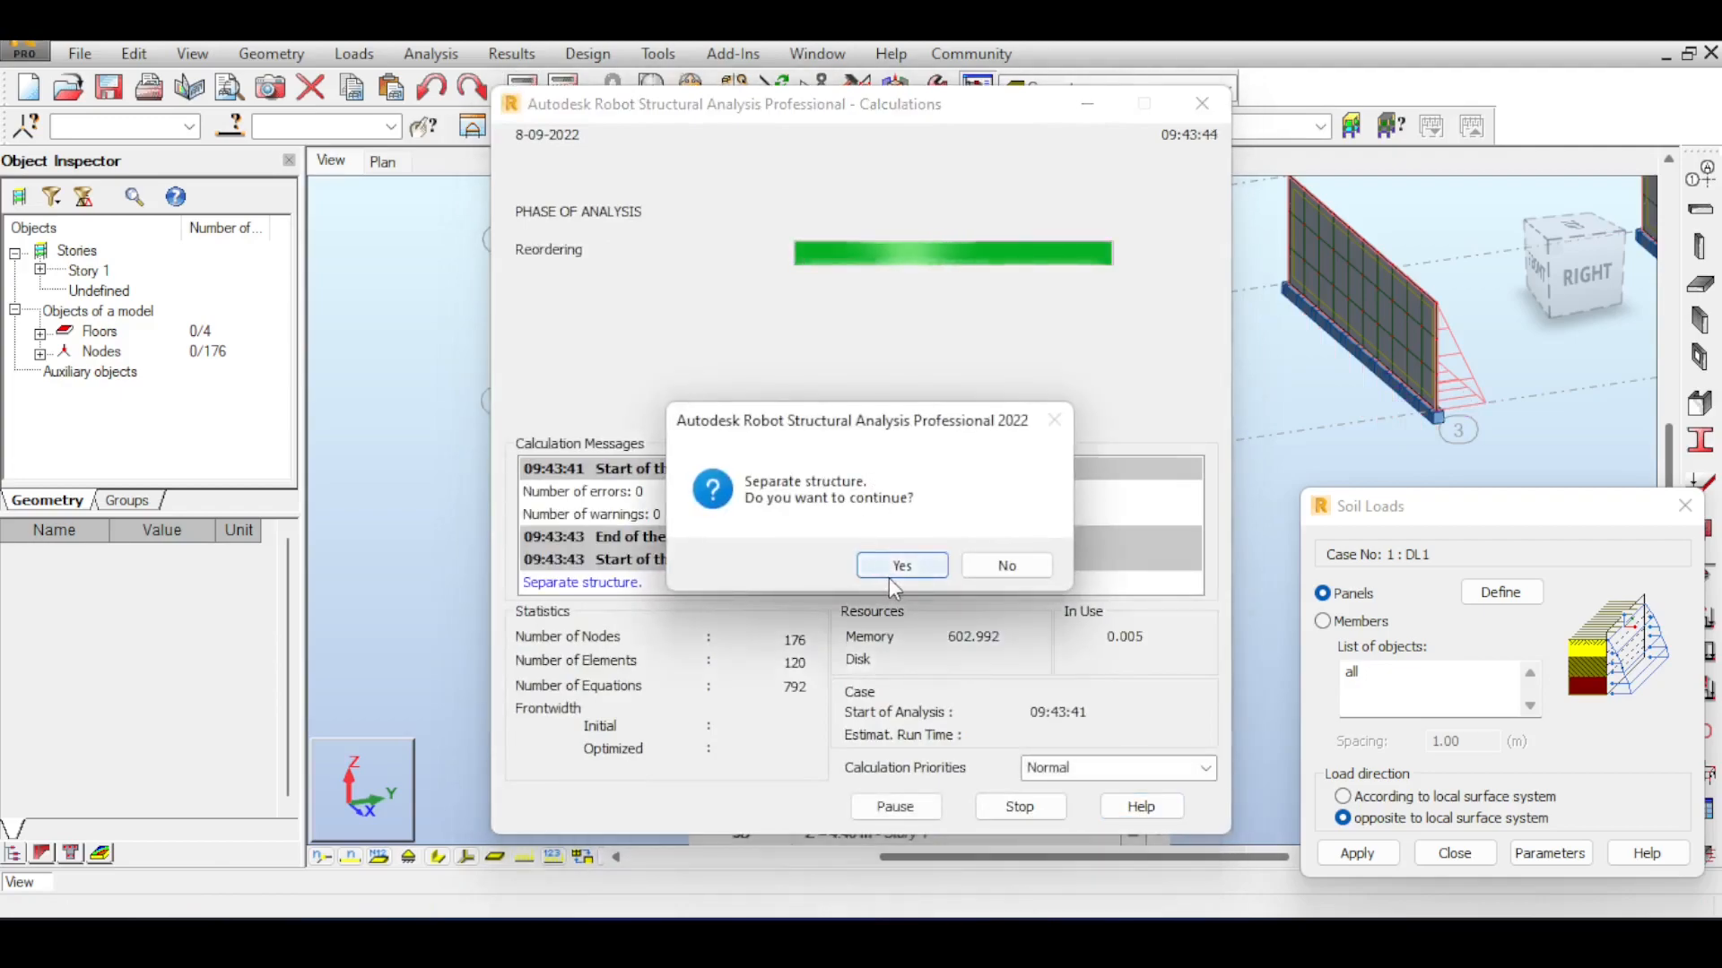
{"action": "left_click", "coordinate": [890, 565]}
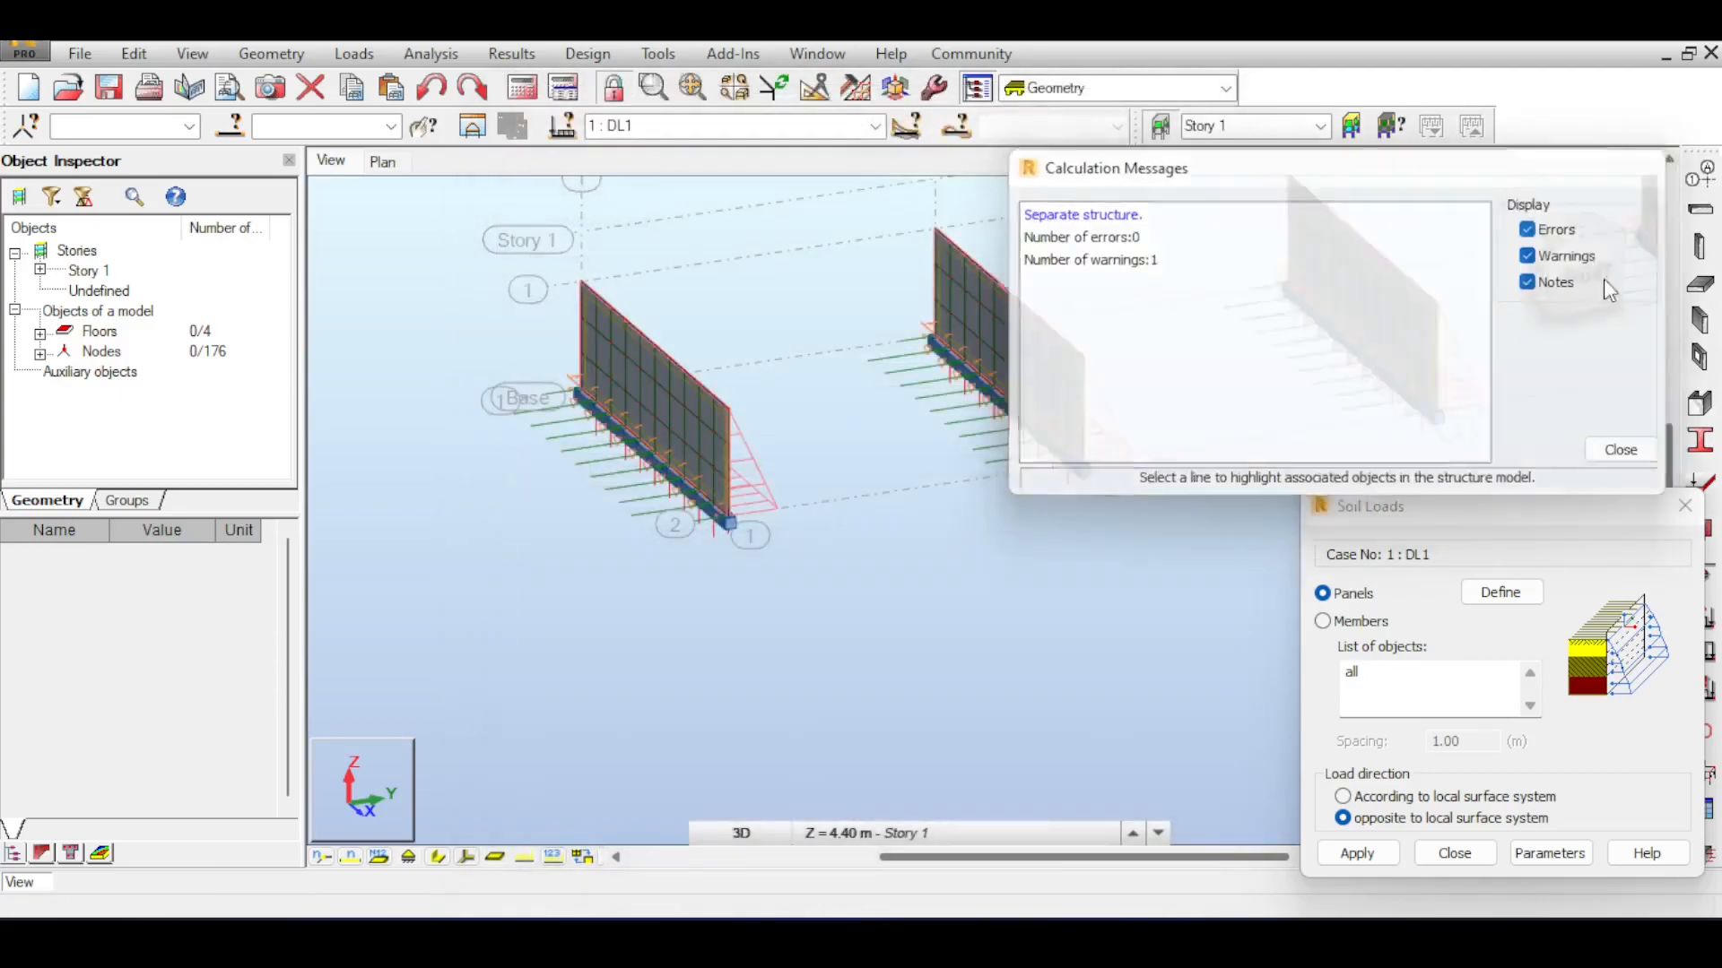
{"action": "left_click", "coordinate": [1640, 166]}
Display the FX, FY, FZ, MX, MY and MZ reaction diagrams for linear supports with descriptions under DL1
{"action": "left_click", "coordinate": [588, 54]}
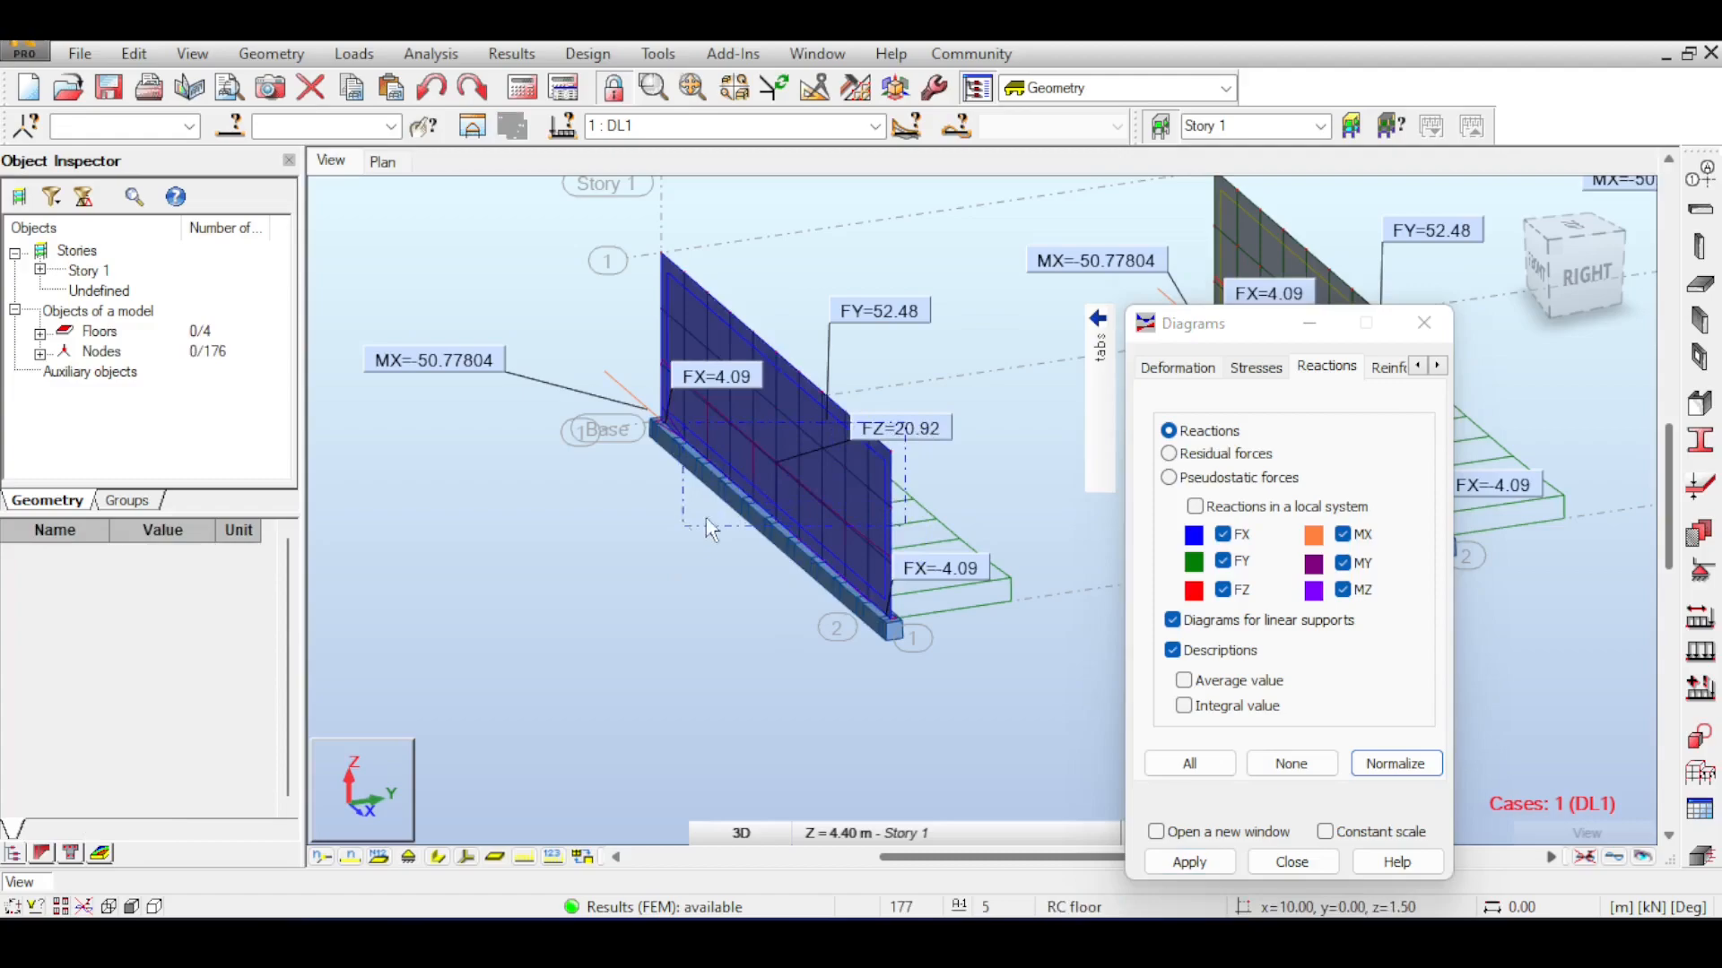
{"action": "left_click", "coordinate": [1583, 273]}
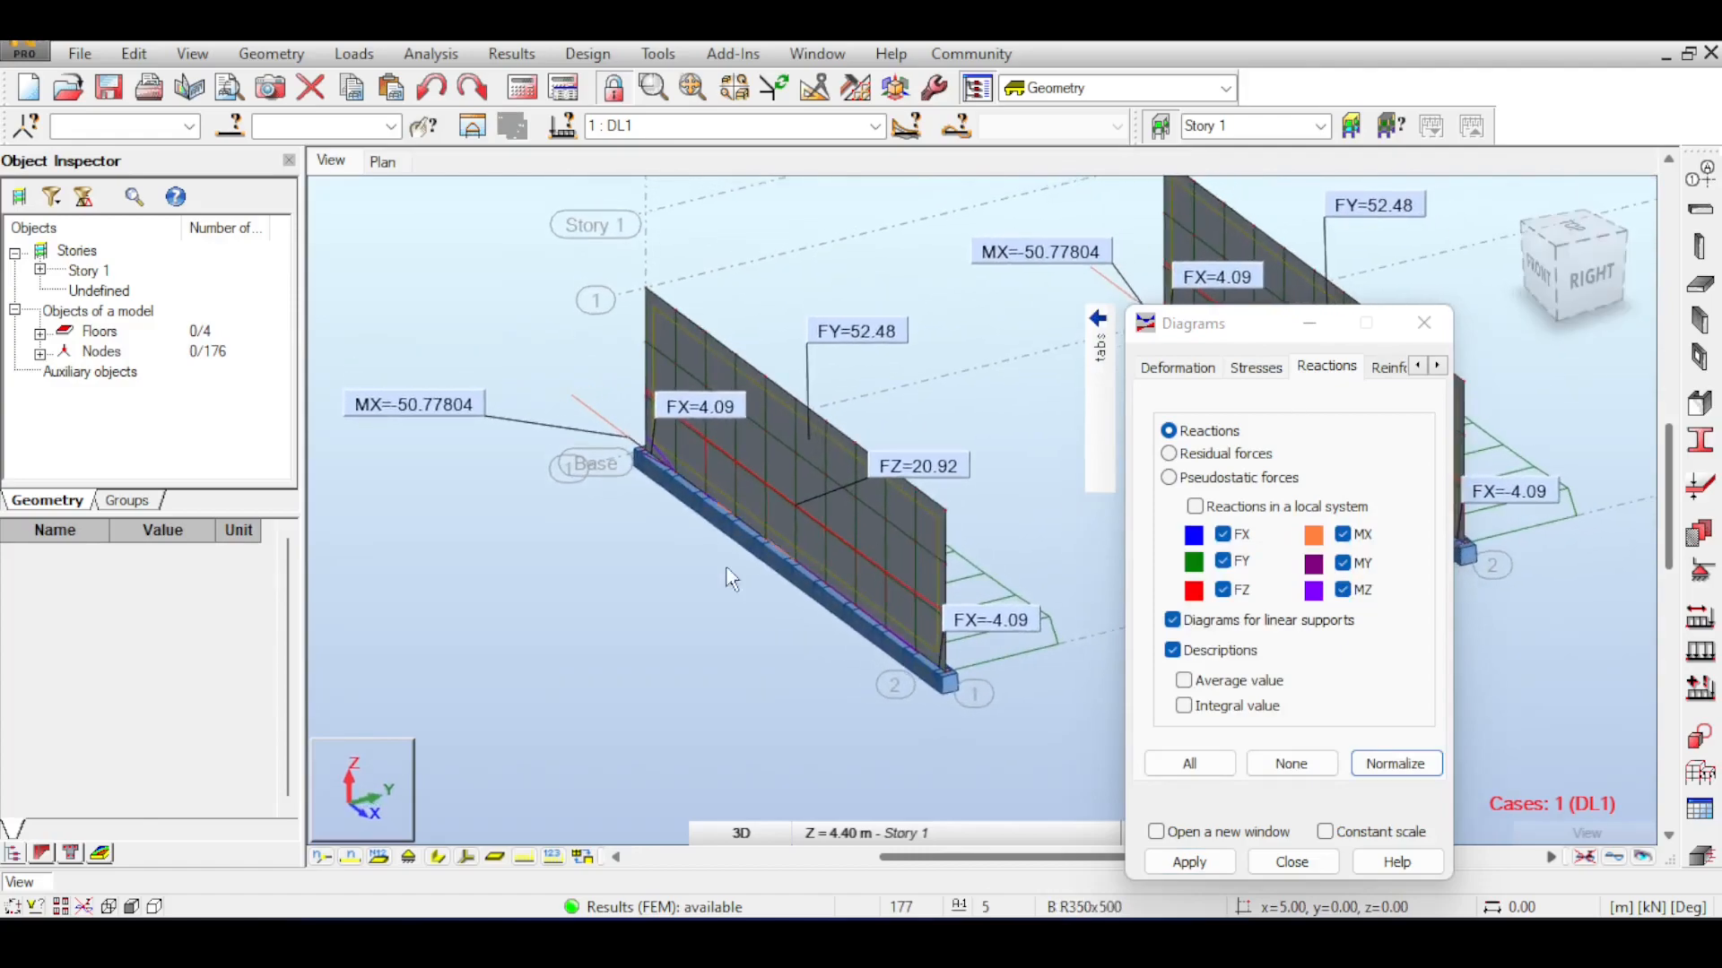
{"action": "scroll", "coordinate": [729, 571], "scroll_direction": "down", "scroll_amount": 1}
{"action": "middle_click_drag", "start_coordinate": [995, 348], "coordinate": [908, 307]}
{"action": "scroll", "coordinate": [907, 308], "scroll_direction": "down", "scroll_amount": 1}
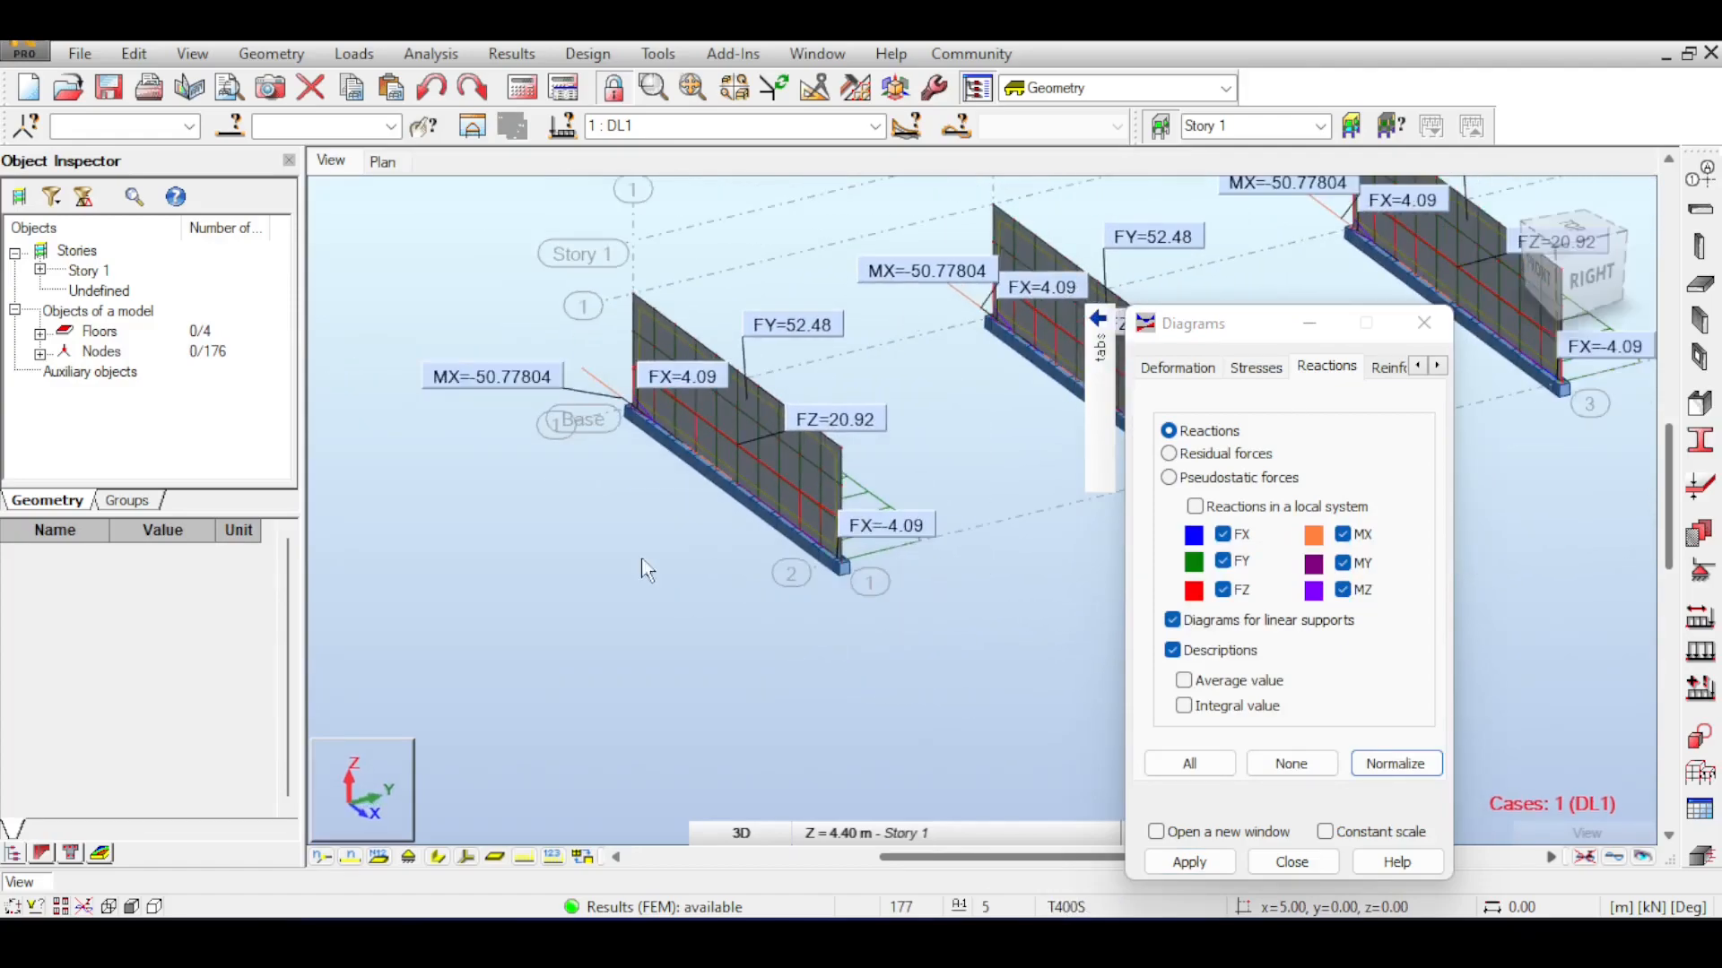
Select the first panel's base support nodes in a side view, return to the isometric view, and close the diagram settings
{"action": "left_click_drag", "start_coordinate": [536, 394], "coordinate": [939, 659]}
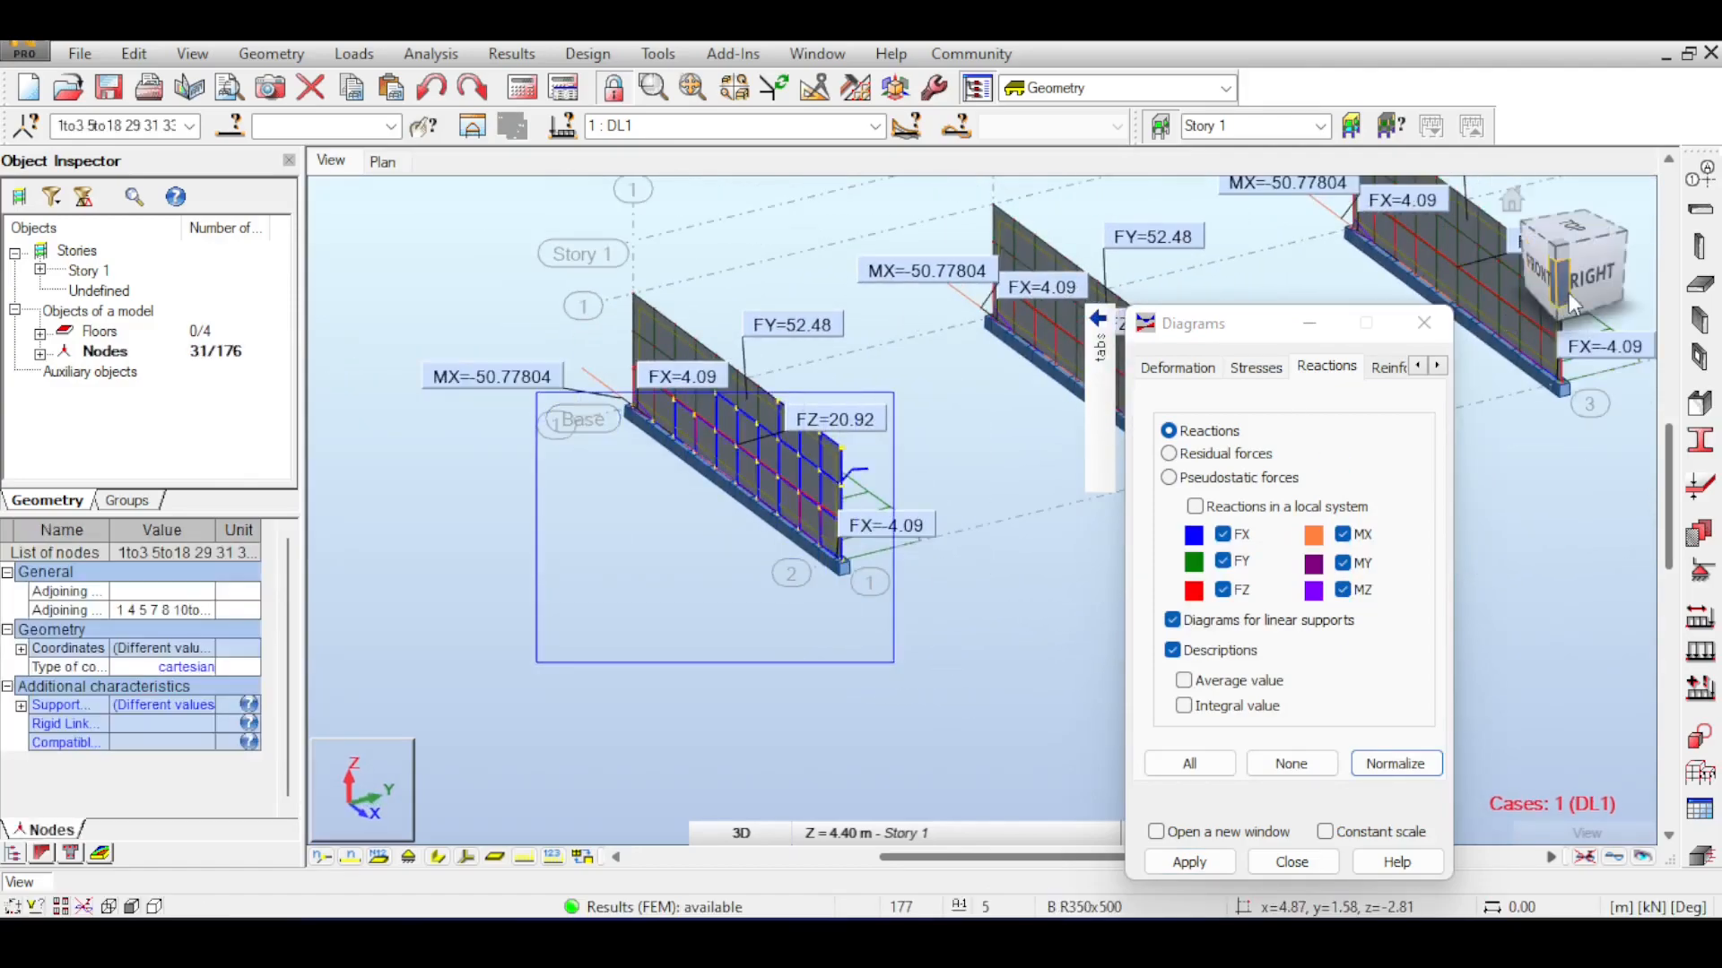
{"action": "left_click", "coordinate": [1569, 293]}
{"action": "left_click_drag", "start_coordinate": [615, 467], "coordinate": [780, 558]}
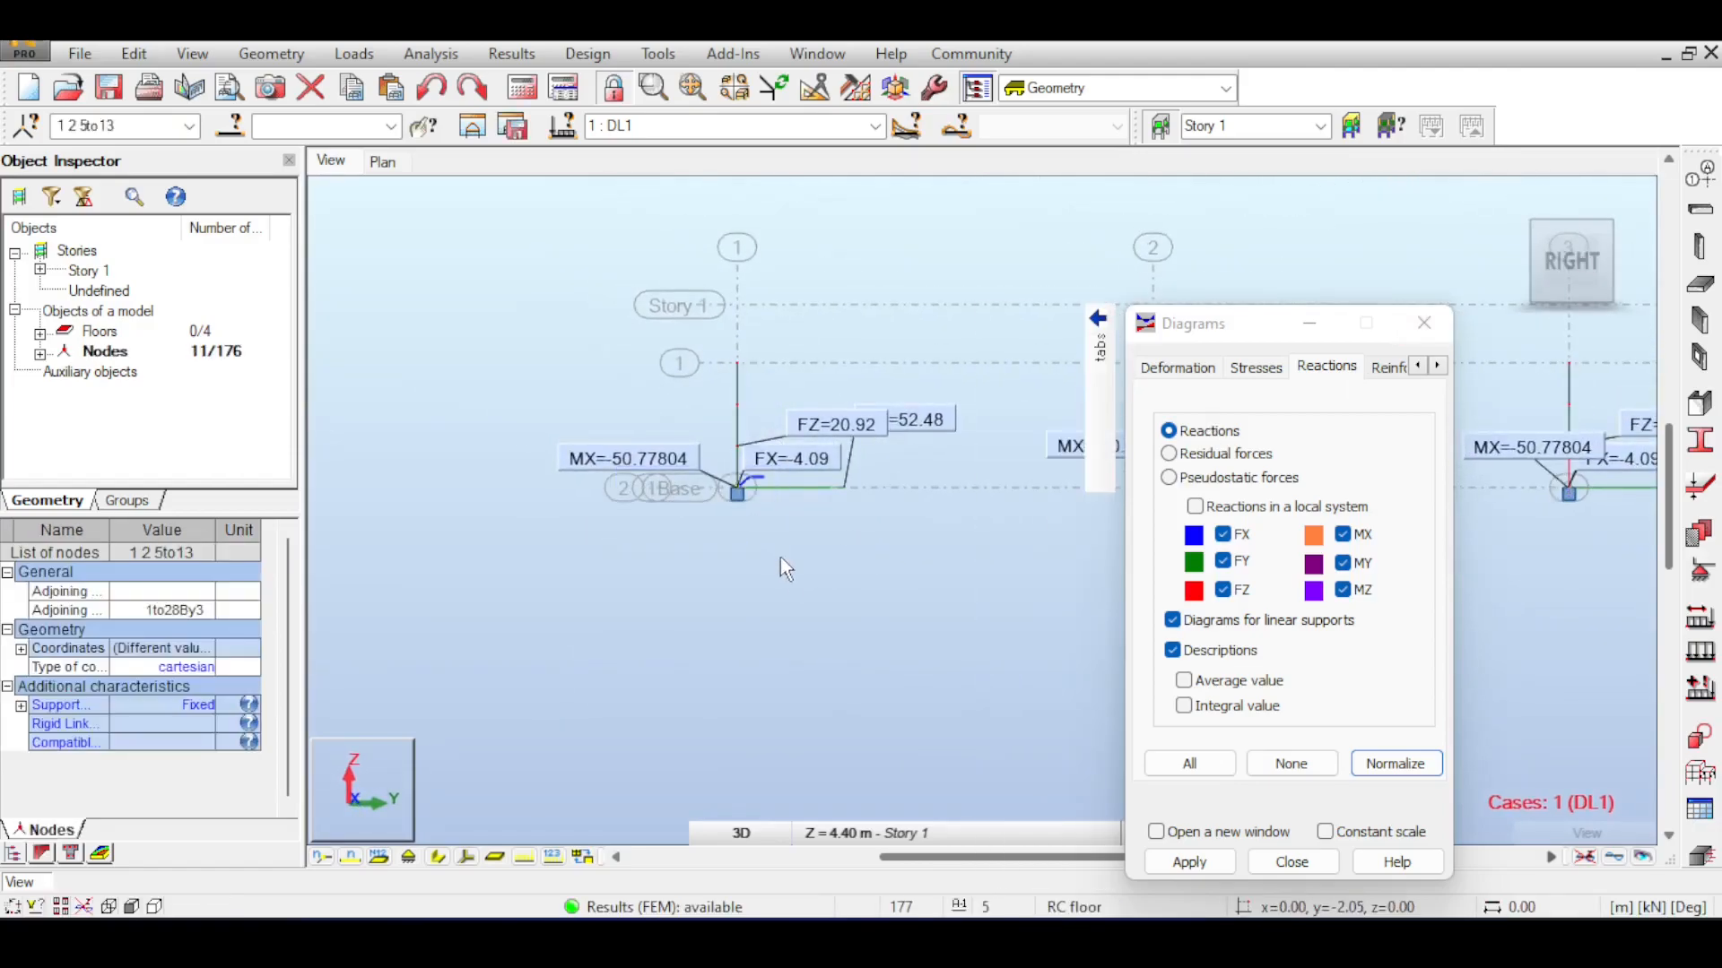
{"action": "mouse_move", "coordinate": [1560, 182]}
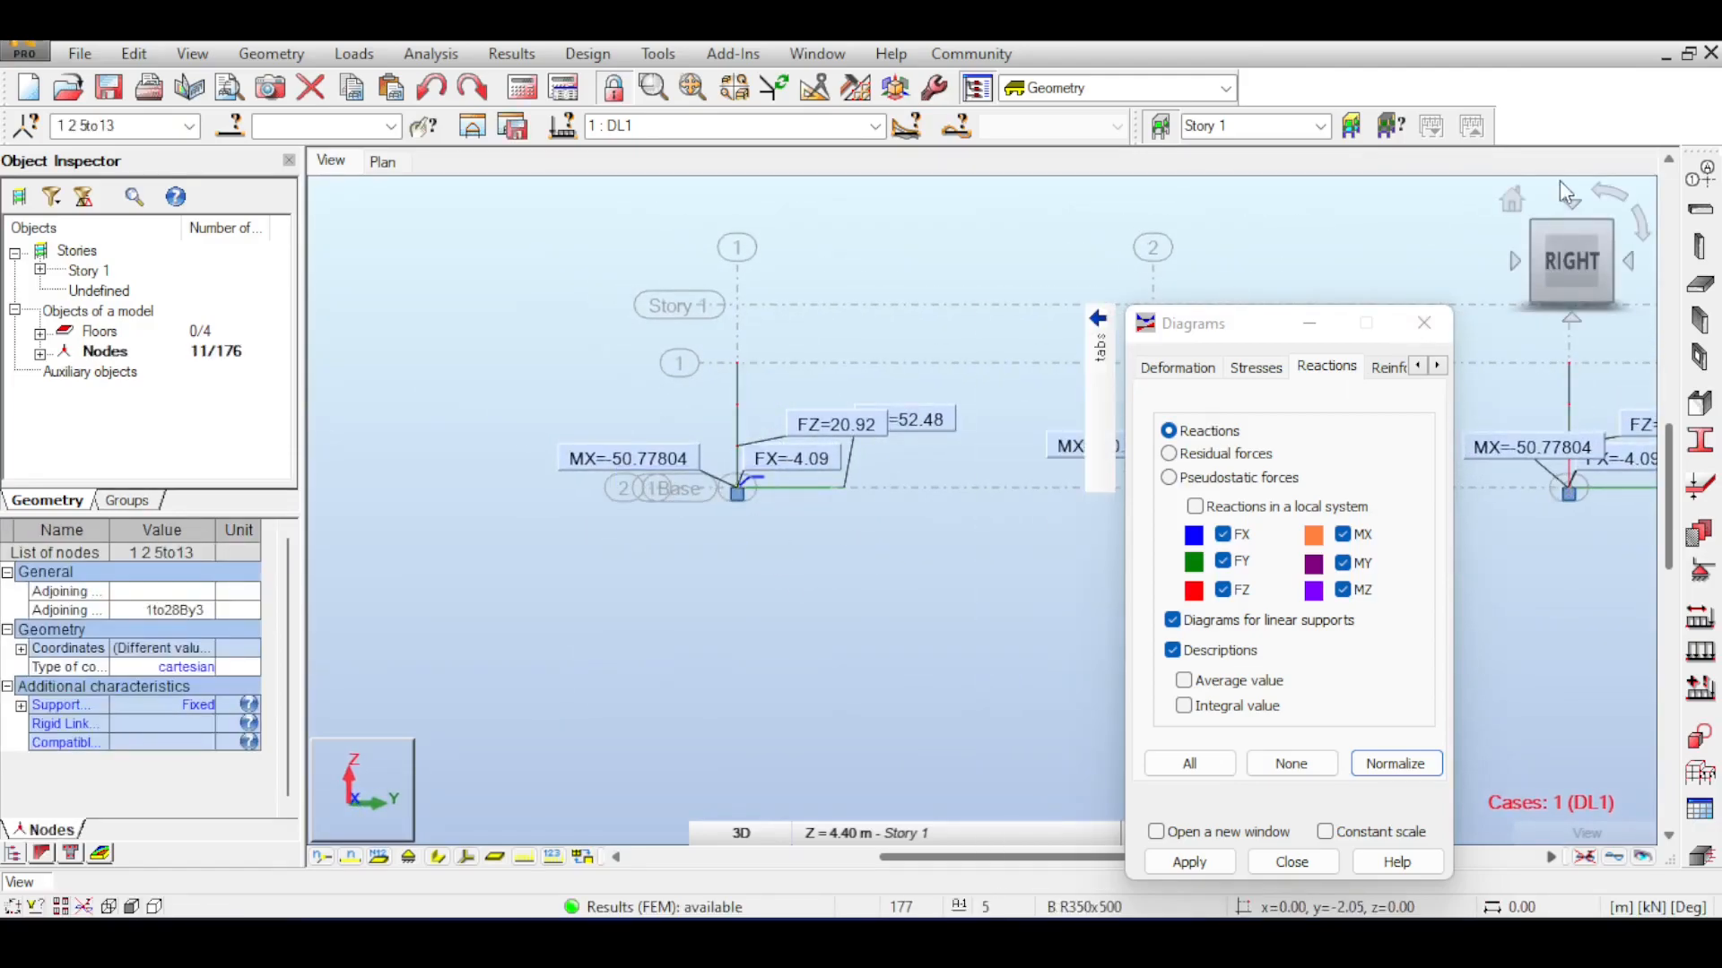
{"action": "left_click", "coordinate": [1514, 201]}
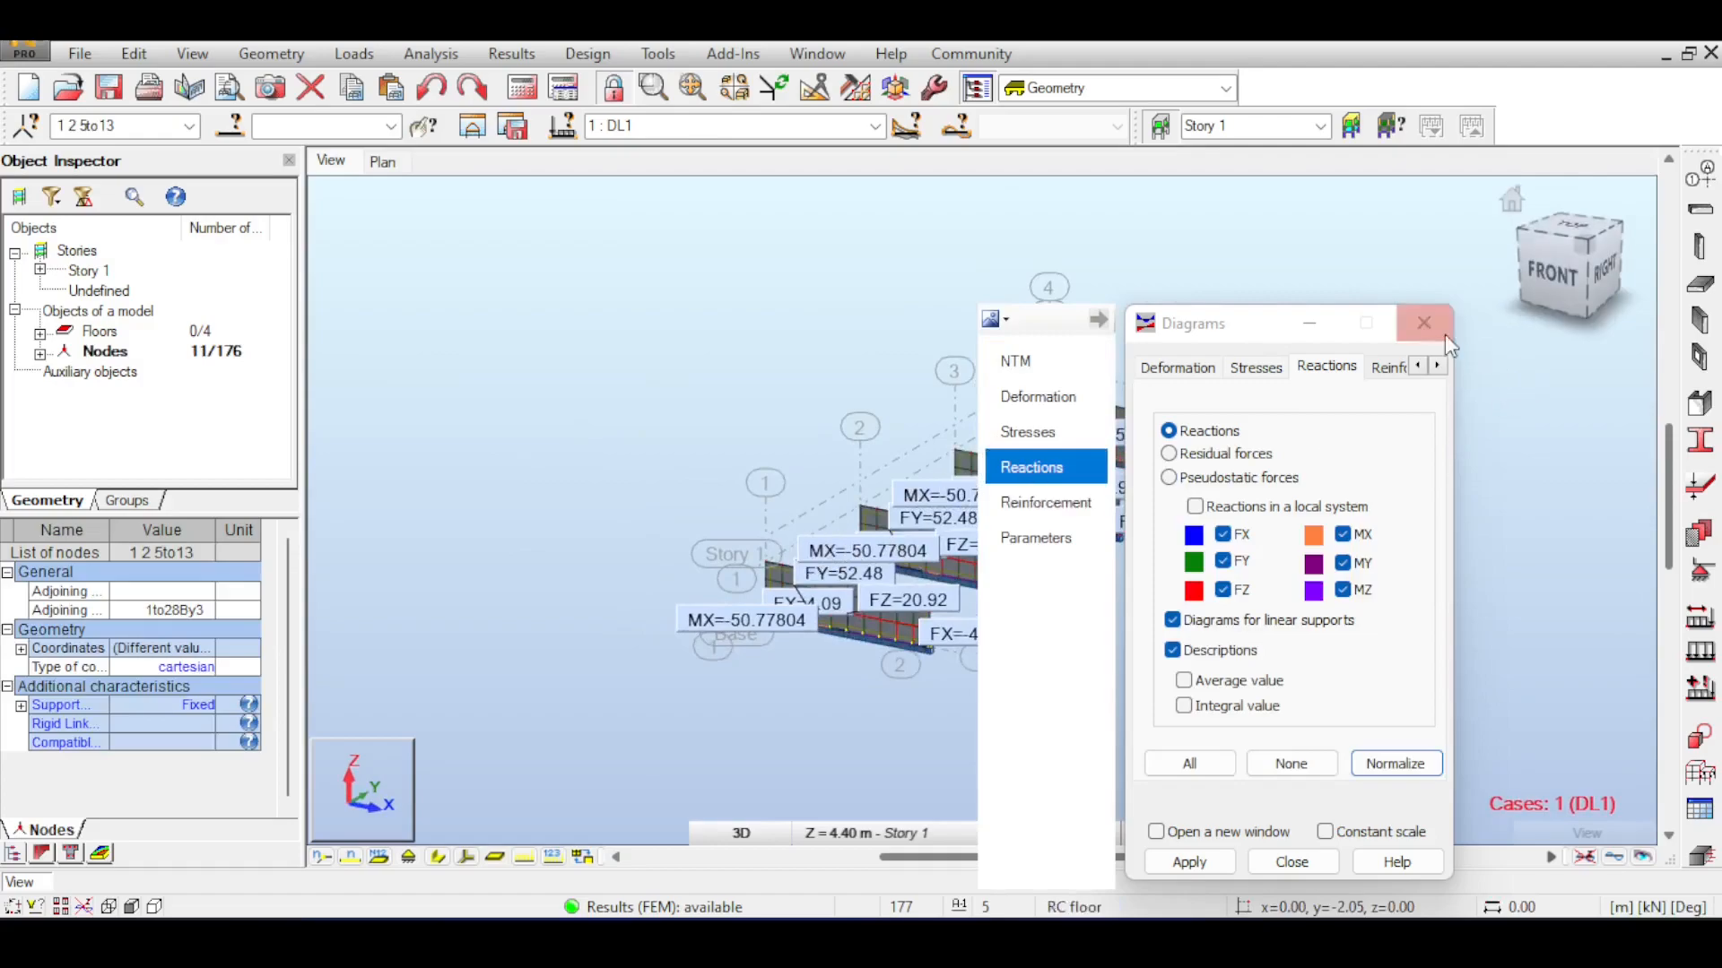
{"action": "left_click", "coordinate": [1424, 323]}
Show the load symbols on the panels together with the reaction diagrams and compare them from the right side
{"action": "scroll", "coordinate": [1480, 359], "scroll_direction": "up", "scroll_amount": 5}
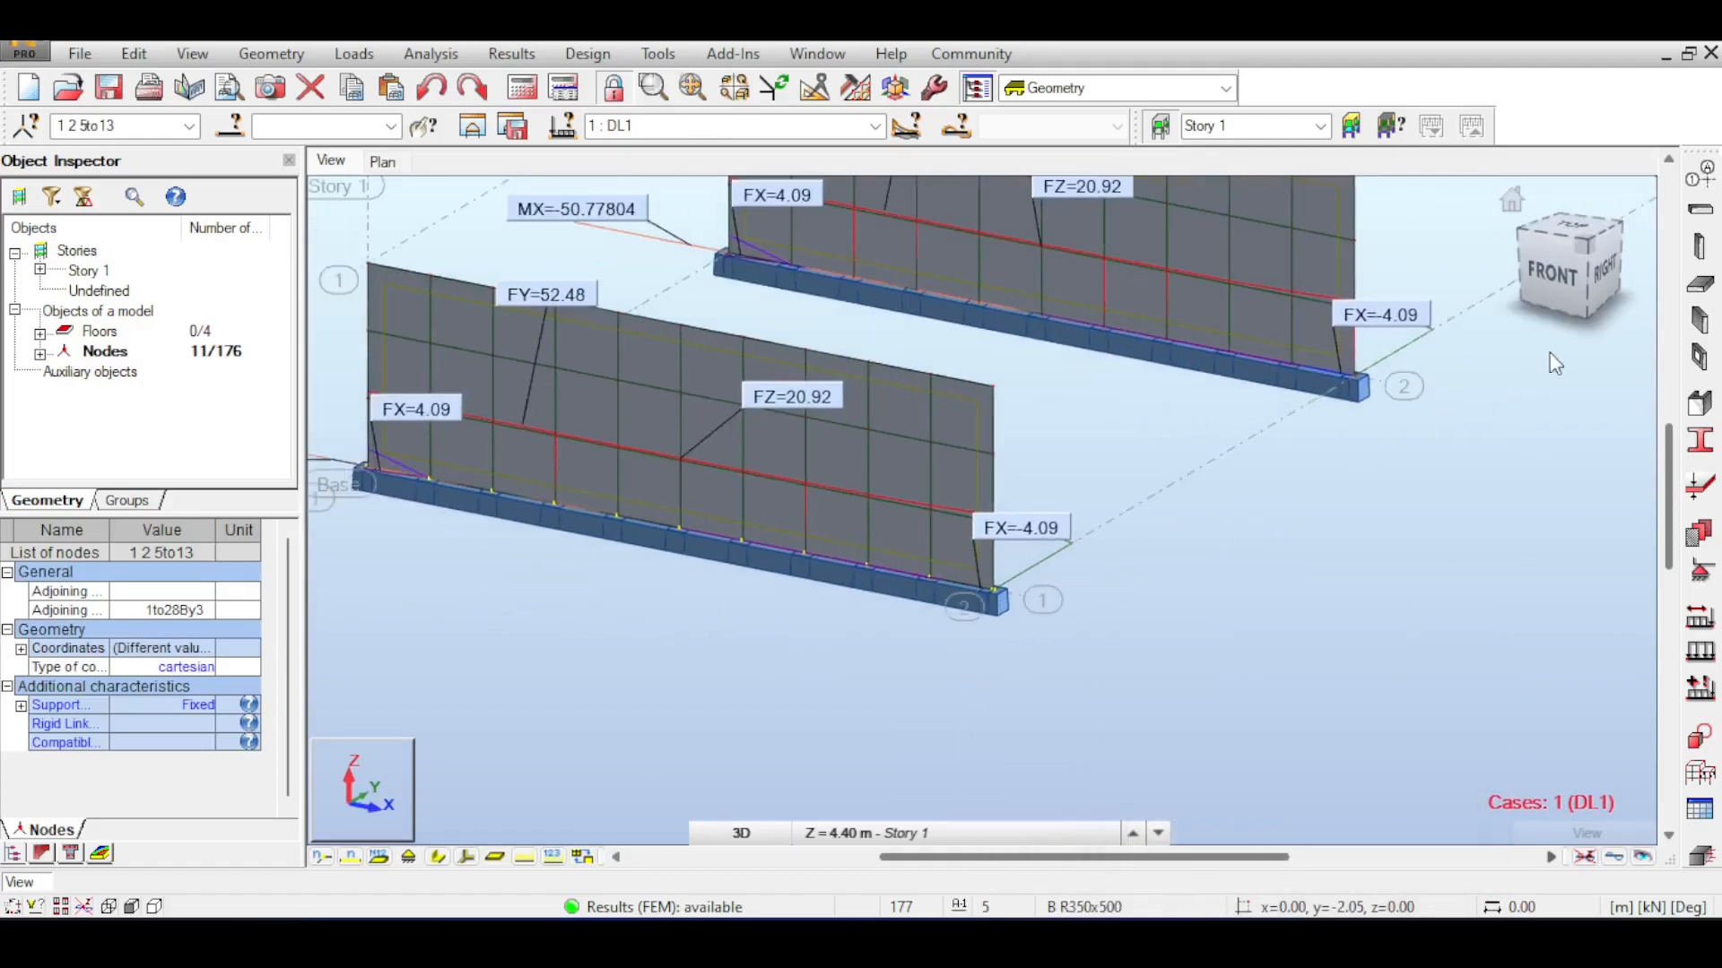
{"action": "left_click_drag", "start_coordinate": [1577, 258], "coordinate": [1517, 263]}
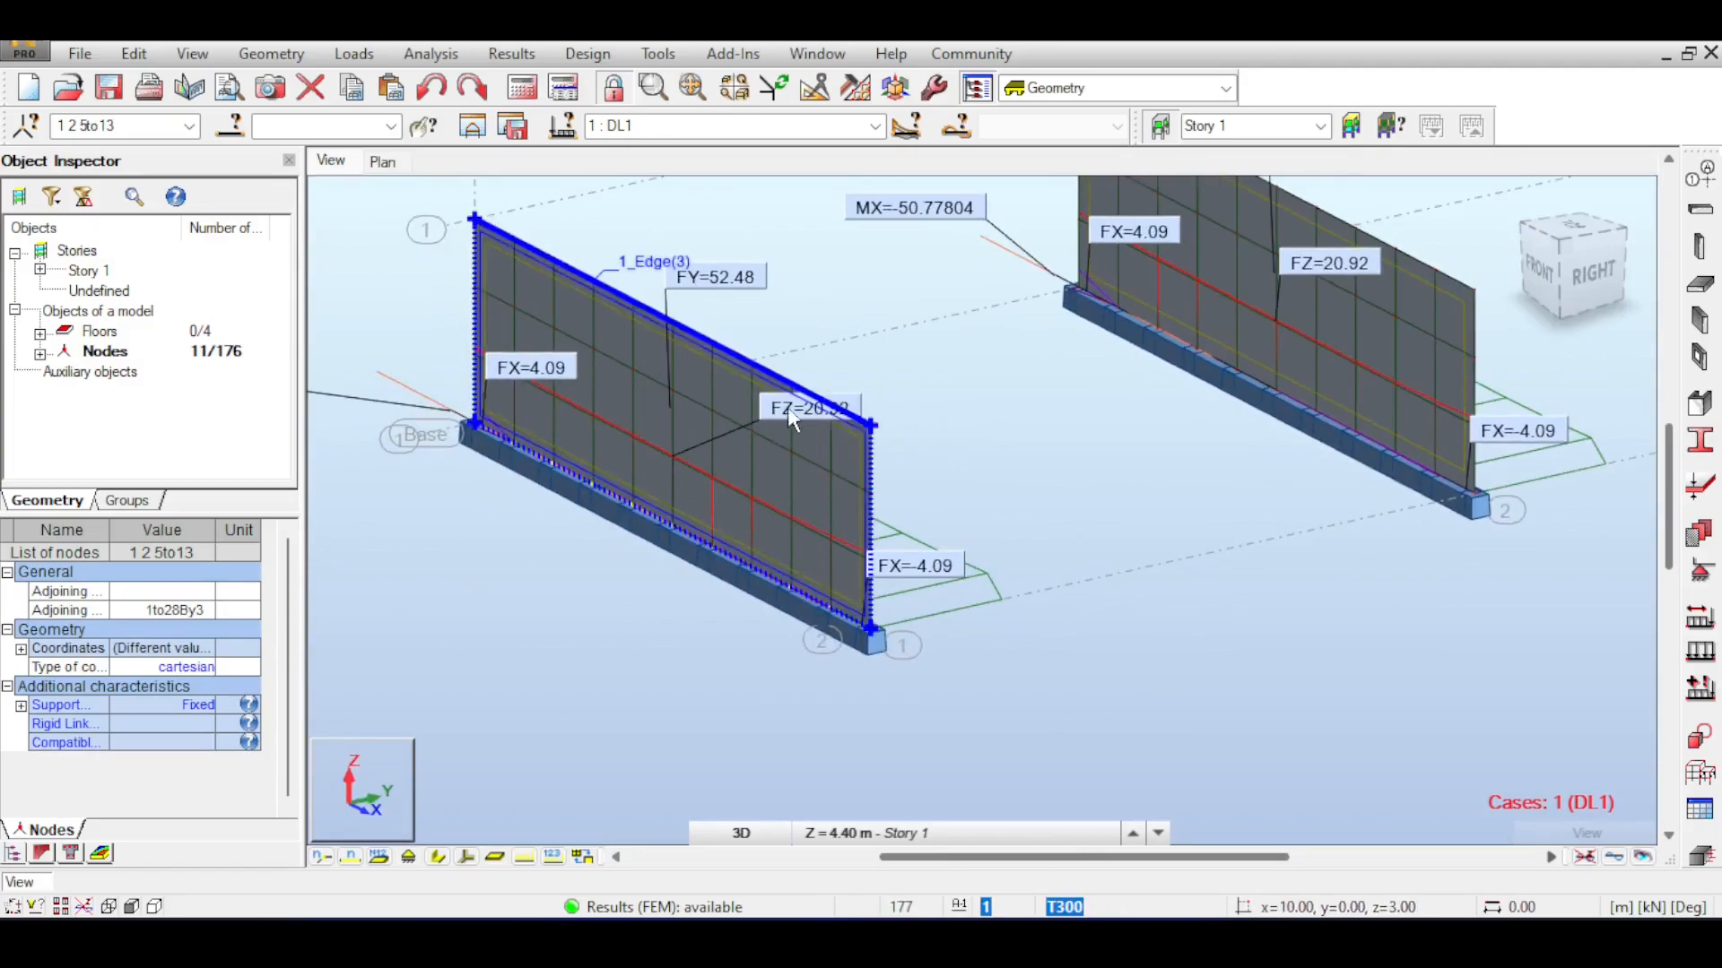
{"action": "left_click", "coordinate": [556, 856]}
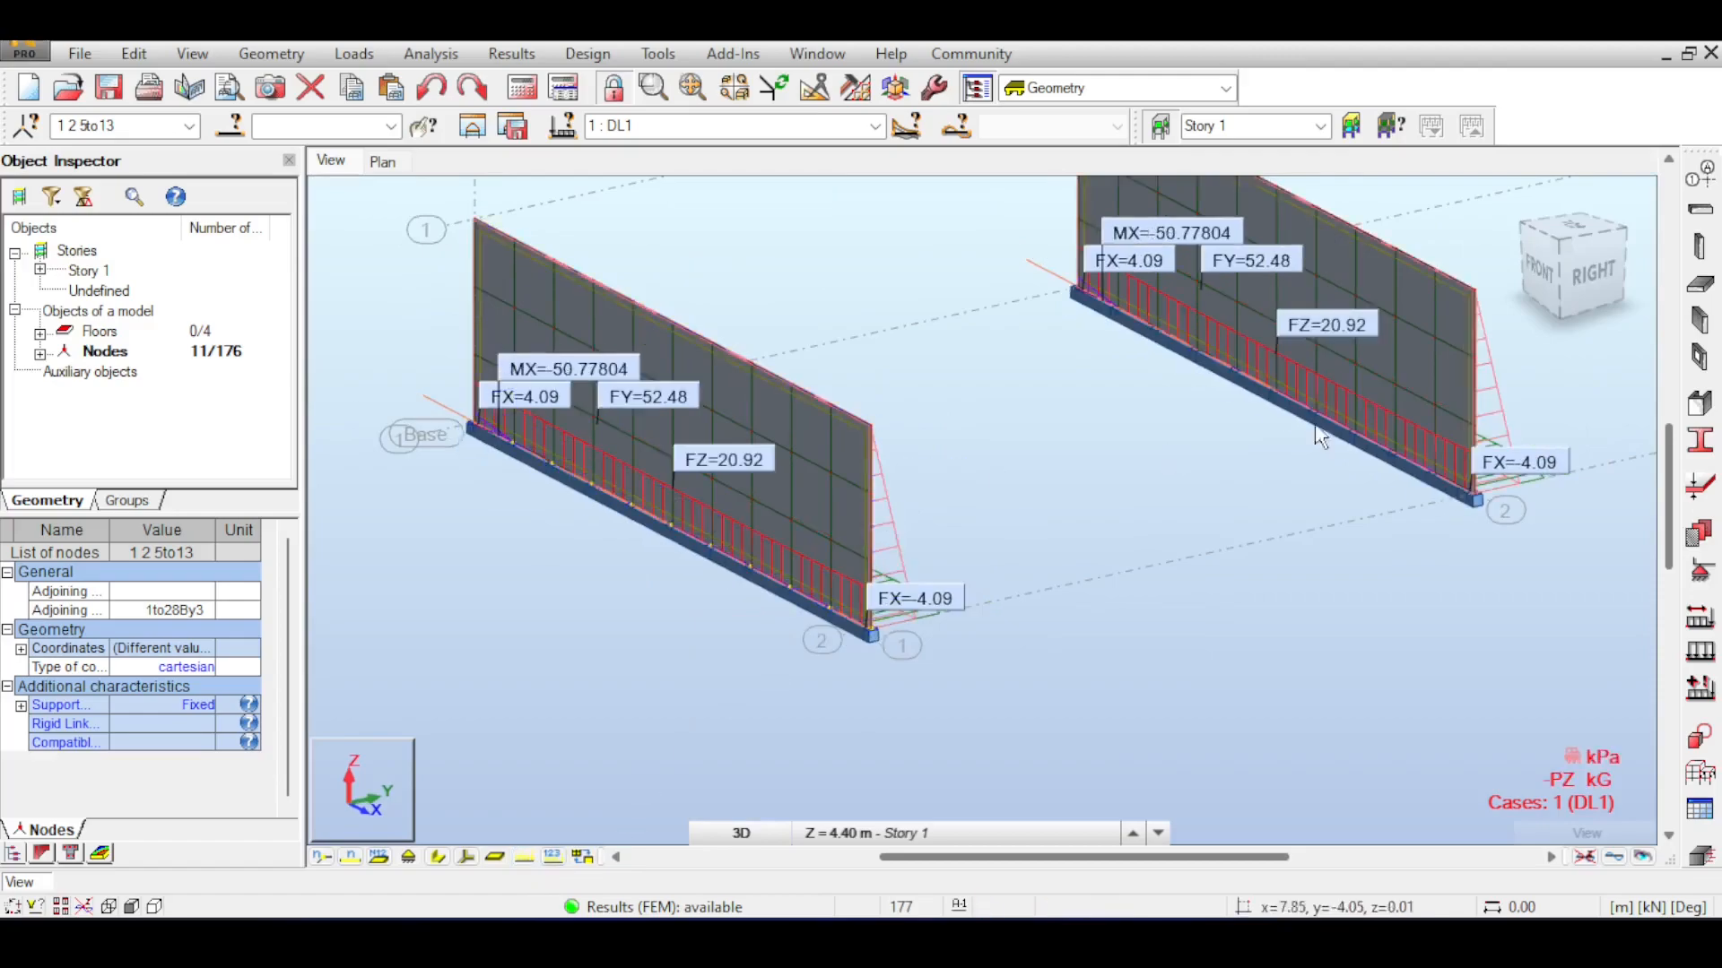
{"action": "mouse_move", "coordinate": [1632, 280]}
{"action": "left_mouse_down"}
{"action": "mouse_move", "coordinate": [1606, 272]}
{"action": "mouse_move", "coordinate": [1622, 280]}
{"action": "left_mouse_up"}
{"action": "left_click", "coordinate": [1606, 272]}
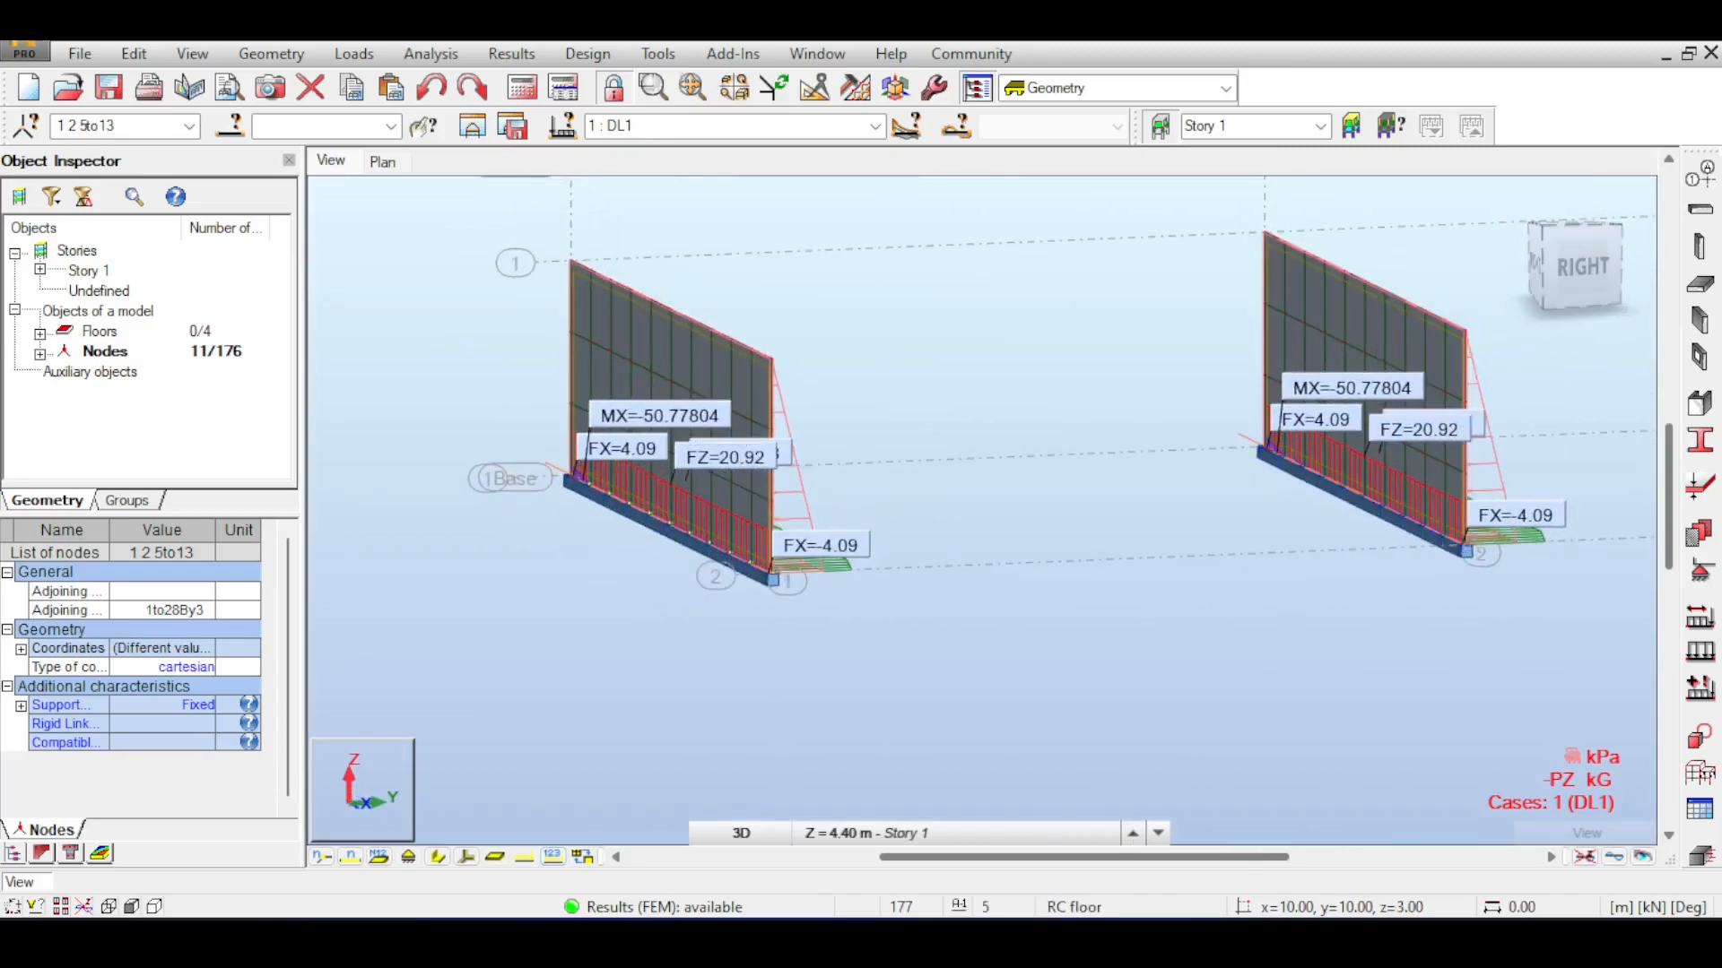
Switch to Paint and draw a tall narrow wall rectangle standing on a wide flat footing rectangle
{"action": "left_click", "coordinate": [1139, 942]}
{"action": "left_click", "coordinate": [706, 132]}
{"action": "left_click", "coordinate": [1108, 135]}
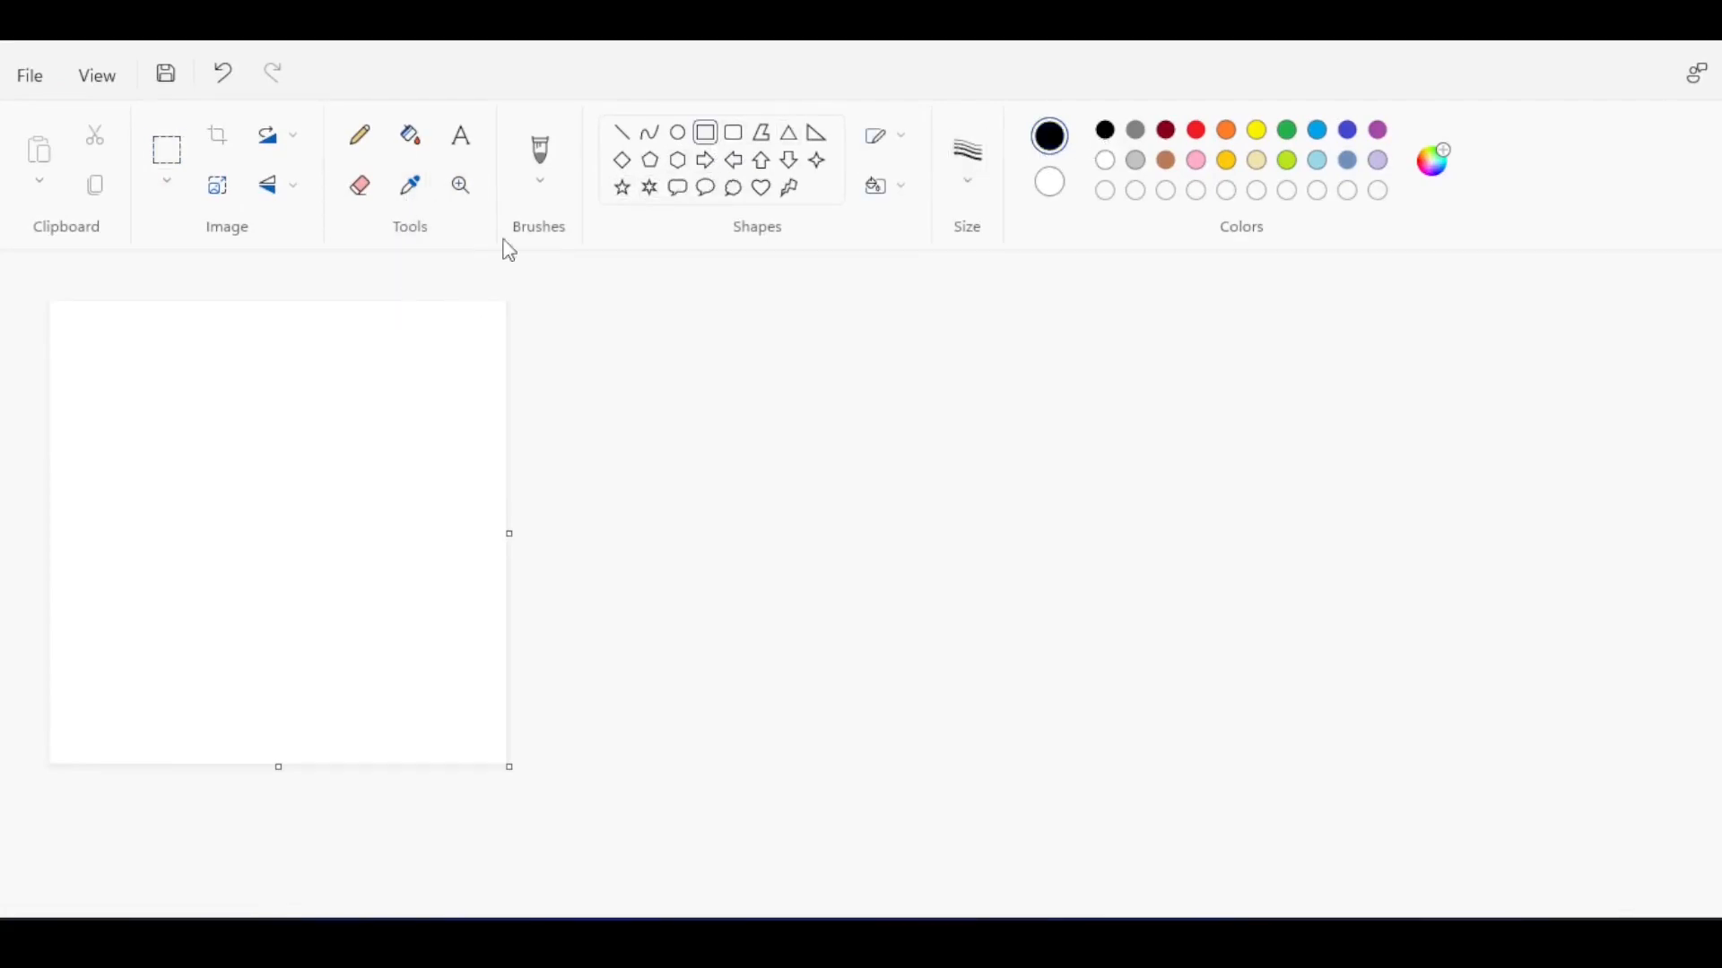
{"action": "mouse_move", "coordinate": [210, 345]}
{"action": "left_mouse_down"}
{"action": "mouse_move", "coordinate": [256, 475]}
{"action": "mouse_move", "coordinate": [246, 545]}
{"action": "left_mouse_up"}
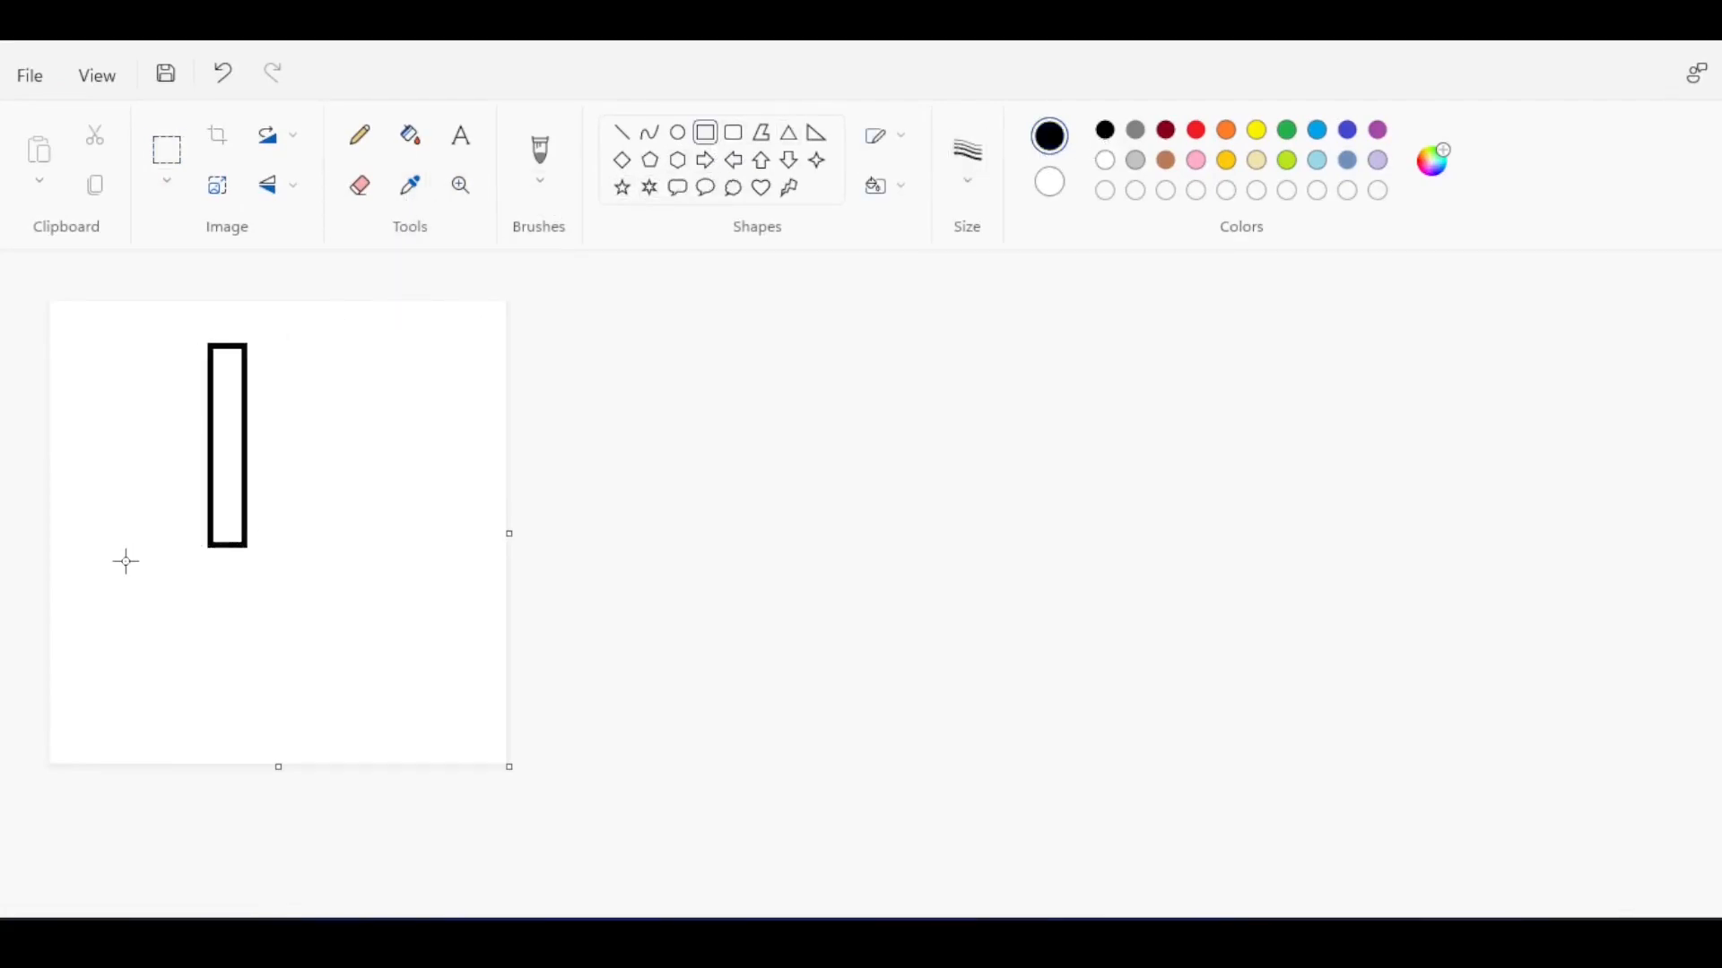
{"action": "left_click_drag", "start_coordinate": [96, 548], "coordinate": [423, 597]}
Finish the footing rectangle and choose the brush with red colour
{"action": "left_click", "coordinate": [410, 445]}
{"action": "left_click", "coordinate": [540, 157]}
{"action": "left_click", "coordinate": [1197, 130]}
{"action": "left_click_drag", "start_coordinate": [342, 409], "coordinate": [339, 535]}
{"action": "left_click_drag", "start_coordinate": [316, 522], "coordinate": [360, 499]}
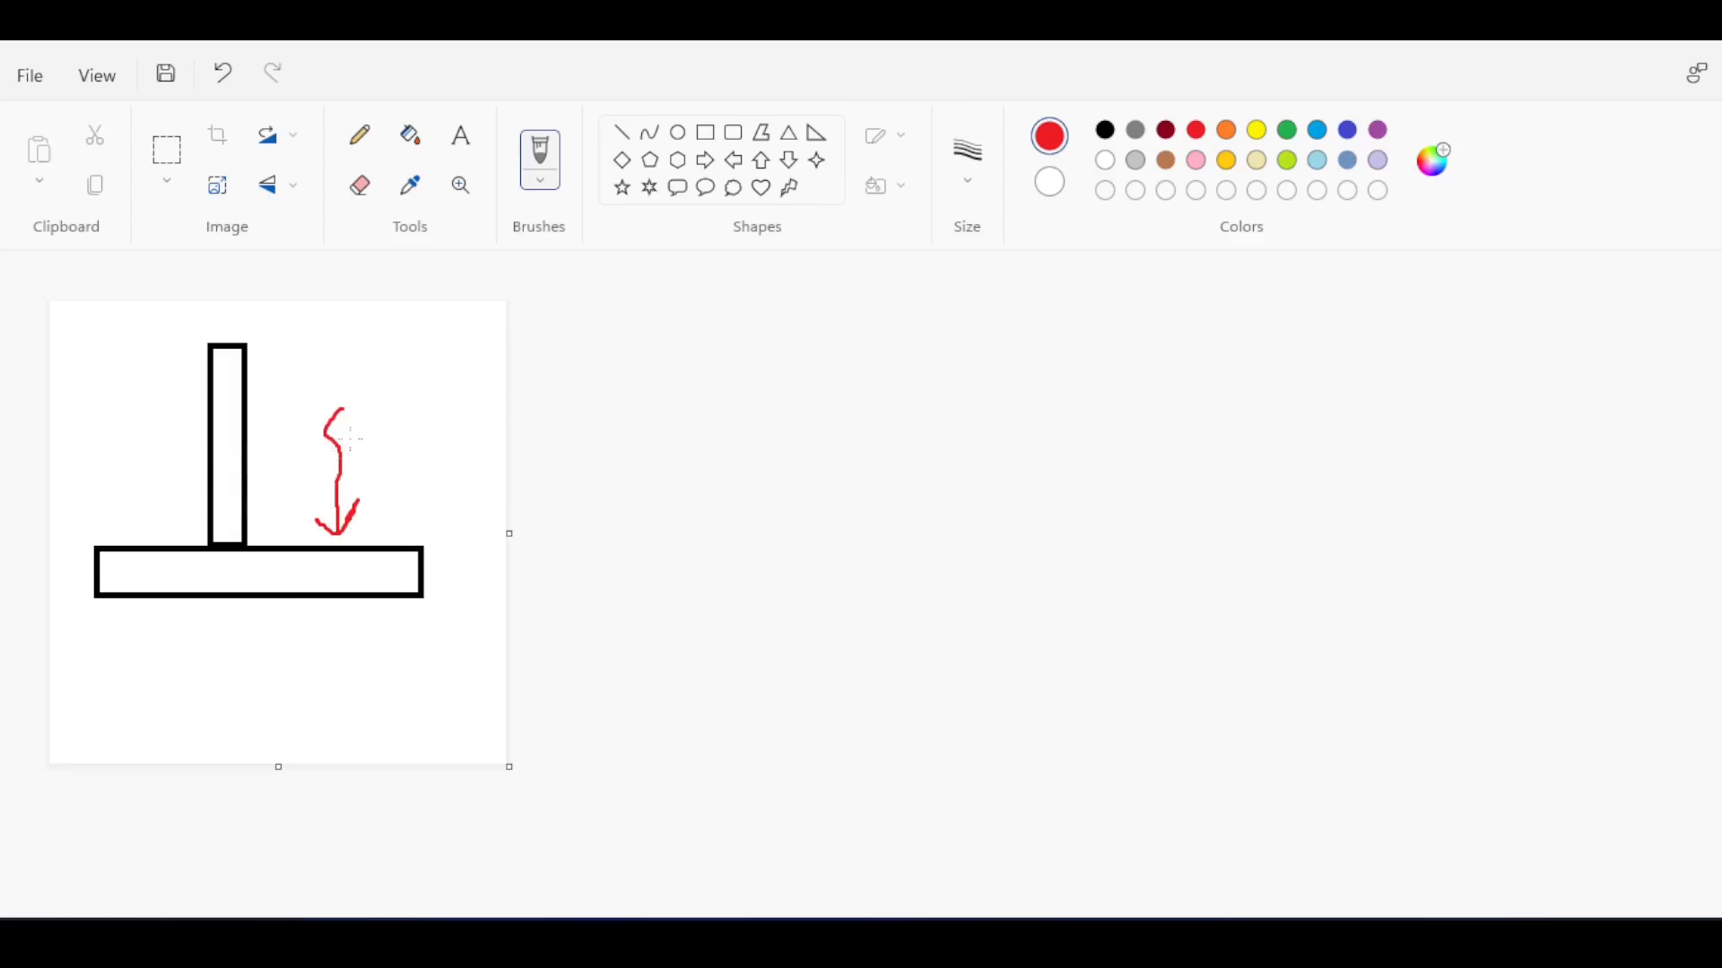
{"action": "key", "text": "ctrl+z"}
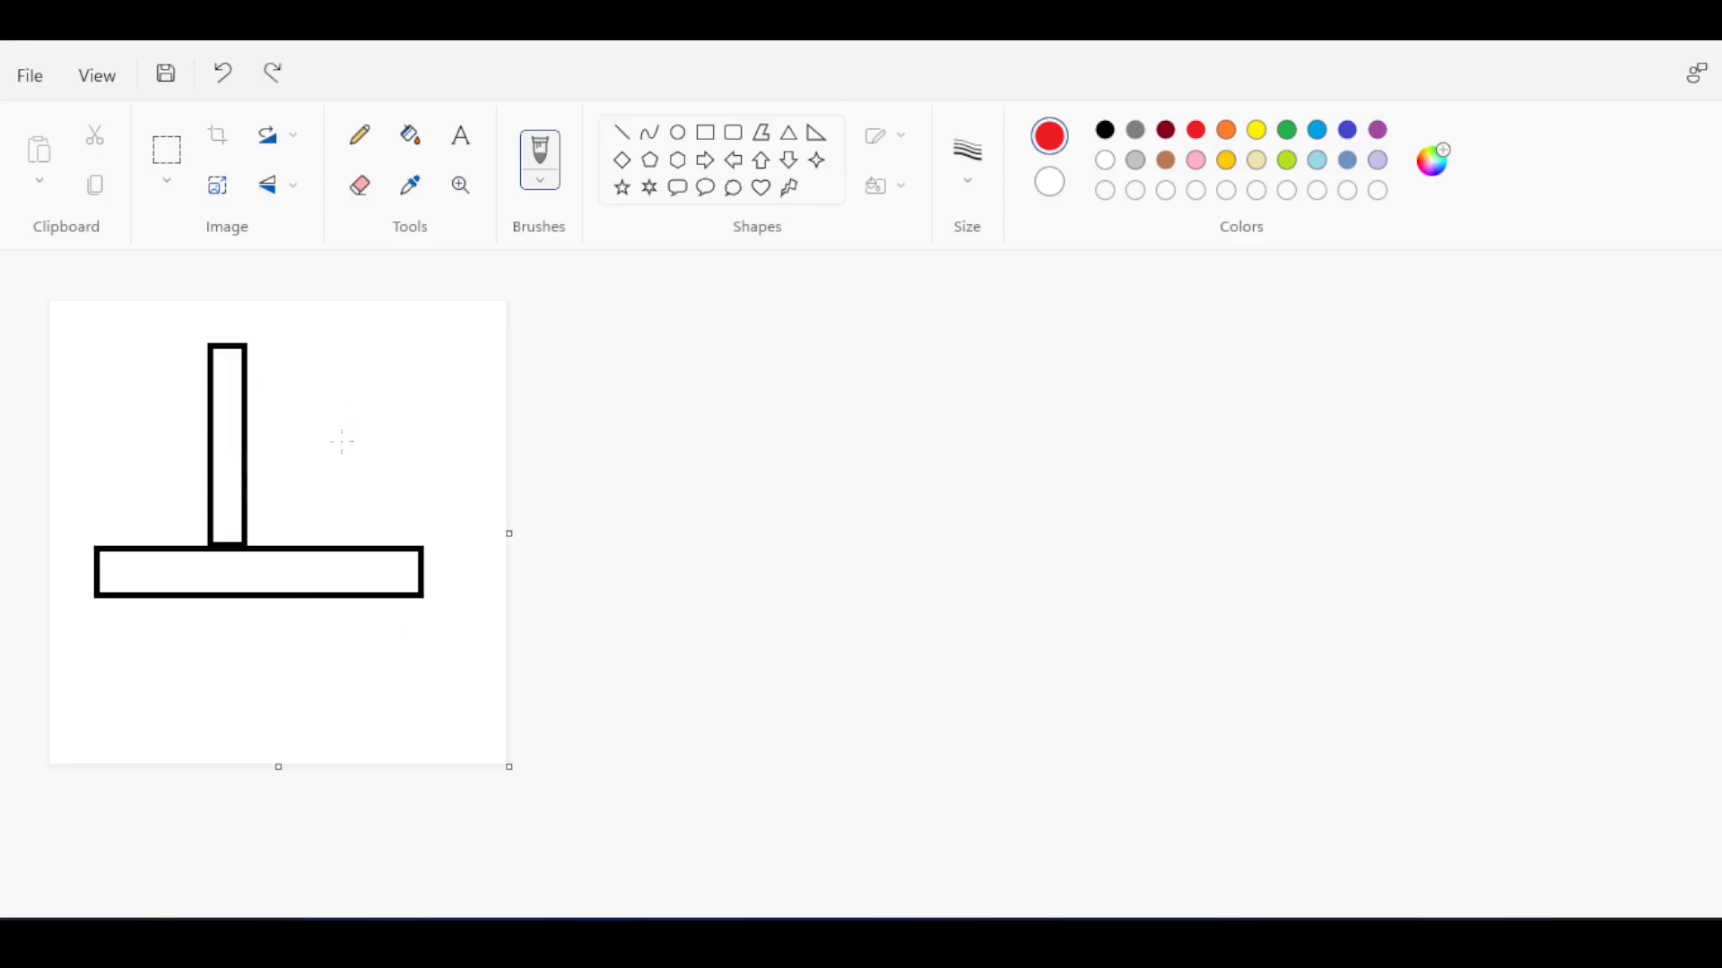
Sketch red arrows for the wall's downward force, the horizontal soil push from behind, and the overturning moment
{"action": "mouse_move", "coordinate": [228, 384]}
{"action": "left_mouse_down"}
{"action": "mouse_move", "coordinate": [233, 440]}
{"action": "mouse_move", "coordinate": [215, 445]}
{"action": "left_mouse_up"}
{"action": "mouse_move", "coordinate": [399, 475]}
{"action": "left_mouse_down"}
{"action": "mouse_move", "coordinate": [215, 478]}
{"action": "mouse_move", "coordinate": [276, 493]}
{"action": "left_mouse_up"}
{"action": "mouse_move", "coordinate": [359, 372]}
{"action": "left_mouse_down"}
{"action": "mouse_move", "coordinate": [204, 369]}
{"action": "mouse_move", "coordinate": [96, 491]}
{"action": "mouse_move", "coordinate": [130, 446]}
{"action": "left_mouse_up"}
{"action": "left_click_drag", "start_coordinate": [92, 457], "coordinate": [97, 490]}
Sketch the sloping base pressure diagram across the footing in blue and undo the extra horizontal stroke
{"action": "left_click", "coordinate": [1318, 132]}
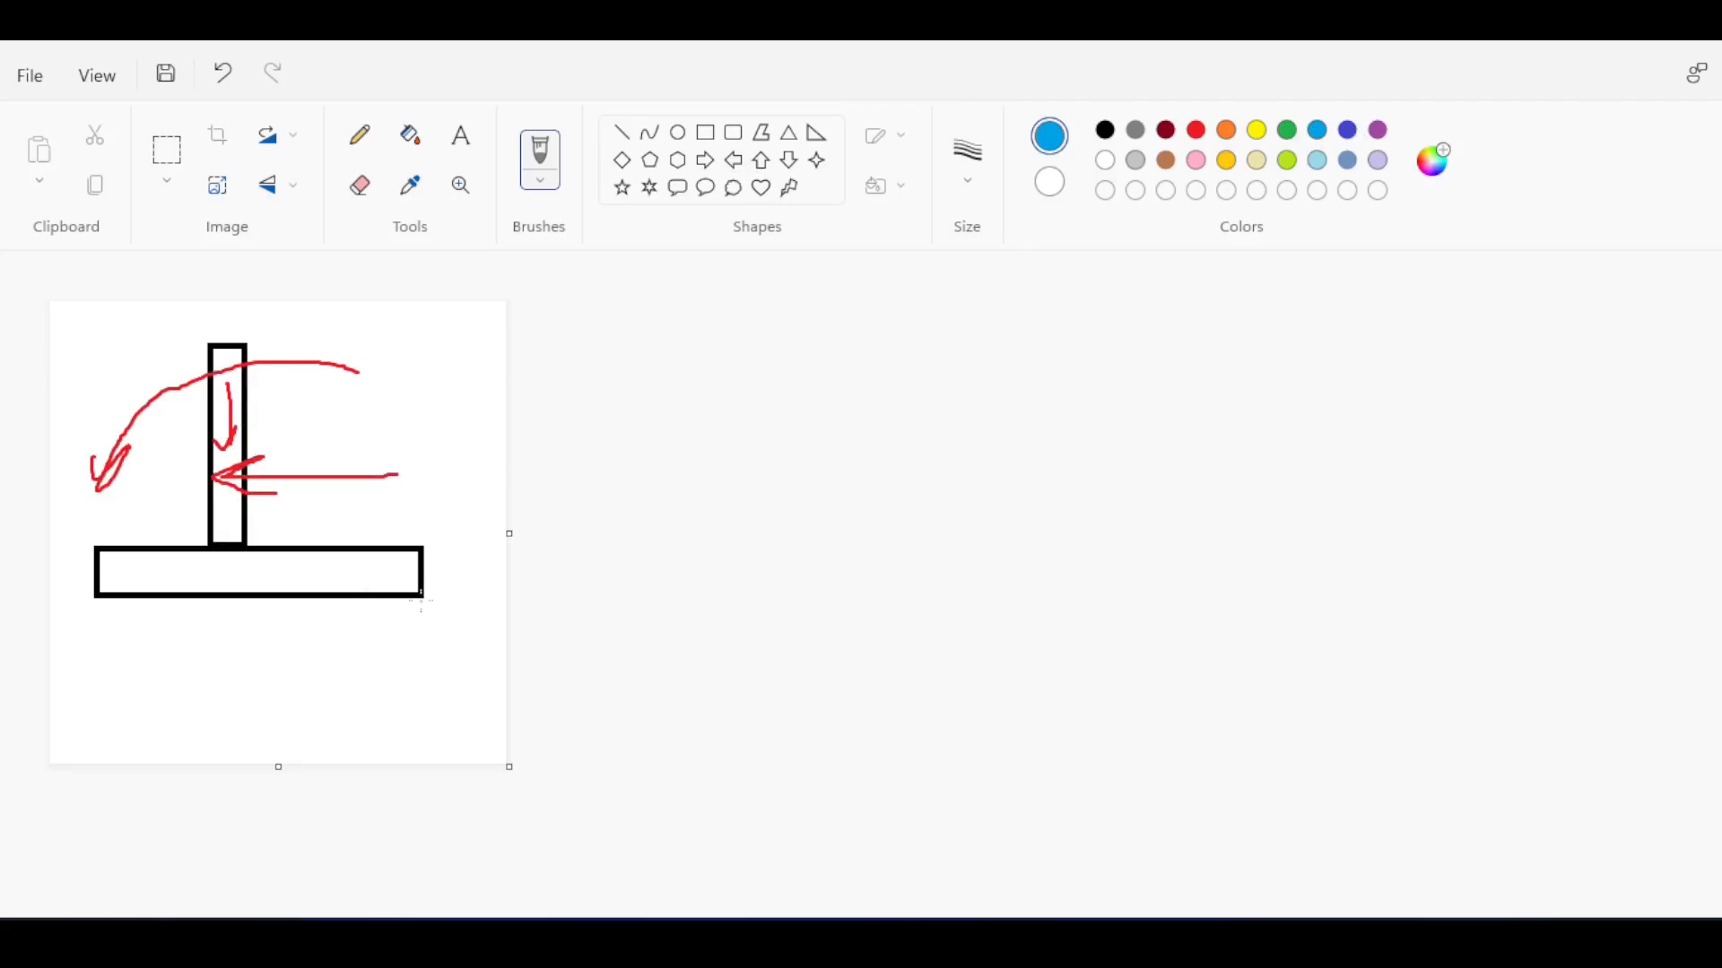
{"action": "mouse_move", "coordinate": [420, 593]}
{"action": "left_mouse_down"}
{"action": "mouse_move", "coordinate": [421, 505]}
{"action": "mouse_move", "coordinate": [125, 663]}
{"action": "mouse_move", "coordinate": [101, 625]}
{"action": "left_mouse_up"}
{"action": "left_click_drag", "start_coordinate": [448, 573], "coordinate": [295, 588]}
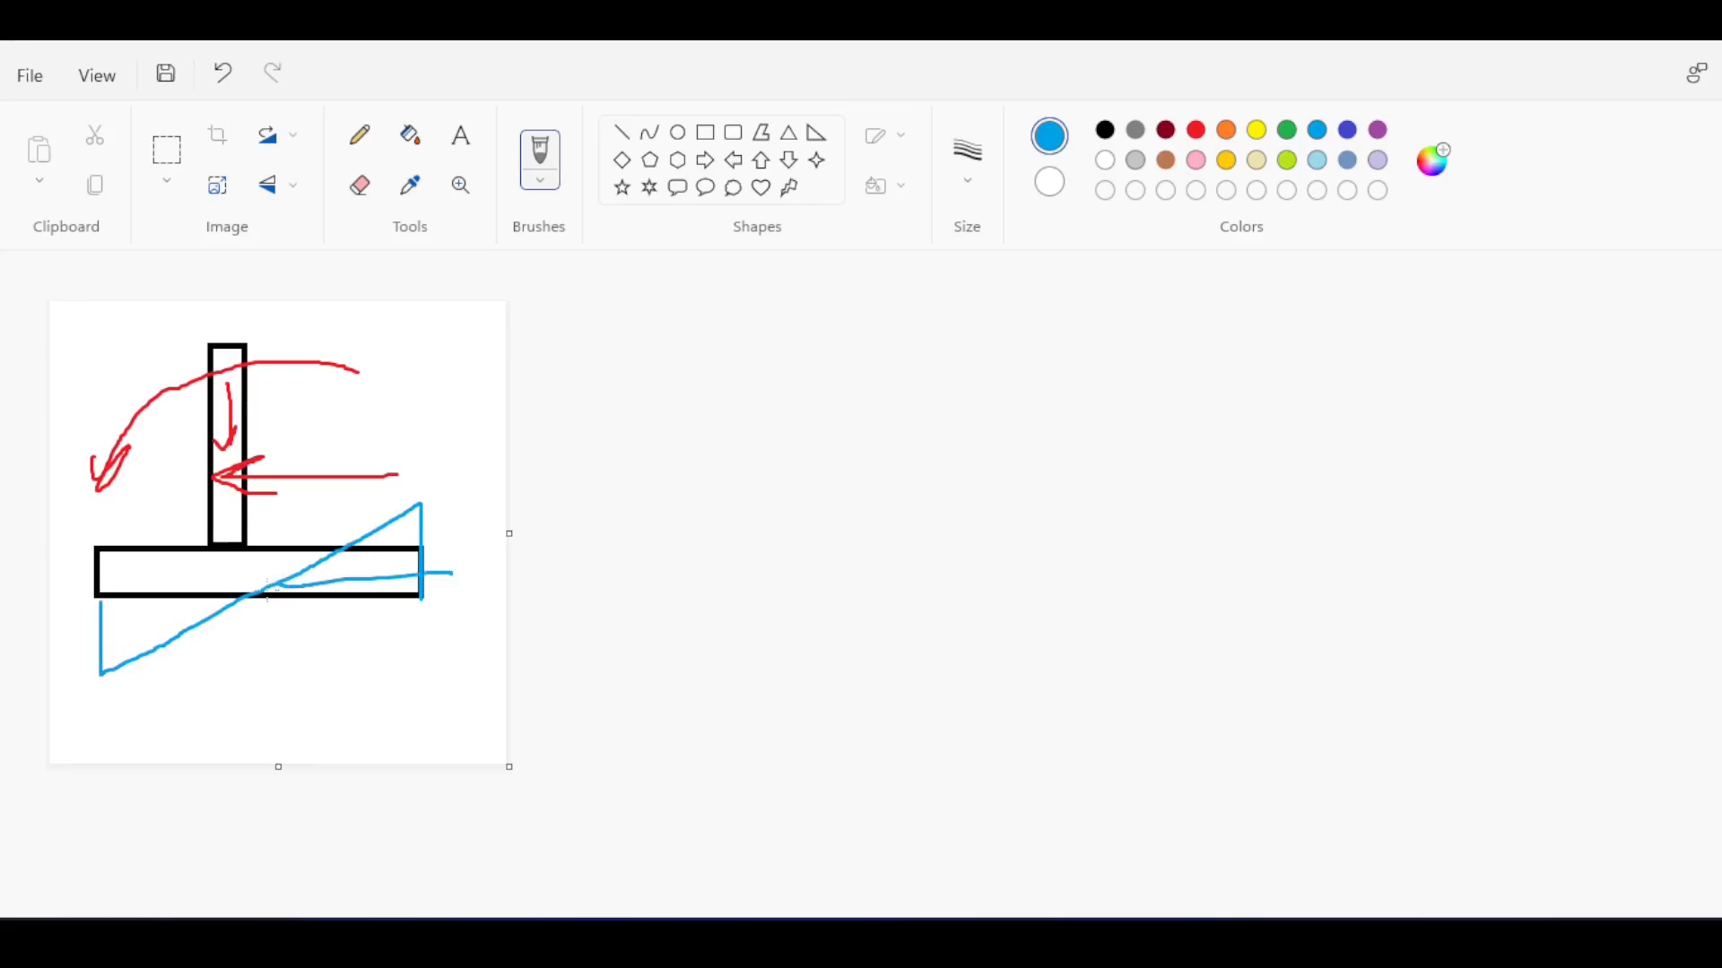
{"action": "key", "text": "ctrl+z"}
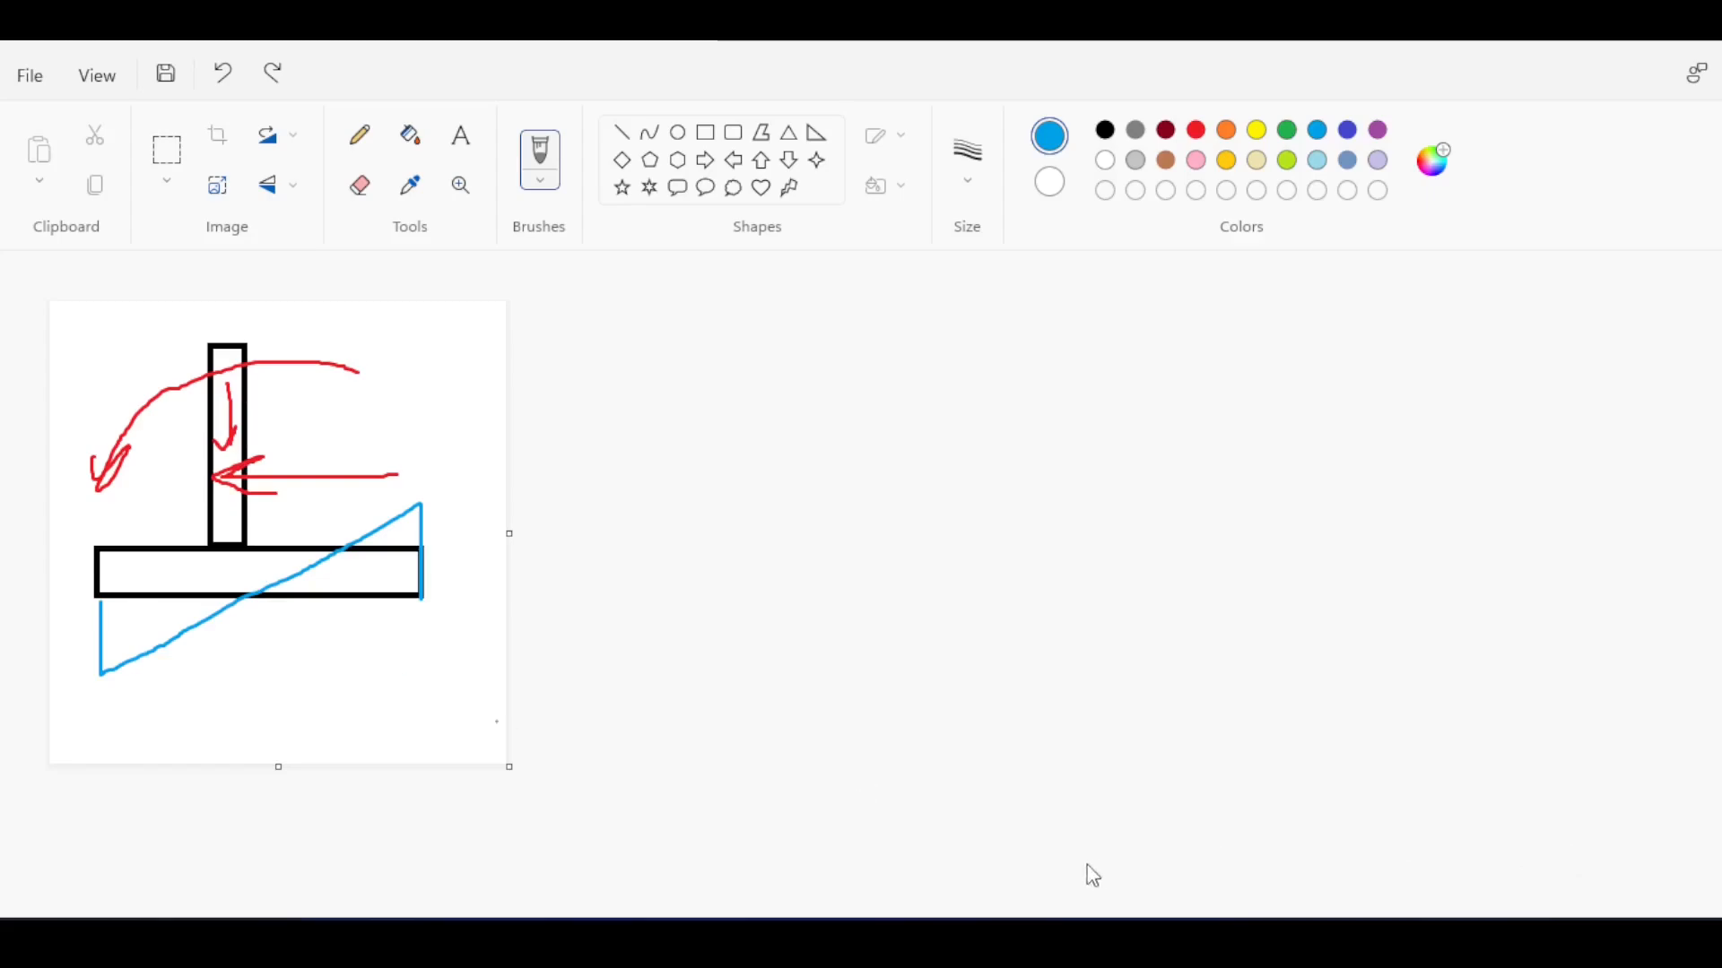
Sketch orange strokes and diagonal hatching over the soil area behind the wall, above the footing's heel
{"action": "left_click", "coordinate": [424, 412]}
{"action": "left_click", "coordinate": [485, 422]}
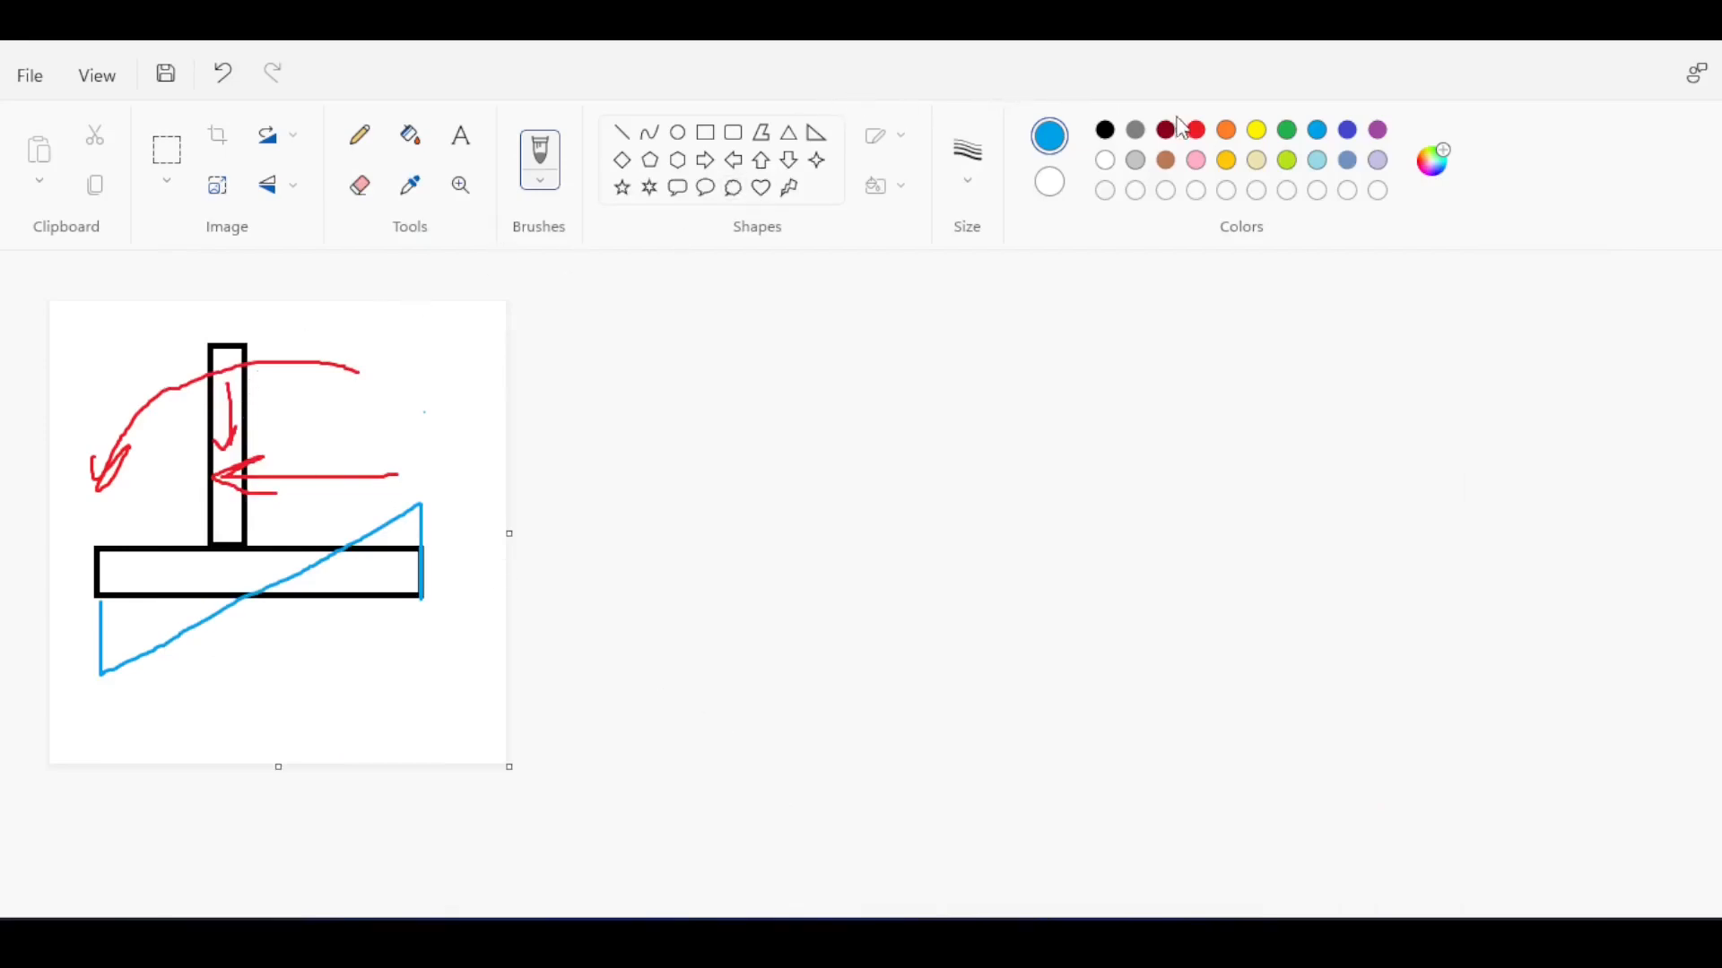
{"action": "left_click", "coordinate": [1224, 131]}
{"action": "mouse_move", "coordinate": [345, 379]}
{"action": "left_mouse_down"}
{"action": "mouse_move", "coordinate": [339, 542]}
{"action": "mouse_move", "coordinate": [334, 509]}
{"action": "left_mouse_up"}
{"action": "mouse_move", "coordinate": [256, 356]}
{"action": "left_mouse_down"}
{"action": "mouse_move", "coordinate": [433, 356]}
{"action": "mouse_move", "coordinate": [432, 563]}
{"action": "left_mouse_up"}
{"action": "left_click_drag", "start_coordinate": [423, 467], "coordinate": [339, 538]}
{"action": "left_click_drag", "start_coordinate": [412, 402], "coordinate": [285, 513]}
{"action": "left_click_drag", "start_coordinate": [384, 368], "coordinate": [269, 456]}
{"action": "left_click_drag", "start_coordinate": [323, 361], "coordinate": [256, 421]}
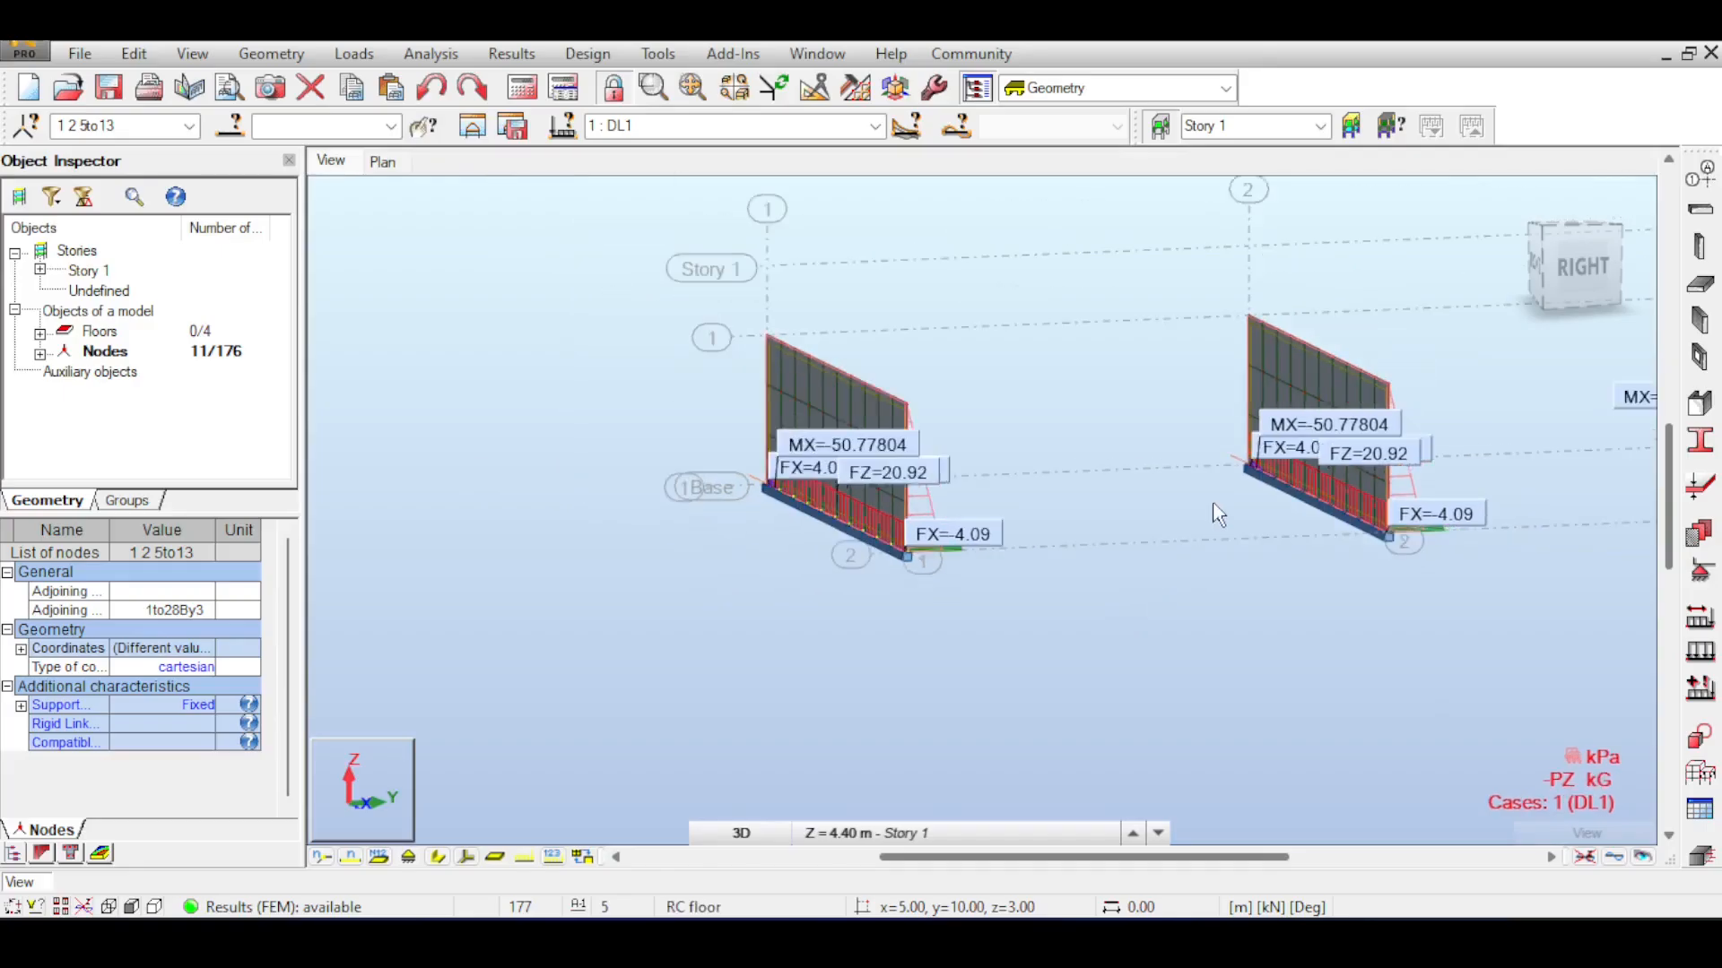
{"action": "middle_click_drag", "start_coordinate": [1222, 359], "coordinate": [1159, 354]}
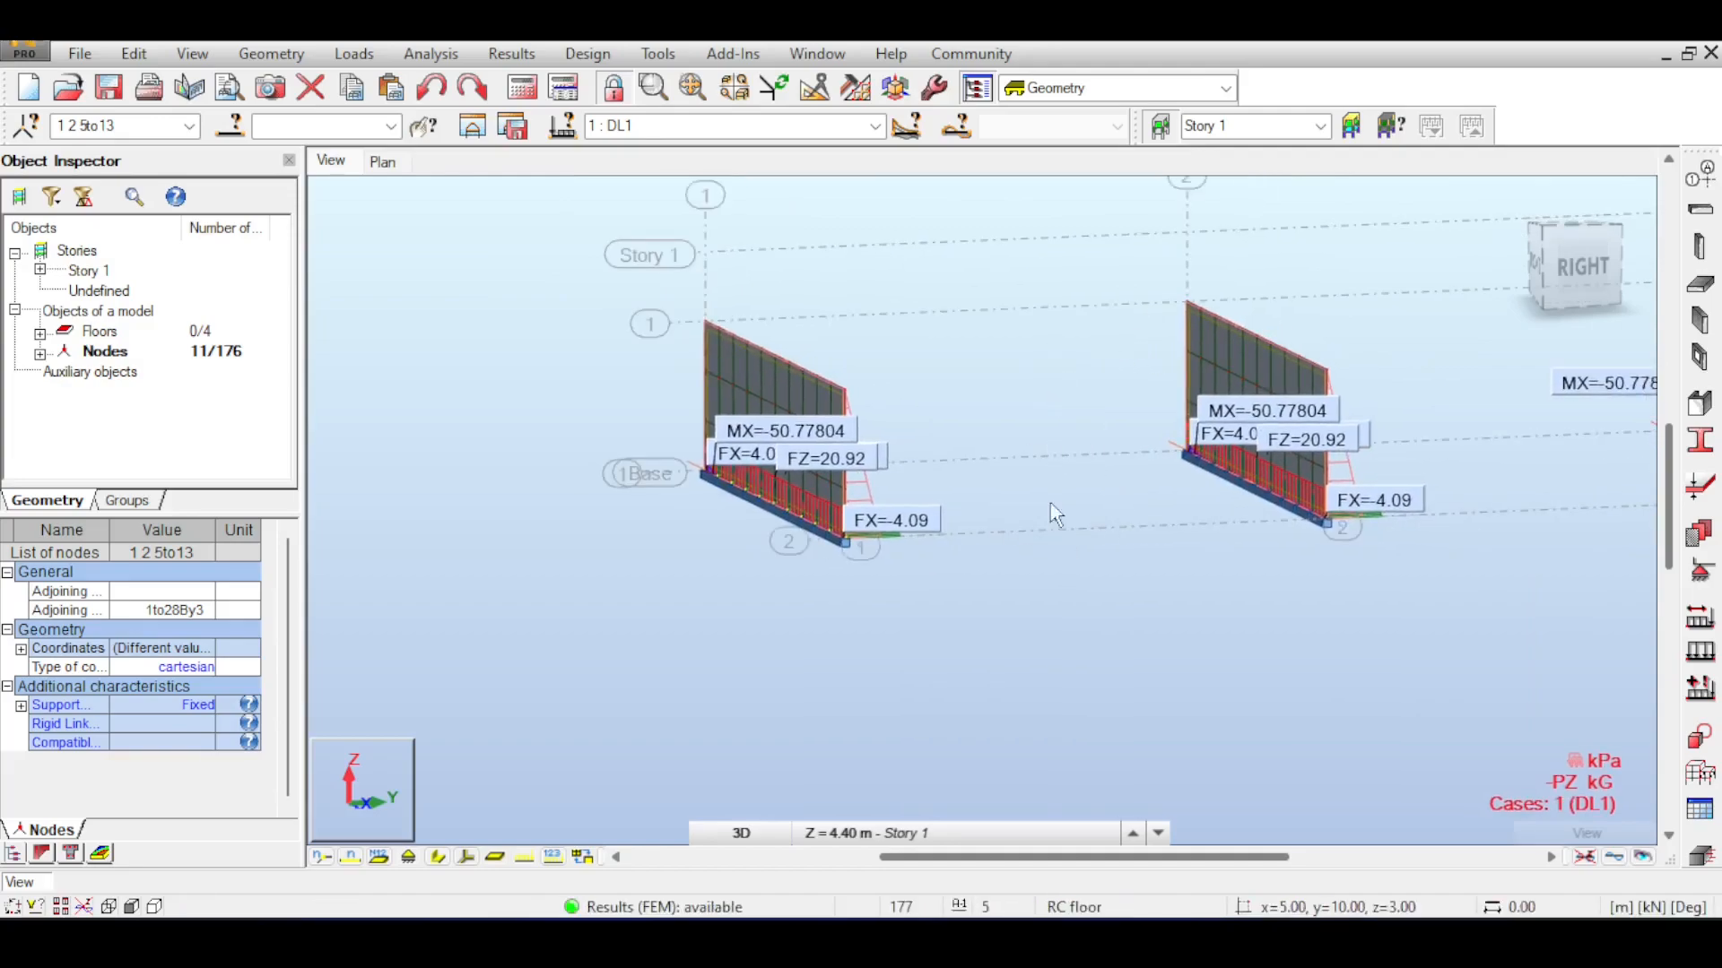
Switch to Paint, circle the footing's heel and sketch a curved turning arrow in red, and undo these red strokes
{"action": "left_click", "coordinate": [1596, 268]}
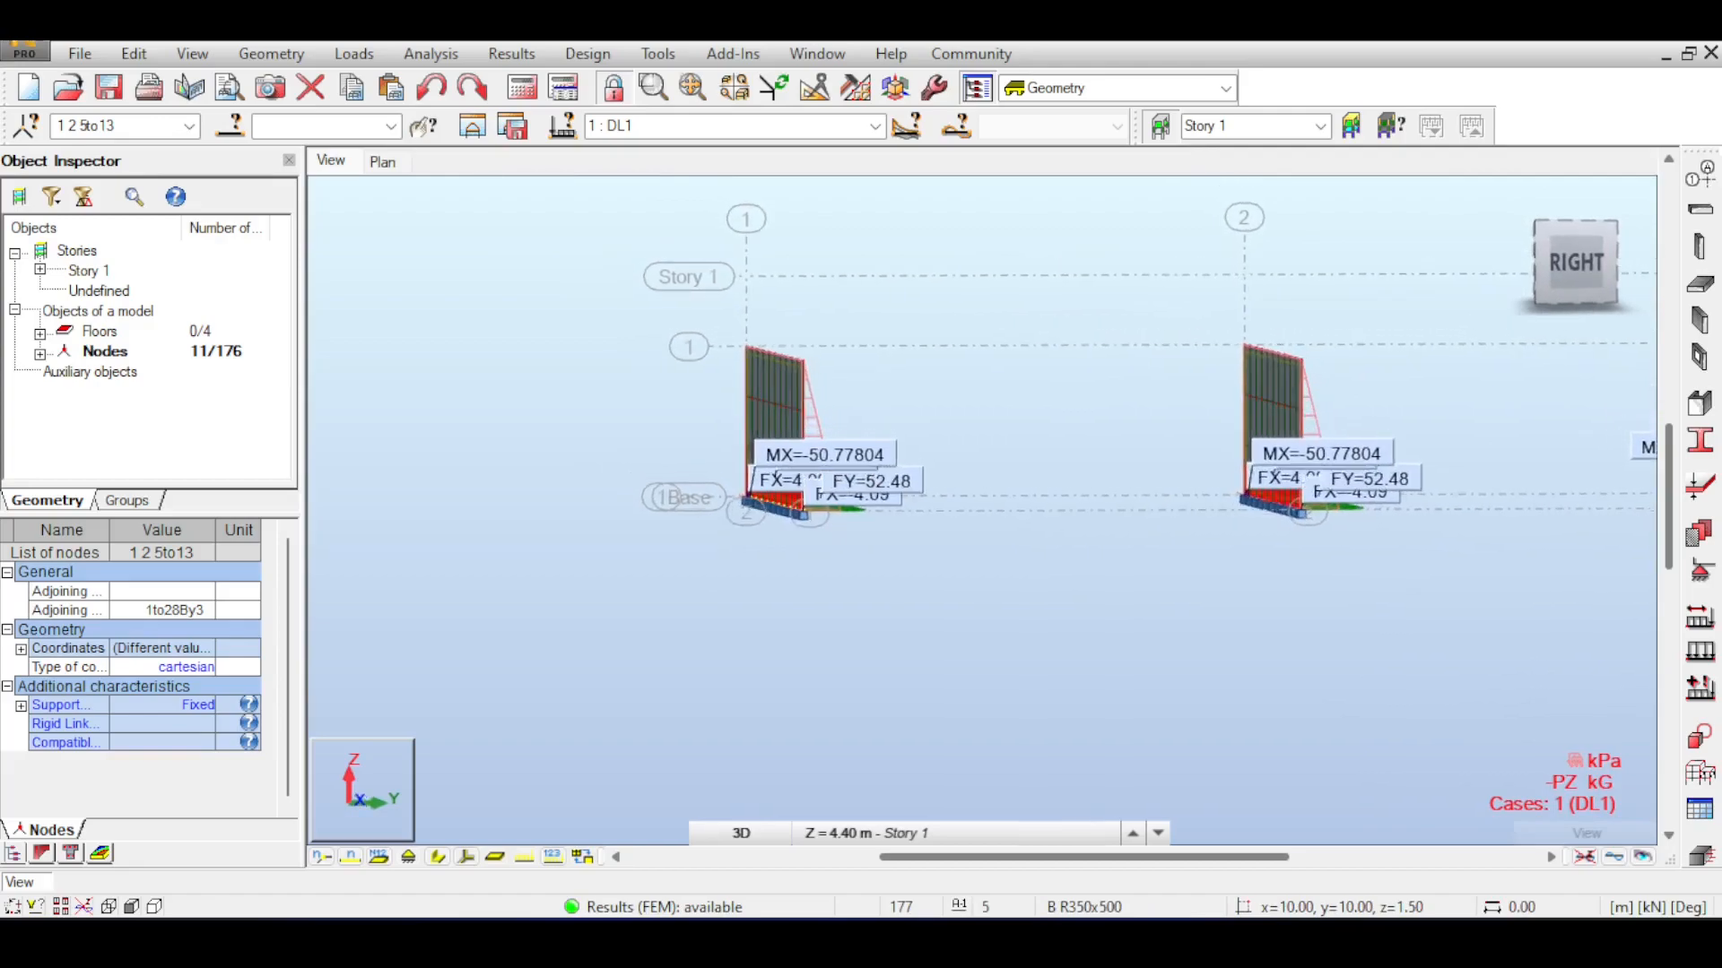
{"action": "middle_click_drag", "start_coordinate": [957, 712], "coordinate": [997, 730], "text": "shift"}
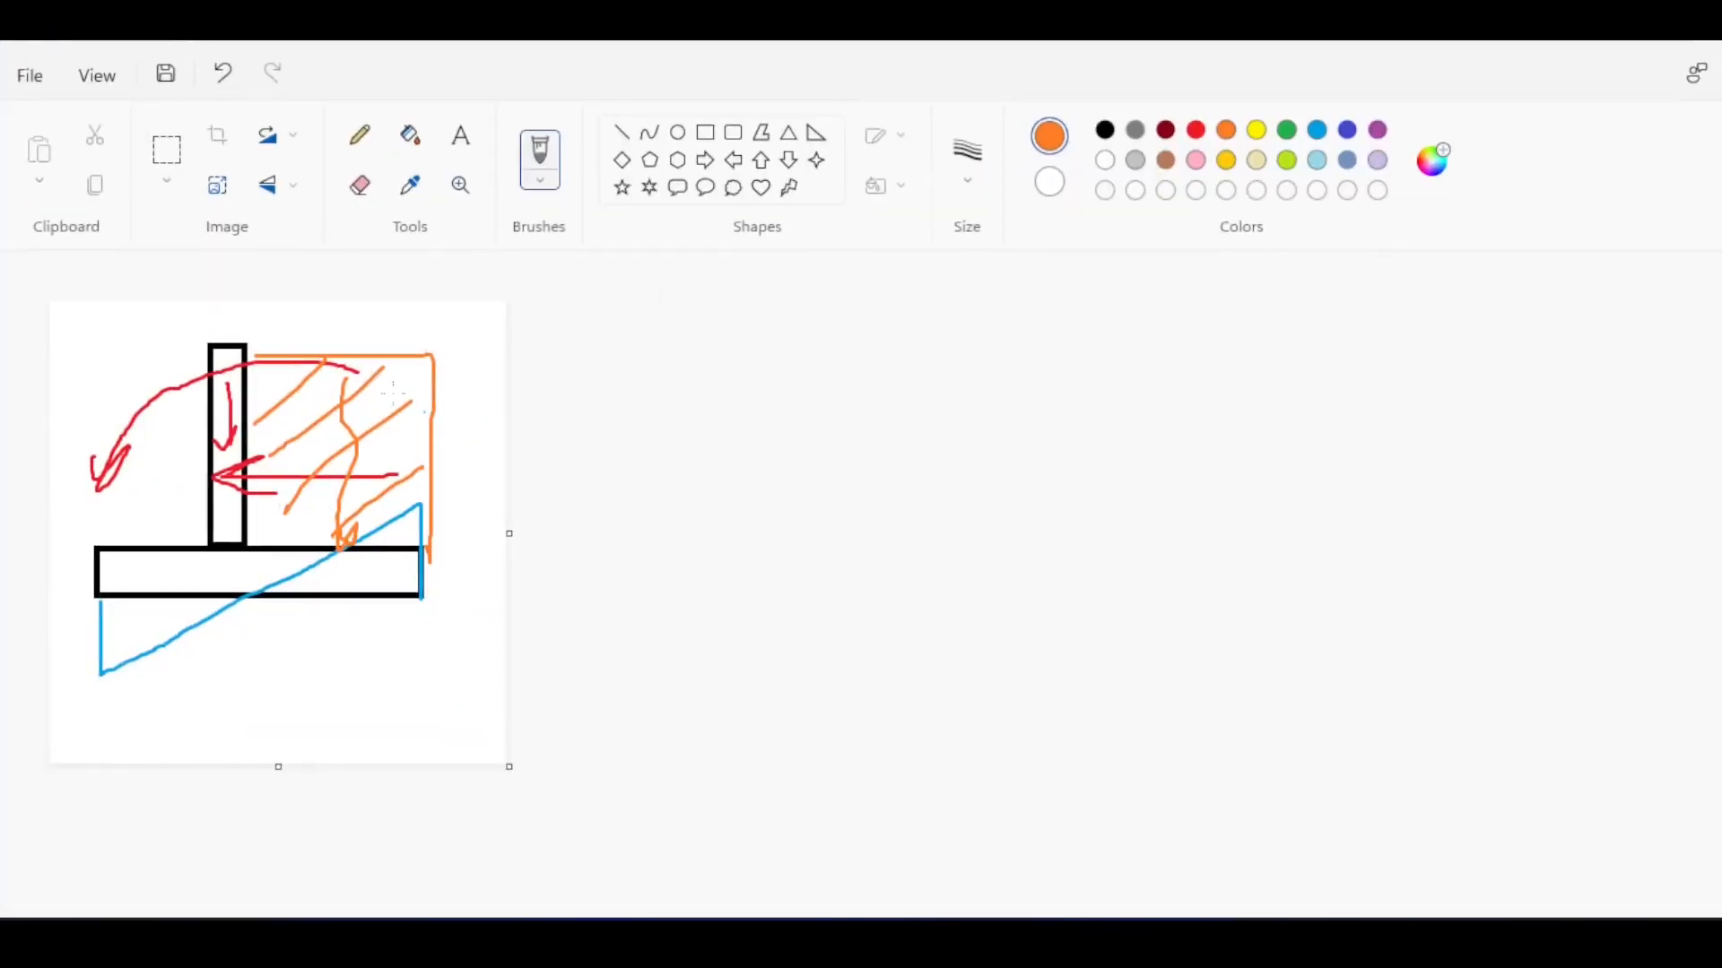
{"action": "left_click", "coordinate": [1196, 130]}
{"action": "mouse_move", "coordinate": [425, 412]}
{"action": "left_mouse_down"}
{"action": "mouse_move", "coordinate": [489, 556]}
{"action": "mouse_move", "coordinate": [455, 462]}
{"action": "left_mouse_up"}
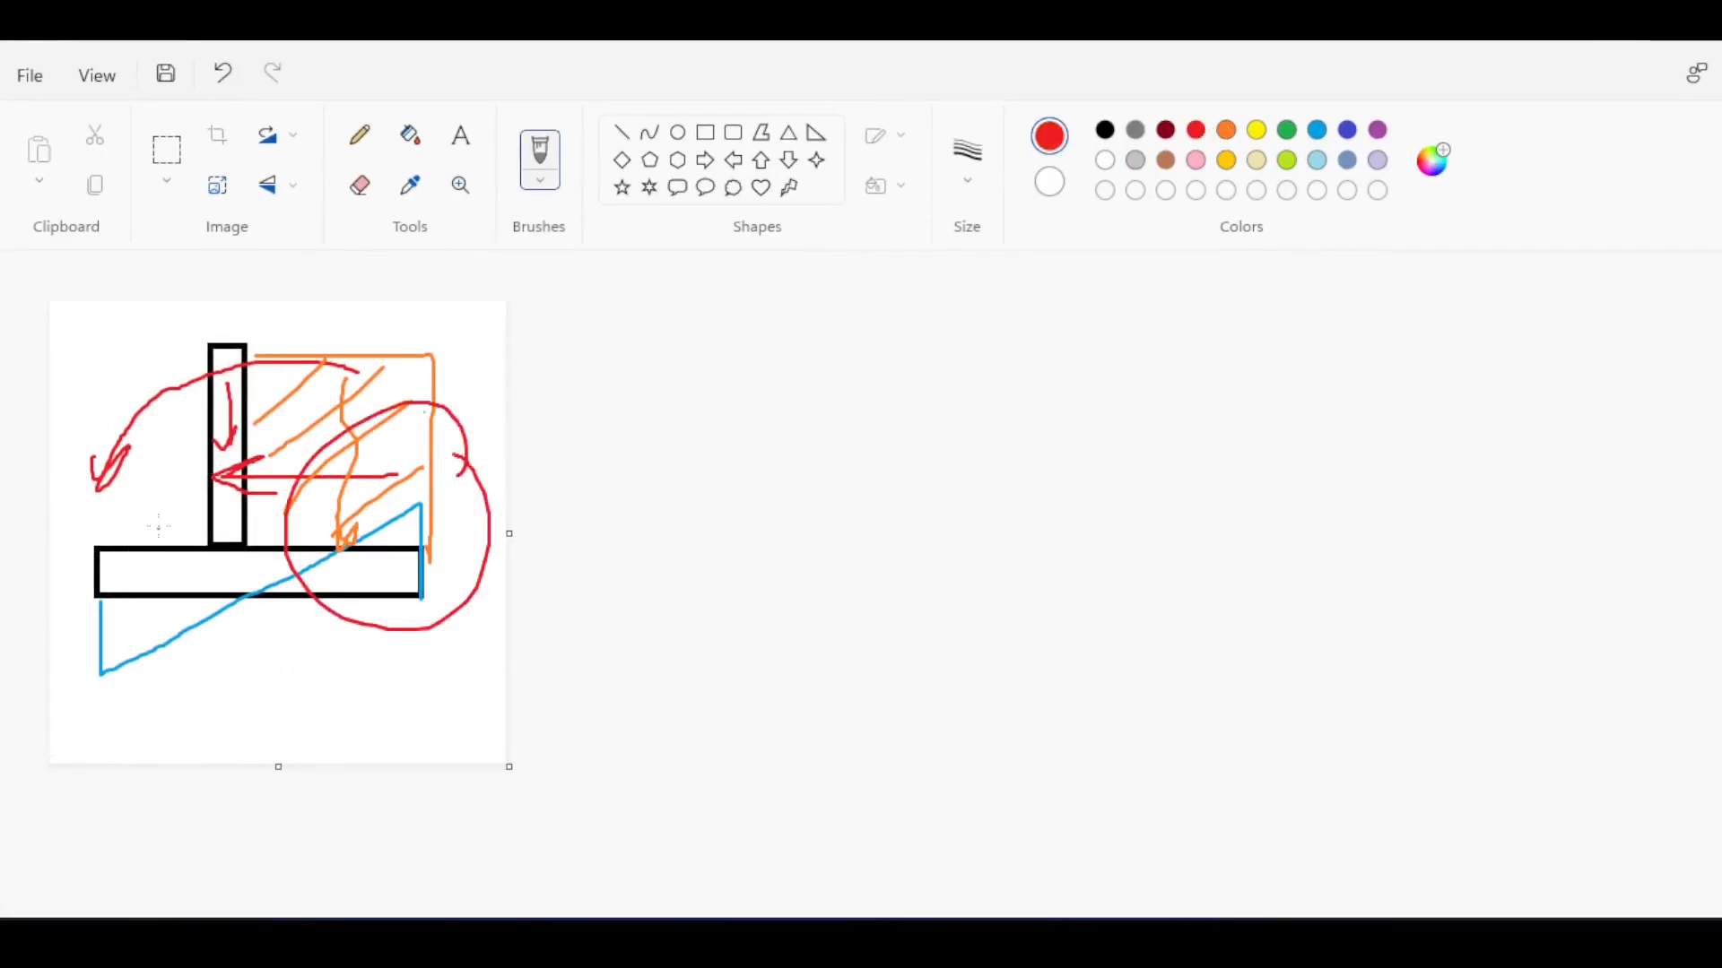
{"action": "mouse_move", "coordinate": [122, 517]}
{"action": "left_mouse_down"}
{"action": "mouse_move", "coordinate": [343, 560]}
{"action": "mouse_move", "coordinate": [387, 628]}
{"action": "mouse_move", "coordinate": [313, 662]}
{"action": "left_mouse_up"}
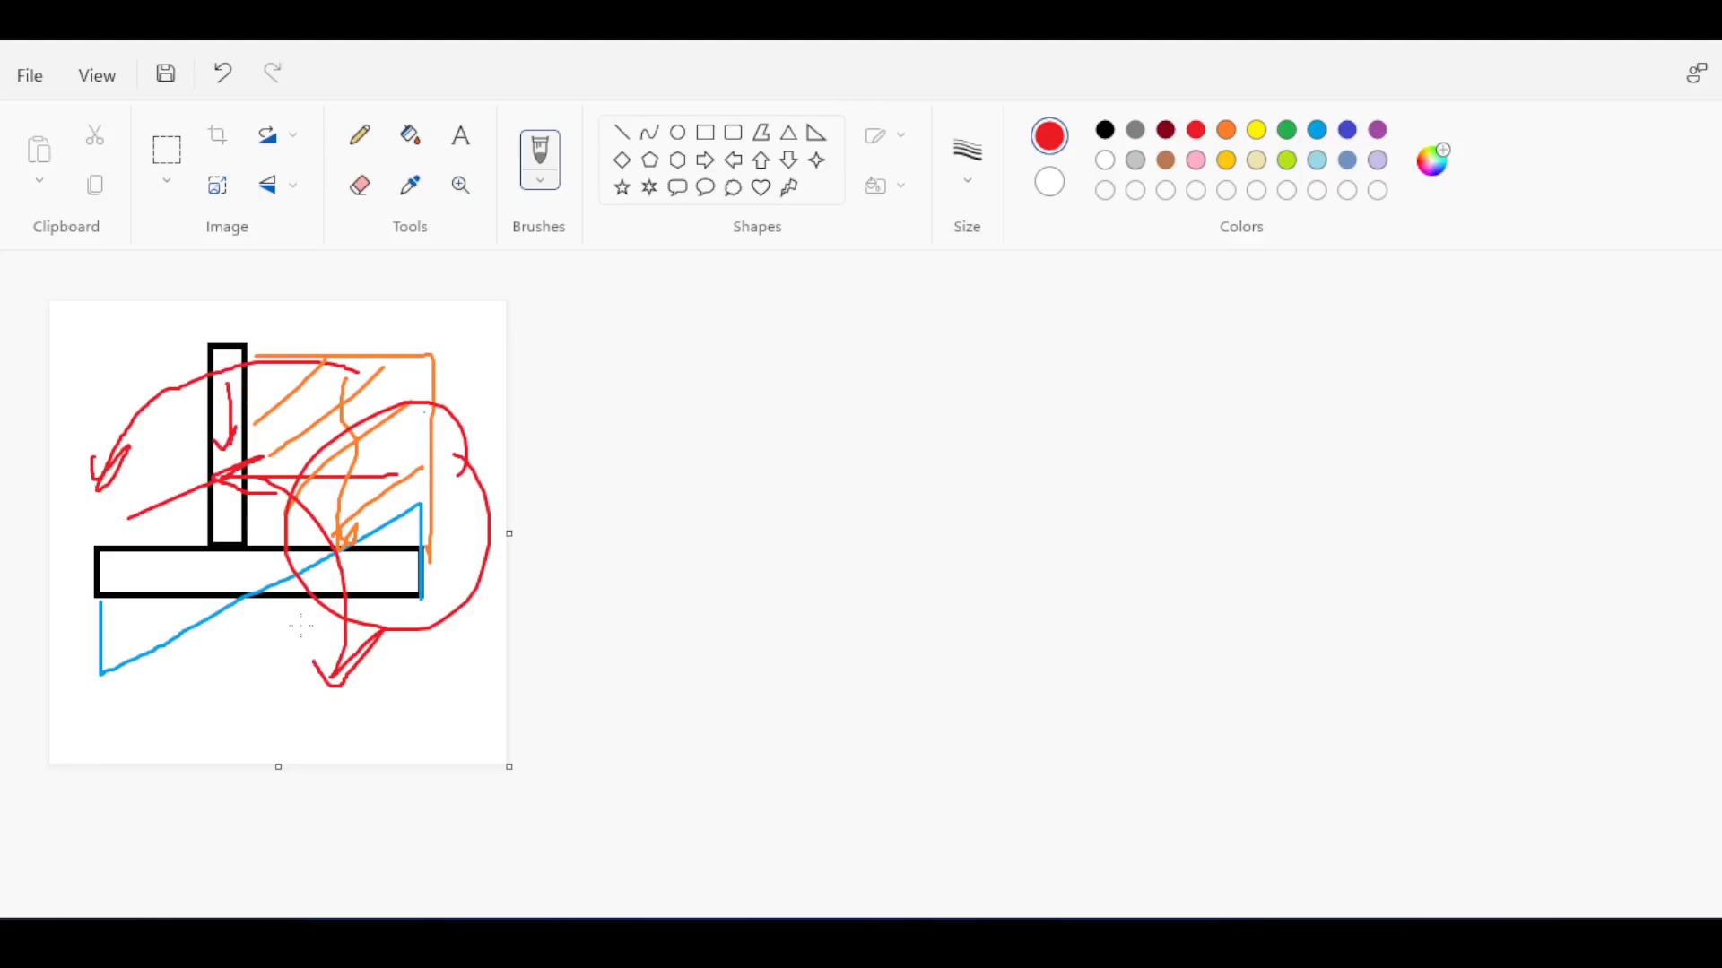
{"action": "key", "text": "ctrl+z"}
{"action": "key", "text": "ctrl+z"}
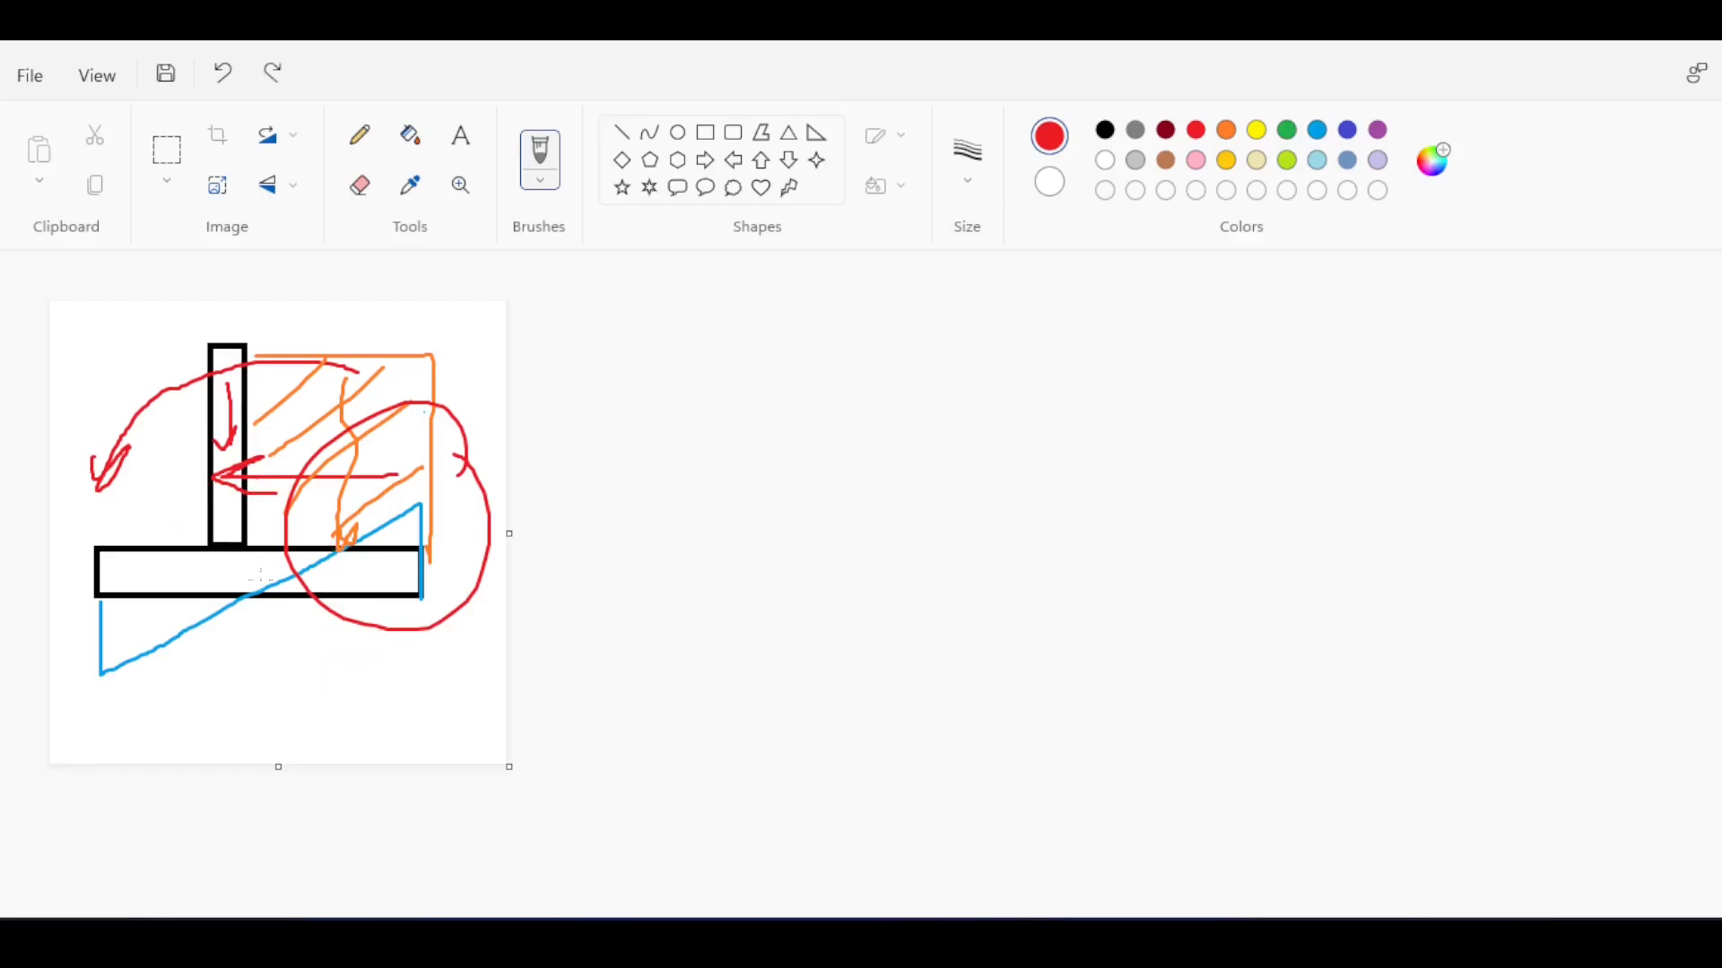
Sketch the soil's downward force and its counteracting moment with purple arrows, loop around the wall's base, and undo the purple strokes
{"action": "left_click", "coordinate": [1377, 130]}
{"action": "mouse_move", "coordinate": [341, 375]}
{"action": "left_mouse_down"}
{"action": "mouse_move", "coordinate": [334, 514]}
{"action": "mouse_move", "coordinate": [375, 478]}
{"action": "left_mouse_up"}
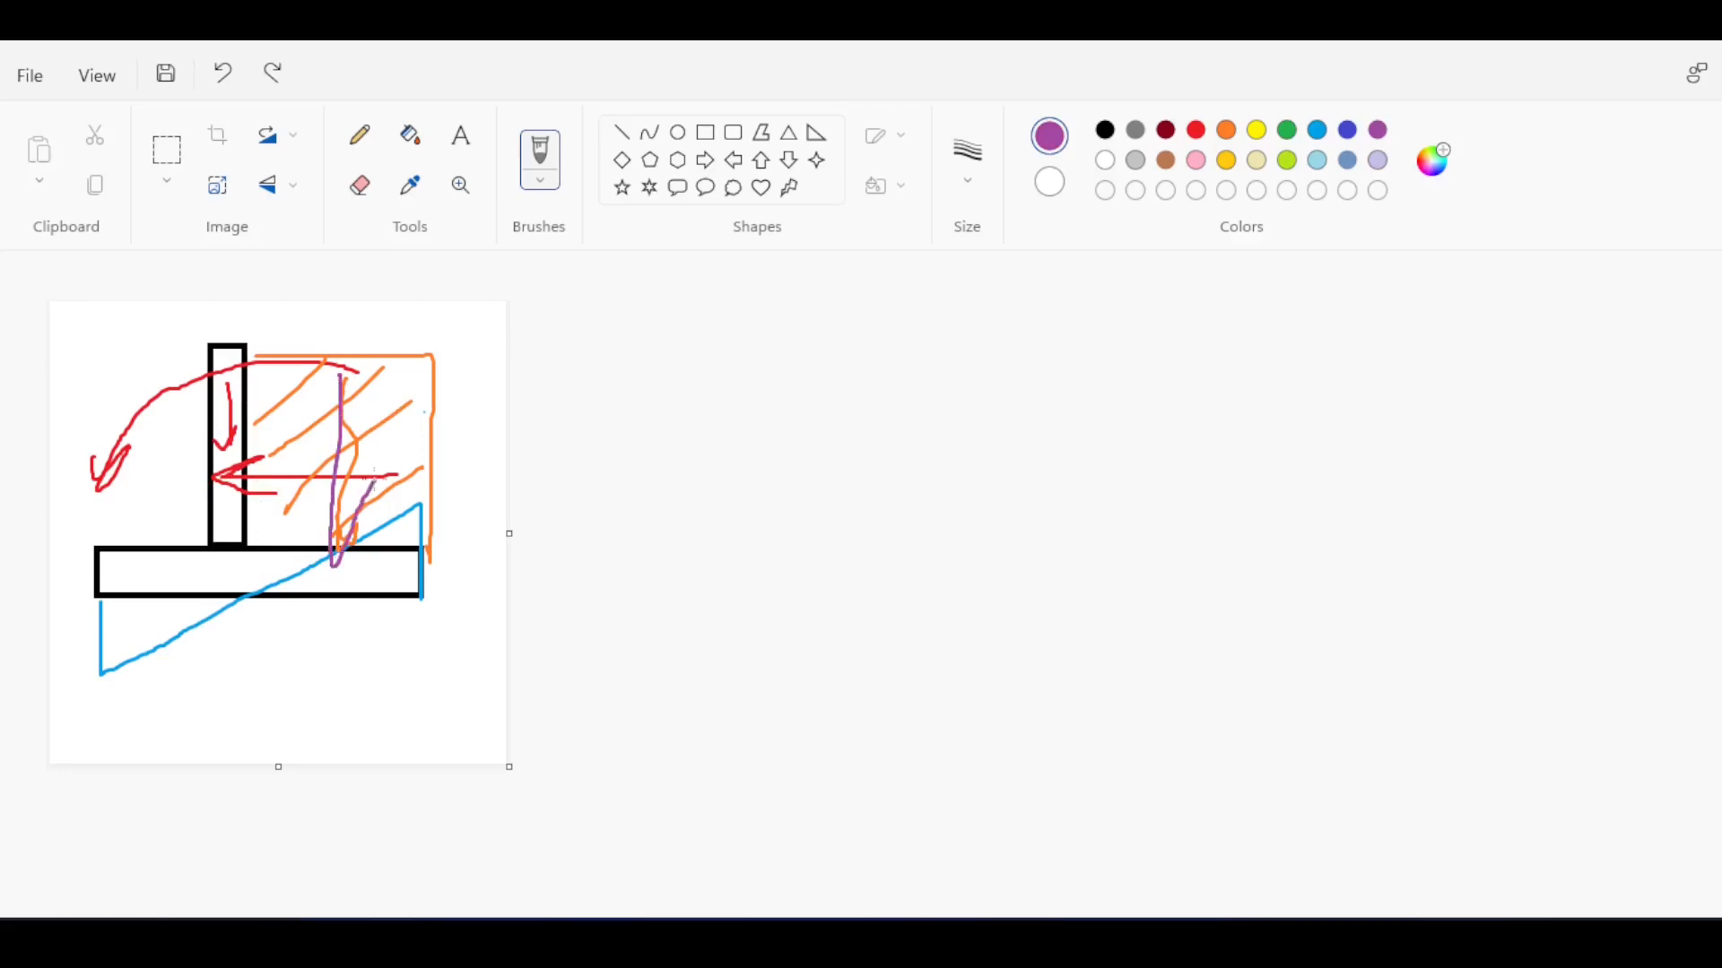
{"action": "mouse_move", "coordinate": [129, 453]}
{"action": "left_mouse_down"}
{"action": "mouse_move", "coordinate": [204, 409]}
{"action": "mouse_move", "coordinate": [355, 632]}
{"action": "mouse_move", "coordinate": [305, 655]}
{"action": "left_mouse_up"}
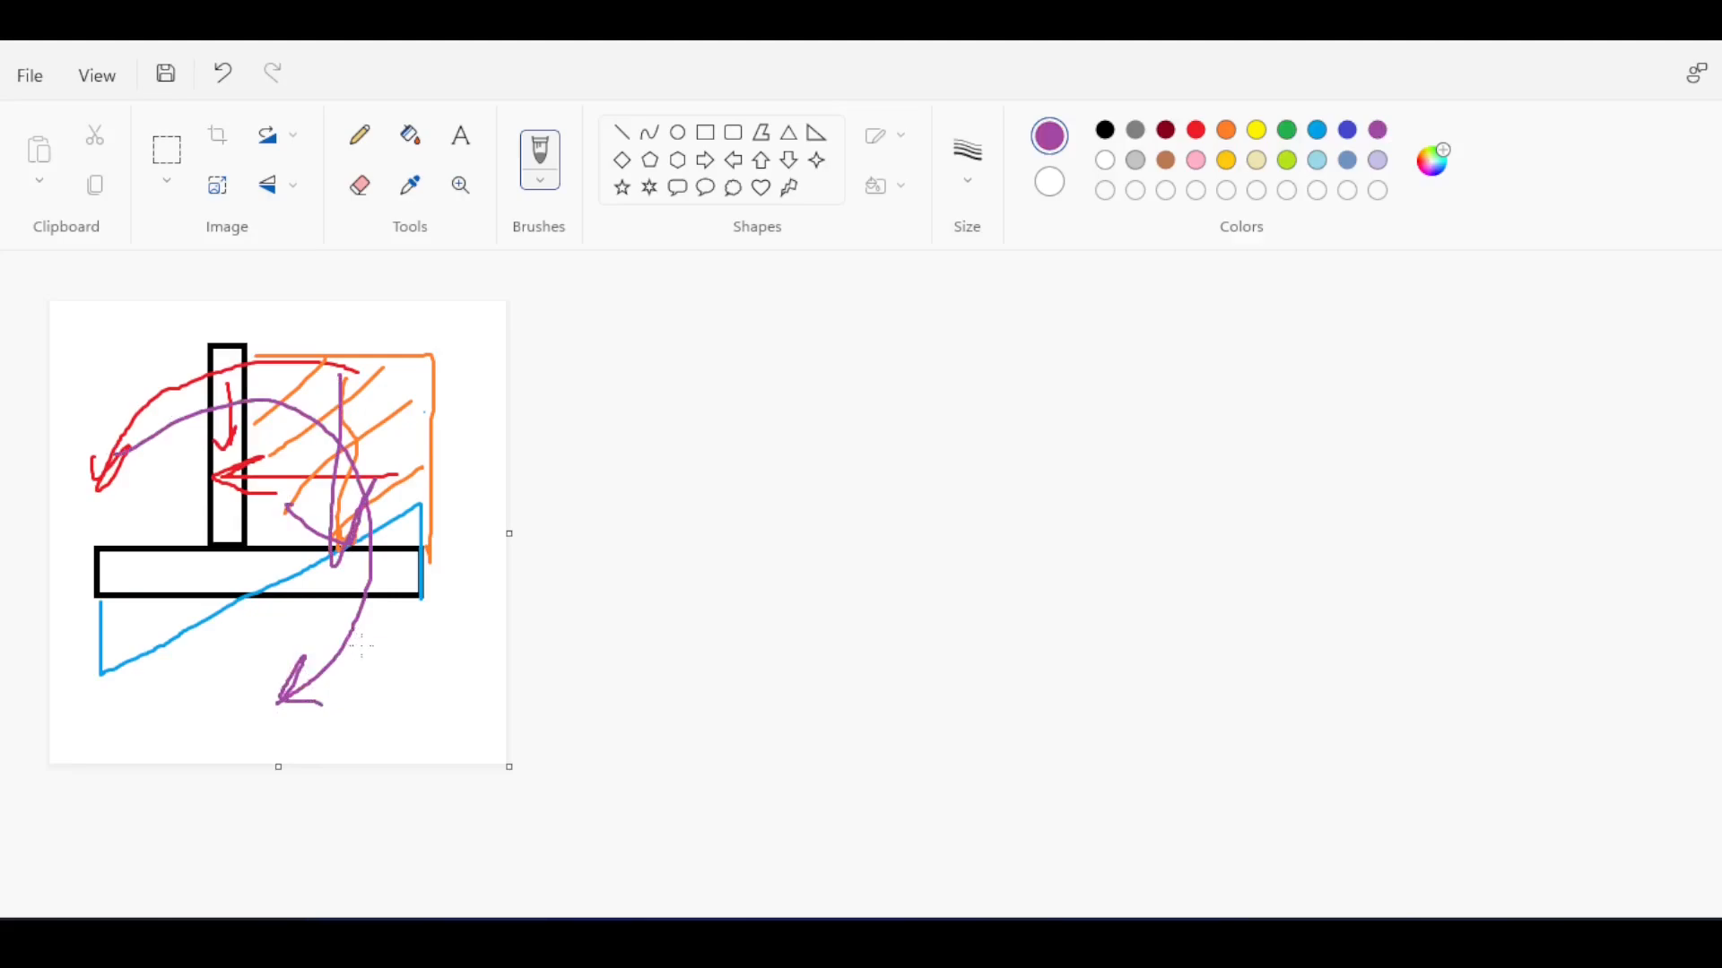
{"action": "mouse_move", "coordinate": [280, 536]}
{"action": "left_mouse_down"}
{"action": "mouse_move", "coordinate": [149, 574]}
{"action": "mouse_move", "coordinate": [240, 531]}
{"action": "left_mouse_up"}
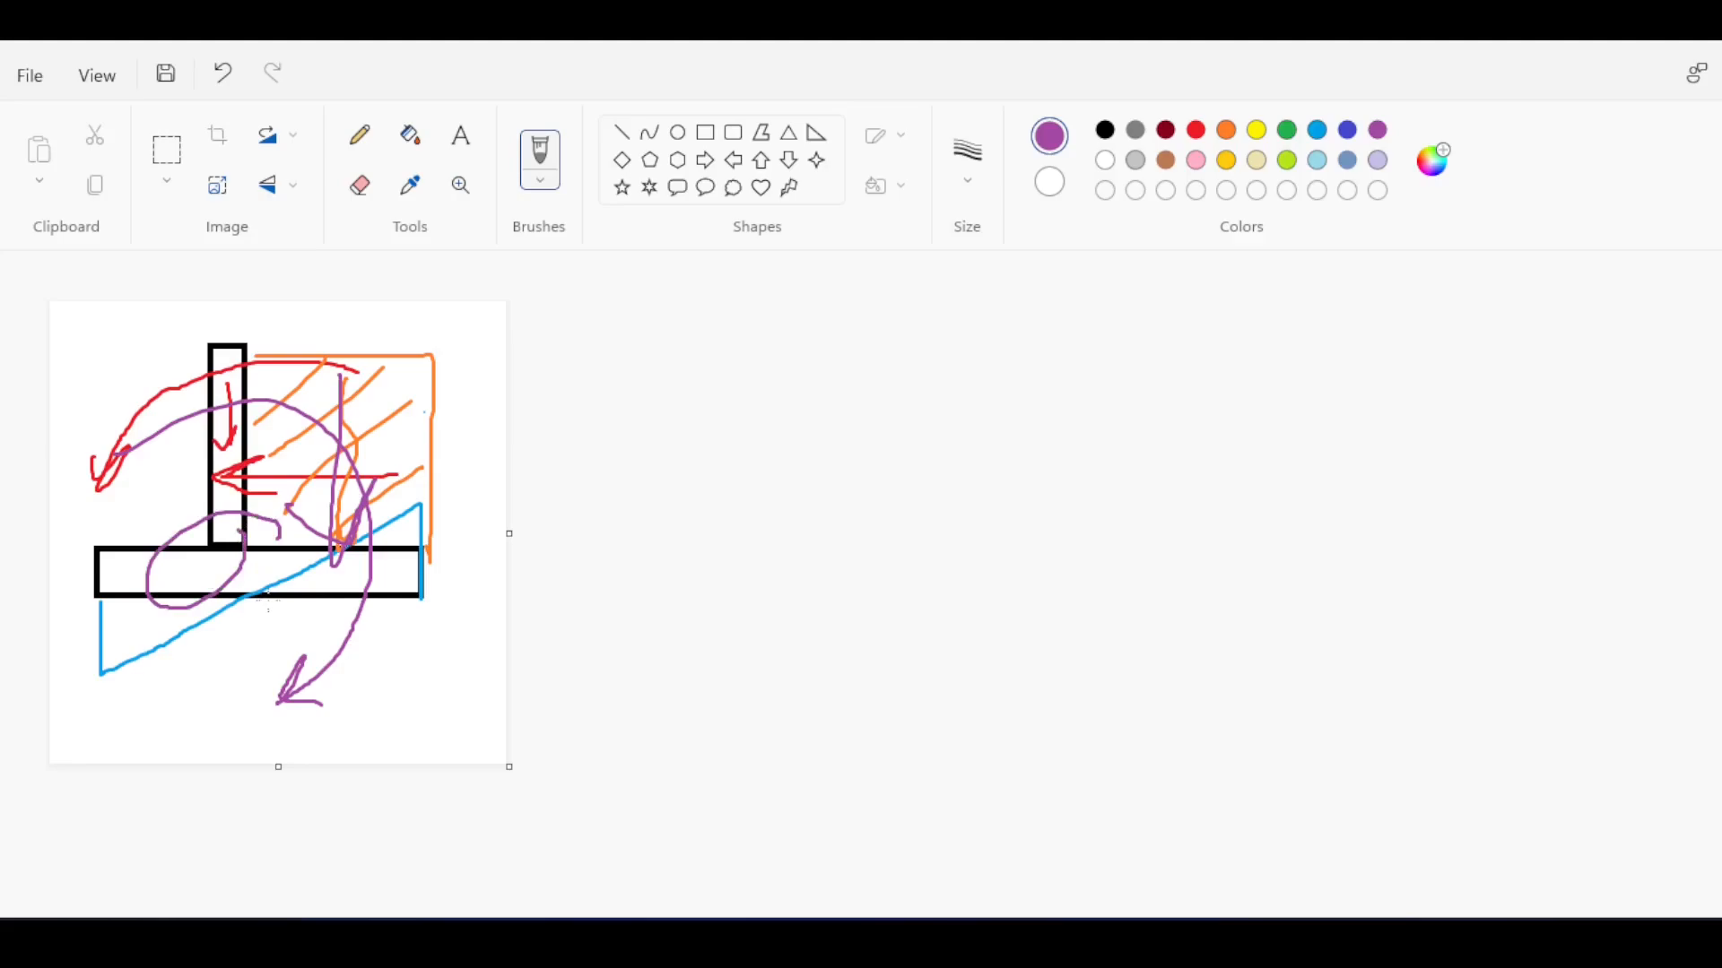
{"action": "key", "text": "ctrl+z"}
{"action": "key", "text": "ctrl+z"}
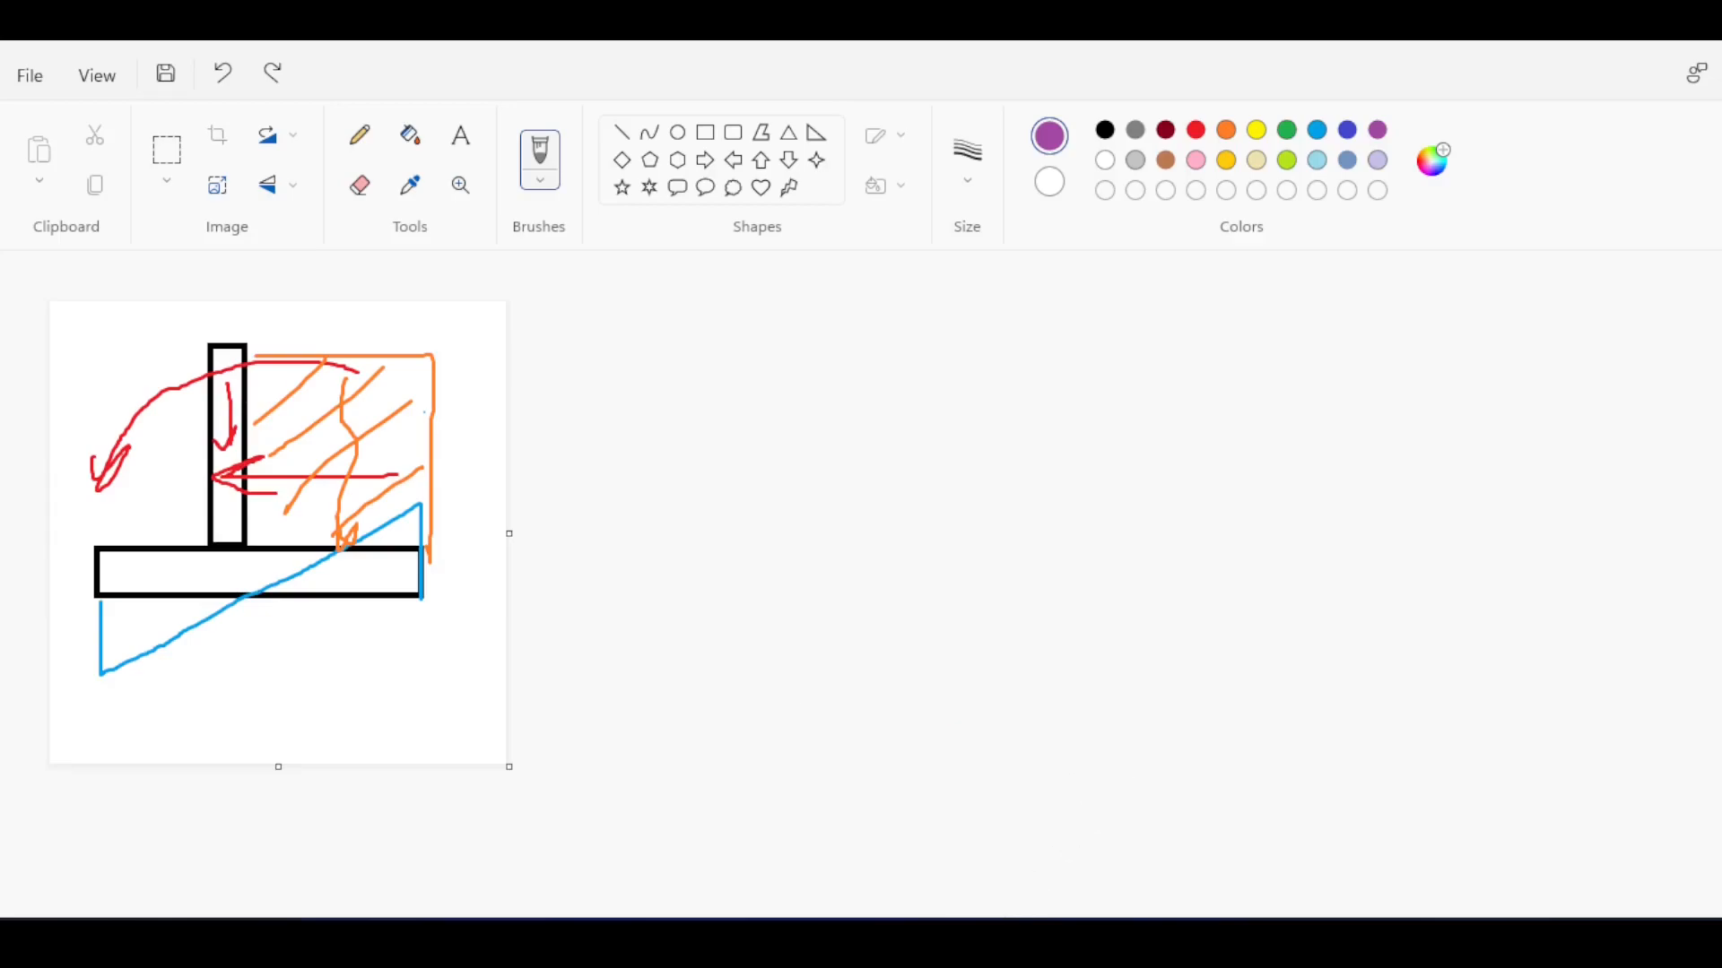
Switch to Robot and examine the DL1 base reactions of all four walls, comparing them with the Paint sketch
{"action": "key", "text": "alt+Tab"}
{"action": "scroll", "coordinate": [942, 574], "scroll_direction": "down", "scroll_amount": 5}
{"action": "middle_click_drag", "start_coordinate": [941, 574], "coordinate": [968, 525], "text": "shift"}
{"action": "middle_click_drag", "start_coordinate": [1273, 538], "coordinate": [1375, 519], "text": "shift"}
{"action": "scroll", "coordinate": [1214, 600], "scroll_direction": "up", "scroll_amount": 4}
{"action": "middle_click_drag", "start_coordinate": [1256, 487], "coordinate": [1214, 315]}
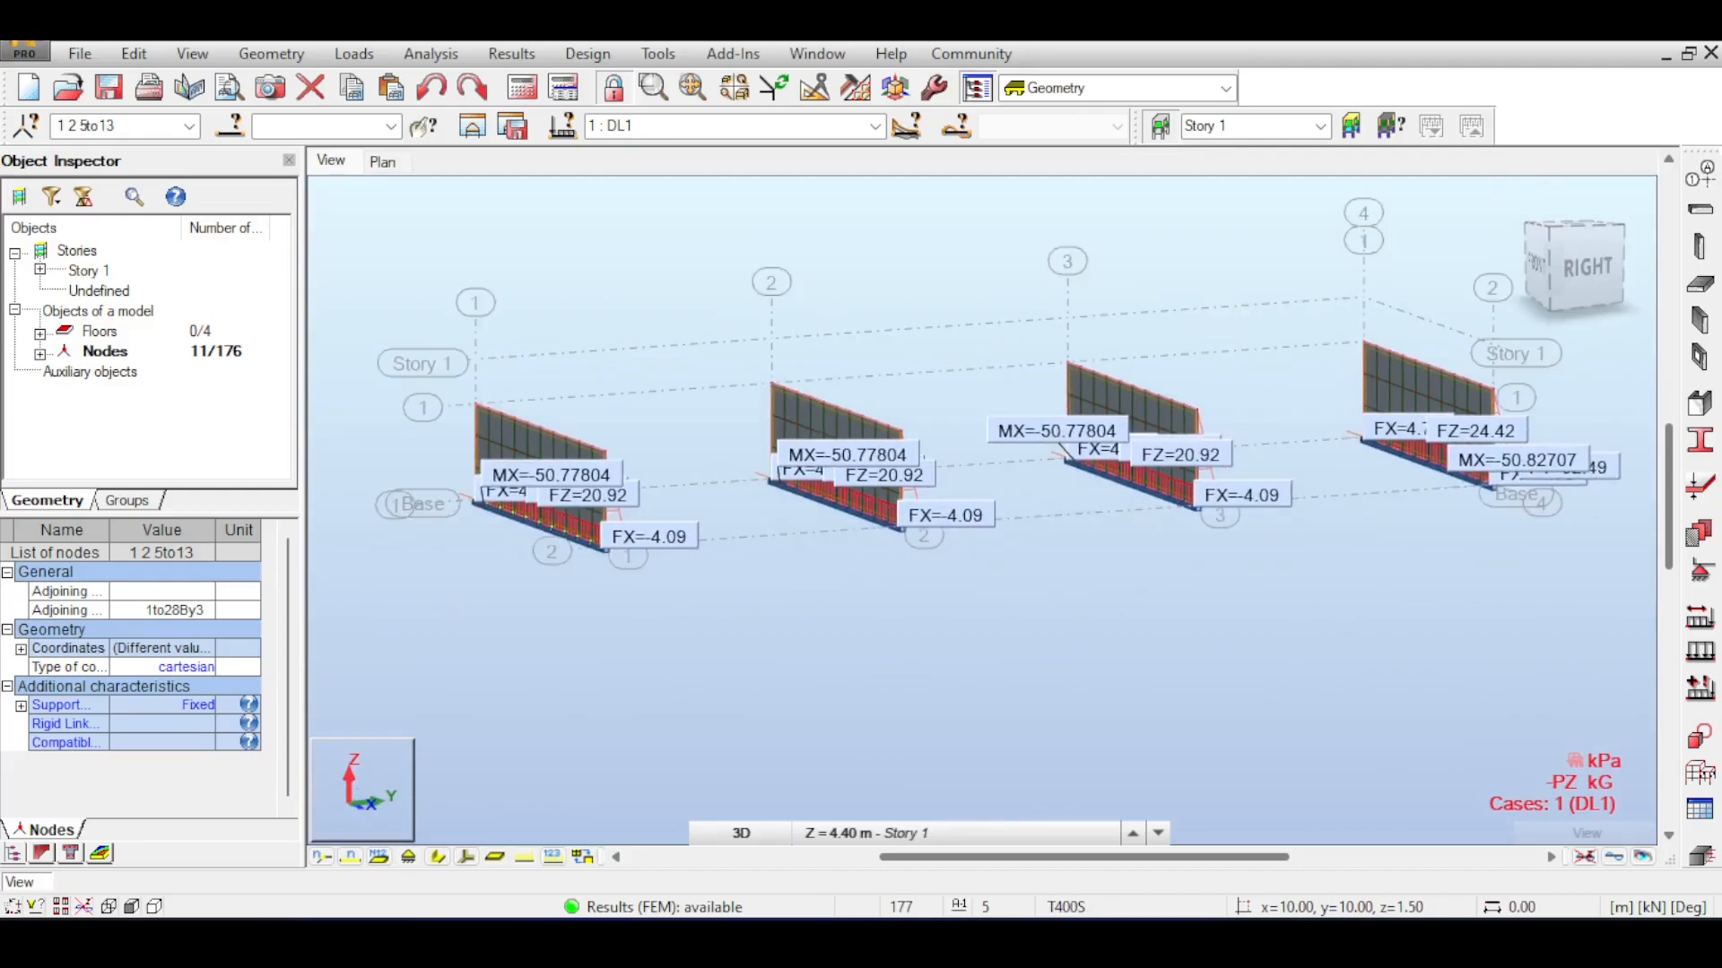
{"action": "key", "text": "alt+Tab"}
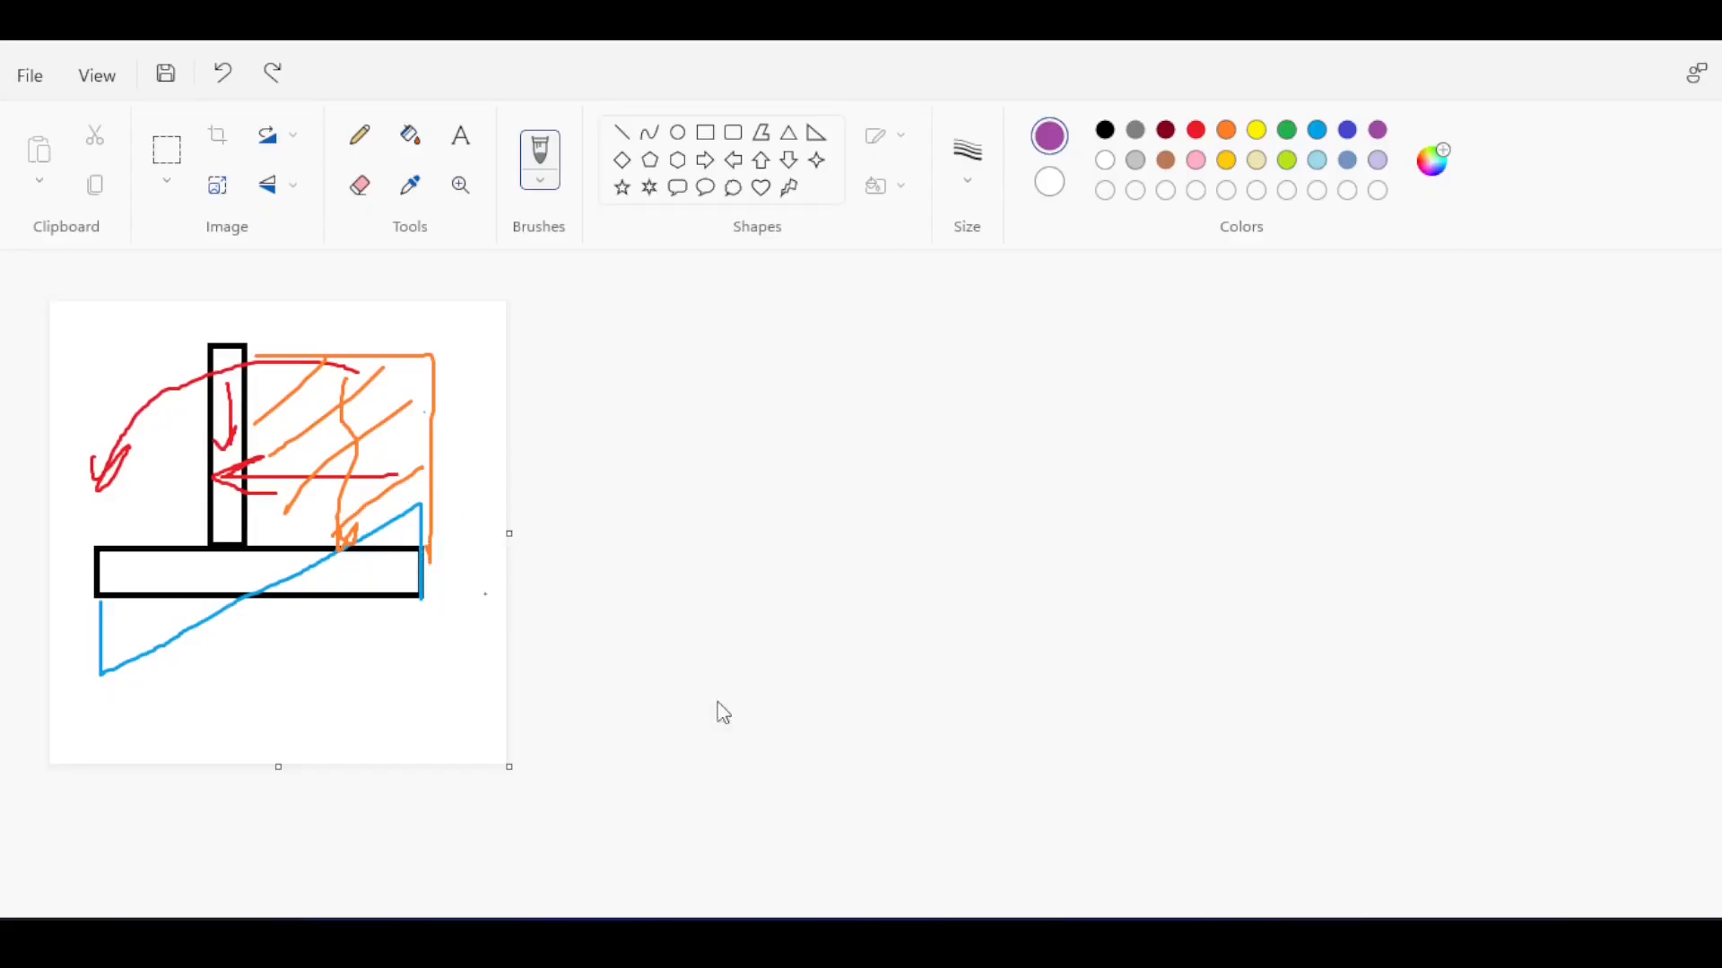
{"action": "key", "text": "alt+Tab"}
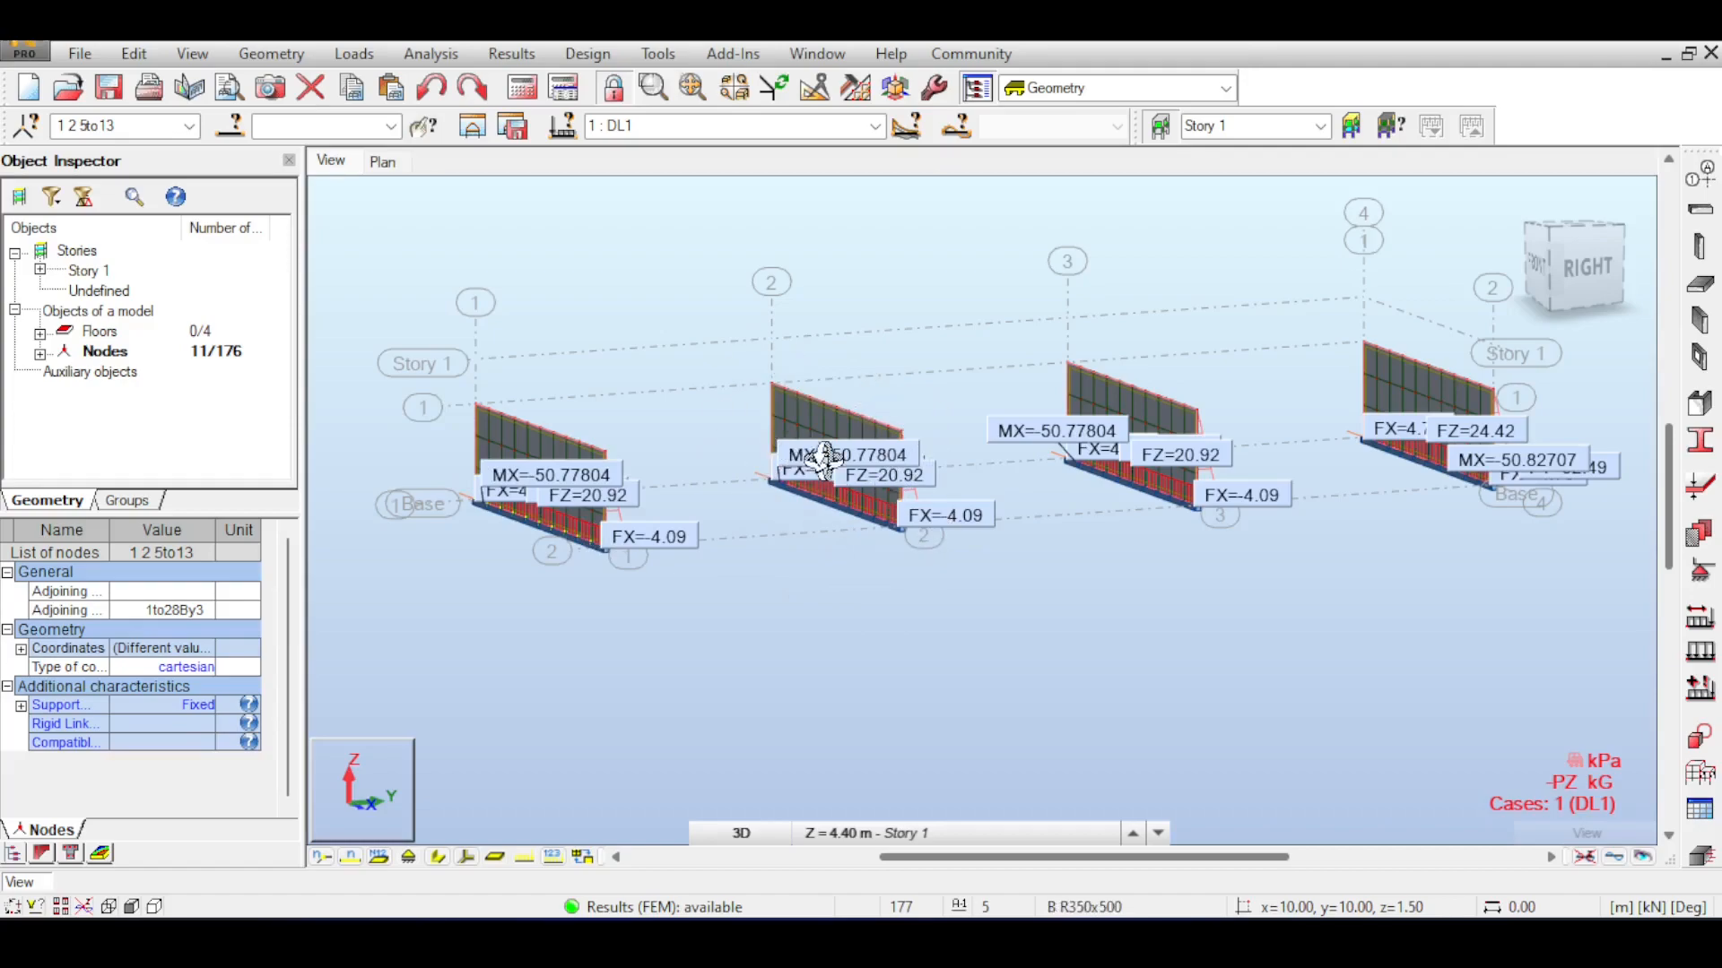
Examine the base reactions of the end wall on axis 4 from the side and in the default isometric view
{"action": "left_click", "coordinate": [1552, 274]}
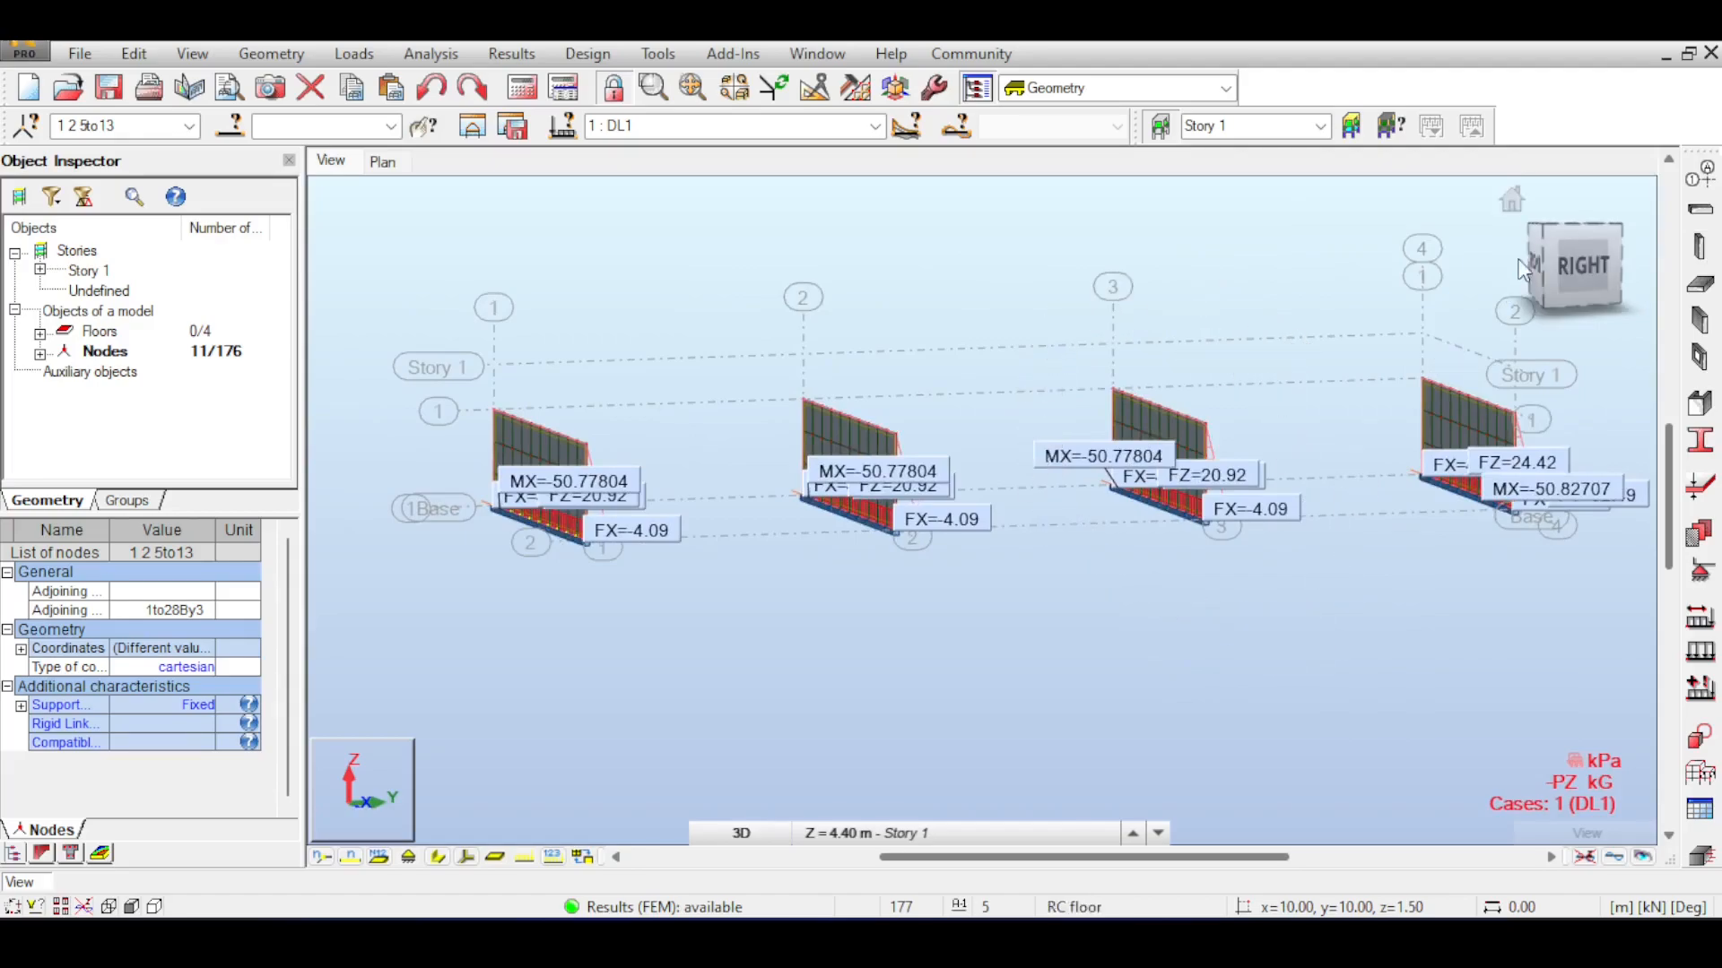
{"action": "middle_click_drag", "start_coordinate": [1348, 310], "coordinate": [1165, 269], "text": "shift"}
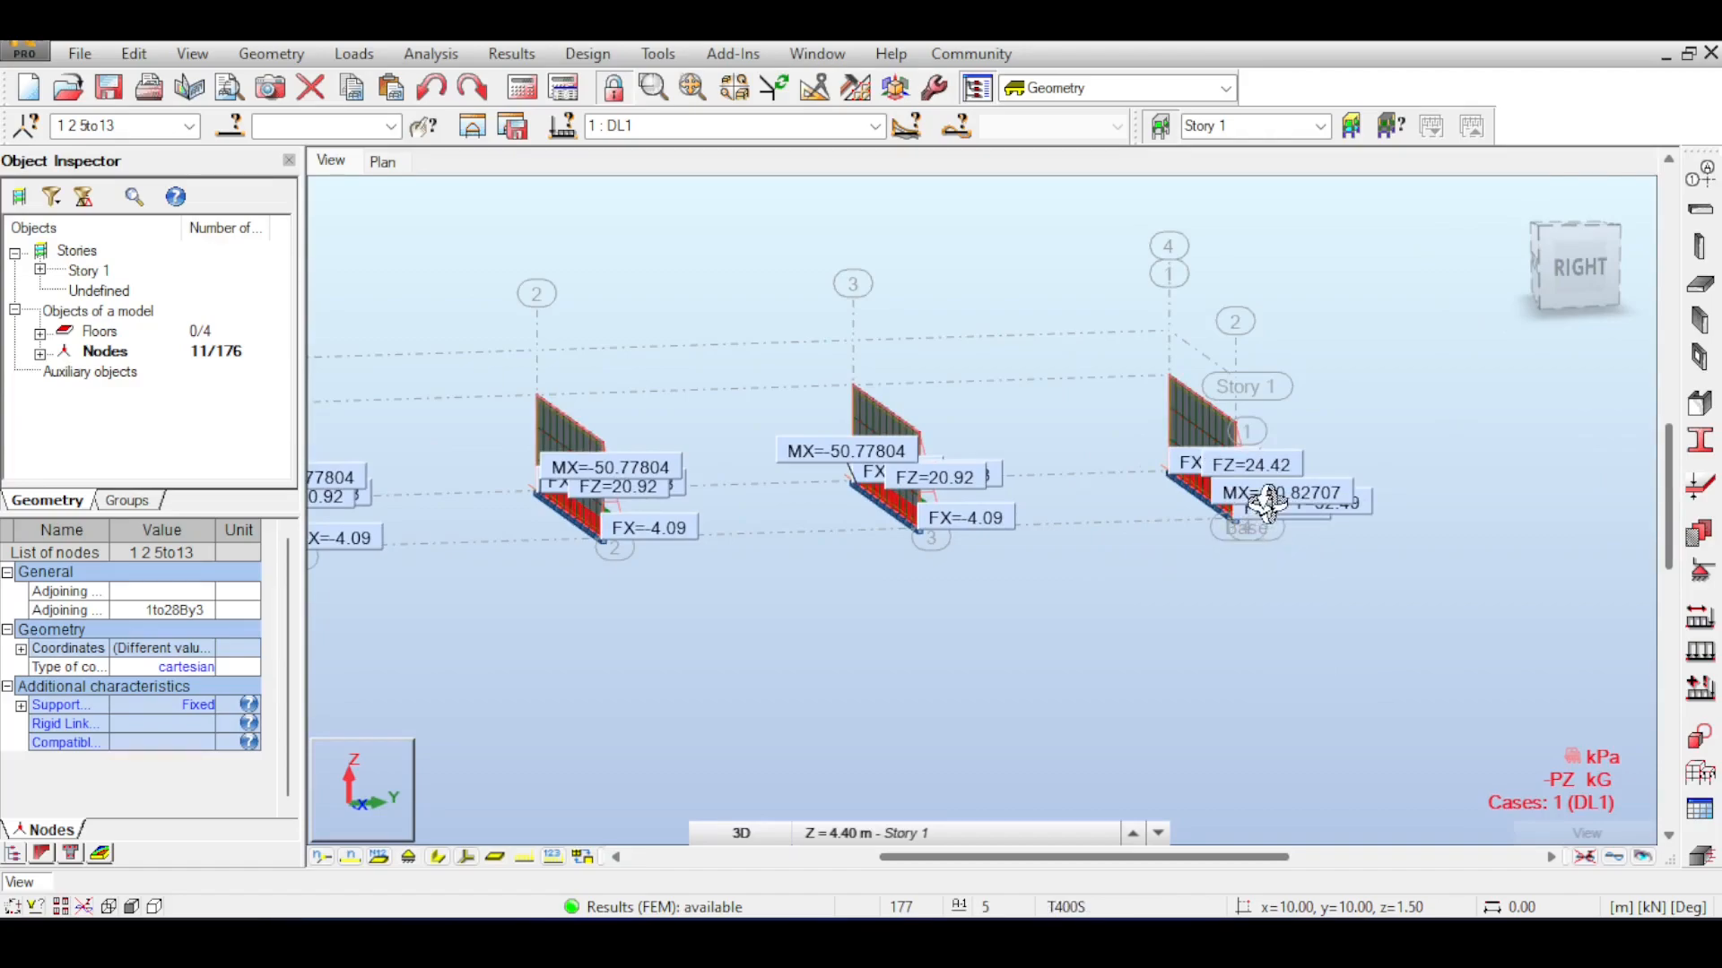
{"action": "middle_click_drag", "start_coordinate": [1214, 427], "coordinate": [1199, 265]}
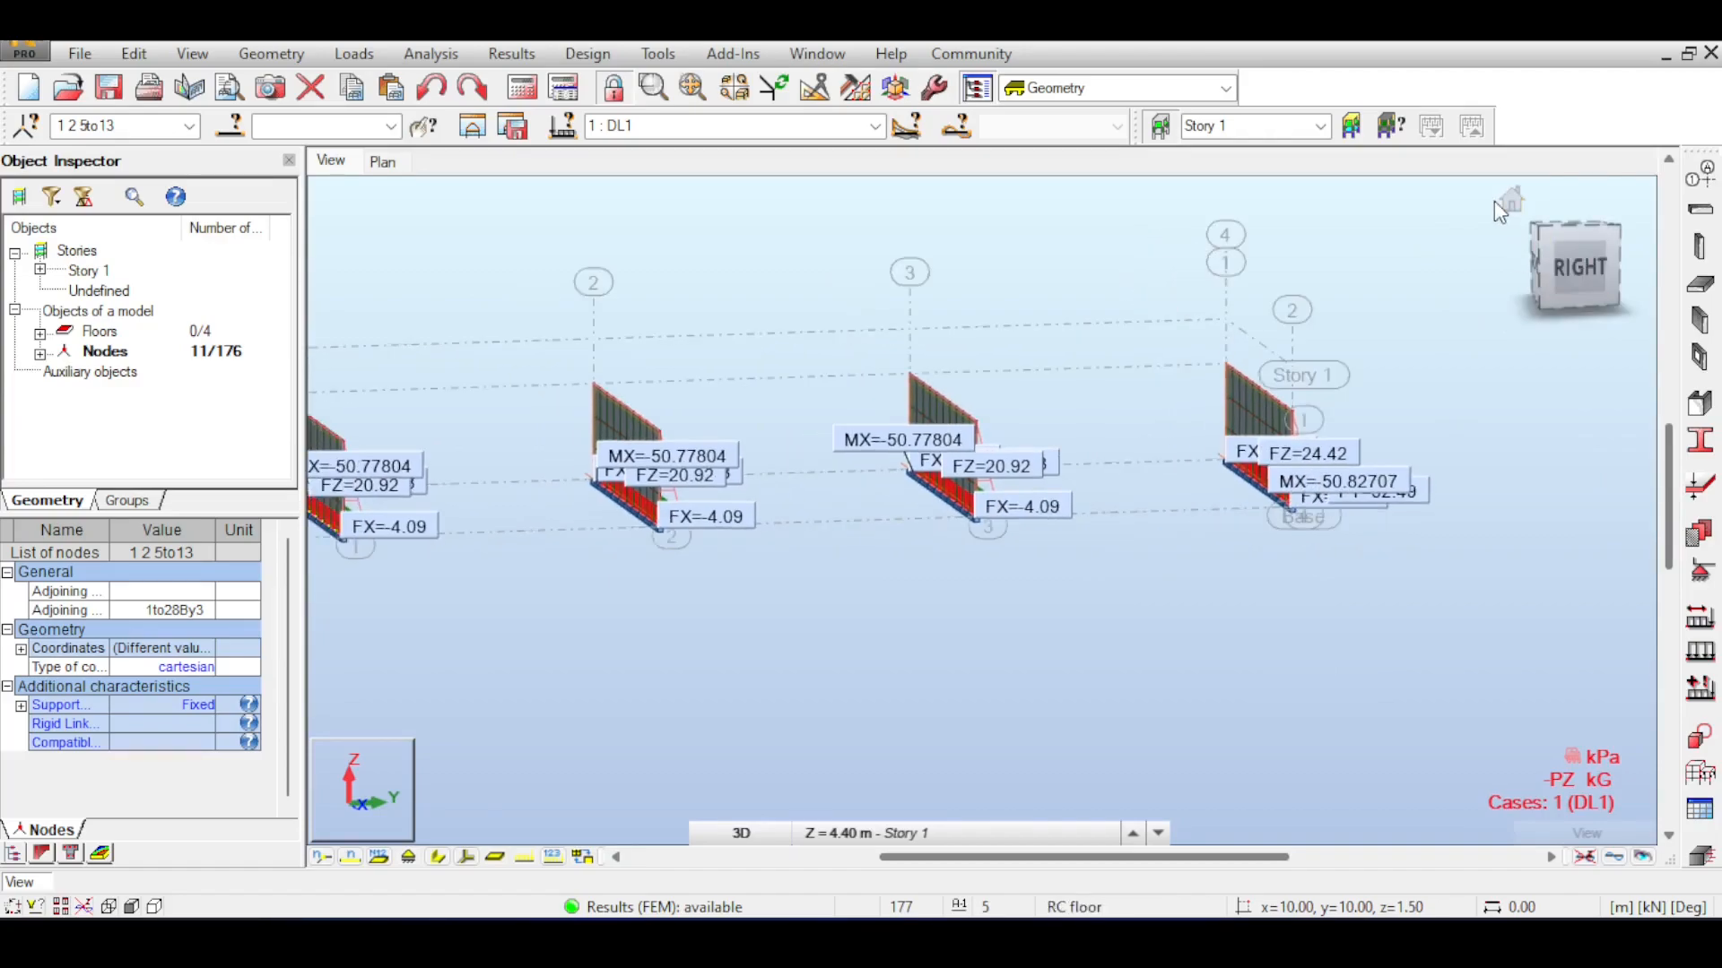
{"action": "left_click", "coordinate": [1509, 205]}
{"action": "scroll", "coordinate": [1004, 352], "scroll_direction": "up", "scroll_amount": 2}
{"action": "scroll", "coordinate": [1004, 352], "scroll_direction": "up", "scroll_amount": 1}
{"action": "middle_click_drag", "start_coordinate": [1251, 266], "coordinate": [1026, 410]}
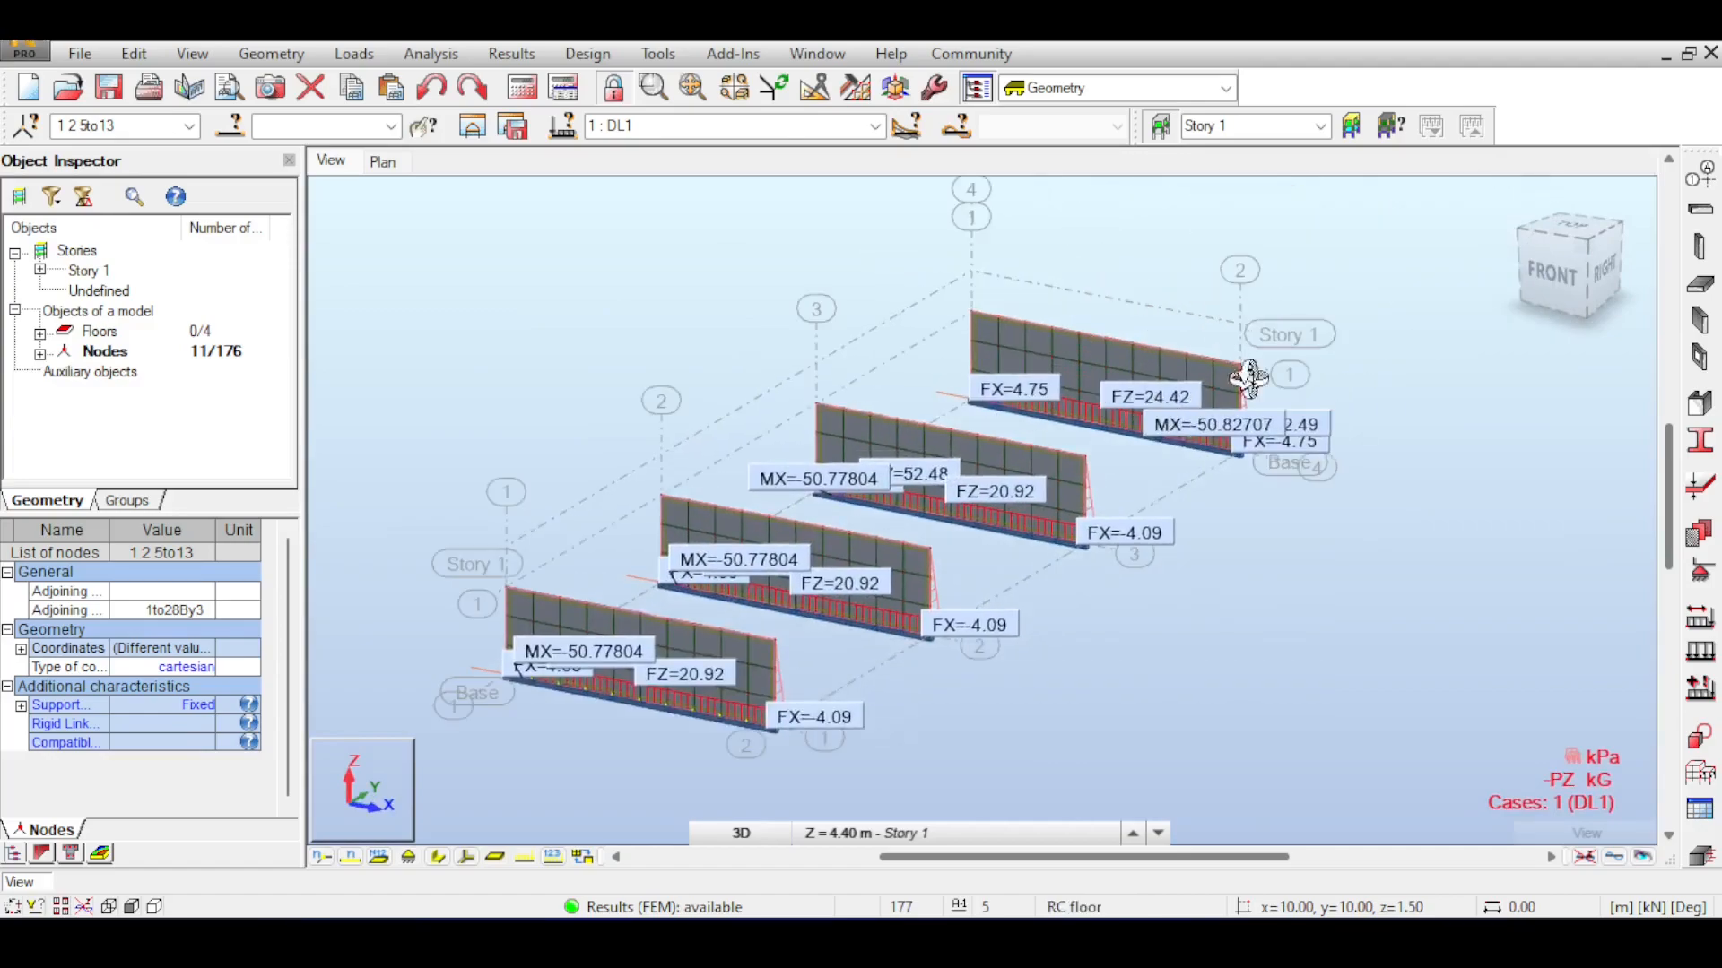
Clear the node selection, display the Mxx moment maps on the wall panels, and examine the moment distribution
{"action": "left_click", "coordinate": [1091, 397]}
{"action": "left_click", "coordinate": [511, 53]}
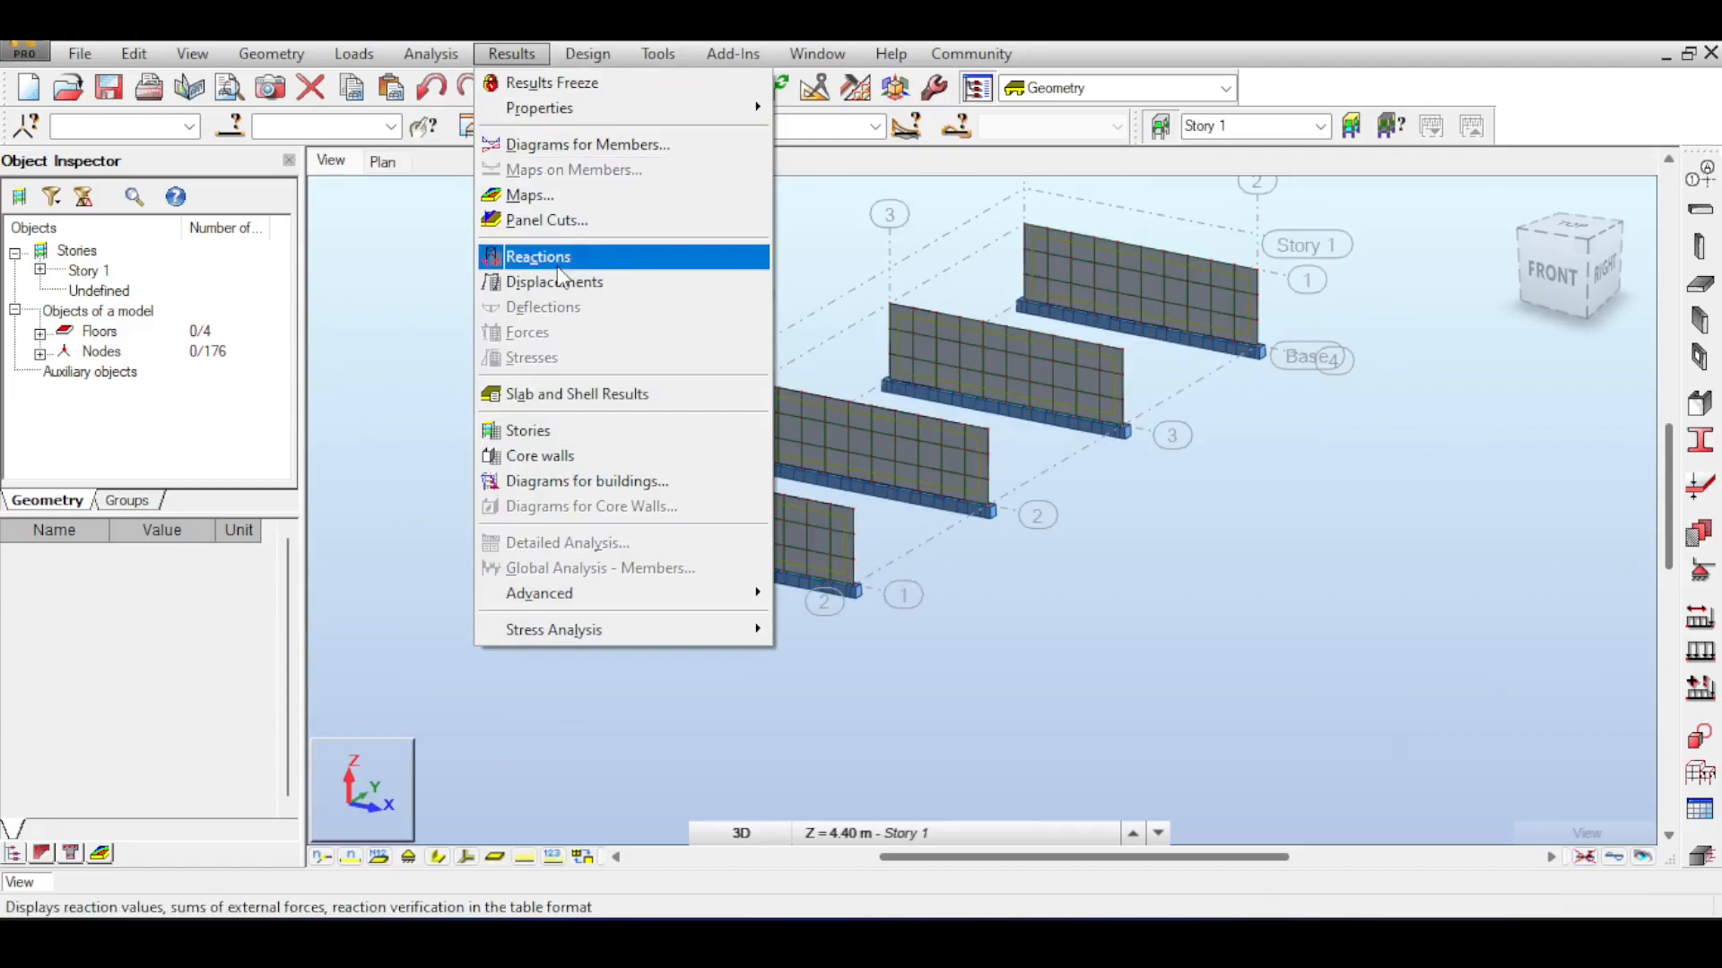
{"action": "left_click", "coordinate": [538, 195]}
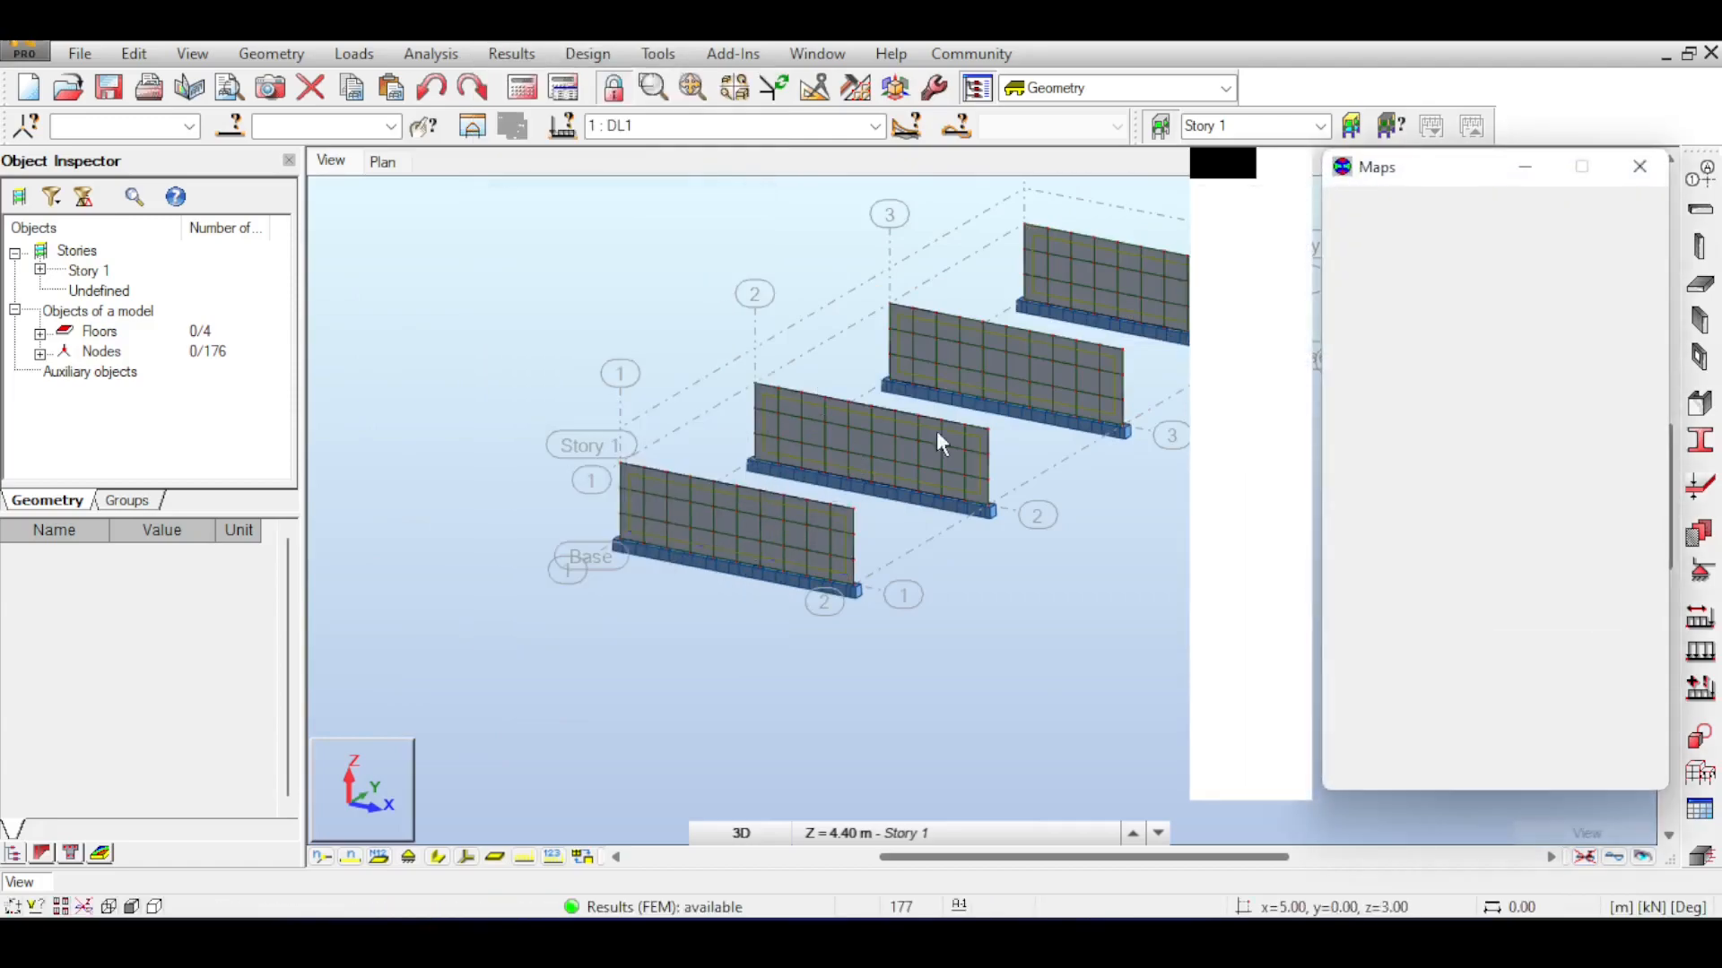
{"action": "left_click", "coordinate": [1522, 427]}
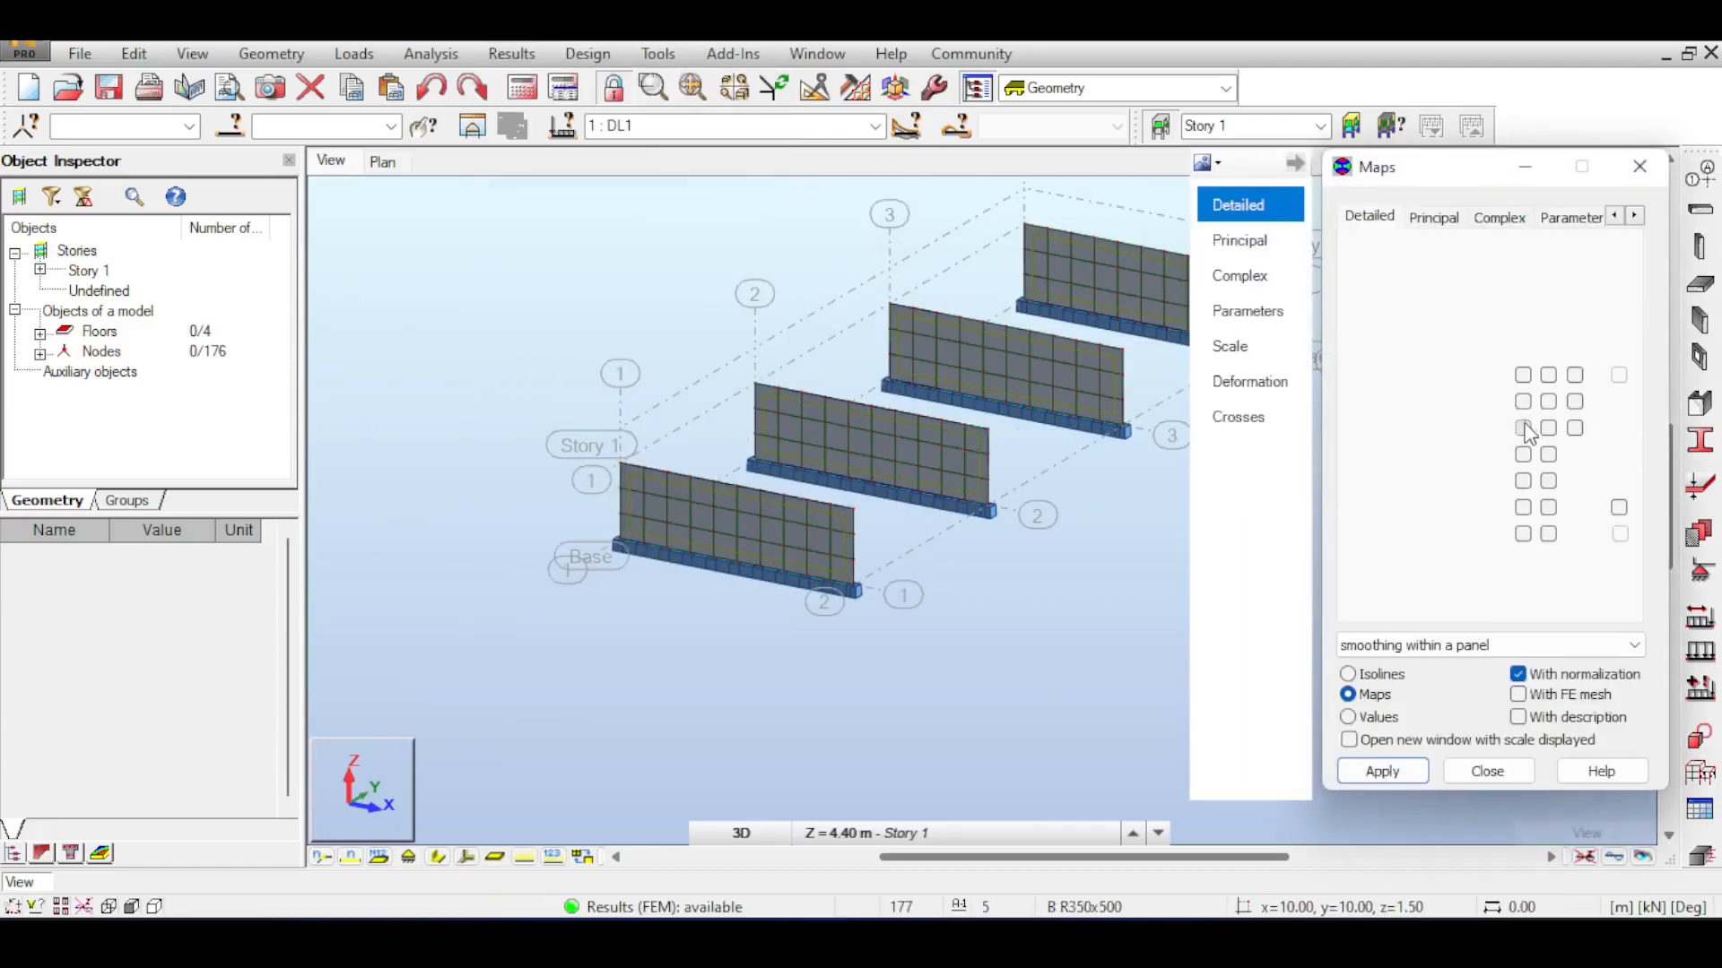
{"action": "left_click", "coordinate": [1382, 772]}
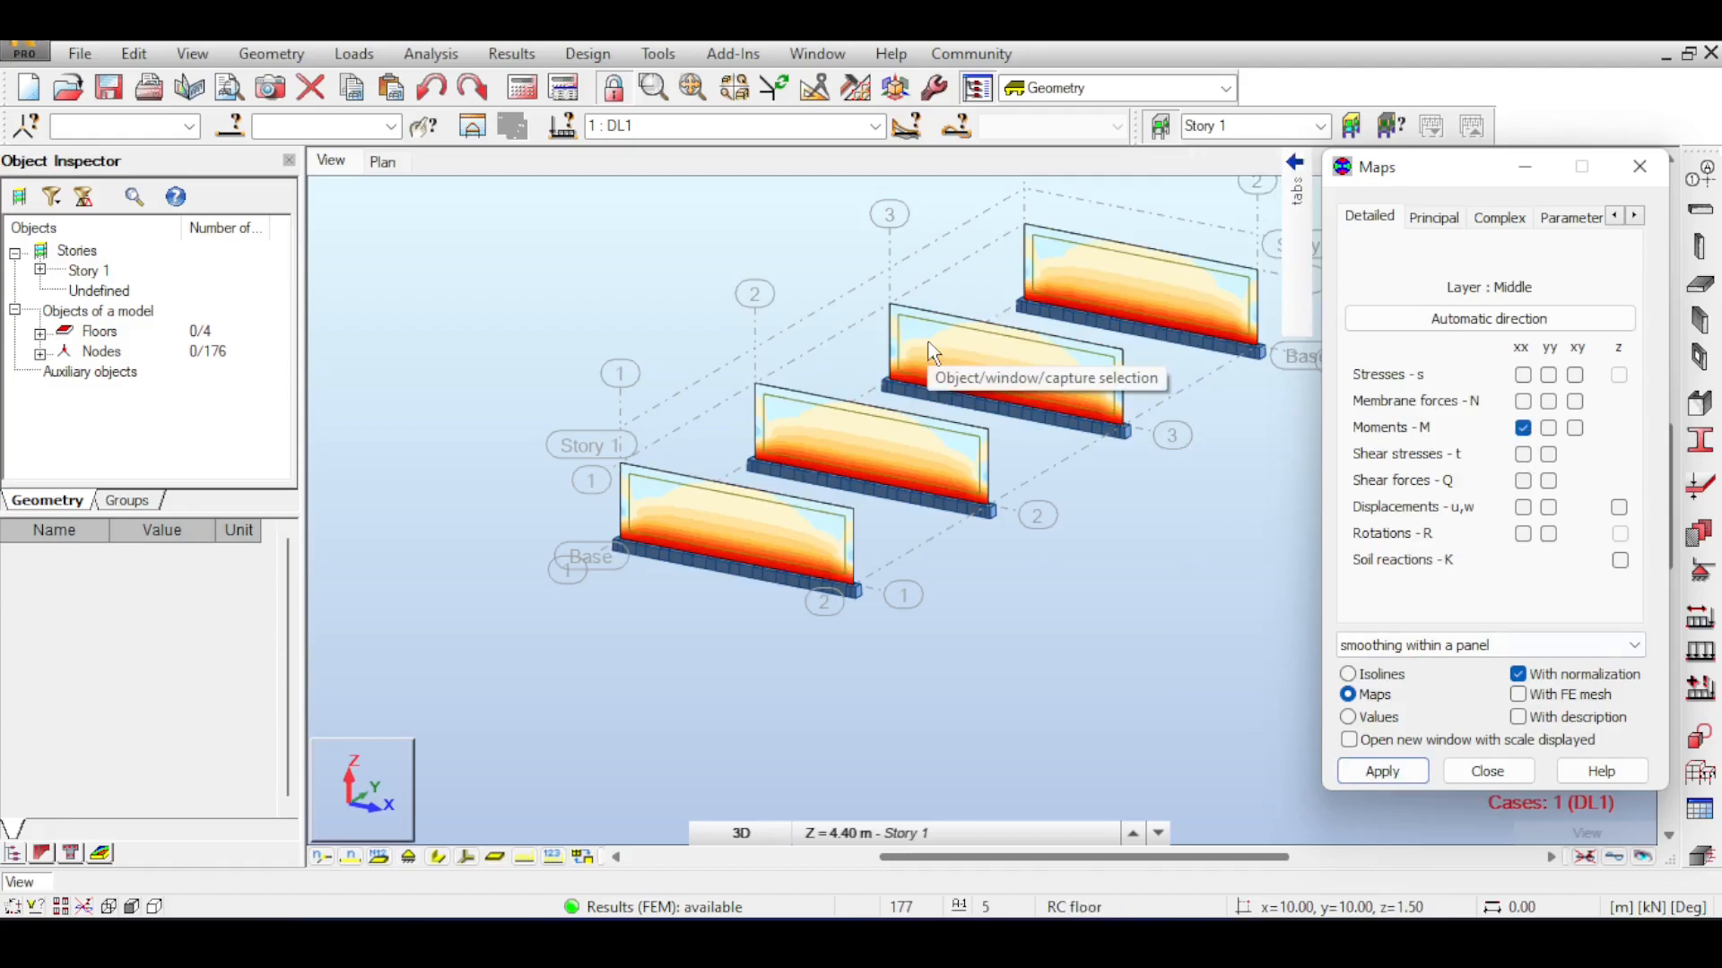
{"action": "left_click", "coordinate": [1490, 769]}
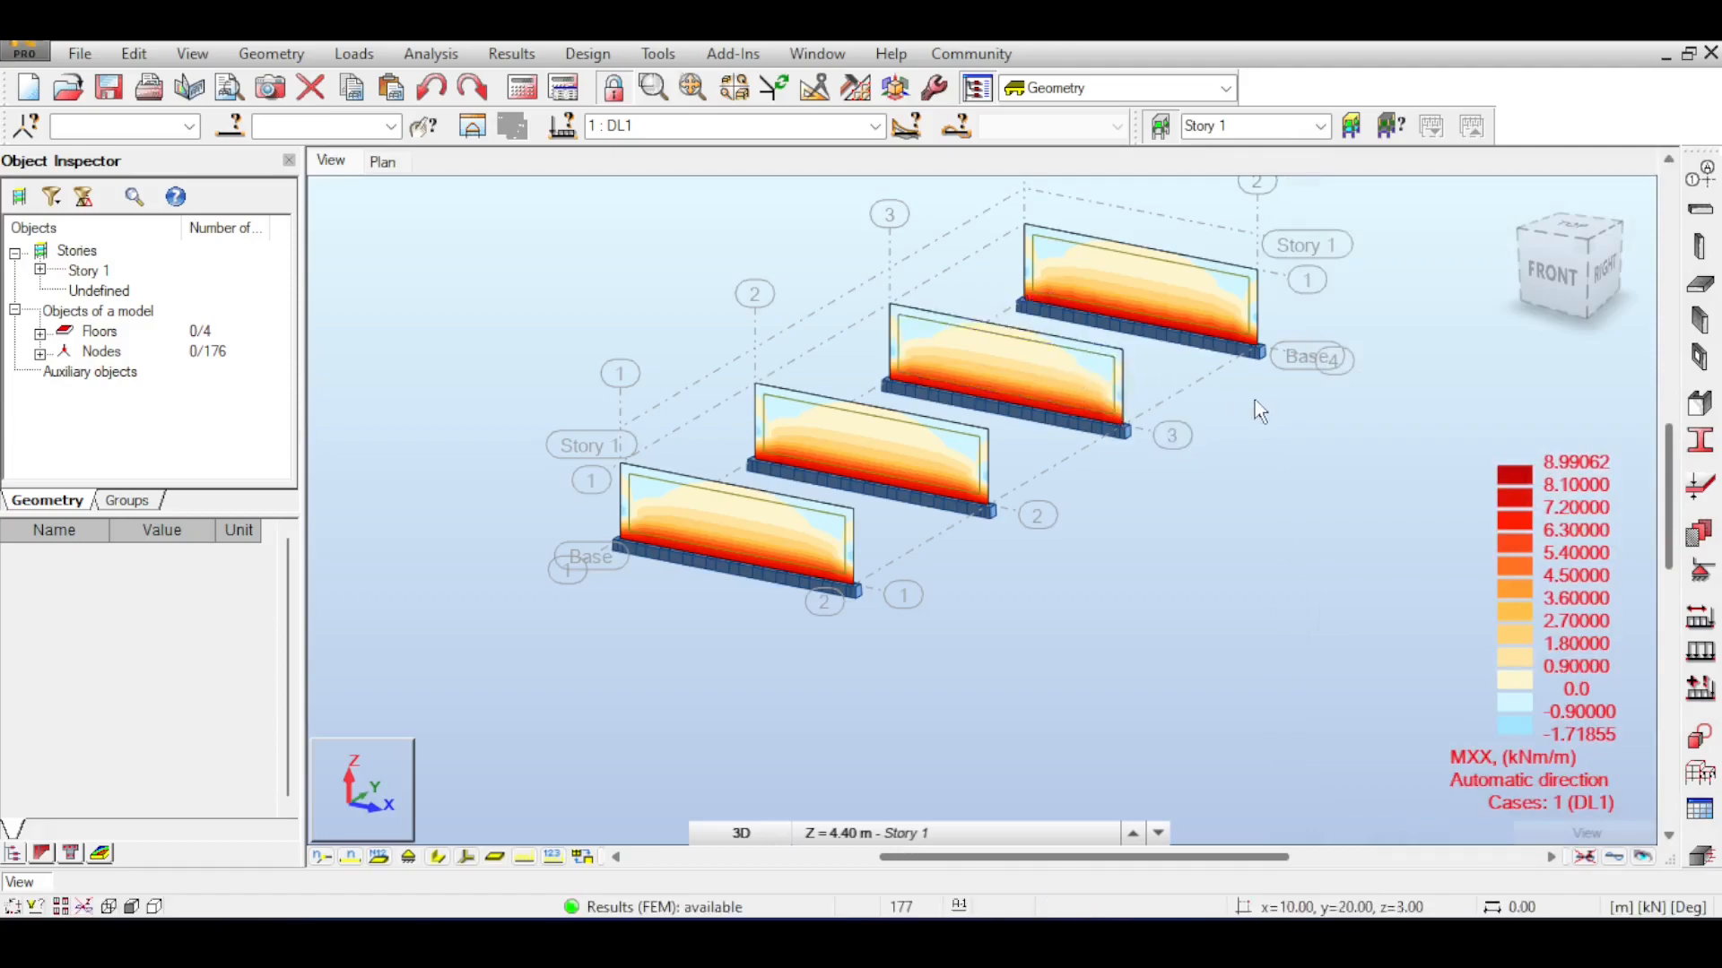
{"action": "left_click", "coordinate": [1085, 359]}
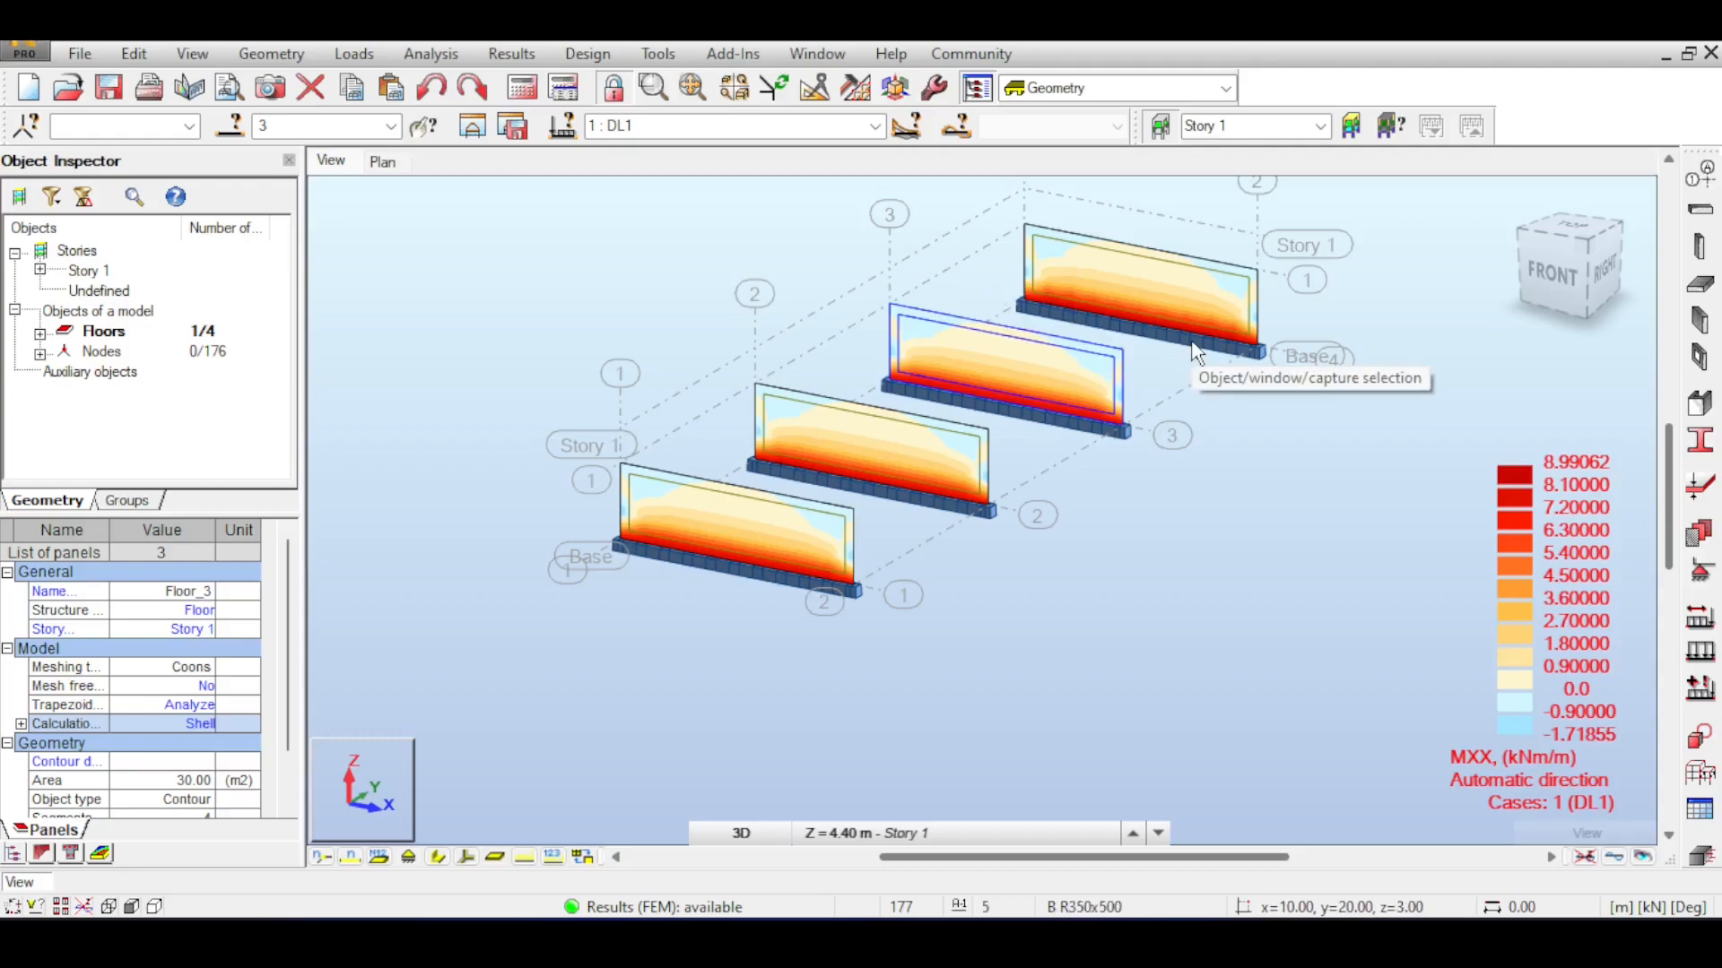
{"action": "scroll", "coordinate": [1149, 366], "scroll_direction": "down", "scroll_amount": 3}
{"action": "middle_click_drag", "start_coordinate": [1181, 240], "coordinate": [1080, 277]}
{"action": "left_click", "coordinate": [1089, 283]}
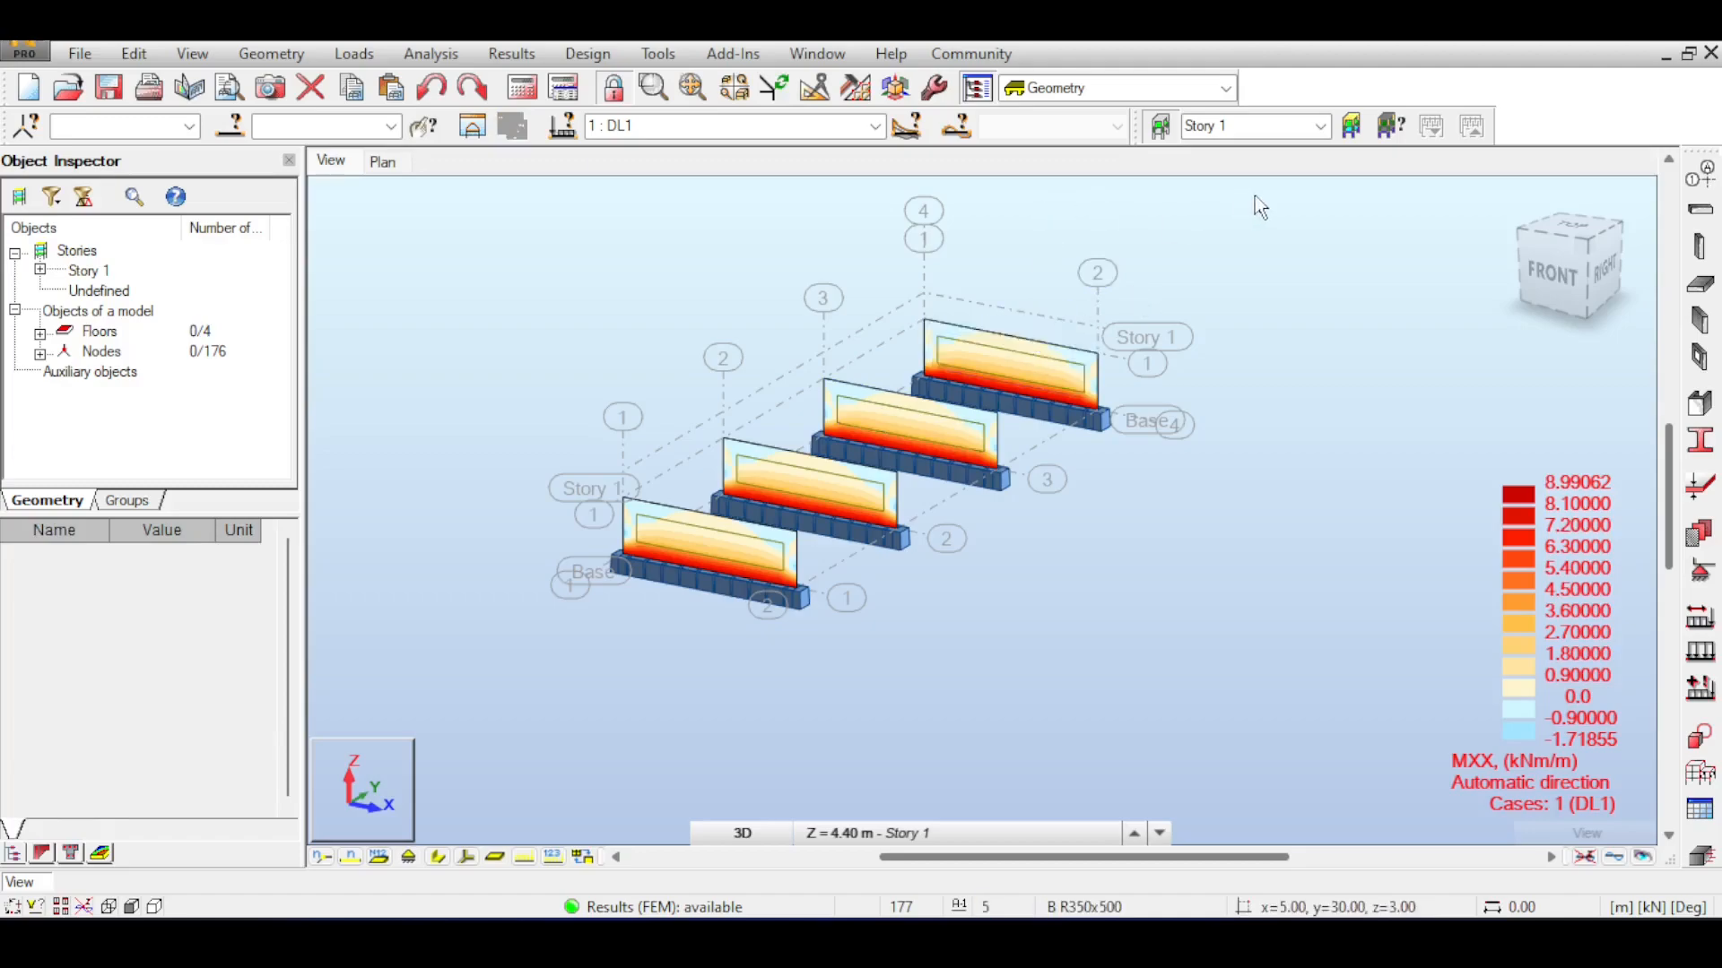
{"action": "left_click", "coordinate": [349, 54]}
{"action": "left_click", "coordinate": [390, 130]}
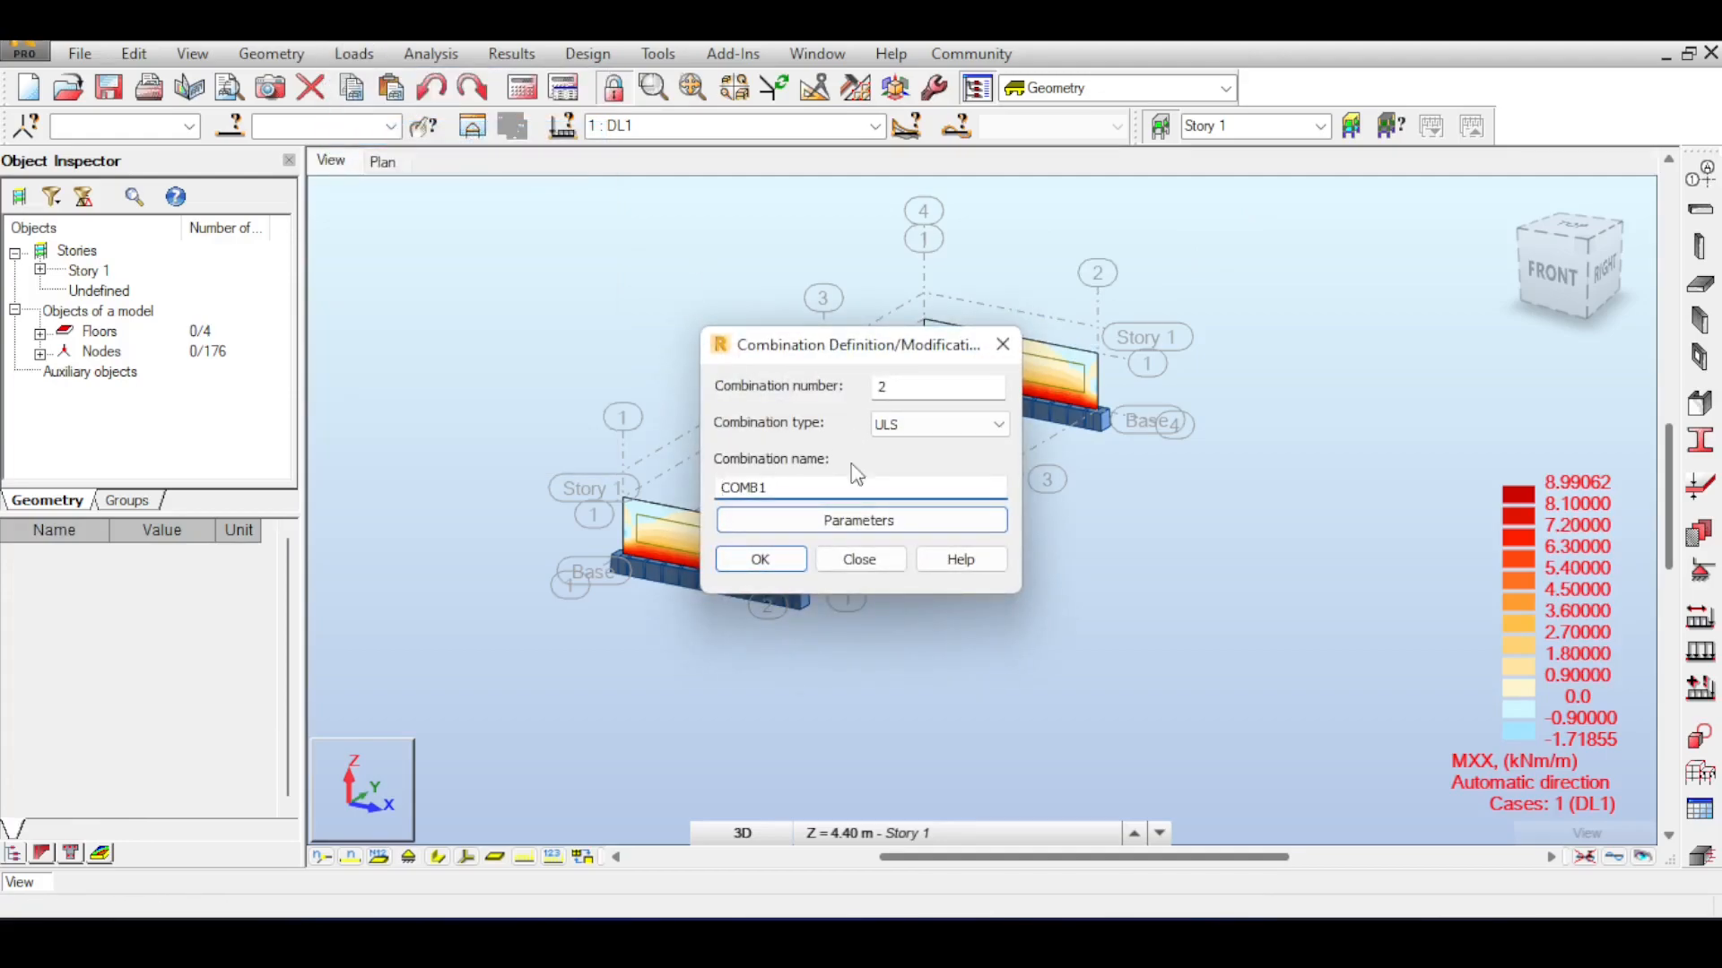
{"action": "left_click", "coordinate": [859, 560]}
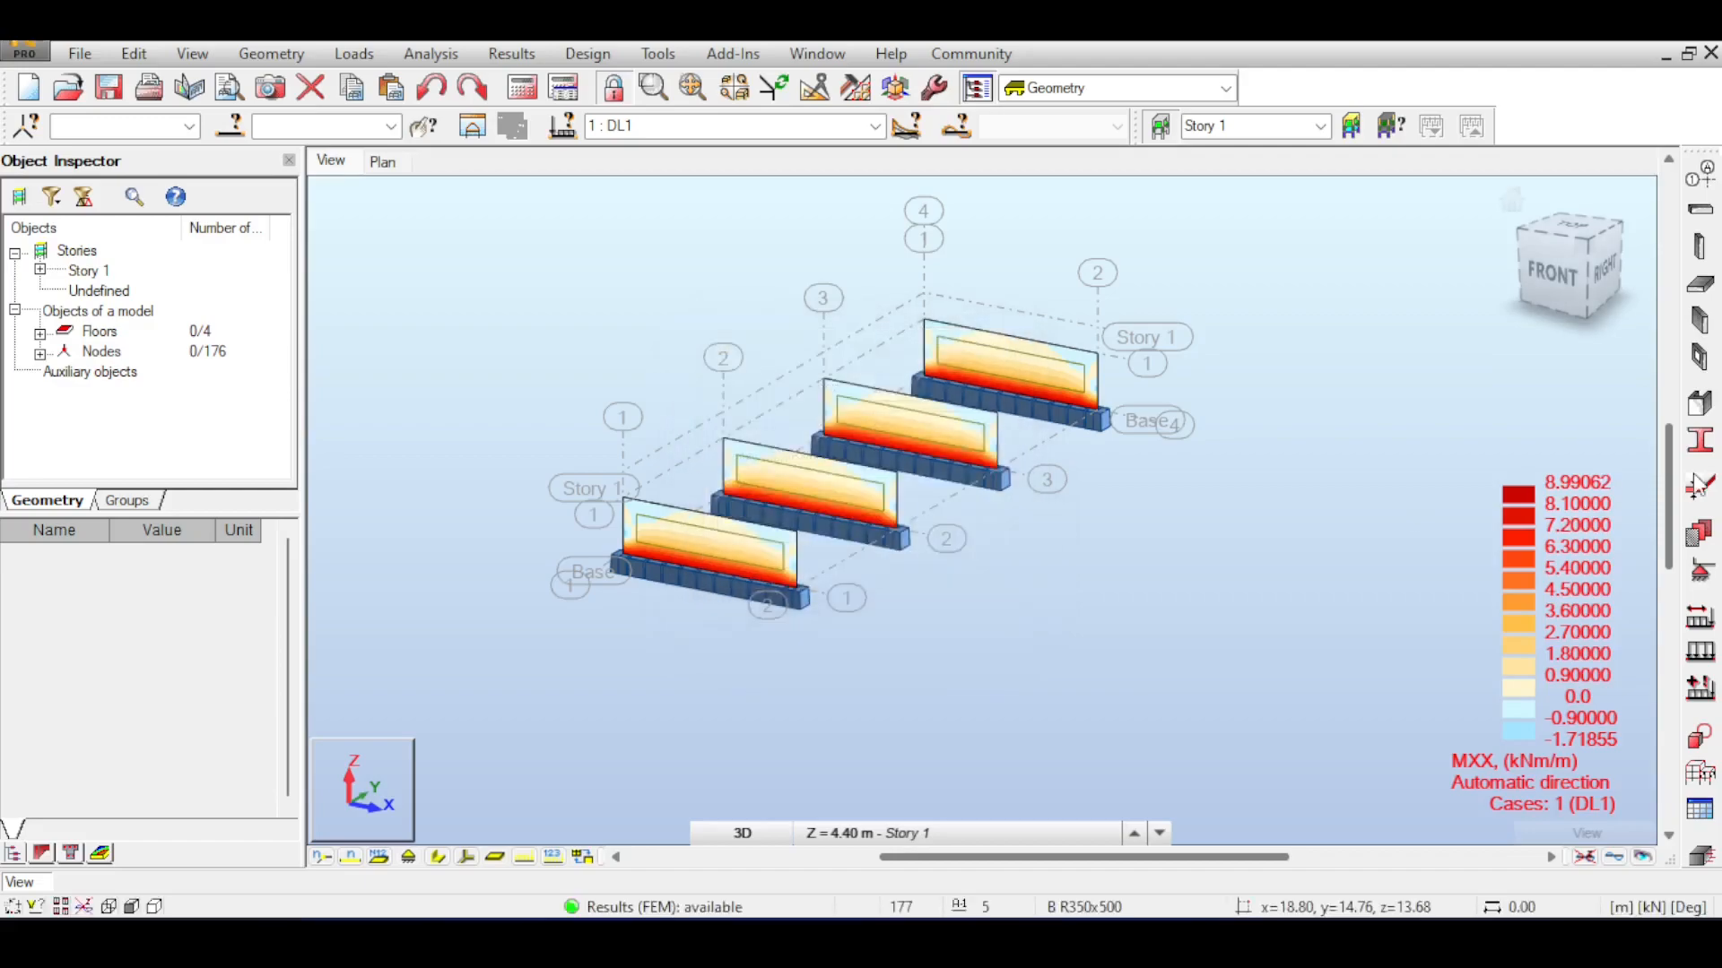
Add load case 2 with live nature and the name LL1
{"action": "left_click", "coordinate": [1698, 618]}
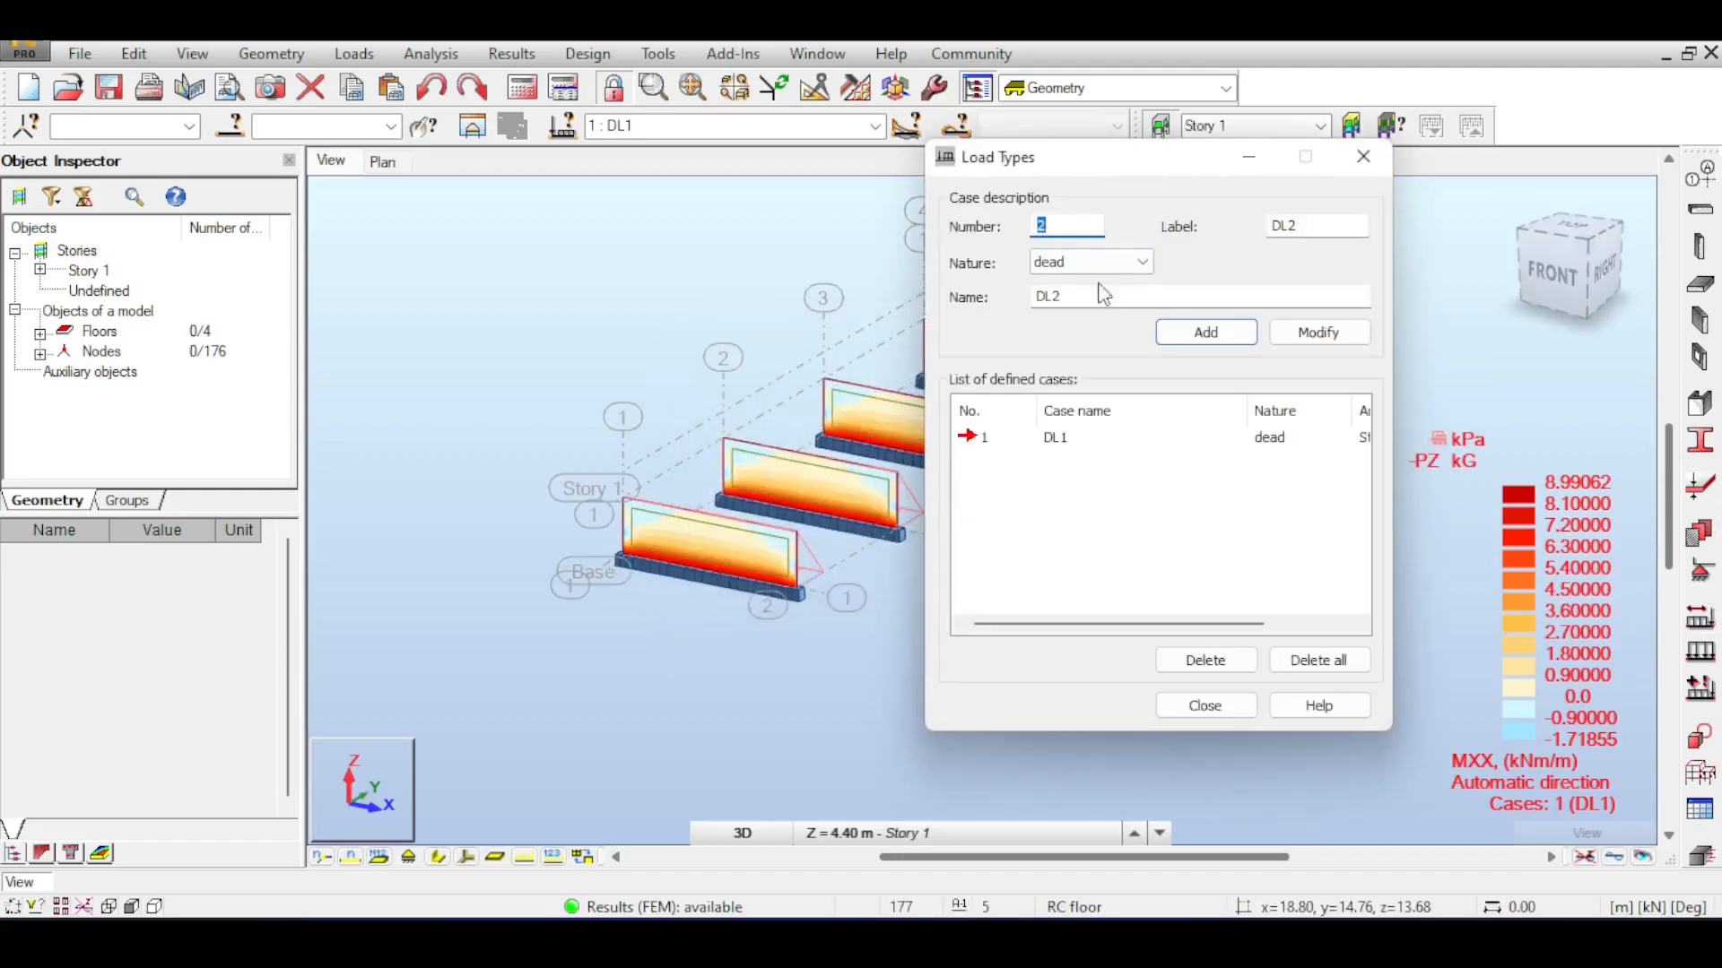
{"action": "left_click", "coordinate": [1103, 263]}
{"action": "left_click", "coordinate": [1112, 296]}
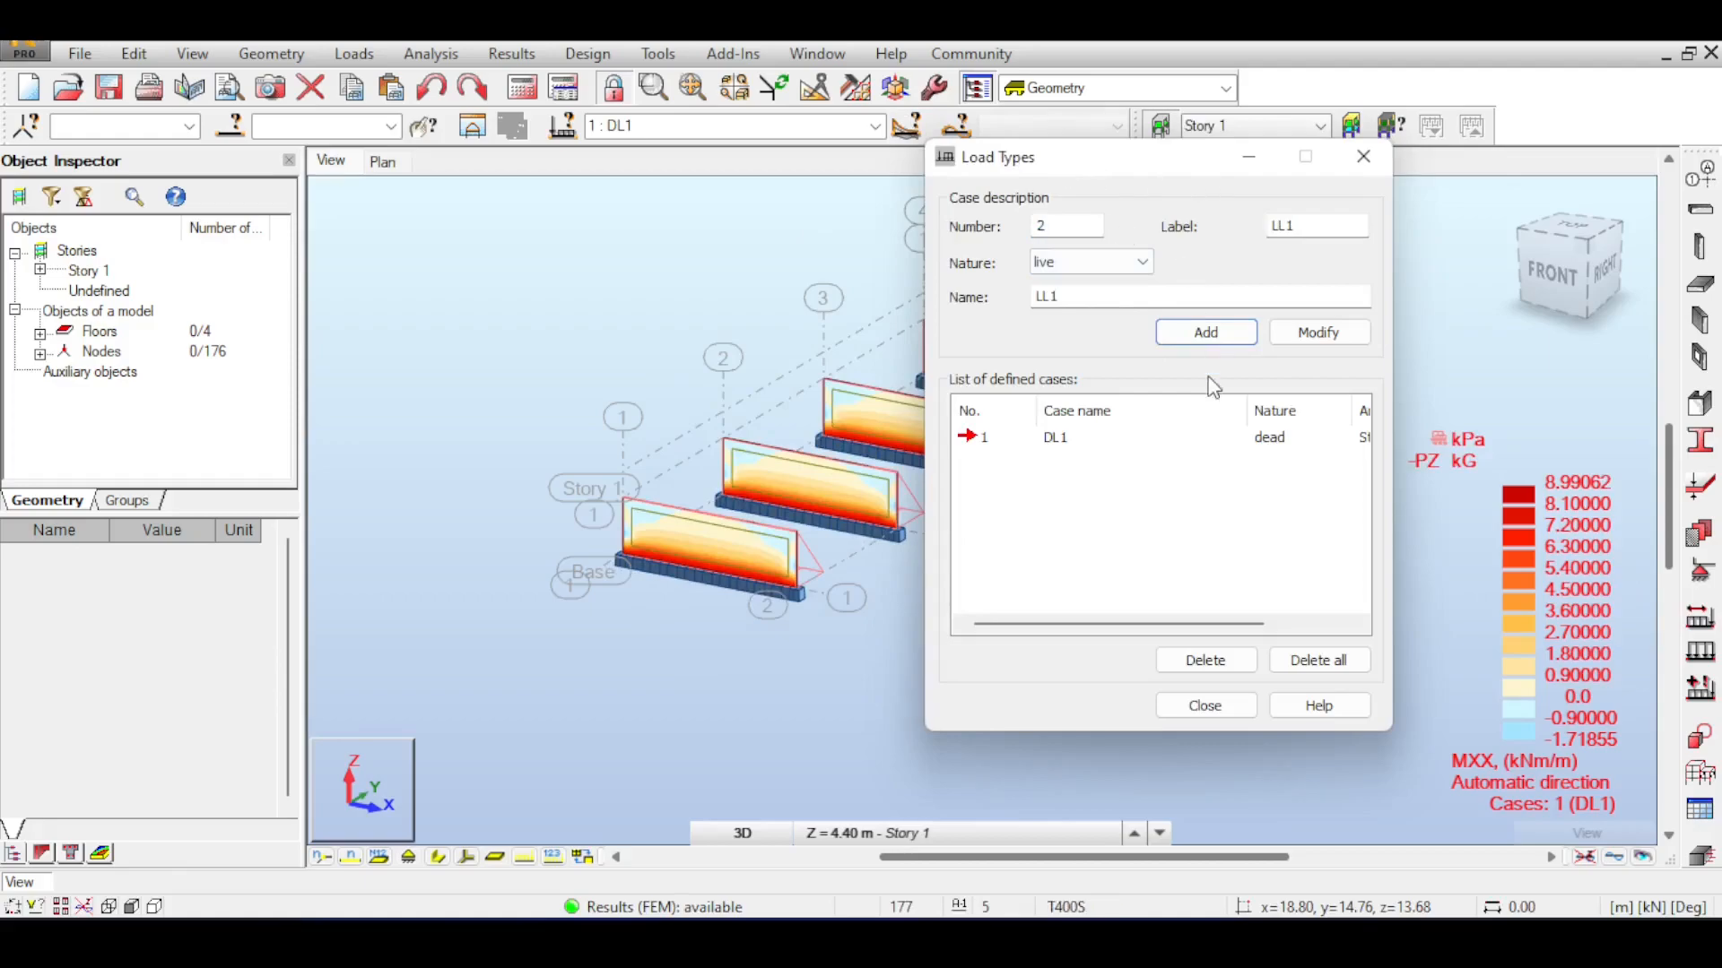
{"action": "left_click", "coordinate": [1209, 334]}
{"action": "left_click", "coordinate": [945, 532]}
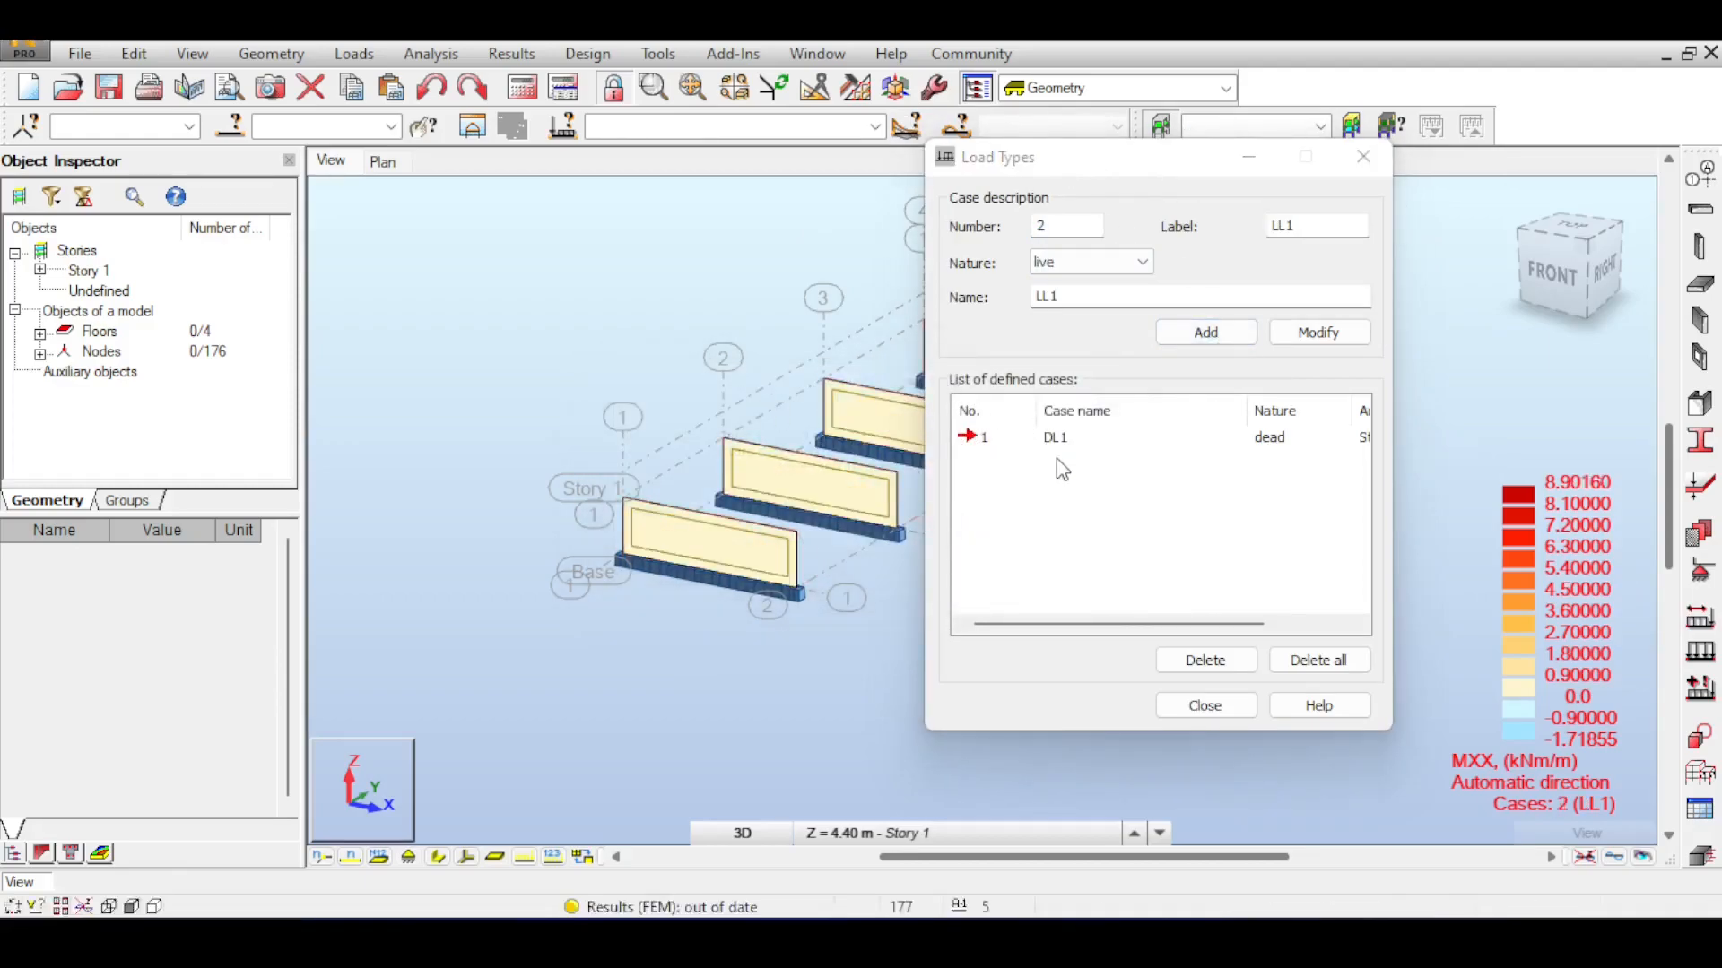
{"action": "left_click", "coordinate": [1206, 705]}
Create the manual ULS combination COMB1 with all cases at automatic factors: 1.20 DL1 and 1.60 LL1
{"action": "left_click", "coordinate": [354, 54]}
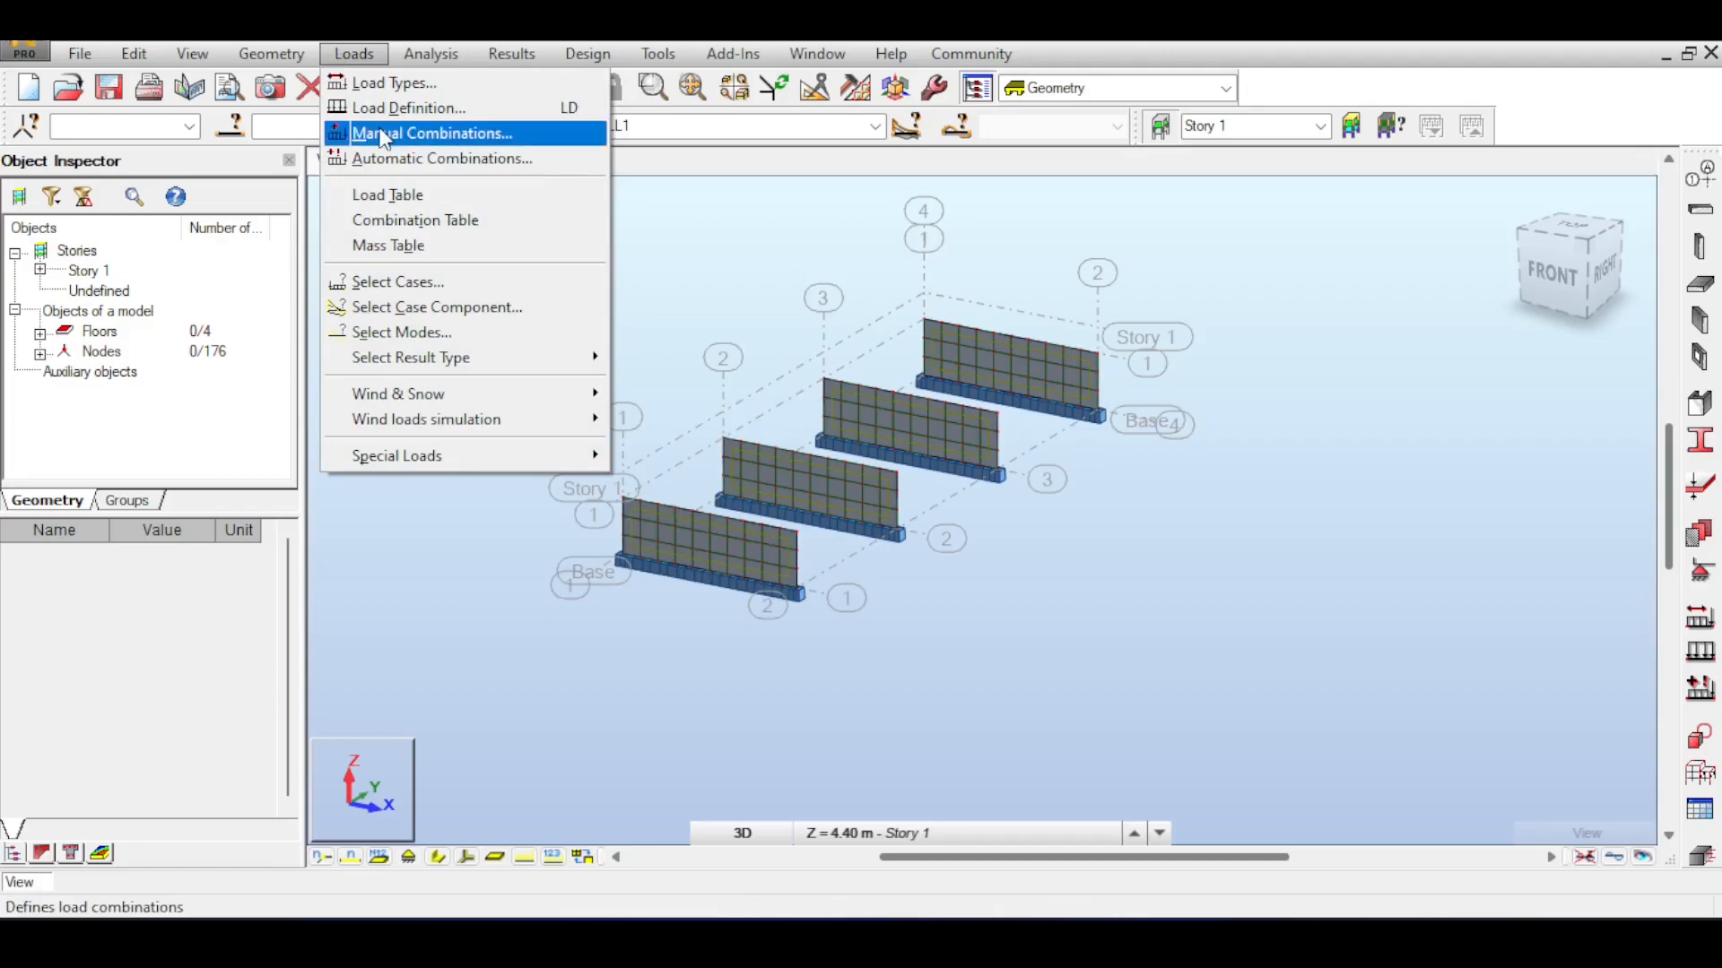
{"action": "left_click", "coordinate": [421, 132]}
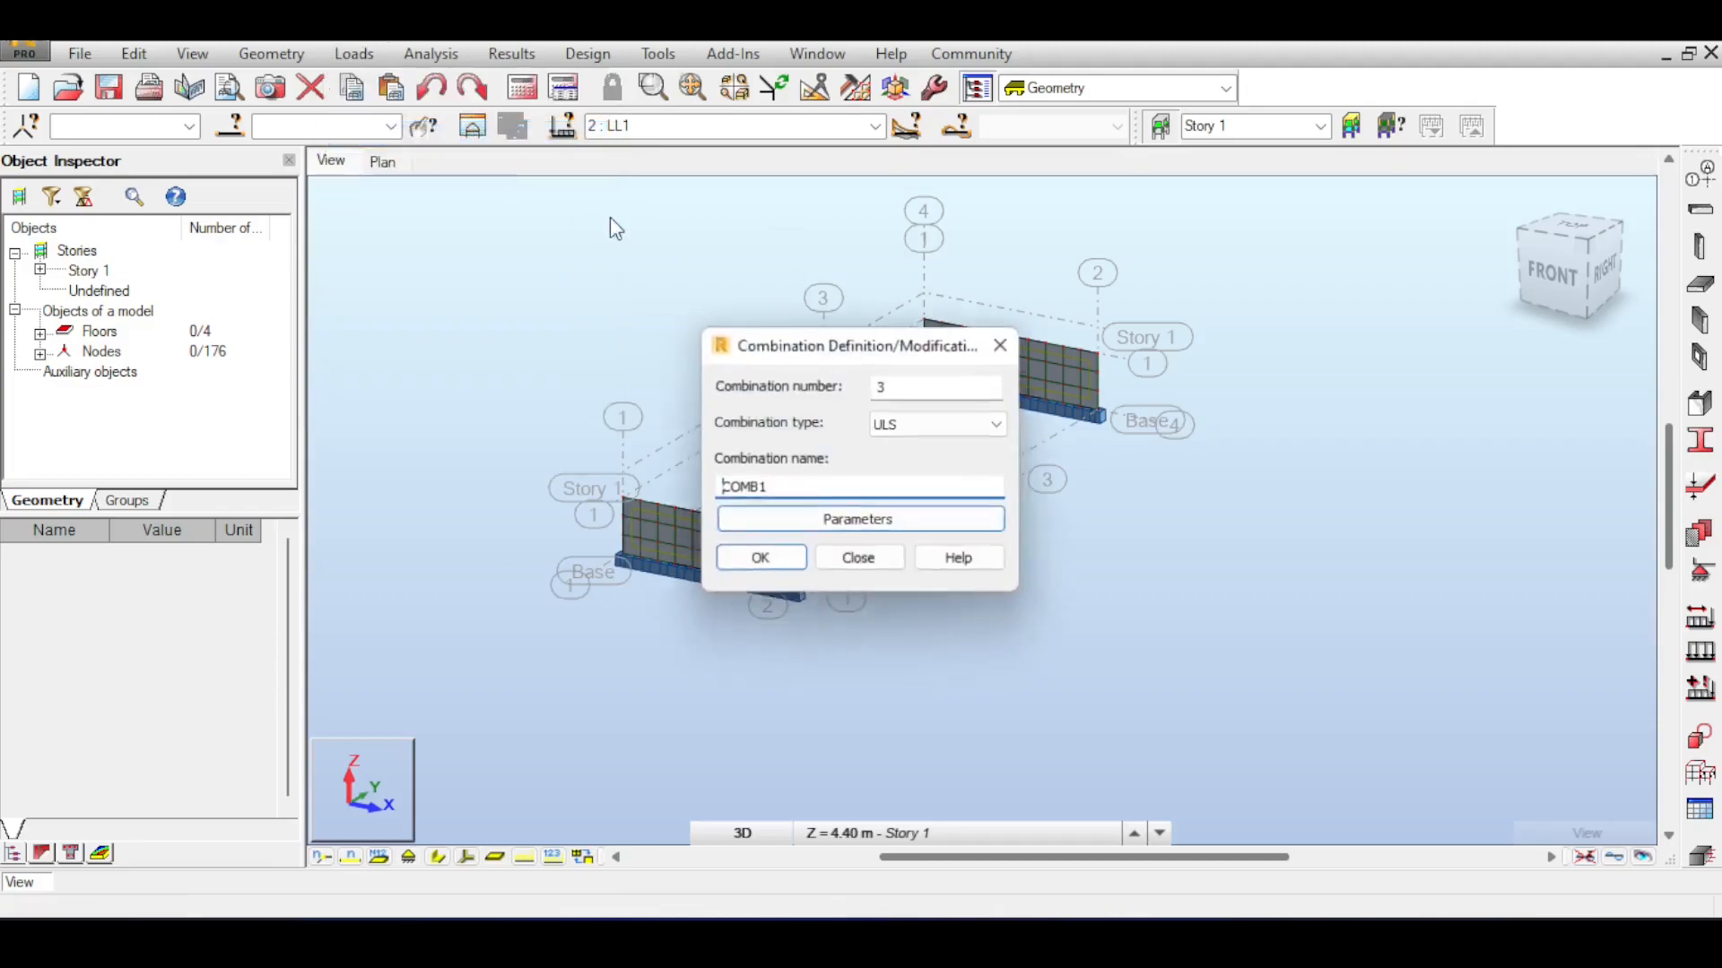
{"action": "left_click", "coordinate": [762, 565]}
{"action": "left_click", "coordinate": [361, 246]}
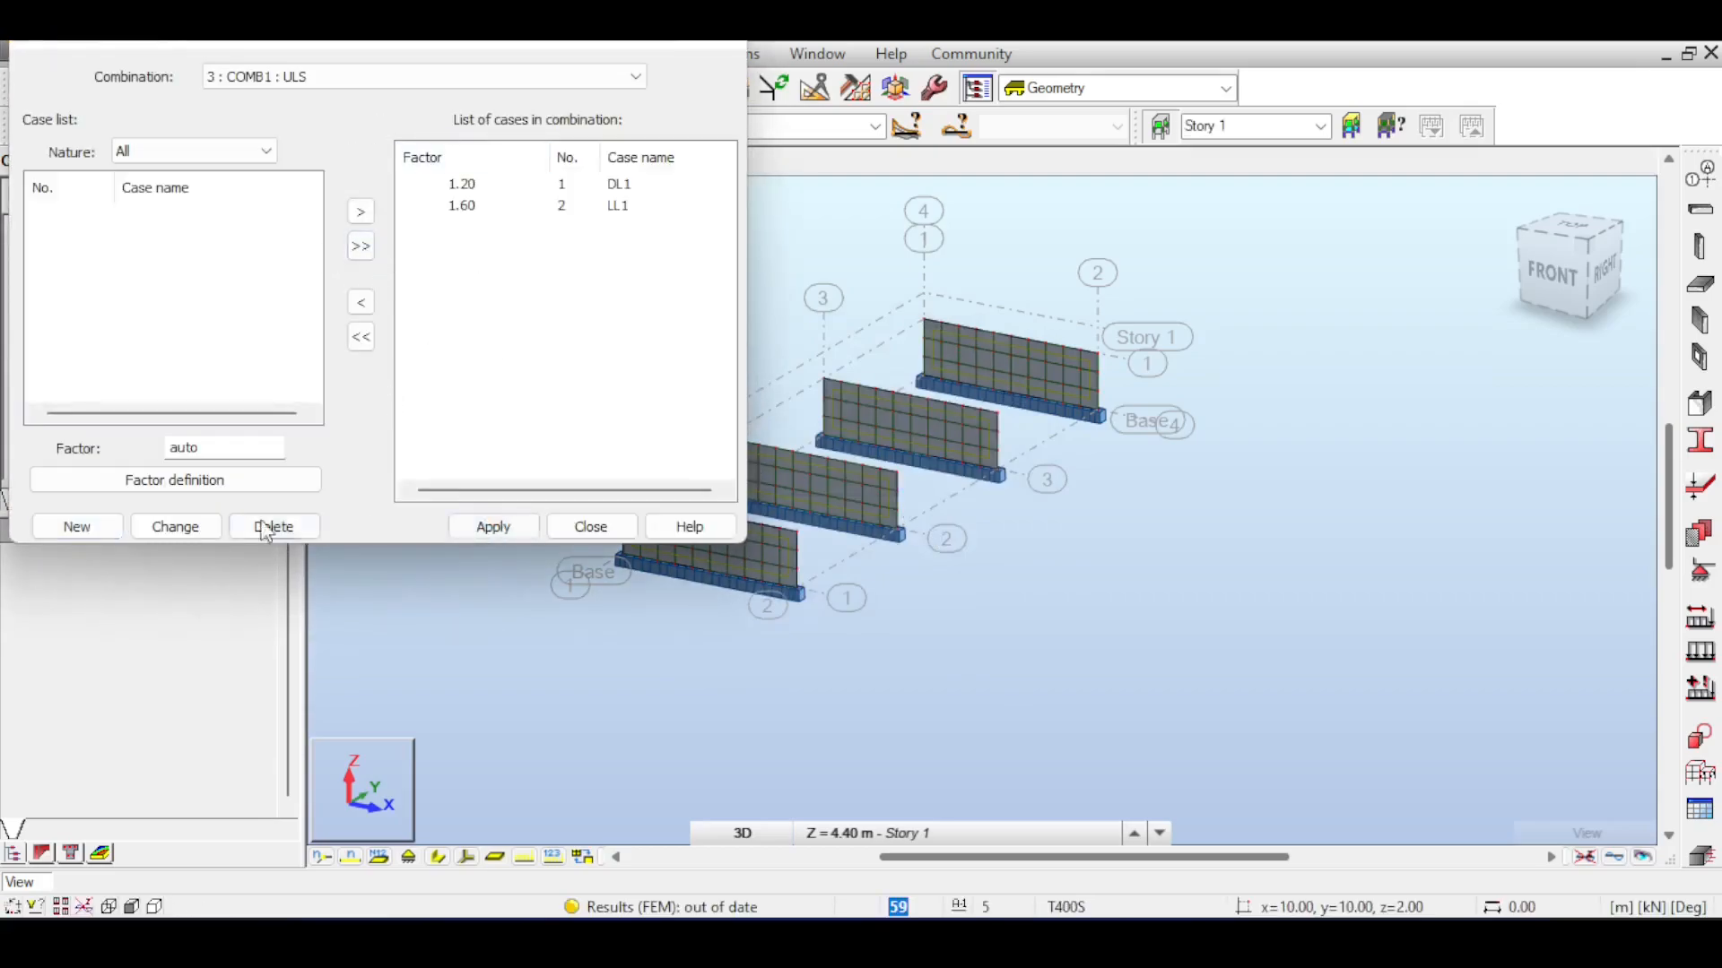
Create a second ULS combination, COMB2, containing only DL1 with a factor of 1.4
{"action": "left_click", "coordinate": [106, 525]}
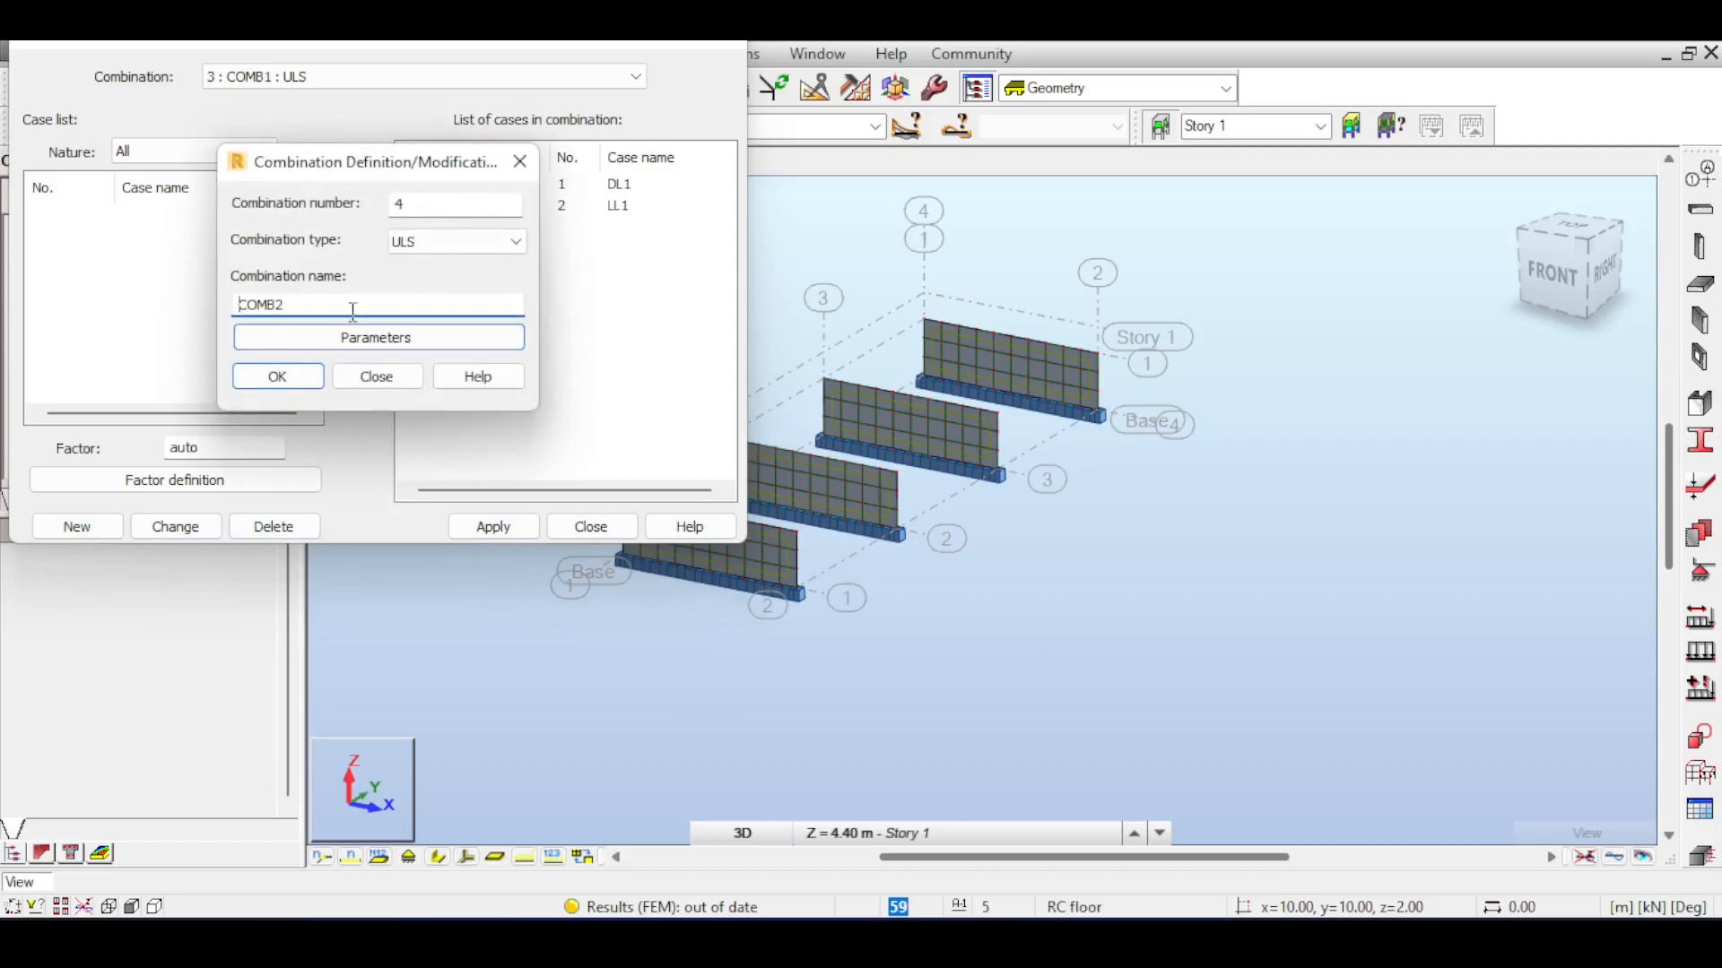
{"action": "left_click", "coordinate": [277, 376]}
{"action": "double_click", "coordinate": [199, 448]}
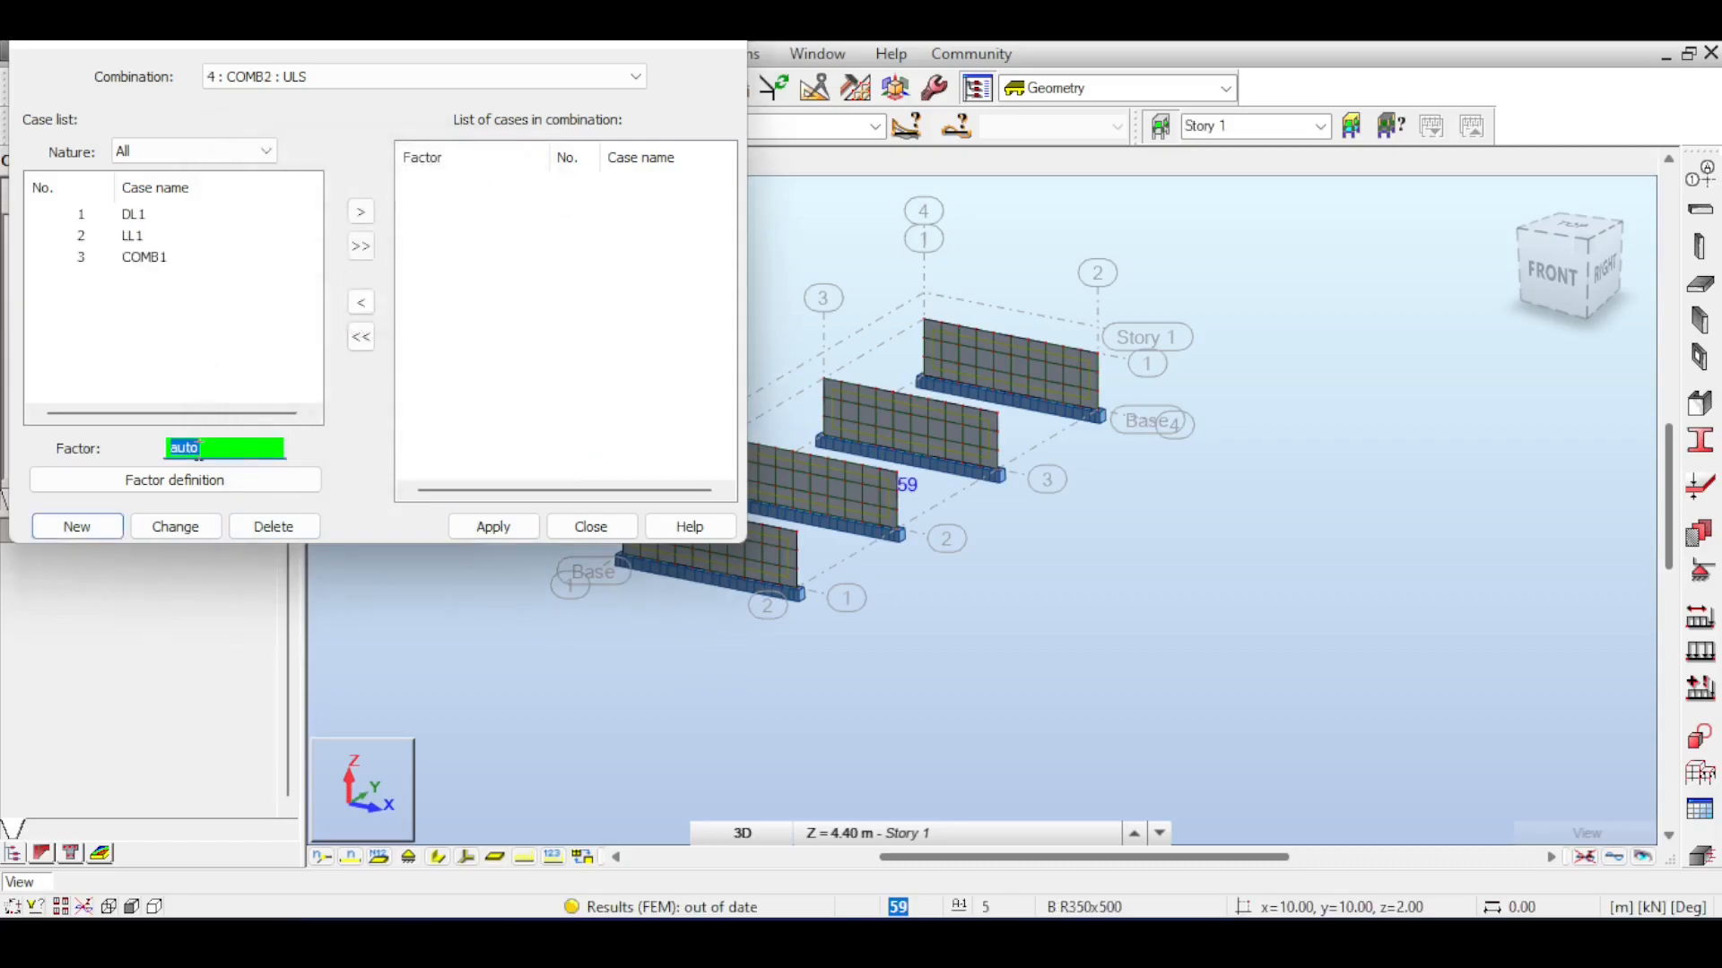
{"action": "type", "text": "1.4"}
{"action": "left_click", "coordinate": [99, 220]}
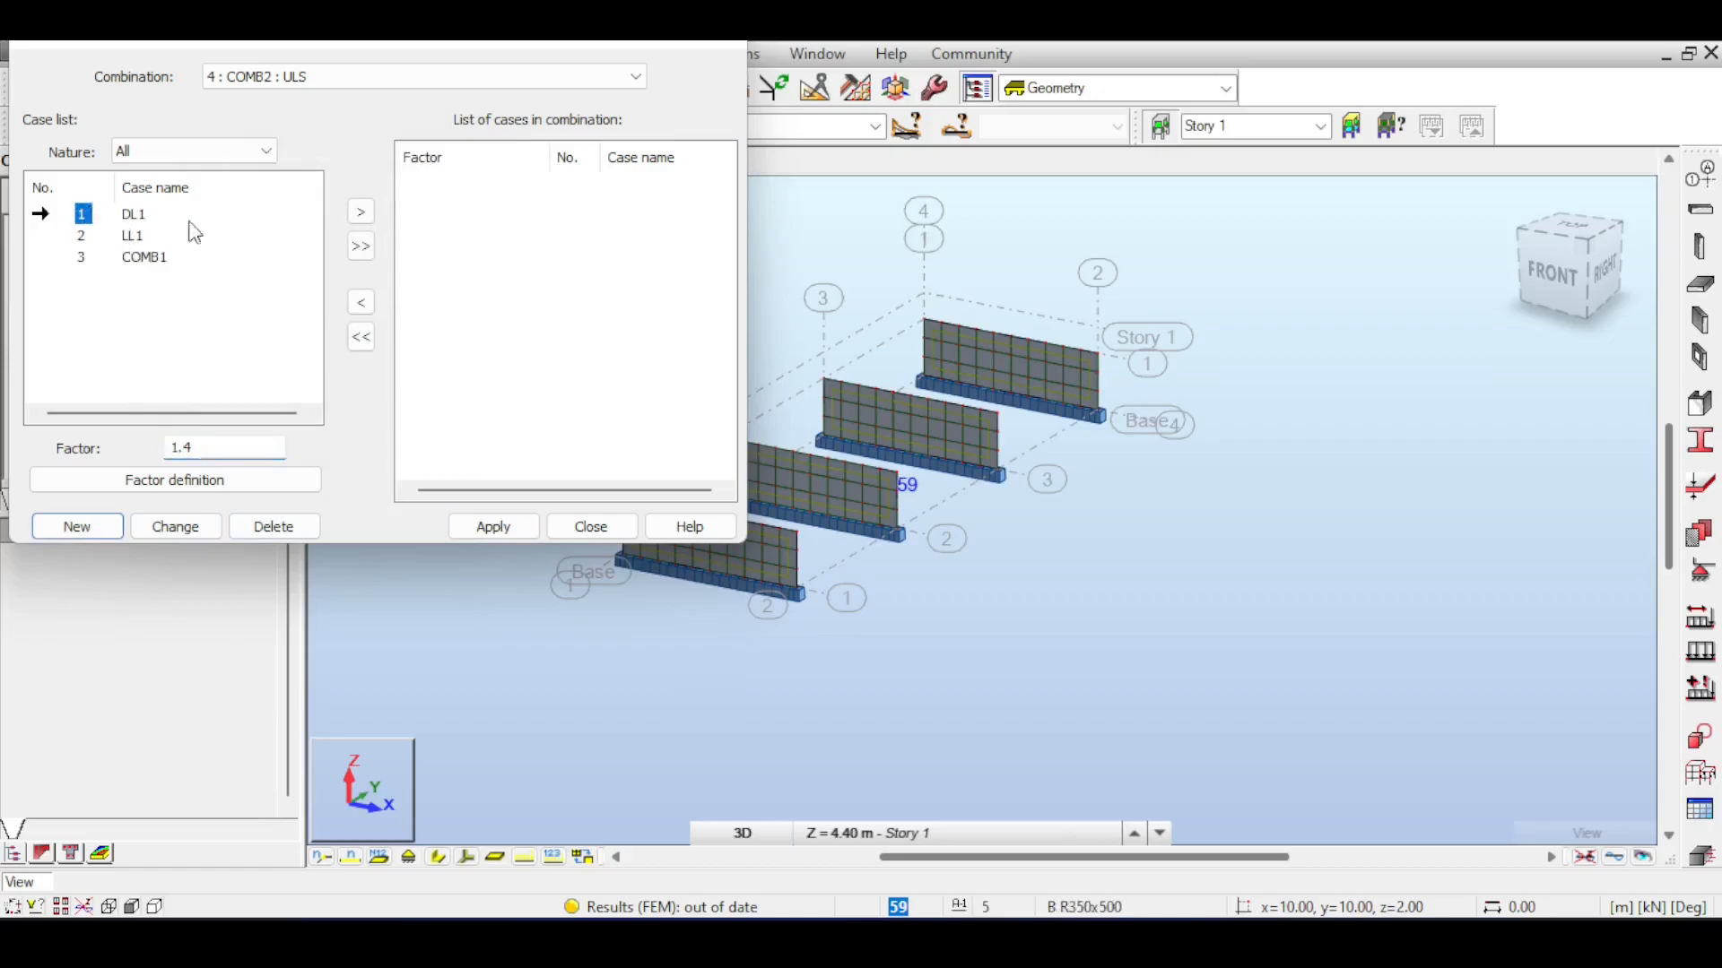
{"action": "left_click", "coordinate": [360, 212]}
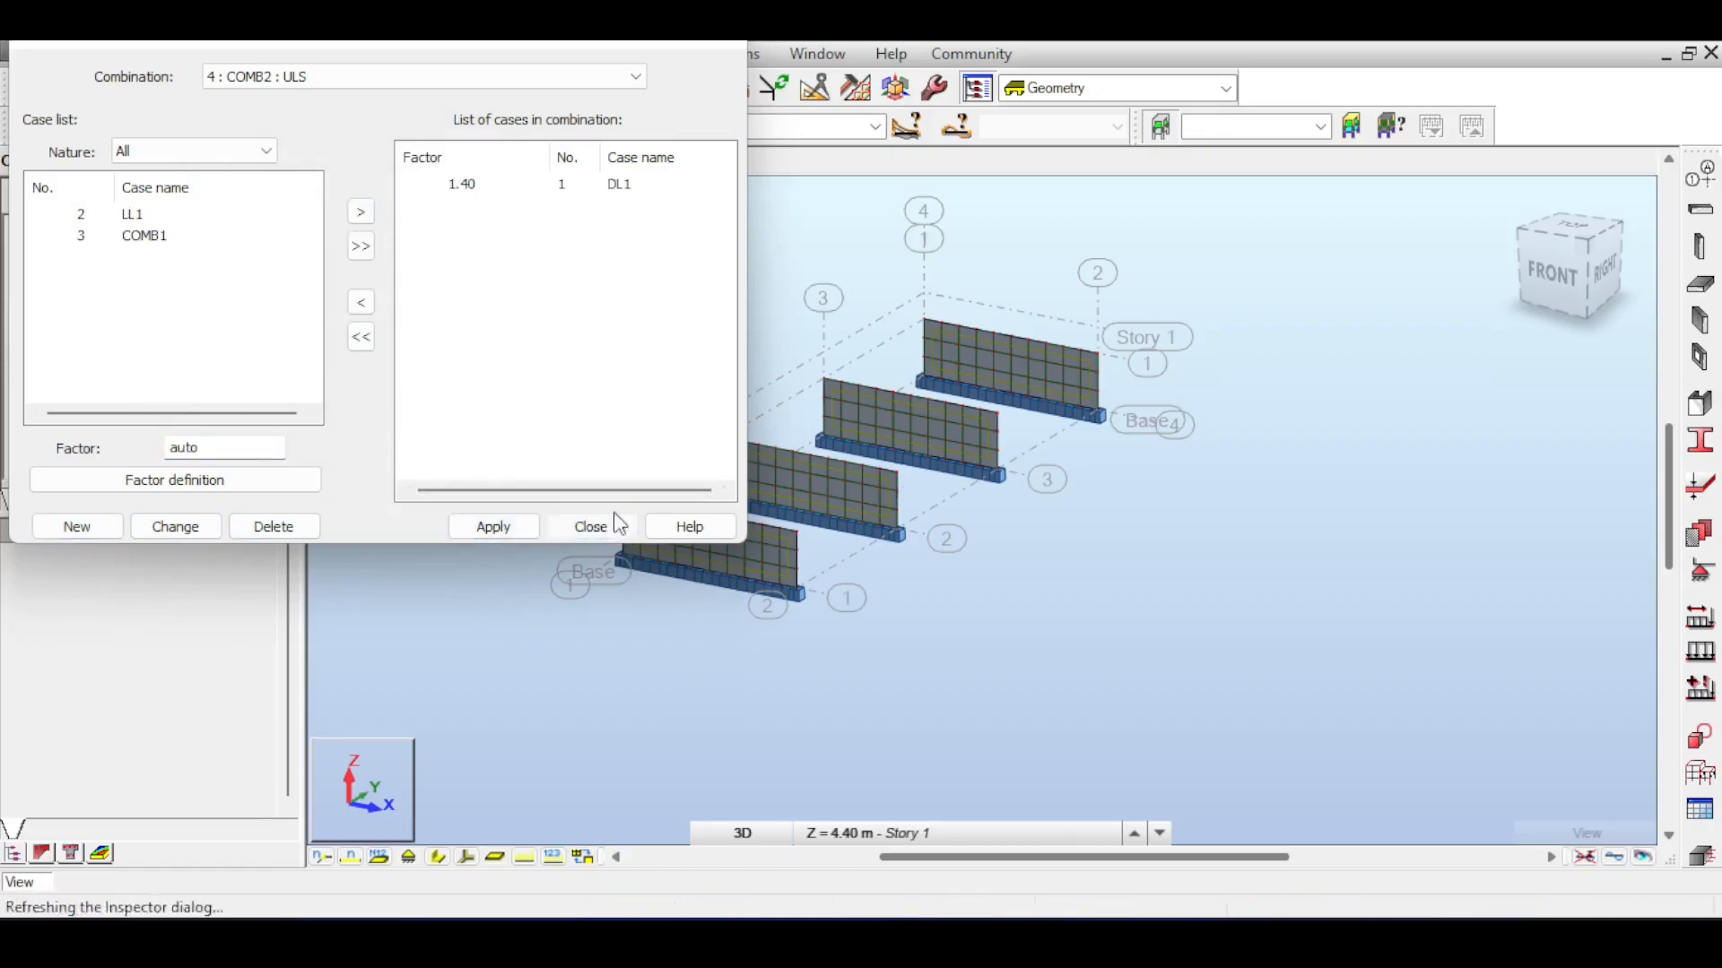
Close the combinations dialog and switch to the RC Design layout for required slab reinforcement
{"action": "left_click", "coordinate": [590, 526]}
{"action": "left_click", "coordinate": [874, 125]}
{"action": "left_click", "coordinate": [811, 146]}
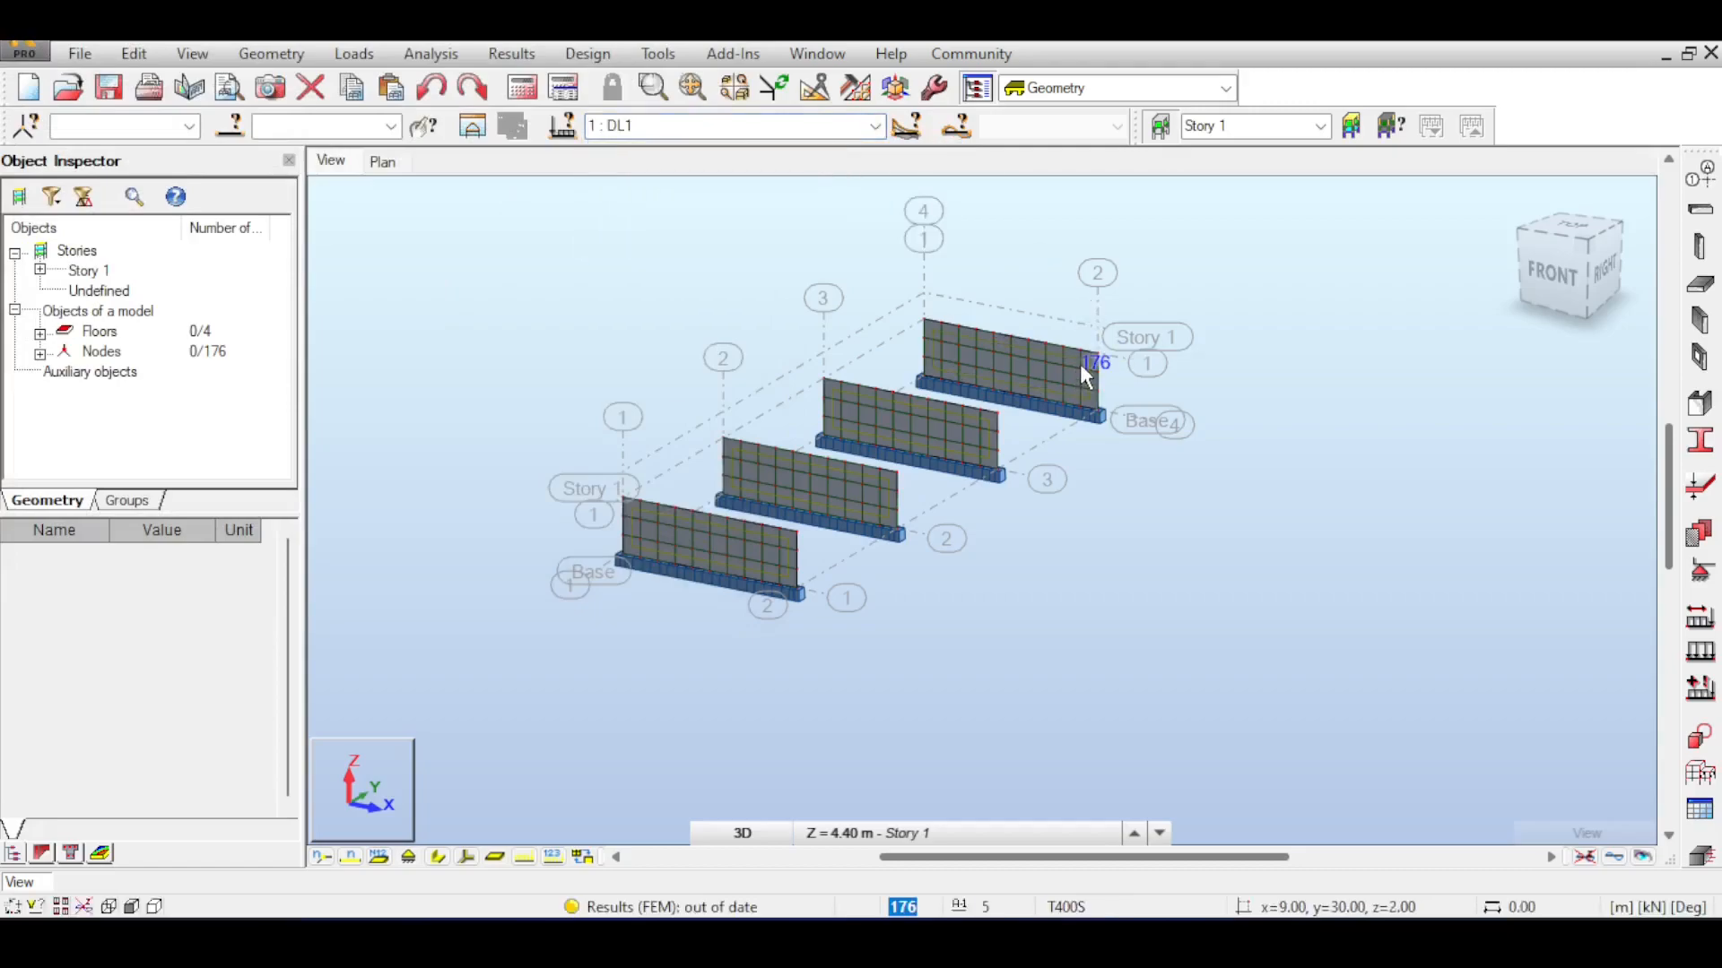
{"action": "scroll", "coordinate": [1083, 357], "scroll_direction": "up", "scroll_amount": 2}
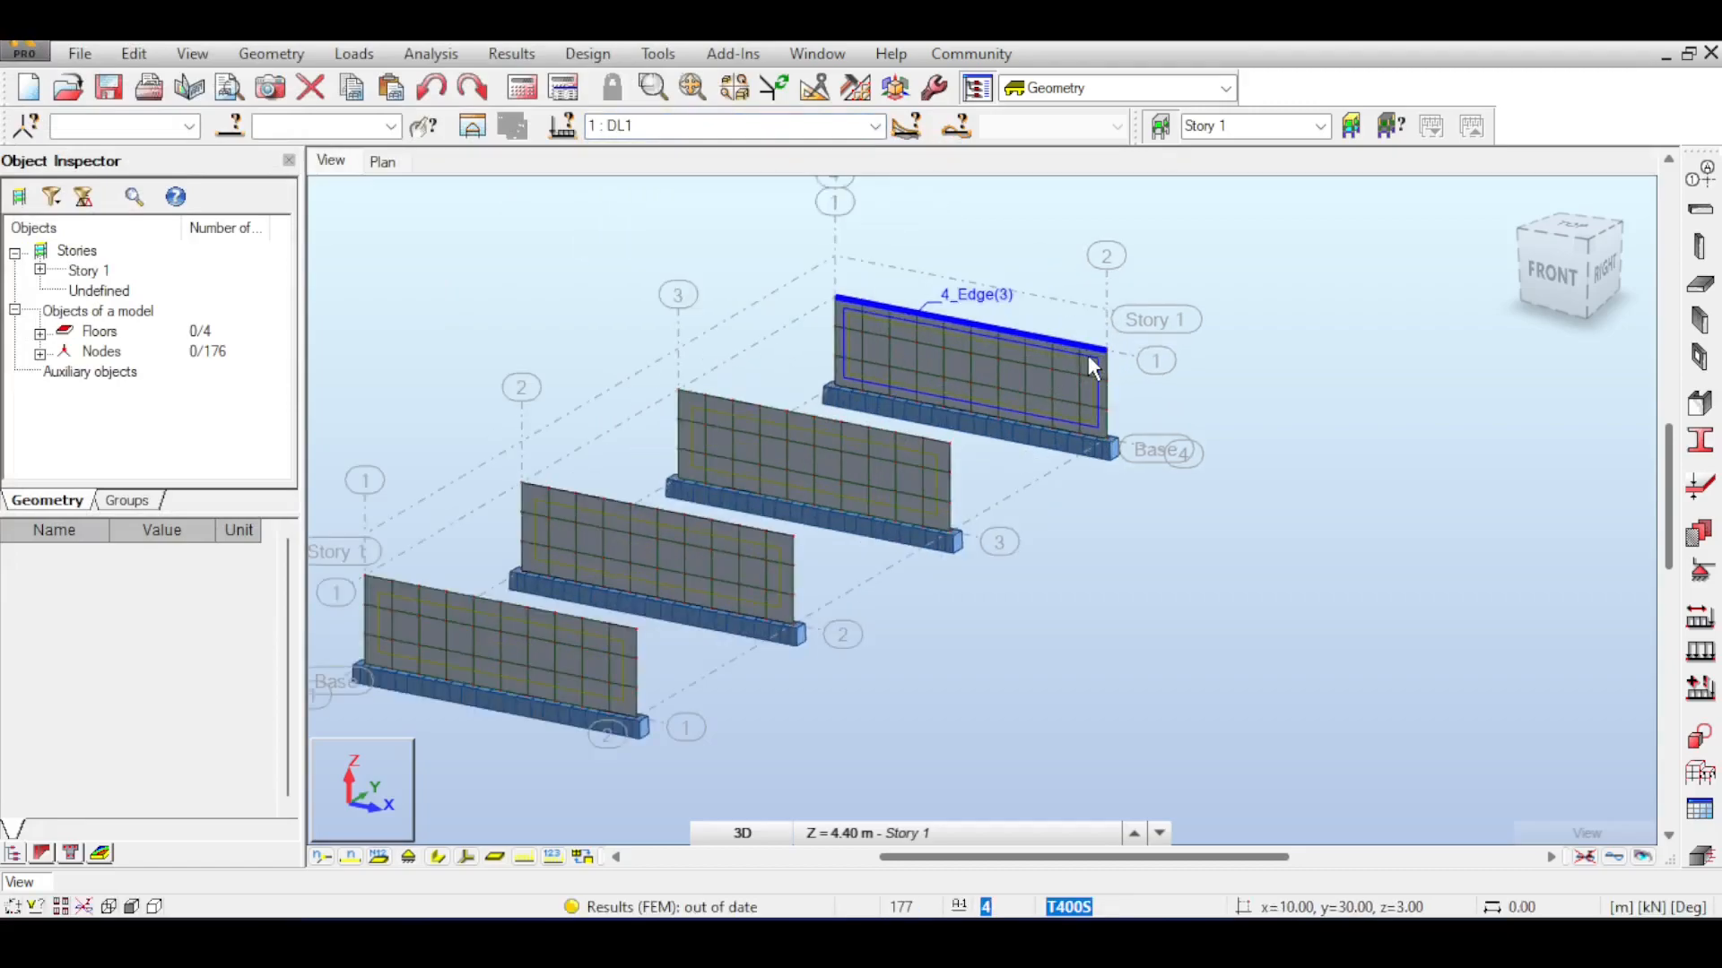
{"action": "middle_click_drag", "start_coordinate": [1243, 238], "coordinate": [1290, 203]}
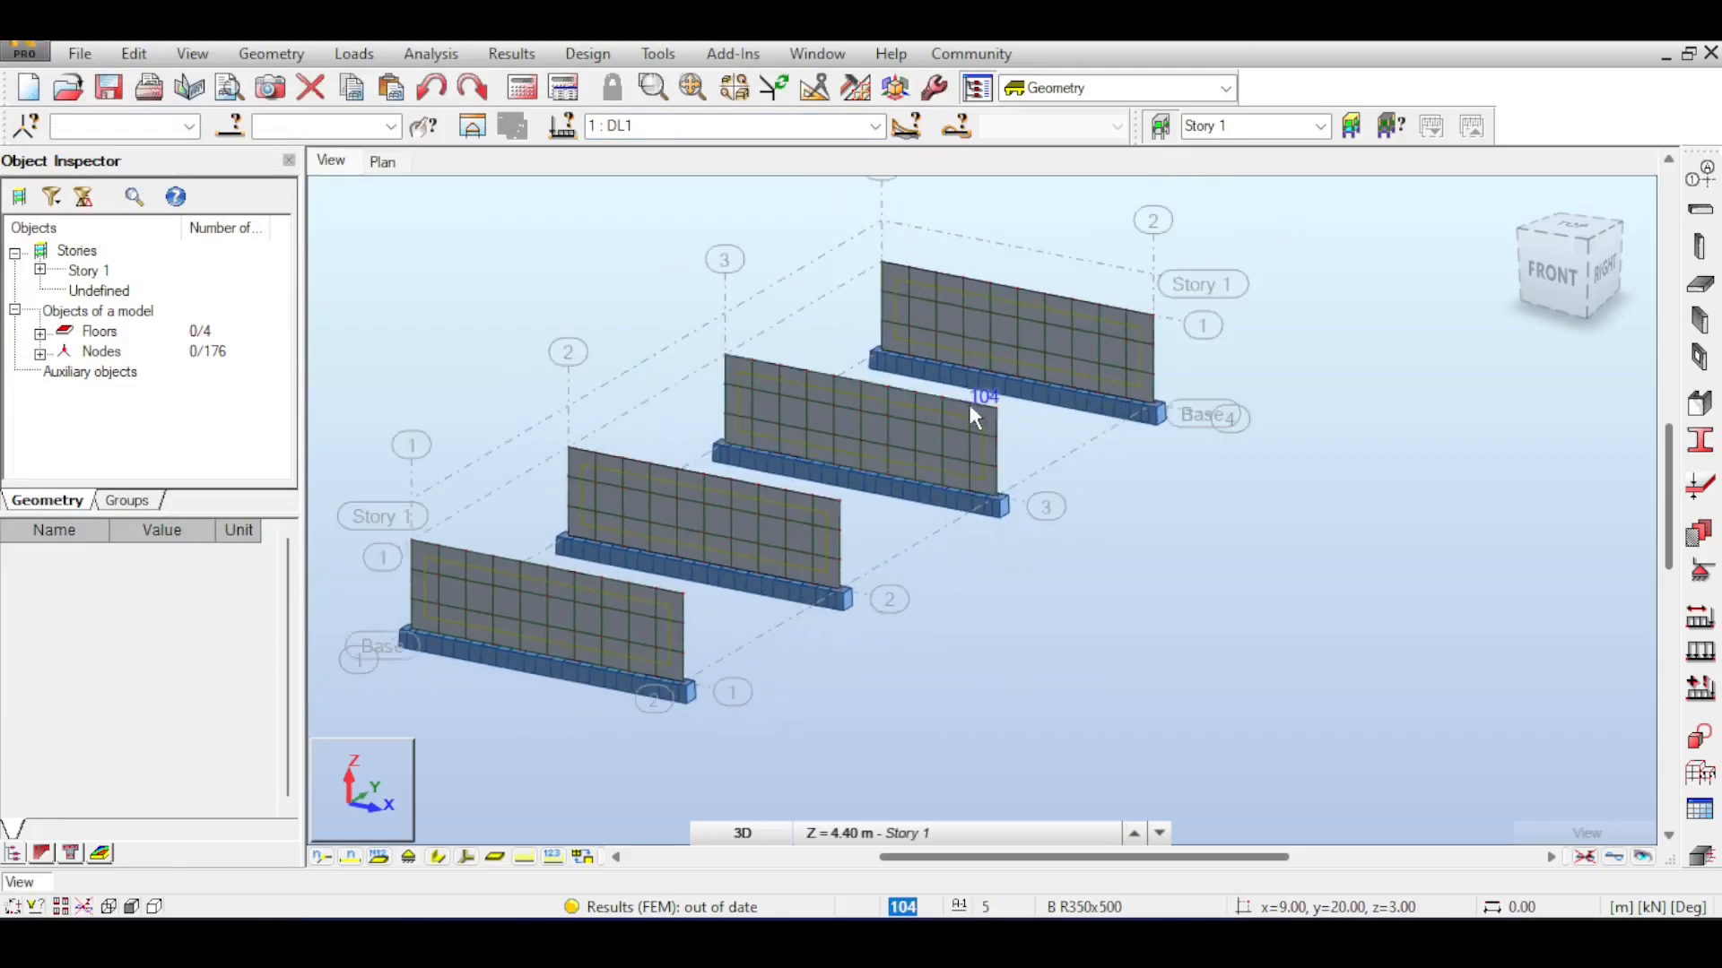
{"action": "left_click", "coordinate": [1225, 88]}
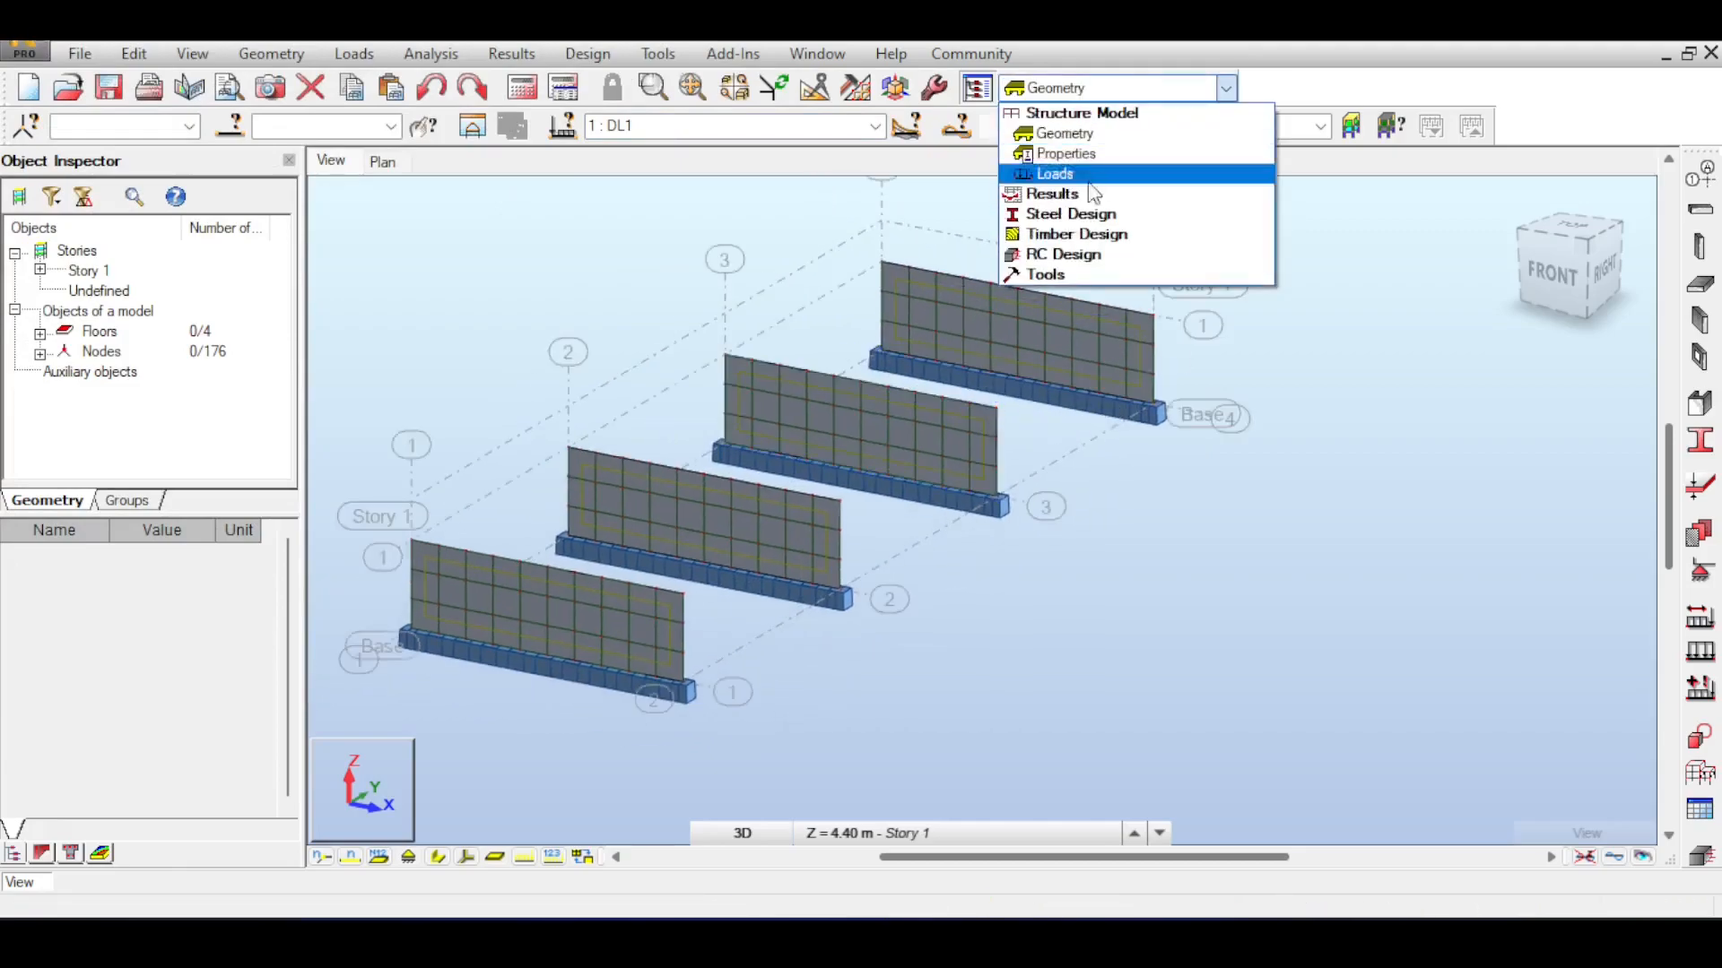
{"action": "left_click", "coordinate": [1067, 255]}
{"action": "left_click", "coordinate": [1093, 215]}
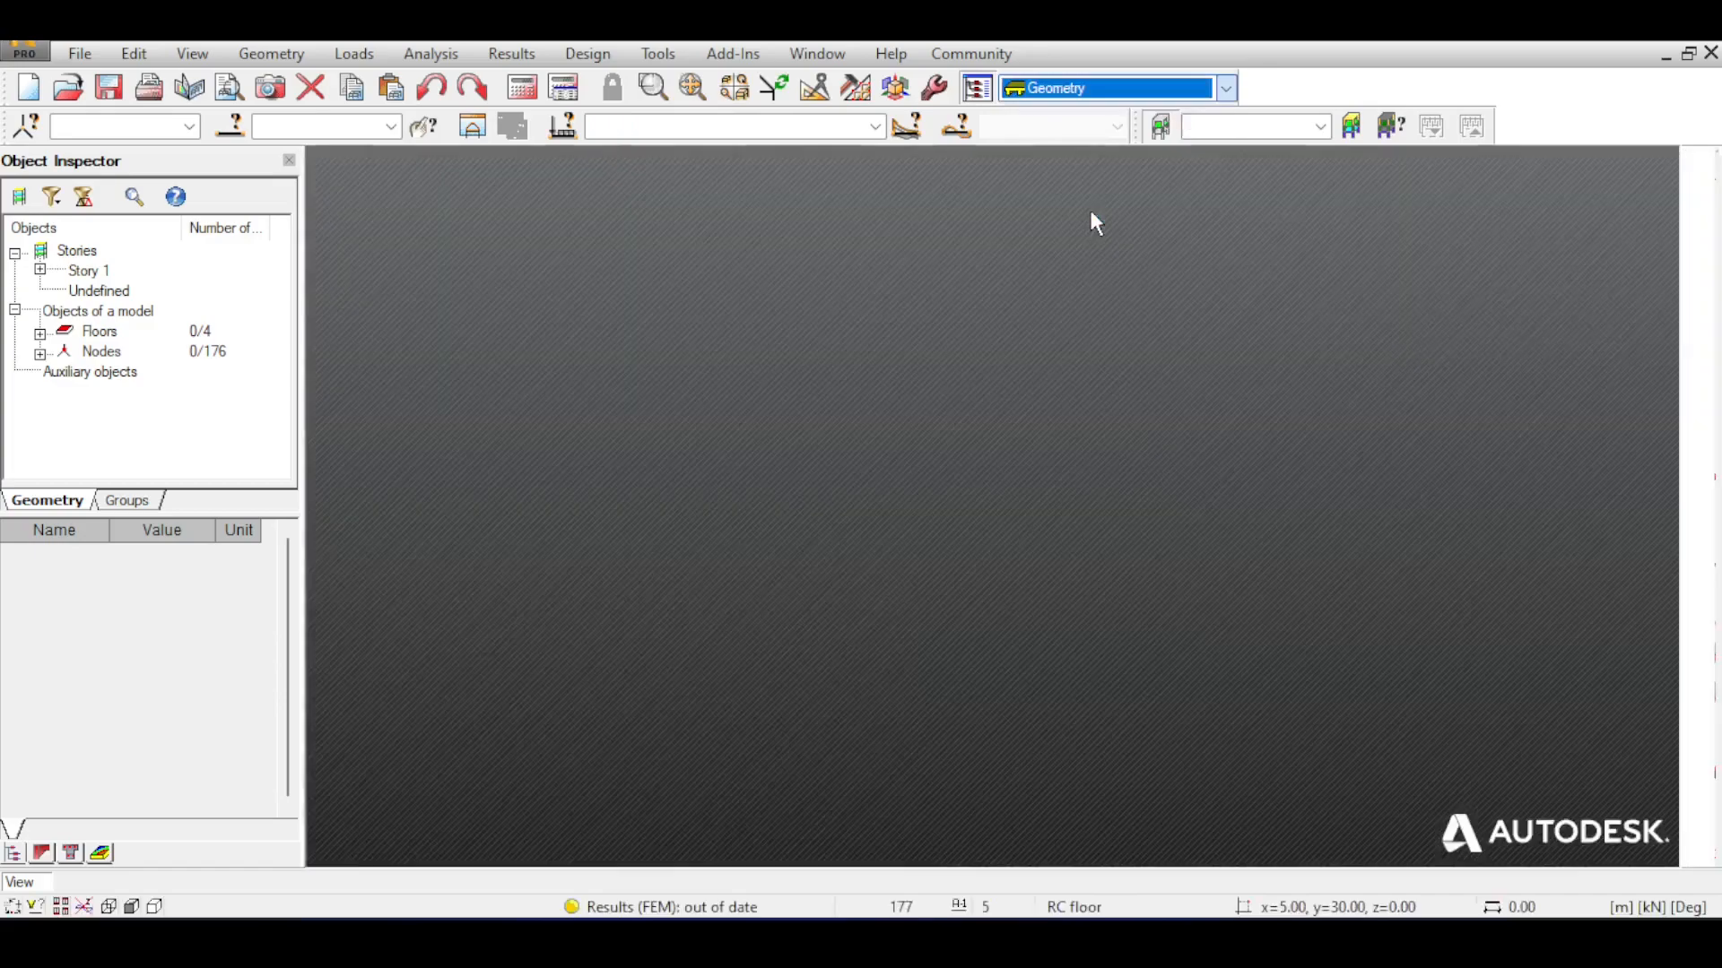
Keep panels 1to4 as the design list and set the ULS limit state to case 4 in Slab and Shell Reinforcement
{"action": "scroll", "coordinate": [639, 279], "scroll_direction": "up", "scroll_amount": 1}
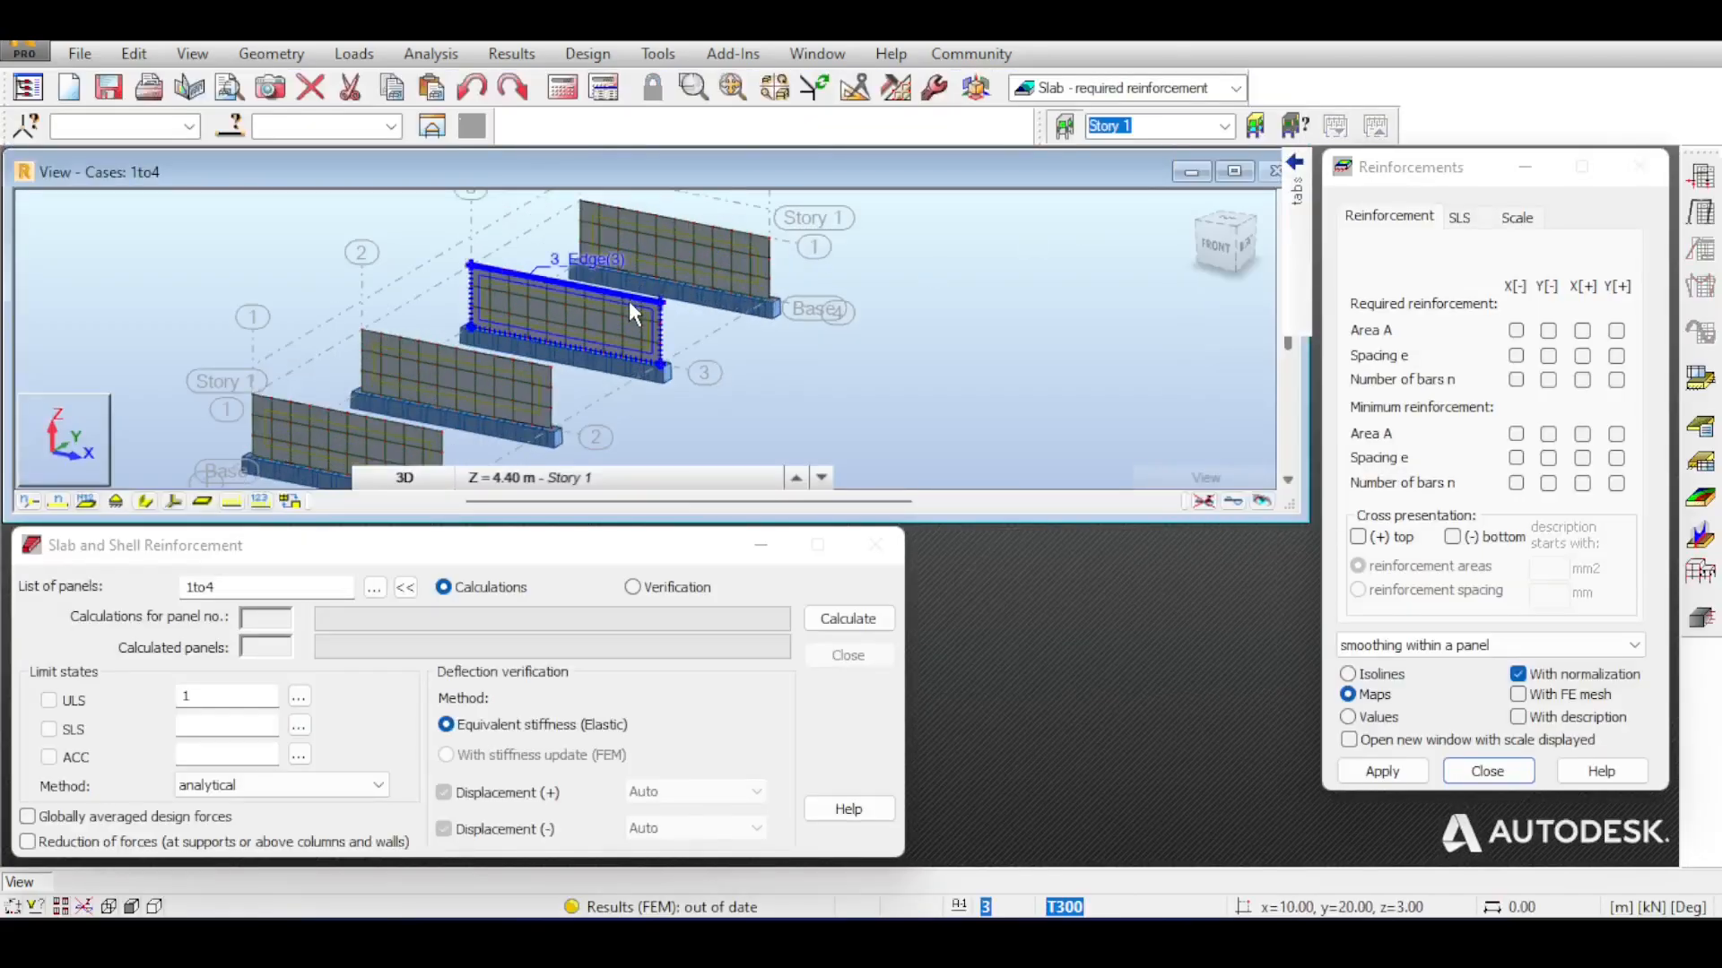
{"action": "left_click", "coordinate": [628, 301]}
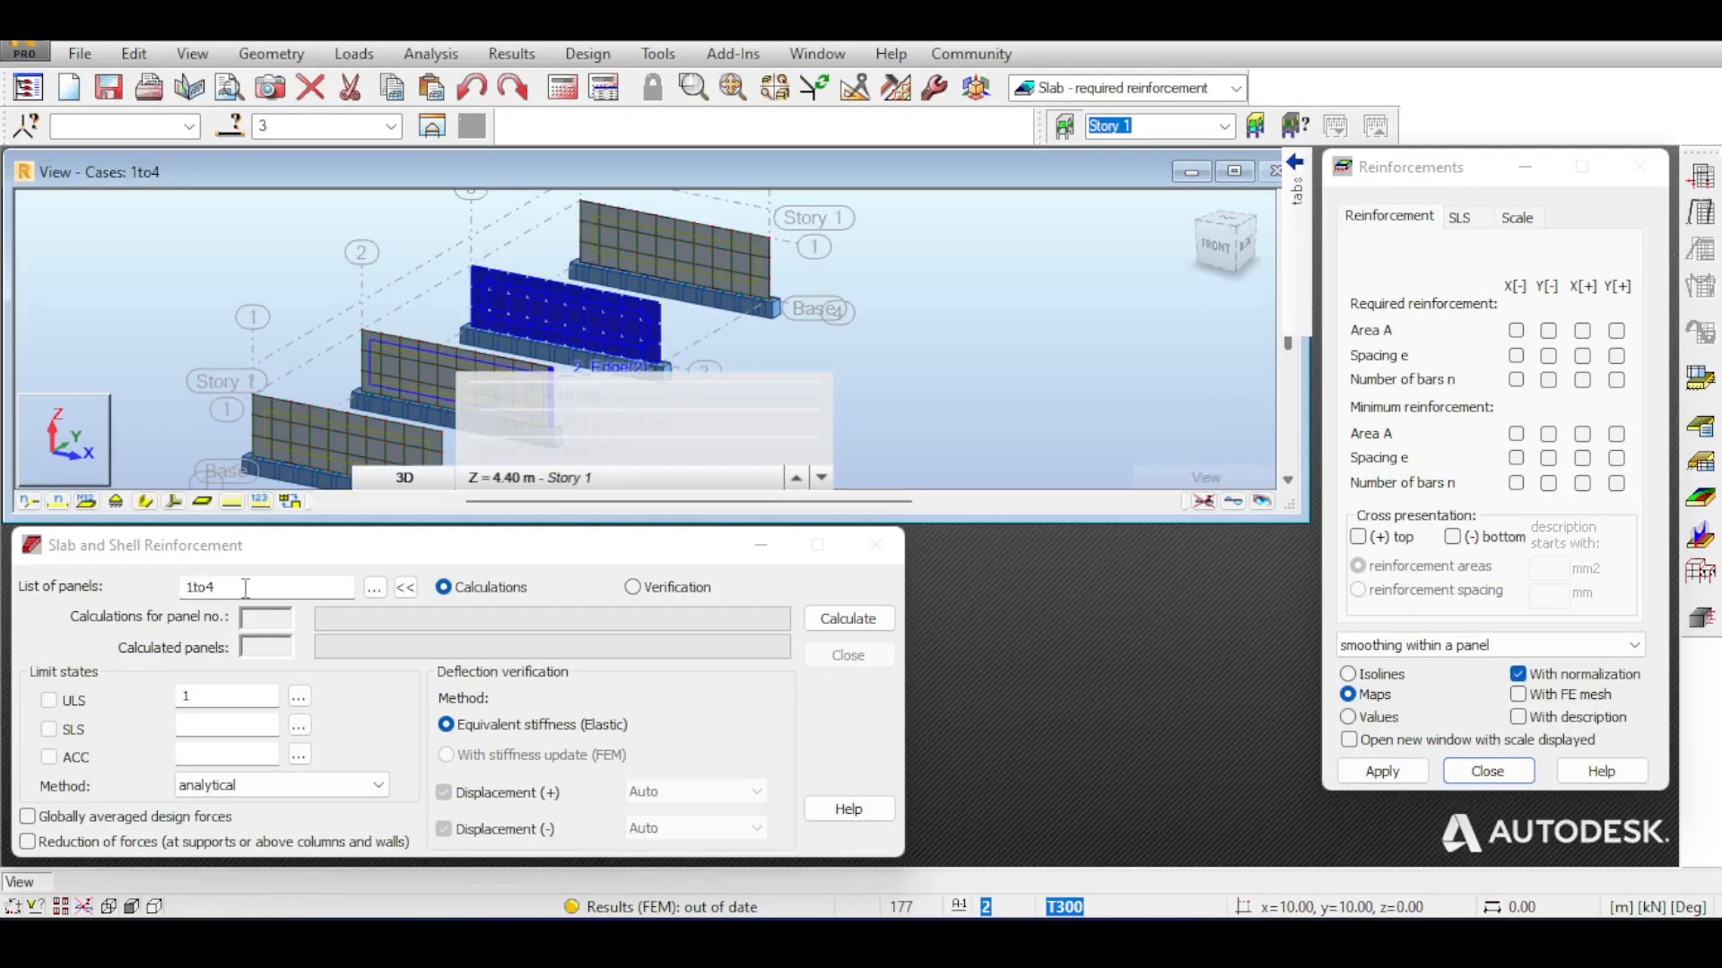
{"action": "left_click_drag", "start_coordinate": [243, 595], "coordinate": [166, 591]}
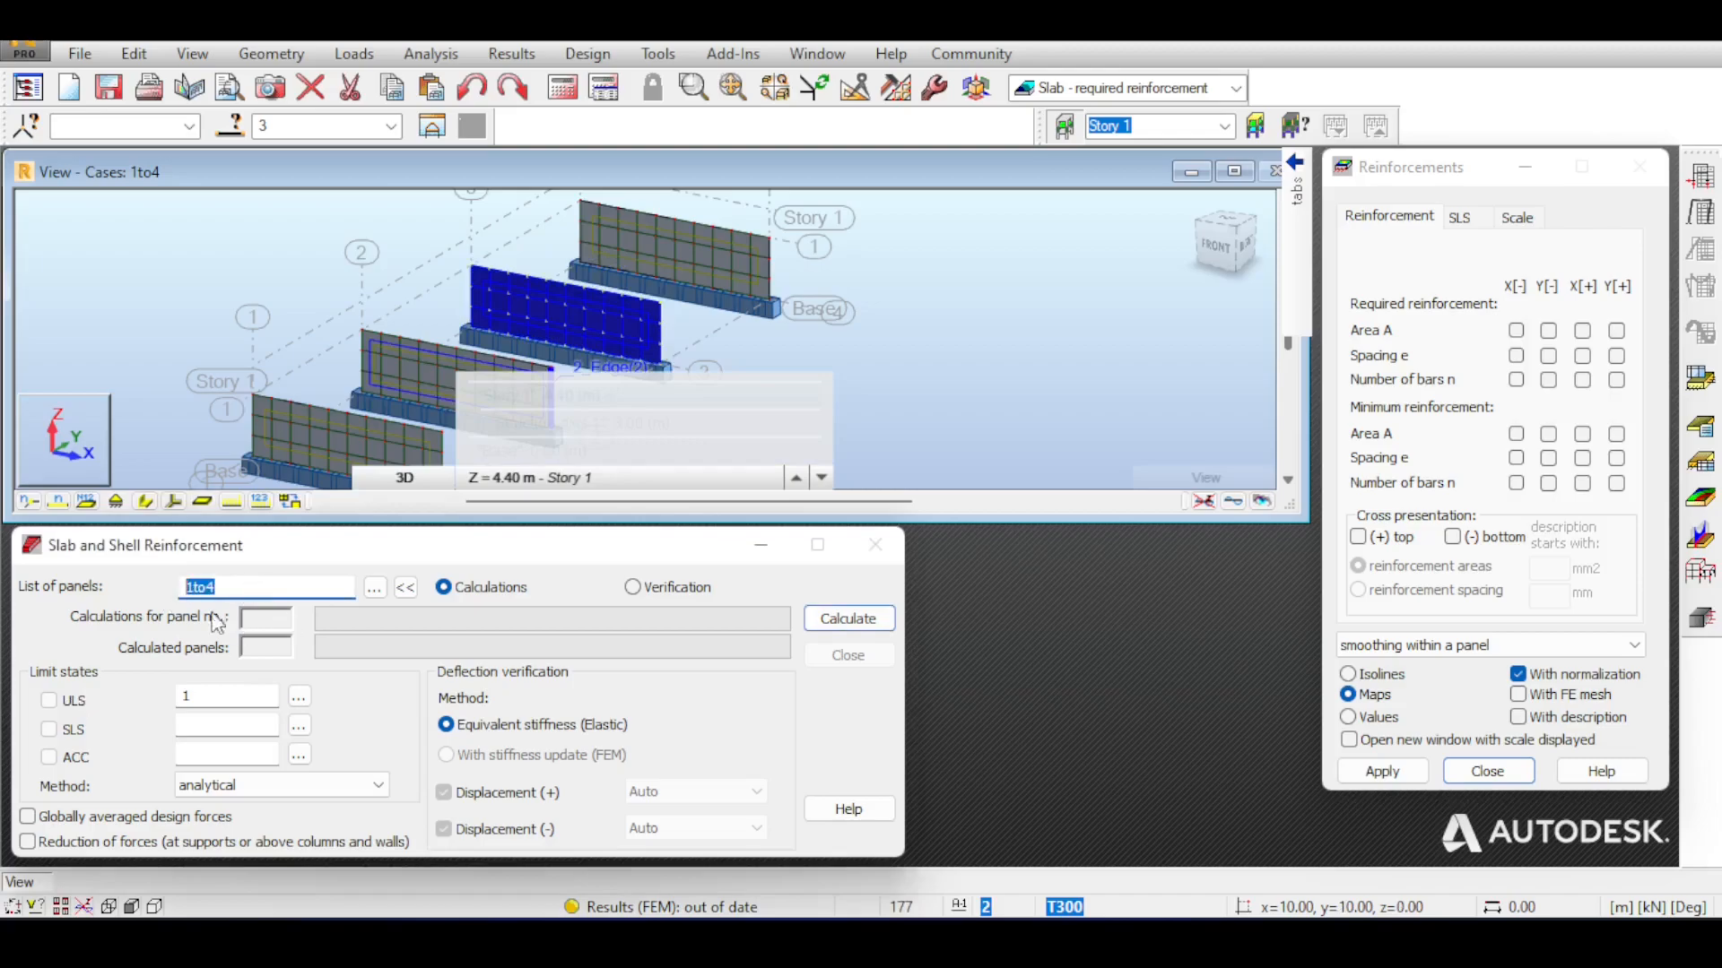
{"action": "middle_click_drag", "start_coordinate": [263, 299], "coordinate": [312, 206]}
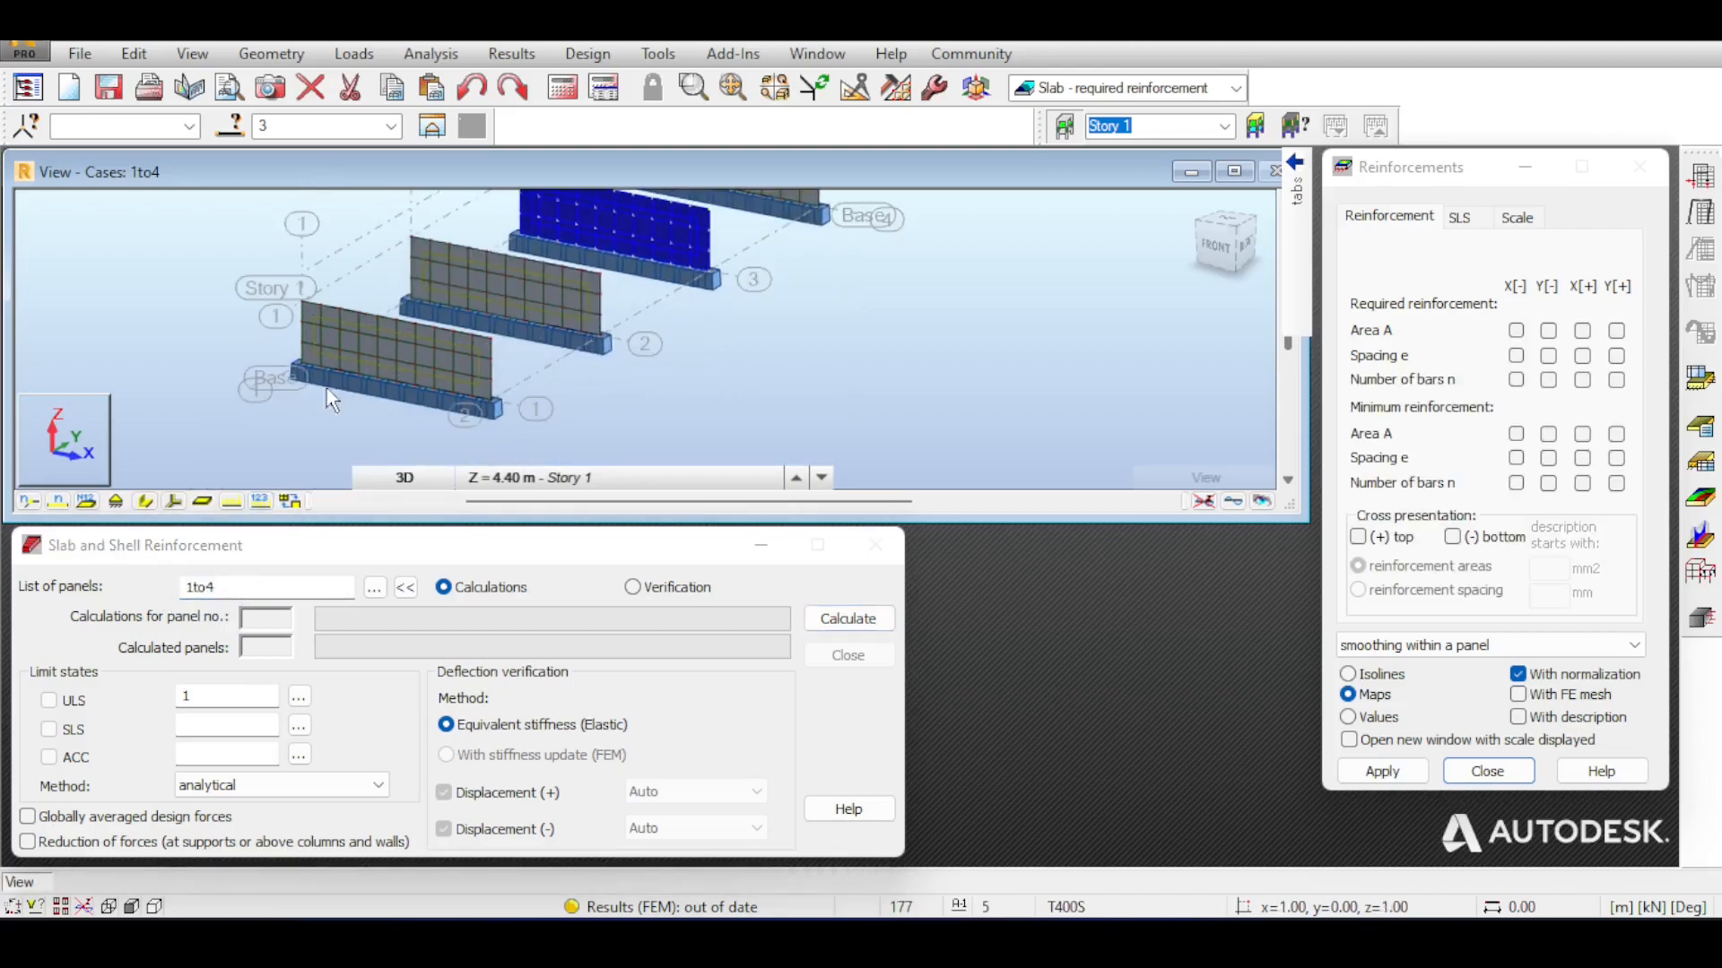
{"action": "left_click", "coordinate": [222, 704]}
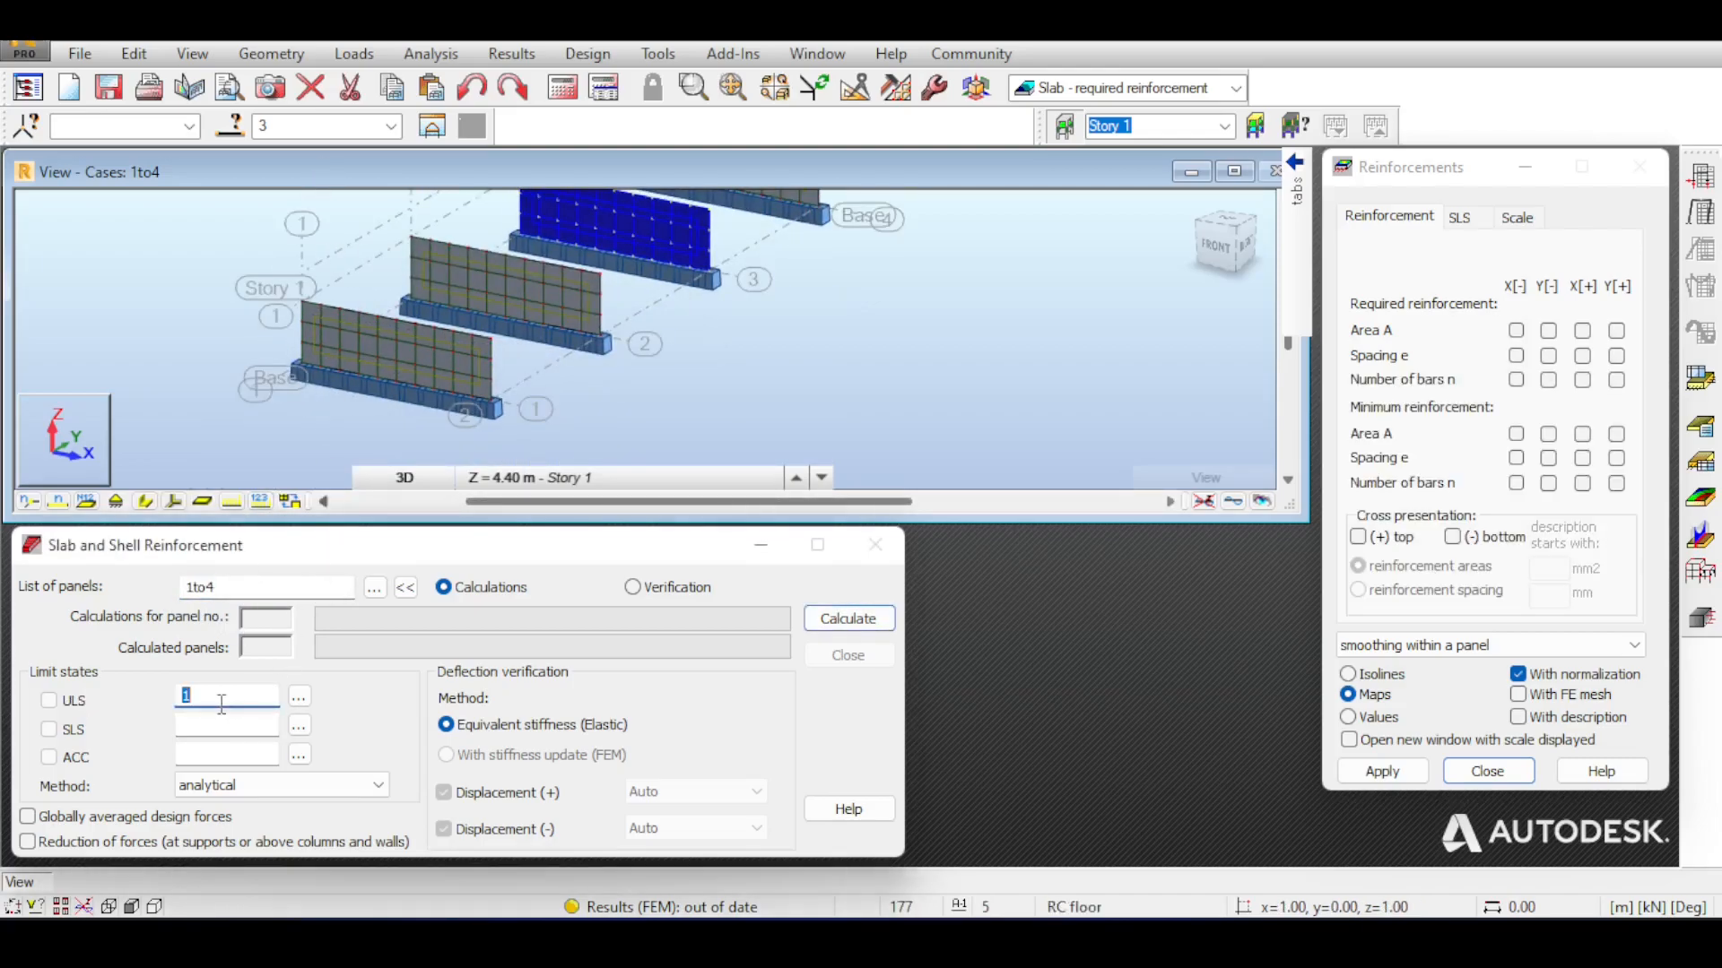
{"action": "left_click", "coordinate": [393, 127]}
{"action": "left_click", "coordinate": [396, 125]}
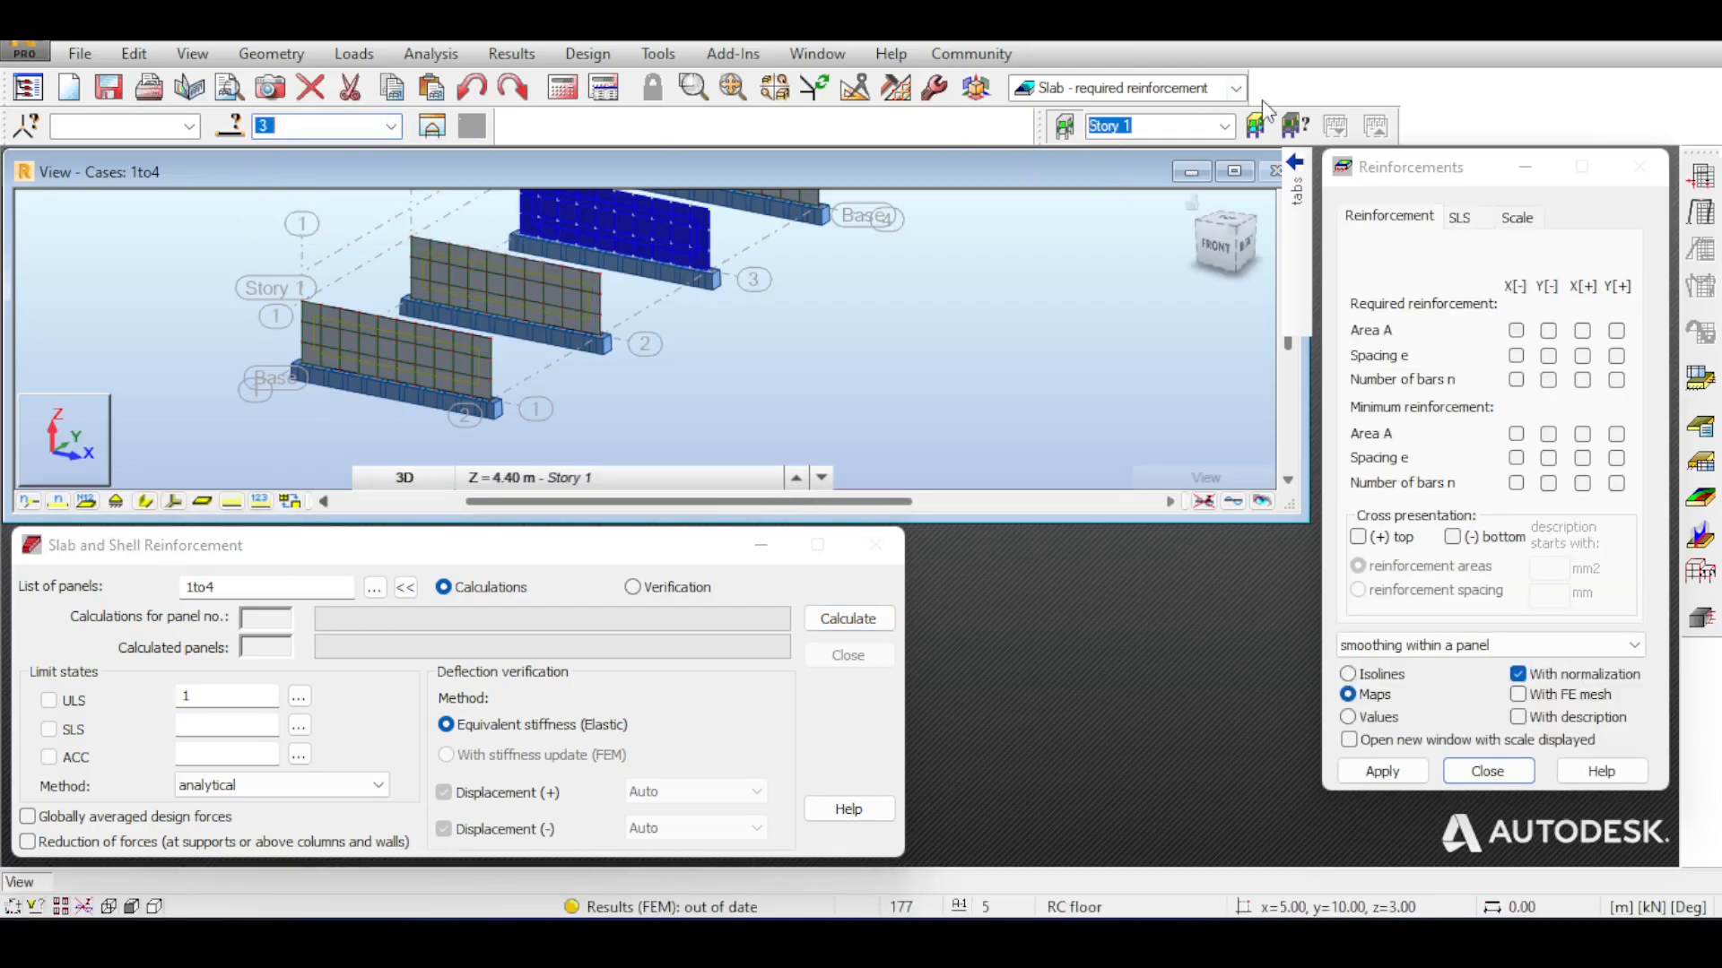
{"action": "left_click", "coordinate": [1222, 88]}
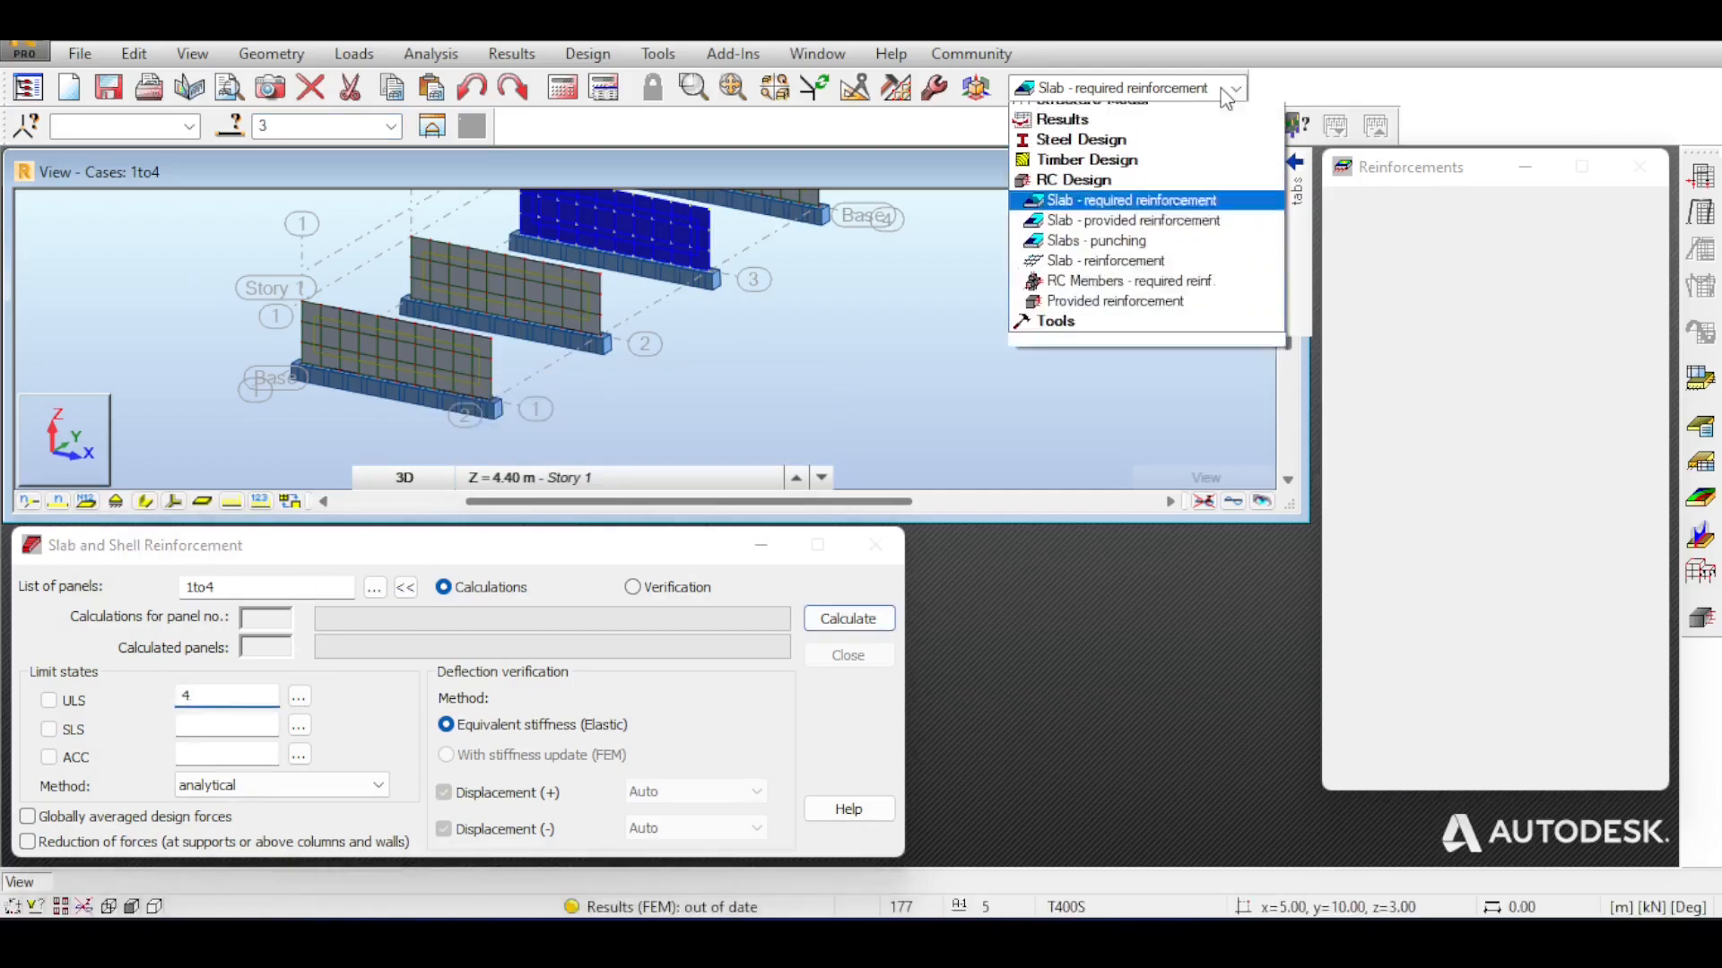
{"action": "left_click", "coordinate": [1172, 117]}
{"action": "left_click", "coordinate": [1140, 134]}
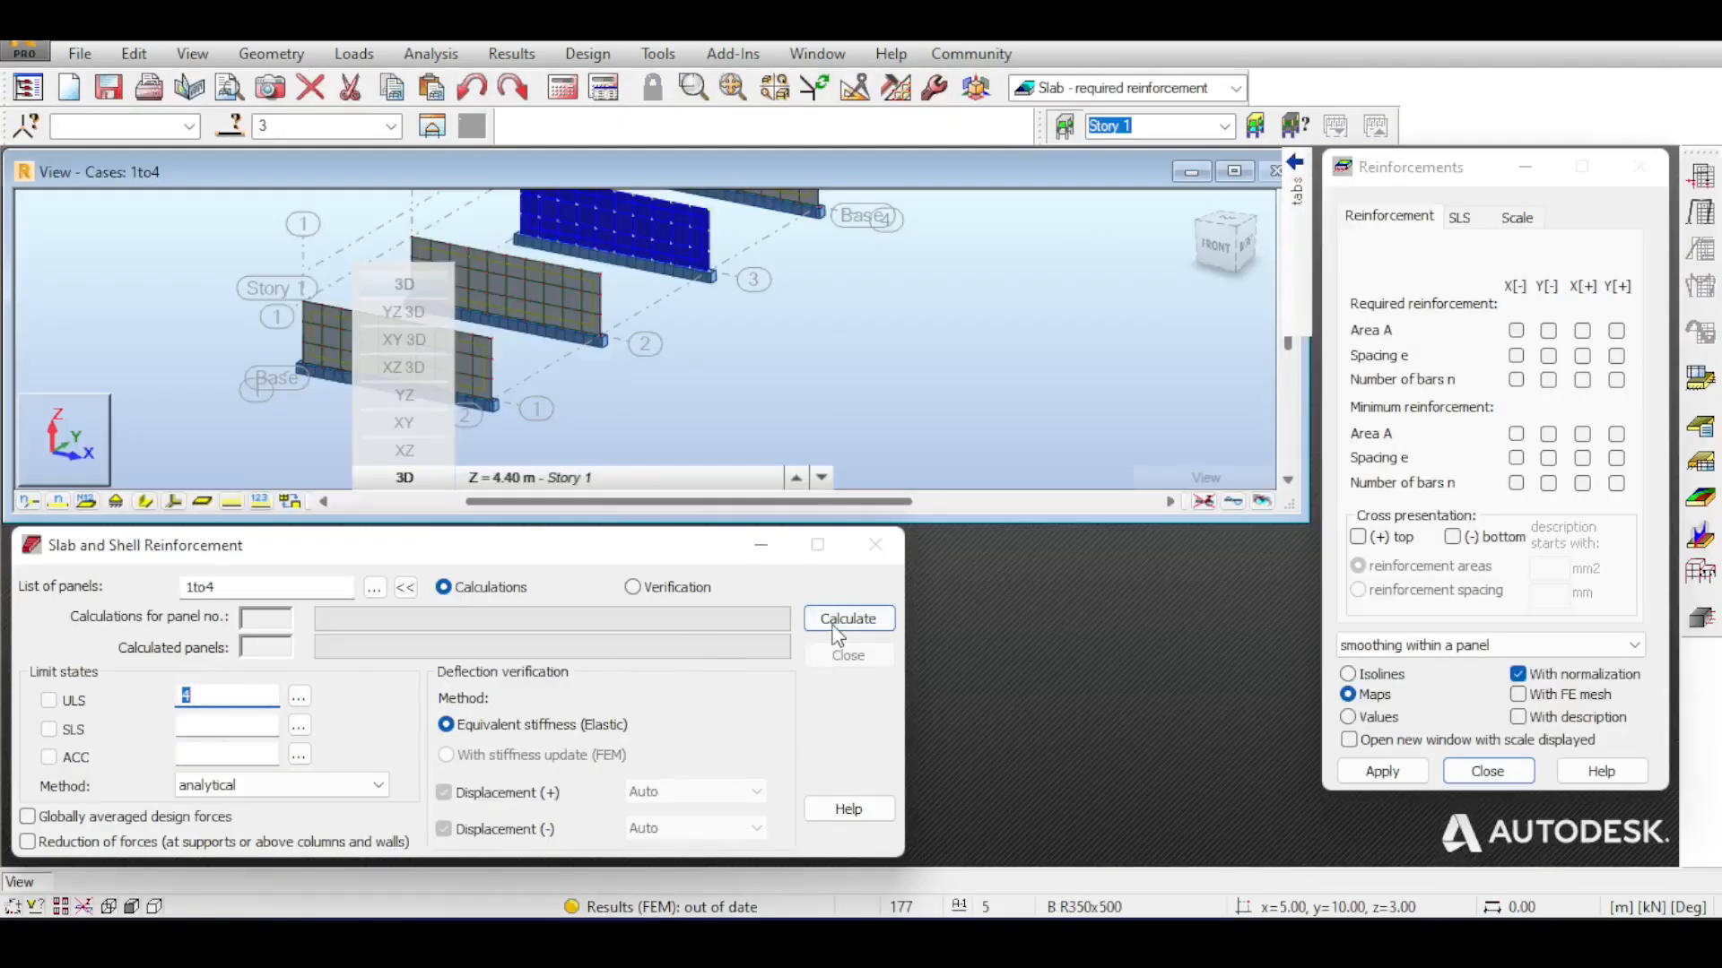
Calculate the required reinforcement of panels 1to4 with structure calculations, continue despite the separate structure, and clear the panel selection
{"action": "left_click", "coordinate": [836, 621]}
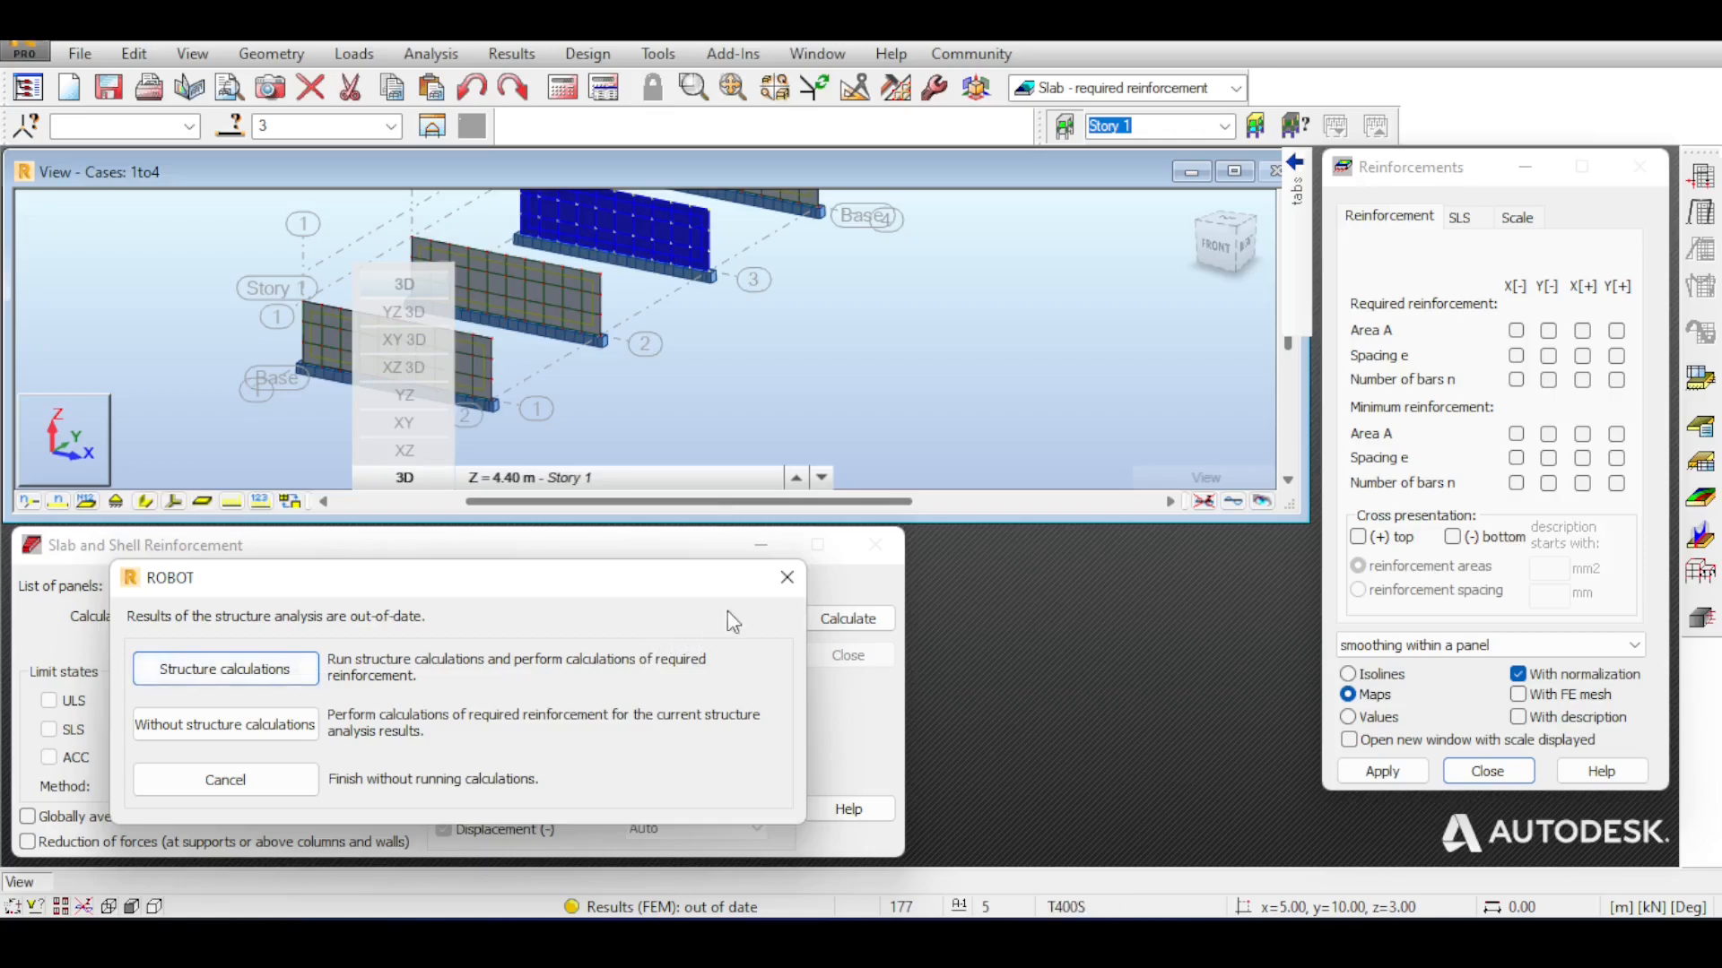
{"action": "left_click", "coordinate": [786, 581]}
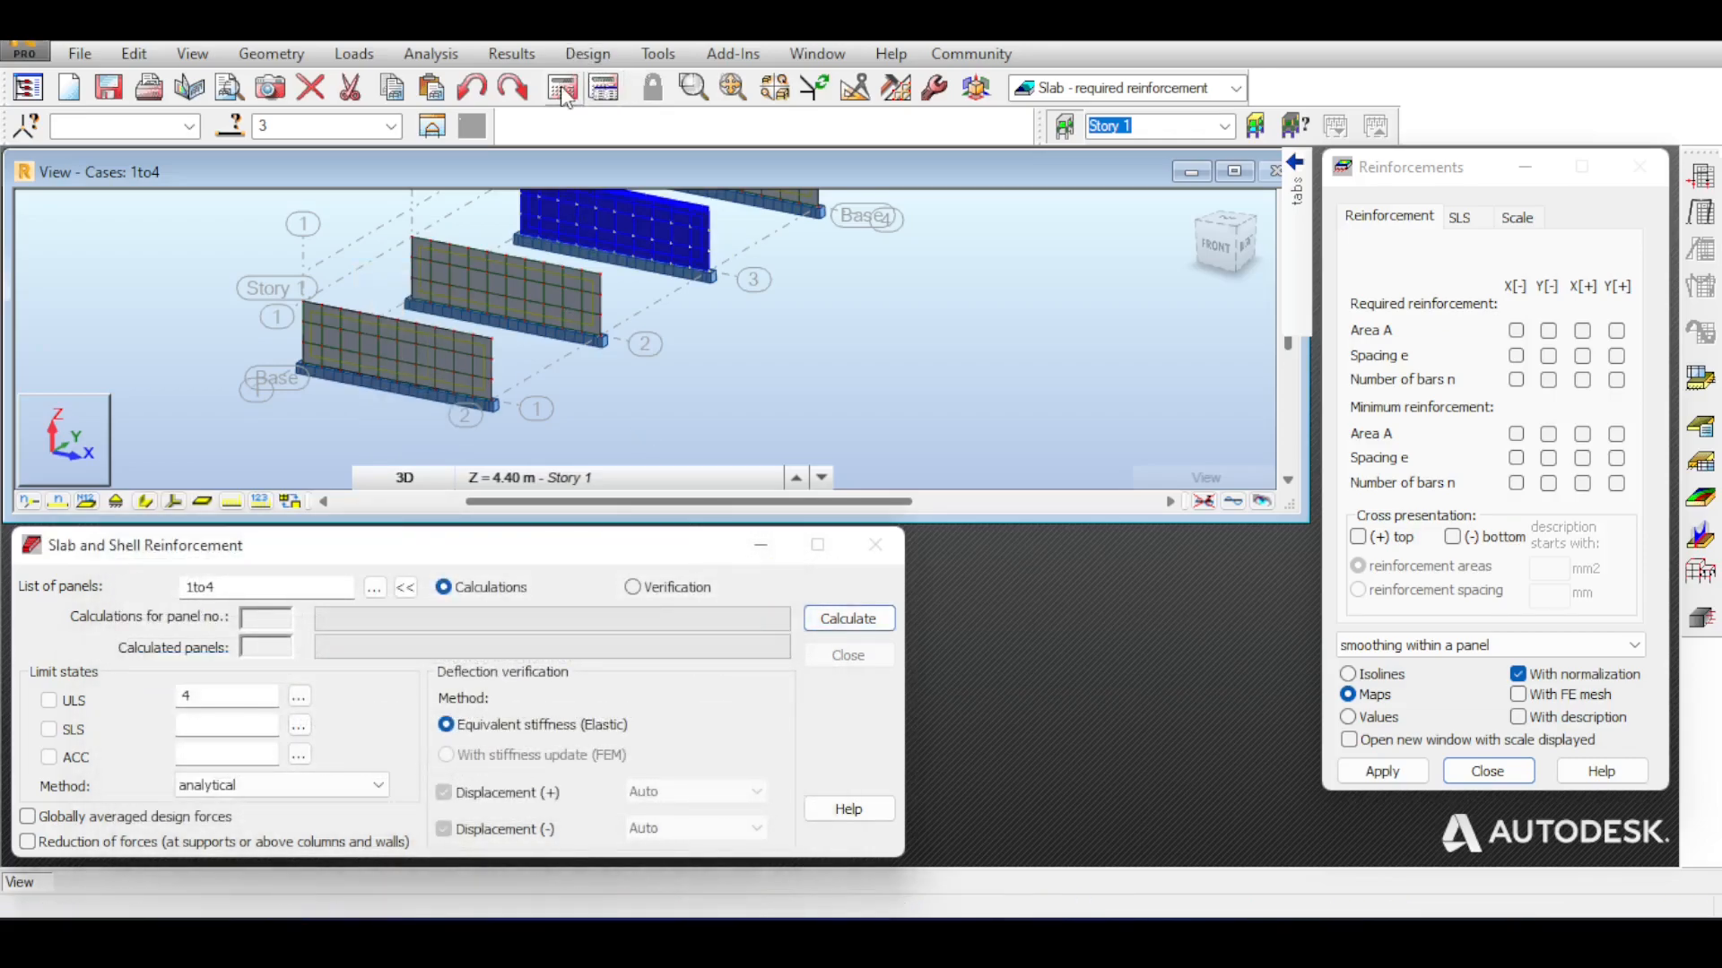
{"action": "left_click", "coordinate": [829, 616]}
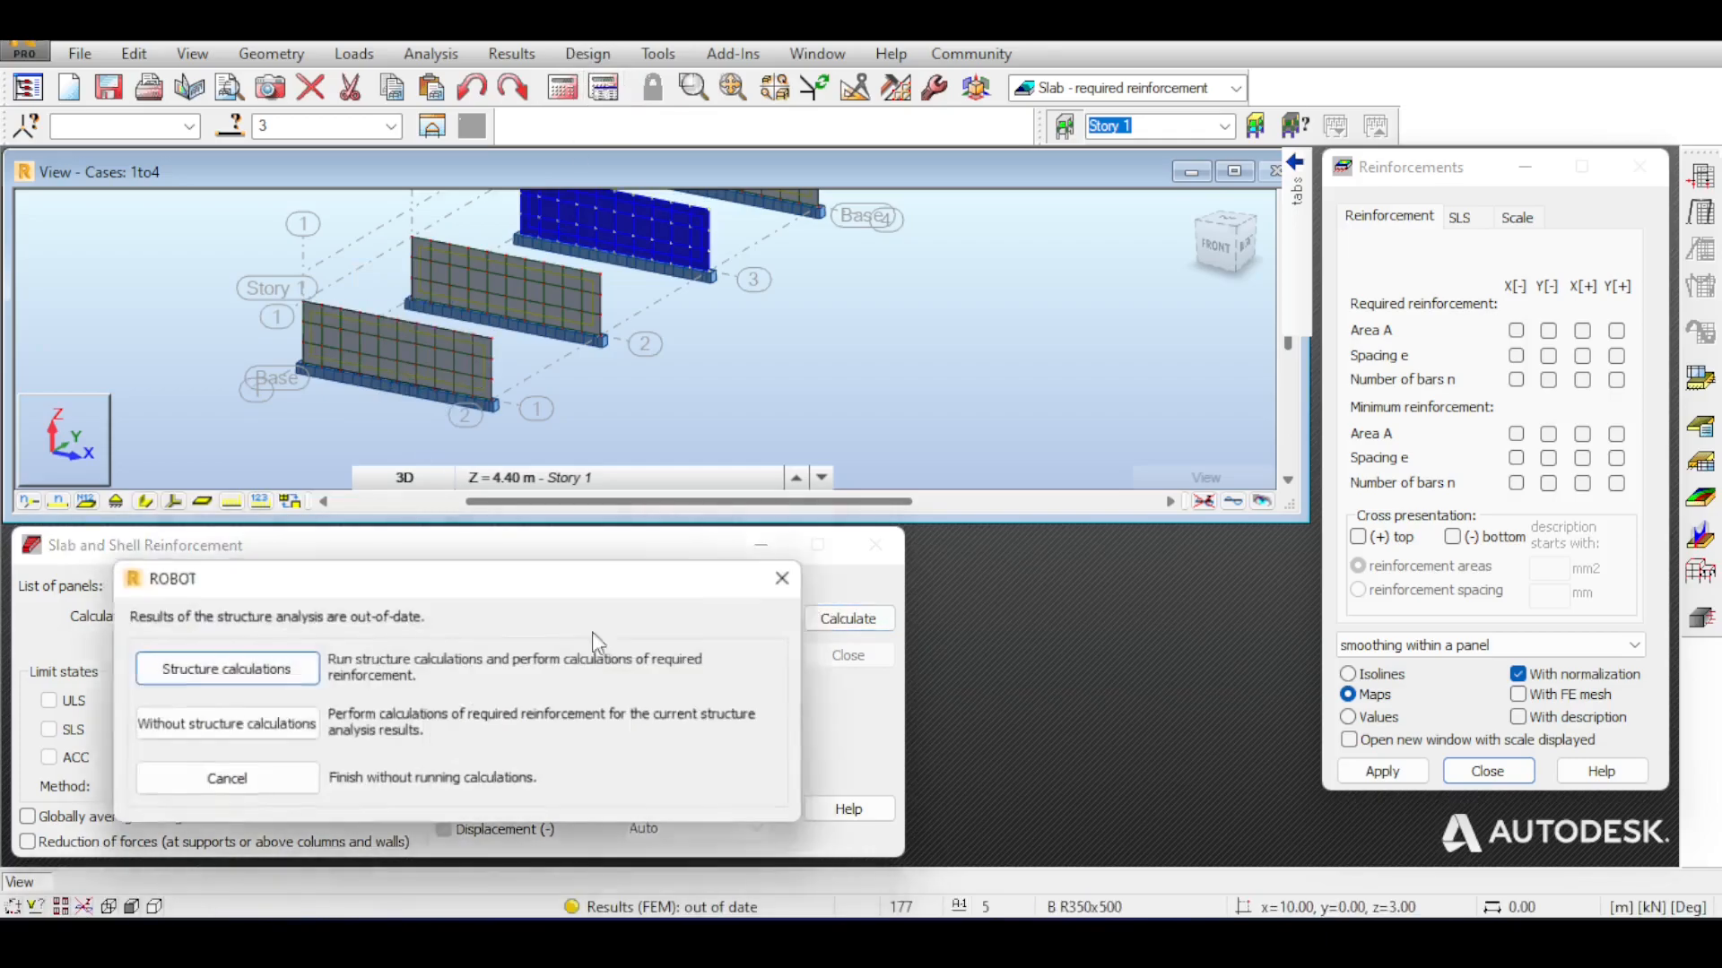
{"action": "left_click", "coordinate": [202, 665]}
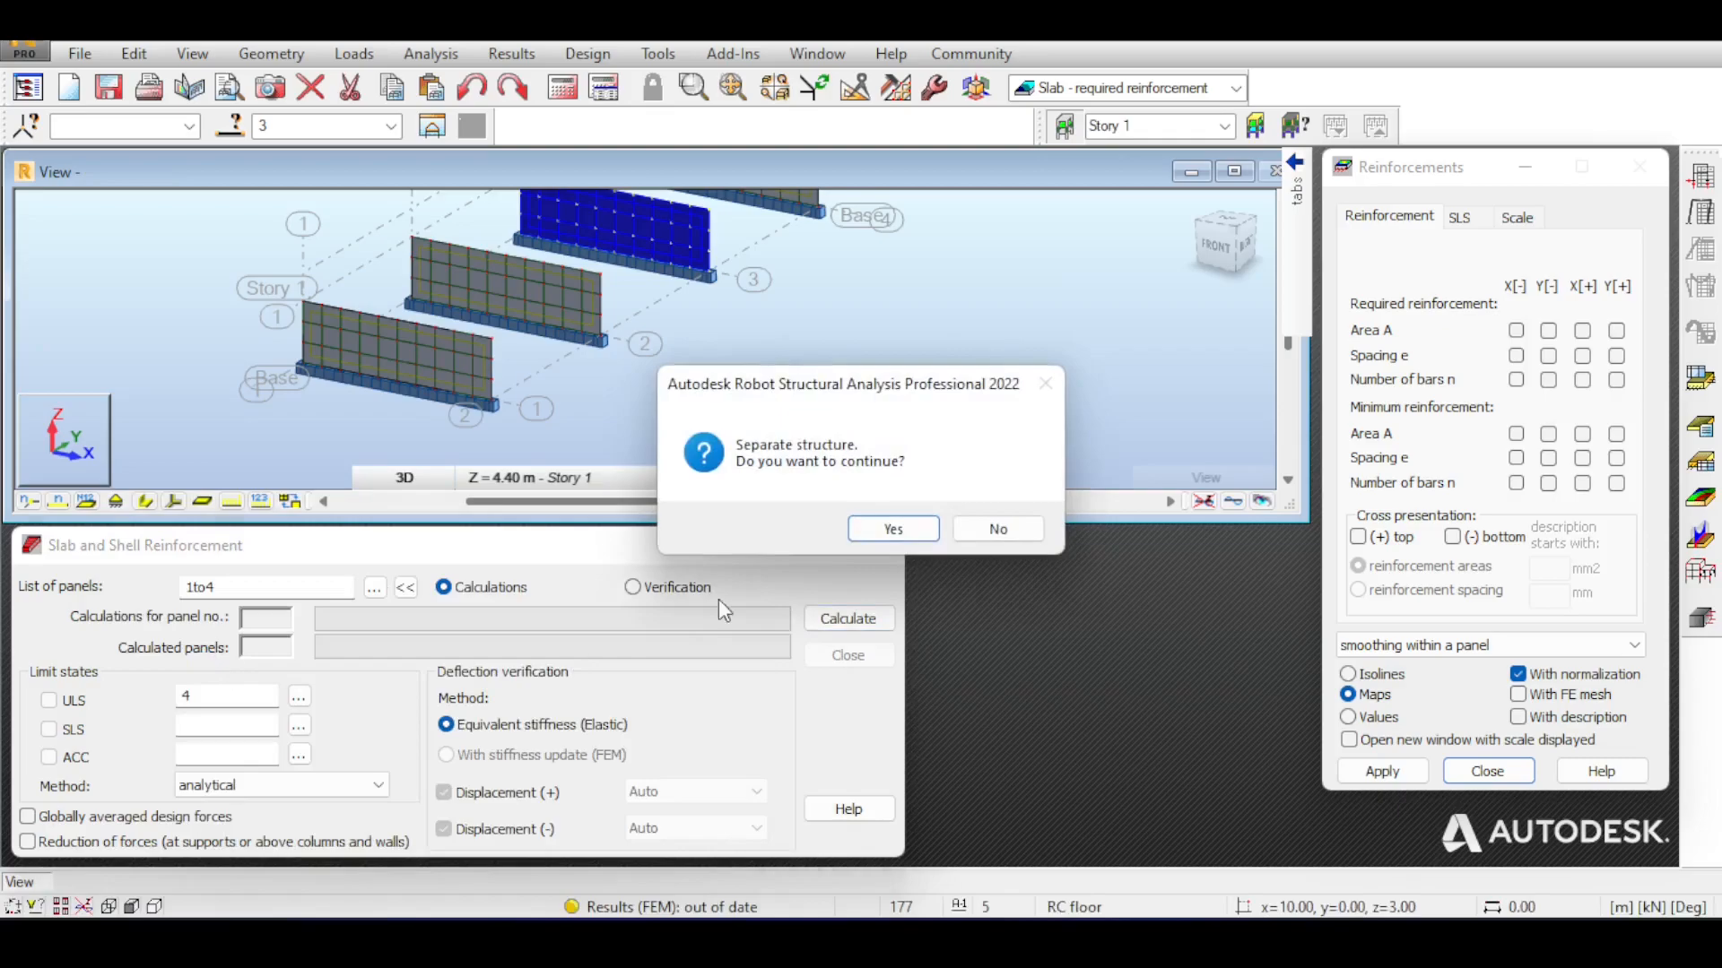
{"action": "left_click", "coordinate": [919, 529]}
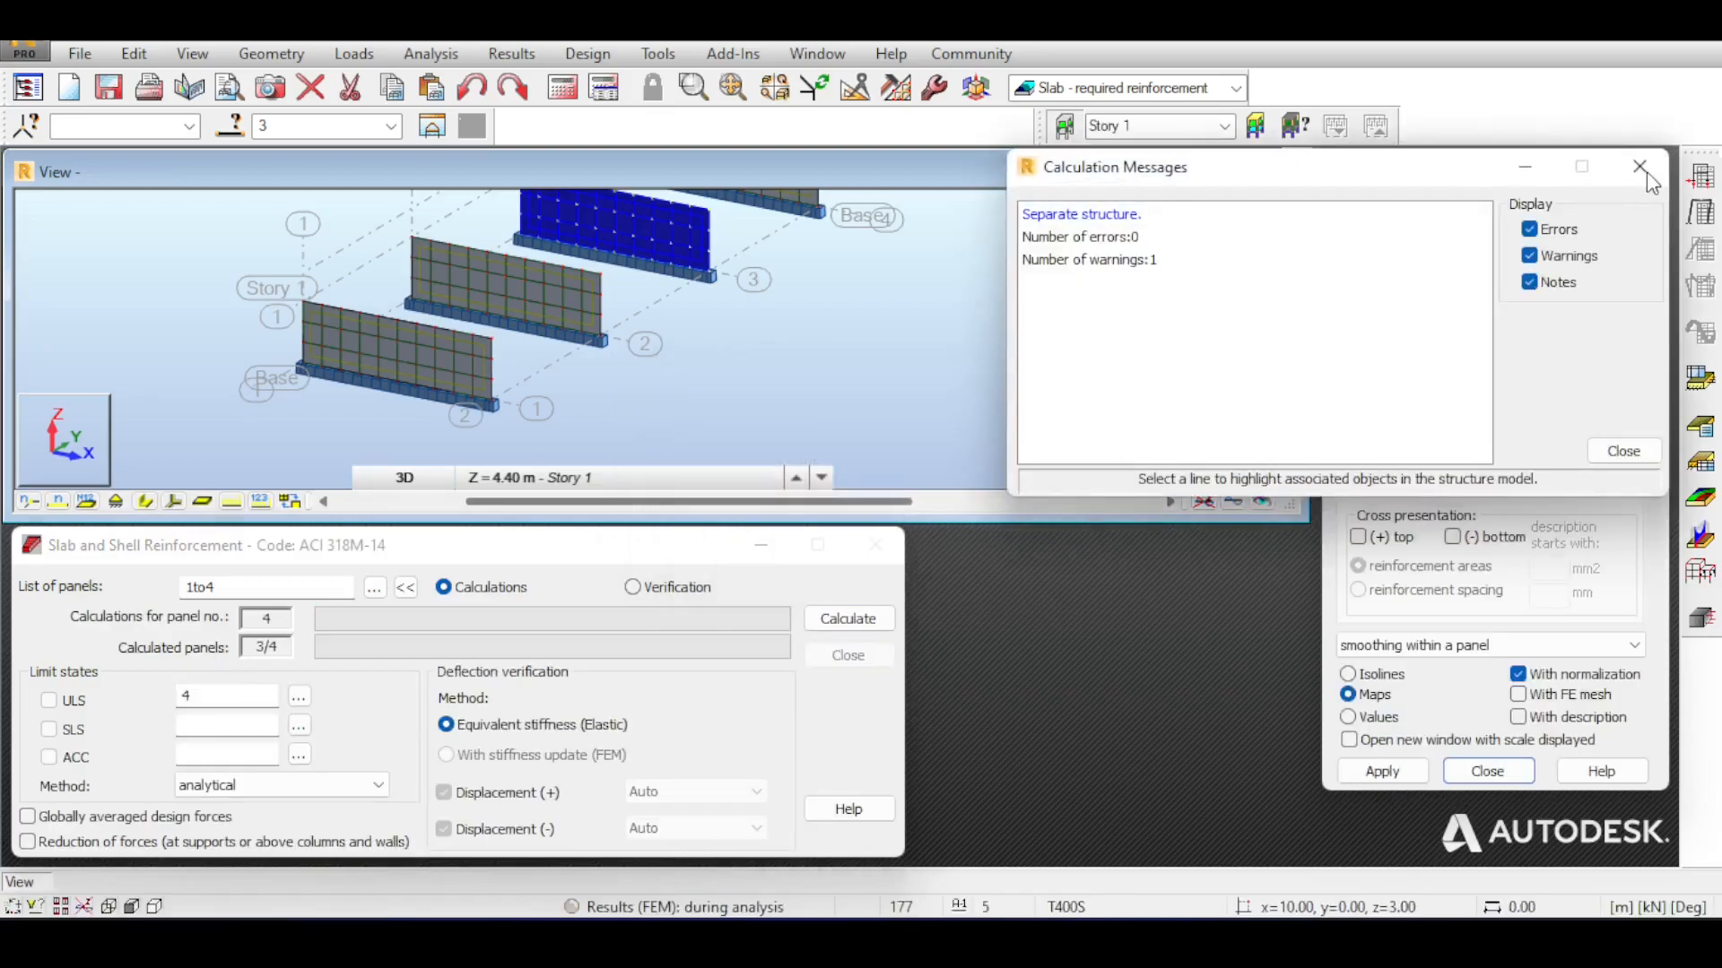
{"action": "left_click", "coordinate": [1639, 167]}
{"action": "left_click", "coordinate": [847, 319]}
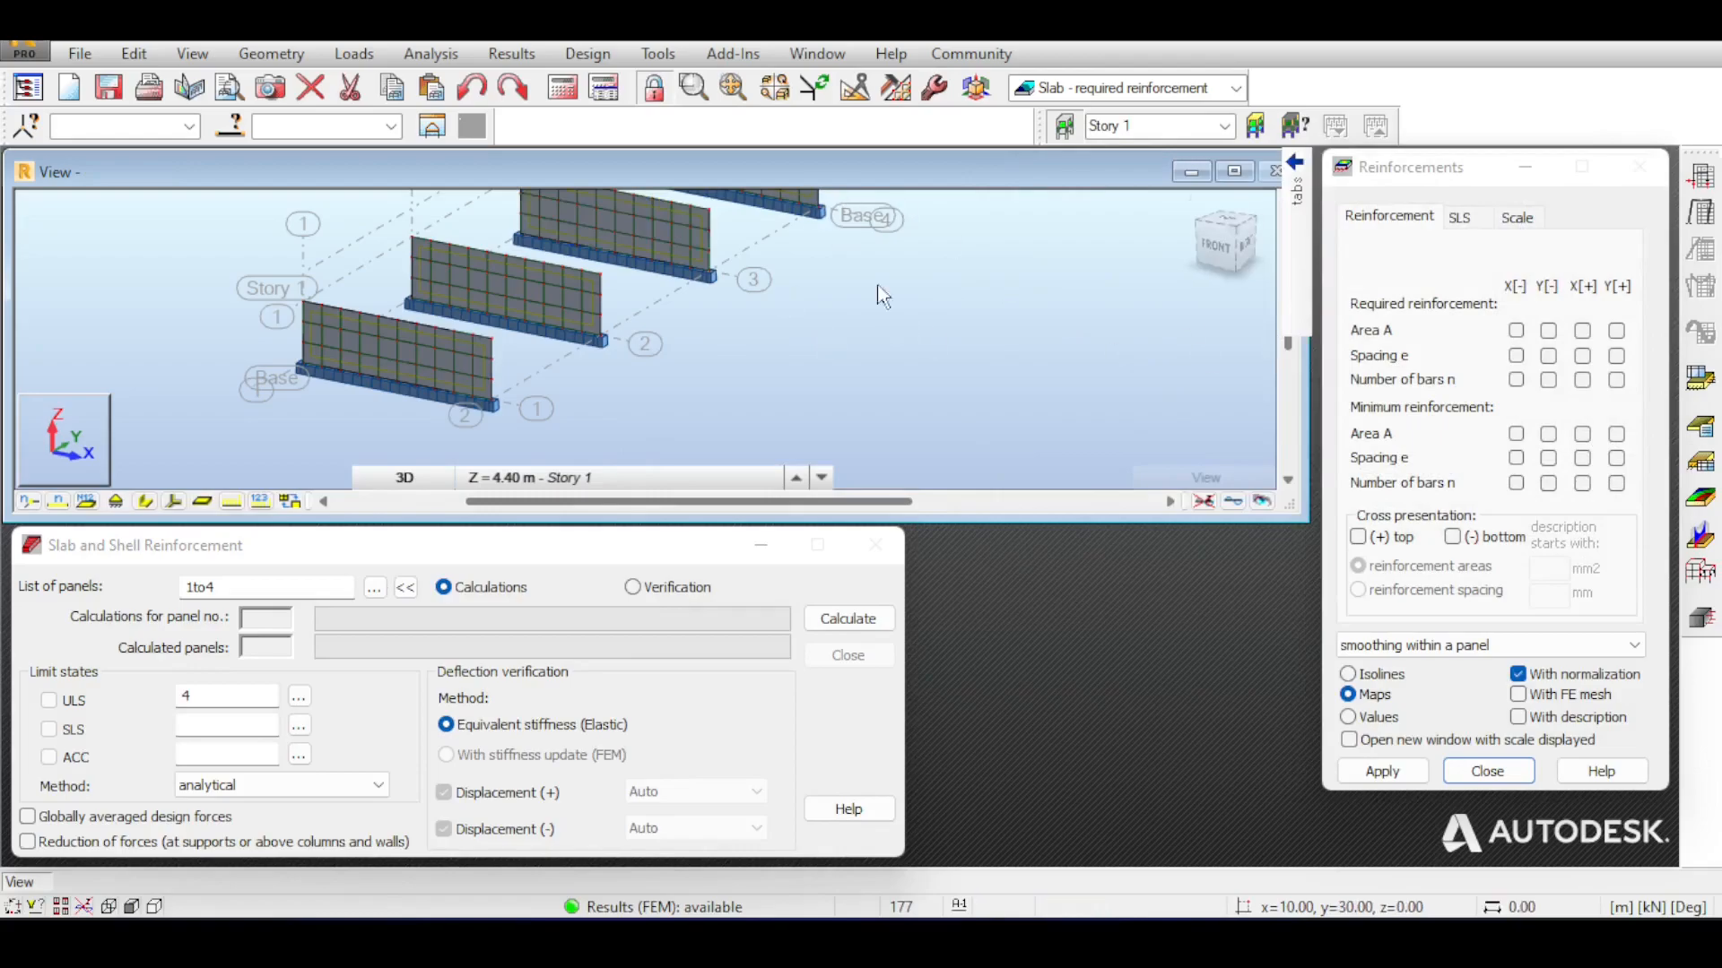
Display the required reinforcement area A map for the X[-] direction on the wall panels
{"action": "left_click", "coordinate": [1516, 331]}
{"action": "left_click", "coordinate": [1385, 773]}
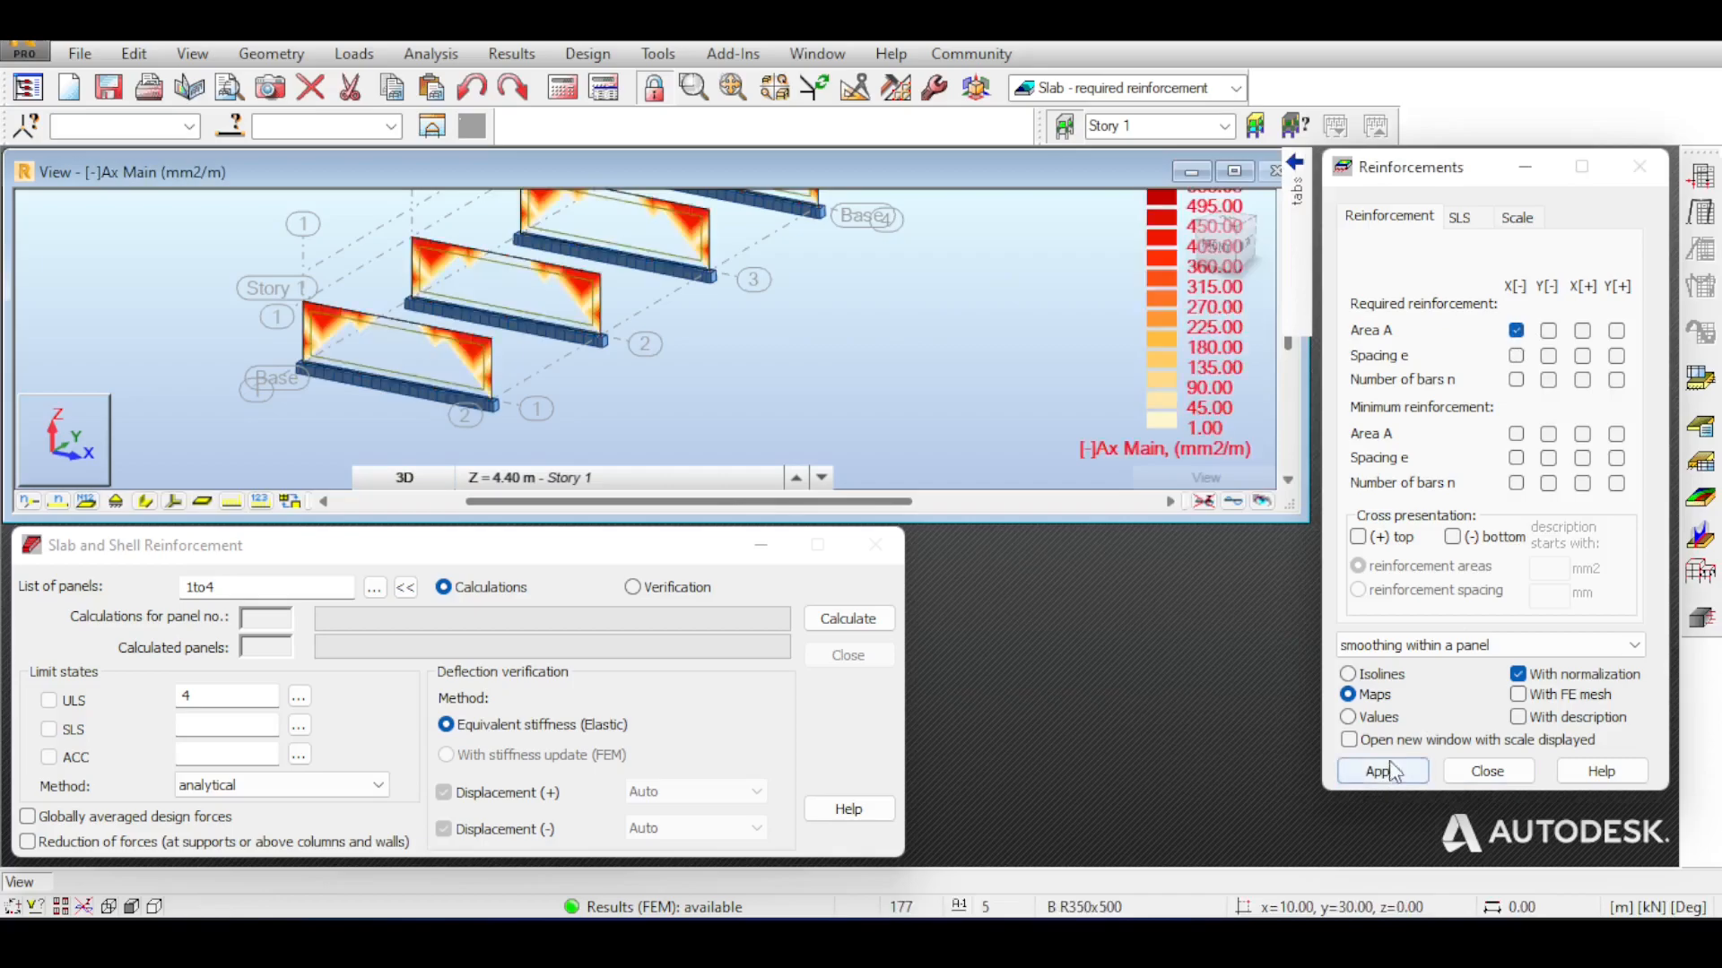
{"action": "left_click", "coordinate": [1517, 330]}
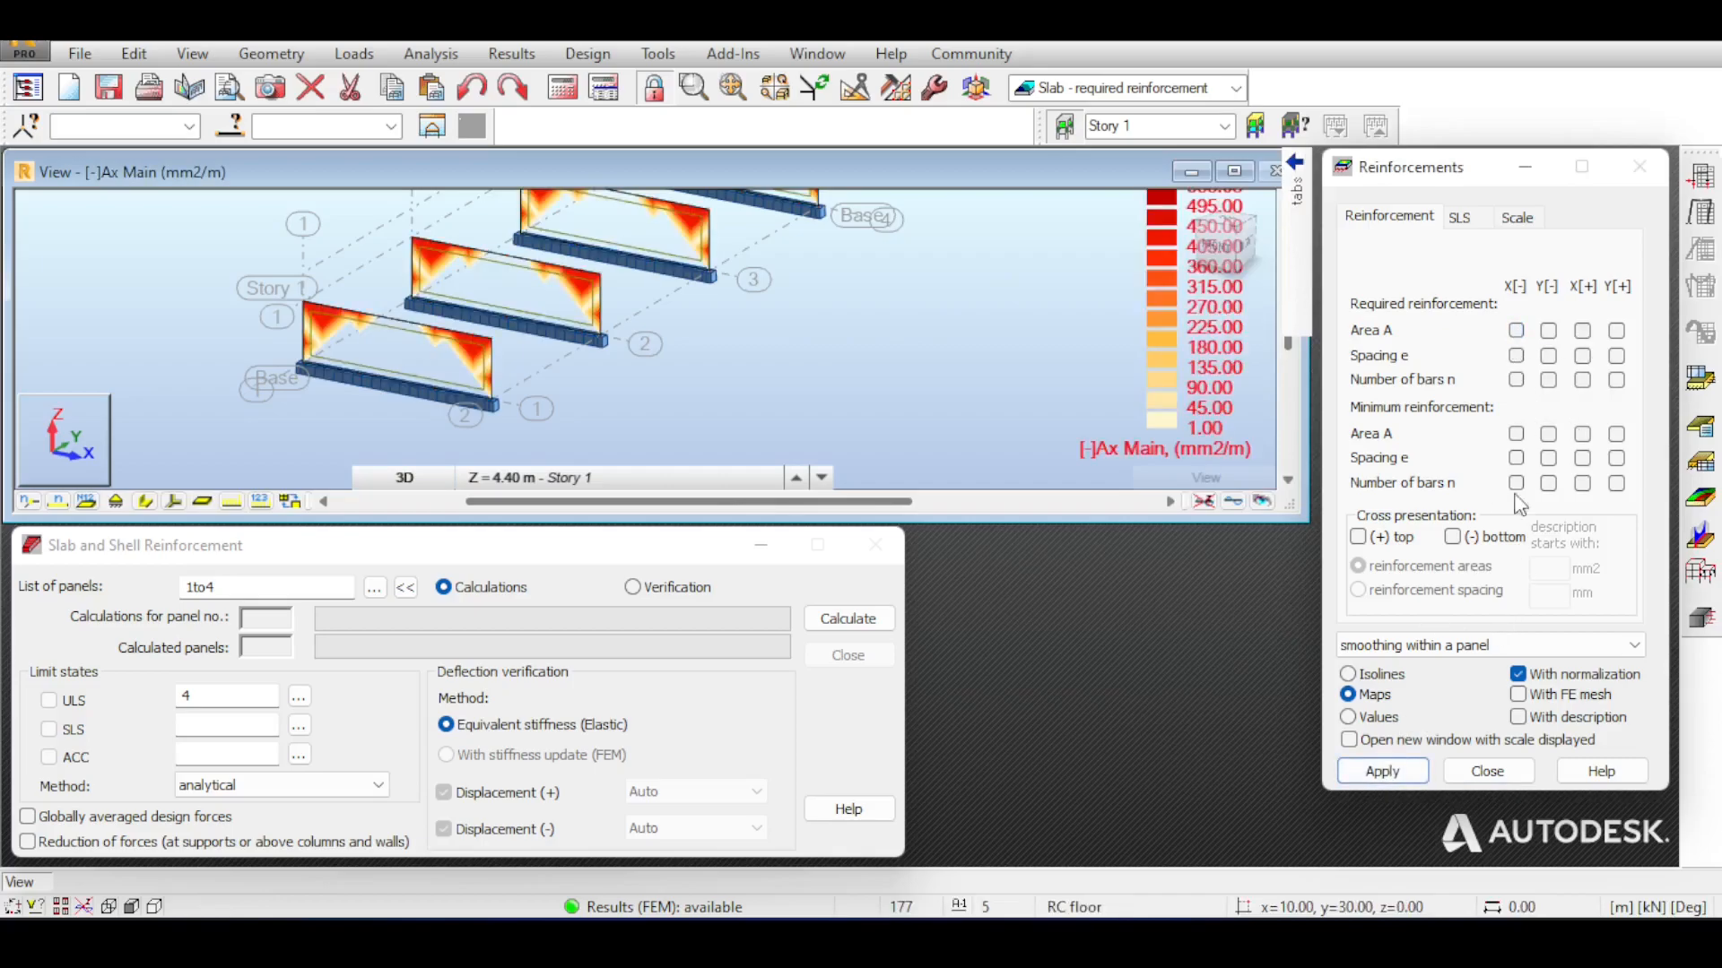
{"action": "left_click", "coordinate": [1382, 772]}
Switch the required reinforcement area A map to the Y[-] direction and examine the walls
{"action": "left_click", "coordinate": [1549, 331]}
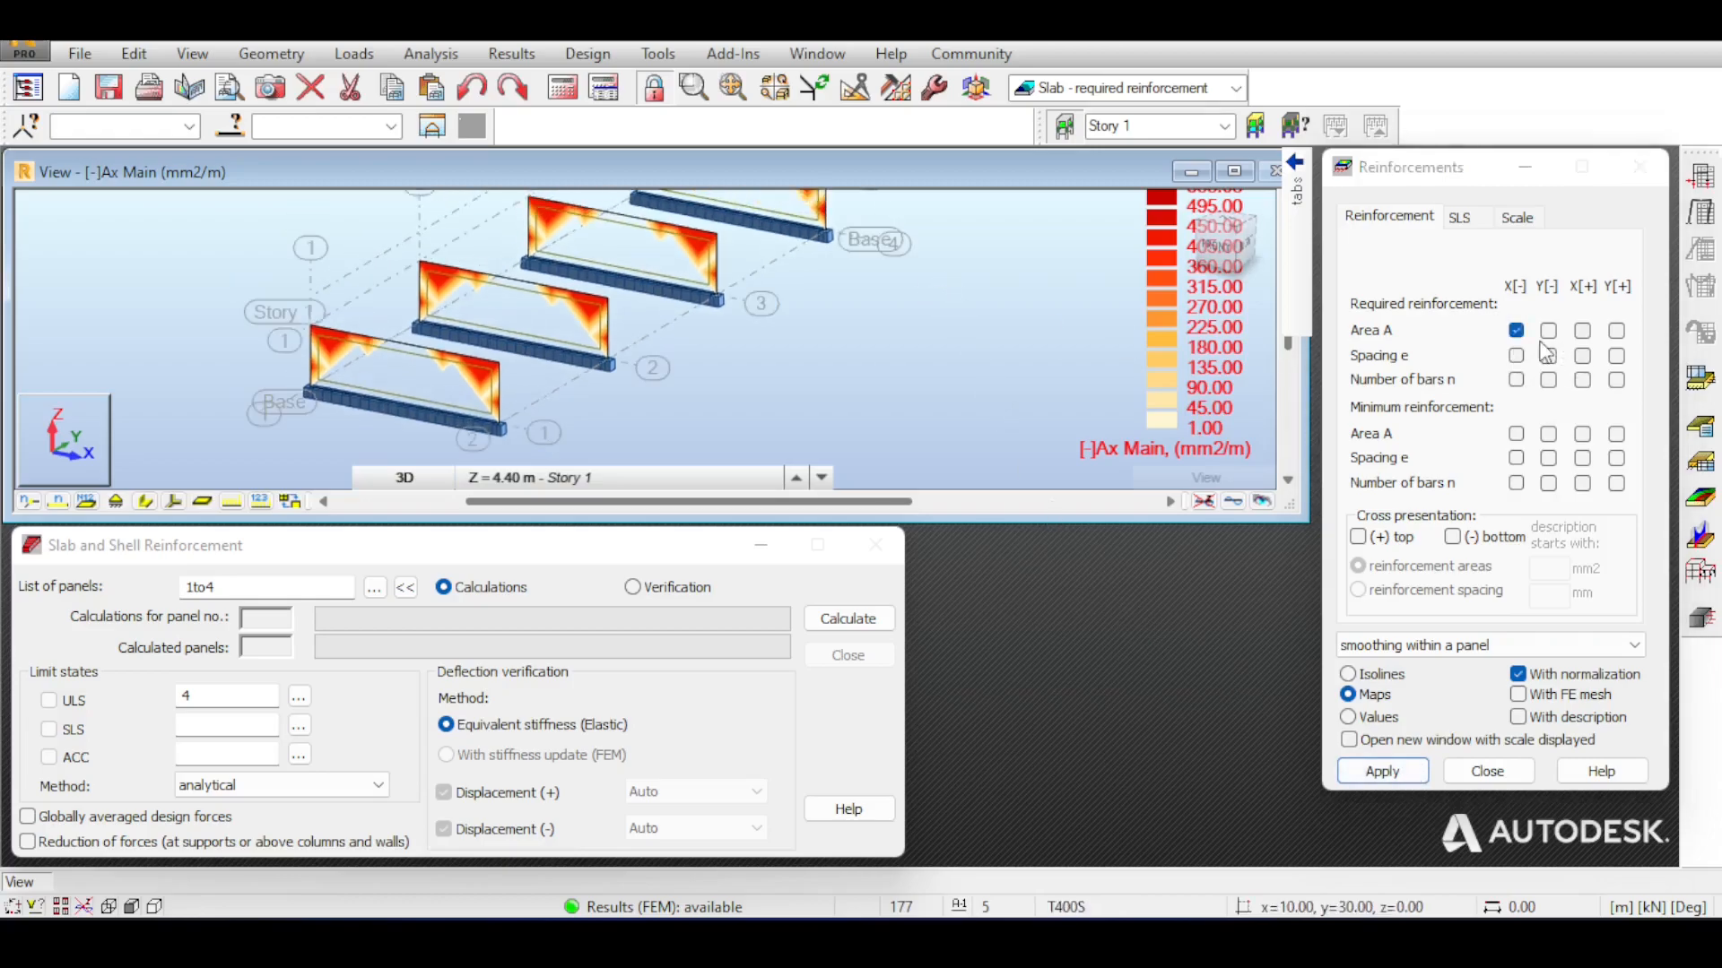
{"action": "left_click", "coordinate": [1382, 771]}
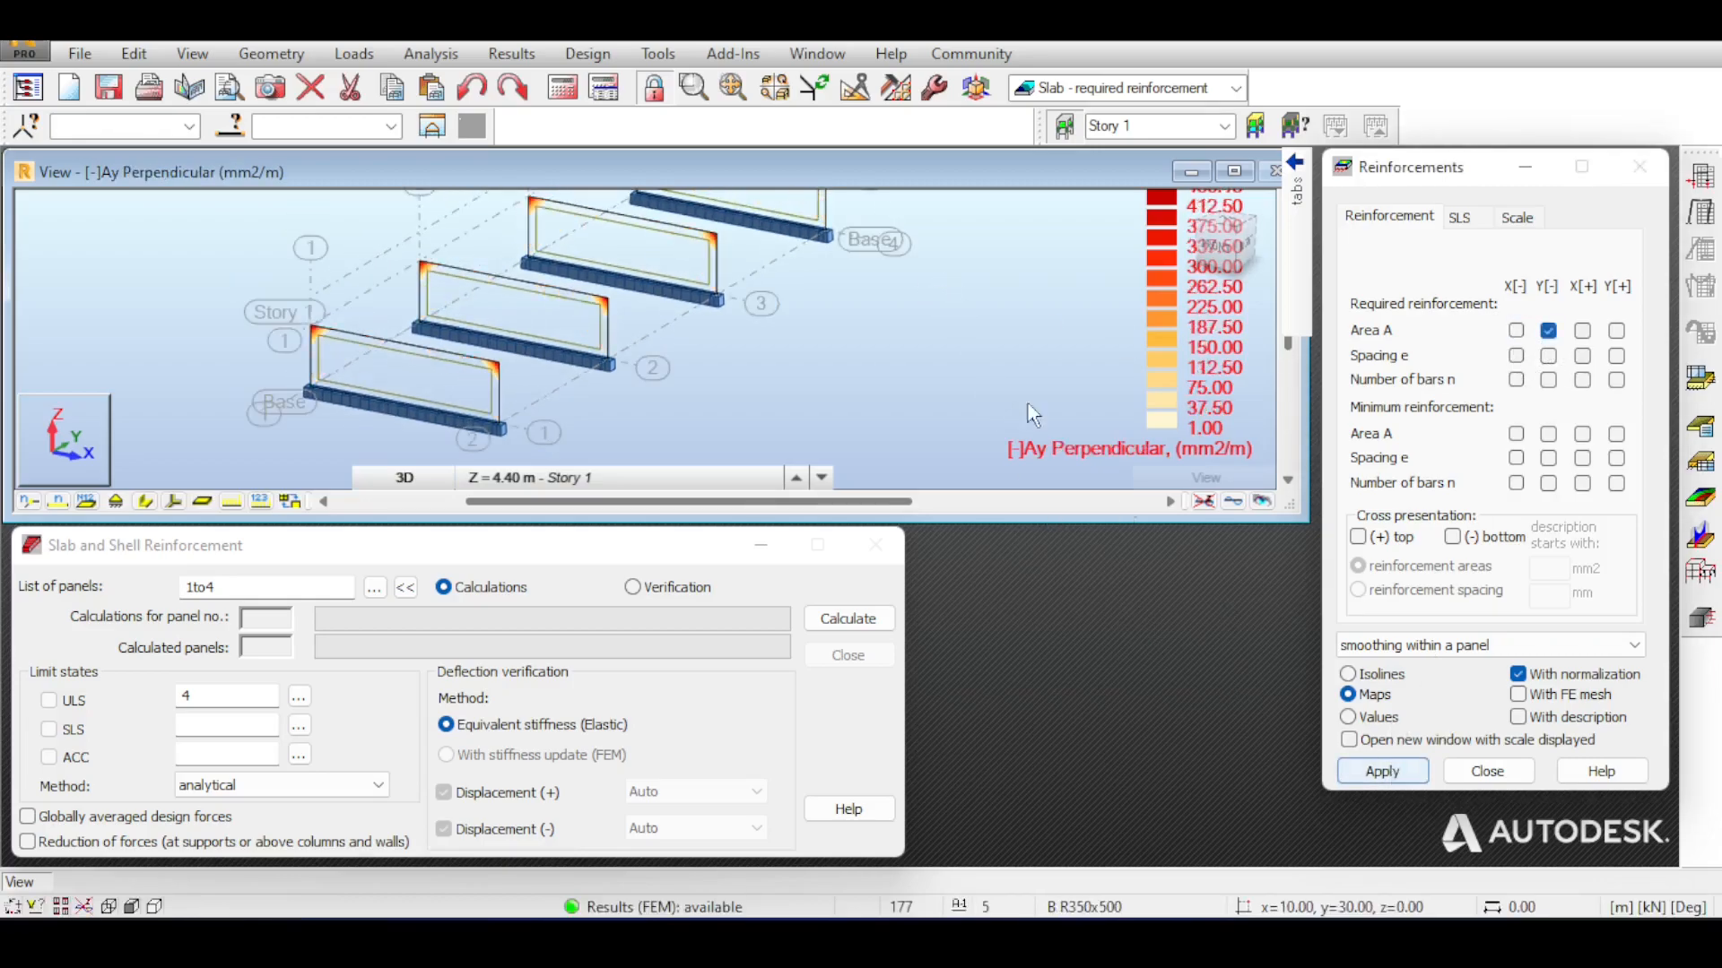
{"action": "scroll", "coordinate": [785, 224], "scroll_direction": "up", "scroll_amount": 3}
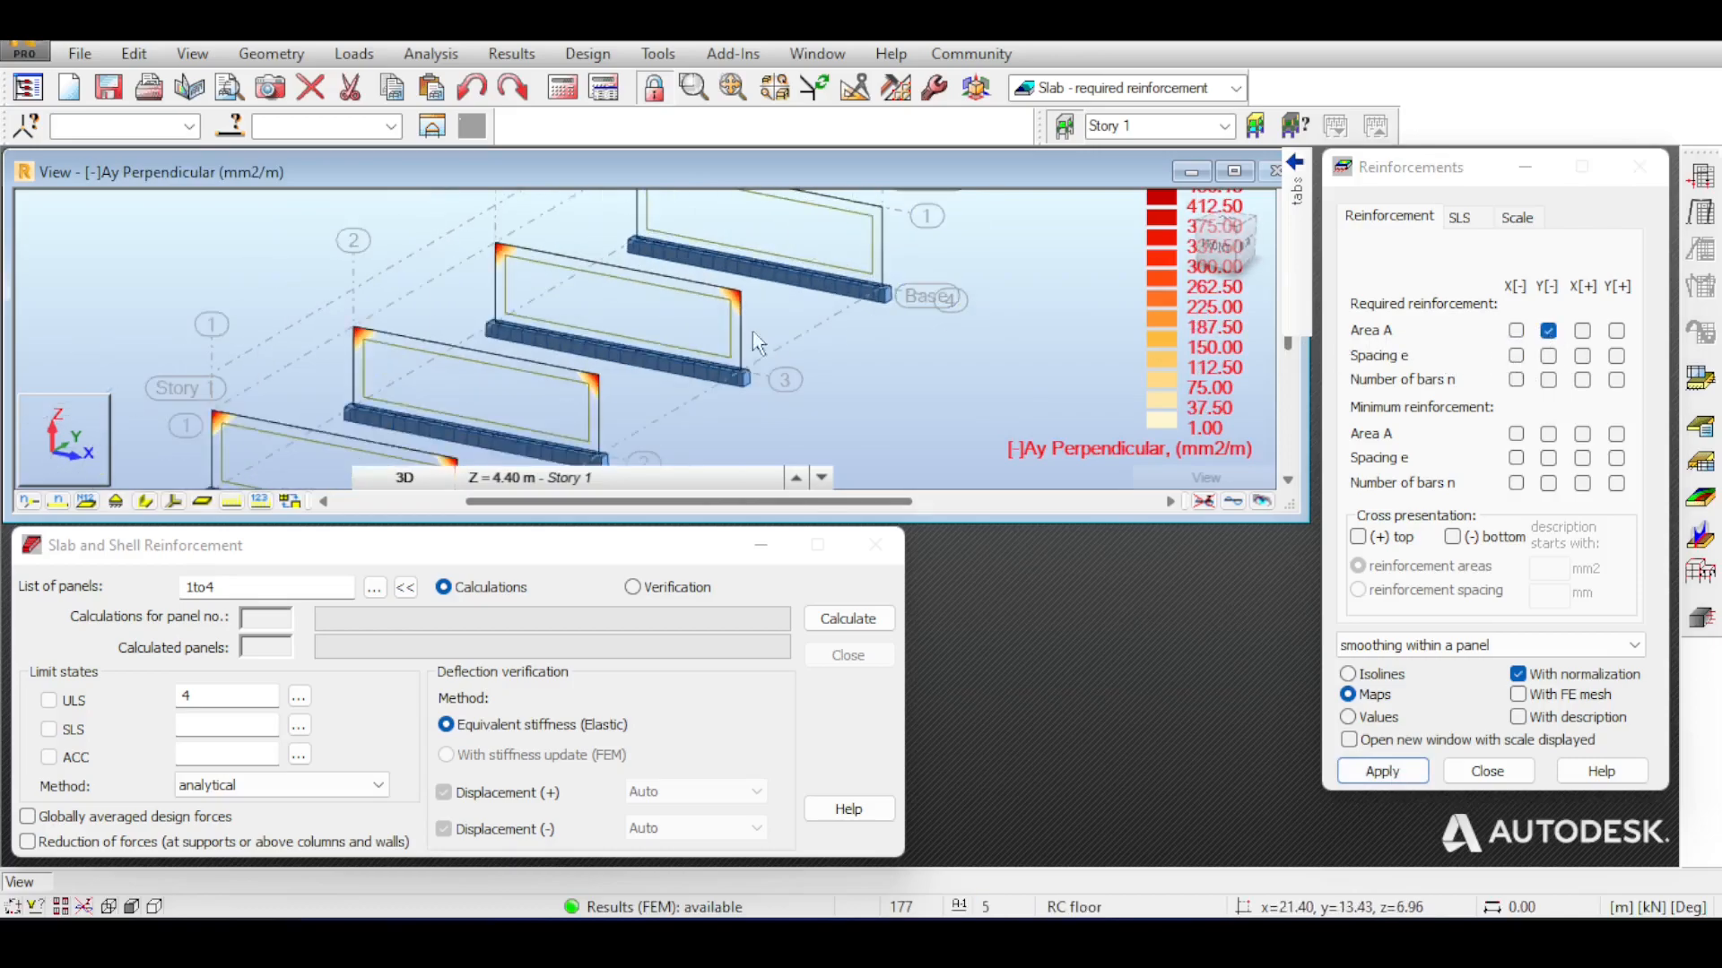
{"action": "scroll", "coordinate": [810, 301], "scroll_direction": "down", "scroll_amount": 2}
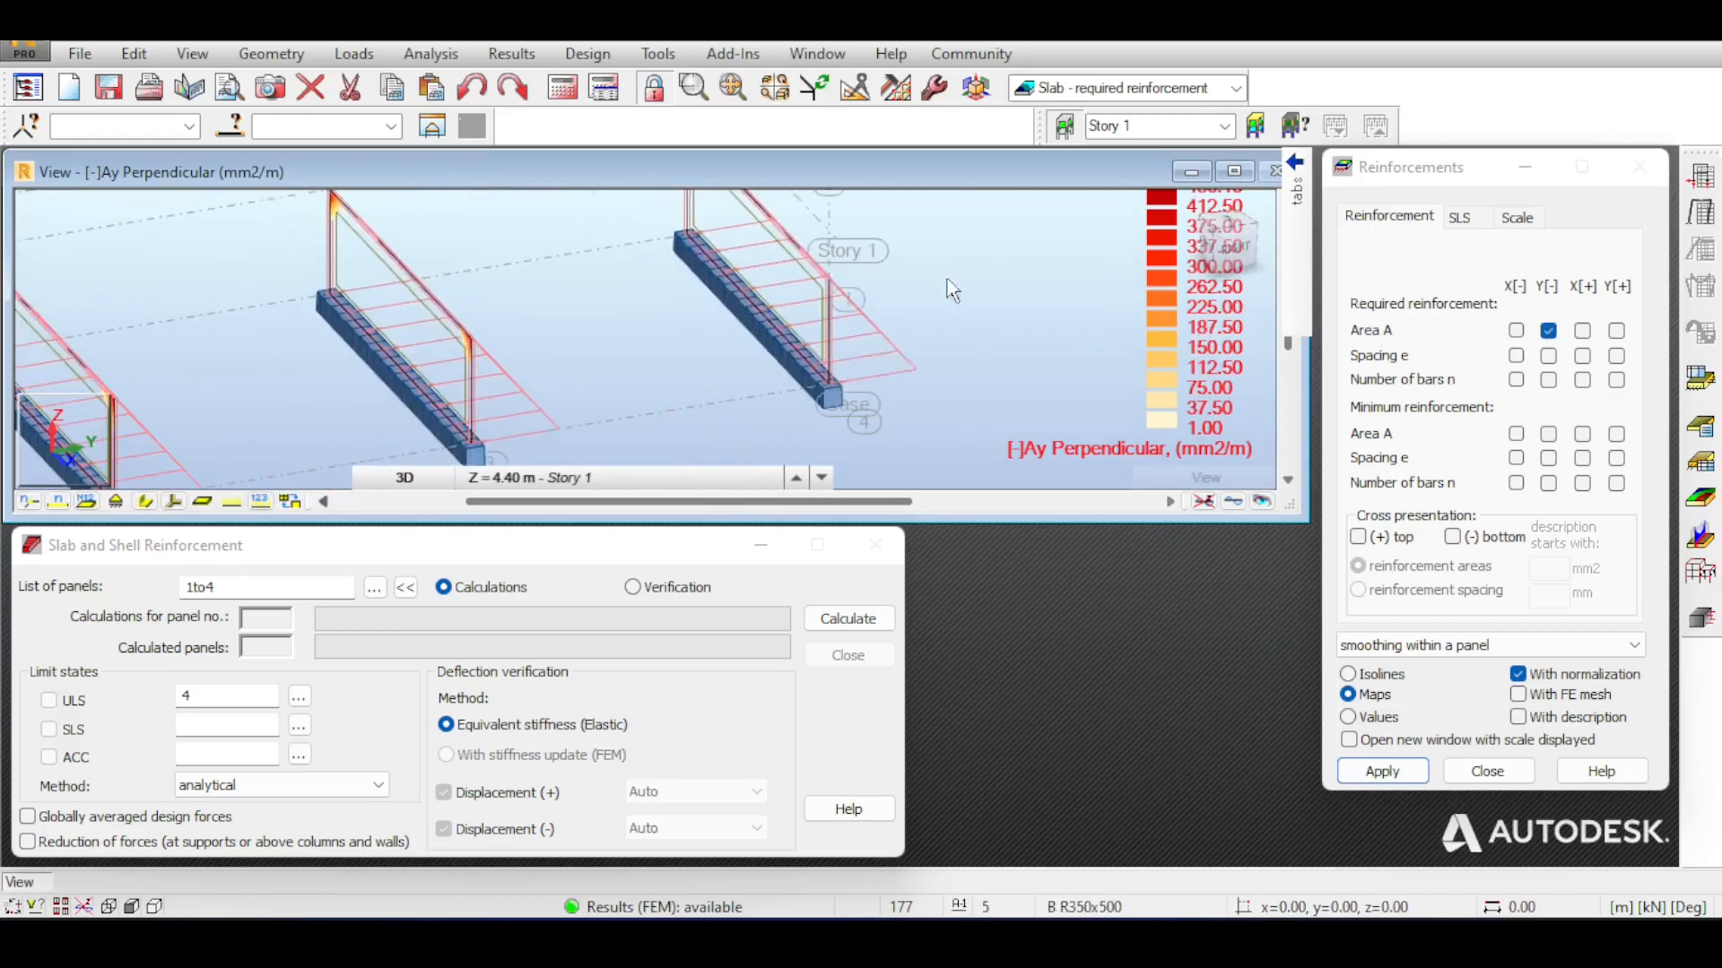
Show the panels' local axis systems and examine their orientation relative to the soil pressure on the walls
{"action": "left_click", "coordinate": [172, 503]}
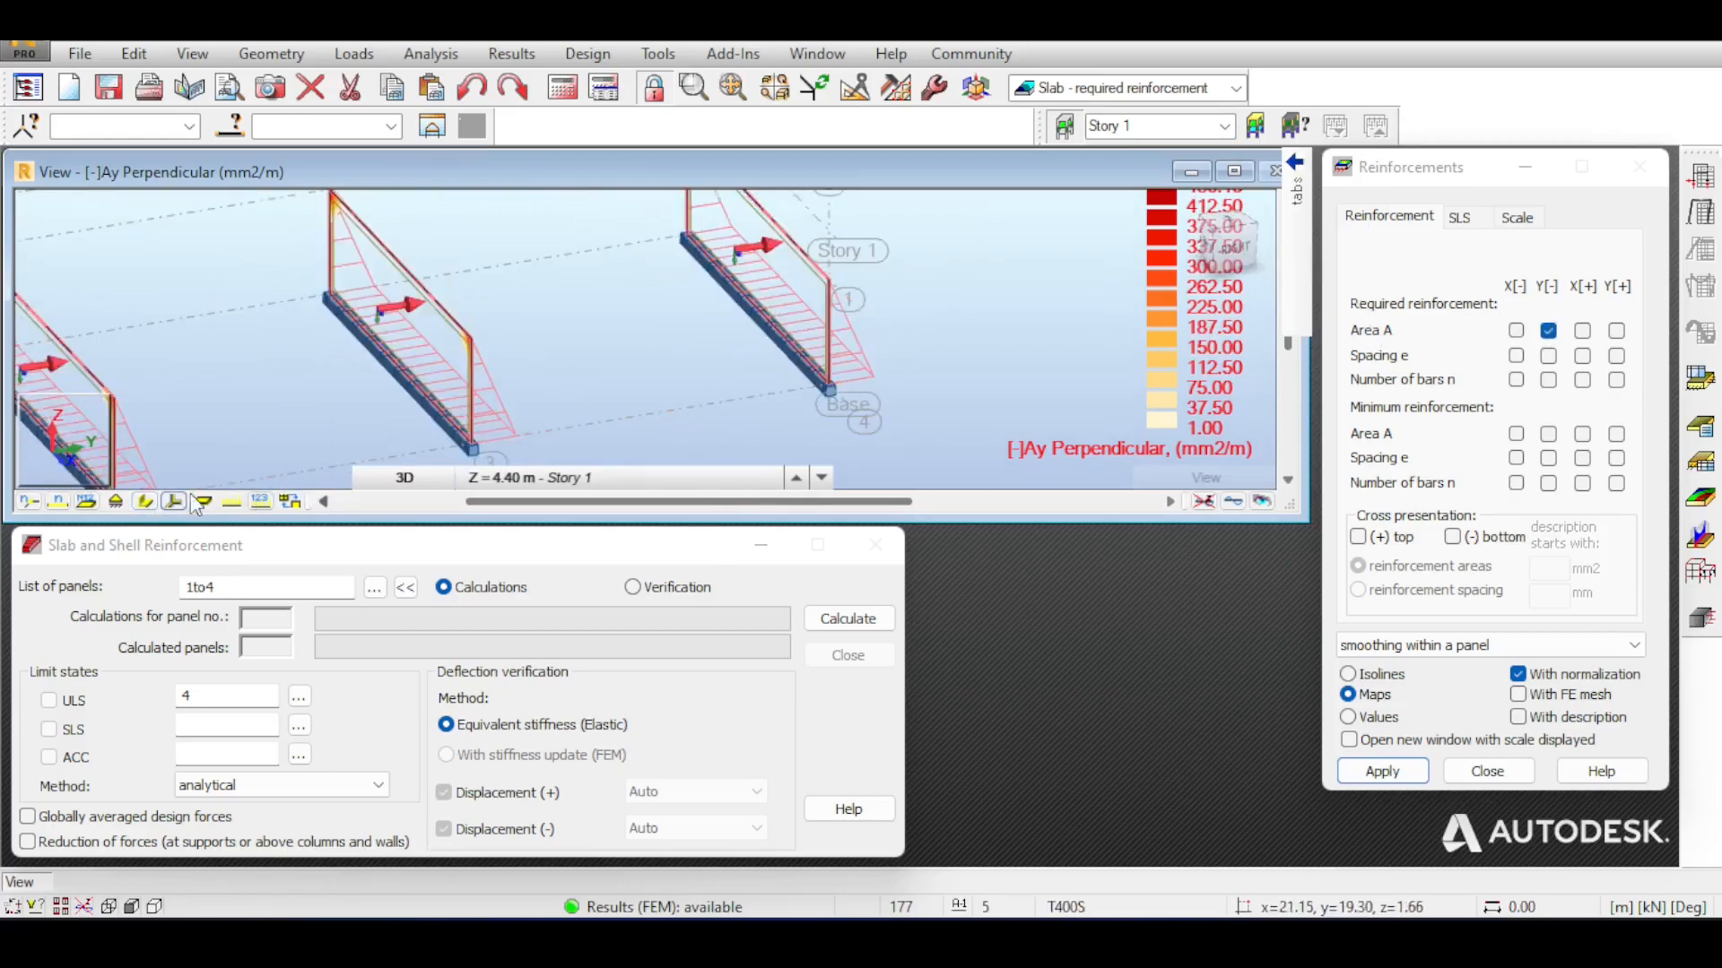
{"action": "scroll", "coordinate": [366, 339], "scroll_direction": "up", "scroll_amount": 3}
{"action": "middle_click_drag", "start_coordinate": [371, 332], "coordinate": [486, 290]}
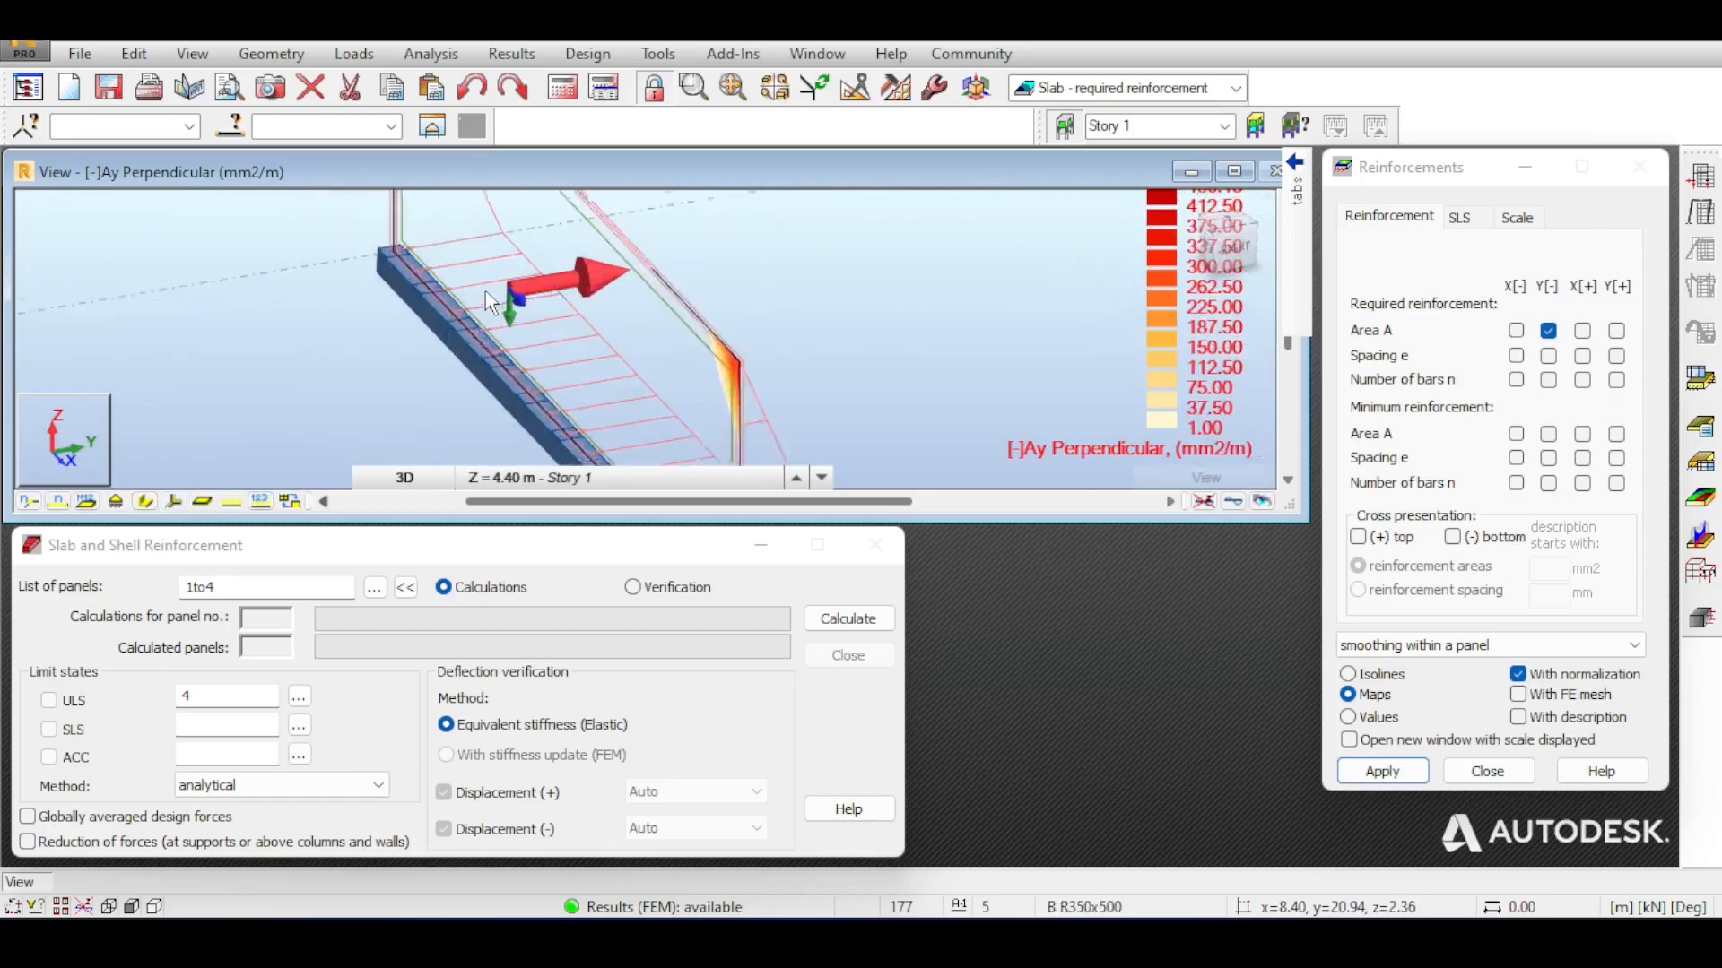
{"action": "scroll", "coordinate": [486, 290], "scroll_direction": "up", "scroll_amount": 2}
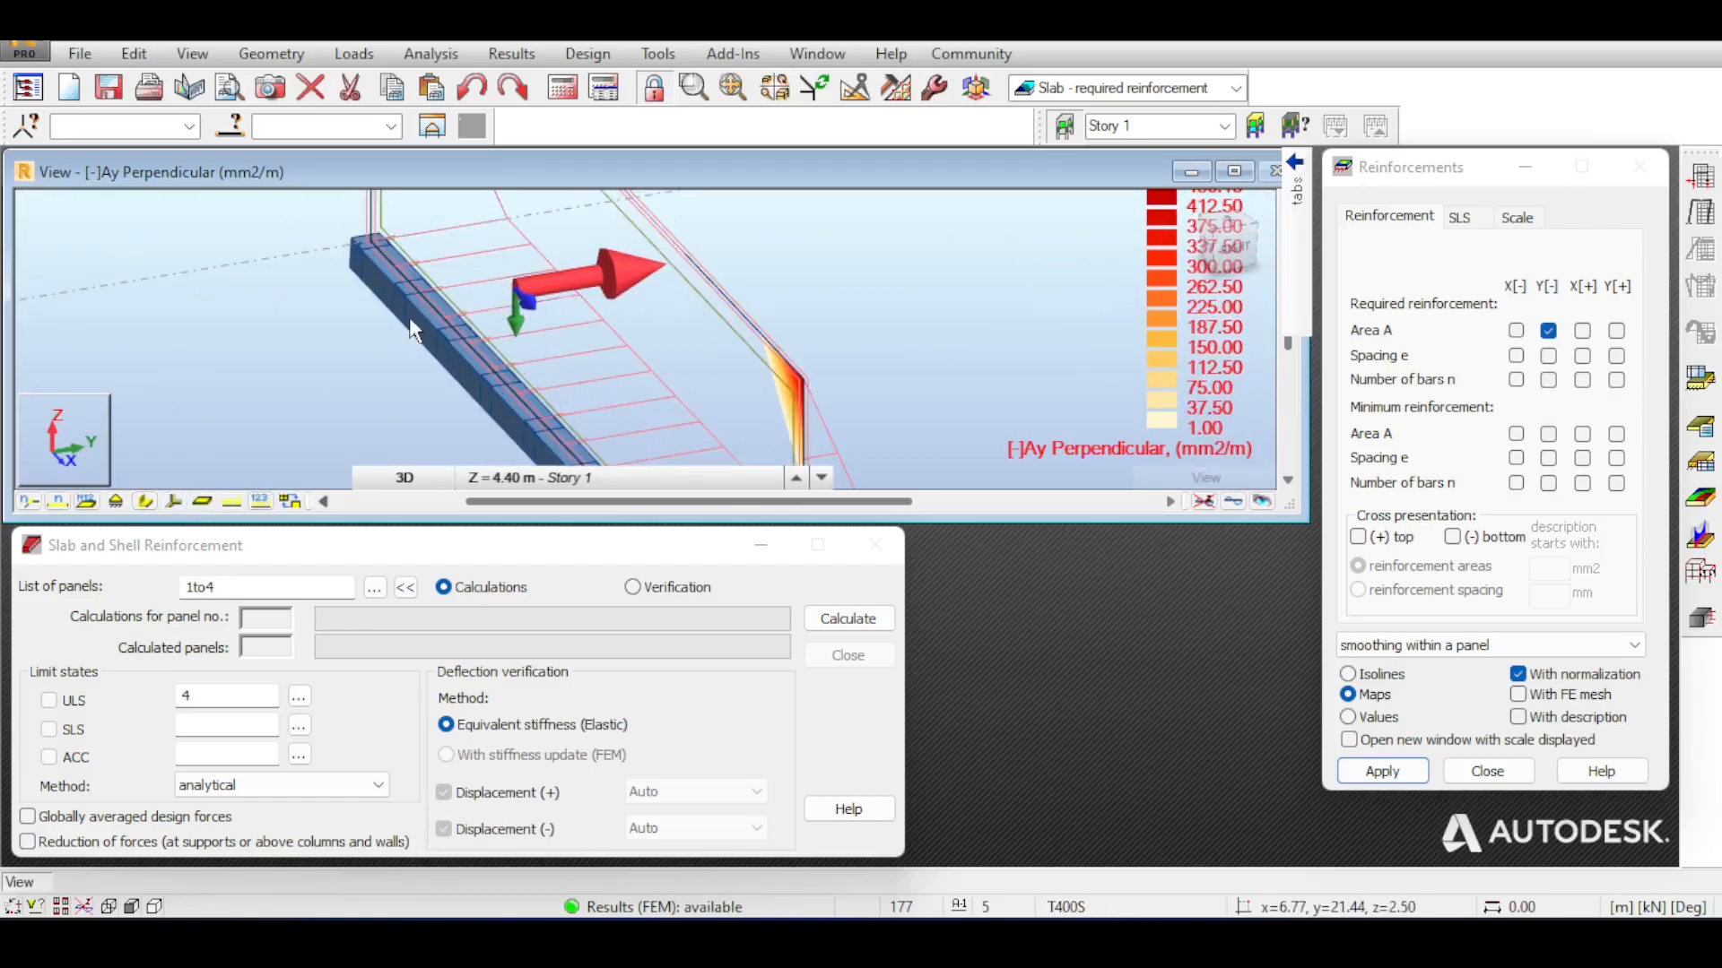
{"action": "scroll", "coordinate": [465, 301], "scroll_direction": "down", "scroll_amount": 3}
{"action": "scroll", "coordinate": [550, 285], "scroll_direction": "down", "scroll_amount": 1}
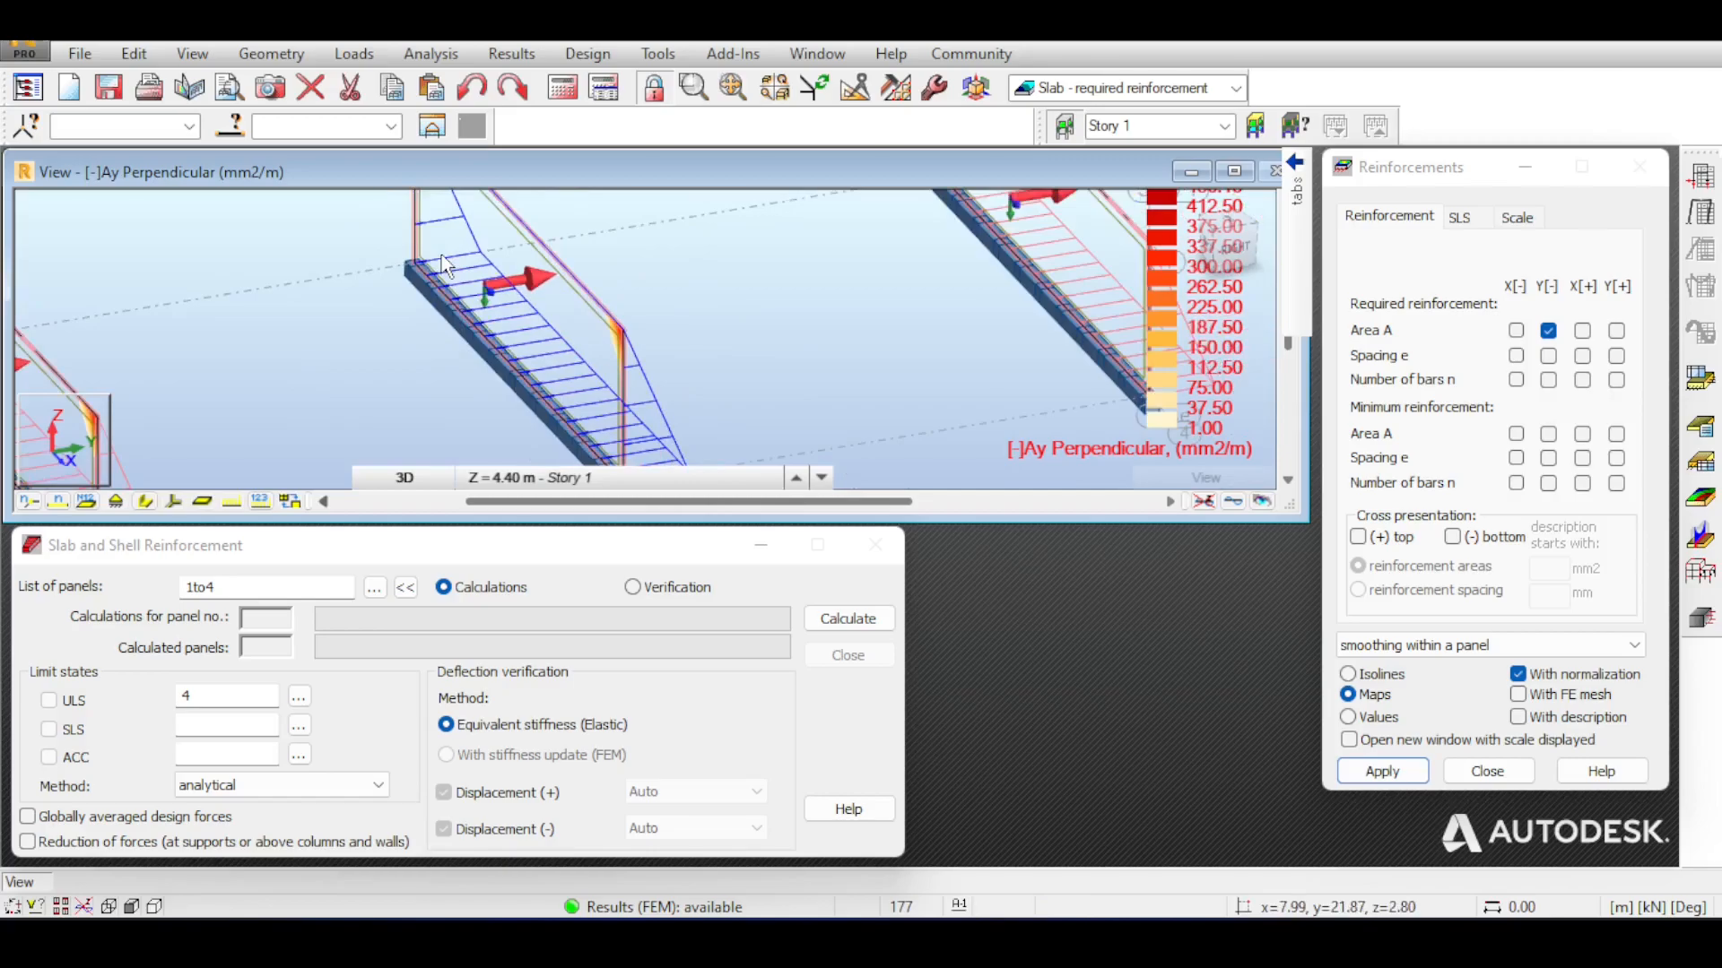
Display the required reinforcement area A map for the Y[+] direction on the wall panels
{"action": "left_click", "coordinate": [1615, 331]}
{"action": "left_click", "coordinate": [1382, 771]}
{"action": "scroll", "coordinate": [730, 238], "scroll_direction": "down", "scroll_amount": 5}
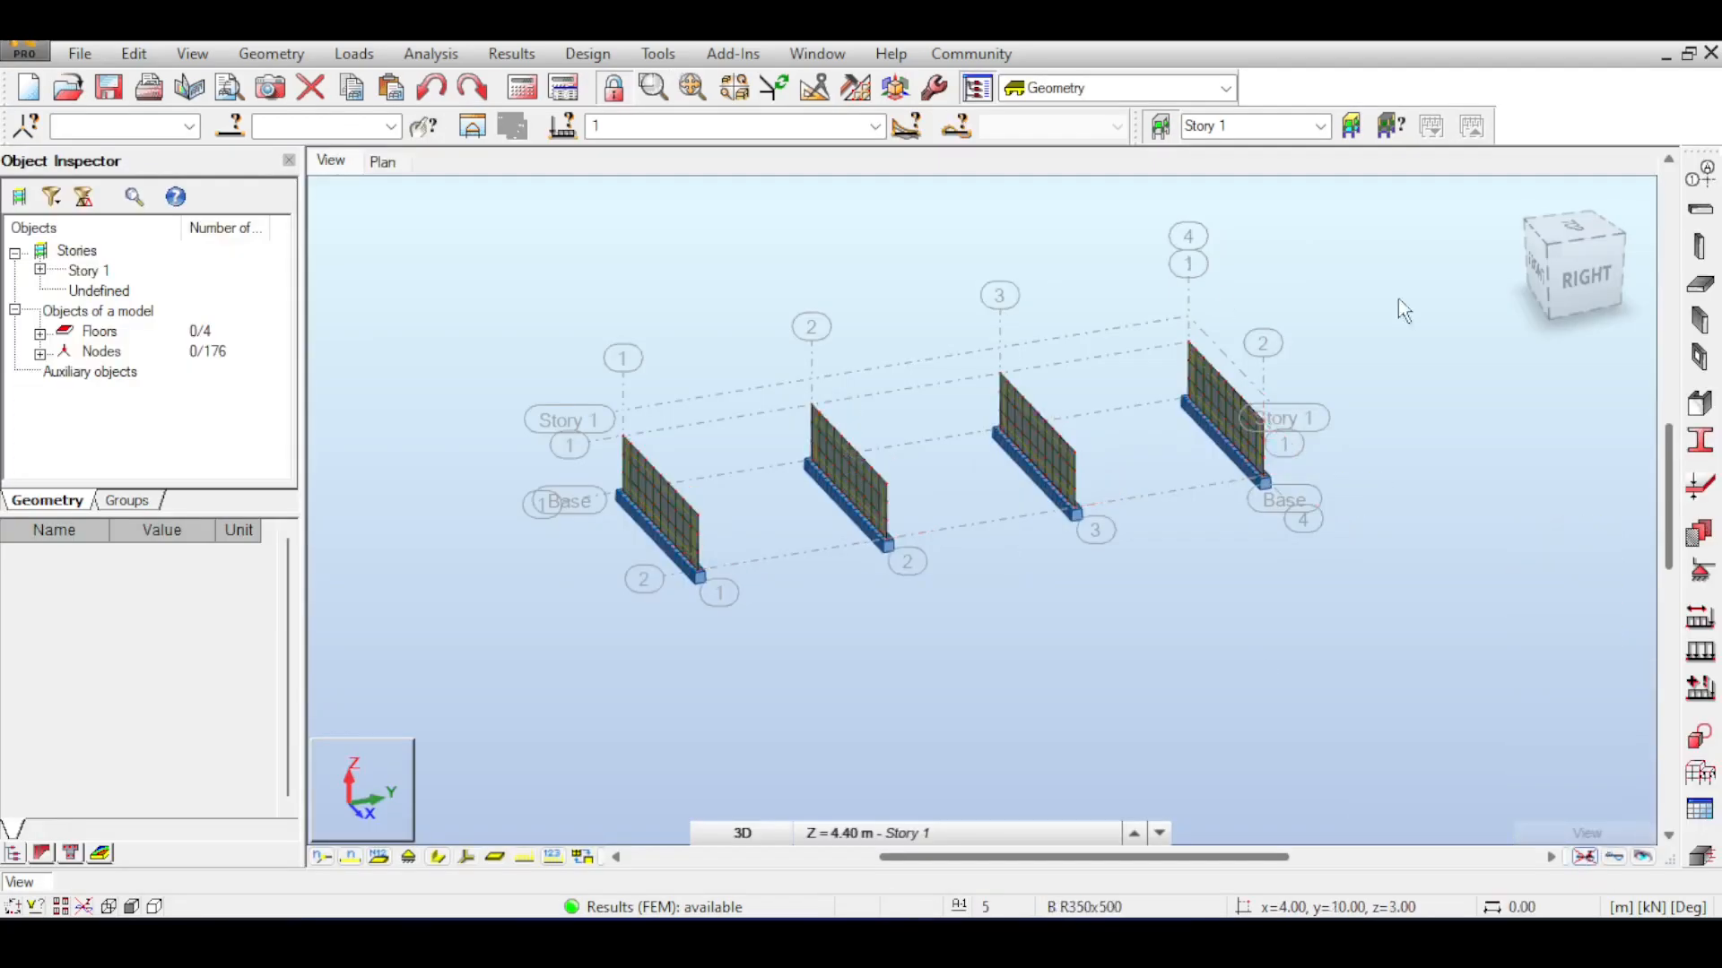
Select the supported base nodes of the wall on axis 1 in the right view, and restore the 3D home view
{"action": "left_click", "coordinate": [1574, 287]}
{"action": "scroll", "coordinate": [649, 440], "scroll_direction": "up", "scroll_amount": 5}
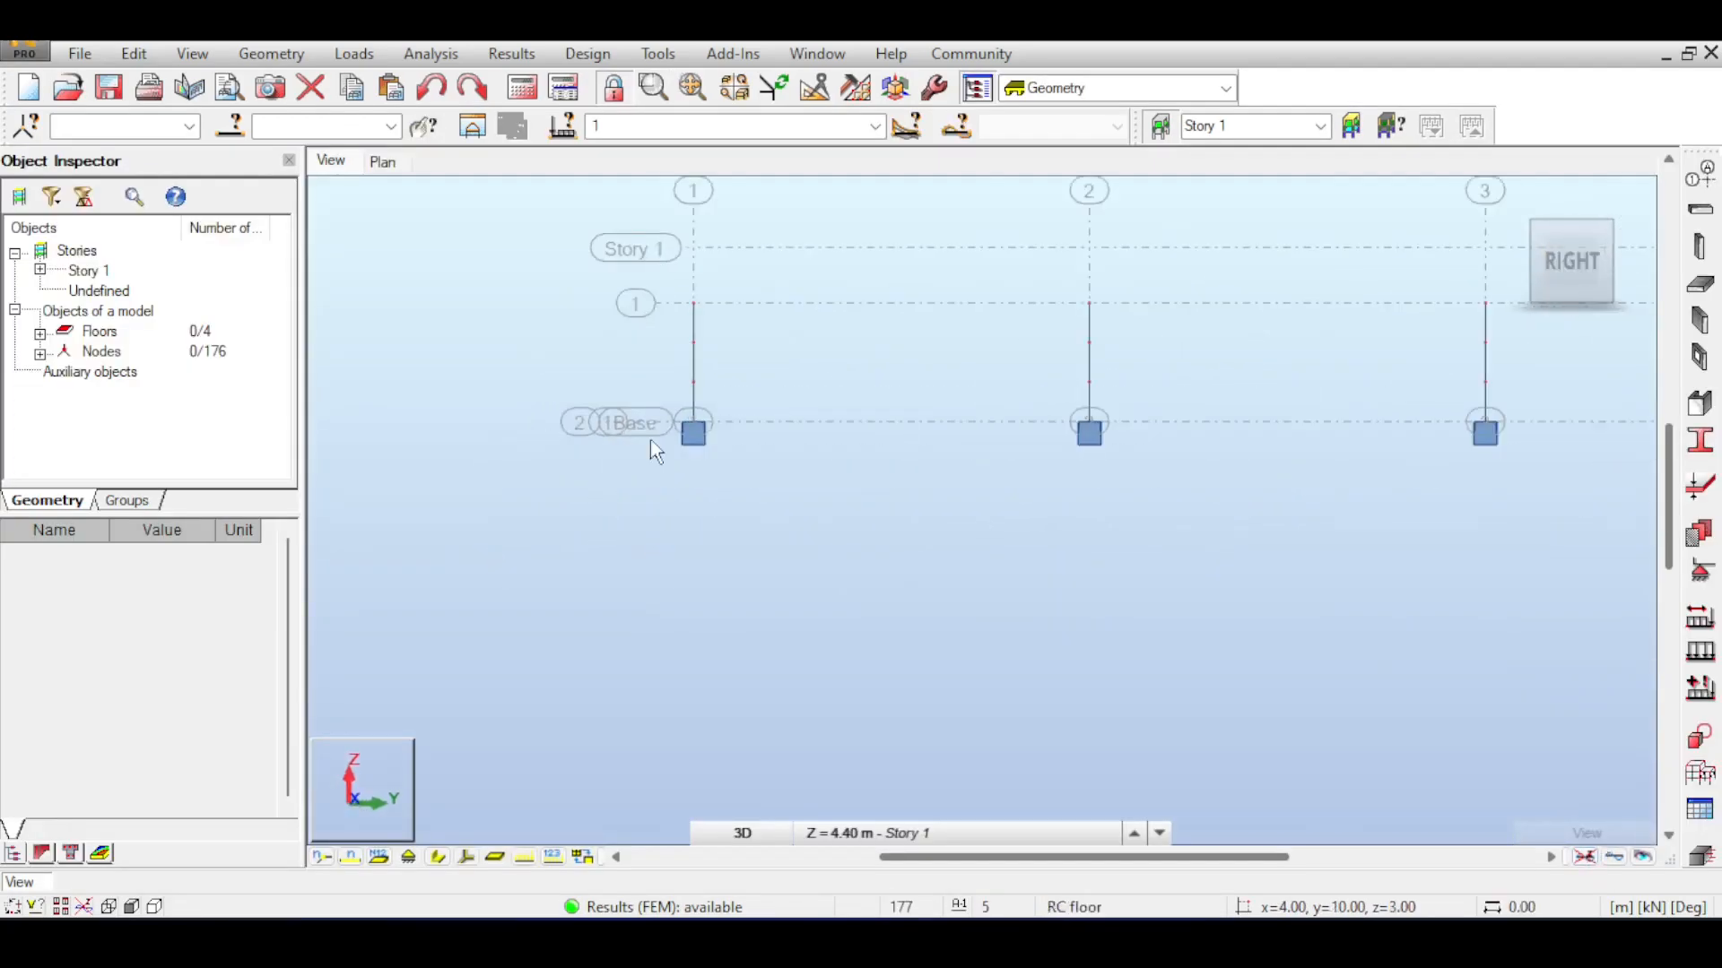
{"action": "left_click_drag", "start_coordinate": [511, 390], "coordinate": [589, 415]}
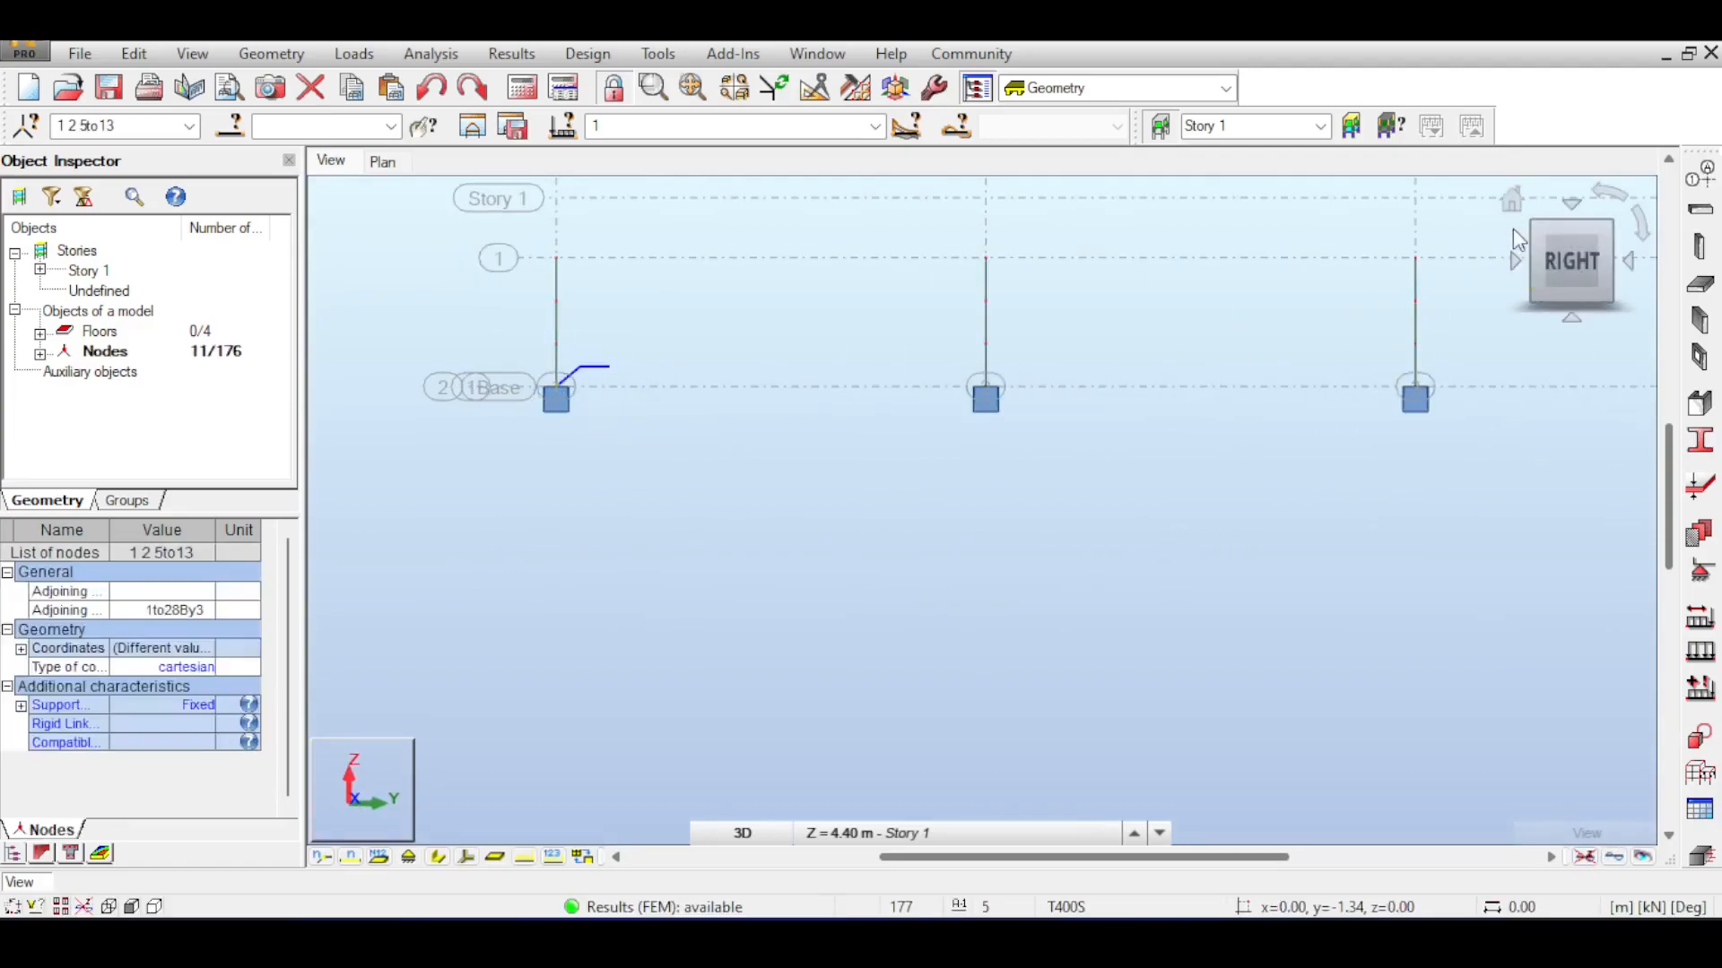
{"action": "left_click", "coordinate": [1514, 193]}
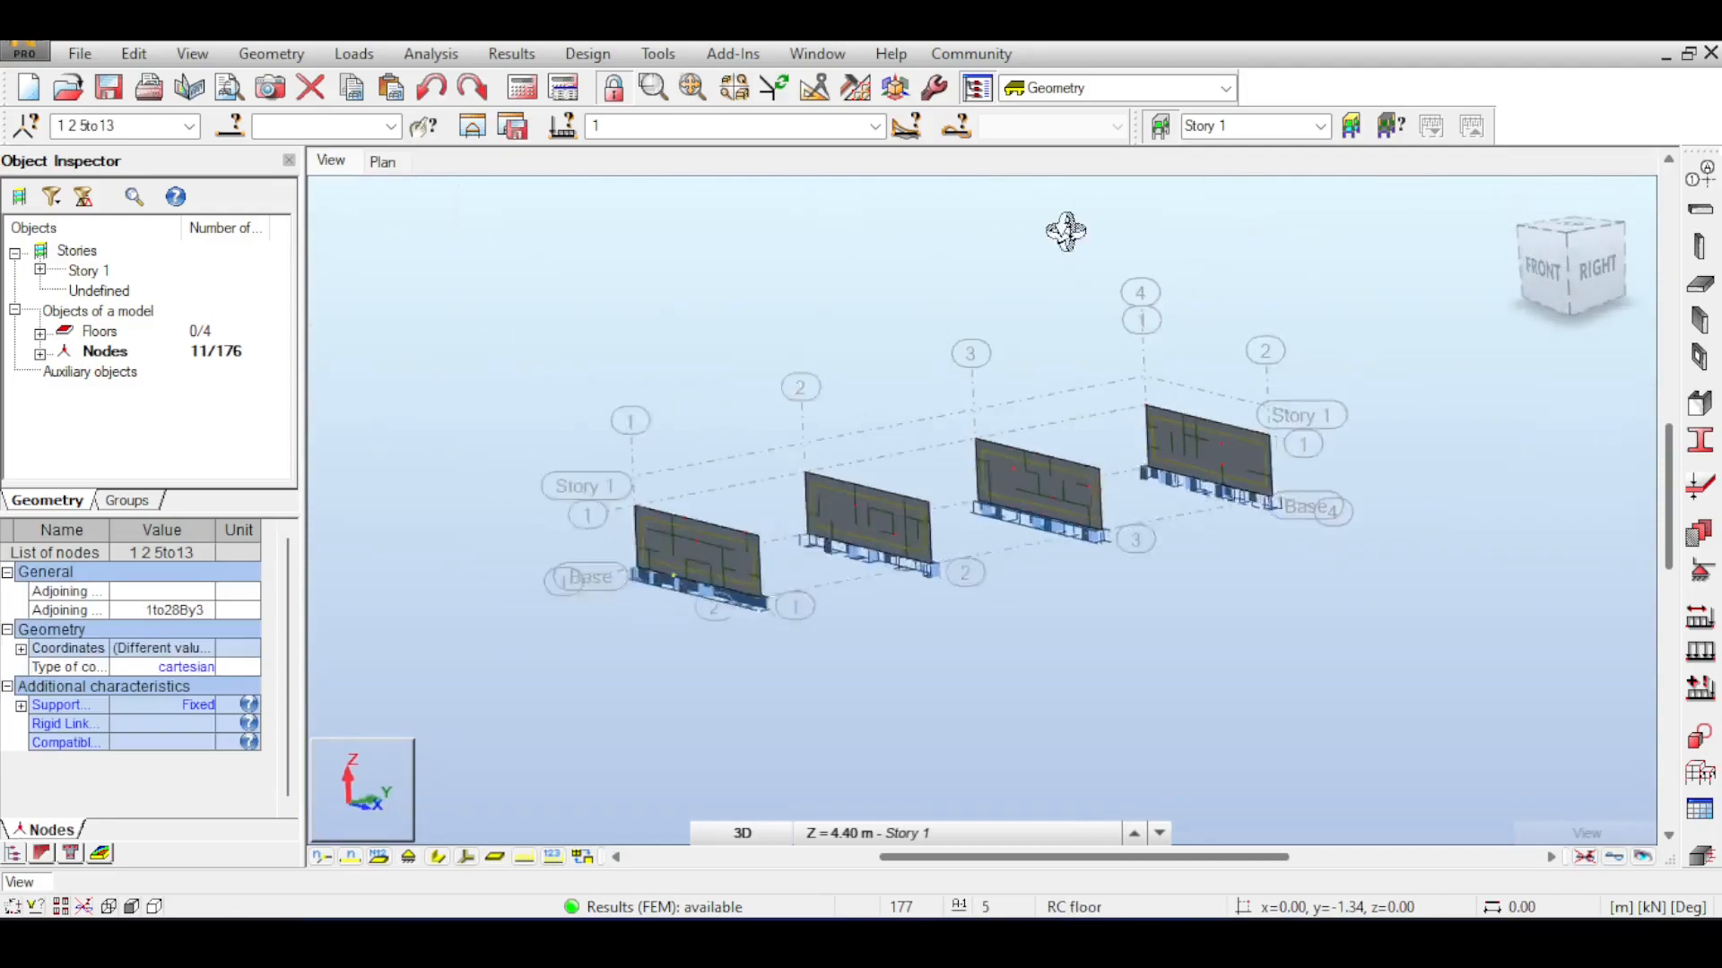
Load the selected nodes into Provided Reinforcement of RC Elements as spread footings, using simple cases DL1 and LL1
{"action": "left_click", "coordinate": [559, 53]}
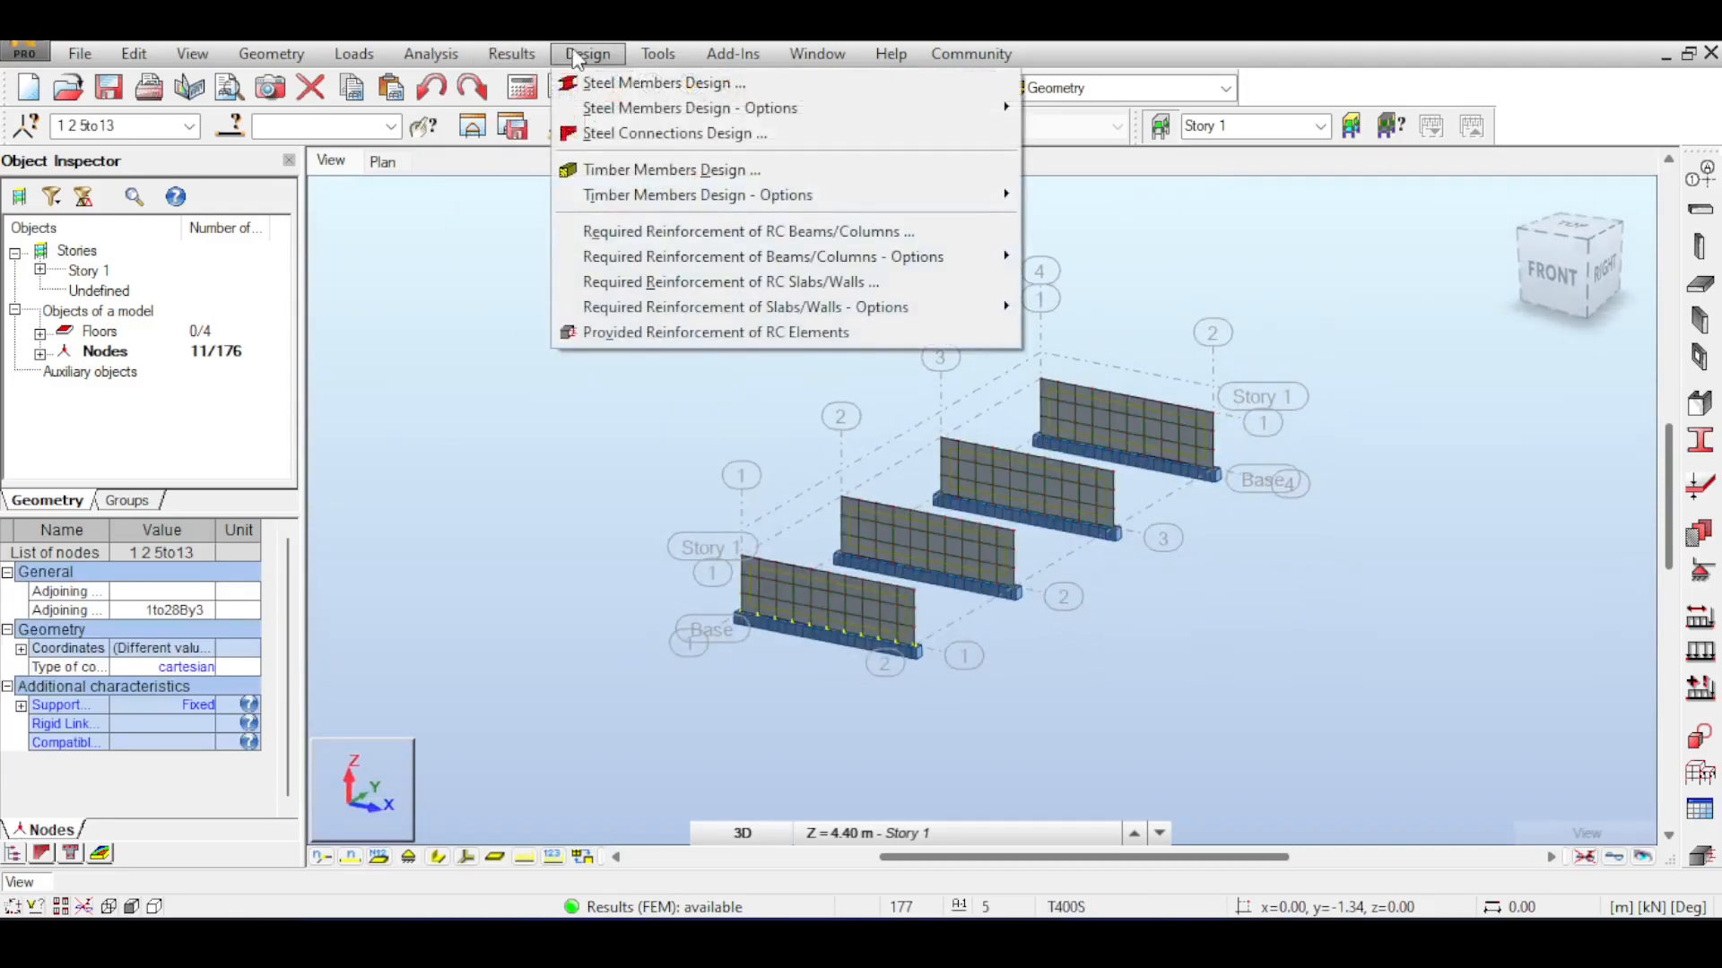
{"action": "left_click", "coordinate": [649, 332]}
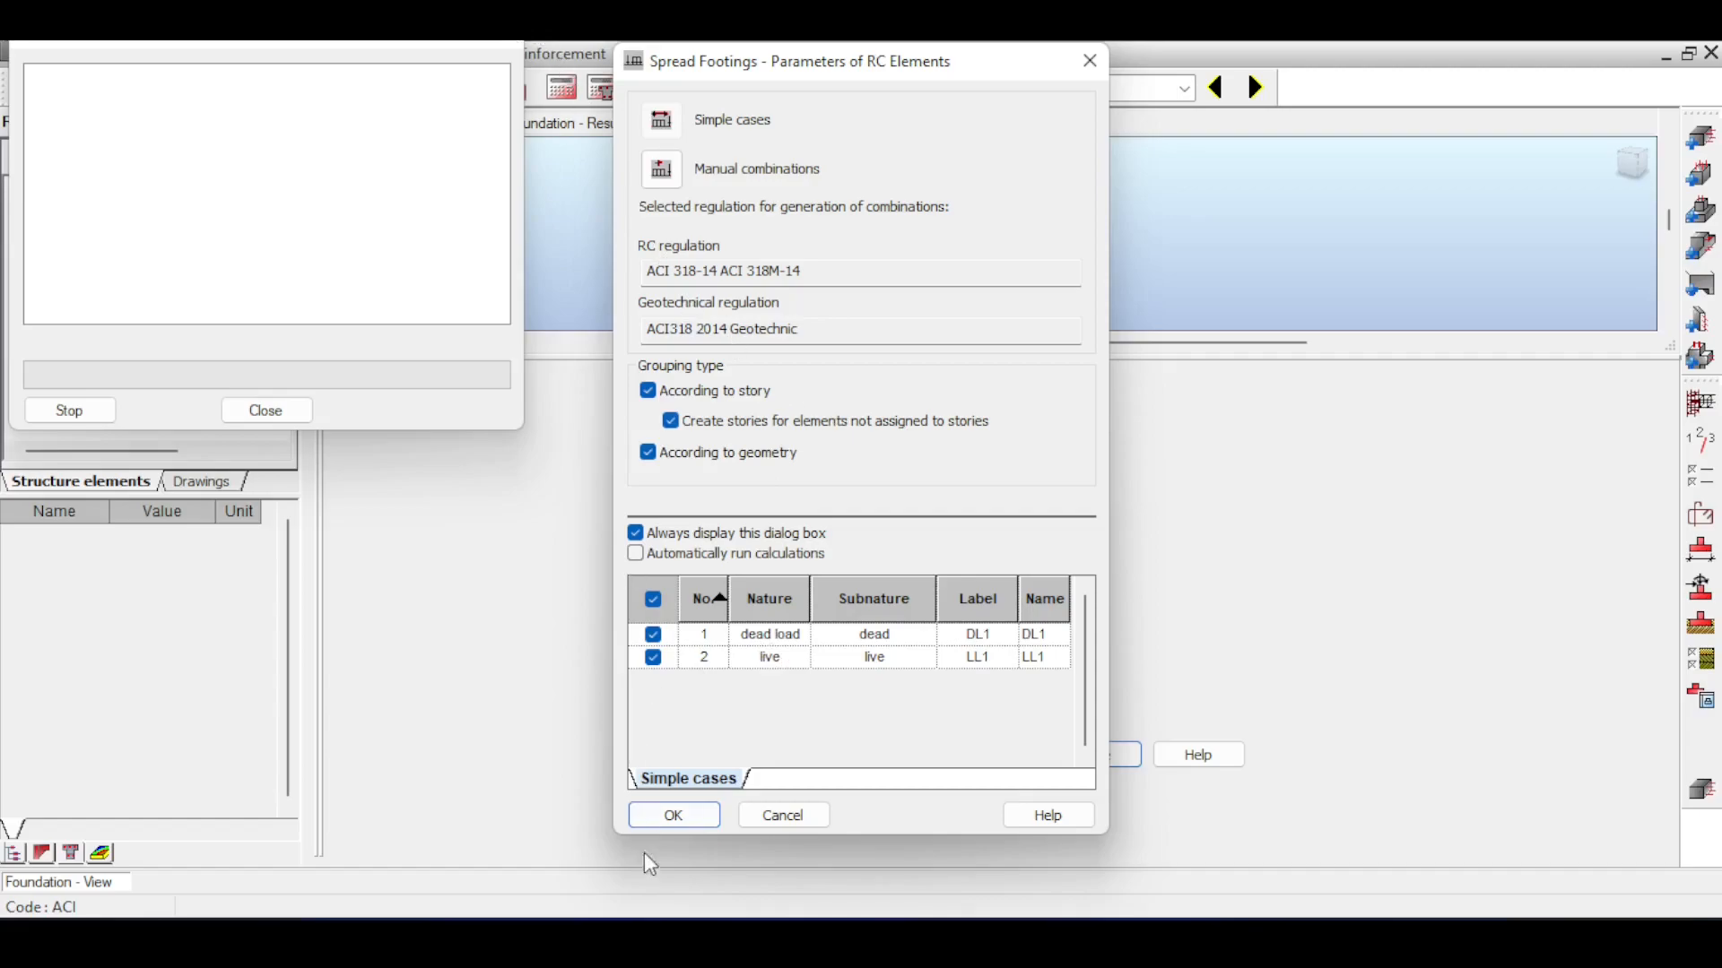
{"action": "left_click", "coordinate": [675, 817]}
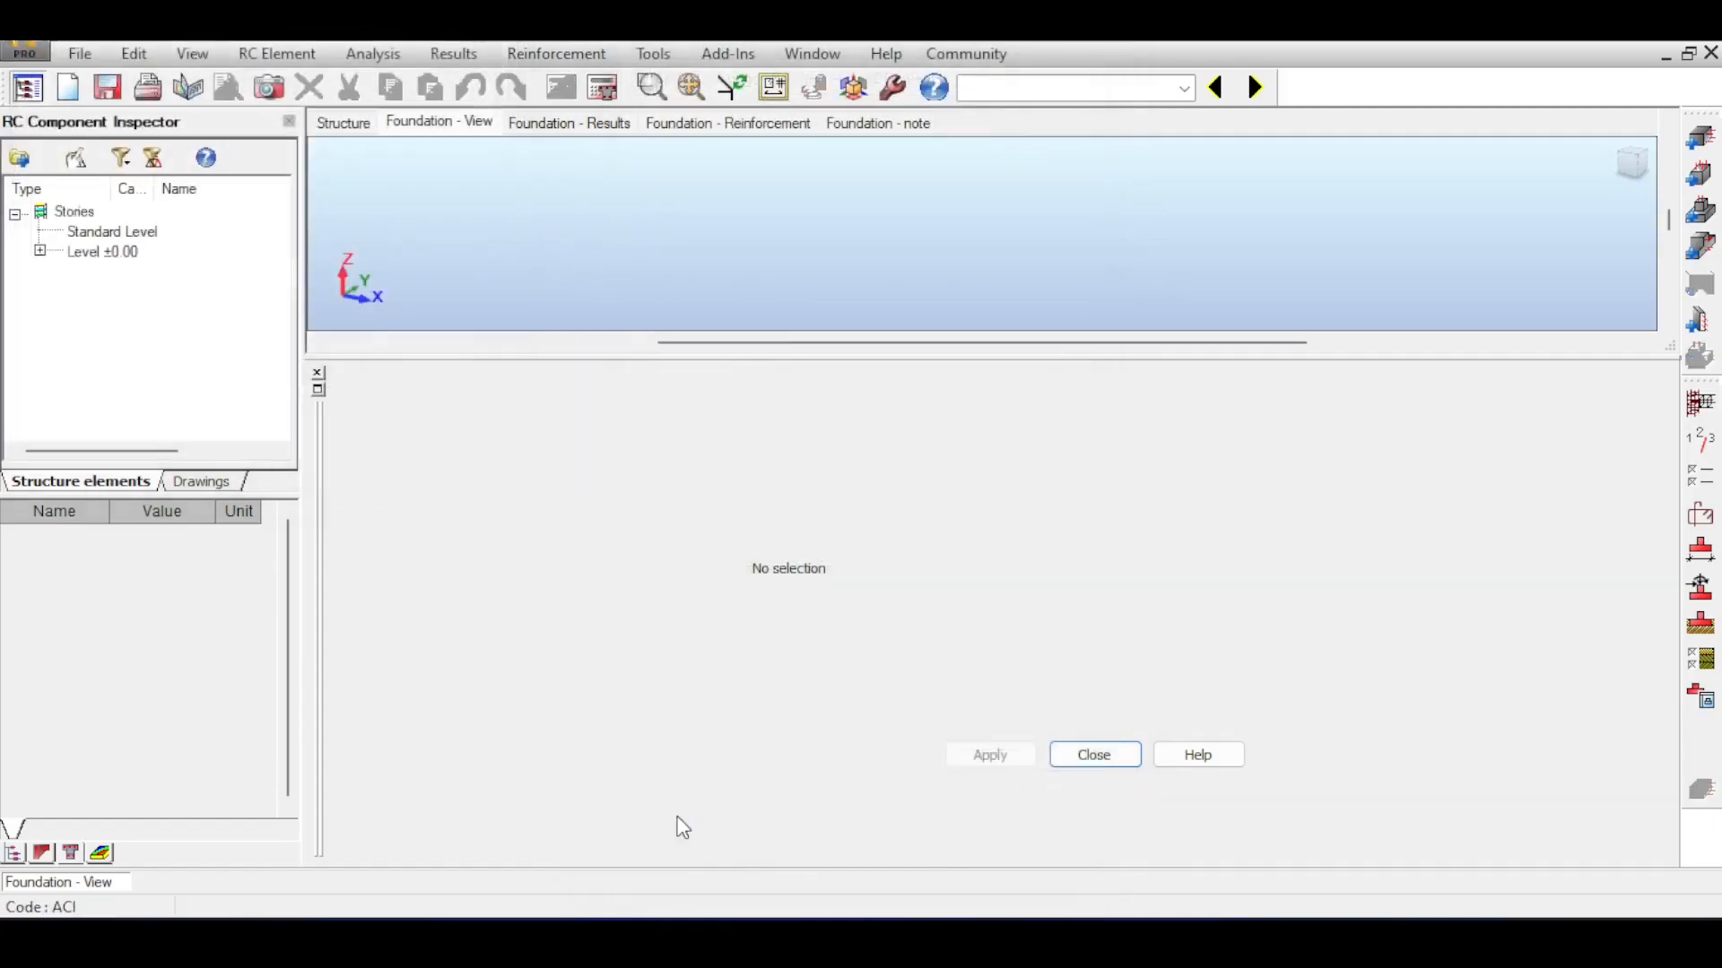
Expand Level ±0.00 in the component tree and display its foundation for design
{"action": "left_click", "coordinate": [39, 252]}
{"action": "left_click", "coordinate": [39, 252]}
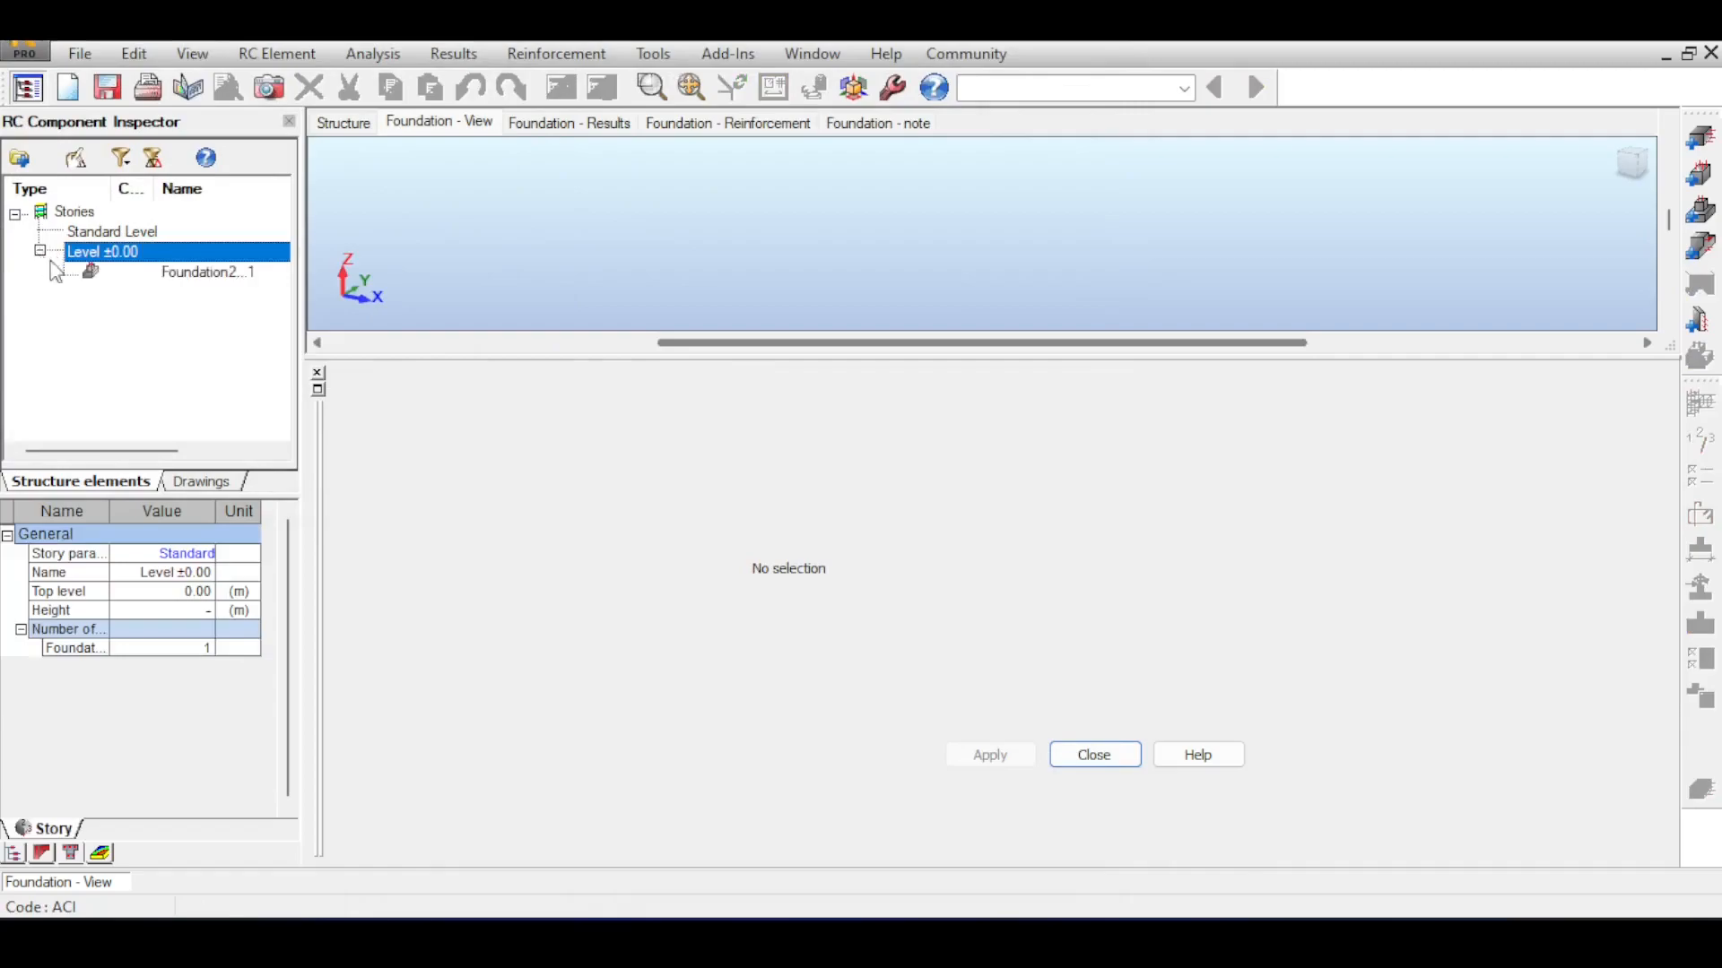
{"action": "left_click", "coordinate": [126, 271]}
{"action": "middle_click_drag", "start_coordinate": [1072, 227], "coordinate": [1018, 242]}
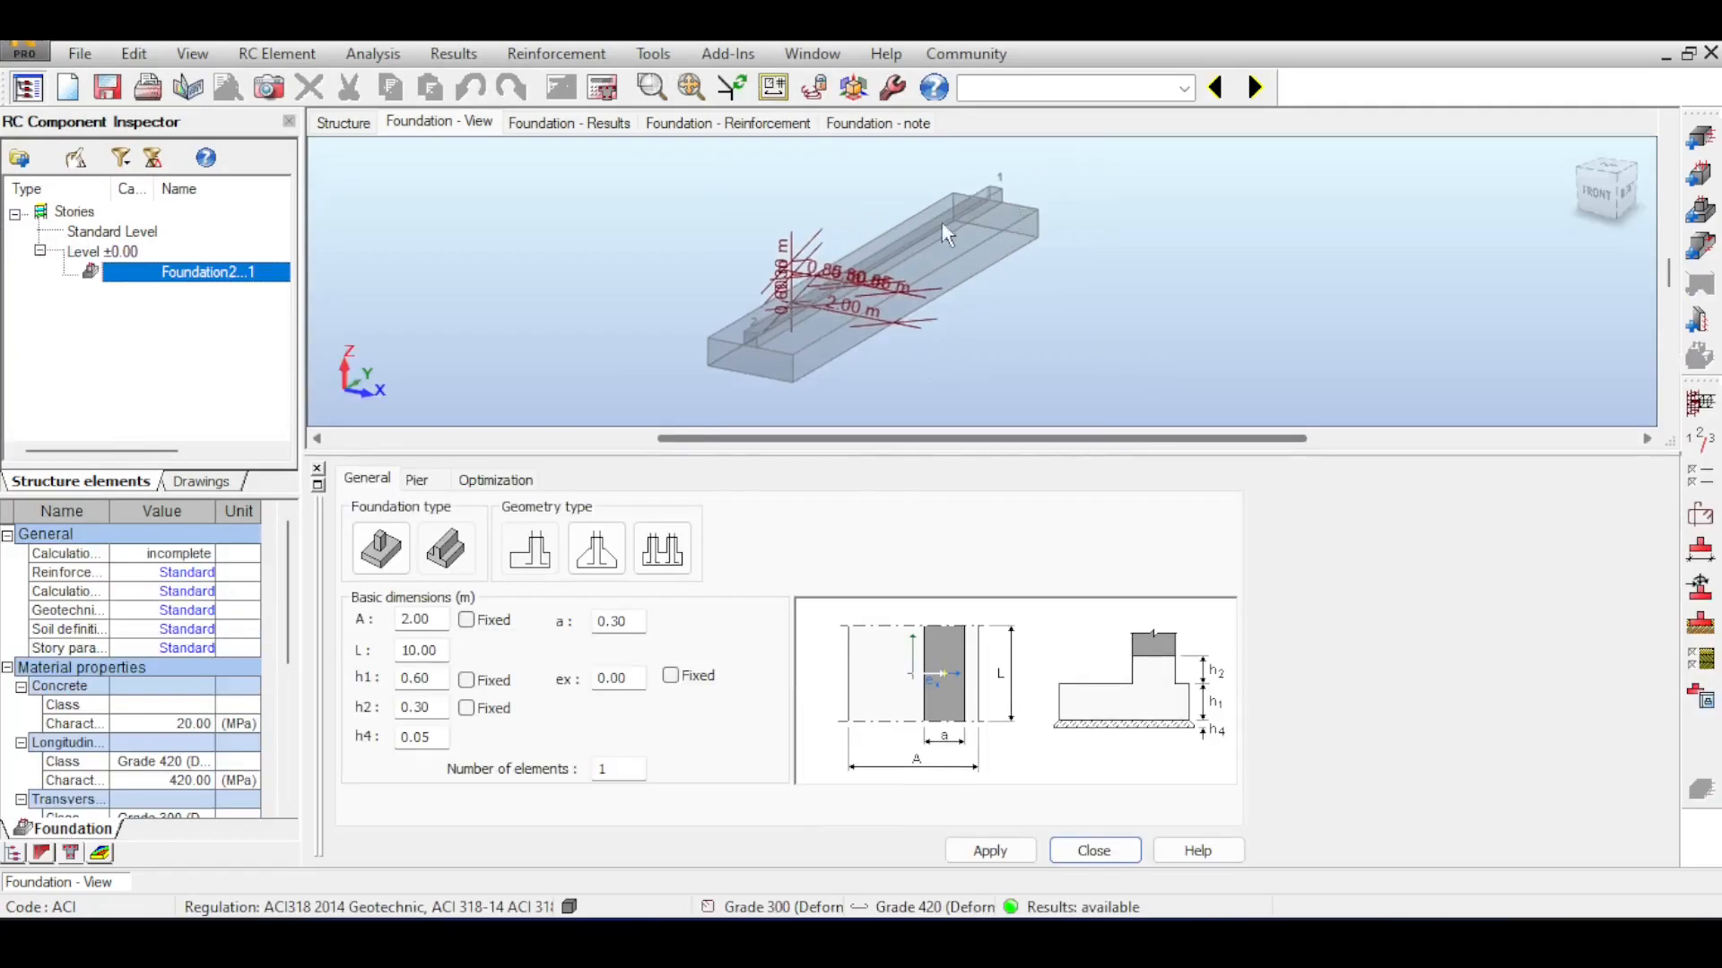
Switch to the Geometry layout and inspect the wall's strip foundation in the structure model from the right side
{"action": "left_click", "coordinate": [1182, 88]}
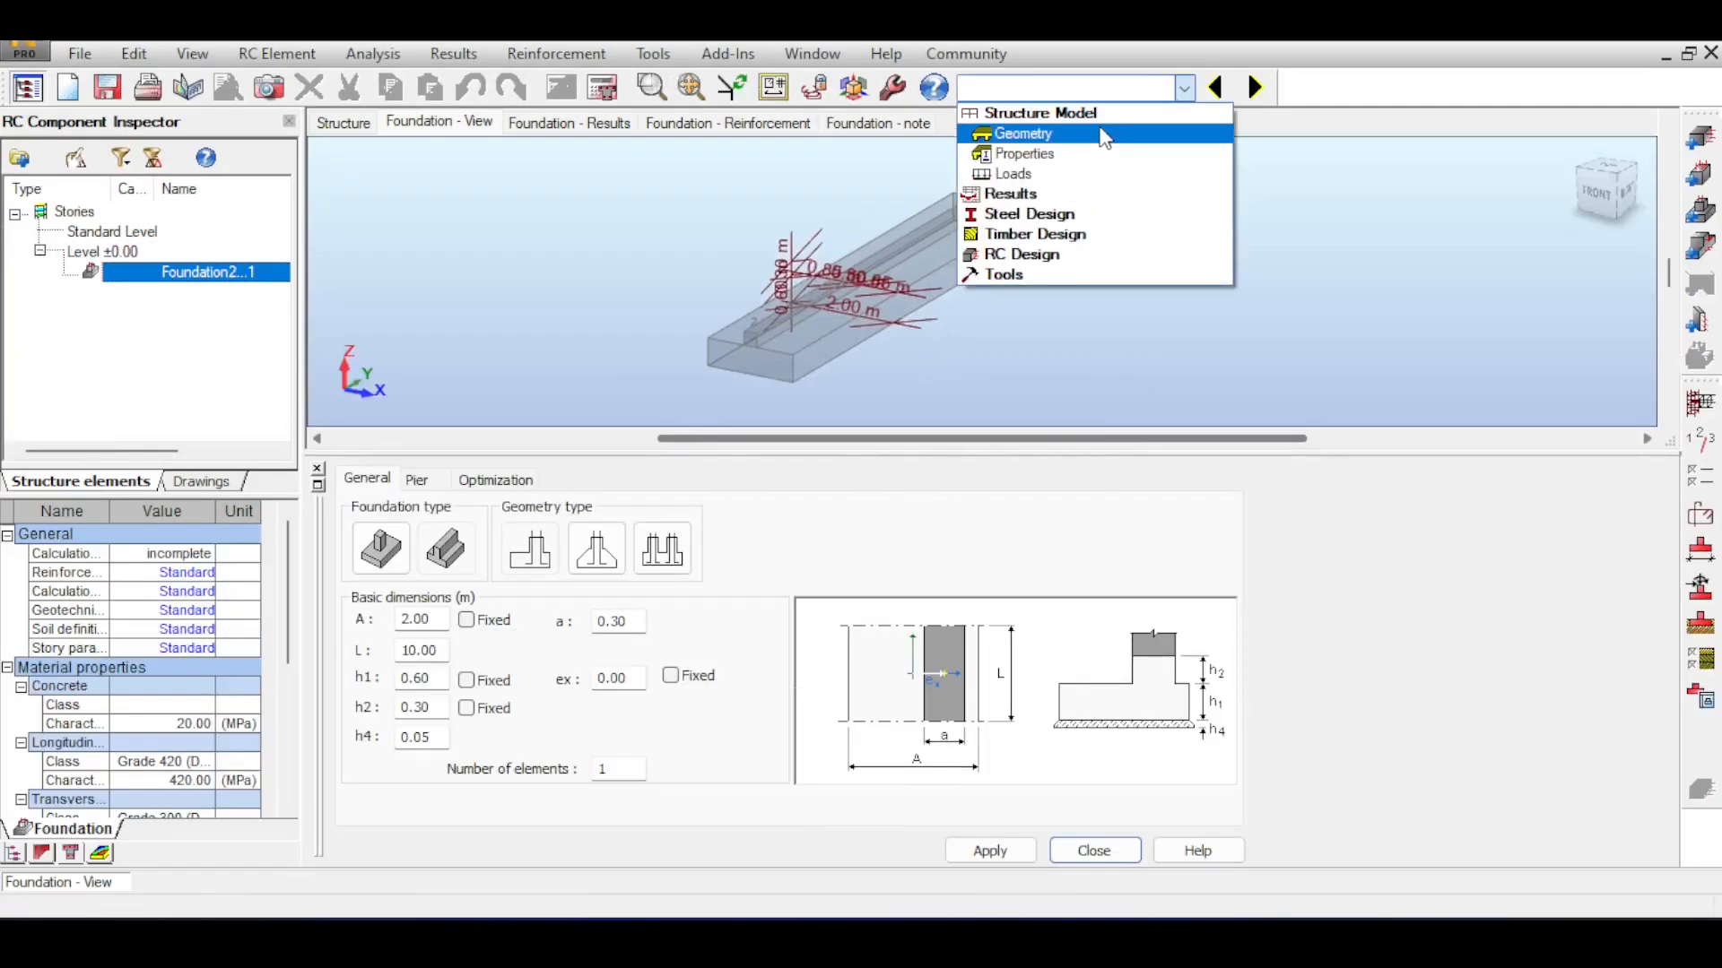
{"action": "left_click", "coordinate": [1022, 143]}
{"action": "scroll", "coordinate": [907, 642], "scroll_direction": "up", "scroll_amount": 5}
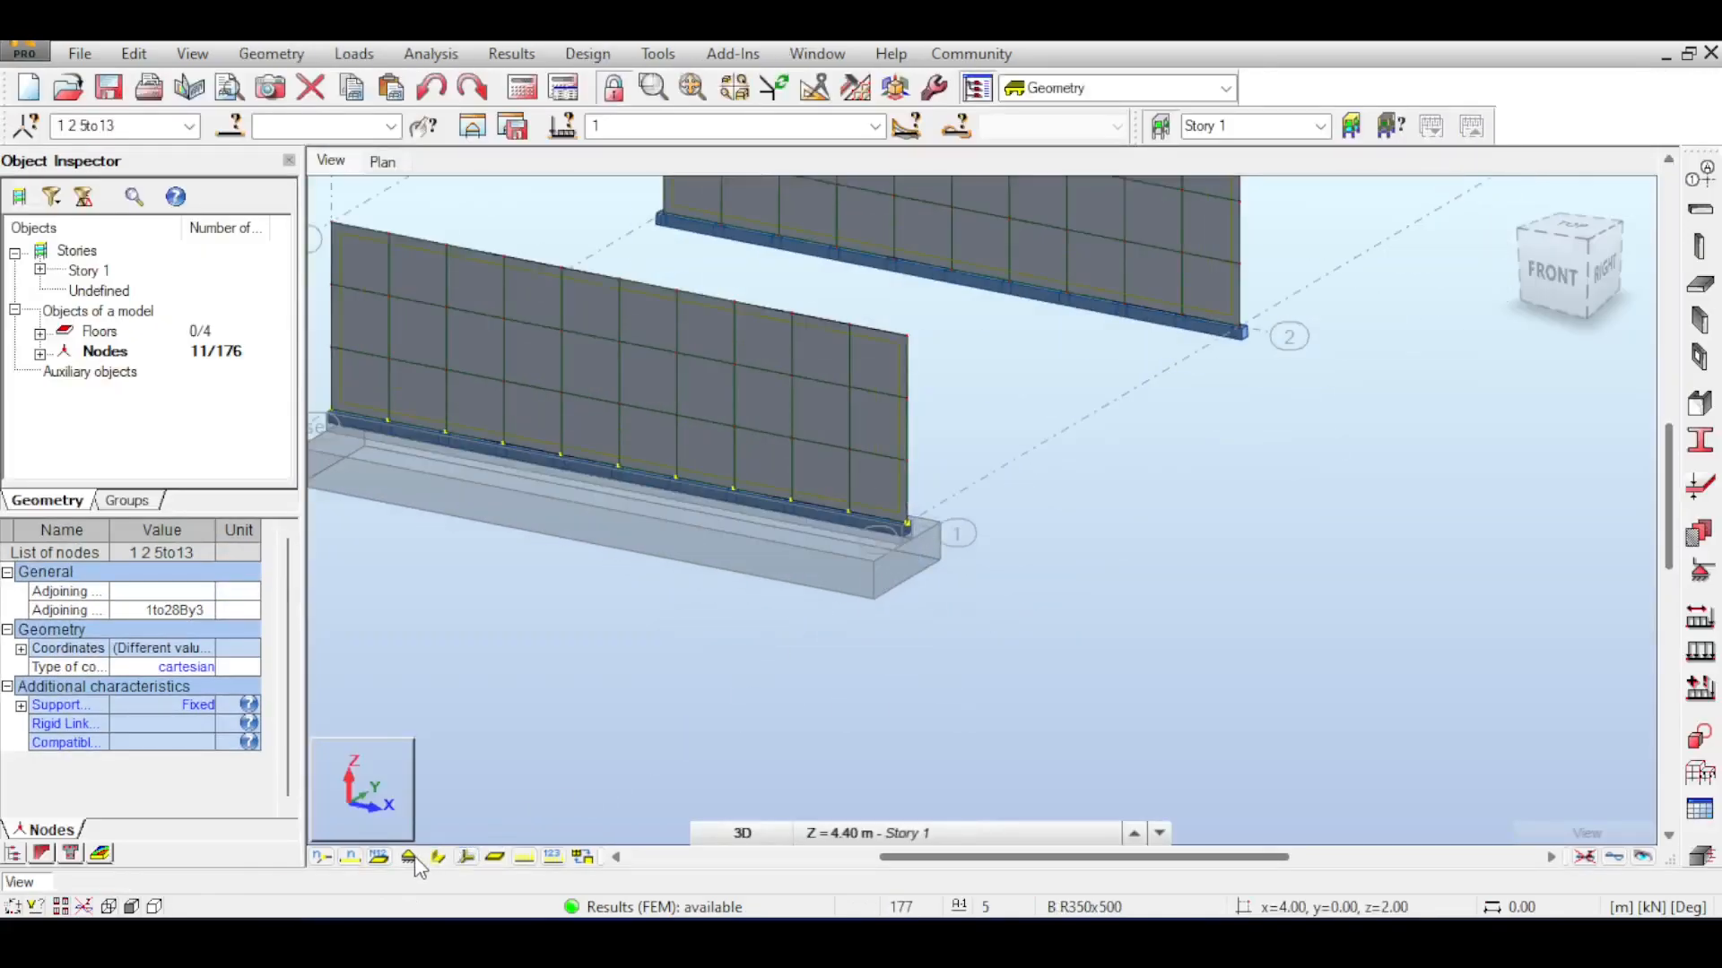
{"action": "left_click", "coordinate": [410, 857]}
{"action": "left_click", "coordinate": [410, 857]}
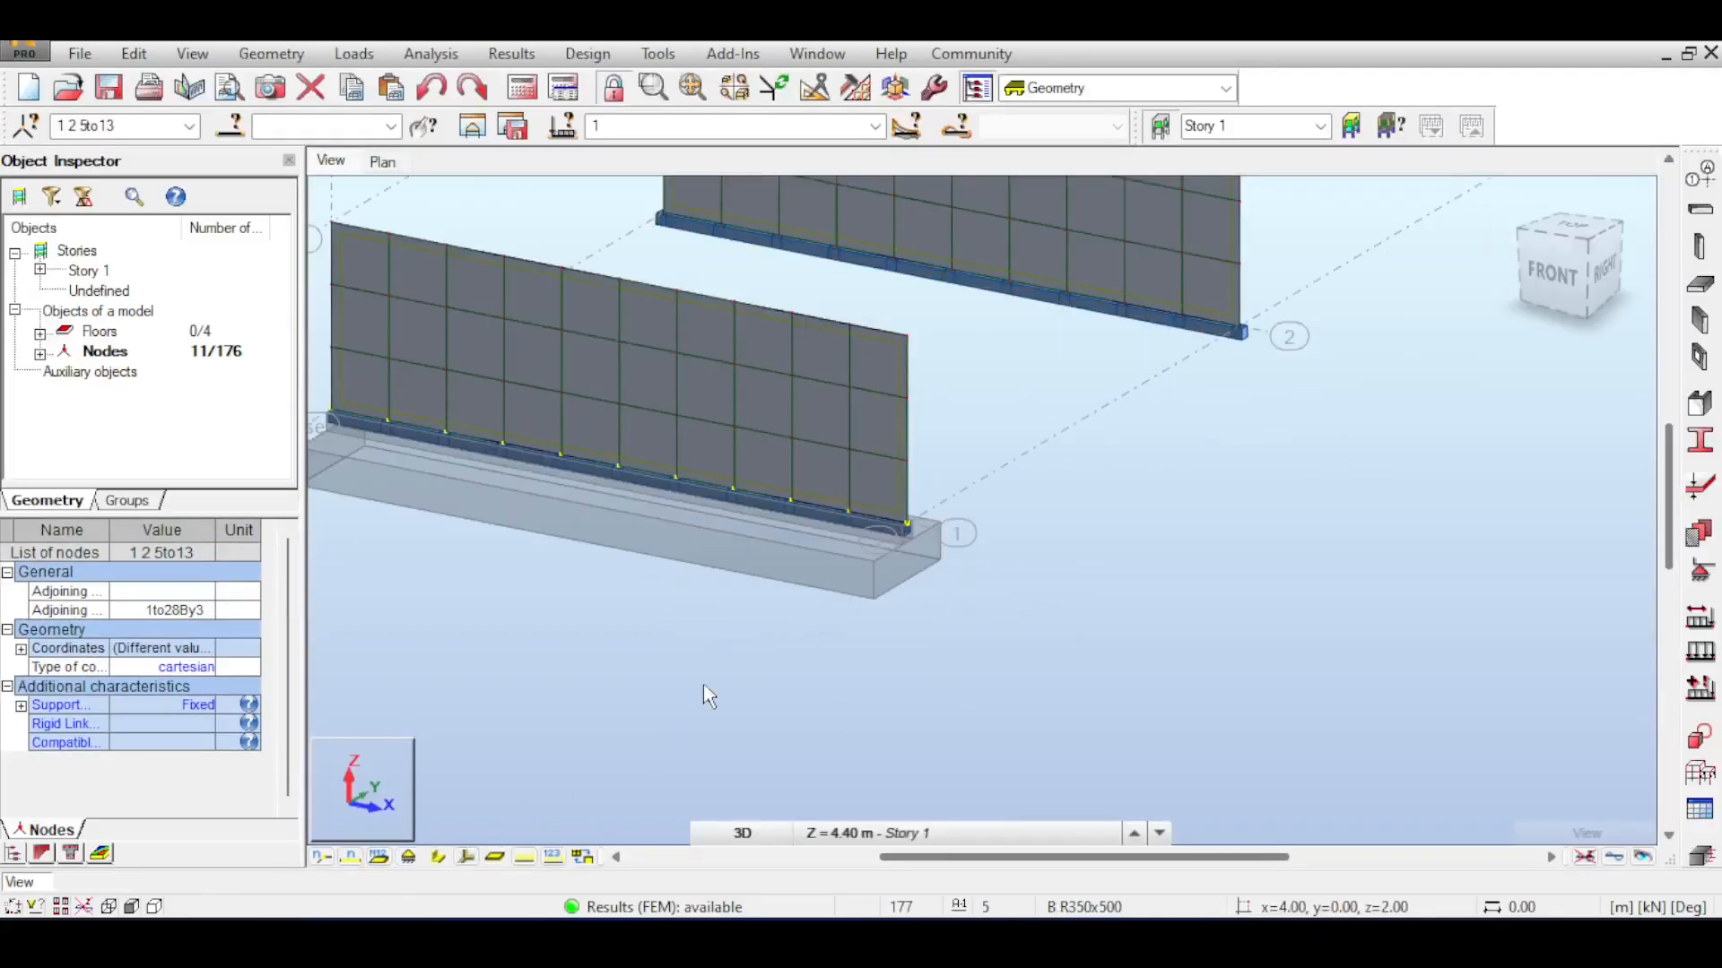
{"action": "left_click", "coordinate": [1568, 282]}
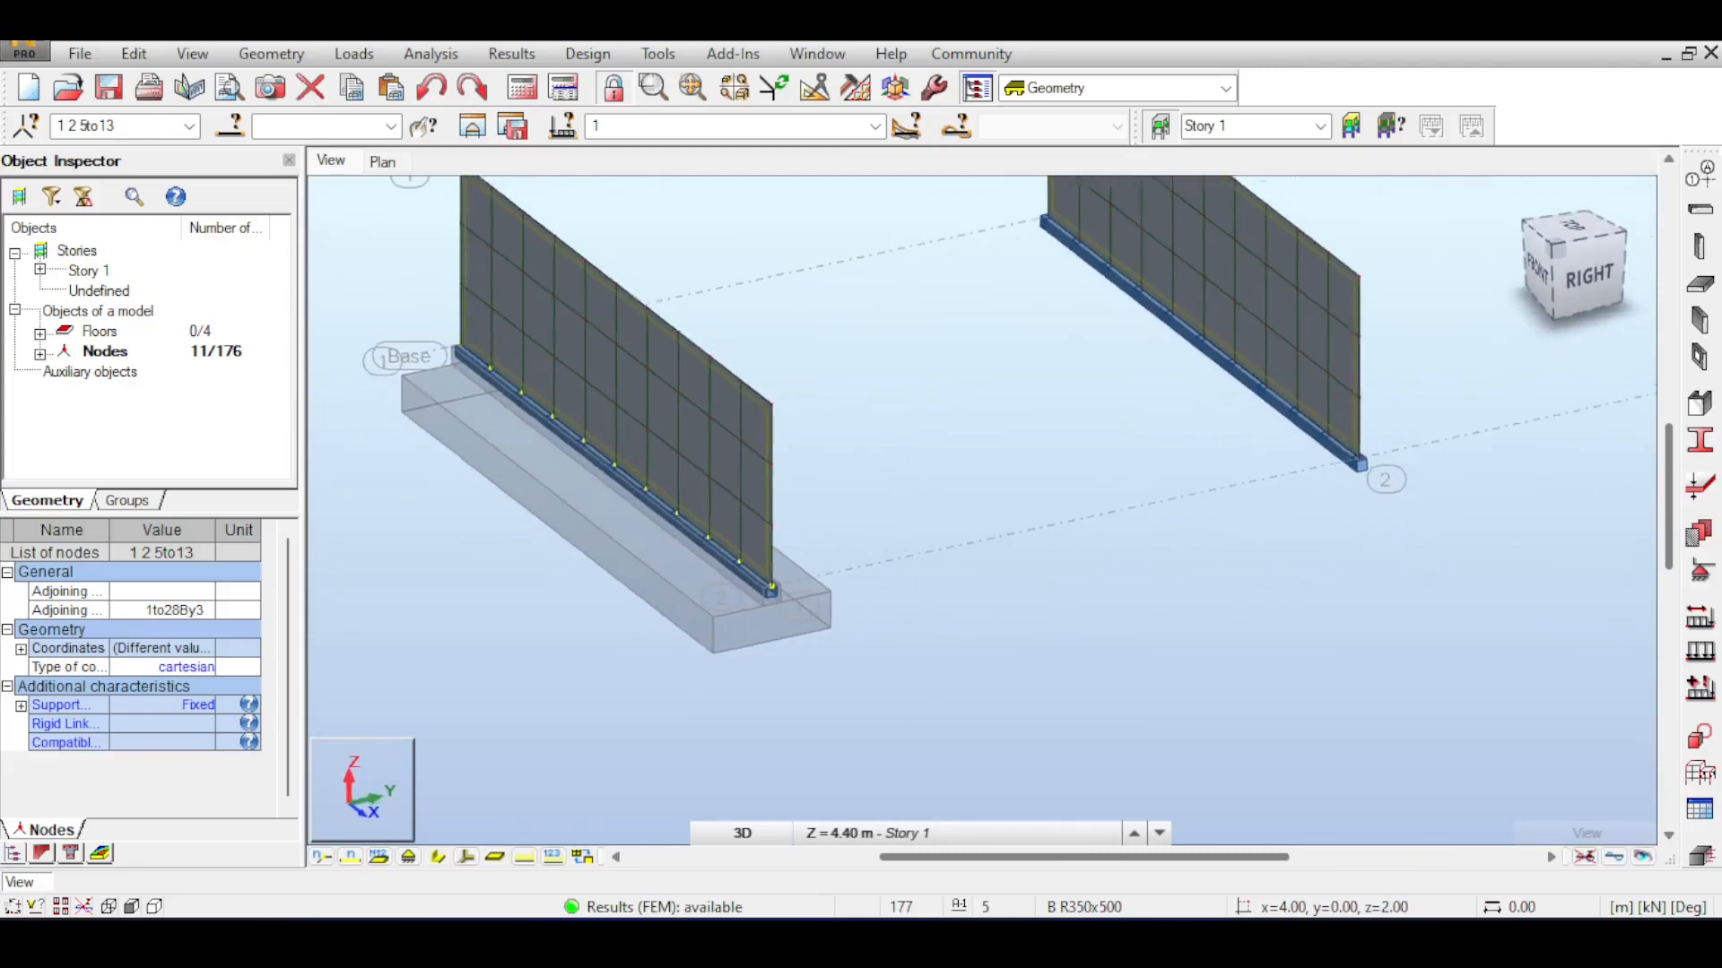
Return to the RC Design provided reinforcement layout and reopen the foundation under Level ±0.00
{"action": "left_click", "coordinate": [1170, 90]}
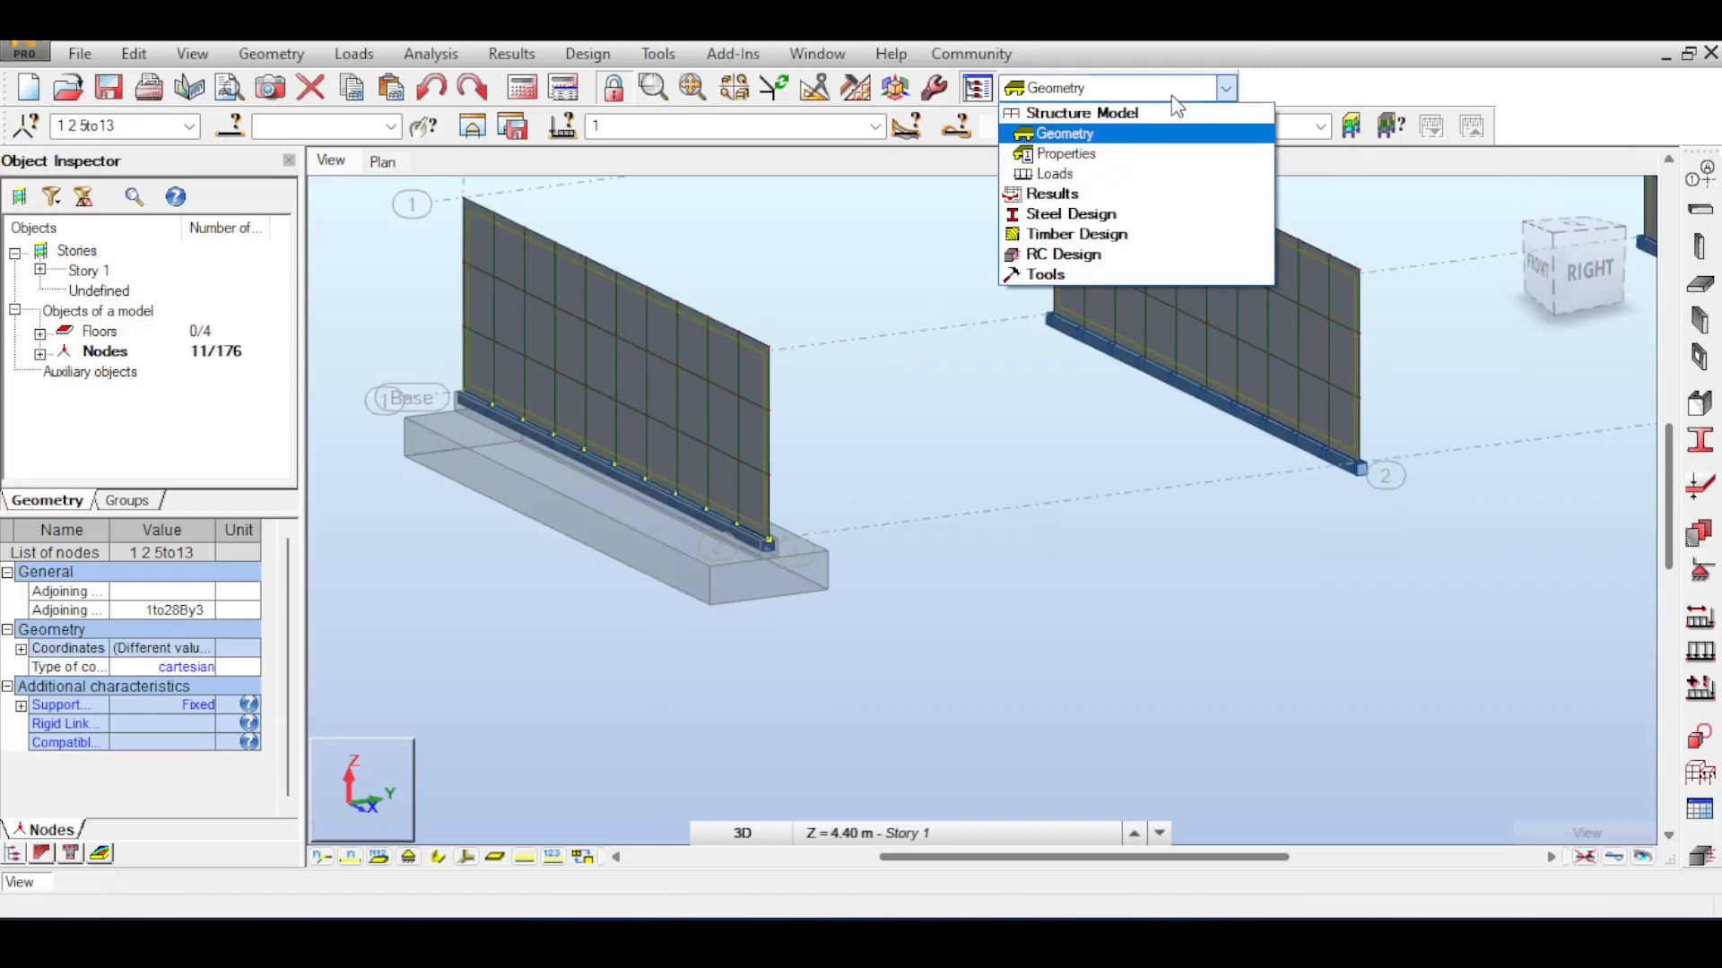
{"action": "left_click", "coordinate": [1067, 255]}
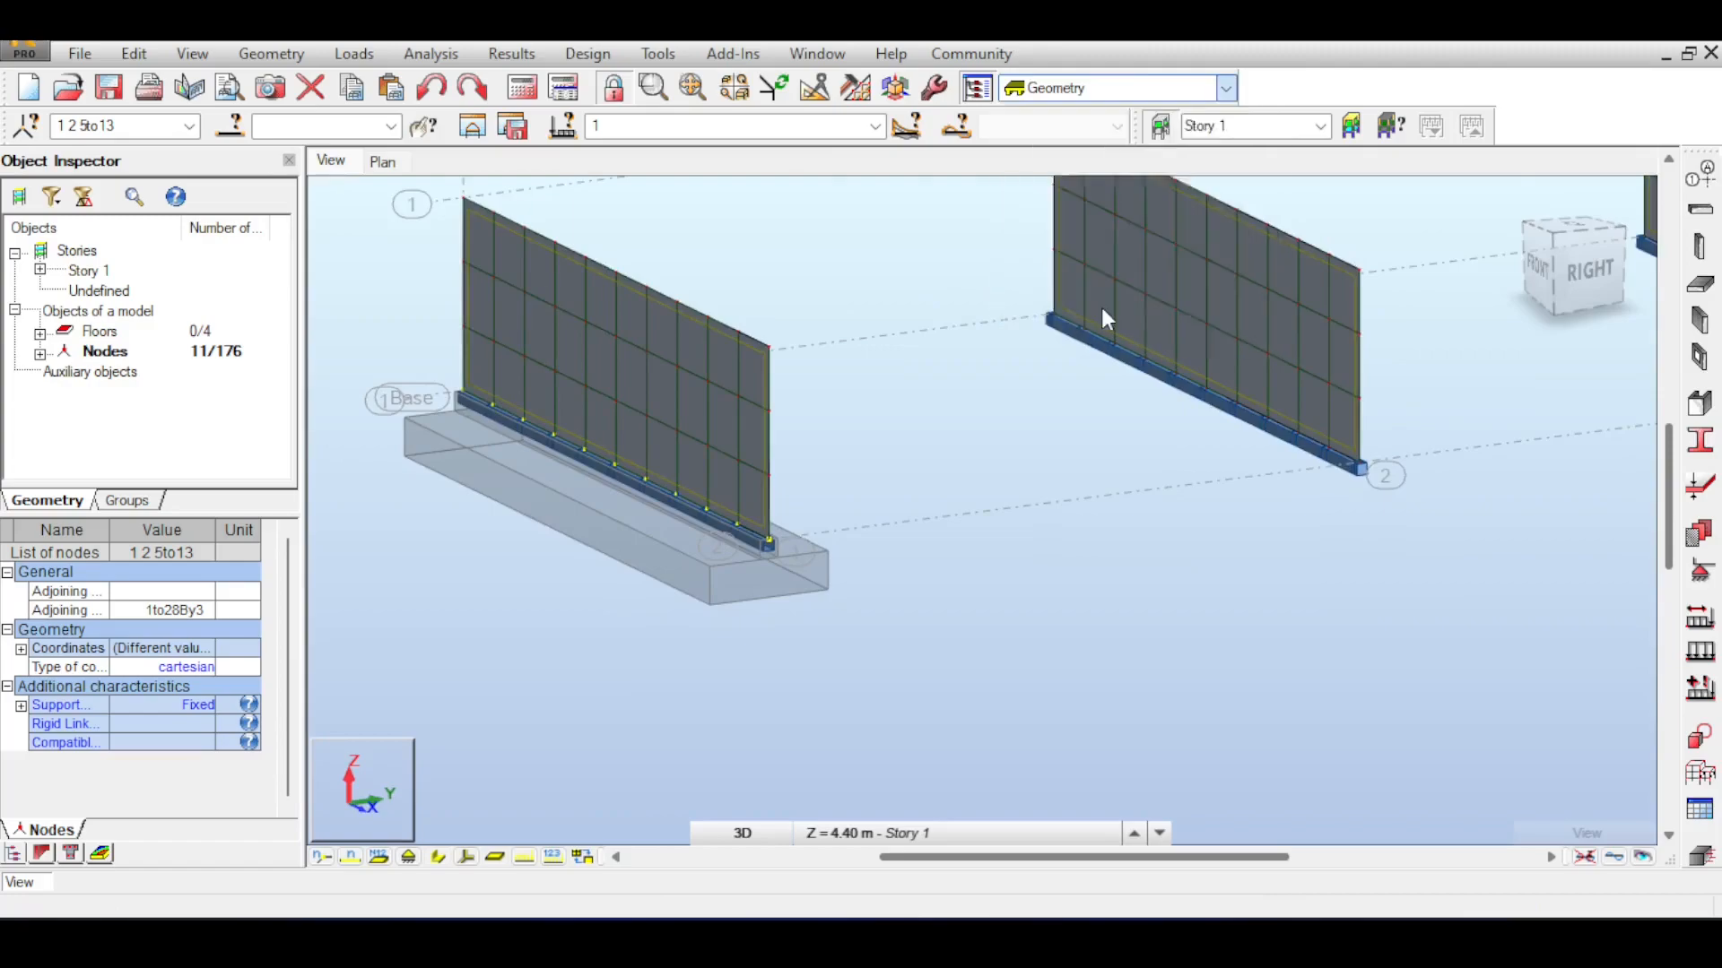
{"action": "left_click", "coordinate": [1105, 315]}
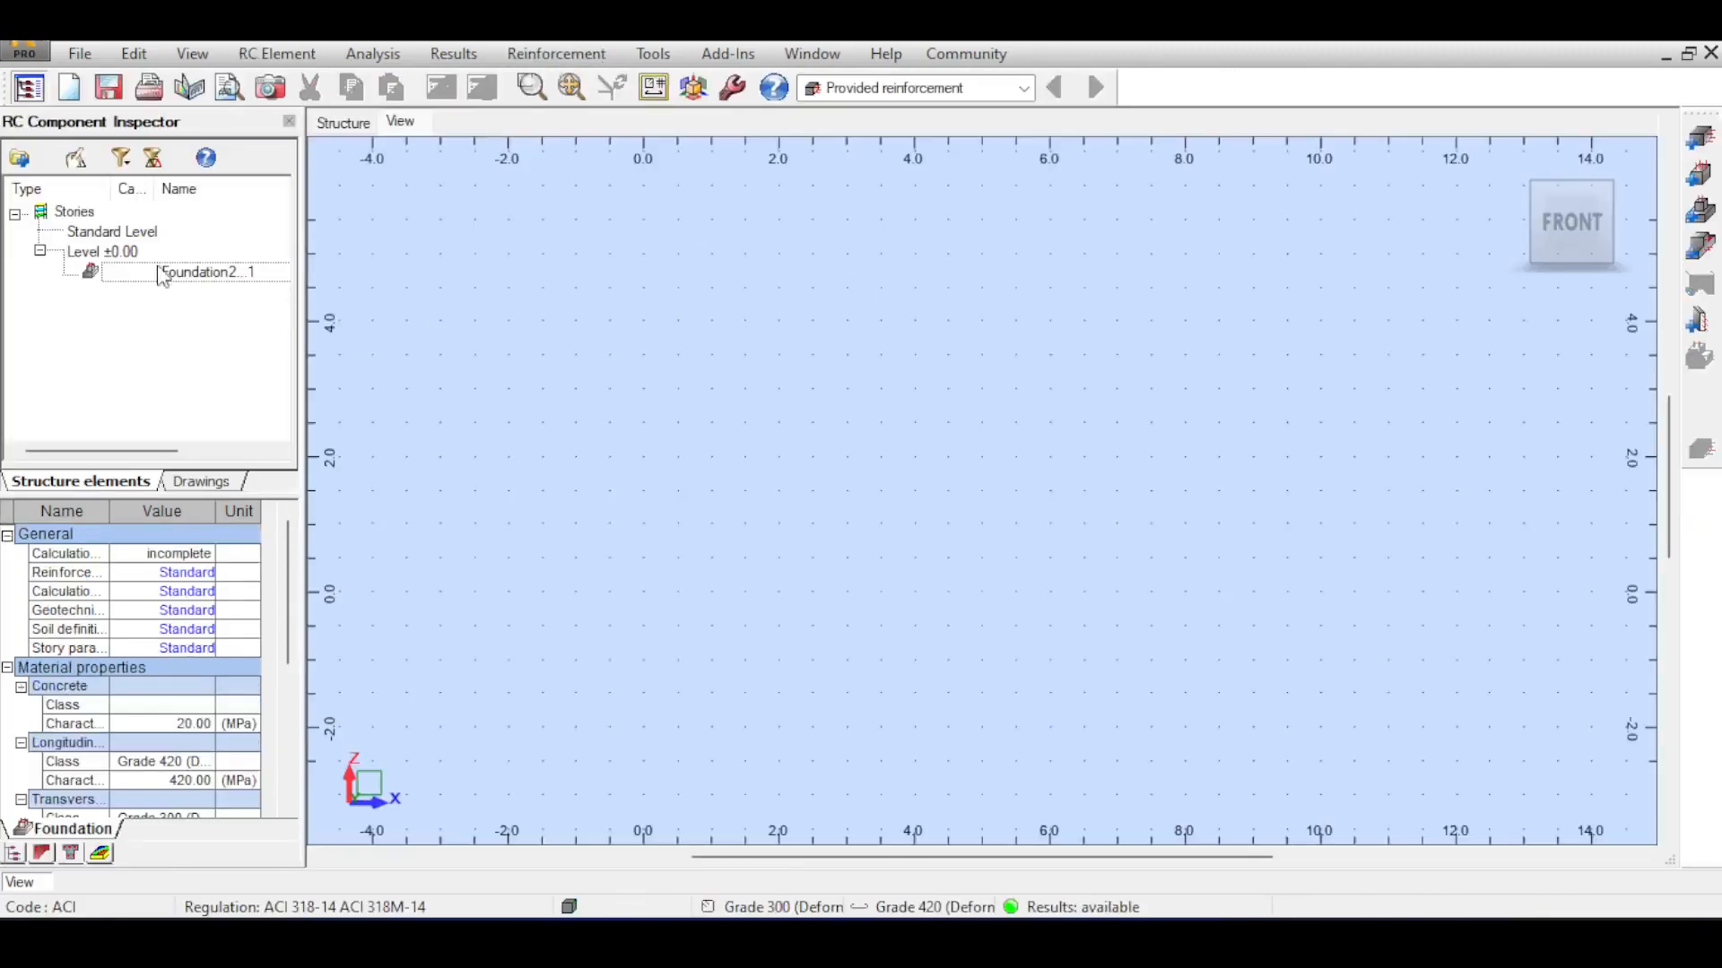
{"action": "left_click", "coordinate": [980, 93]}
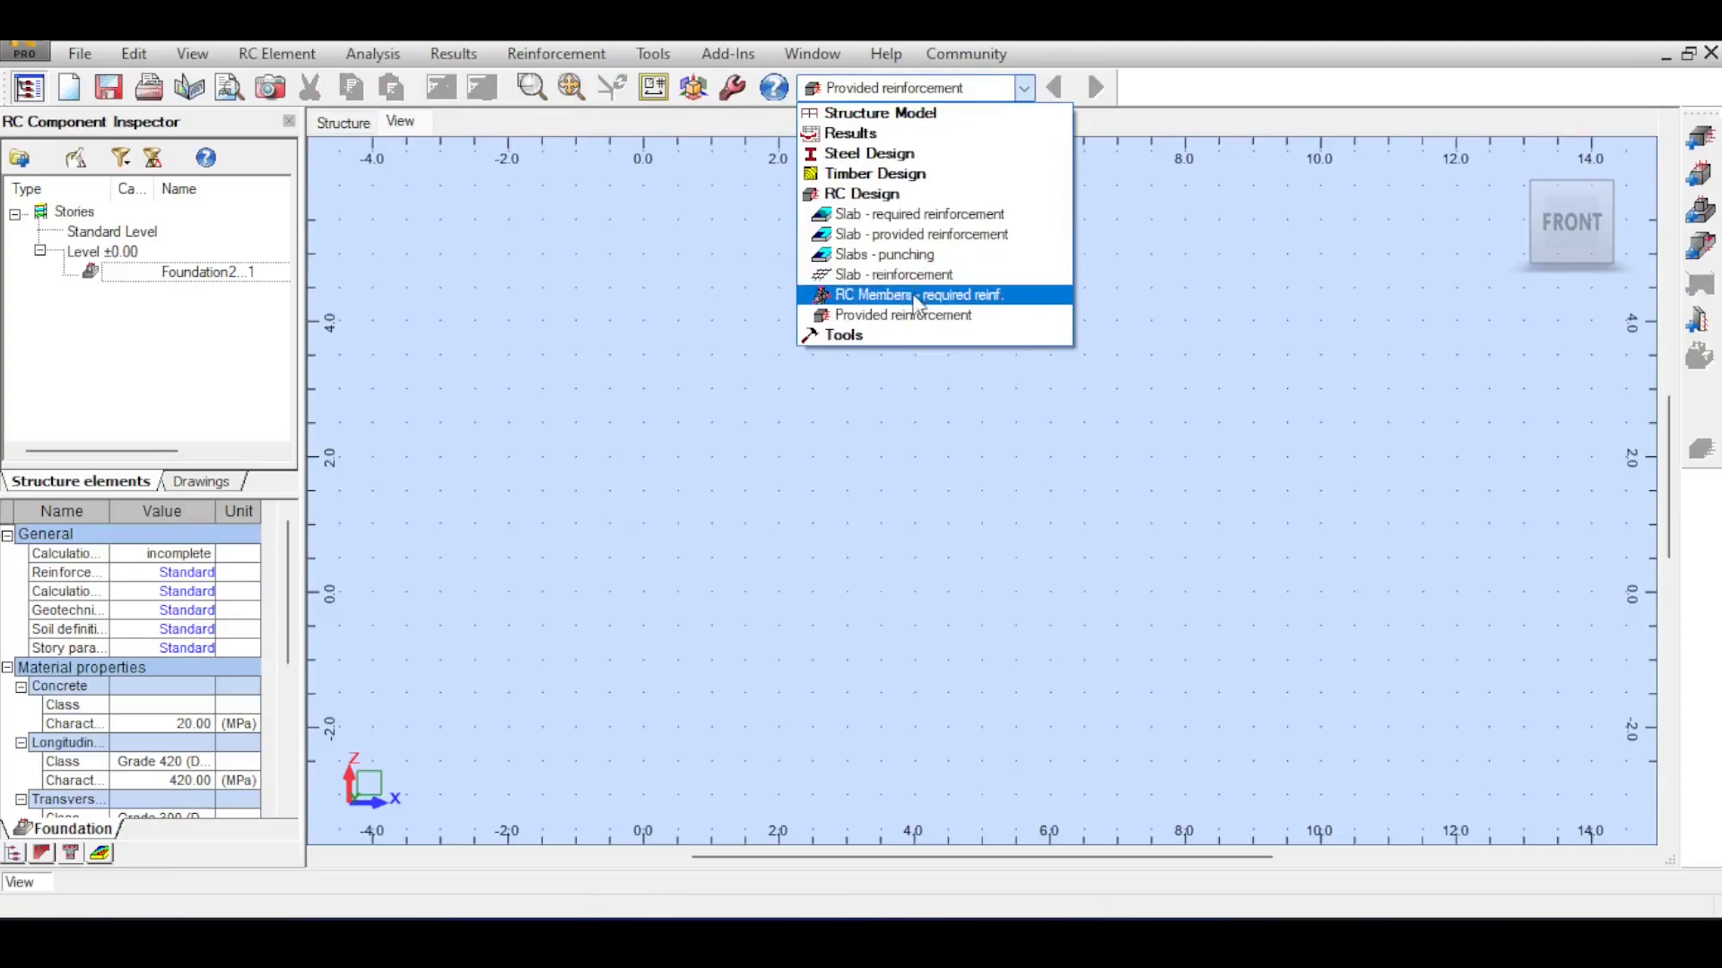
{"action": "left_click", "coordinate": [125, 301]}
{"action": "double_click", "coordinate": [199, 271]}
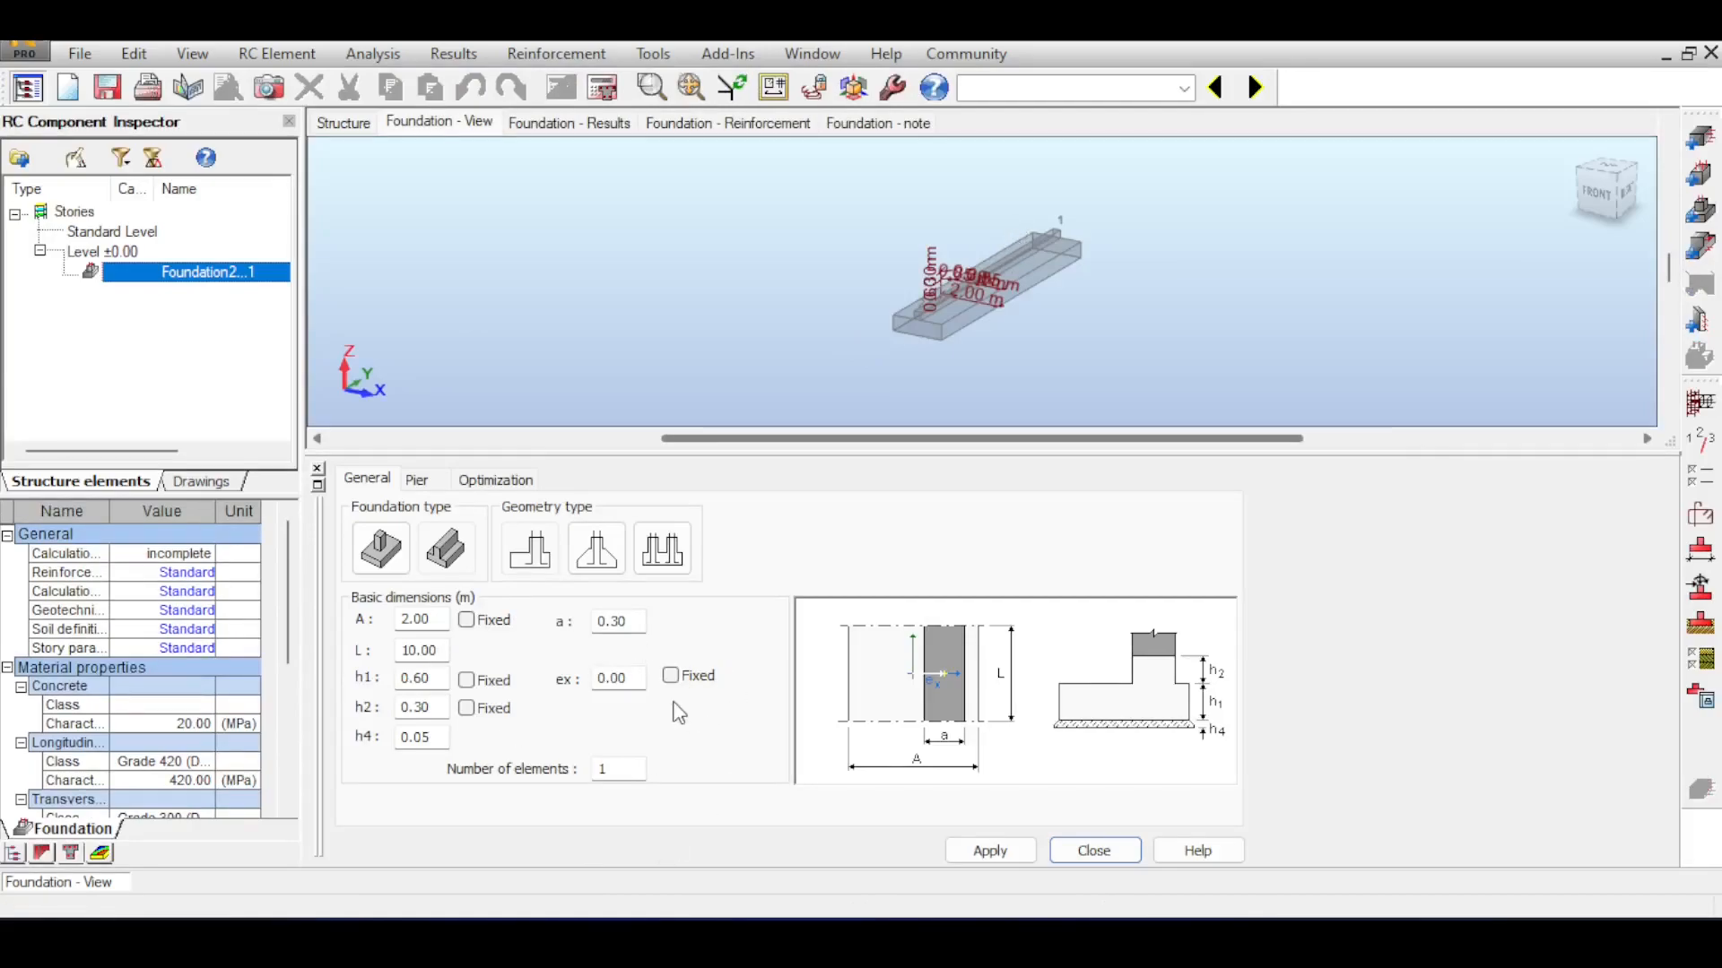
Check the story parameters without changing them, and set the foundation's concrete to CONCR_4.5 in the calculation options
{"action": "left_click", "coordinate": [1700, 439]}
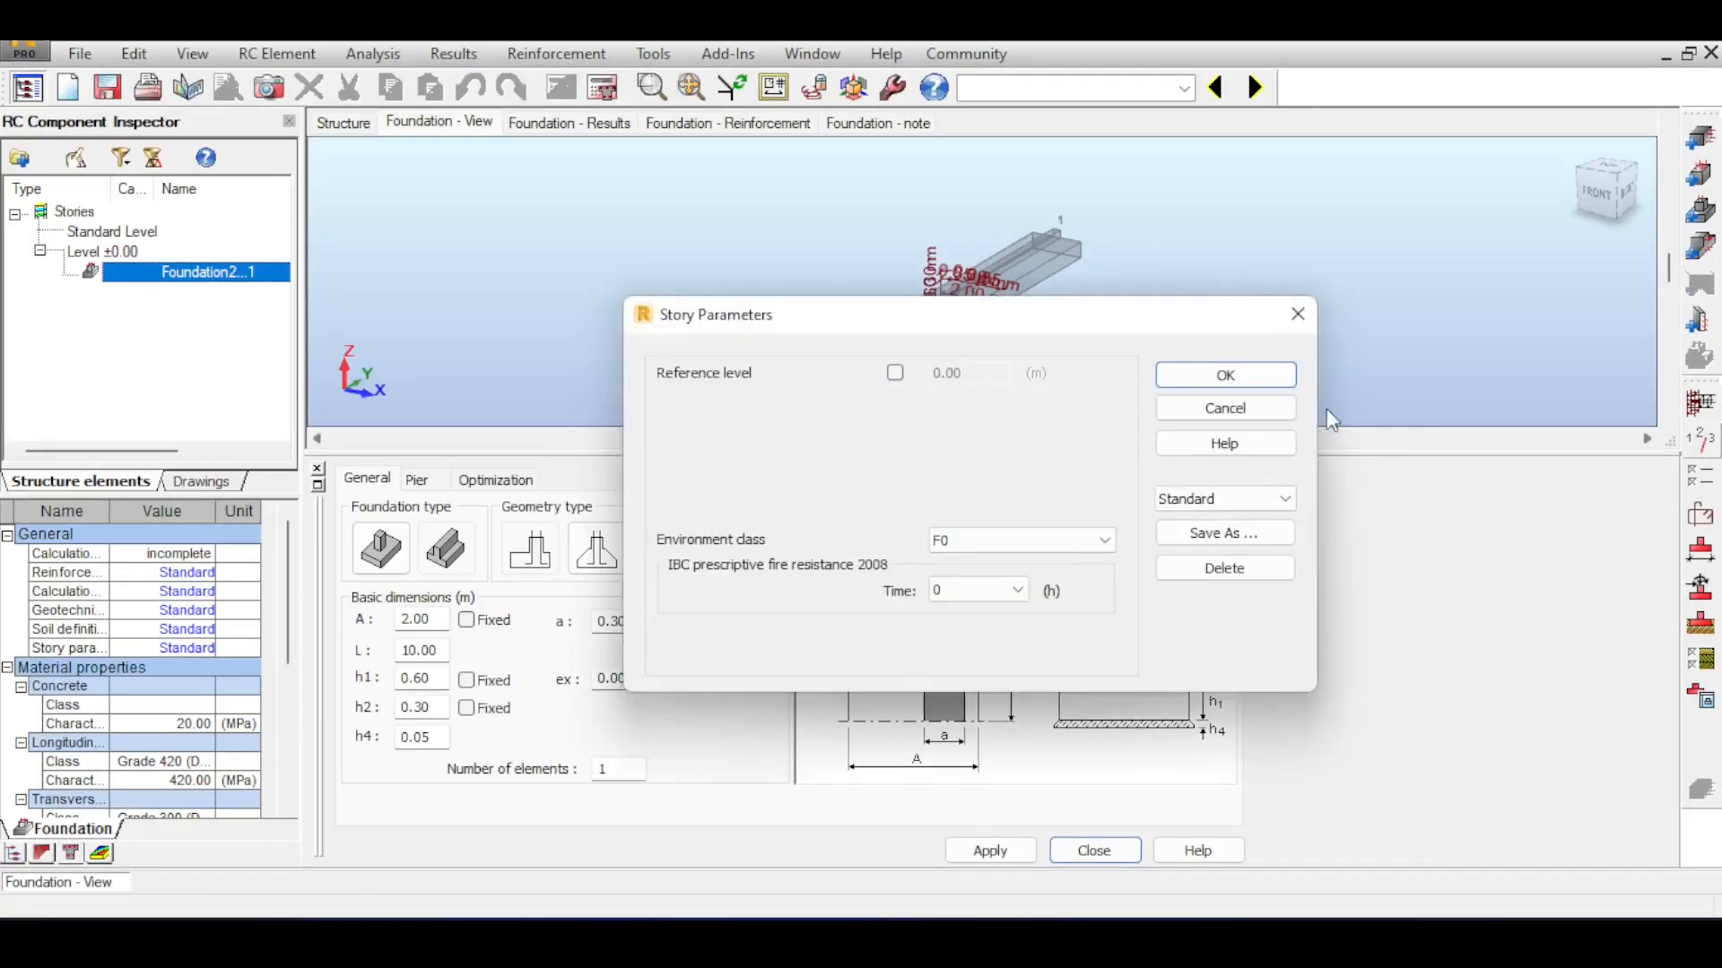
{"action": "left_click", "coordinate": [1297, 313]}
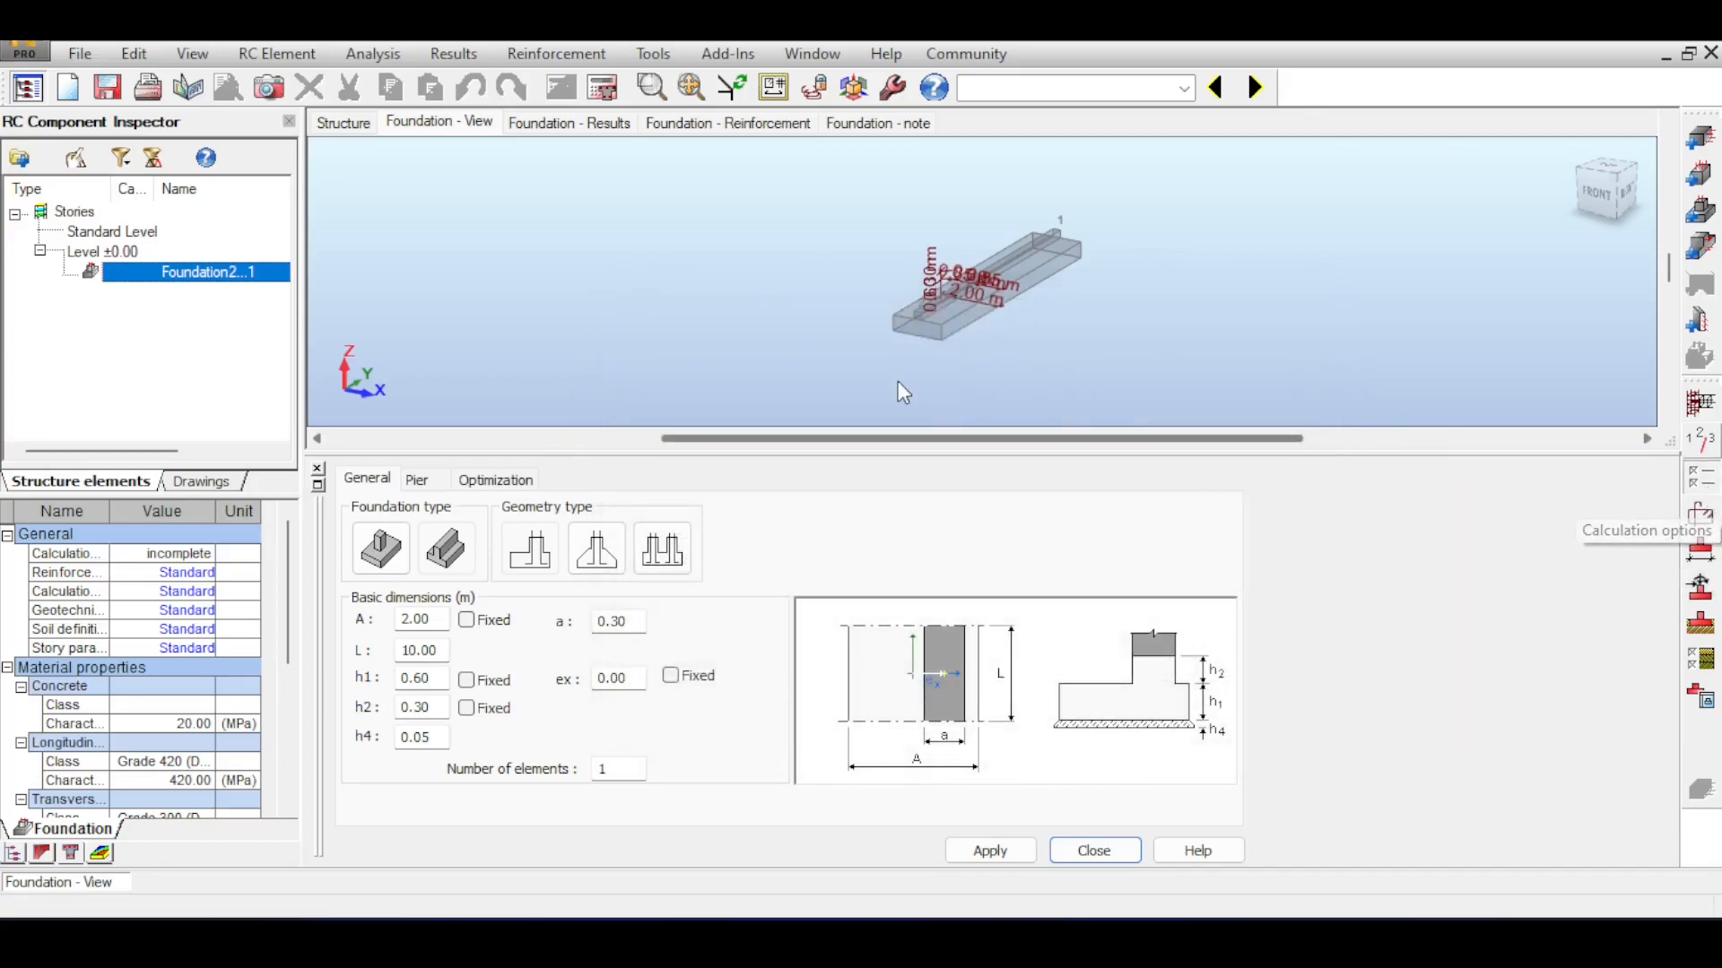
{"action": "left_click", "coordinate": [1702, 513]}
{"action": "left_click", "coordinate": [601, 111]}
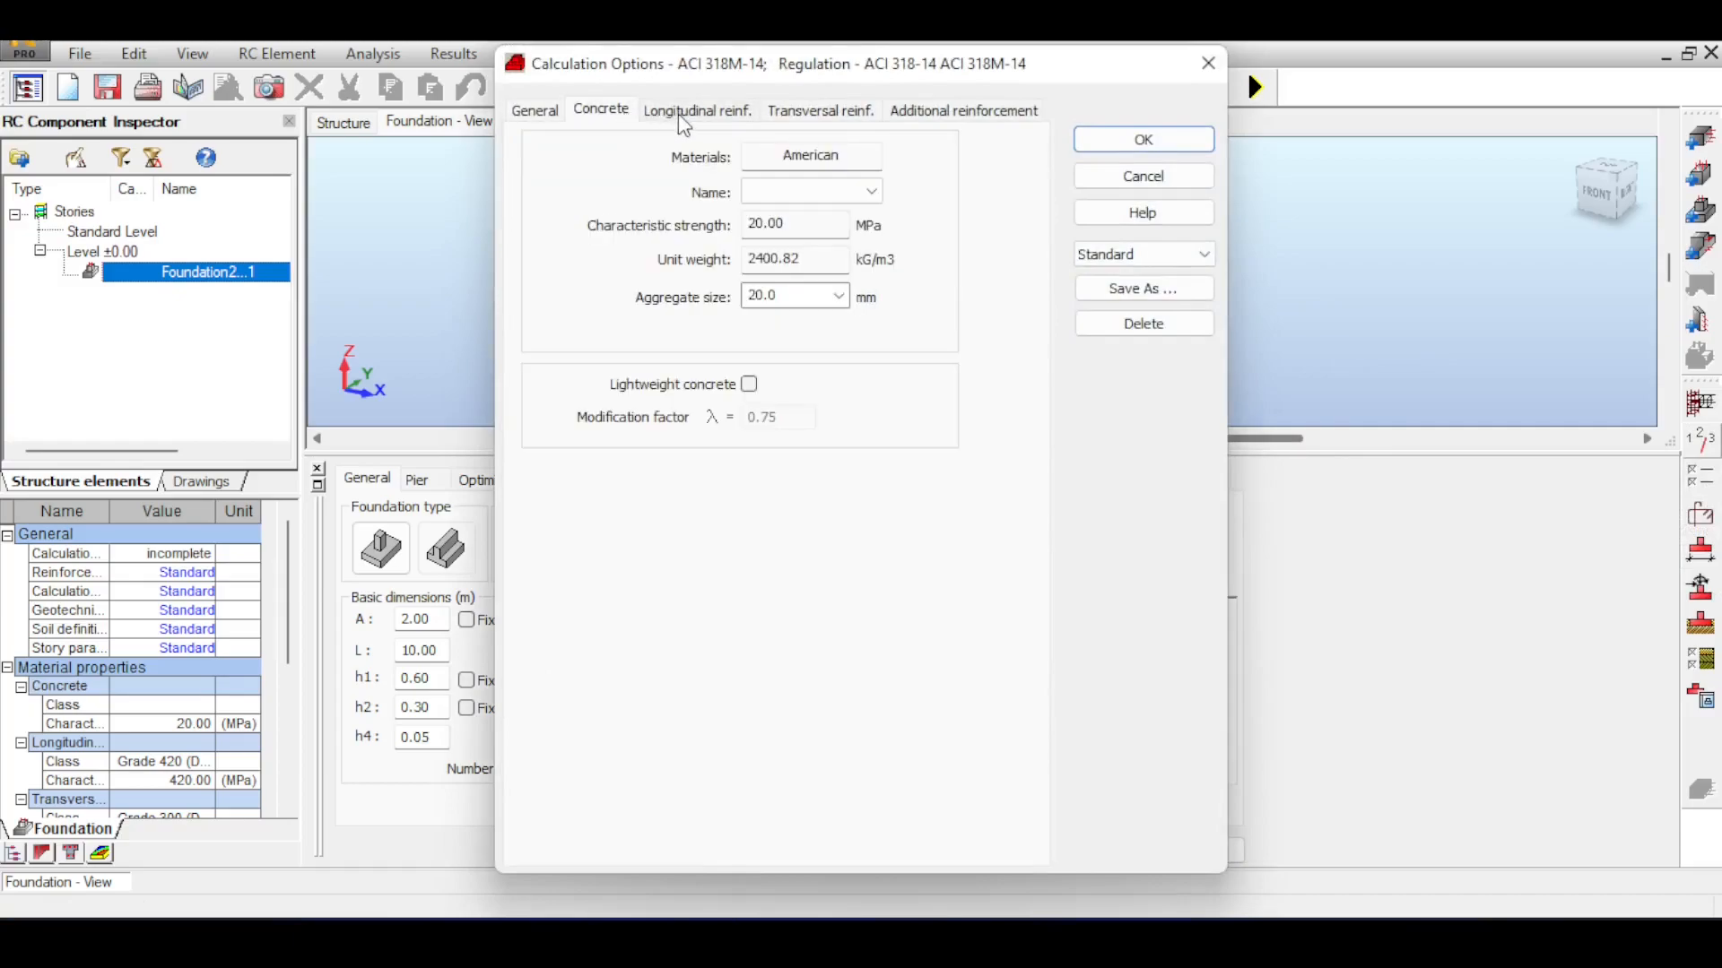
{"action": "left_click", "coordinate": [747, 193]}
{"action": "left_click", "coordinate": [791, 246]}
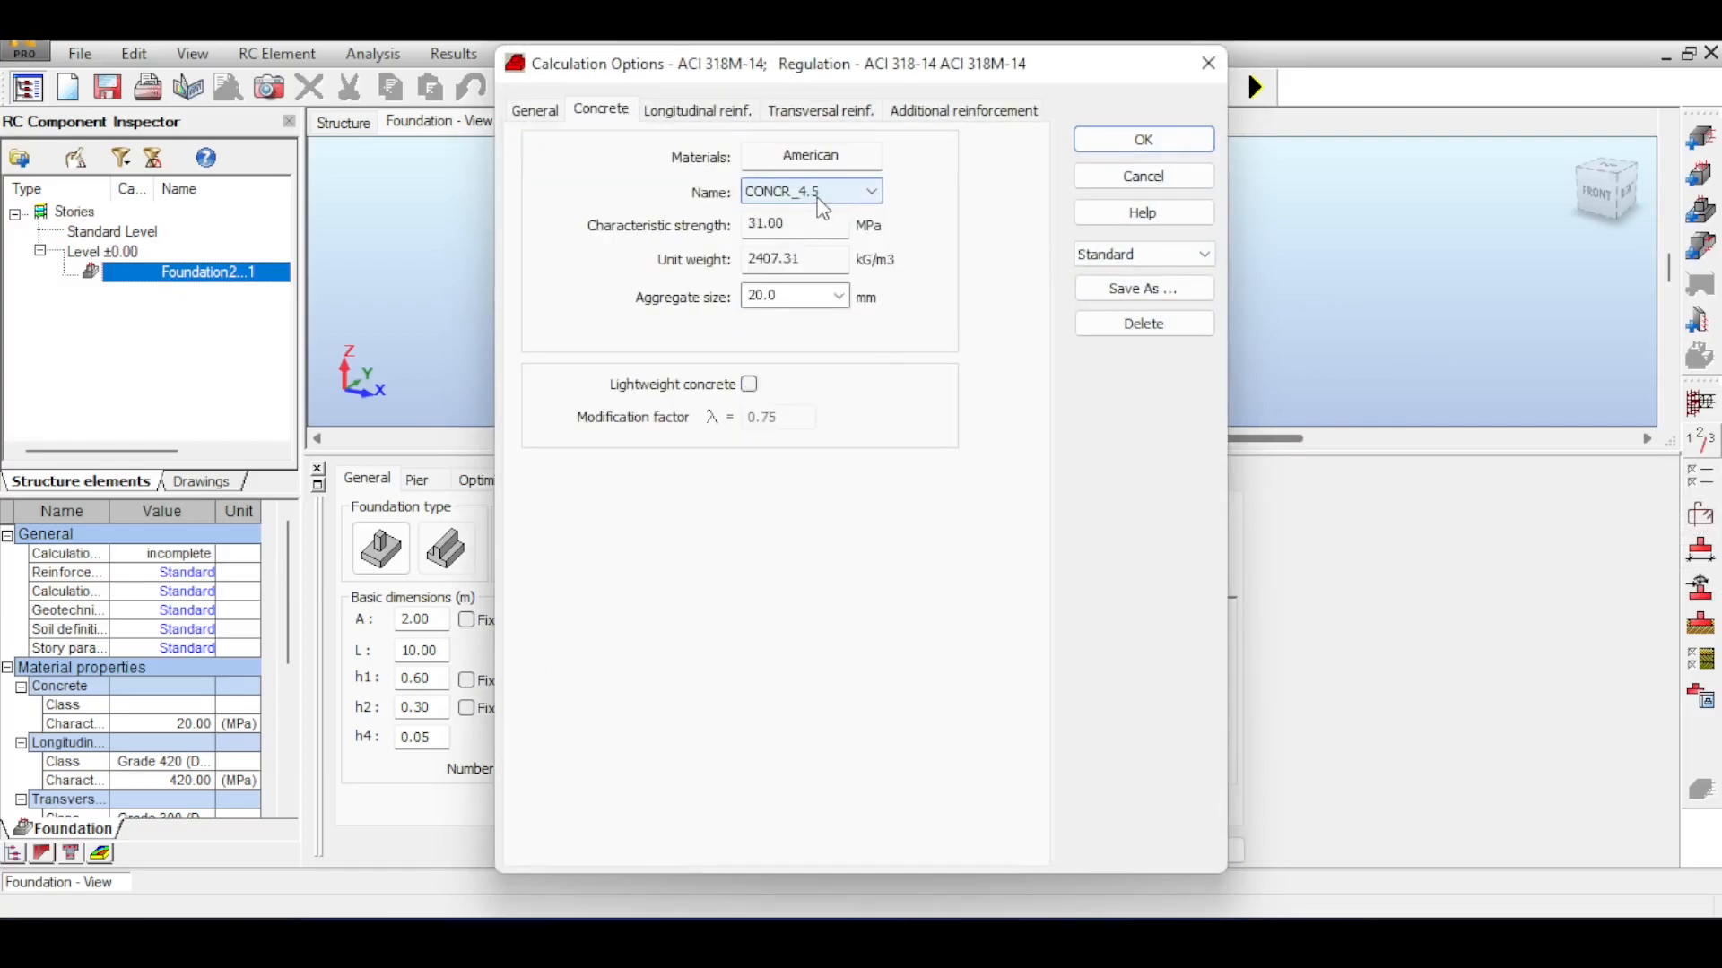
Set the transversal and additional reinforcement steel to Grade 420 and accept the calculation options
{"action": "left_click", "coordinate": [697, 110]}
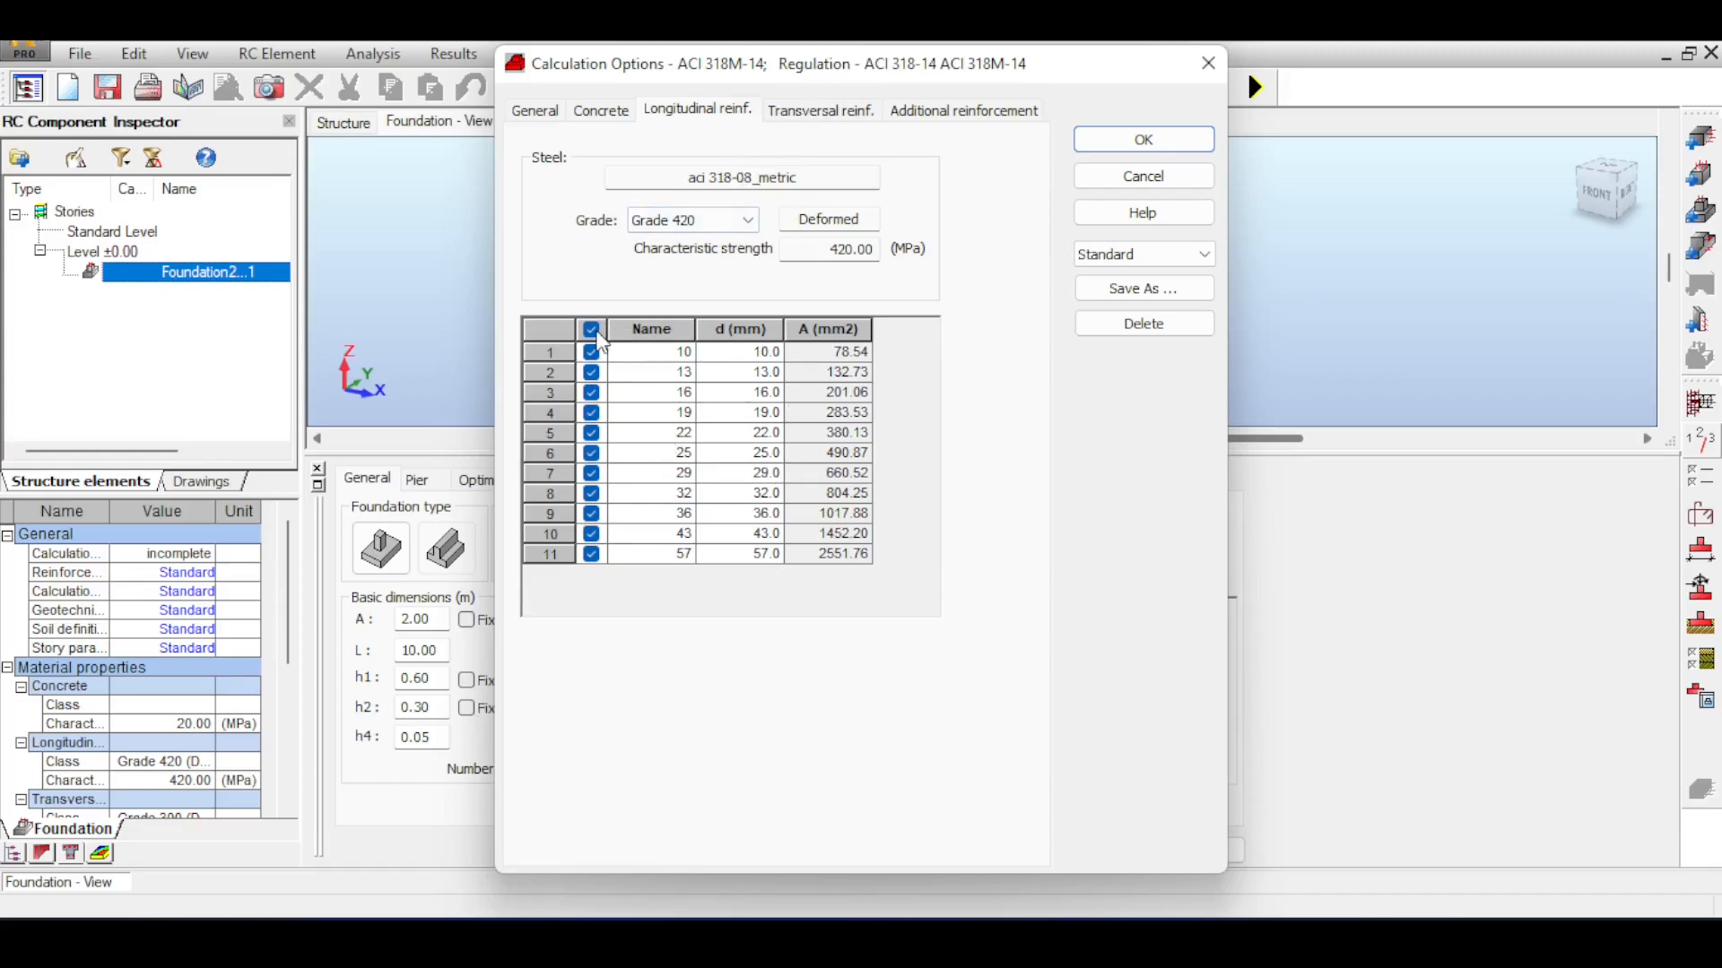
{"action": "left_click", "coordinate": [835, 115]}
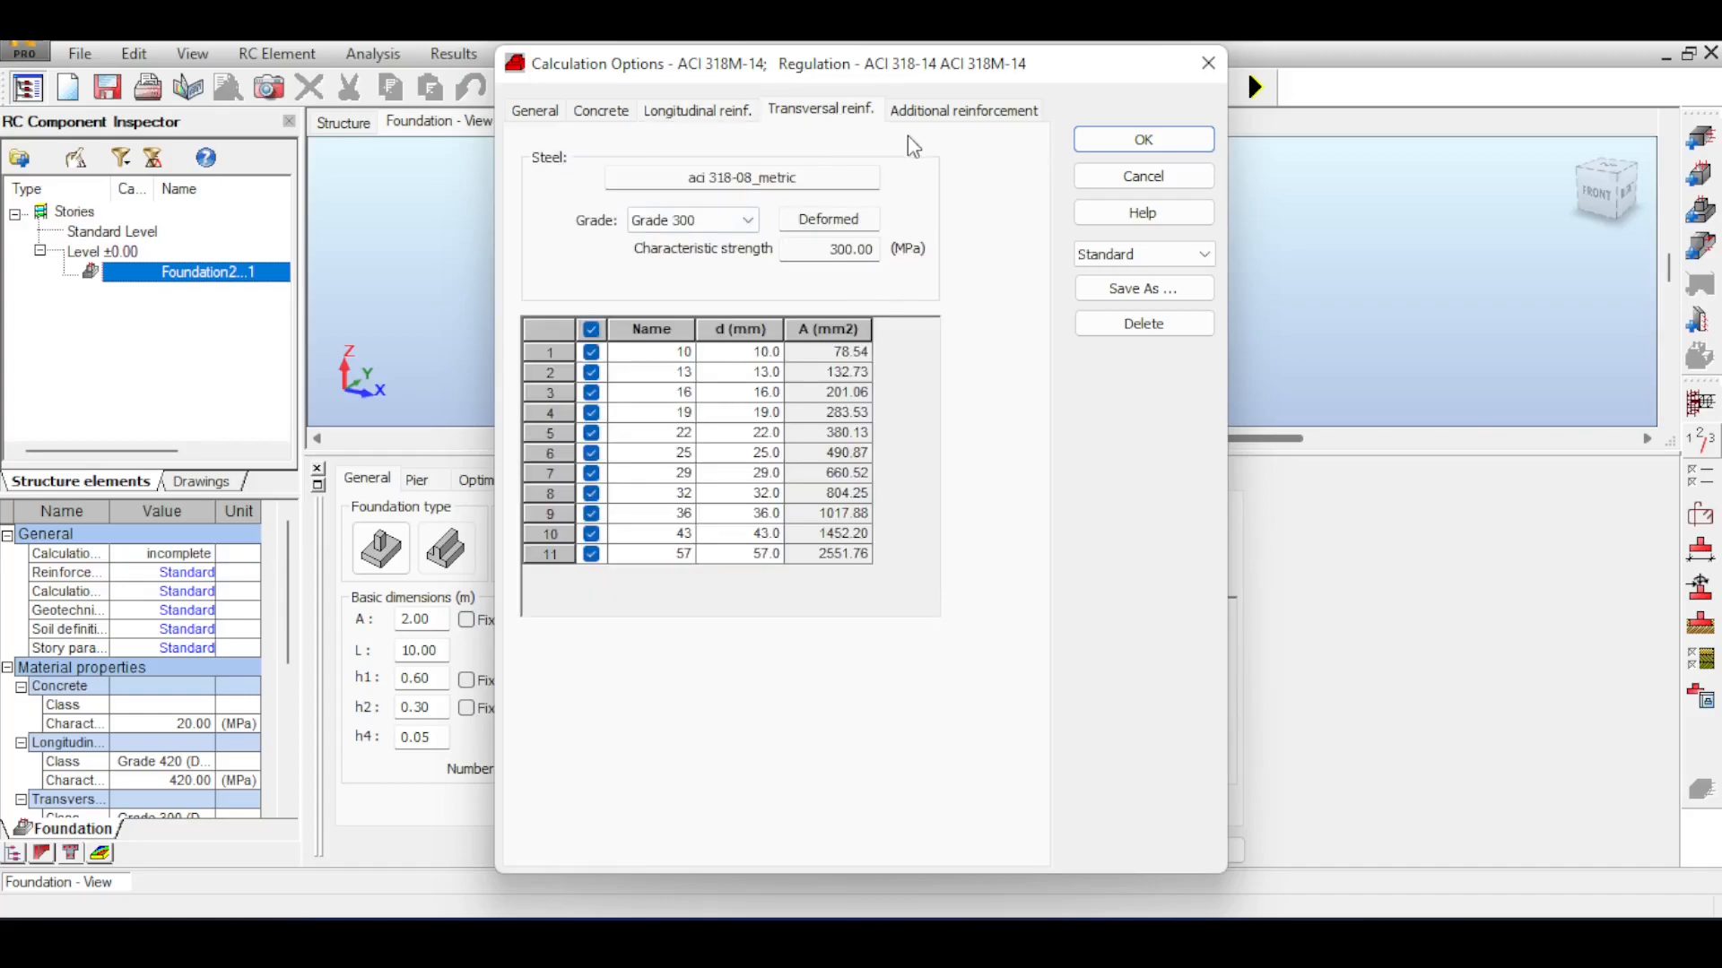
{"action": "left_click", "coordinate": [749, 220]}
{"action": "left_click", "coordinate": [949, 116]}
{"action": "left_click", "coordinate": [957, 115]}
{"action": "left_click", "coordinate": [749, 221]}
{"action": "left_click", "coordinate": [686, 260]}
{"action": "left_click", "coordinate": [1144, 141]}
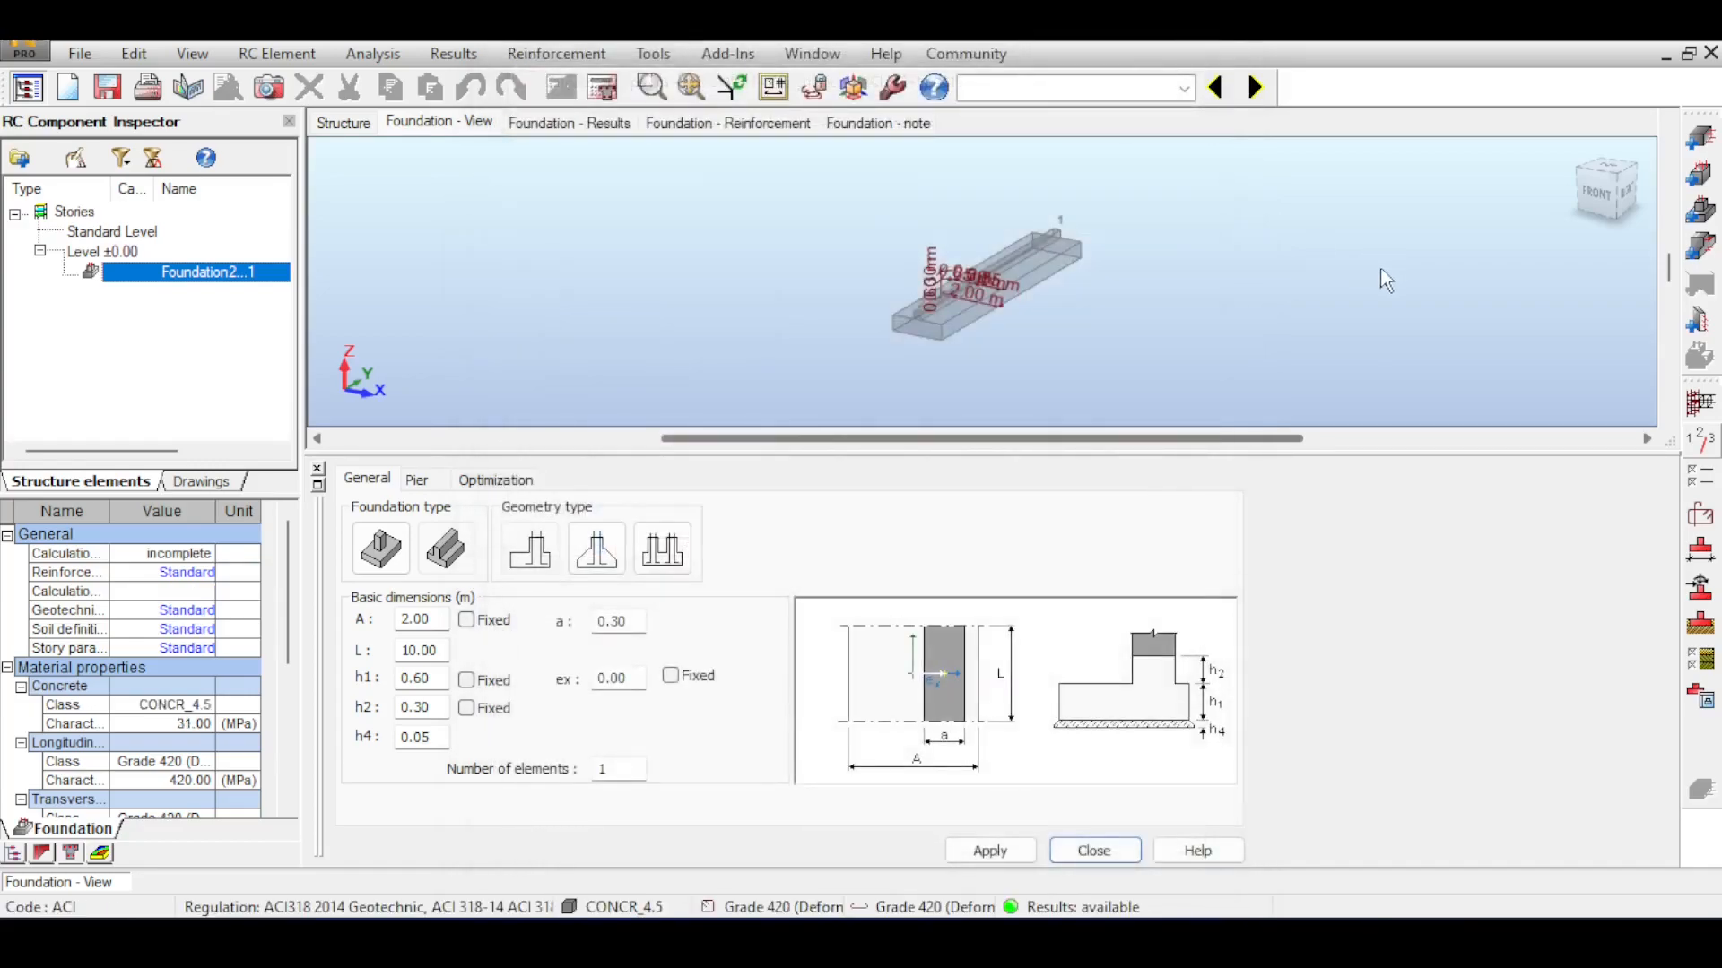
Review the footing, pier and dowel bar settings of the reinforcement pattern, keeping them as they are
{"action": "left_click", "coordinate": [1700, 515]}
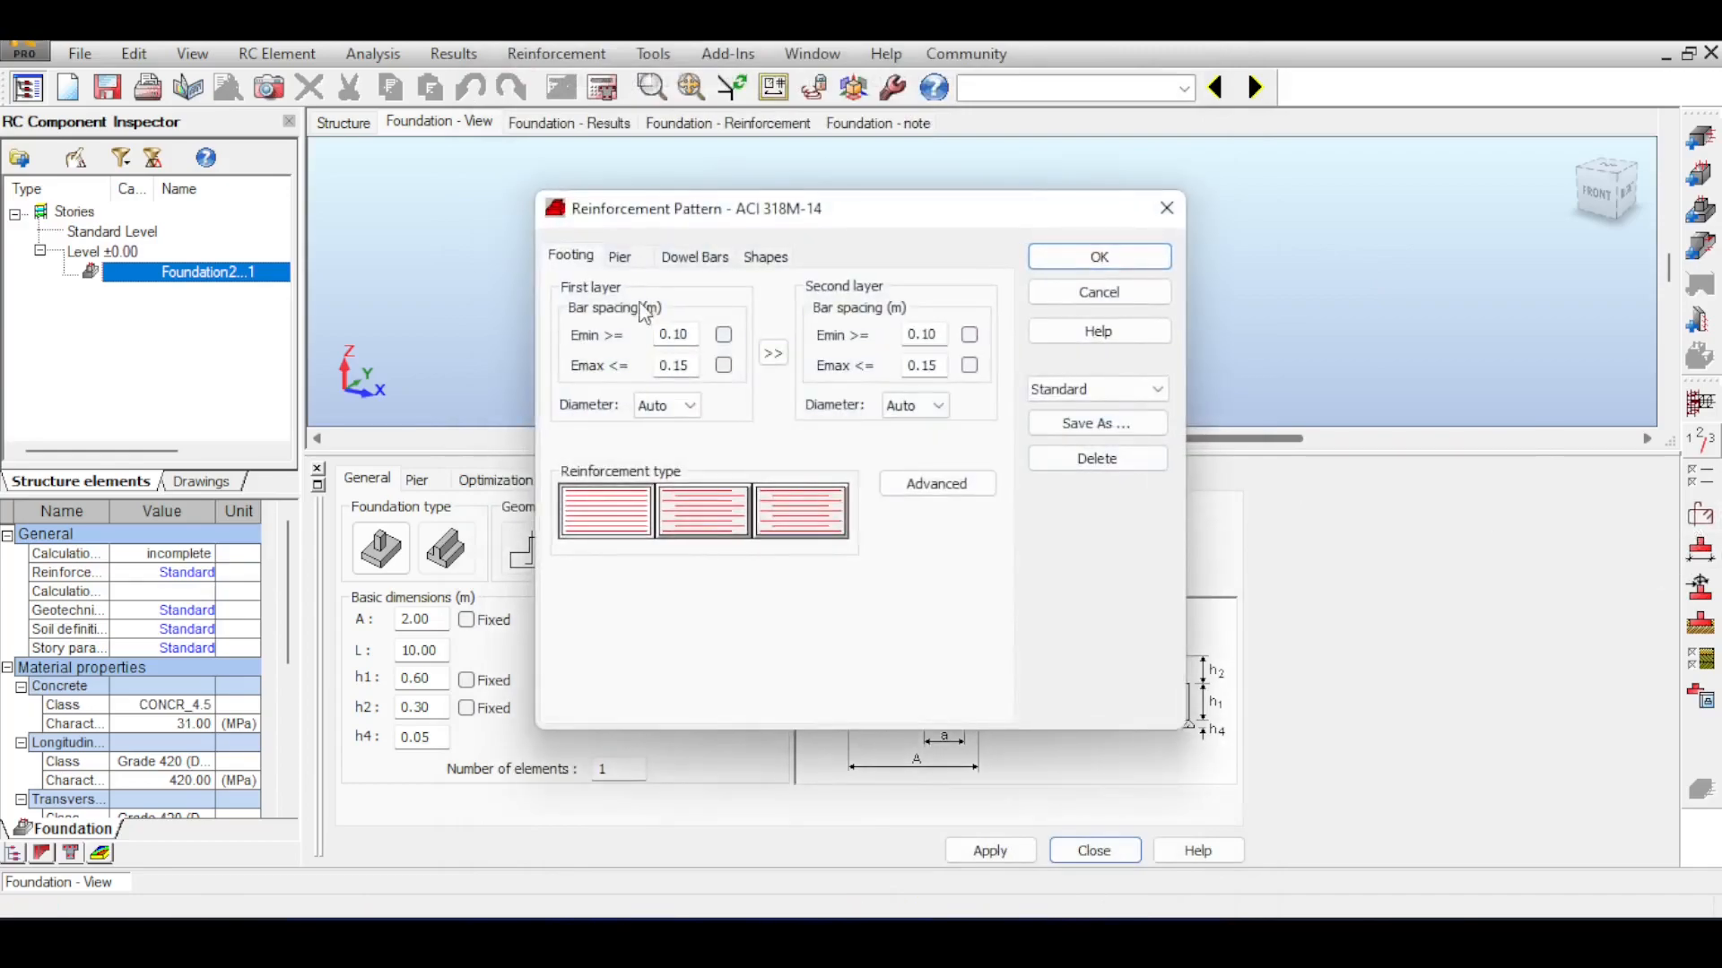
{"action": "left_click", "coordinate": [627, 258]}
{"action": "left_click", "coordinate": [715, 262]}
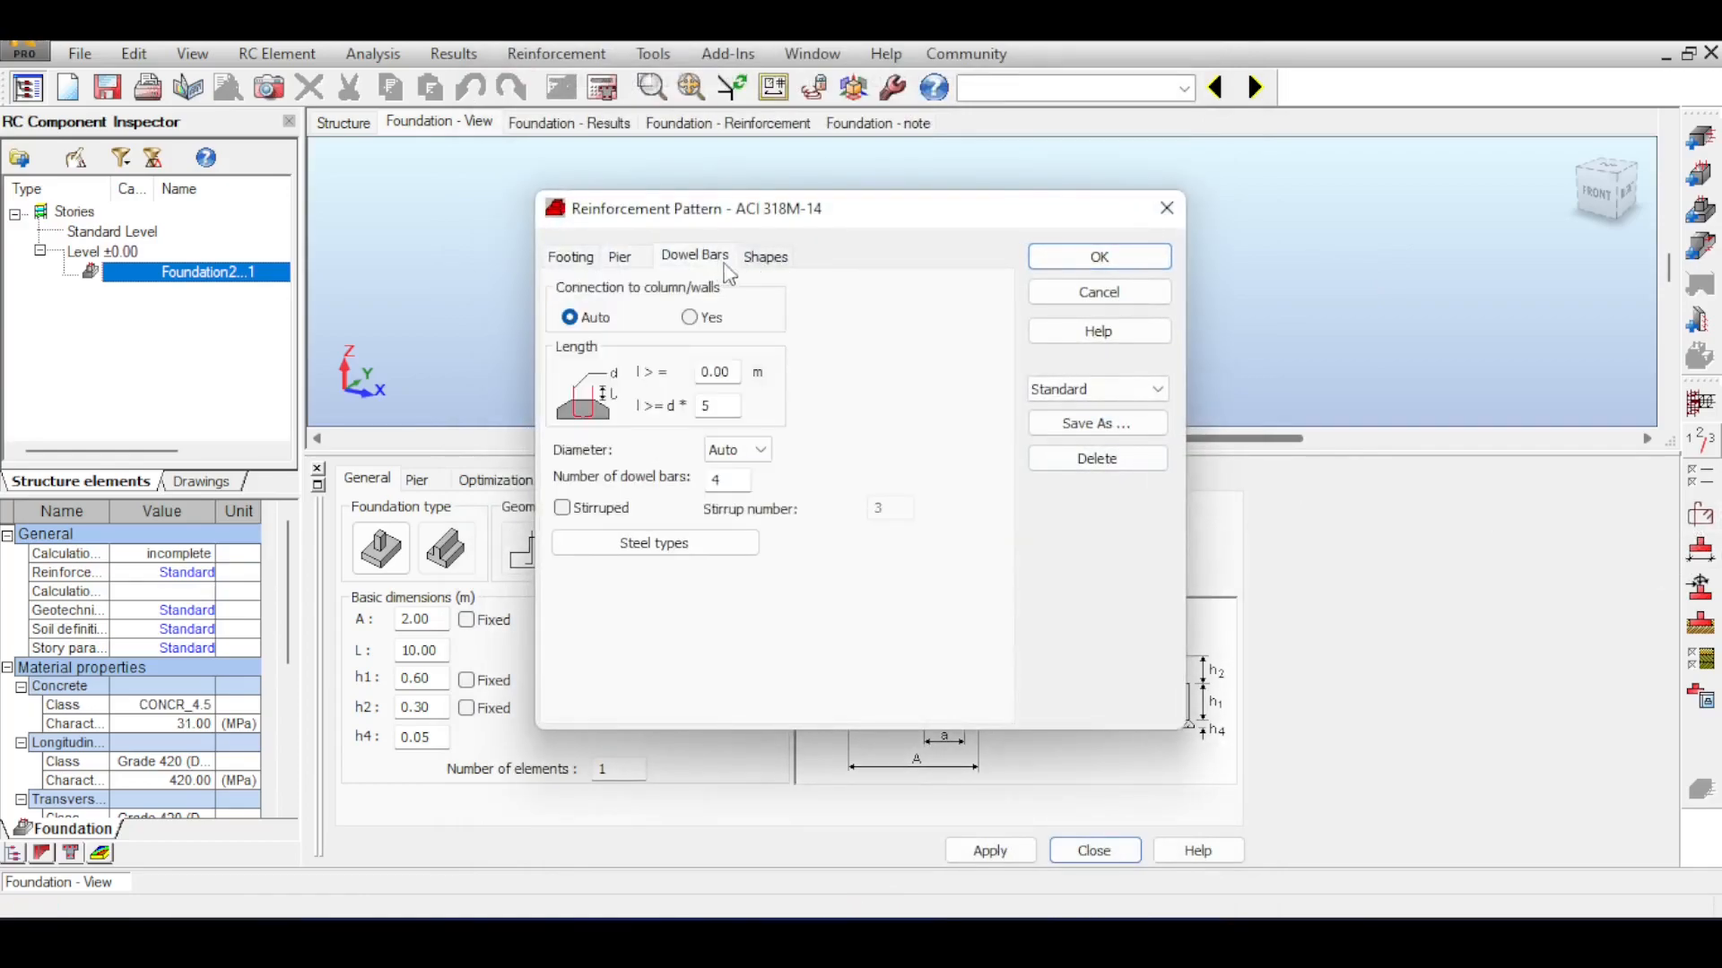
{"action": "left_click", "coordinate": [1100, 260]}
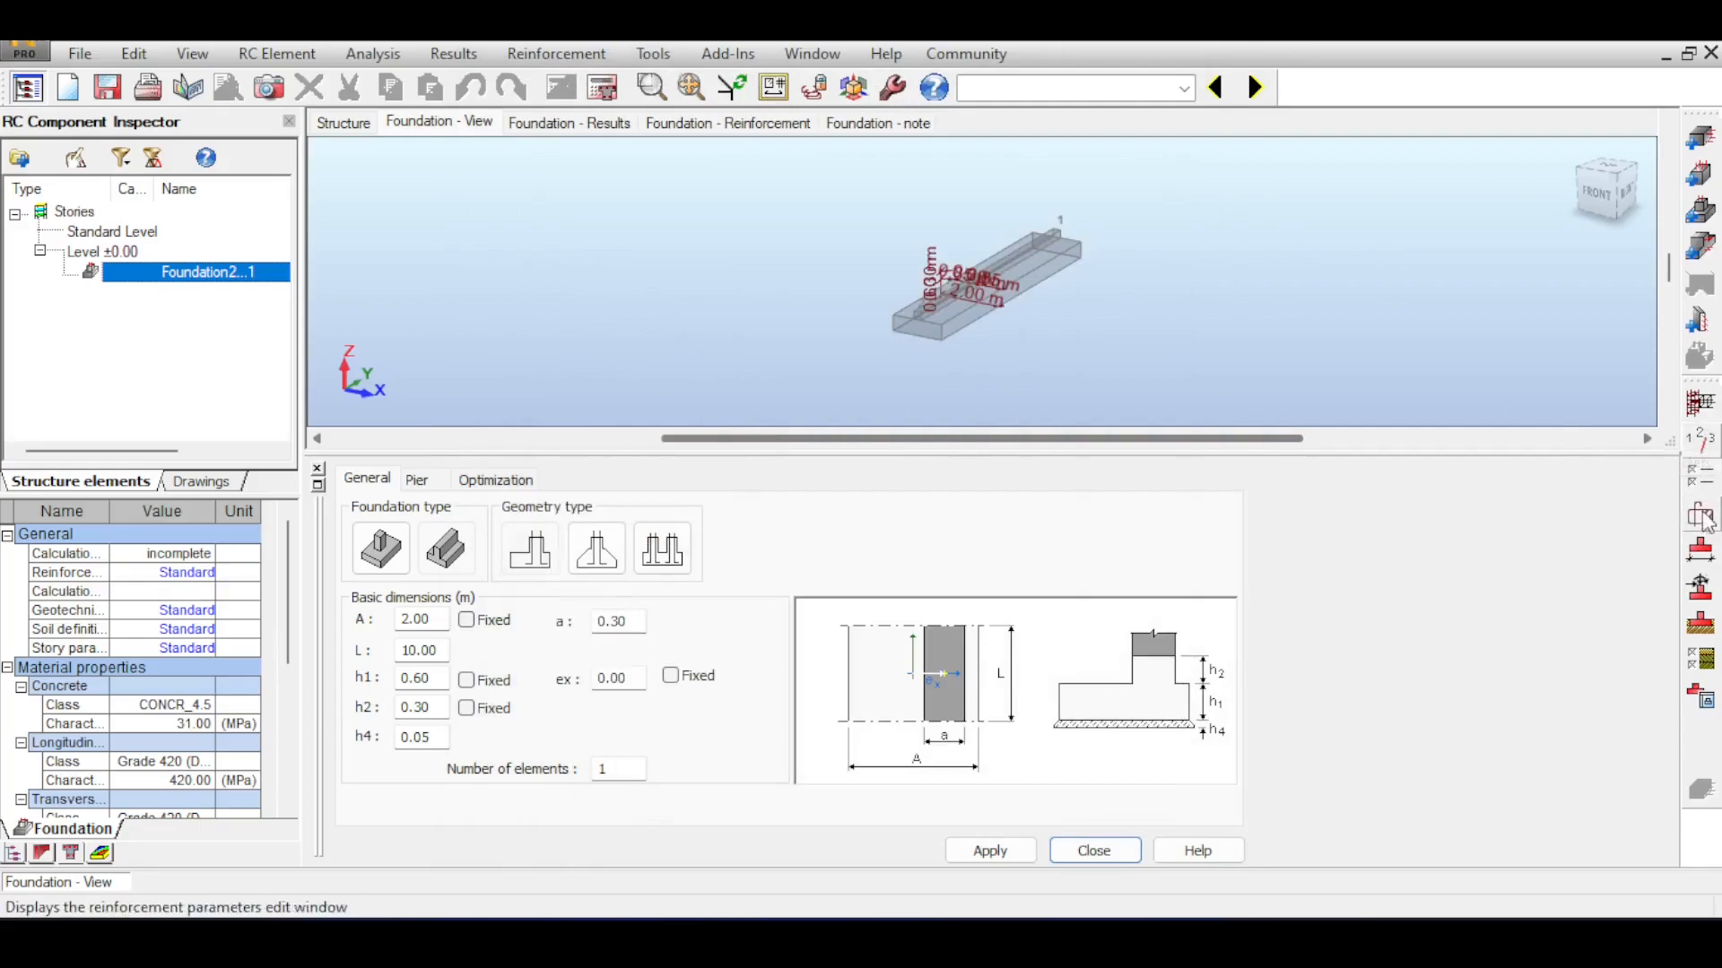
Review the axial force, horizontal force and moment of the foundation's DL1 dead load case
{"action": "left_click", "coordinate": [1703, 596]}
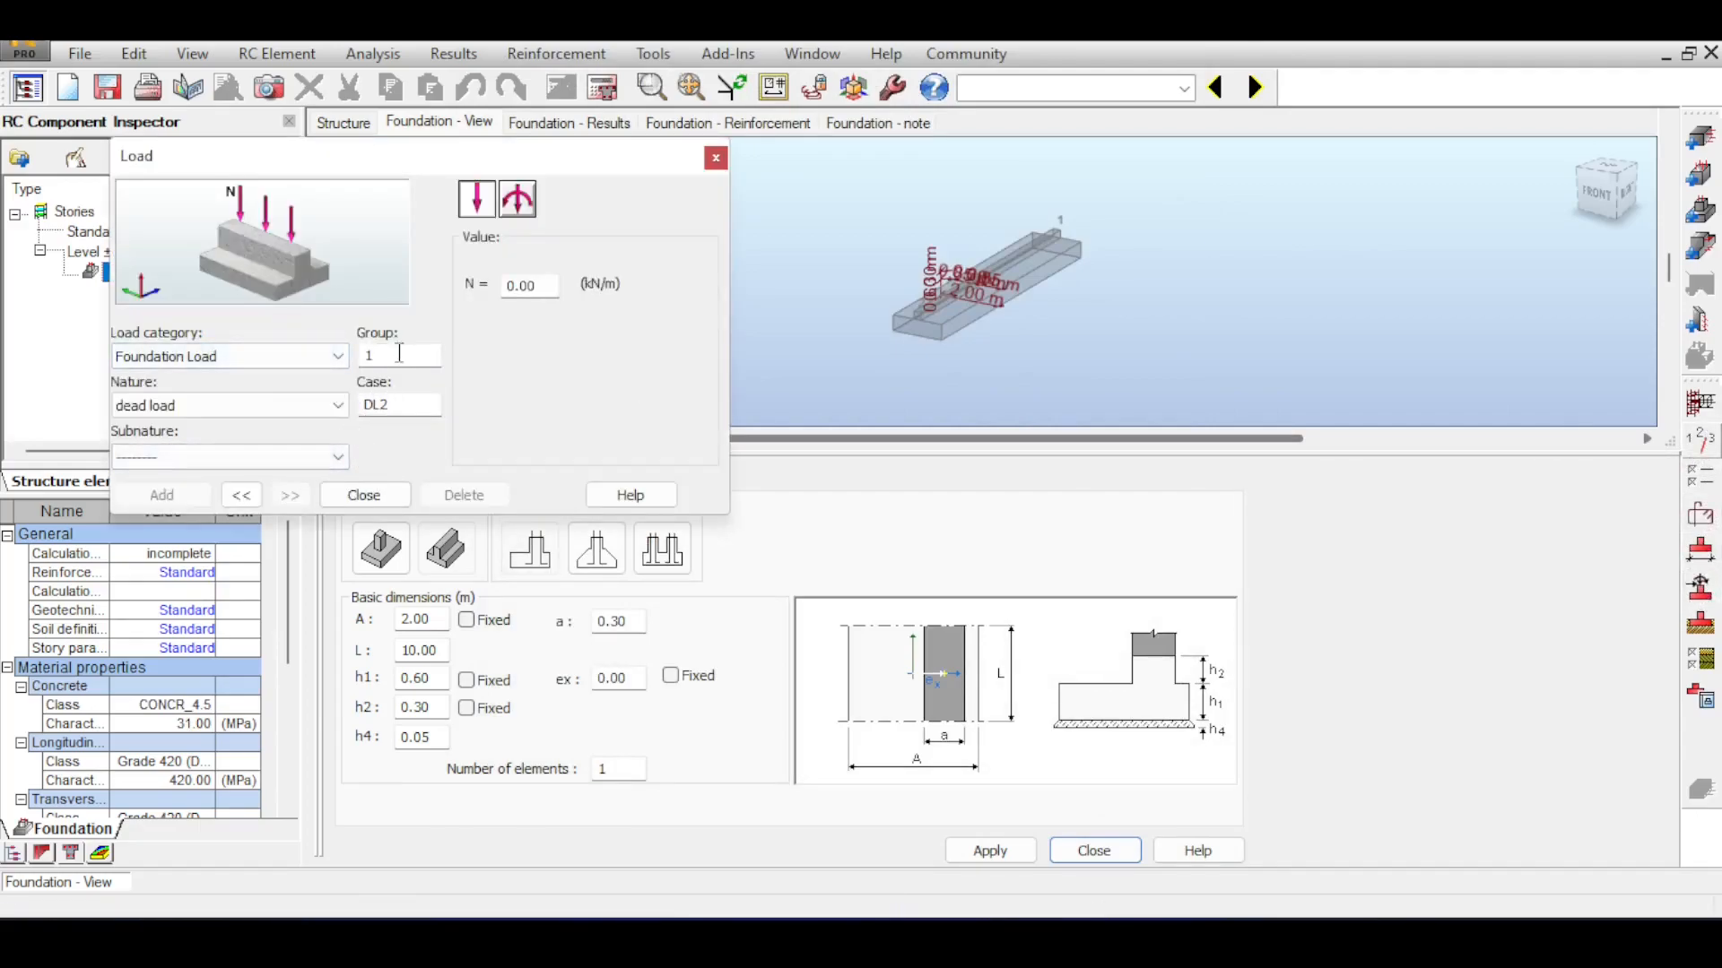
{"action": "left_click", "coordinate": [243, 497]}
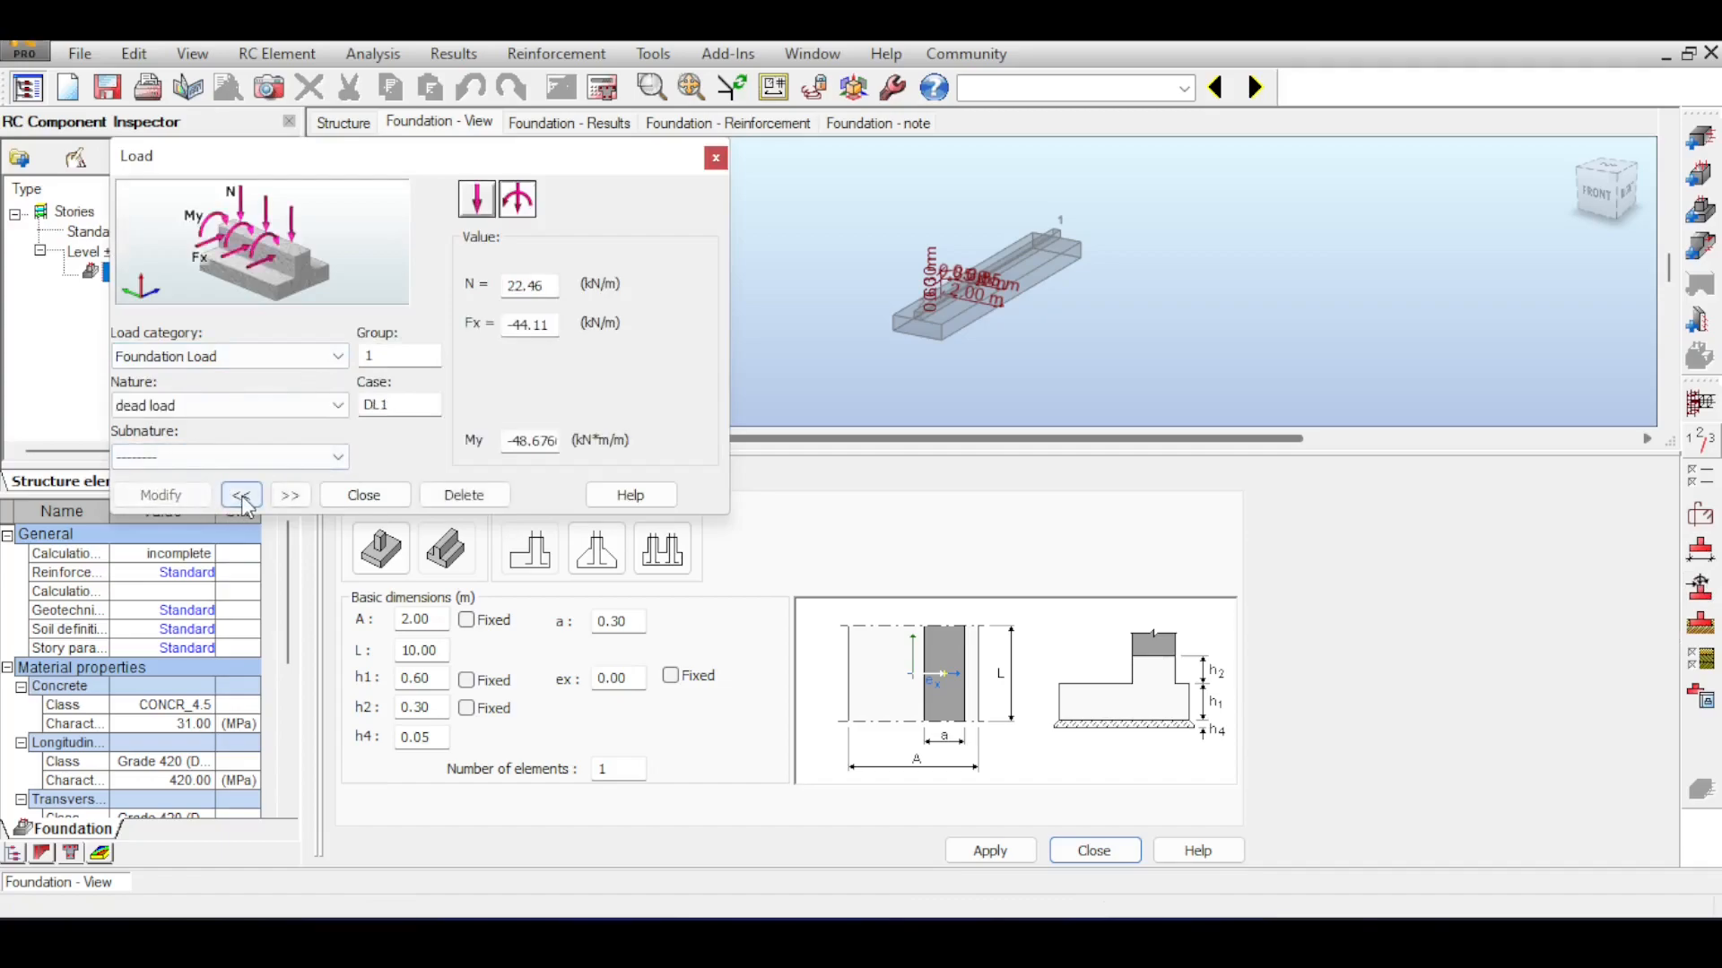
{"action": "double_click", "coordinate": [523, 287]}
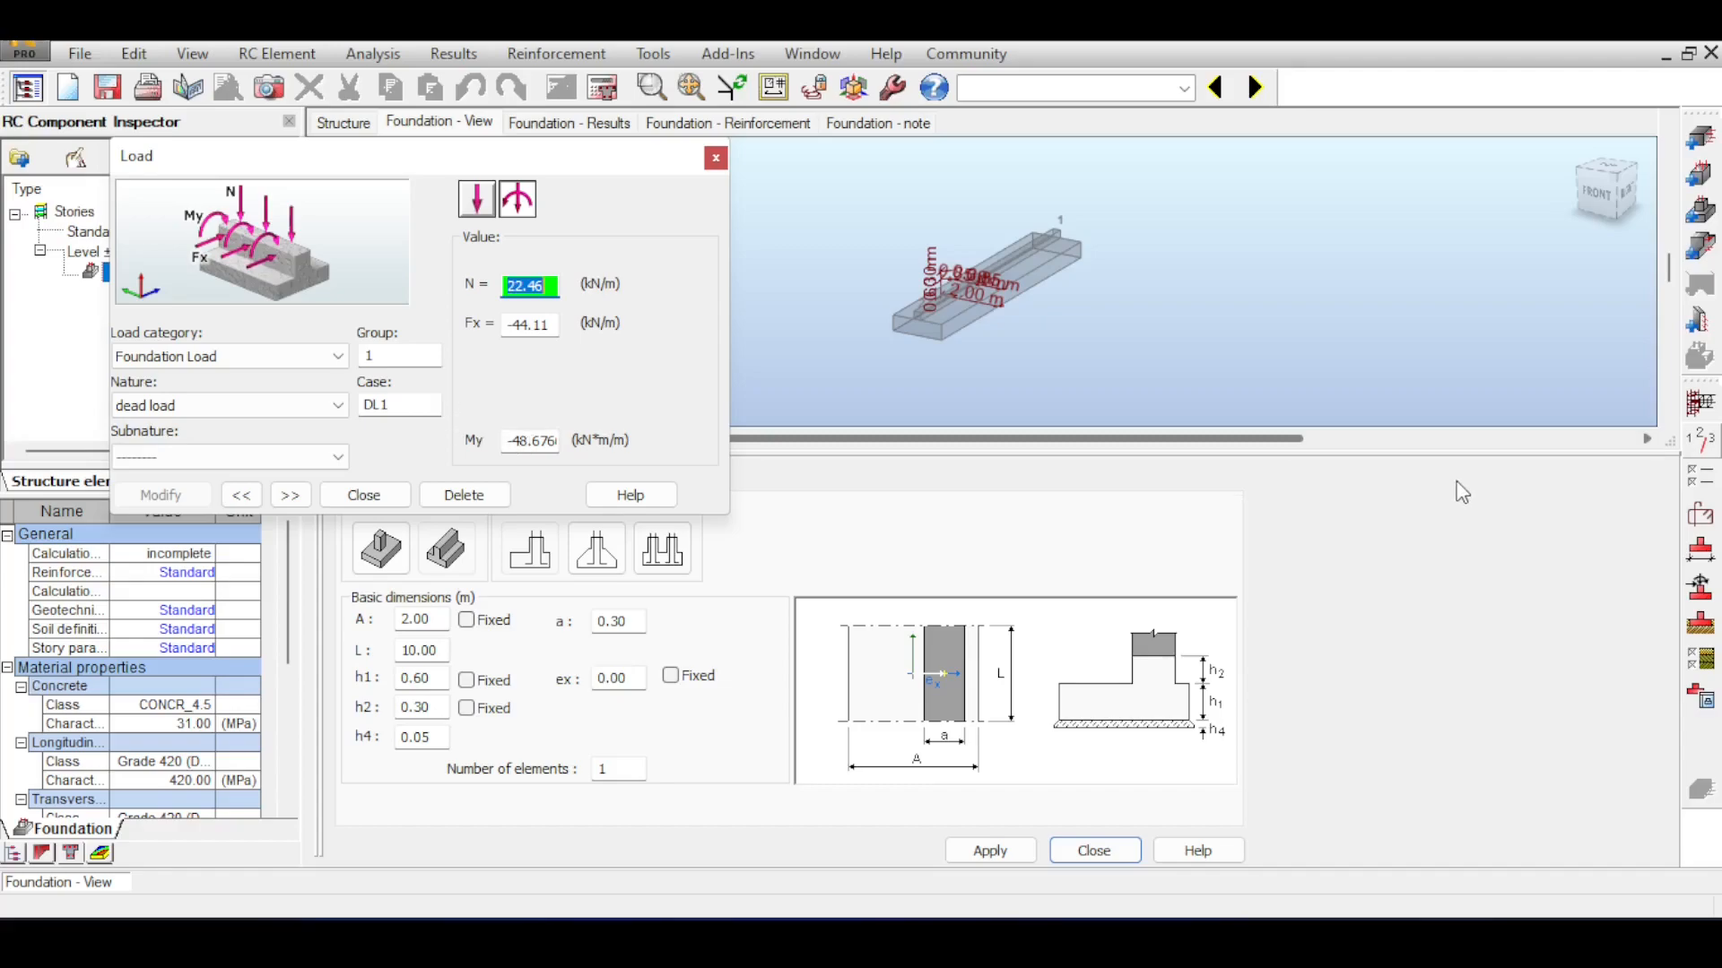
{"action": "left_click", "coordinate": [715, 158]}
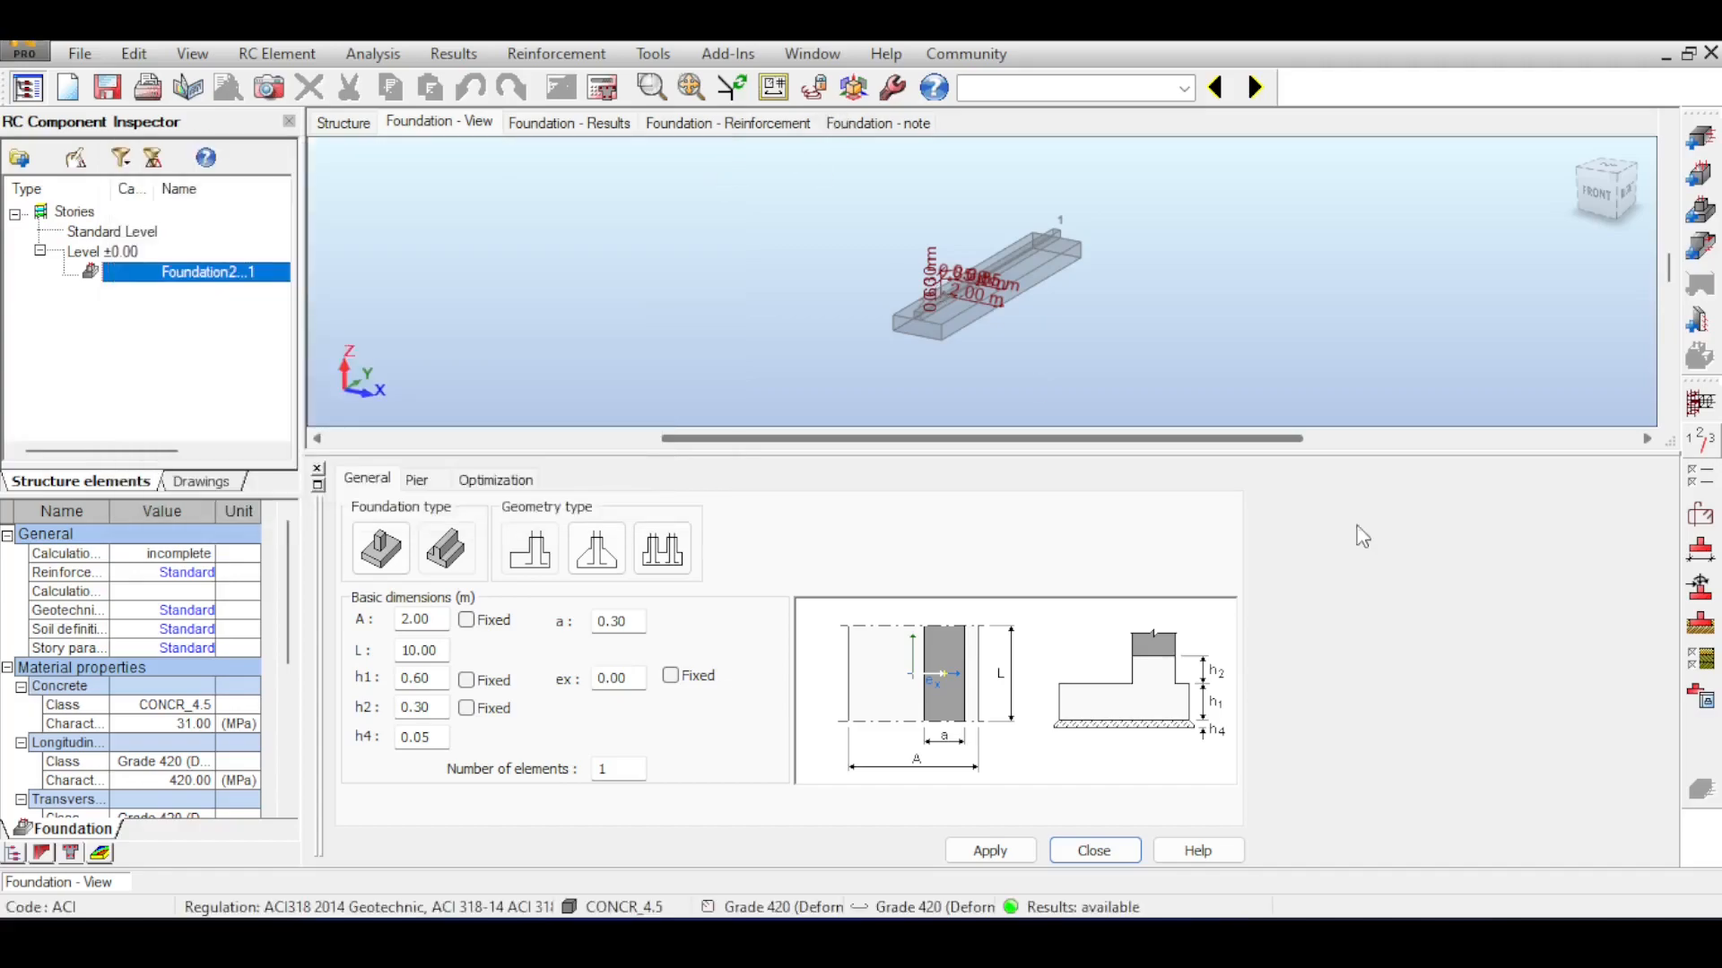
In the soil definition, choose the two-level backfill layout with zone 2 on the left and set backfill height N1 to 3.00 m
{"action": "left_click", "coordinate": [1708, 636]}
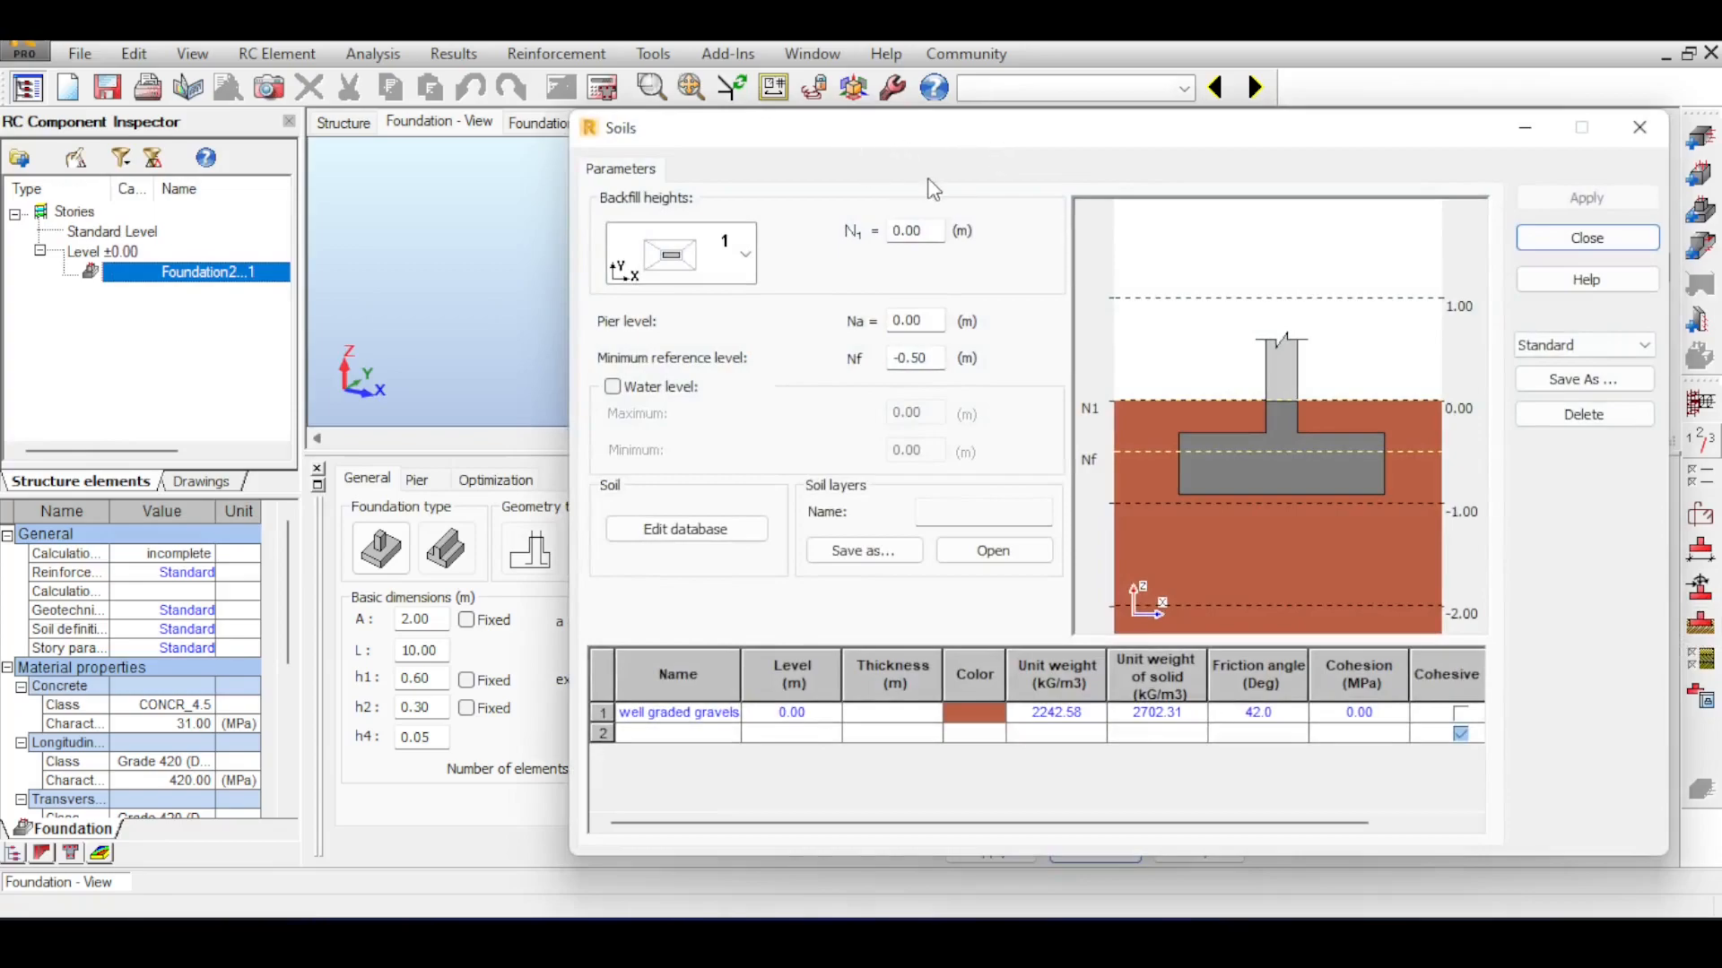
{"action": "left_click_drag", "start_coordinate": [945, 132], "coordinate": [686, 68]}
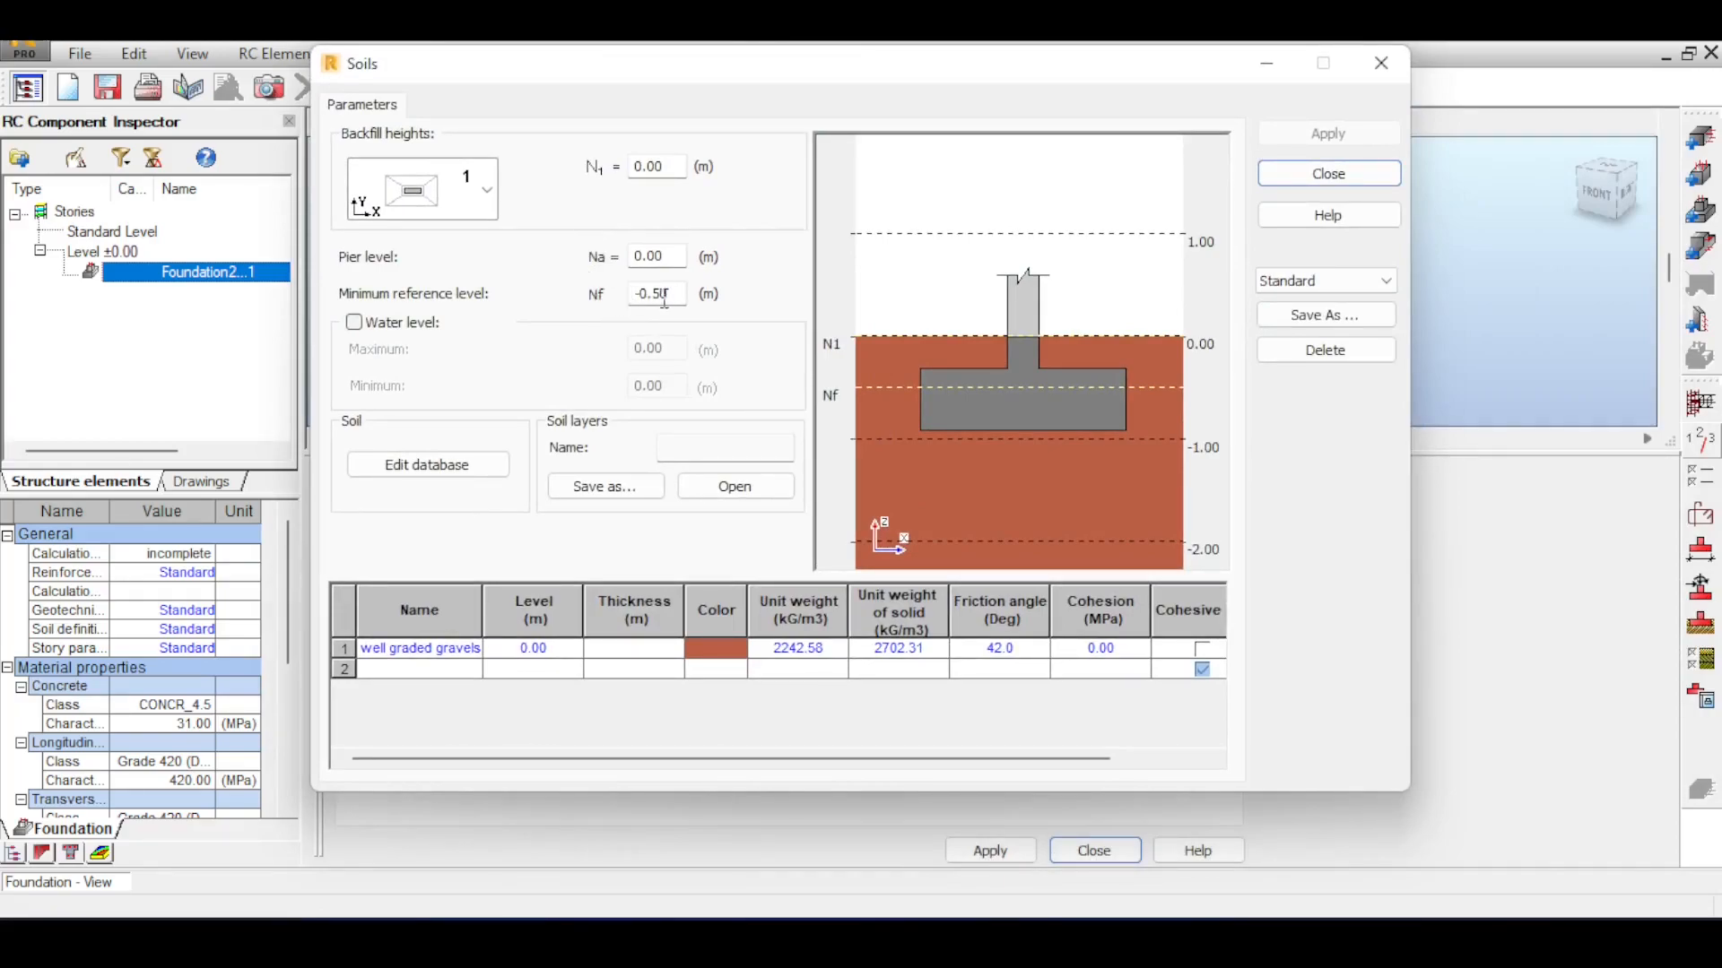
{"action": "left_click", "coordinate": [413, 206]}
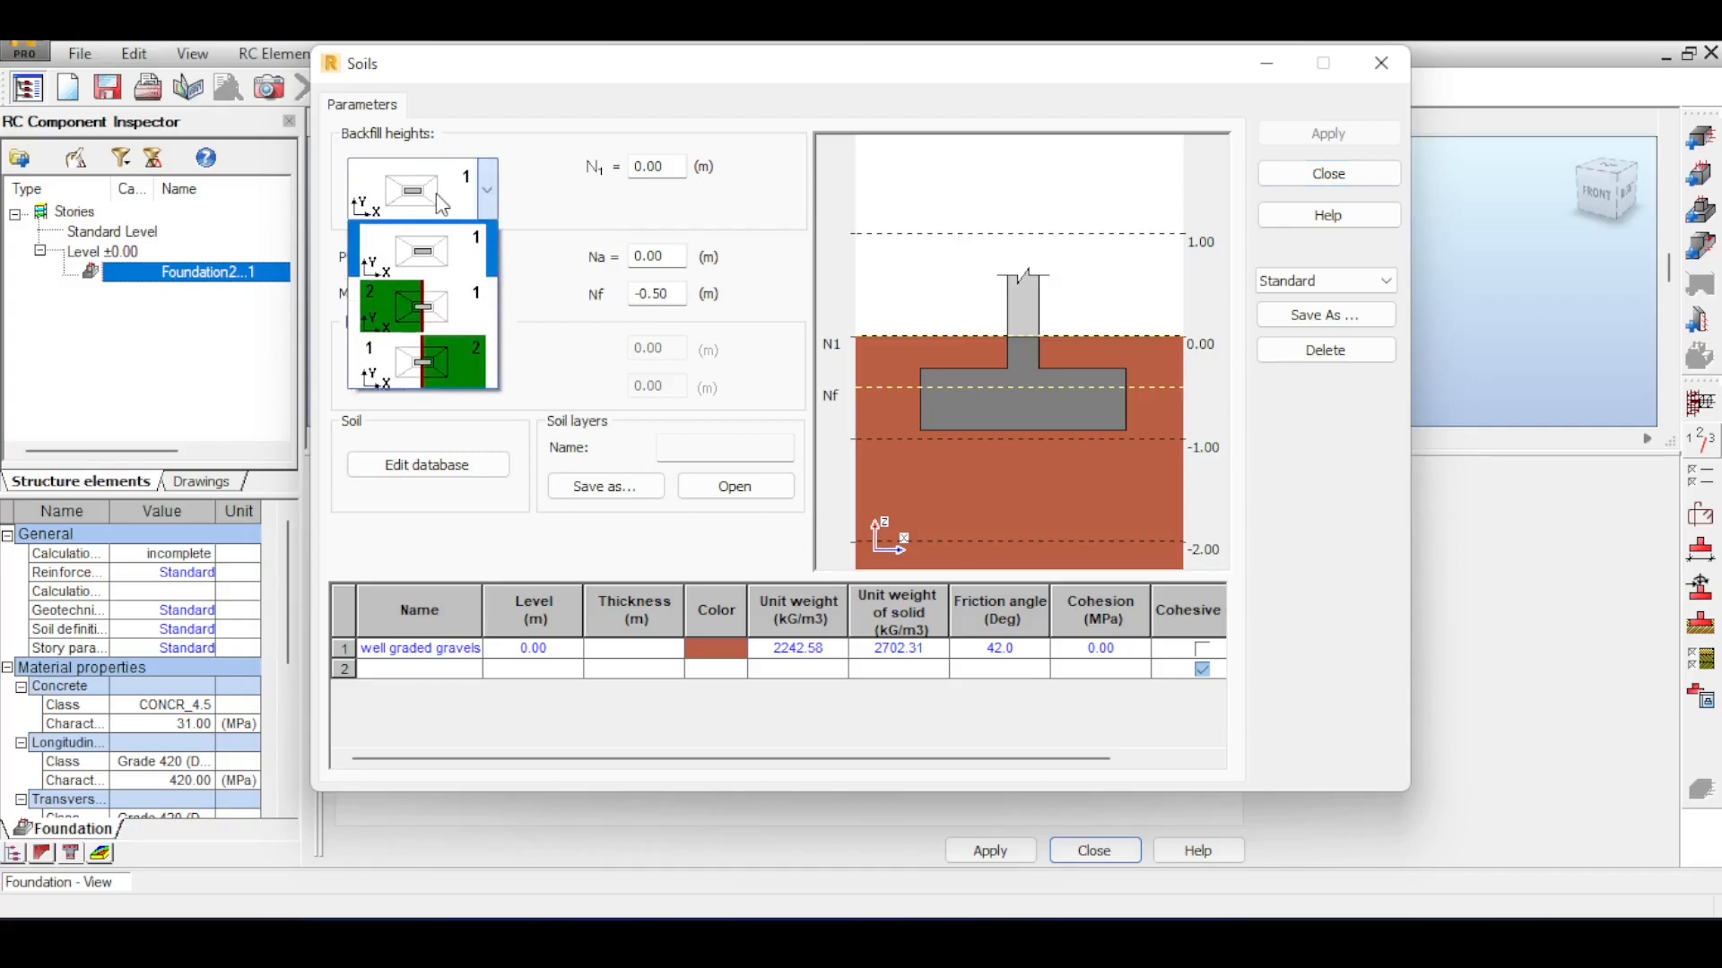
{"action": "left_click", "coordinate": [456, 290]}
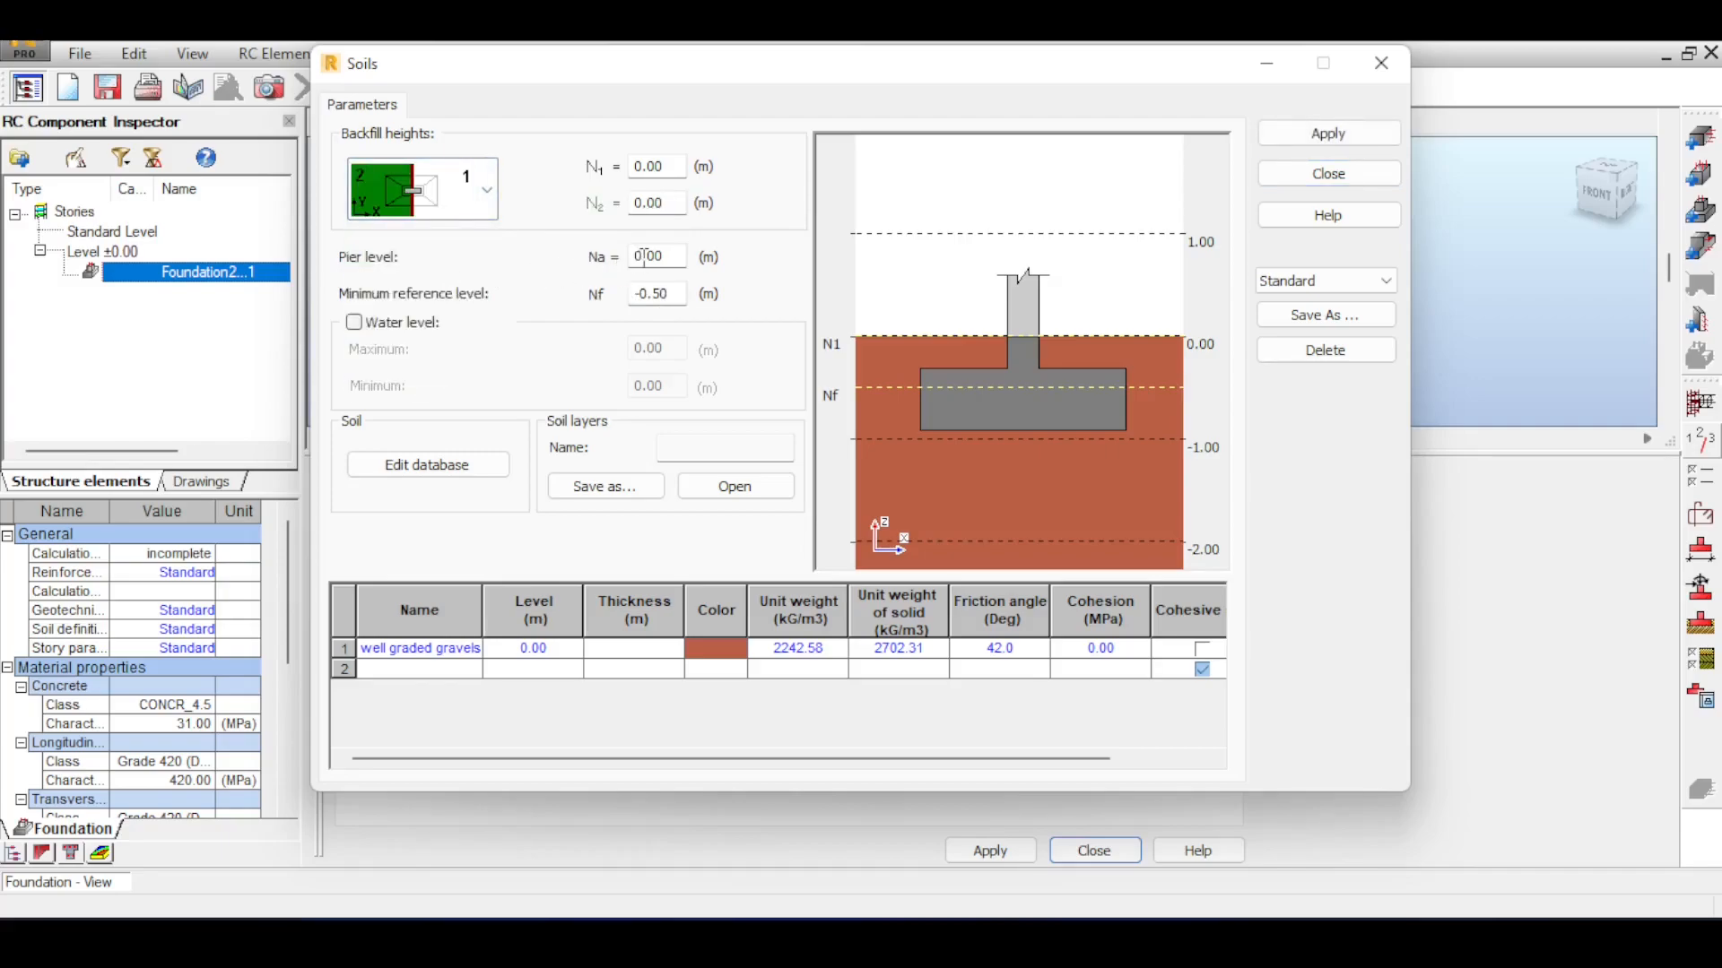
{"action": "left_click", "coordinate": [658, 167]}
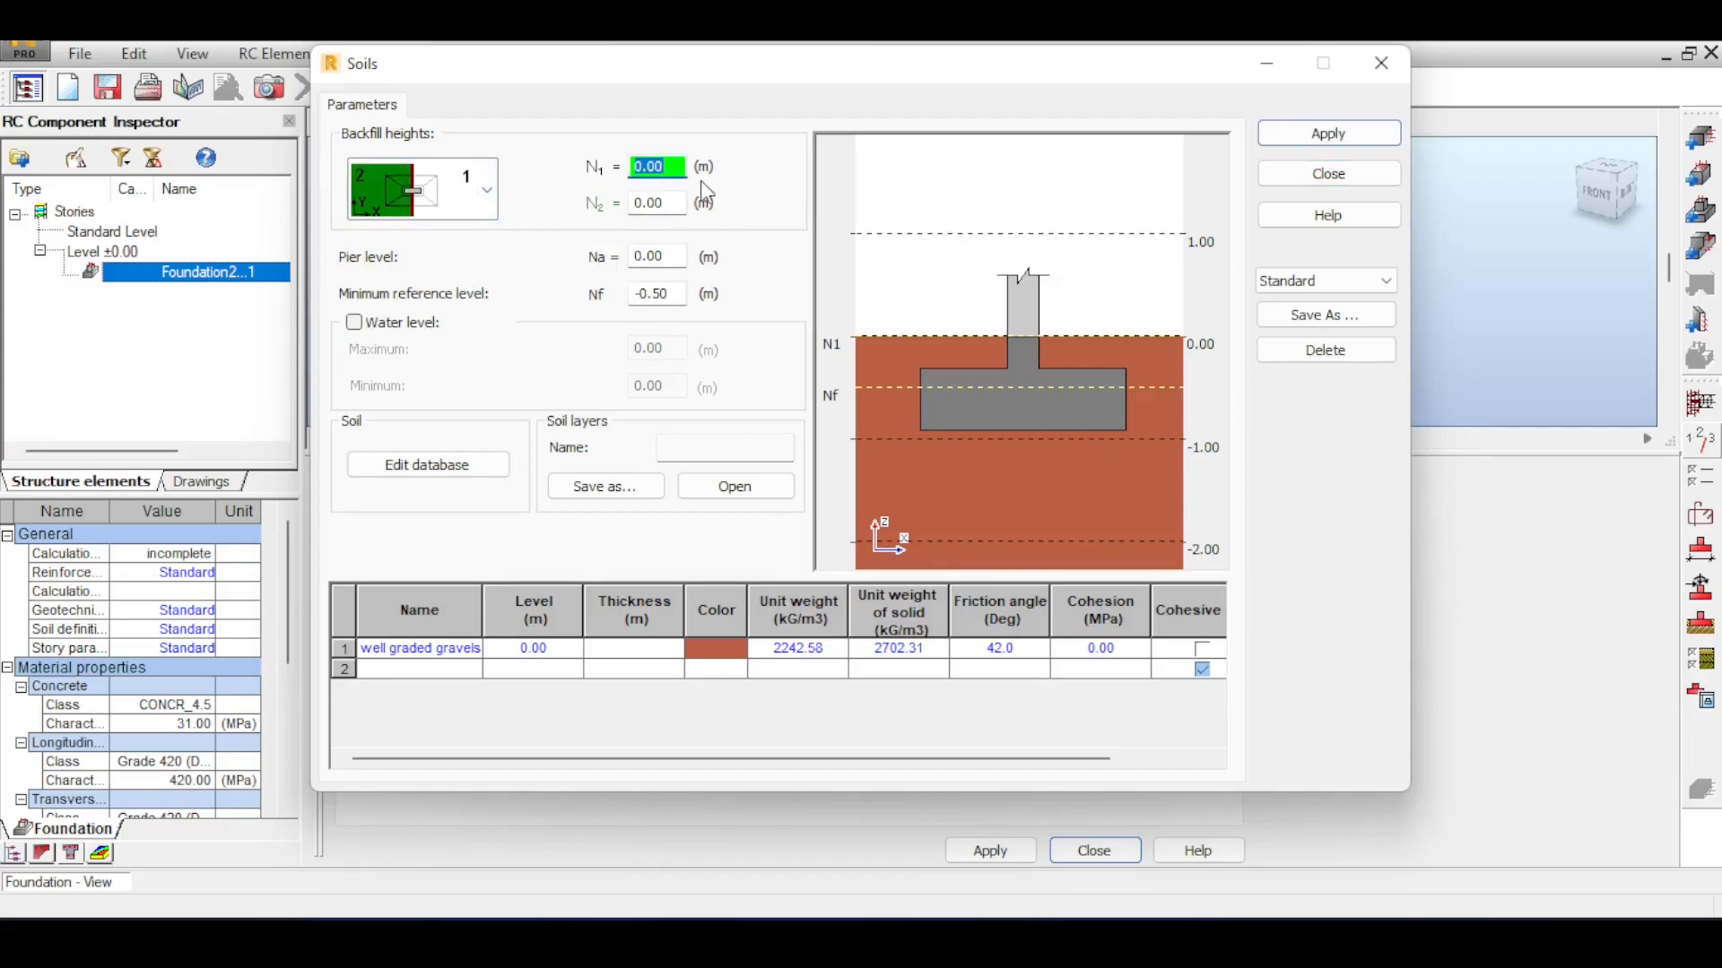
{"action": "type", "text": "3"}
{"action": "key", "text": "Return"}
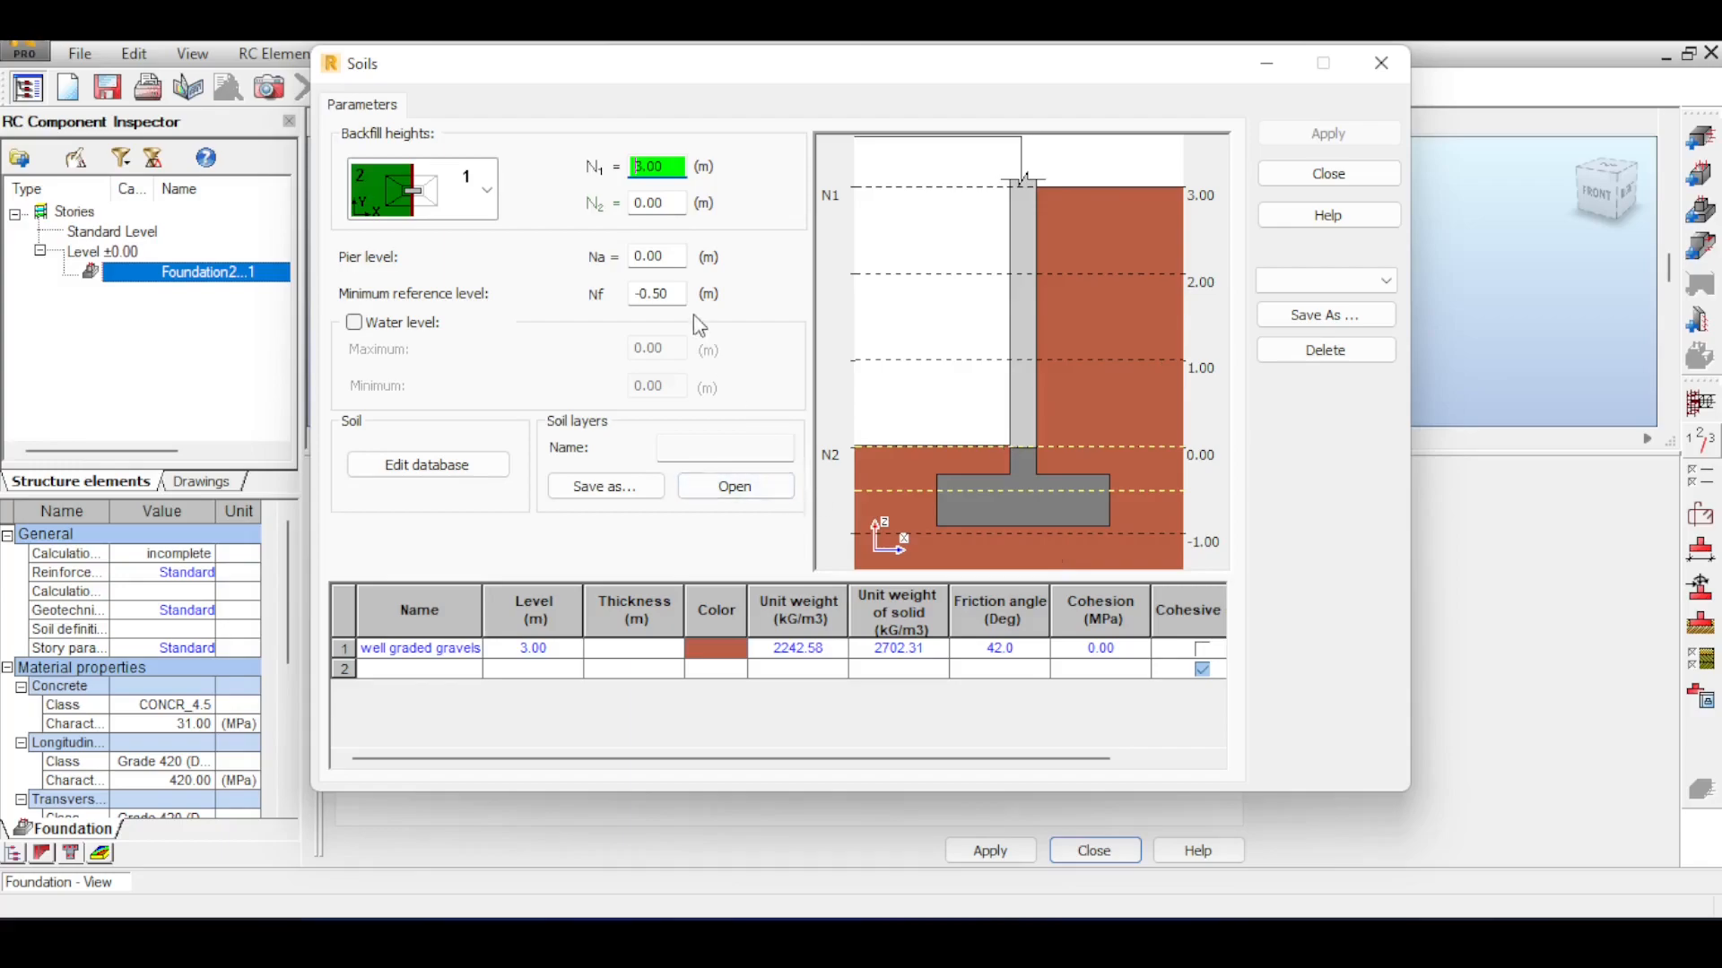
{"action": "left_click", "coordinate": [664, 293]}
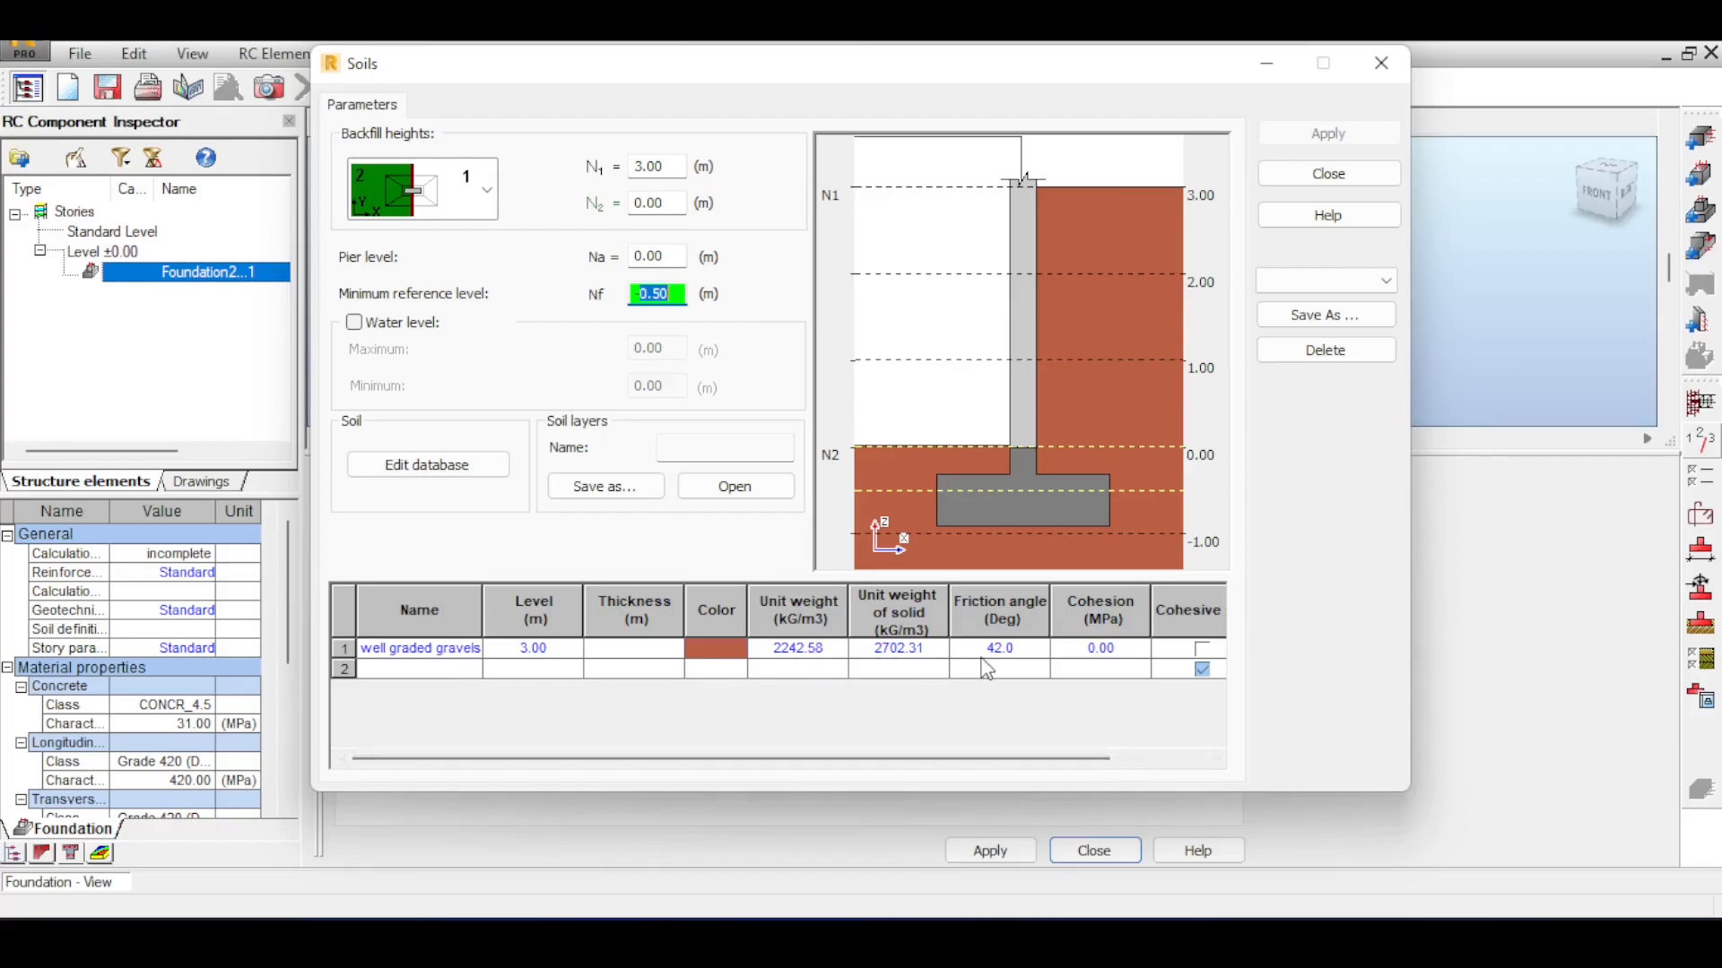
{"action": "left_click_drag", "start_coordinate": [960, 760], "coordinate": [905, 772]}
{"action": "left_click", "coordinate": [1392, 173]}
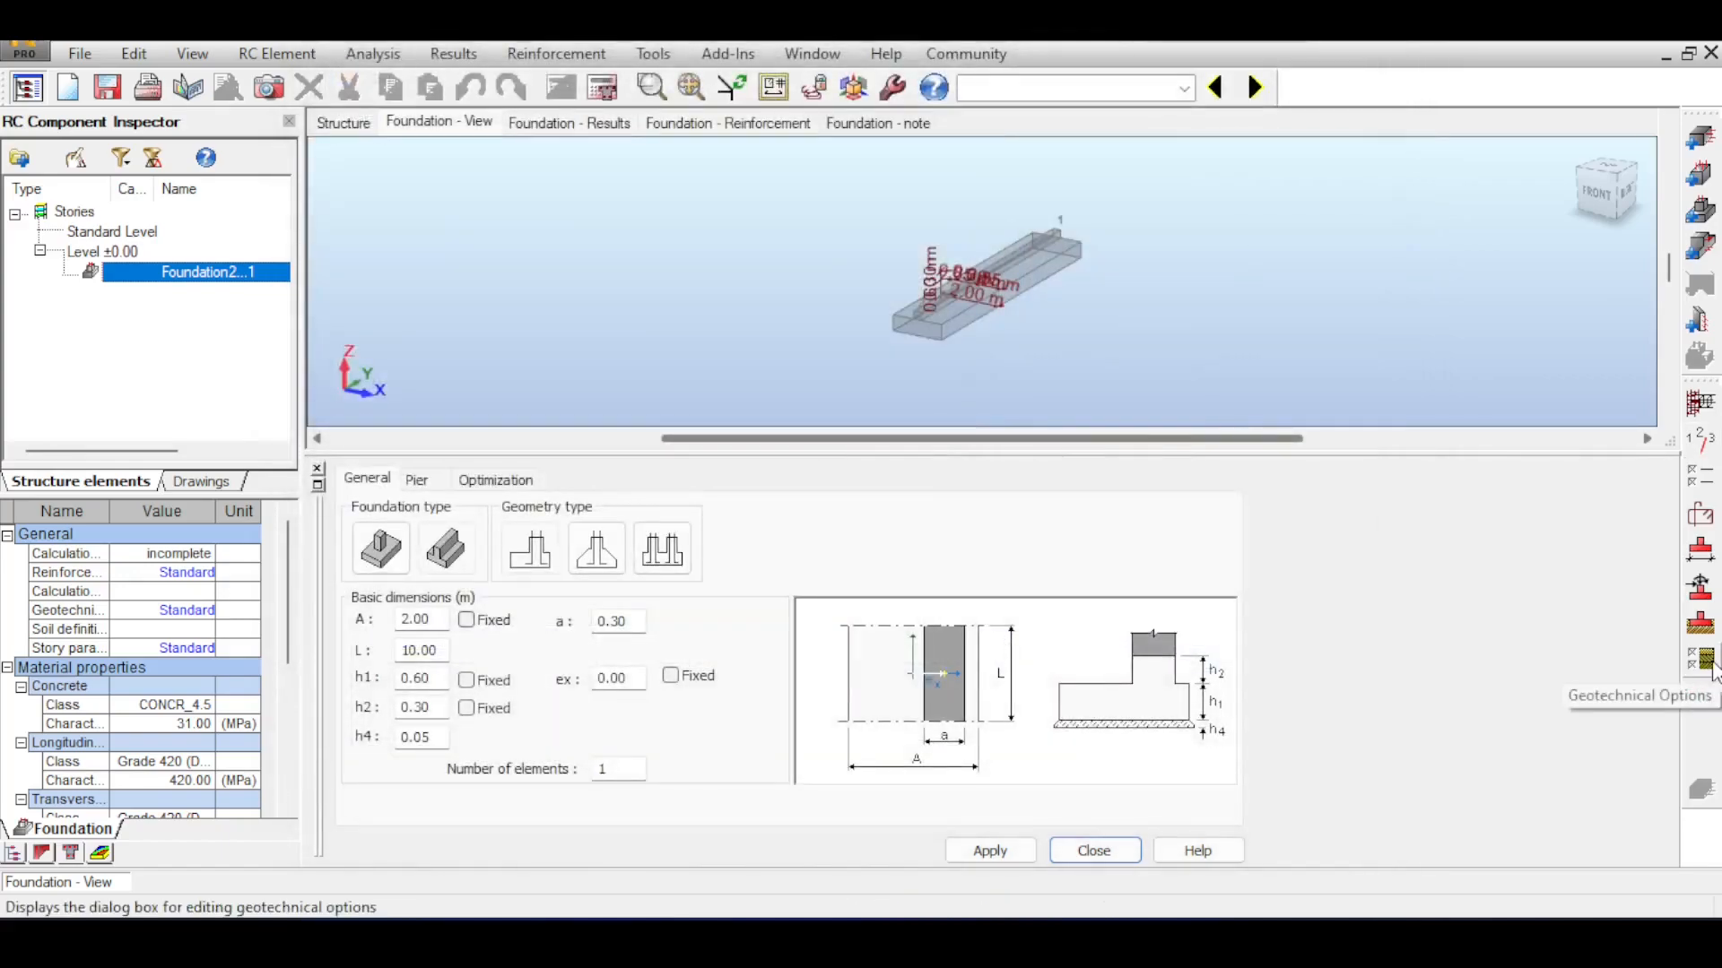
Review the safety factors, settlement limits and allowable soil stress in the geotechnical options, cancelling without changes
{"action": "left_click", "coordinate": [1701, 659]}
{"action": "left_click_drag", "start_coordinate": [1112, 325], "coordinate": [1199, 147]}
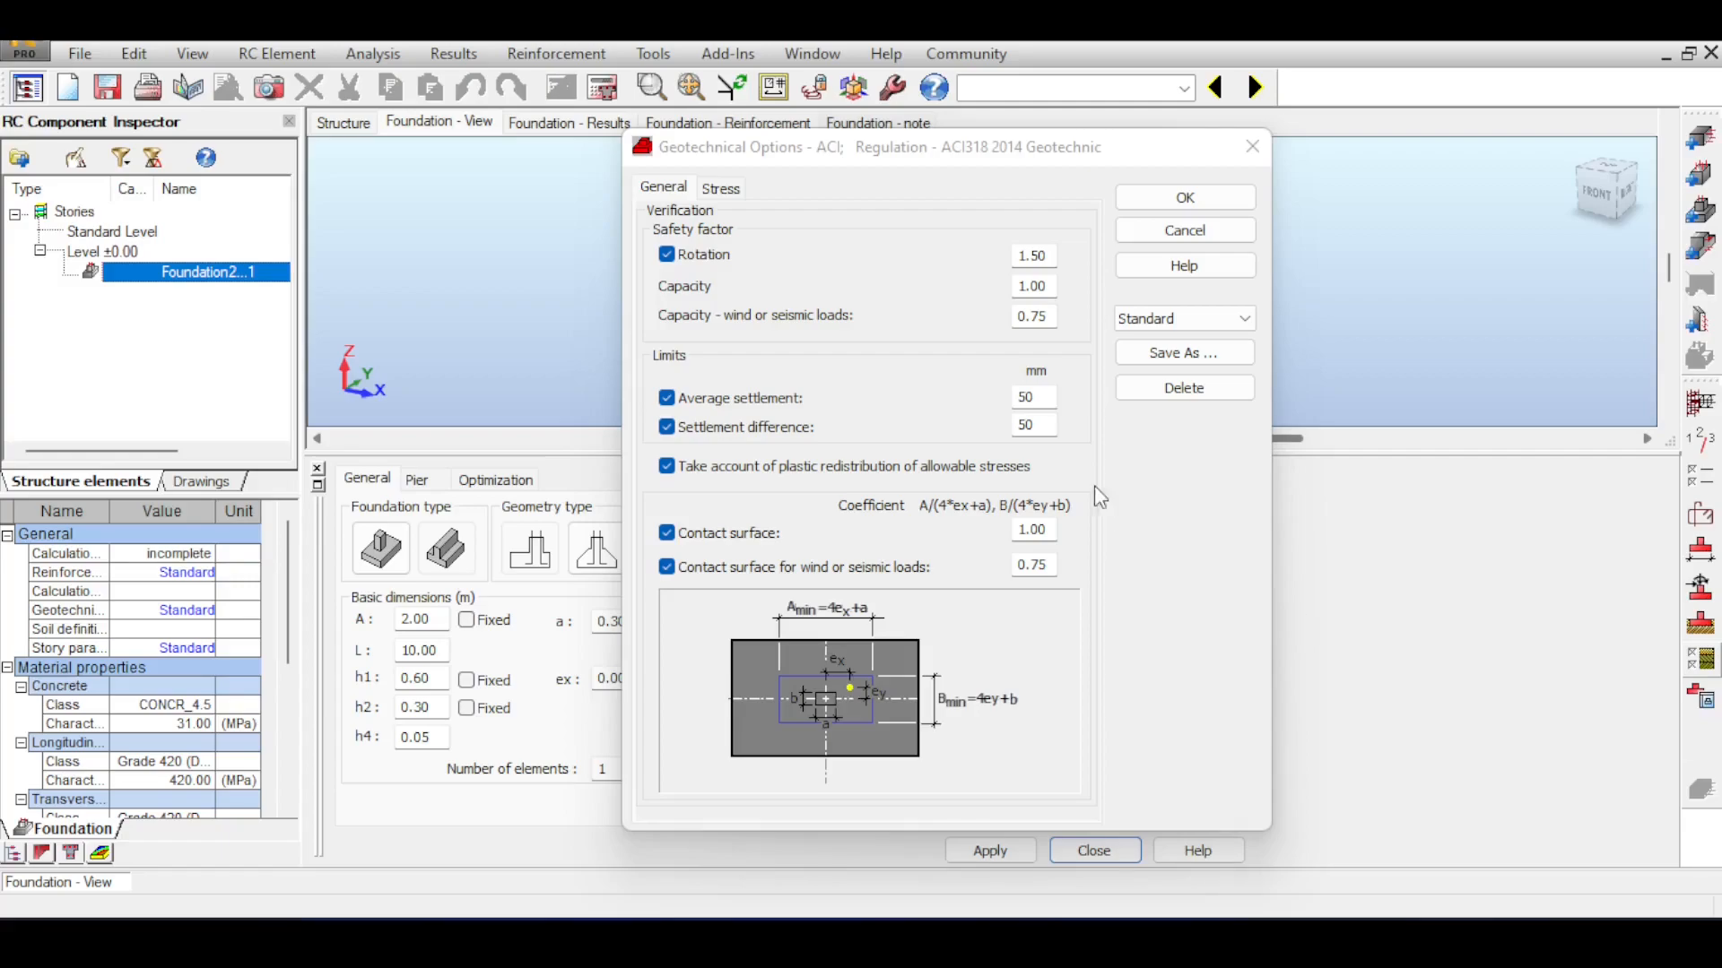
{"action": "left_click", "coordinate": [1032, 257]}
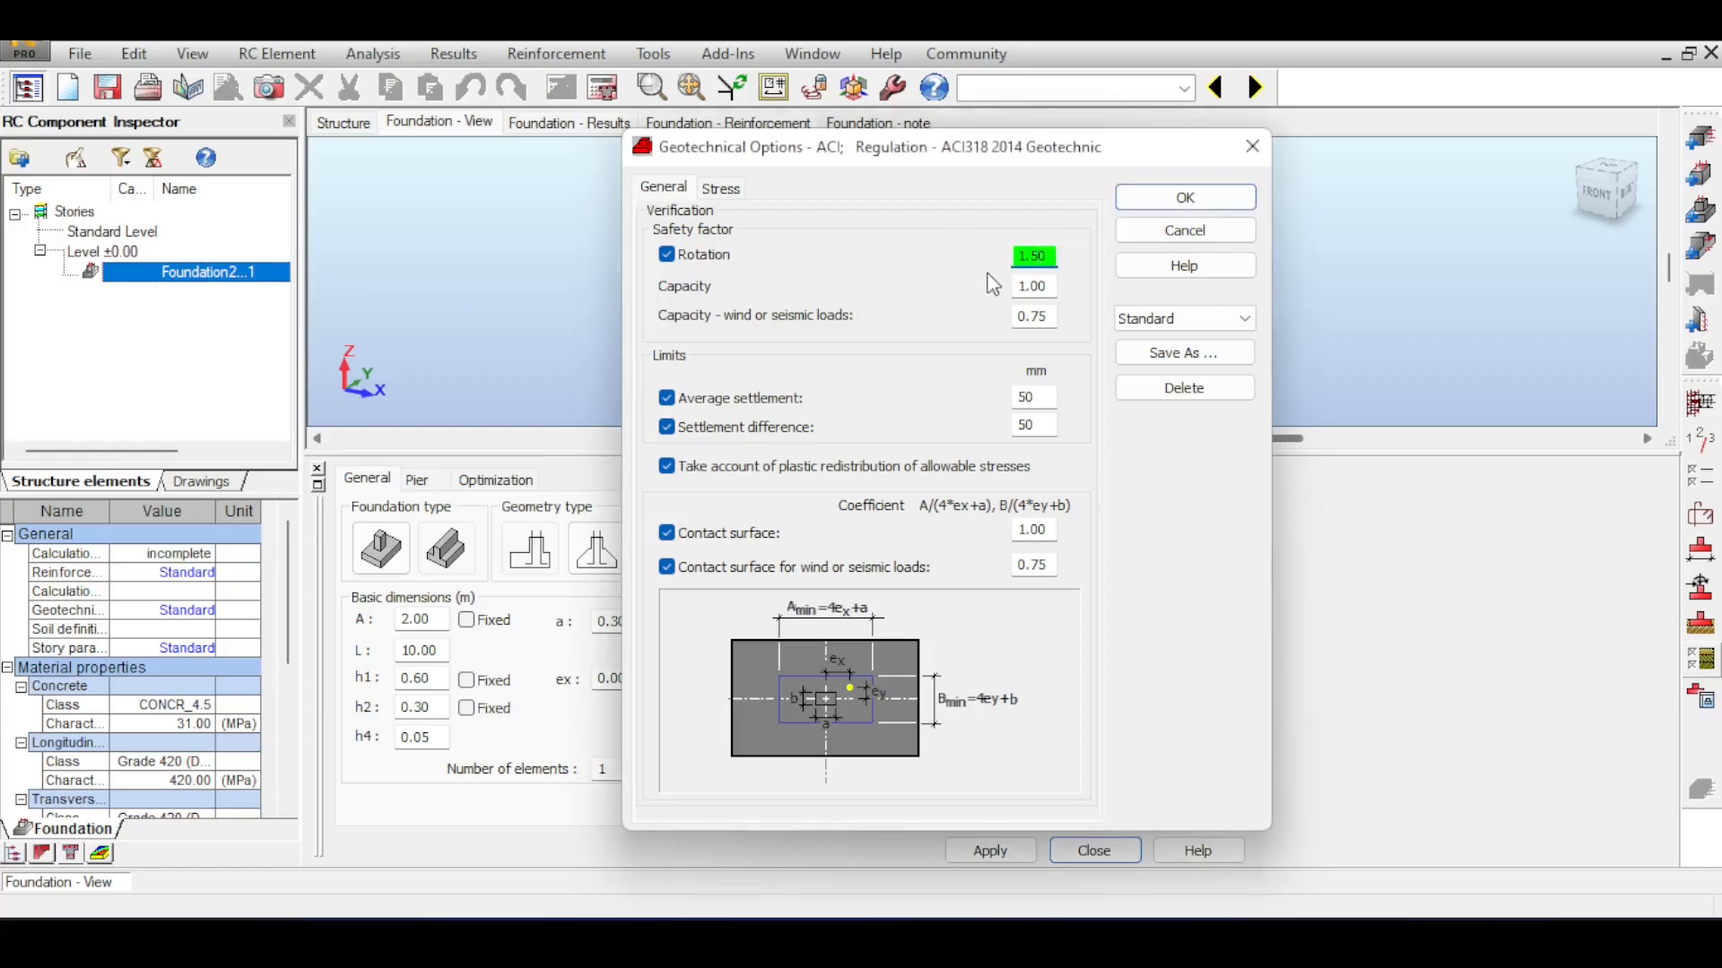
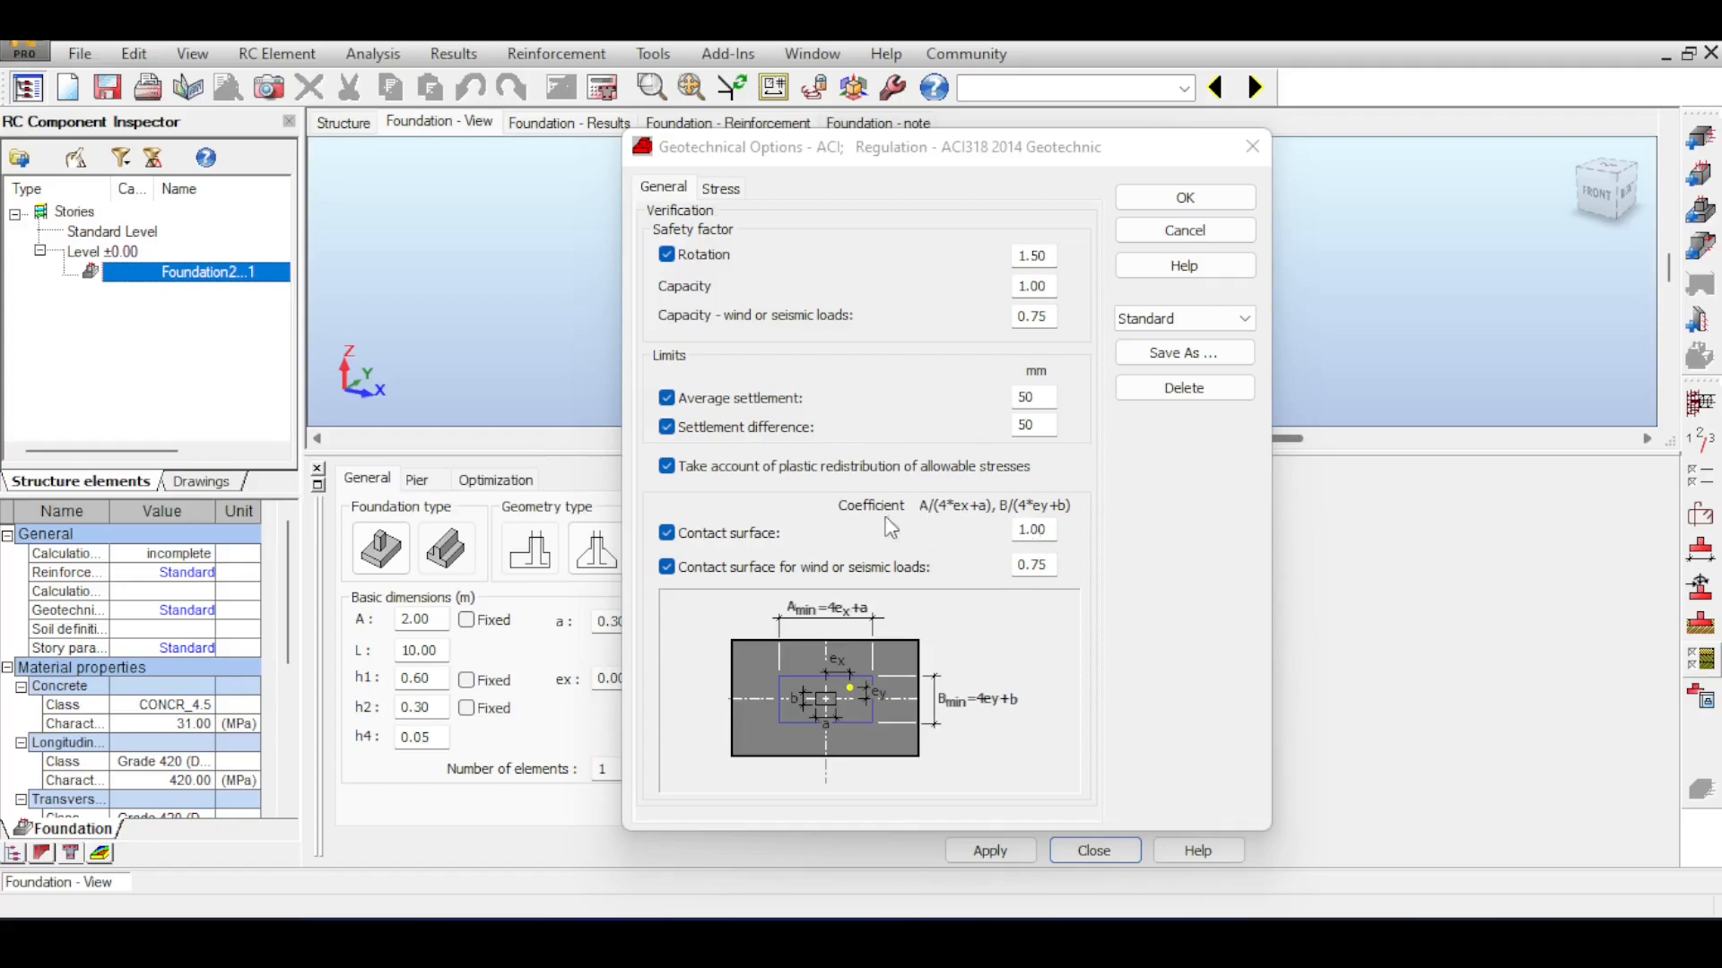
{"action": "left_click", "coordinate": [729, 186]}
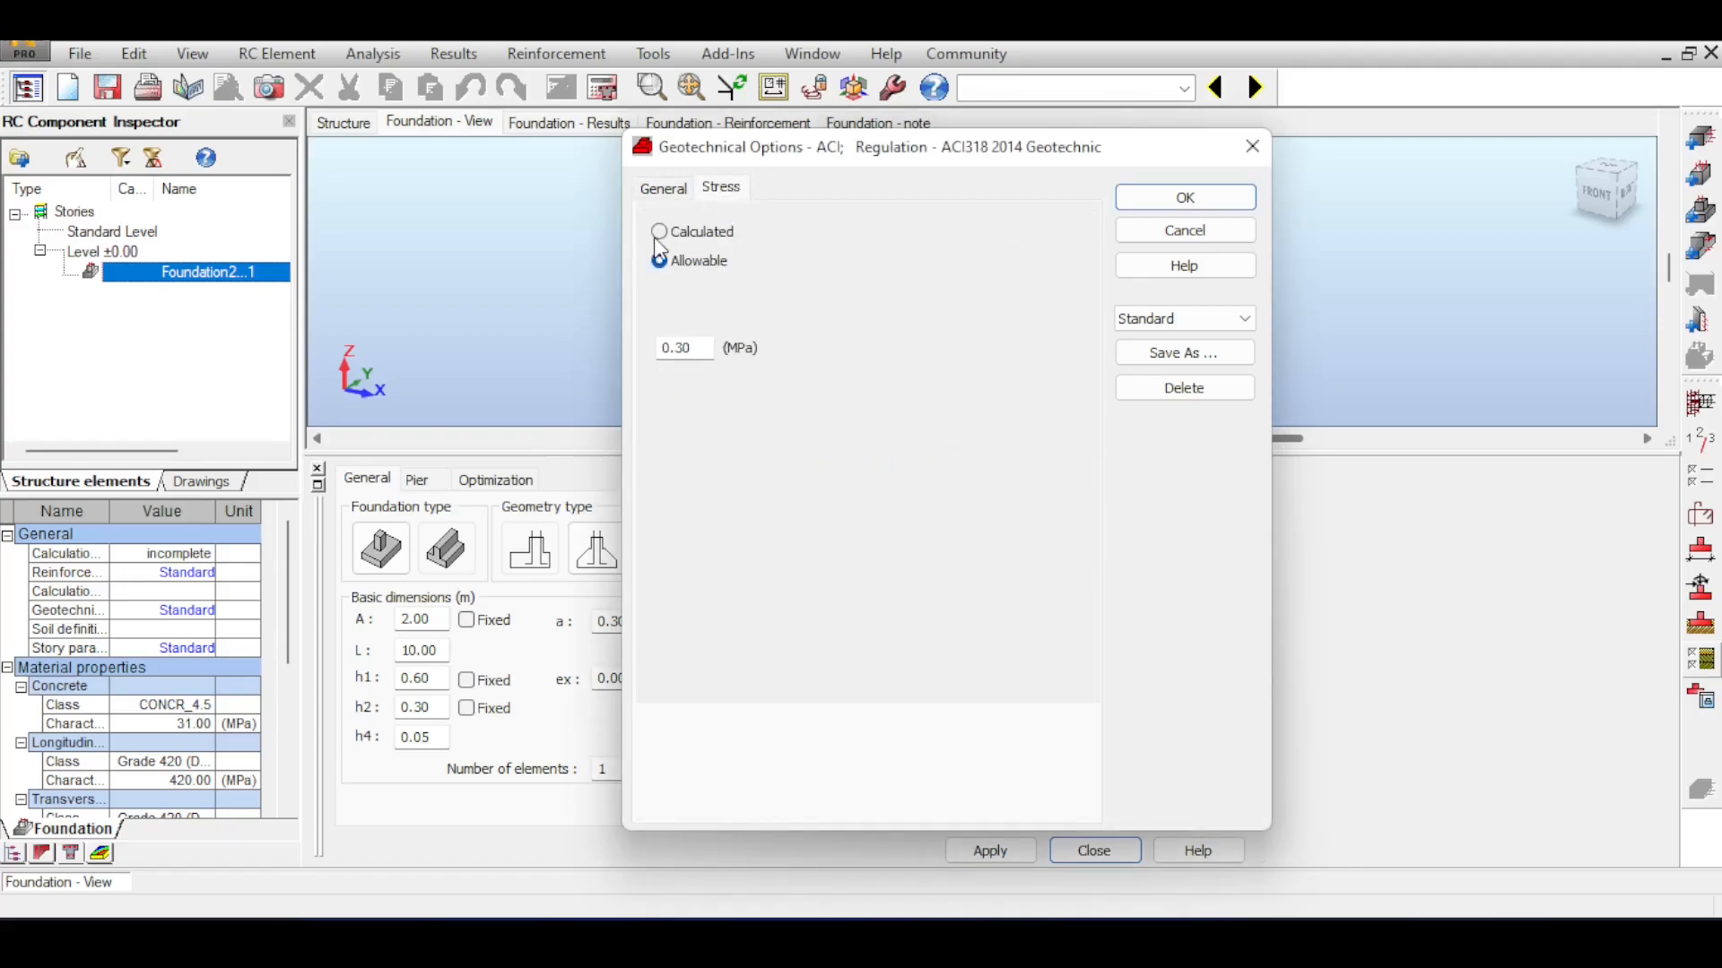
{"action": "double_click", "coordinate": [664, 348]}
{"action": "left_click", "coordinate": [1220, 224]}
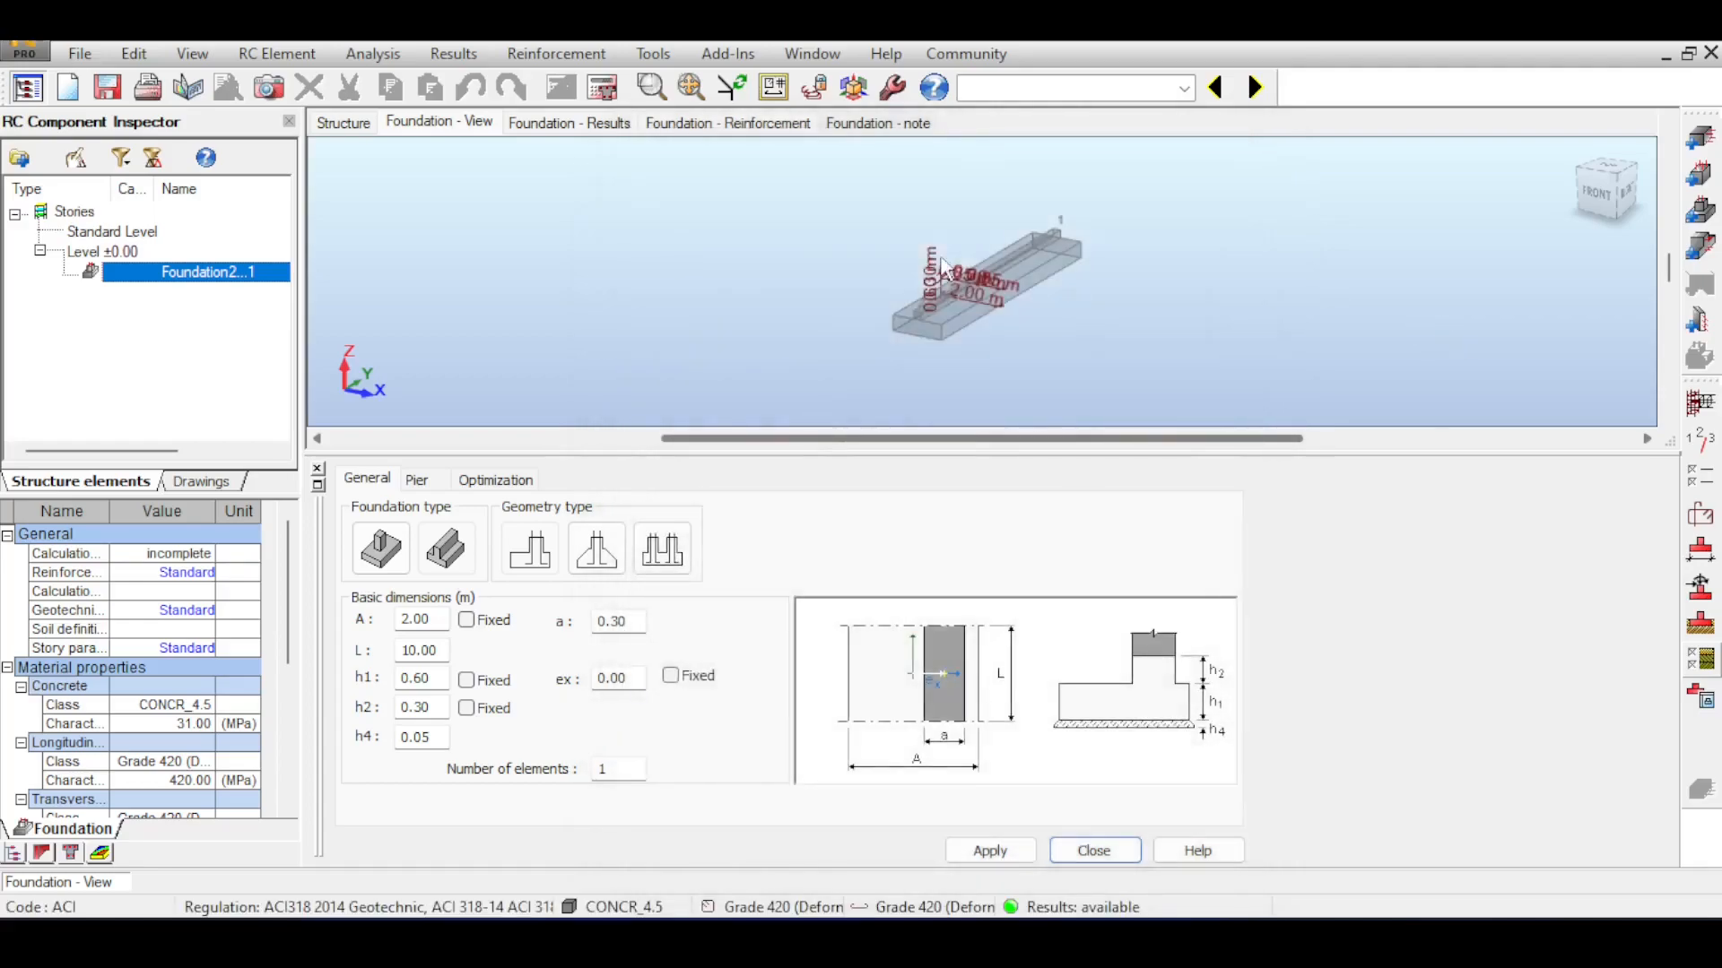
Calculate the strip foundation without generating drawings or keeping existing reinforcement, and display its design results
{"action": "left_click", "coordinate": [603, 87]}
{"action": "left_click", "coordinate": [936, 596]}
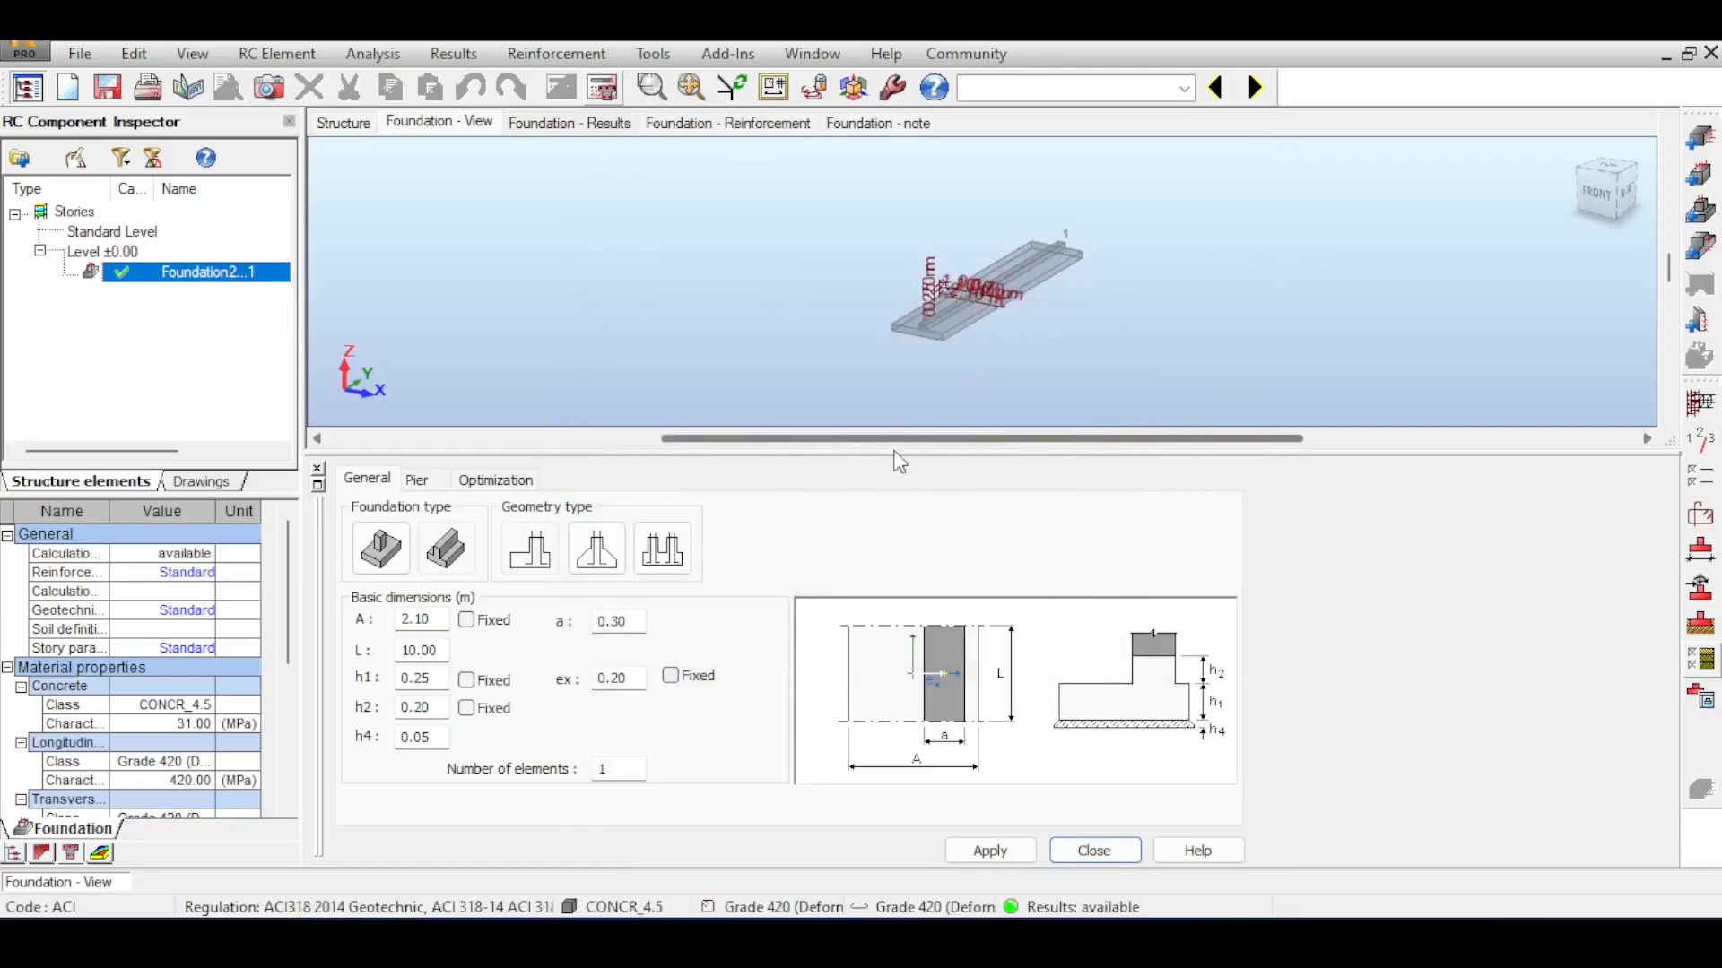
{"action": "left_click", "coordinate": [551, 121]}
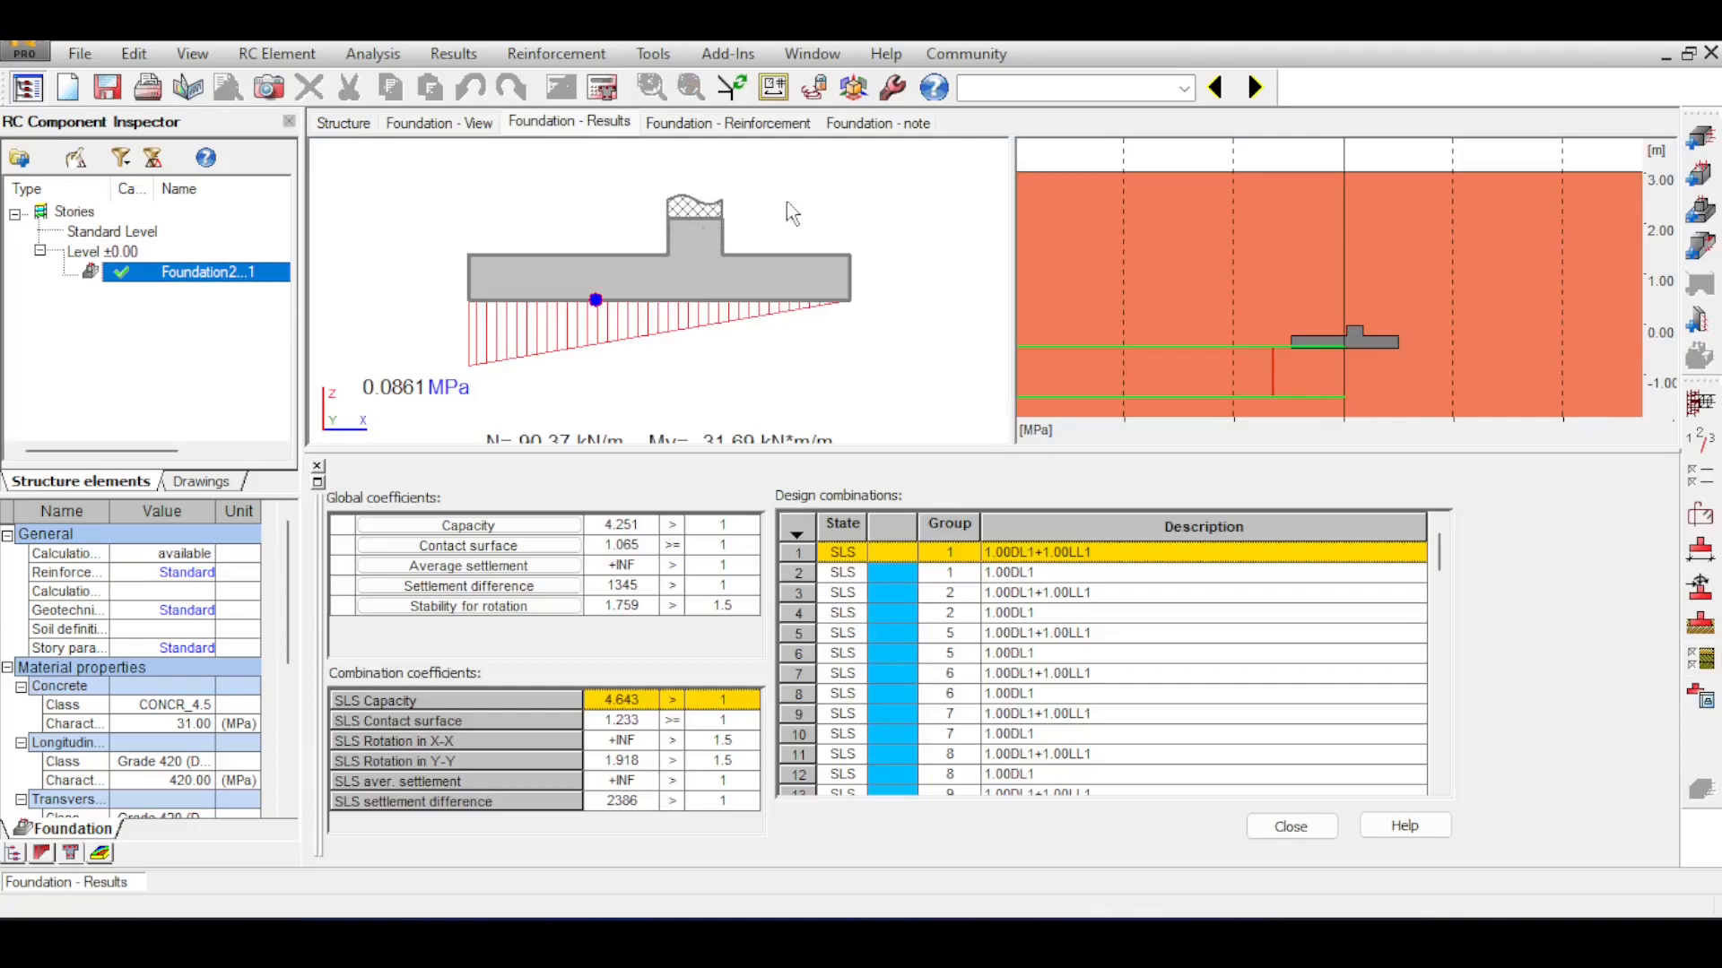
Examine the lateral load diagrams on the retaining walls in the structure geometry view, then return to the foundation results
{"action": "left_click", "coordinate": [1184, 88]}
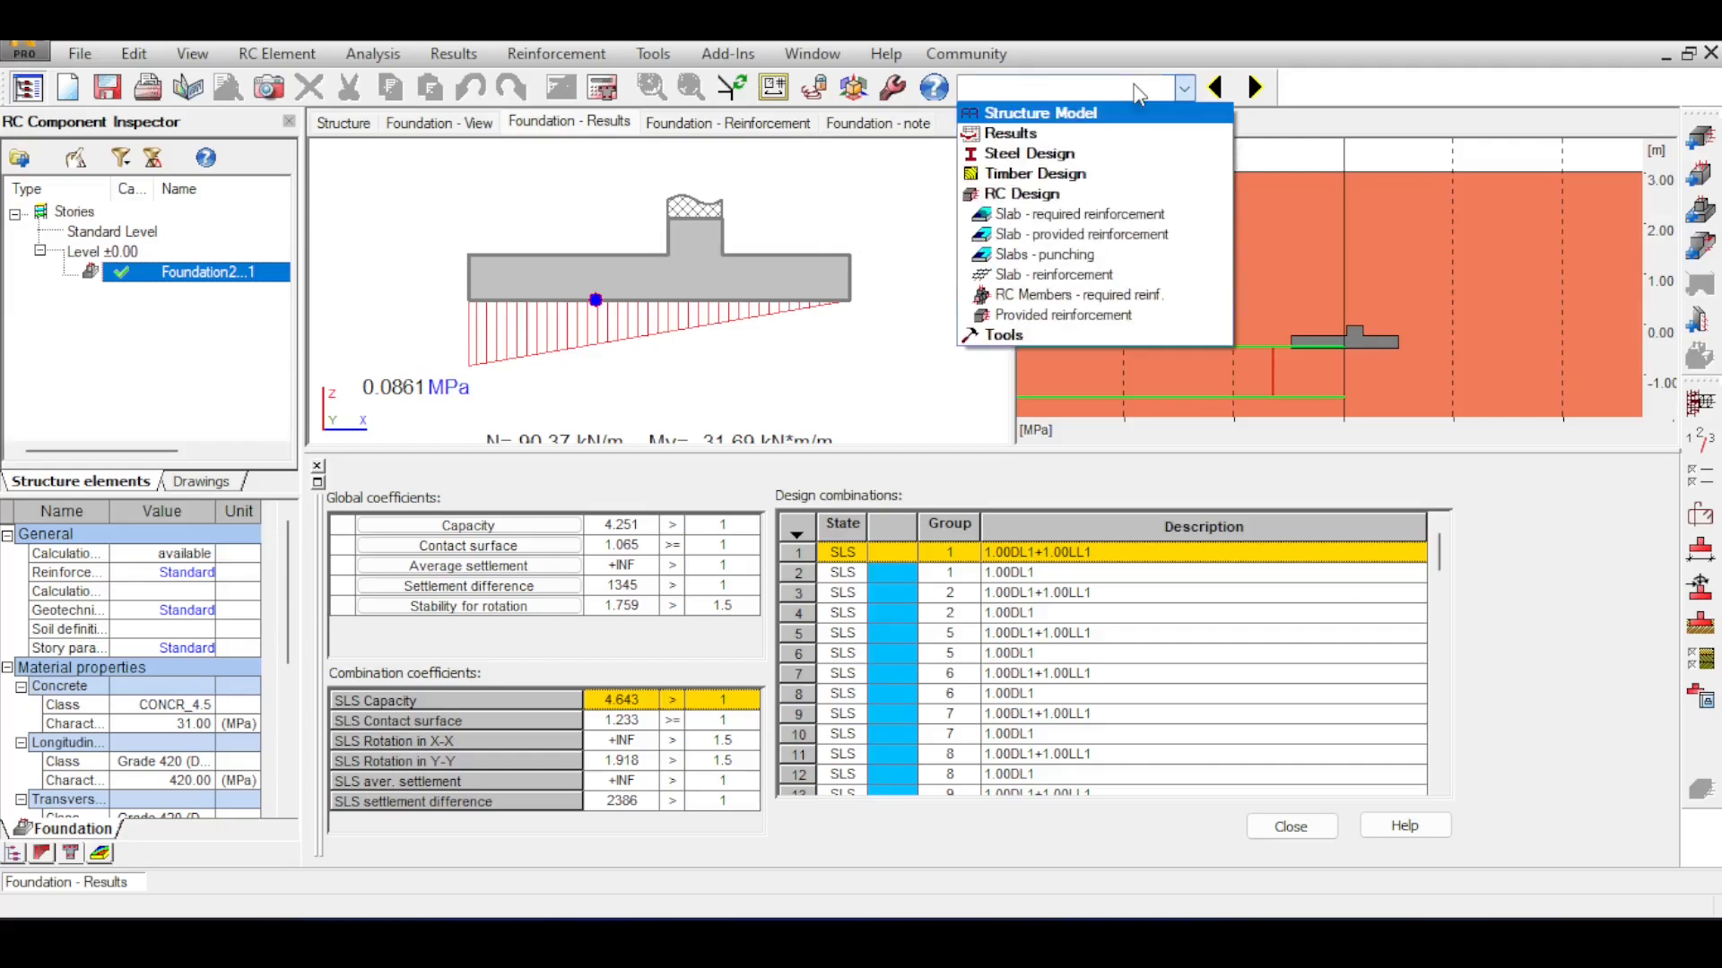
{"action": "left_click", "coordinate": [1016, 136]}
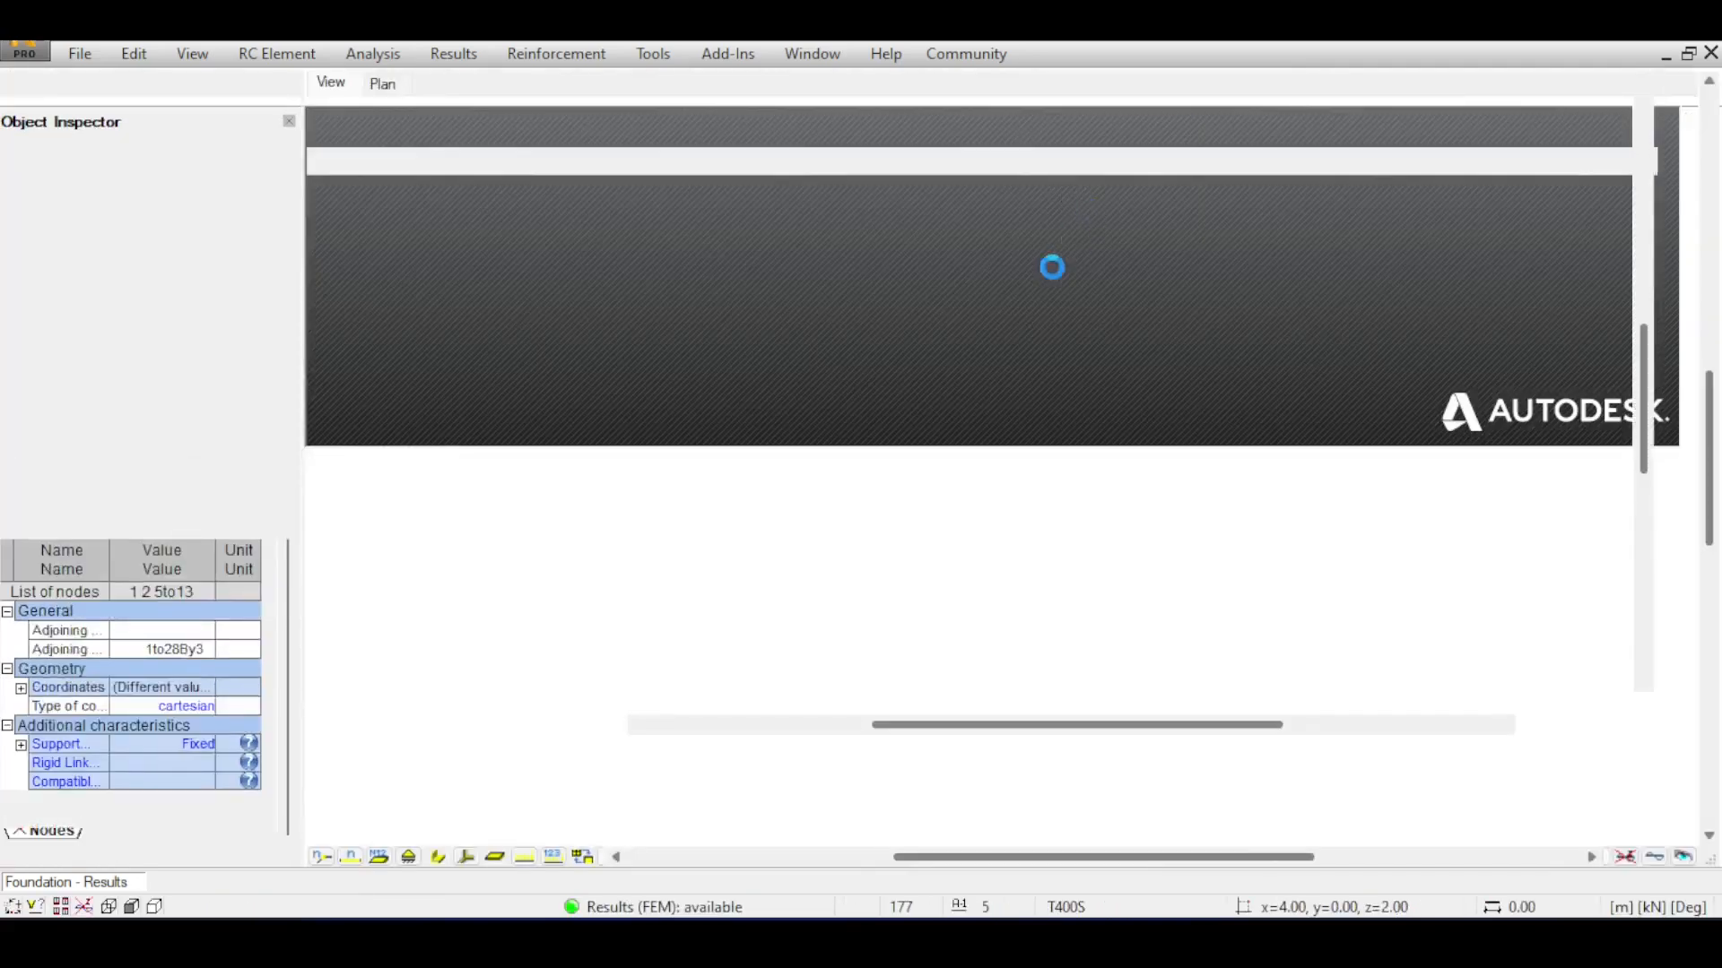
{"action": "scroll", "coordinate": [993, 606], "scroll_direction": "up", "scroll_amount": 5}
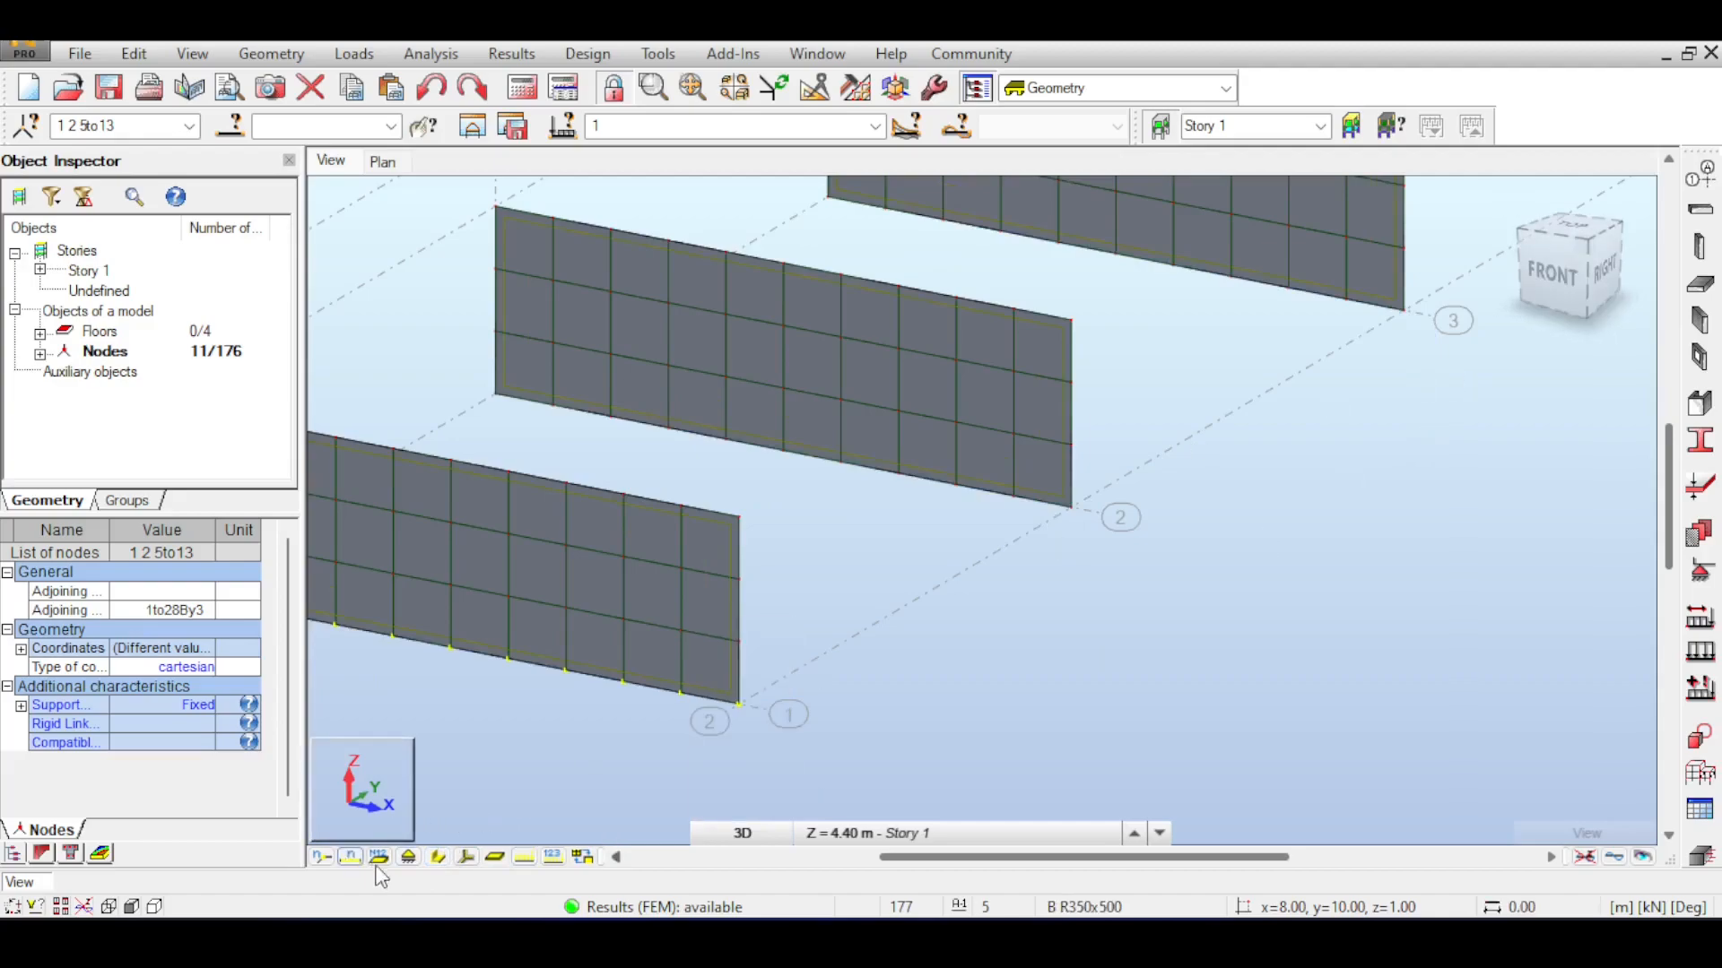
{"action": "left_click", "coordinate": [1593, 275]}
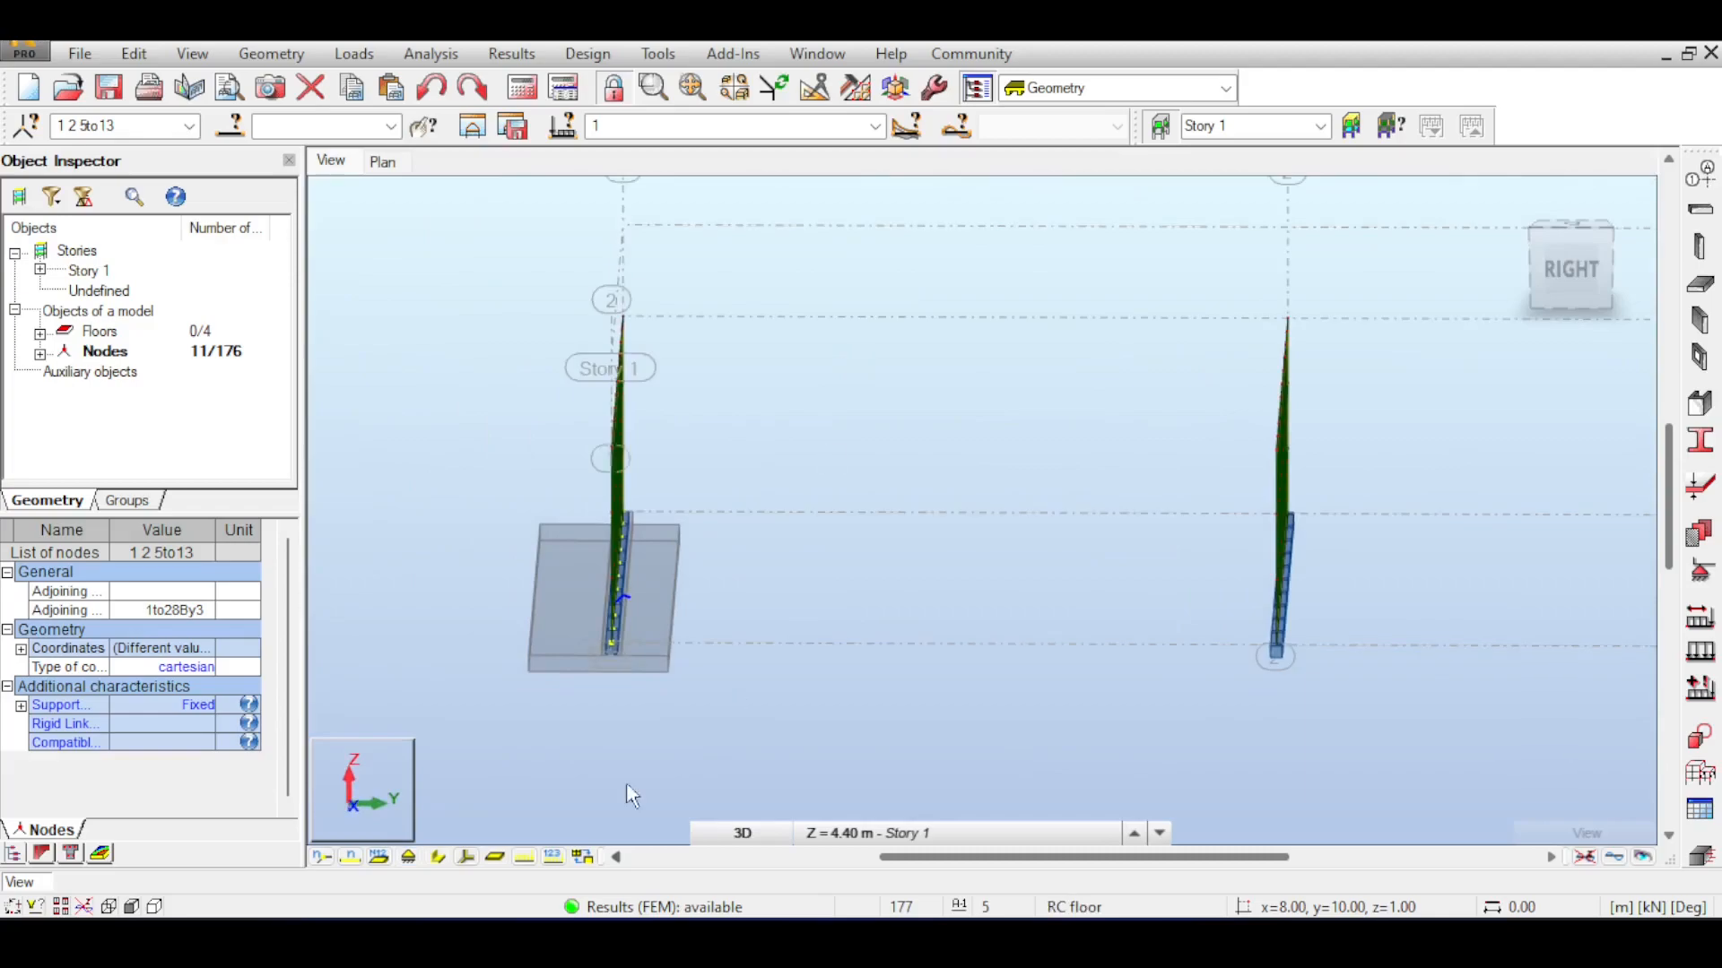
{"action": "left_click", "coordinate": [525, 859]}
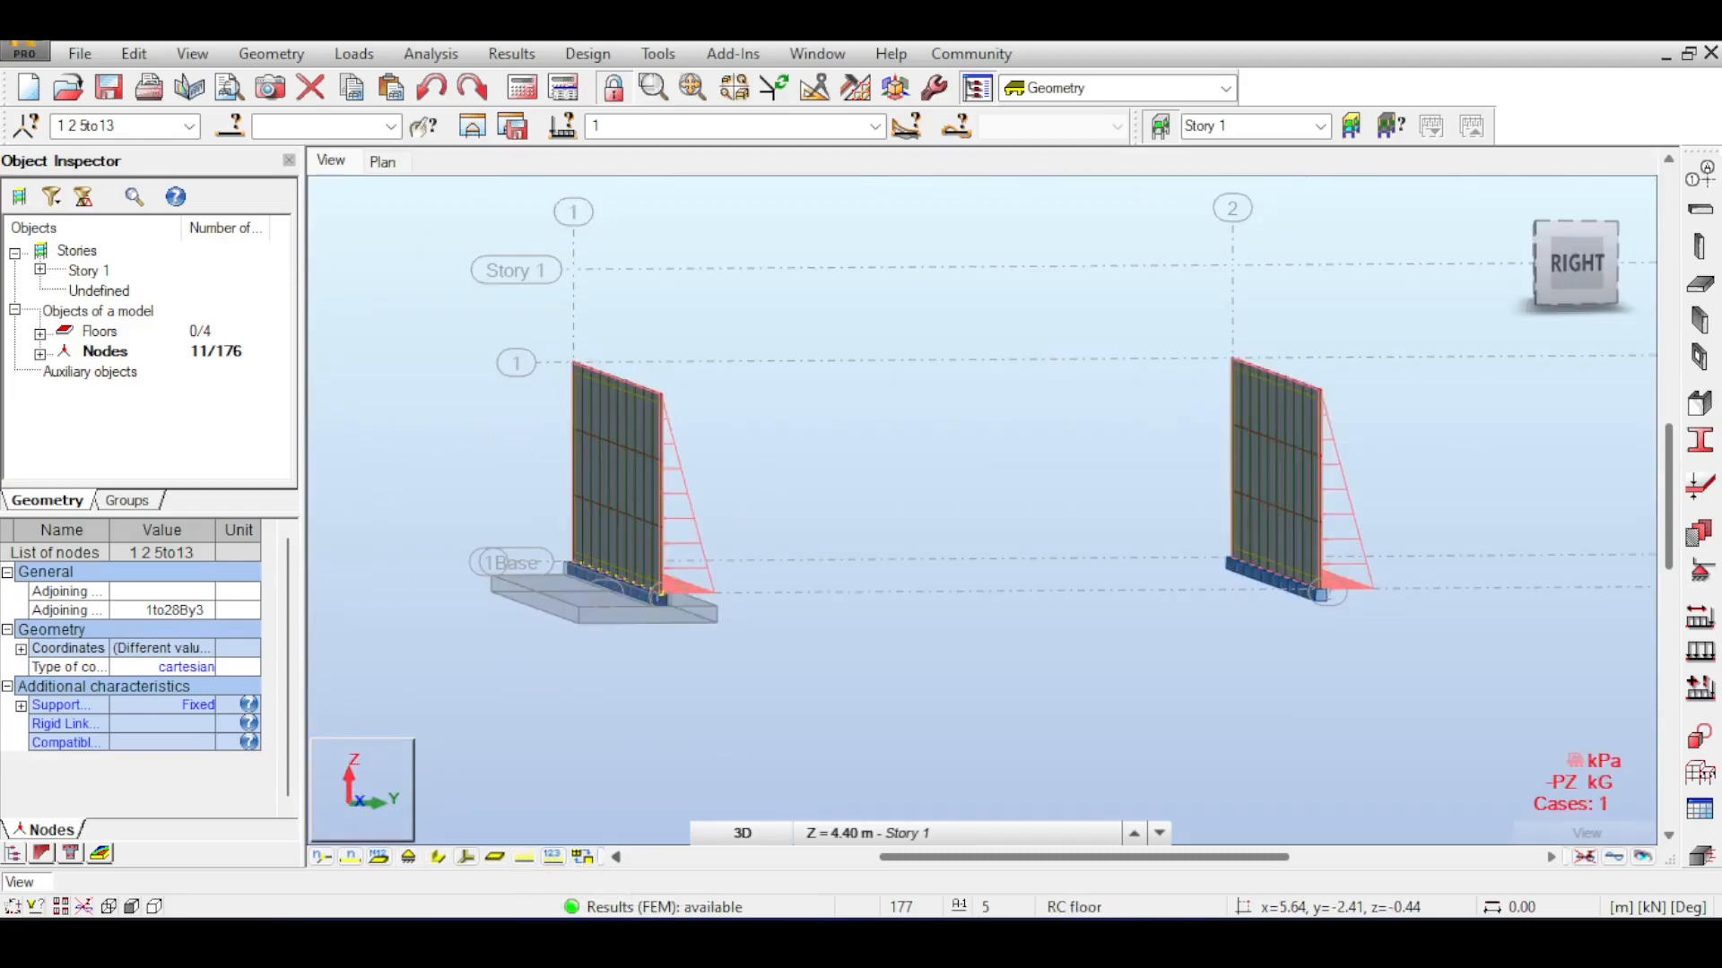
{"action": "middle_click_drag", "start_coordinate": [700, 556], "coordinate": [748, 556], "text": "shift"}
{"action": "mouse_move", "coordinate": [923, 224]}
{"action": "middle_mouse_down", "text": "shift"}
{"action": "mouse_move", "coordinate": [941, 224]}
{"action": "mouse_move", "coordinate": [923, 239]}
{"action": "middle_mouse_up", "text": "shift"}
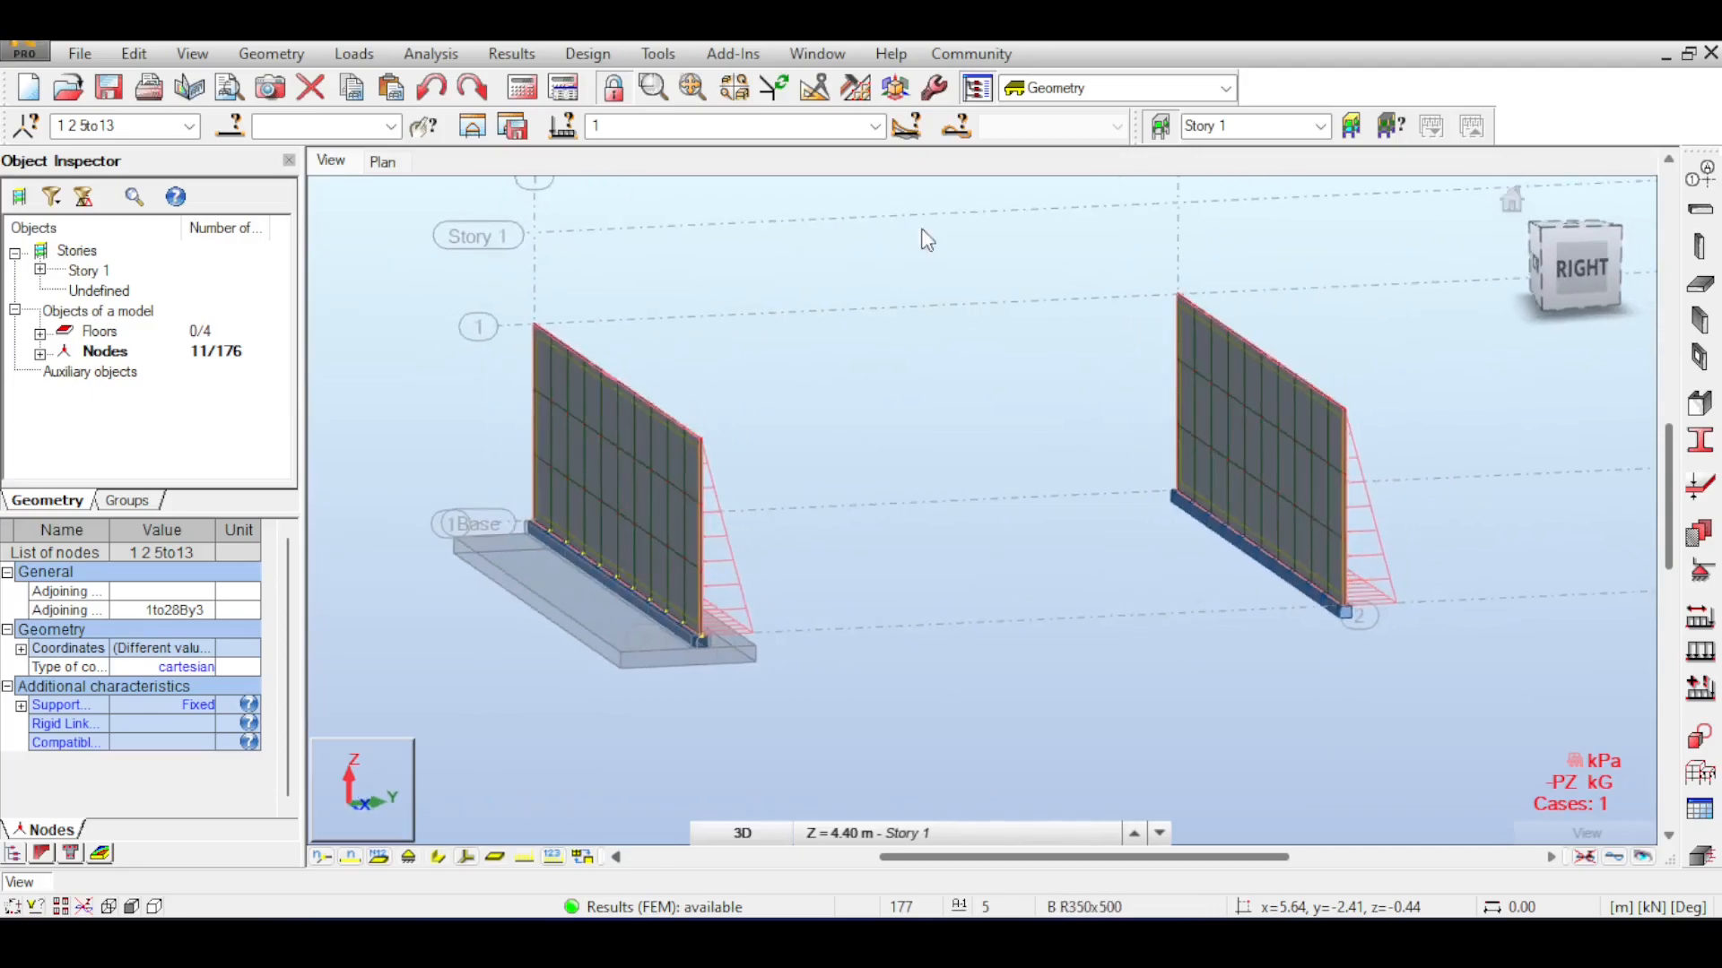
{"action": "left_click", "coordinate": [1157, 89]}
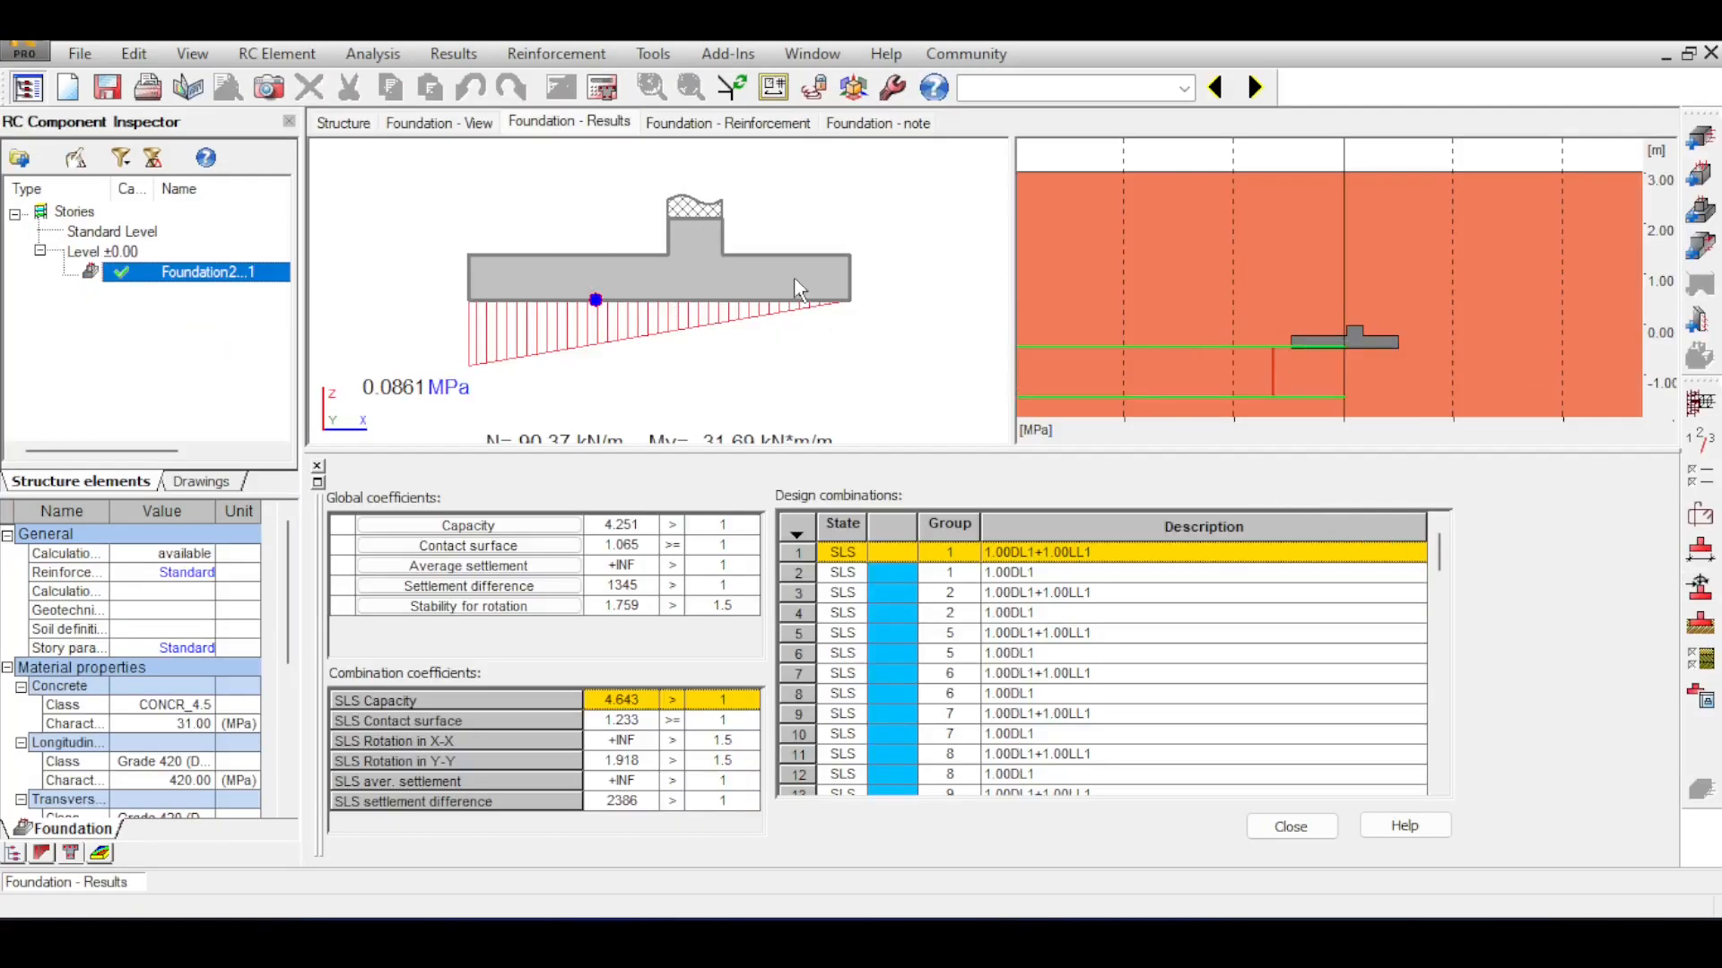
Review the backfill levels in the soil definition and show the governing combination for rotation stability
{"action": "left_click", "coordinate": [1700, 625]}
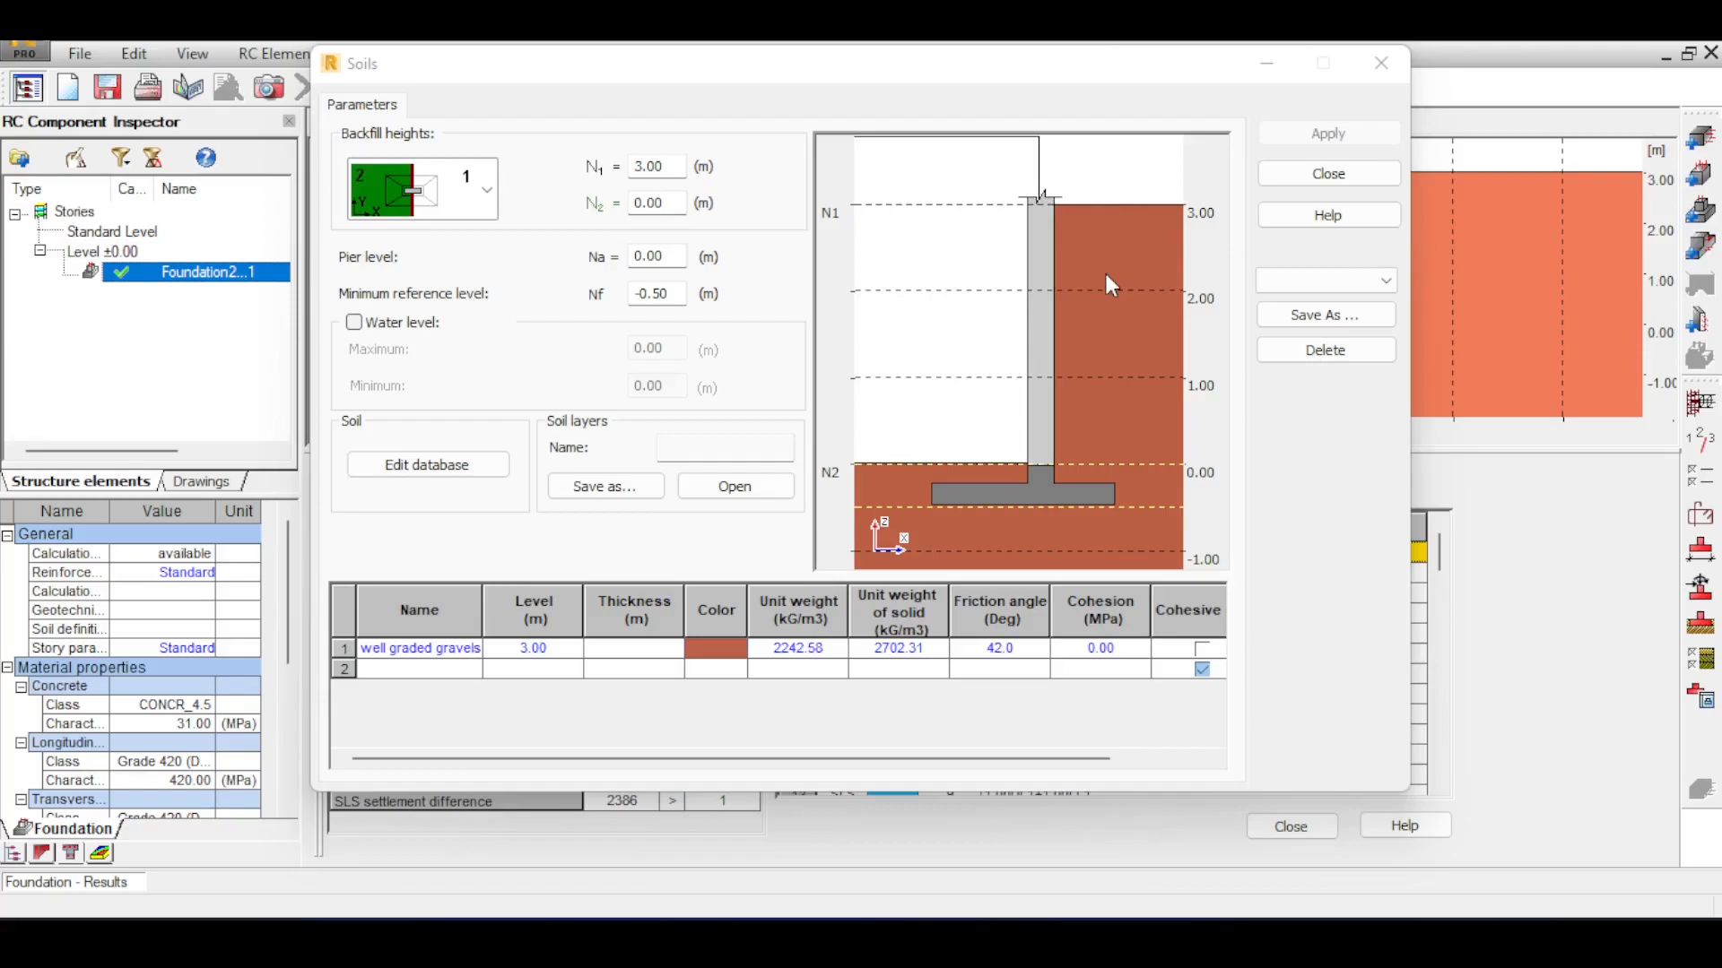
{"action": "left_click", "coordinate": [1327, 176]}
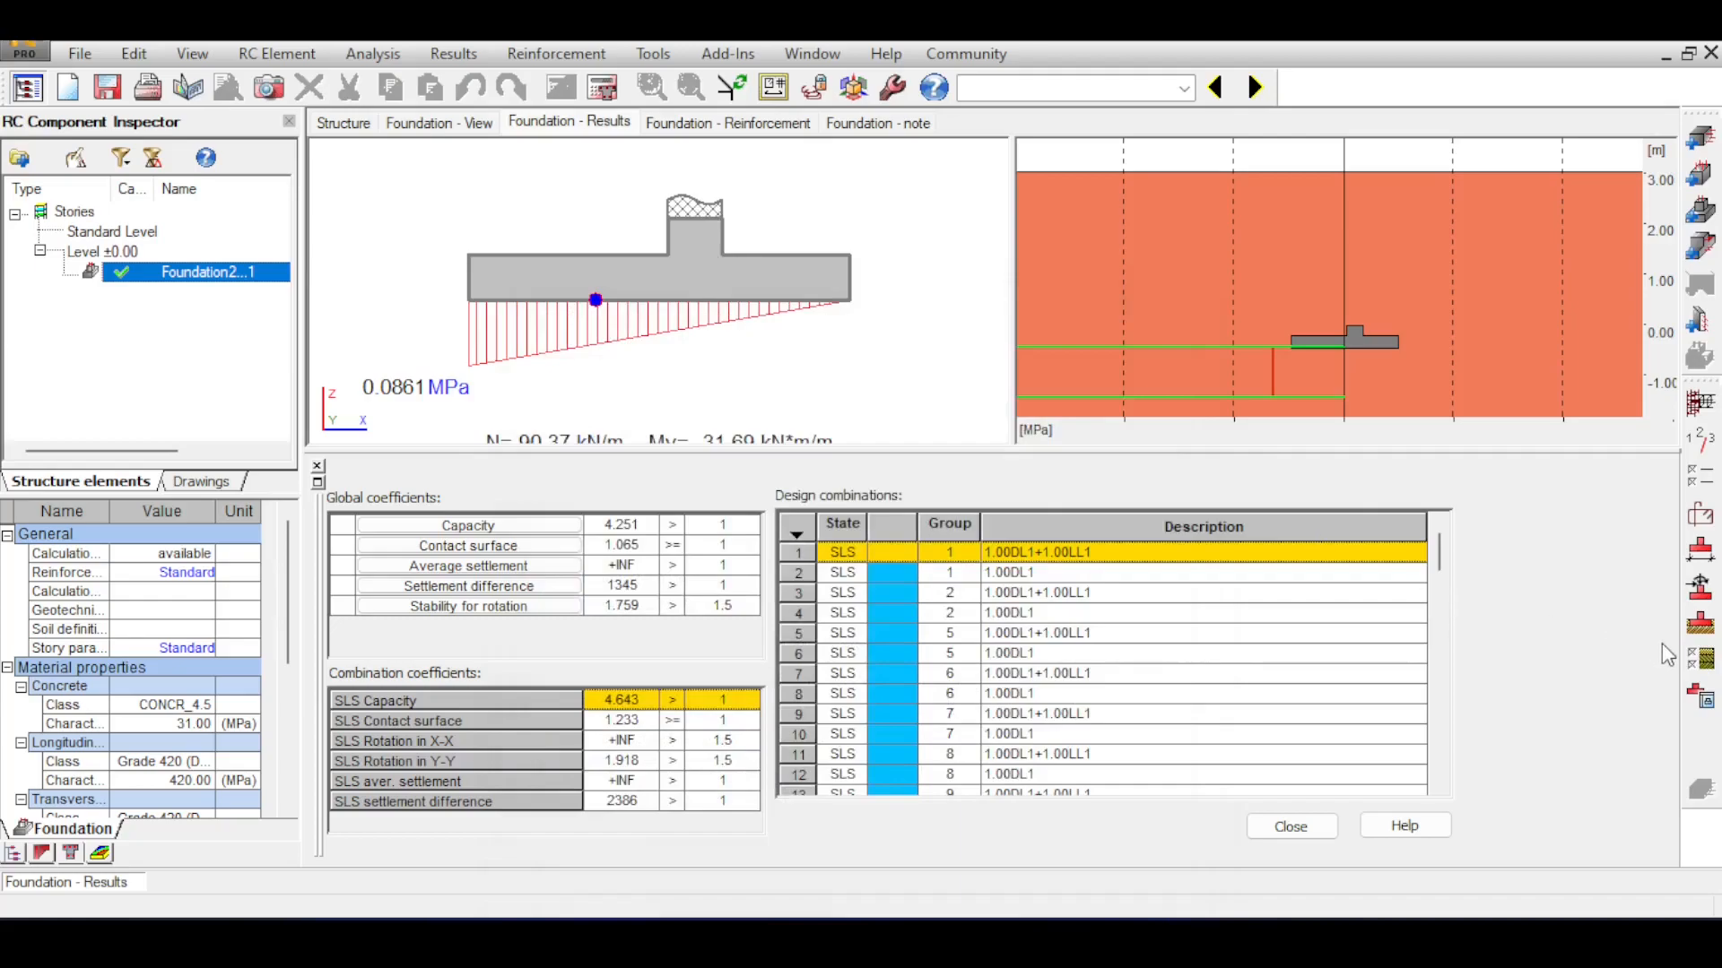
{"action": "left_click", "coordinate": [462, 606]}
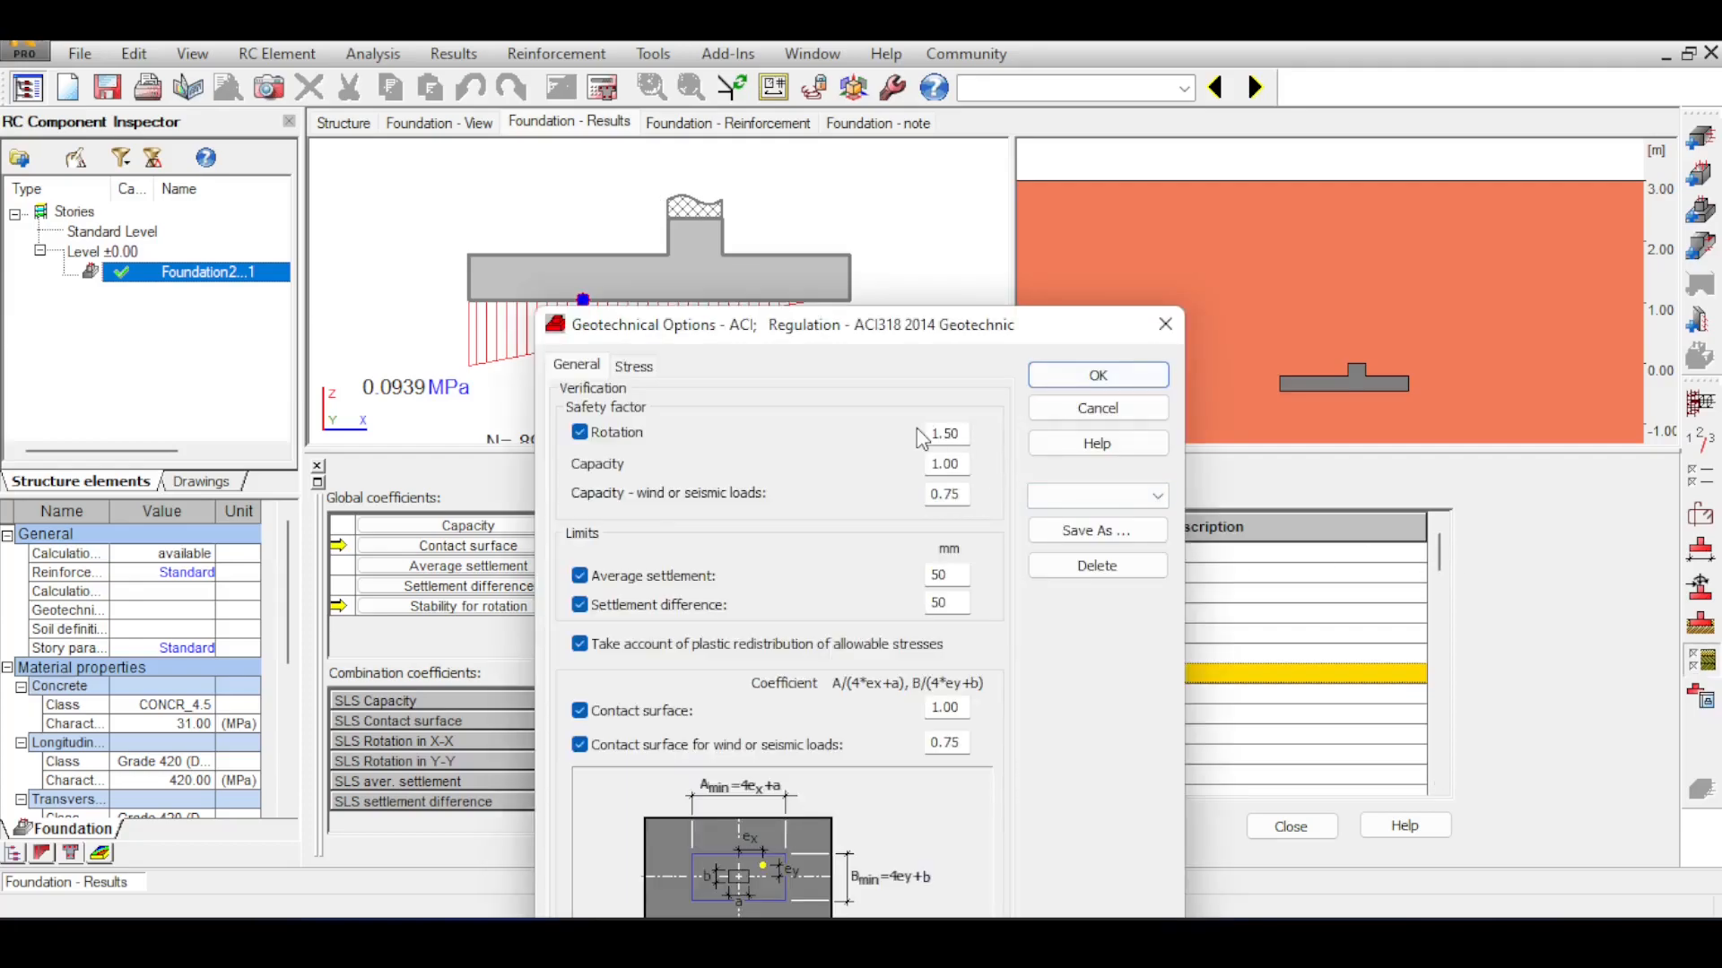
Set the rotation safety factor to 4.00 in the geotechnical options and recalculate the foundation
{"action": "double_click", "coordinate": [944, 431]}
{"action": "left_click", "coordinate": [1056, 376]}
{"action": "left_click", "coordinate": [603, 87]}
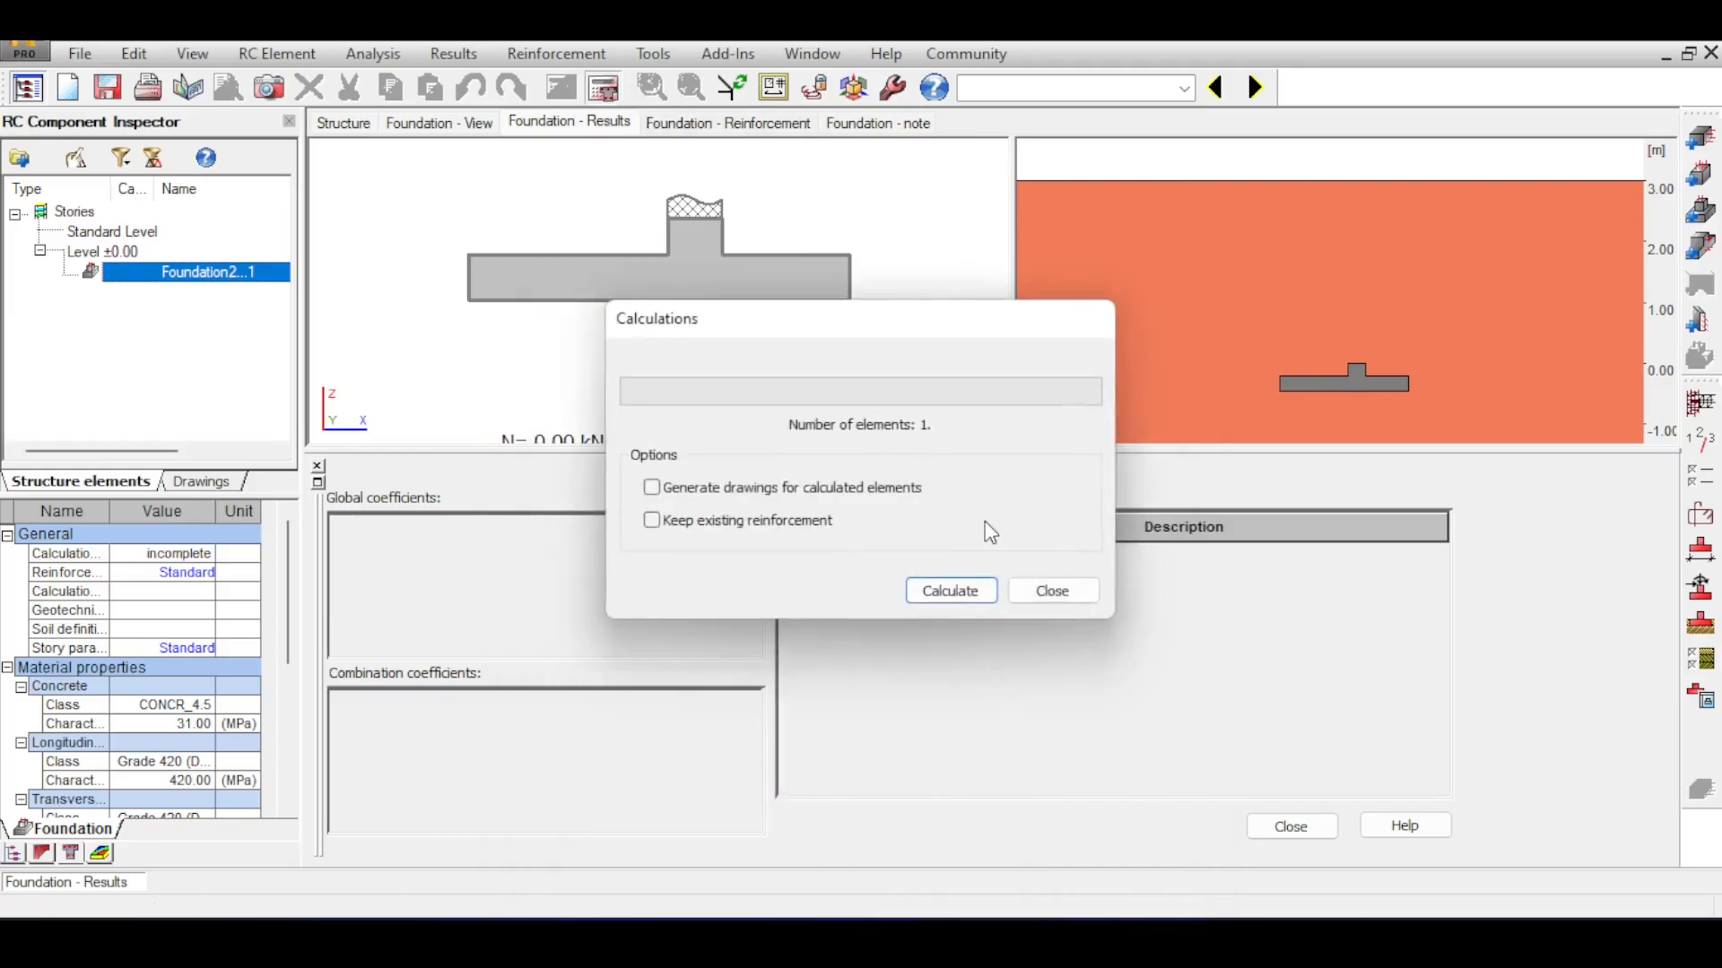
{"action": "left_click", "coordinate": [963, 603]}
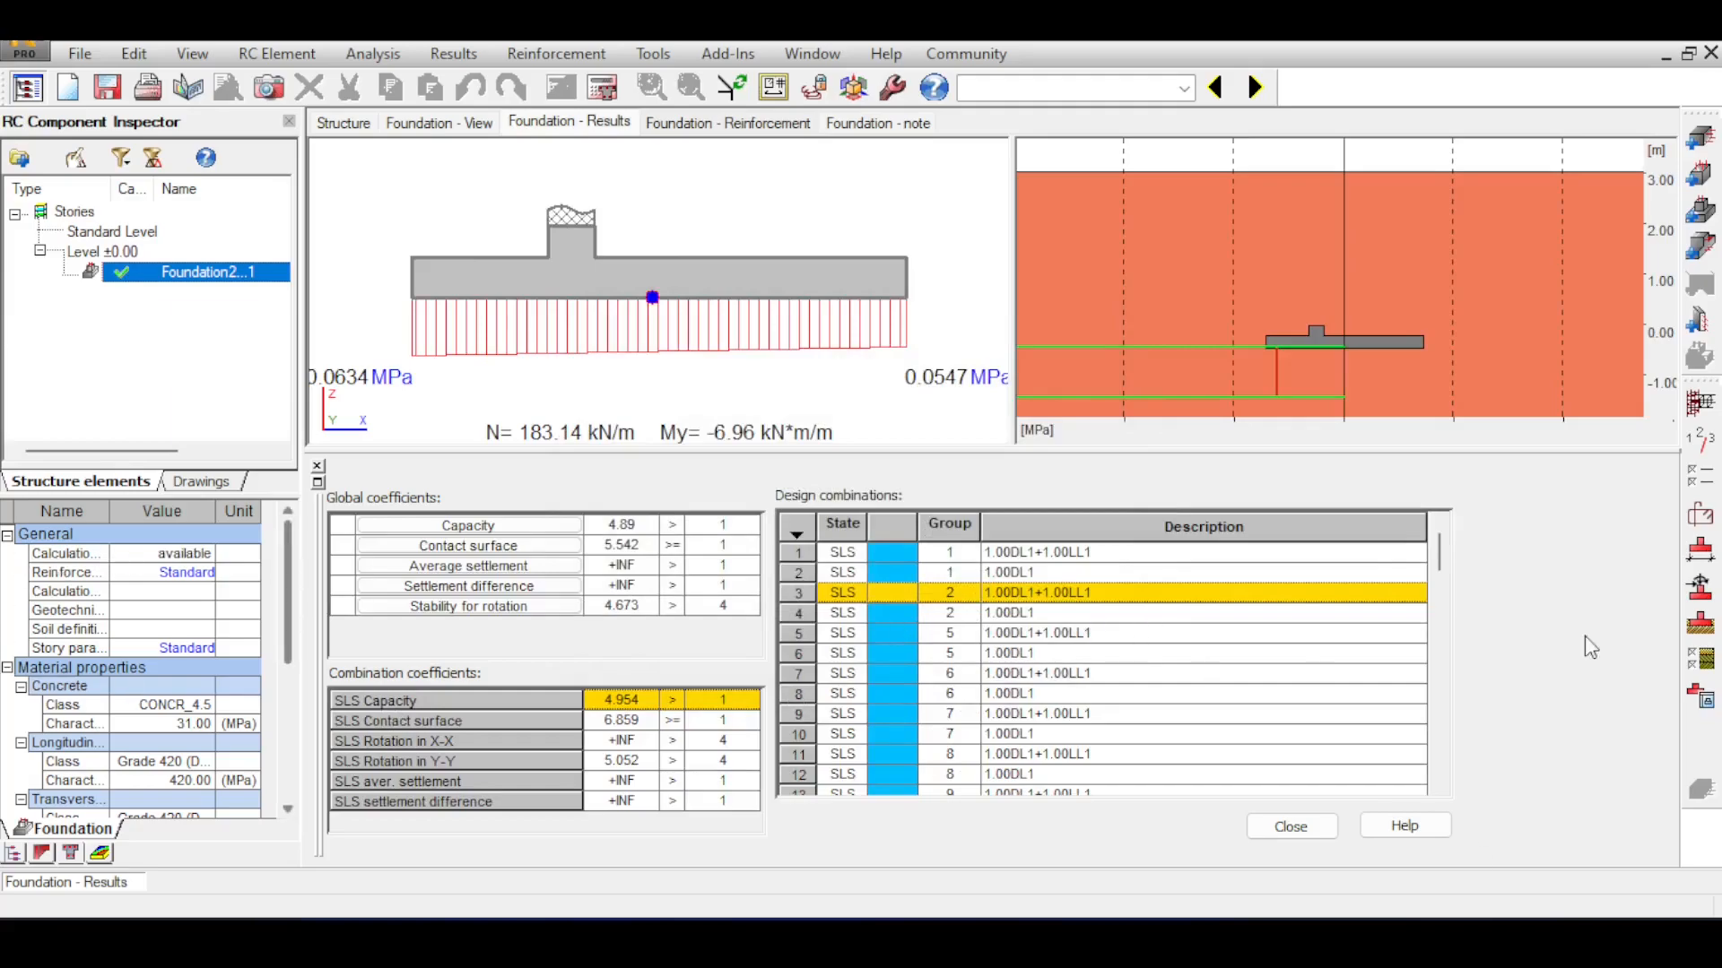
Raise the rotation safety factor to 5.00 in the geotechnical options and rerun the foundation calculation
{"action": "left_click", "coordinate": [1701, 661]}
{"action": "double_click", "coordinate": [939, 432]}
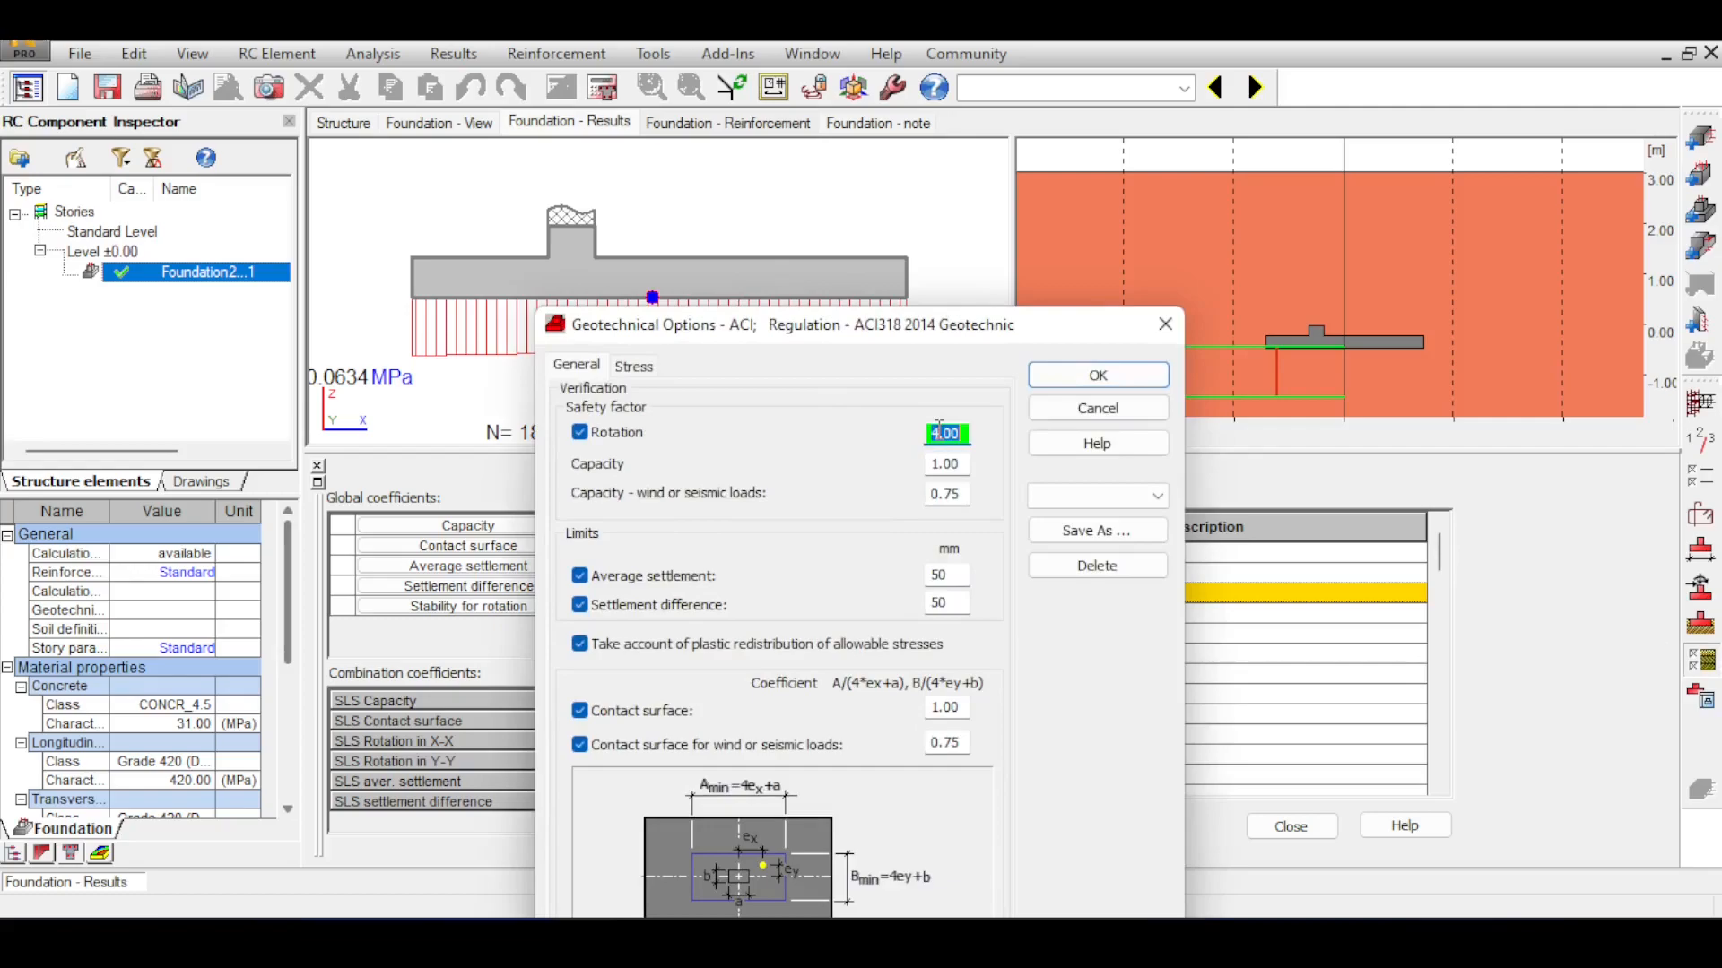
{"action": "left_click", "coordinate": [1096, 375]}
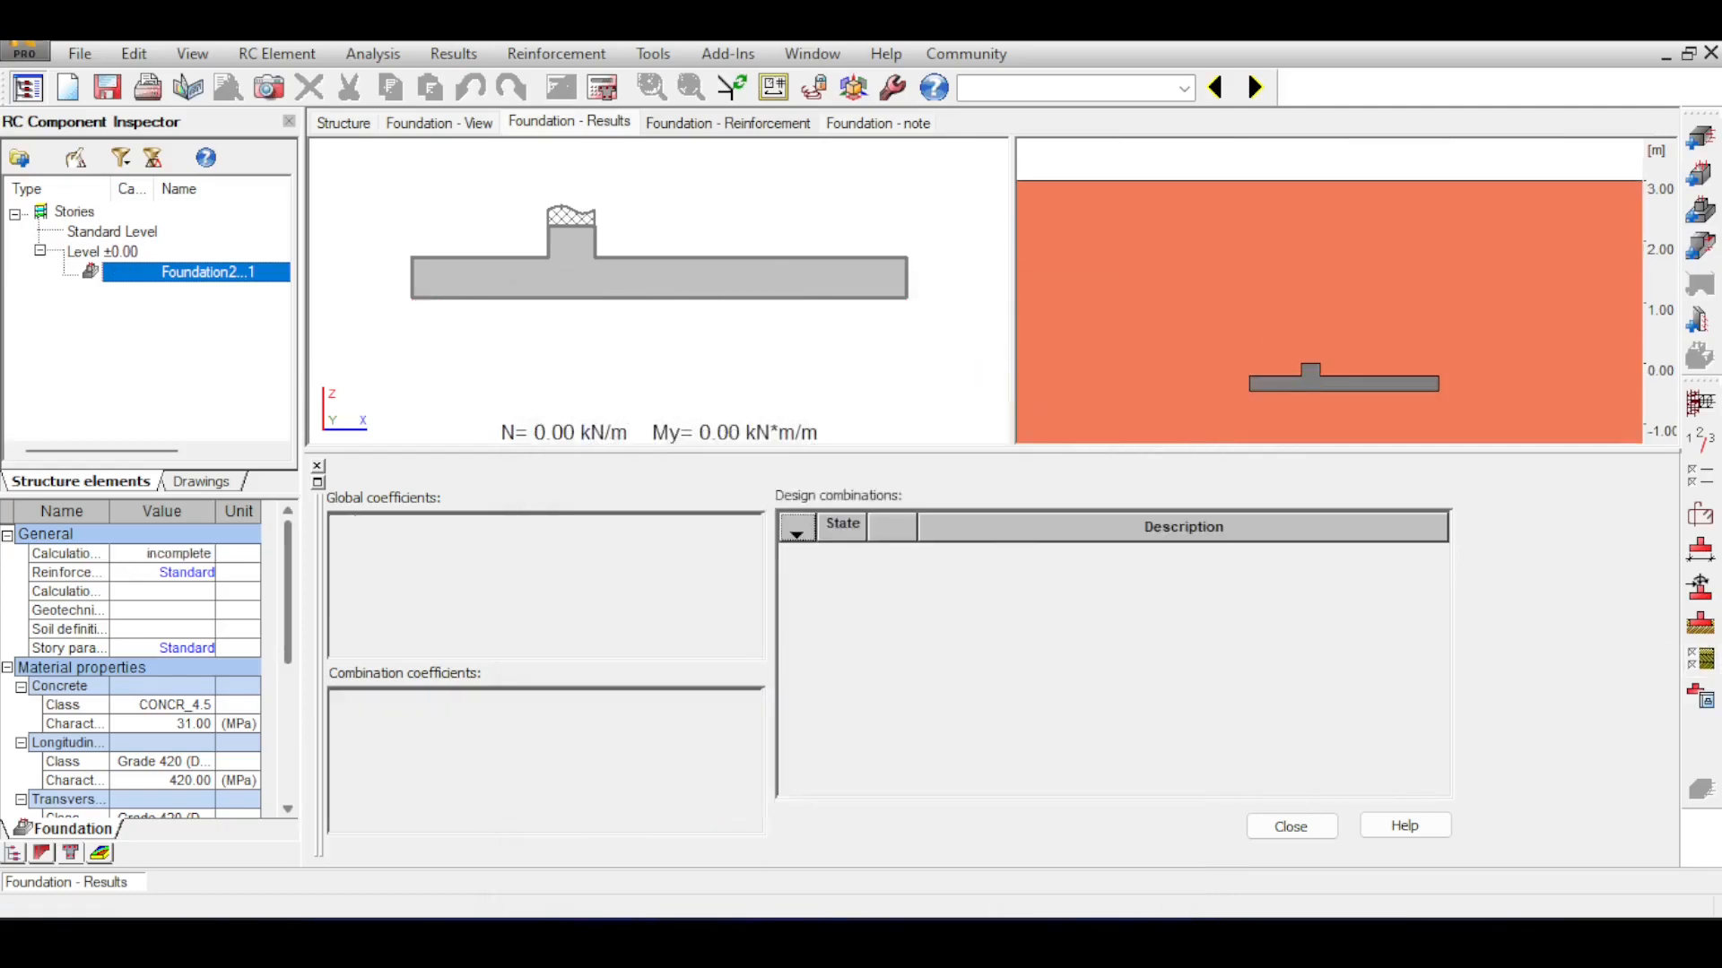
{"action": "left_click", "coordinate": [604, 87]}
{"action": "left_click", "coordinate": [949, 591]}
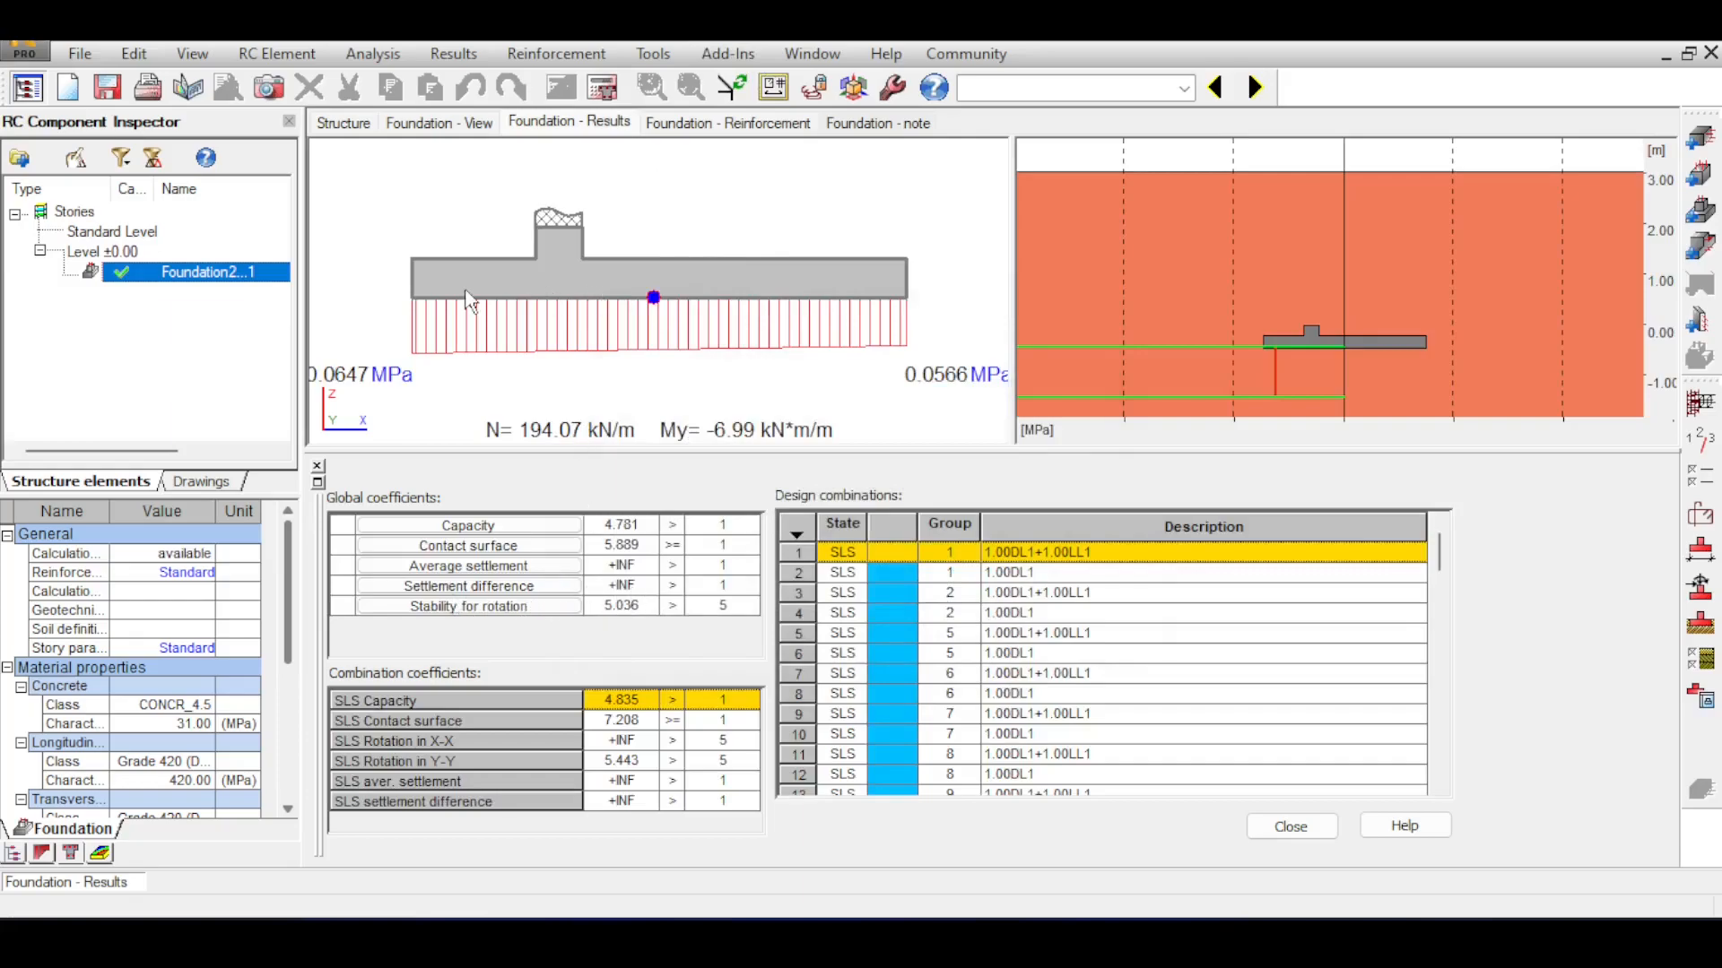
Set the rotation safety factor to 1.5 in the geotechnical options and recalculate the foundation
{"action": "left_click", "coordinate": [1700, 661]}
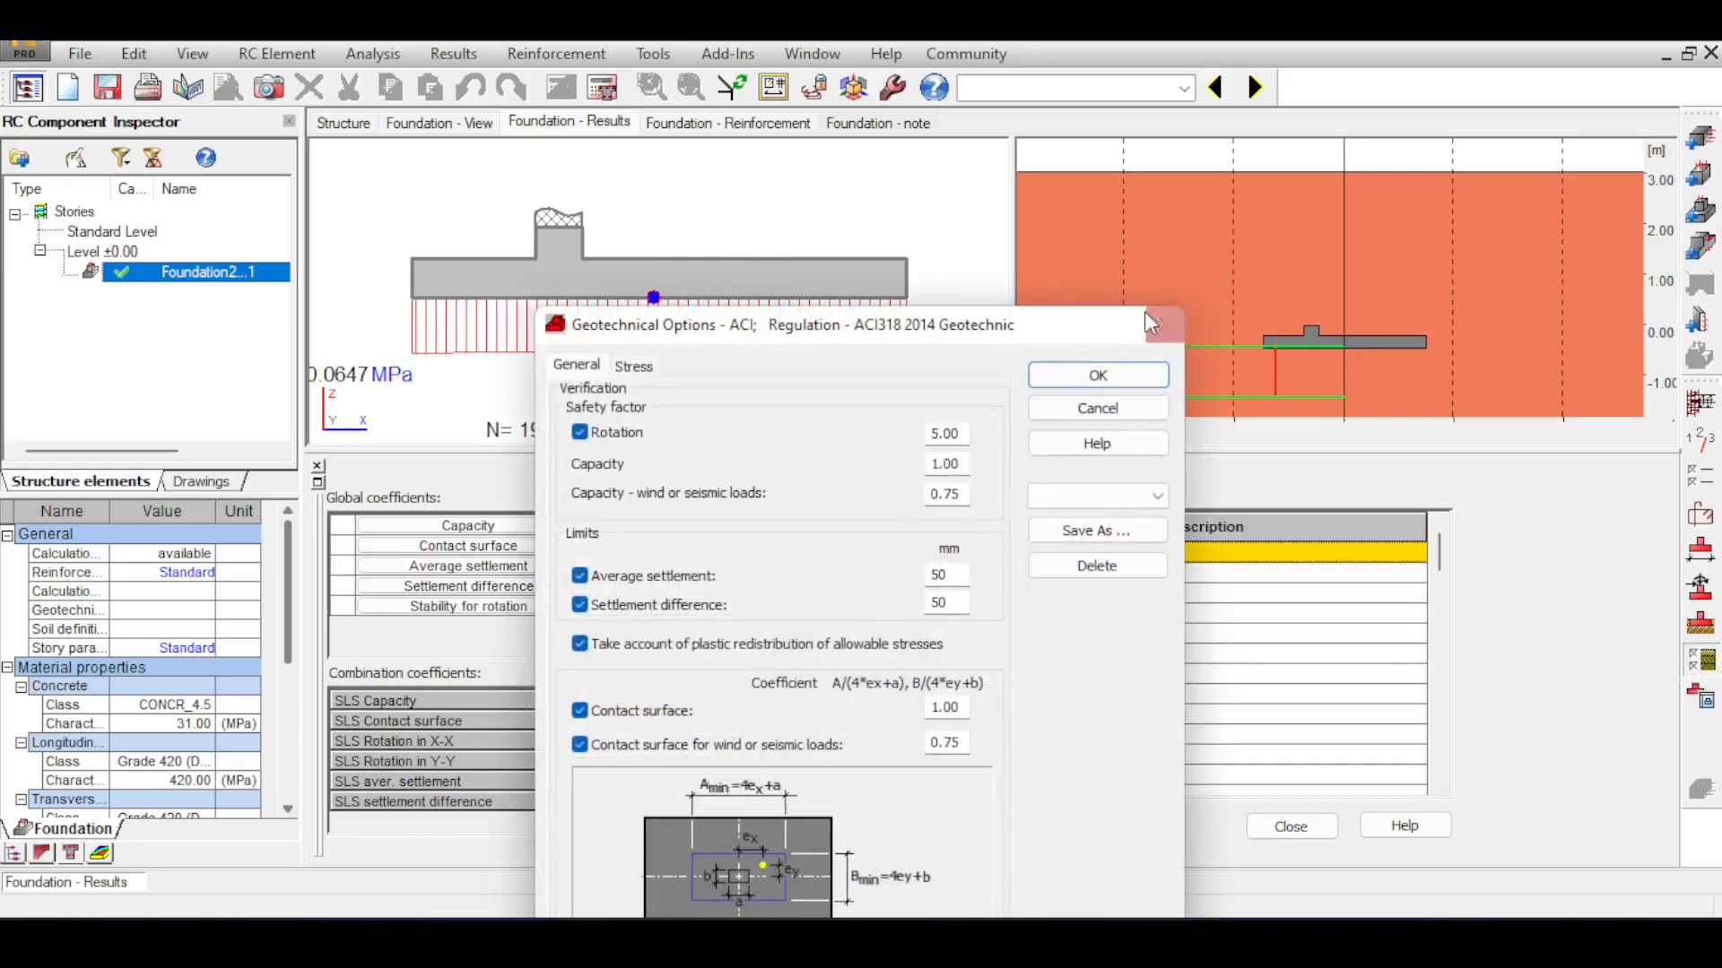
{"action": "double_click", "coordinate": [942, 434]}
{"action": "type", "text": "1.5"}
{"action": "left_click", "coordinate": [1096, 374]}
{"action": "left_click", "coordinate": [603, 89]}
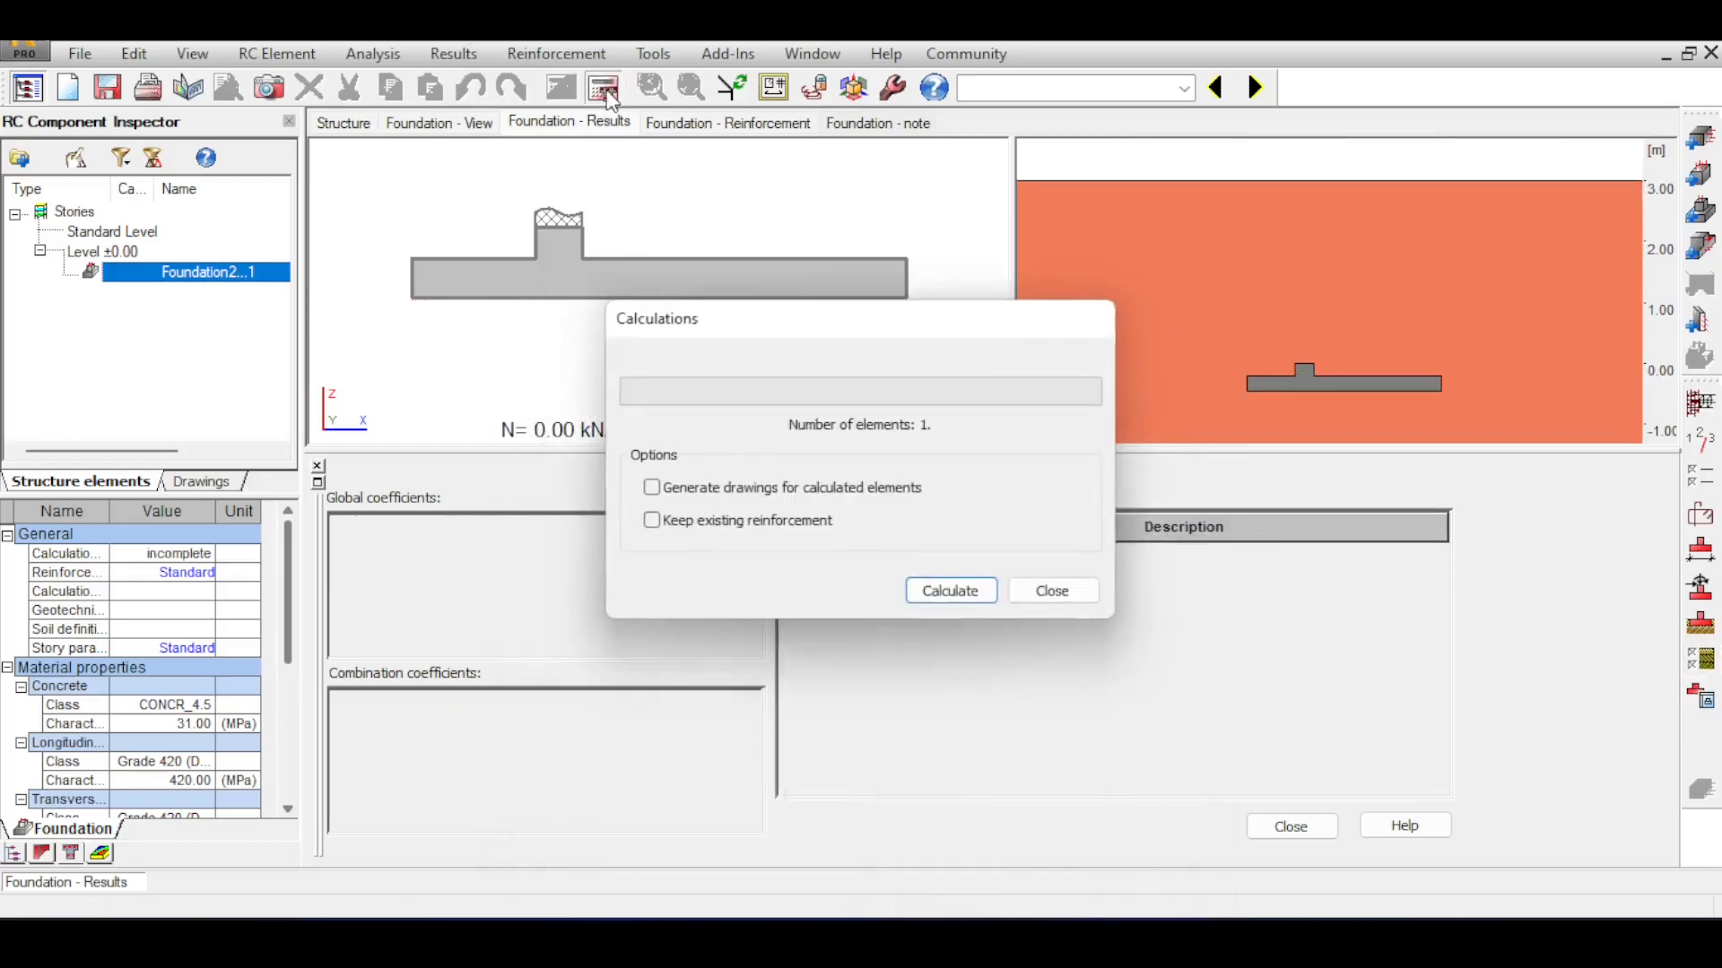
{"action": "left_click", "coordinate": [978, 591]}
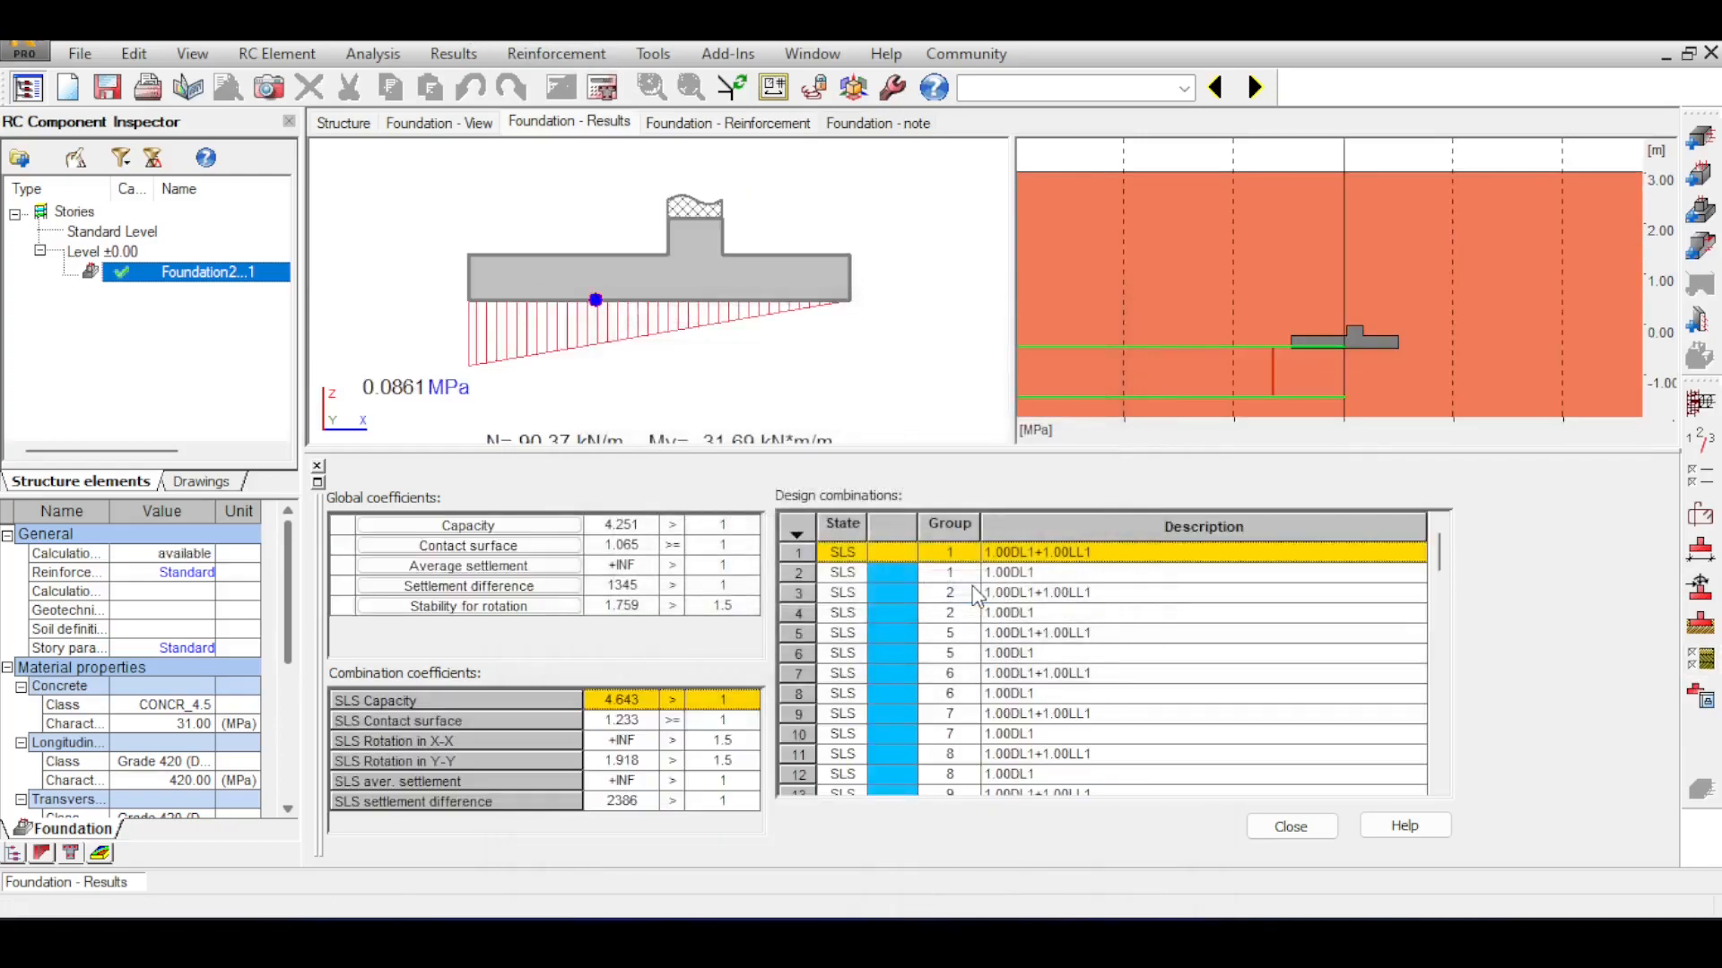
Review the rotation safety factor in the geotechnical options and the backfill layout in the soil definition
{"action": "left_click", "coordinate": [1702, 661]}
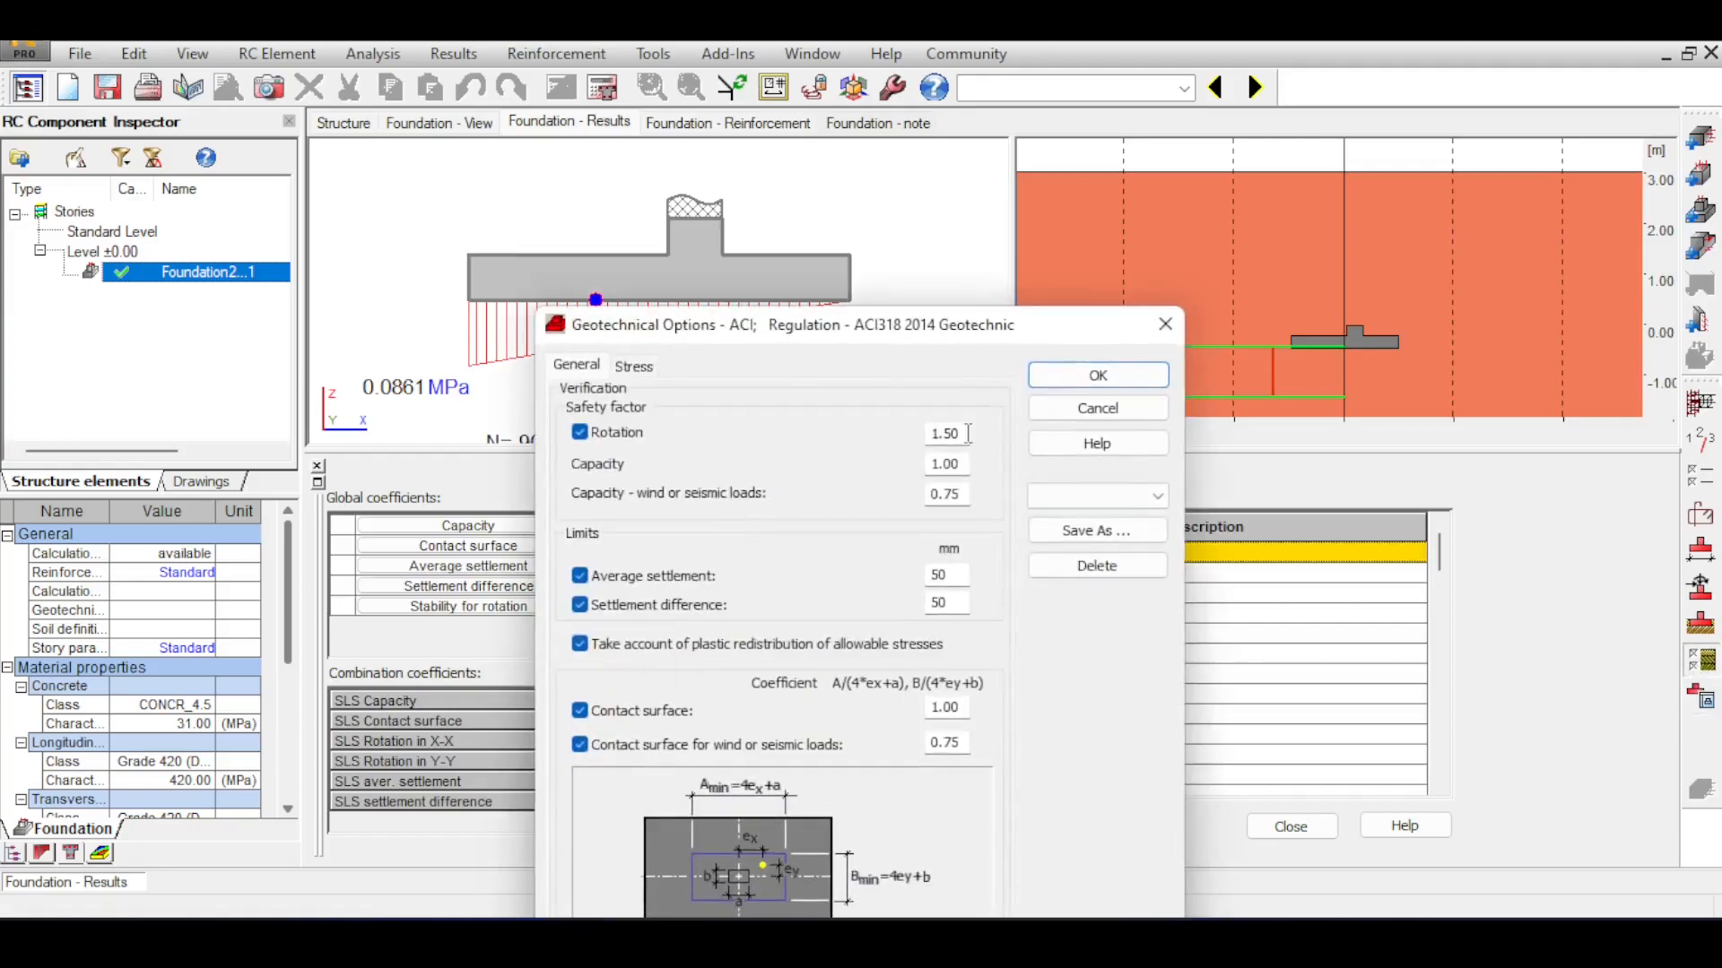
{"action": "left_click", "coordinate": [1165, 324]}
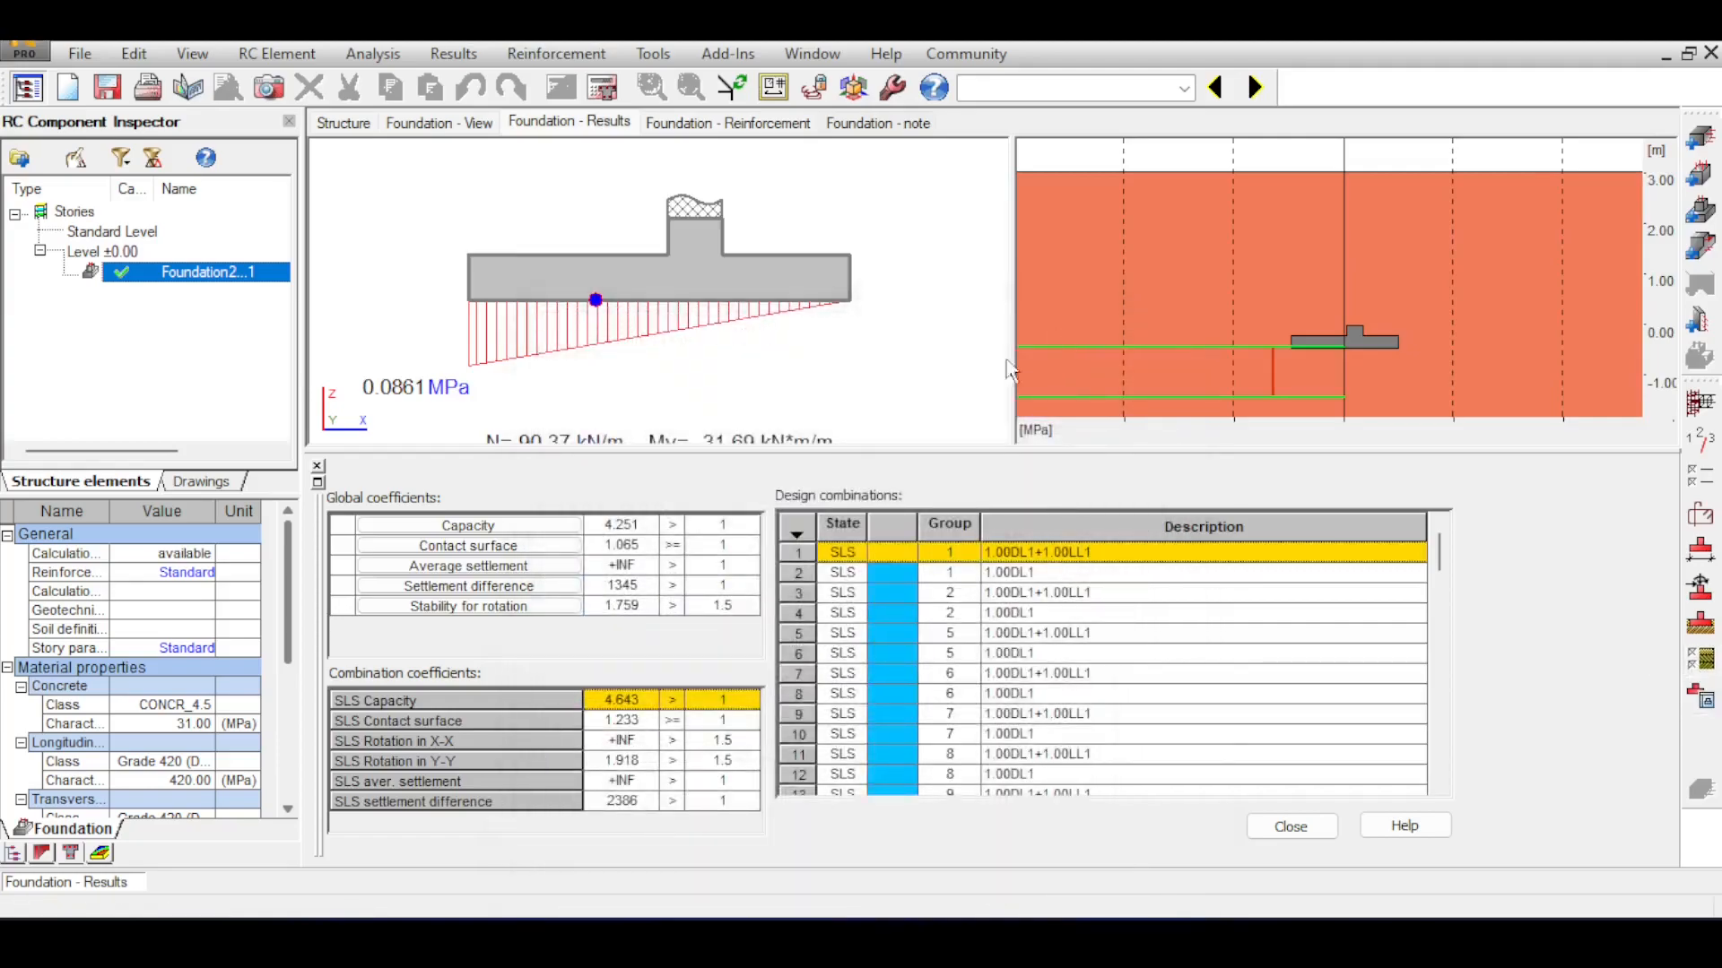
{"action": "left_click", "coordinate": [1701, 625]}
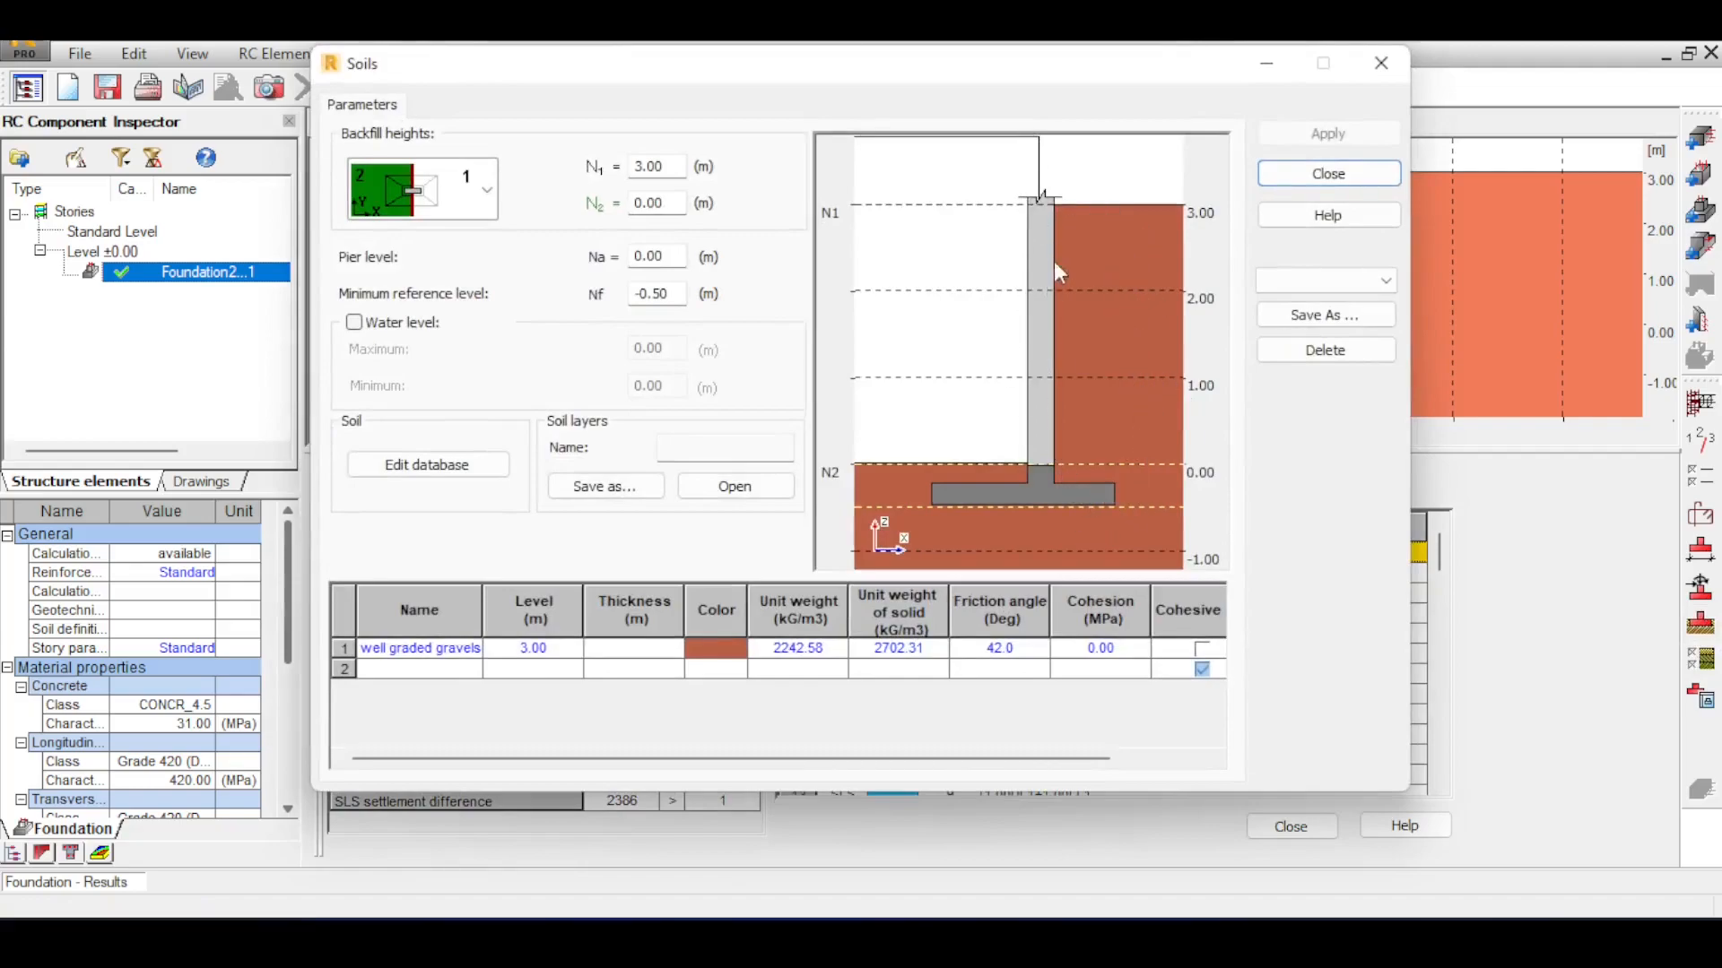
{"action": "left_click", "coordinate": [1327, 173]}
Change the rotation safety factor to 4 in the geotechnical options and rerun the foundation calculation
{"action": "left_click", "coordinate": [1704, 657]}
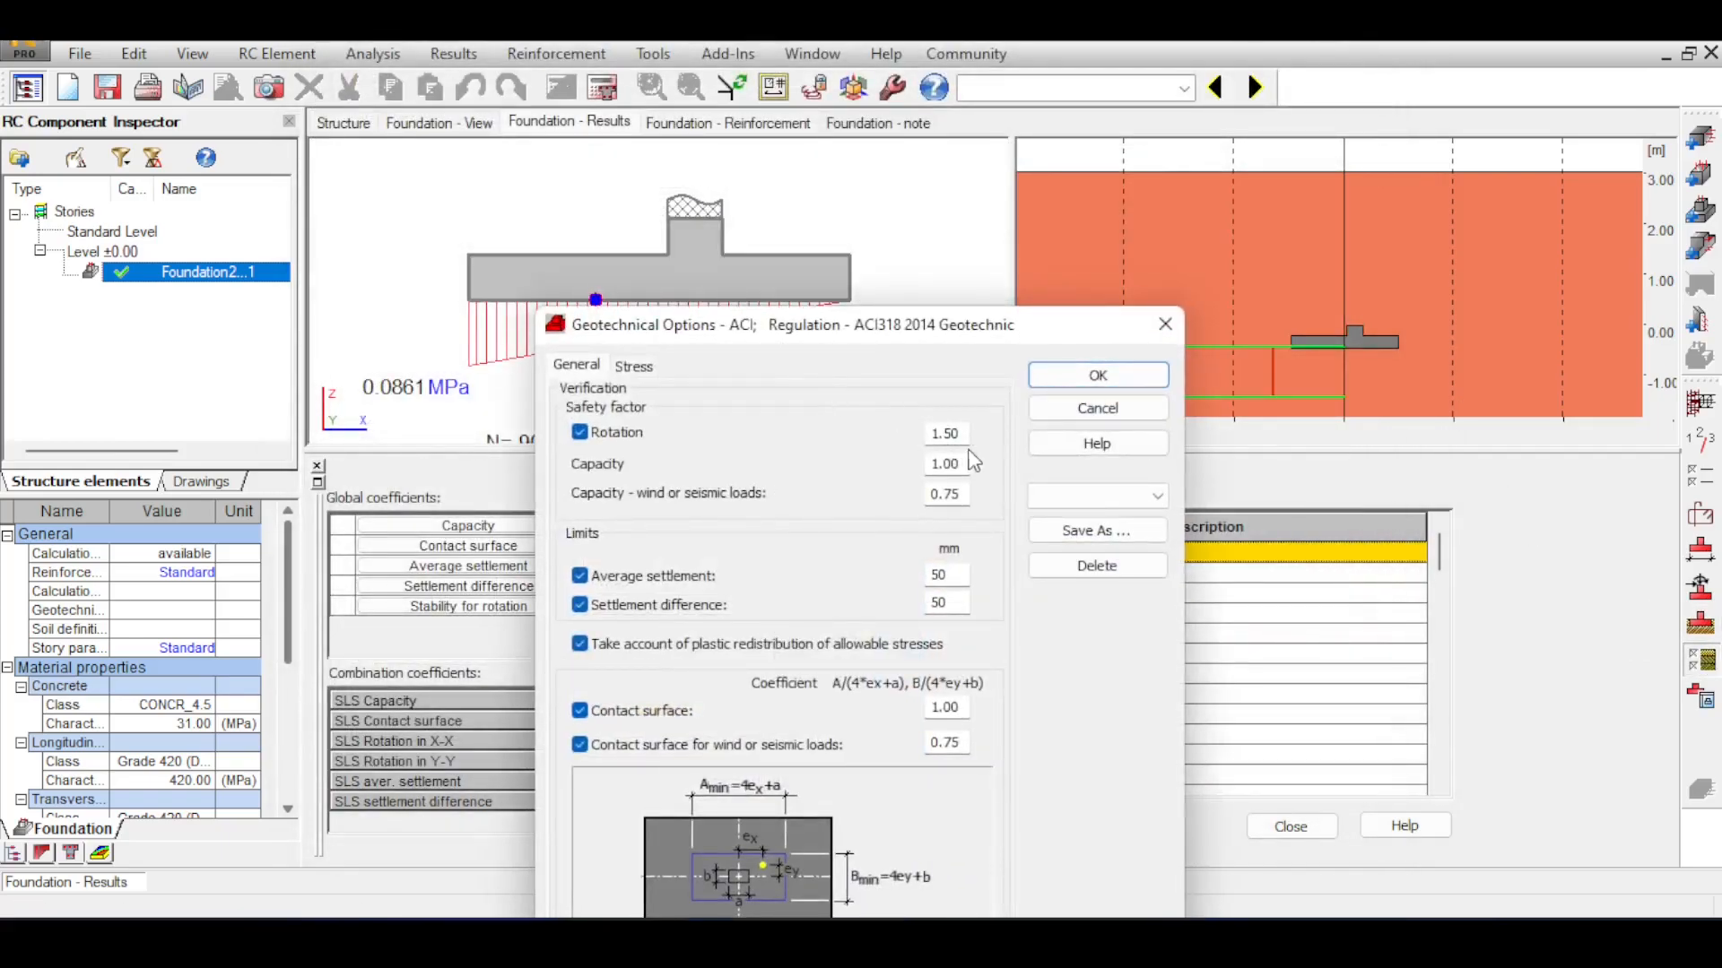
{"action": "double_click", "coordinate": [963, 434]}
{"action": "left_click", "coordinate": [1038, 373]}
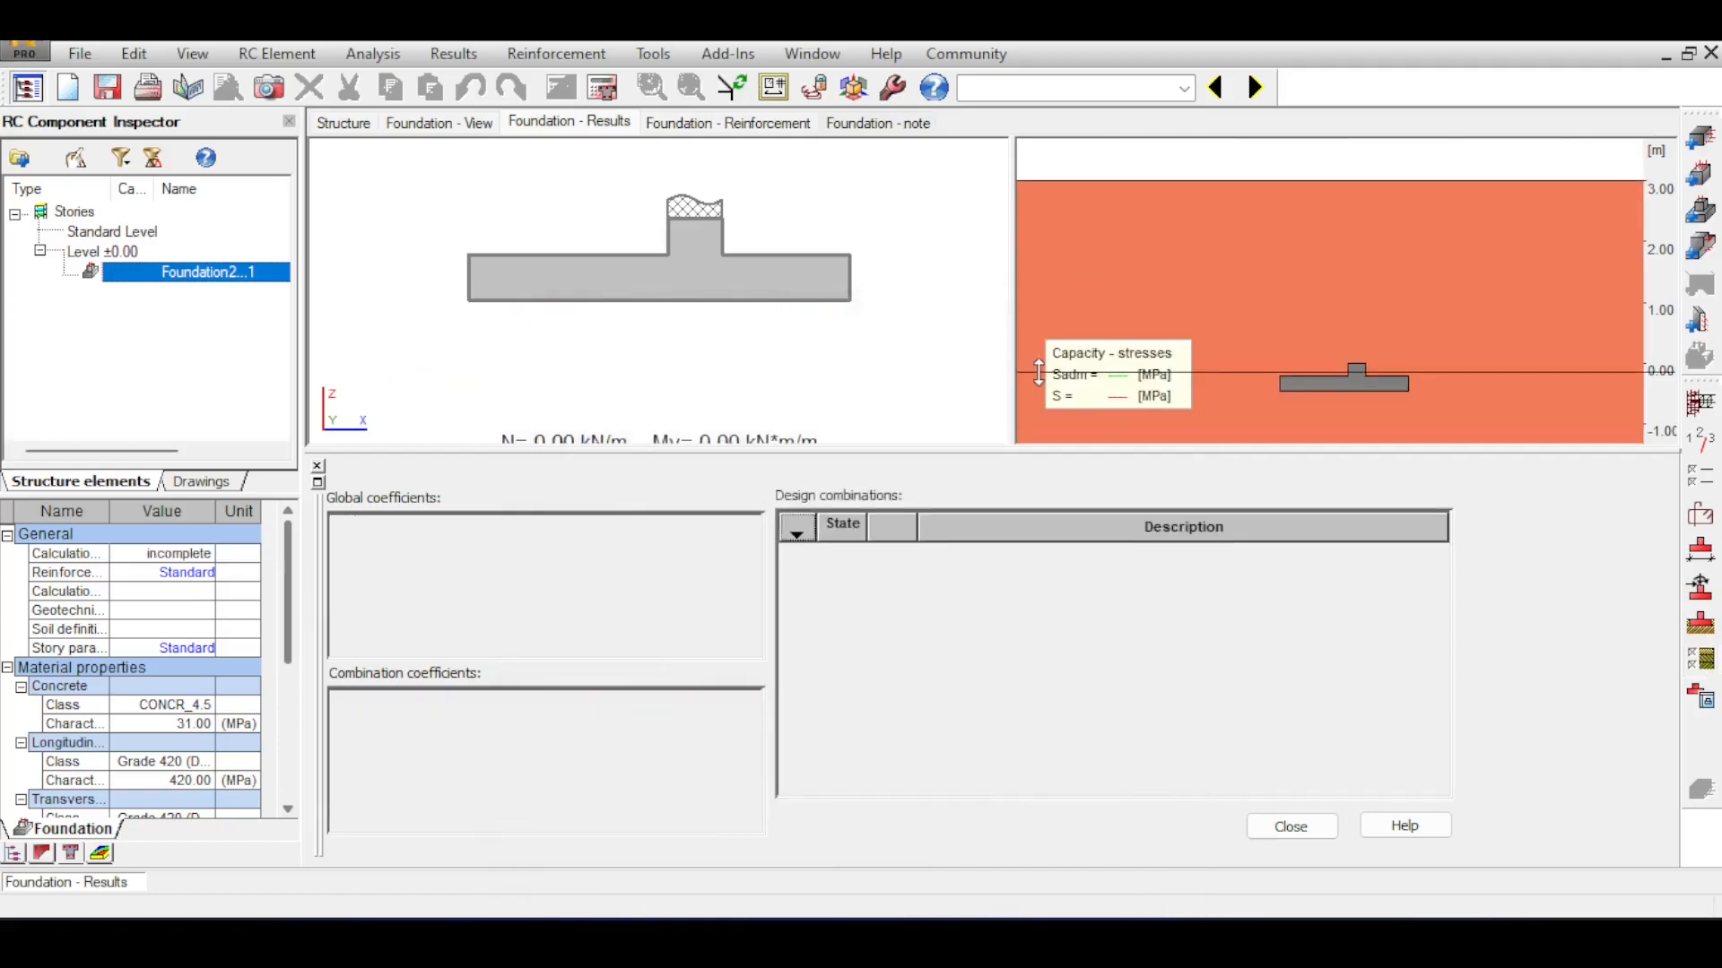
{"action": "left_click", "coordinate": [604, 88]}
{"action": "left_click", "coordinate": [950, 590]}
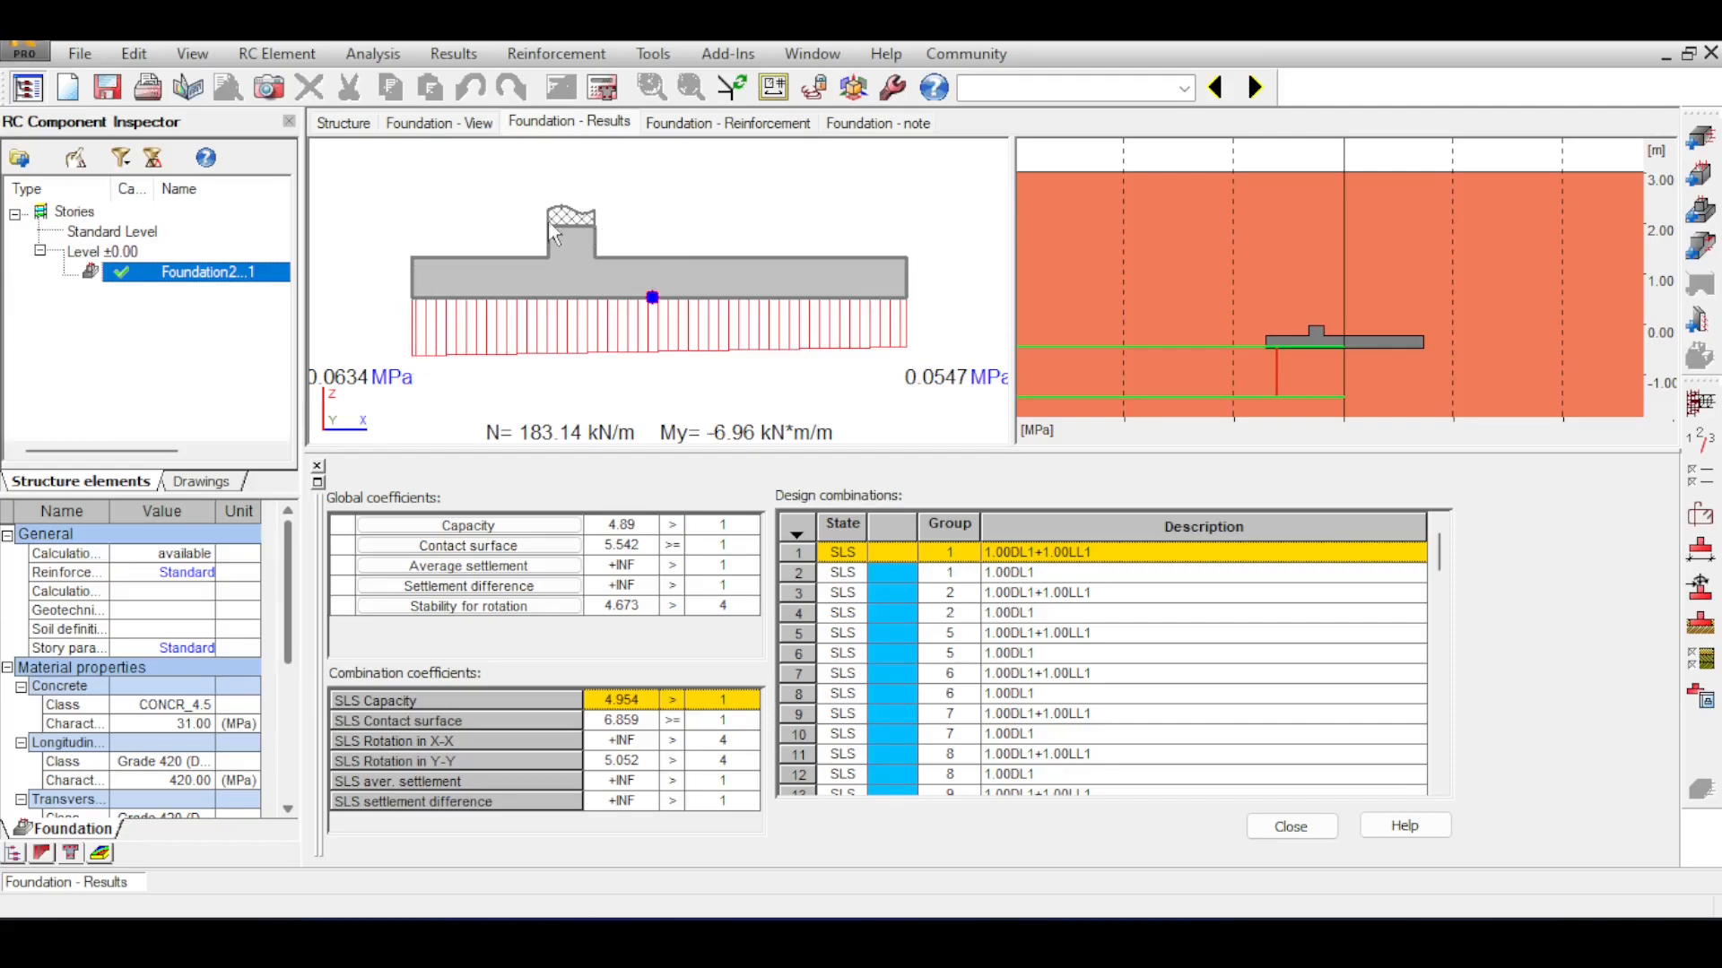
Inspect the calculated foundation's width, eccentricity and other dimensions in its 3D view, seen from the front
{"action": "left_click", "coordinate": [343, 123]}
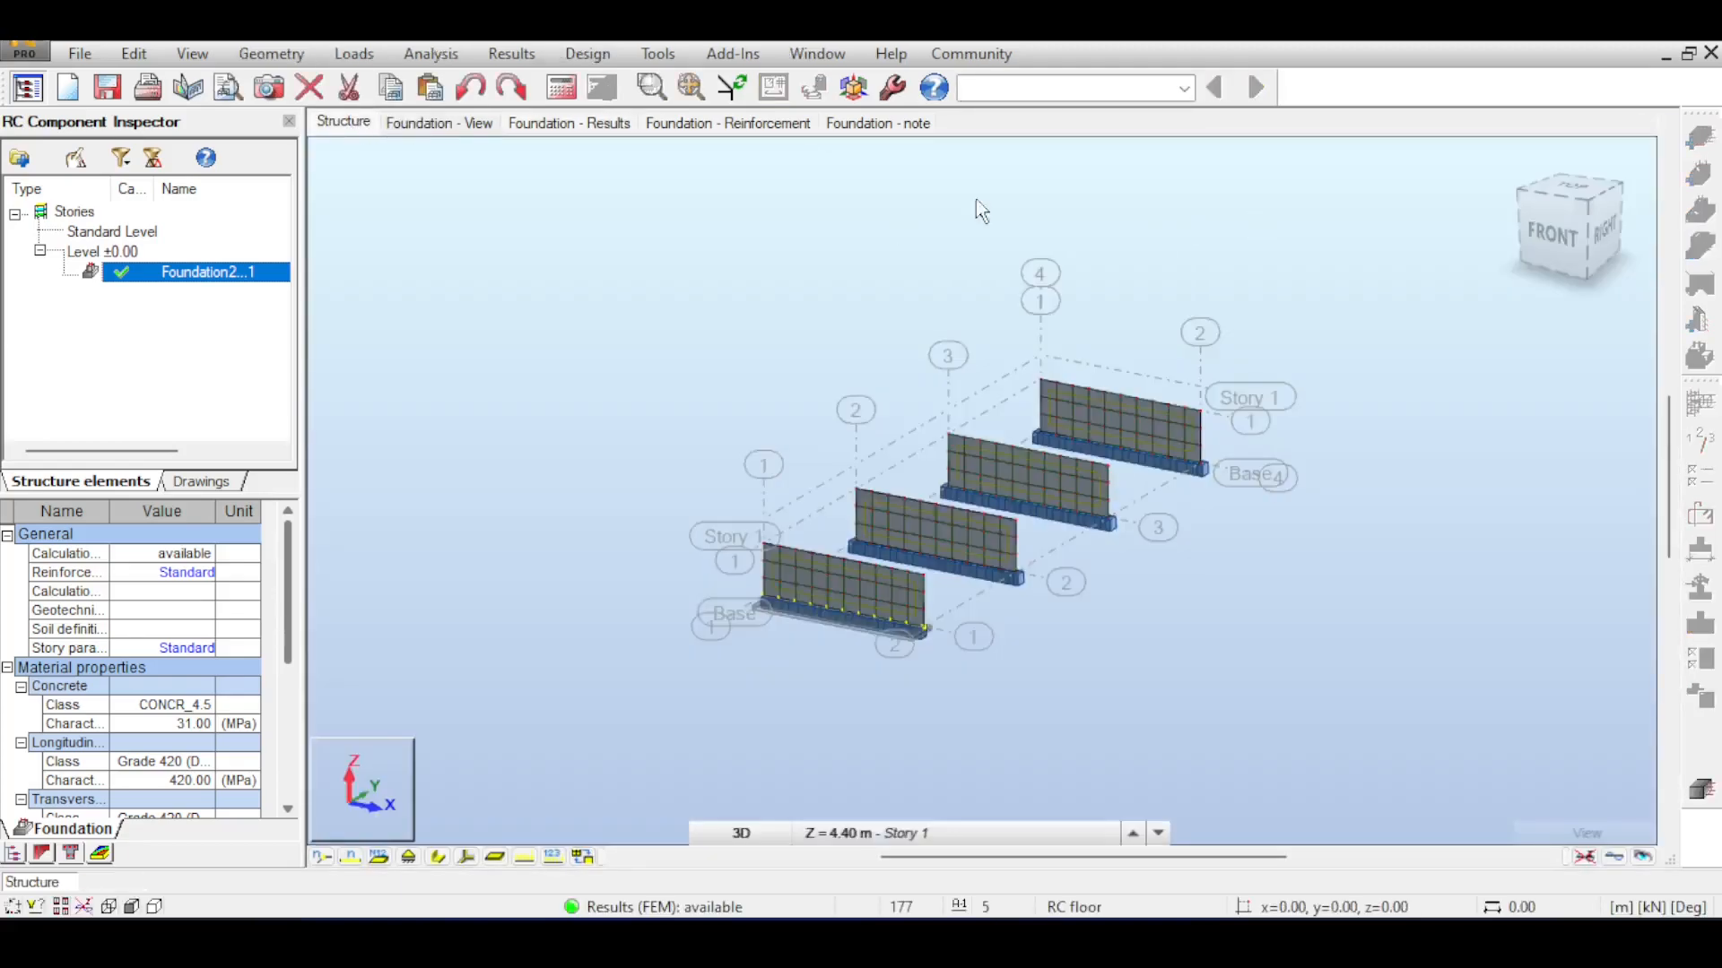
{"action": "left_click", "coordinate": [476, 124]}
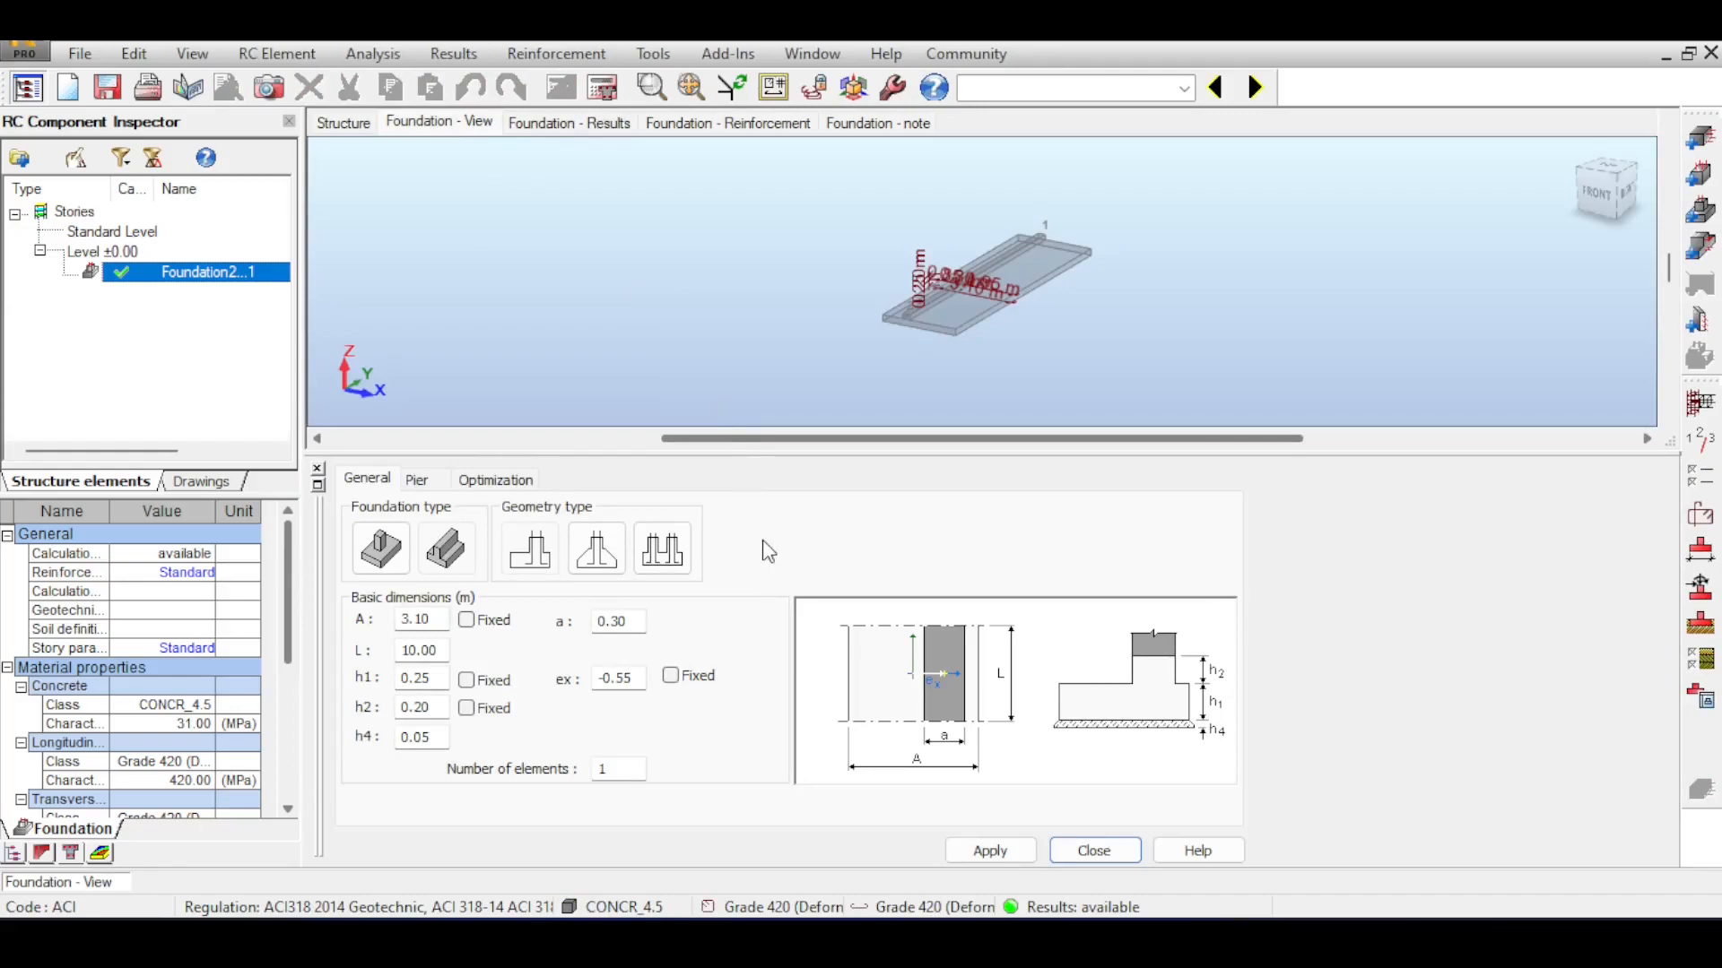
{"action": "left_click", "coordinate": [412, 625]}
{"action": "scroll", "coordinate": [1020, 287], "scroll_direction": "up", "scroll_amount": 3}
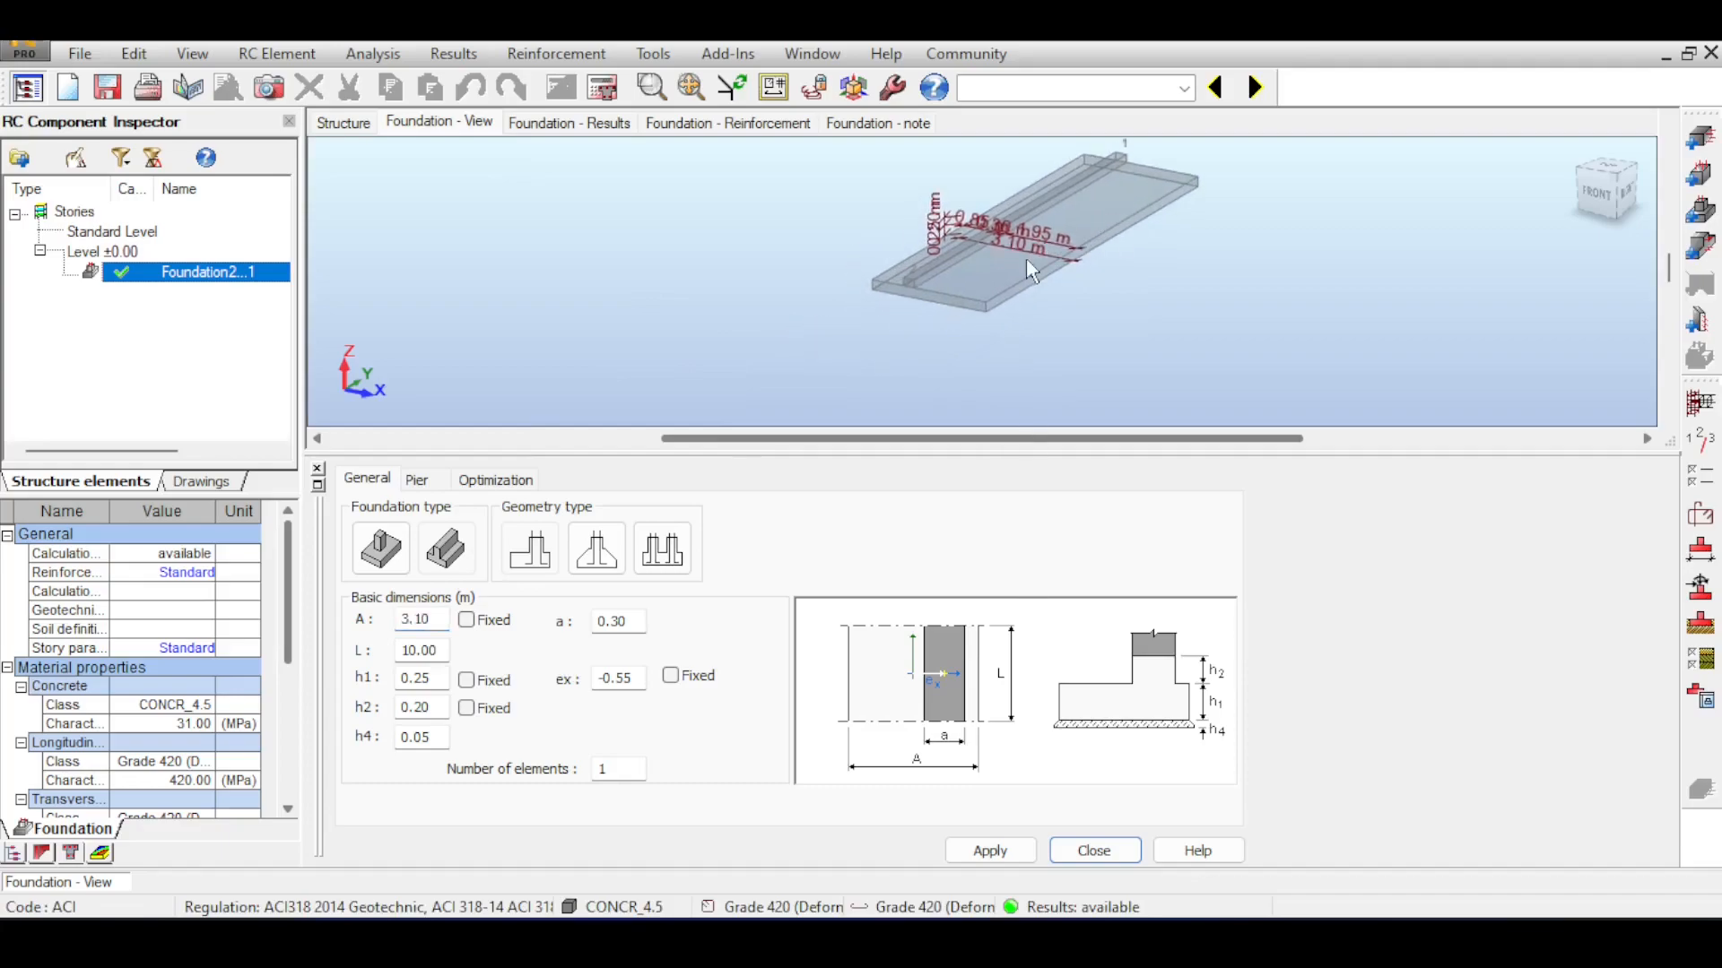
{"action": "left_click_drag", "start_coordinate": [1602, 192], "coordinate": [1632, 190]}
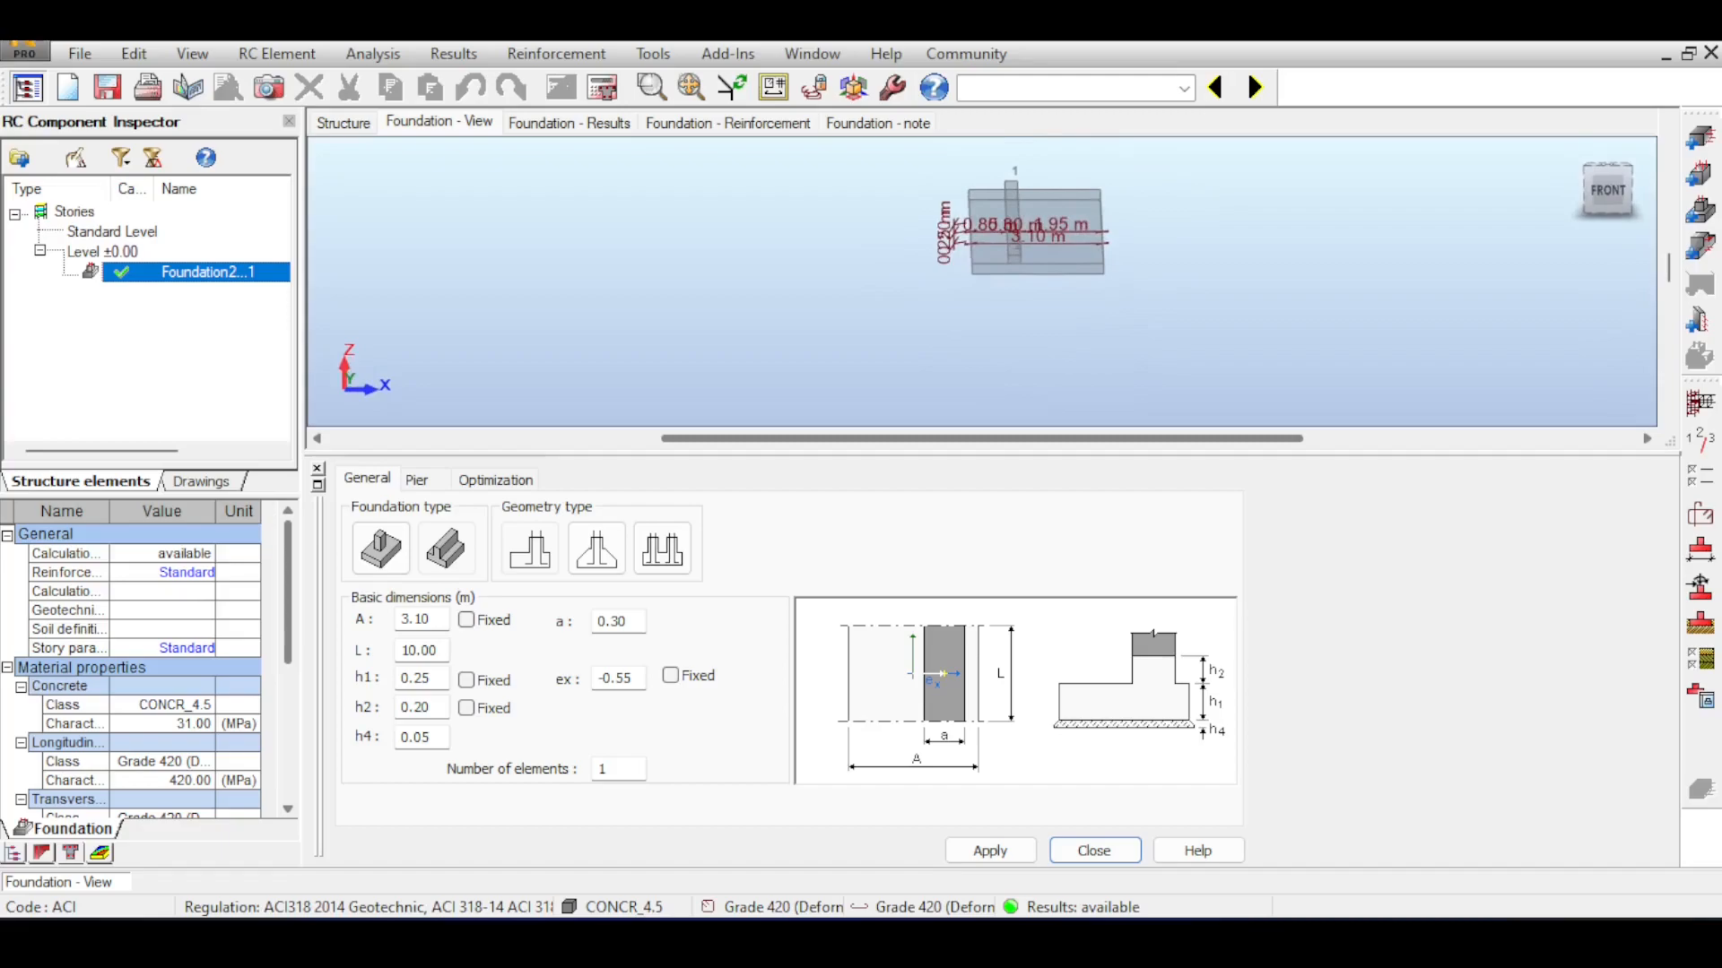
Inspect the calculated foundation's toe and heel widths from the front and compare its proportions with the retaining wall sketch in Paint
{"action": "scroll", "coordinate": [983, 287], "scroll_direction": "up", "scroll_amount": 2}
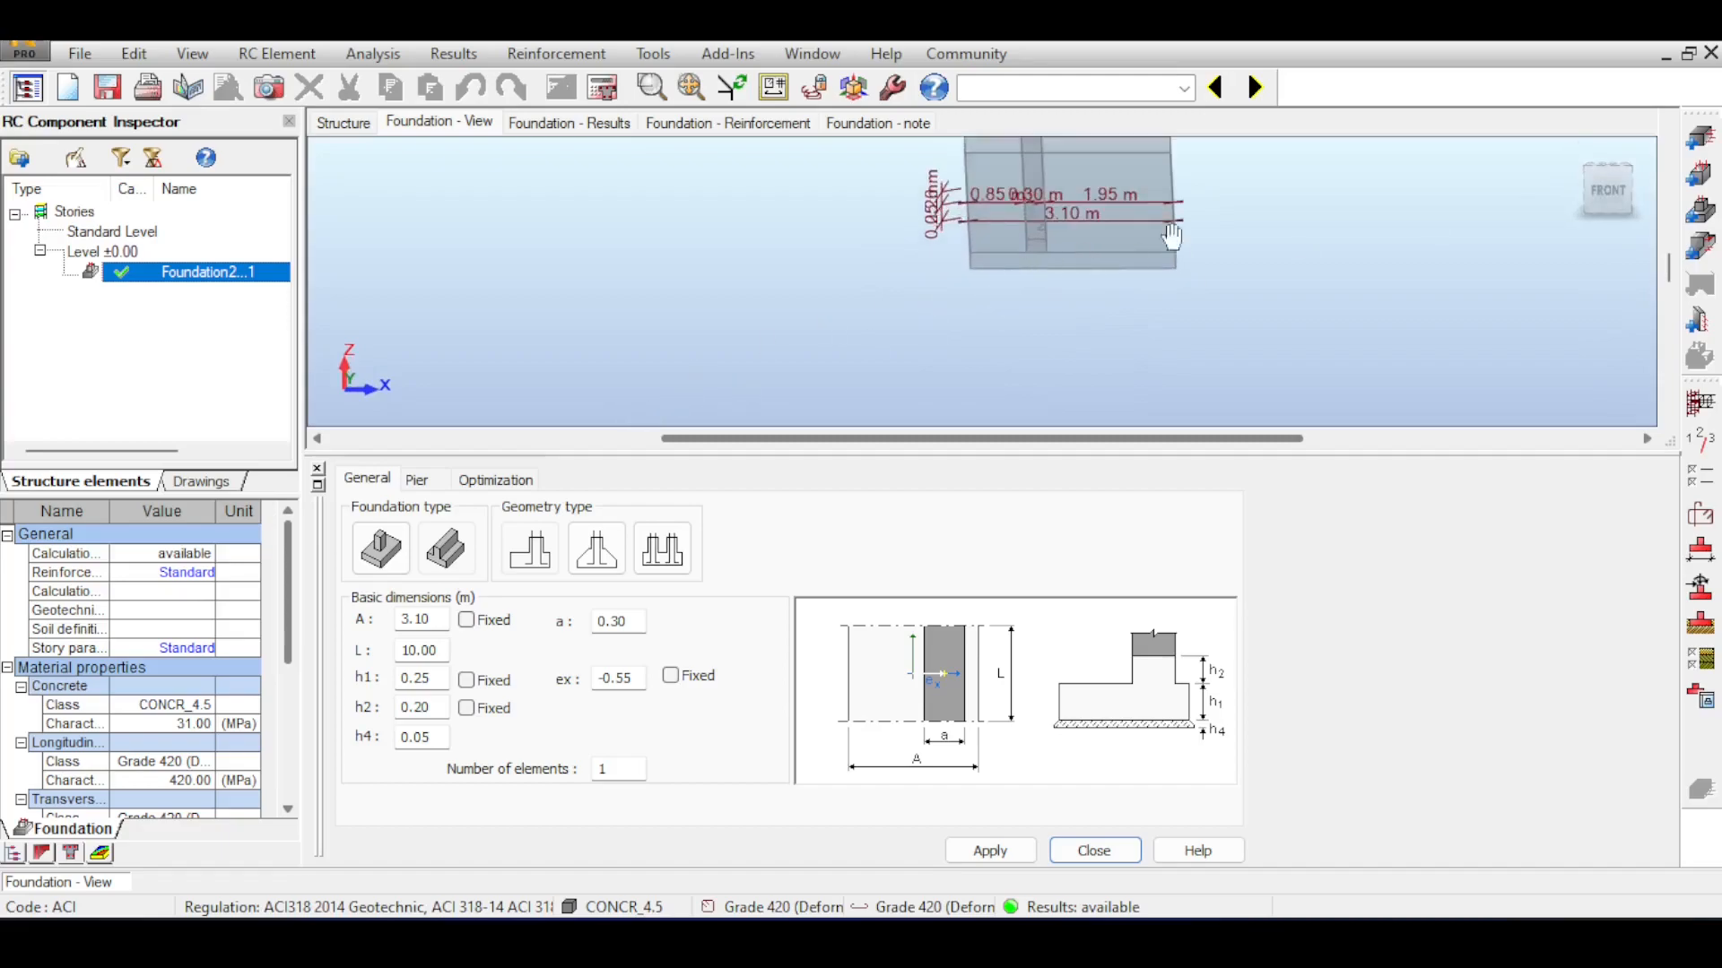
{"action": "middle_click_drag", "start_coordinate": [1171, 238], "coordinate": [1144, 279]}
{"action": "left_click_drag", "start_coordinate": [1594, 211], "coordinate": [1605, 181]}
{"action": "scroll", "coordinate": [1121, 305], "scroll_direction": "up", "scroll_amount": 2}
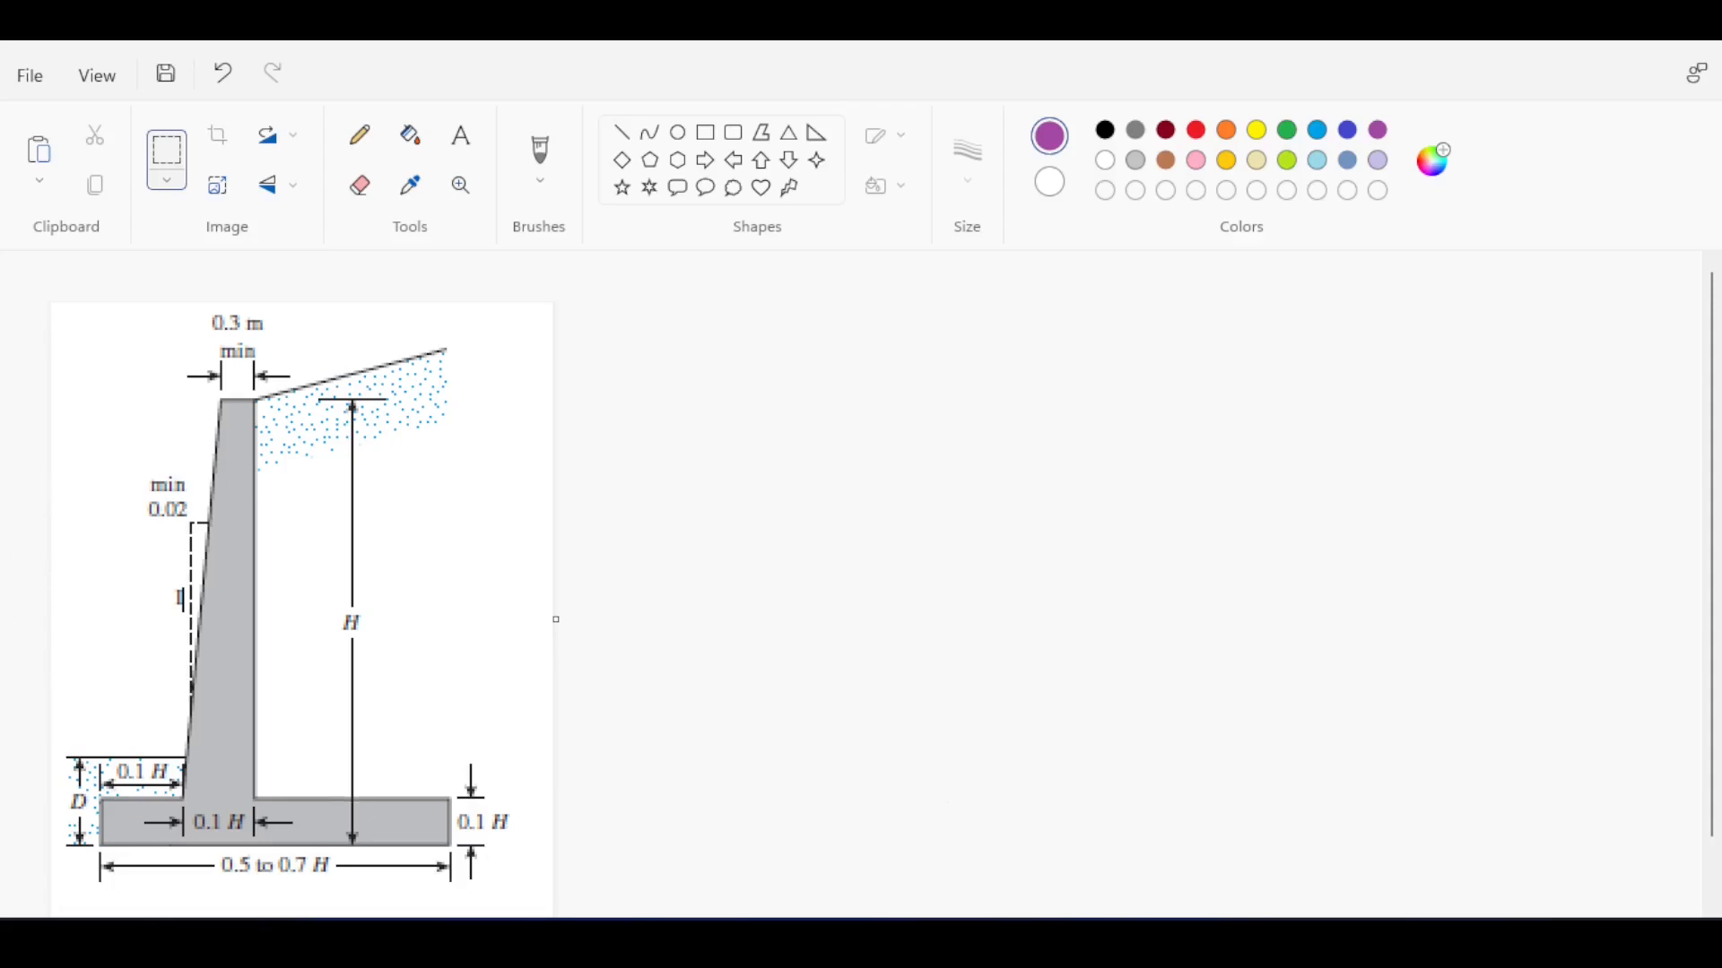
{"action": "key", "text": "alt+Tab"}
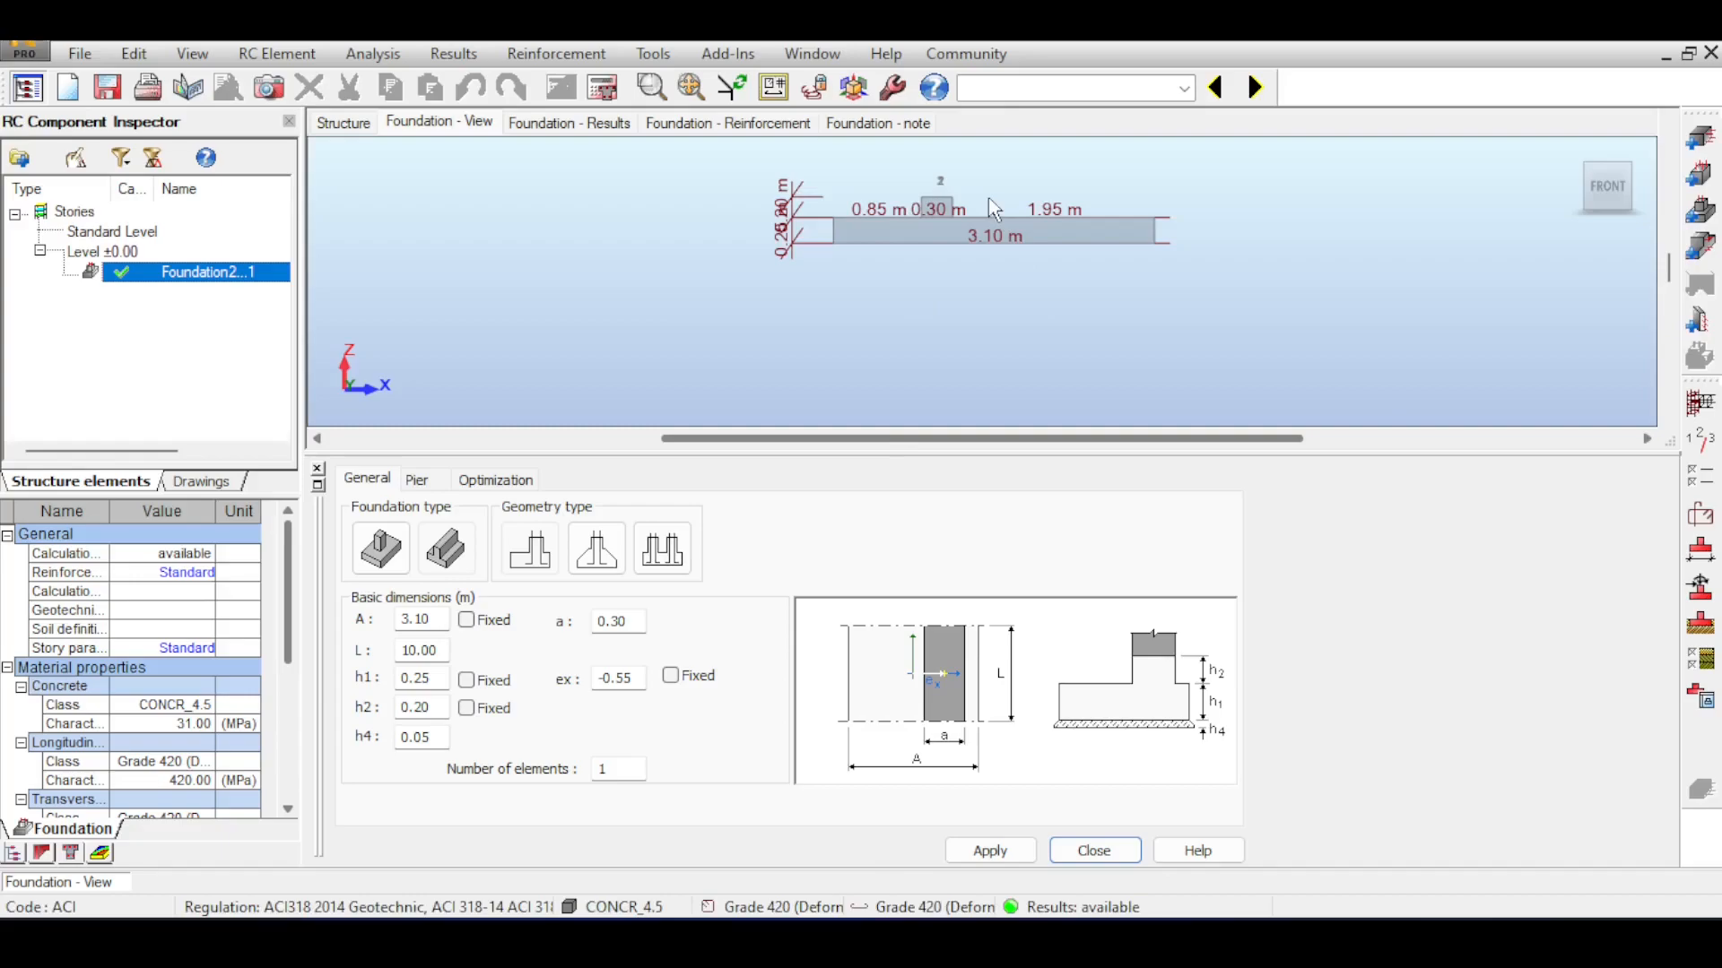
{"action": "scroll", "coordinate": [988, 200], "scroll_direction": "up", "scroll_amount": 3}
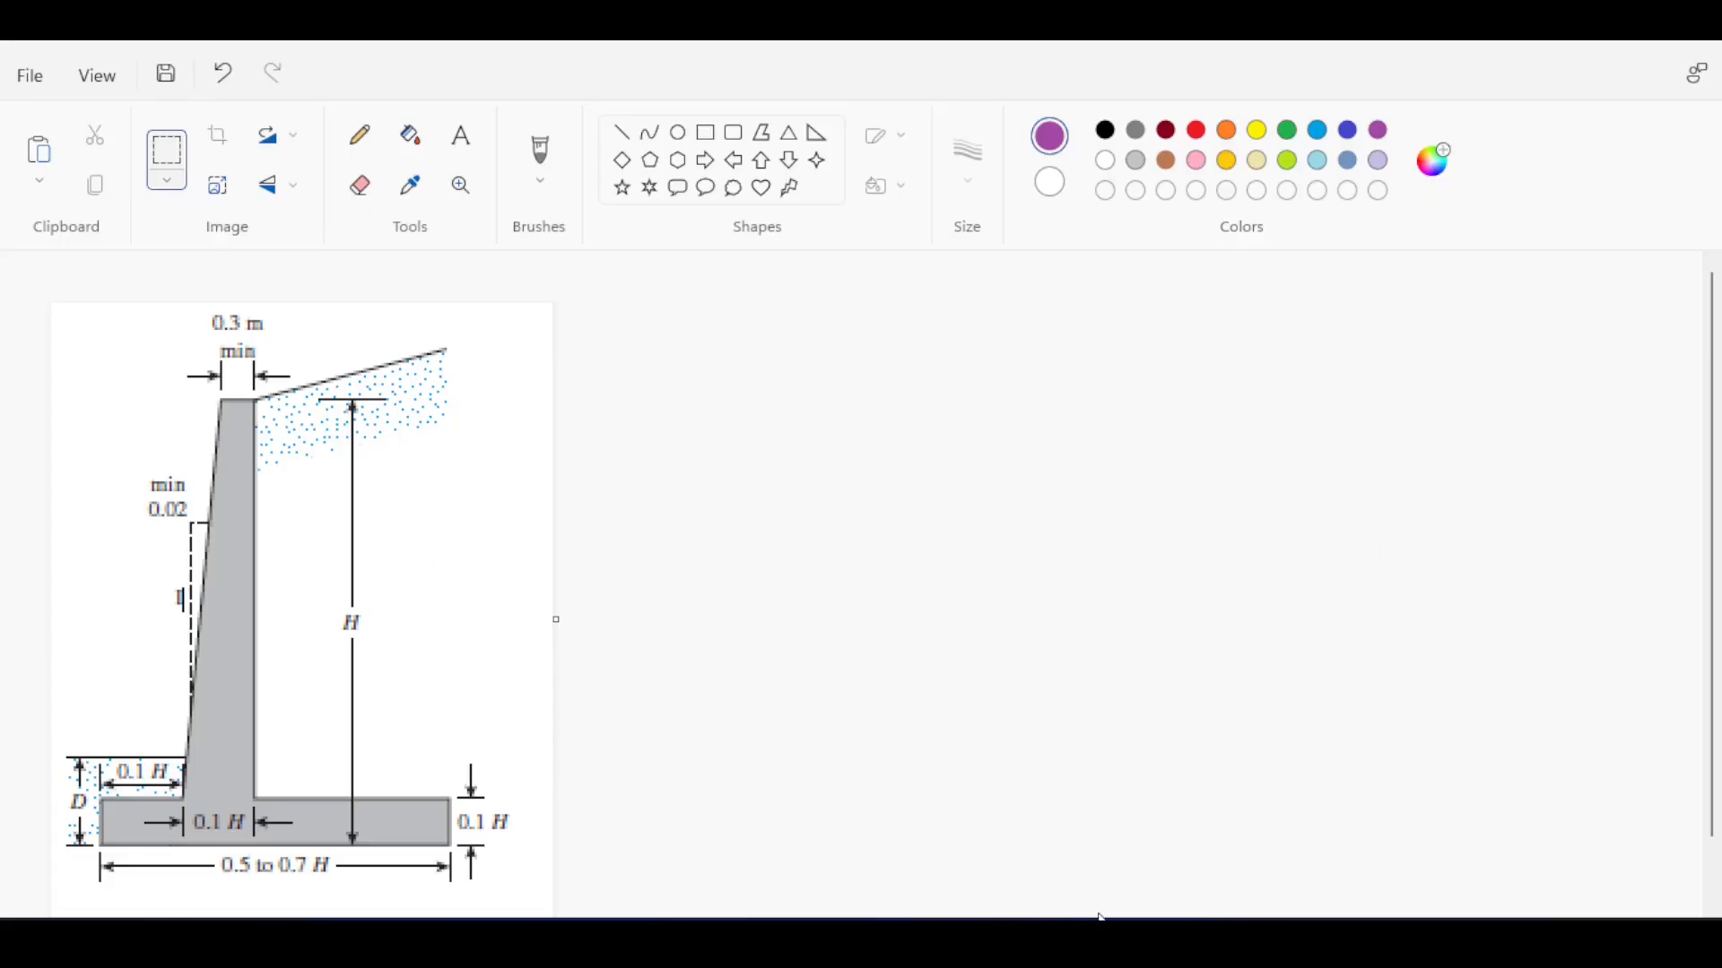
In Paint, circle the top of the wall stem with a dark red brush and draw a curved arrow to the base slab
{"action": "left_click", "coordinate": [540, 152]}
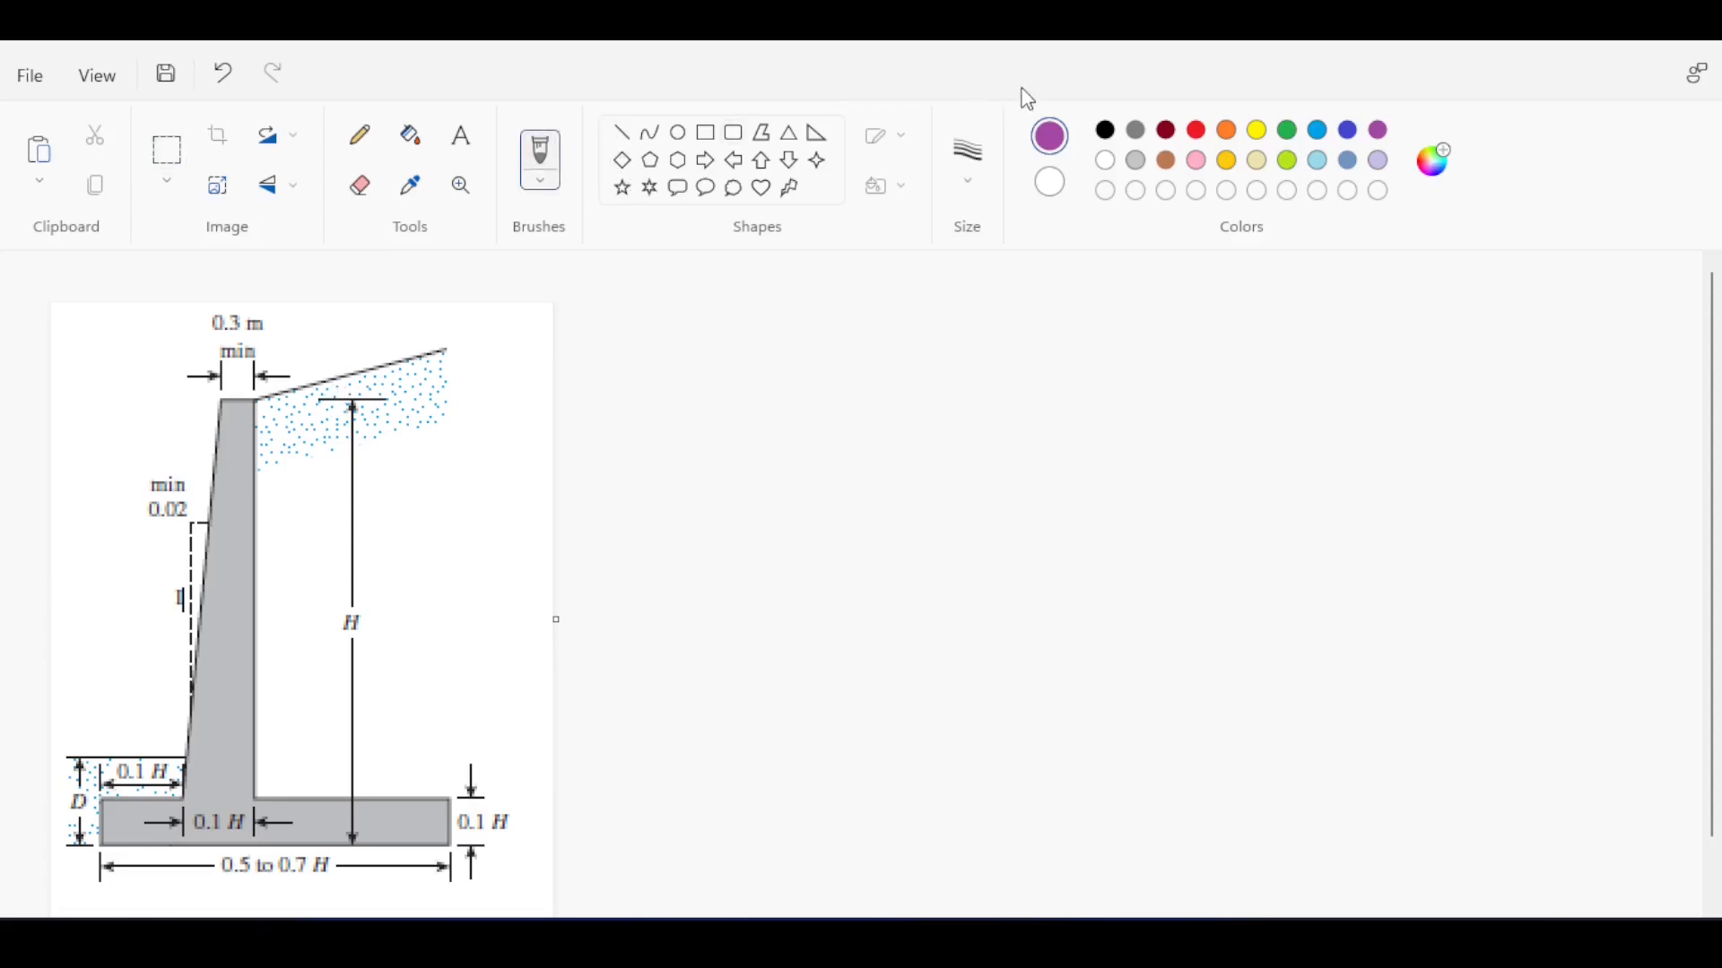
{"action": "left_click", "coordinate": [1109, 133]}
{"action": "left_click", "coordinate": [1168, 131]}
{"action": "mouse_move", "coordinate": [254, 398]}
{"action": "left_mouse_down"}
{"action": "mouse_move", "coordinate": [211, 429]}
{"action": "mouse_move", "coordinate": [269, 388]}
{"action": "mouse_move", "coordinate": [542, 723]}
{"action": "mouse_move", "coordinate": [430, 856]}
{"action": "mouse_move", "coordinate": [366, 859]}
{"action": "left_mouse_up"}
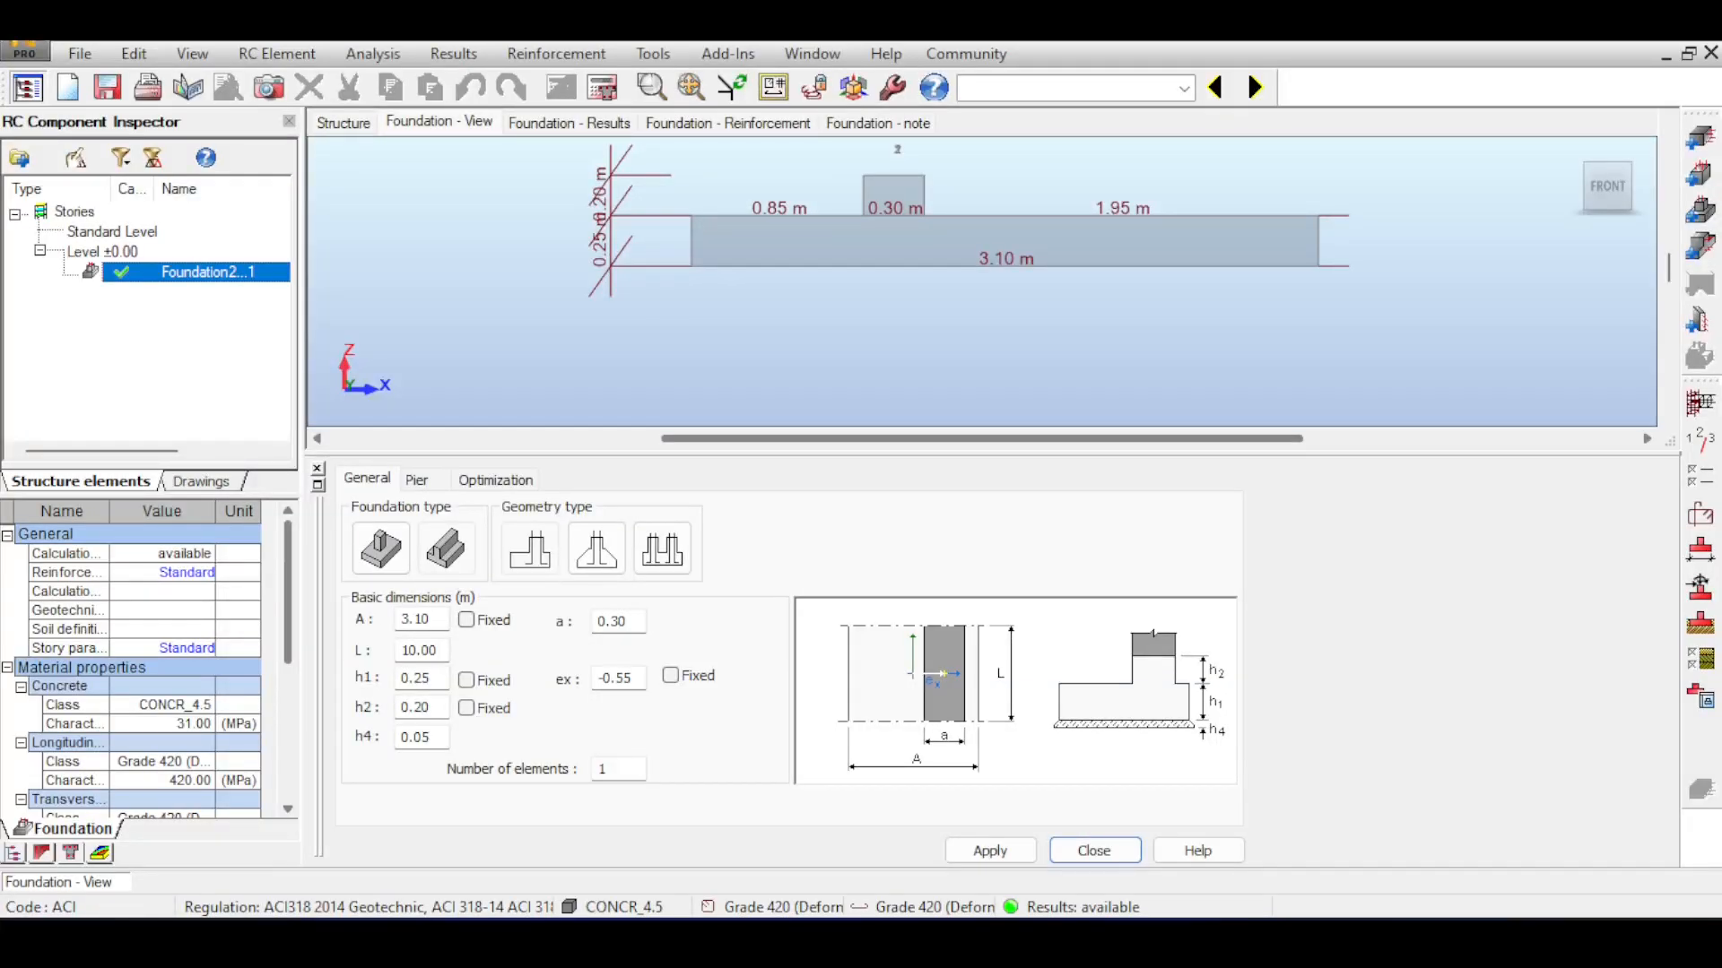
Review the backfill levels in the soil definition and examine the first foundation from the front and in an oblique 3D view
{"action": "left_click", "coordinate": [1700, 625]}
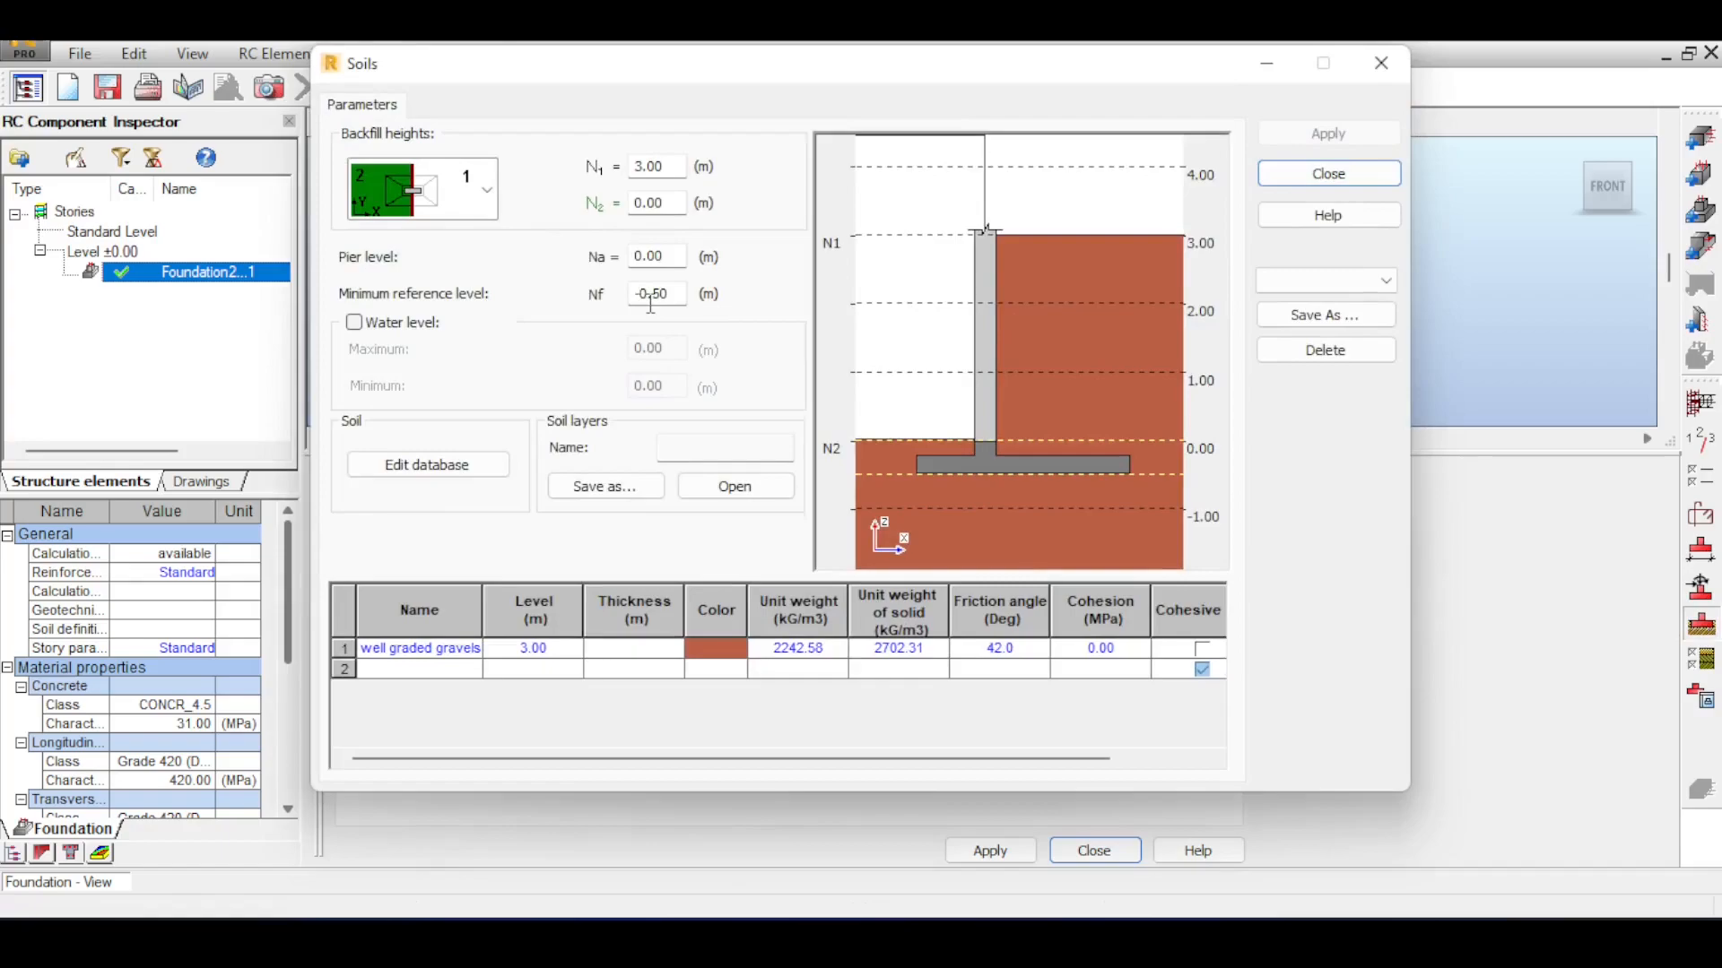
{"action": "left_click", "coordinate": [1378, 68]}
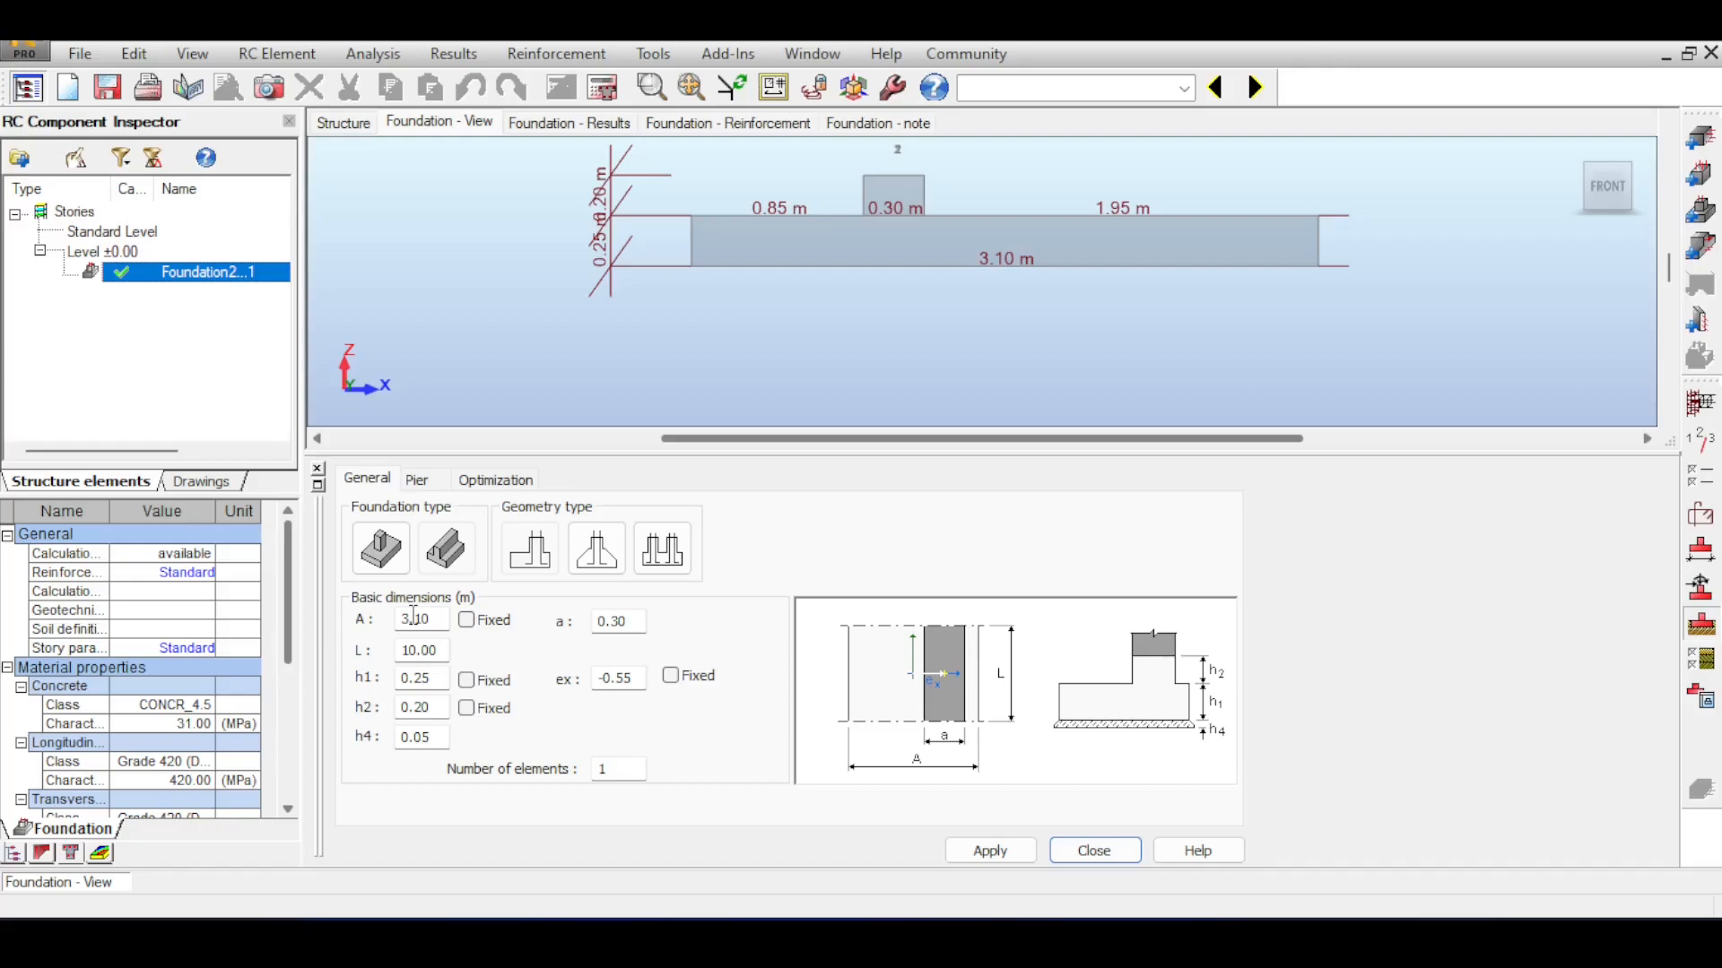
{"action": "scroll", "coordinate": [1114, 322], "scroll_direction": "down", "scroll_amount": 6}
{"action": "scroll", "coordinate": [1114, 323], "scroll_direction": "up", "scroll_amount": 1}
{"action": "middle_click_drag", "start_coordinate": [1162, 286], "coordinate": [1064, 321]}
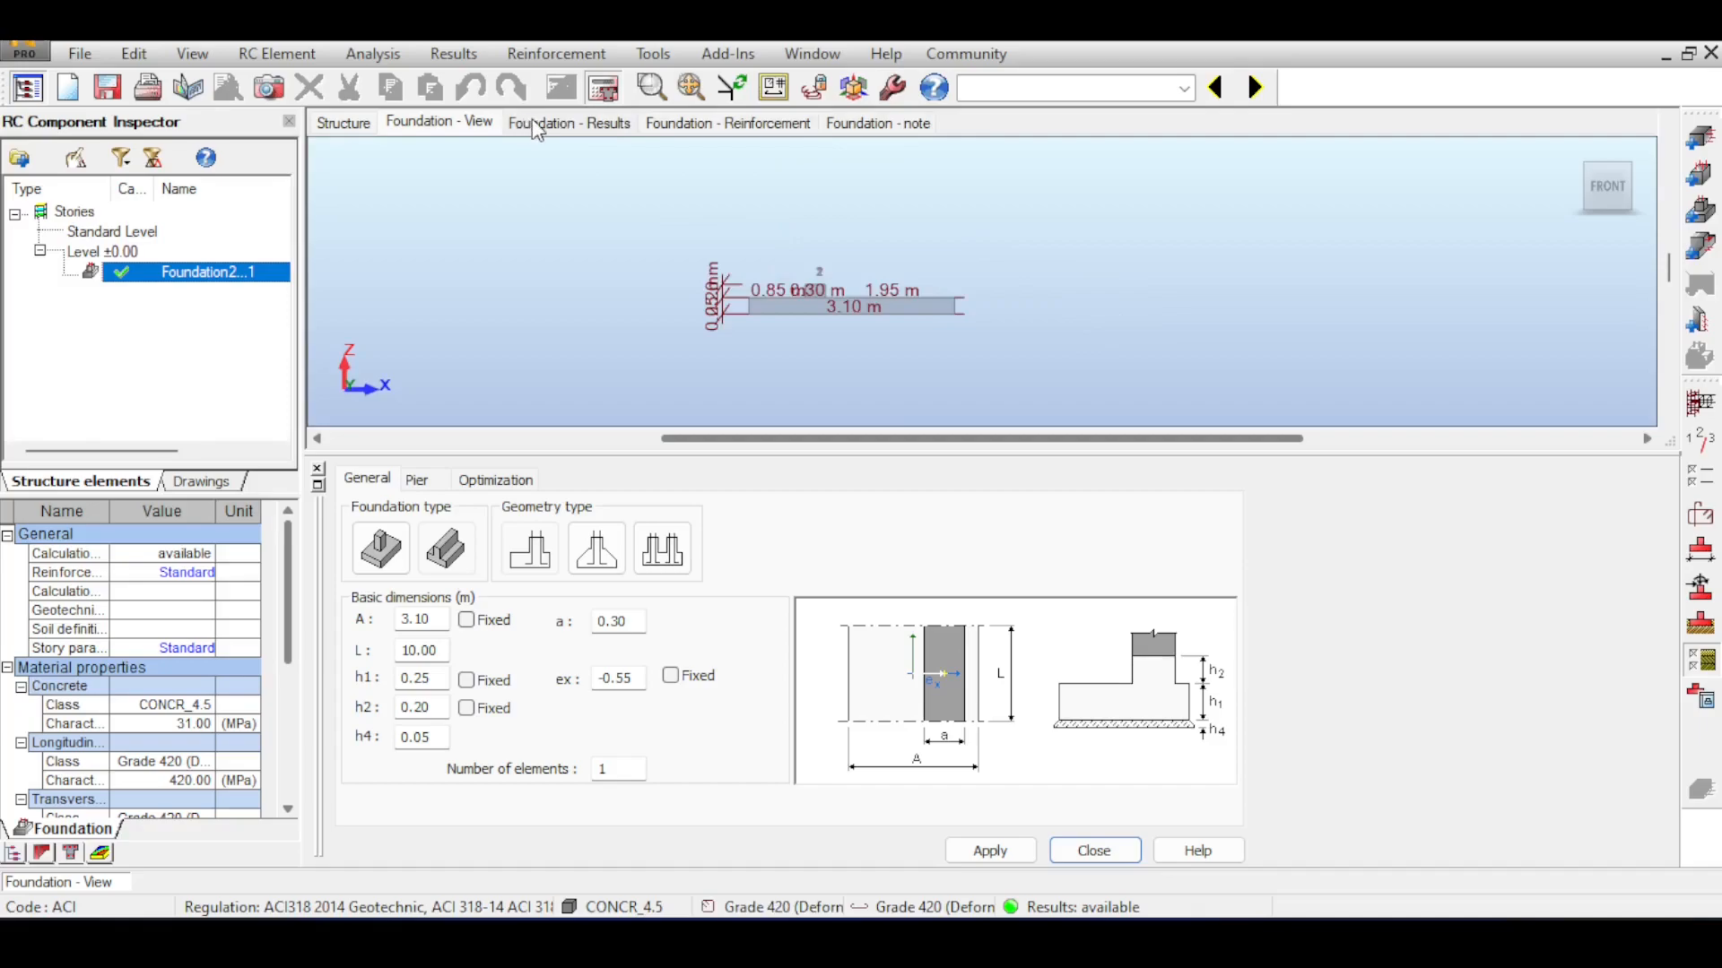
{"action": "scroll", "coordinate": [1051, 265], "scroll_direction": "up", "scroll_amount": 2}
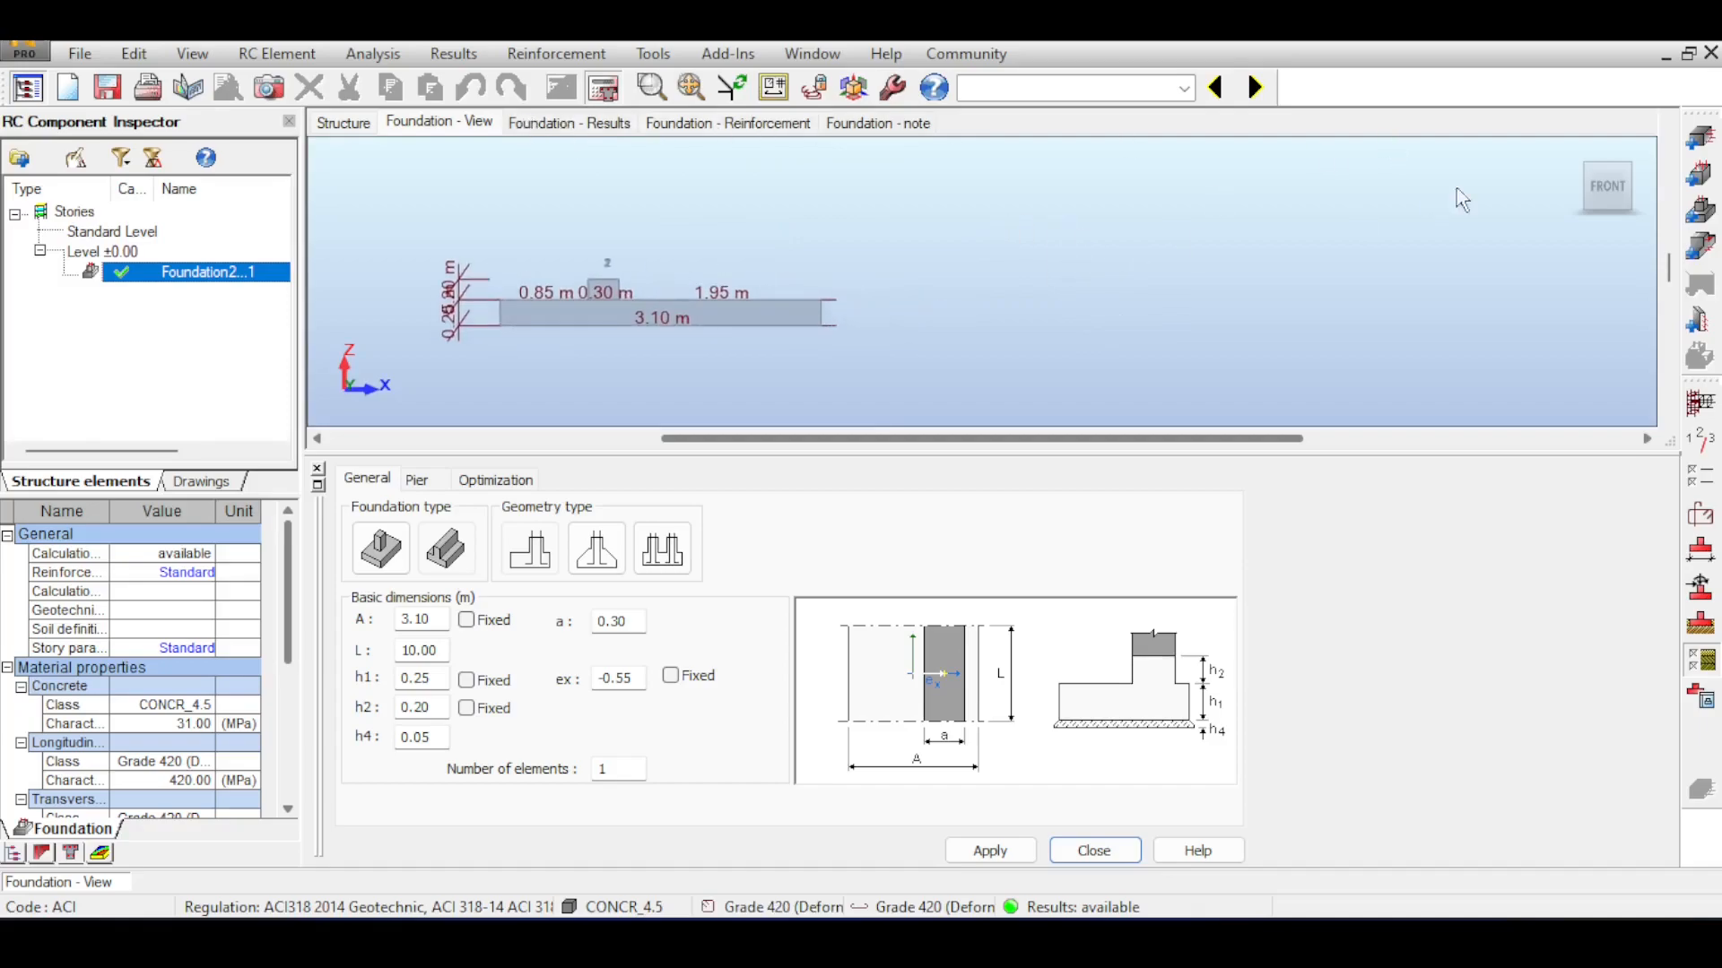
{"action": "middle_click_drag", "start_coordinate": [1291, 242], "coordinate": [1218, 185], "text": "shift"}
{"action": "right_click", "coordinate": [1218, 185]}
{"action": "left_click", "coordinate": [1197, 177]}
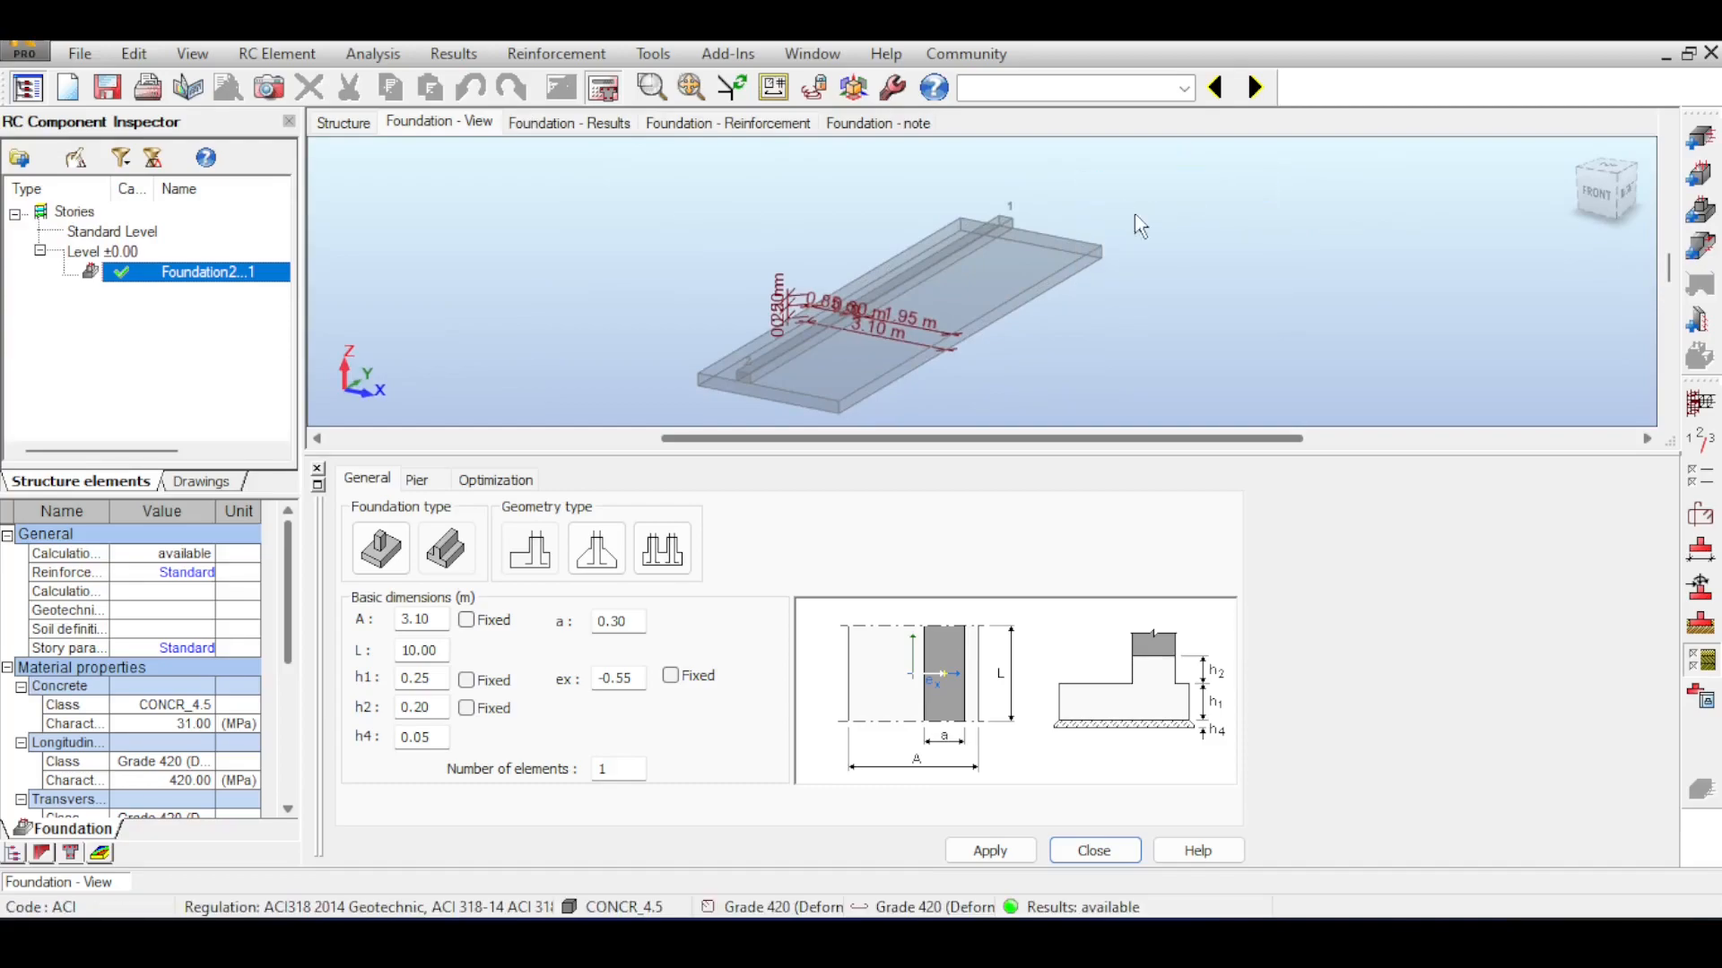
Return to the structure's geometry layout and view the walls and the first wall's foundation from the right side
{"action": "left_click", "coordinate": [1045, 97]}
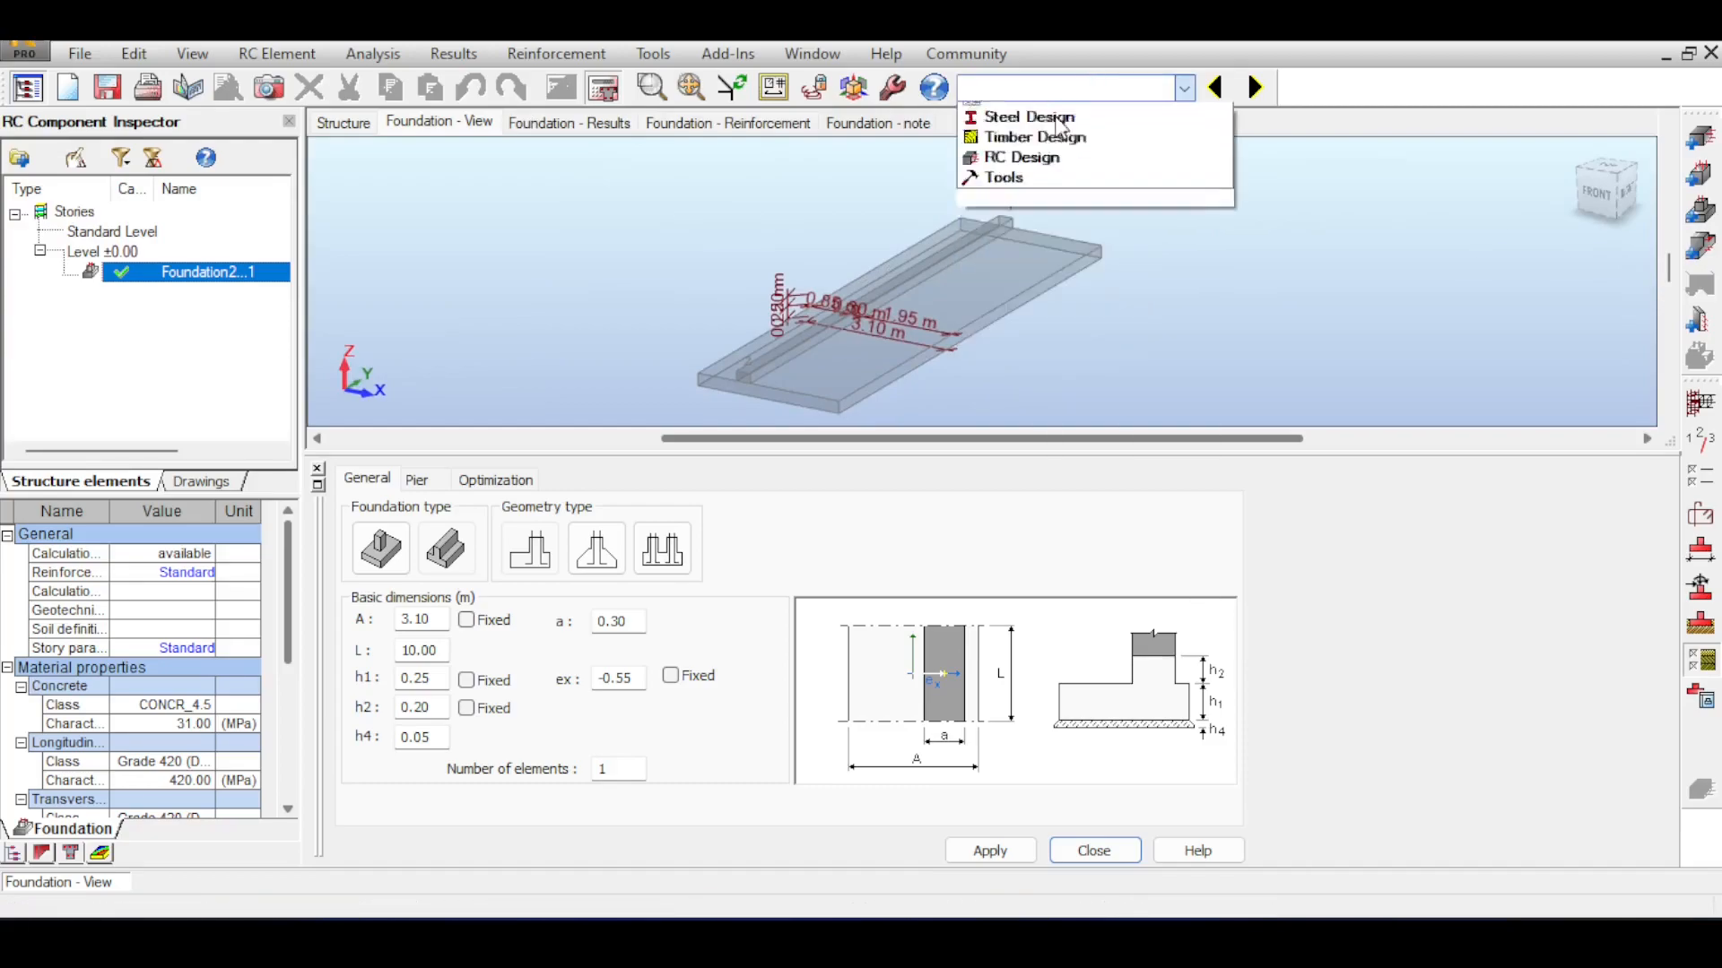
{"action": "left_click", "coordinate": [1022, 134]}
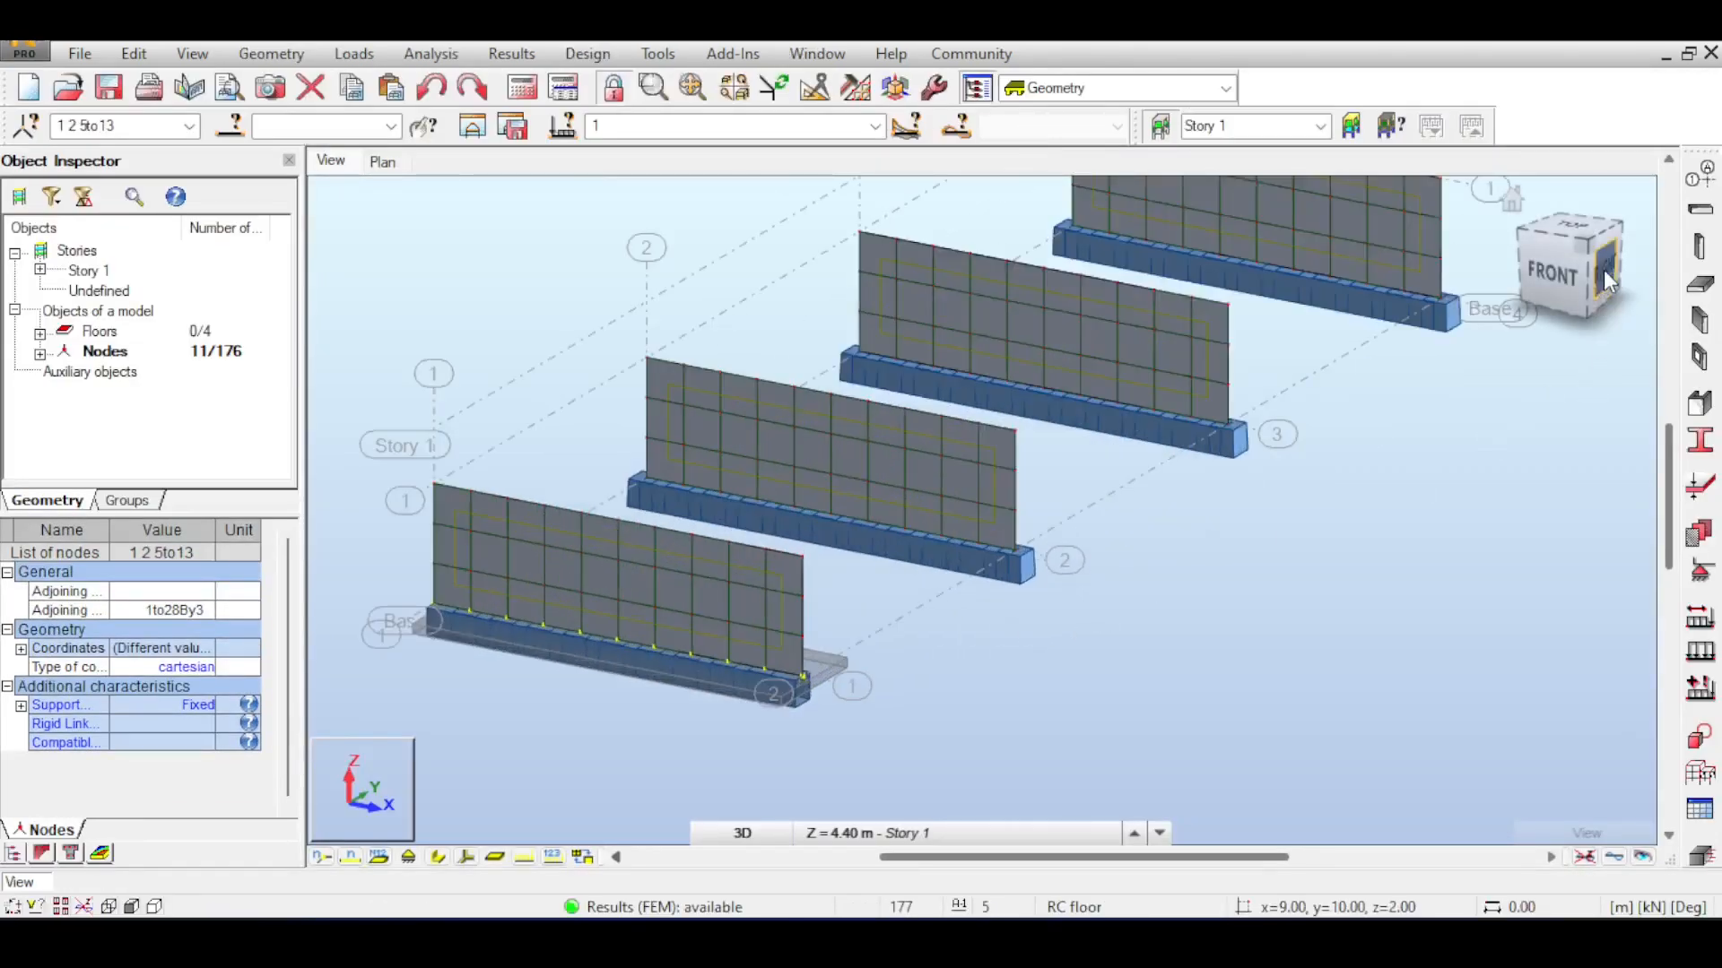
{"action": "left_click", "coordinate": [1604, 271]}
{"action": "scroll", "coordinate": [803, 498], "scroll_direction": "up", "scroll_amount": 4}
{"action": "scroll", "coordinate": [621, 529], "scroll_direction": "down", "scroll_amount": 1}
{"action": "scroll", "coordinate": [545, 465], "scroll_direction": "up", "scroll_amount": 2}
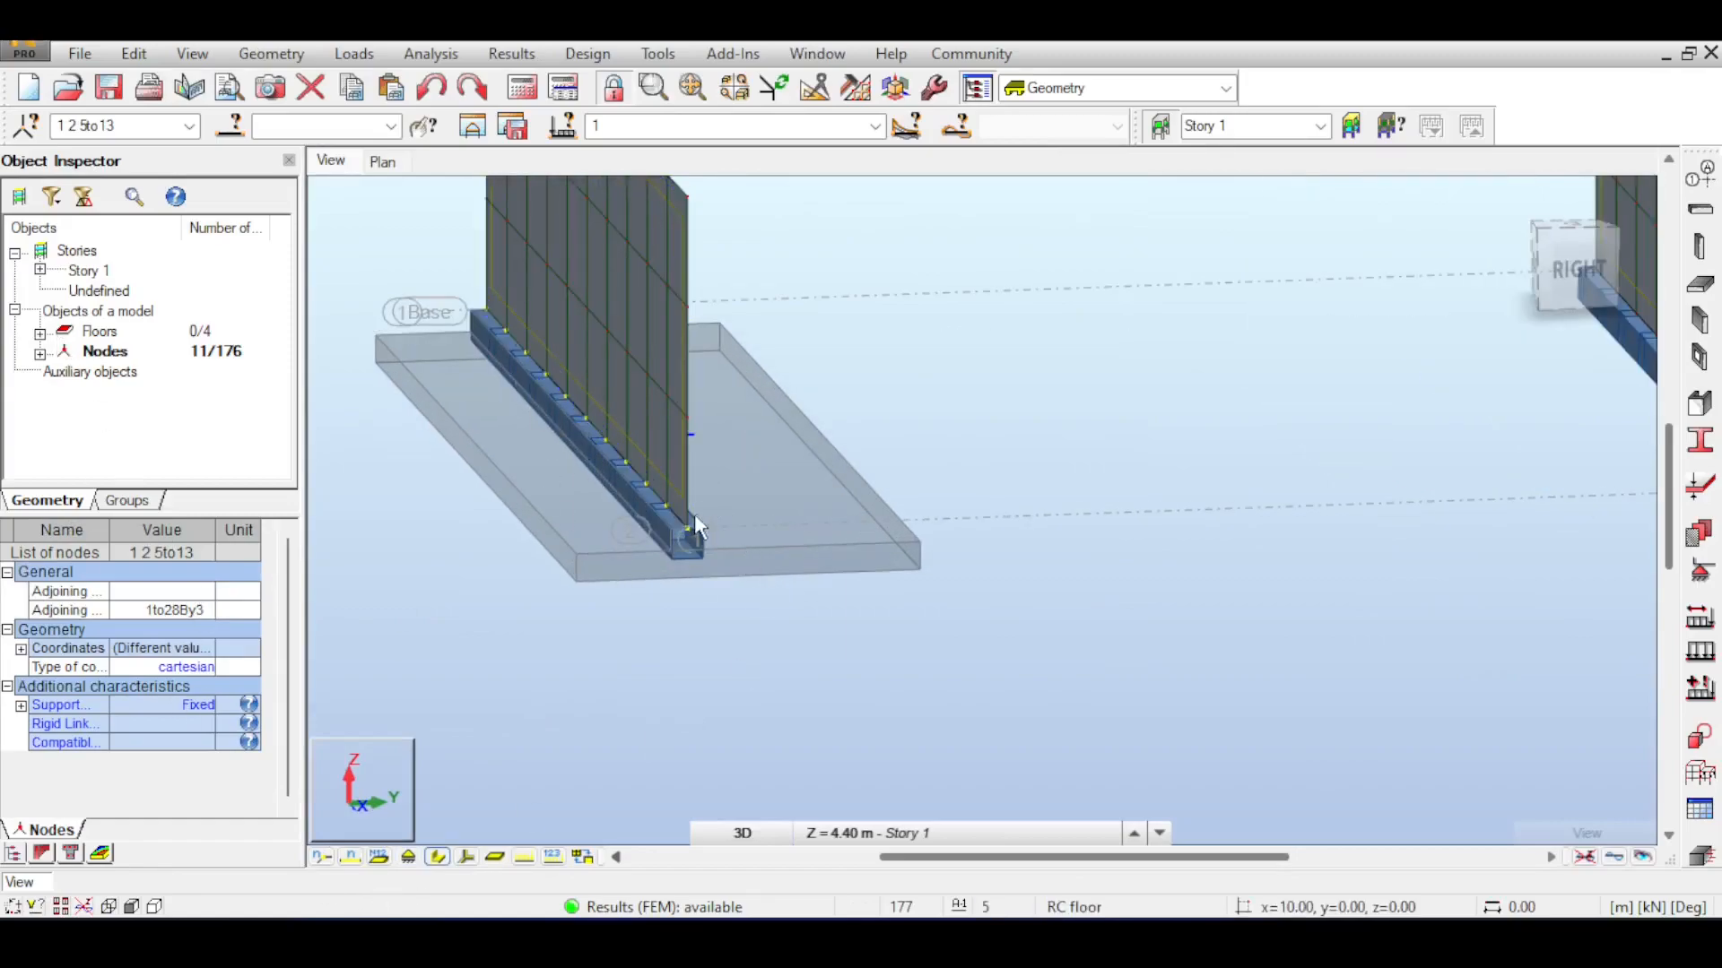
{"action": "left_click", "coordinate": [1577, 269]}
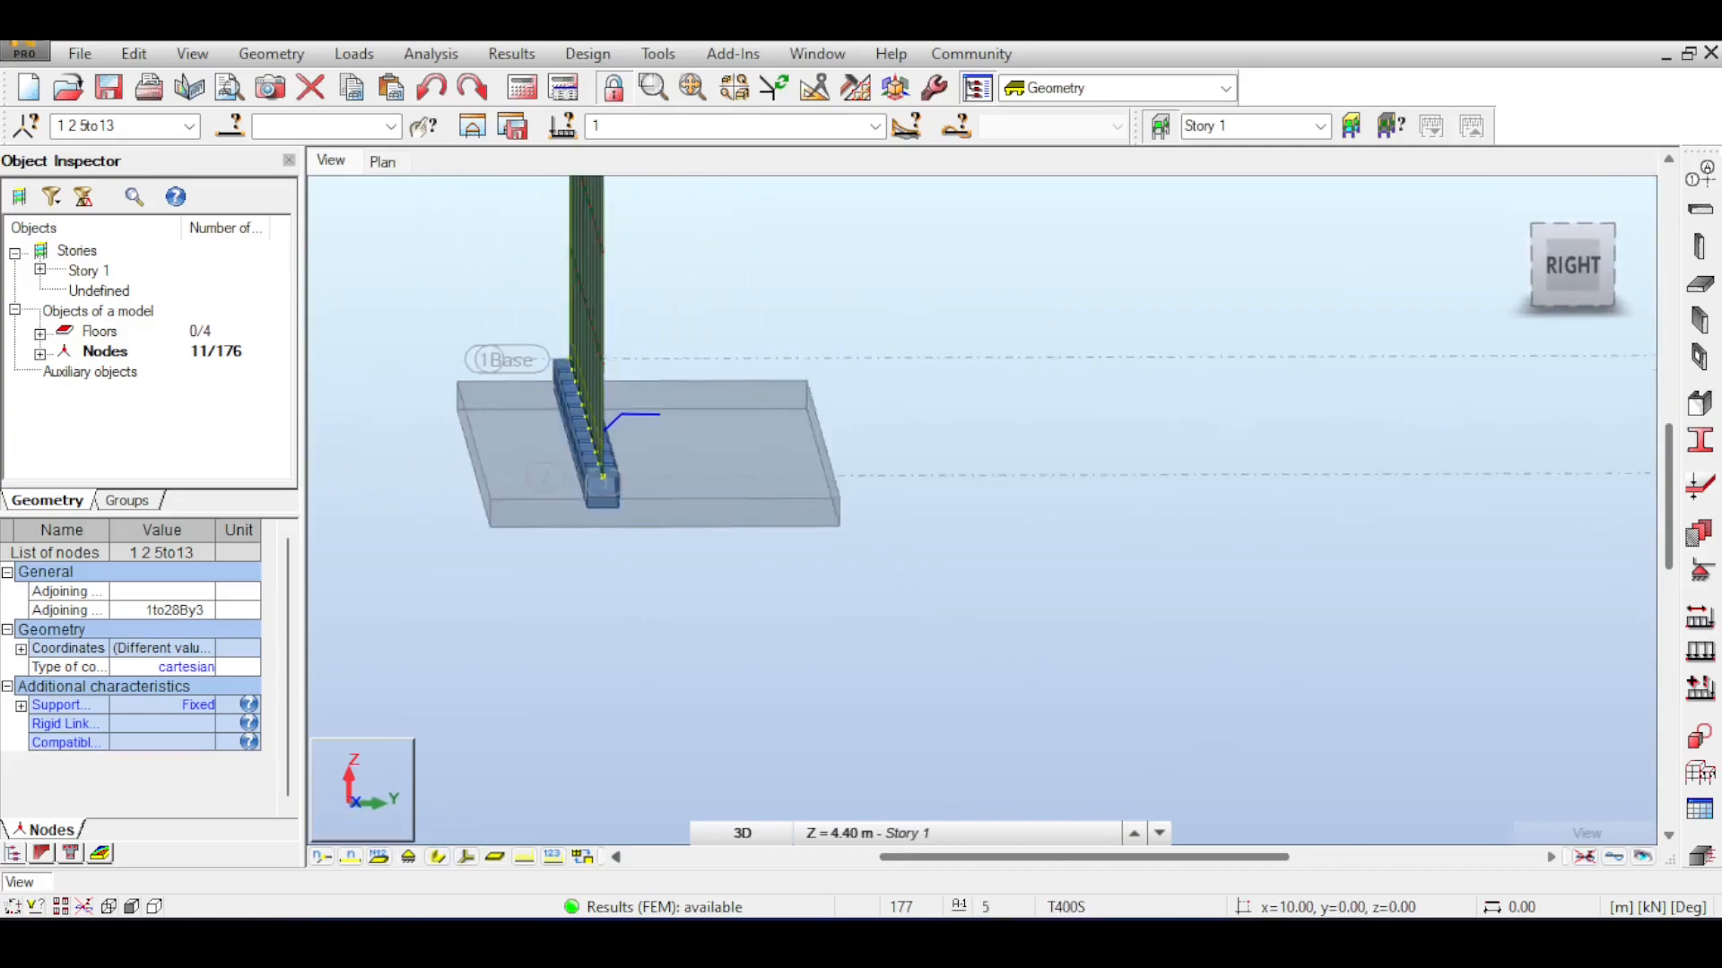
{"action": "scroll", "coordinate": [1434, 353], "scroll_direction": "down", "scroll_amount": 3}
{"action": "middle_click_drag", "start_coordinate": [1381, 358], "coordinate": [1237, 391]}
{"action": "scroll", "coordinate": [1235, 392], "scroll_direction": "down", "scroll_amount": 3}
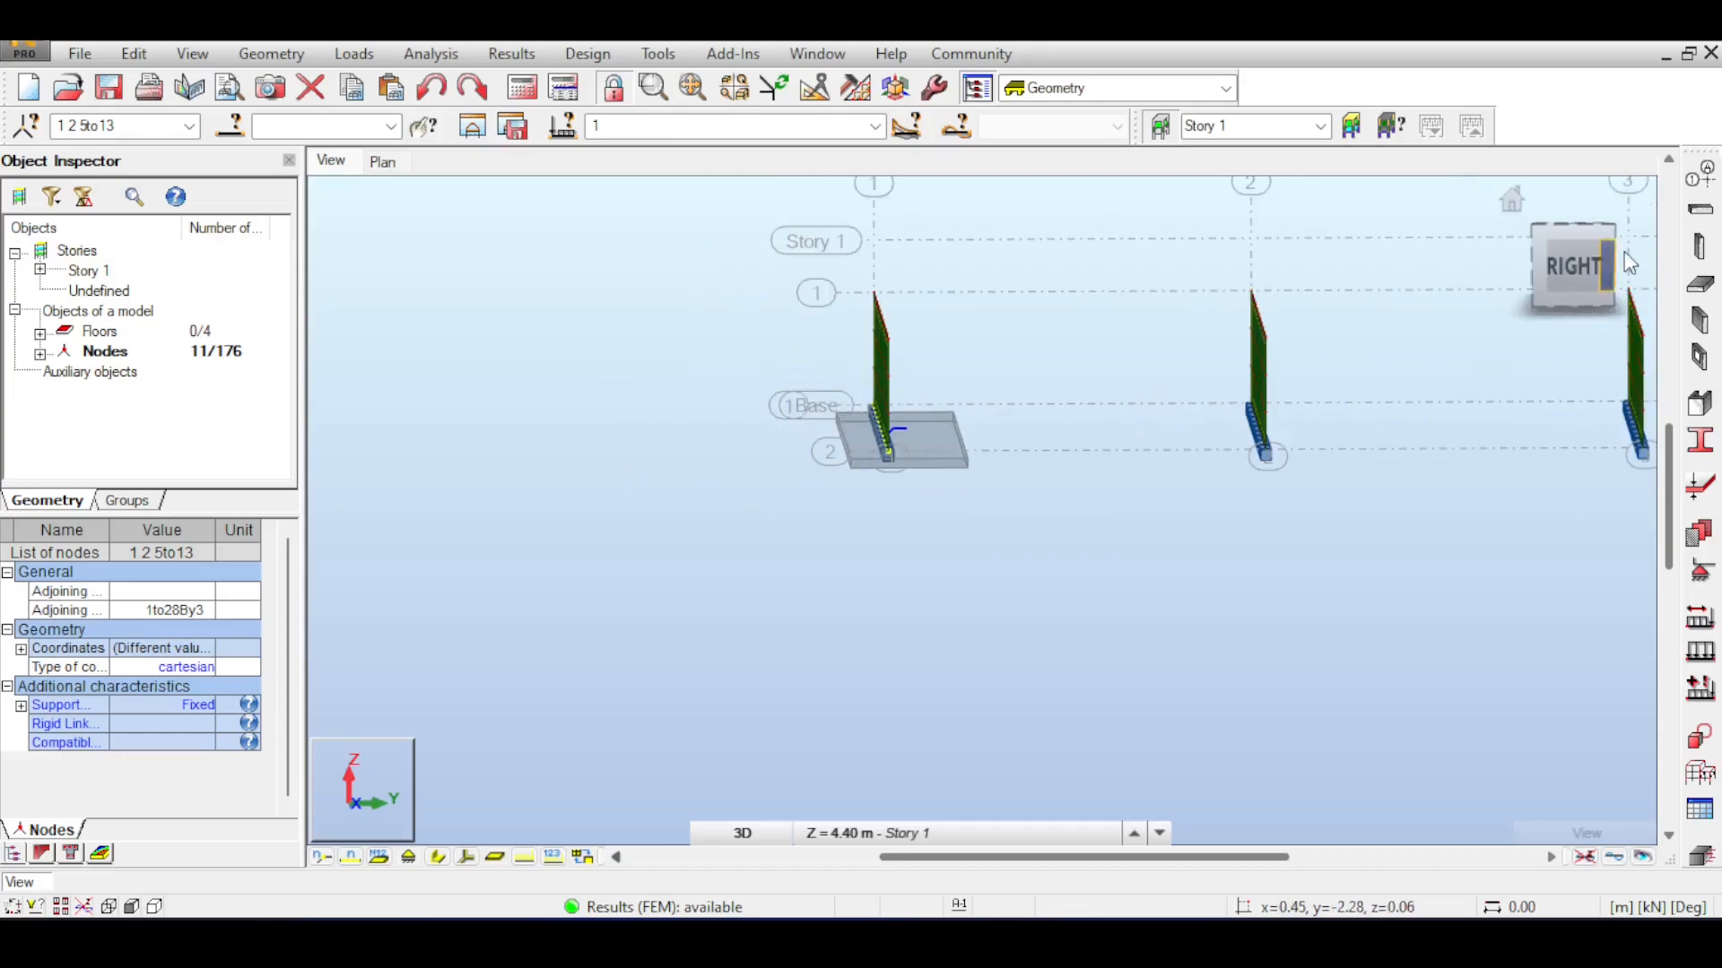
{"action": "middle_click_drag", "start_coordinate": [1440, 327], "coordinate": [1283, 302]}
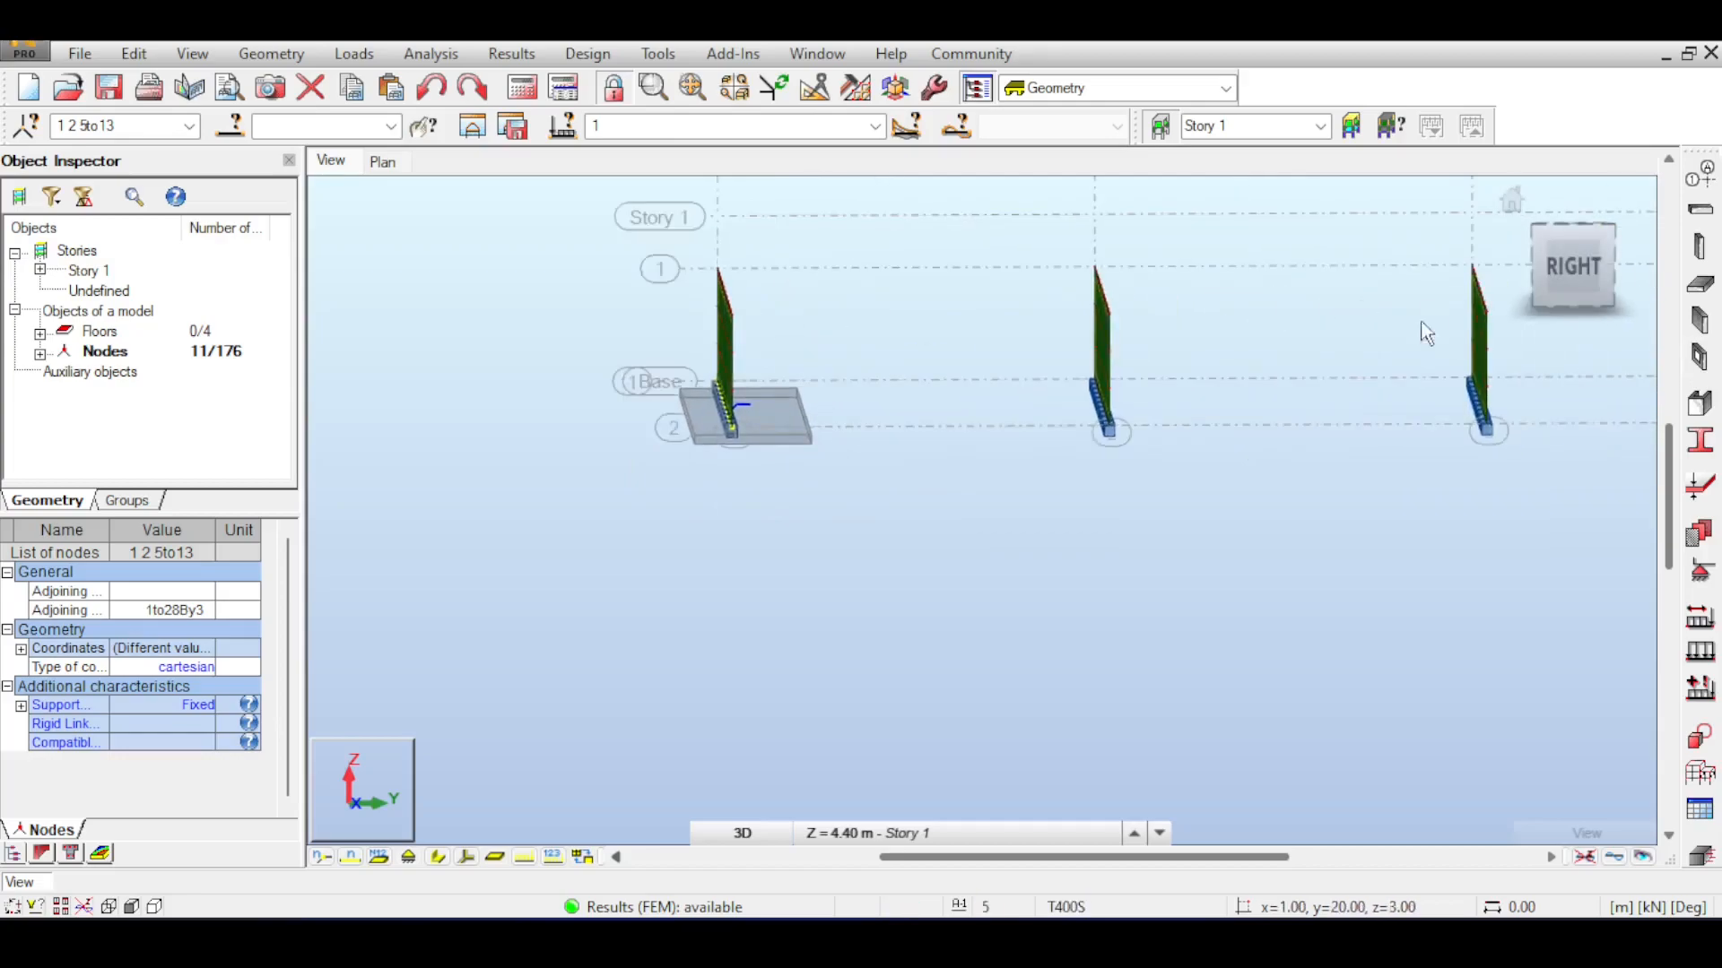
{"action": "middle_click_drag", "start_coordinate": [1468, 369], "coordinate": [1421, 354]}
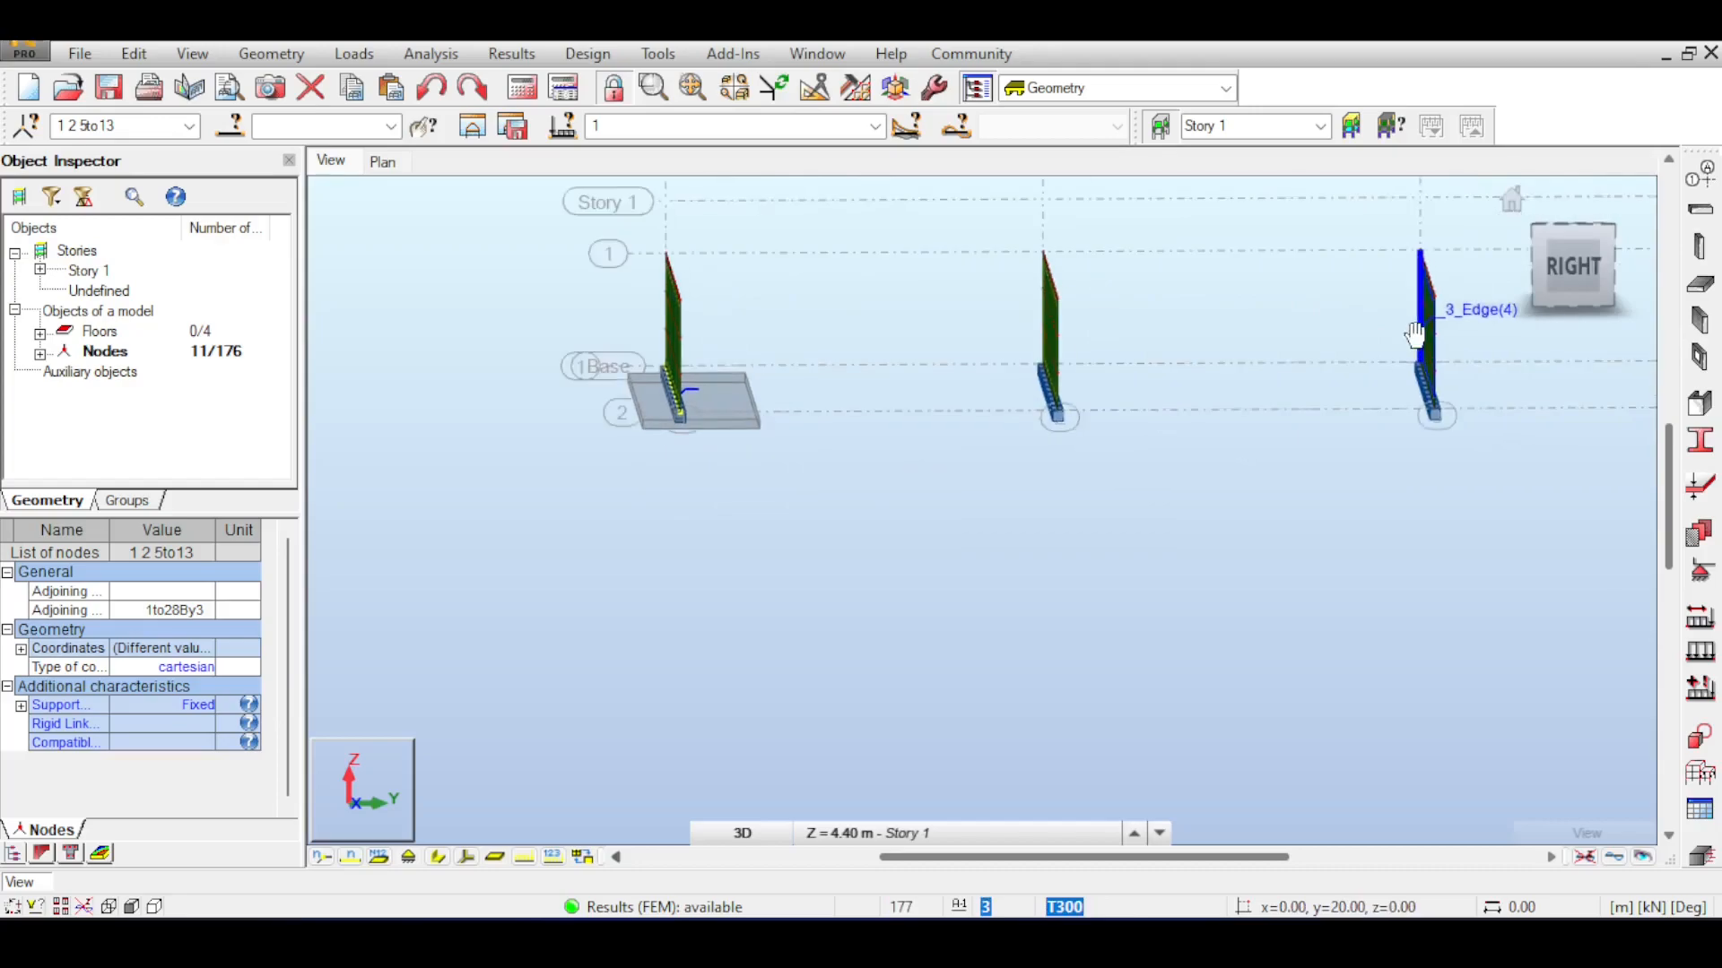
Select the base support nodes of the second wall and send them to foundation design with simple cases DL1 and LL1
{"action": "left_click", "coordinate": [911, 304]}
{"action": "scroll", "coordinate": [845, 366], "scroll_direction": "up", "scroll_amount": 1}
{"action": "left_click_drag", "start_coordinate": [1567, 267], "coordinate": [1544, 262]}
{"action": "left_click", "coordinate": [1562, 262]}
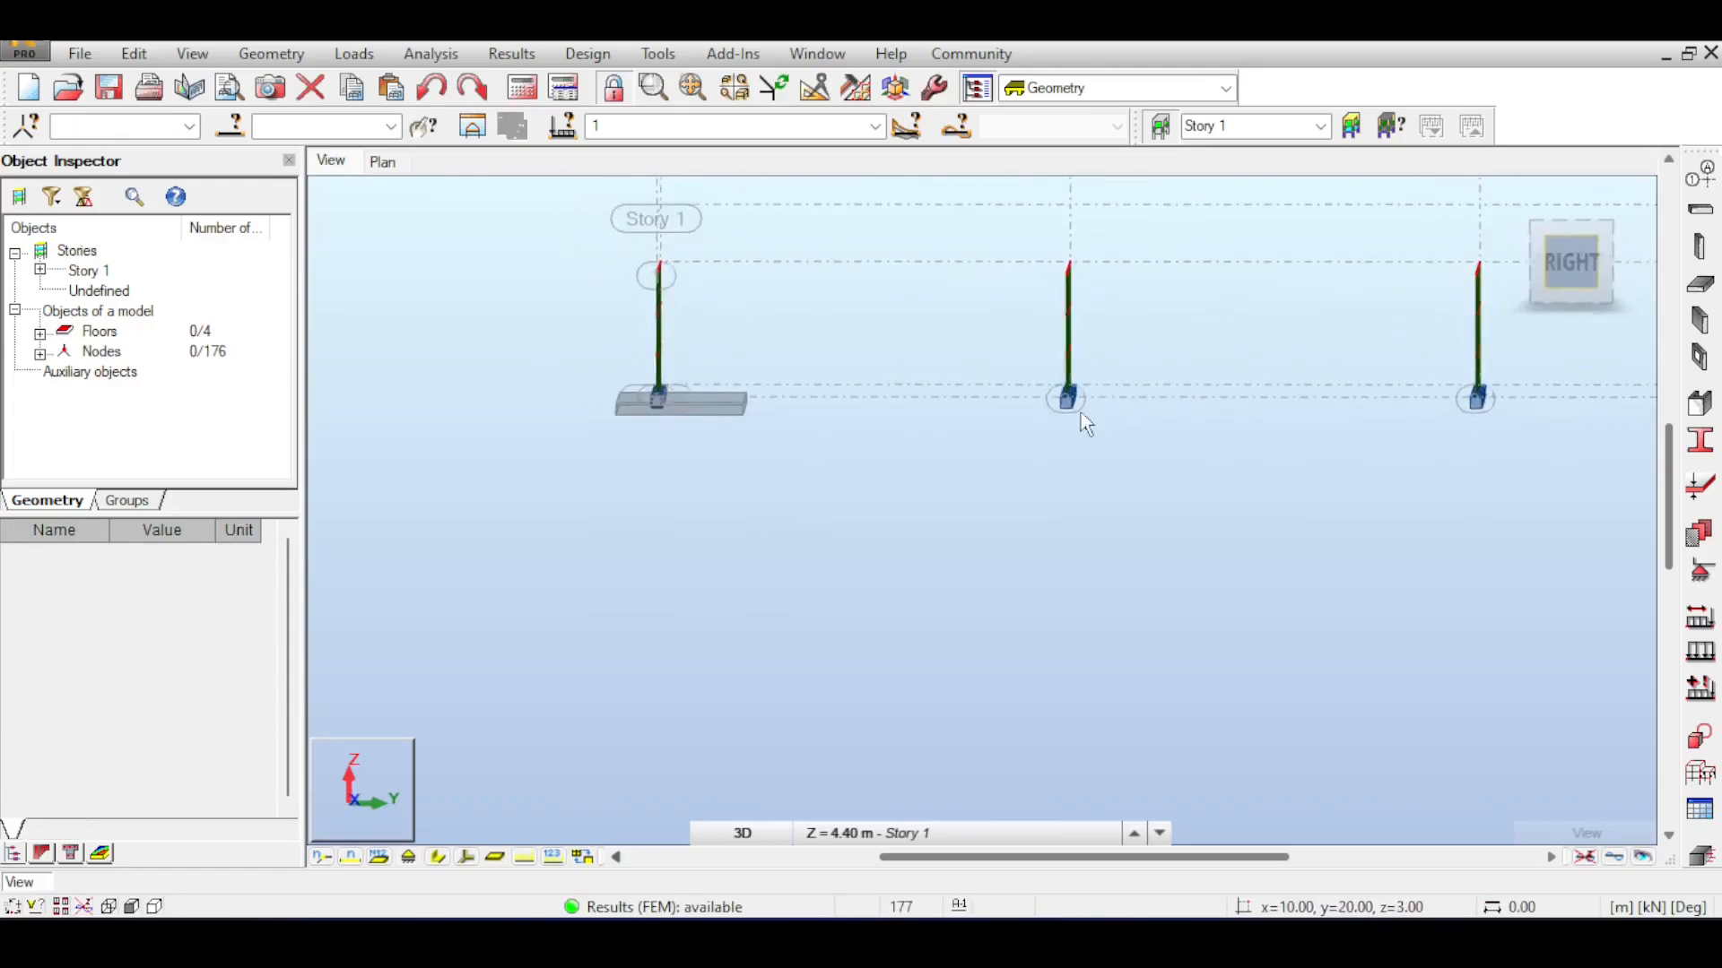
{"action": "left_click_drag", "start_coordinate": [1019, 371], "coordinate": [1095, 421]}
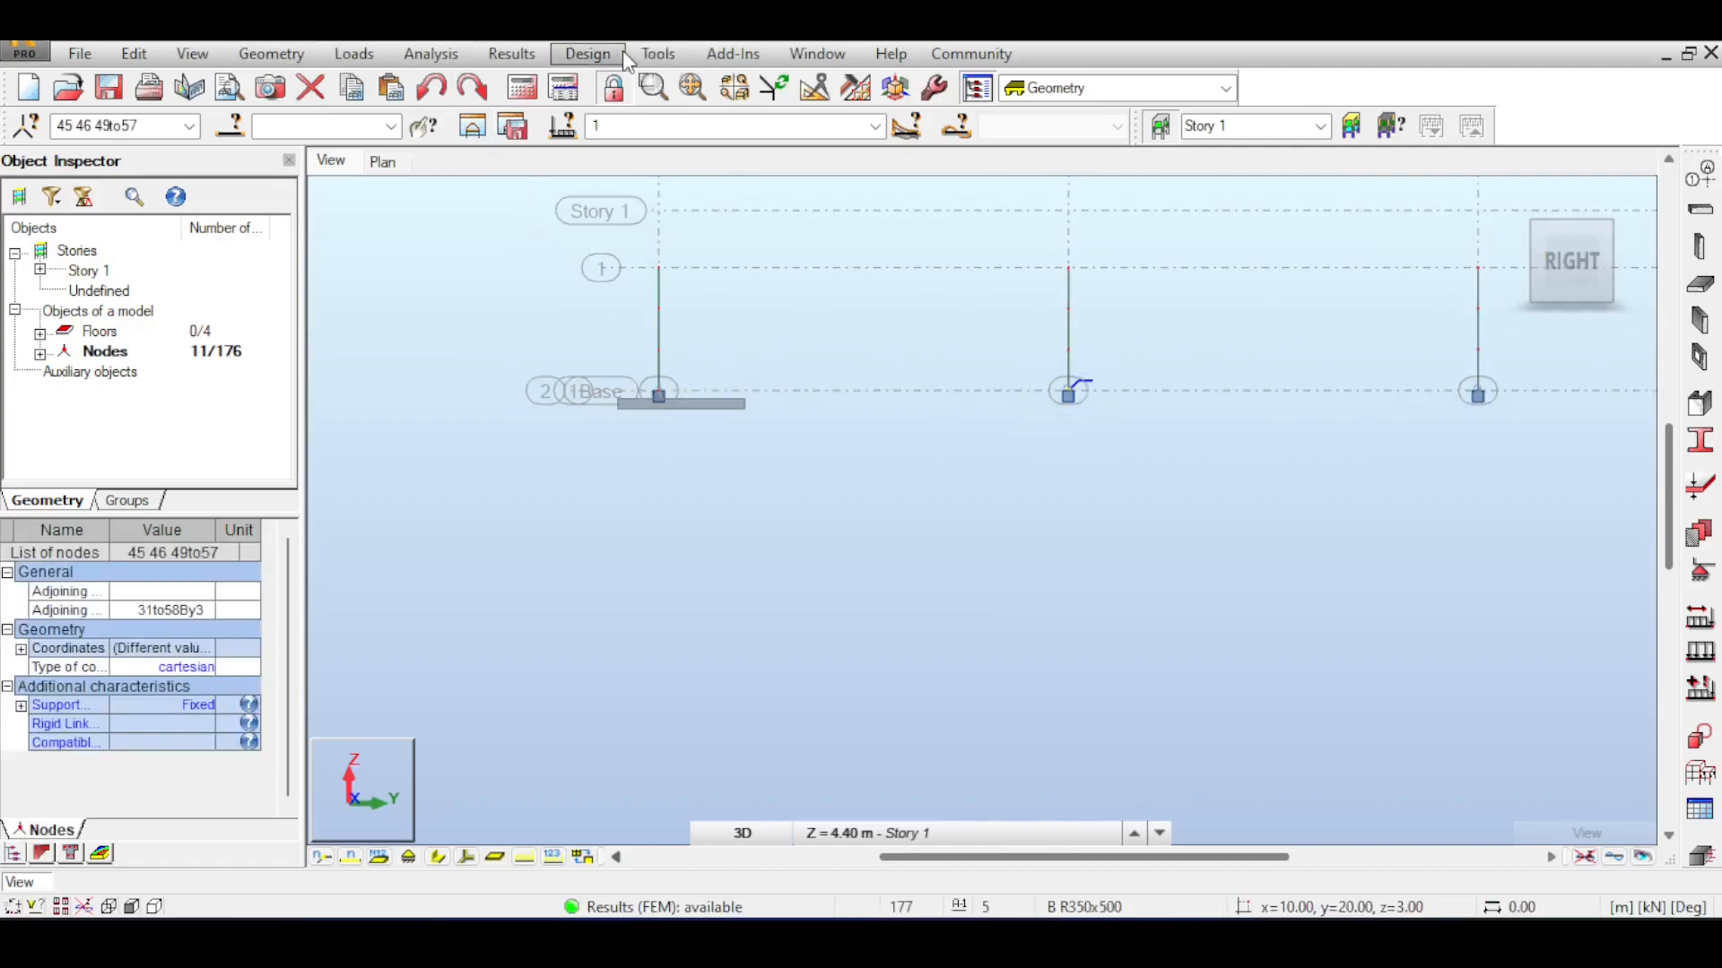
{"action": "left_click", "coordinate": [587, 54]}
{"action": "left_click", "coordinate": [640, 331]}
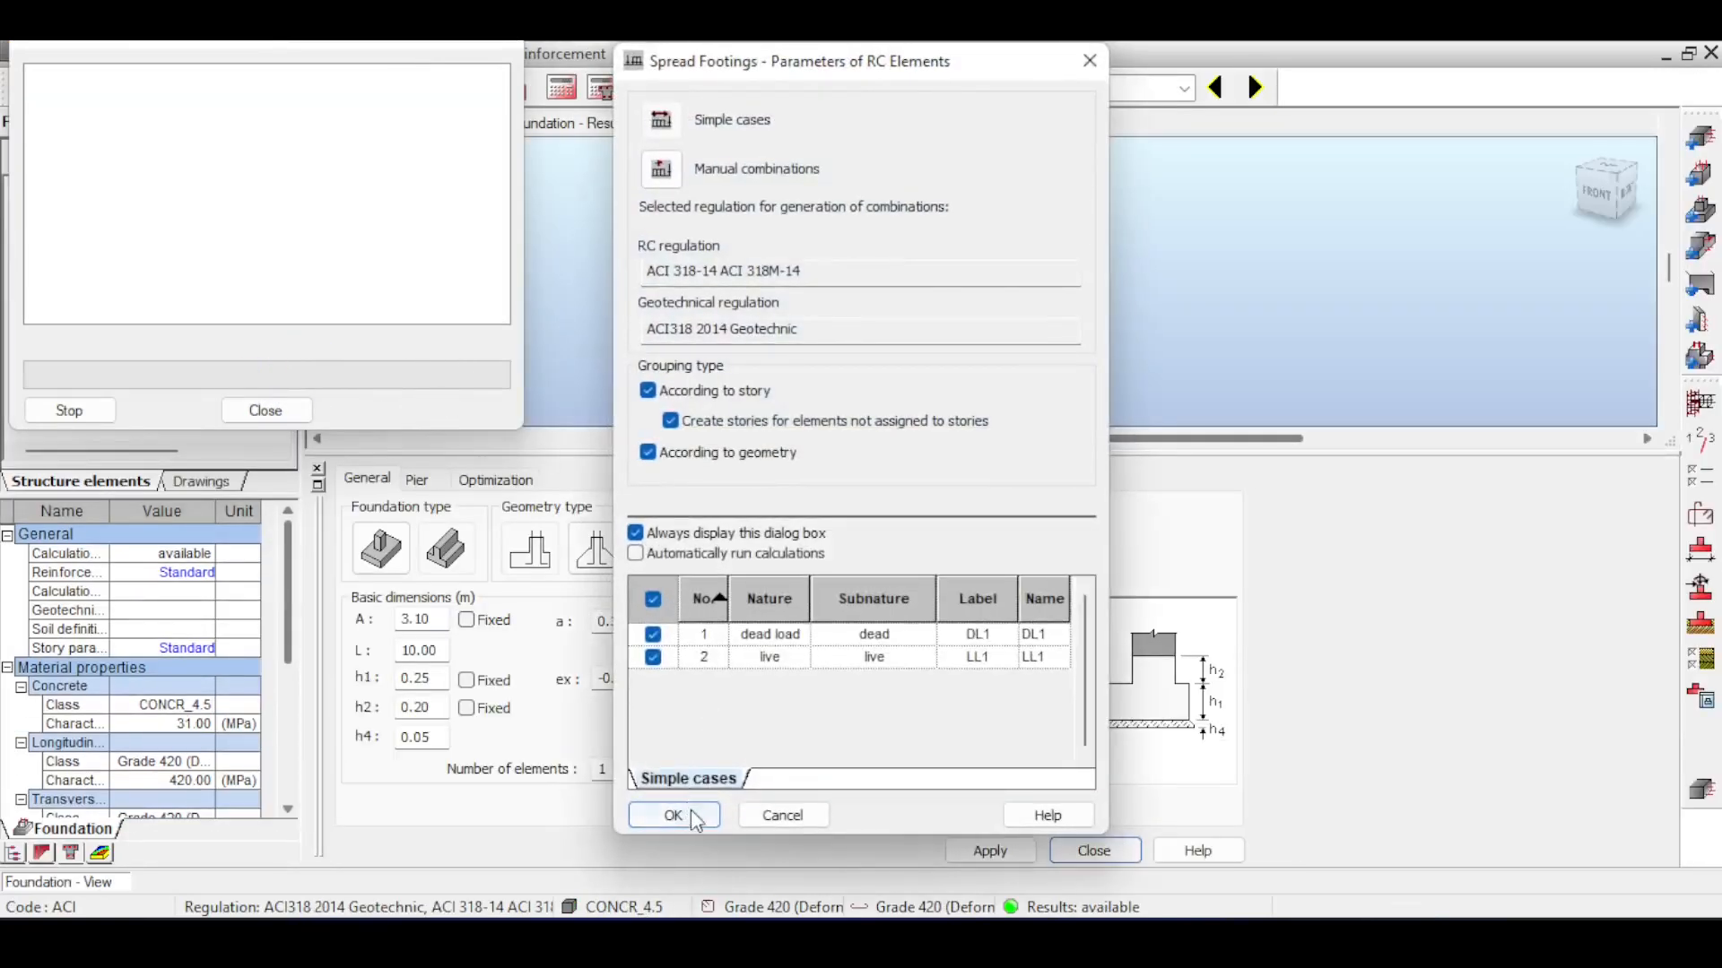
{"action": "left_click", "coordinate": [680, 812]}
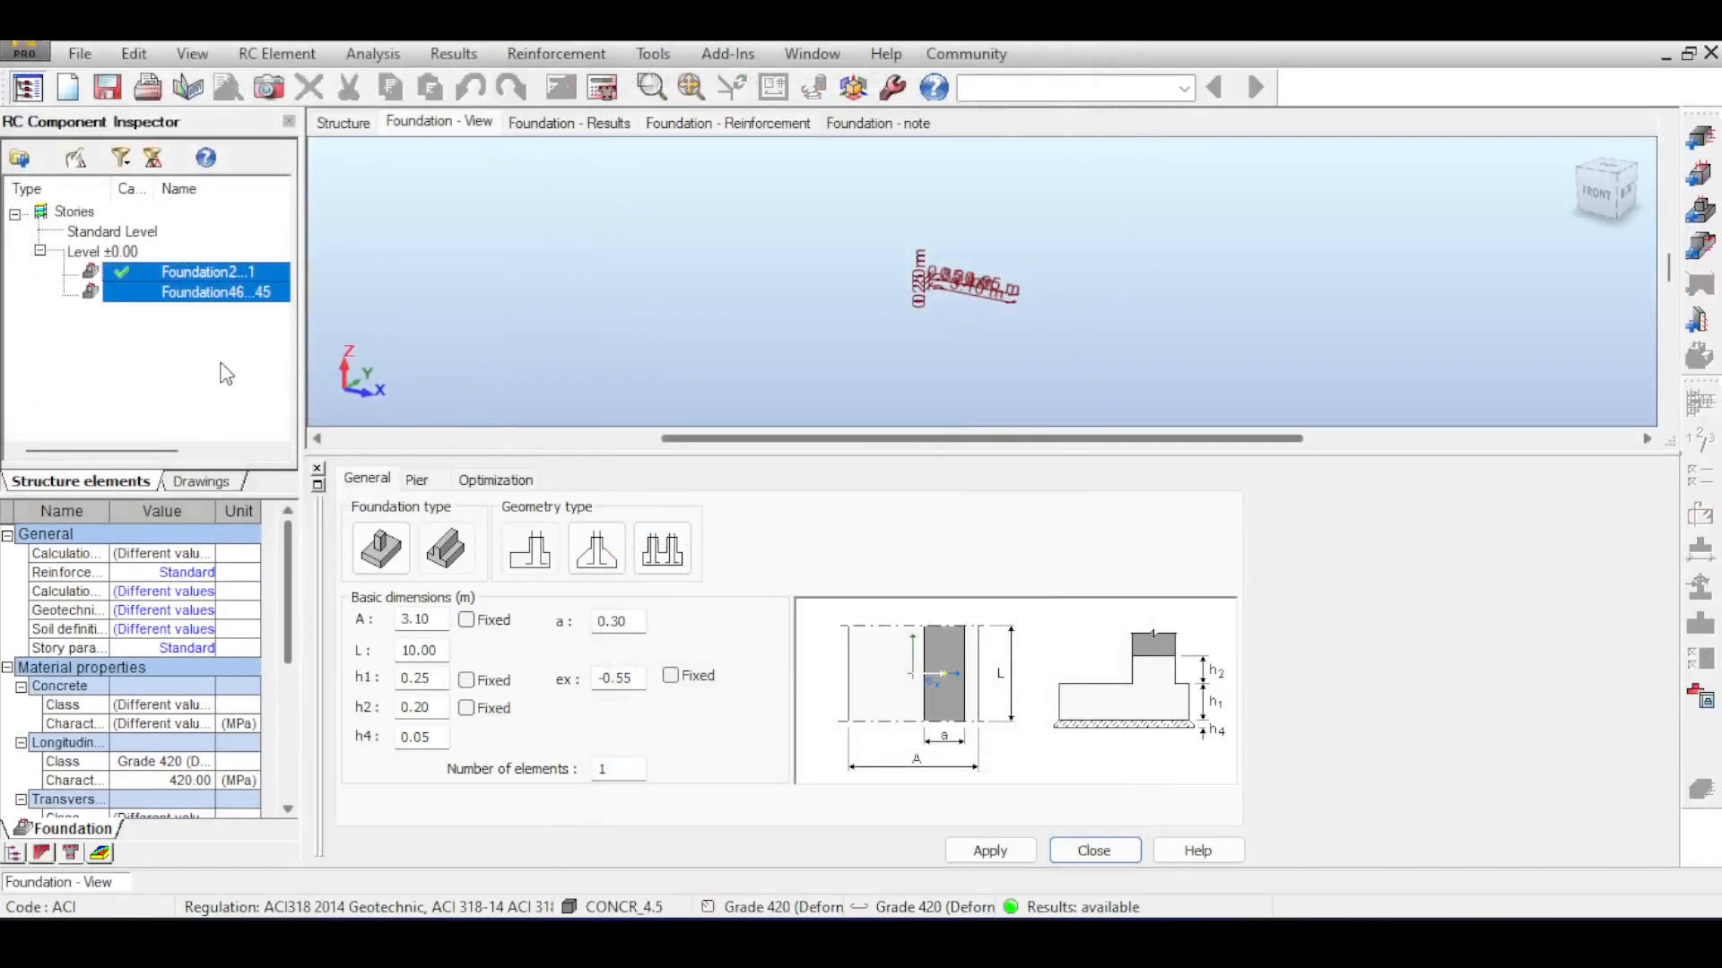
Apply calculation options with CONCR_4.5 concrete and Grade 420 steel to the second wall's foundation and check its story parameters
{"action": "left_click", "coordinate": [179, 296]}
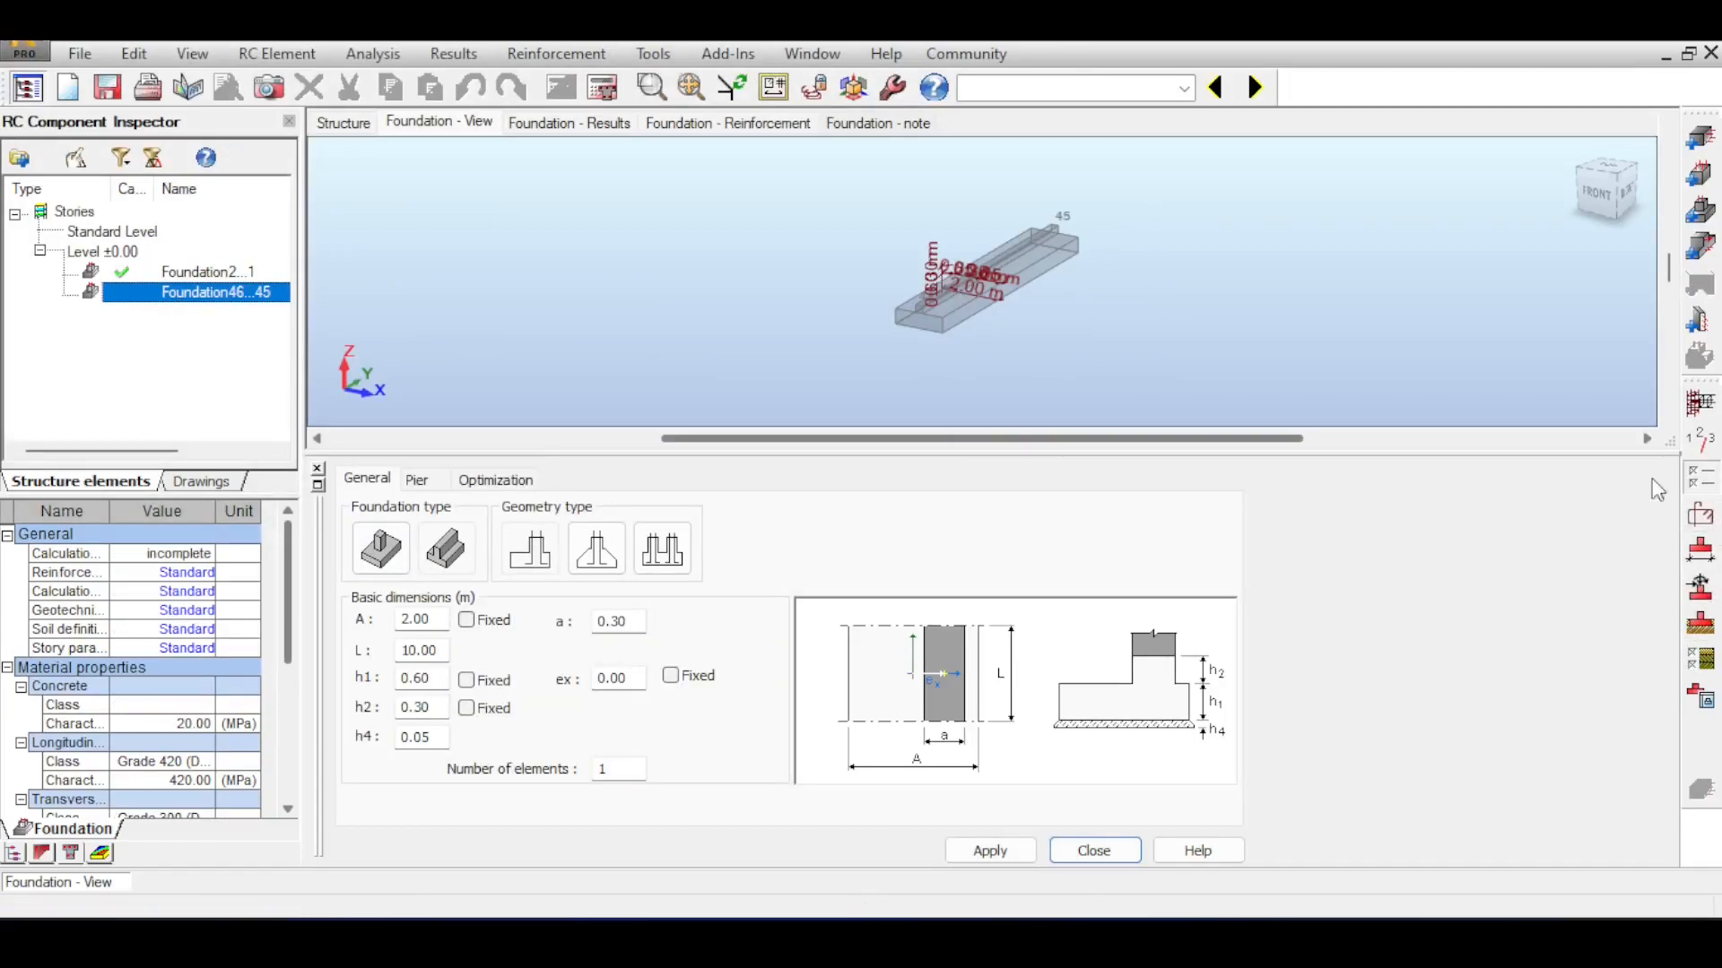
{"action": "left_click", "coordinate": [1708, 485]}
{"action": "left_click", "coordinate": [1195, 138]}
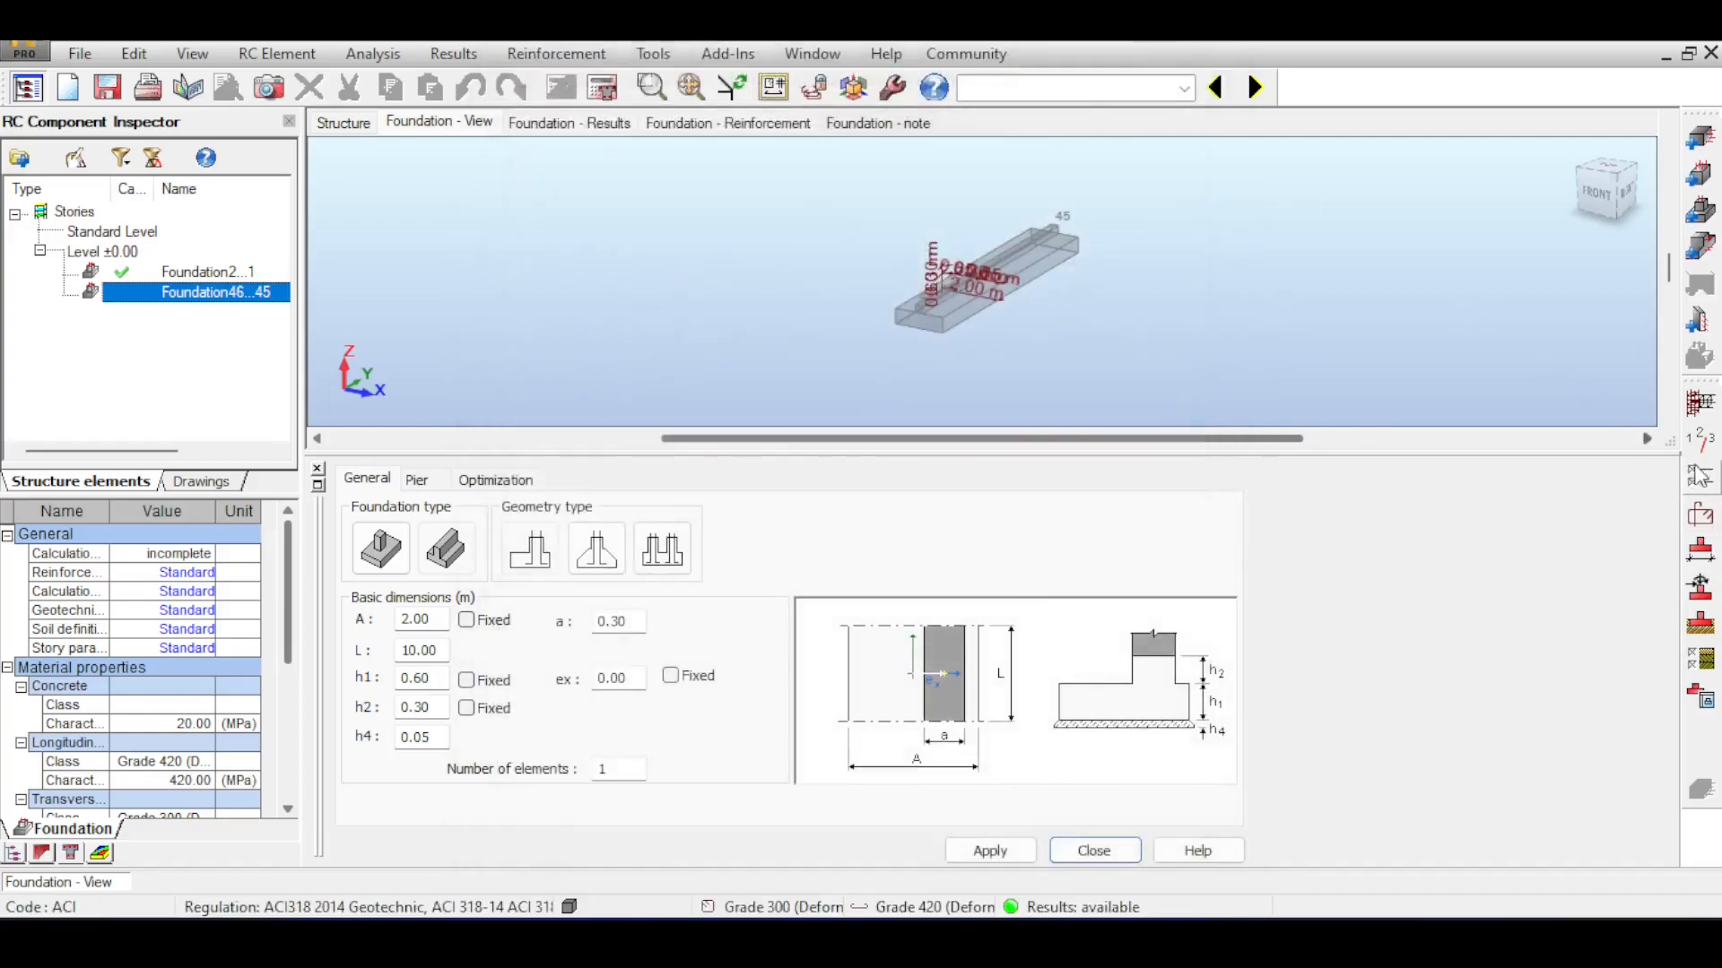
{"action": "left_click", "coordinate": [1701, 439]}
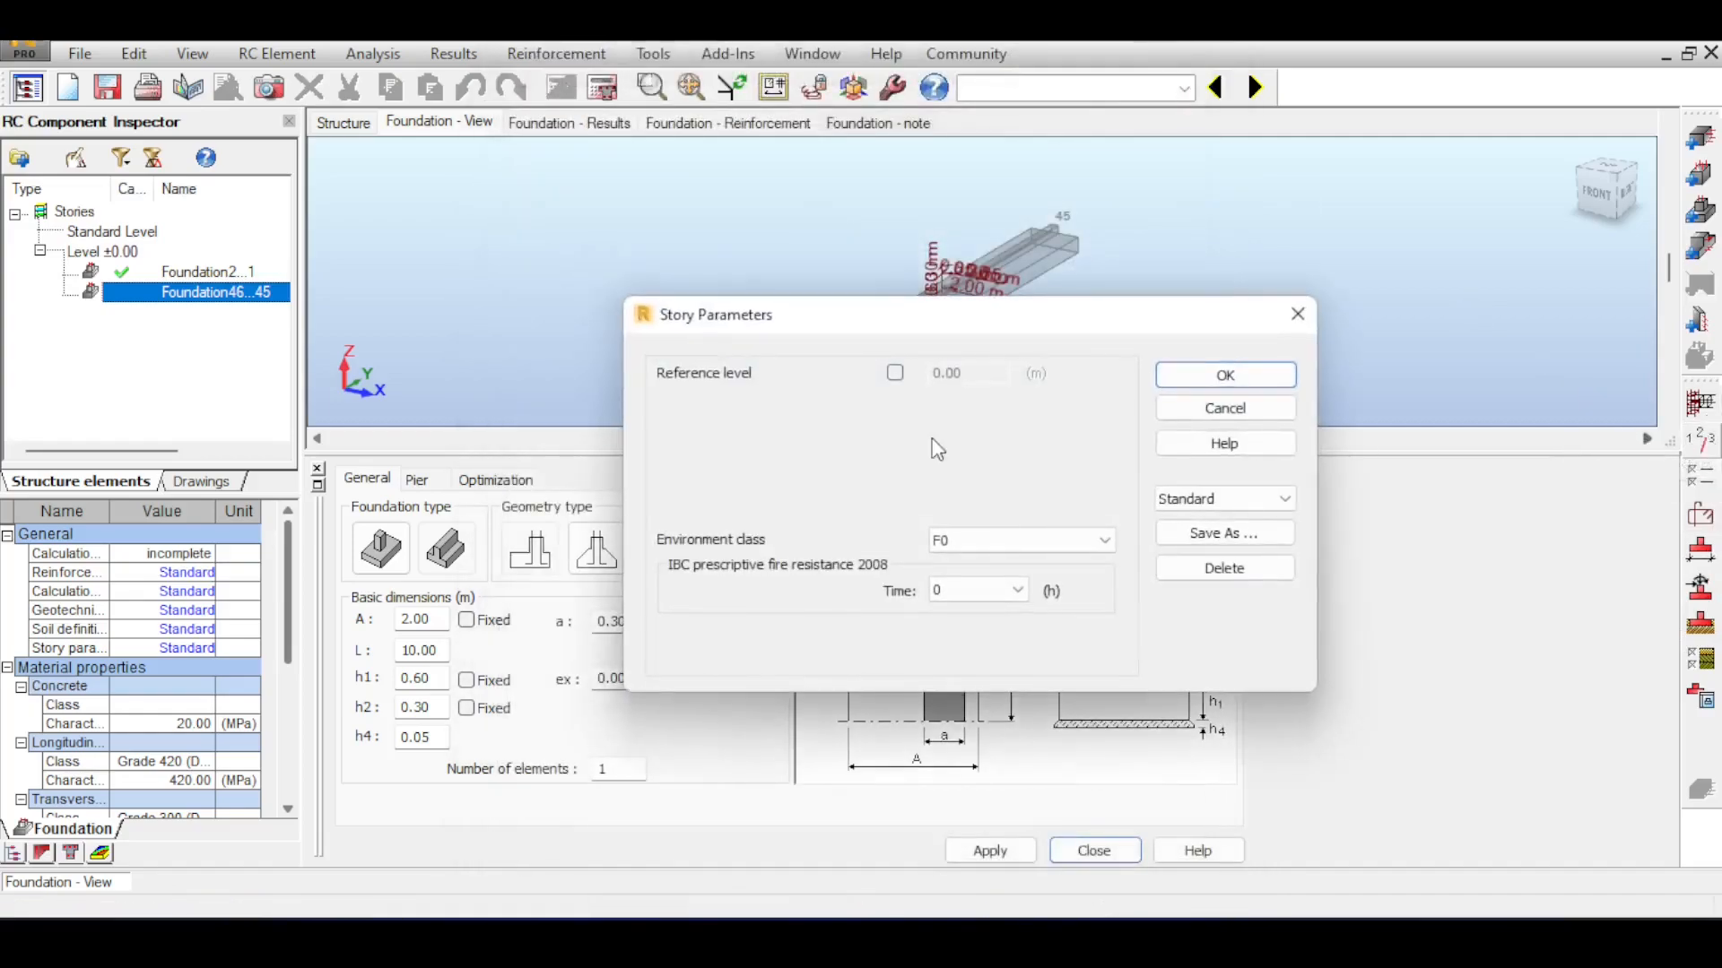
{"action": "left_click", "coordinate": [1298, 314]}
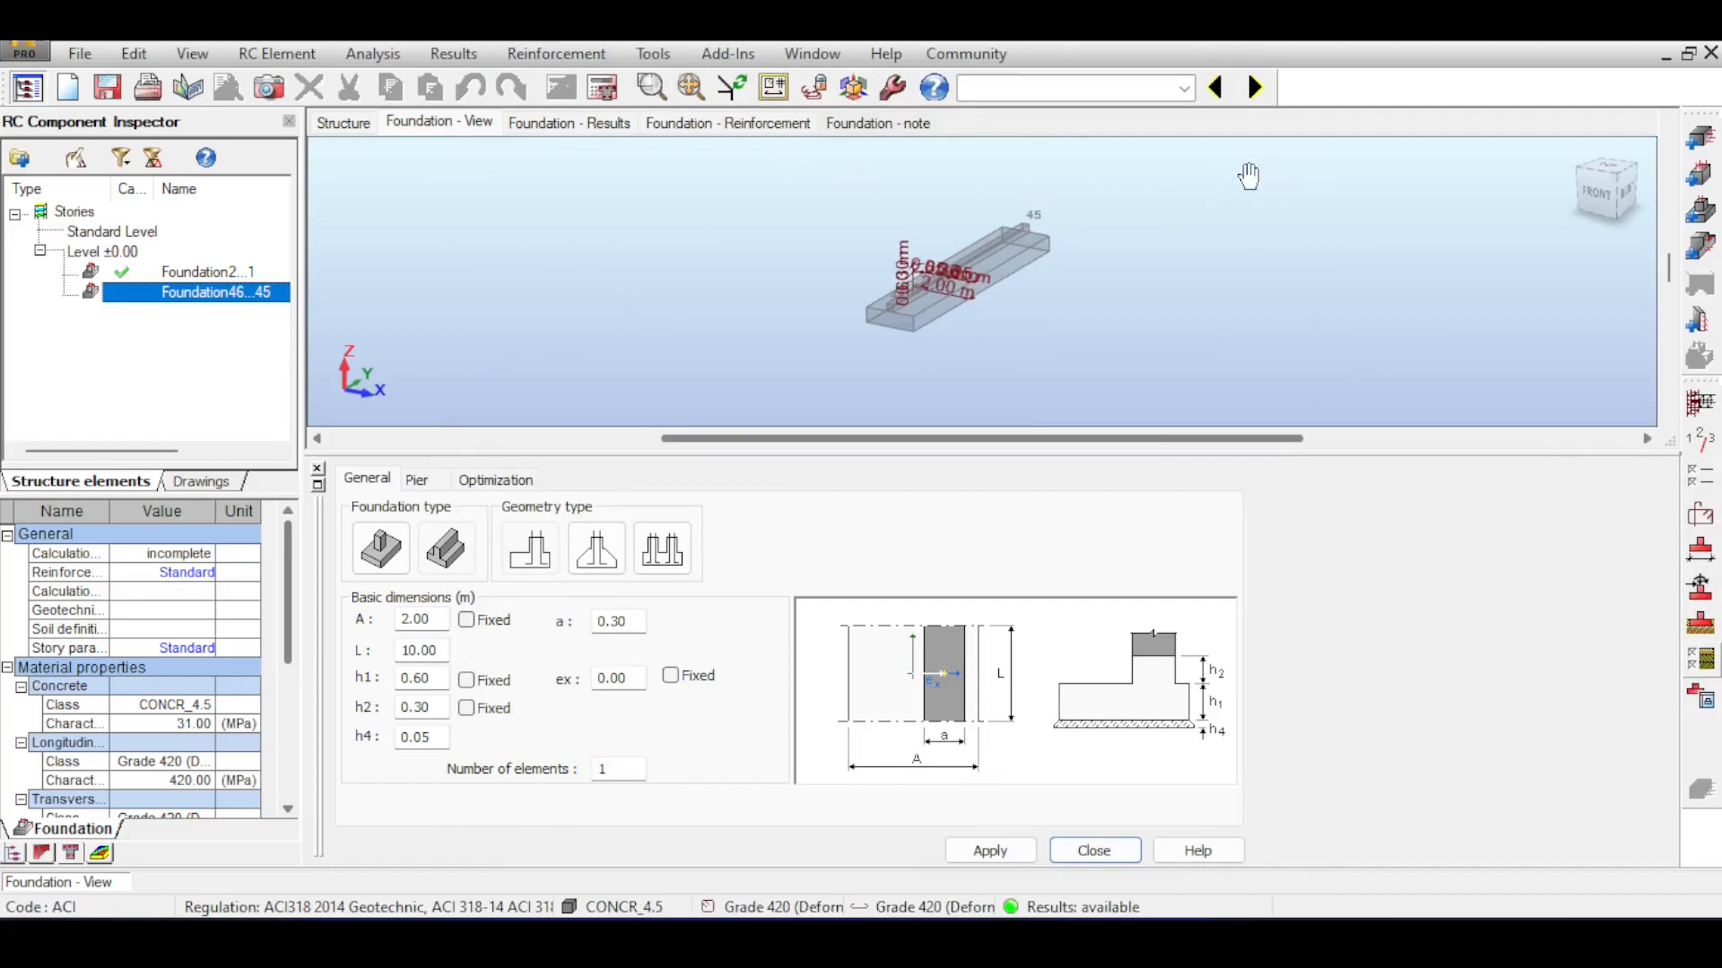
Review the concrete and reinforcement materials in the calculation options and the backfill layout in the soil definition for the second foundation
{"action": "left_click", "coordinate": [1700, 475]}
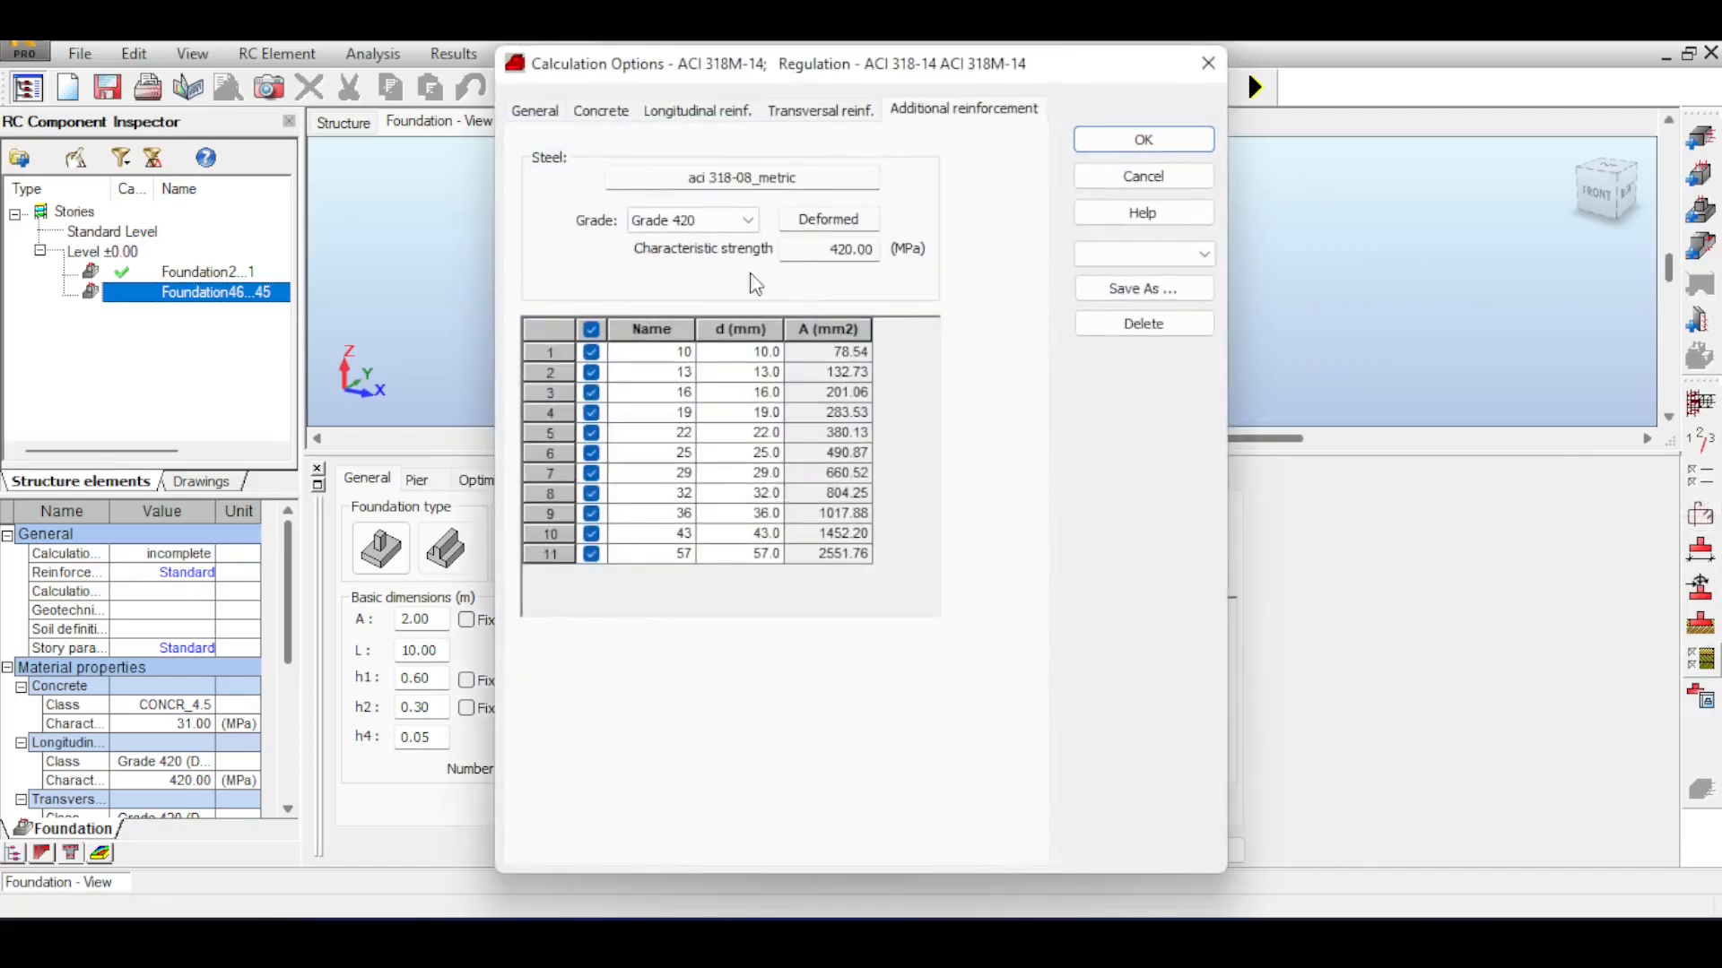
{"action": "left_click", "coordinate": [608, 114]}
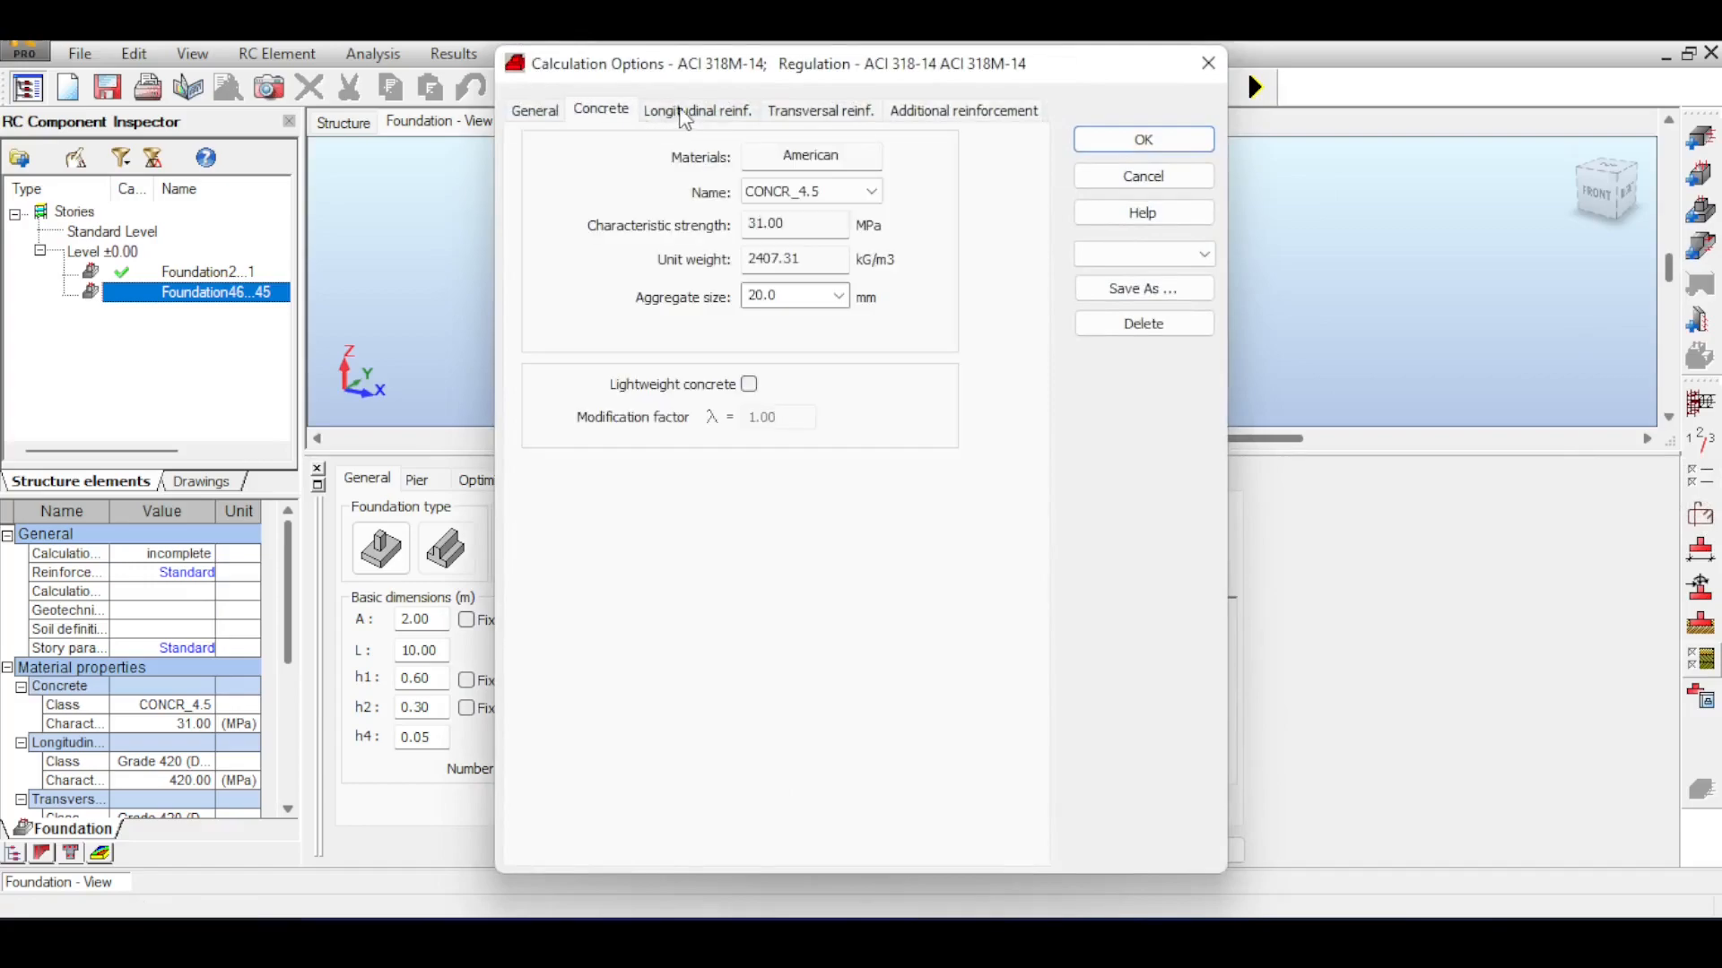
{"action": "left_click", "coordinate": [686, 113]}
{"action": "left_click", "coordinate": [807, 111]}
{"action": "left_click", "coordinate": [964, 111]}
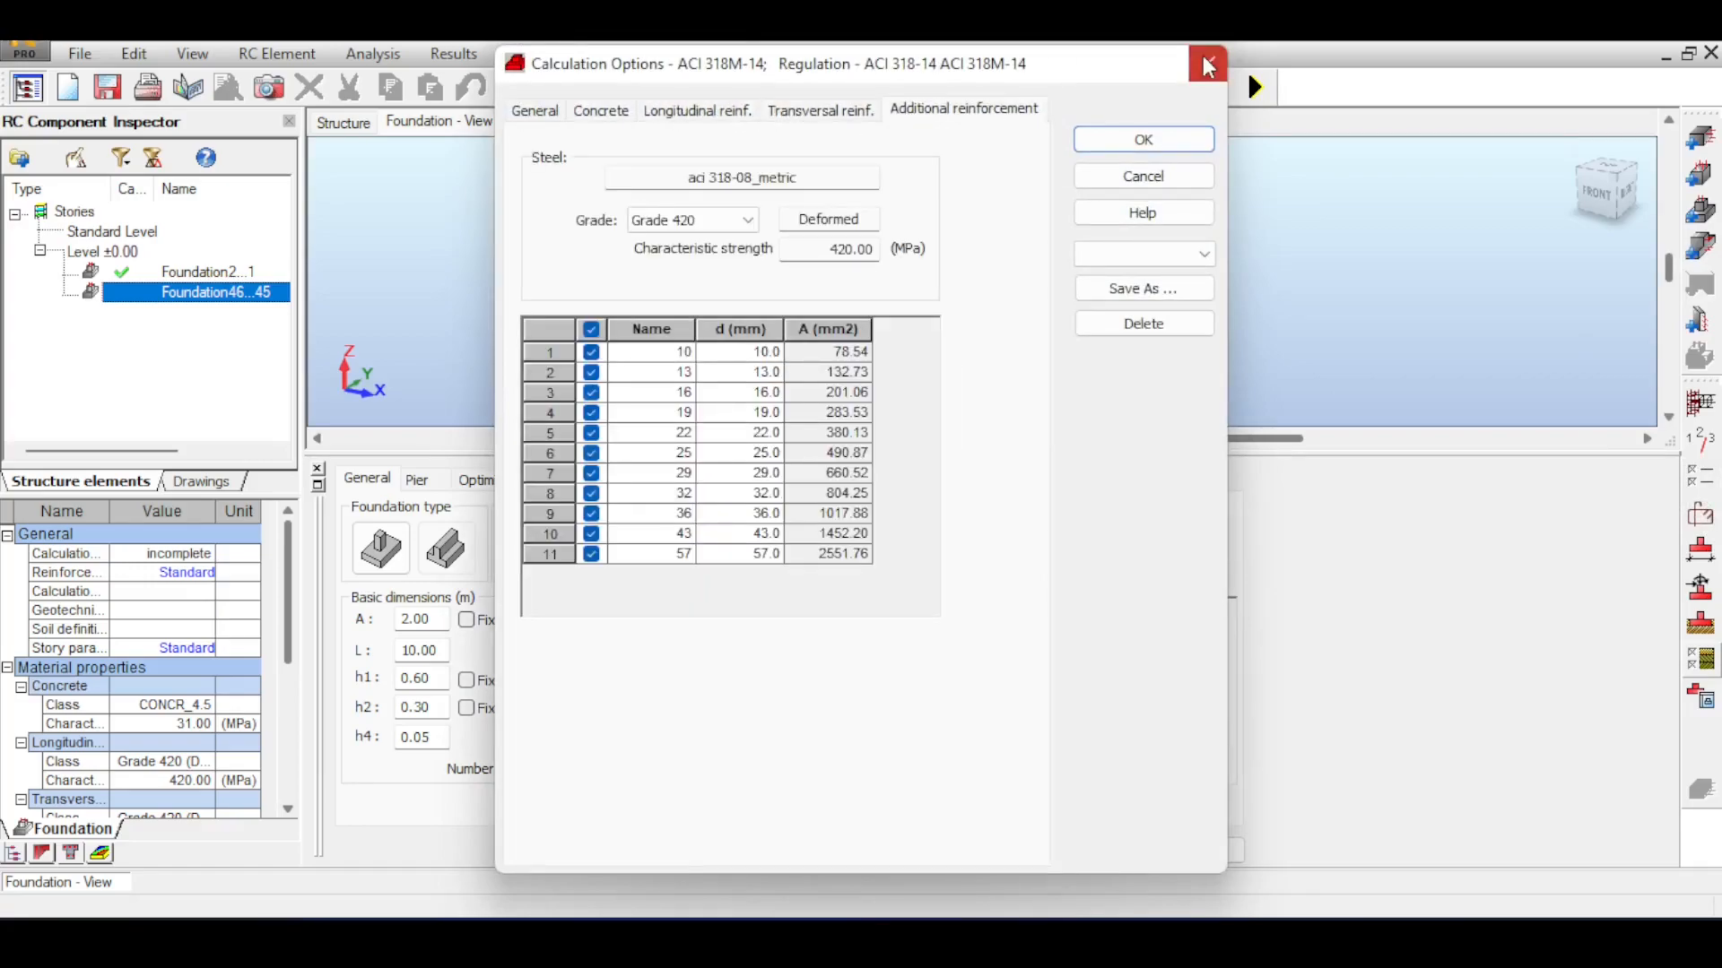
{"action": "left_click", "coordinate": [1209, 63]}
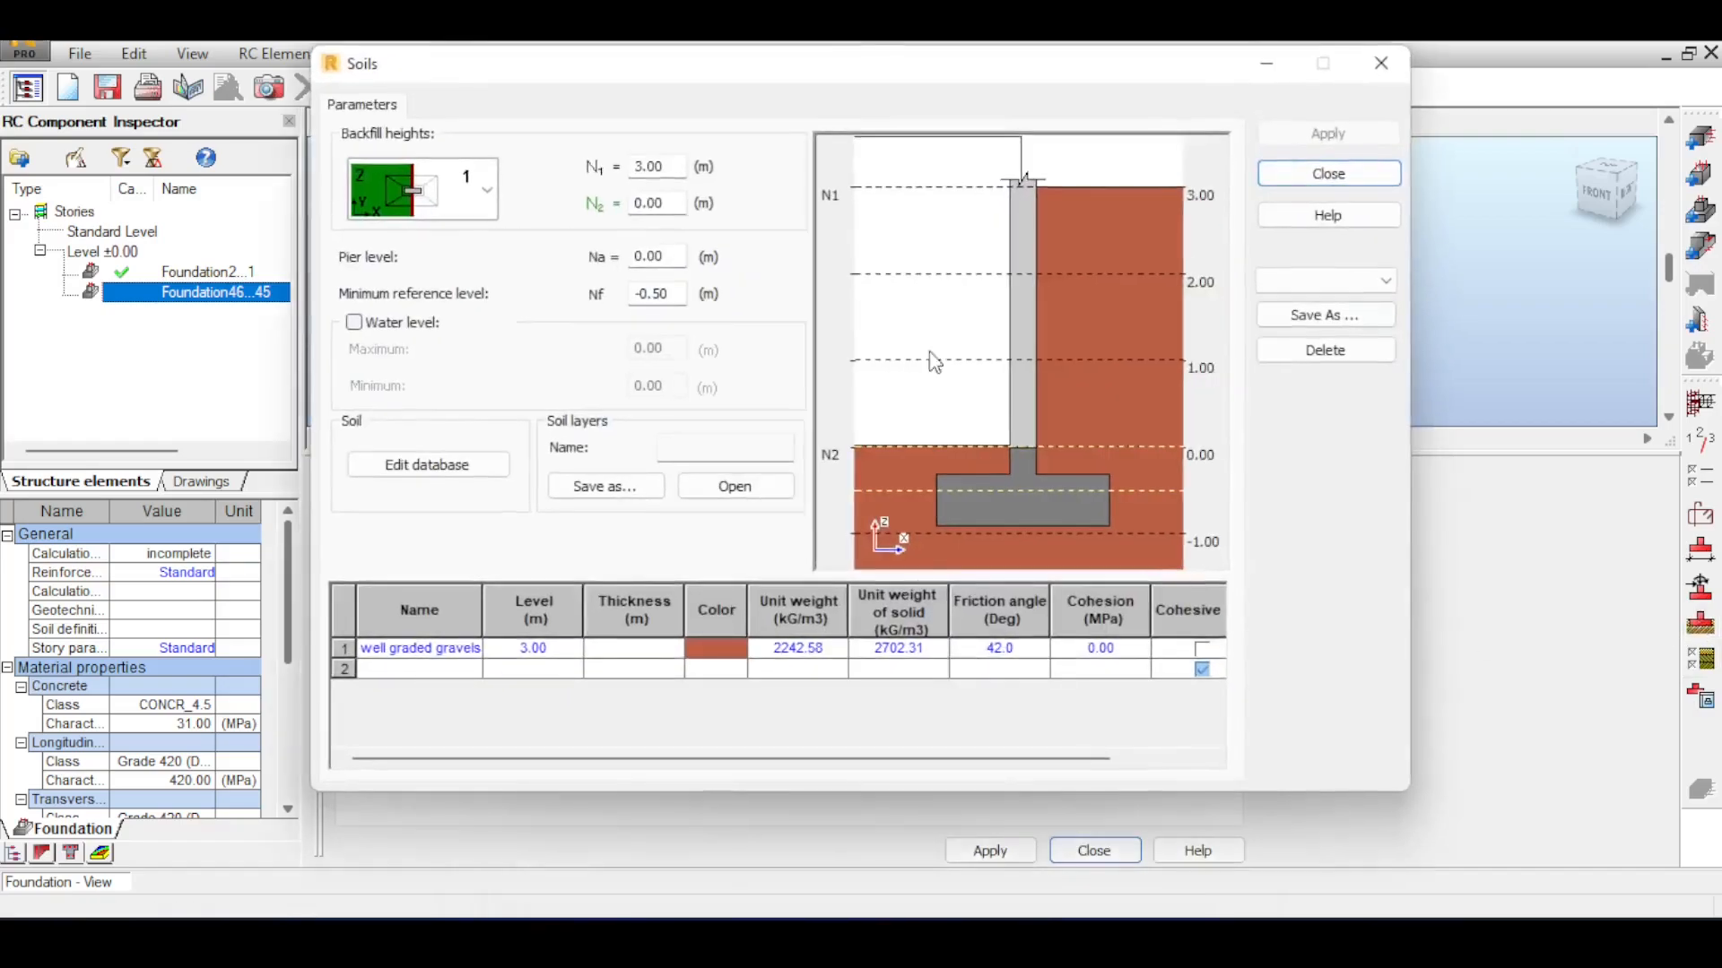
{"action": "left_click", "coordinate": [1700, 625]}
{"action": "left_click", "coordinate": [1381, 63]}
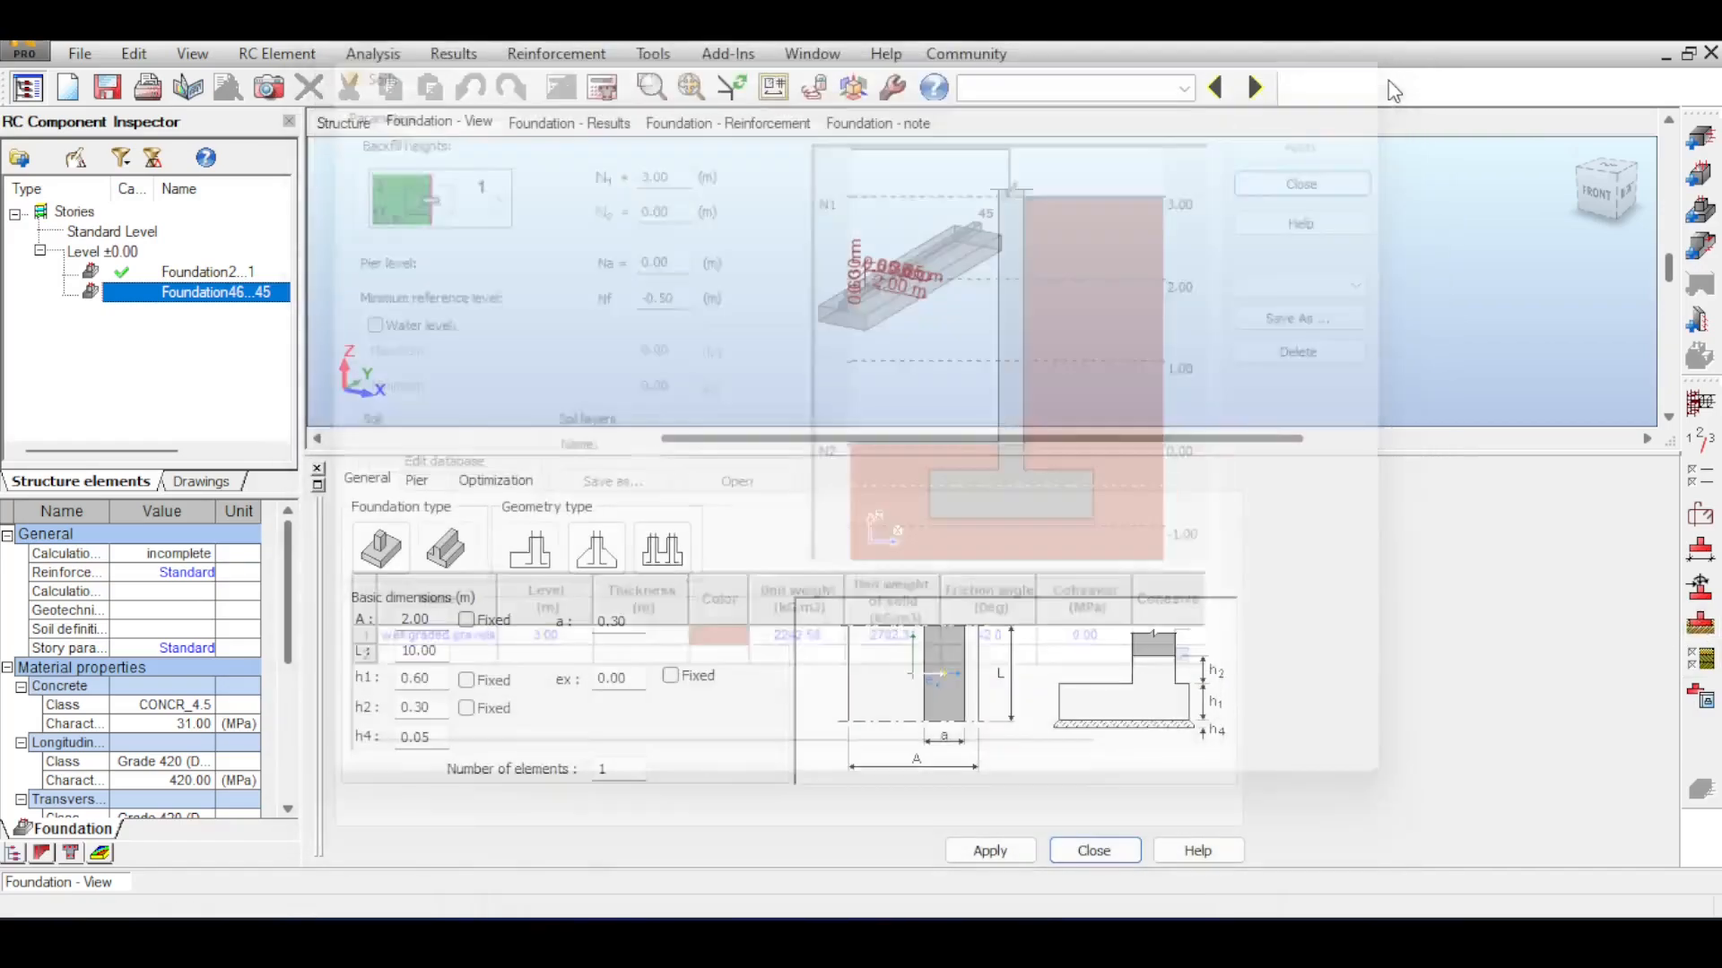
Try to mark the end of the sloping backfill on the wall sketch in Paint
{"action": "mouse_move", "coordinate": [1076, 292]}
{"action": "middle_mouse_down"}
{"action": "mouse_move", "coordinate": [1166, 291]}
{"action": "mouse_move", "coordinate": [1058, 276]}
{"action": "middle_mouse_up"}
{"action": "scroll", "coordinate": [1386, 303], "scroll_direction": "down", "scroll_amount": 1}
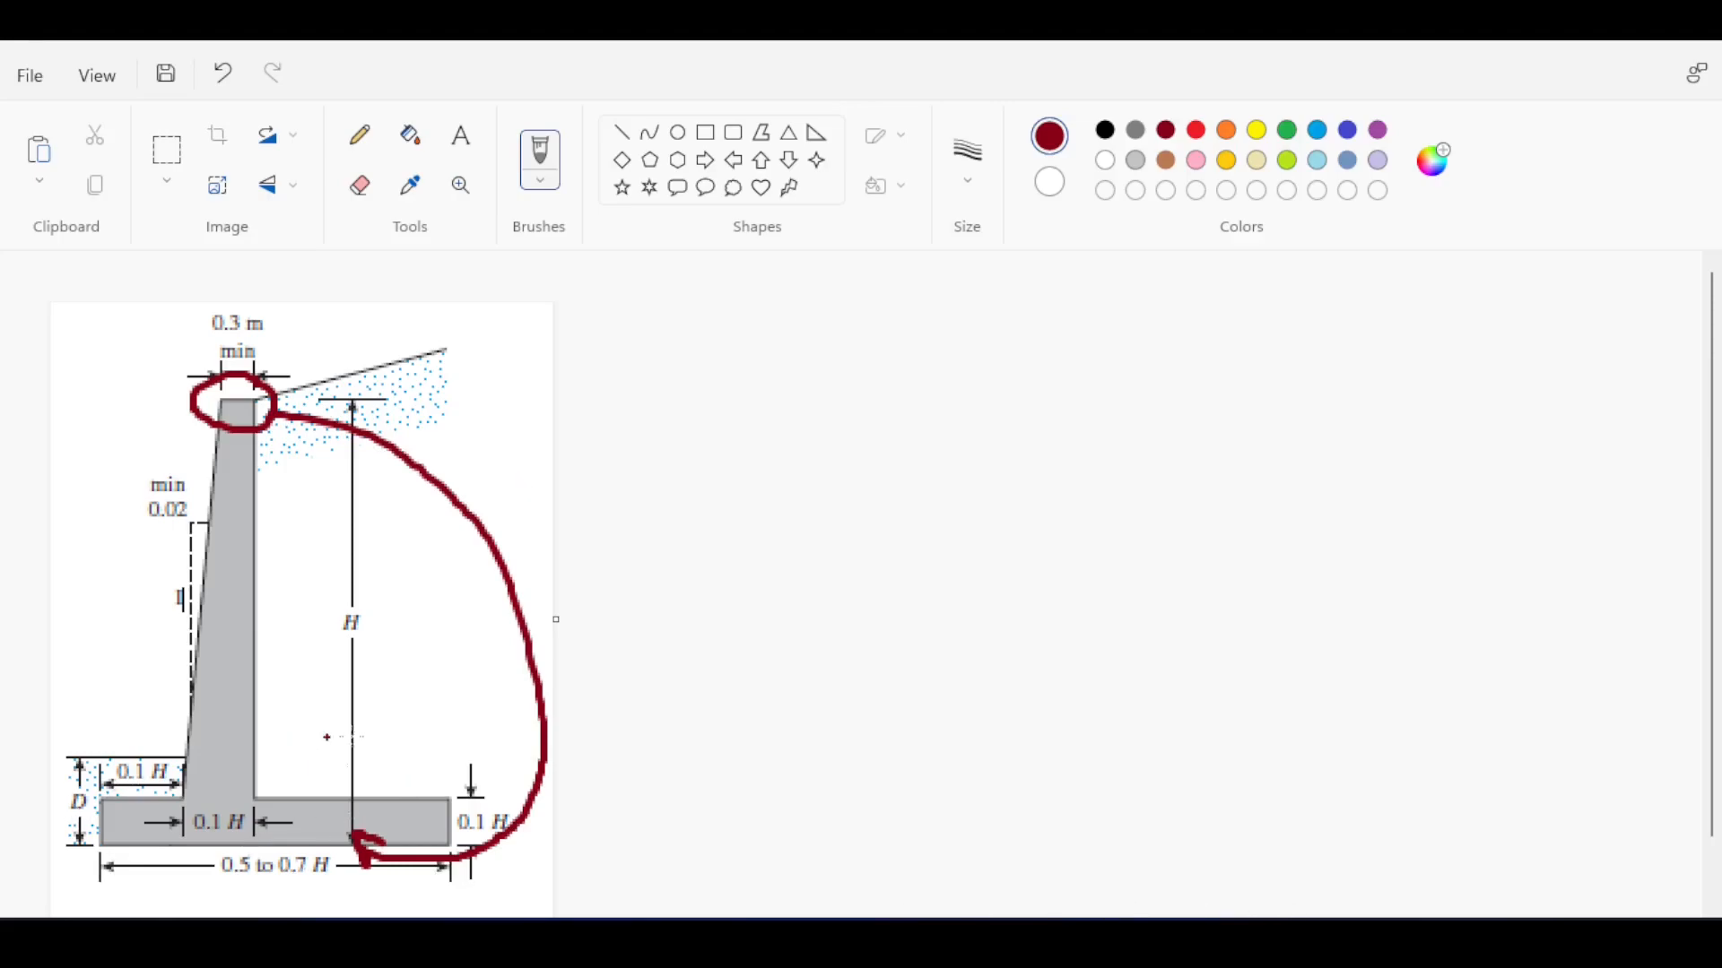
{"action": "mouse_move", "coordinate": [449, 351]}
{"action": "left_mouse_down"}
{"action": "mouse_move", "coordinate": [404, 364]}
{"action": "mouse_move", "coordinate": [533, 682]}
{"action": "mouse_move", "coordinate": [461, 435]}
{"action": "left_mouse_up"}
{"action": "key", "text": "ctrl+z"}
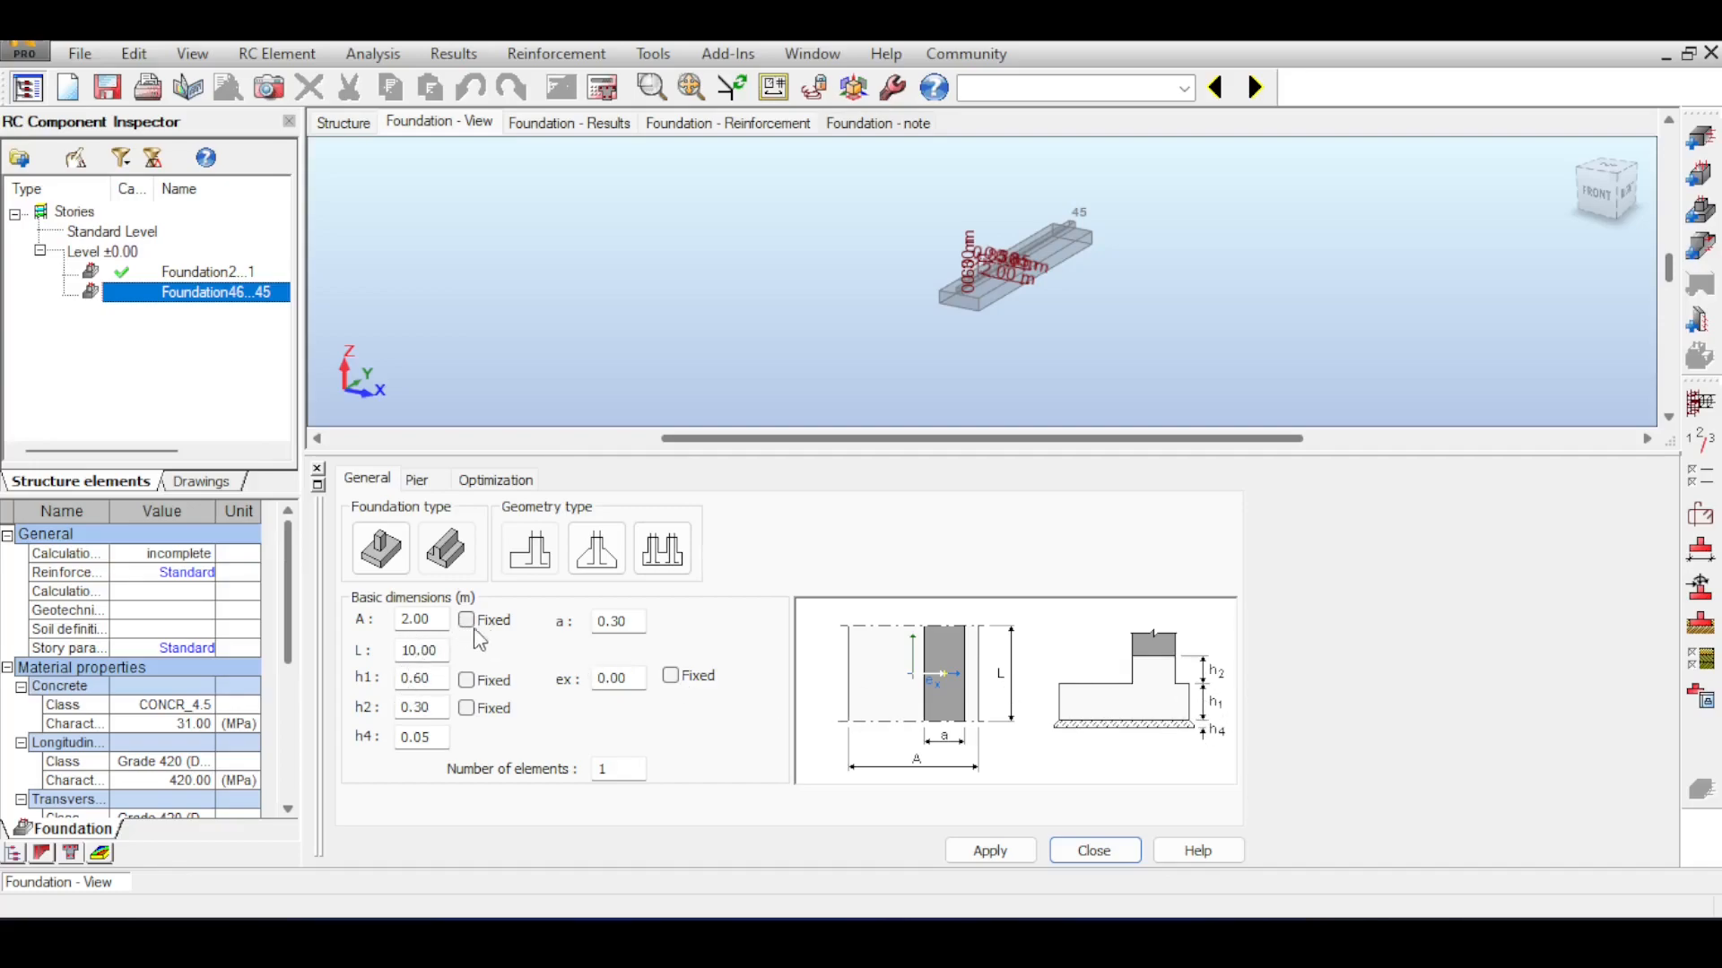
Set the second foundation's width A to 2.45 m and h1 to 0.35 m, both fixed, with eccentricity ex of -0.73 m
{"action": "double_click", "coordinate": [443, 678]}
{"action": "type", "text": "0.35"}
{"action": "left_click", "coordinate": [466, 681]}
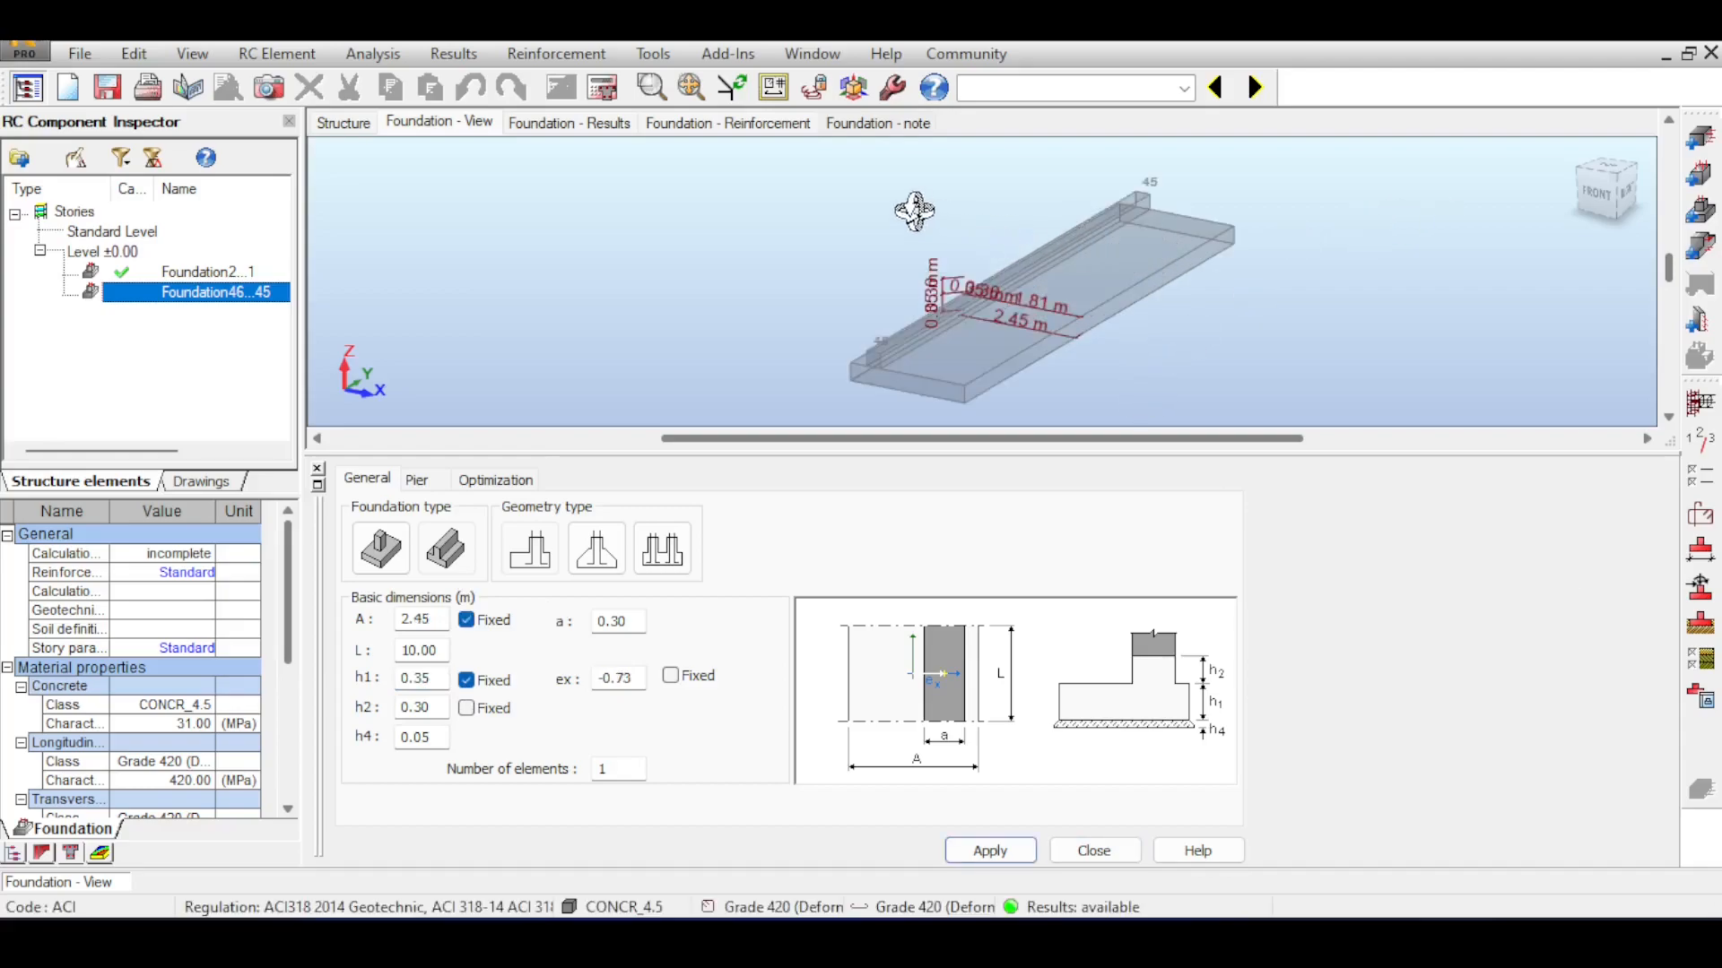
{"action": "scroll", "coordinate": [711, 238], "scroll_direction": "up", "scroll_amount": 1}
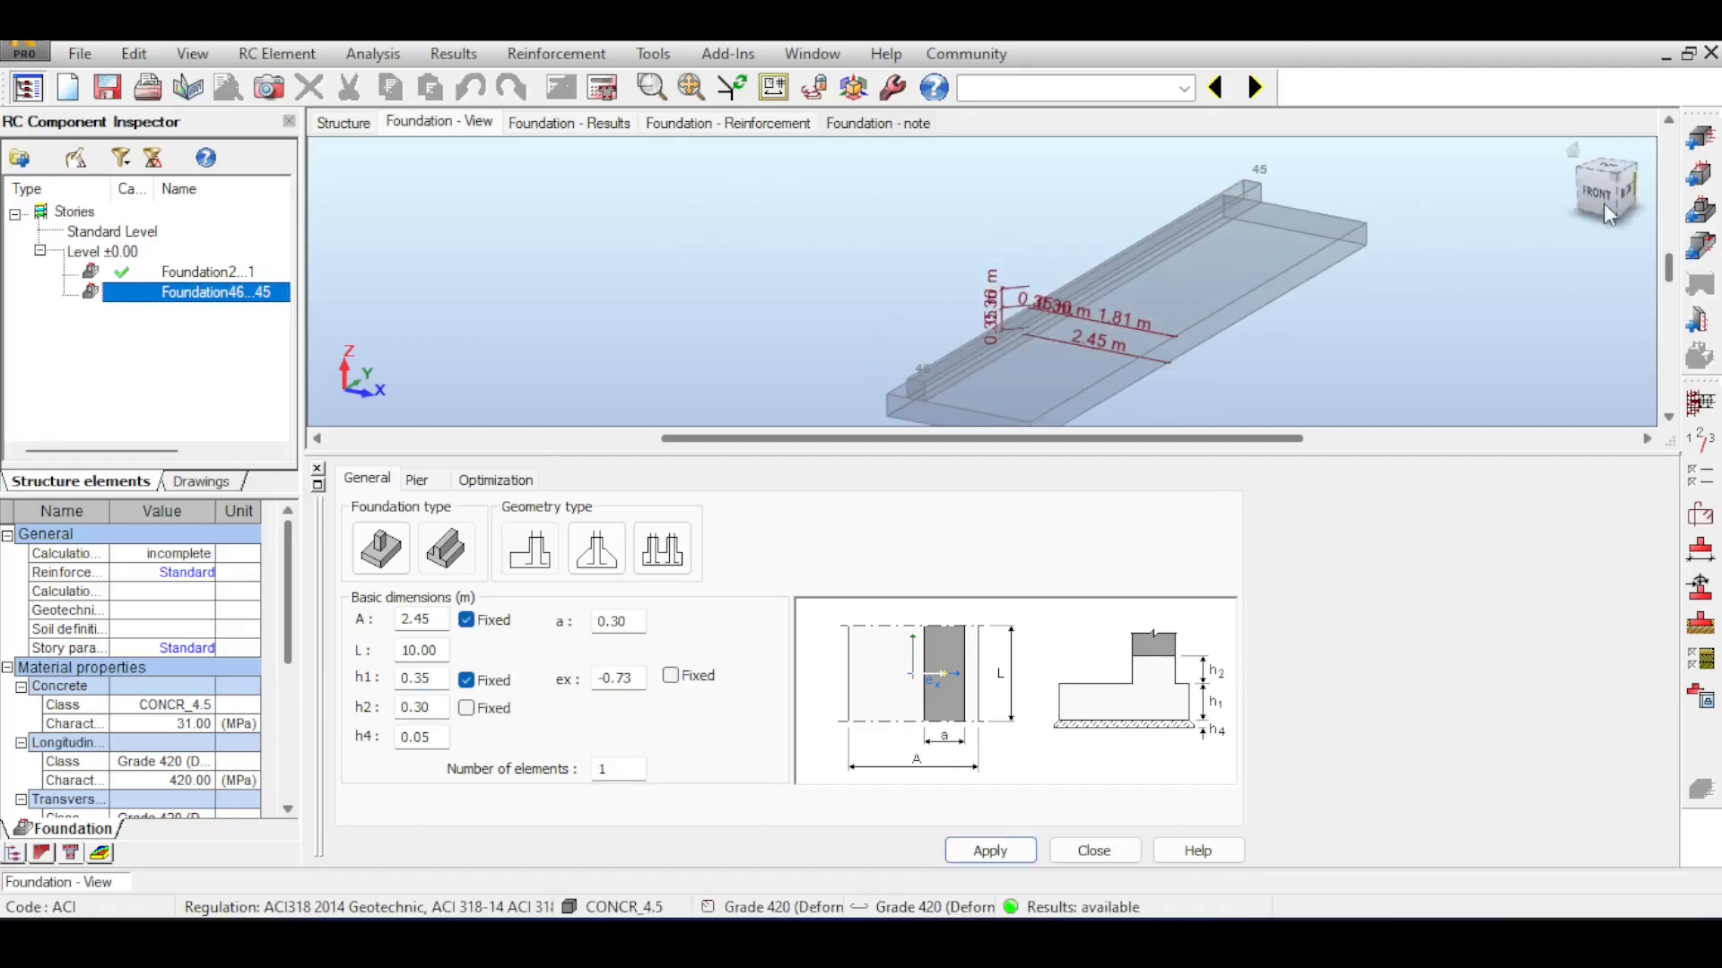
Fix the second foundation's eccentricity ex at -0.73 m and run its calculation
{"action": "left_click", "coordinate": [672, 676]}
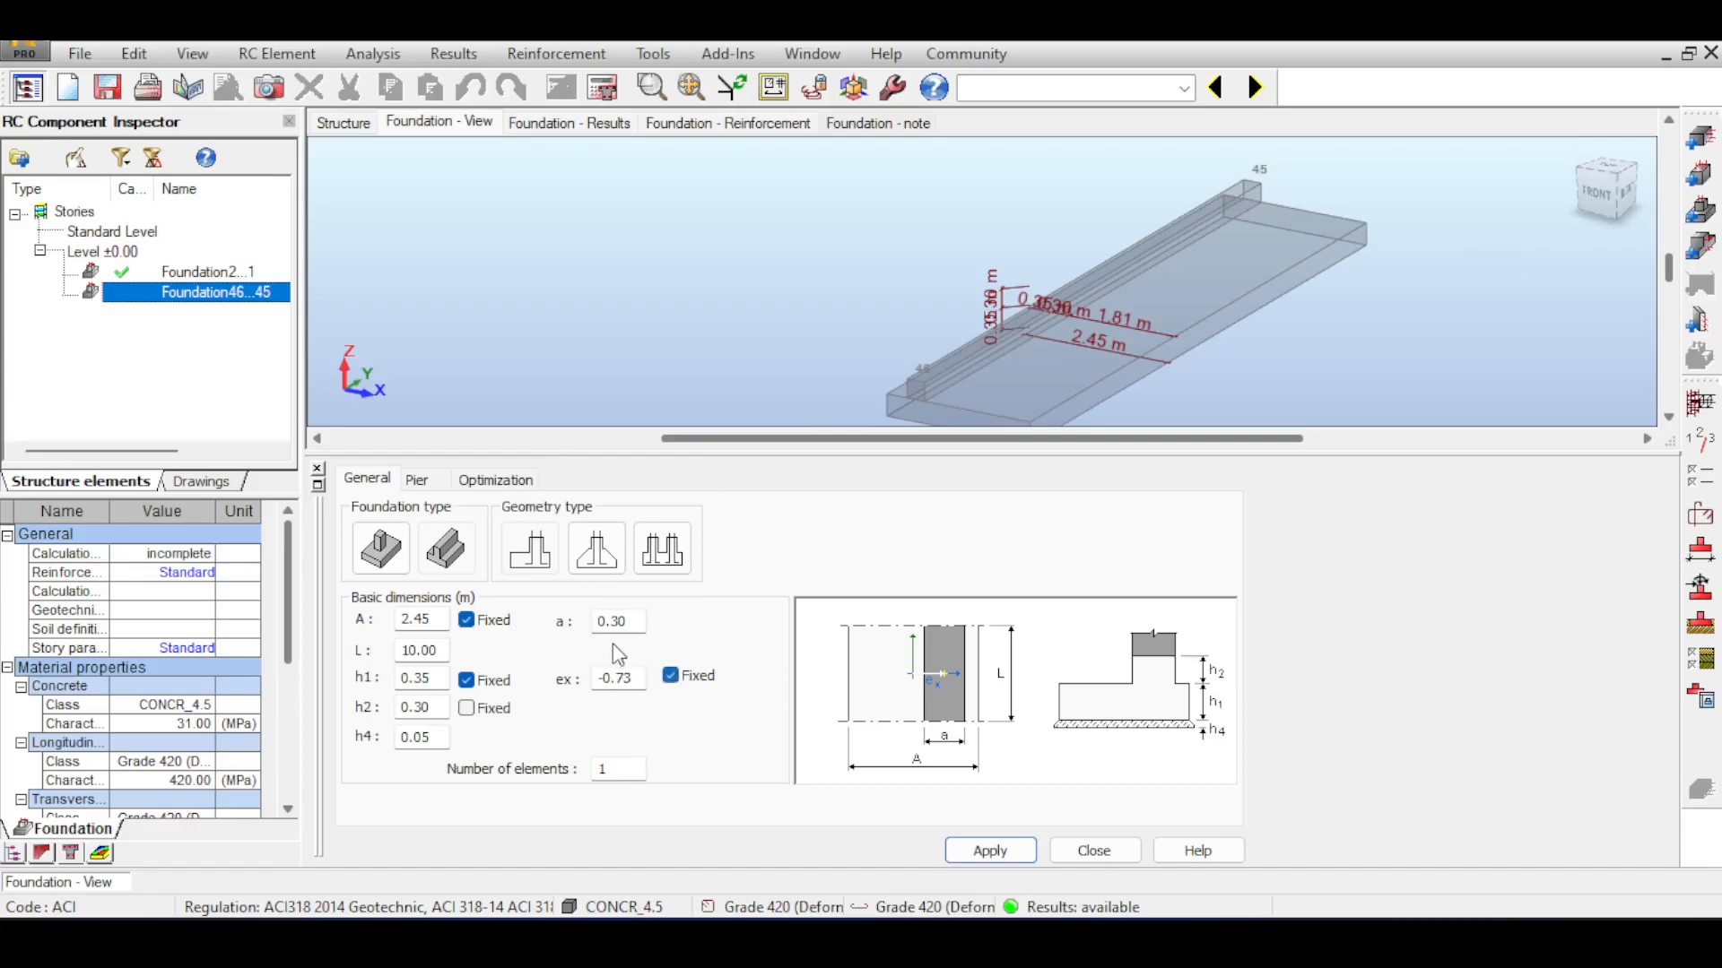
{"action": "mouse_move", "coordinate": [1054, 282]}
{"action": "middle_mouse_down", "text": "shift"}
{"action": "mouse_move", "coordinate": [1167, 245]}
{"action": "mouse_move", "coordinate": [1088, 276]}
{"action": "middle_mouse_up", "text": "shift"}
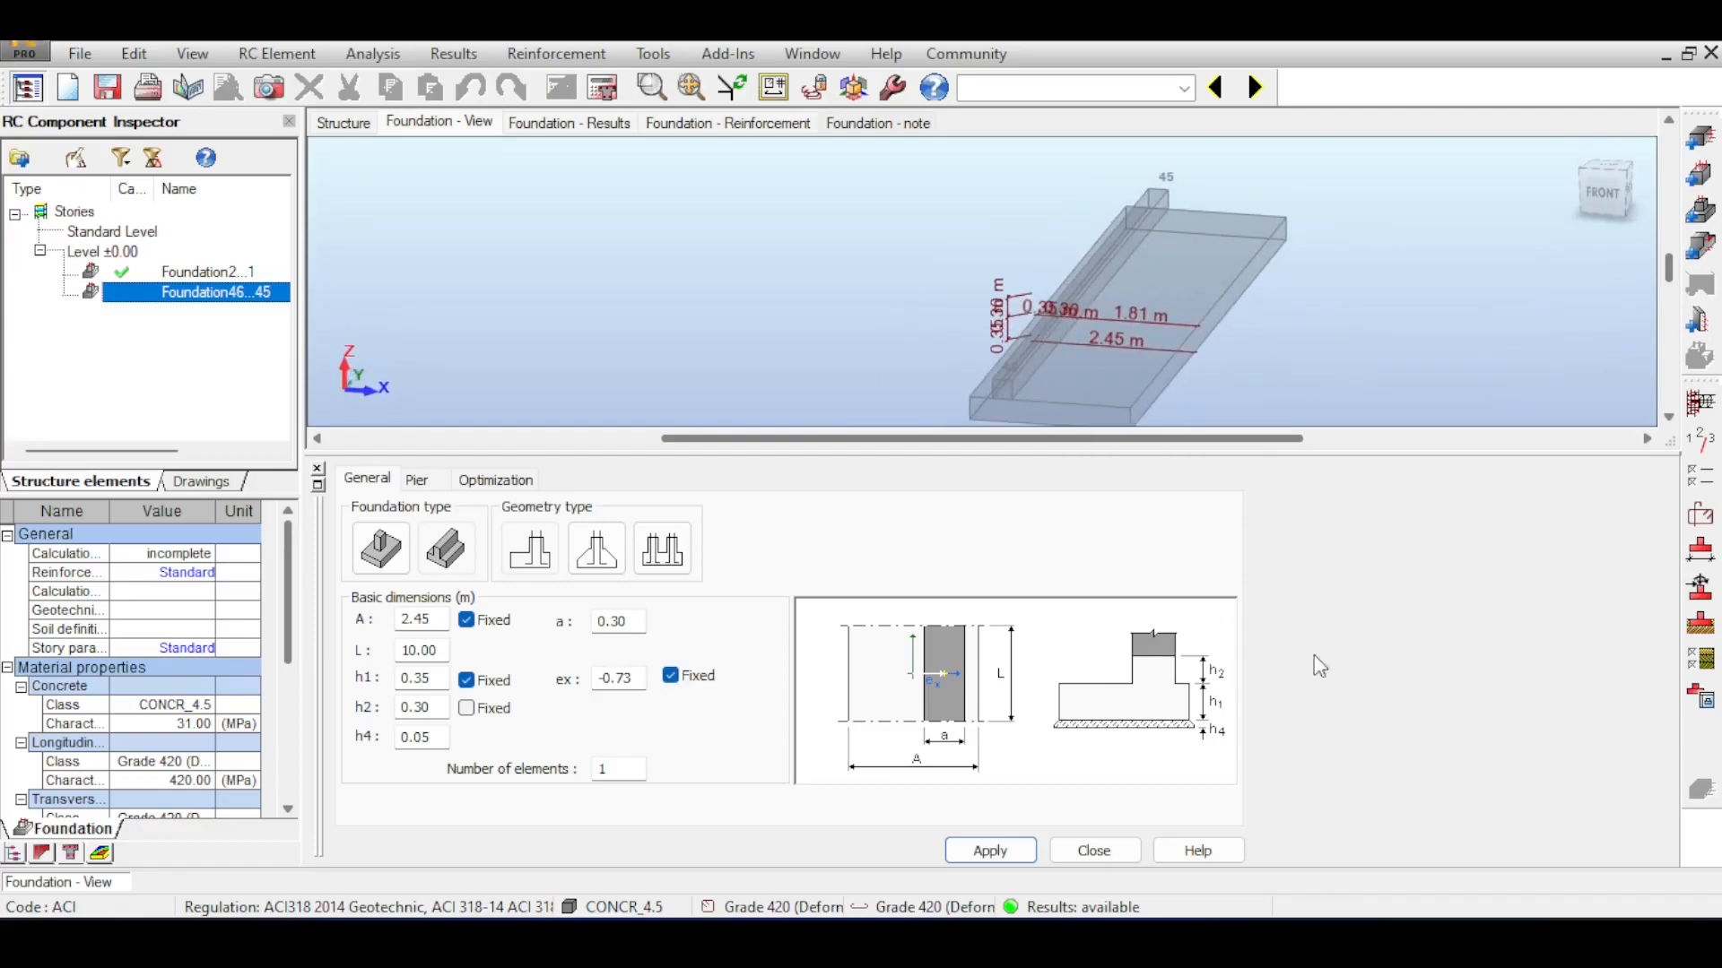
{"action": "left_click", "coordinate": [602, 87]}
{"action": "left_click", "coordinate": [971, 592]}
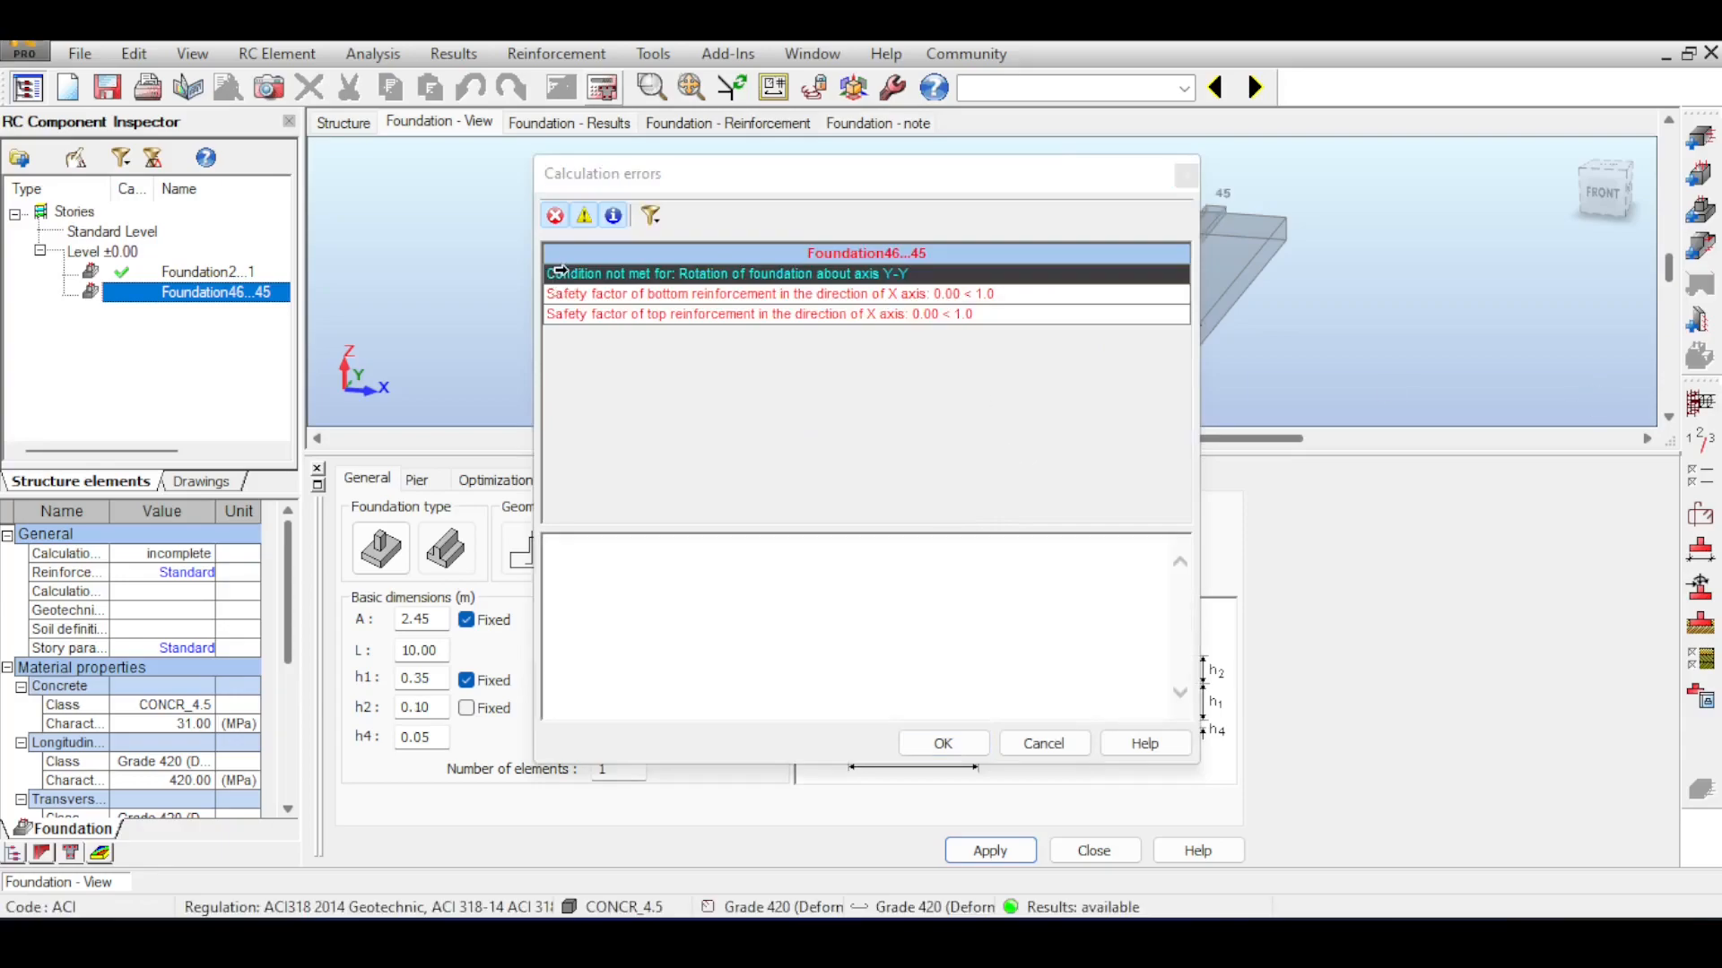
Set the rotation safety factor to 1.5 in the geotechnical options and recalculate the second foundation
{"action": "left_click", "coordinate": [1701, 661]}
{"action": "double_click", "coordinate": [945, 433]}
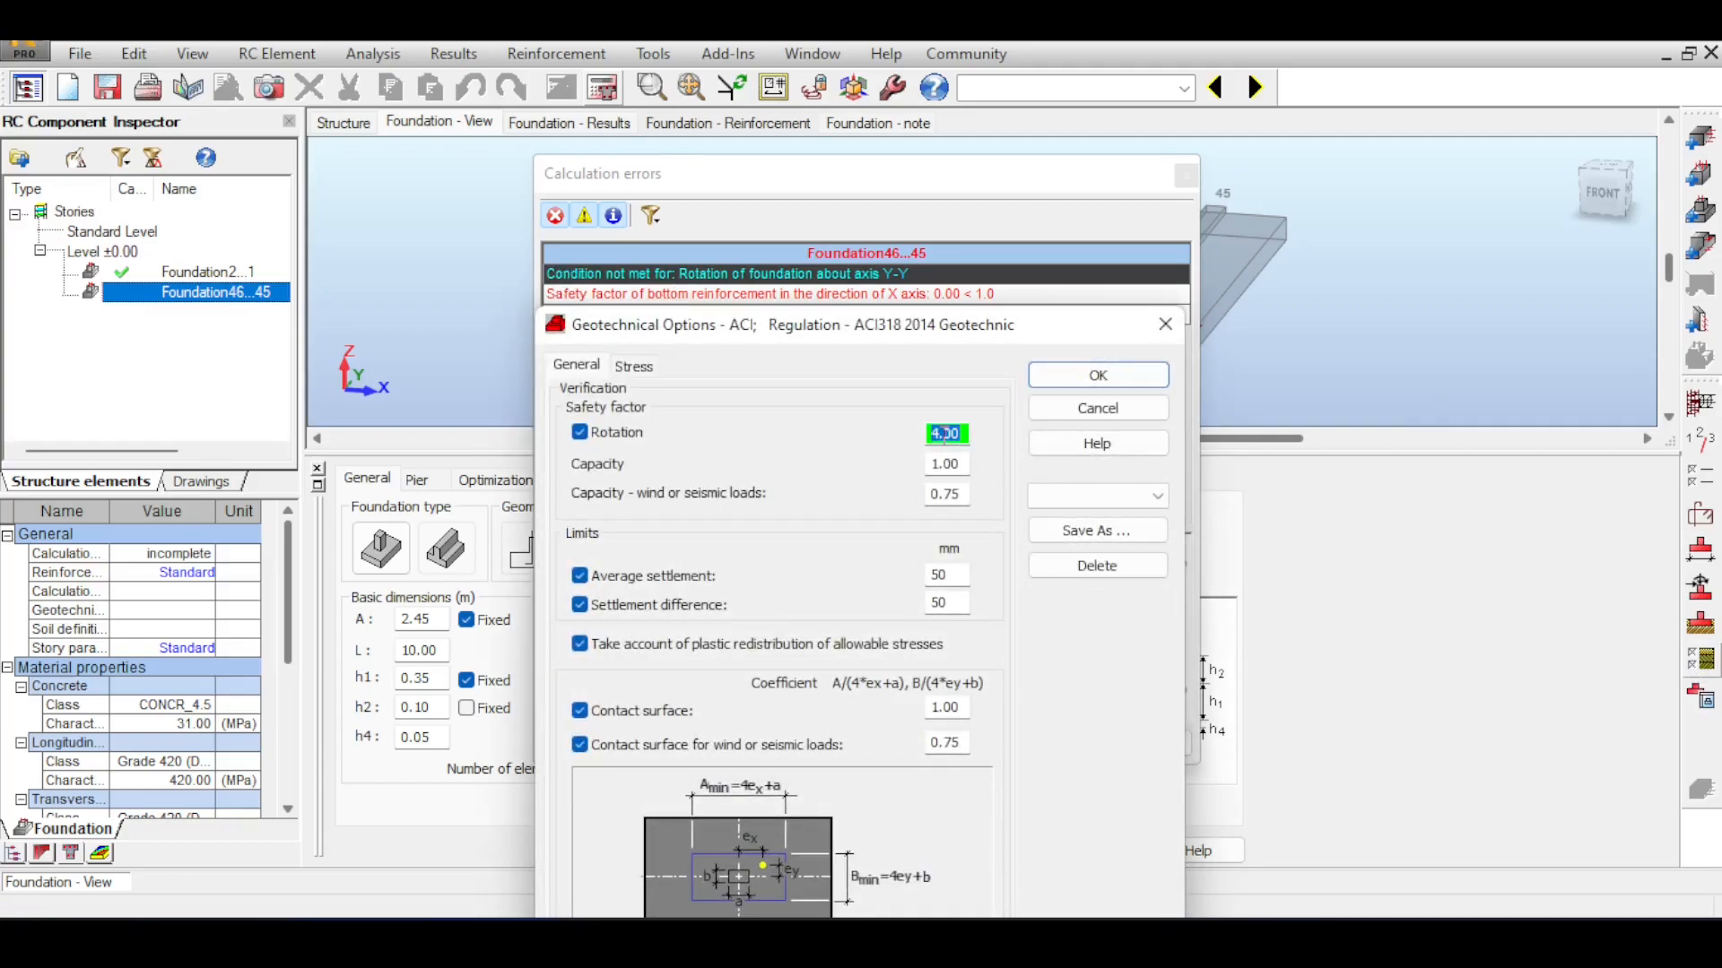
{"action": "type", "text": "1.5"}
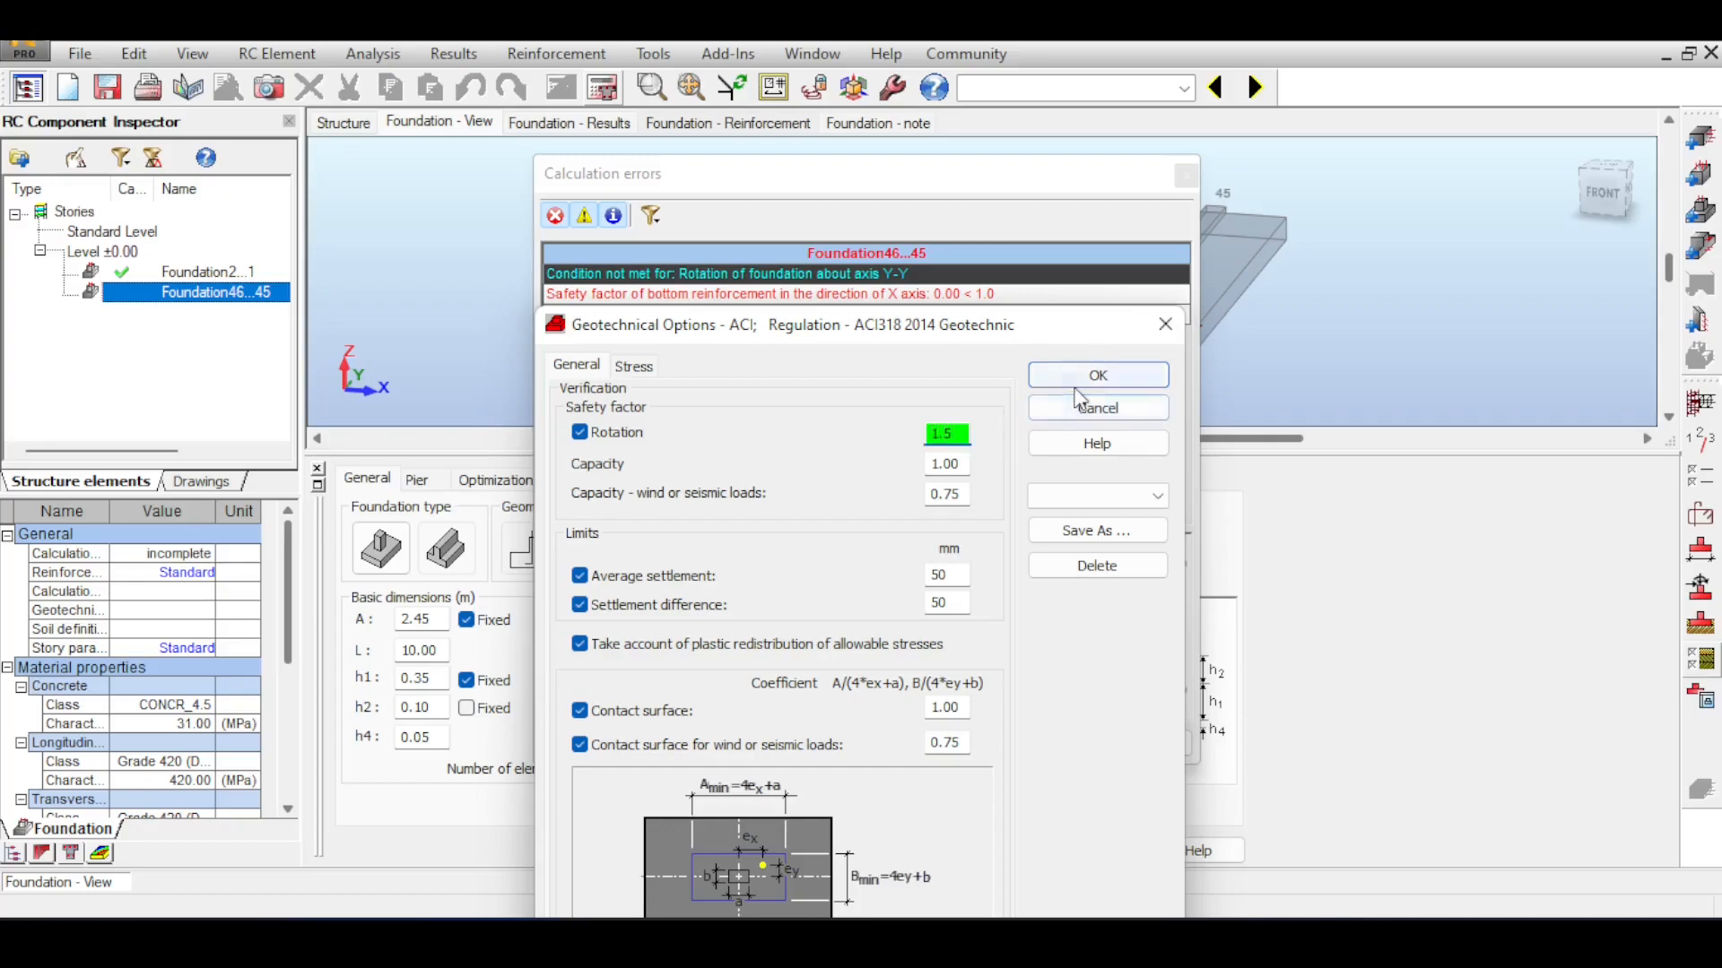
{"action": "left_click", "coordinate": [1098, 375]}
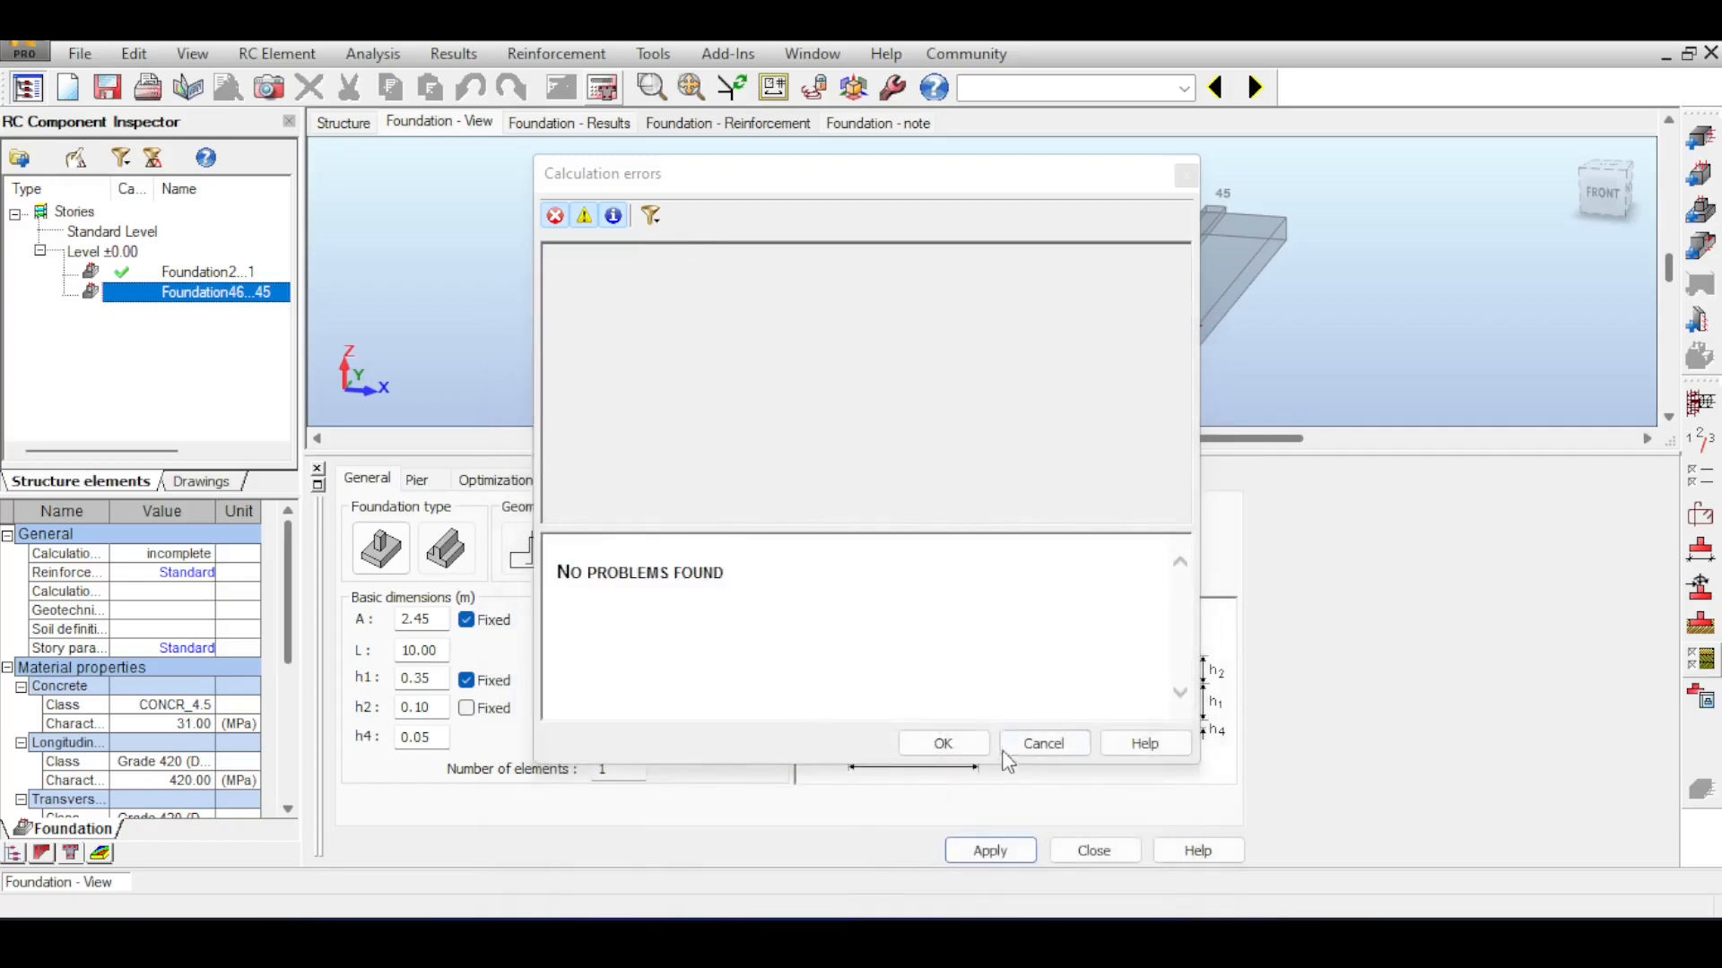
{"action": "left_click", "coordinate": [1041, 743]}
{"action": "left_click", "coordinate": [603, 89]}
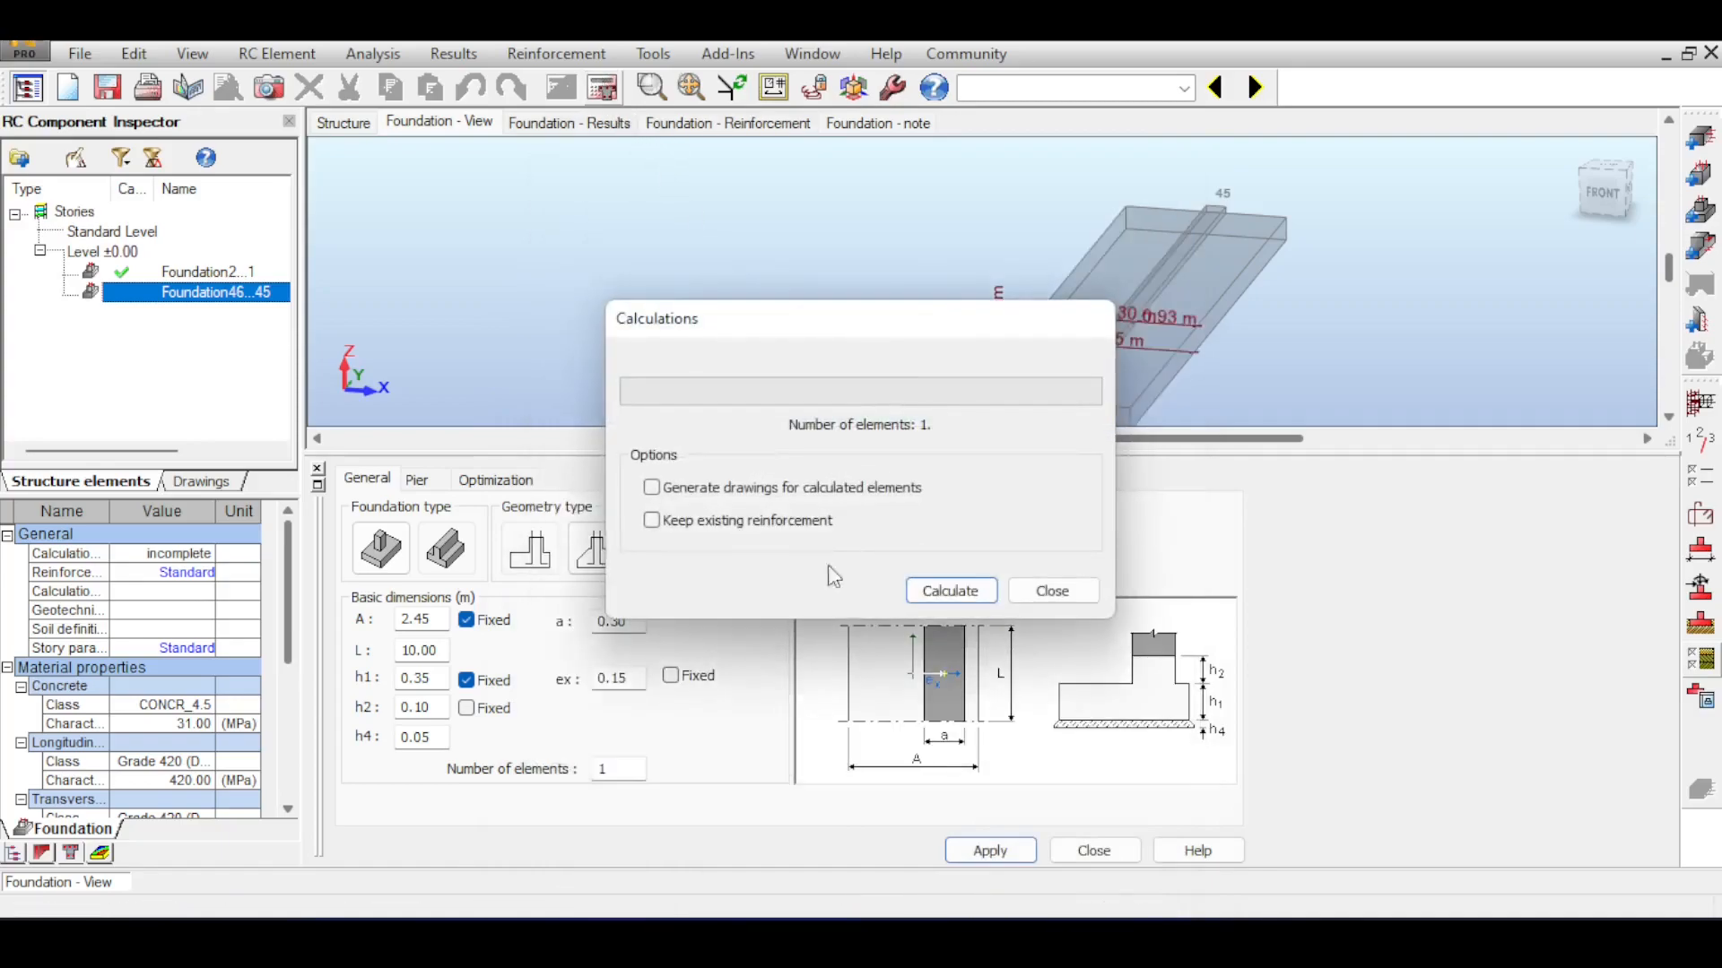
{"action": "left_click", "coordinate": [946, 589]}
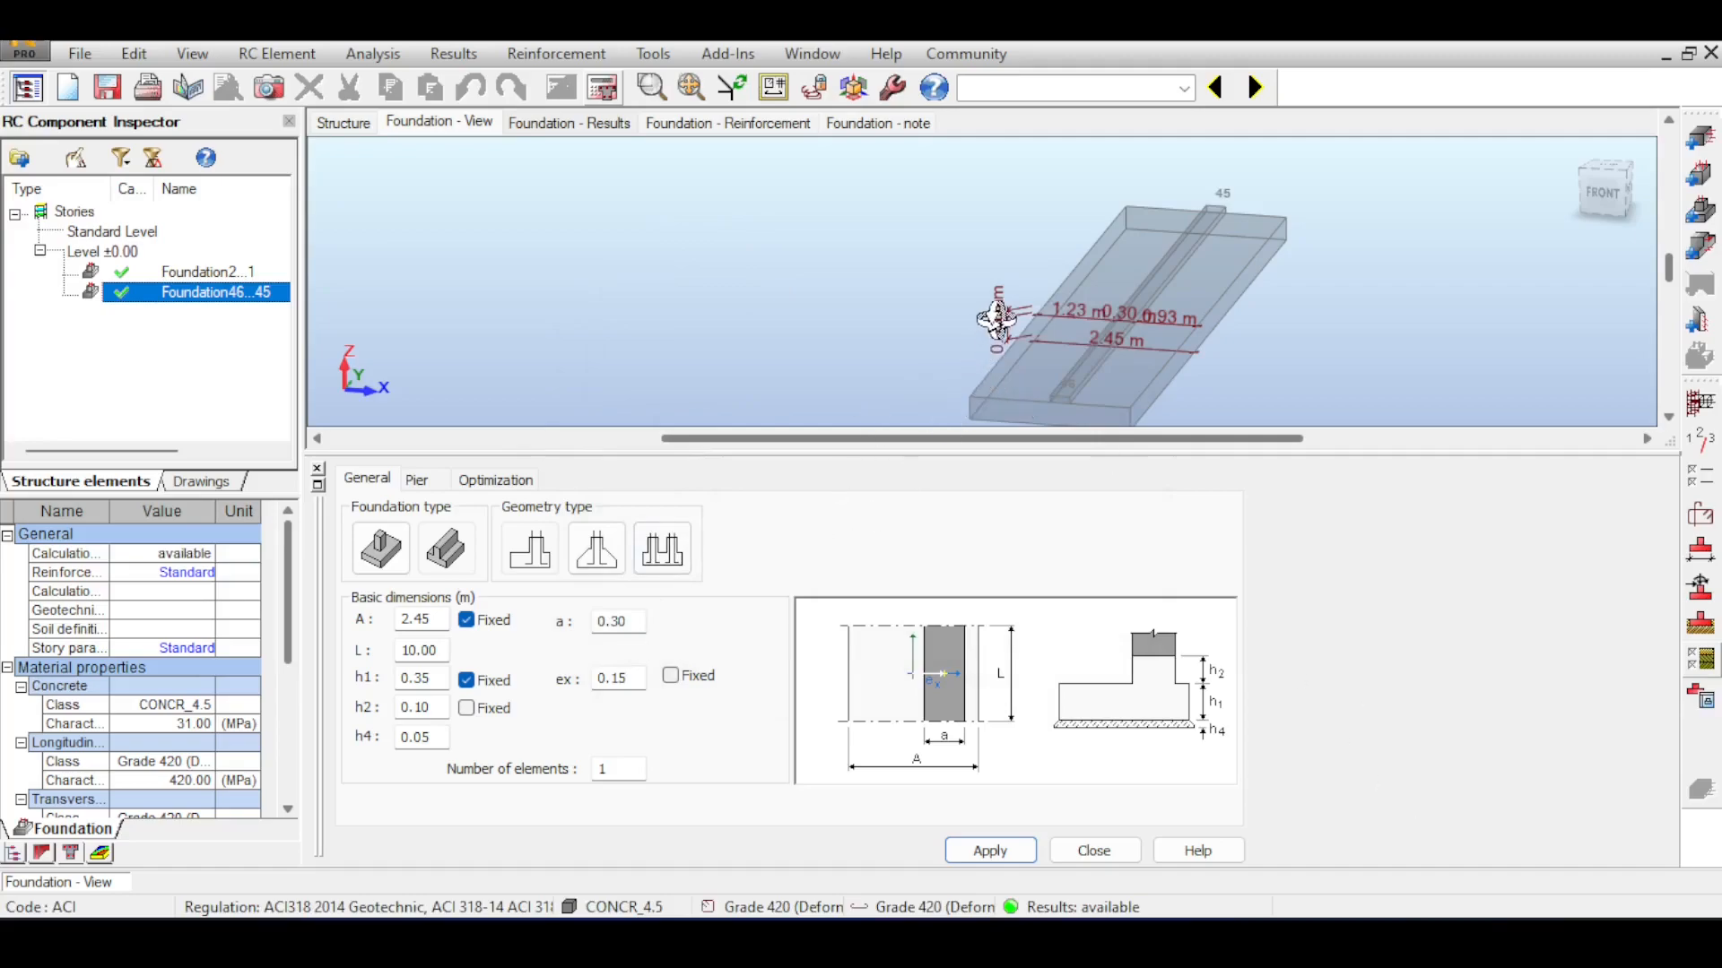
Set the second foundation's eccentricity ex to a fixed -0.73 m again and rerun the calculation
{"action": "left_click_drag", "start_coordinate": [633, 678], "coordinate": [599, 677]}
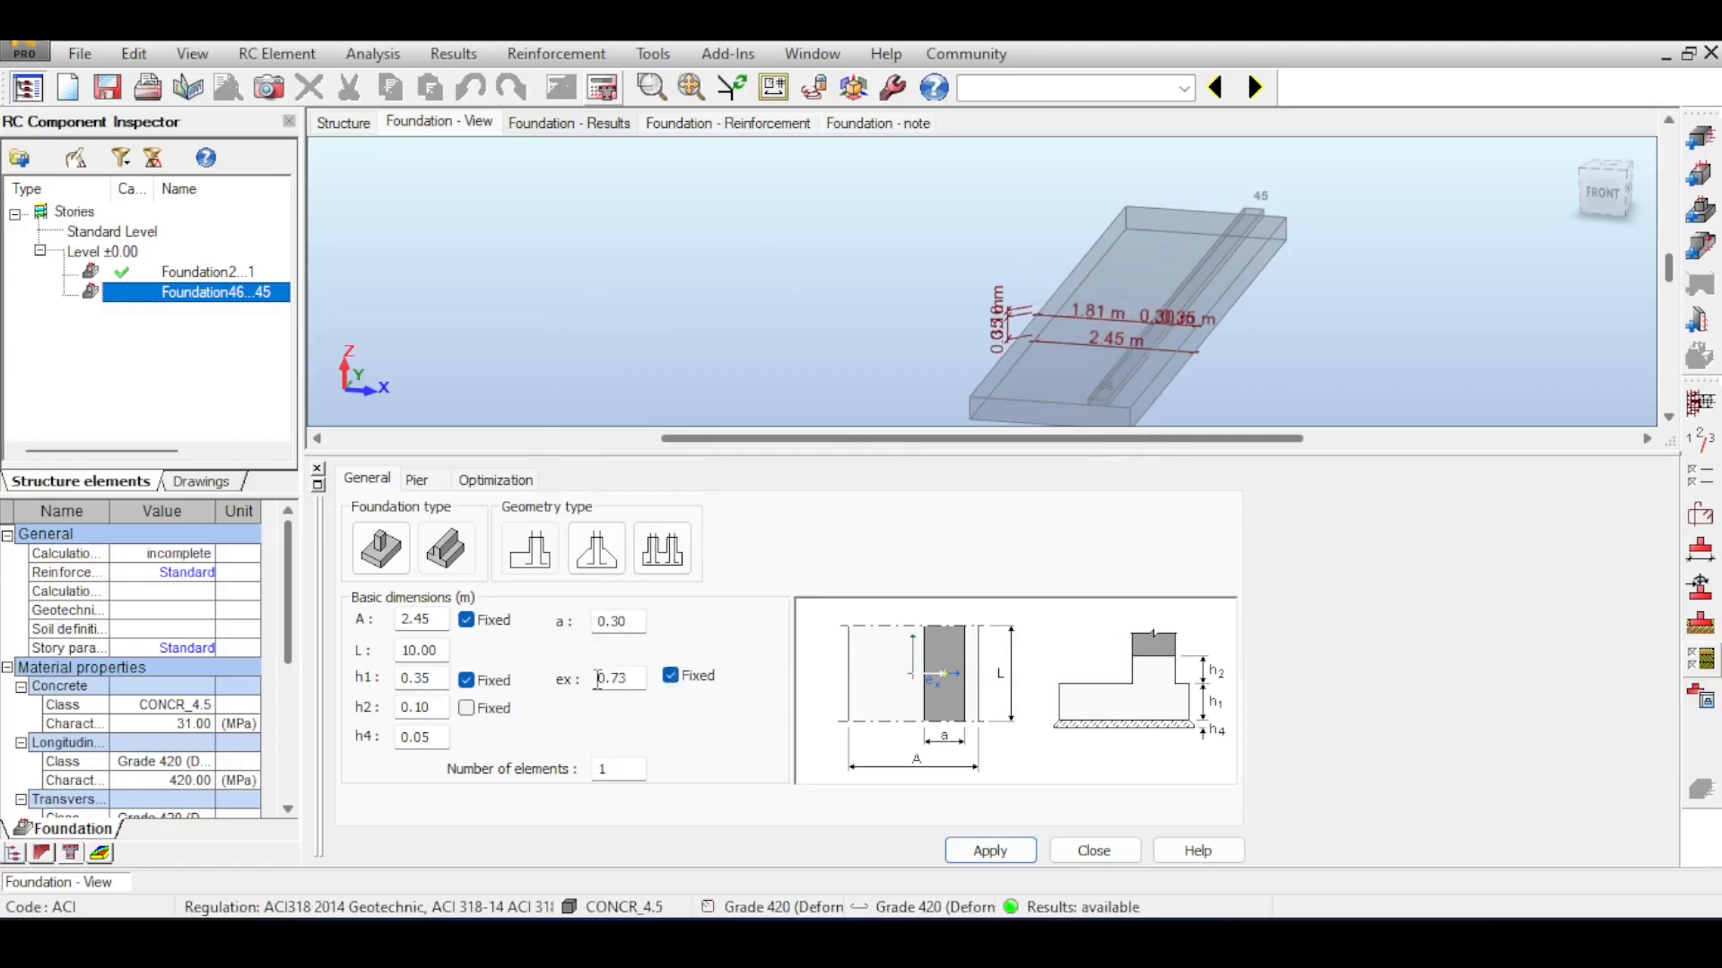
{"action": "left_click_drag", "start_coordinate": [632, 679], "coordinate": [600, 675]}
{"action": "key", "text": "BackSpace"}
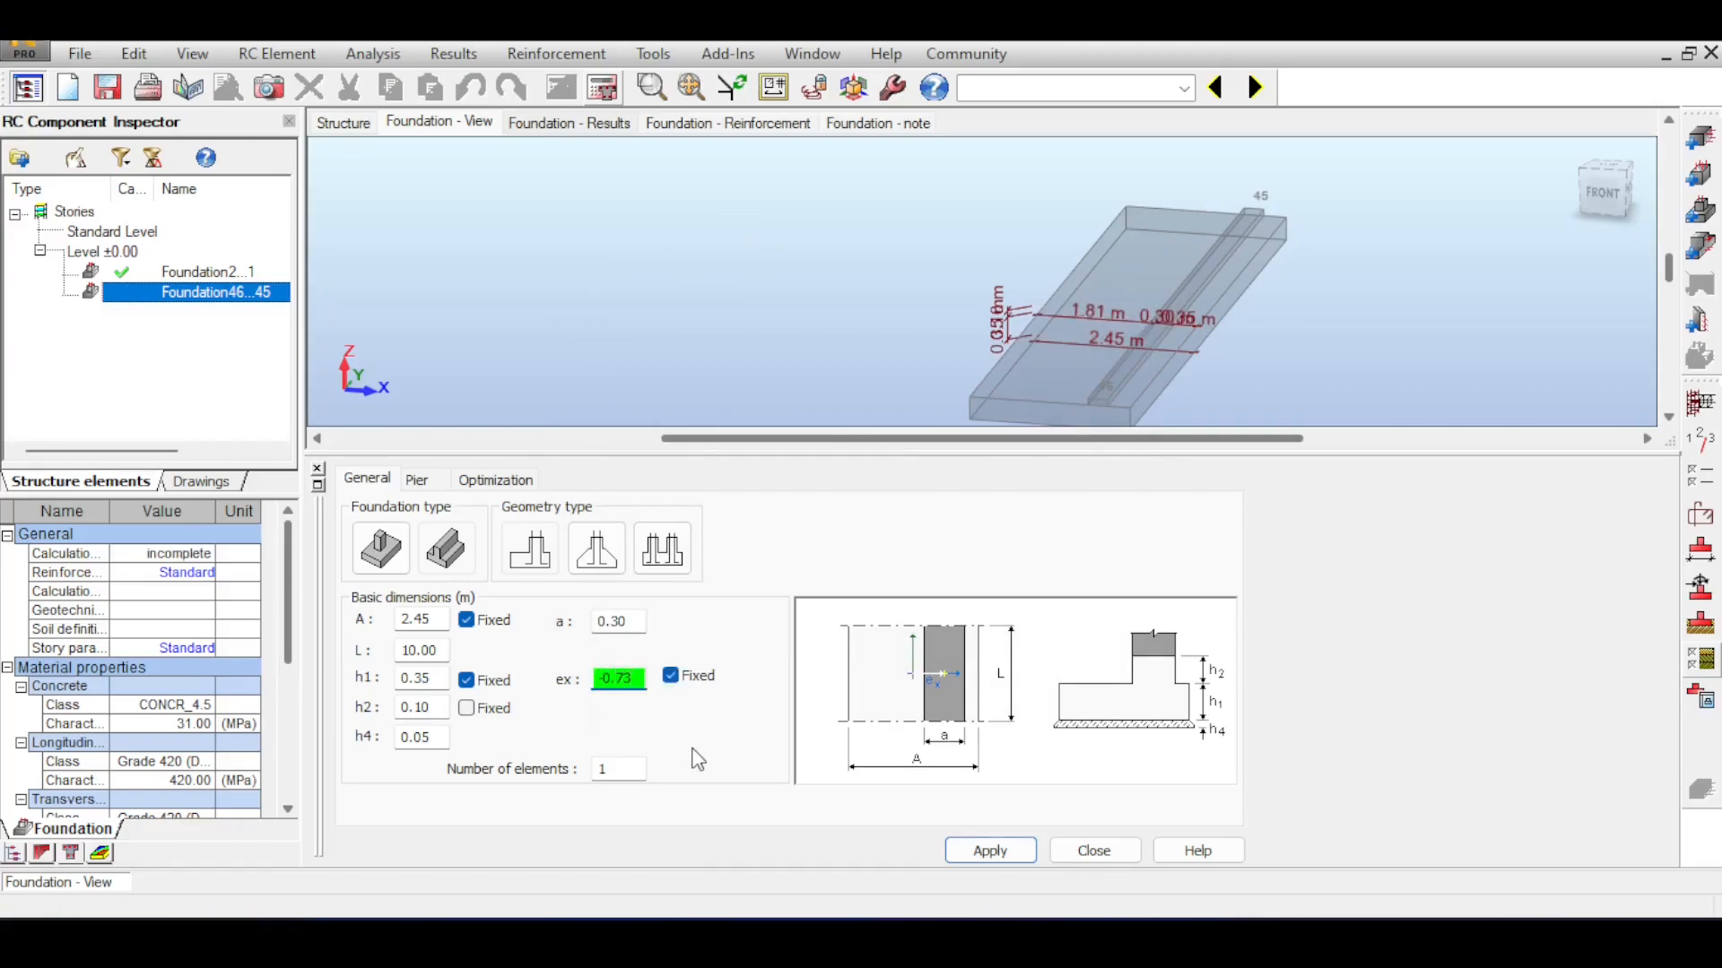
{"action": "mouse_move", "coordinate": [1114, 350]}
{"action": "middle_mouse_down"}
{"action": "mouse_move", "coordinate": [1030, 288]}
{"action": "mouse_move", "coordinate": [1030, 250]}
{"action": "mouse_move", "coordinate": [961, 250]}
{"action": "middle_mouse_up"}
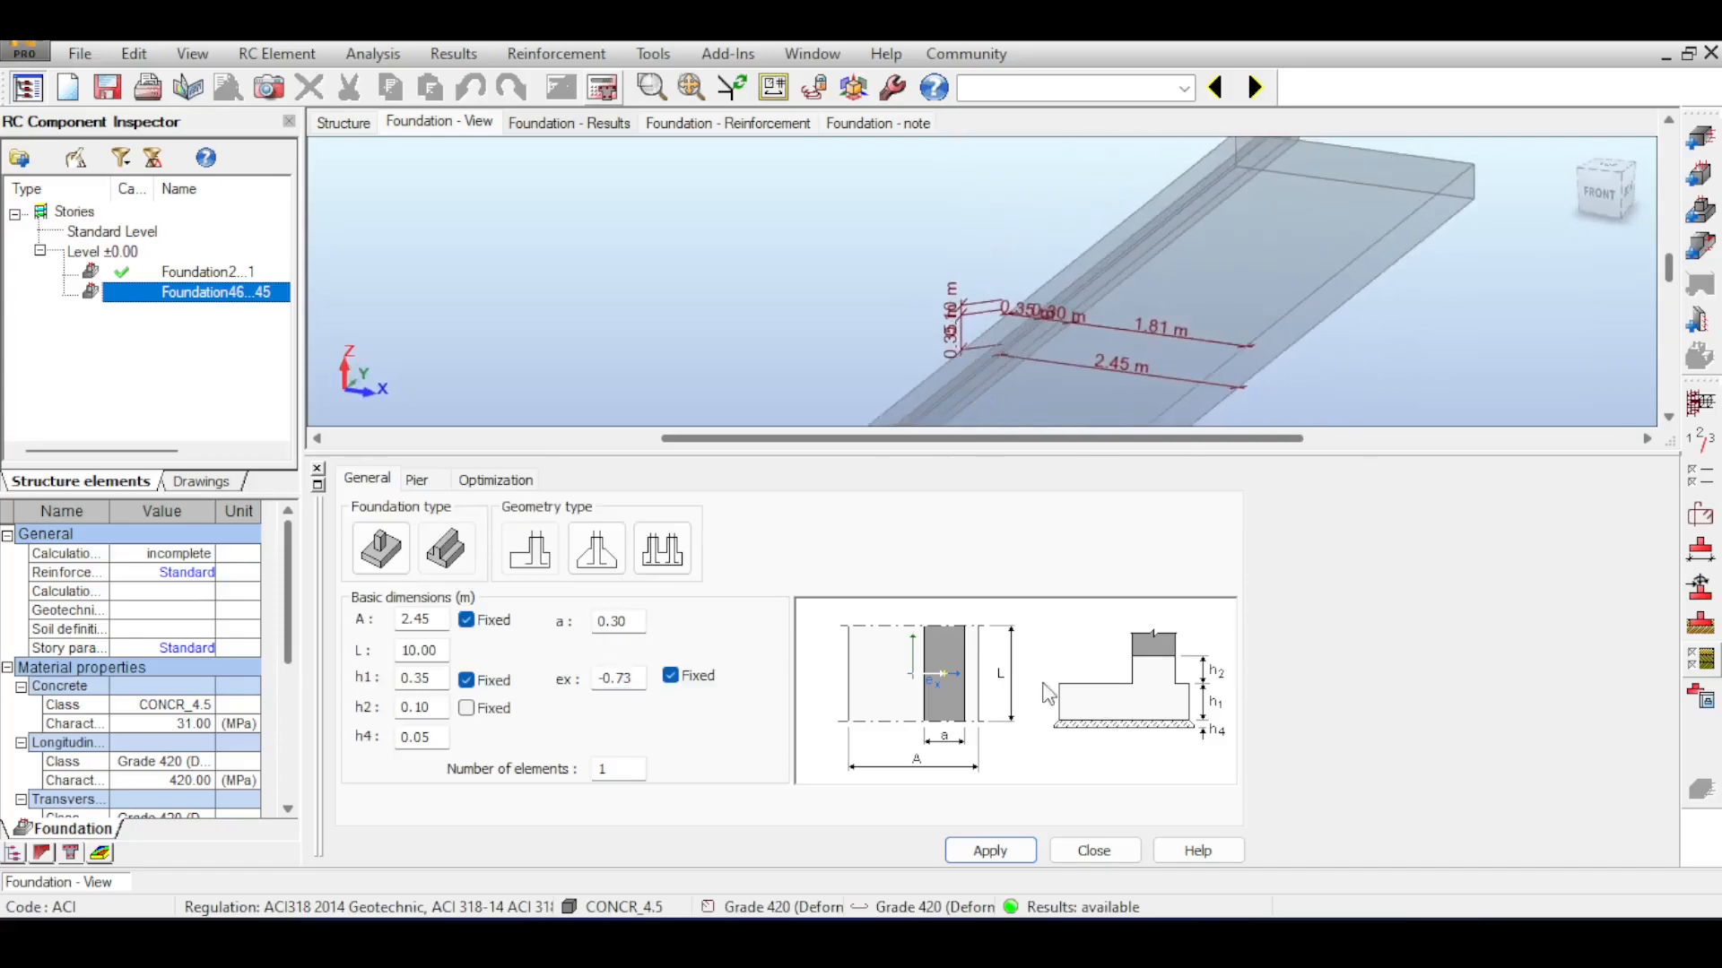
{"action": "left_click", "coordinate": [600, 89]}
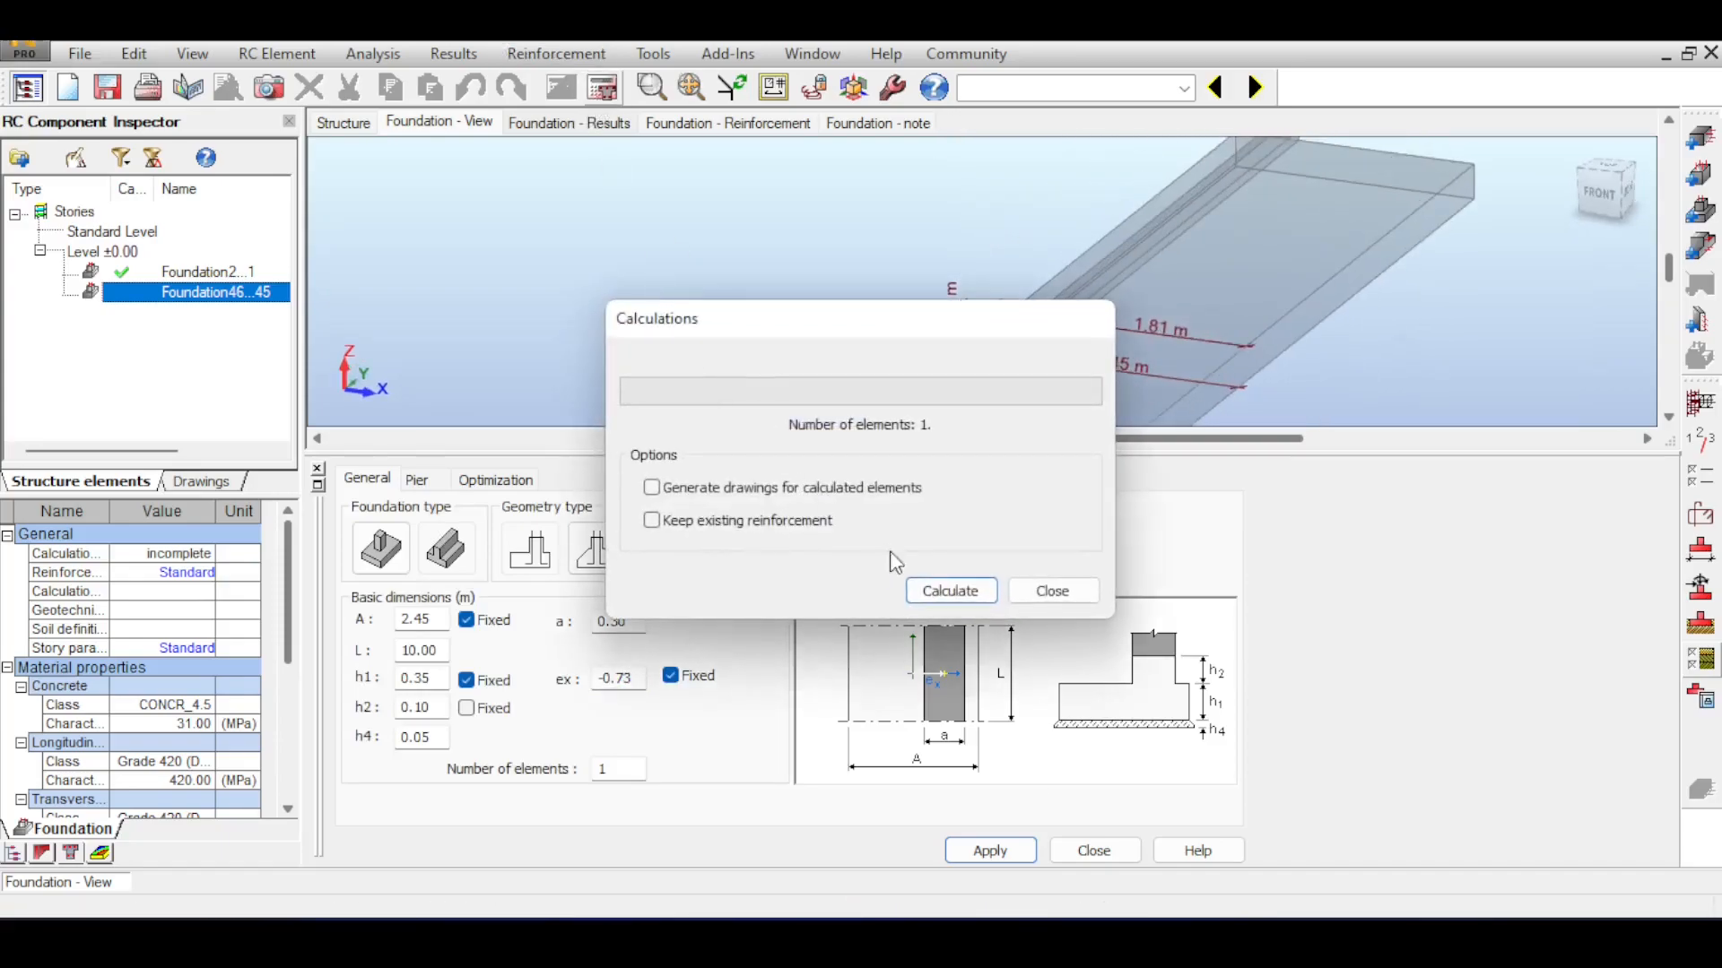
{"action": "left_click", "coordinate": [951, 597]}
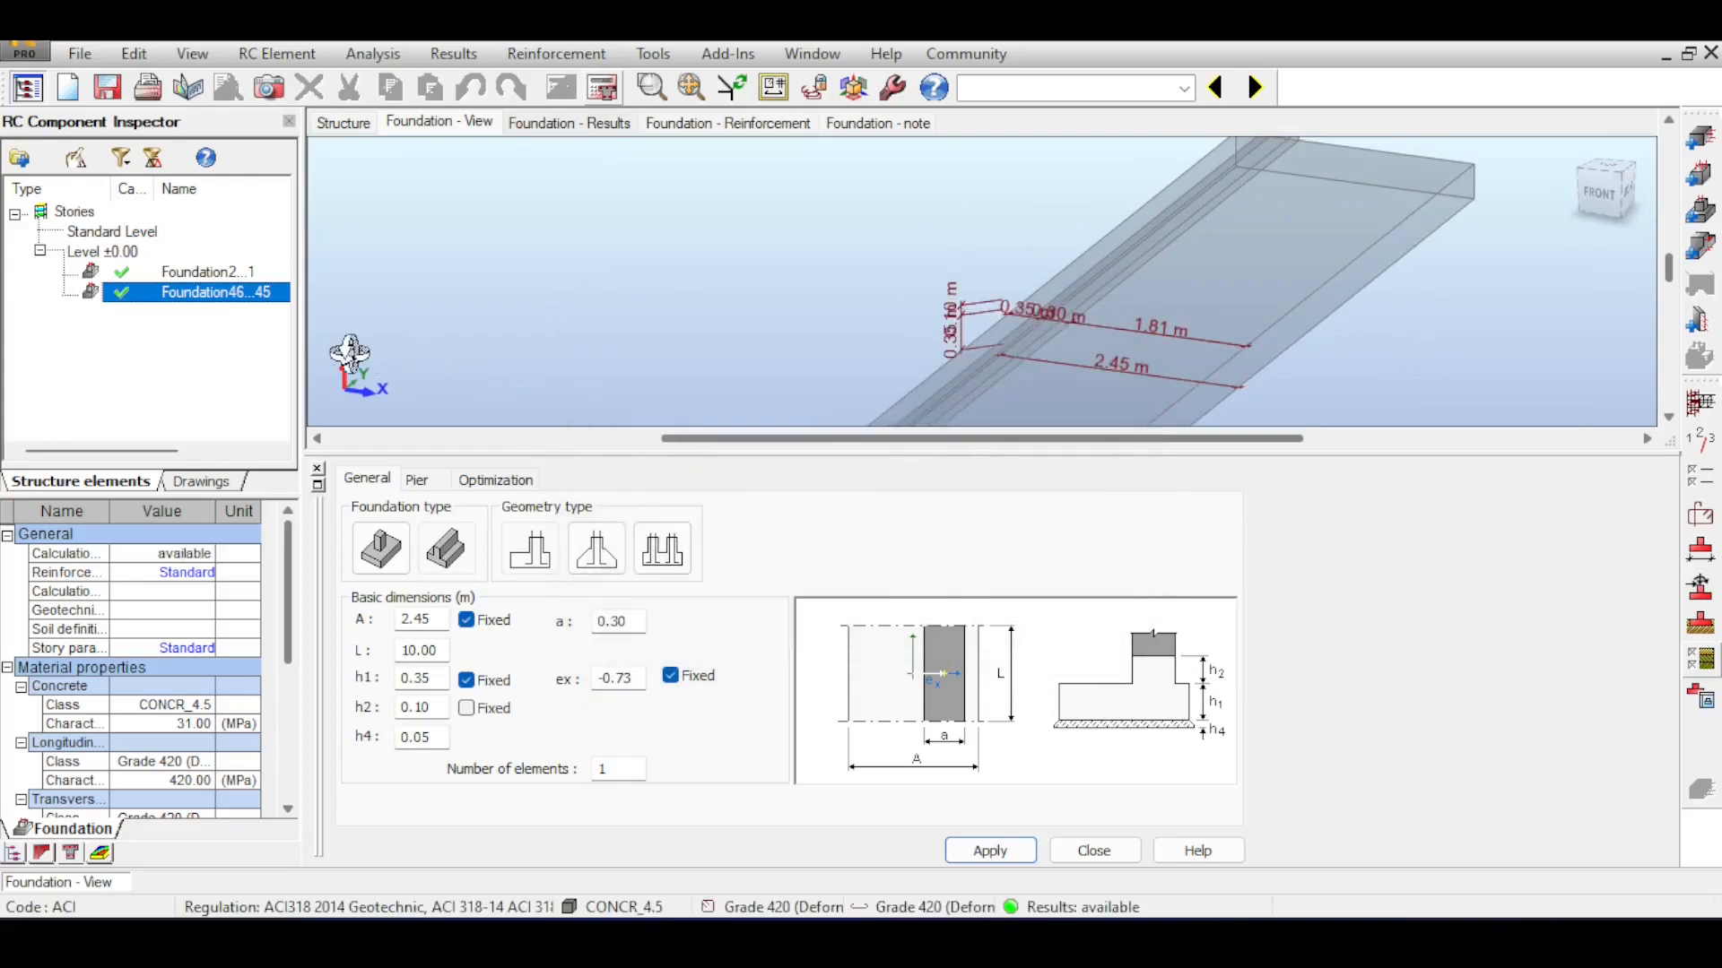
Review the second foundation's results, including stability for rotation, and compare its shape with the wall proportions sketch in Paint
{"action": "left_click", "coordinate": [592, 123]}
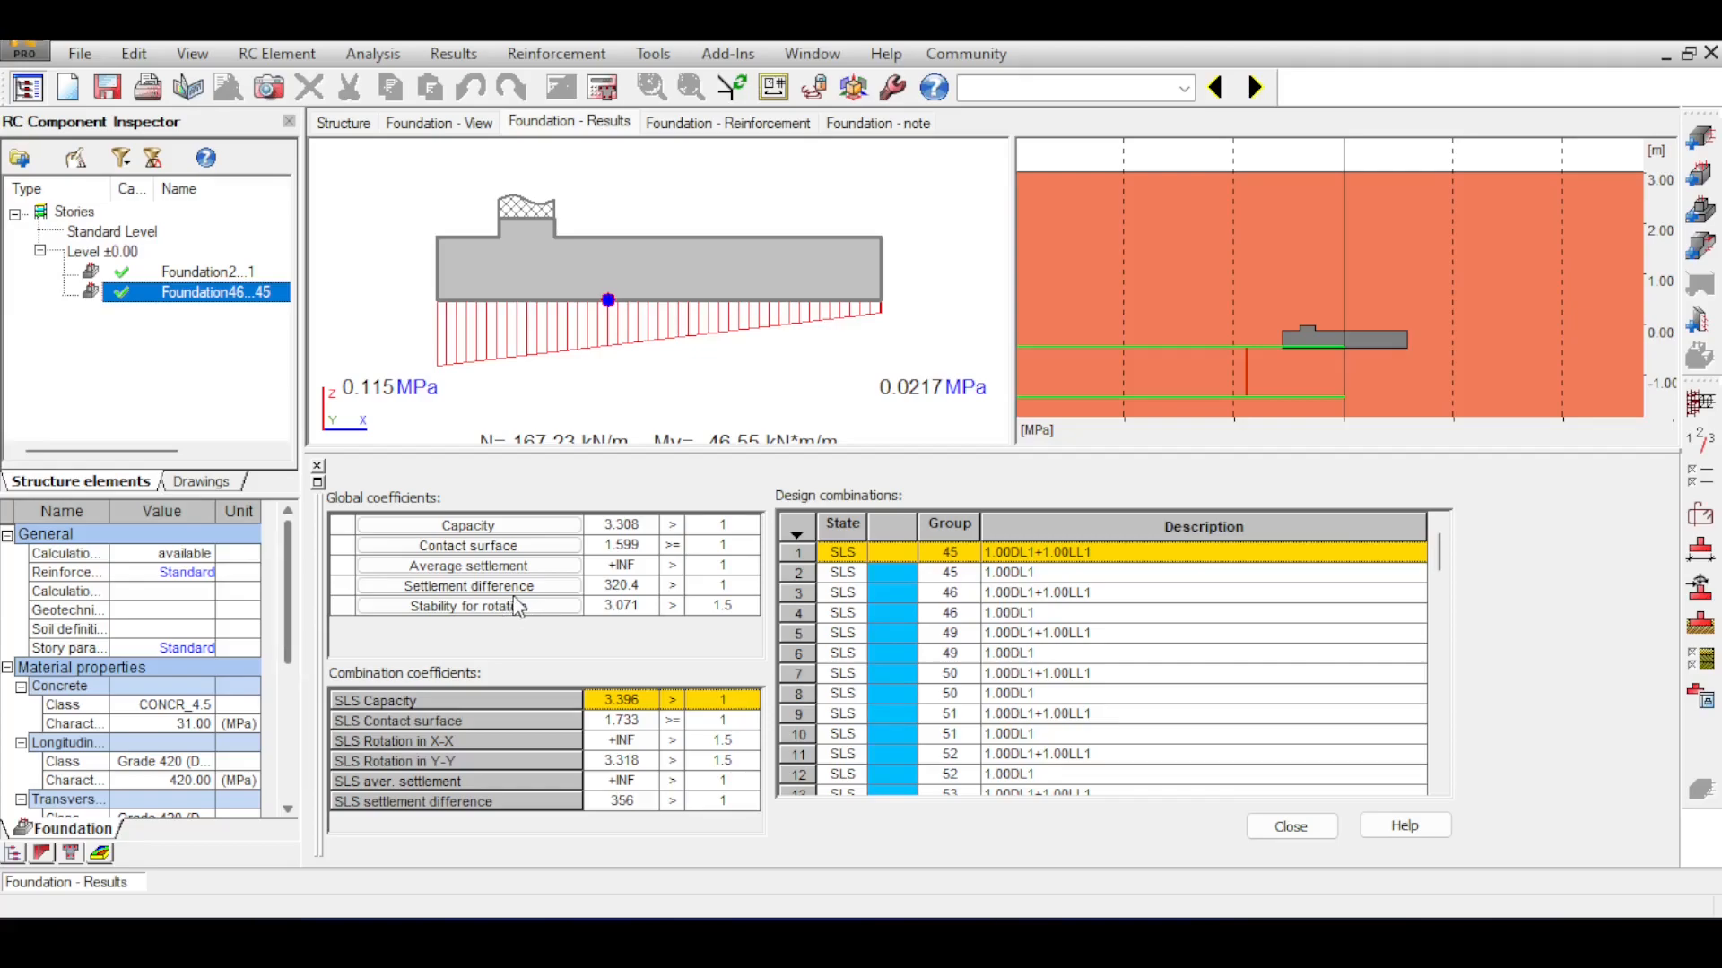
{"action": "left_click", "coordinate": [446, 608]}
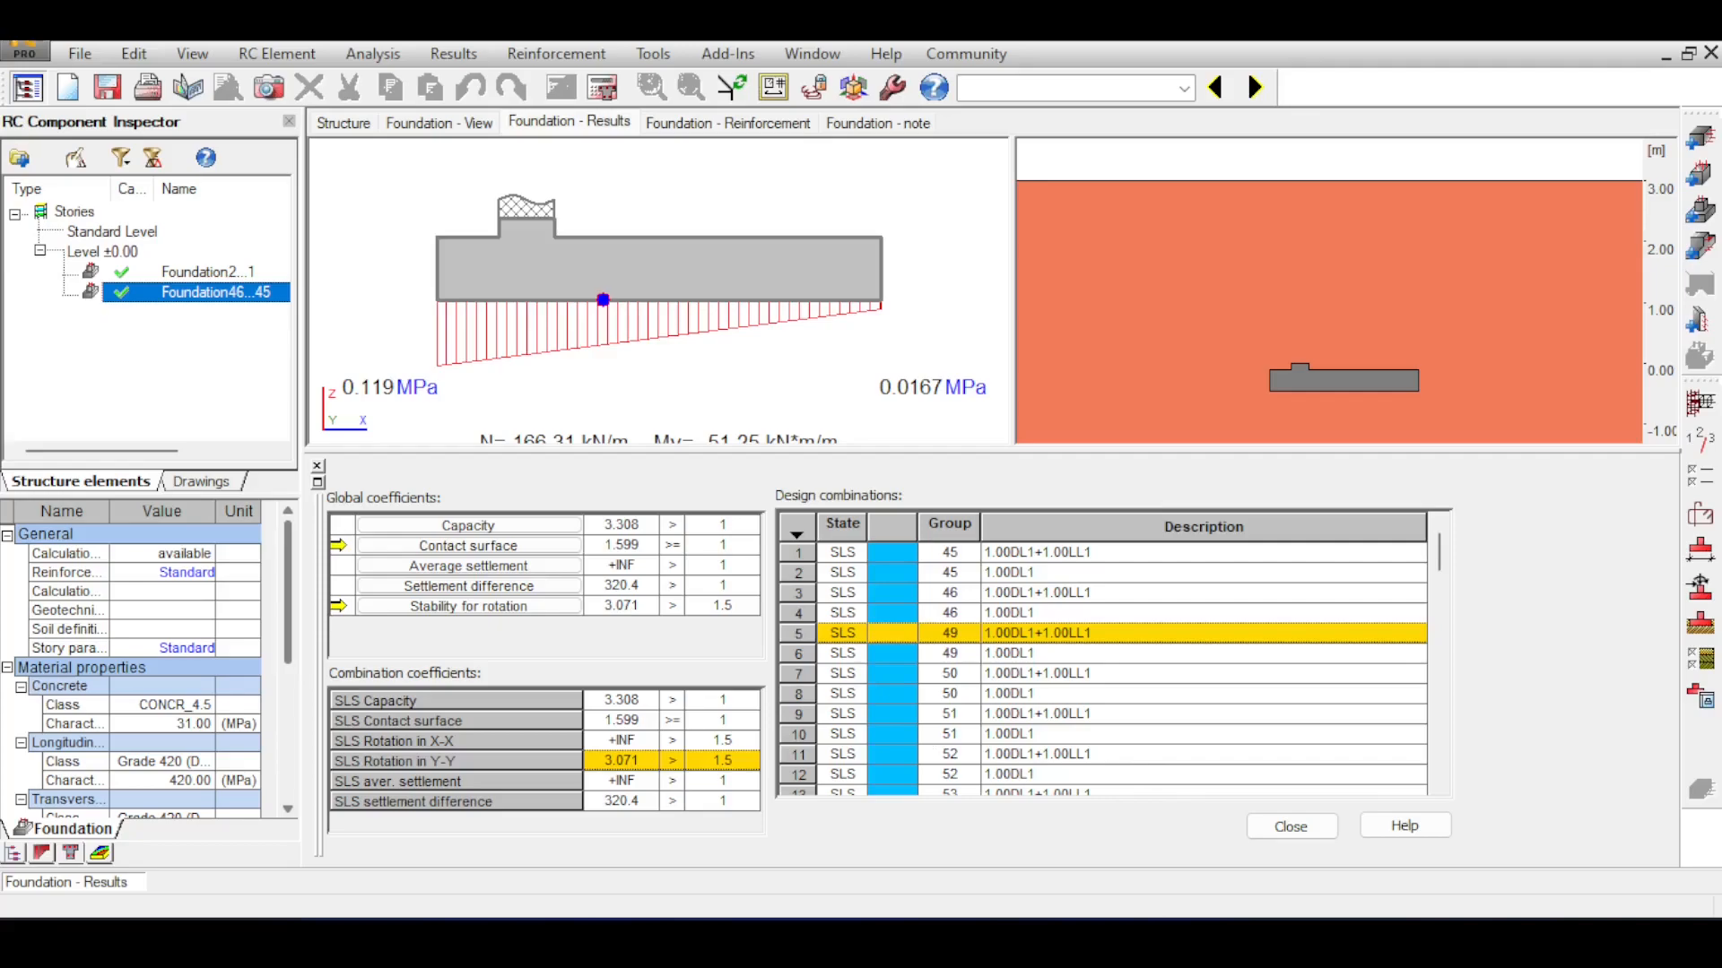
{"action": "mouse_move", "coordinate": [1721, 255]}
{"action": "left_mouse_down"}
{"action": "mouse_move", "coordinate": [769, 25]}
{"action": "mouse_move", "coordinate": [745, 52]}
{"action": "mouse_move", "coordinate": [826, 85]}
{"action": "mouse_move", "coordinate": [960, 99]}
{"action": "mouse_move", "coordinate": [1033, 155]}
{"action": "left_mouse_up"}
{"action": "left_click", "coordinate": [1253, 100]}
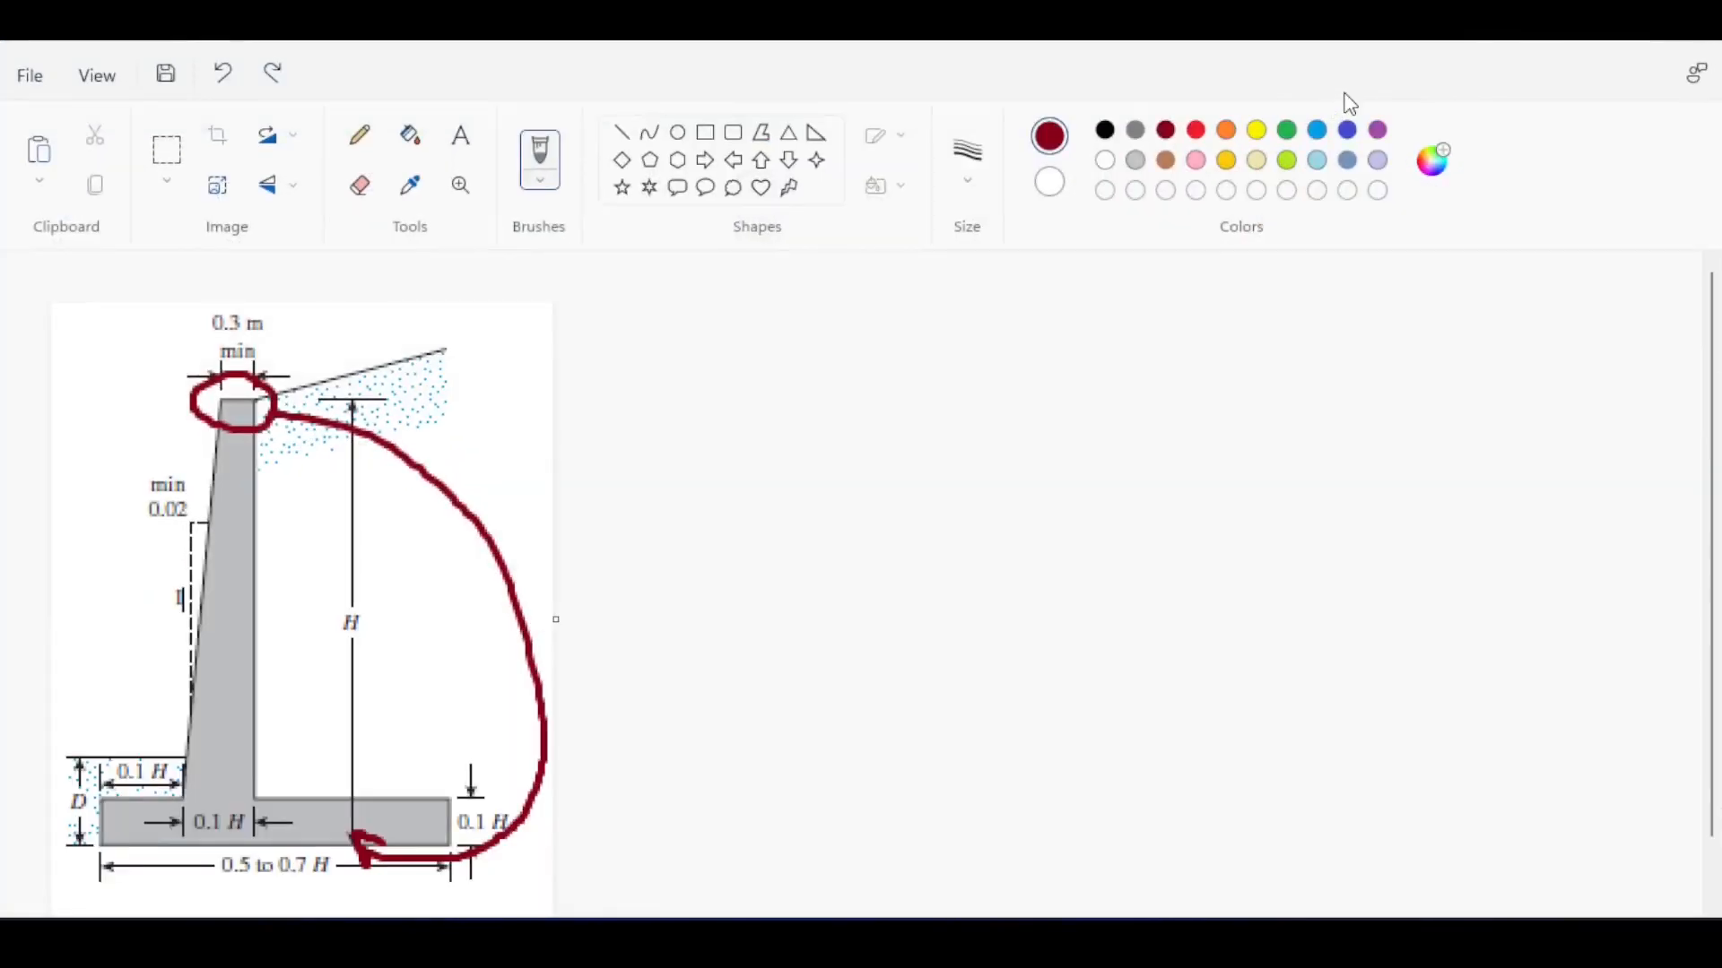
{"action": "left_click", "coordinate": [1578, 58]}
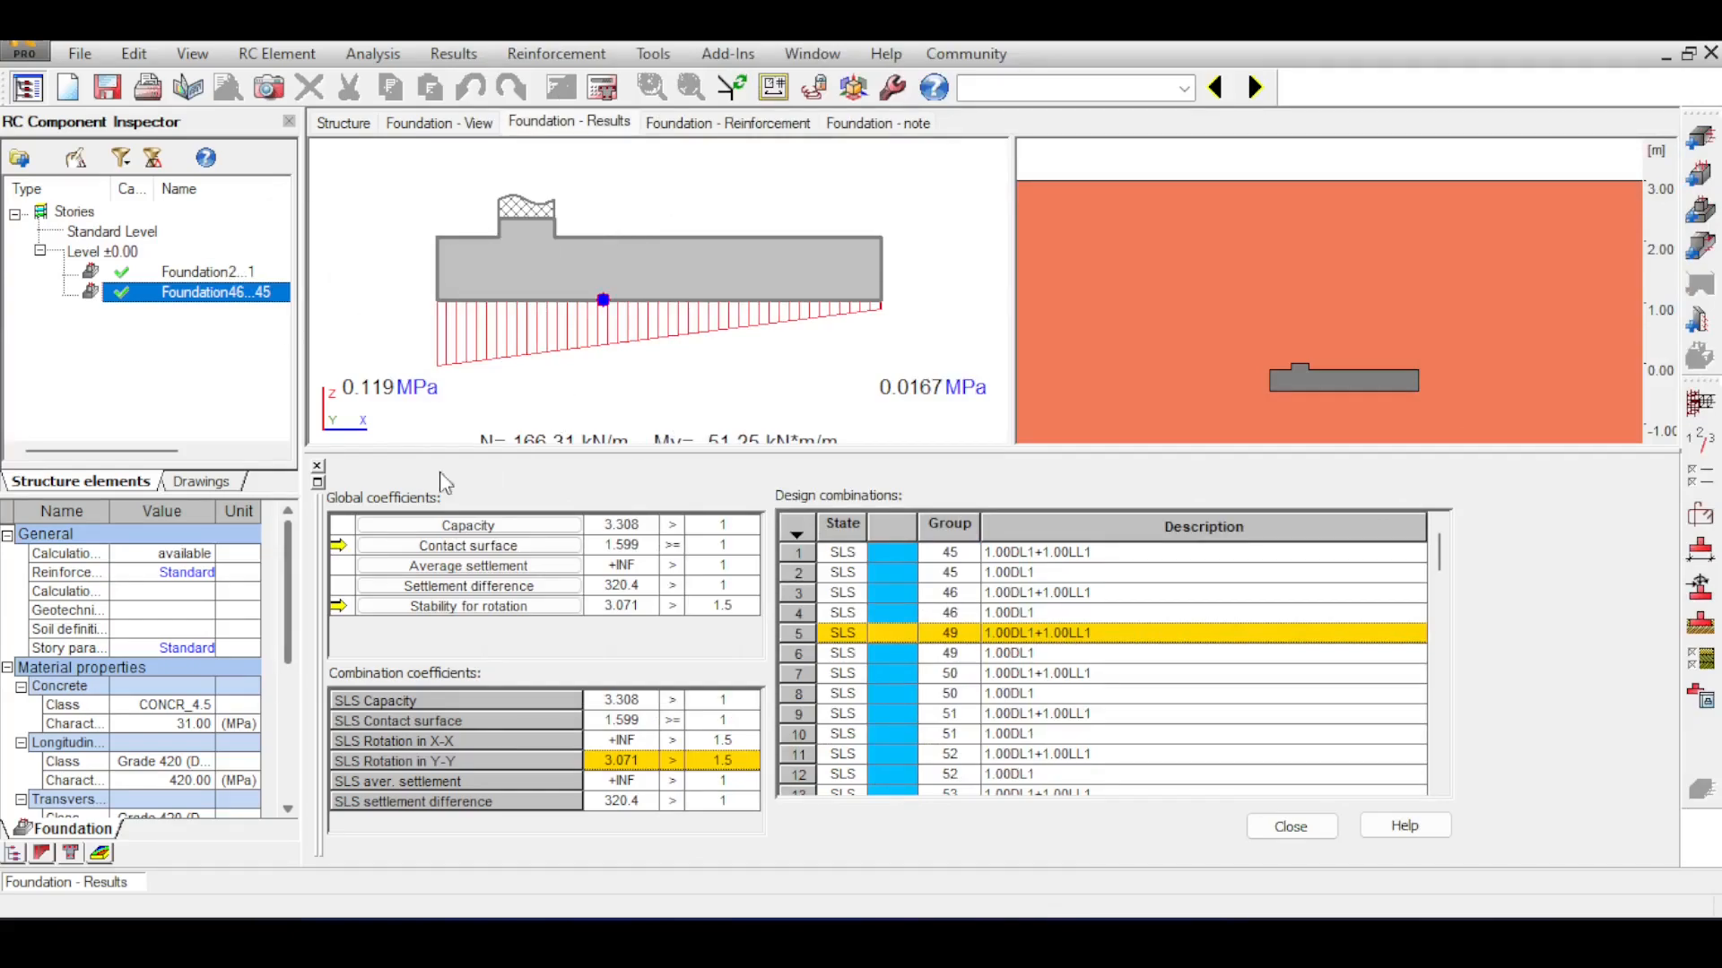
Select the base nodes of the wall on axis 3 in the structure model and load them into provided reinforcement design as a spread footing
{"action": "left_click", "coordinate": [445, 123]}
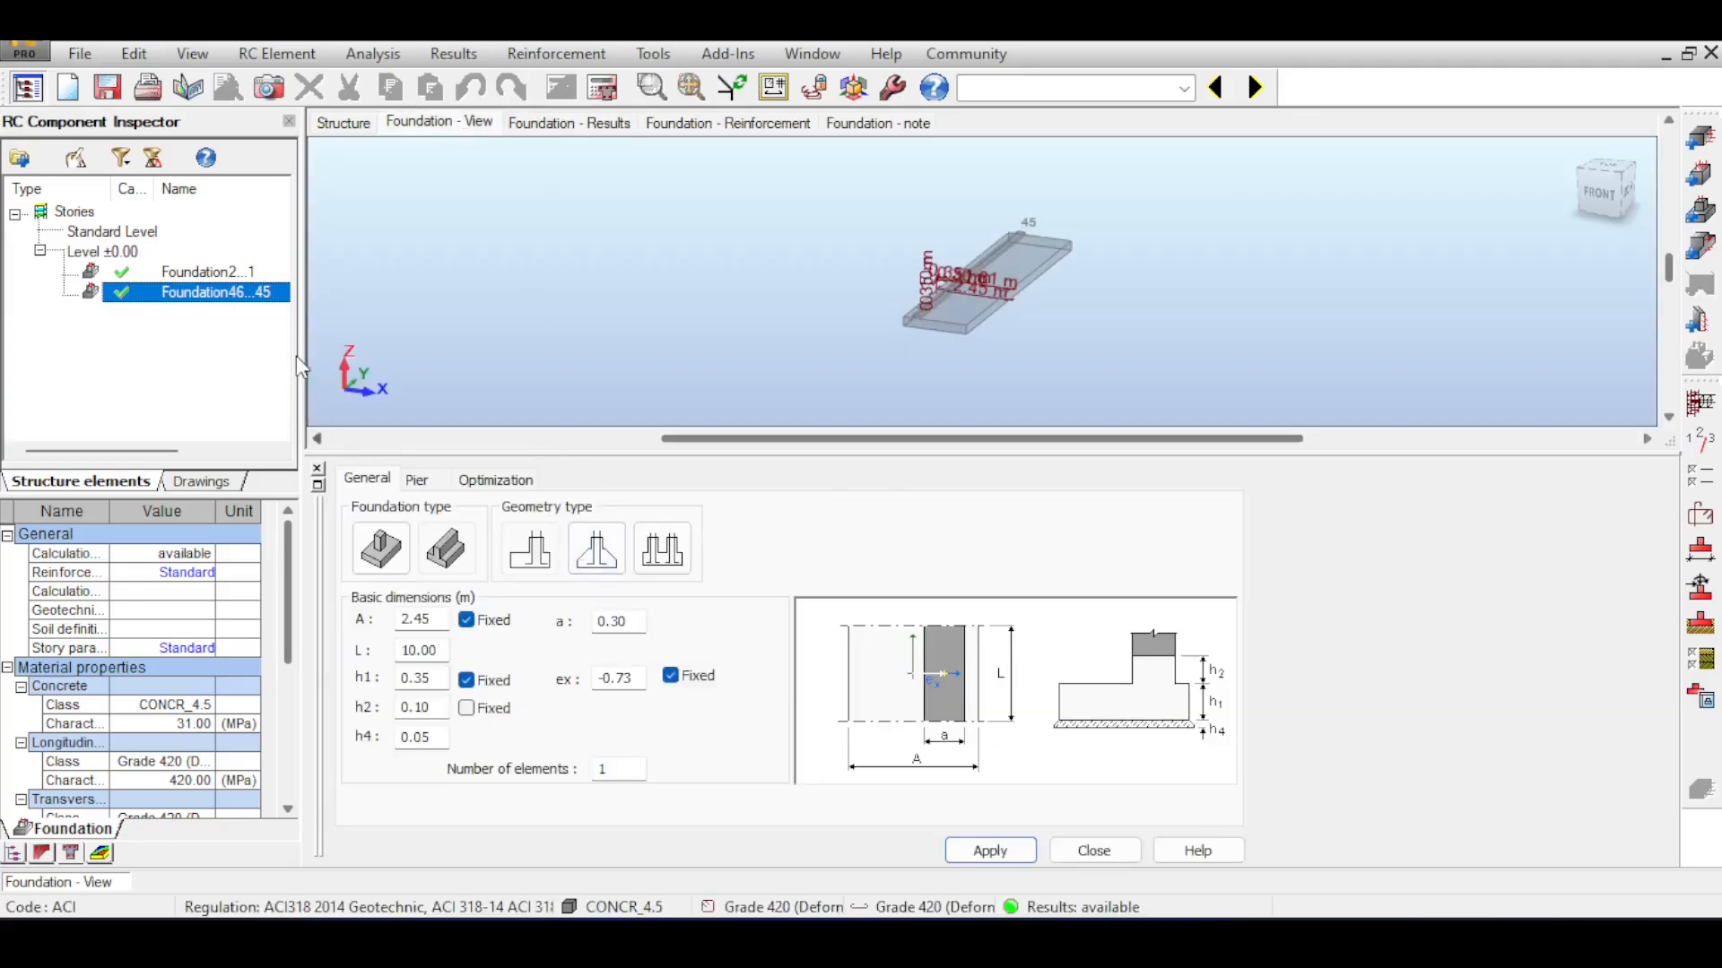
{"action": "left_click", "coordinate": [1183, 88]}
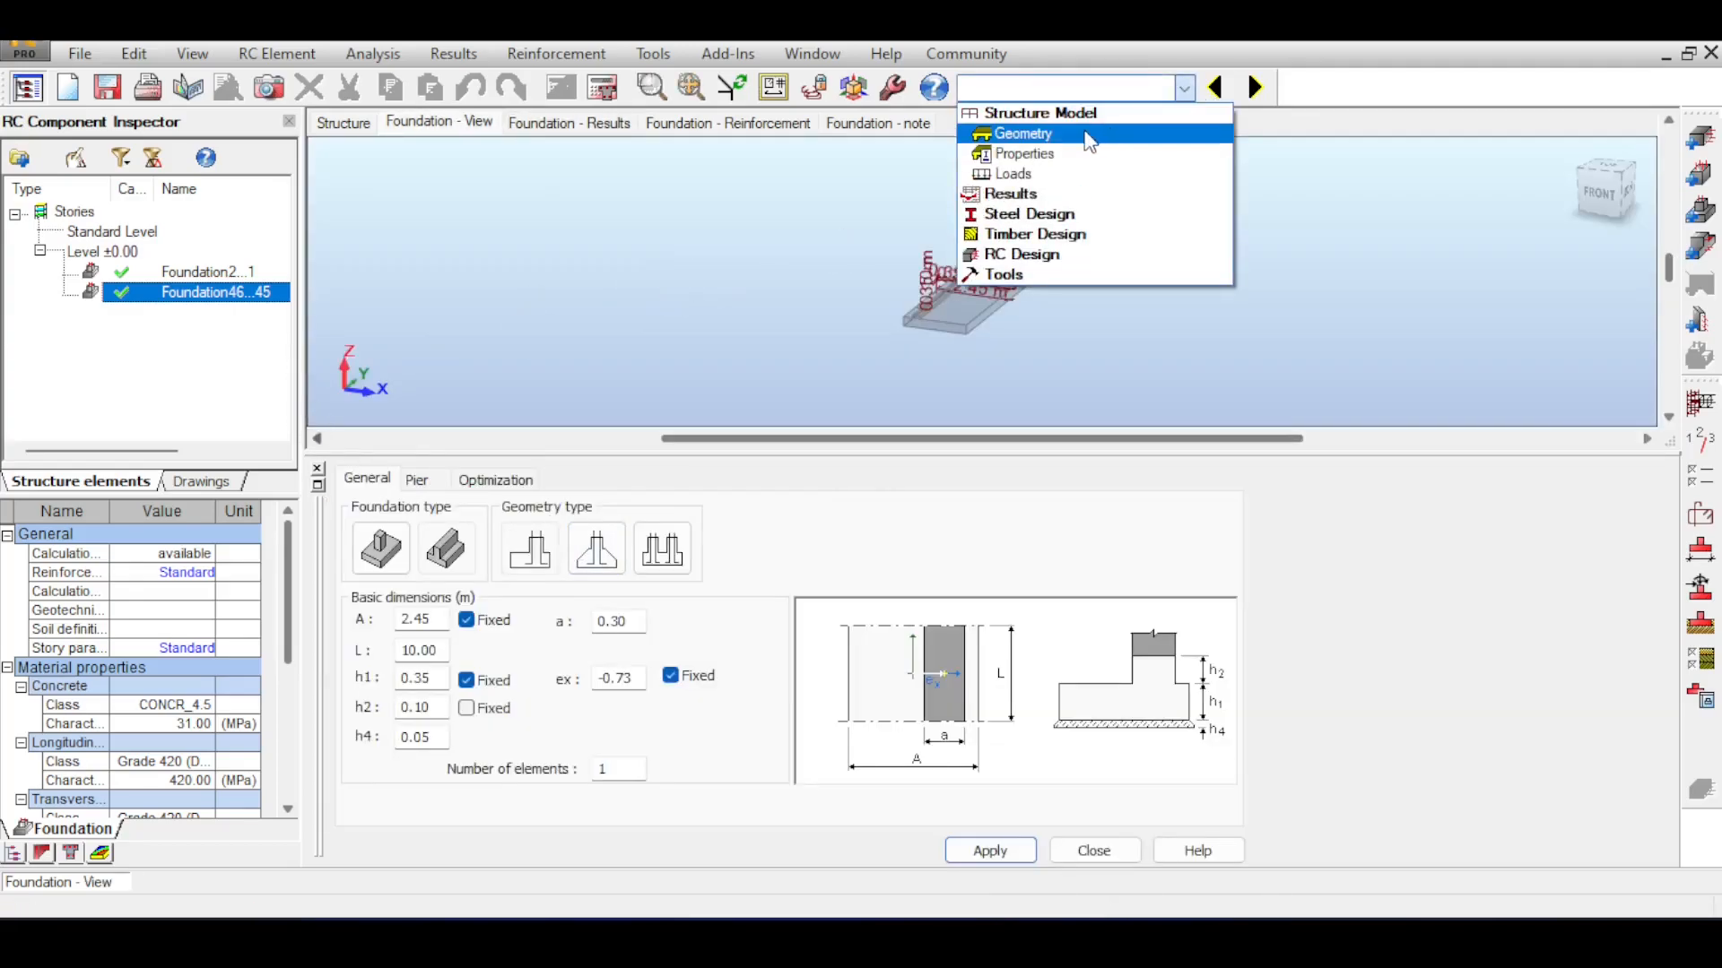
{"action": "left_click", "coordinate": [1032, 136]}
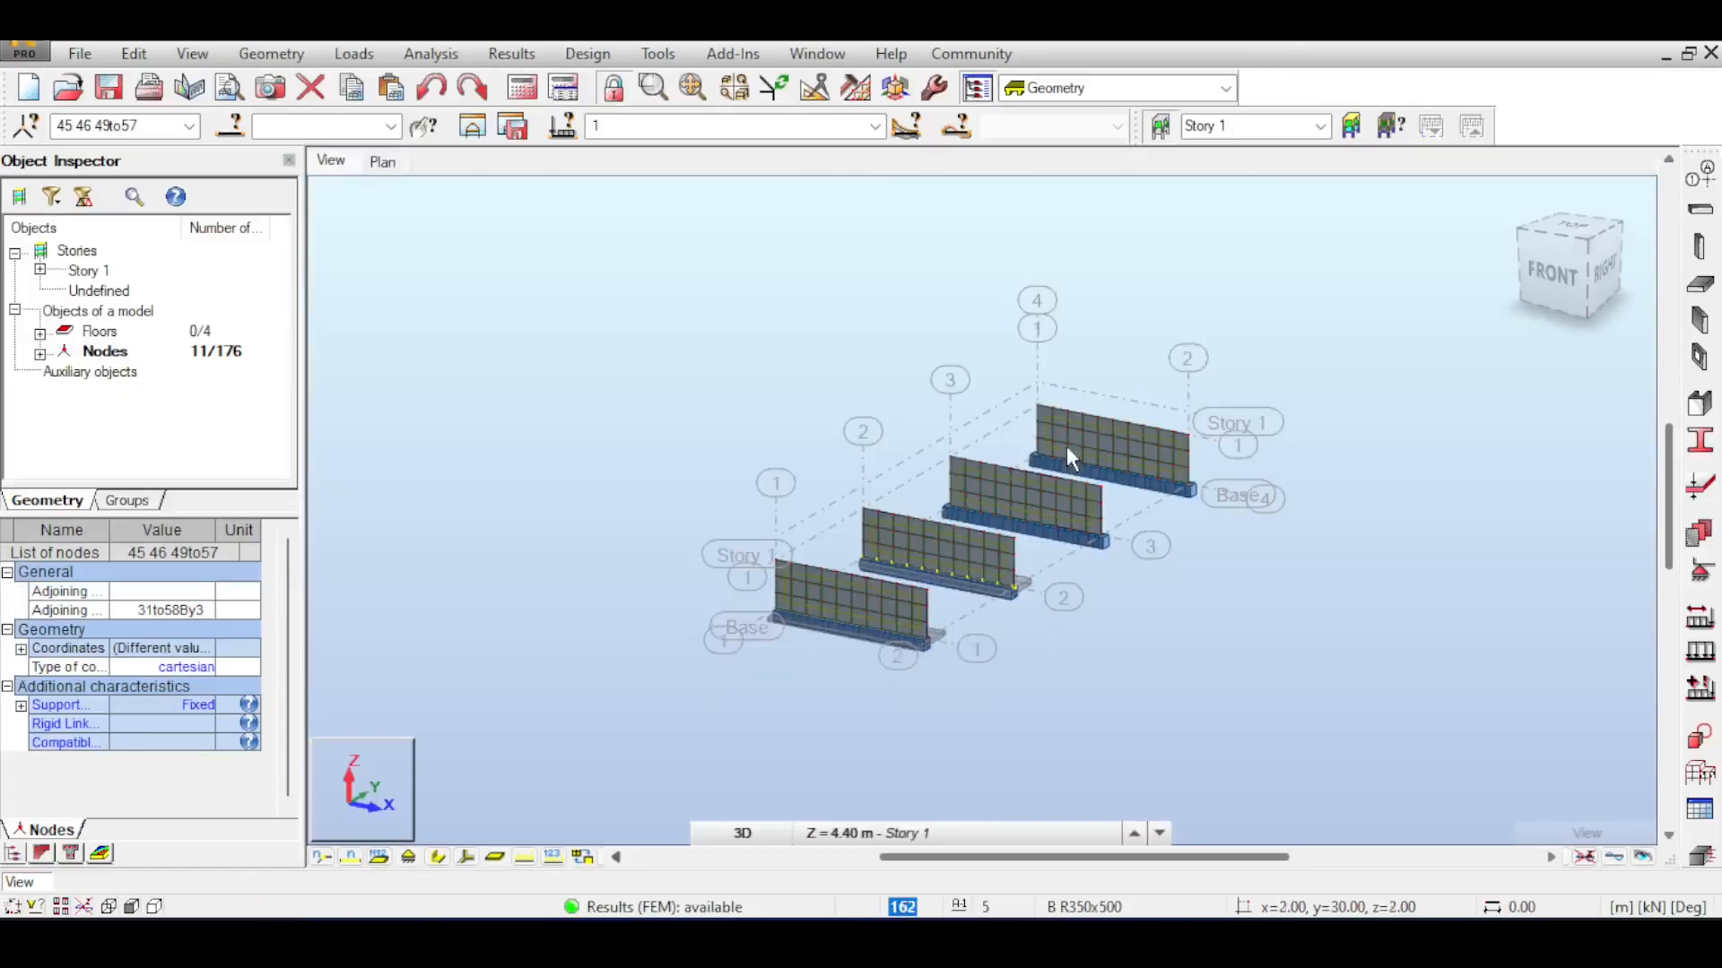
{"action": "left_click", "coordinate": [1611, 280]}
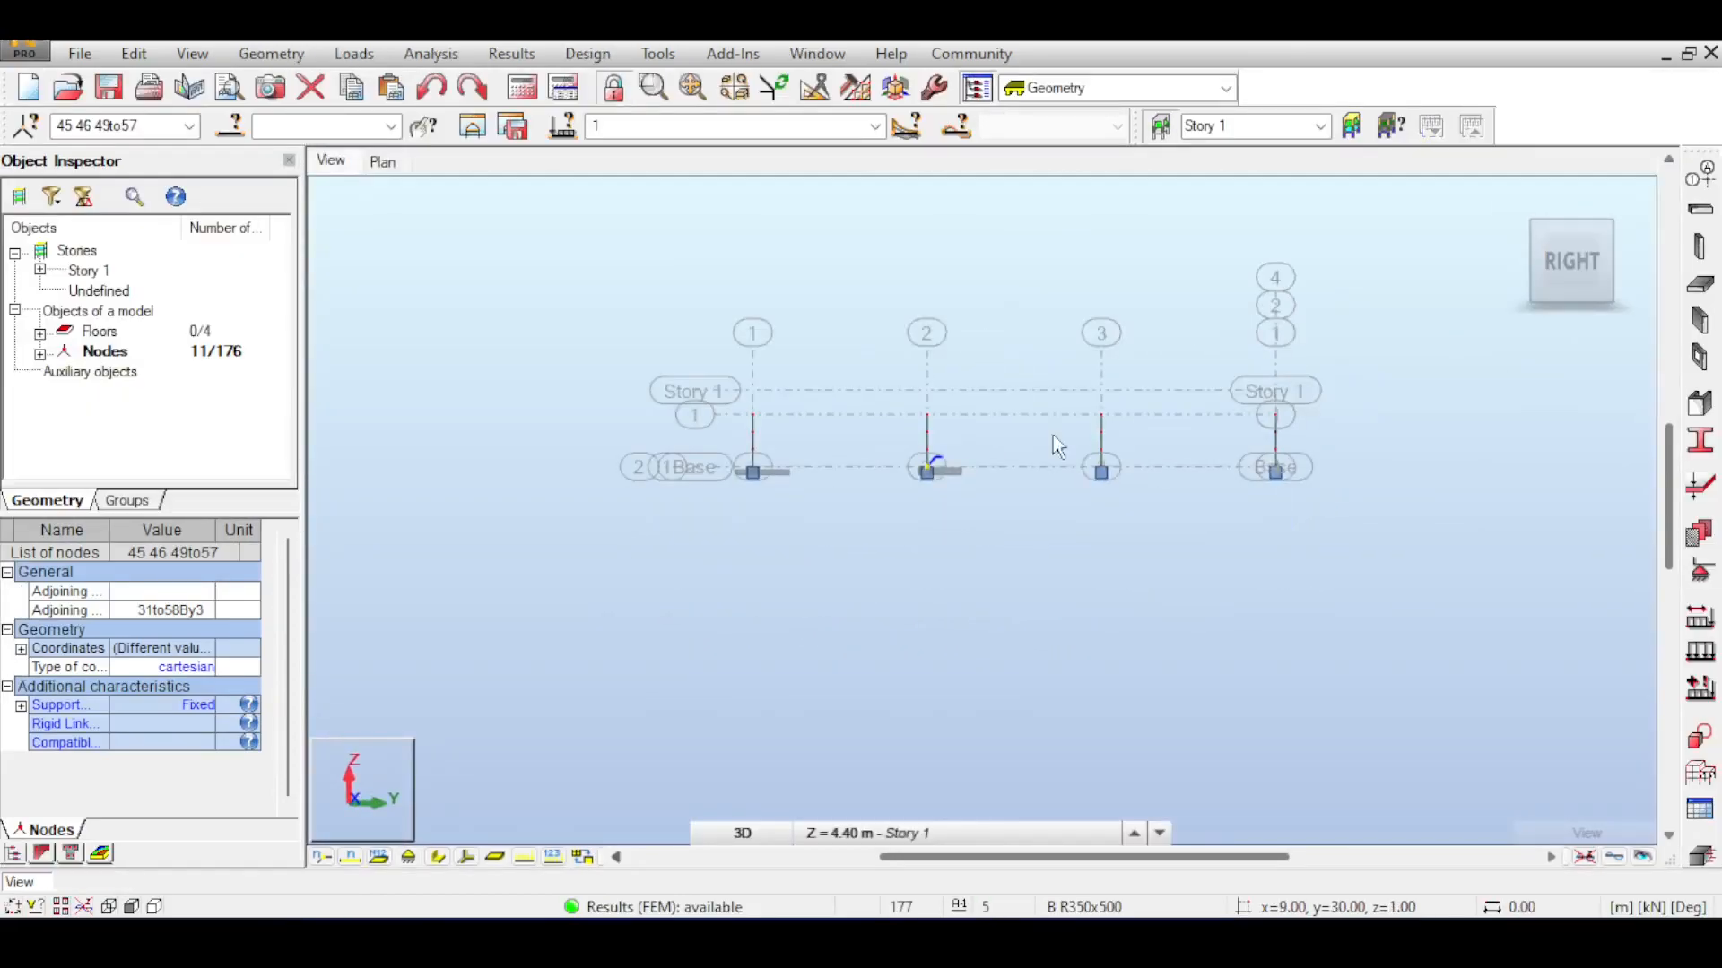
{"action": "left_click", "coordinate": [1128, 483]}
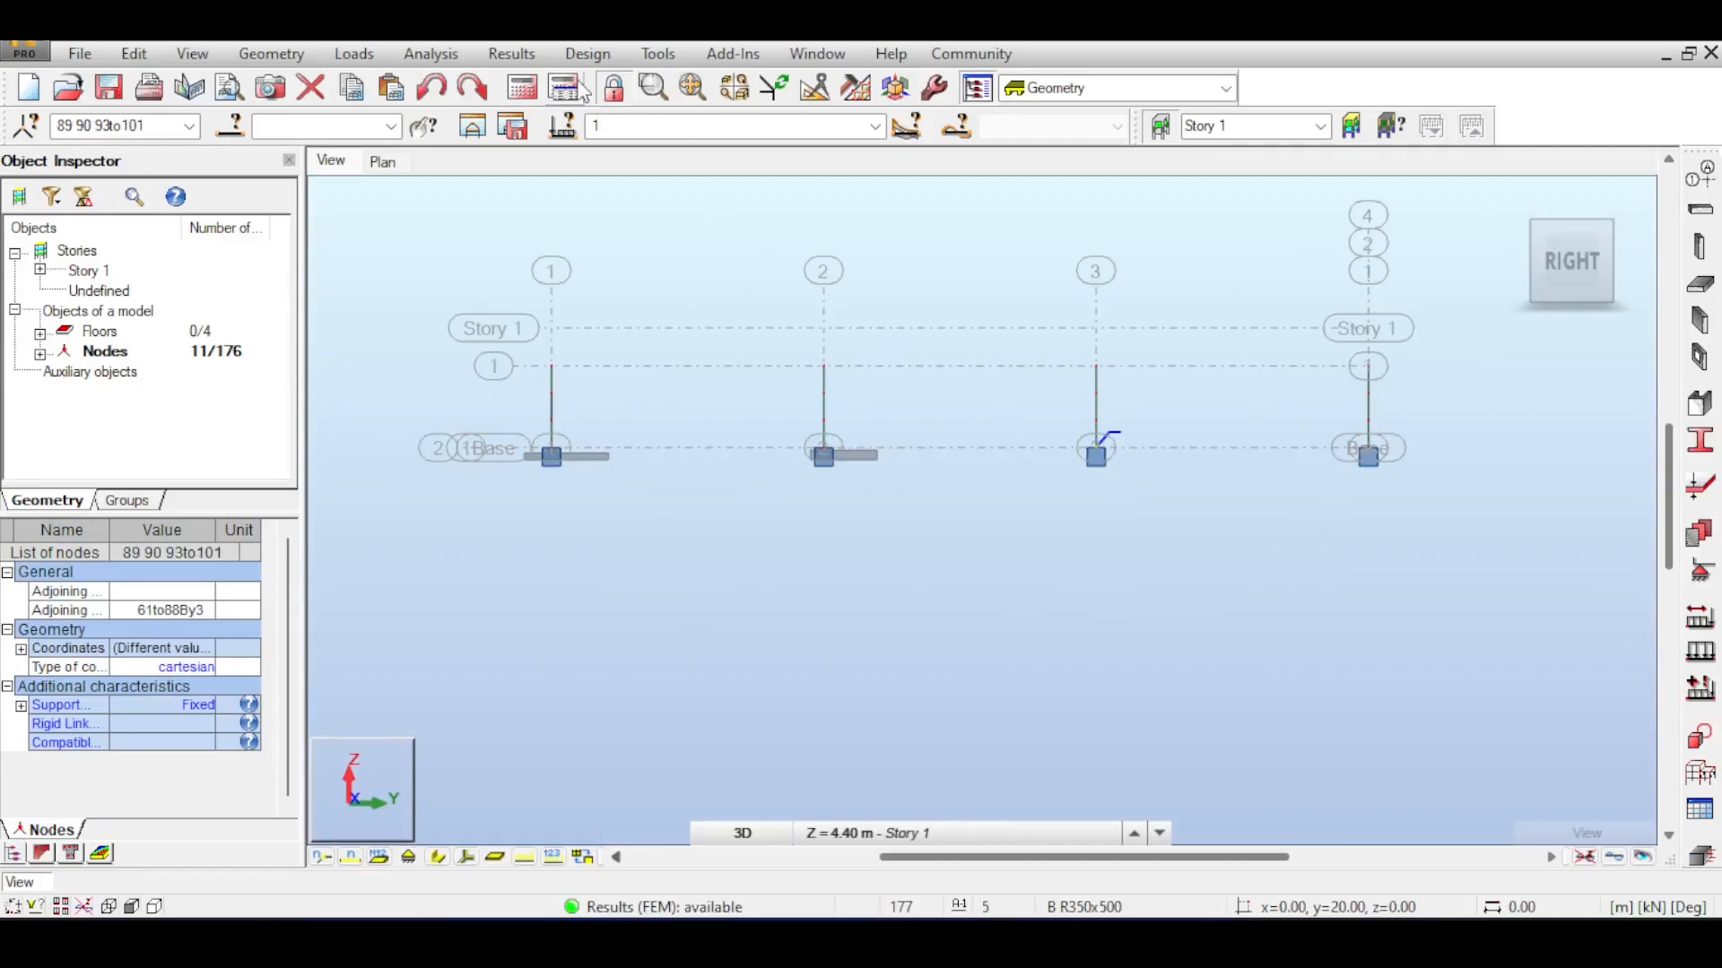
{"action": "left_click", "coordinate": [511, 54]}
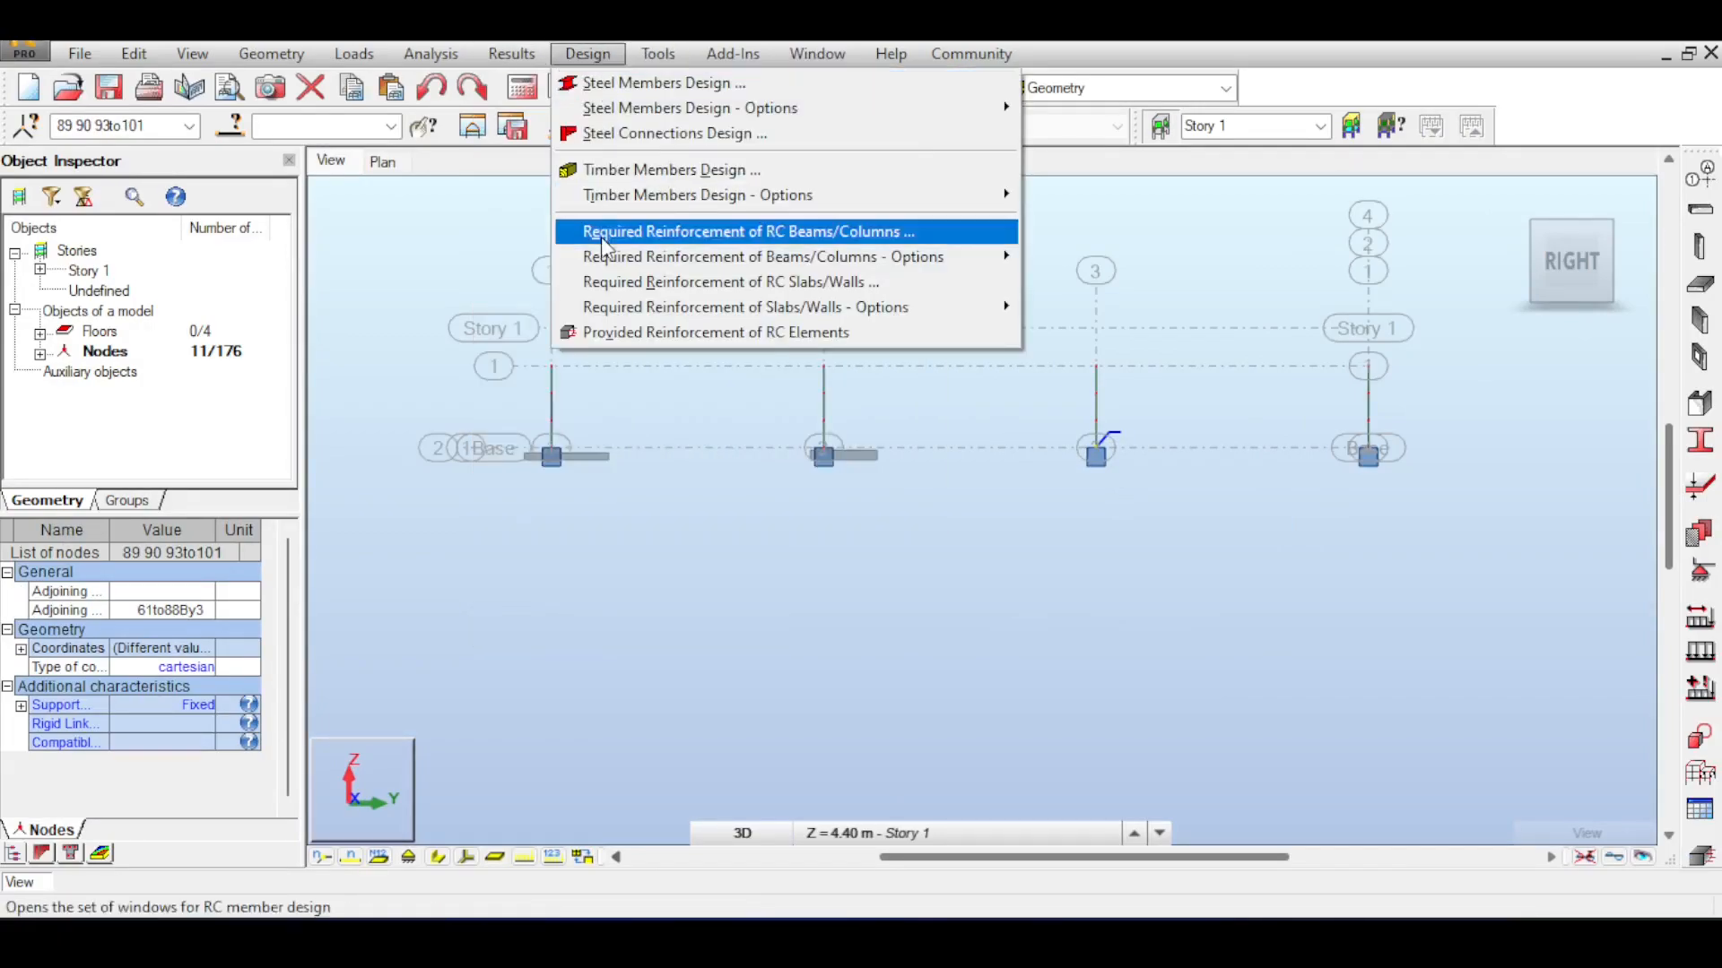
{"action": "left_click", "coordinate": [722, 333]}
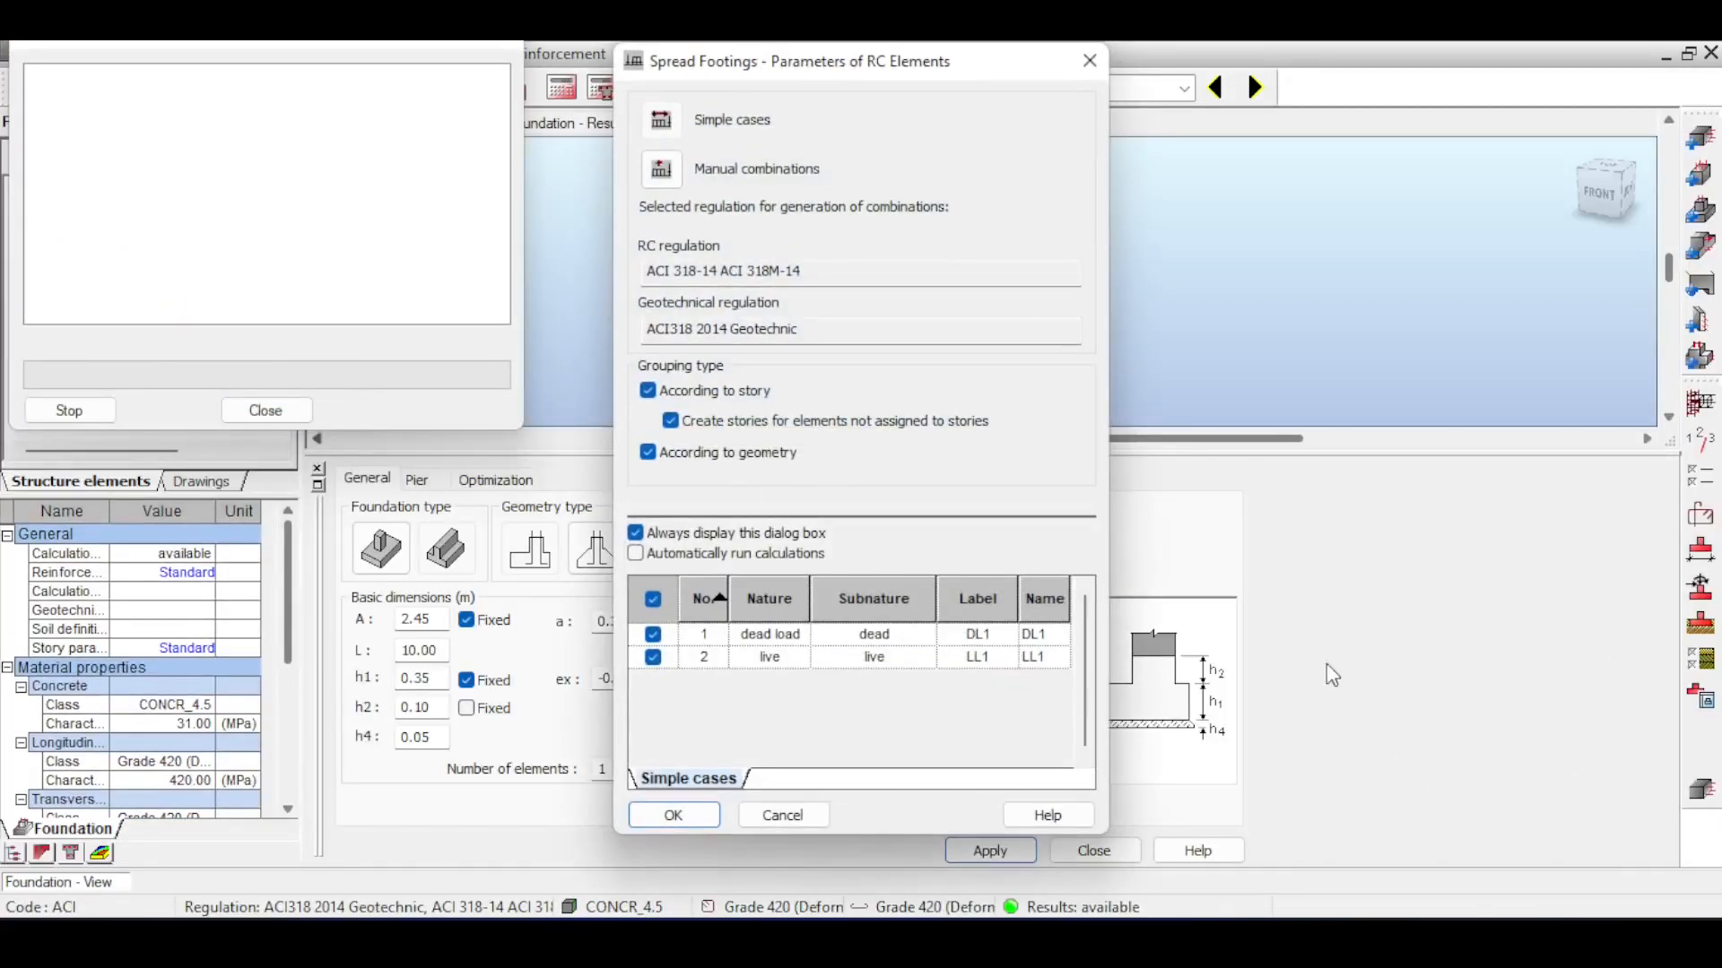
{"action": "left_click", "coordinate": [674, 815]}
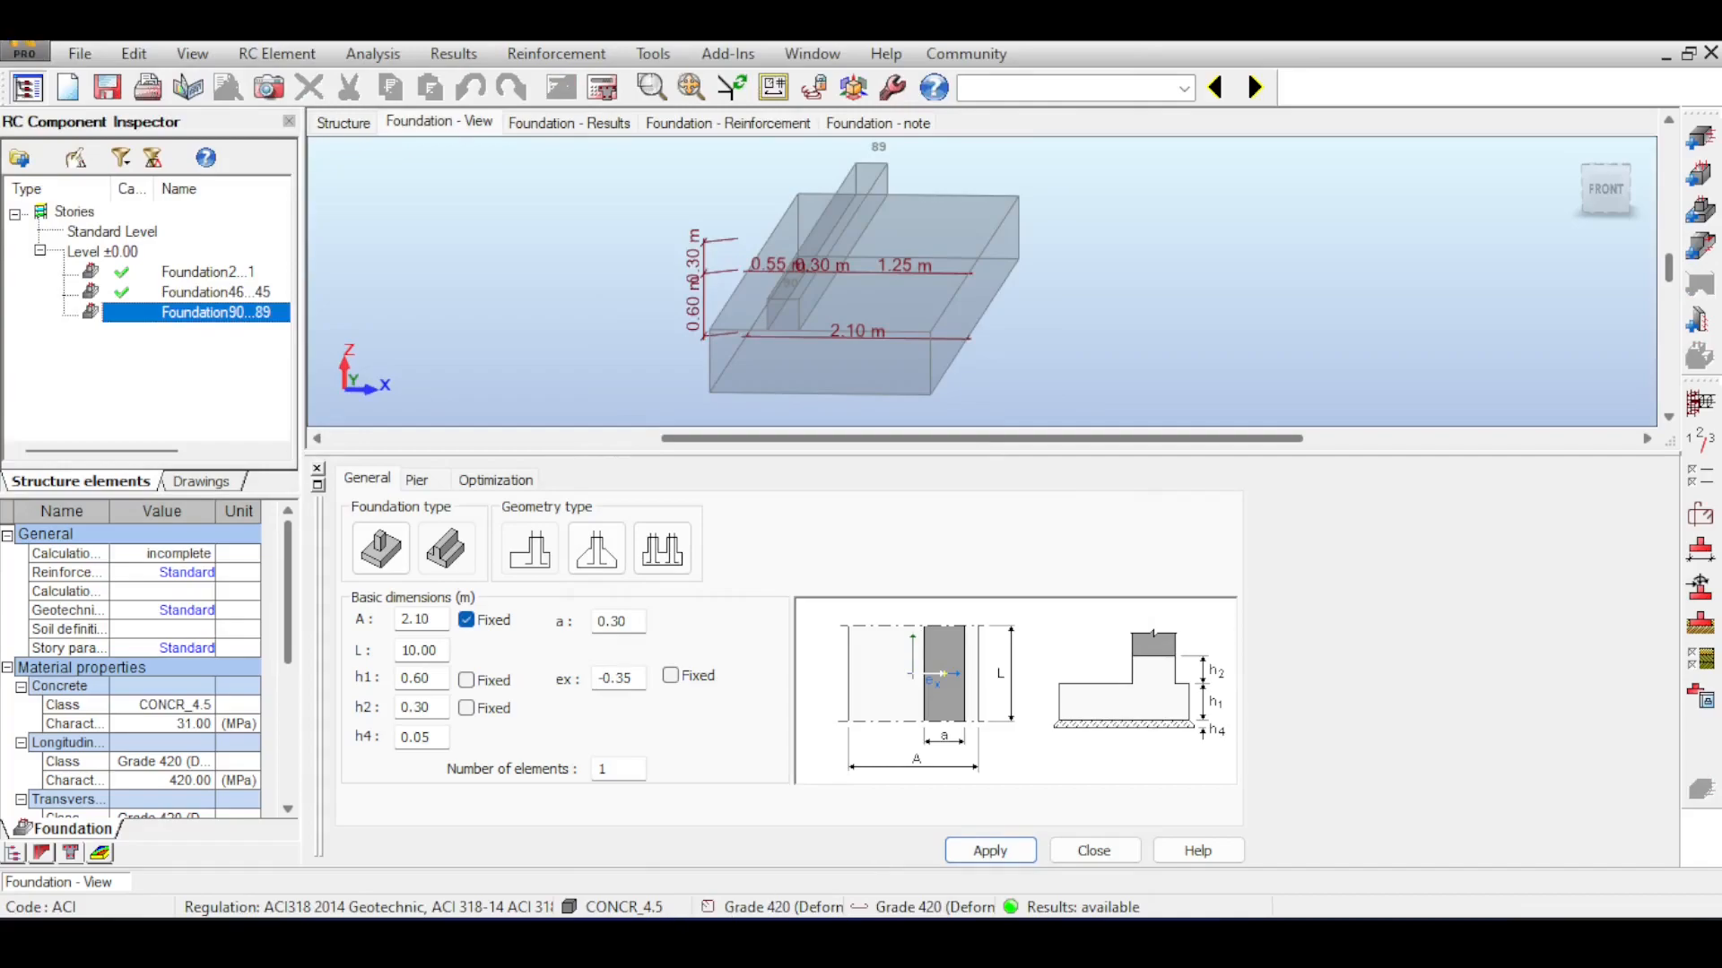
Fix the third foundation's eccentricity ex at -0.35 m and check its cross-section from the front
{"action": "left_click", "coordinate": [670, 675]}
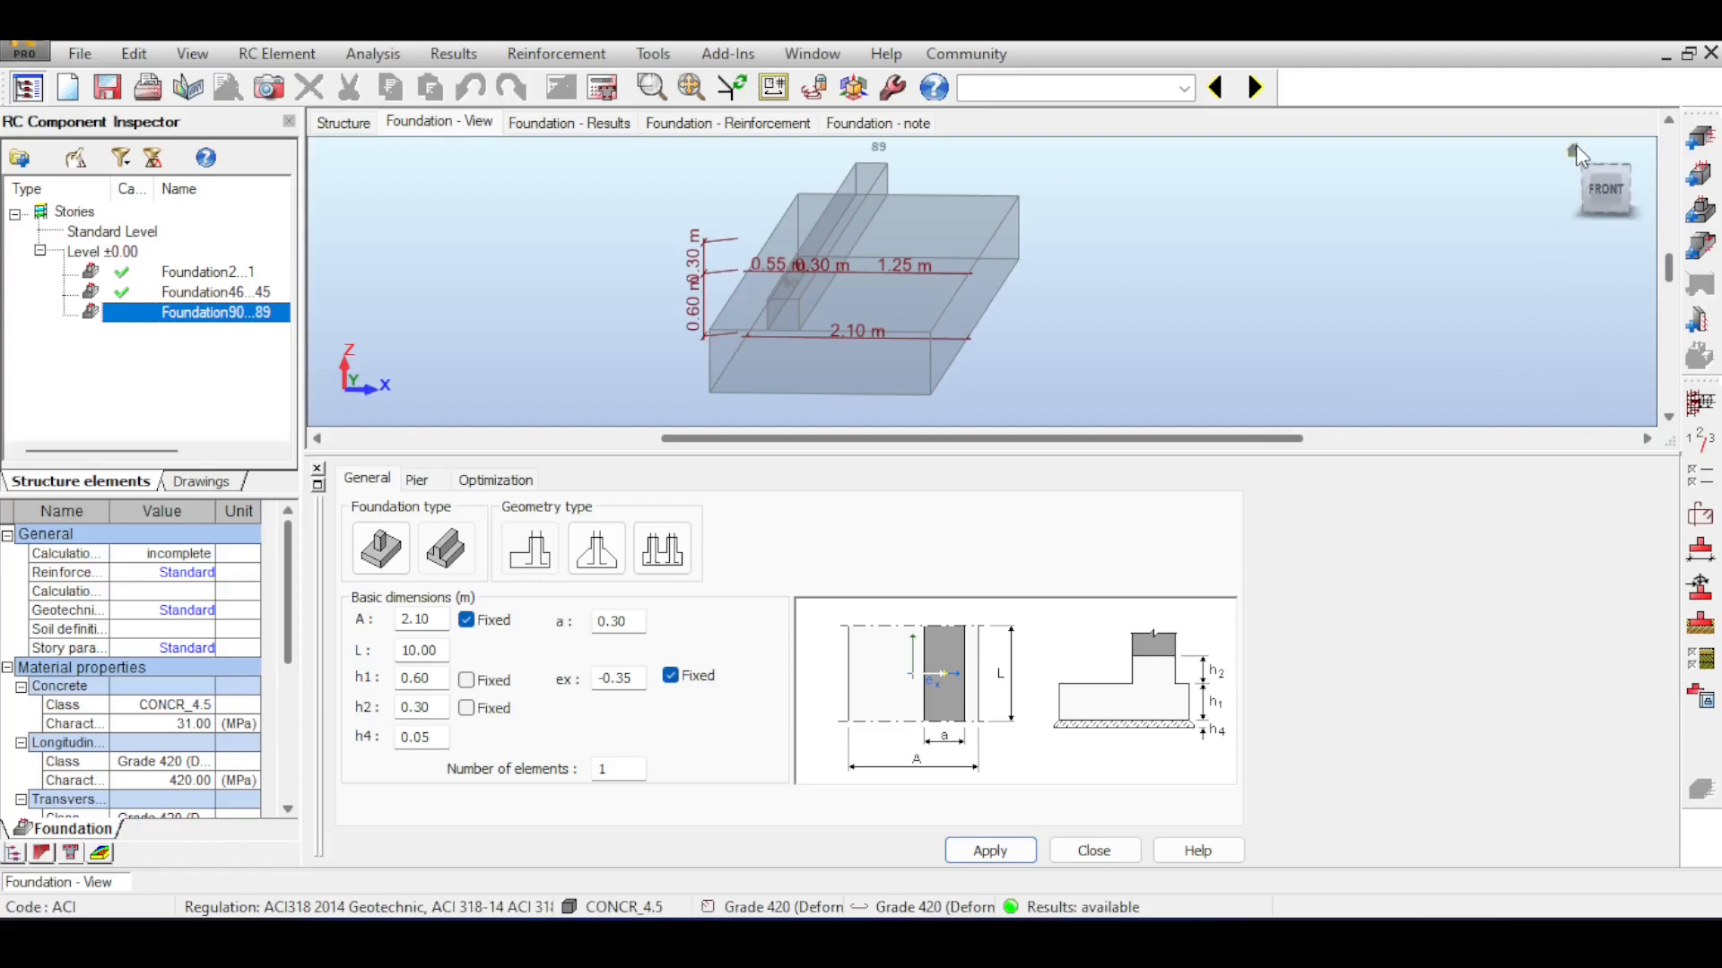
{"action": "left_click", "coordinate": [1574, 151]}
{"action": "scroll", "coordinate": [1056, 250], "scroll_direction": "up", "scroll_amount": 3}
{"action": "middle_click_drag", "start_coordinate": [1094, 243], "coordinate": [1140, 246]}
{"action": "left_click_drag", "start_coordinate": [1591, 195], "coordinate": [1603, 177]}
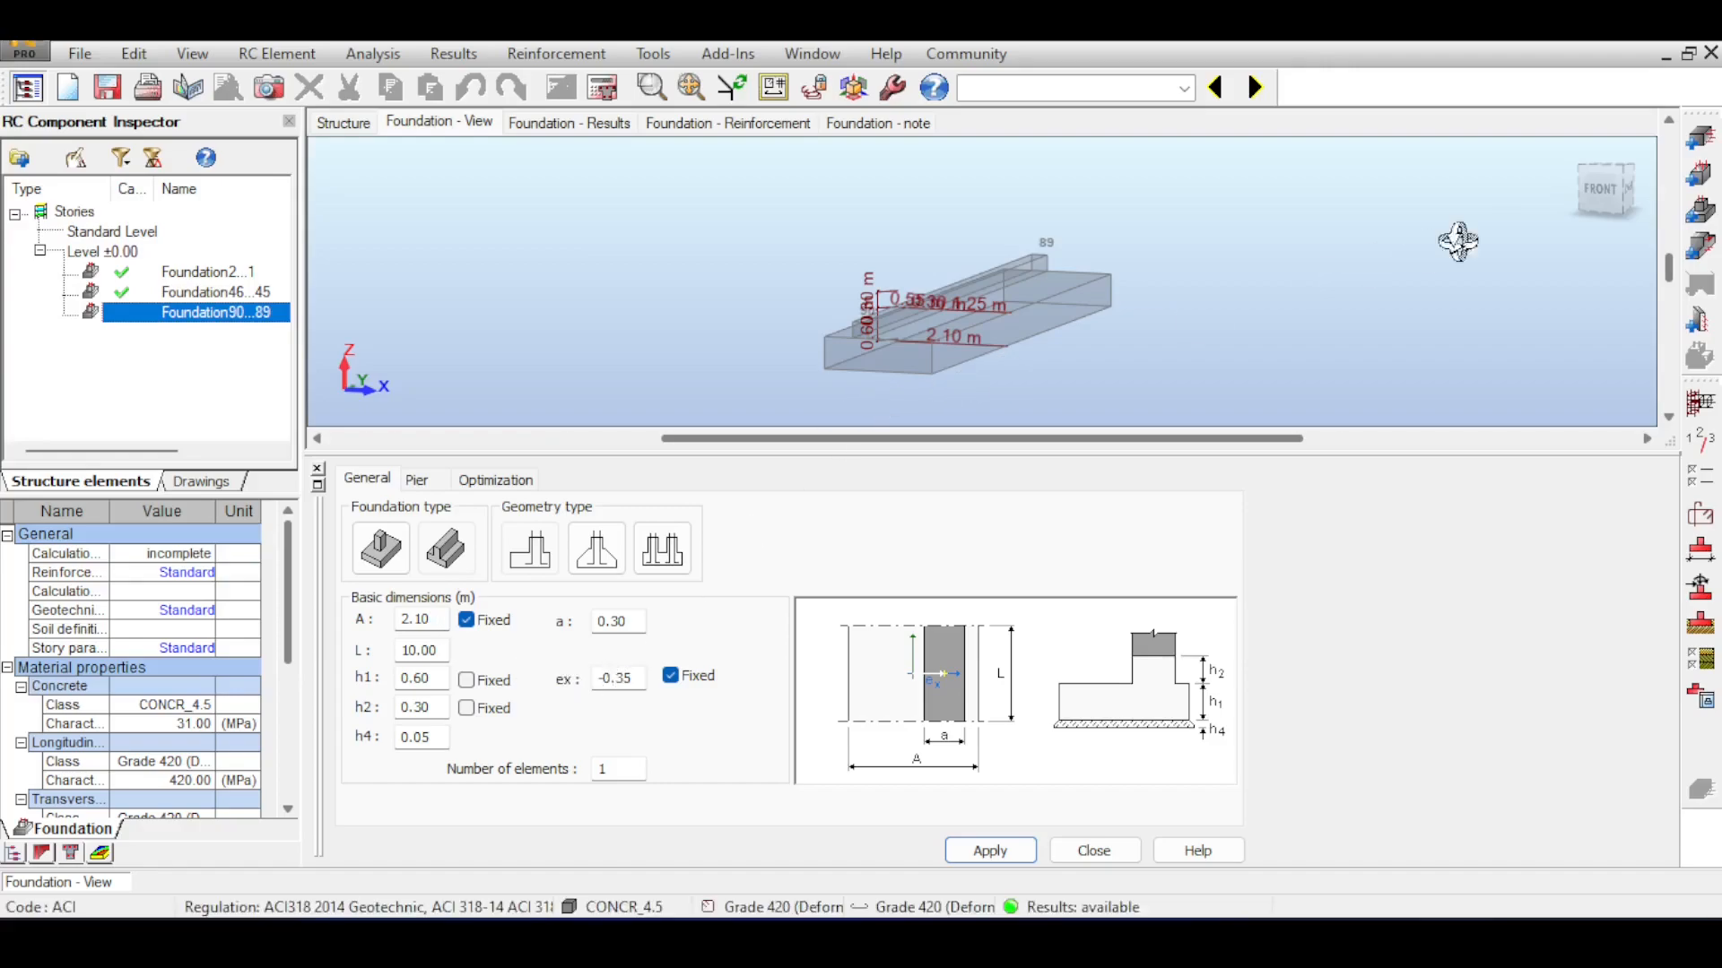
{"action": "left_click", "coordinate": [1600, 189]}
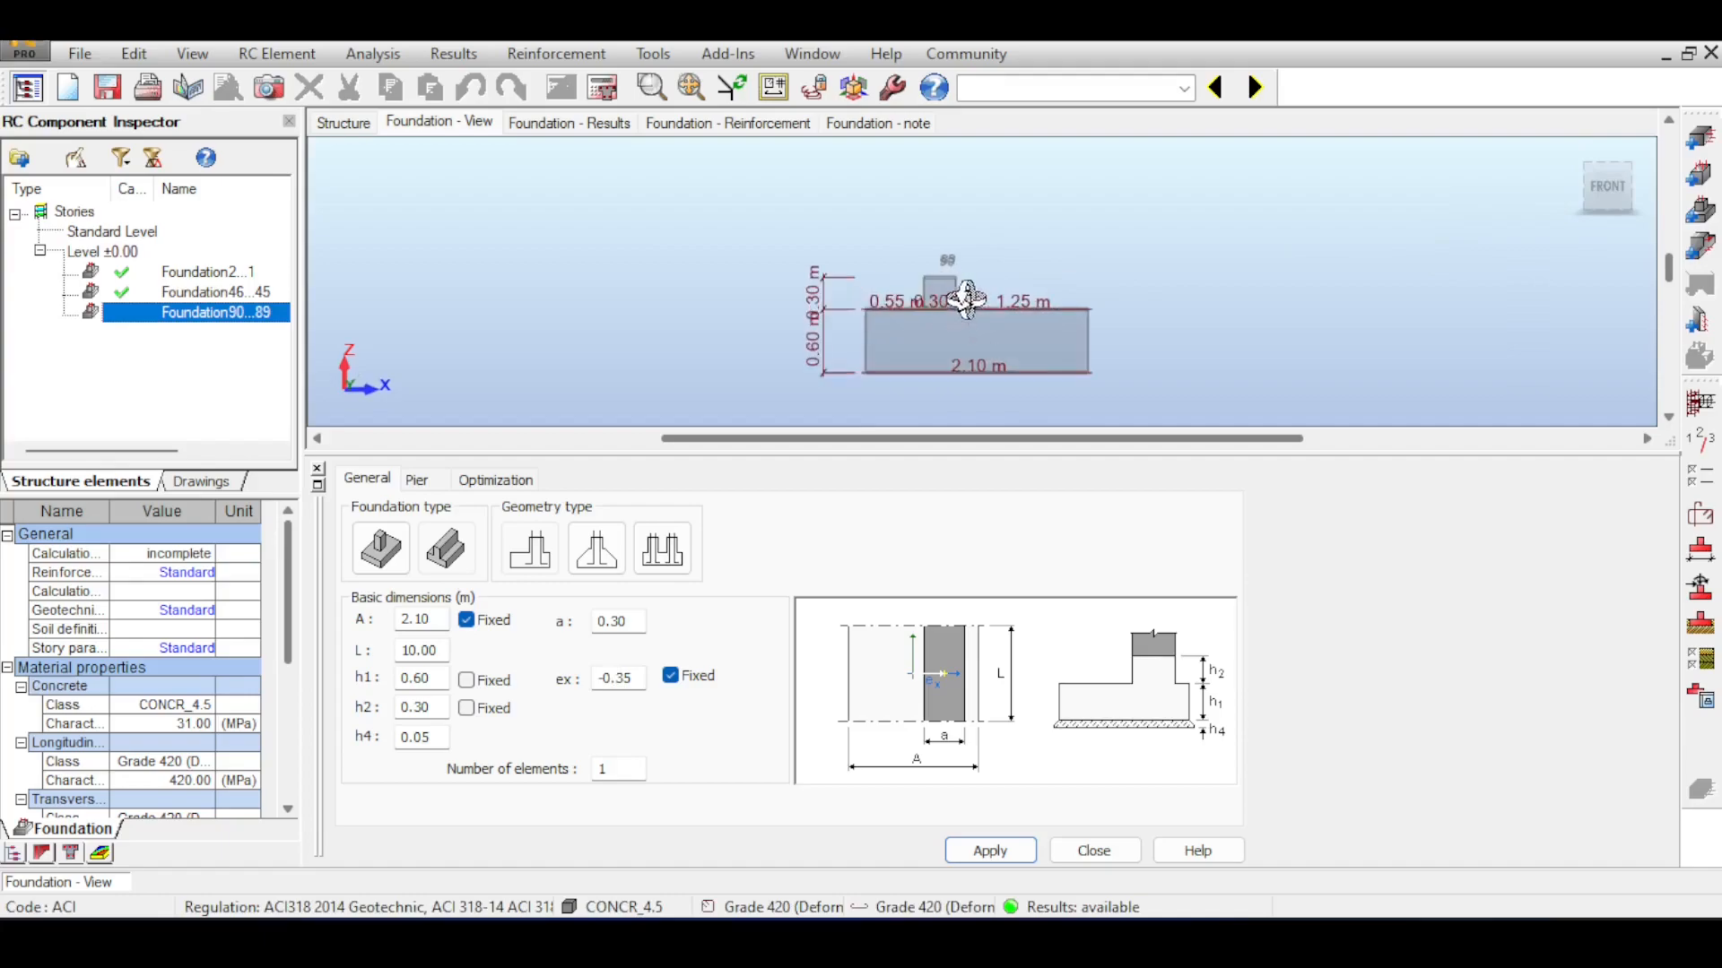
{"action": "scroll", "coordinate": [915, 397], "scroll_direction": "up", "scroll_amount": 2}
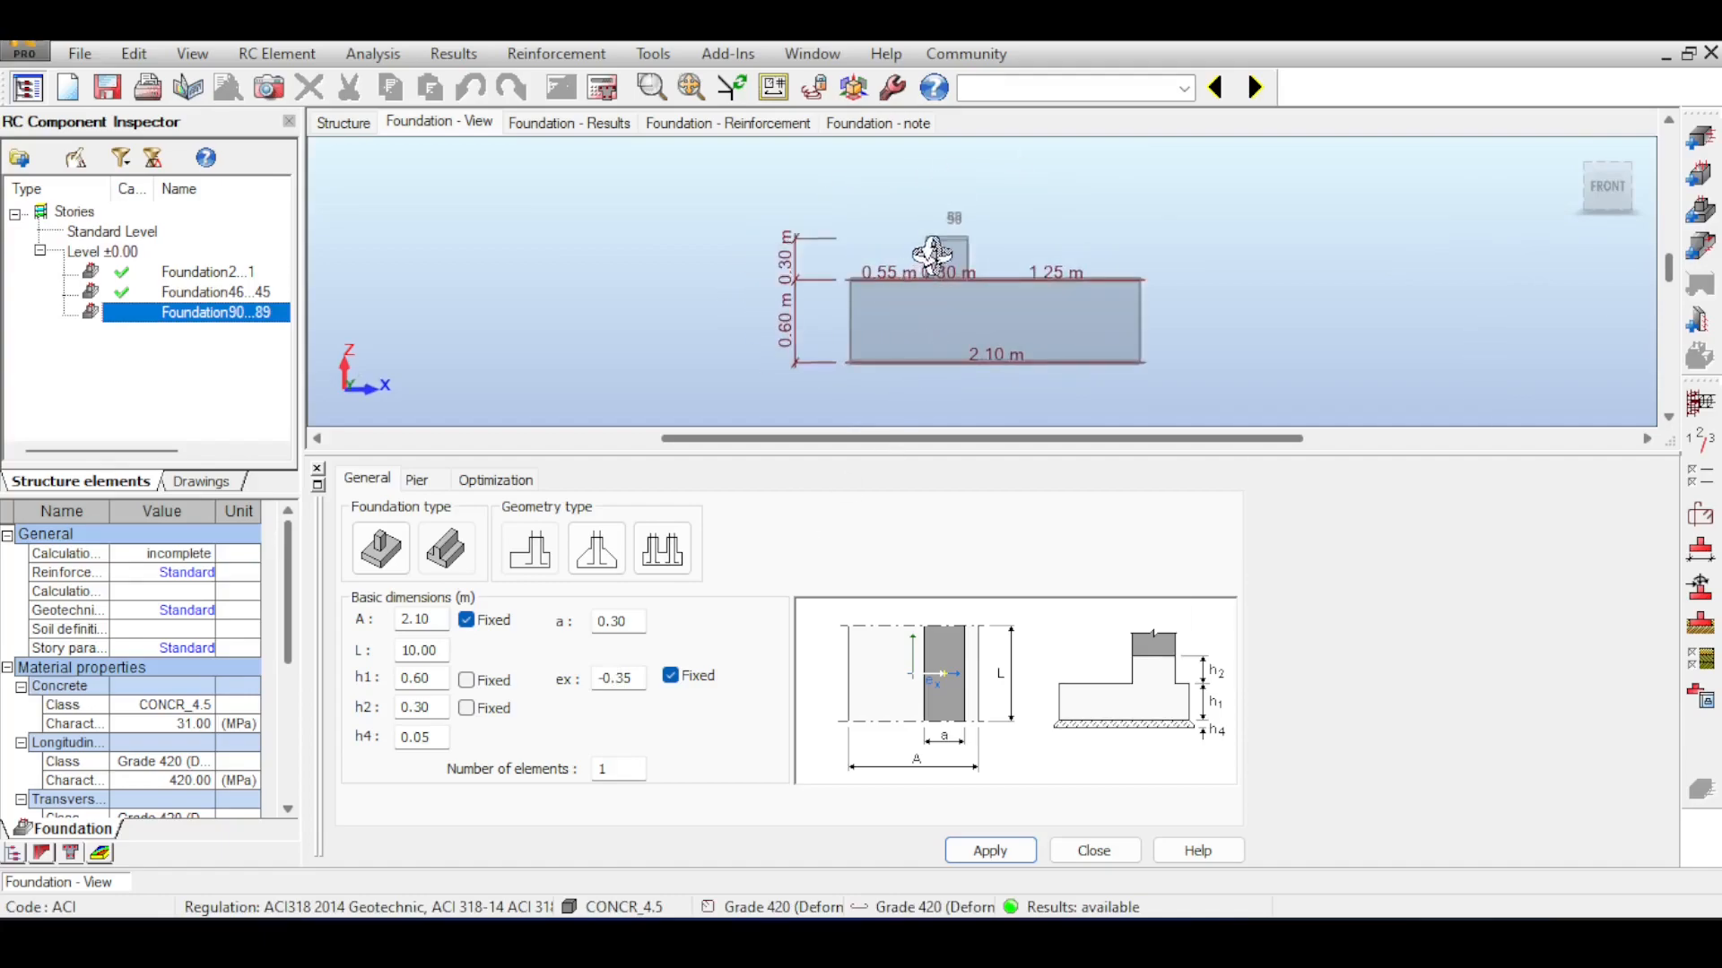
{"action": "middle_click_drag", "start_coordinate": [934, 251], "coordinate": [877, 327]}
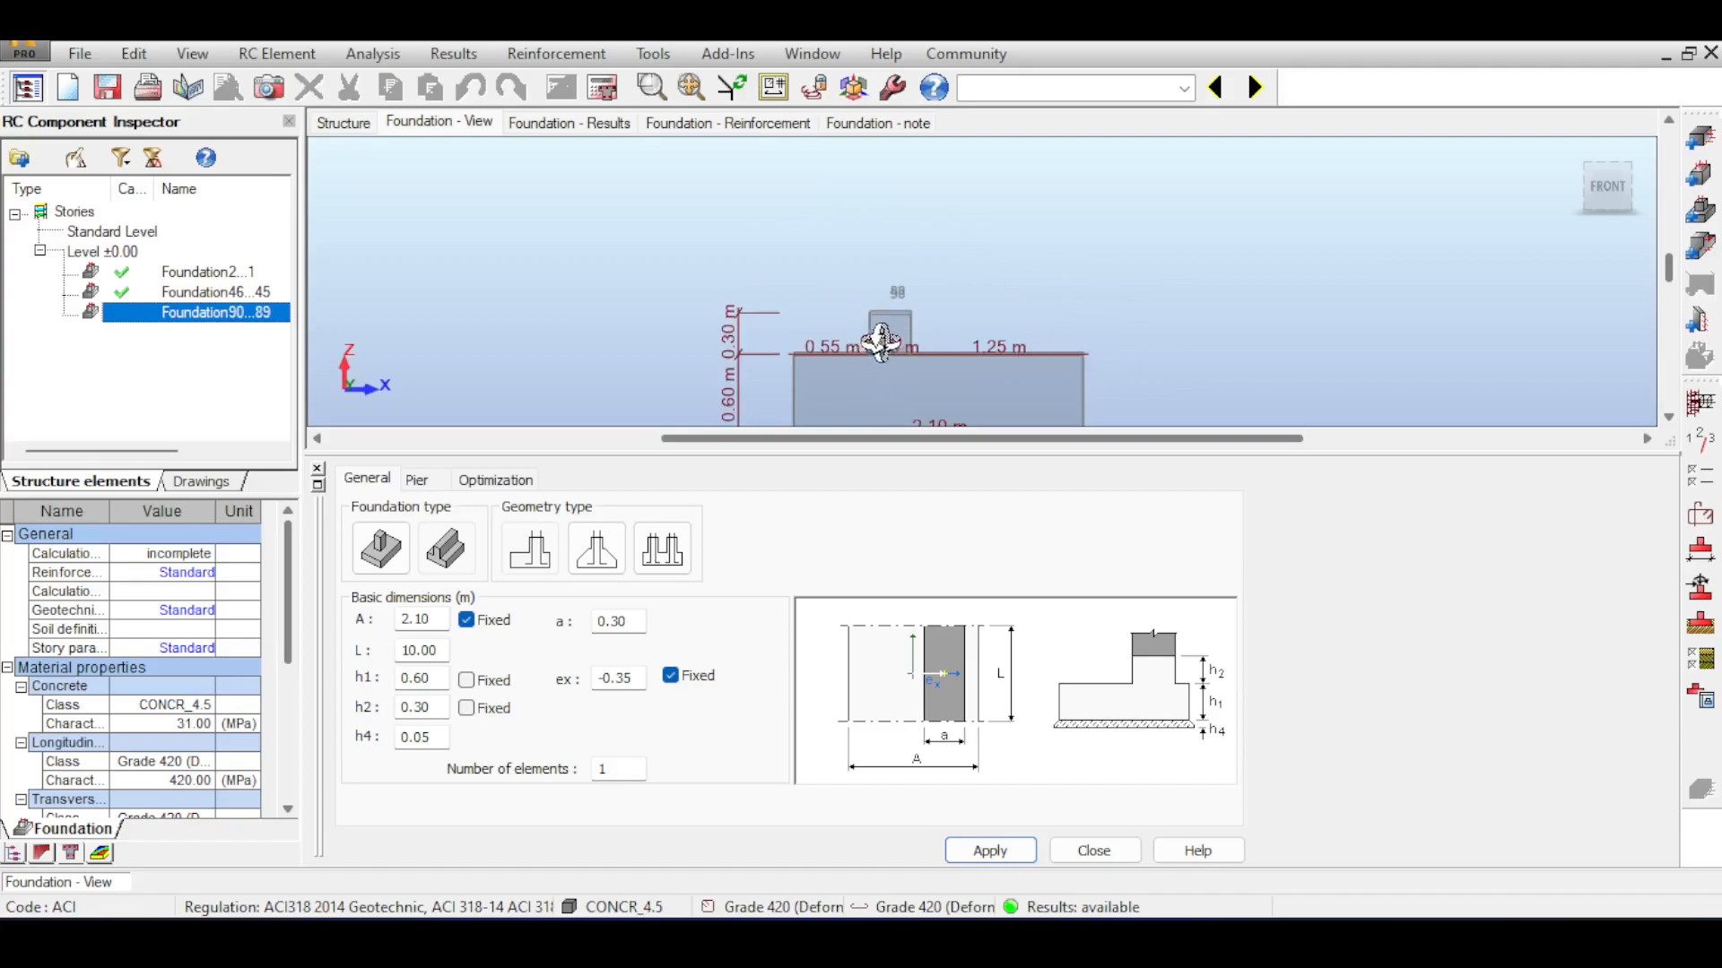
{"action": "scroll", "coordinate": [1261, 287], "scroll_direction": "down", "scroll_amount": 2}
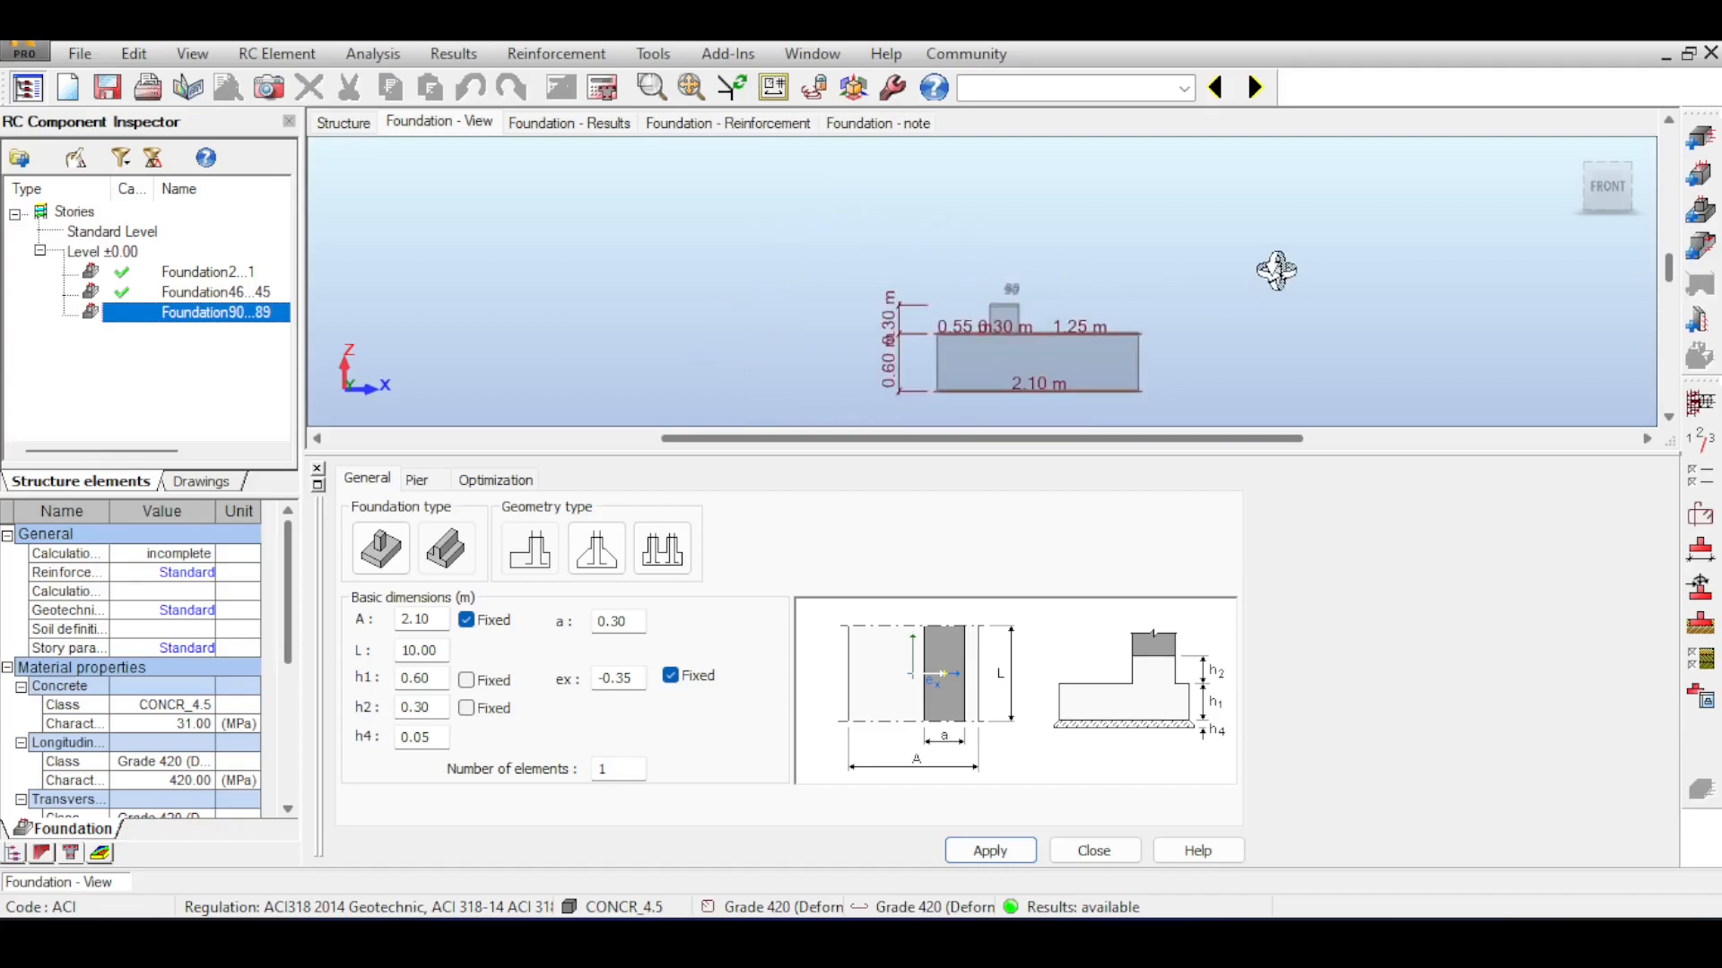
Run the calculation for the third foundation with width A fixed at 2.10 m and h1 and h2 left free
{"action": "left_click", "coordinate": [1571, 154]}
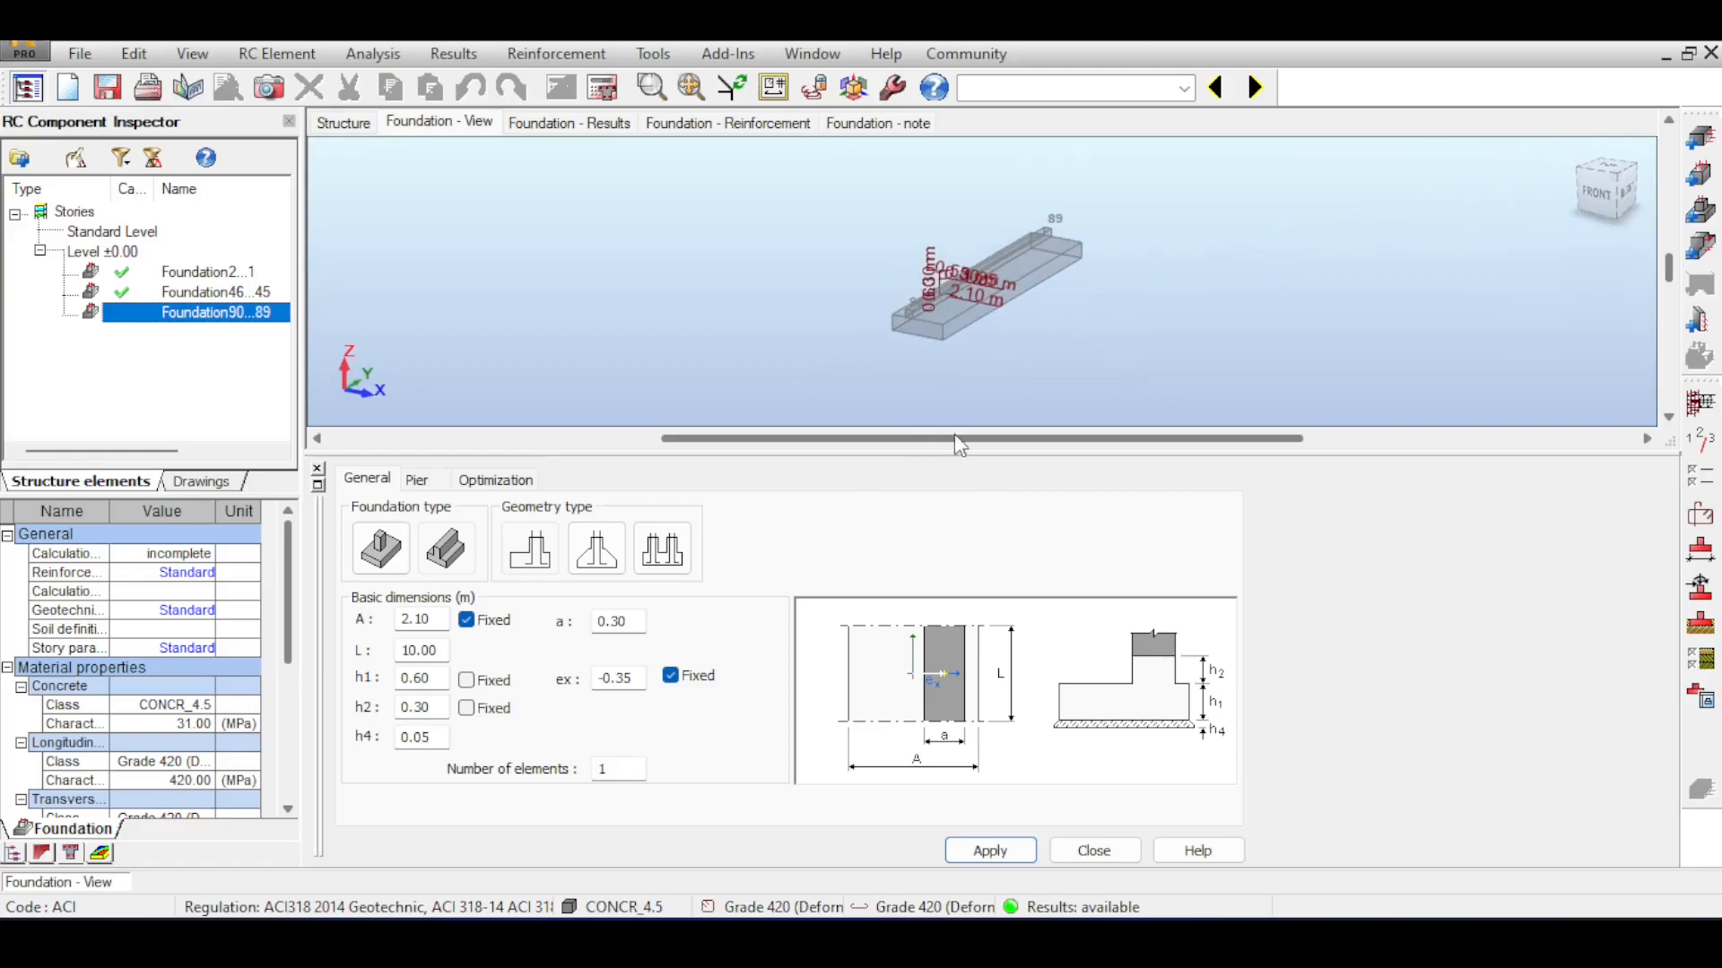
{"action": "scroll", "coordinate": [986, 288], "scroll_direction": "up", "scroll_amount": 2}
{"action": "middle_click_drag", "start_coordinate": [986, 289], "coordinate": [921, 272]}
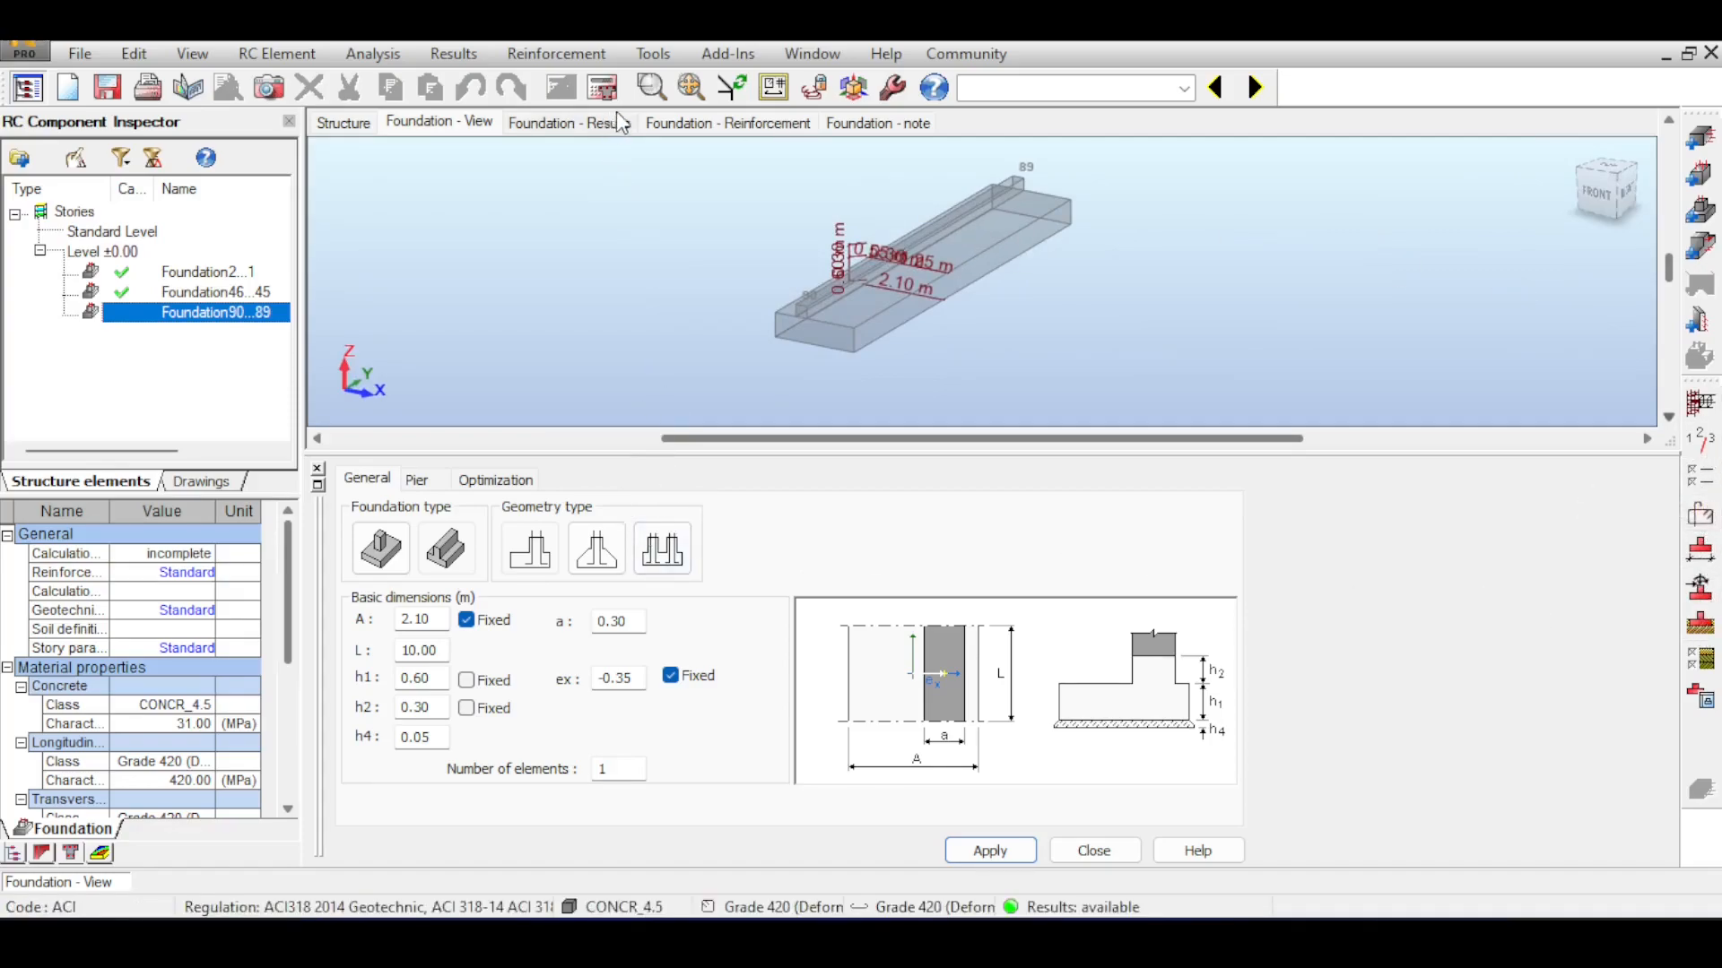
{"action": "left_click", "coordinate": [603, 88]}
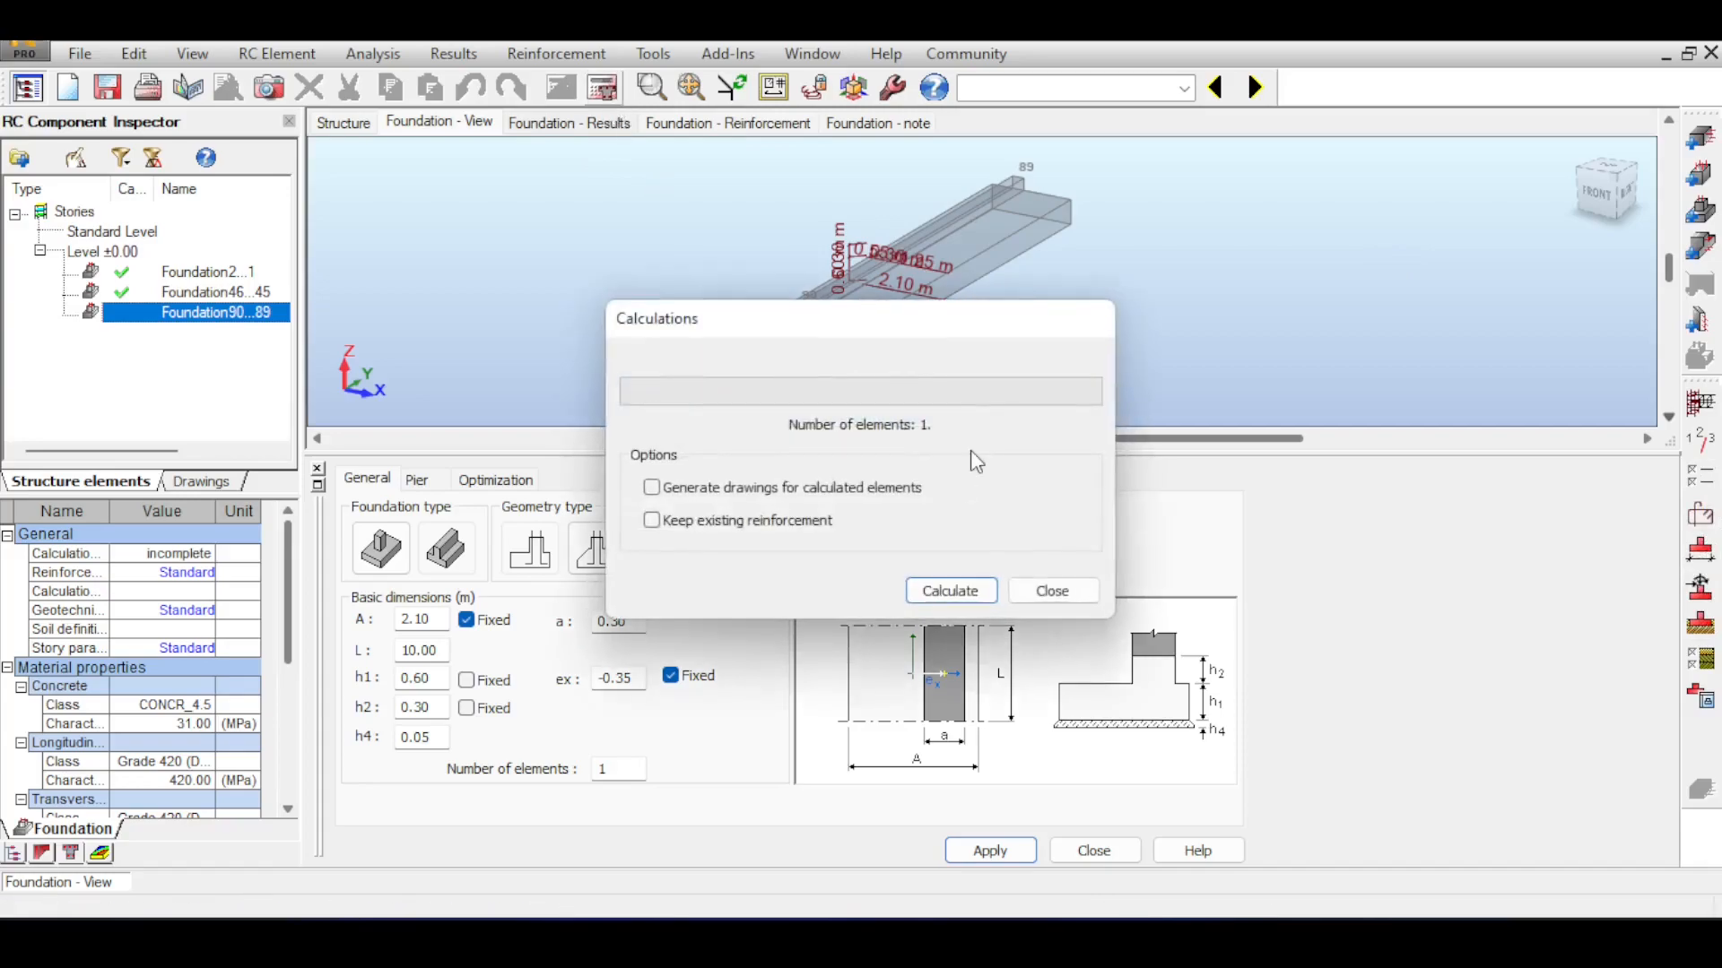
{"action": "left_click", "coordinate": [951, 591]}
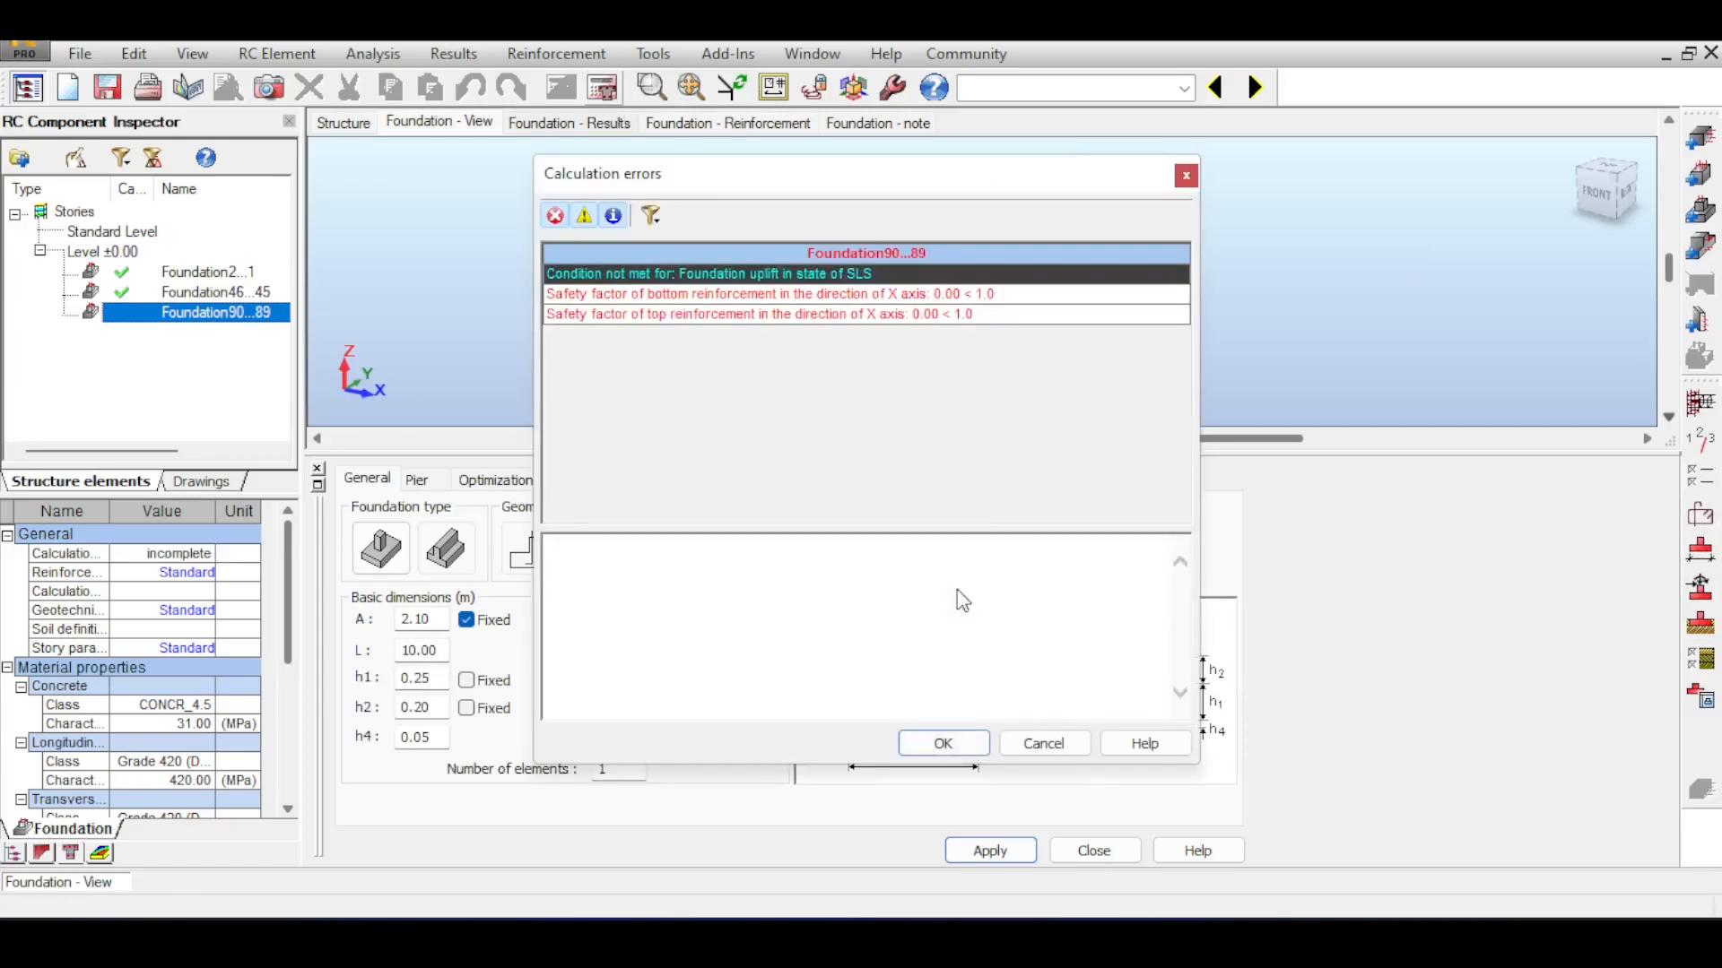
Dismiss the calculation errors and check the third foundation's contact surface and stability results against its geometry
{"action": "left_click", "coordinate": [1185, 175]}
{"action": "left_click", "coordinate": [599, 123]}
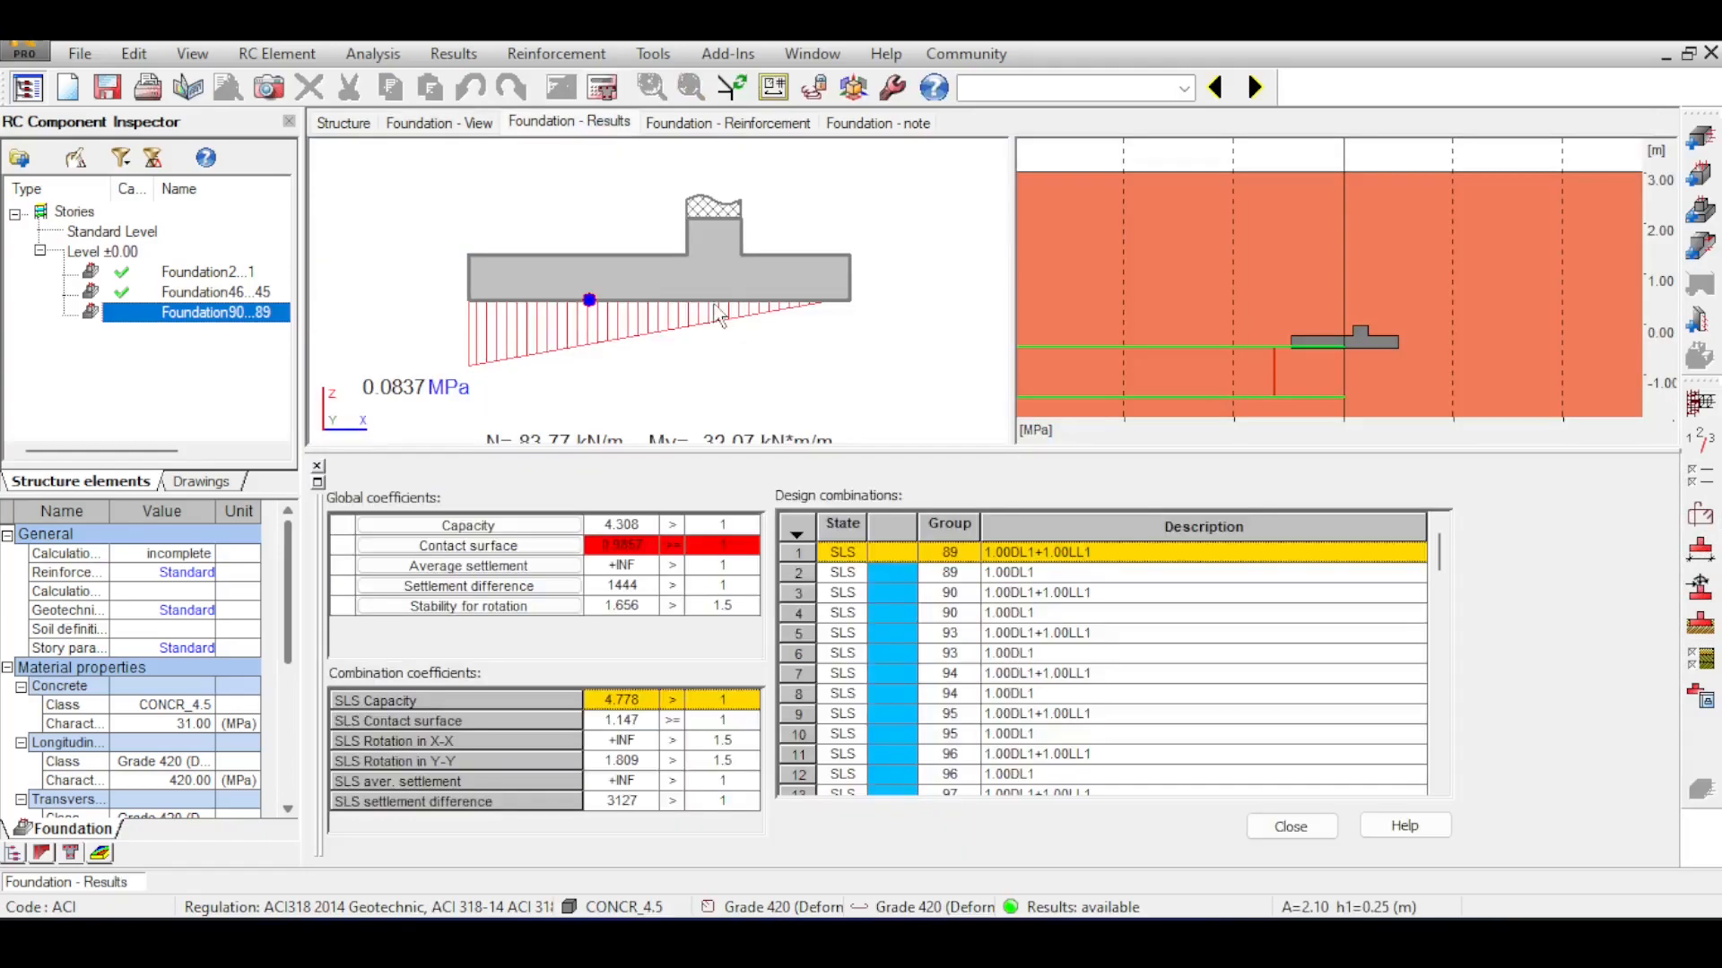
{"action": "left_click", "coordinate": [481, 123]}
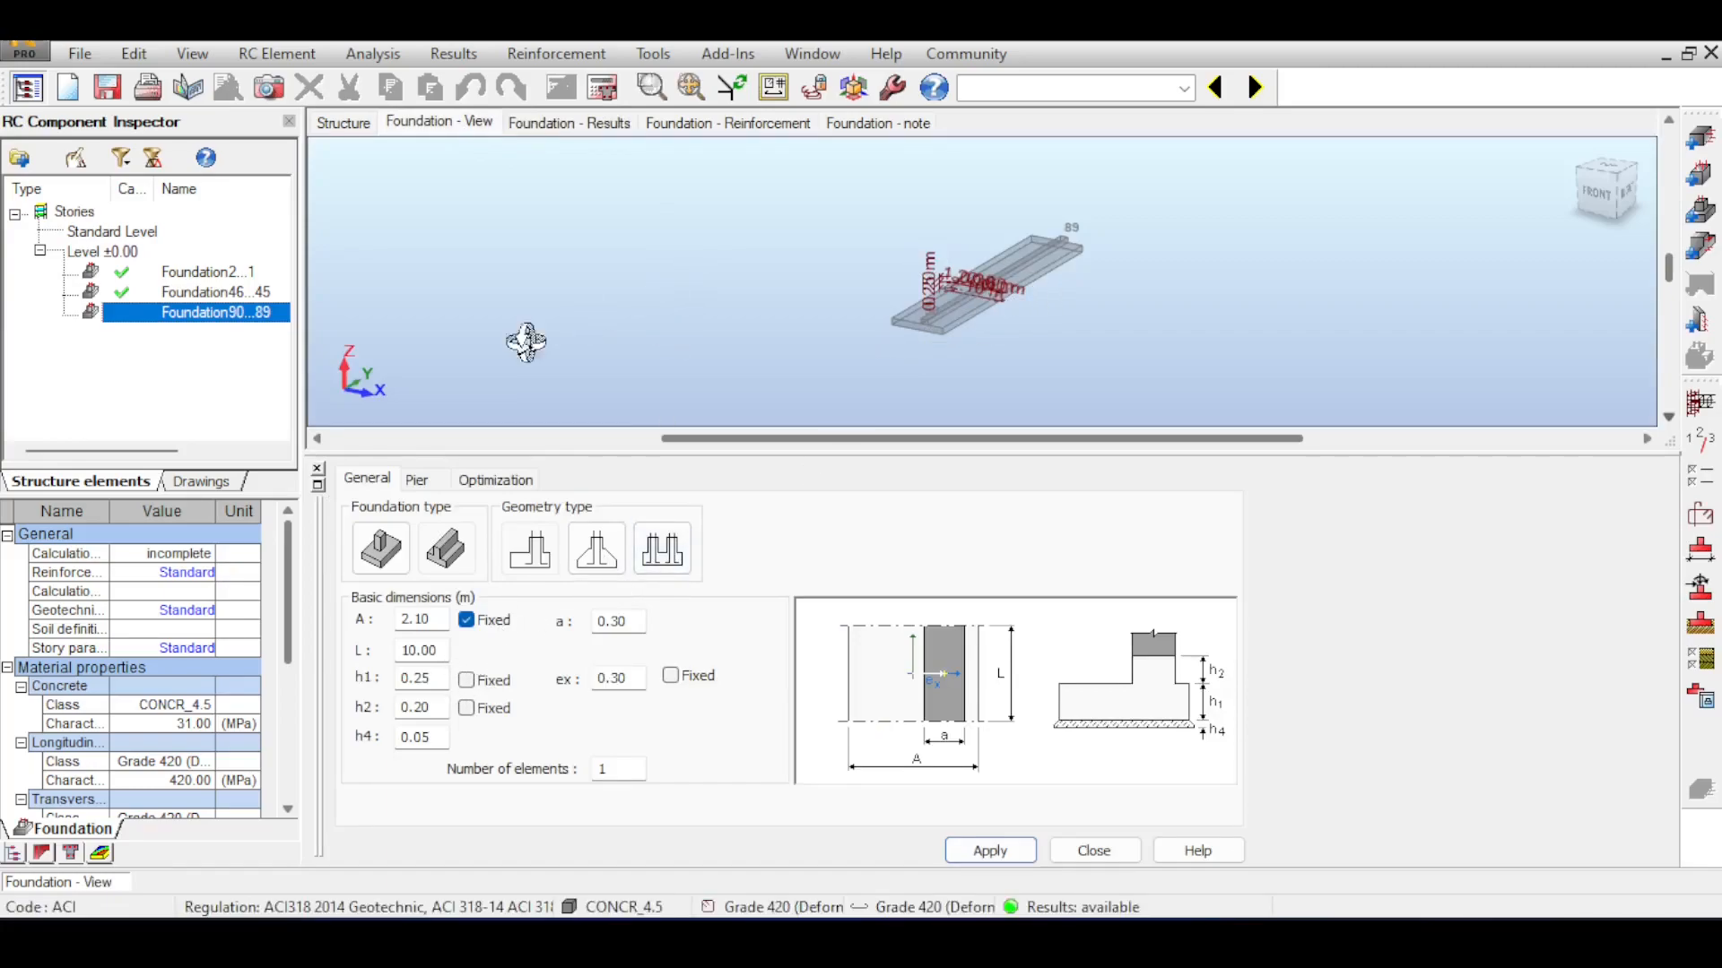
{"action": "left_click", "coordinate": [511, 127]}
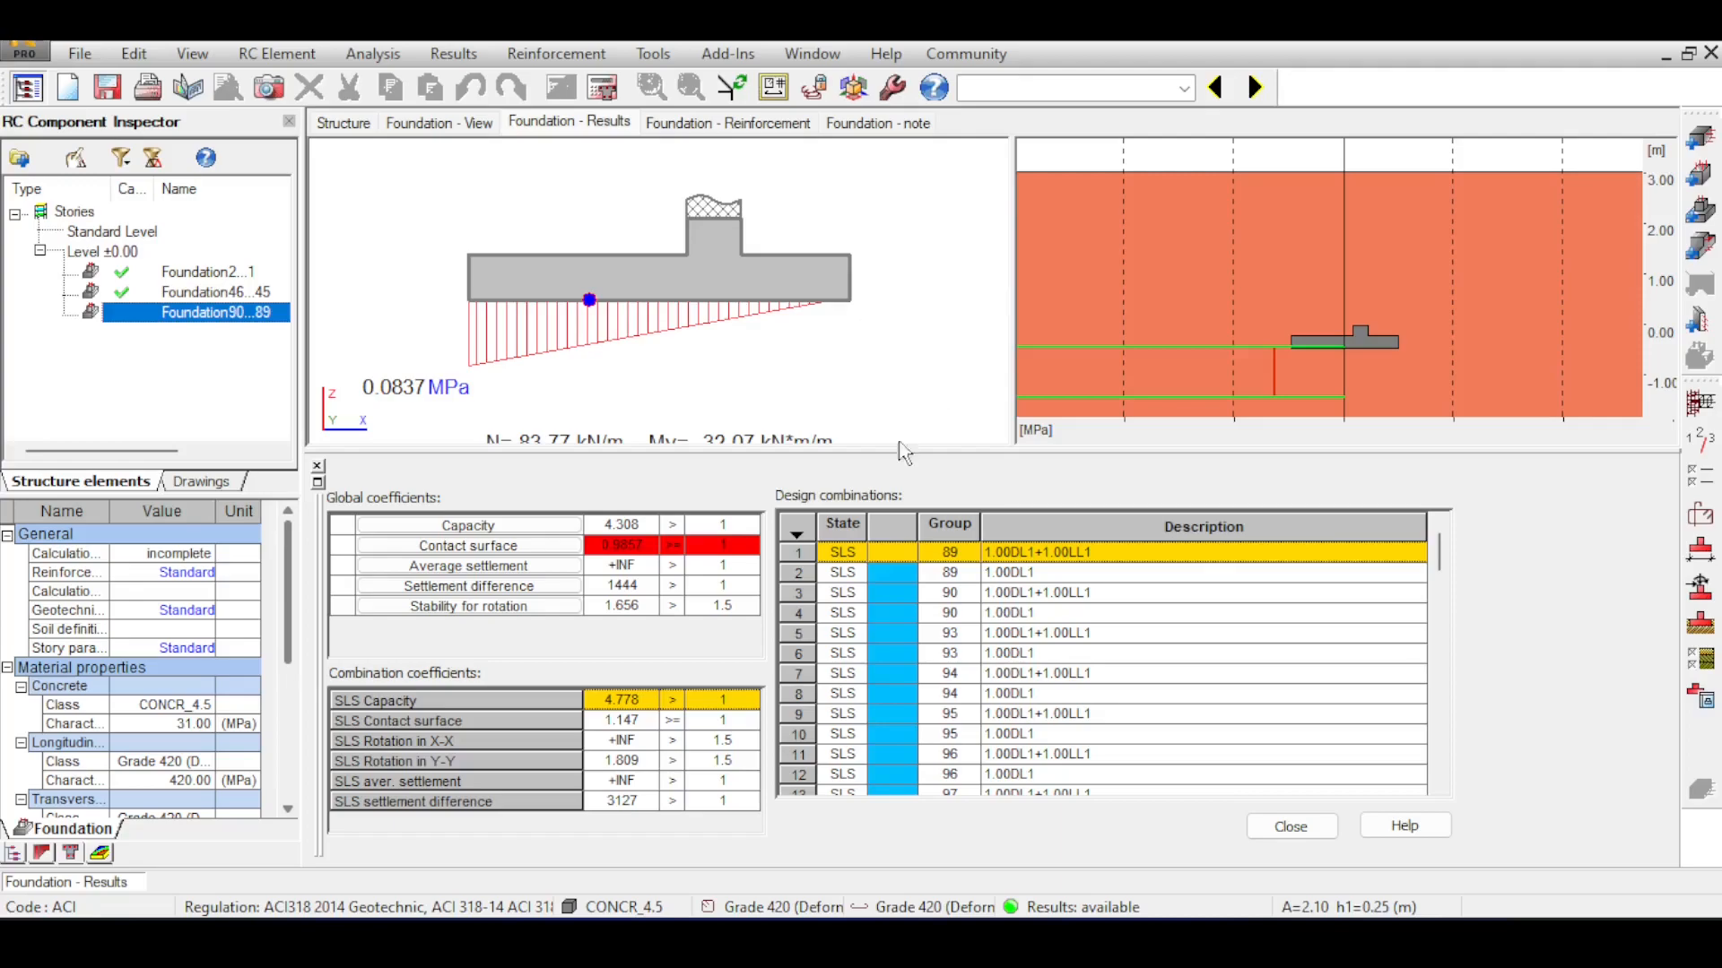
Disable the contact surface check for wind or seismic loads in the geotechnical options and recalculate the third foundation
{"action": "left_click", "coordinate": [1708, 661]}
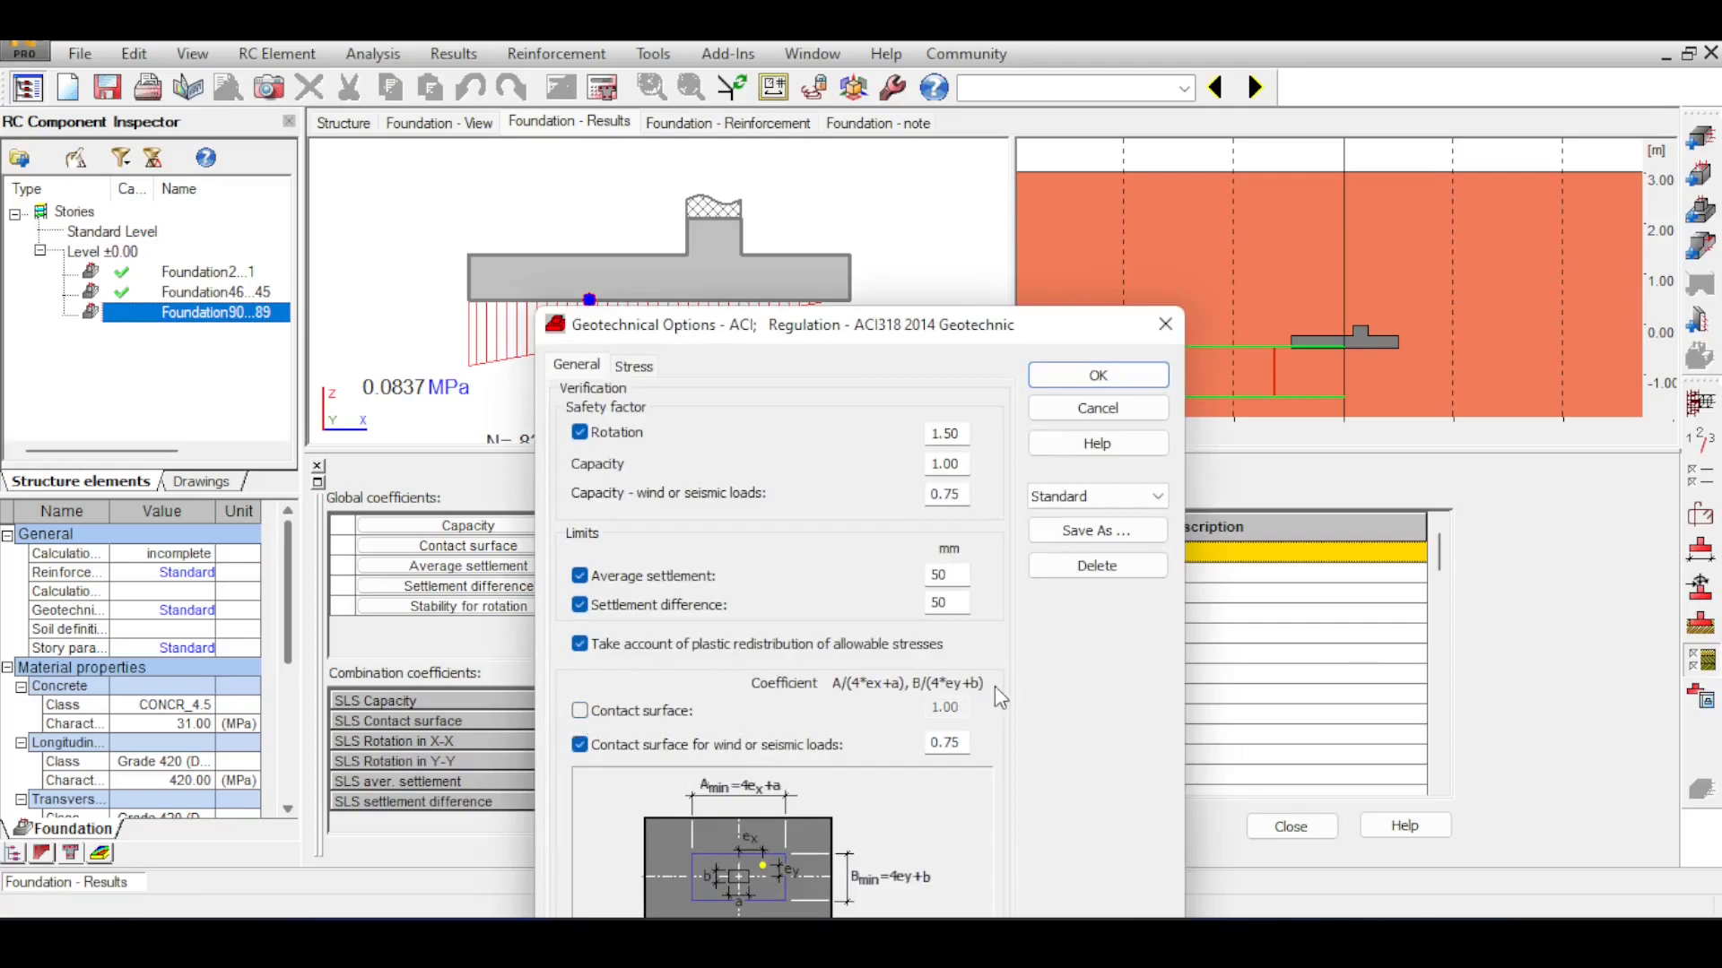
{"action": "left_click", "coordinate": [581, 745]}
{"action": "left_click", "coordinate": [1053, 375]}
{"action": "left_click", "coordinate": [602, 87]}
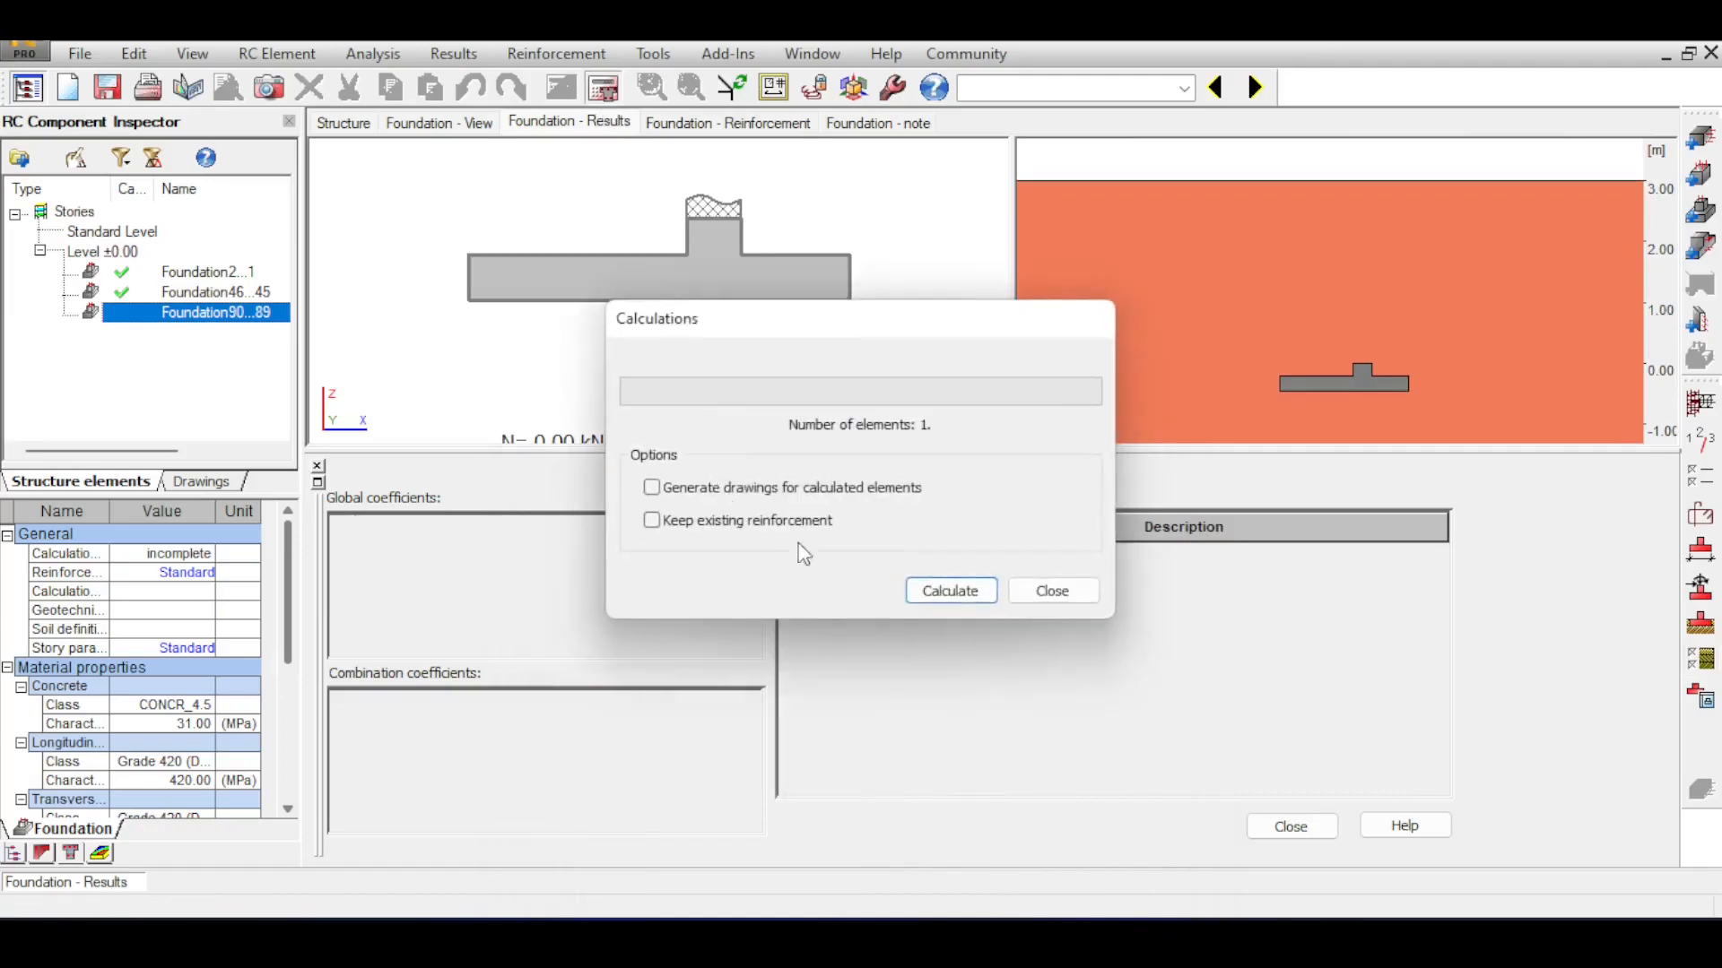
{"action": "left_click", "coordinate": [949, 590]}
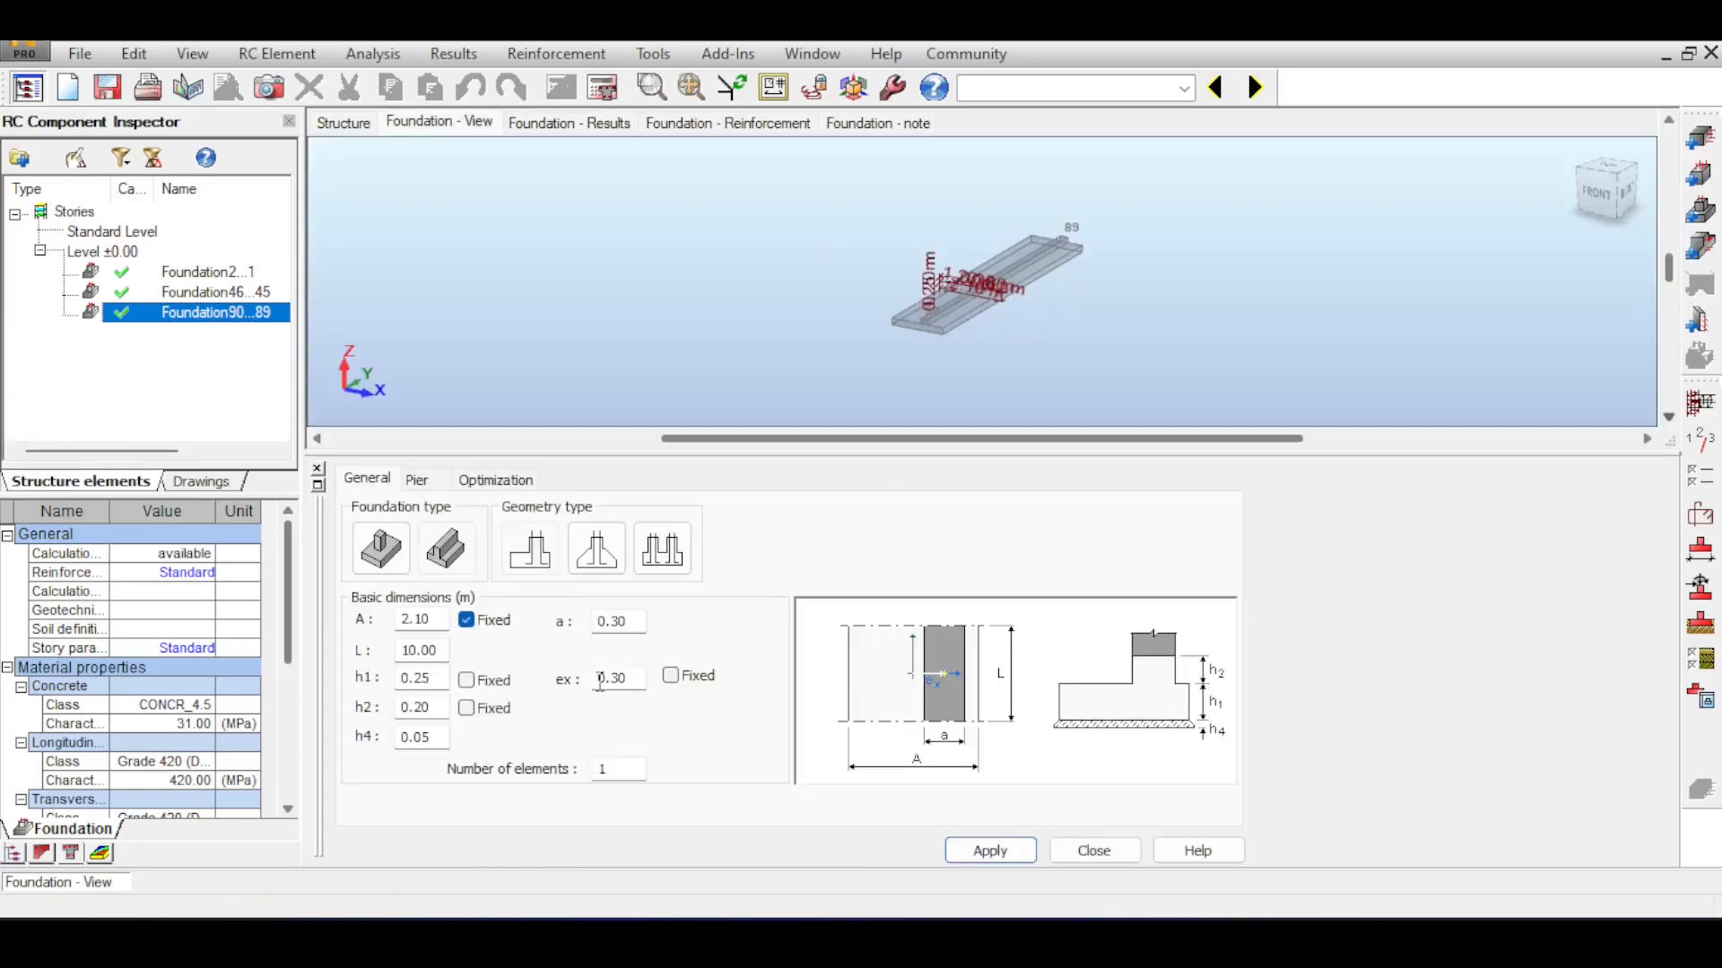
Fix the third foundation's eccentricity ex at -0.35 m, recalculate it and display its results
{"action": "double_click", "coordinate": [609, 677]}
{"action": "key", "text": "BackSpace"}
{"action": "type", "text": "-0.35"}
{"action": "key", "text": "Return"}
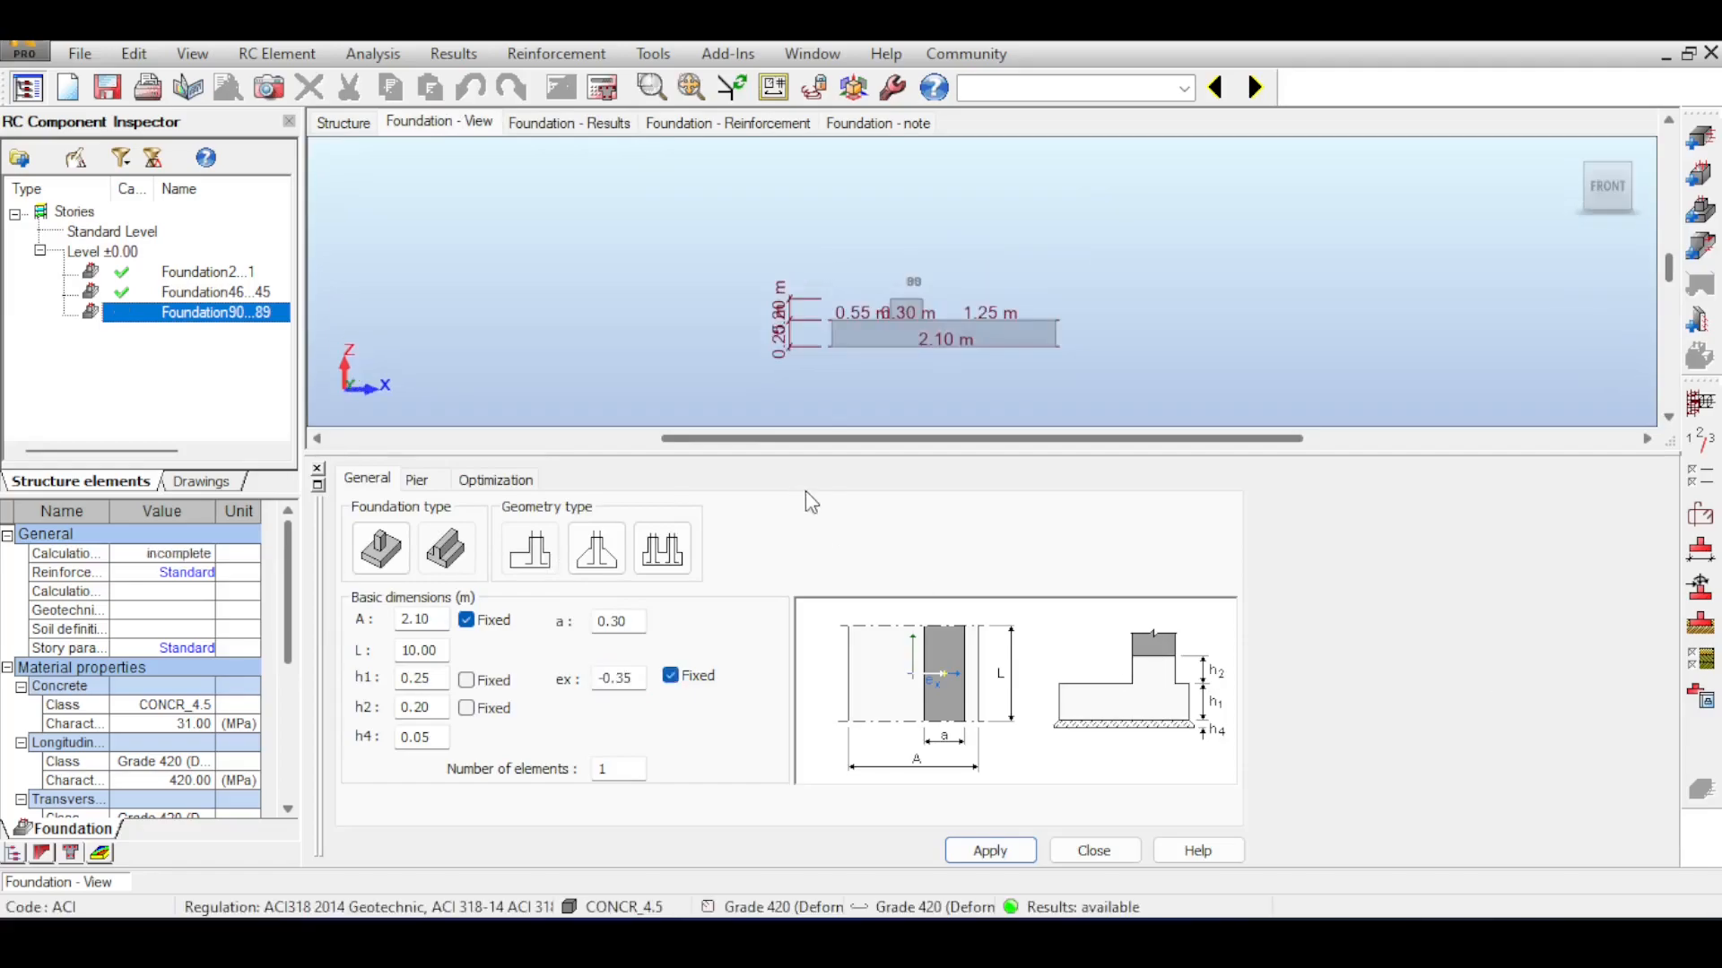
{"action": "left_click", "coordinate": [602, 87]}
{"action": "left_click", "coordinate": [973, 592]}
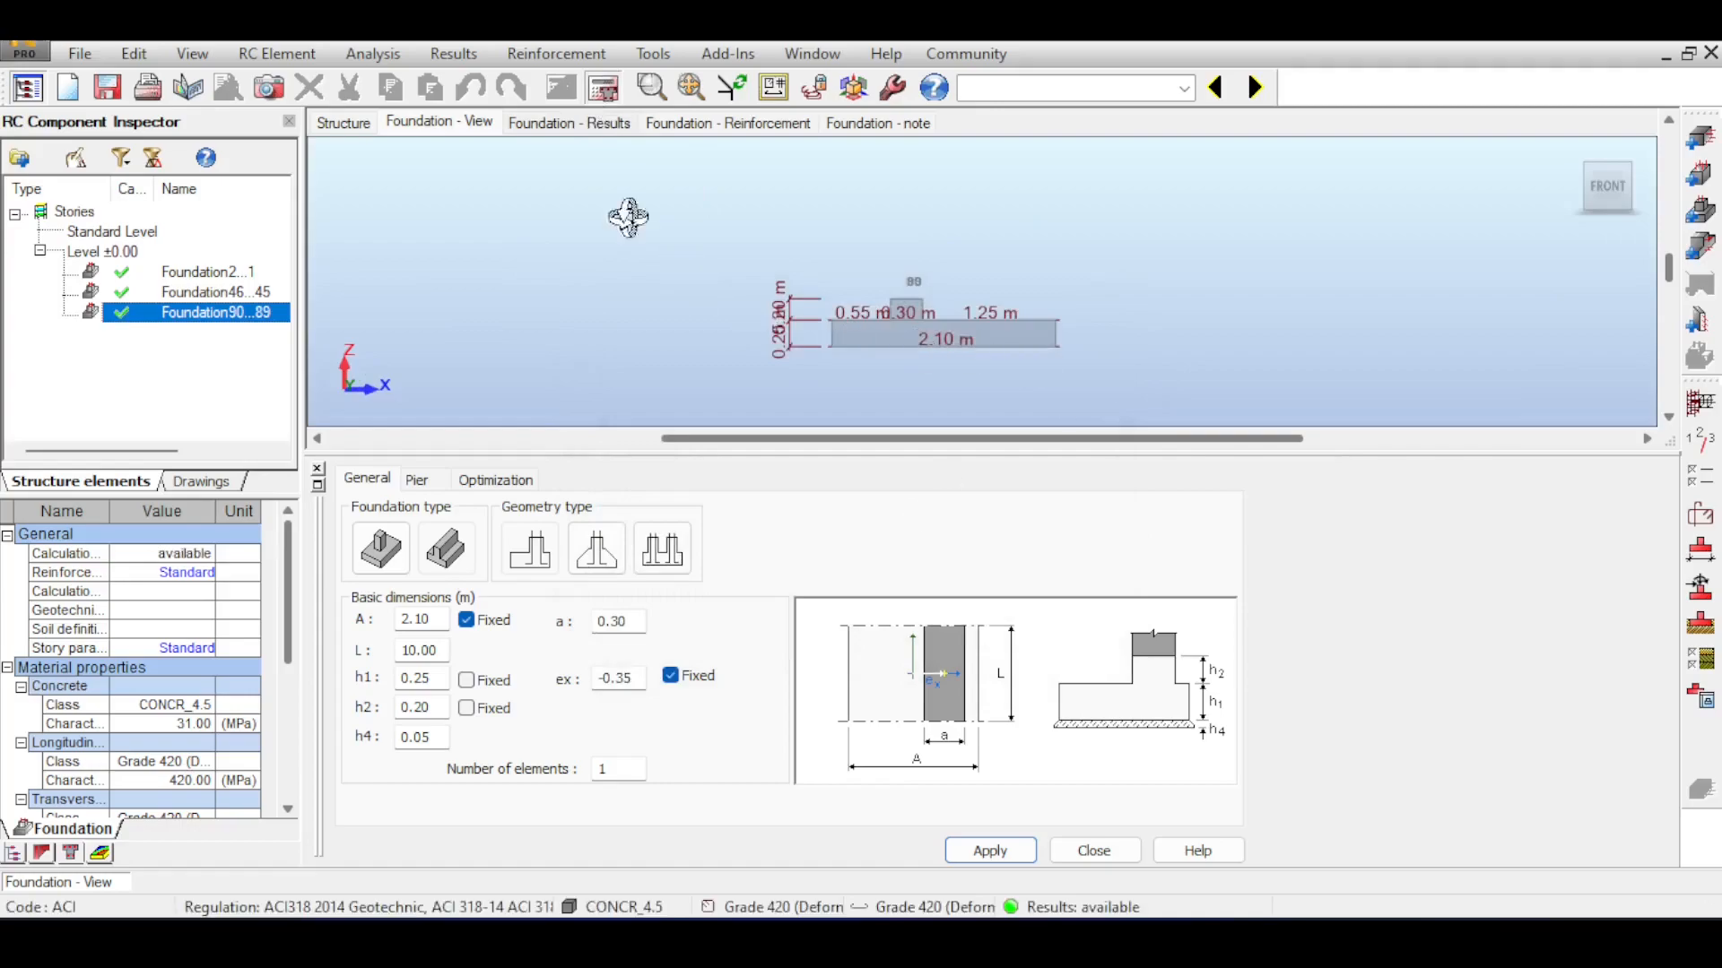
{"action": "left_click", "coordinate": [548, 123]}
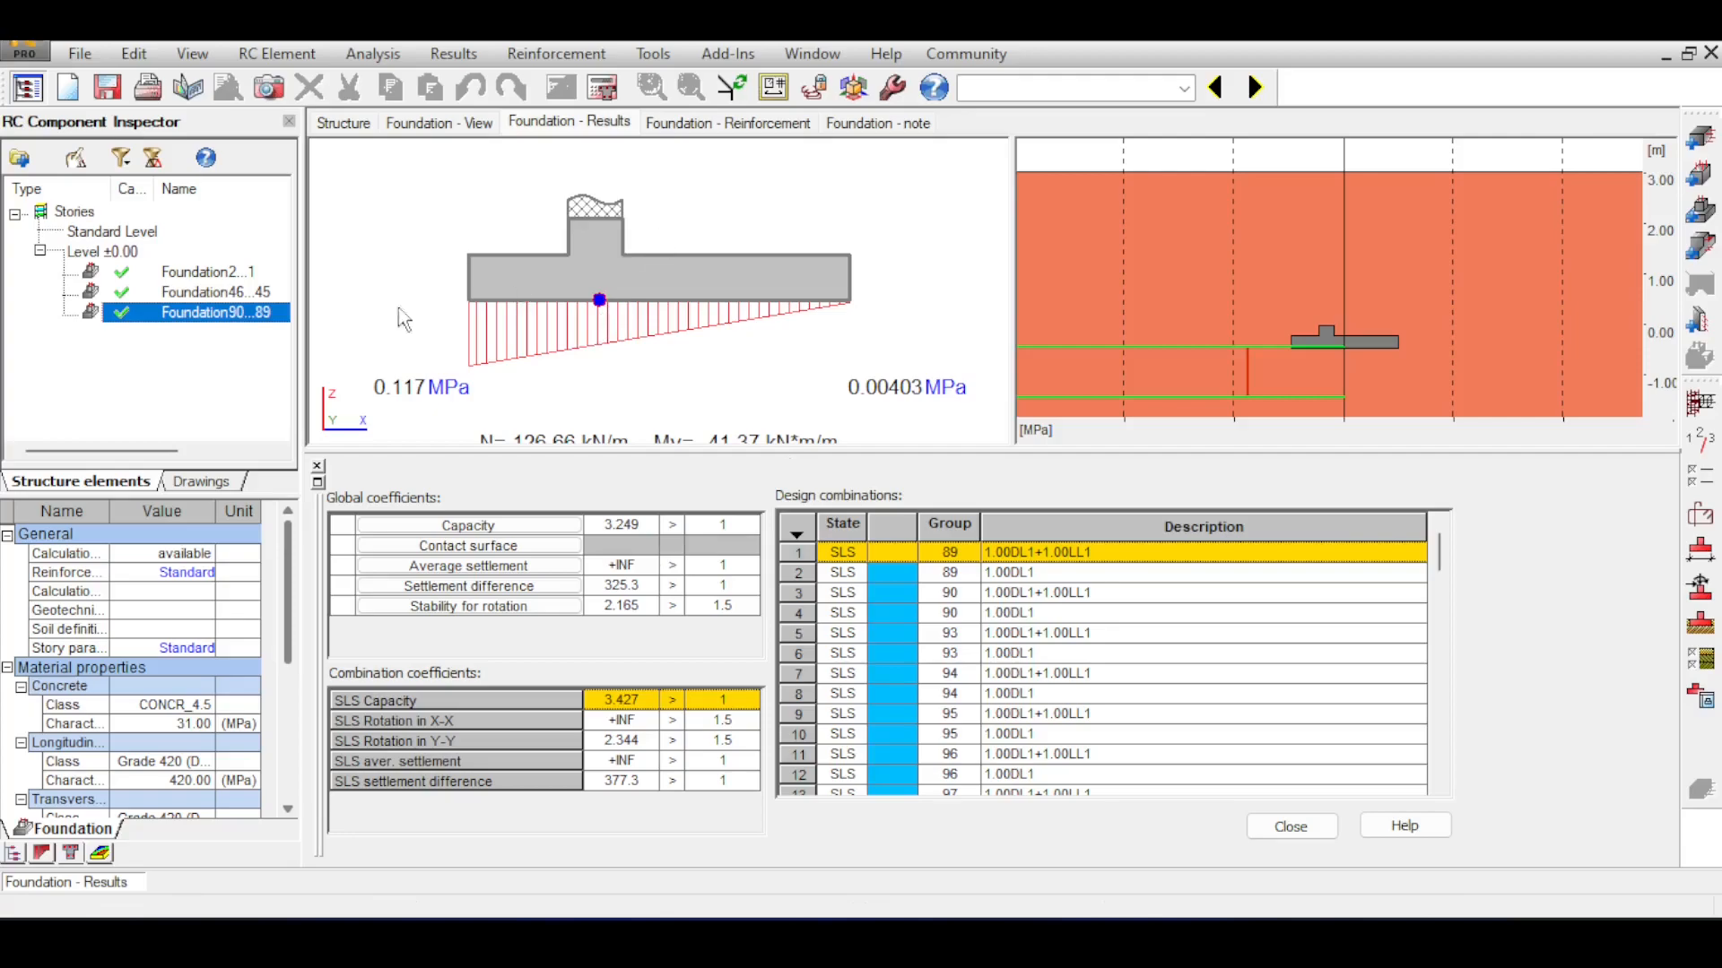
Compare the soil pressure diagrams and stability for rotation of the three foundations
{"action": "left_click", "coordinate": [190, 272]}
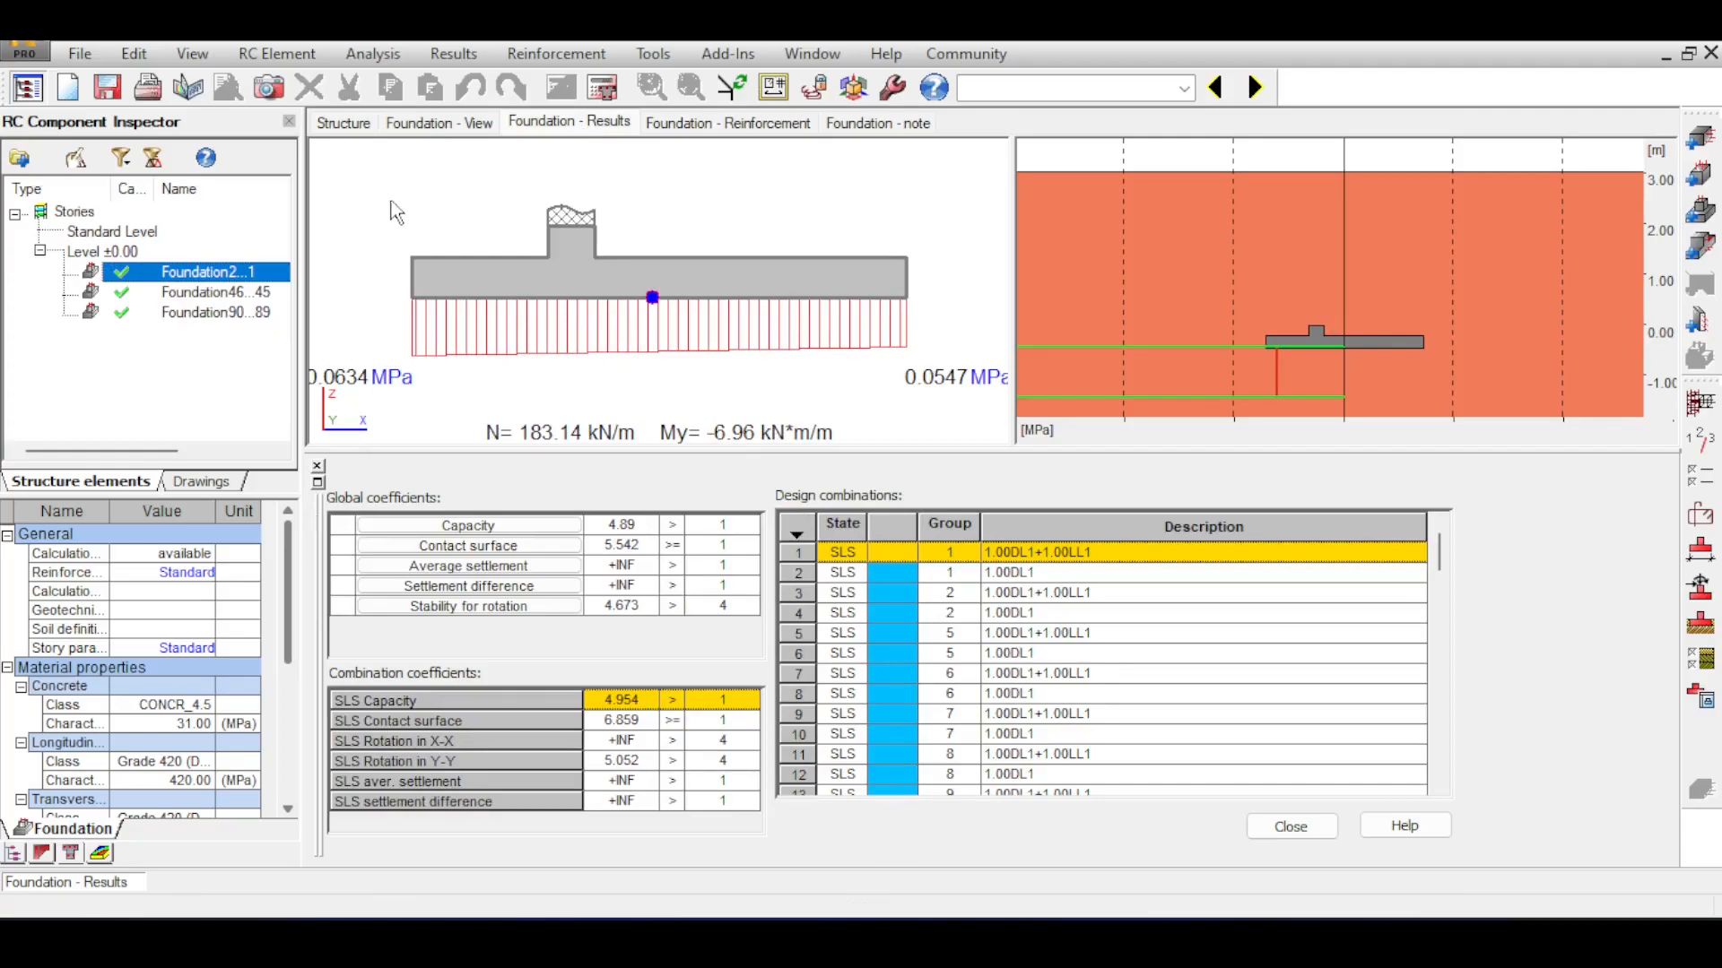
{"action": "left_click", "coordinate": [216, 294]}
{"action": "left_click", "coordinate": [213, 314]}
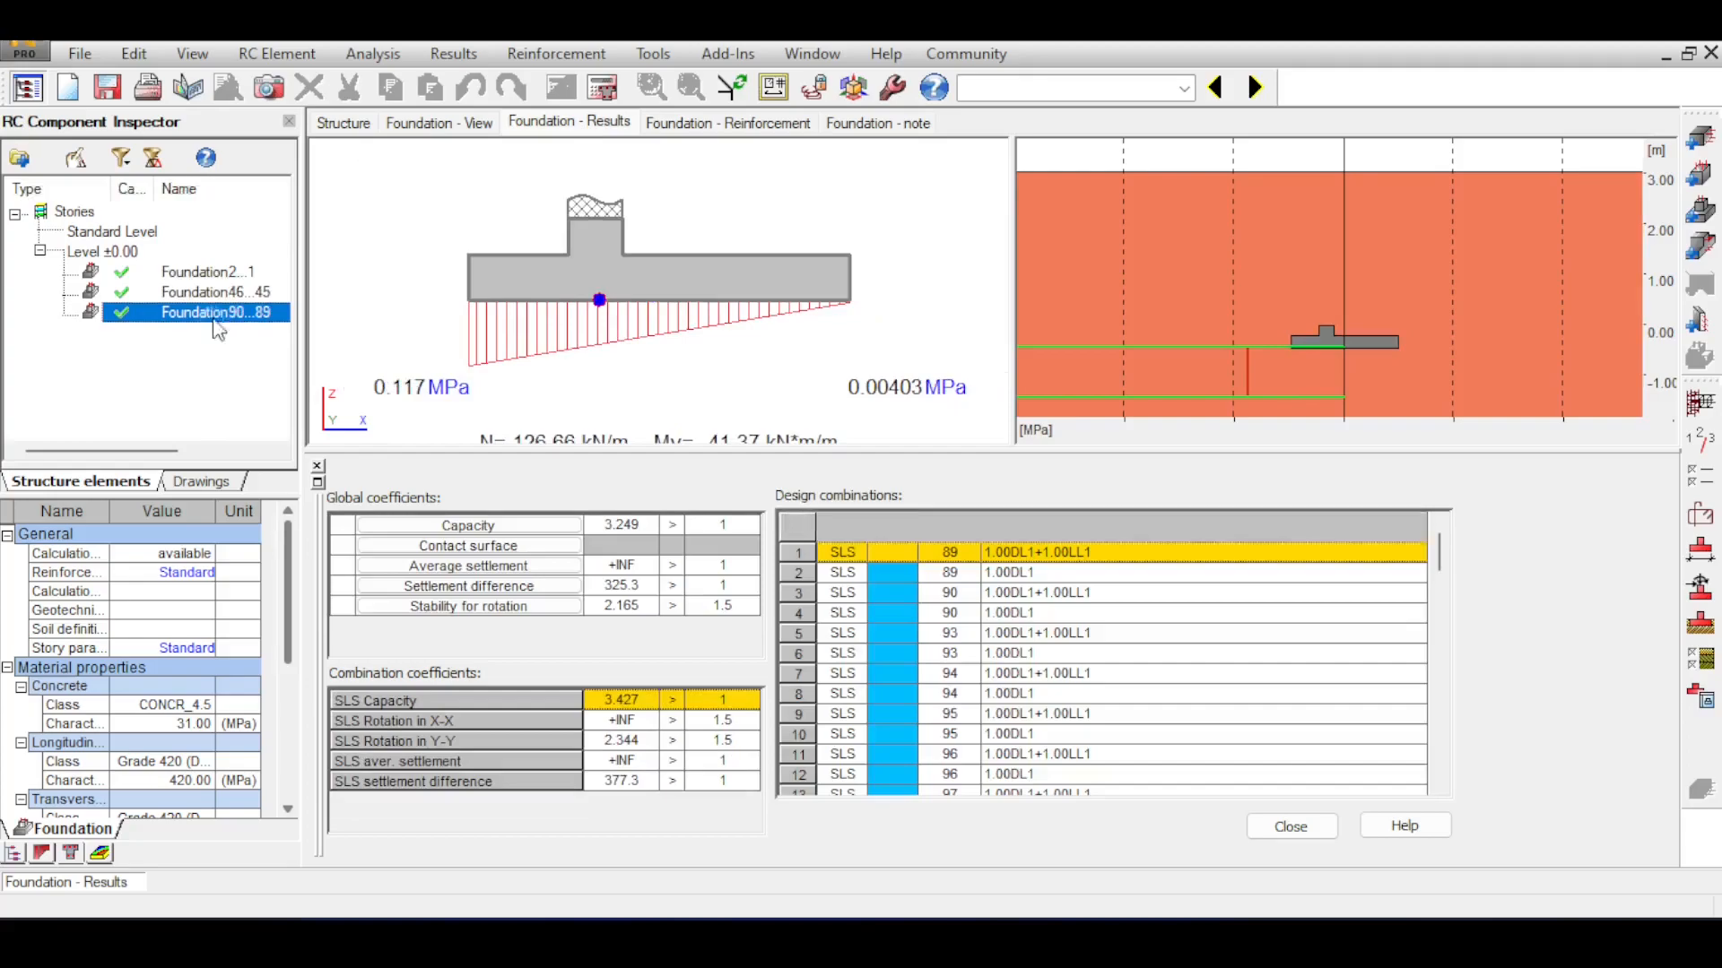
{"action": "left_click", "coordinate": [239, 271]}
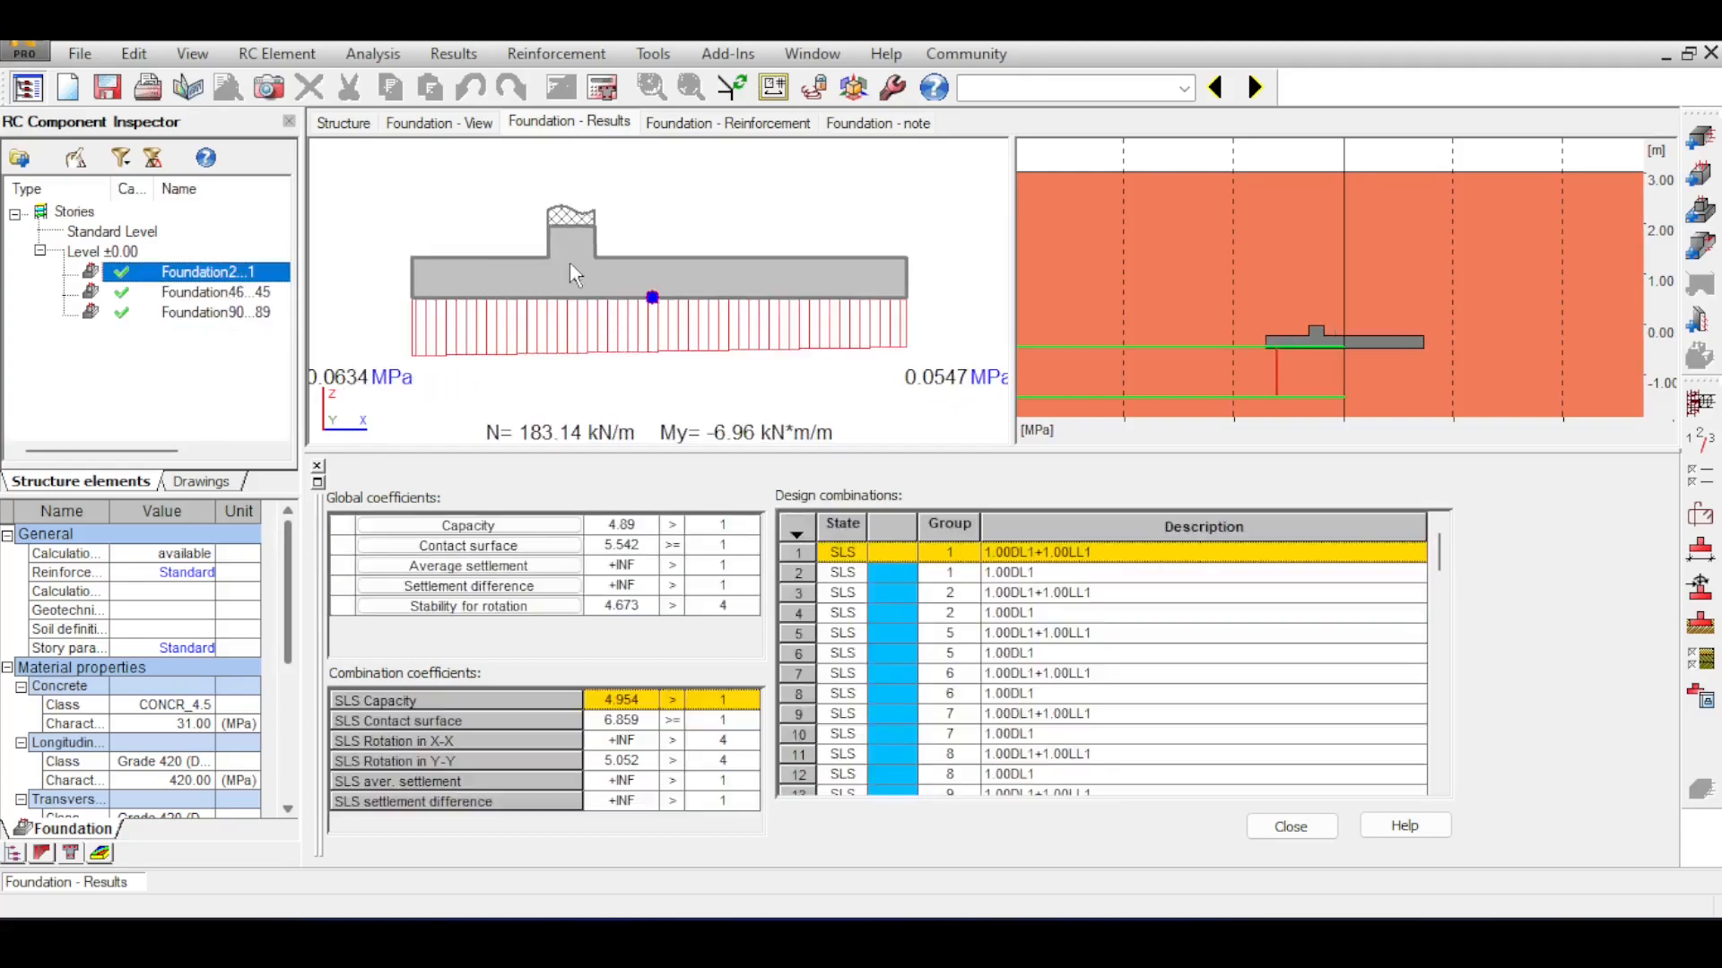
{"action": "left_click", "coordinate": [357, 123]}
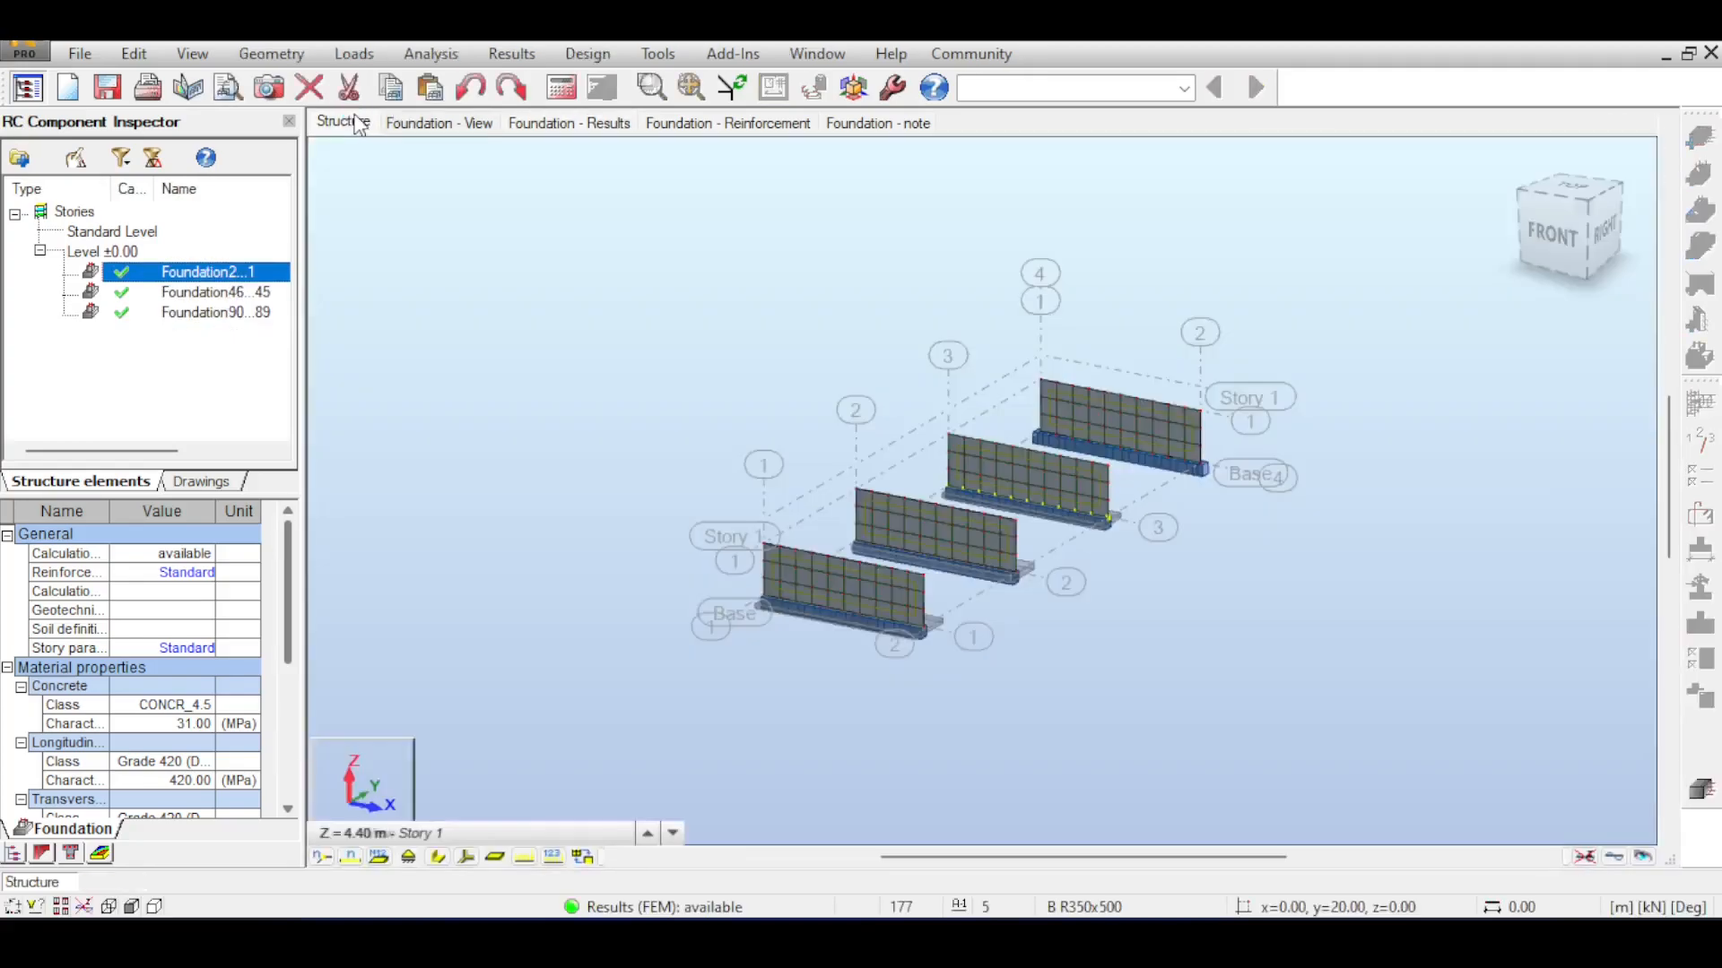
{"action": "left_click", "coordinate": [439, 122]}
{"action": "left_click", "coordinate": [569, 123]}
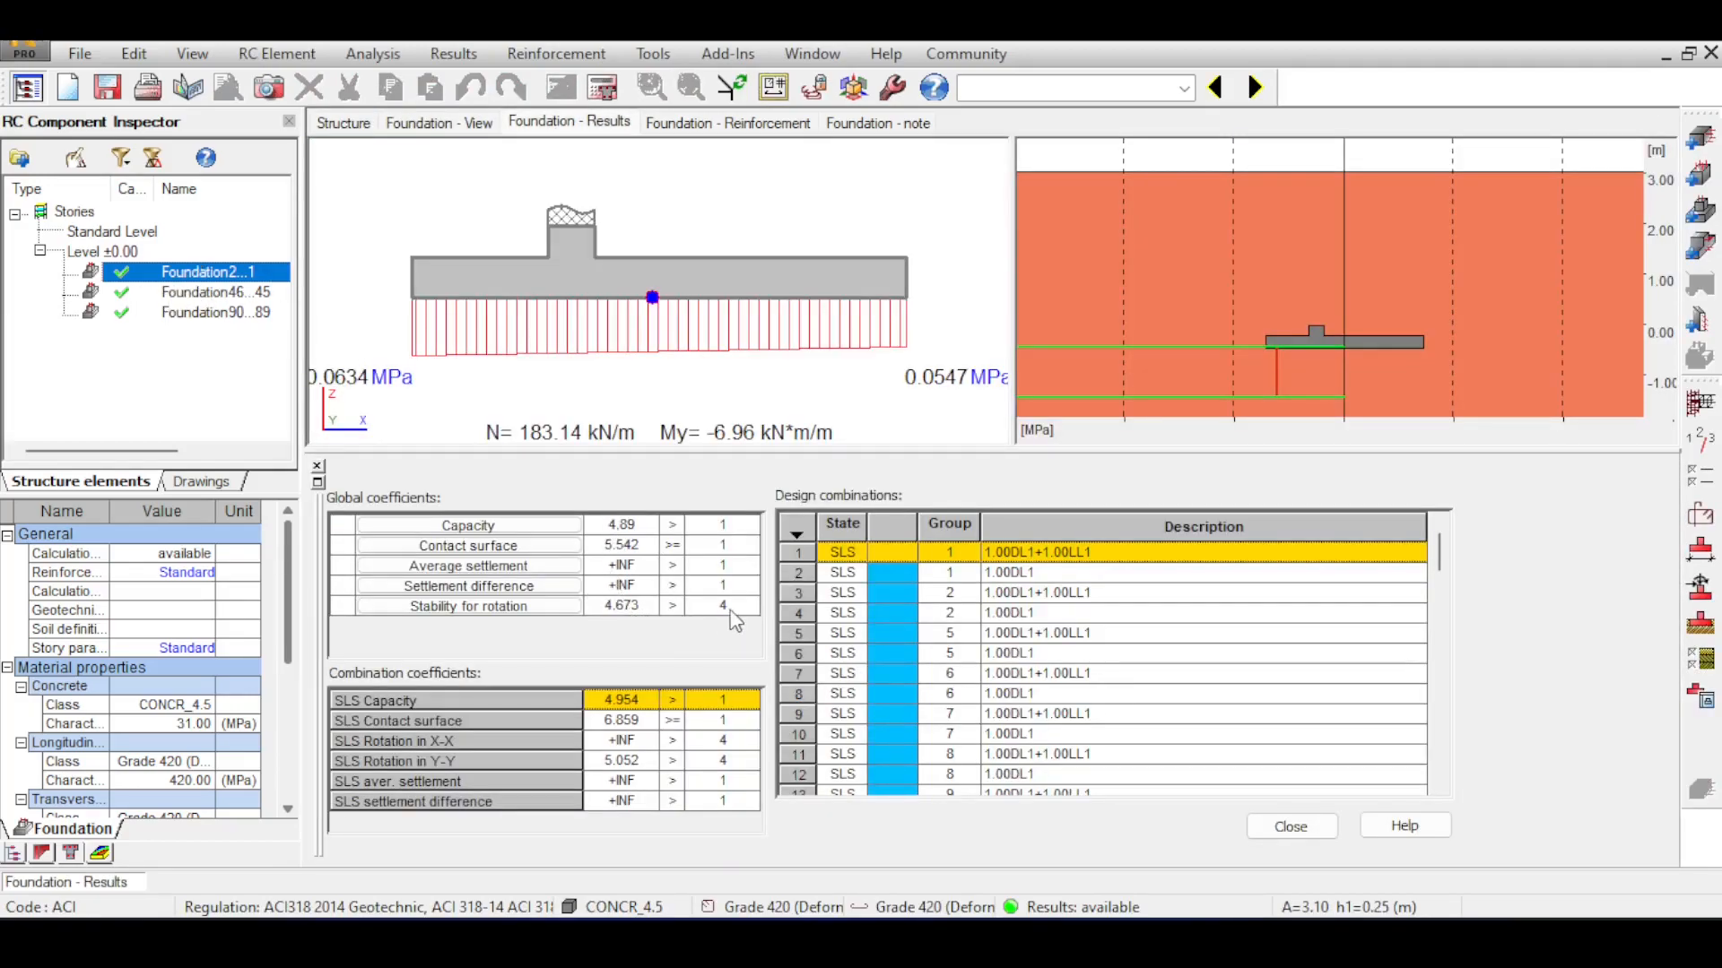
{"action": "left_click", "coordinate": [217, 294]}
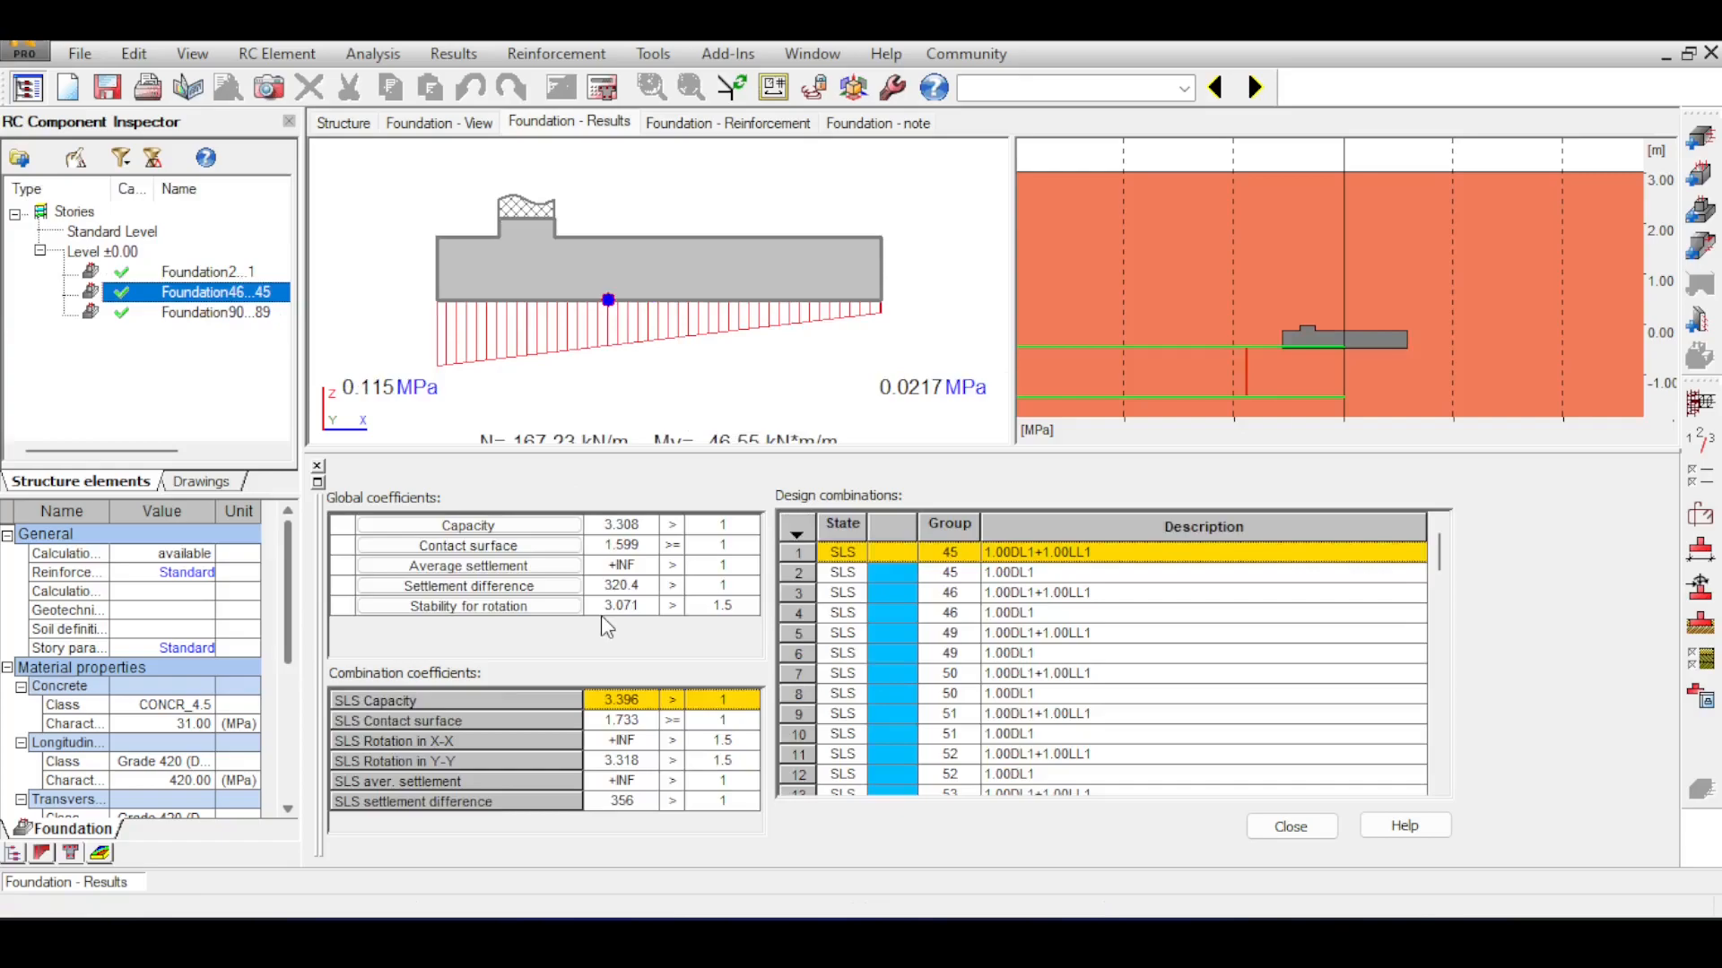
{"action": "left_click", "coordinate": [167, 314]}
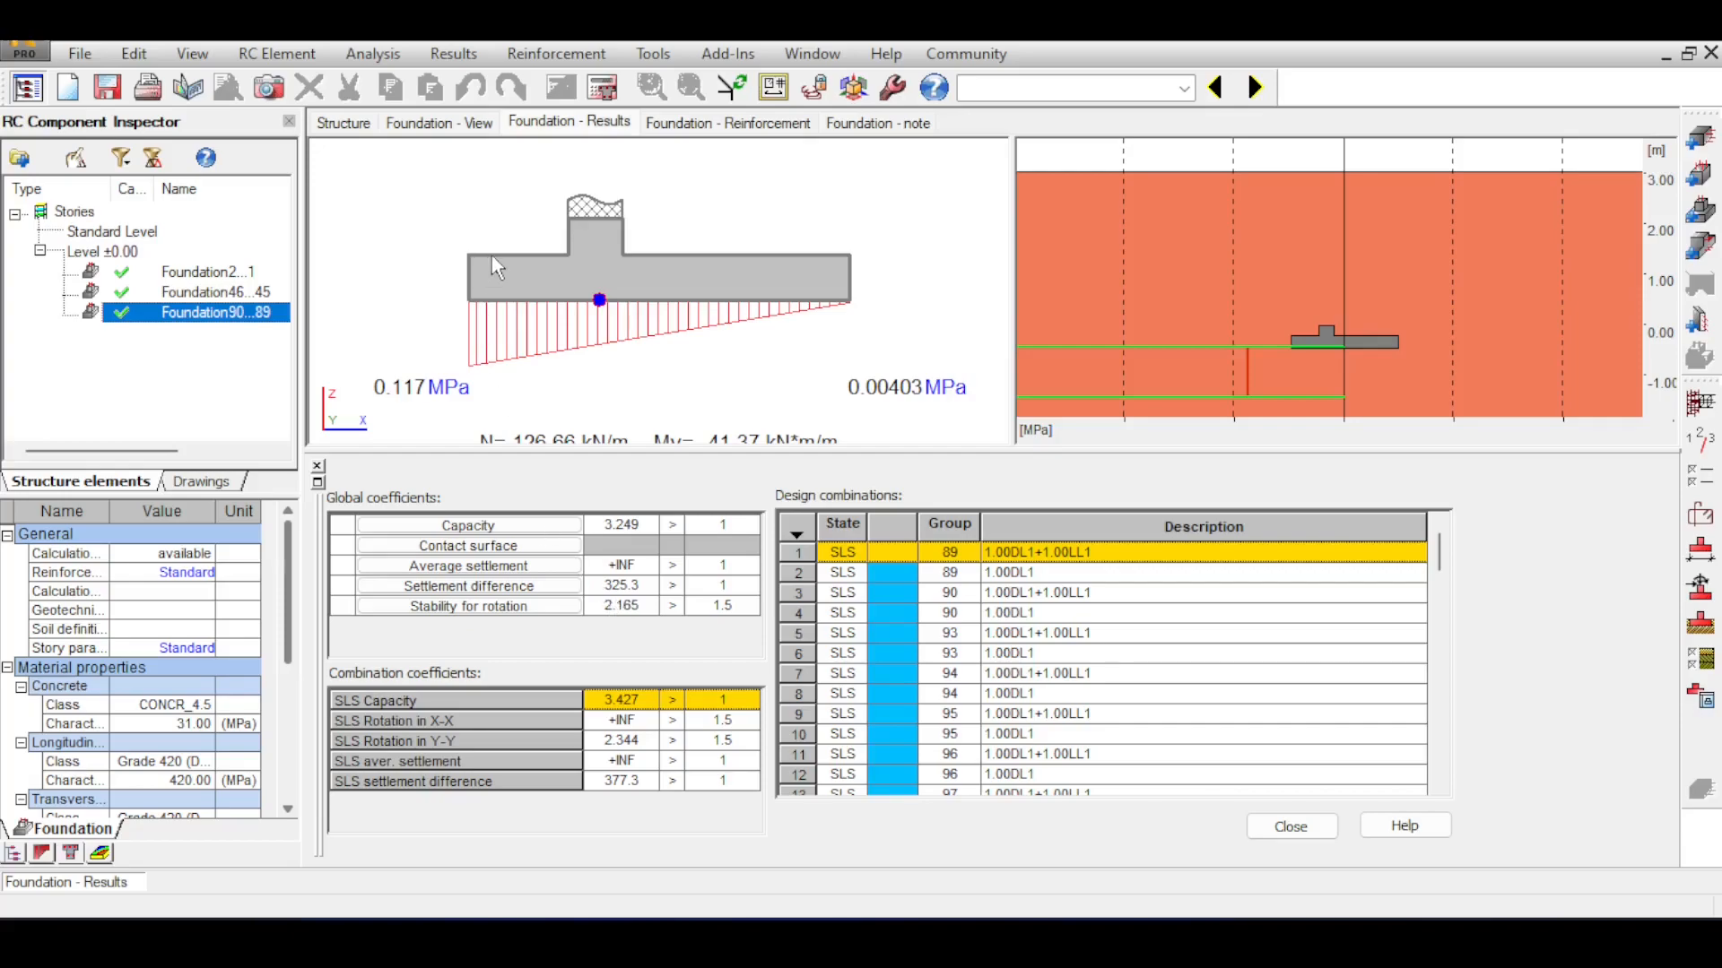
Read the concrete volume and total steel weight in the material survey of the third foundation's calculation note
{"action": "left_click", "coordinate": [865, 126]}
{"action": "scroll", "coordinate": [783, 577], "scroll_direction": "down", "scroll_amount": 20}
{"action": "scroll", "coordinate": [783, 577], "scroll_direction": "down", "scroll_amount": 20}
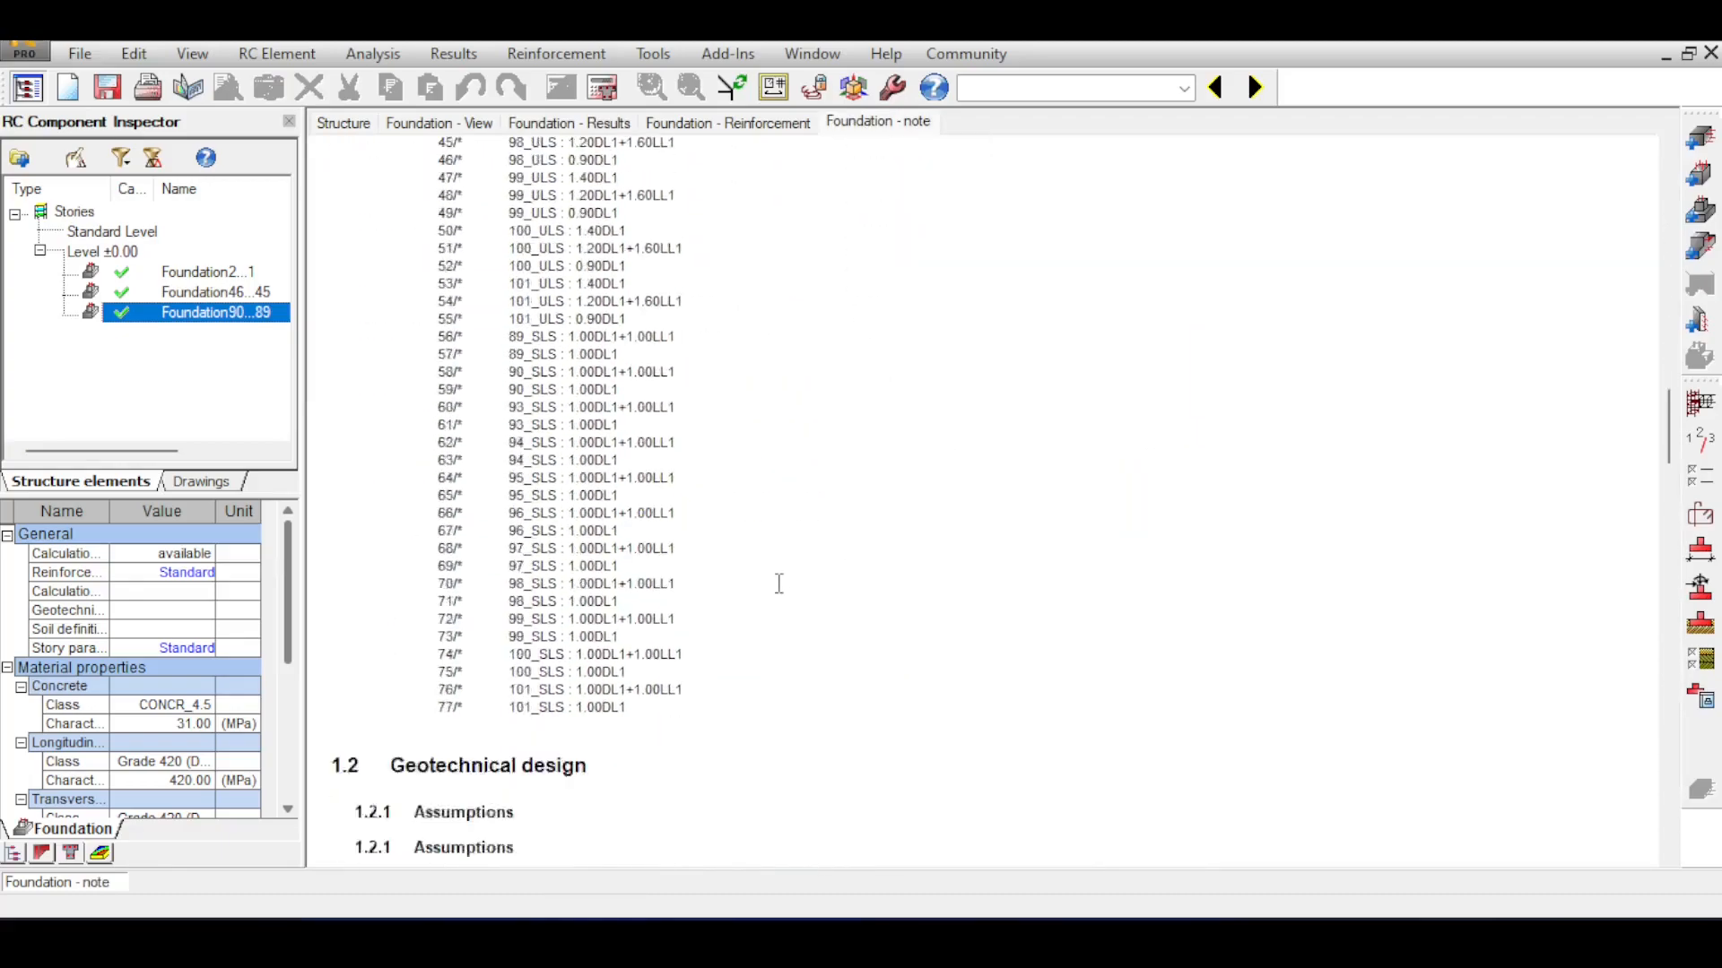
{"action": "scroll", "coordinate": [780, 584], "scroll_direction": "down", "scroll_amount": 20}
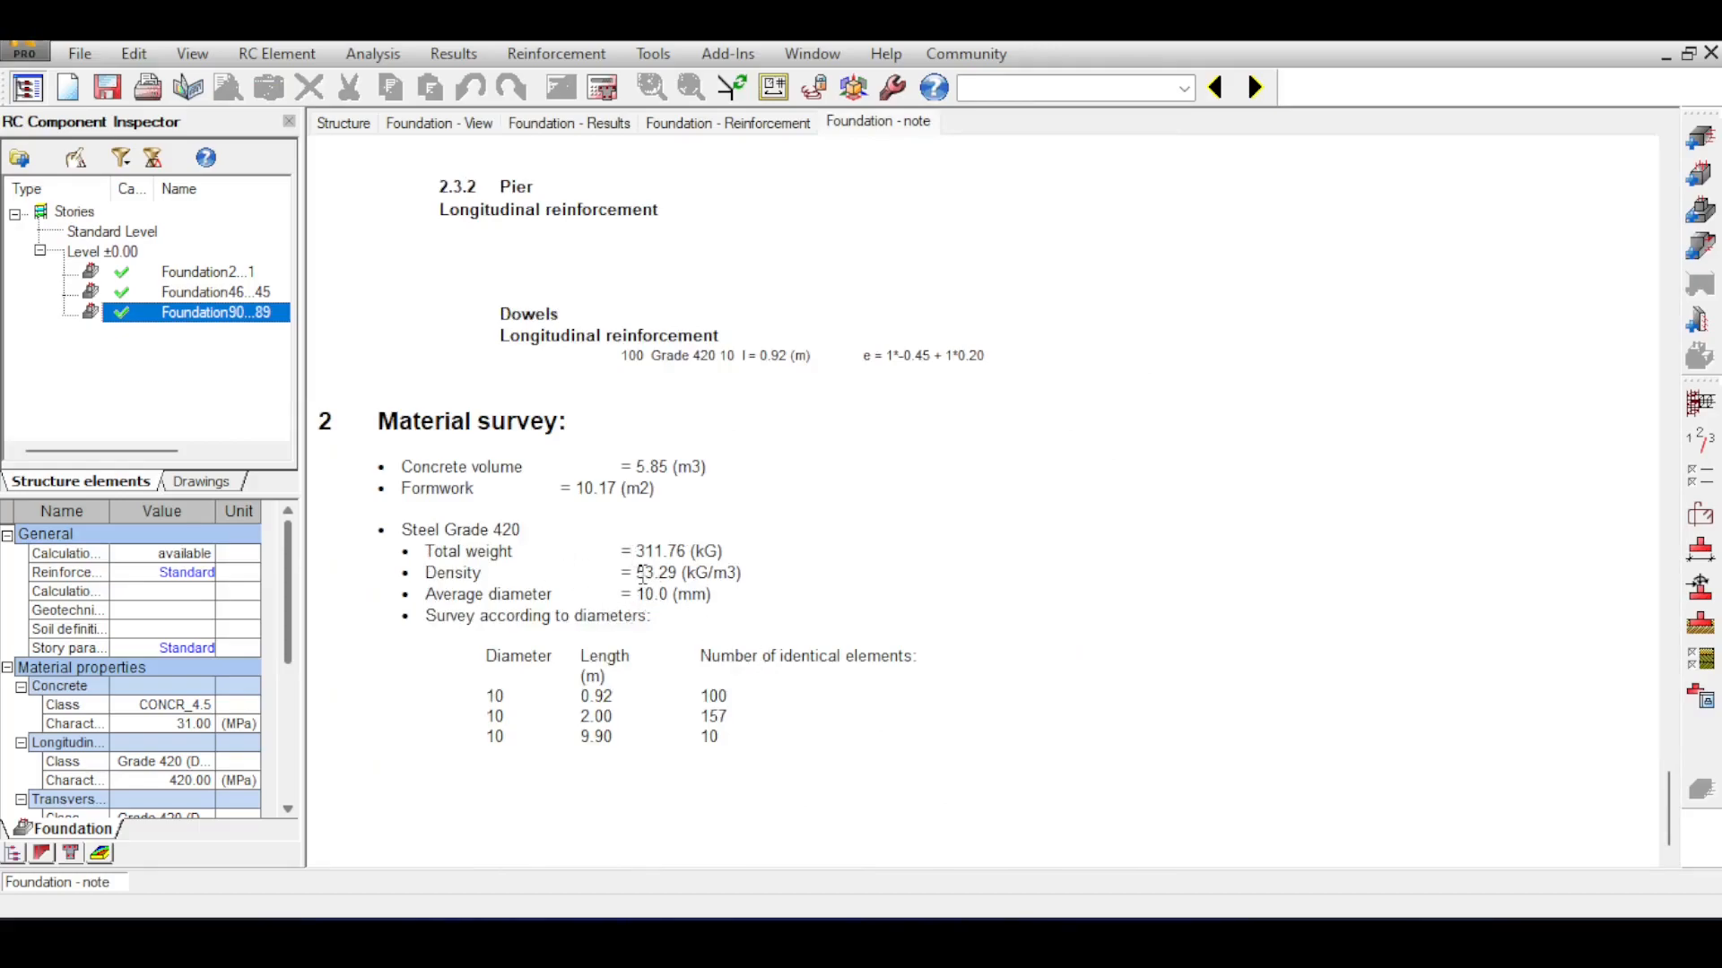
{"action": "left_click_drag", "start_coordinate": [640, 551], "coordinate": [687, 551]}
{"action": "left_click_drag", "start_coordinate": [638, 463], "coordinate": [671, 463]}
Read the concrete volume and total steel weight in the second foundation's material survey
{"action": "left_click", "coordinate": [203, 290]}
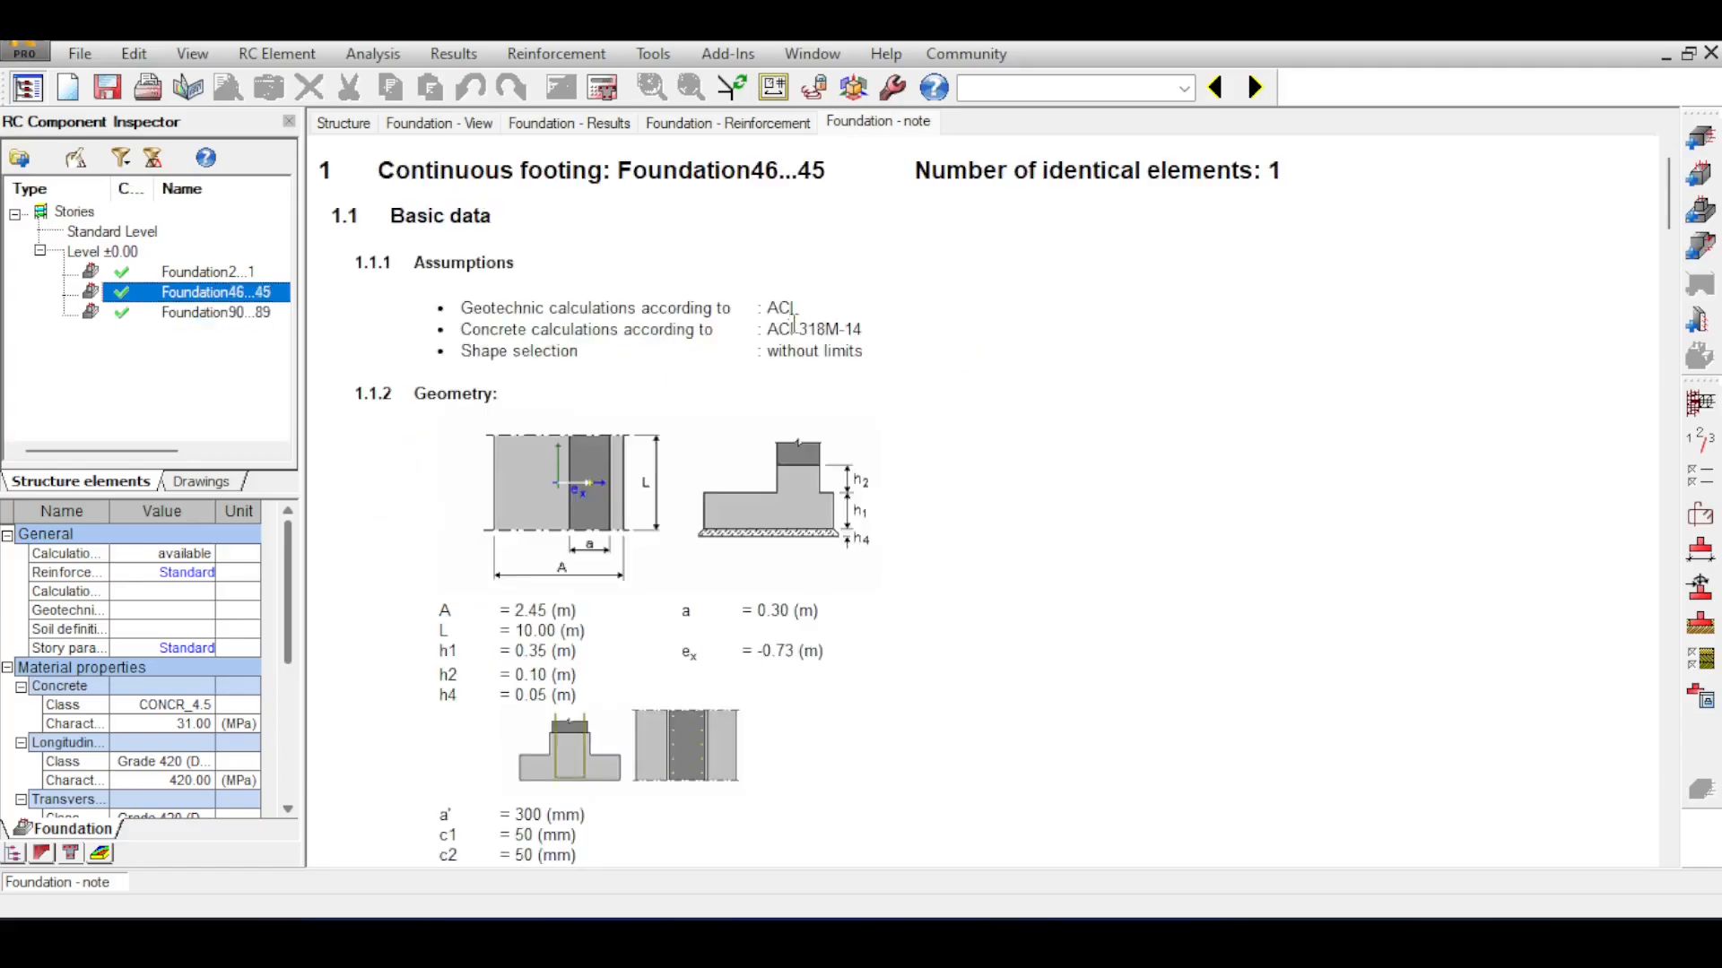
{"action": "scroll", "coordinate": [1191, 442], "scroll_direction": "down", "scroll_amount": 5}
{"action": "left_click_drag", "start_coordinate": [1673, 247], "coordinate": [1614, 829]}
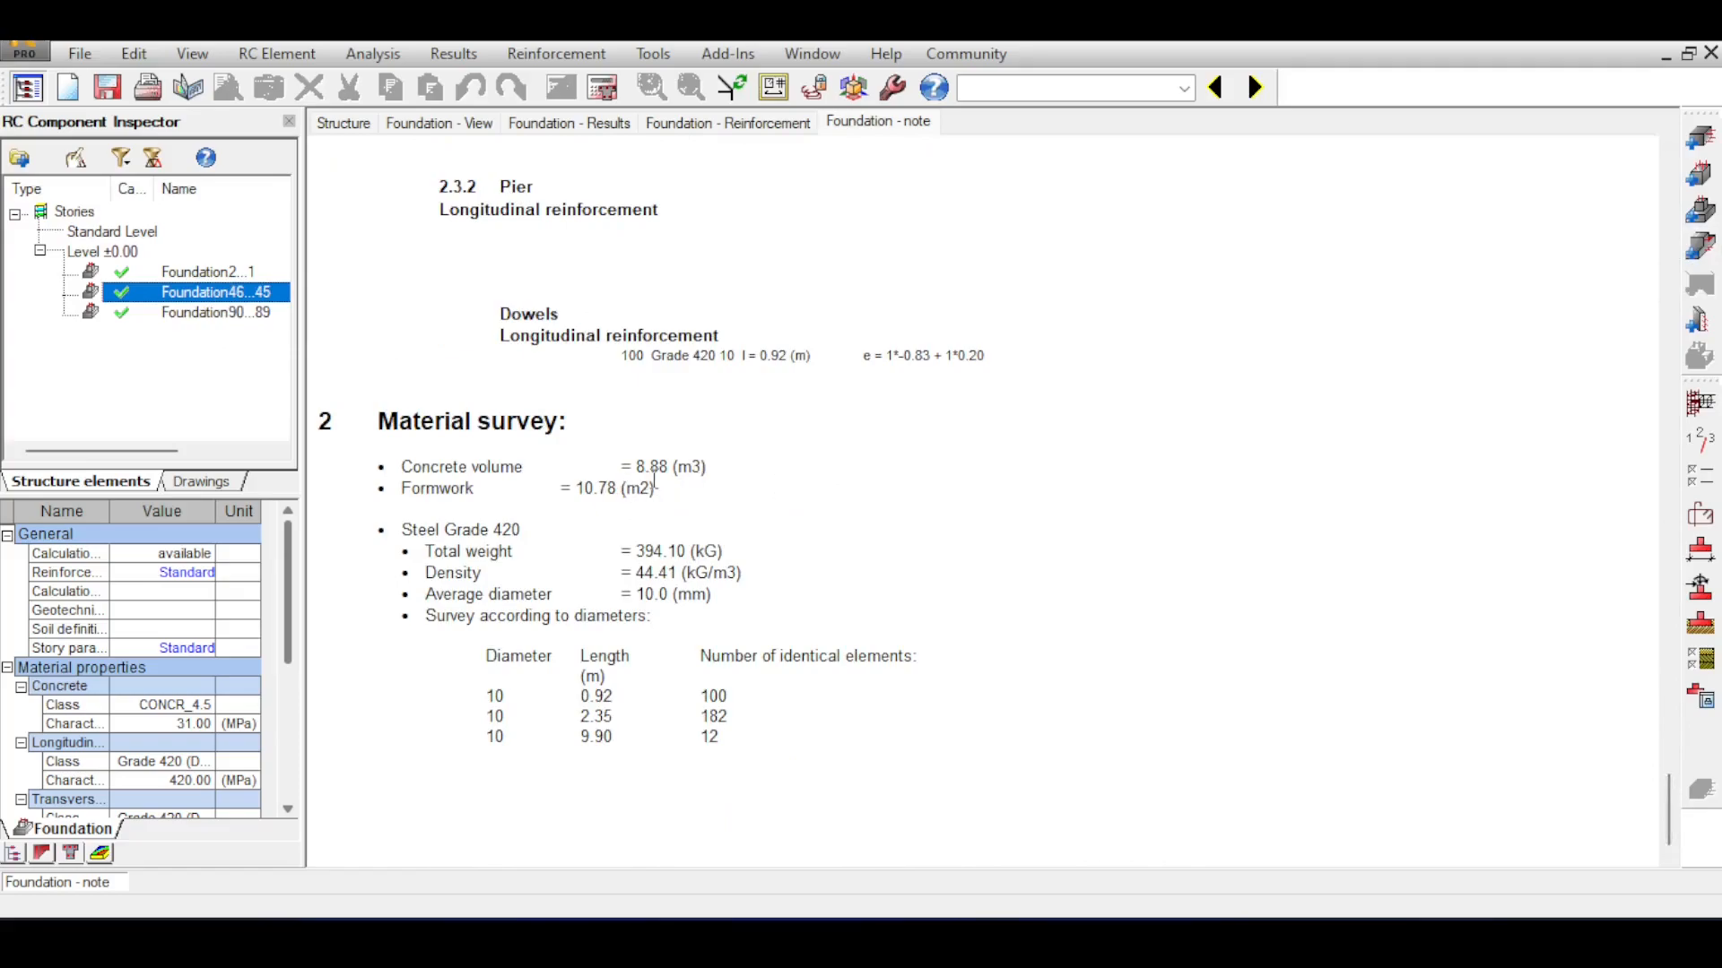
{"action": "left_click_drag", "start_coordinate": [672, 468], "coordinate": [633, 475]}
{"action": "left_click_drag", "start_coordinate": [684, 558], "coordinate": [638, 563]}
Read the concrete volume and total steel weight in the first foundation's material survey
{"action": "left_click", "coordinate": [238, 273]}
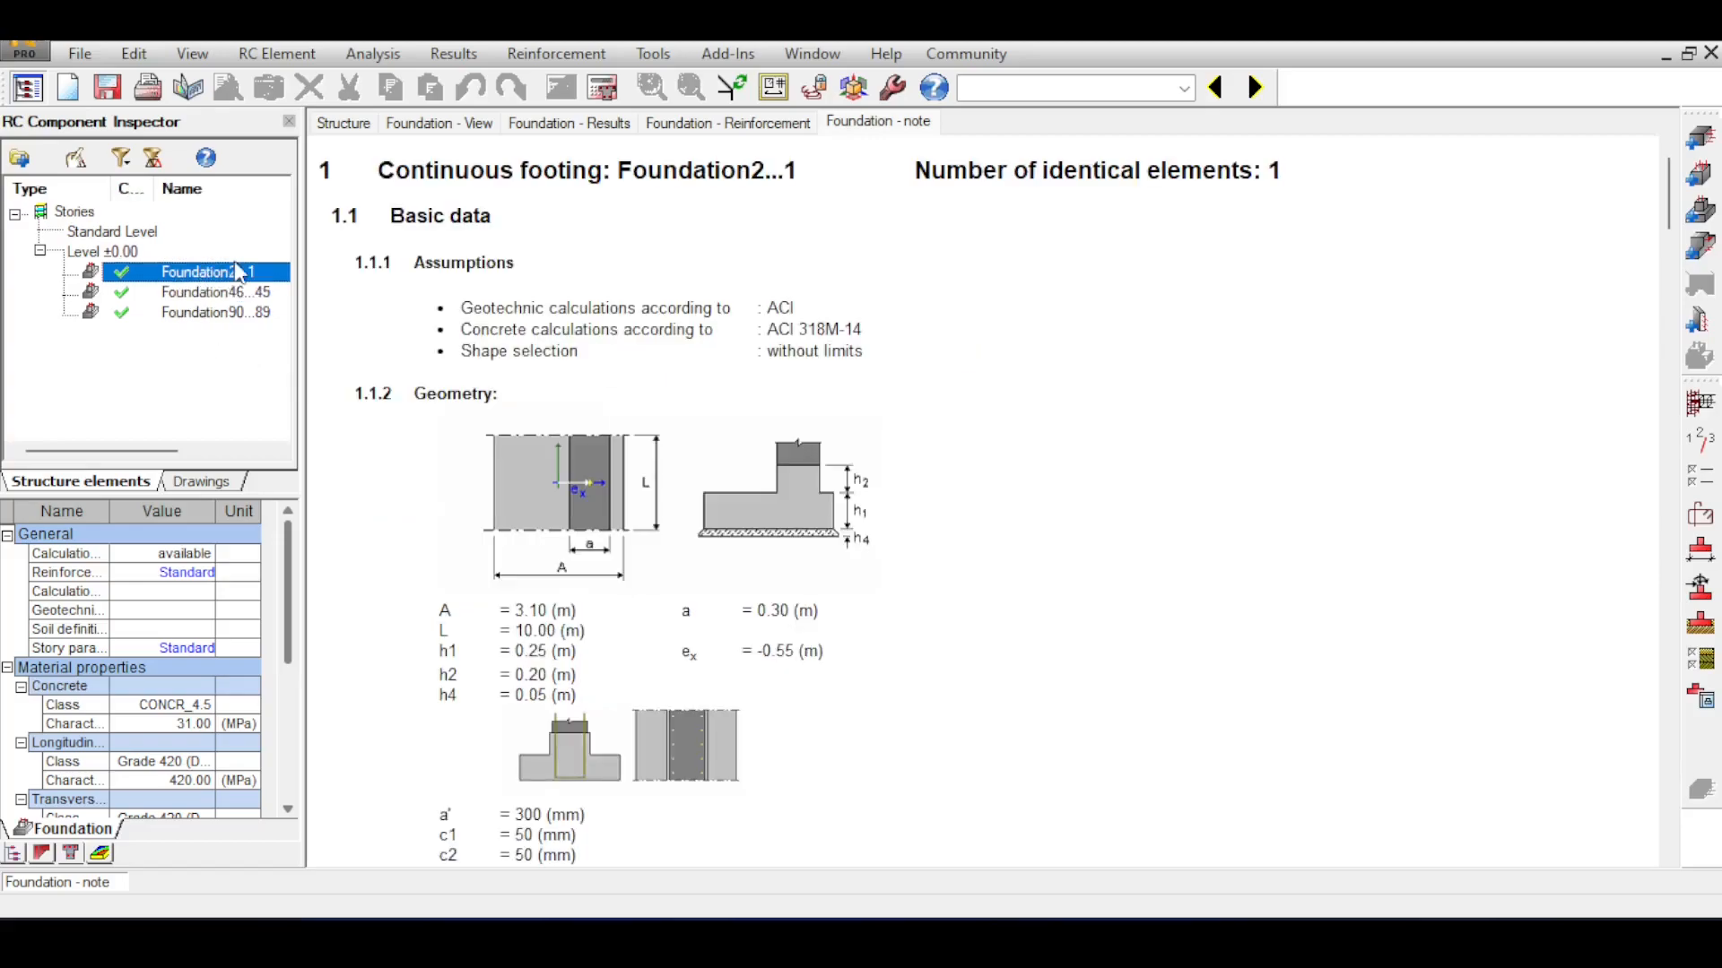
{"action": "left_click_drag", "start_coordinate": [1668, 224], "coordinate": [1677, 793]}
{"action": "scroll", "coordinate": [1387, 607], "scroll_direction": "down", "scroll_amount": 10}
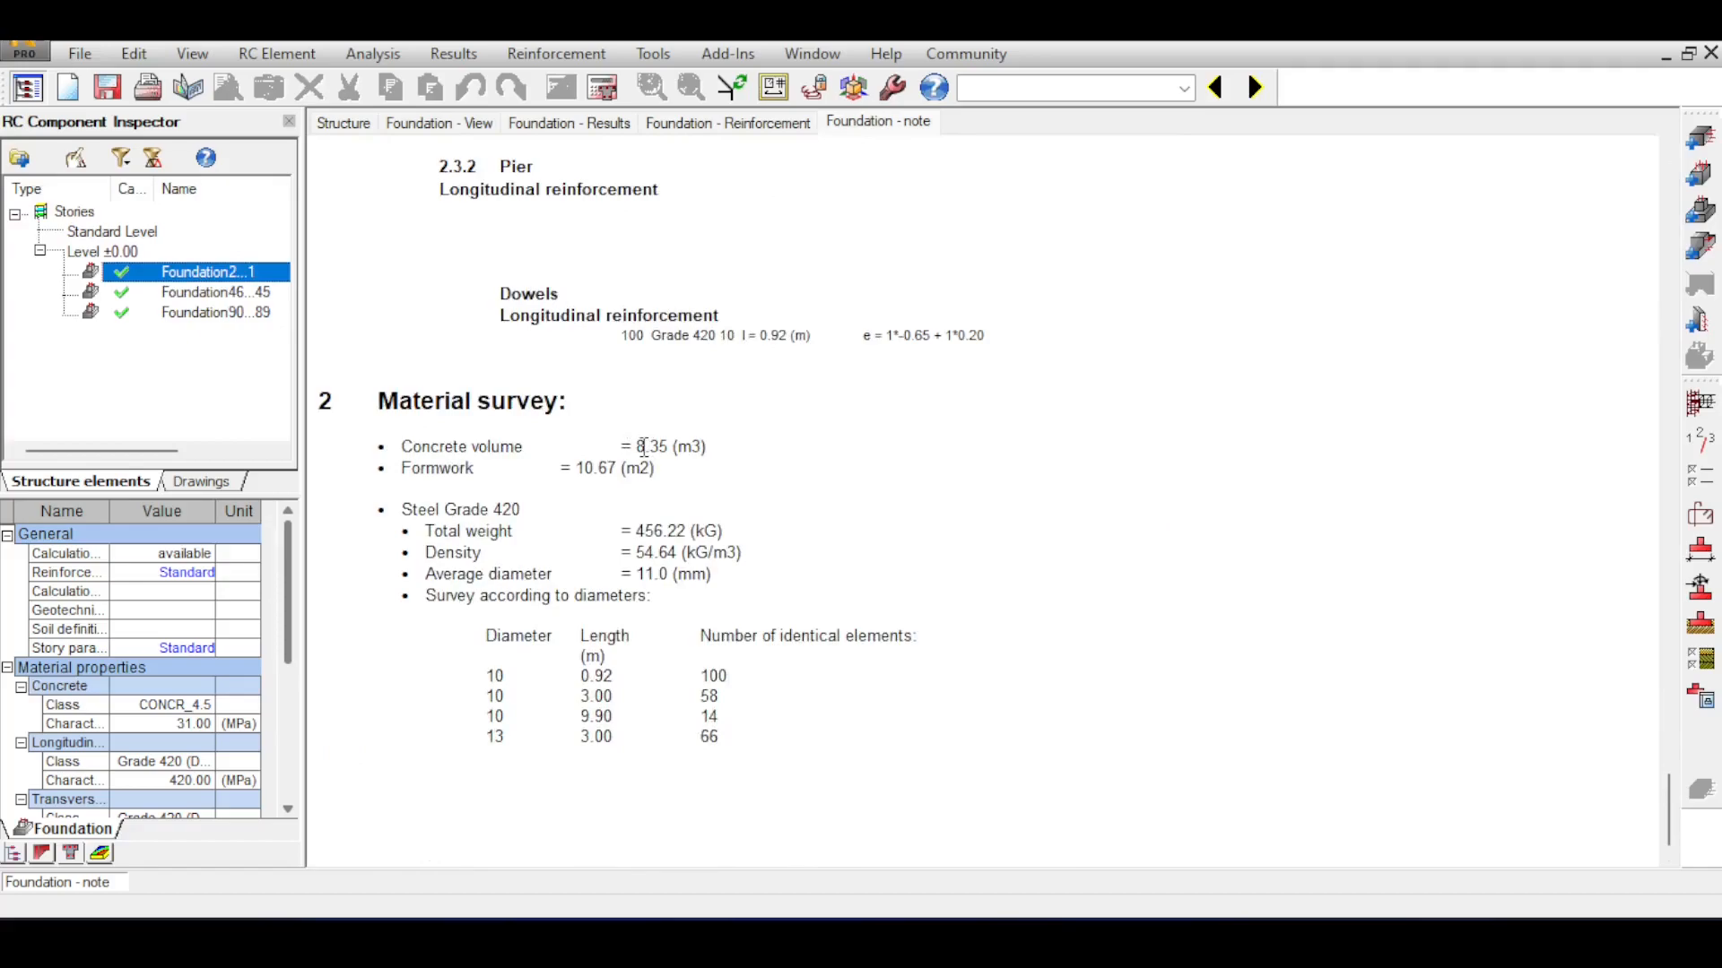
{"action": "left_click", "coordinate": [671, 507]}
{"action": "left_click_drag", "start_coordinate": [686, 530], "coordinate": [638, 534]}
Compare stability for rotation across the foundations again and recheck the third foundation's material survey
{"action": "left_click", "coordinate": [575, 129]}
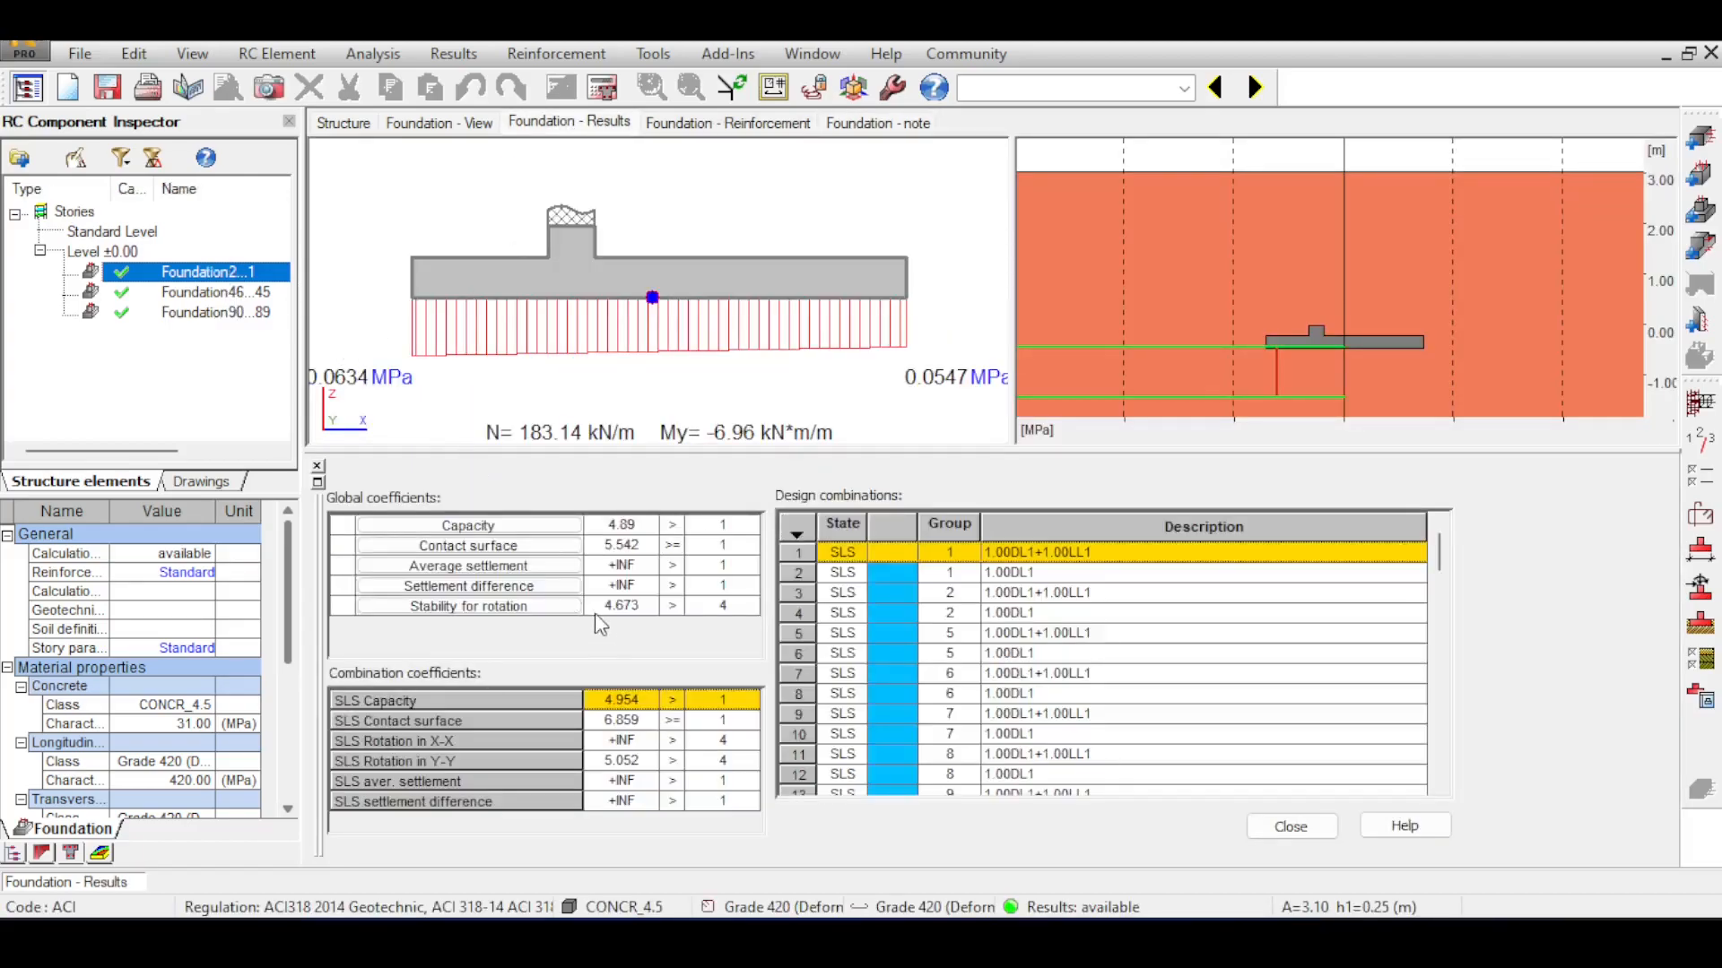
{"action": "left_click", "coordinate": [224, 292]}
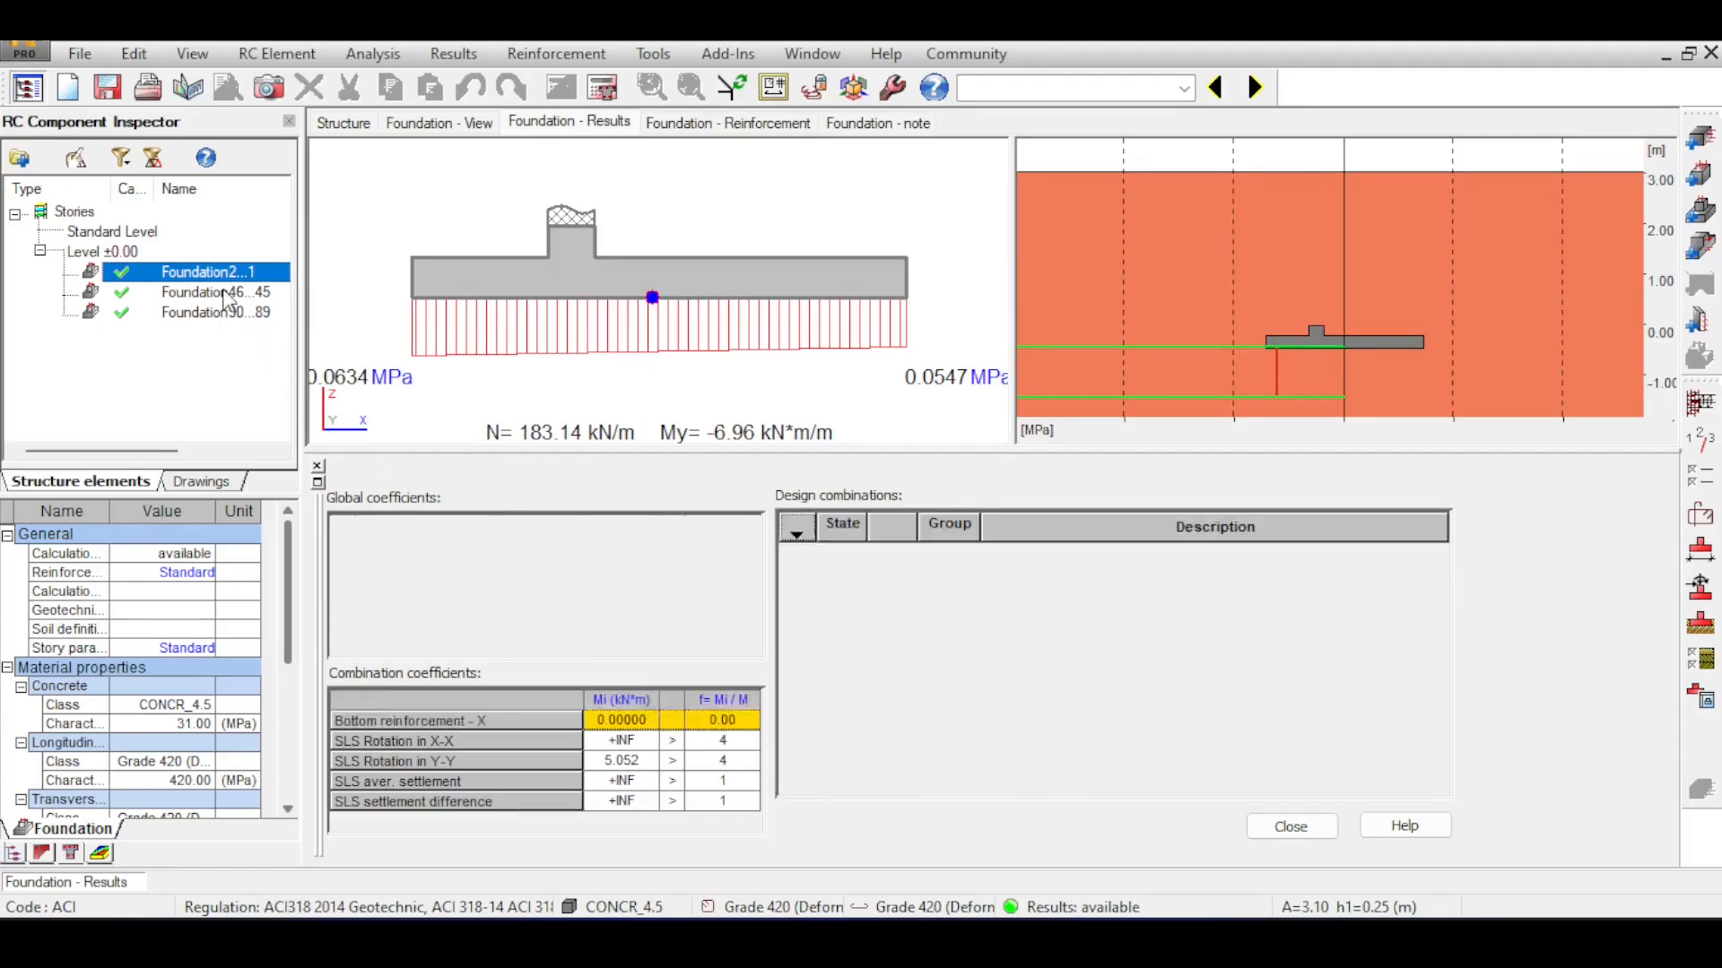
{"action": "left_click", "coordinate": [234, 312]}
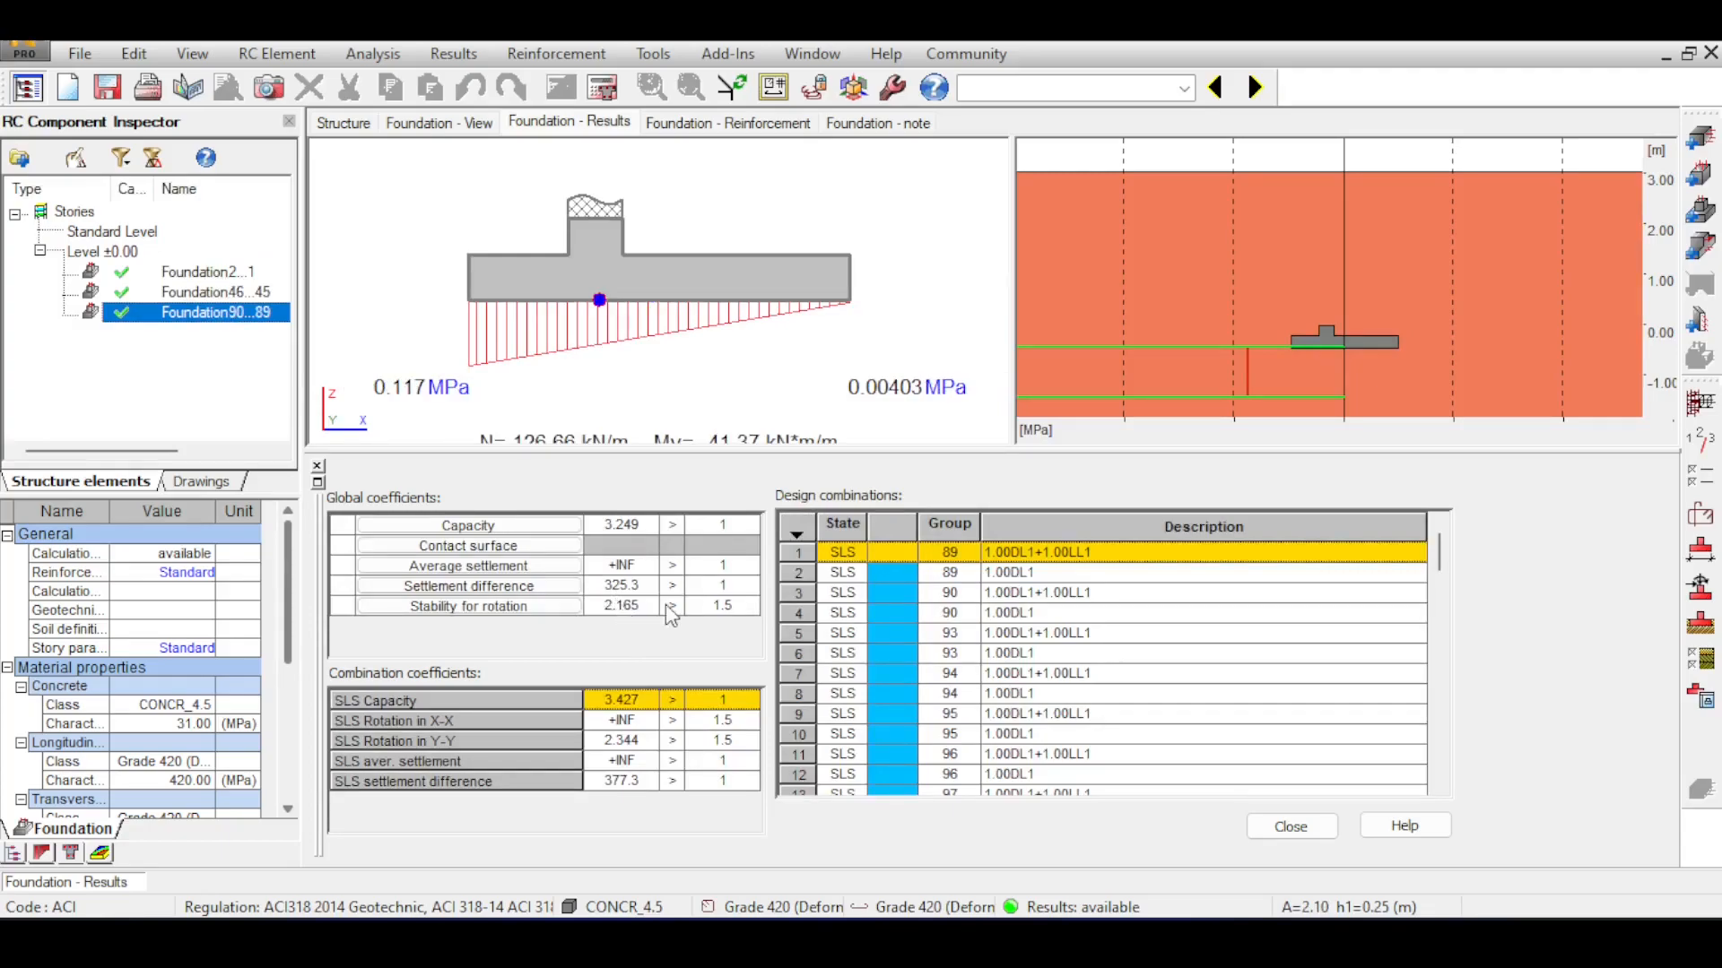
{"action": "left_click", "coordinate": [874, 126]}
{"action": "scroll", "coordinate": [1530, 365], "scroll_direction": "down", "scroll_amount": 20}
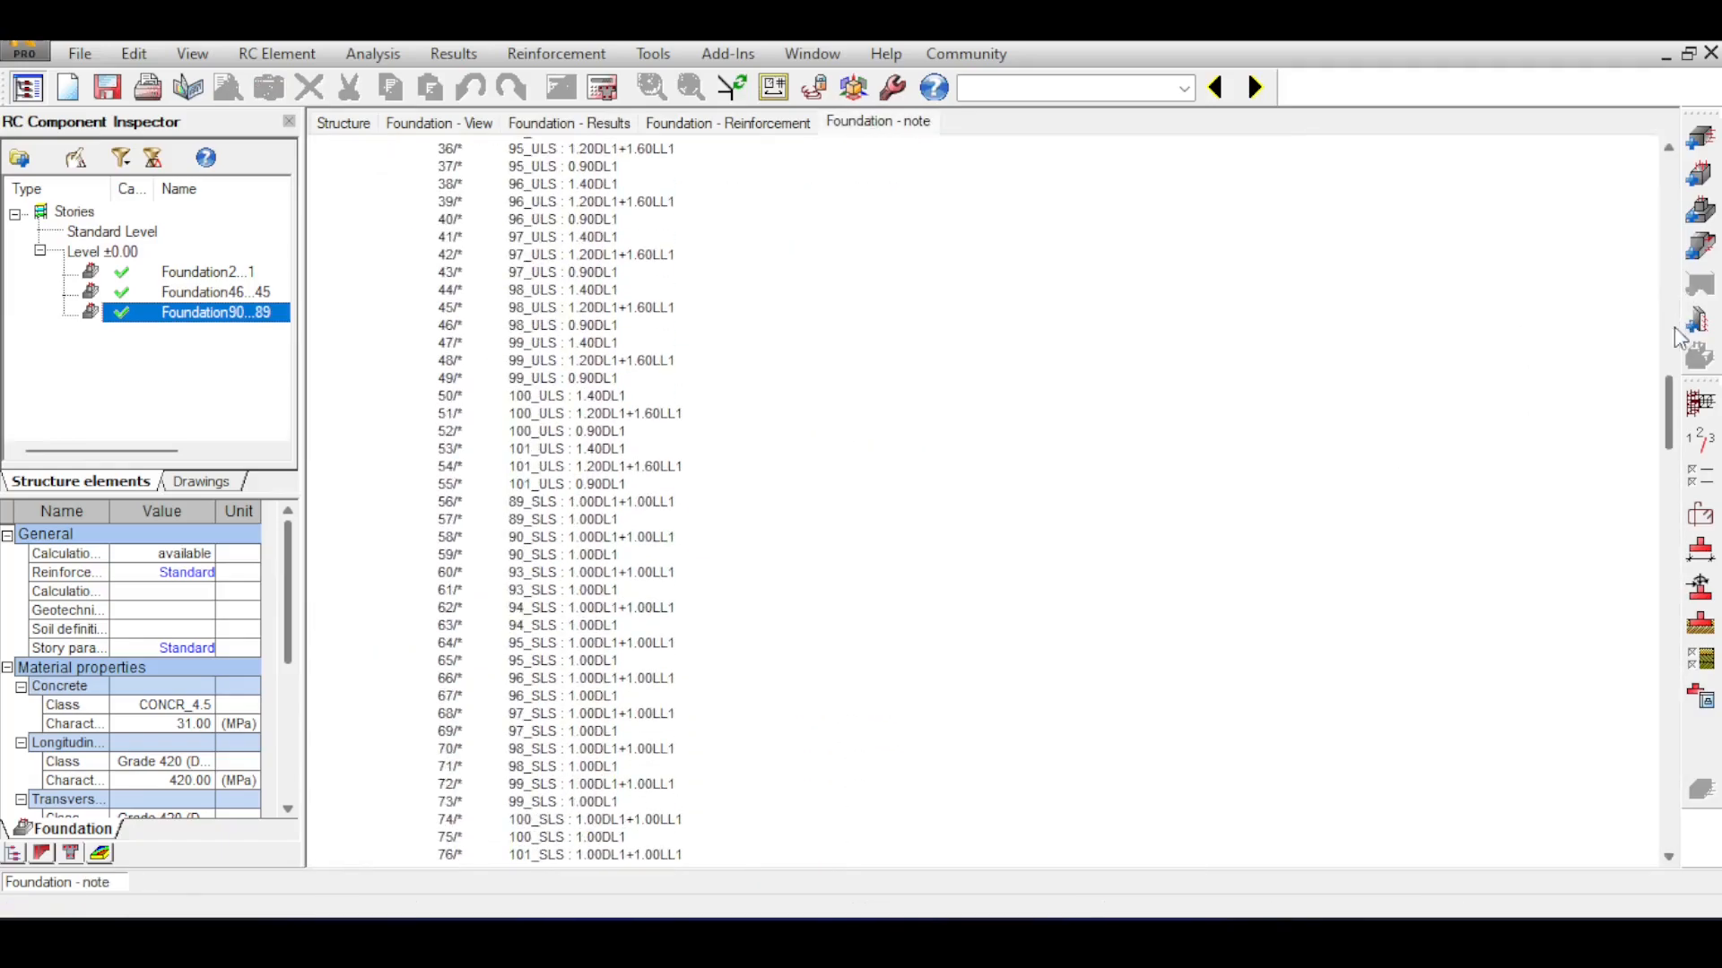
{"action": "left_click_drag", "start_coordinate": [1674, 397], "coordinate": [1670, 807]}
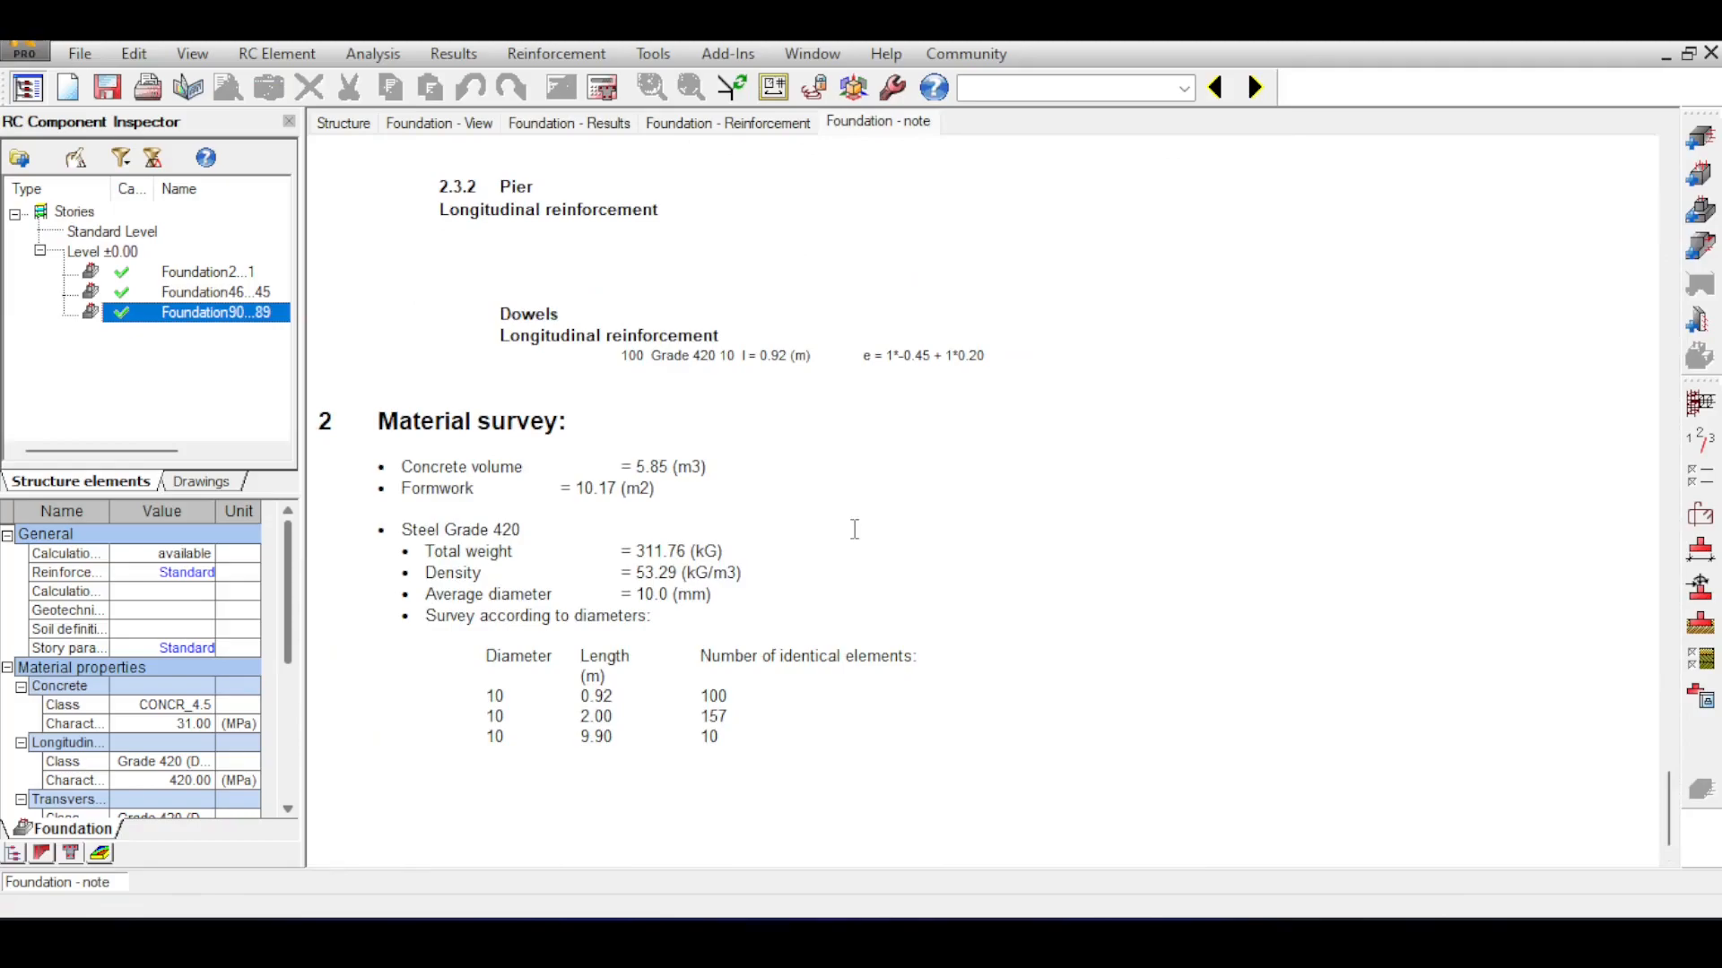
Return to the Geometry layout of the structure model and examine the four walls and their foundations from the right side
{"action": "left_click", "coordinate": [1182, 92]}
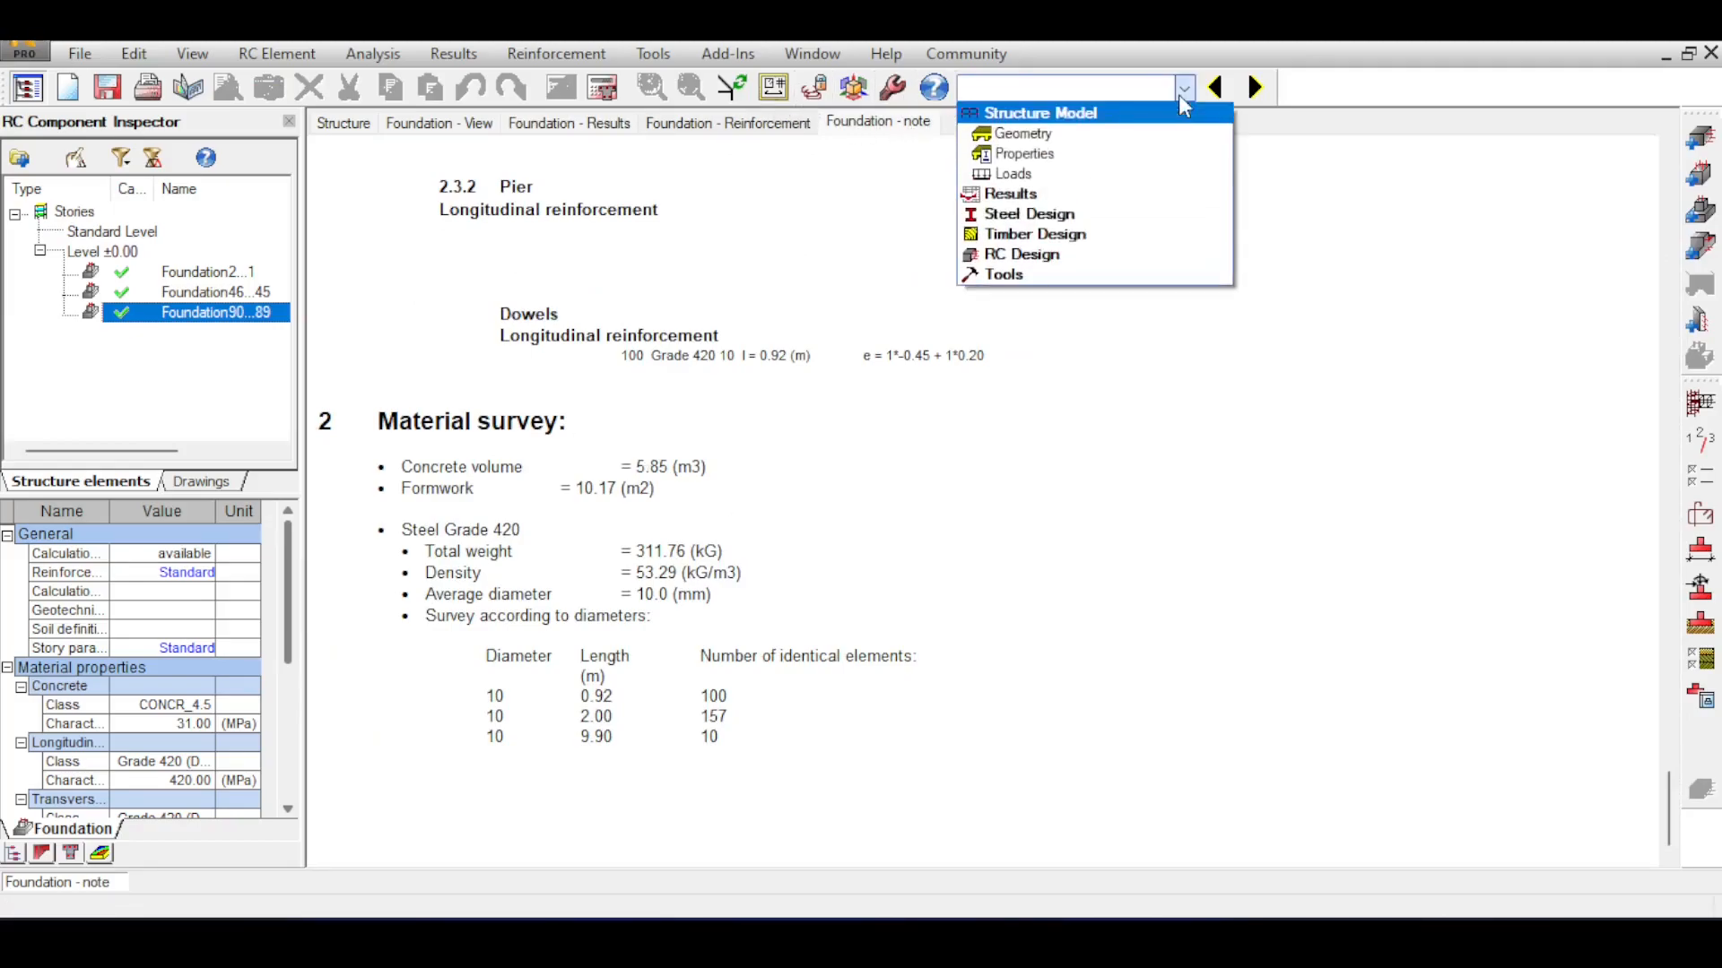
{"action": "left_click", "coordinate": [1037, 135]}
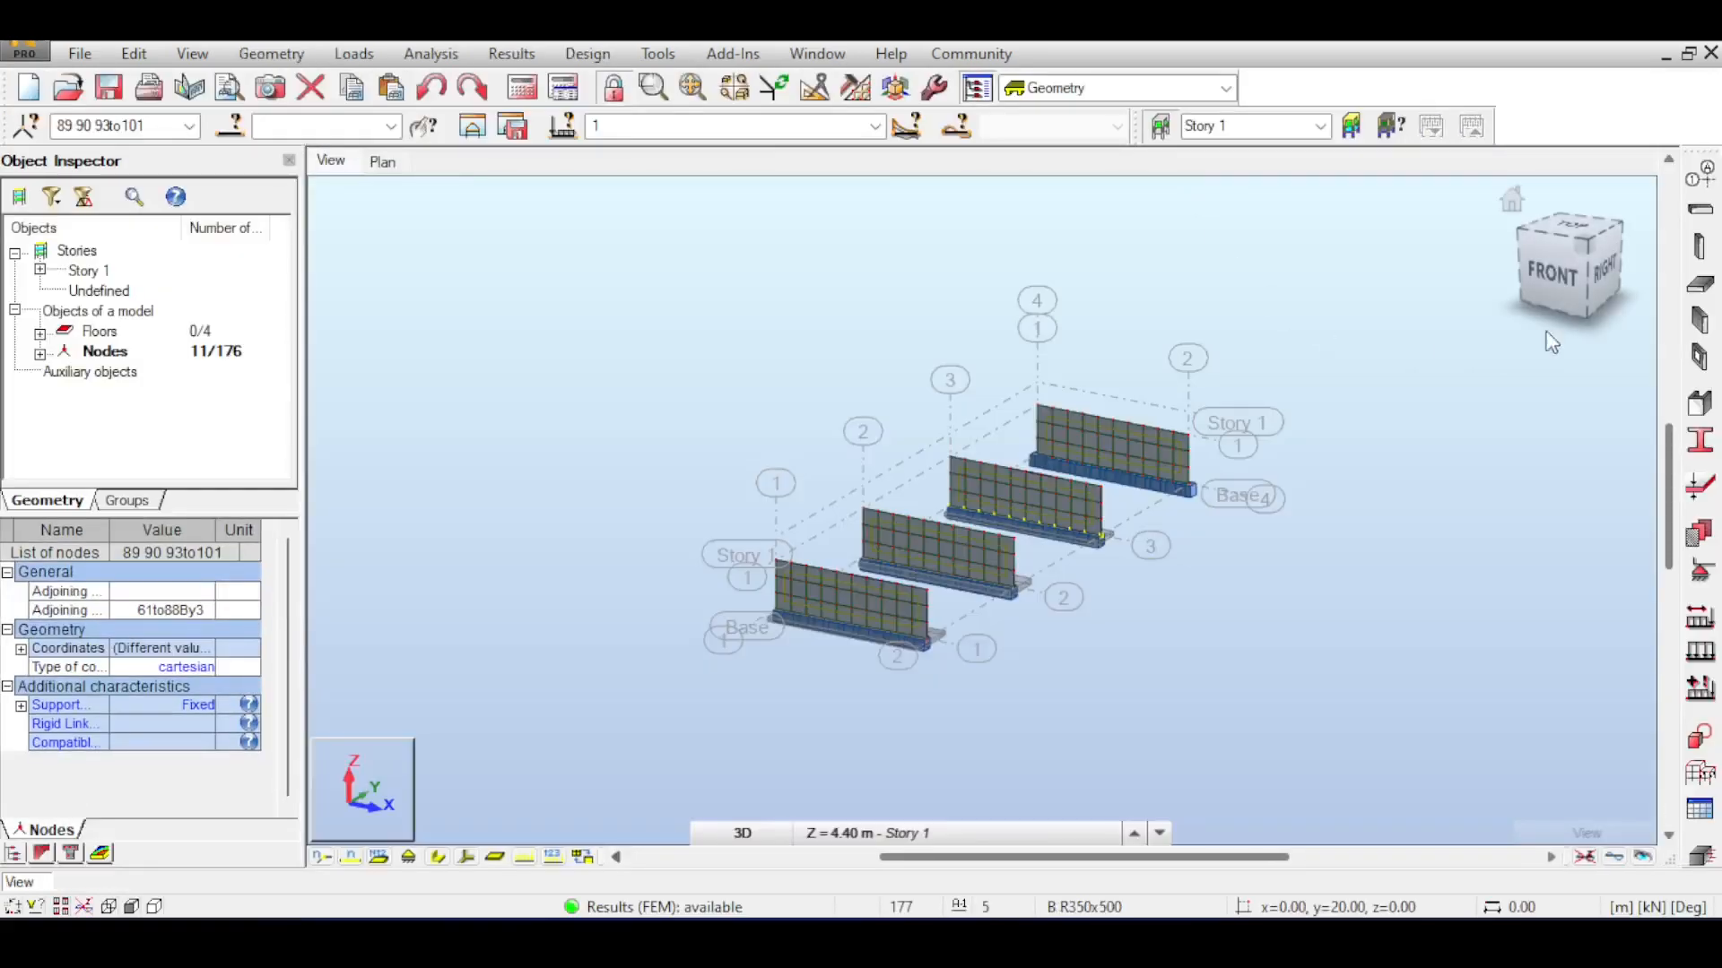
{"action": "left_click", "coordinate": [1606, 267]}
{"action": "scroll", "coordinate": [1390, 451], "scroll_direction": "up", "scroll_amount": 3}
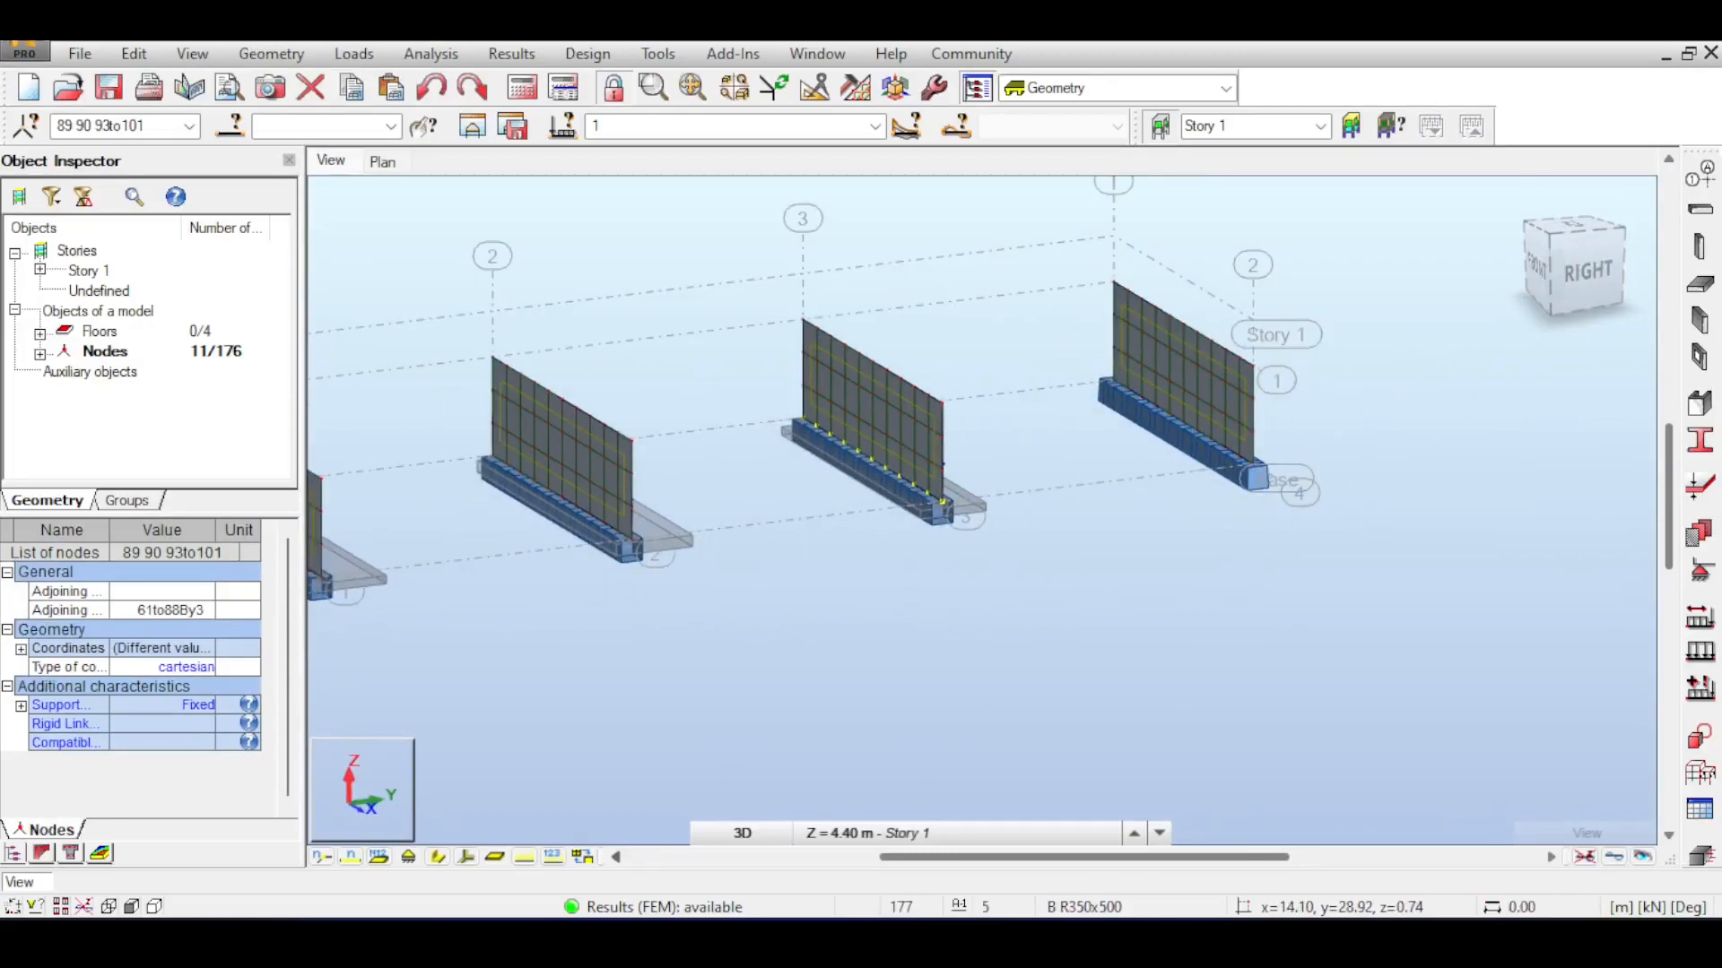
{"action": "scroll", "coordinate": [1406, 407], "scroll_direction": "up", "scroll_amount": 2}
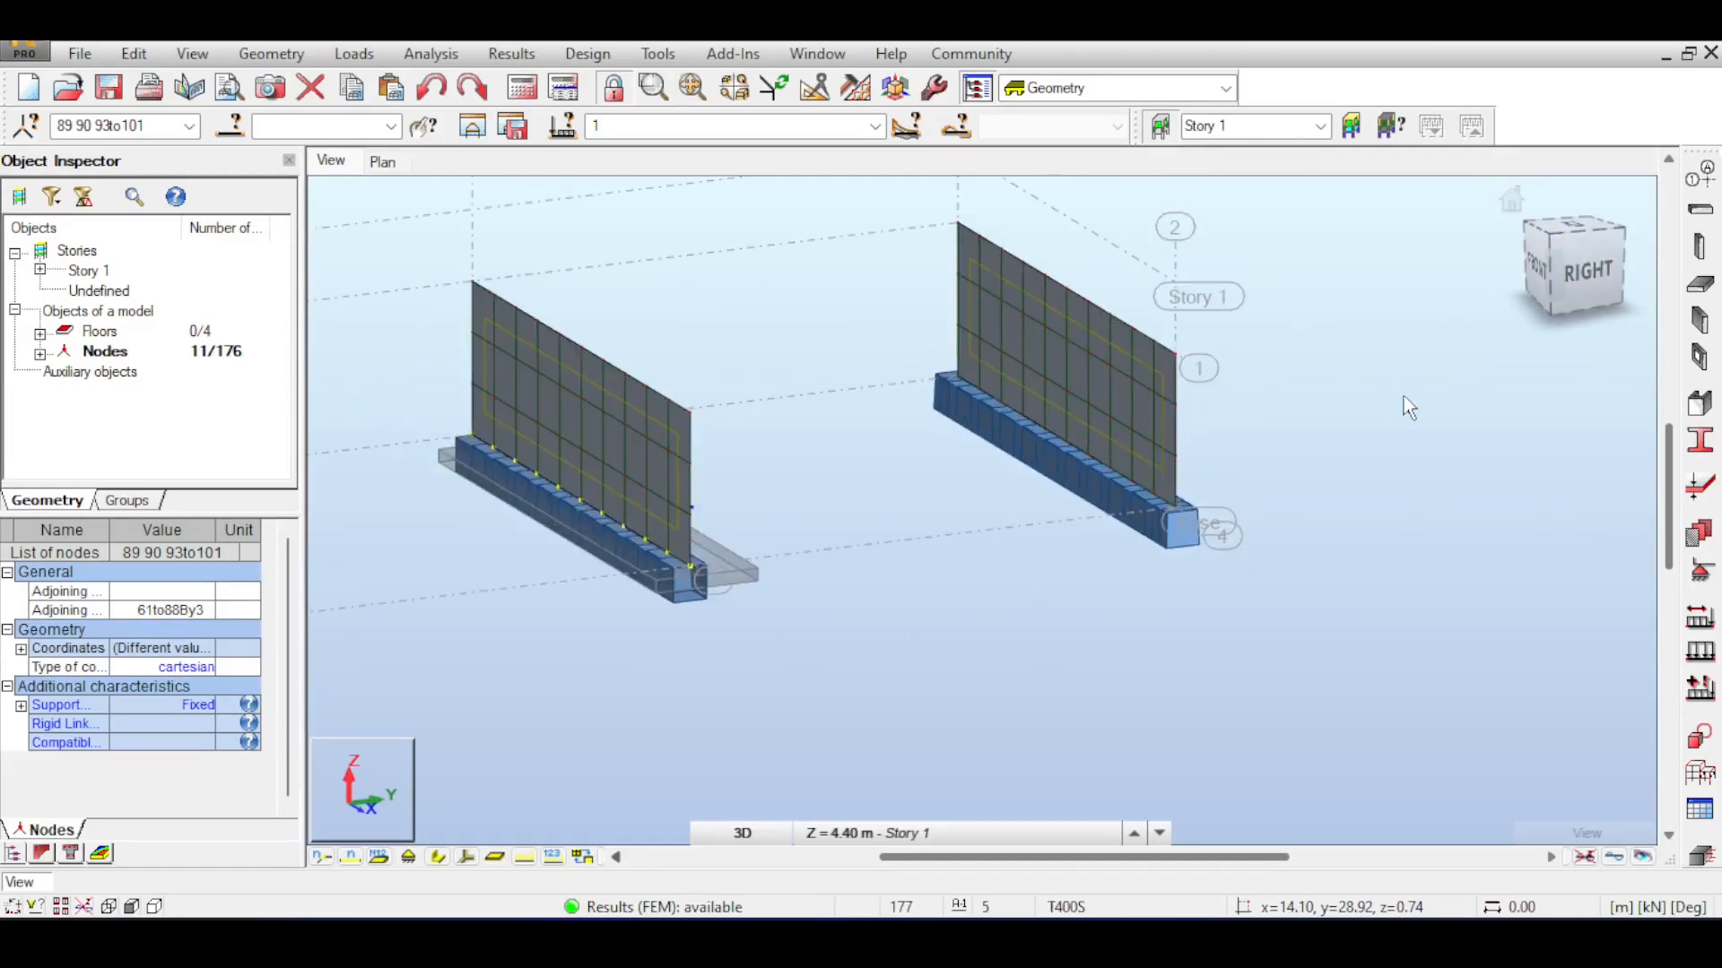
{"action": "middle_click_drag", "start_coordinate": [1403, 397], "coordinate": [1330, 313]}
{"action": "left_click", "coordinate": [1574, 244]}
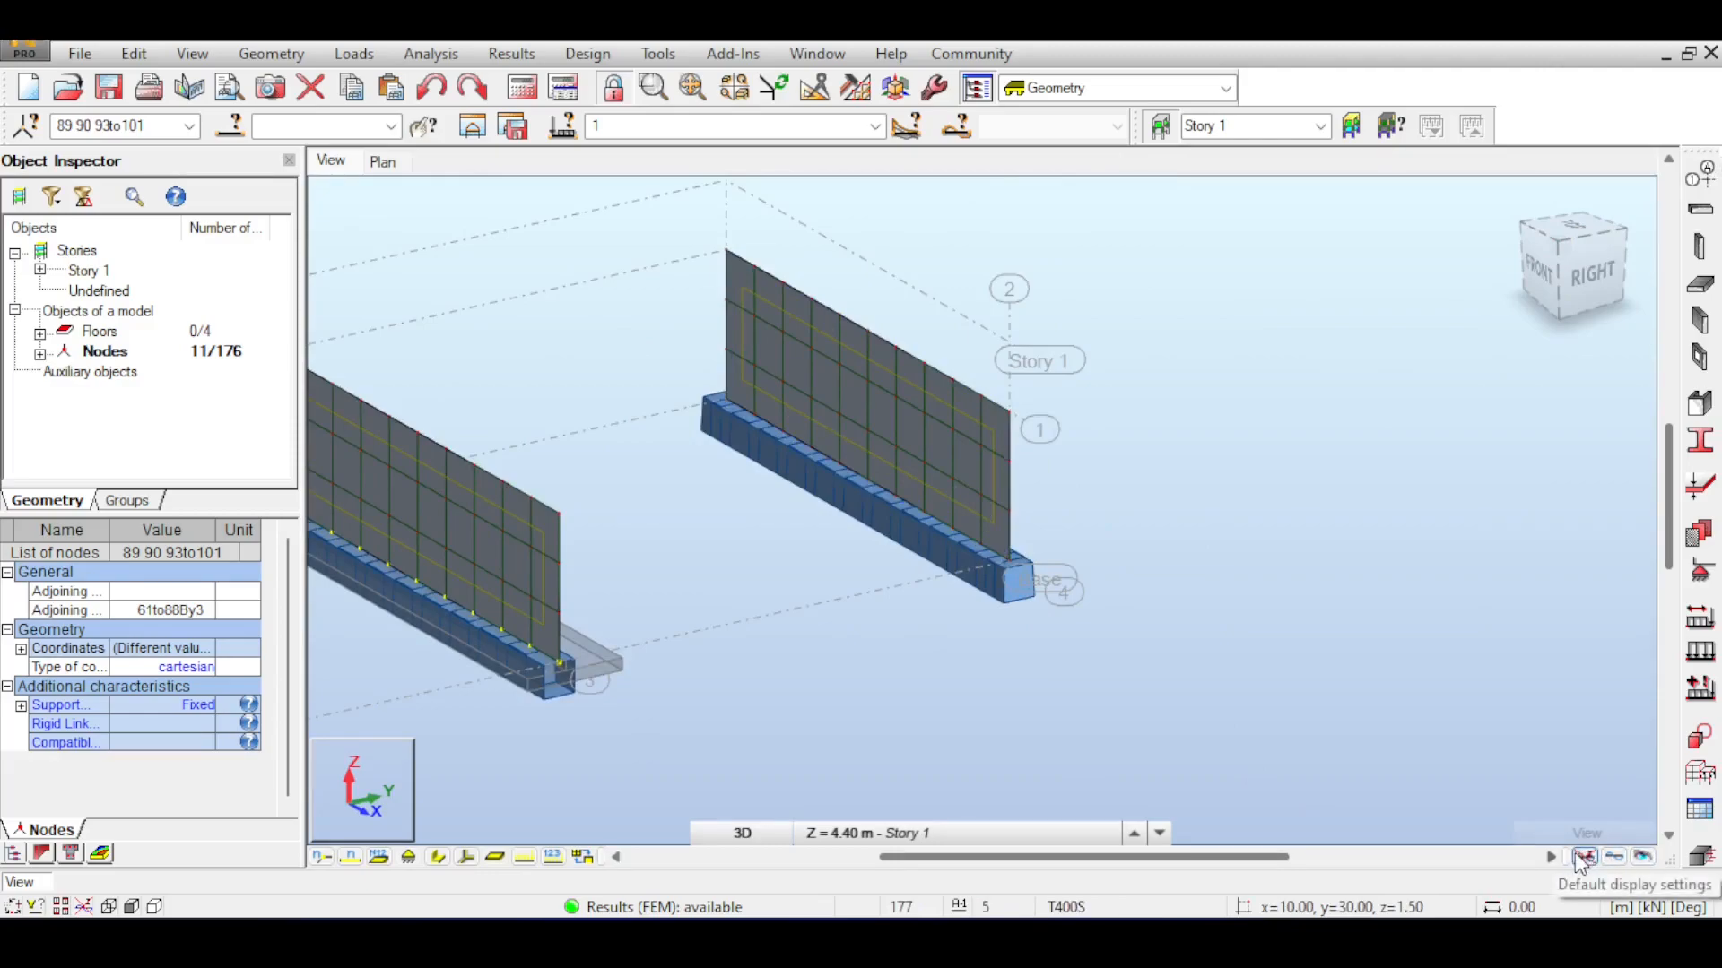
{"action": "scroll", "coordinate": [1207, 625], "scroll_direction": "down", "scroll_amount": 2}
{"action": "scroll", "coordinate": [1200, 612], "scroll_direction": "down", "scroll_amount": 2}
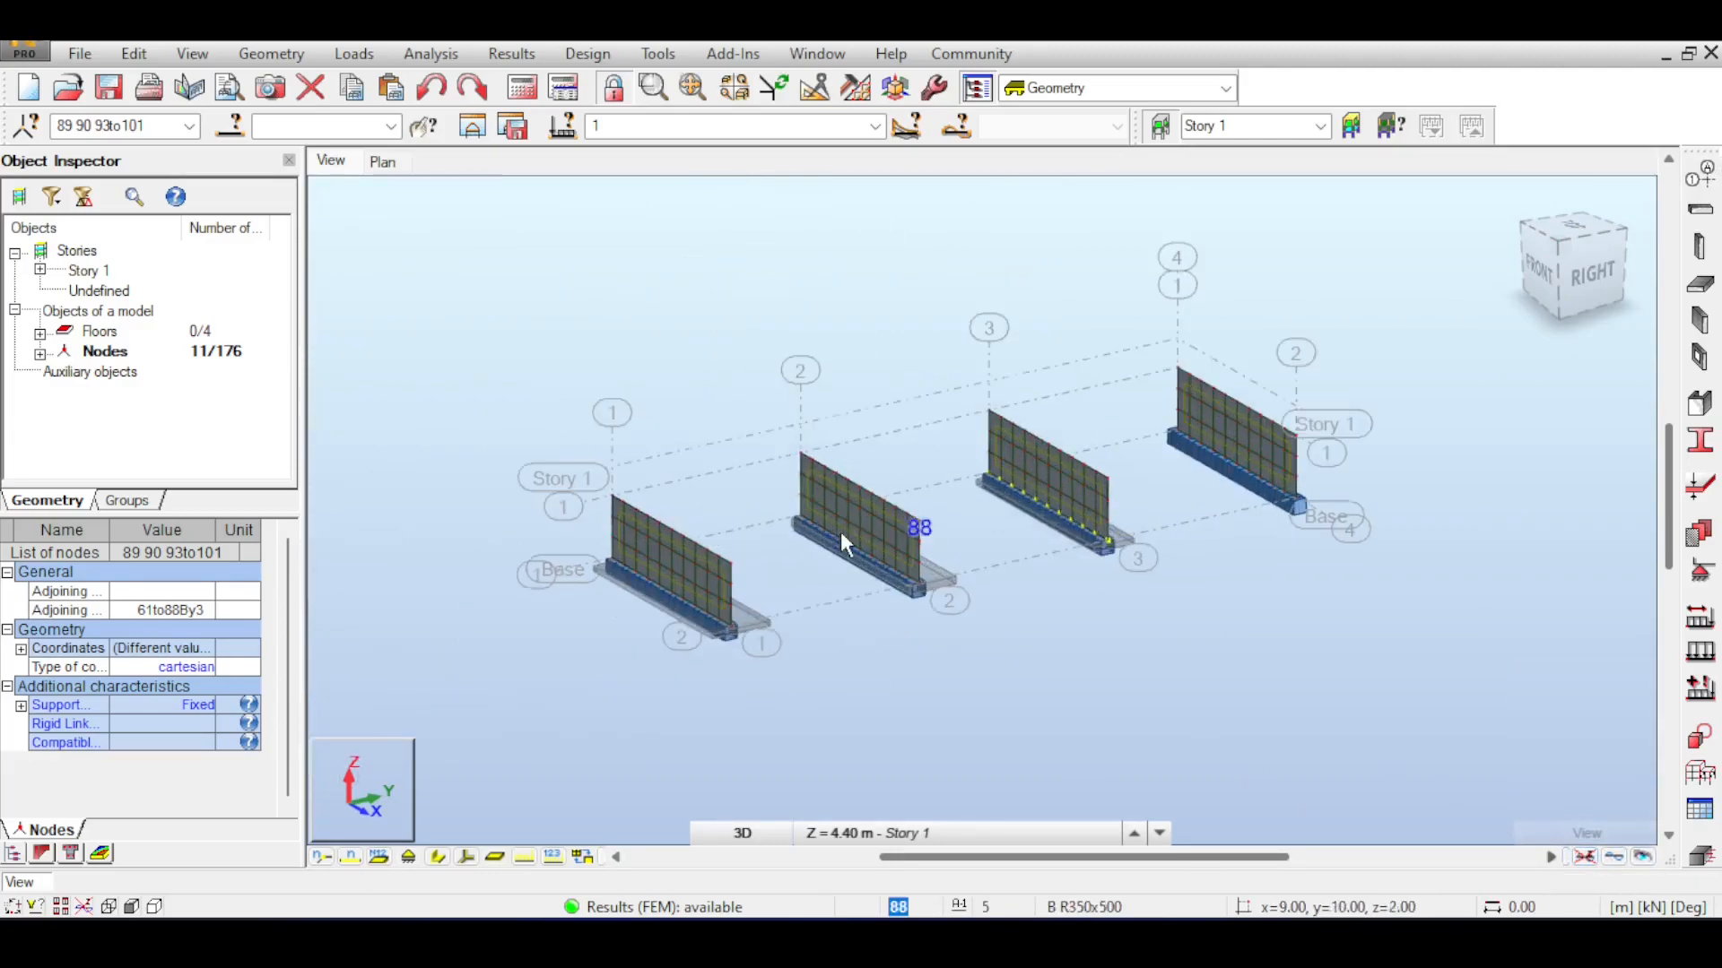
{"action": "left_click", "coordinate": [1575, 273]}
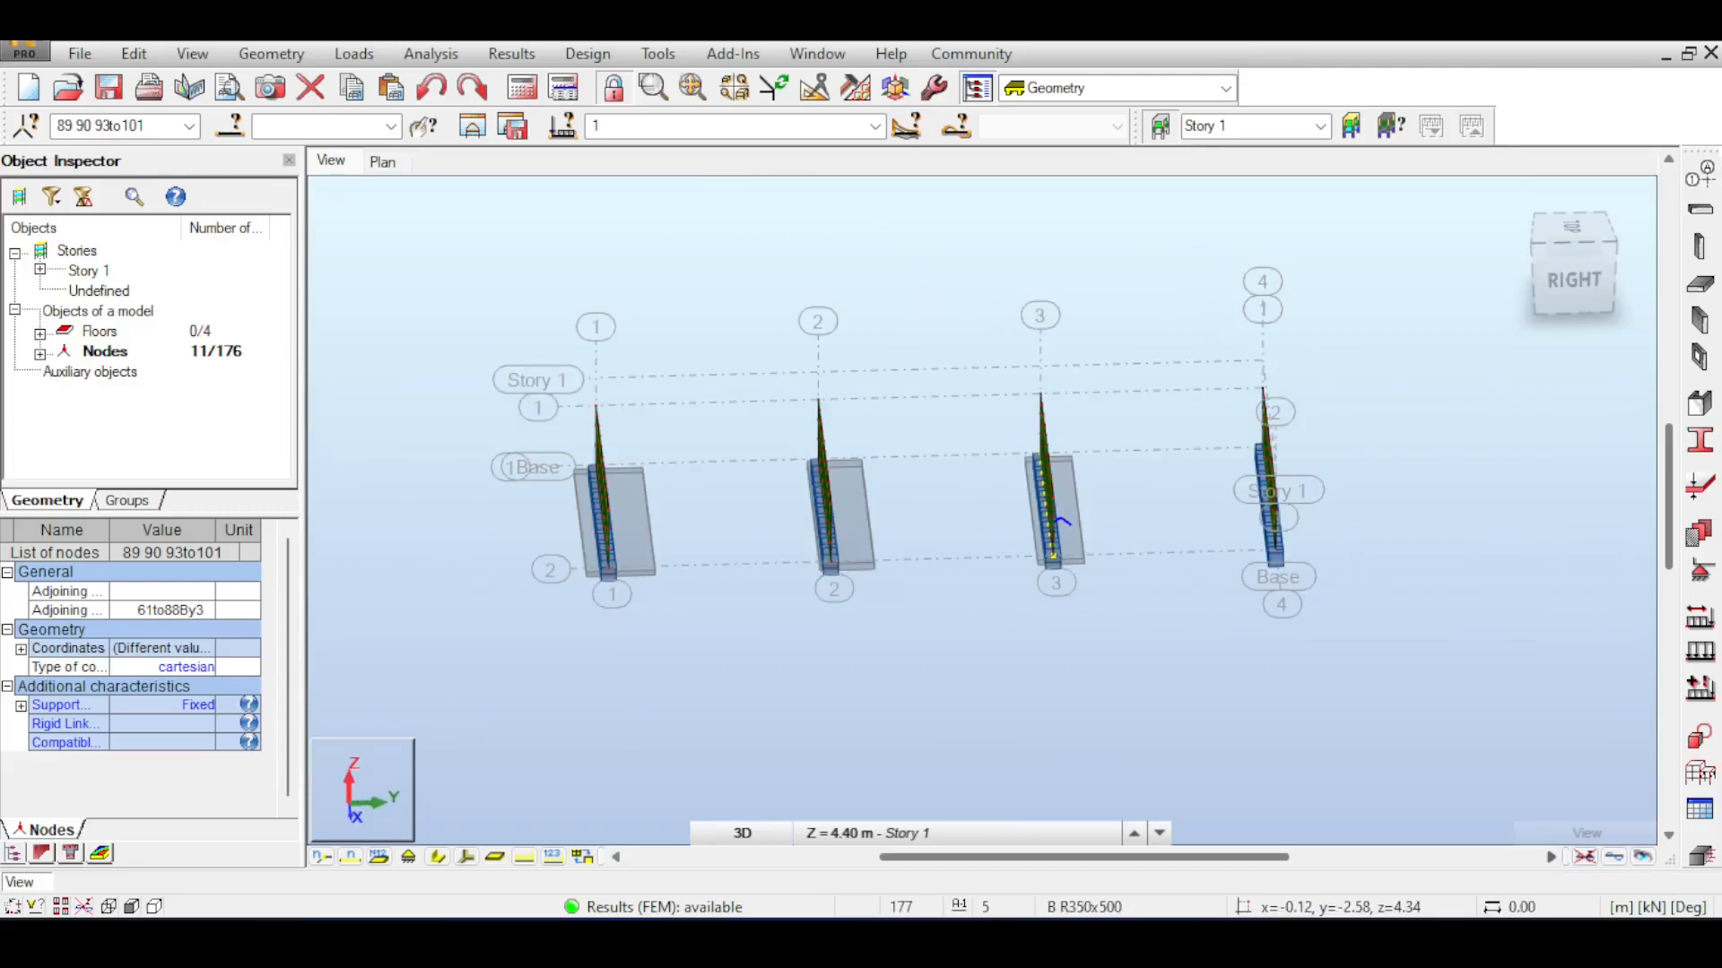
{"action": "middle_click_drag", "start_coordinate": [929, 447], "coordinate": [770, 437]}
Clear the node selection and bring the wall on axis 4 into closer view
{"action": "left_click_drag", "start_coordinate": [272, 324], "coordinate": [550, 438]}
{"action": "mouse_move", "coordinate": [372, 313]}
{"action": "left_mouse_down"}
{"action": "mouse_move", "coordinate": [547, 450]}
{"action": "mouse_move", "coordinate": [1012, 654]}
{"action": "left_mouse_up"}
{"action": "left_click", "coordinate": [1214, 486]}
{"action": "scroll", "coordinate": [1314, 453], "scroll_direction": "up", "scroll_amount": 2}
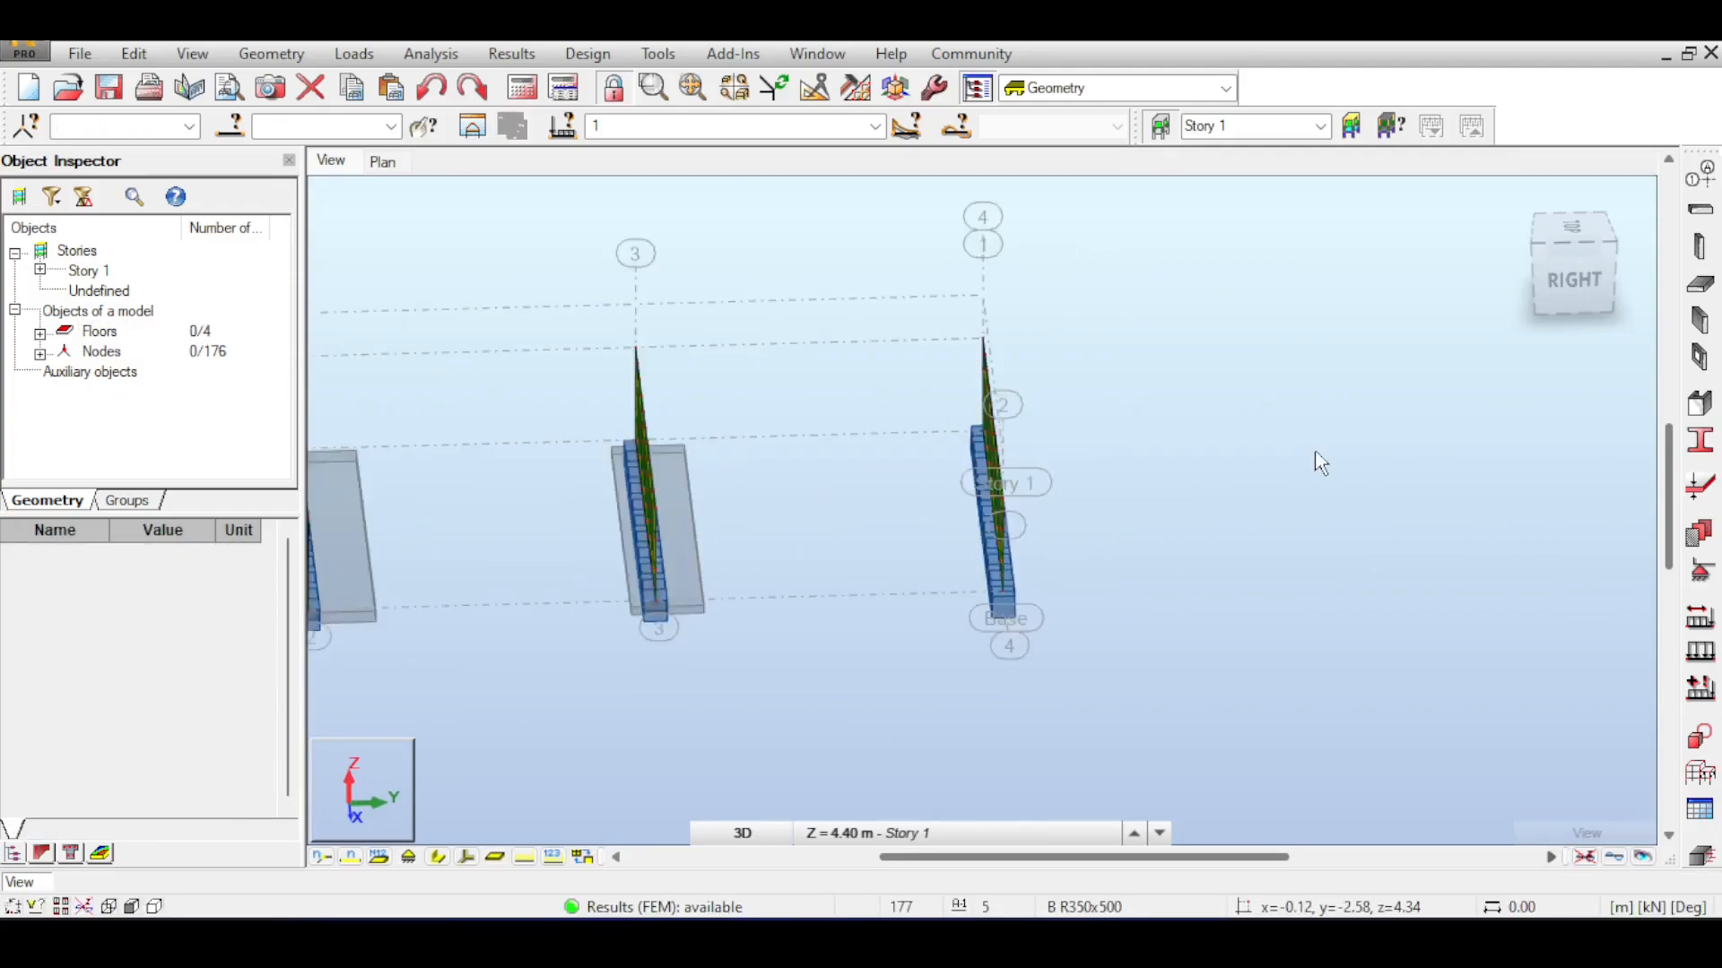
Delete the support along the base edge of the wall on axis 4
{"action": "left_click", "coordinate": [1537, 237]}
{"action": "scroll", "coordinate": [1379, 433], "scroll_direction": "up", "scroll_amount": 2}
{"action": "left_click", "coordinate": [1700, 571]}
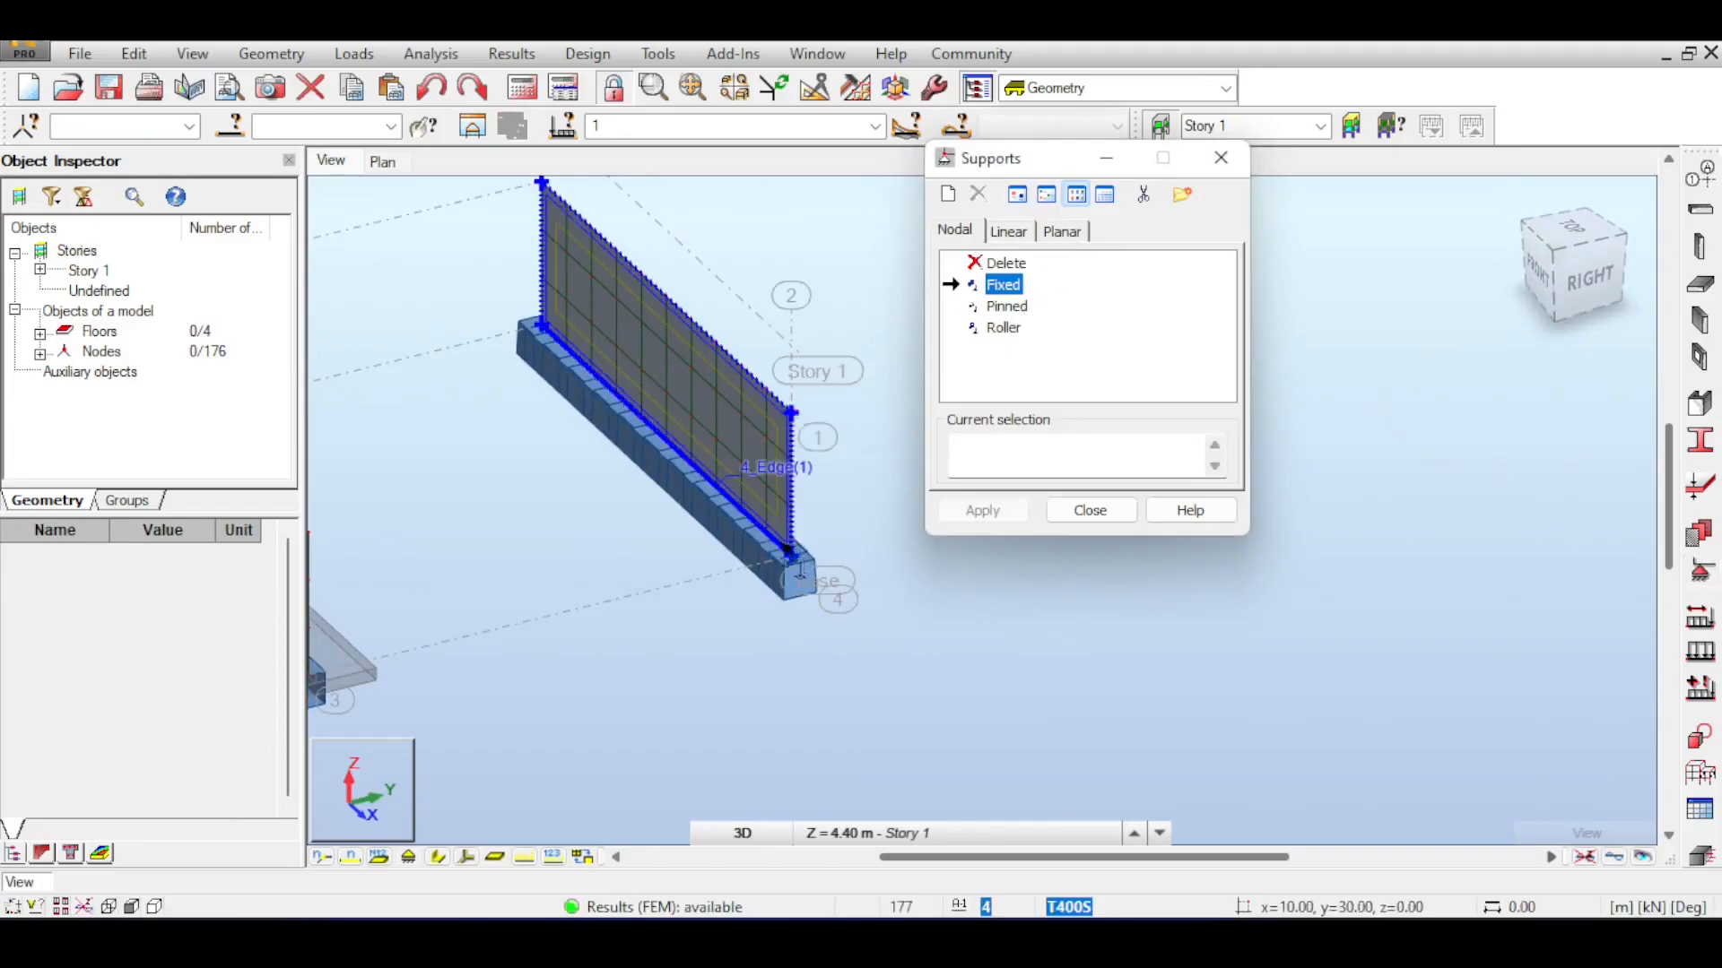
{"action": "left_click", "coordinate": [1005, 263]}
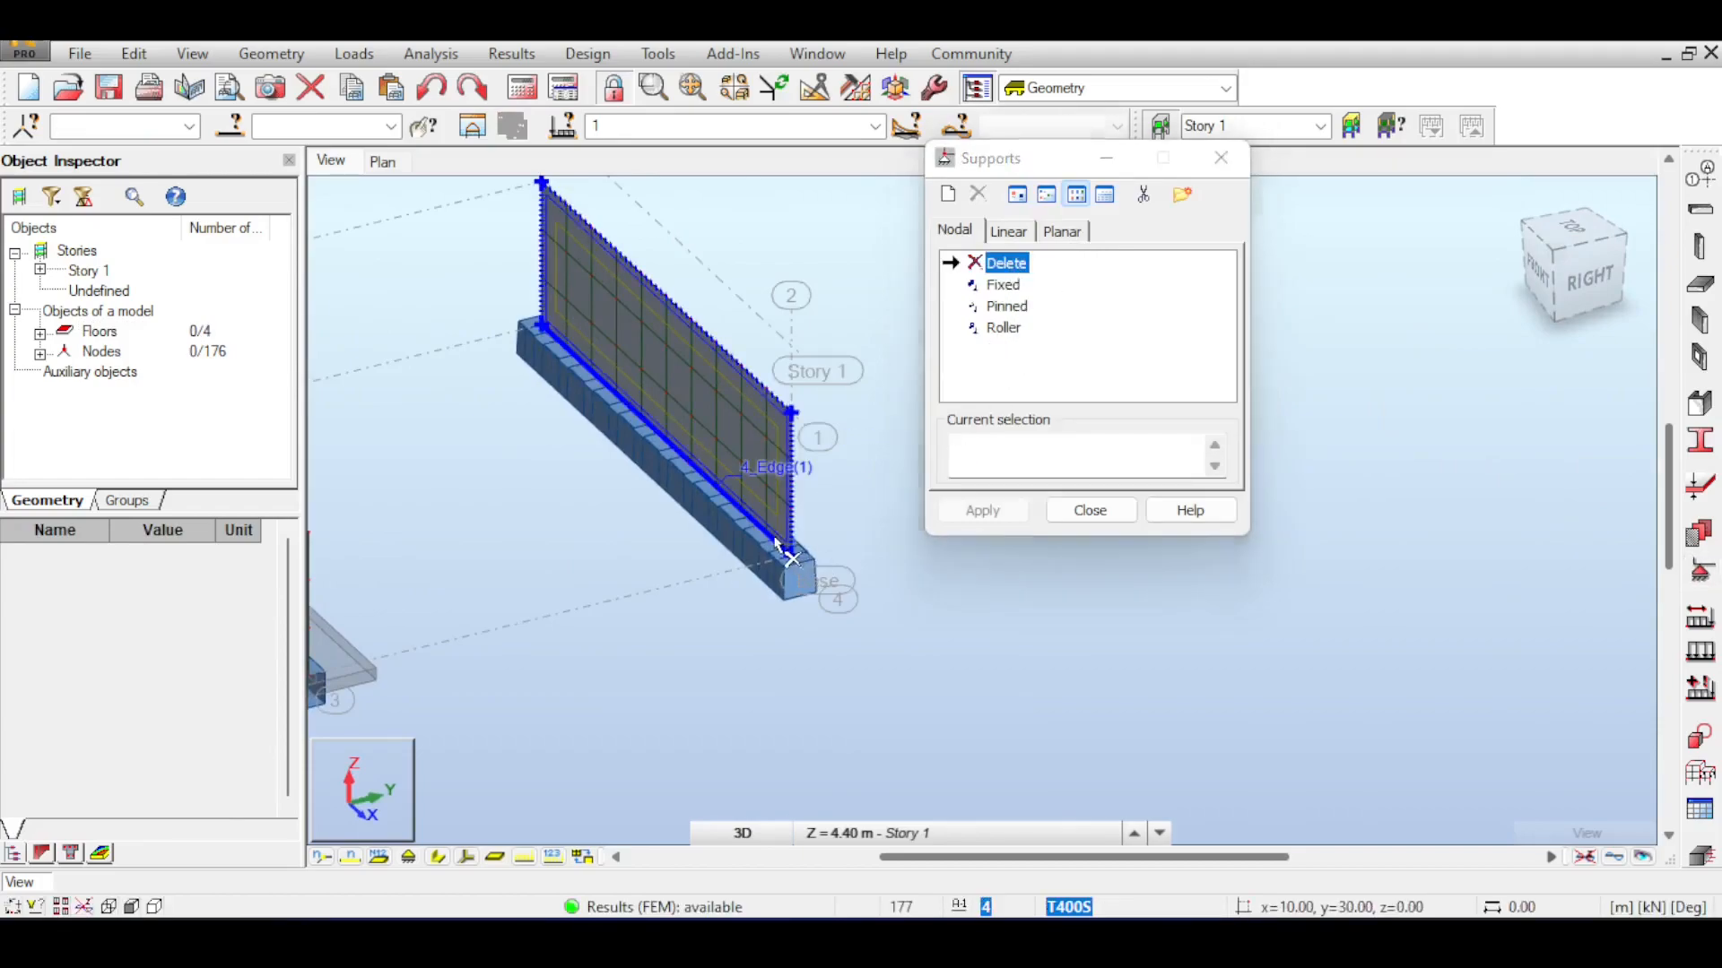
{"action": "left_click", "coordinate": [788, 565]}
{"action": "left_click", "coordinate": [943, 532]}
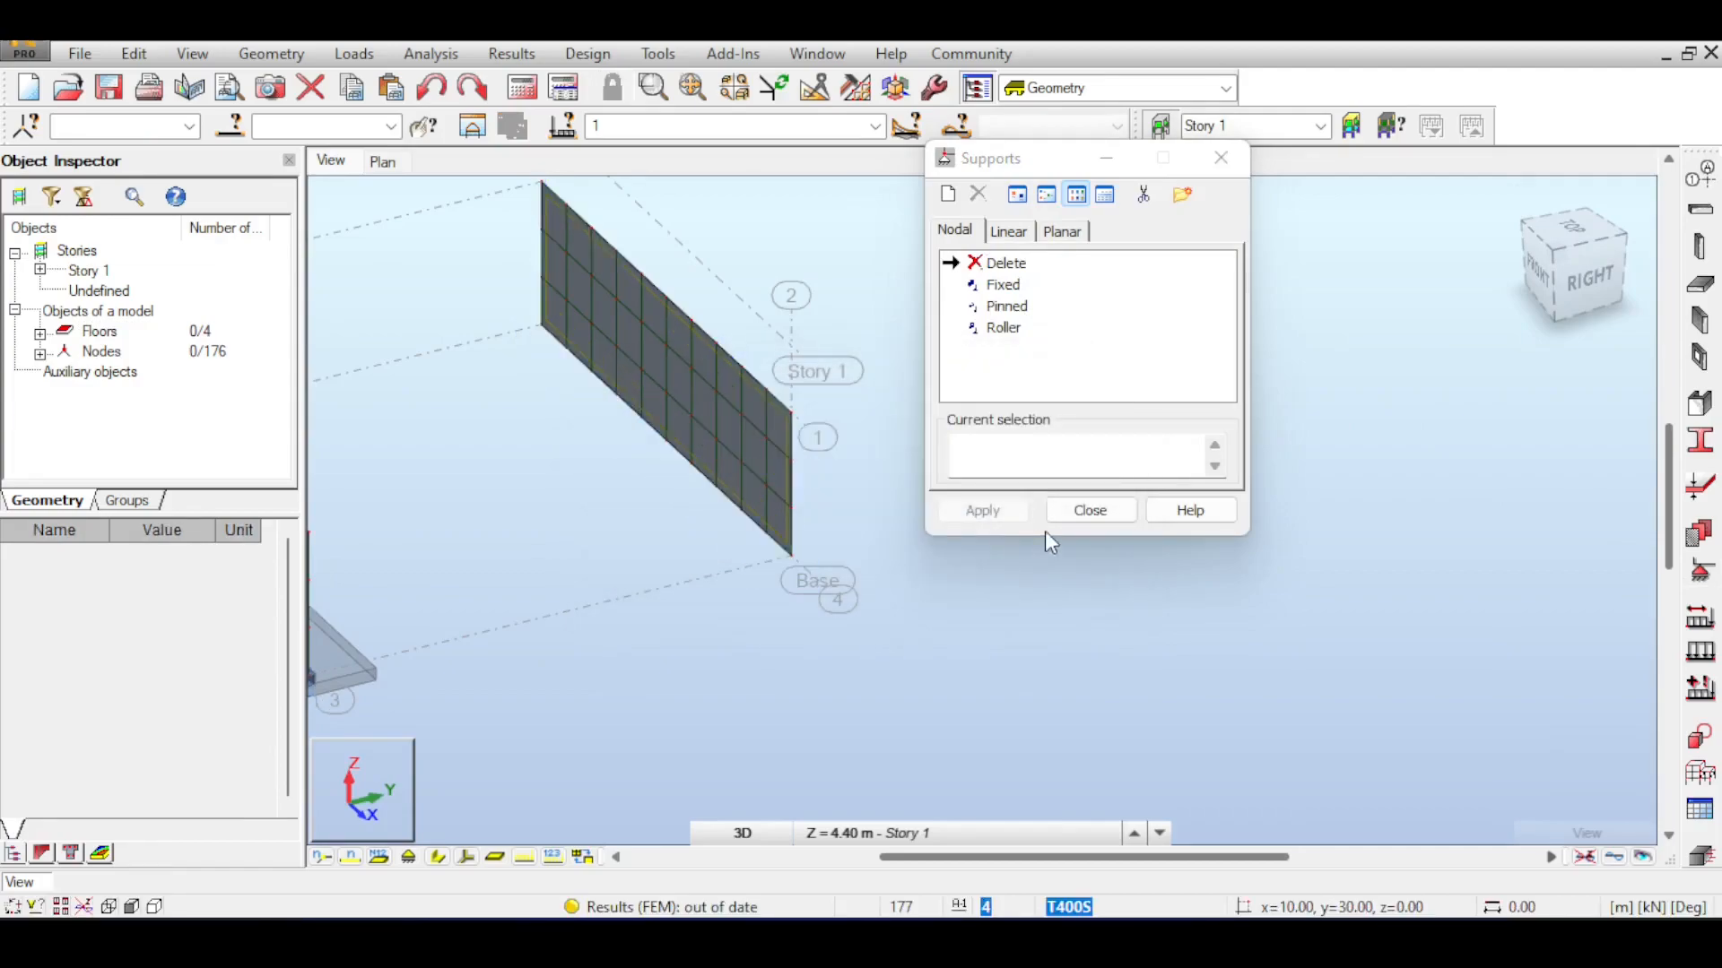
{"action": "left_click", "coordinate": [1086, 501]}
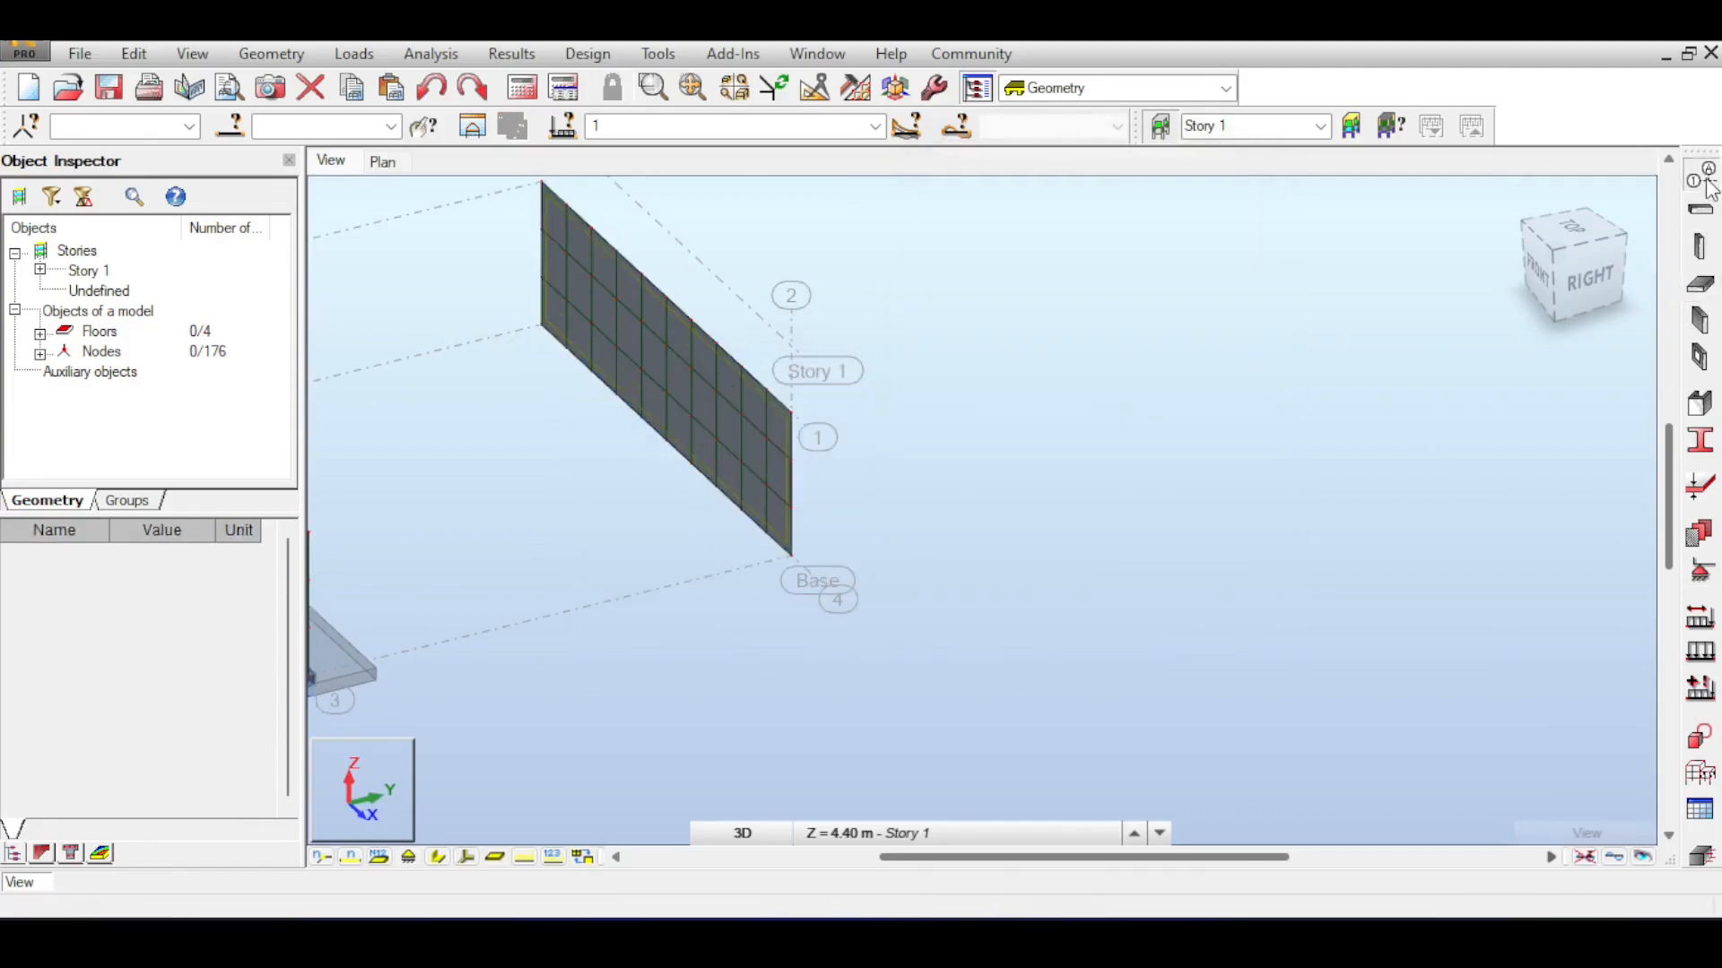
Add two structural axes in the Y direction at positions 29.5 m and 32.5 m
{"action": "left_click", "coordinate": [1700, 175]}
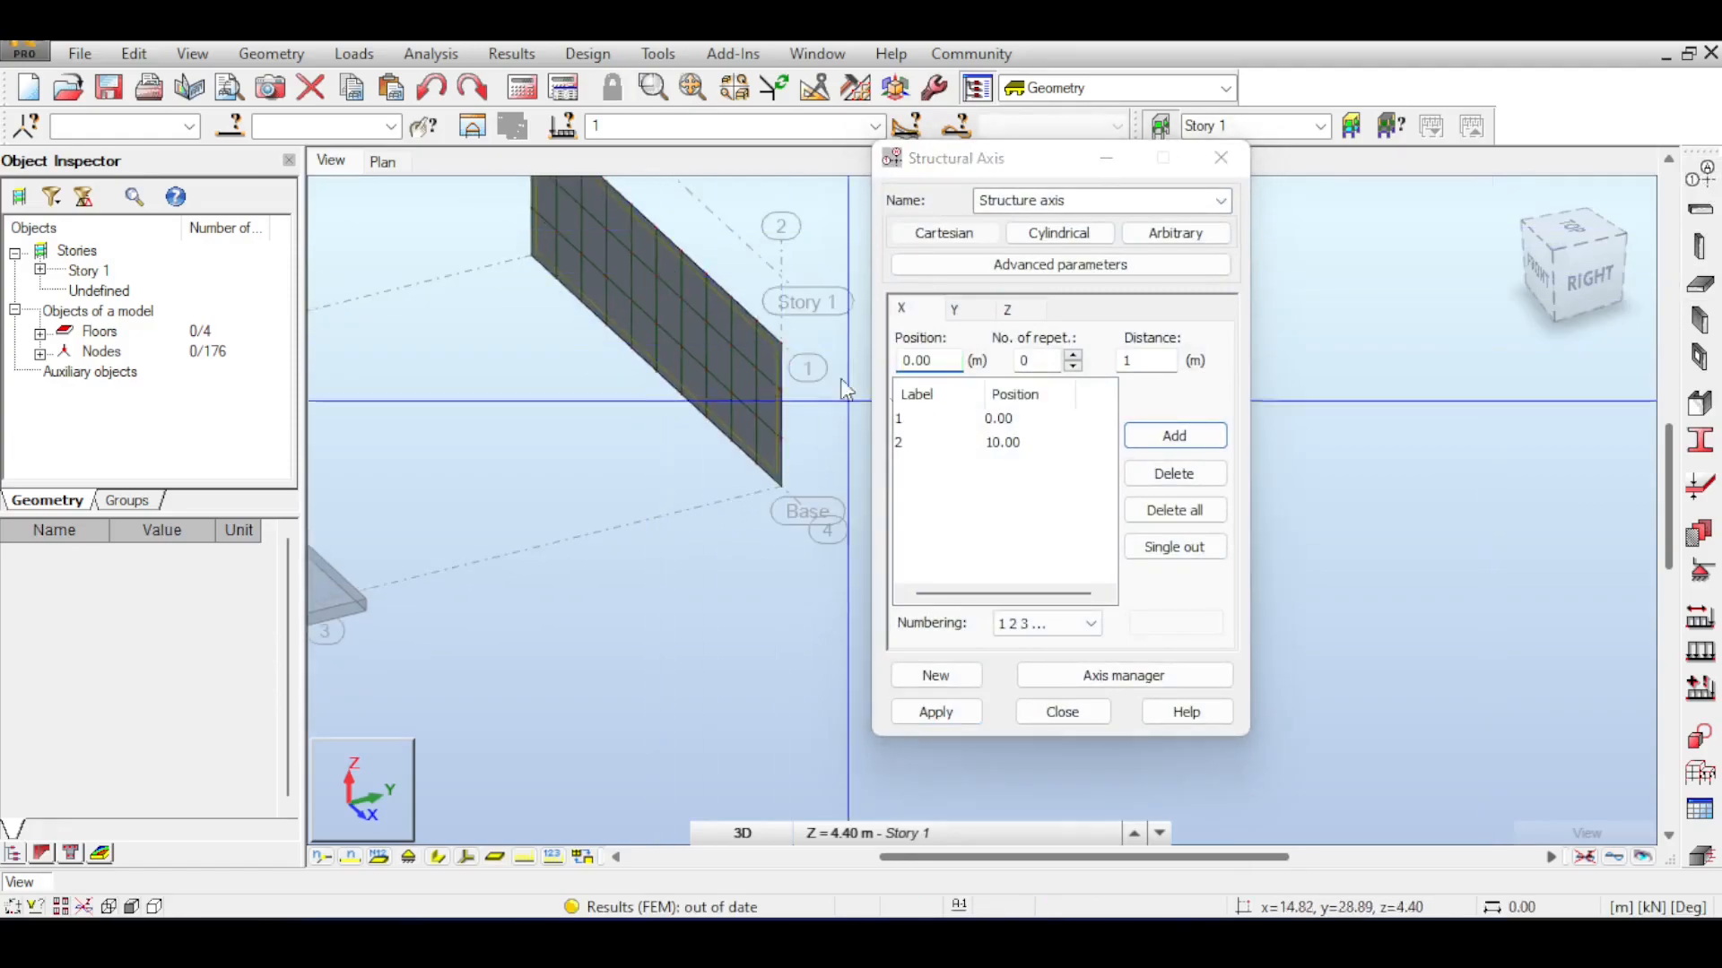
{"action": "left_click", "coordinate": [985, 318]}
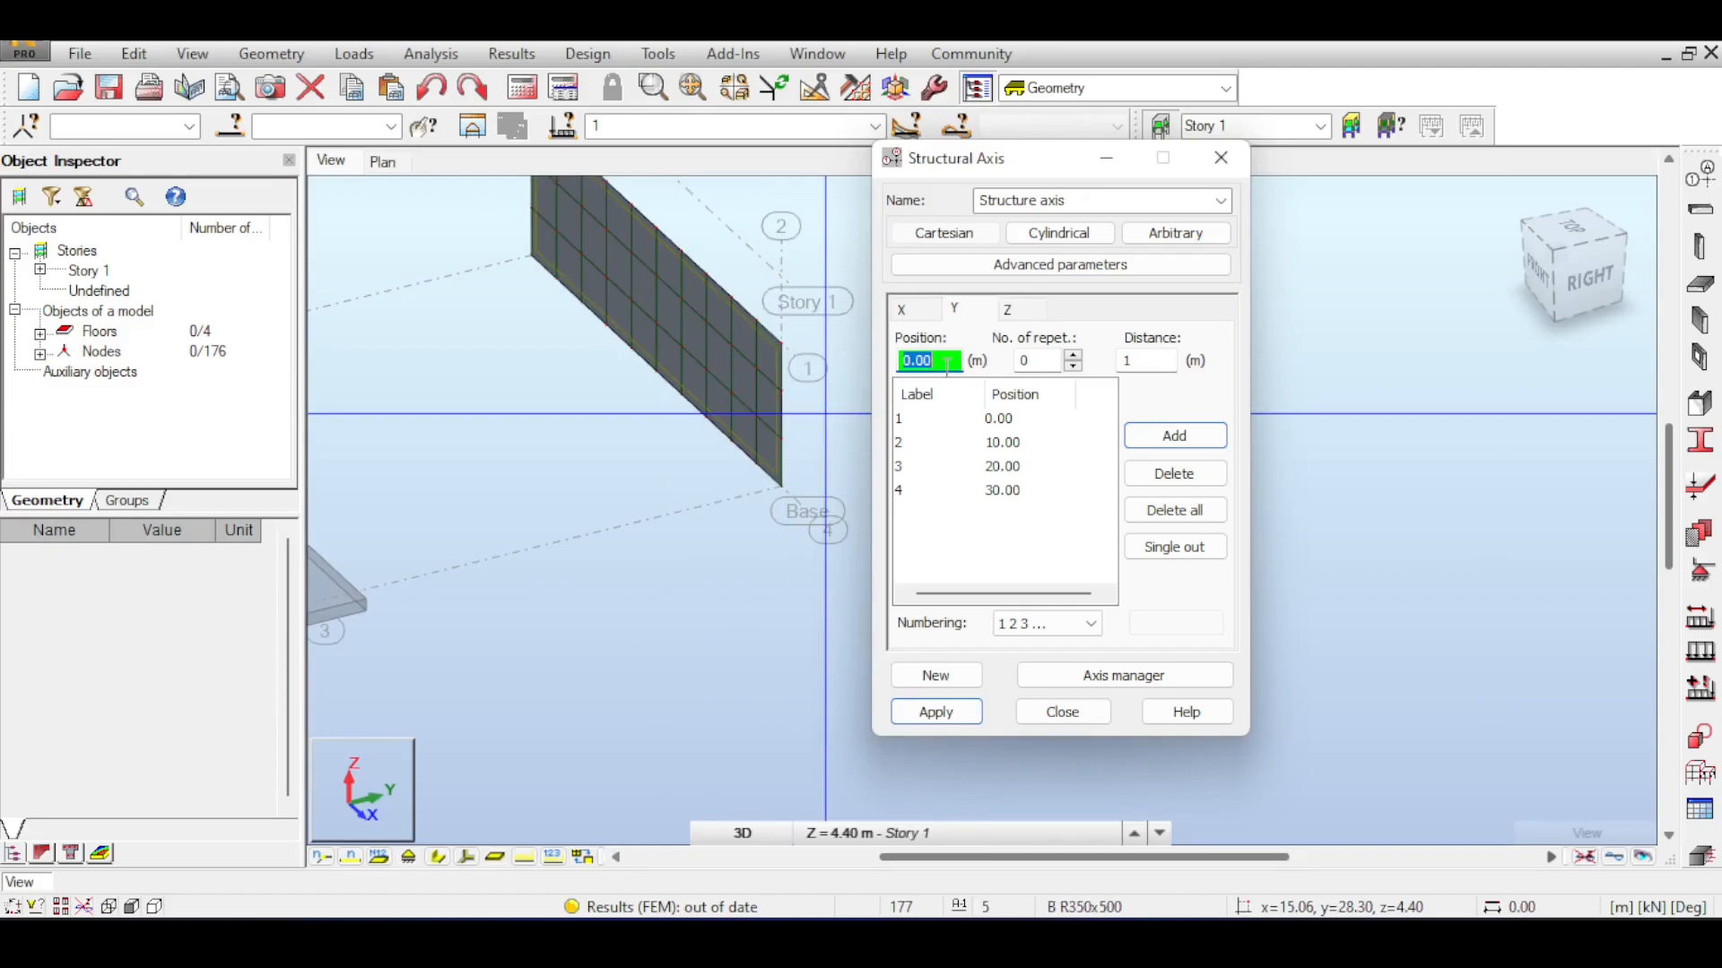
{"action": "type", "text": "29.5"}
{"action": "key", "text": "Return"}
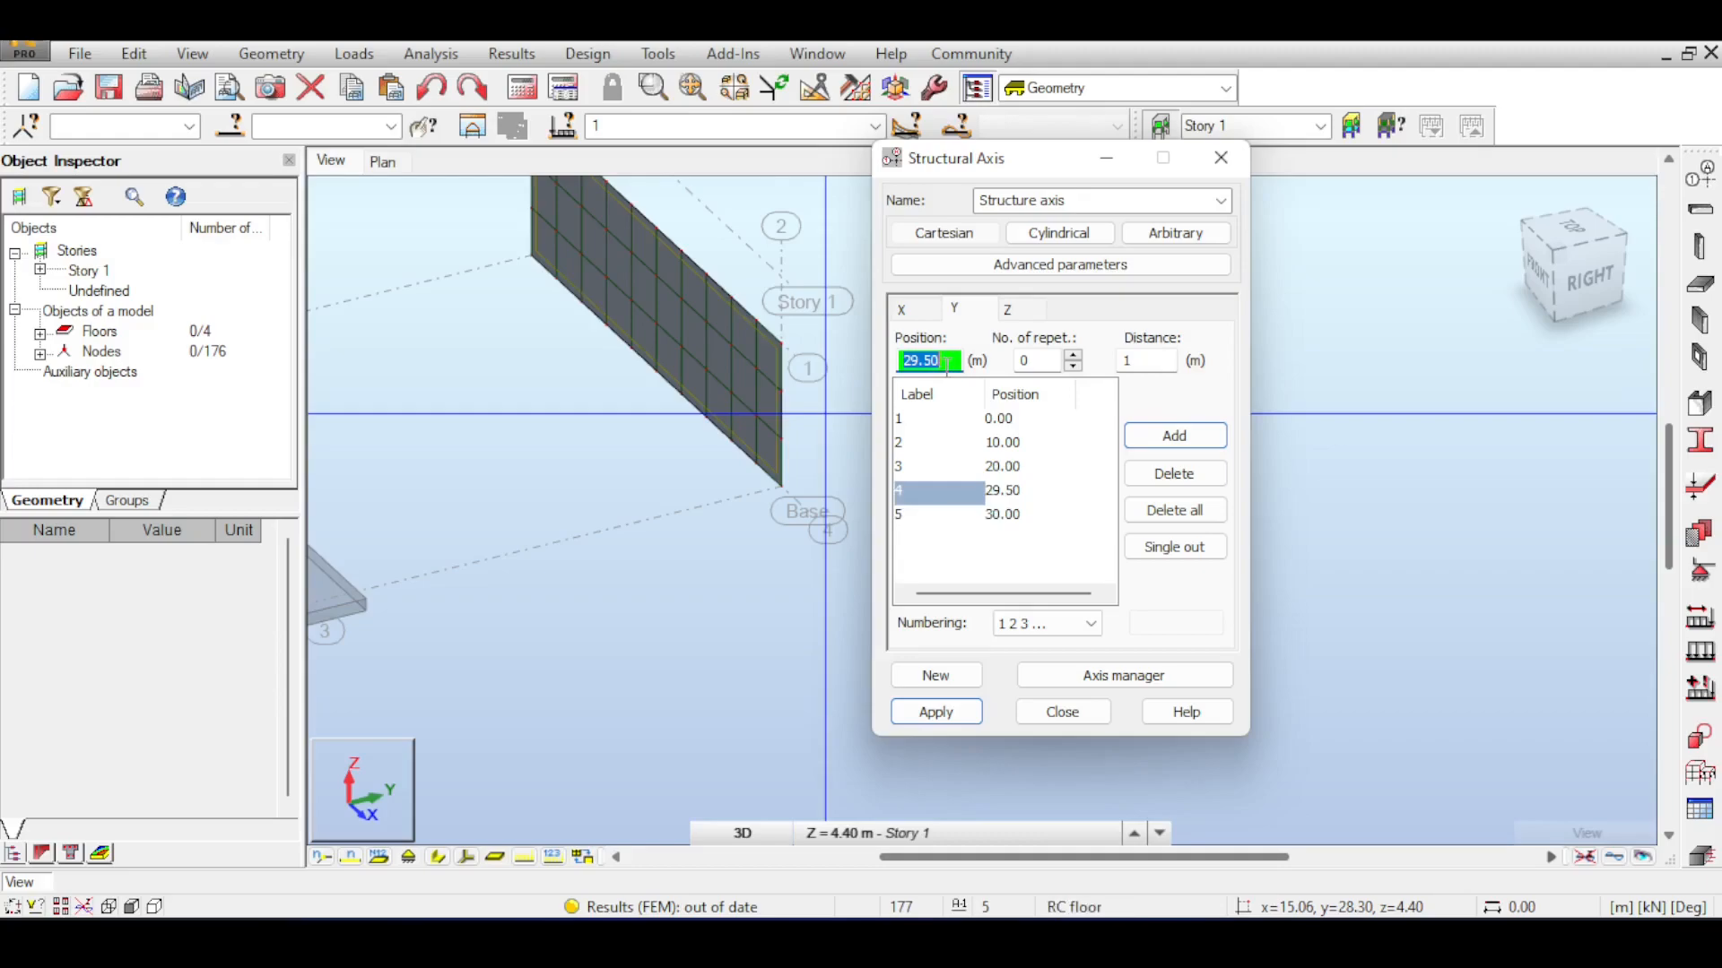
{"action": "type", "text": "32.5"}
{"action": "left_click", "coordinate": [1174, 436]}
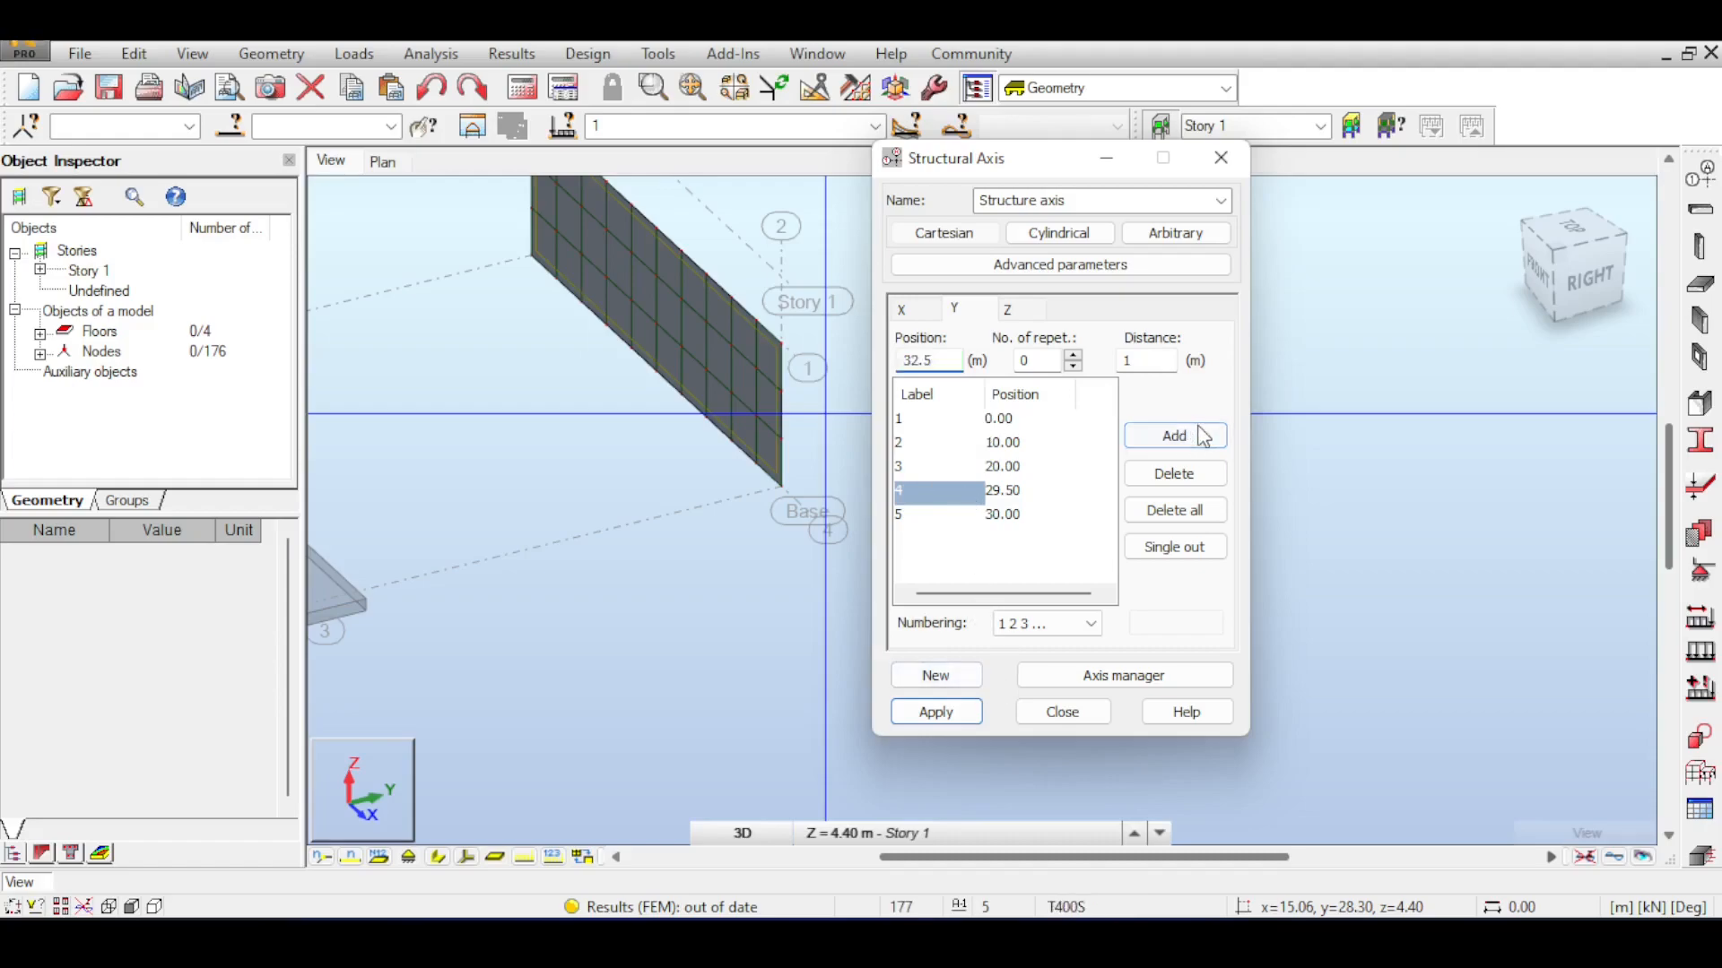
{"action": "left_click", "coordinate": [975, 712]}
{"action": "left_click", "coordinate": [1063, 712]}
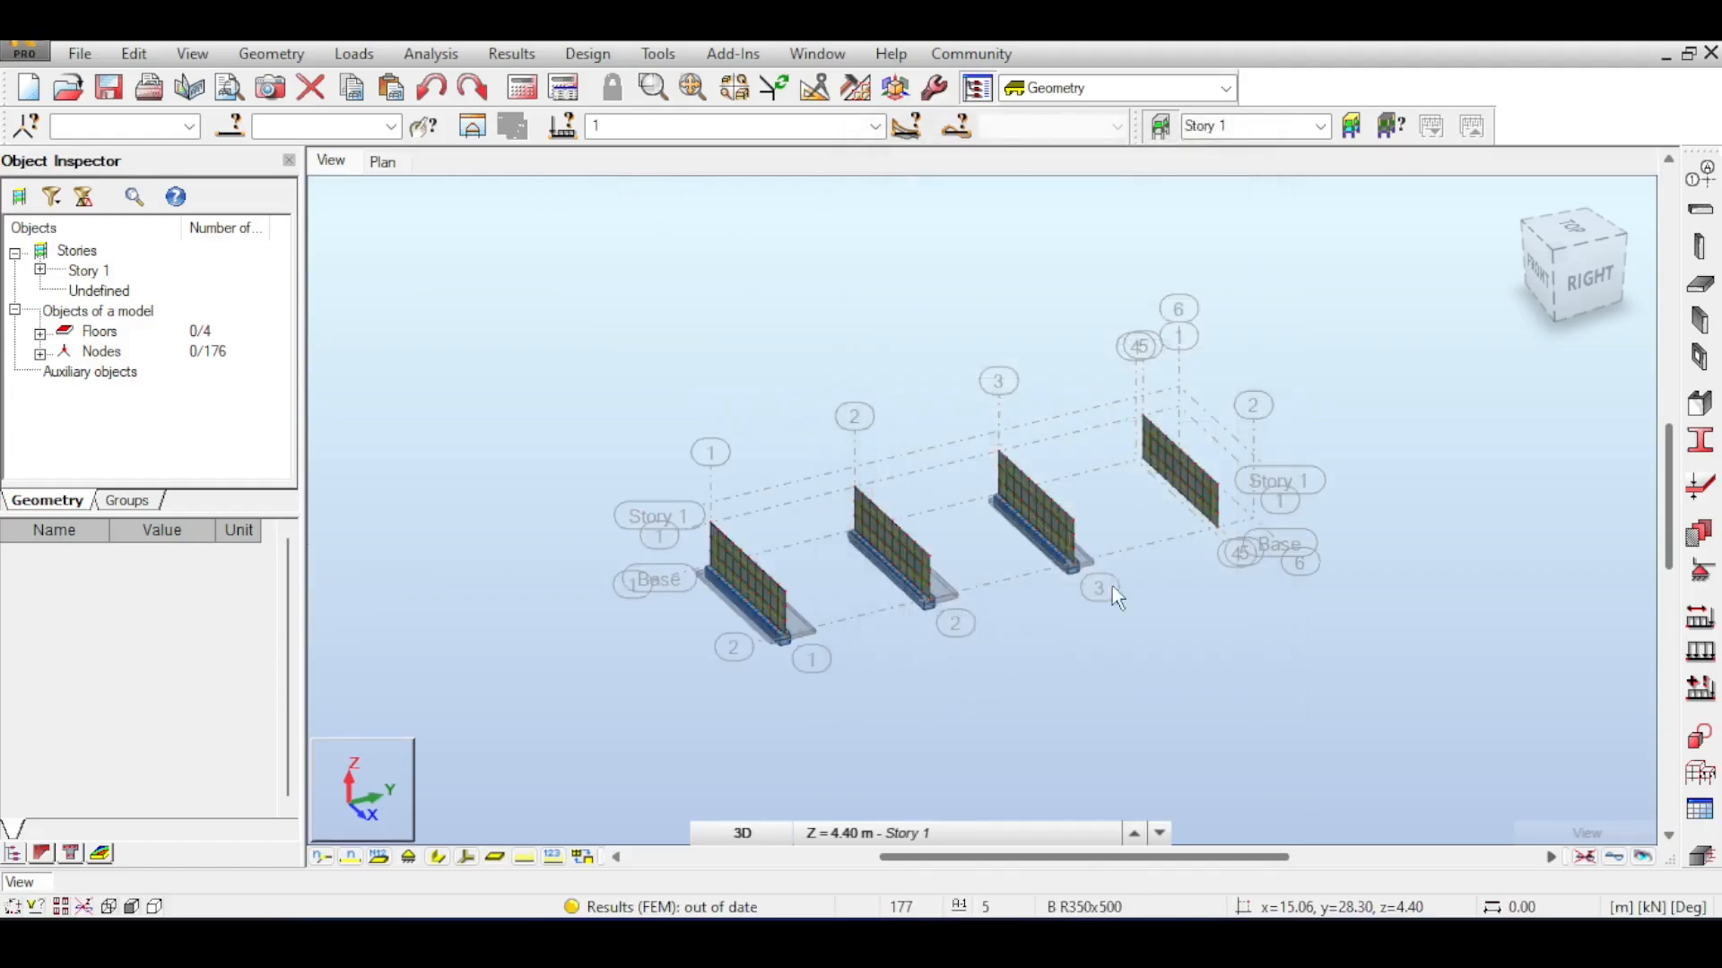
Set up a new floor thickness labelled R300 with a constant thickness of 300 mm
{"action": "scroll", "coordinate": [1085, 615], "scroll_direction": "up", "scroll_amount": 5}
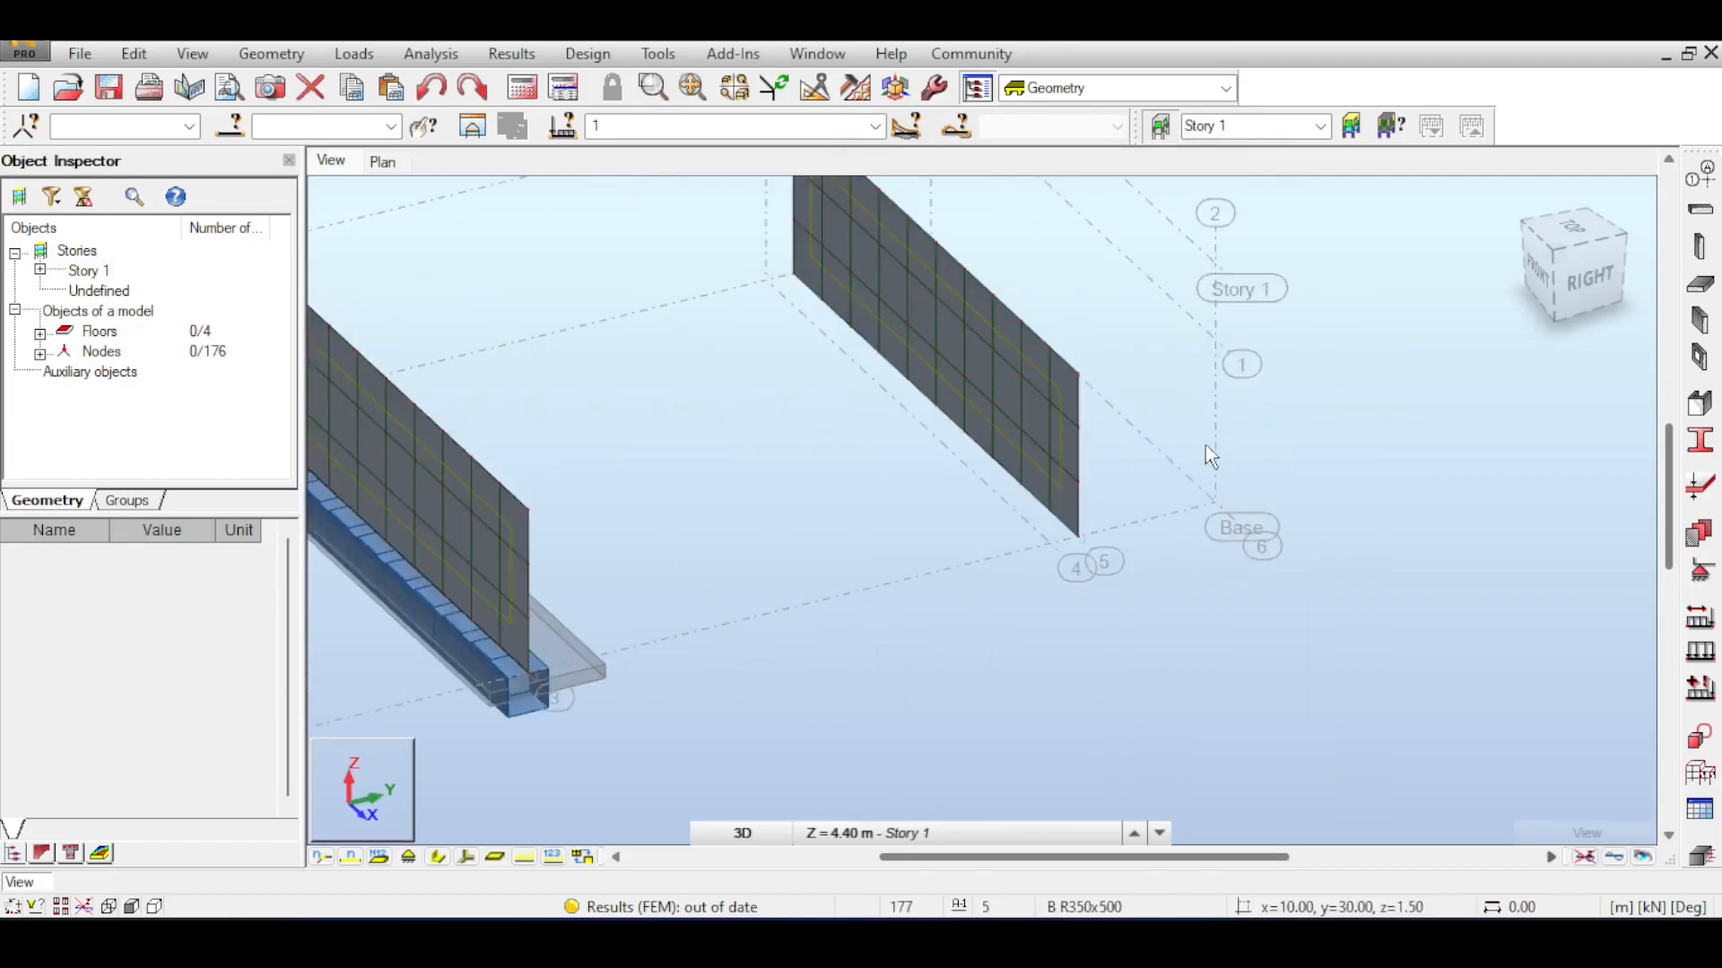
{"action": "scroll", "coordinate": [1208, 439], "scroll_direction": "down", "scroll_amount": 3}
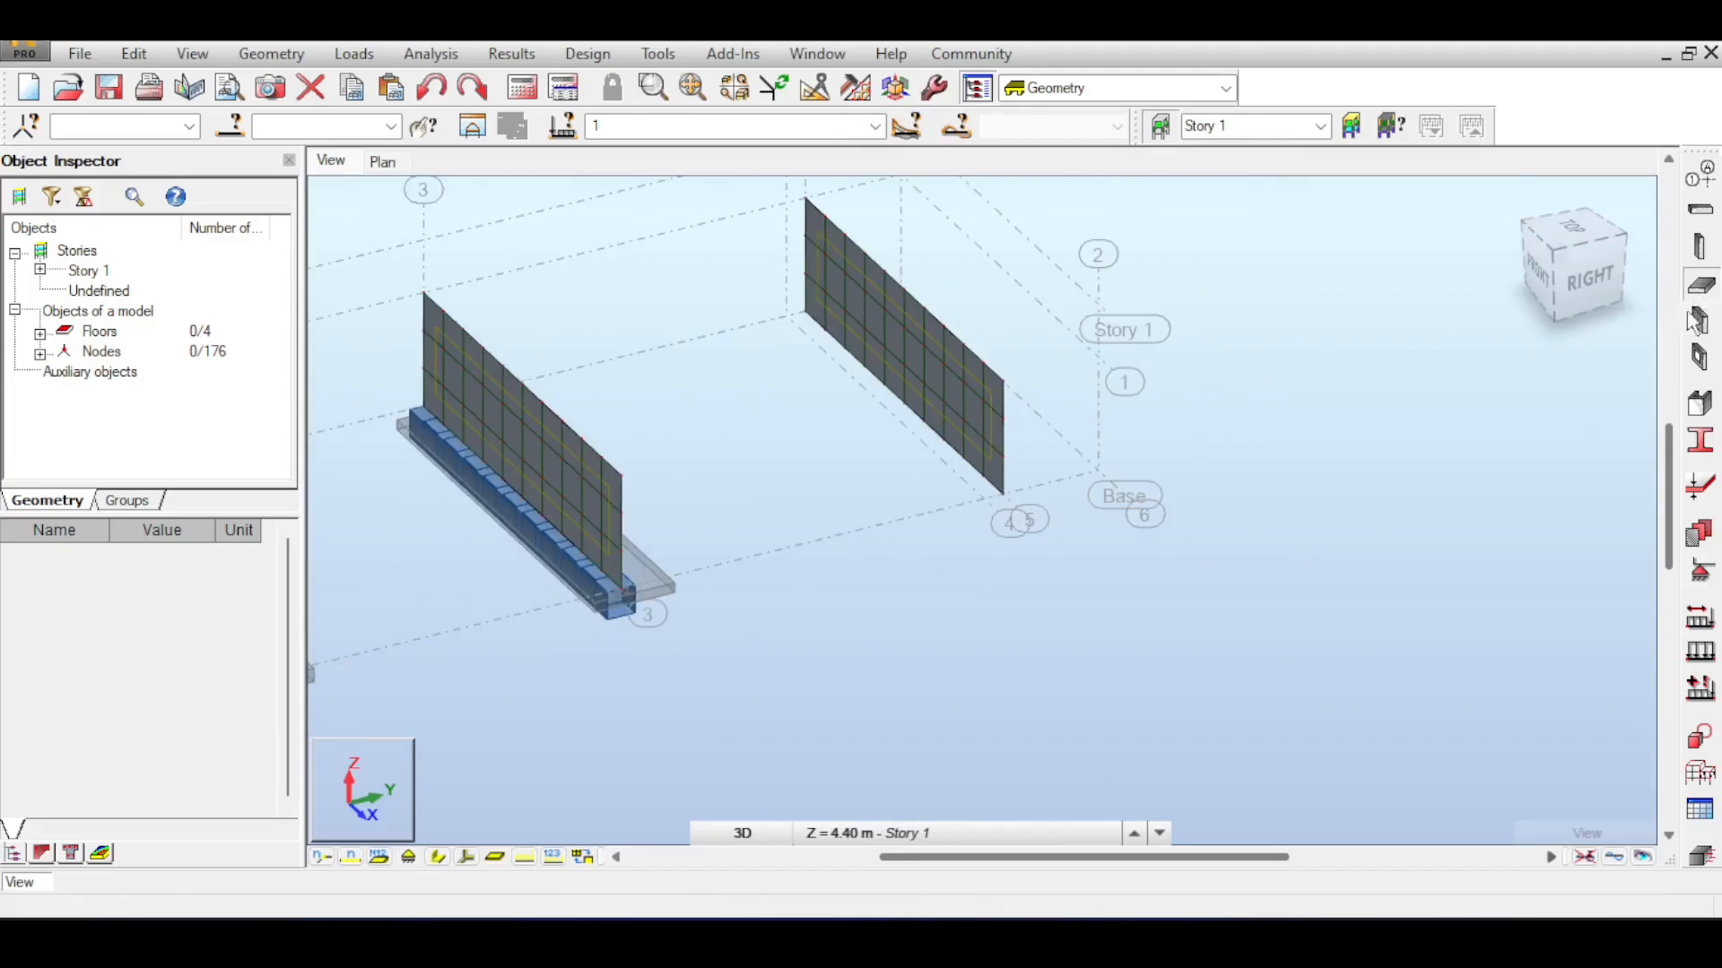
{"action": "left_click", "coordinate": [1700, 285]}
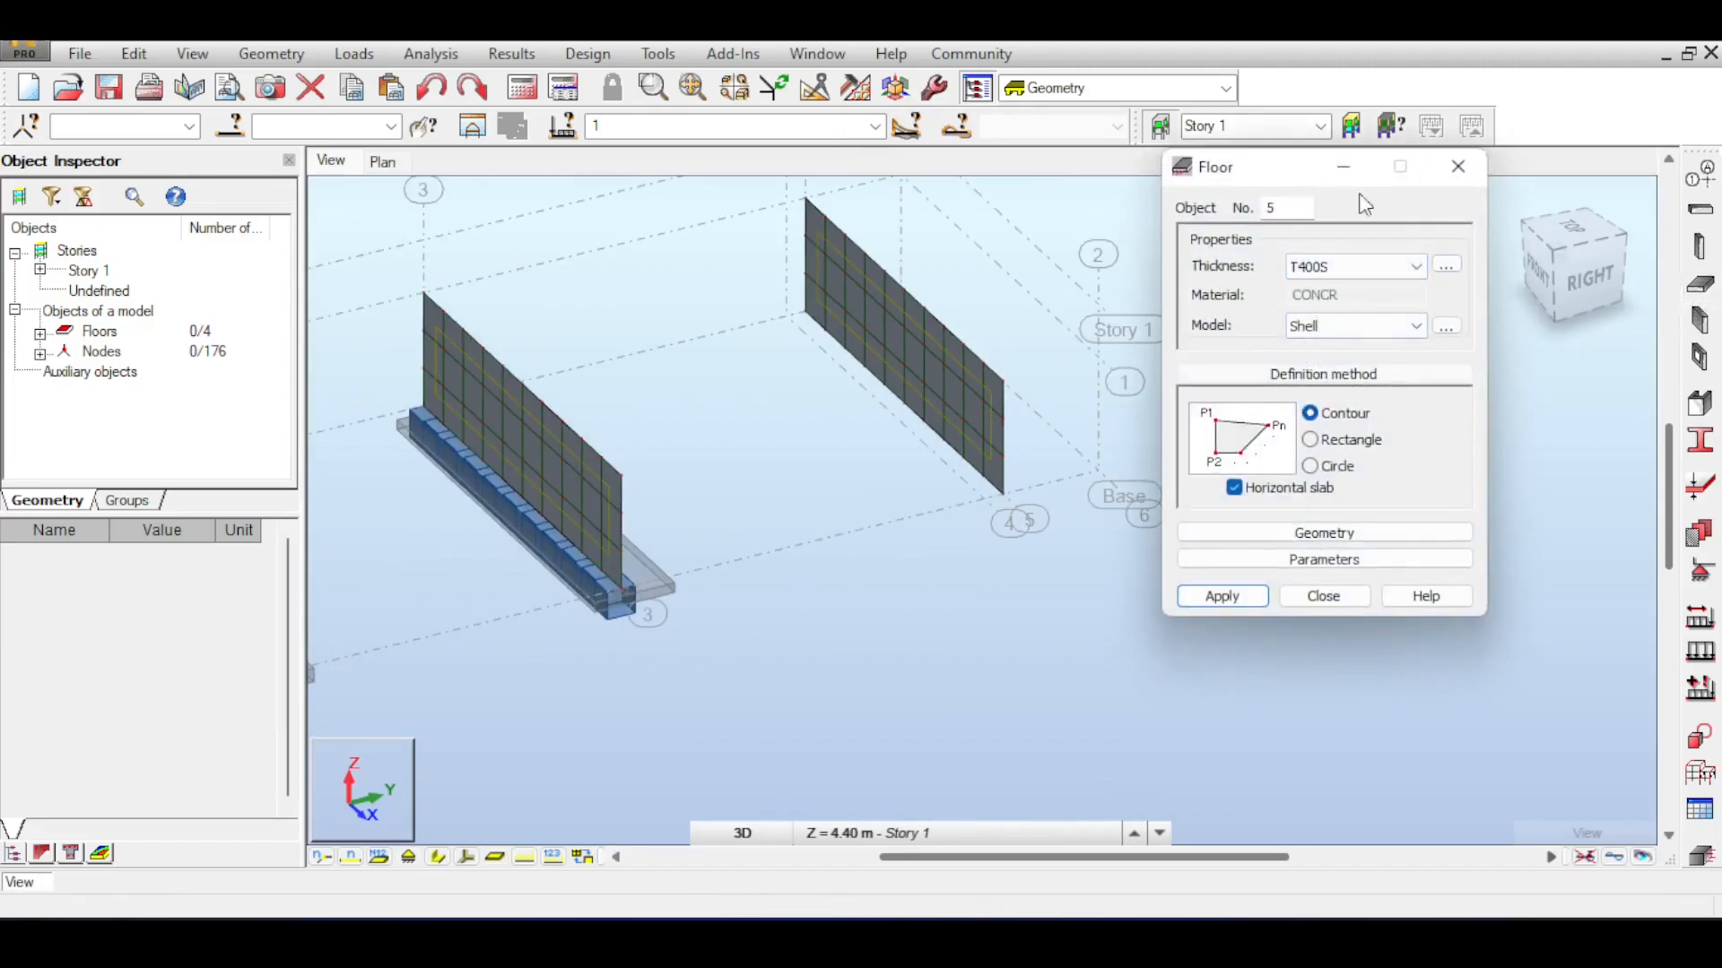
{"action": "left_click", "coordinate": [1445, 266]}
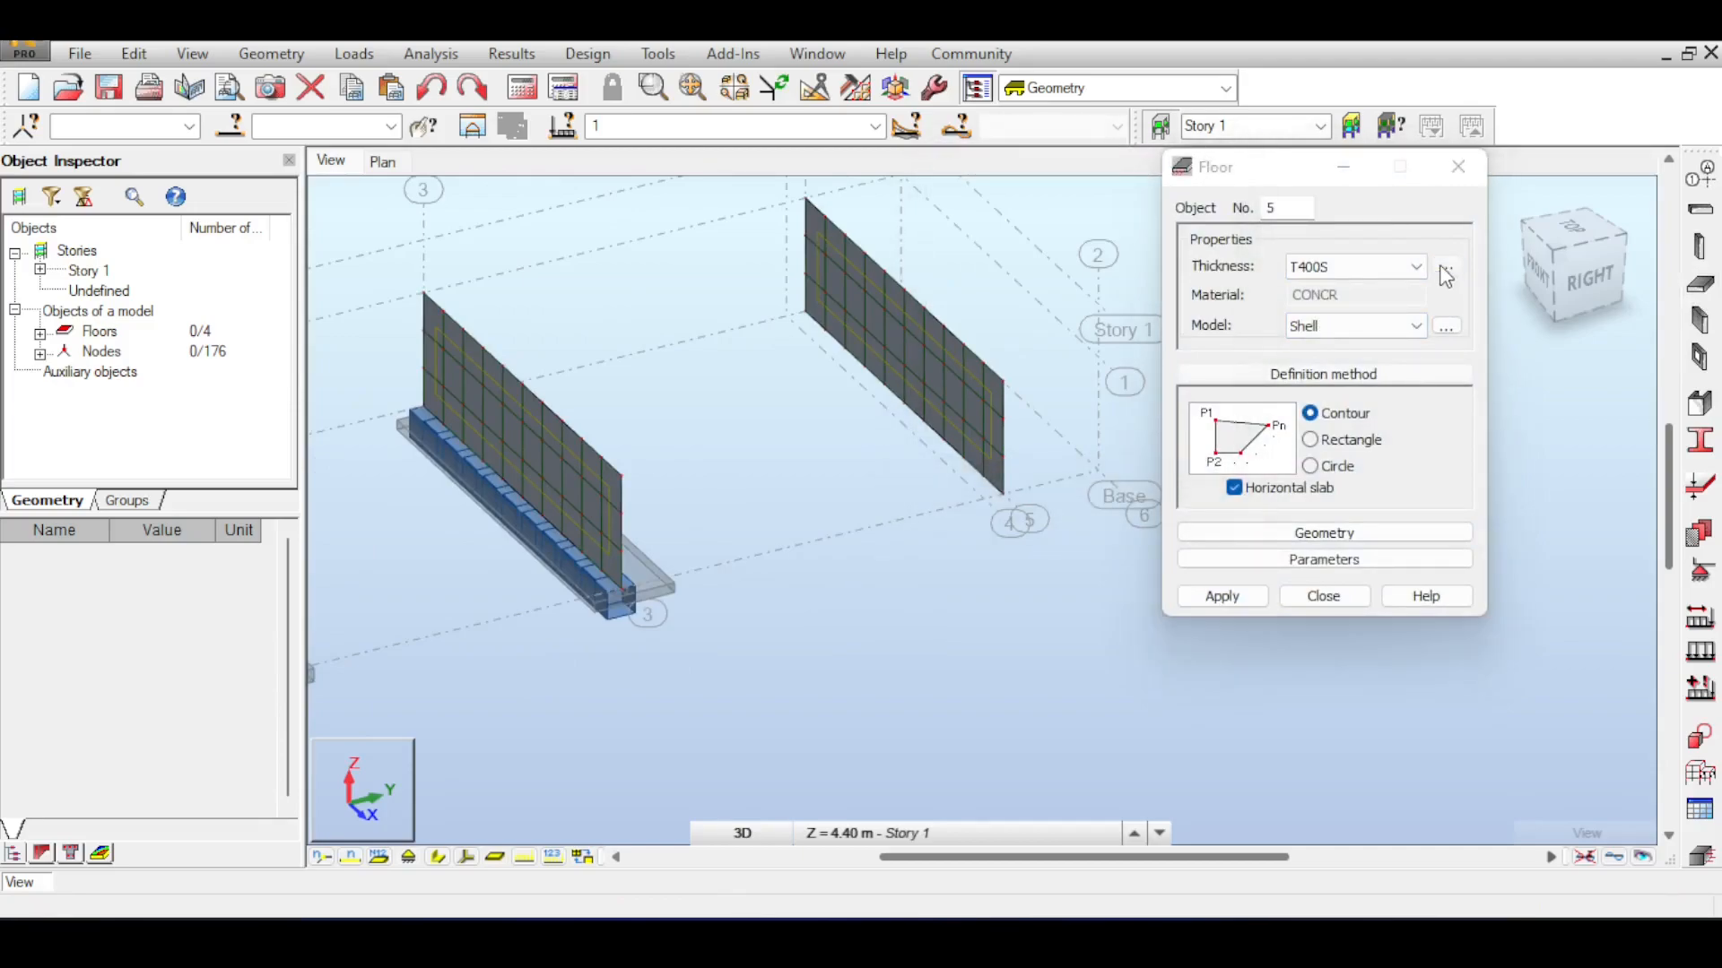
{"action": "left_click_drag", "start_coordinate": [1451, 255], "coordinate": [1311, 192]}
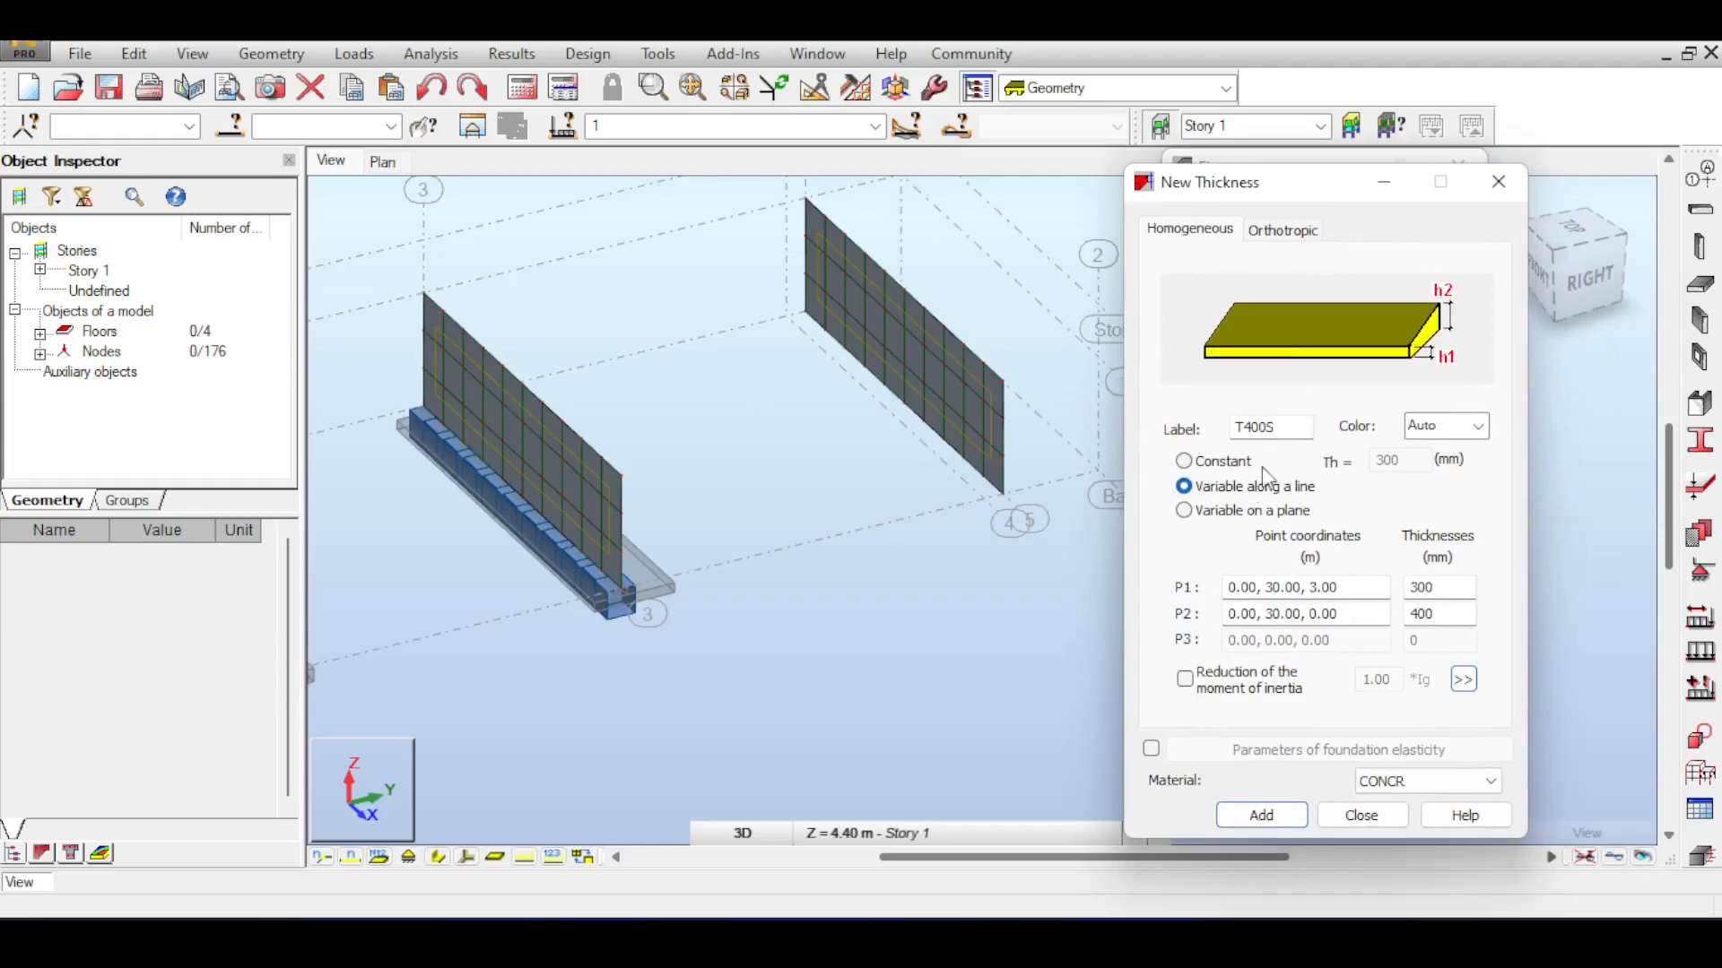
{"action": "double_click", "coordinate": [1273, 429]}
{"action": "type", "text": "R300"}
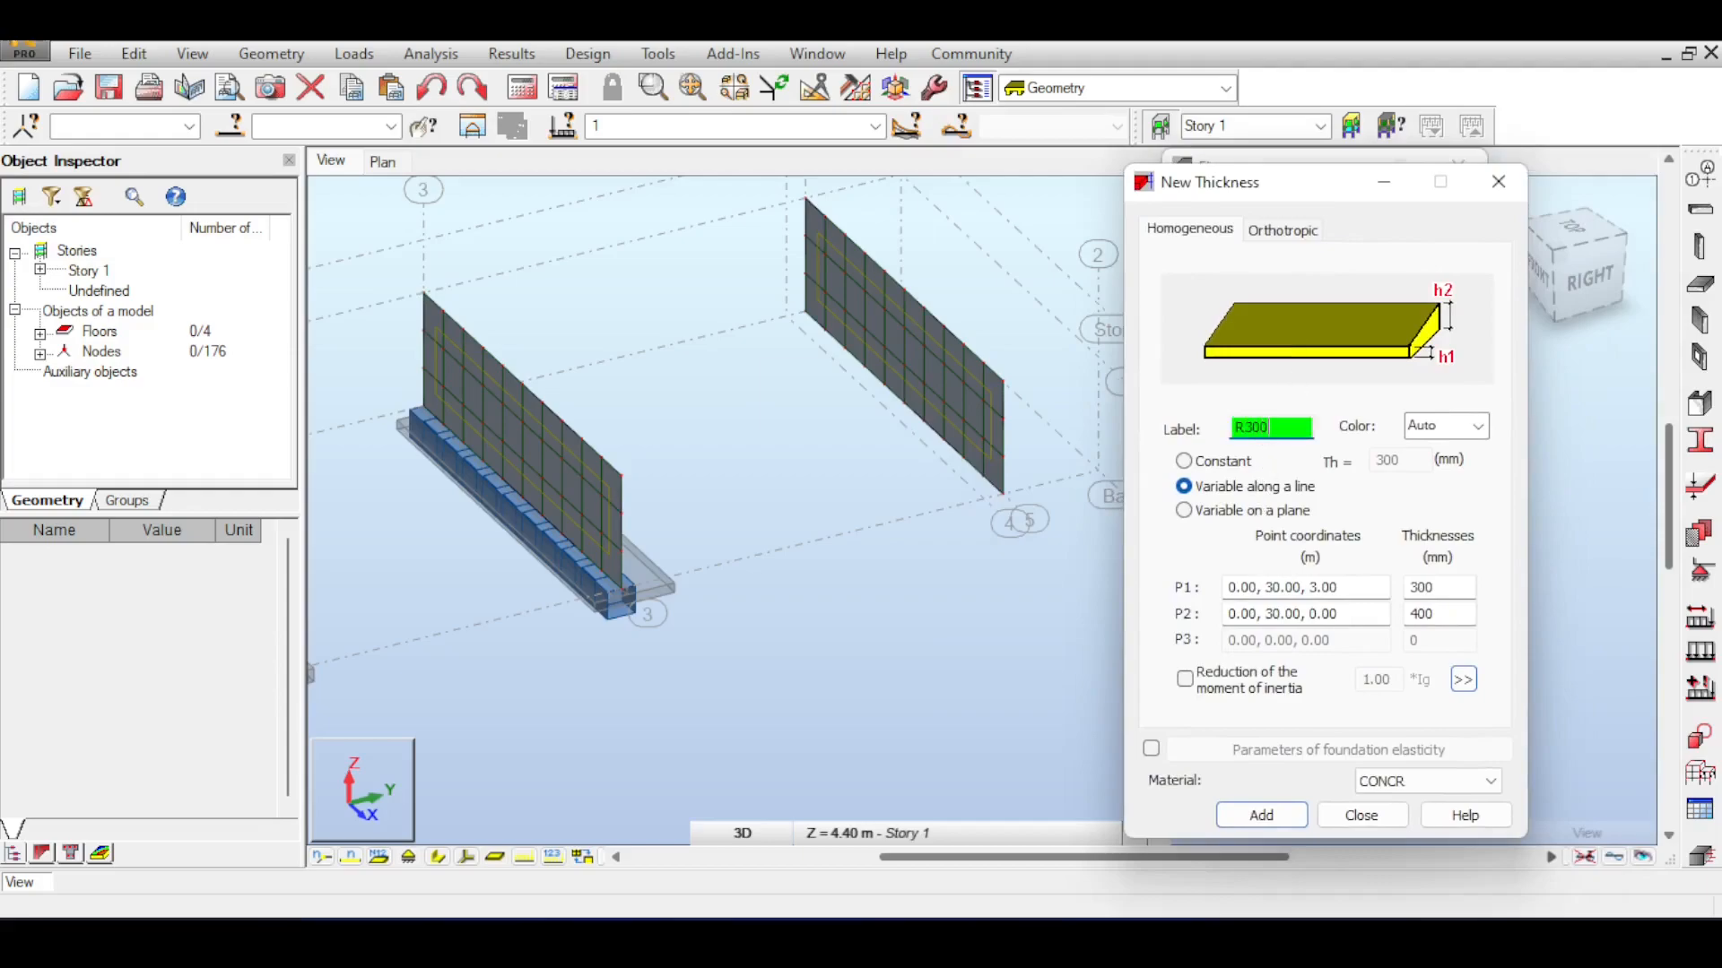
{"action": "left_click", "coordinate": [1184, 461]}
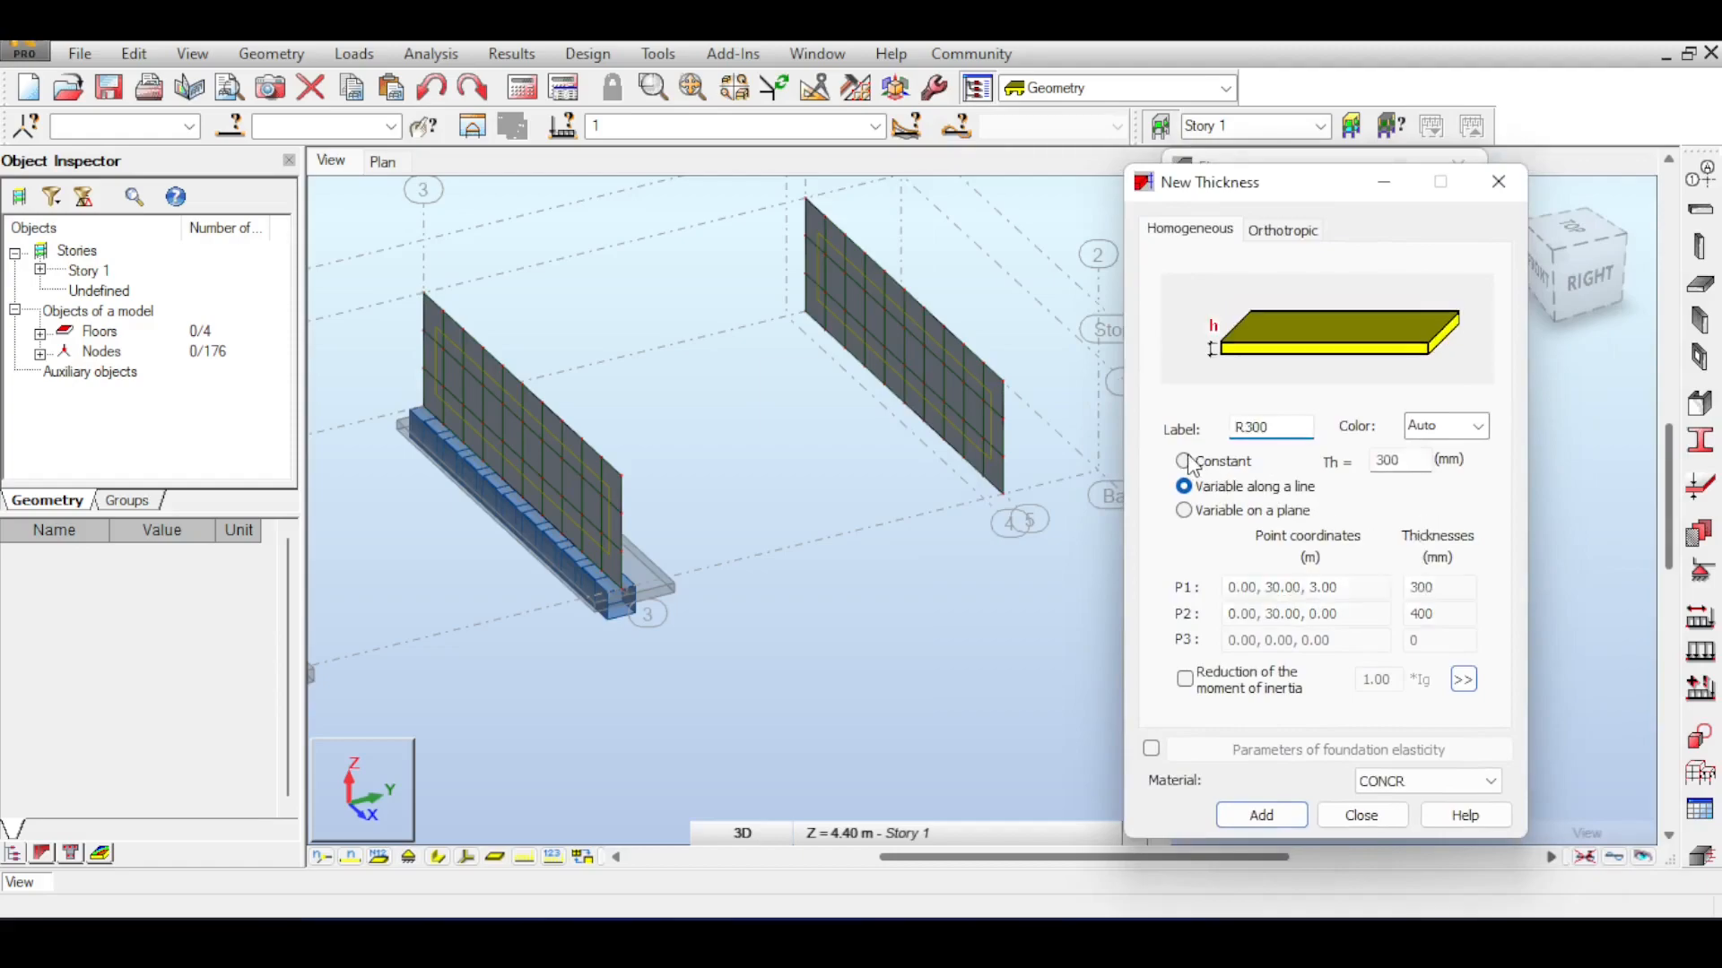
{"action": "double_click", "coordinate": [1406, 461]}
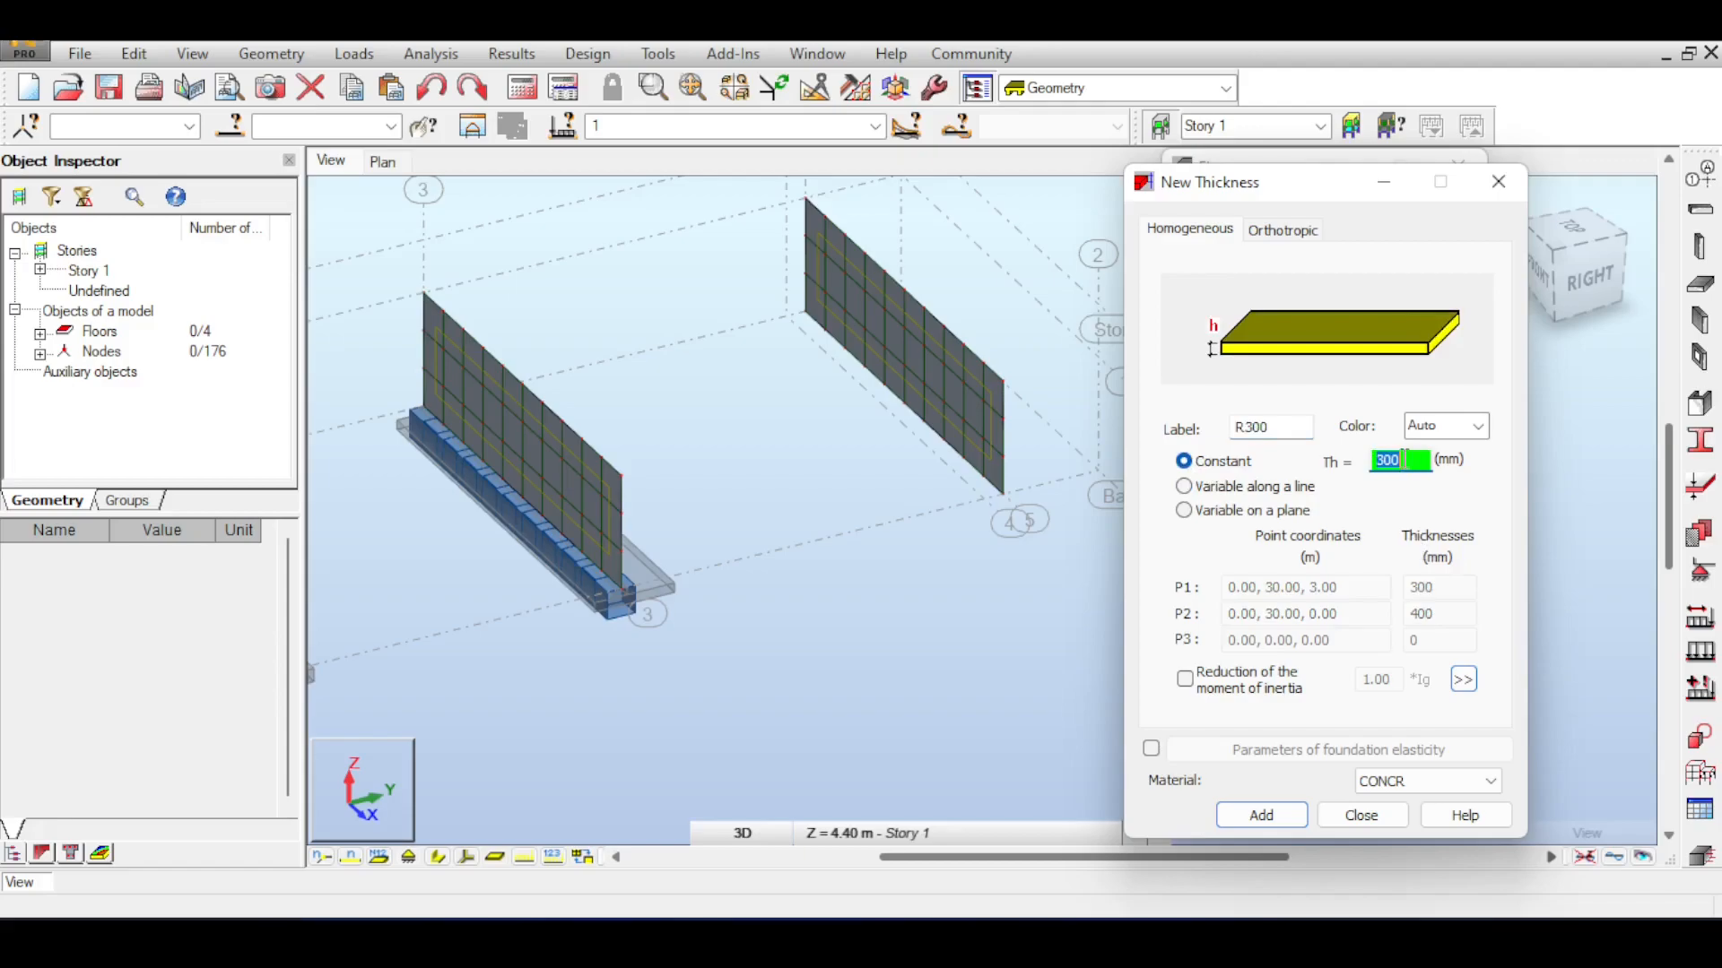
Enable foundation elasticity for the R300 thickness and choose clayey fine sands as the soil for the K coefficient calculation
{"action": "left_click", "coordinate": [1151, 752]}
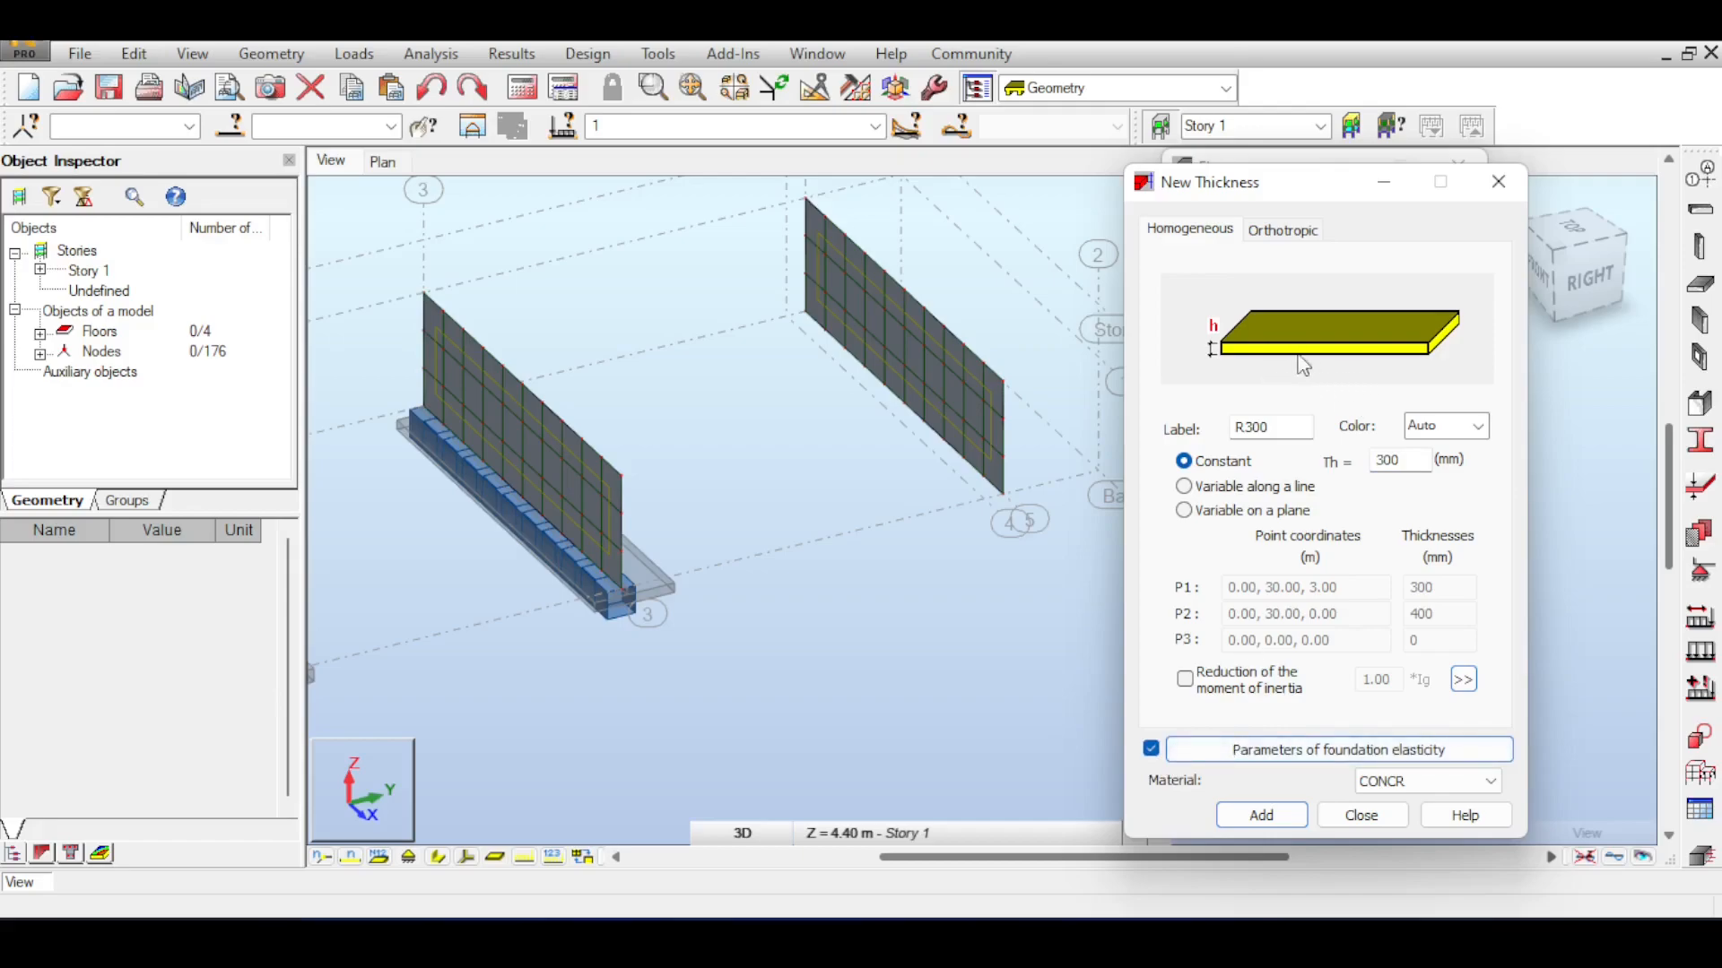
{"action": "left_click", "coordinate": [1358, 751]}
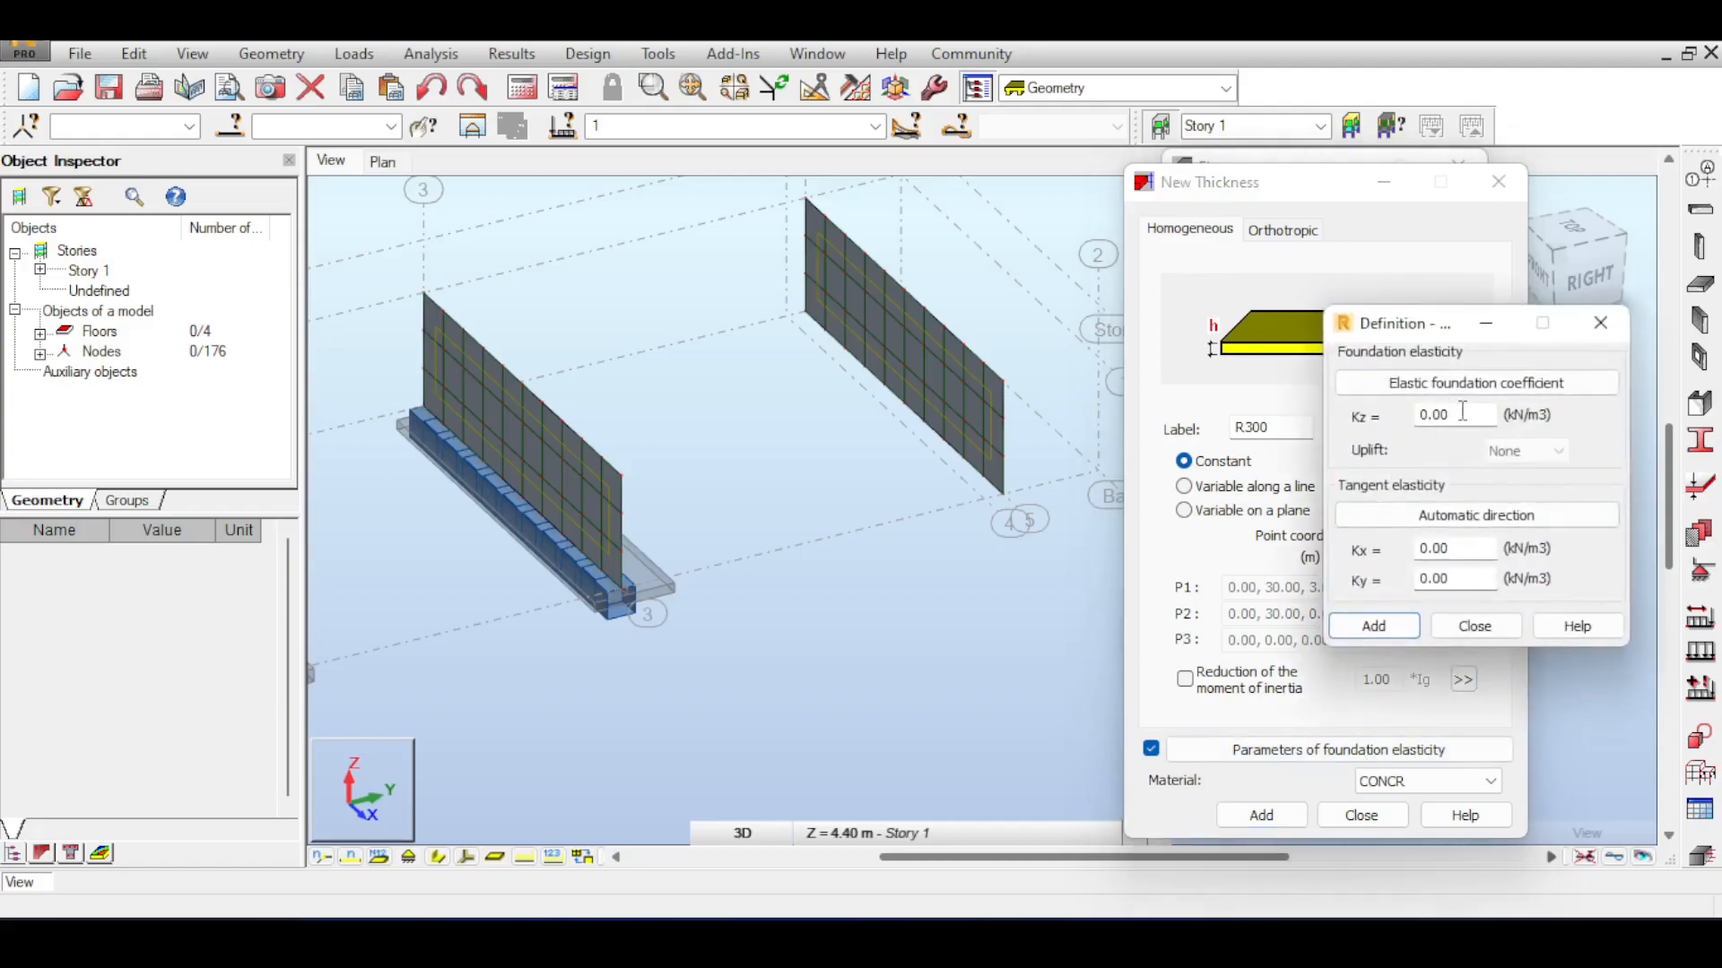
{"action": "left_click_drag", "start_coordinate": [1462, 412], "coordinate": [1430, 412]}
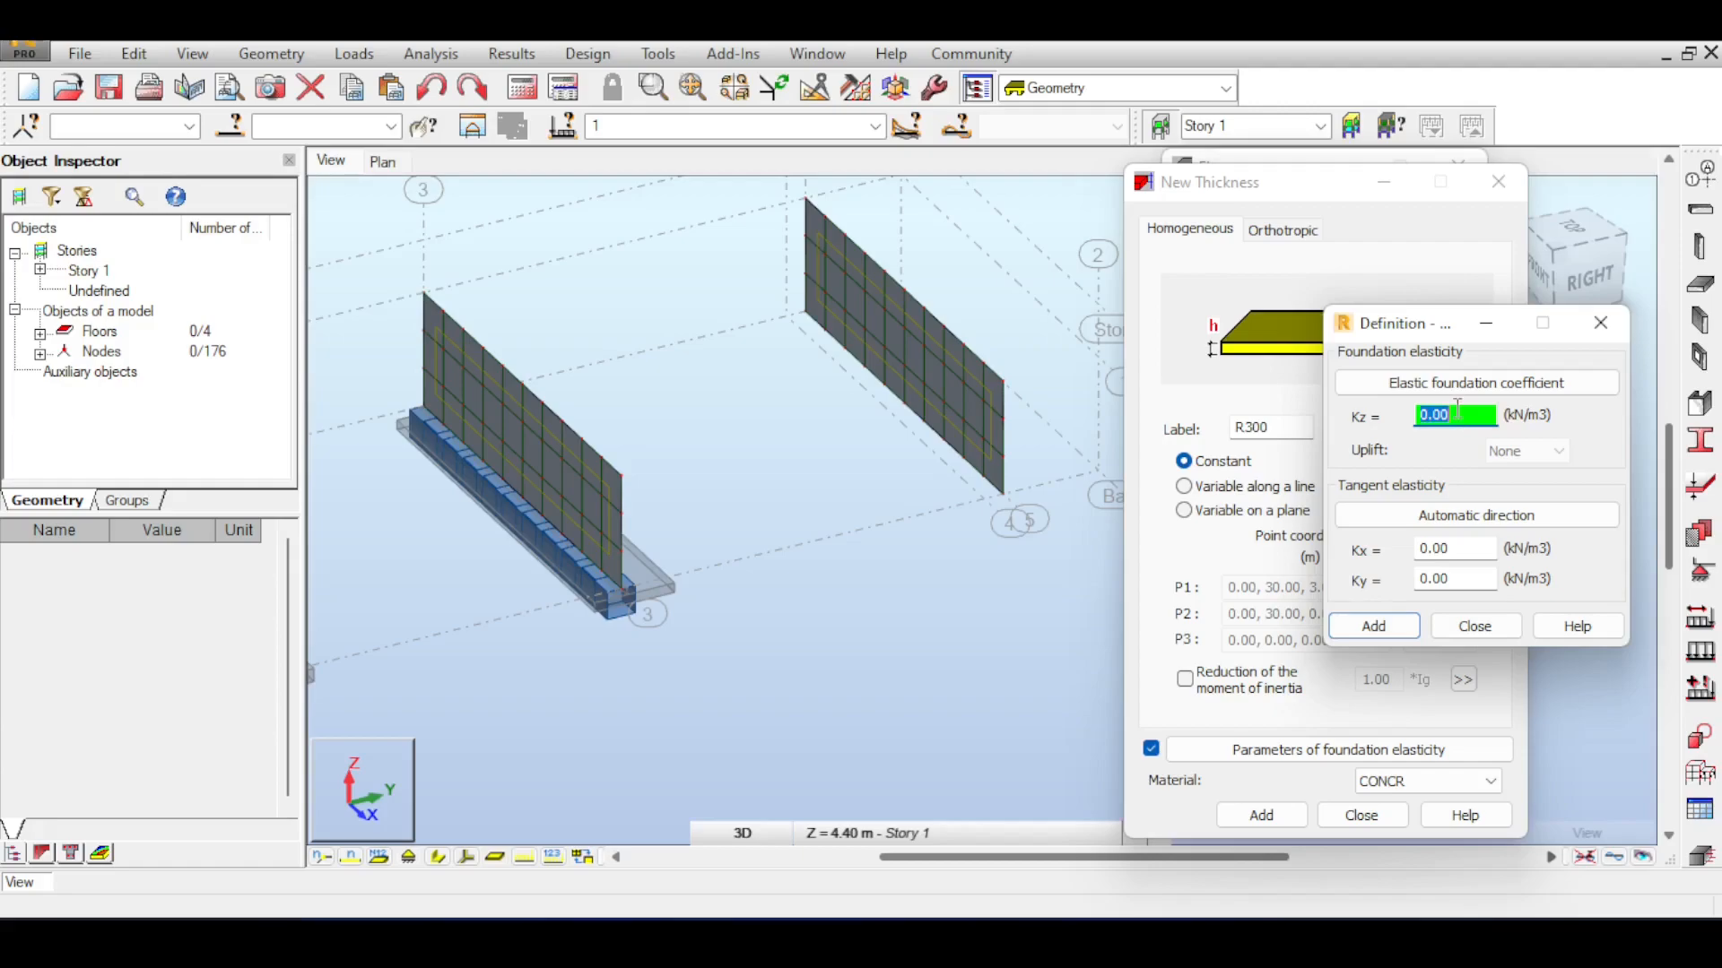
{"action": "left_click", "coordinate": [1485, 389]}
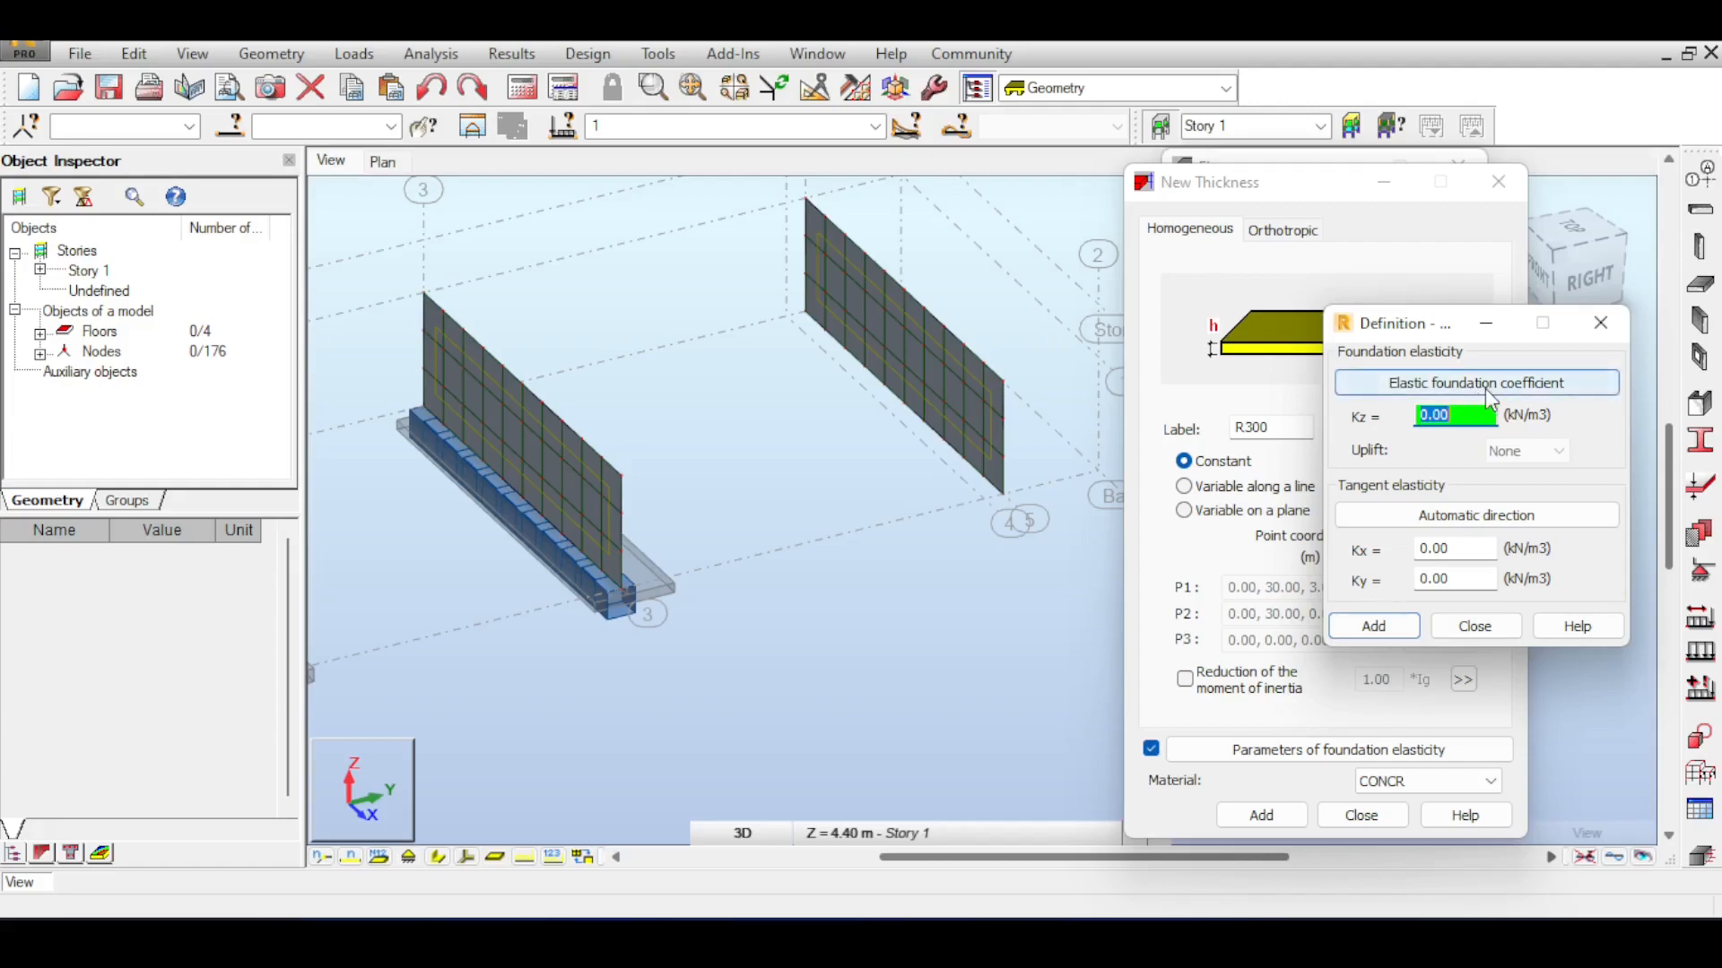
{"action": "left_click", "coordinate": [1487, 391]}
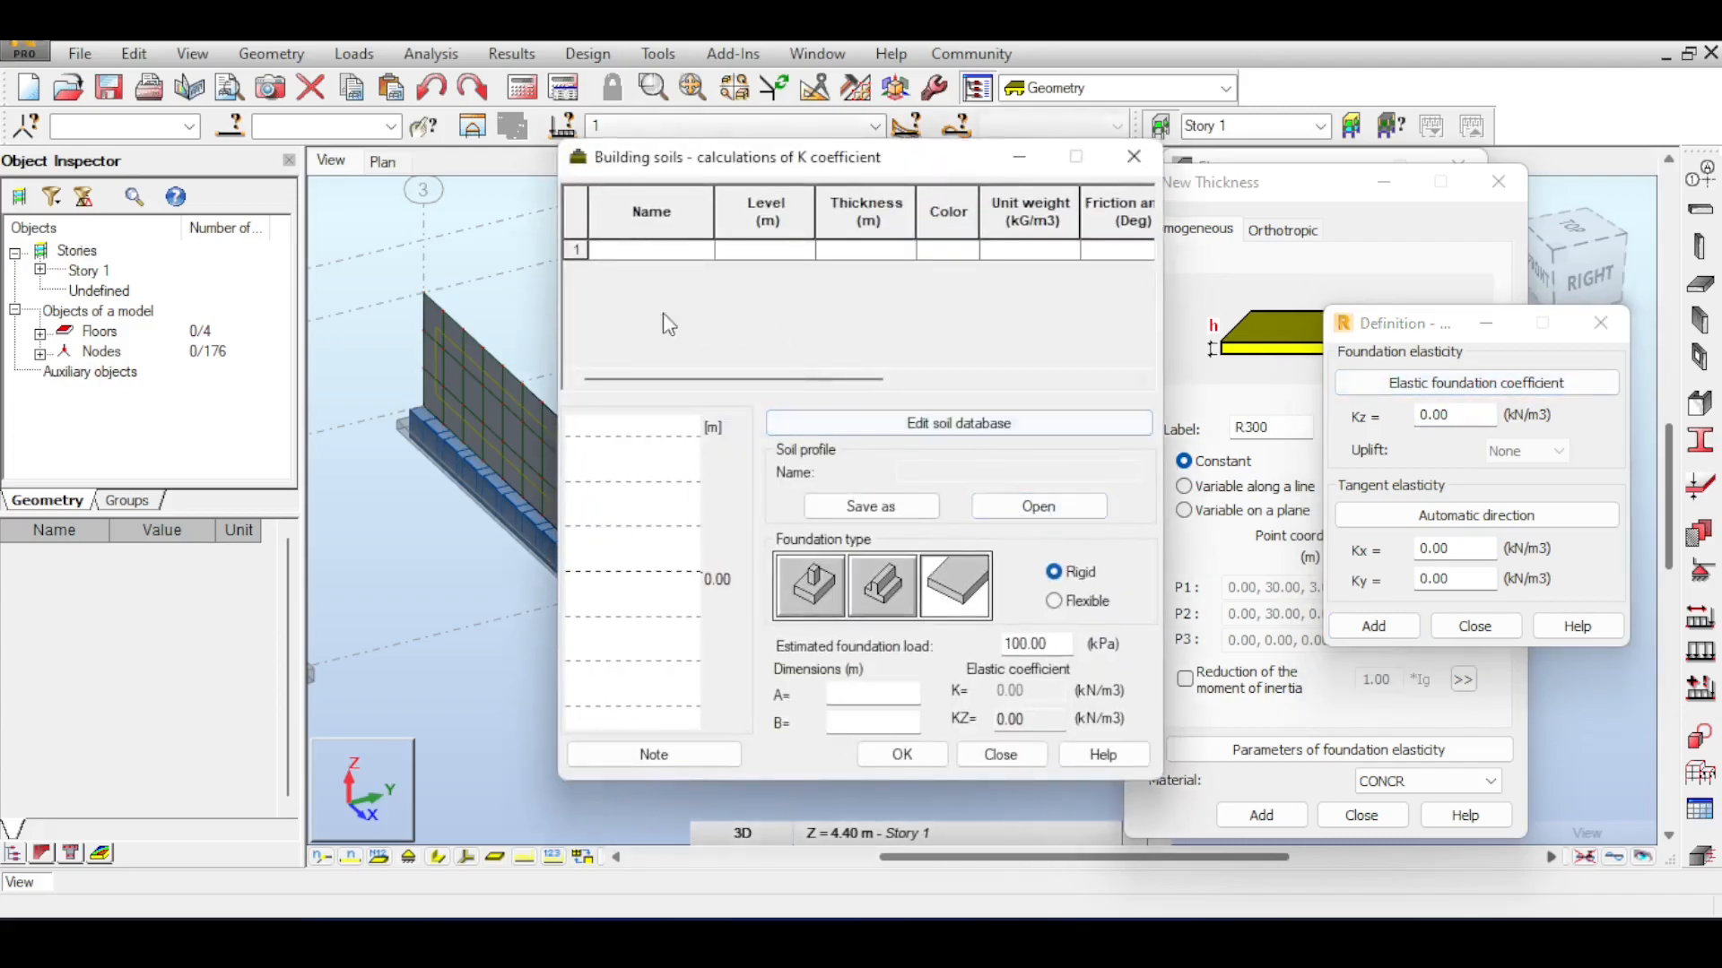
{"action": "left_click", "coordinate": [691, 251]}
{"action": "left_click", "coordinate": [704, 250]}
{"action": "left_click", "coordinate": [668, 278]}
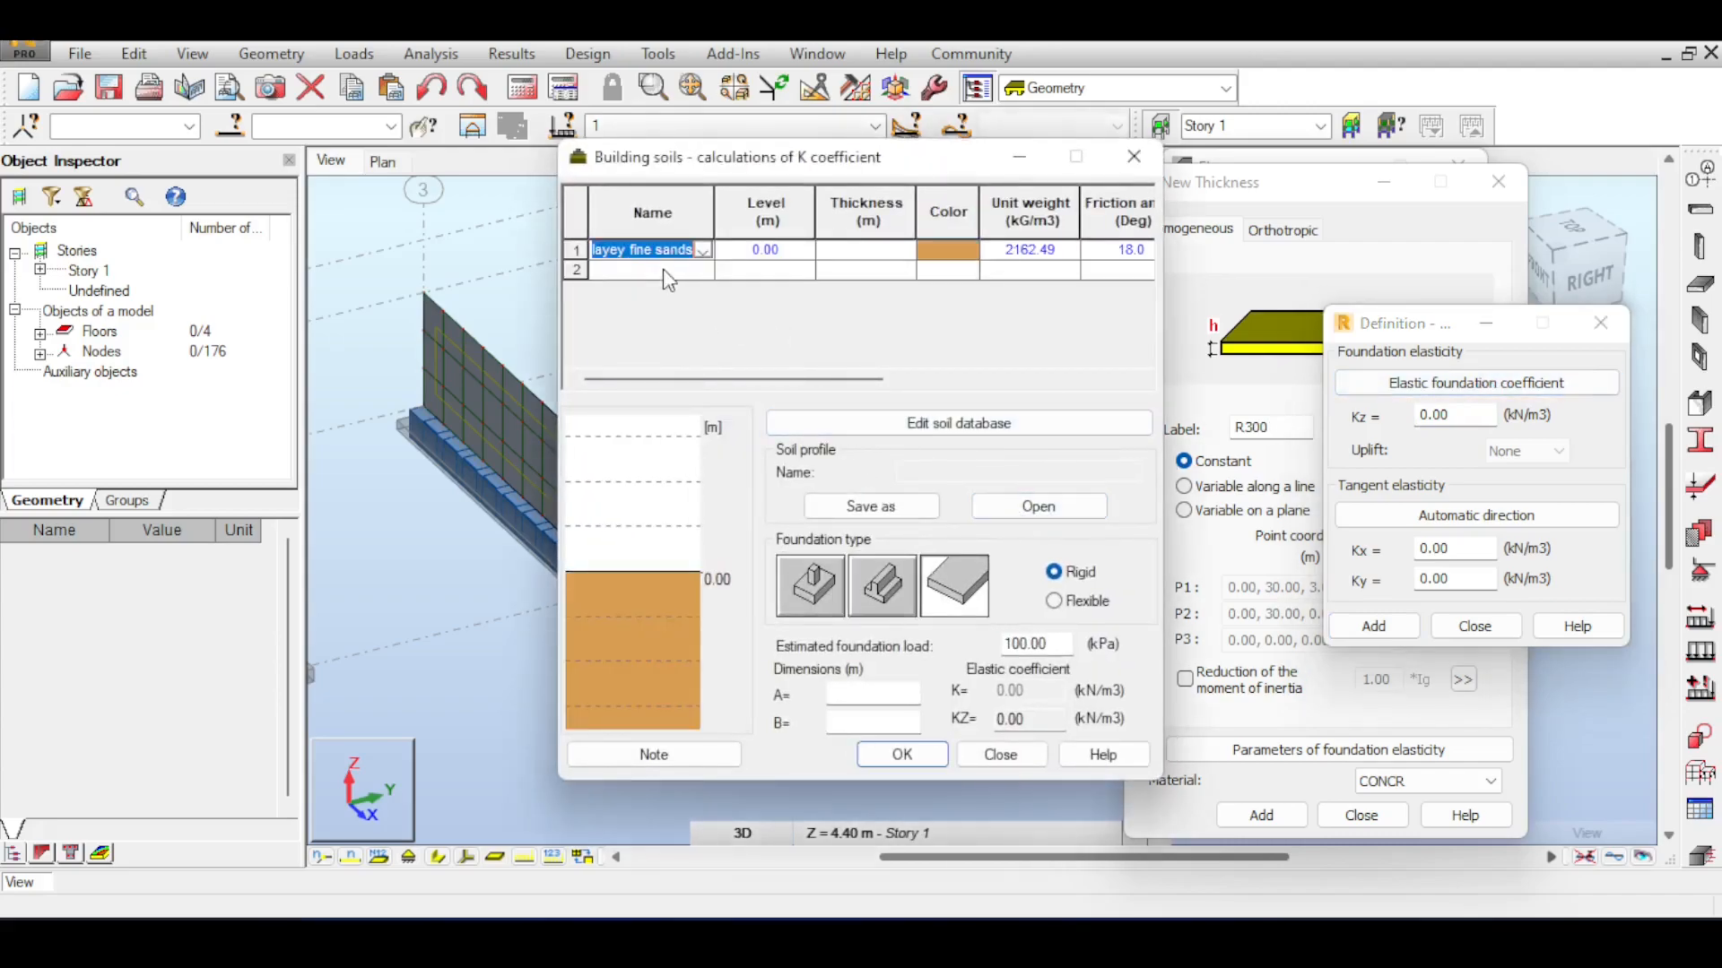
Calculate the elastic coefficient for a rigid continuous footing with dimensions A = 3 m and B = 10 m
{"action": "left_click", "coordinate": [896, 696]}
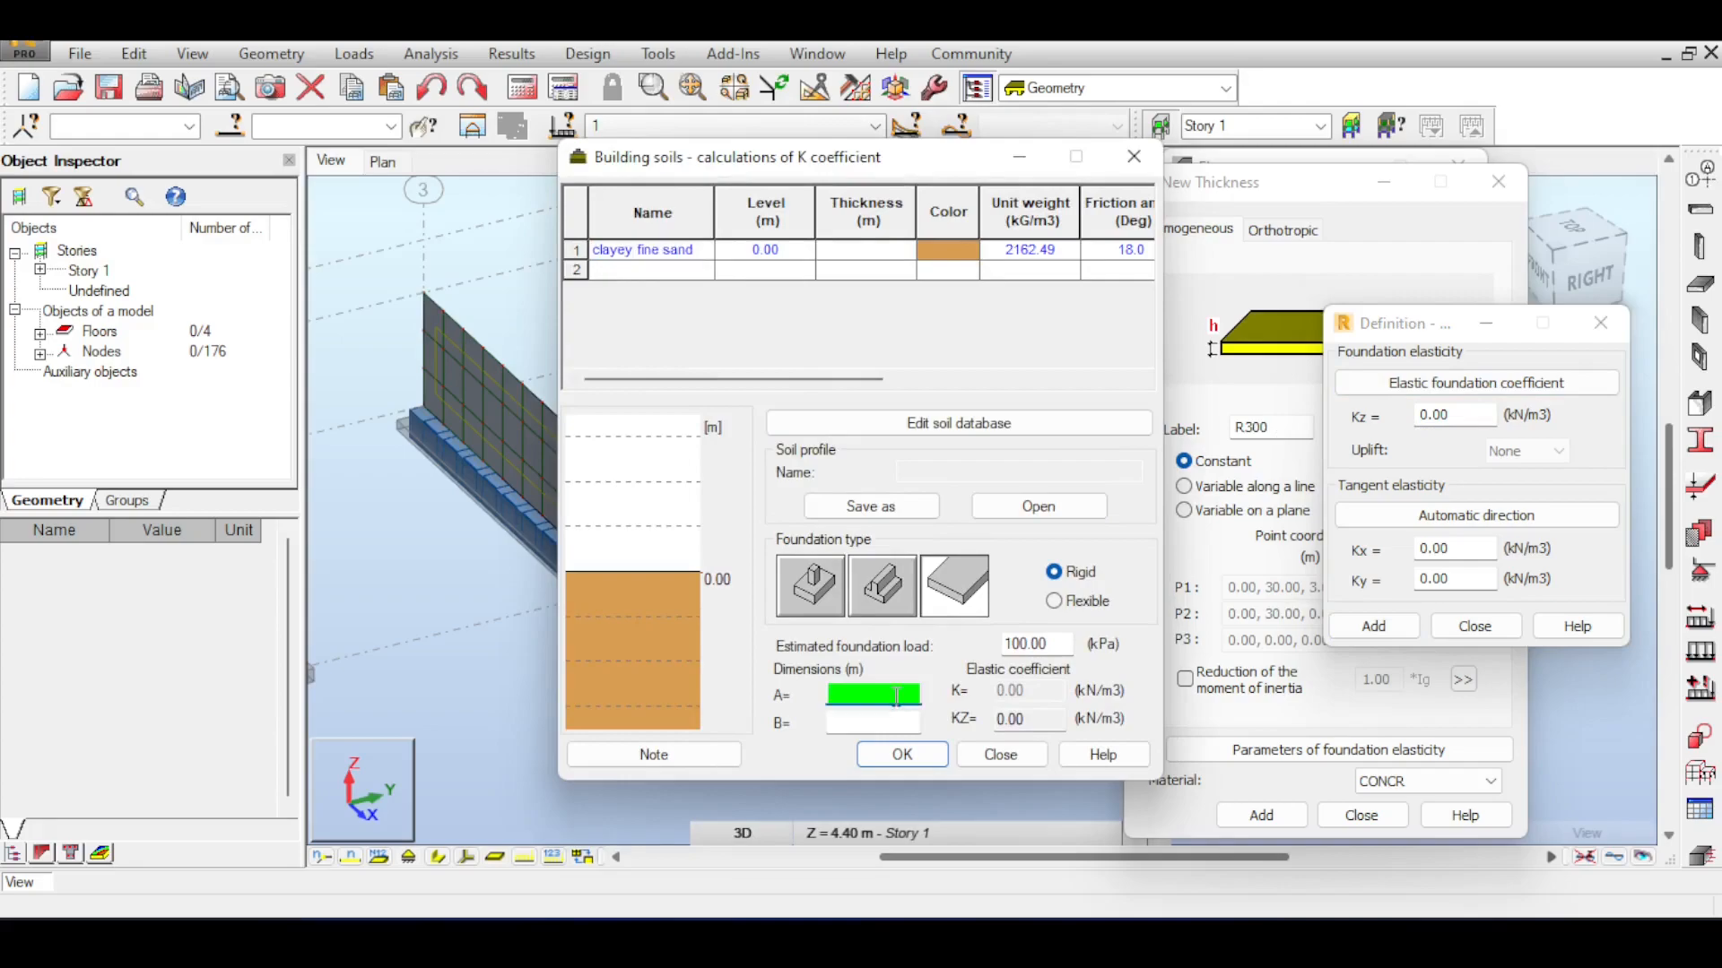
{"action": "left_click", "coordinate": [901, 568]}
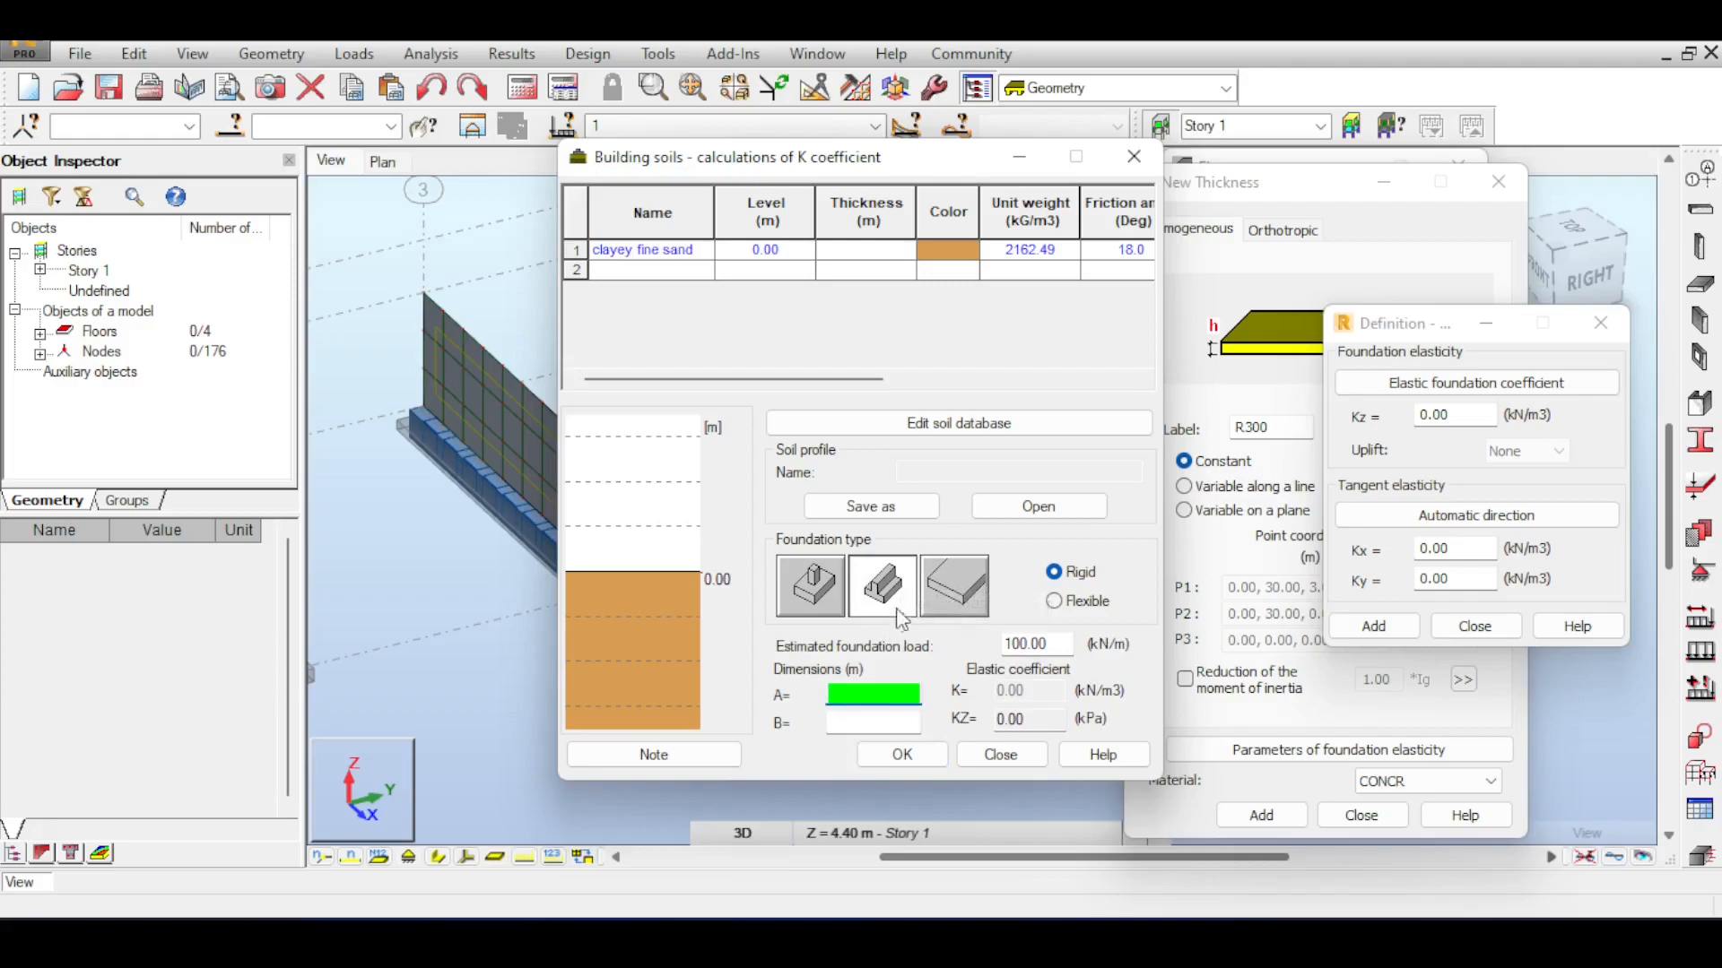
{"action": "left_click", "coordinate": [1057, 642]}
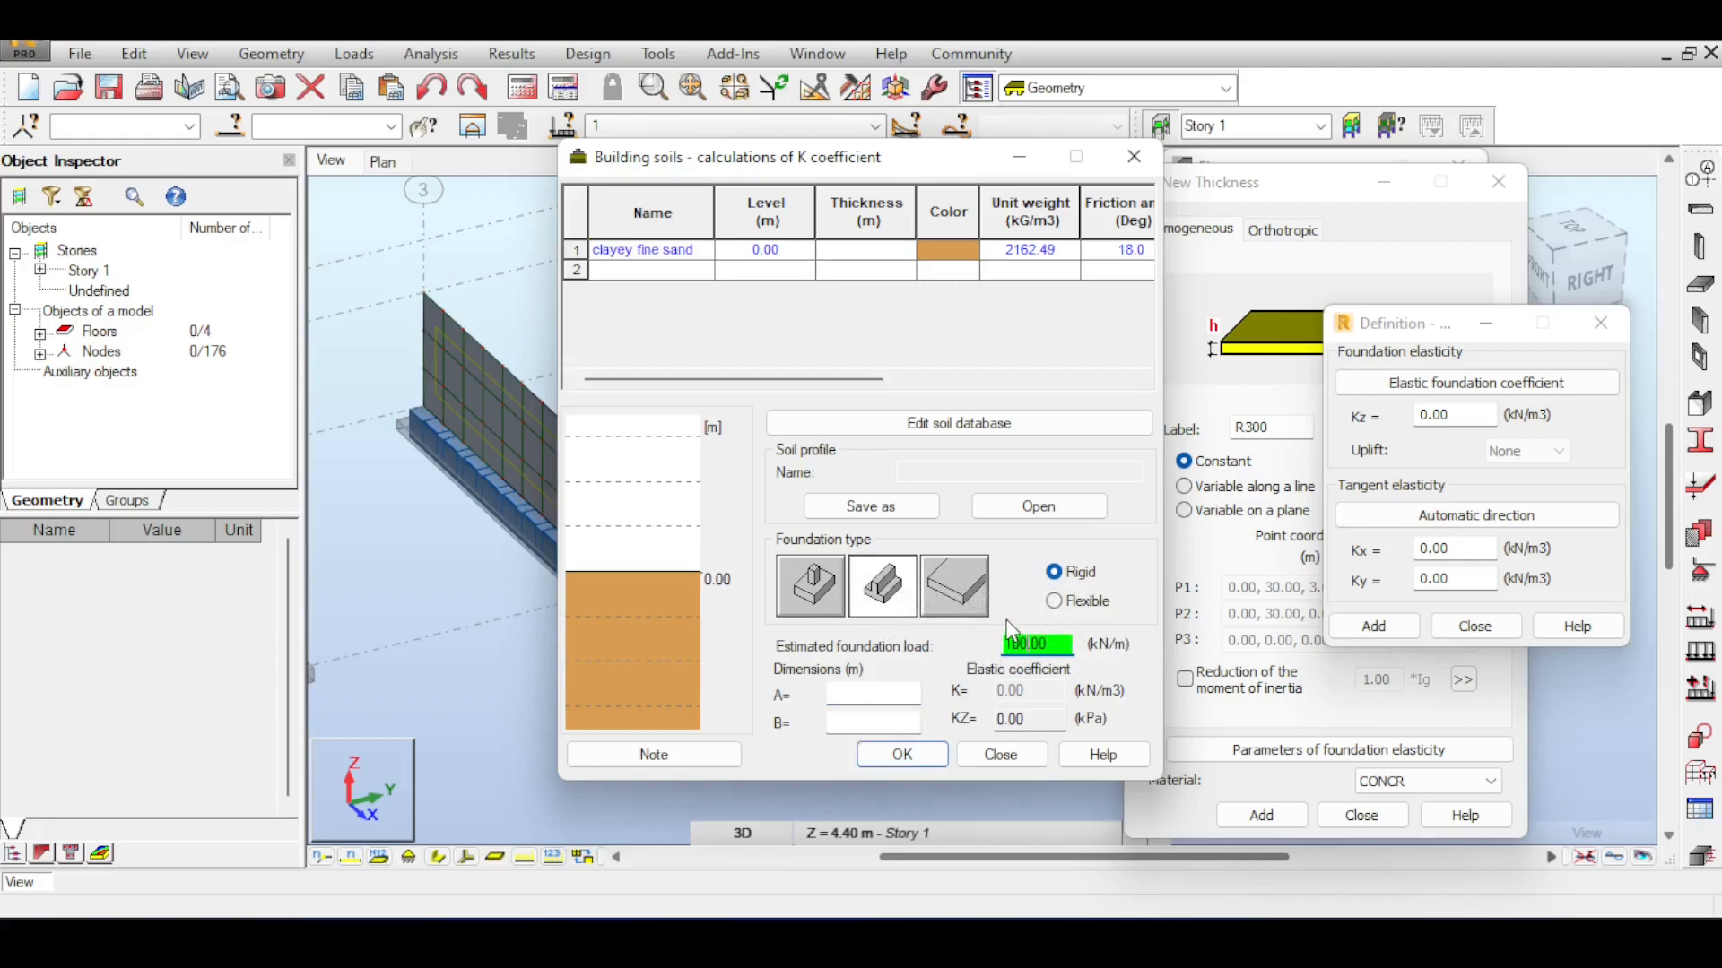
{"action": "left_click", "coordinate": [975, 598]}
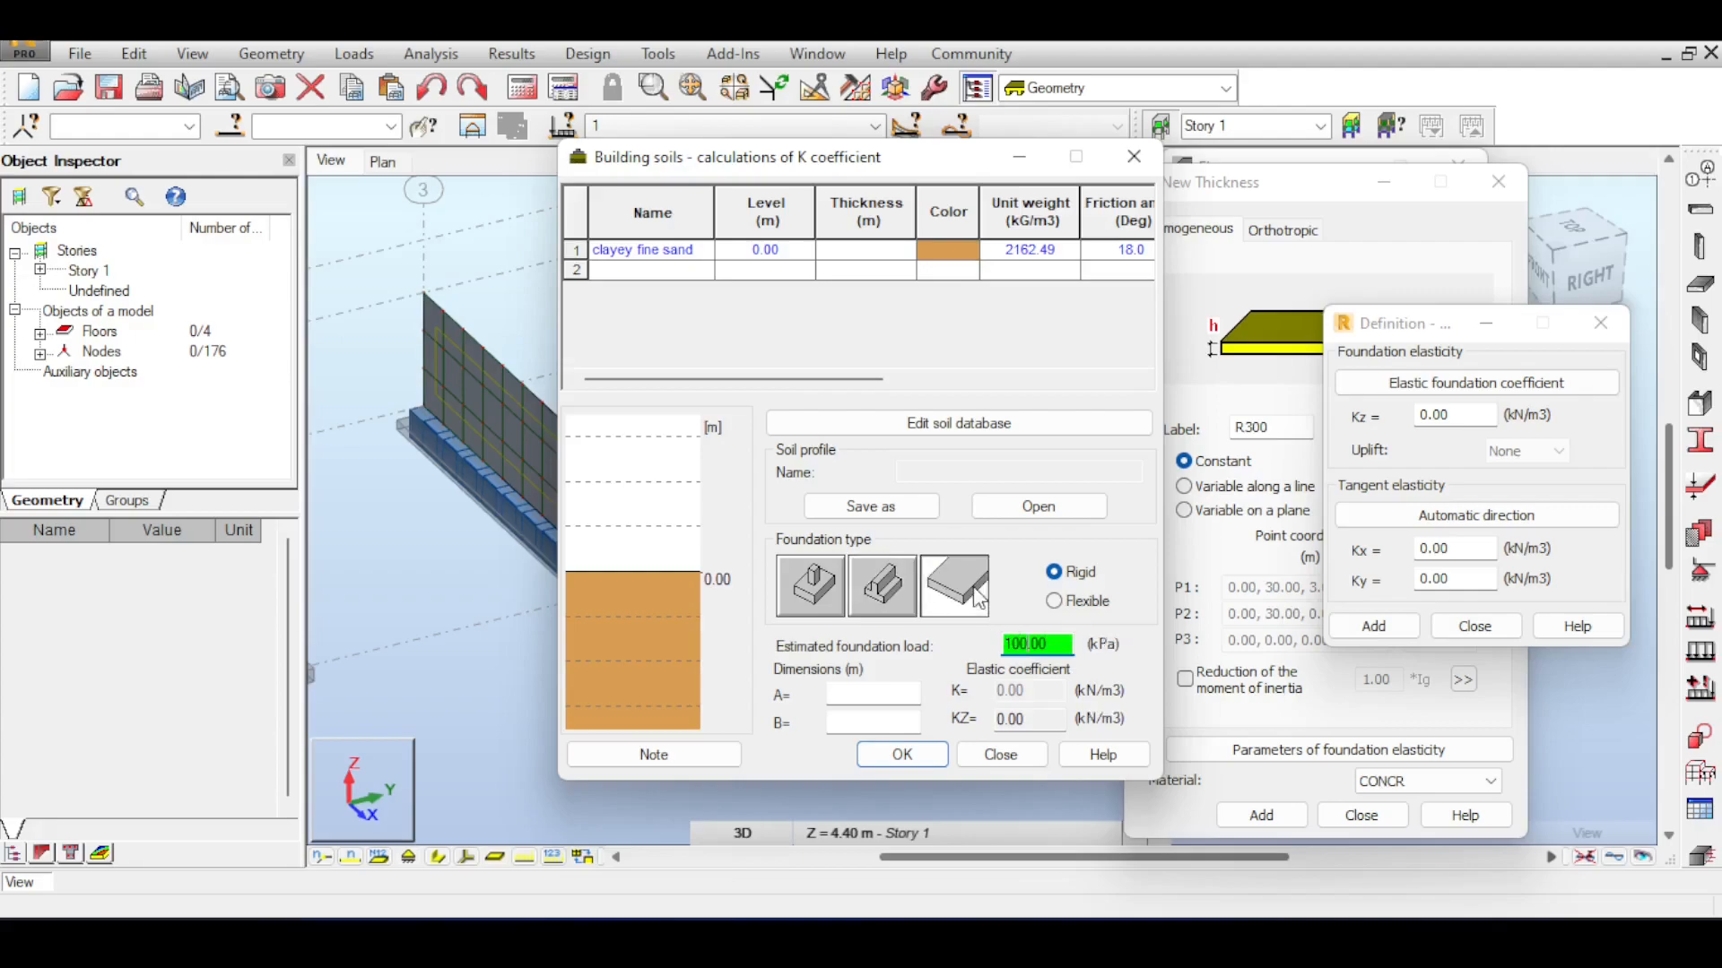
{"action": "left_click", "coordinate": [905, 595]}
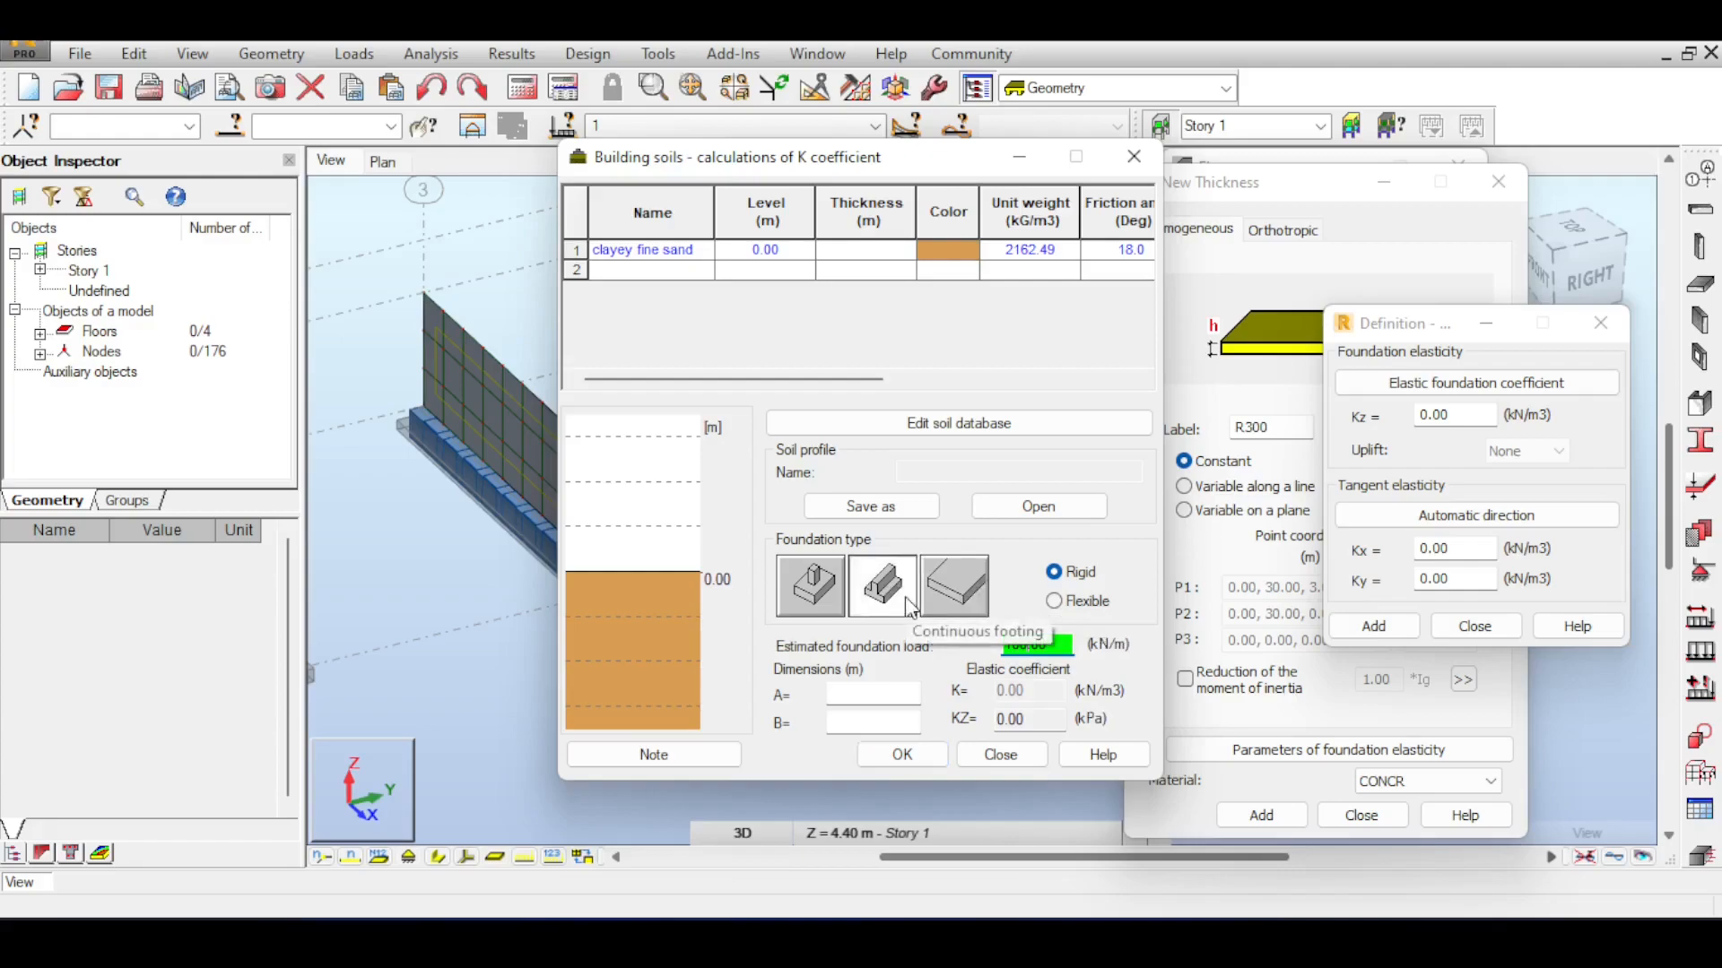
{"action": "left_click", "coordinate": [885, 692]}
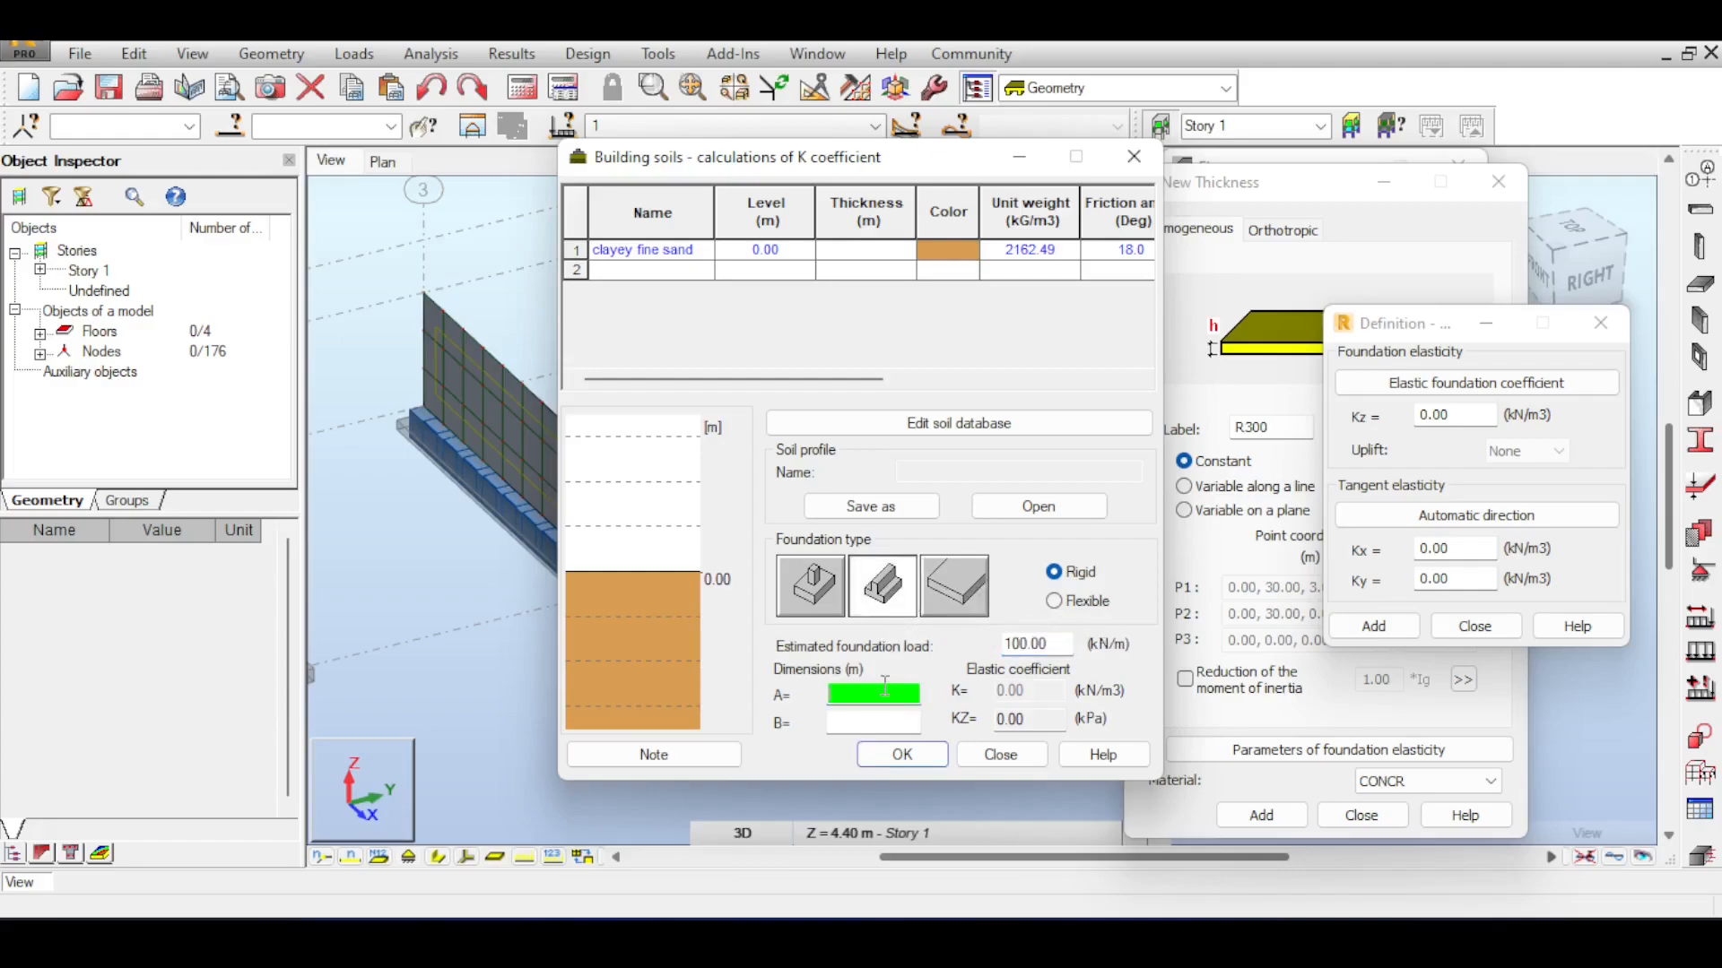
{"action": "type", "text": "3"}
{"action": "left_click", "coordinate": [883, 722]}
{"action": "type", "text": "10"}
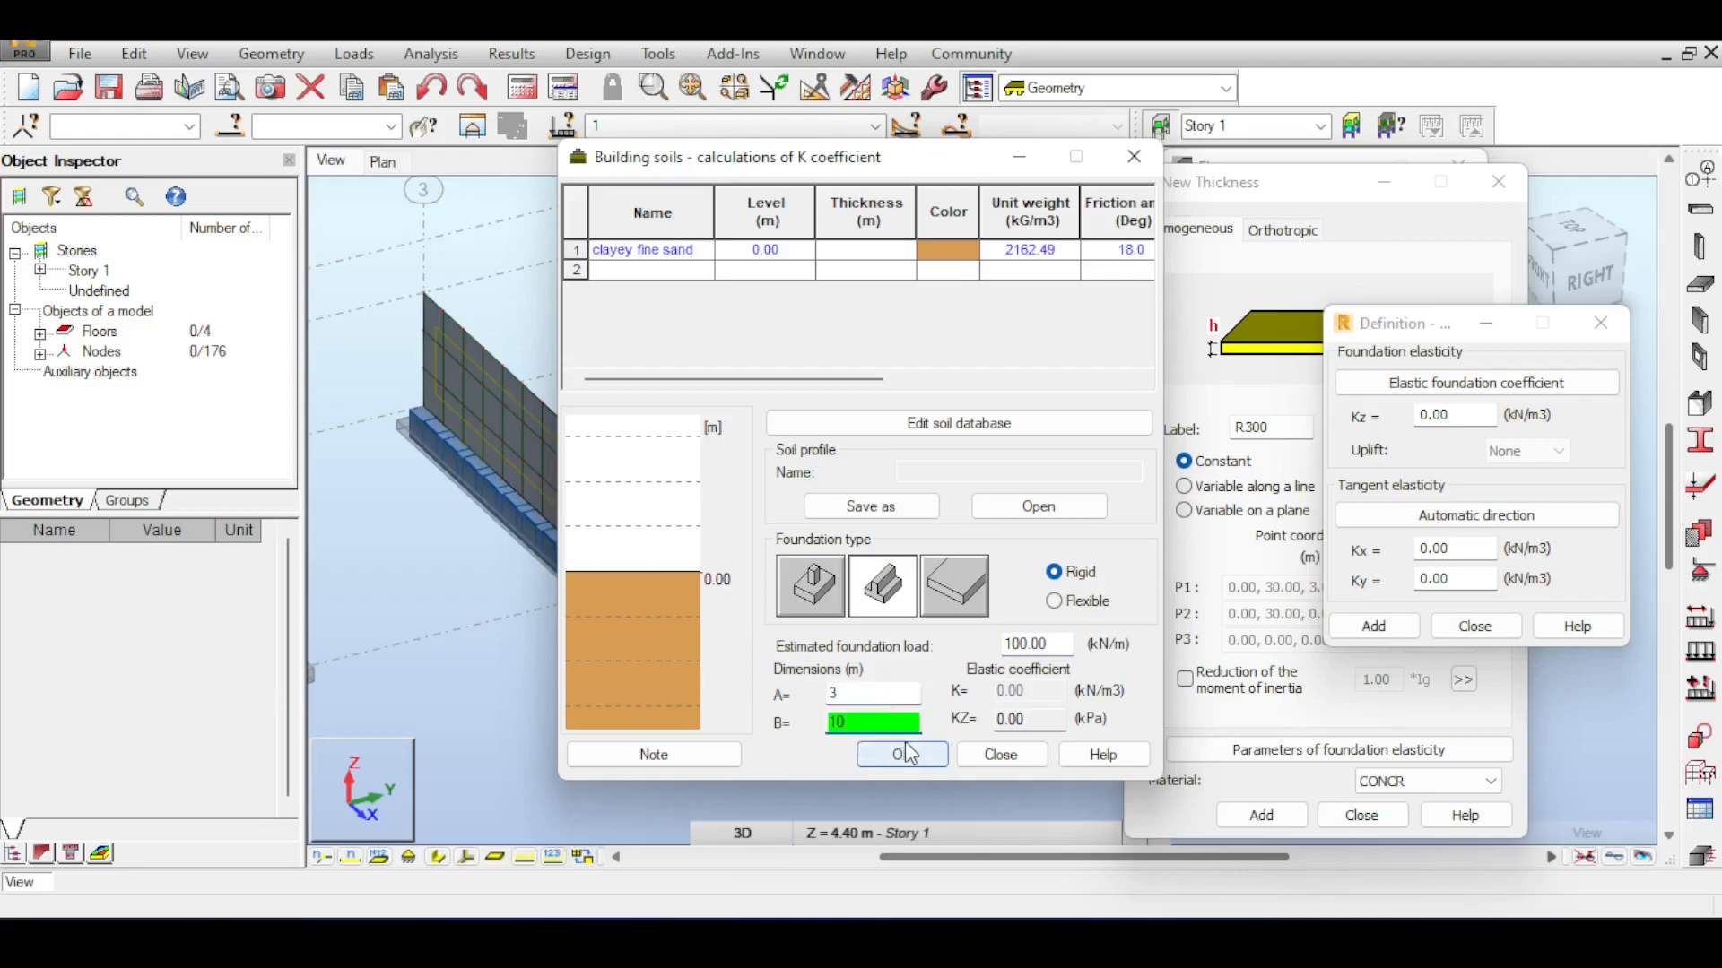
{"action": "left_click", "coordinate": [908, 753]}
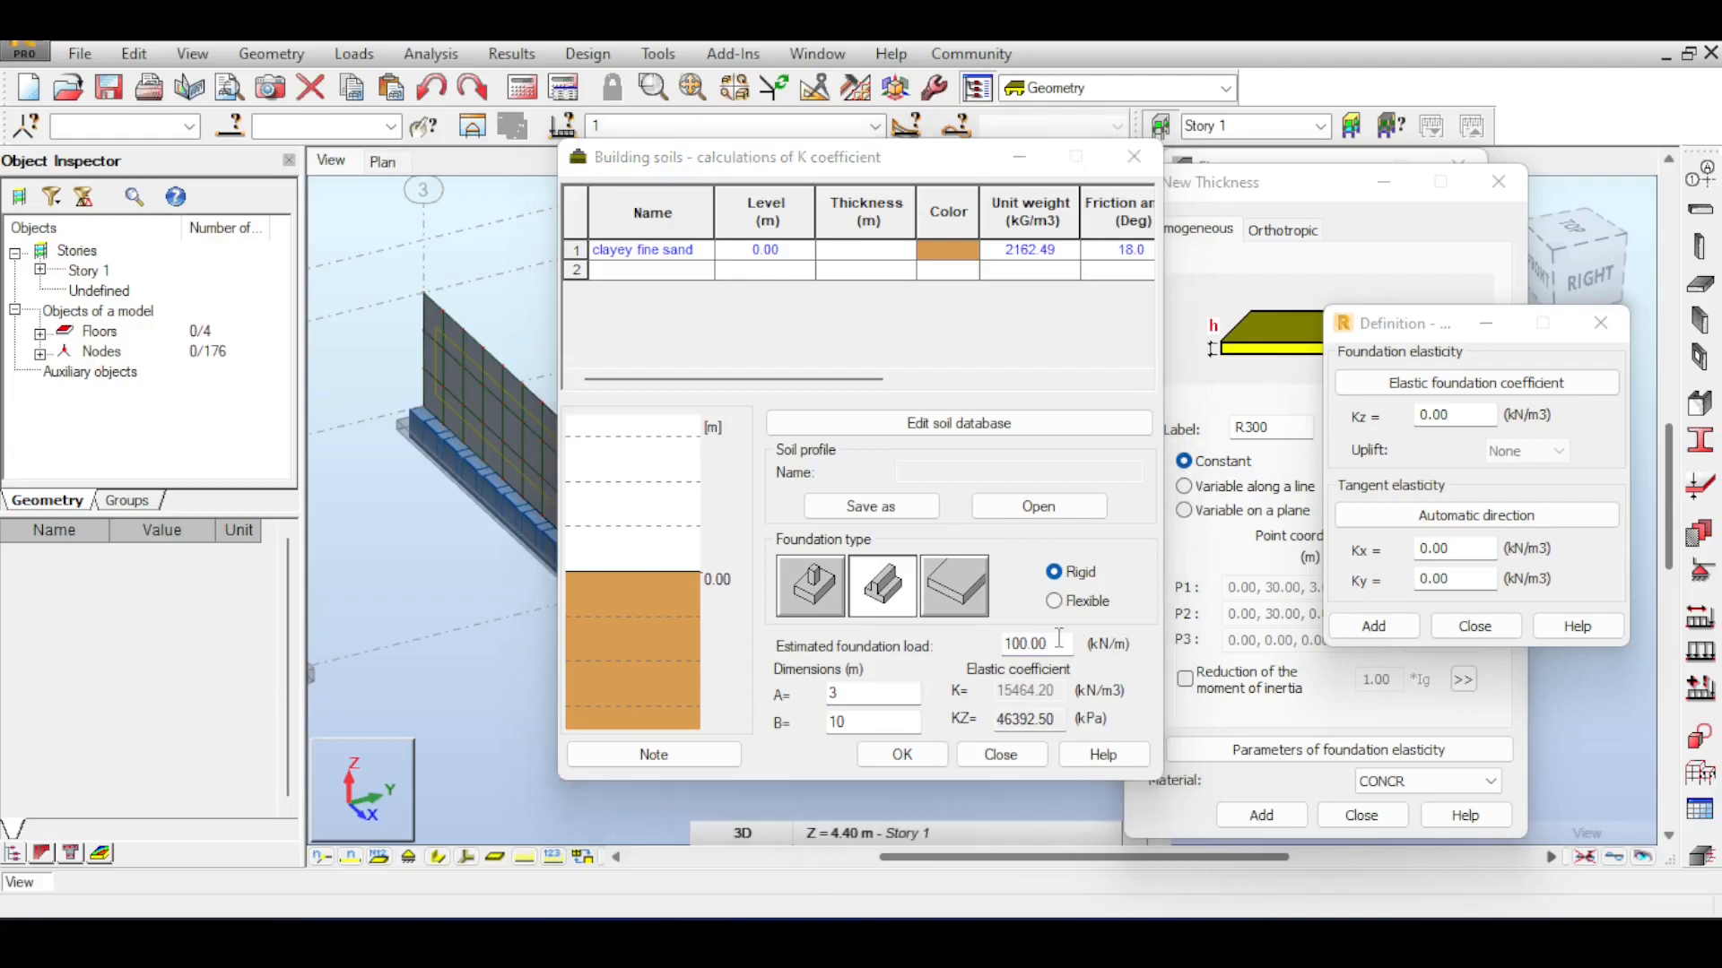
Copy the calculated KZ coefficient and enter 46392.50 as the Kz foundation elasticity of the R300 thickness
{"action": "left_click", "coordinate": [1024, 718]}
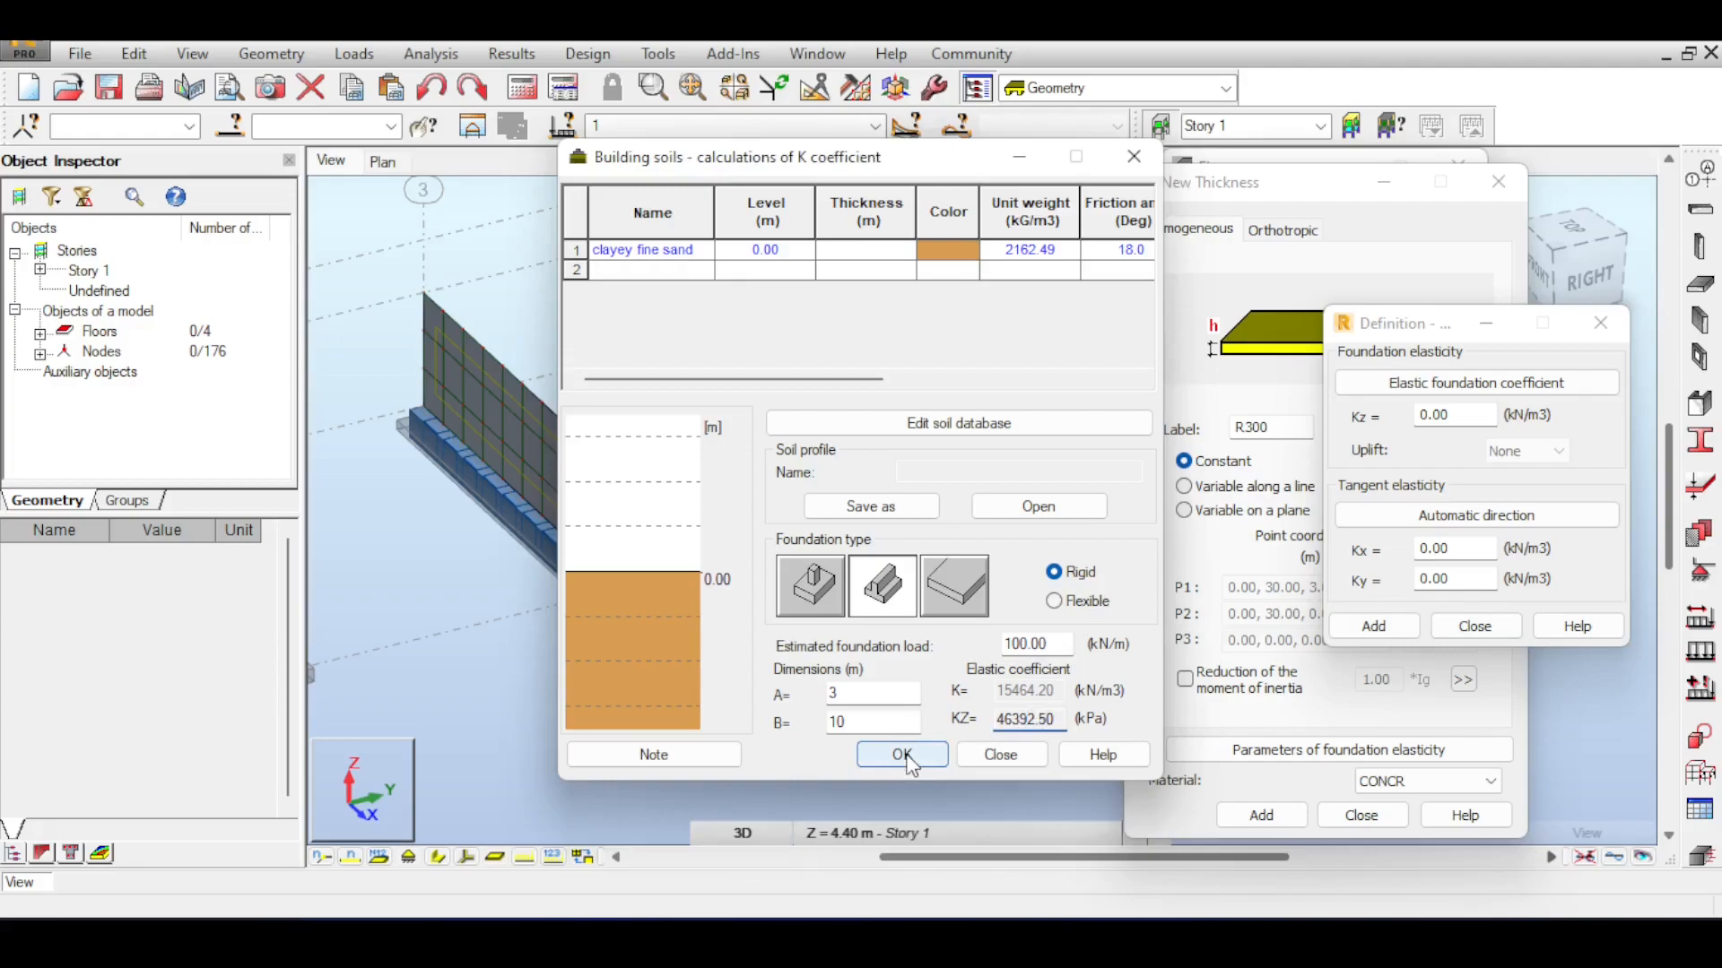
{"action": "double_click", "coordinate": [1018, 719]}
{"action": "key", "text": "ctrl+c"}
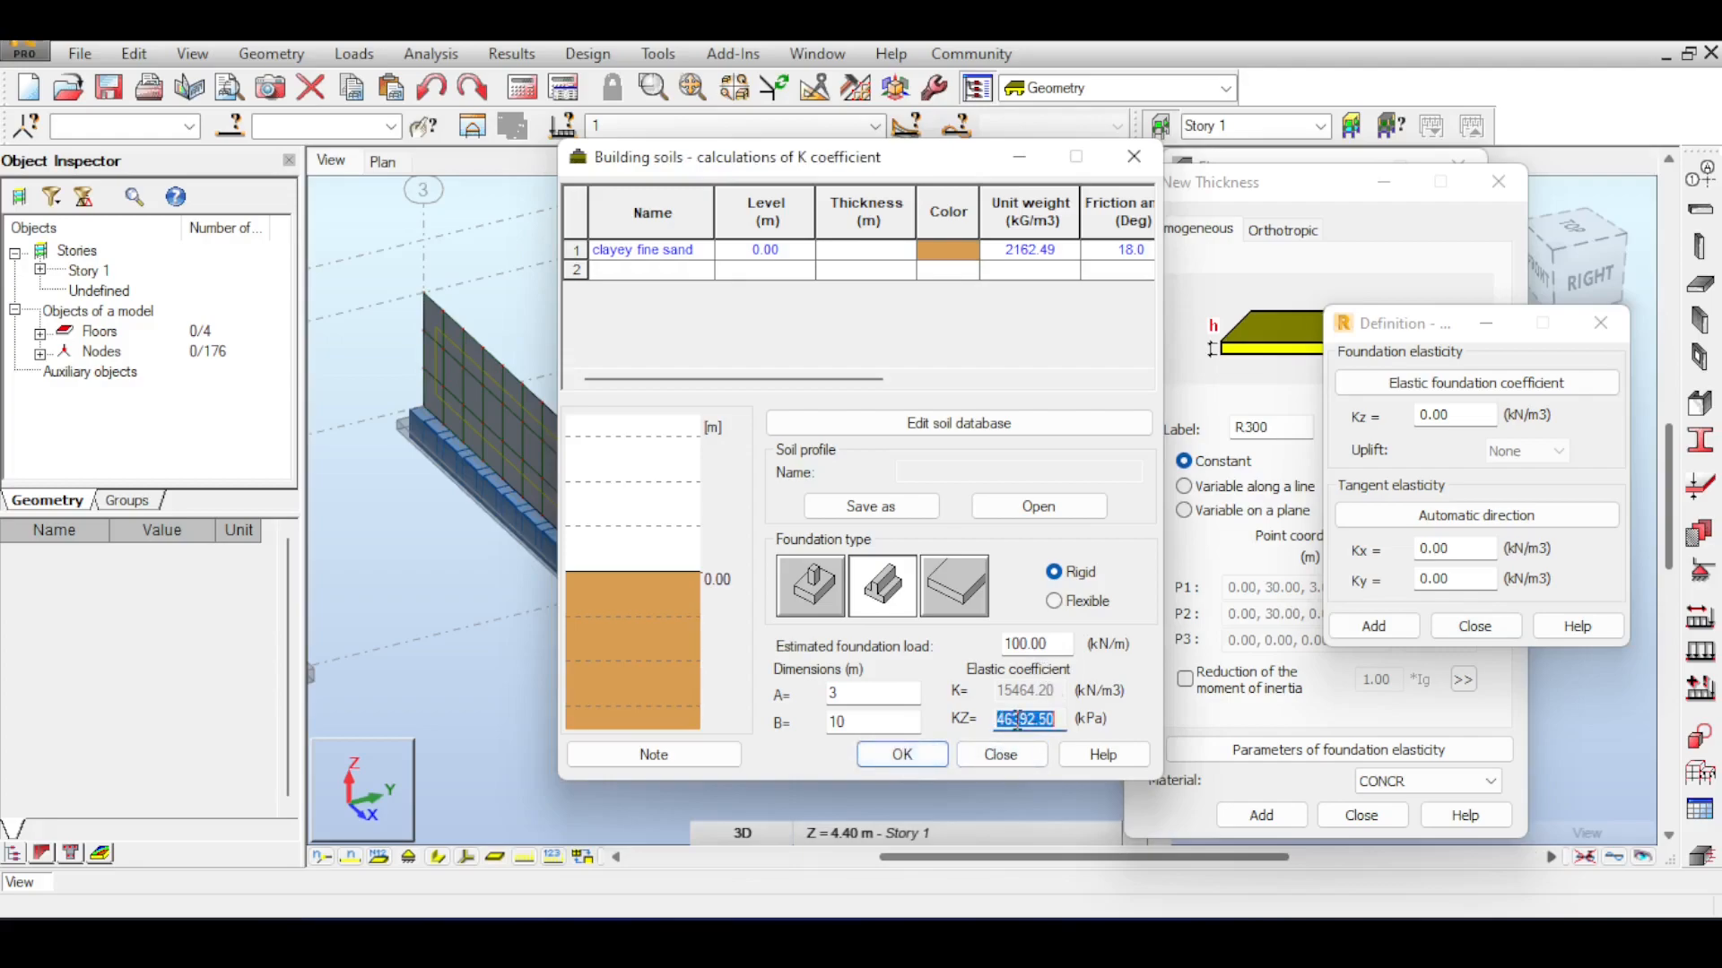
{"action": "left_click", "coordinate": [1001, 754]}
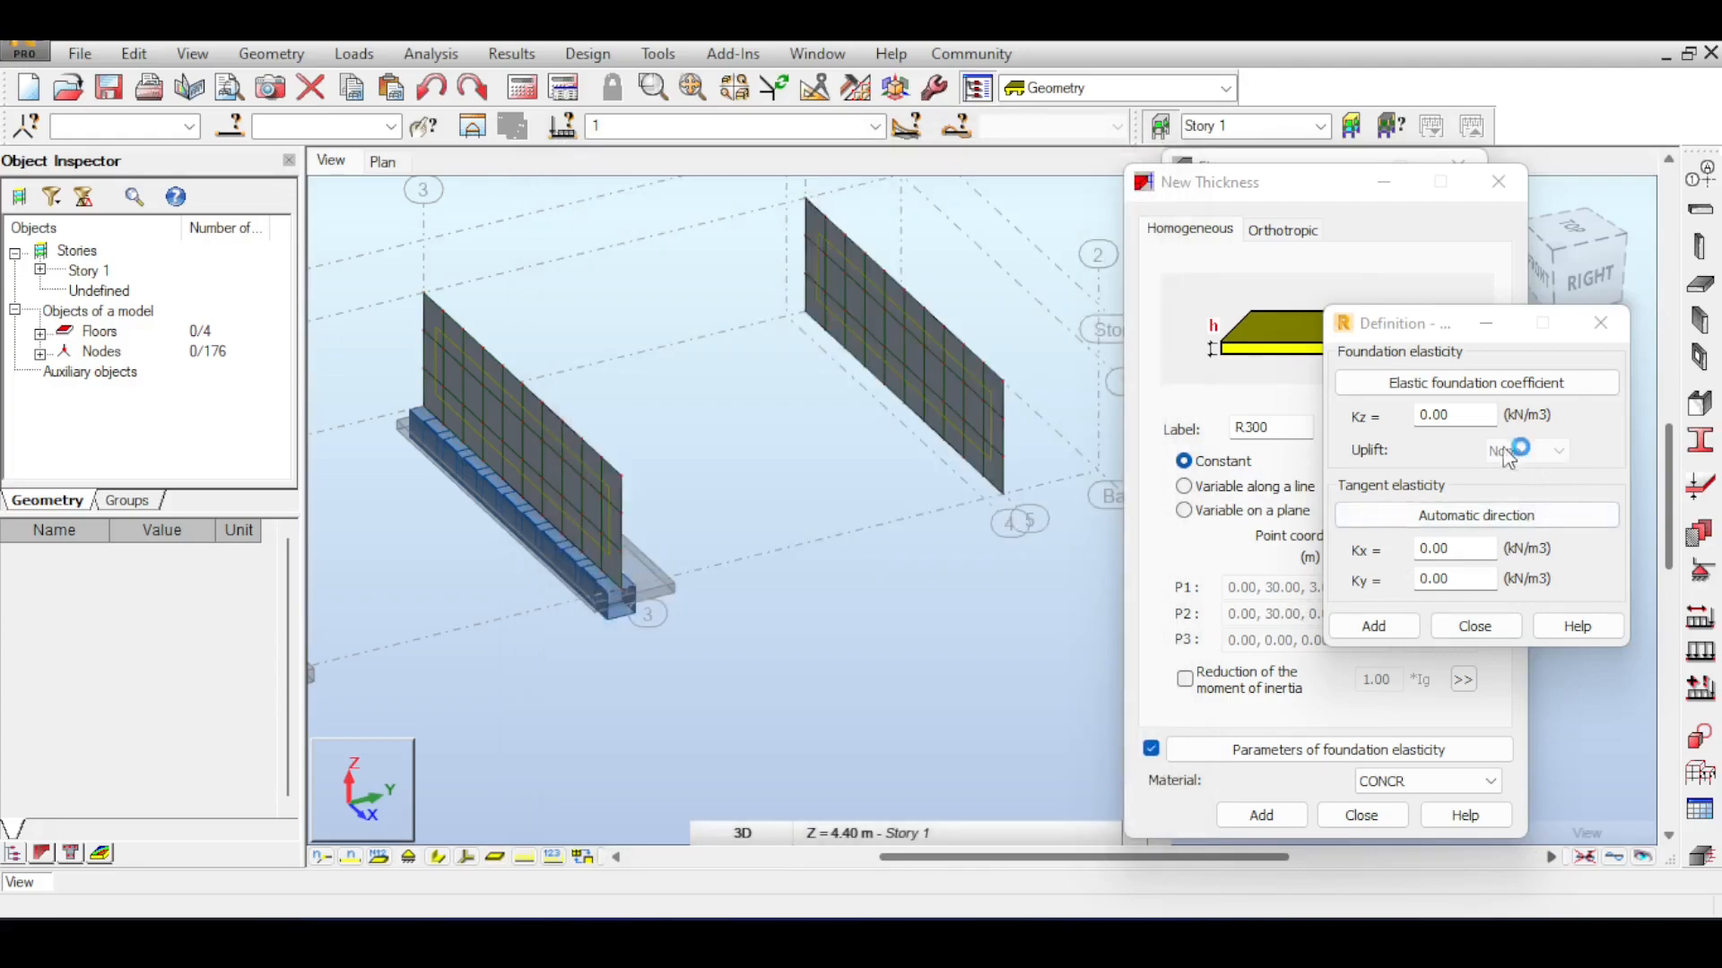
{"action": "left_click", "coordinate": [1456, 417]}
{"action": "key", "text": "ctrl+v"}
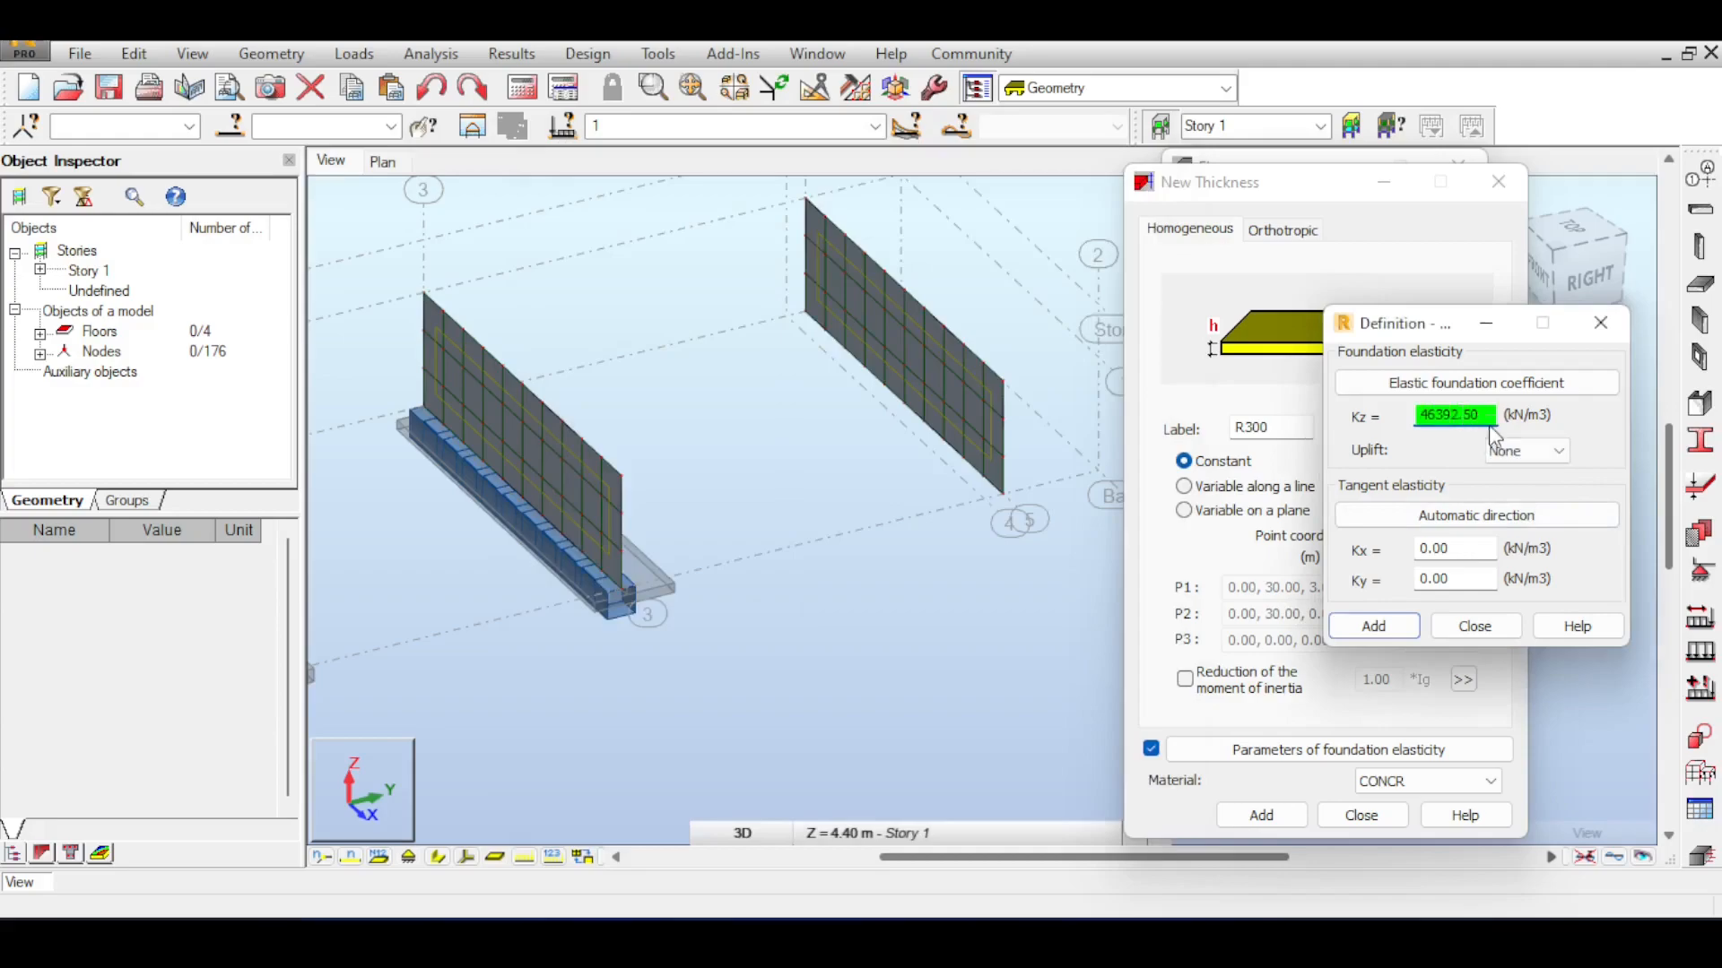
Set the R300 thickness's tangent elasticity to Kx = 1 and Ky = 1 kN/m3 and save the thickness
{"action": "left_click", "coordinate": [1464, 547]}
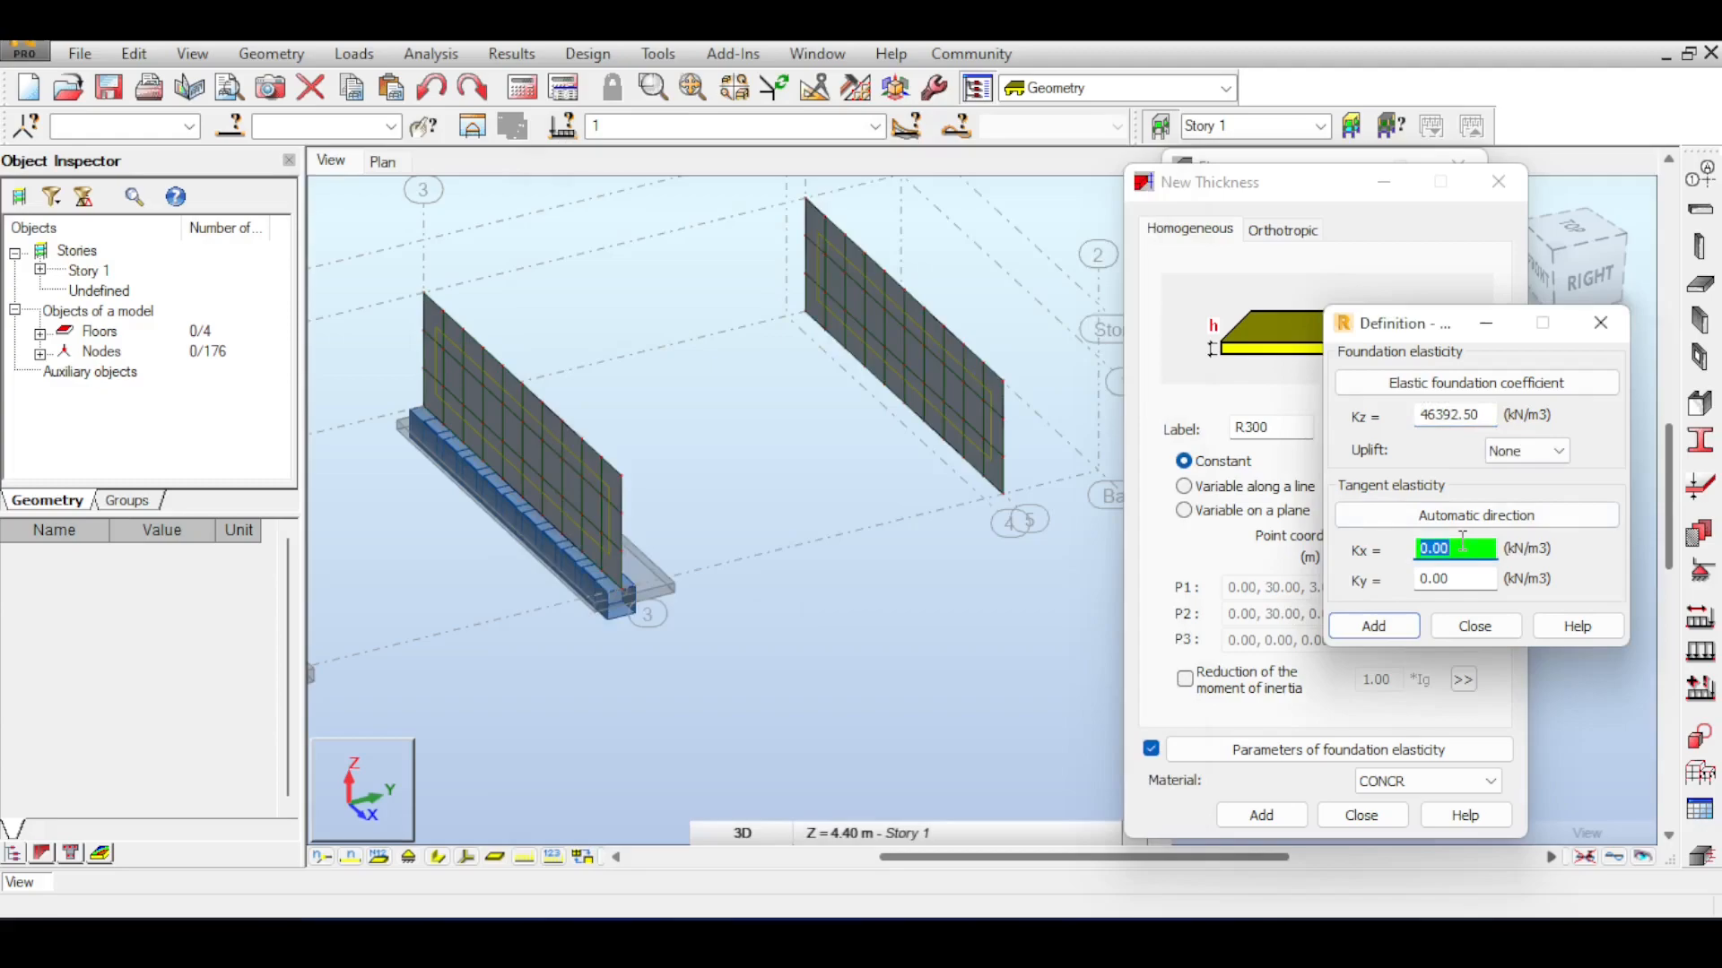
{"action": "type", "text": "1"}
{"action": "key", "text": "Tab"}
{"action": "type", "text": "1"}
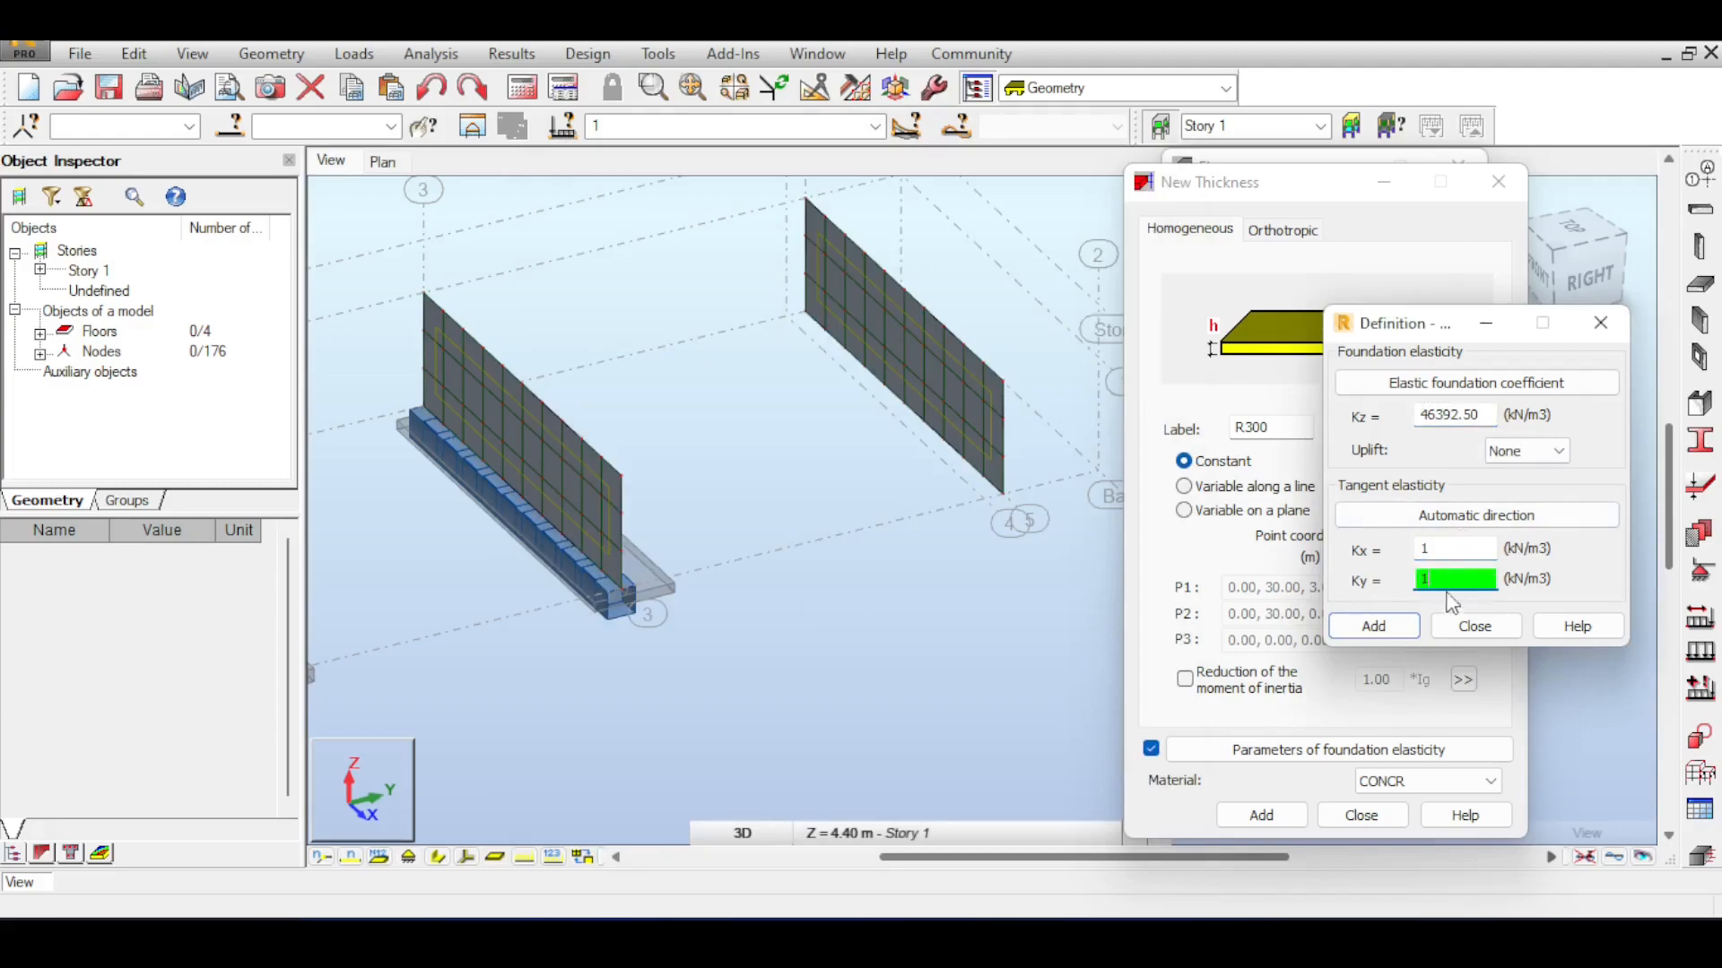
{"action": "left_click", "coordinate": [1394, 626]}
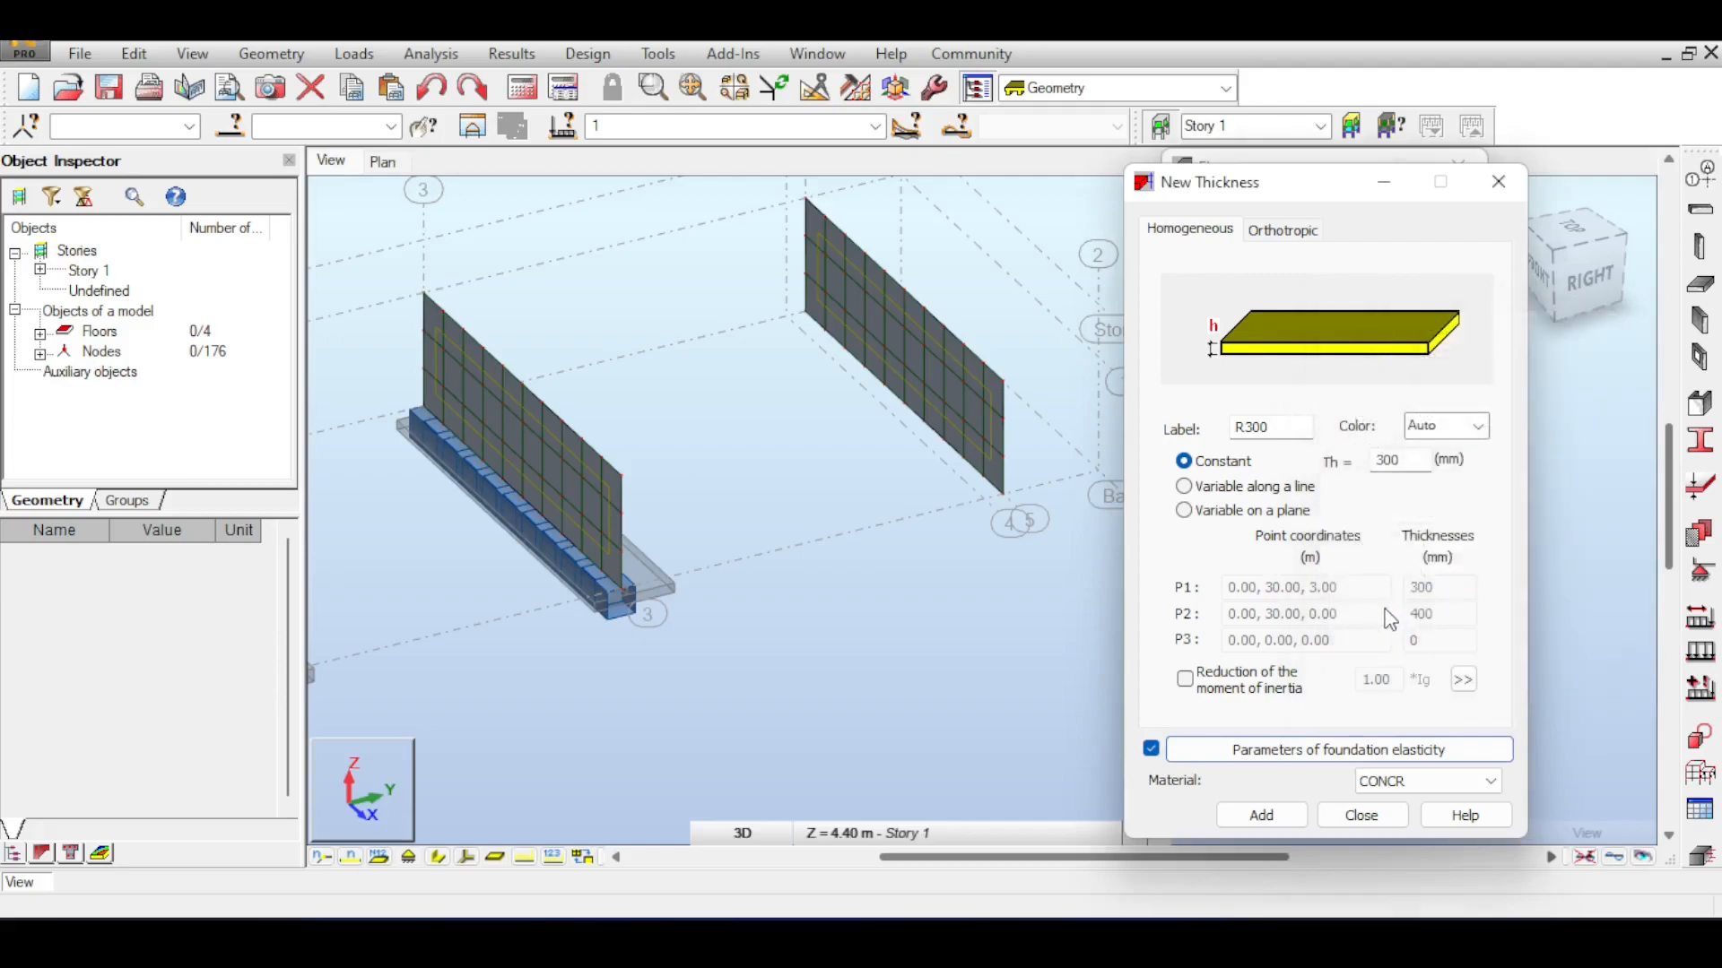
{"action": "left_click", "coordinate": [1264, 816]}
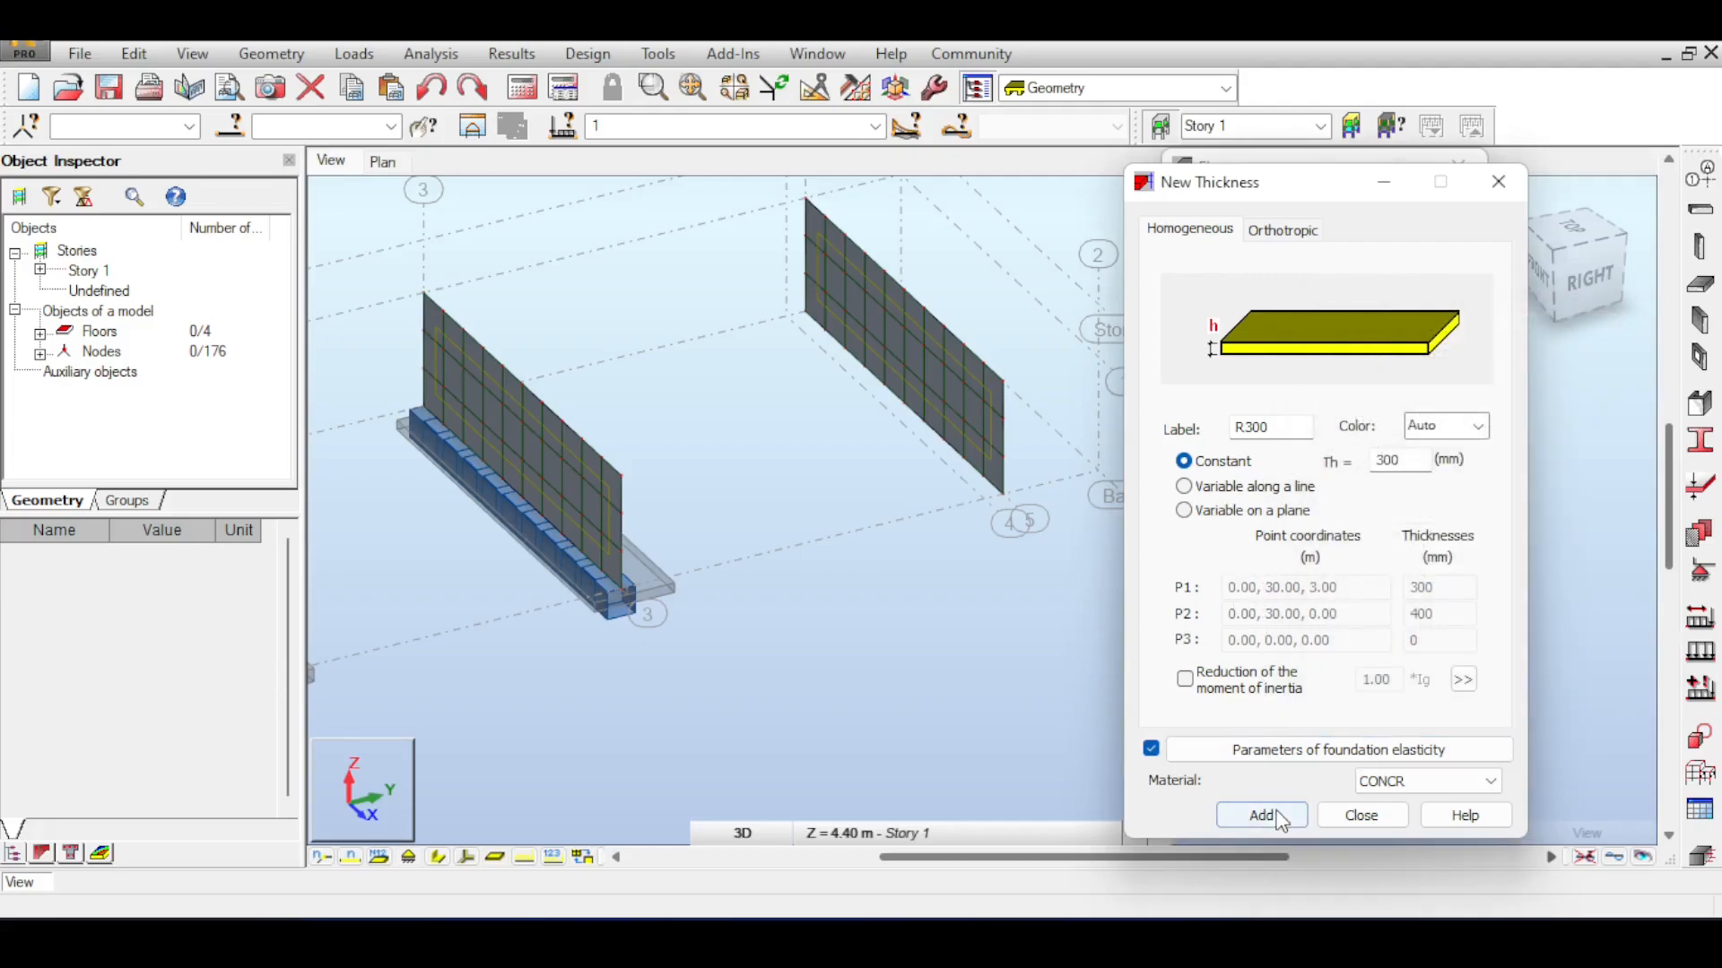
{"action": "left_click", "coordinate": [1361, 814]}
Create a rectangular R300 floor slab beneath the last wall, spanning from axis 4 to axis 6 at base level
{"action": "left_click", "coordinate": [1324, 597]}
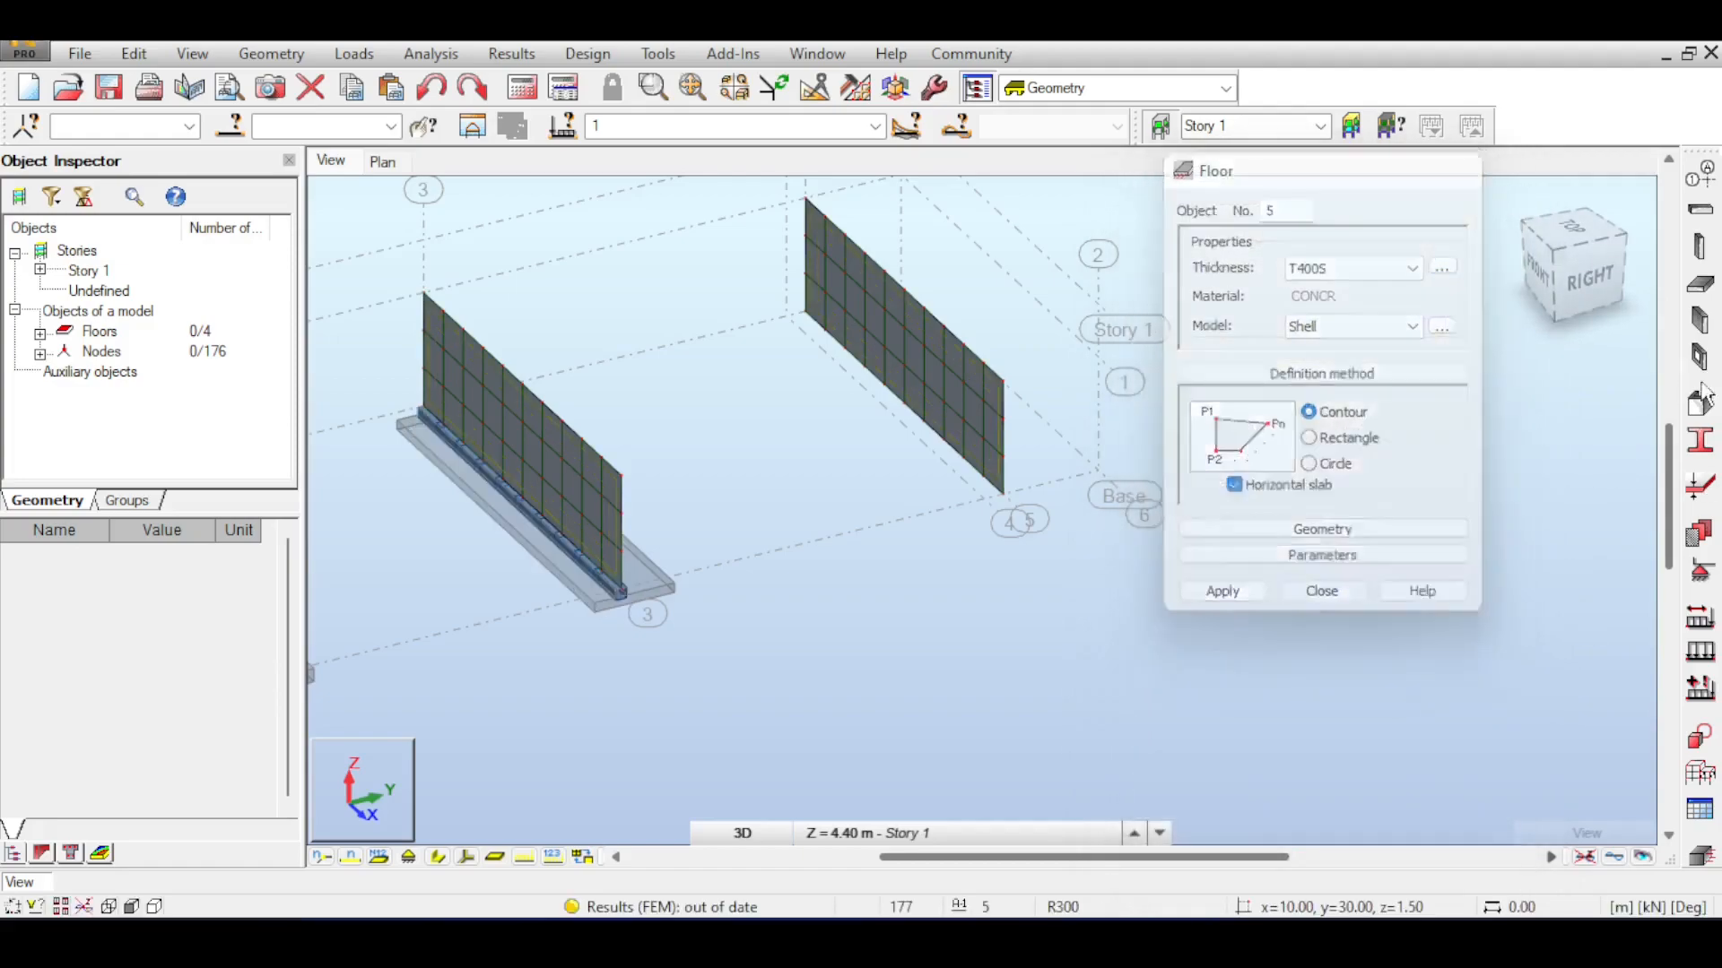
{"action": "left_click", "coordinate": [1324, 596]}
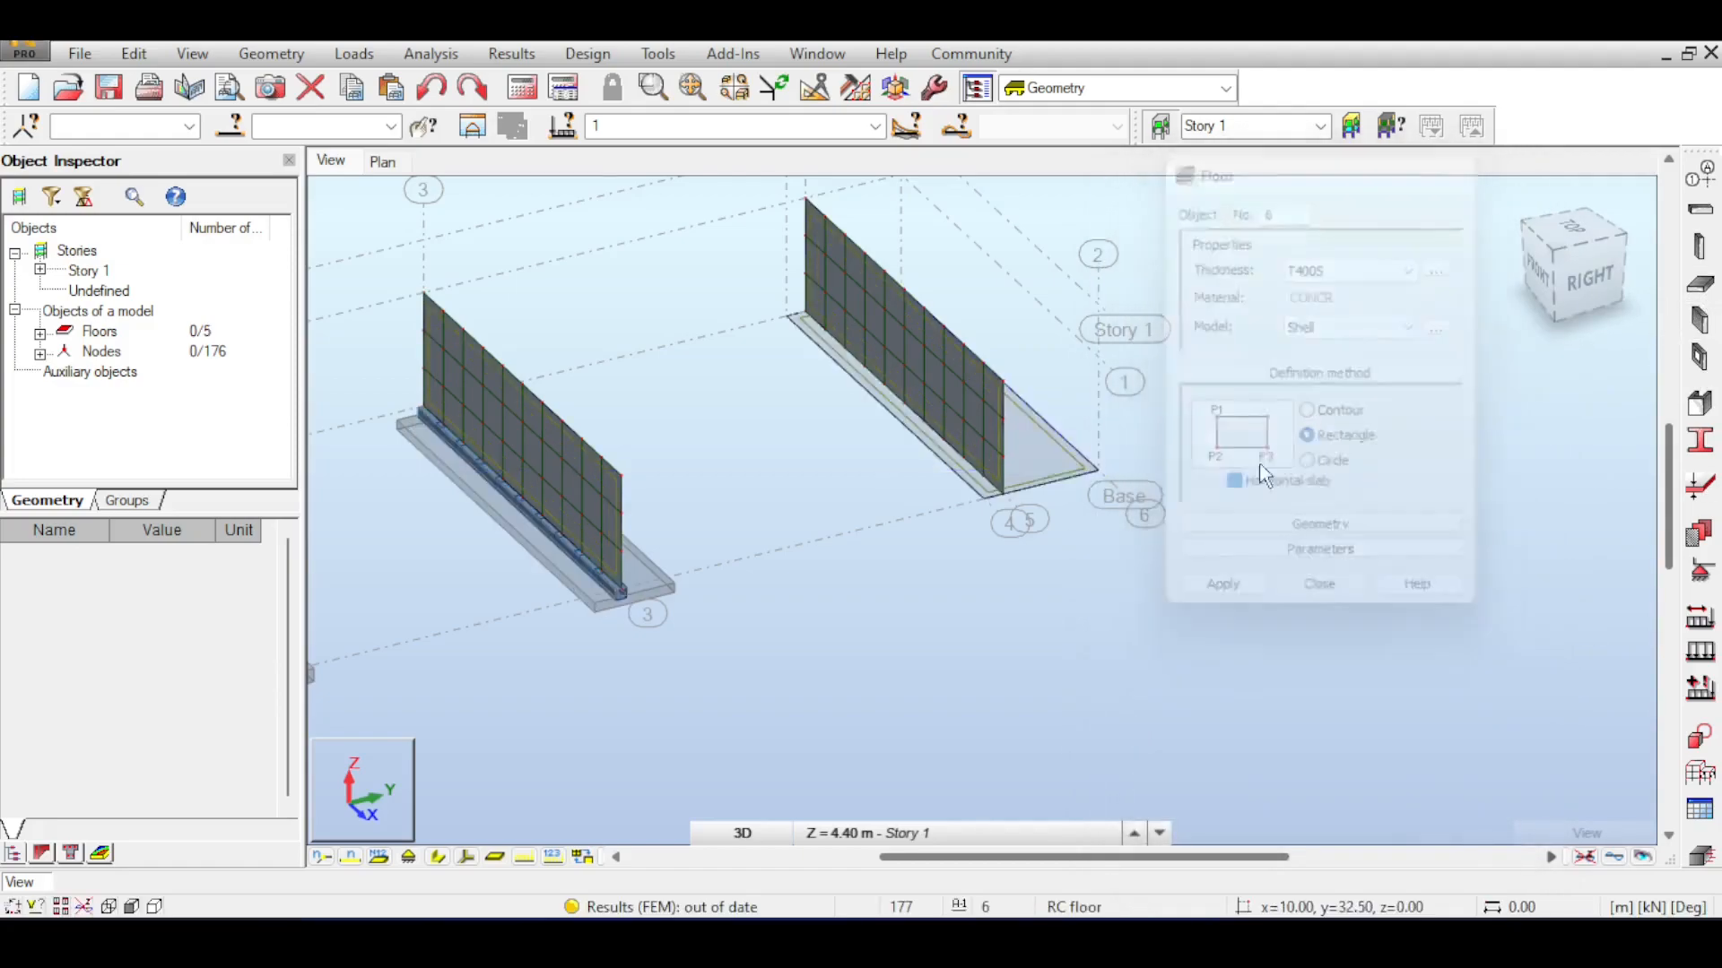
{"action": "middle_click_drag", "start_coordinate": [1264, 439], "coordinate": [1158, 422]}
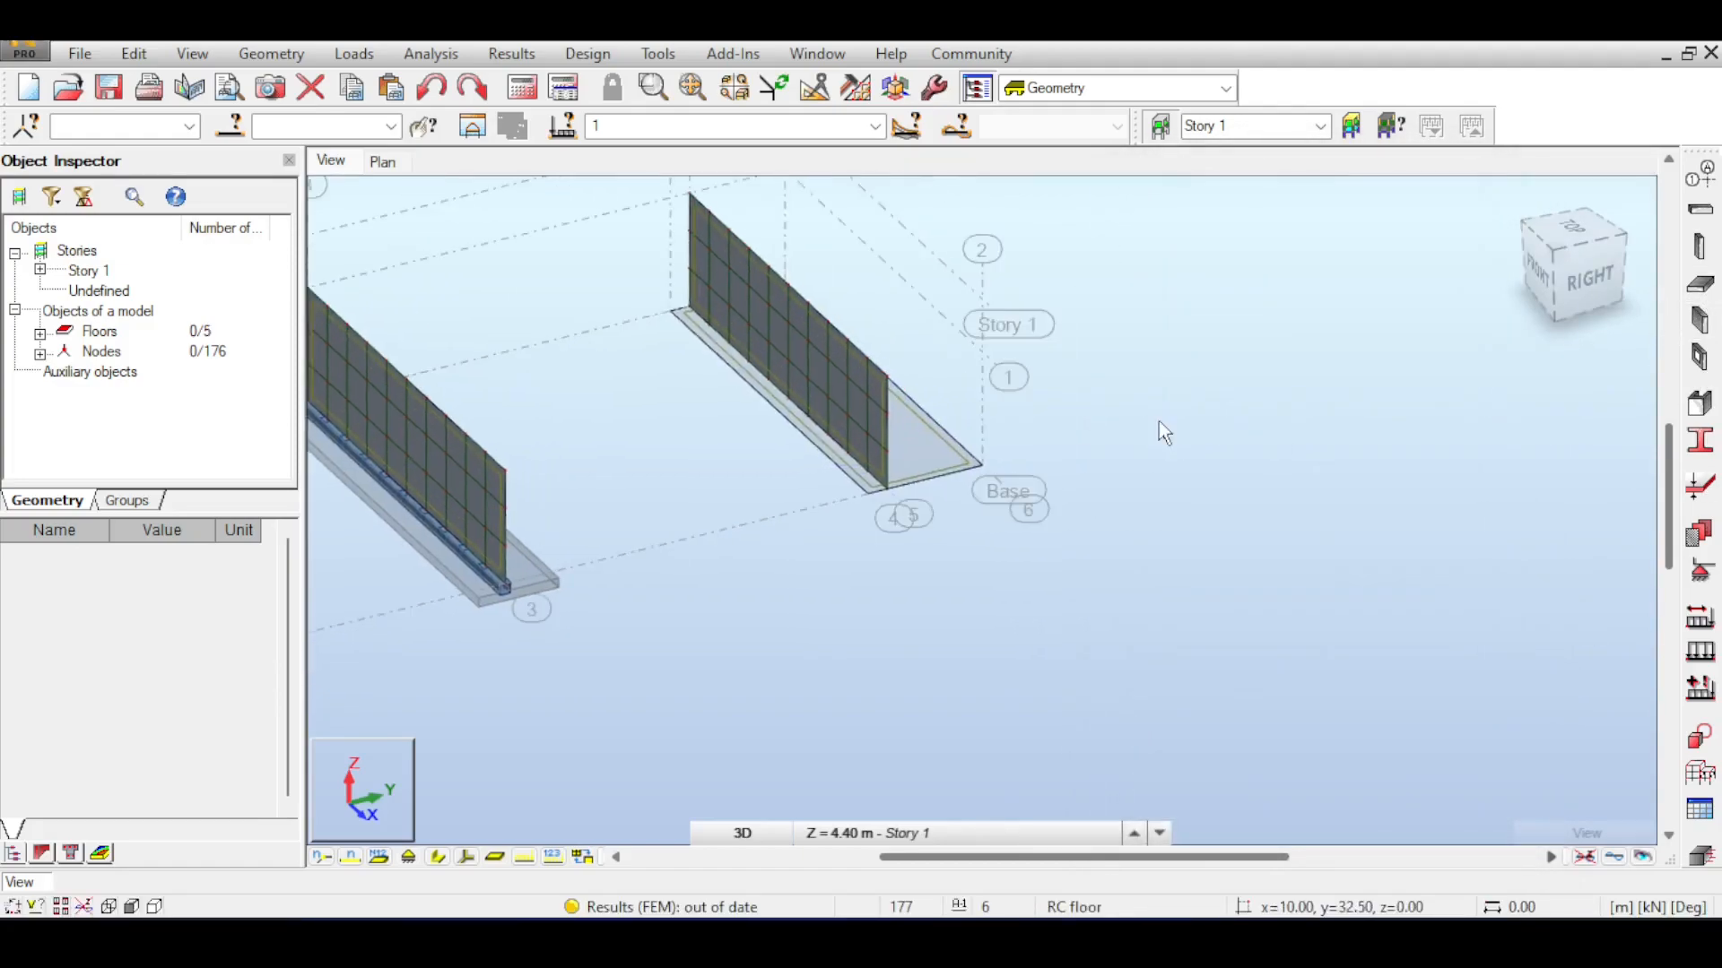
{"action": "scroll", "coordinate": [1159, 421], "scroll_direction": "down", "scroll_amount": 2}
{"action": "middle_click_drag", "start_coordinate": [1127, 364], "coordinate": [1088, 332]}
Turn on the display of panel thickness for the walls and slab
{"action": "right_click", "coordinate": [1090, 336]}
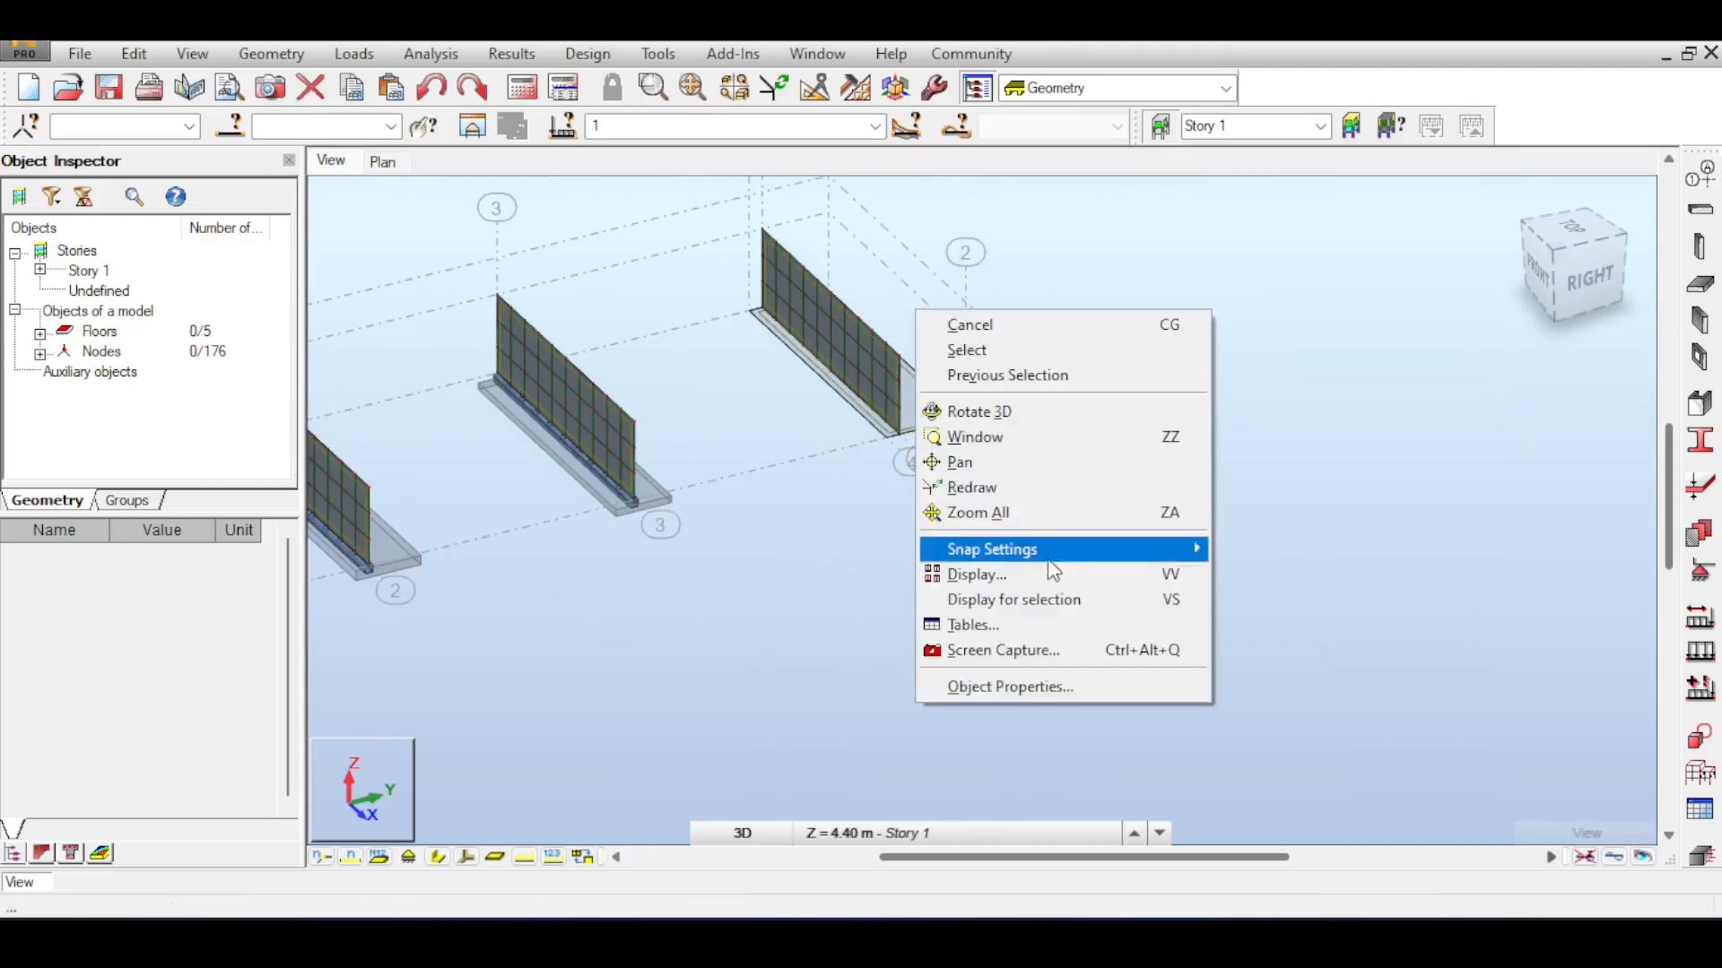
{"action": "left_click", "coordinate": [1108, 577]}
{"action": "left_click", "coordinate": [109, 225]}
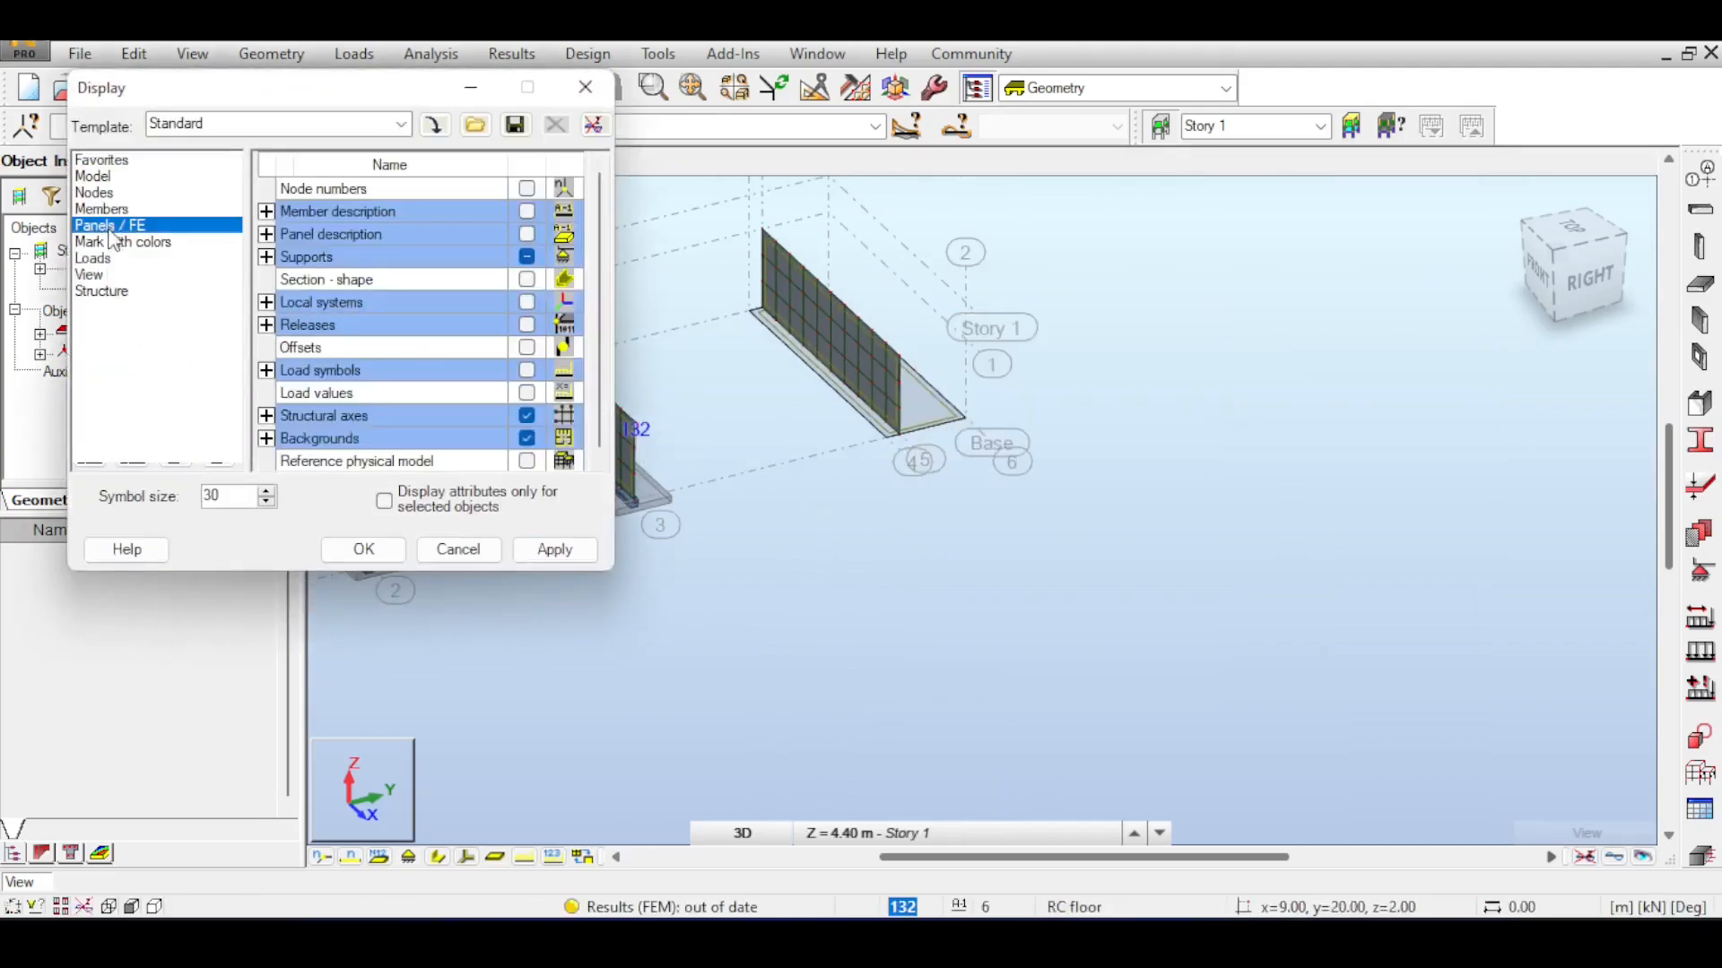
{"action": "left_click", "coordinate": [526, 257]}
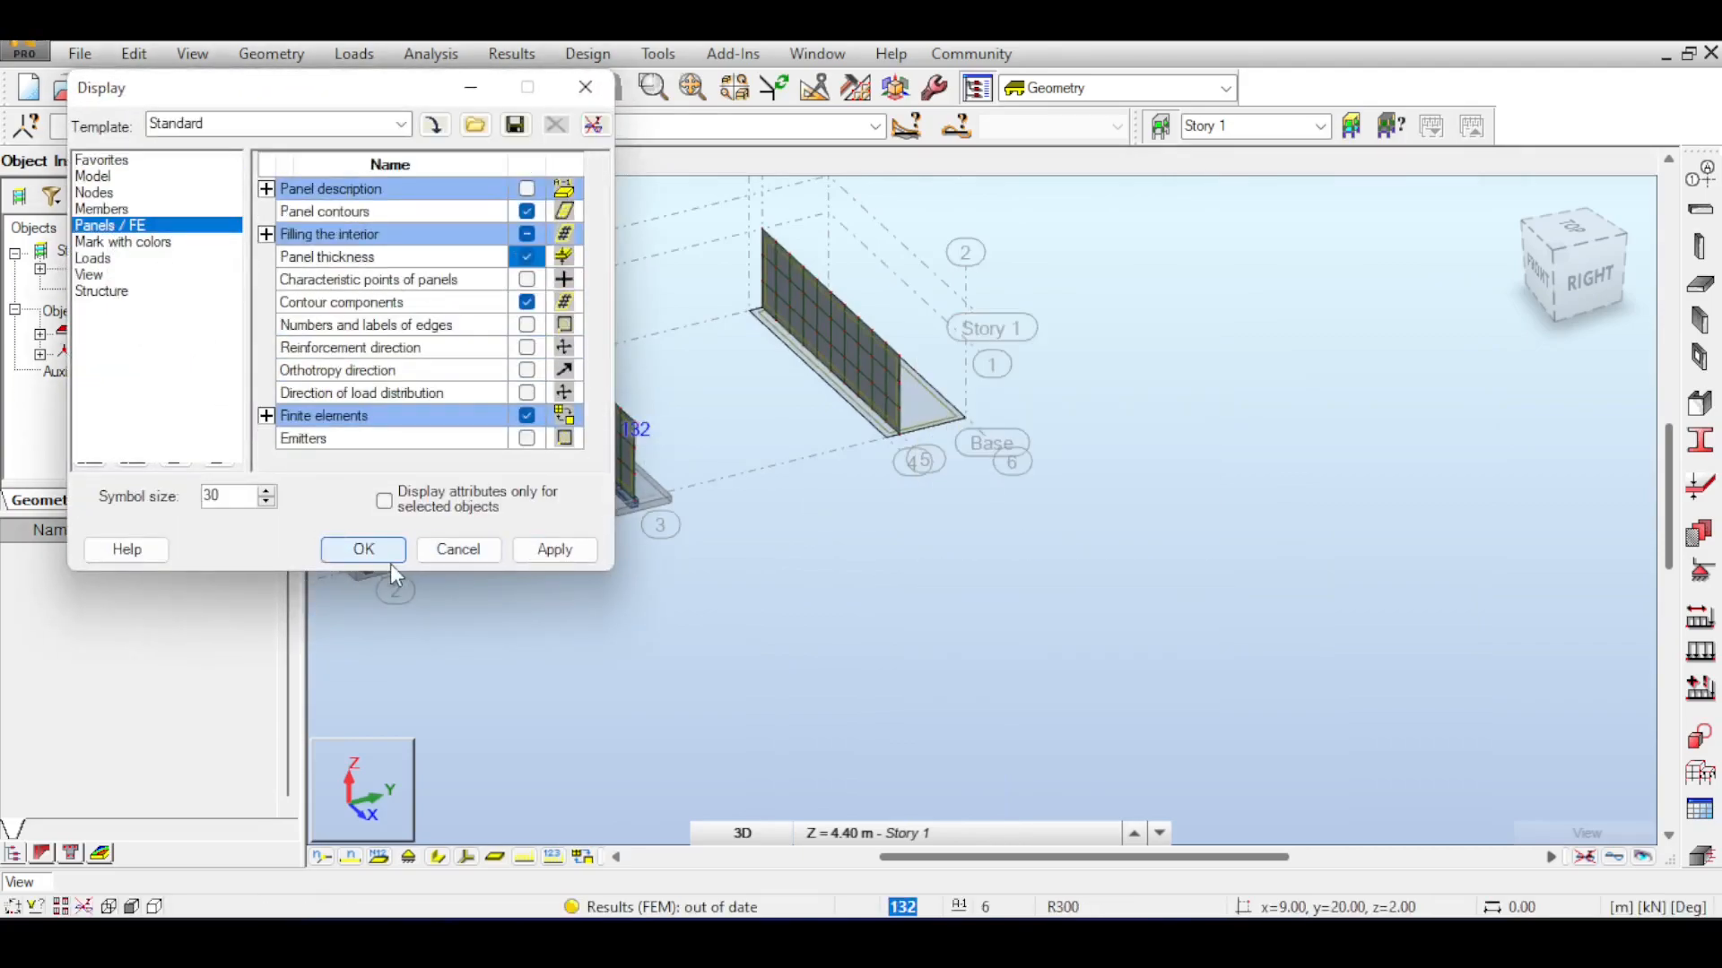
{"action": "left_click", "coordinate": [548, 546]}
{"action": "left_click", "coordinate": [400, 547]}
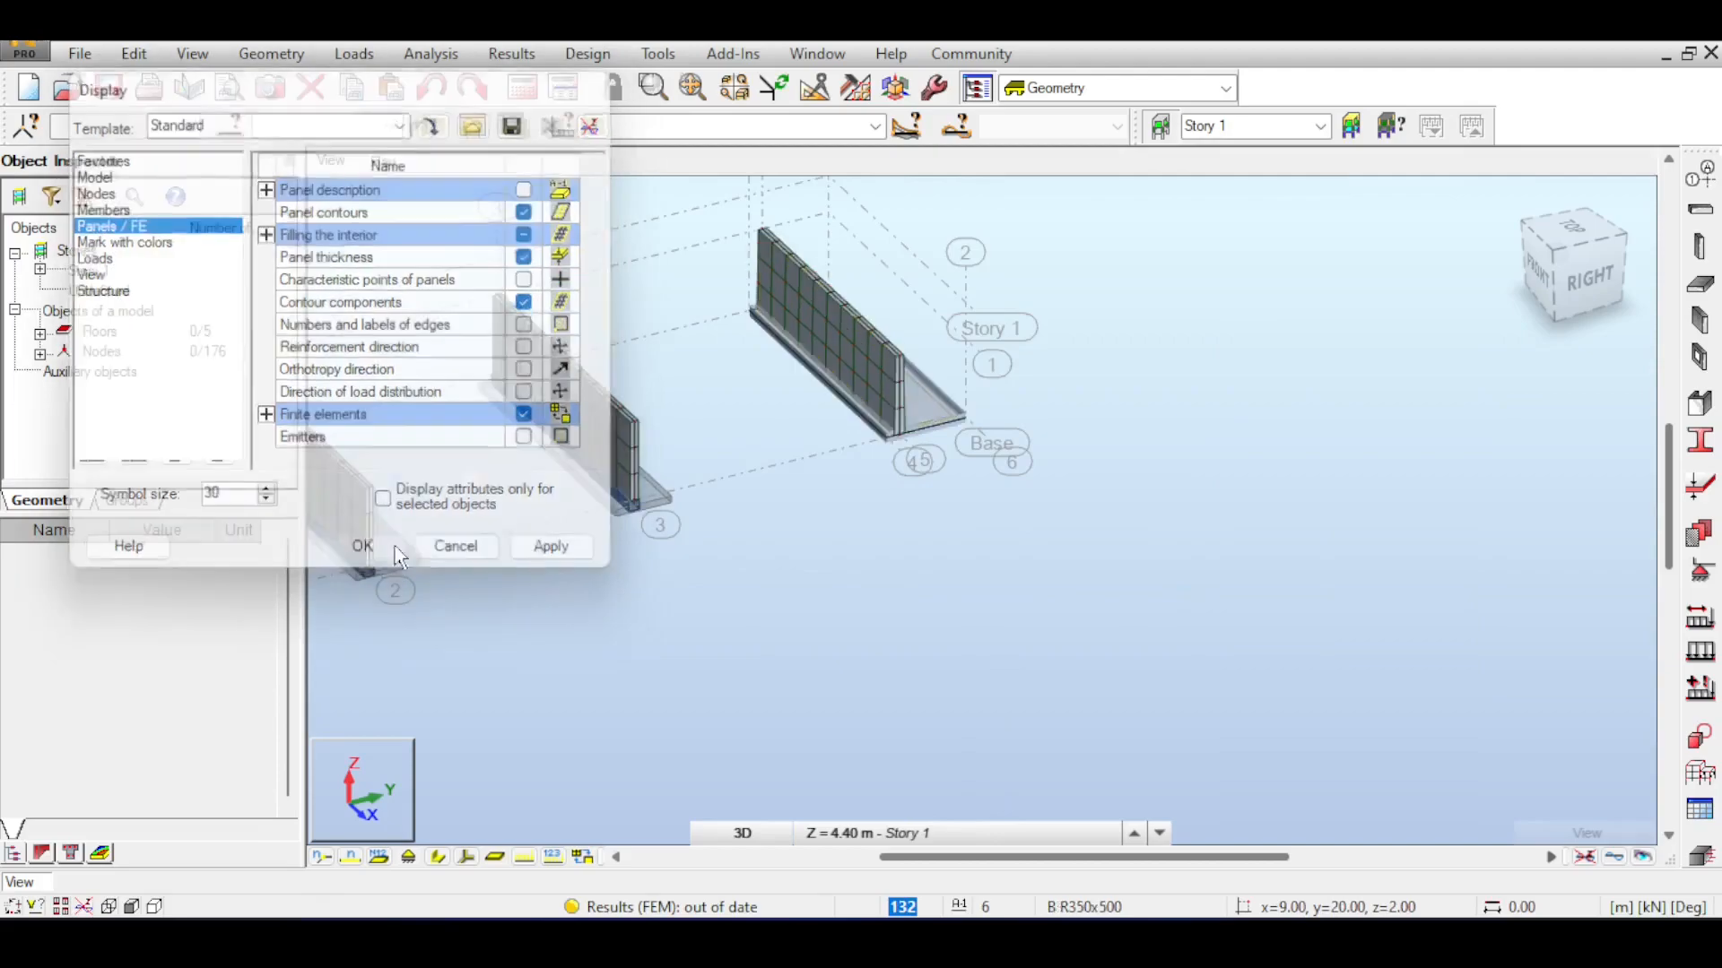
Examine the axis 5 wall and its base slab in 3D with their panel thicknesses shown
{"action": "middle_click_drag", "start_coordinate": [986, 538], "coordinate": [847, 440], "text": "shift"}
{"action": "middle_click_drag", "start_coordinate": [1050, 260], "coordinate": [1148, 358], "text": "shift"}
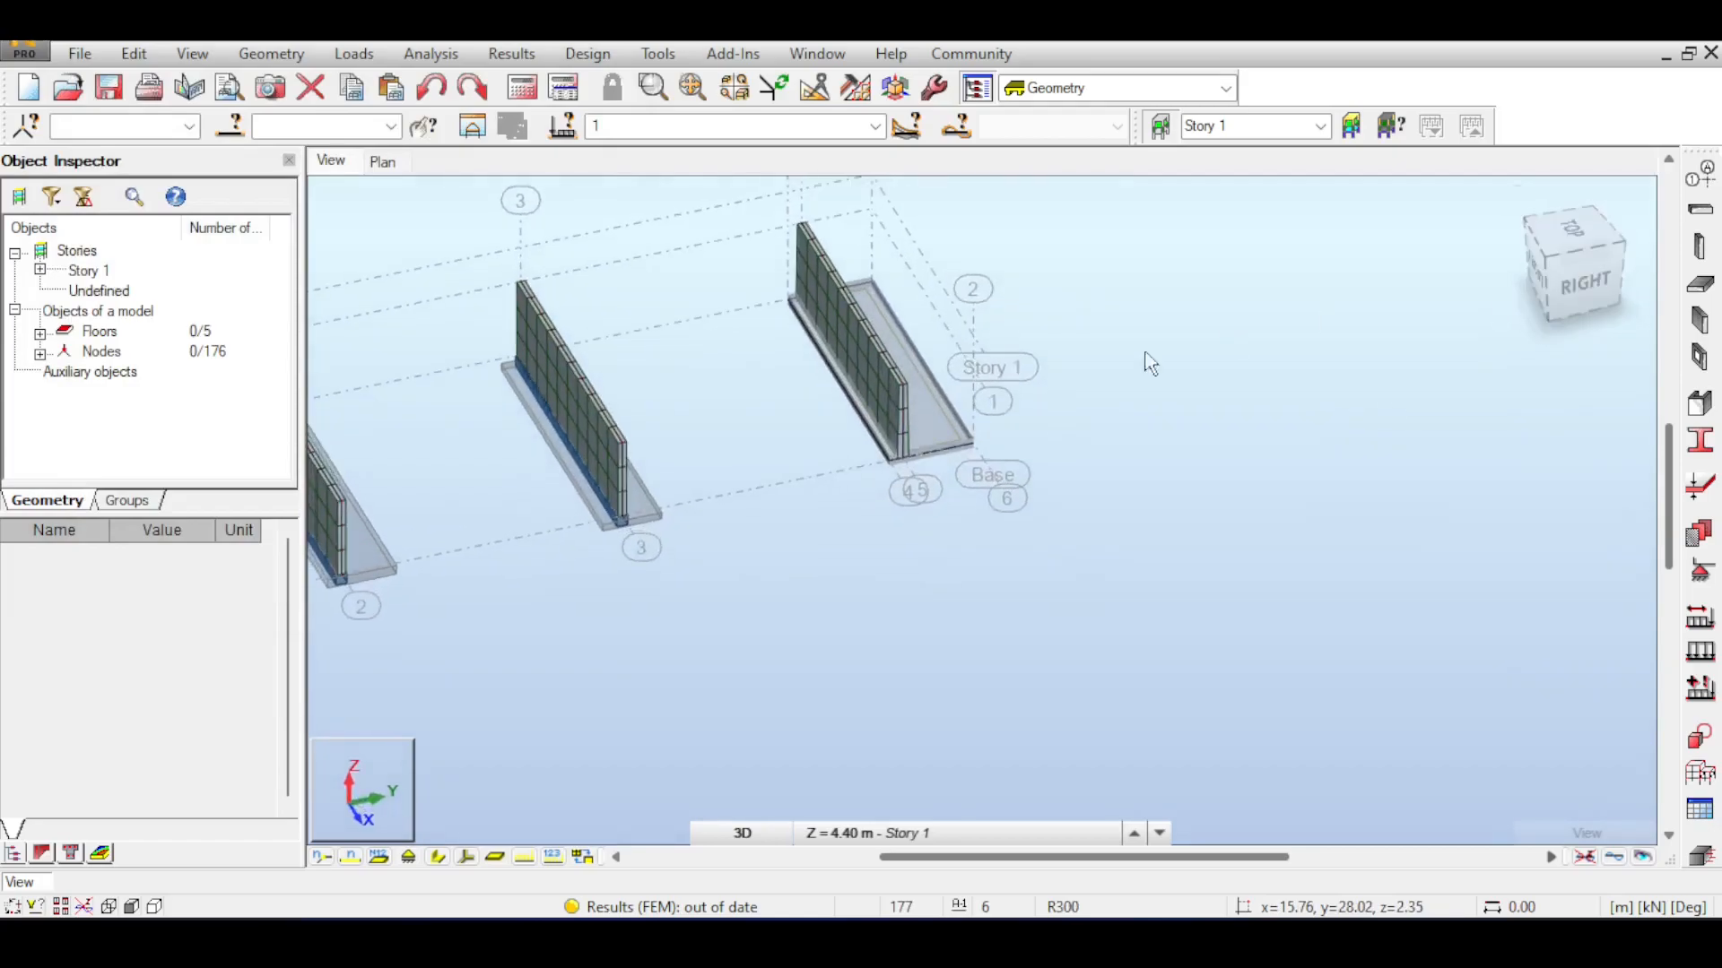
{"action": "scroll", "coordinate": [1019, 400], "scroll_direction": "up", "scroll_amount": 3}
{"action": "middle_click_drag", "start_coordinate": [1040, 321], "coordinate": [1280, 391]}
{"action": "left_click", "coordinate": [1561, 272]}
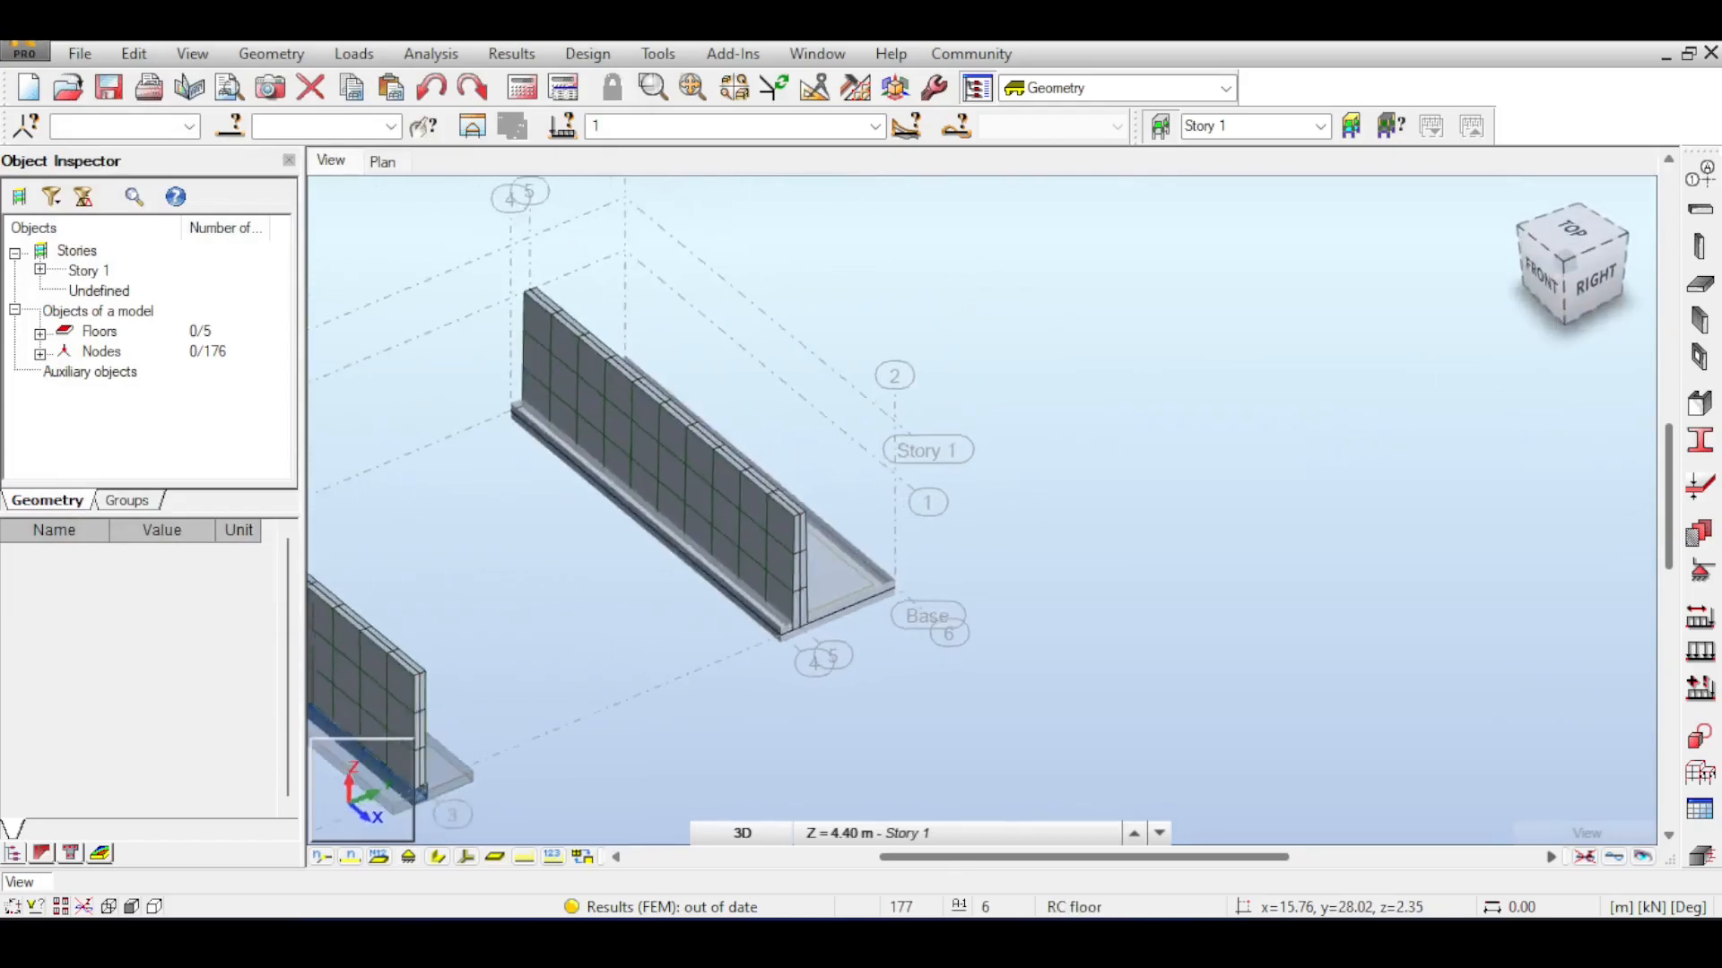
{"action": "middle_click_drag", "start_coordinate": [835, 508], "coordinate": [1007, 403]}
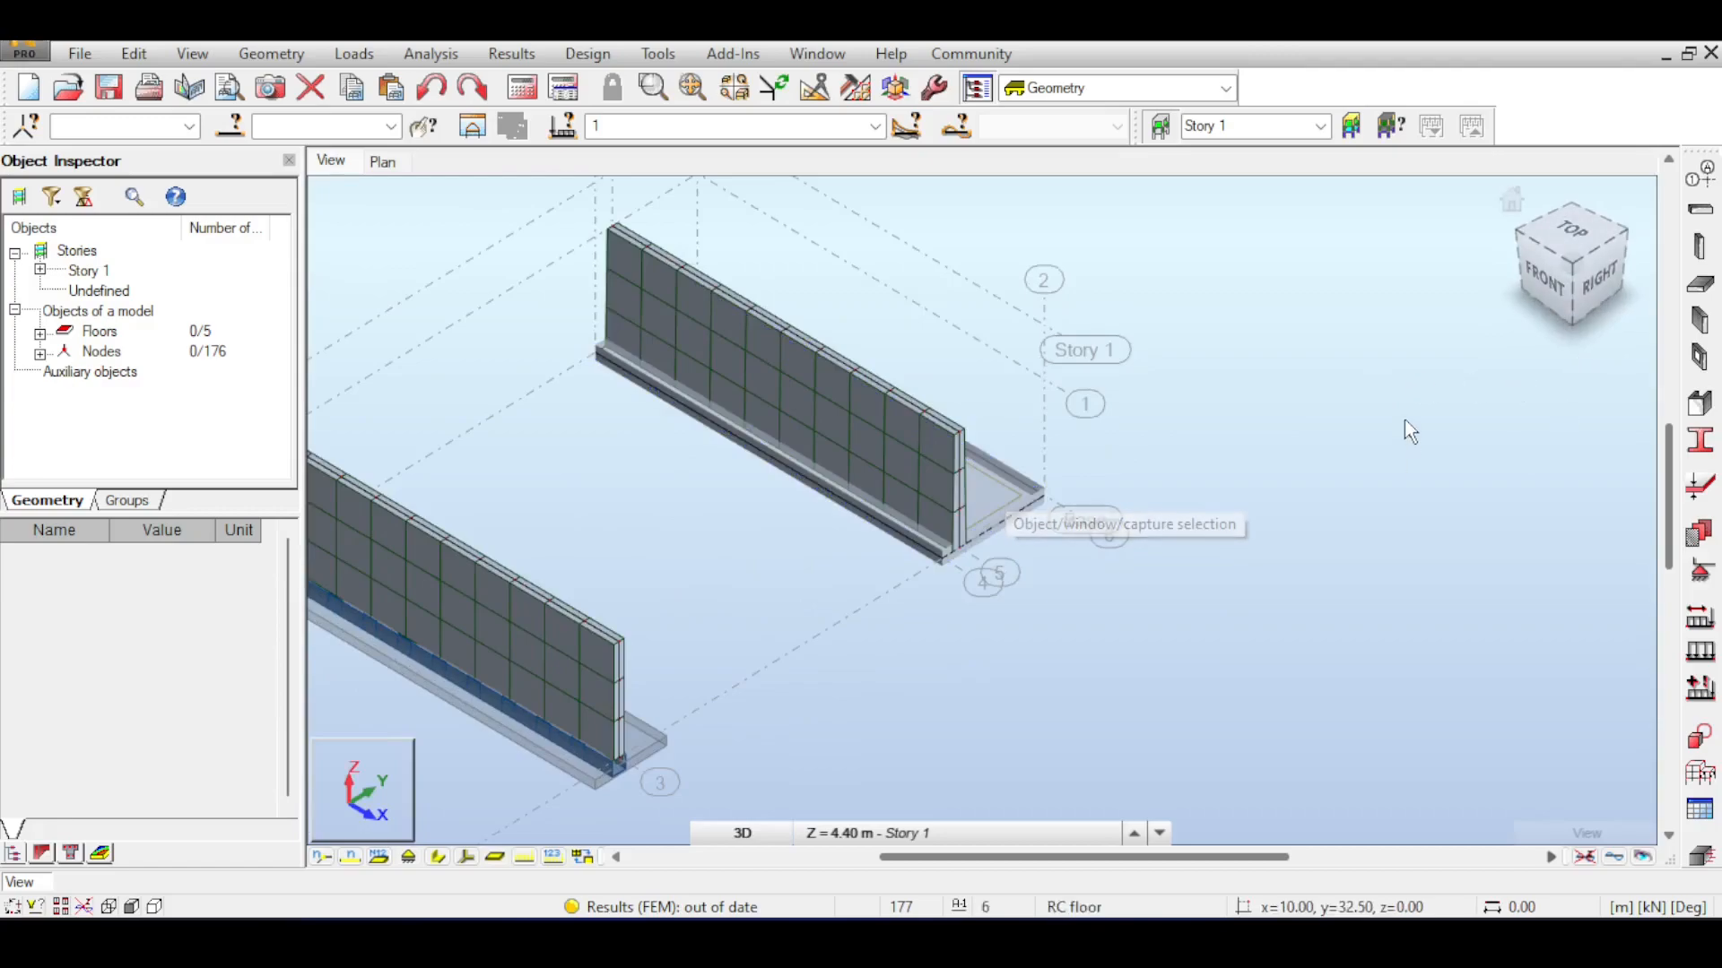
{"action": "left_click", "coordinate": [1040, 279]}
{"action": "left_click", "coordinate": [1207, 249]}
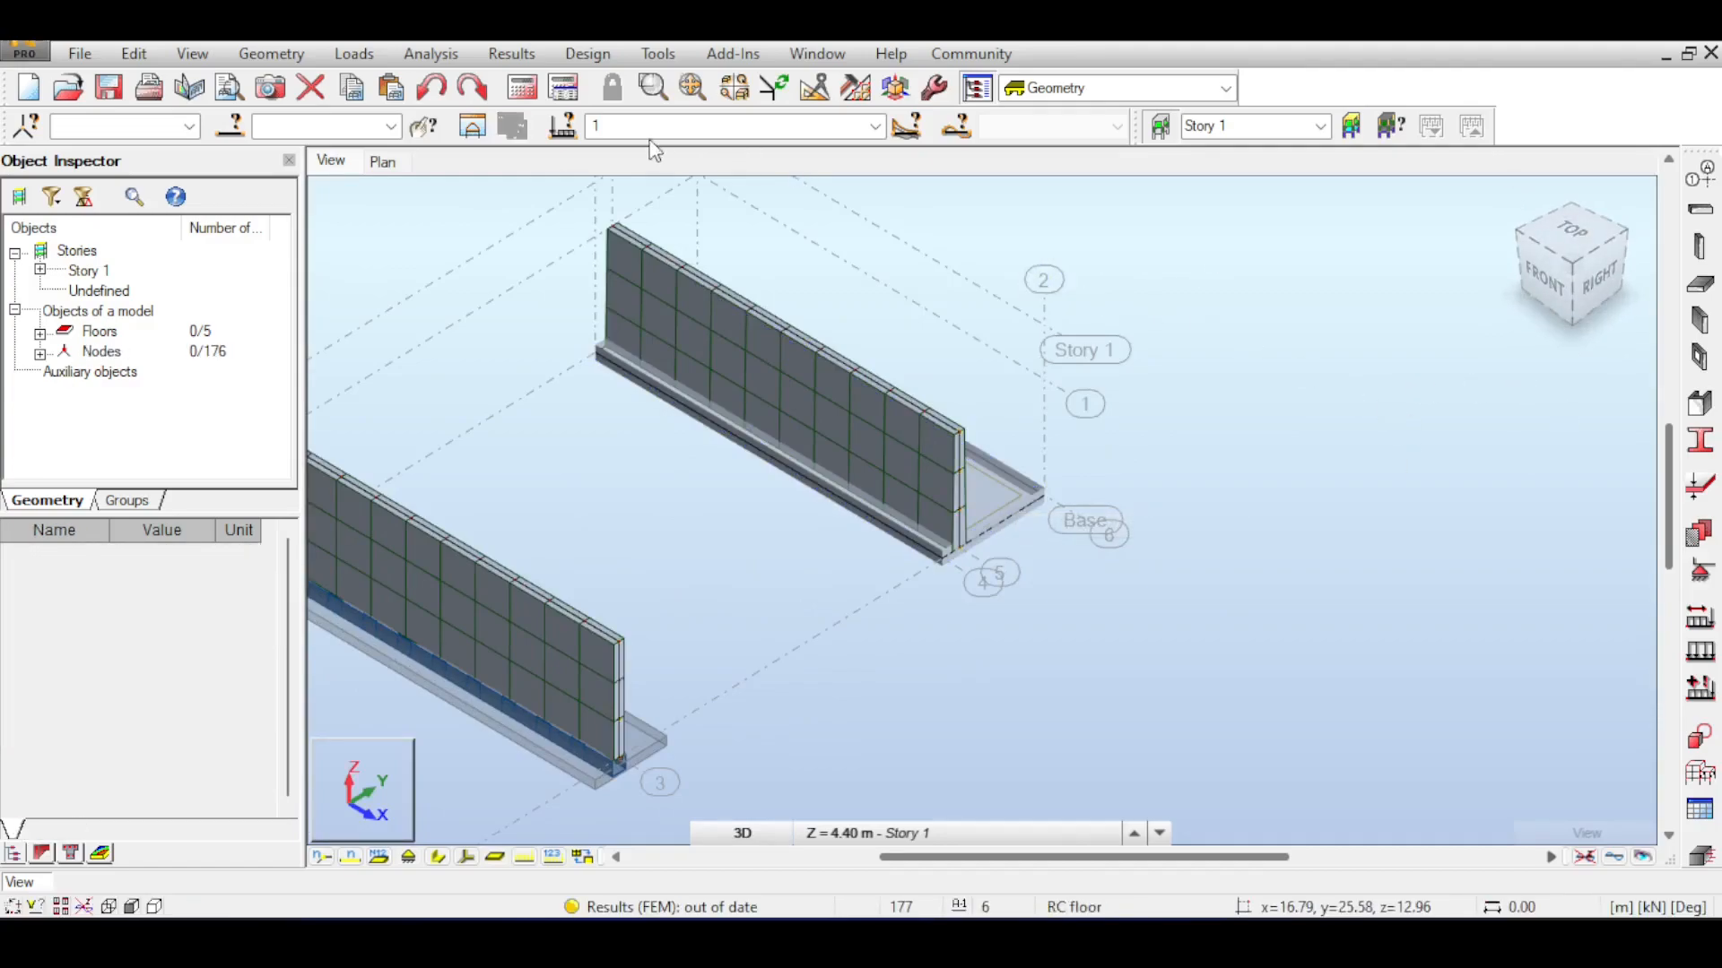
Run the structural analysis, continuing past the instability warning, and dismiss the calculation messages
{"action": "left_click", "coordinate": [523, 93]}
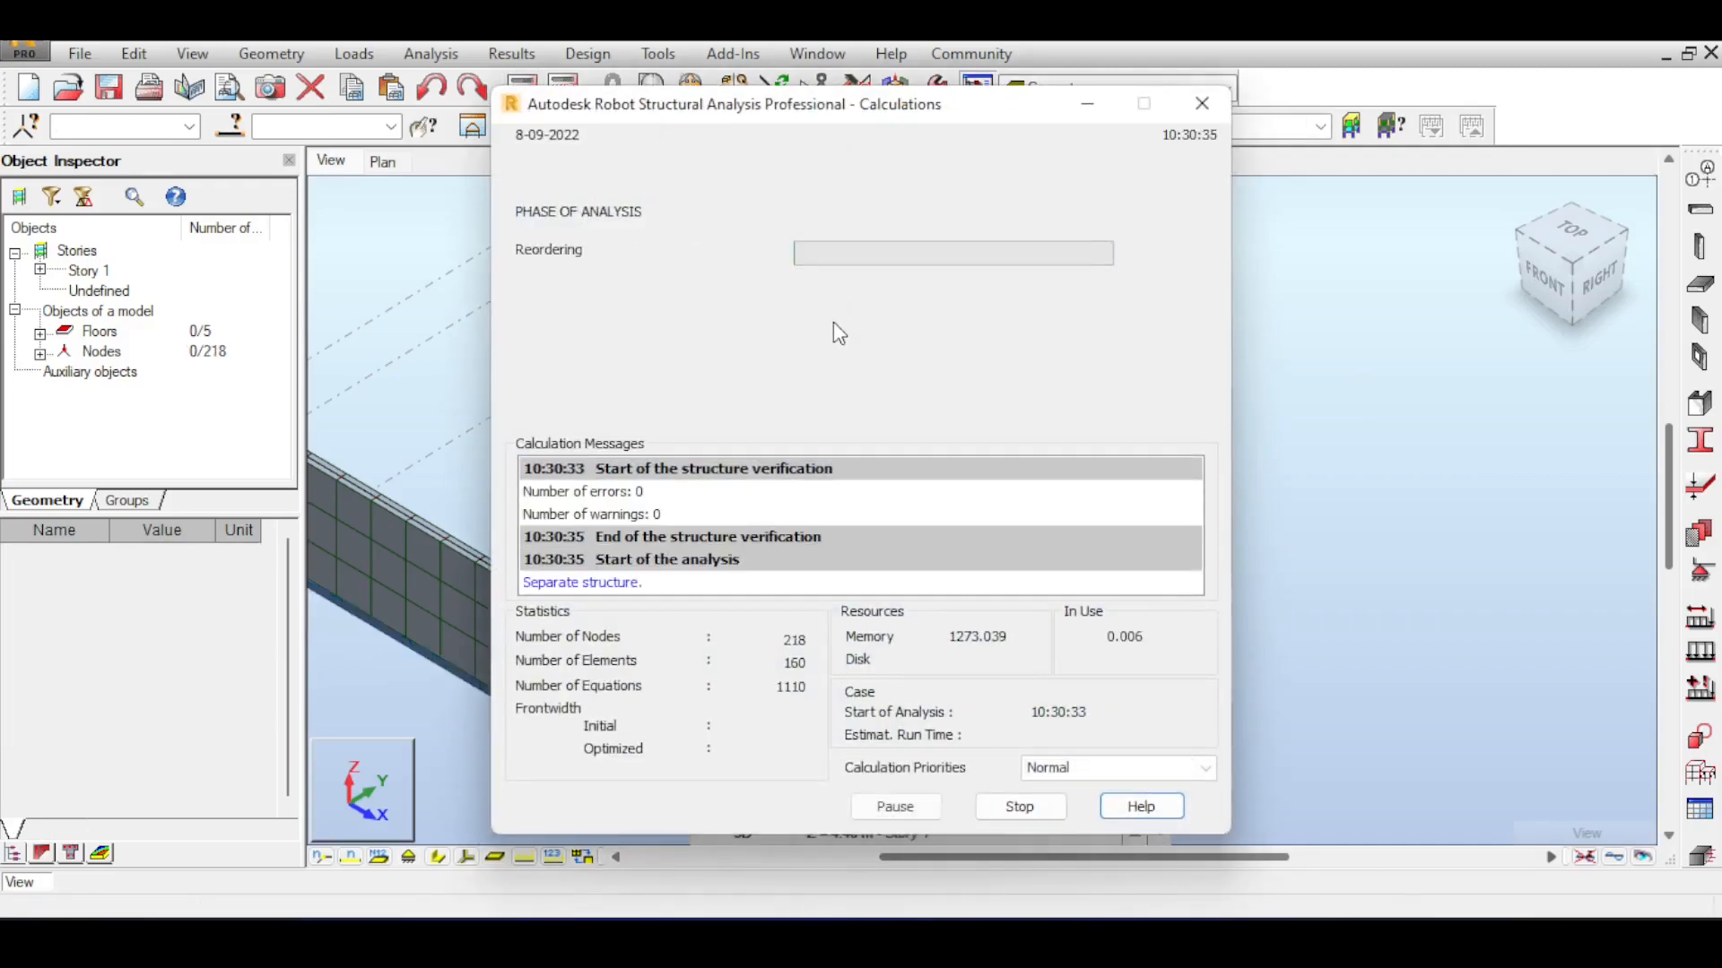
{"action": "left_click", "coordinate": [899, 567]}
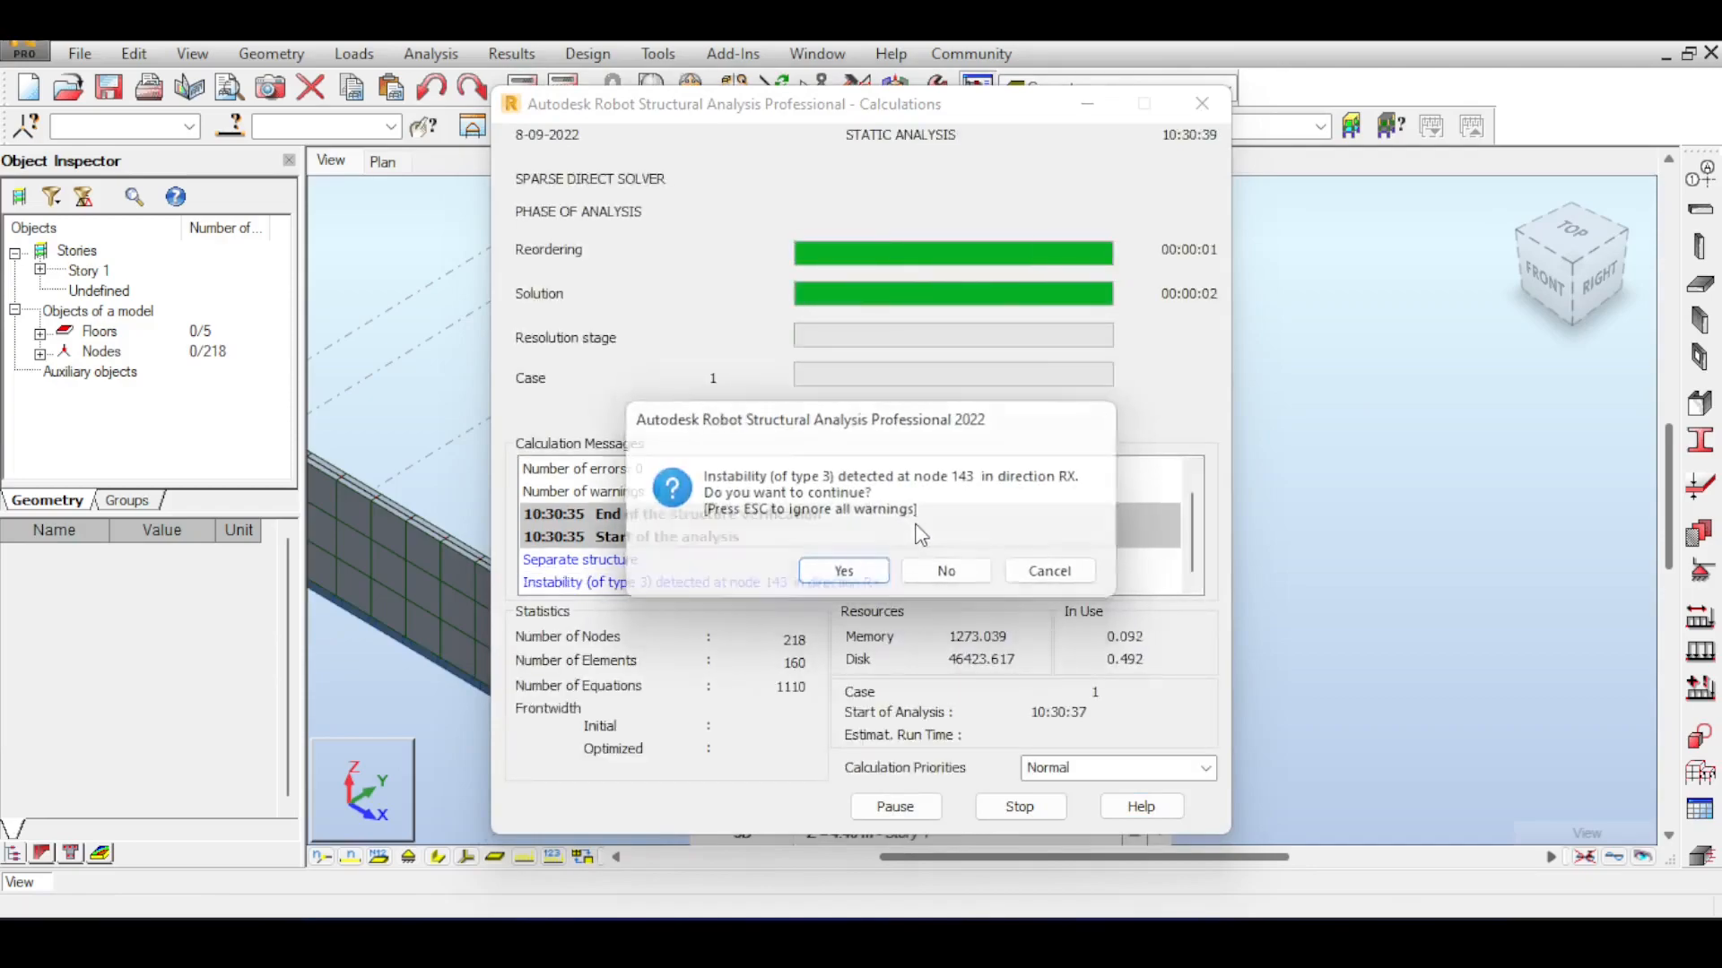
{"action": "left_click", "coordinate": [844, 571]}
{"action": "left_click_drag", "start_coordinate": [733, 488], "coordinate": [724, 470]}
{"action": "left_click_drag", "start_coordinate": [746, 533], "coordinate": [724, 466]}
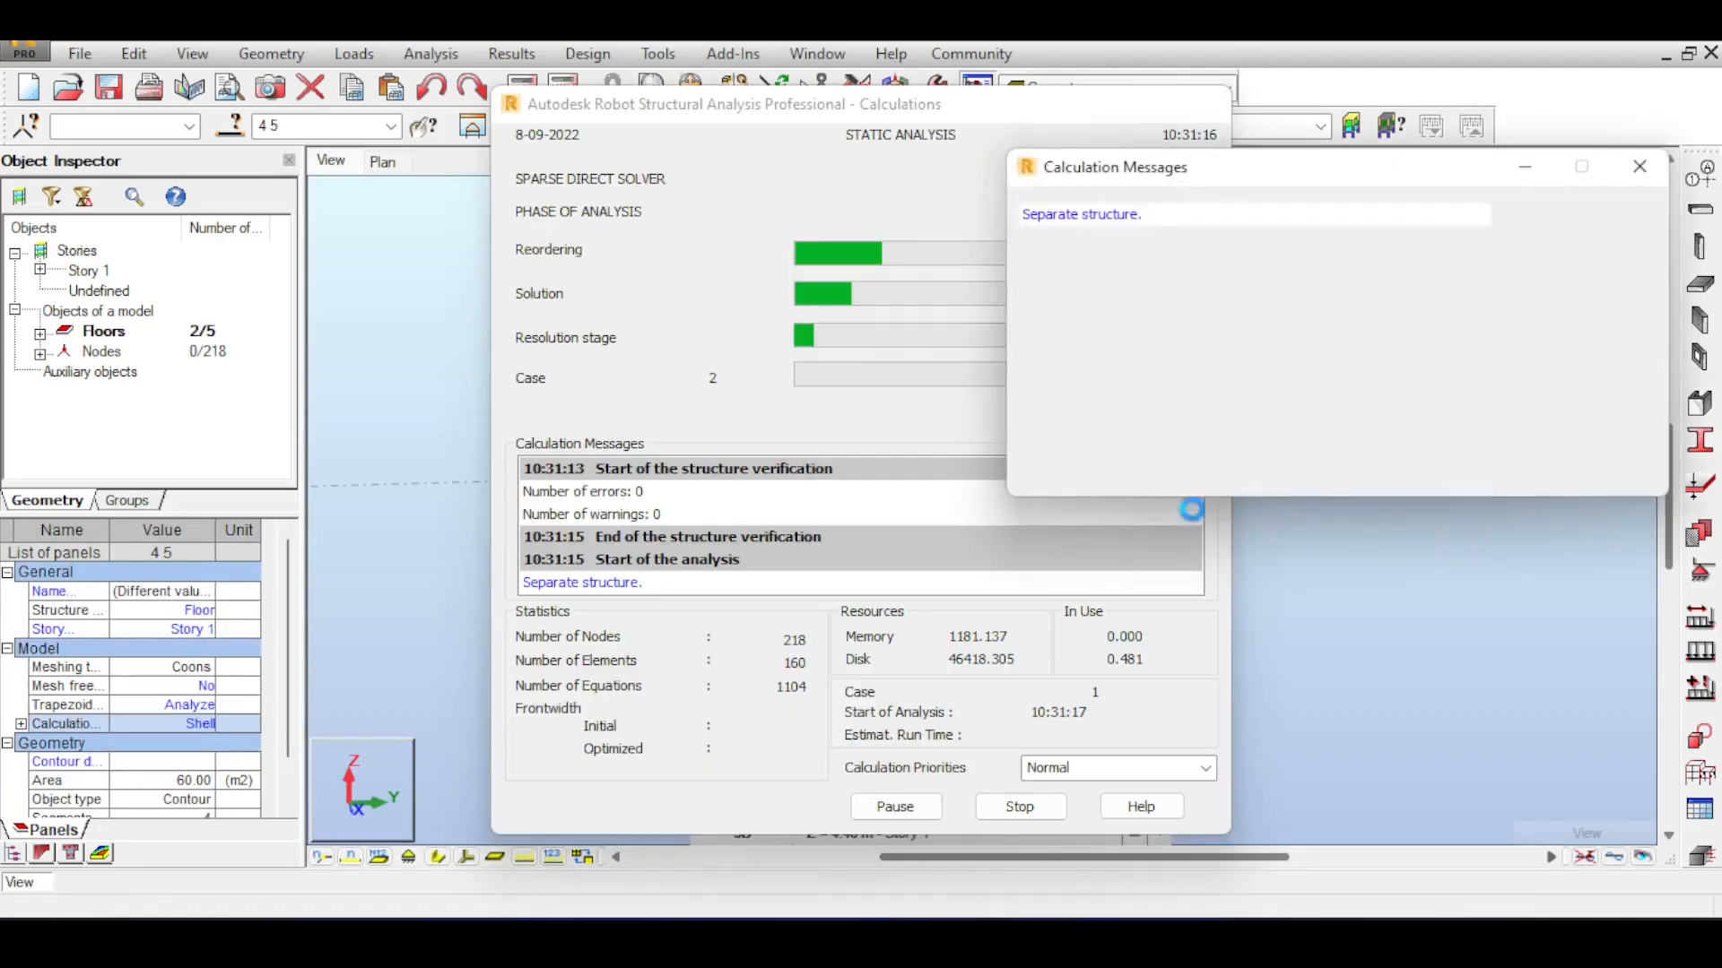
{"action": "left_click", "coordinate": [1617, 453]}
Examine the finite element mesh of the base slab and wall on axes 4 to 6 from several angles
{"action": "scroll", "coordinate": [1121, 417], "scroll_direction": "down", "scroll_amount": 4}
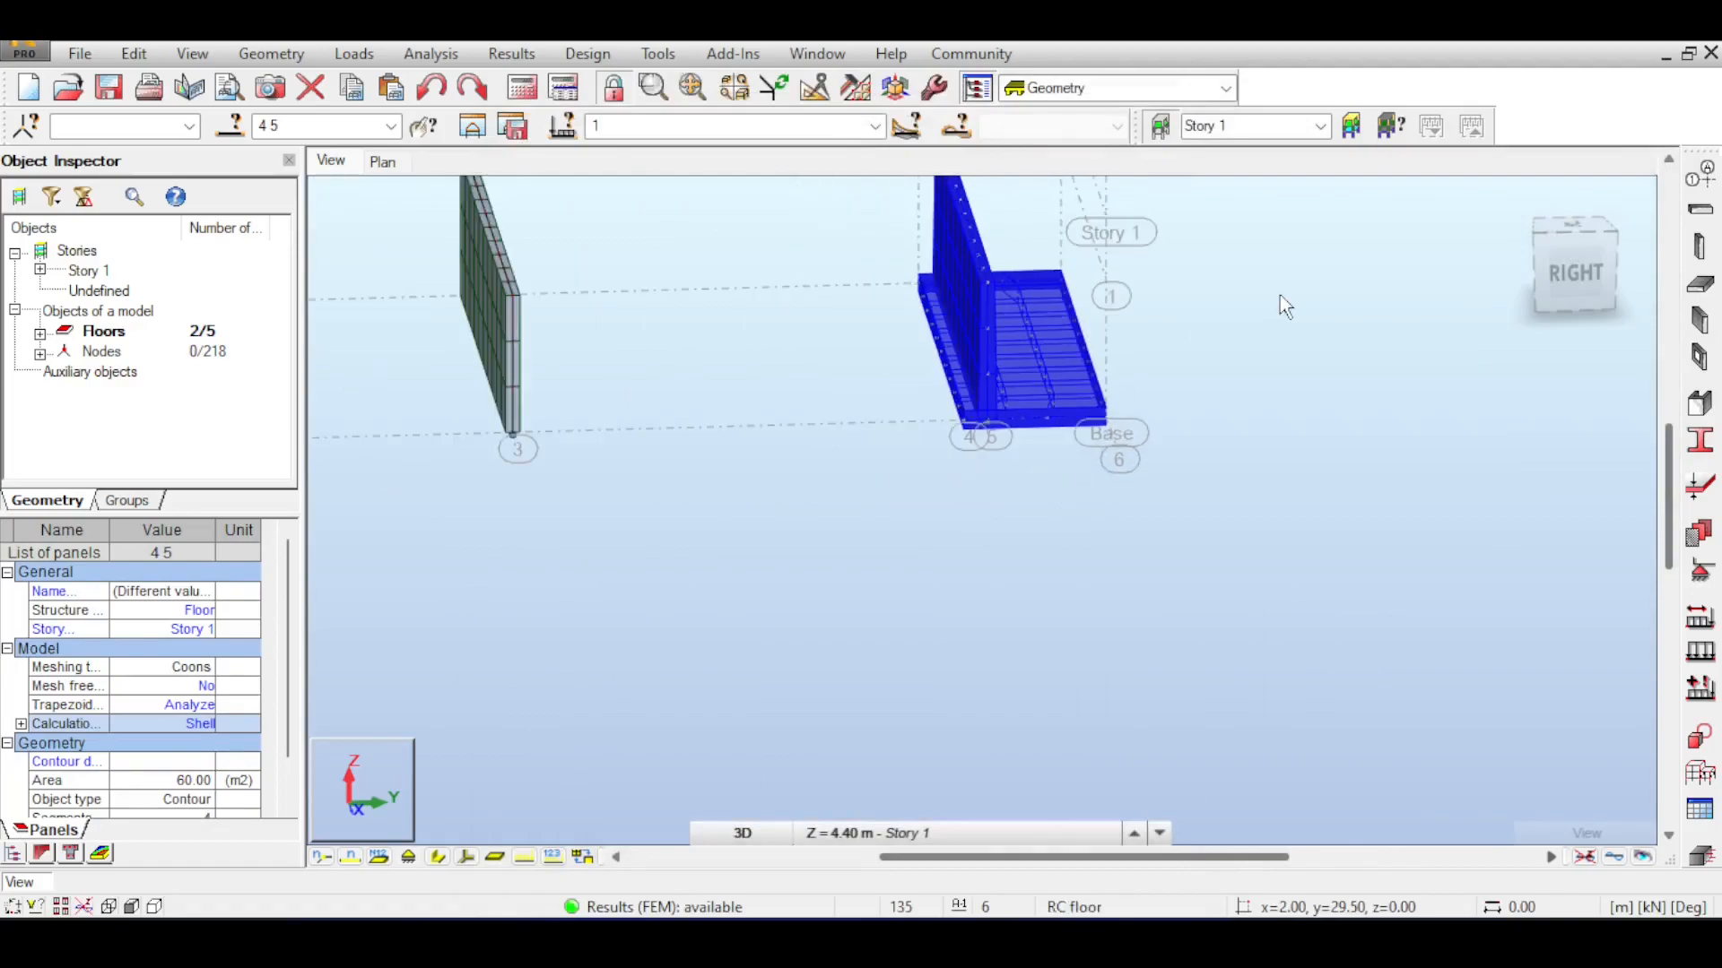
{"action": "left_click", "coordinate": [1397, 483]}
{"action": "left_click", "coordinate": [1515, 207]}
{"action": "scroll", "coordinate": [1291, 353], "scroll_direction": "up", "scroll_amount": 5}
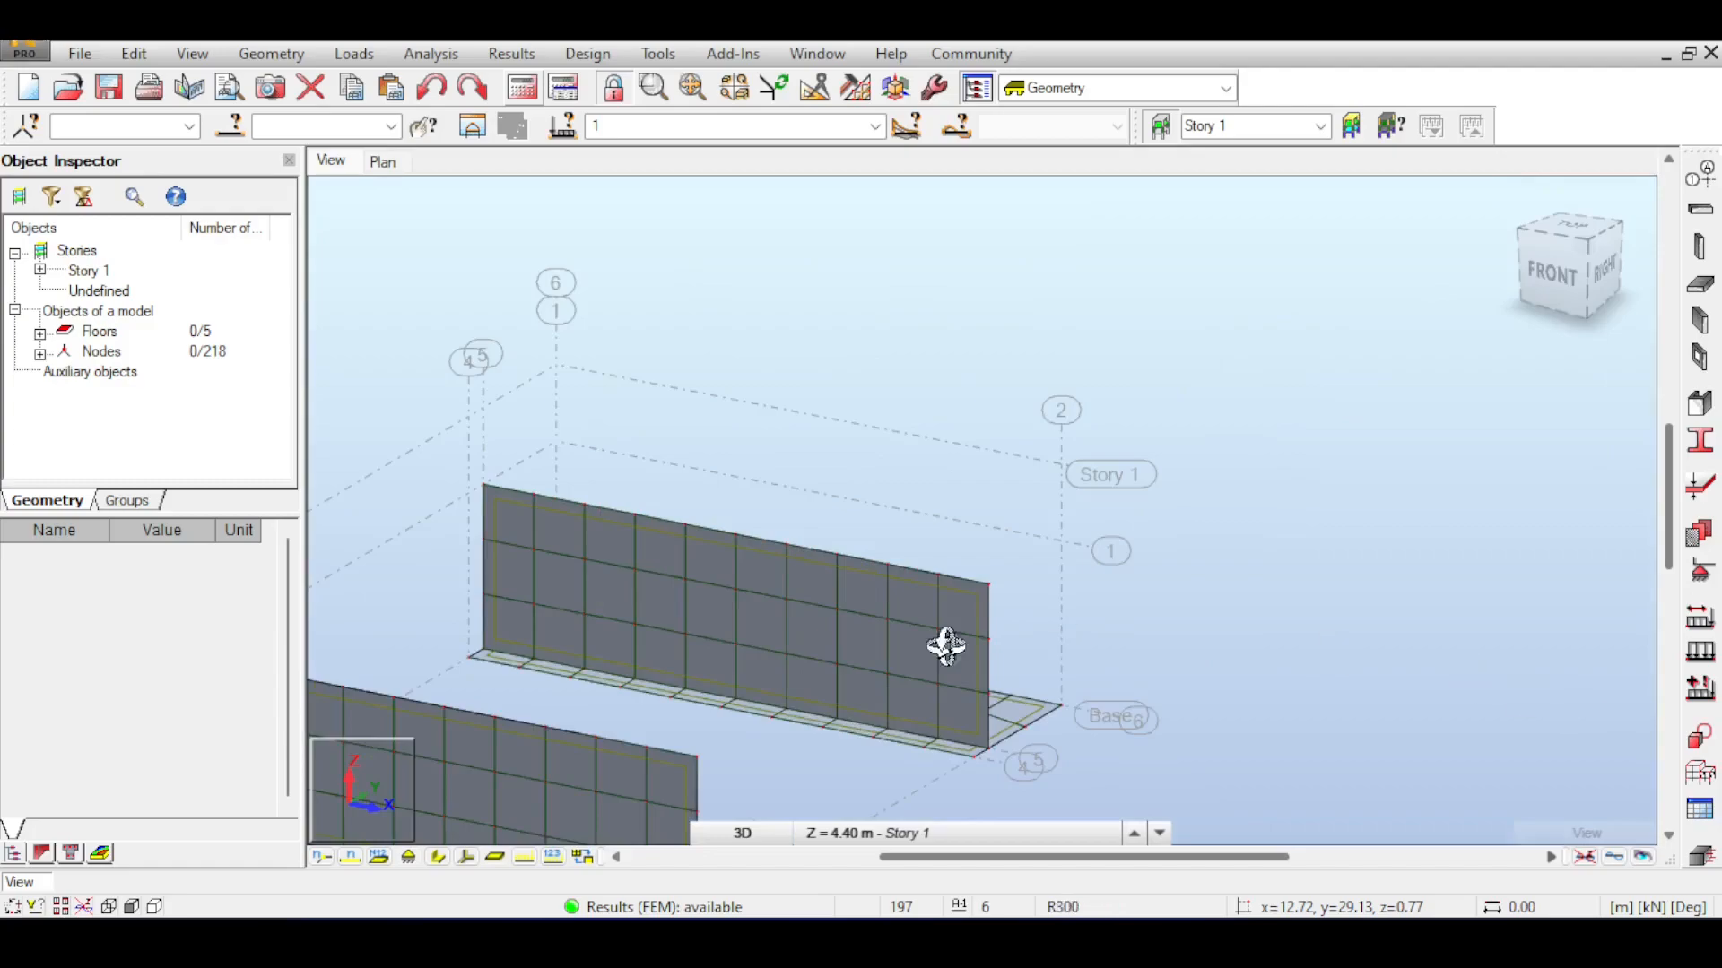
{"action": "middle_click_drag", "start_coordinate": [818, 485], "coordinate": [1075, 427]}
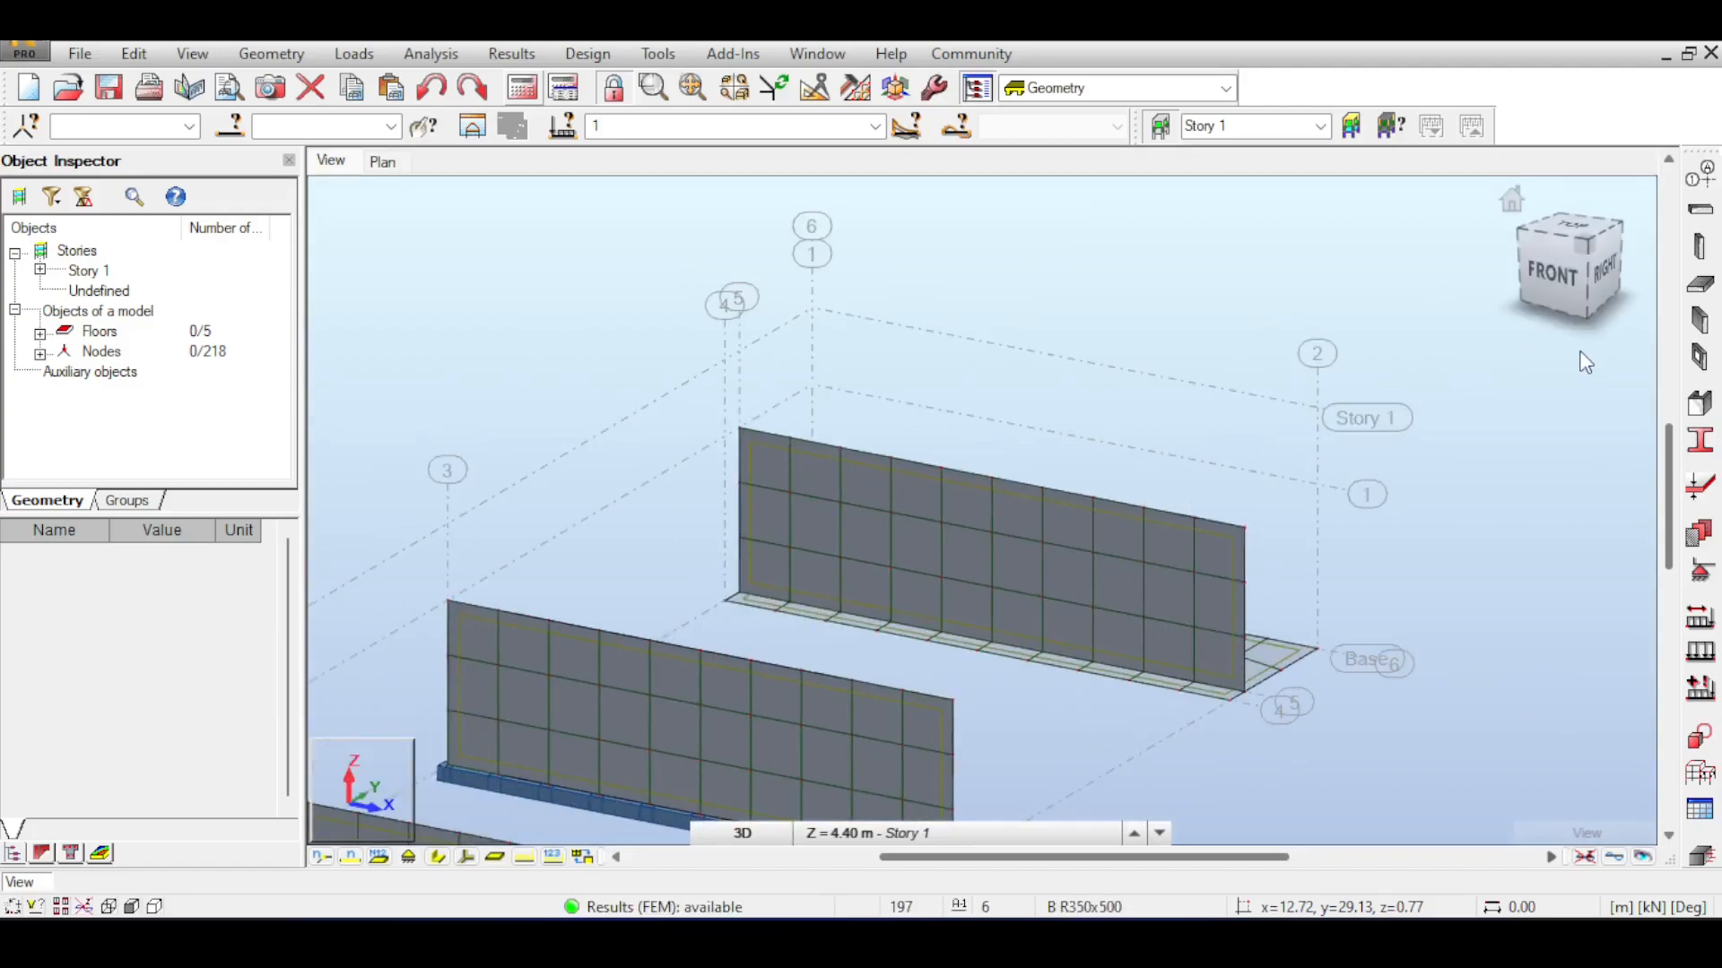
{"action": "left_click_drag", "start_coordinate": [1585, 307], "coordinate": [1552, 305]}
{"action": "middle_click_drag", "start_coordinate": [1425, 581], "coordinate": [1189, 422]}
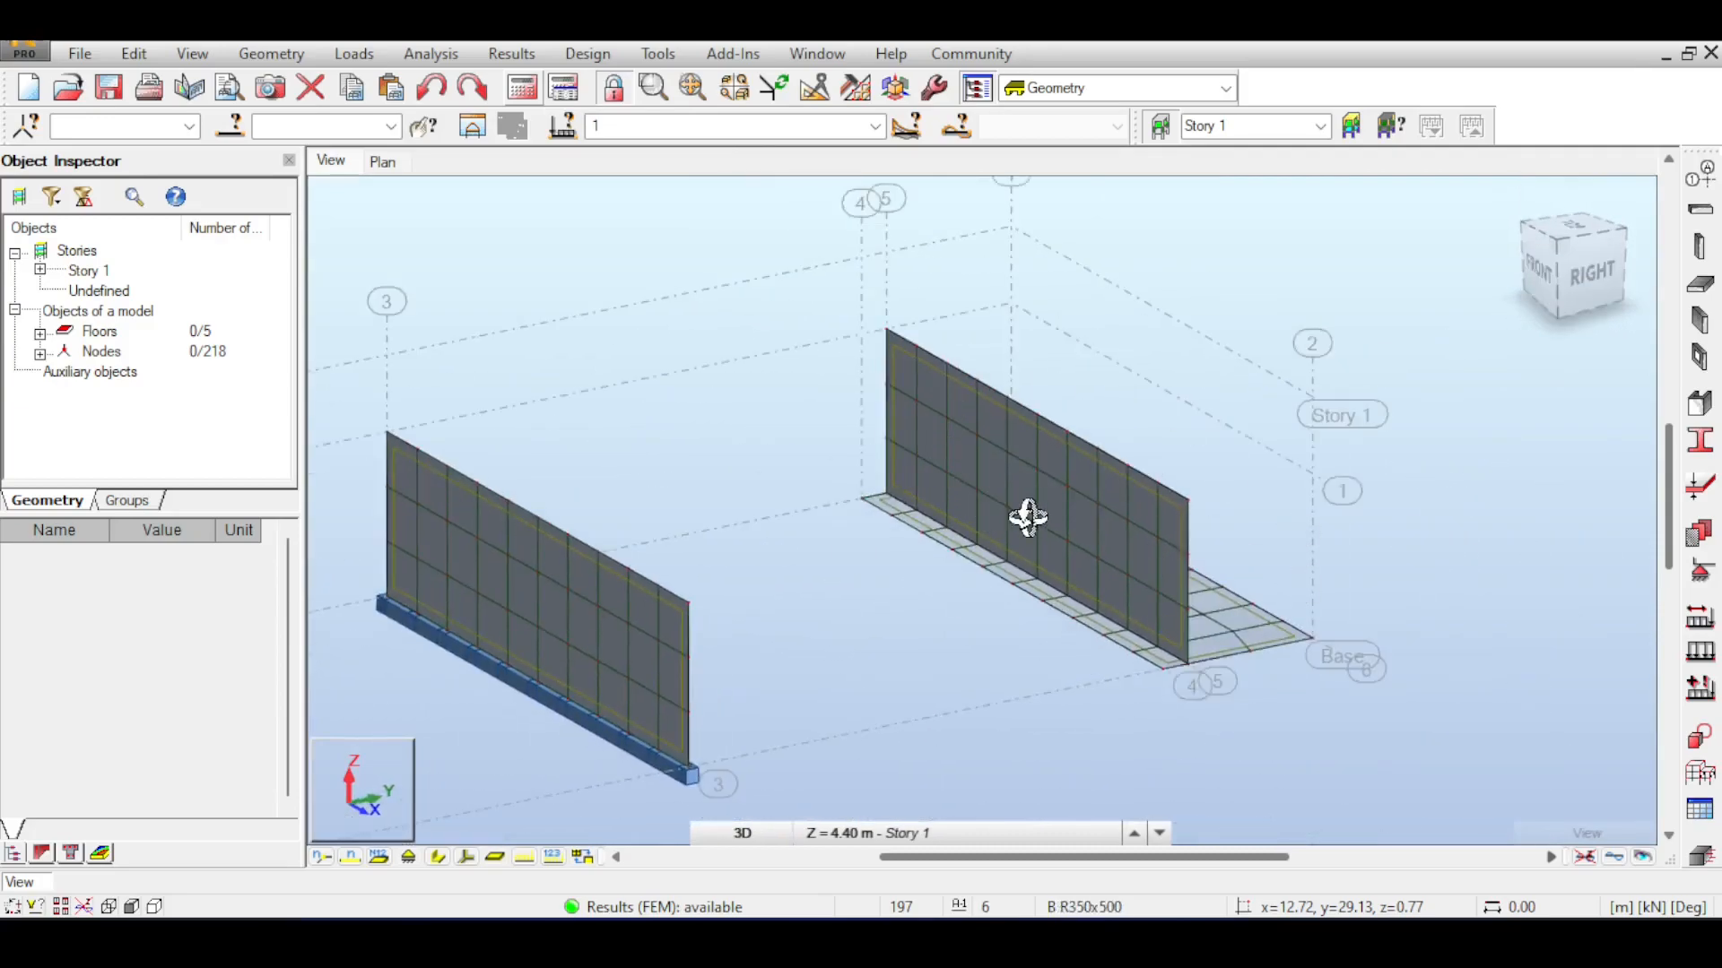
{"action": "left_click", "coordinate": [691, 88]}
{"action": "left_click", "coordinate": [1601, 269]}
{"action": "middle_click_drag", "start_coordinate": [1350, 355], "coordinate": [1230, 381]}
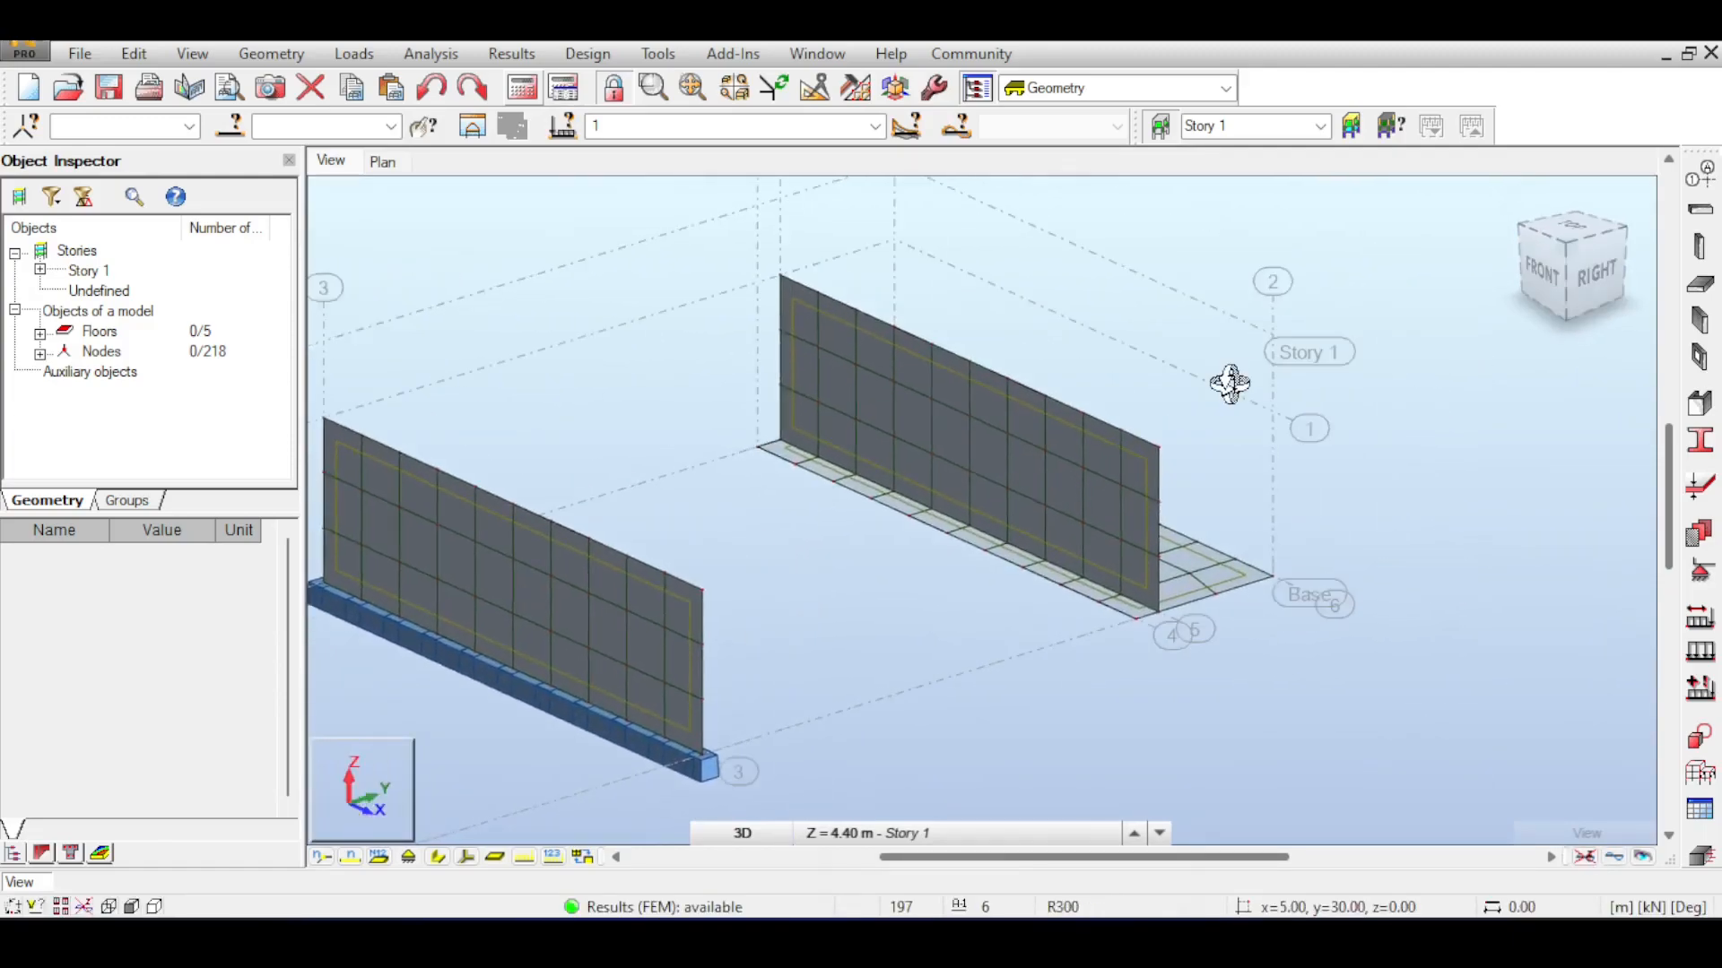
{"action": "scroll", "coordinate": [1230, 381], "scroll_direction": "down", "scroll_amount": 3}
{"action": "middle_click_drag", "start_coordinate": [1356, 373], "coordinate": [1253, 401]}
{"action": "scroll", "coordinate": [1220, 556], "scroll_direction": "up", "scroll_amount": 3}
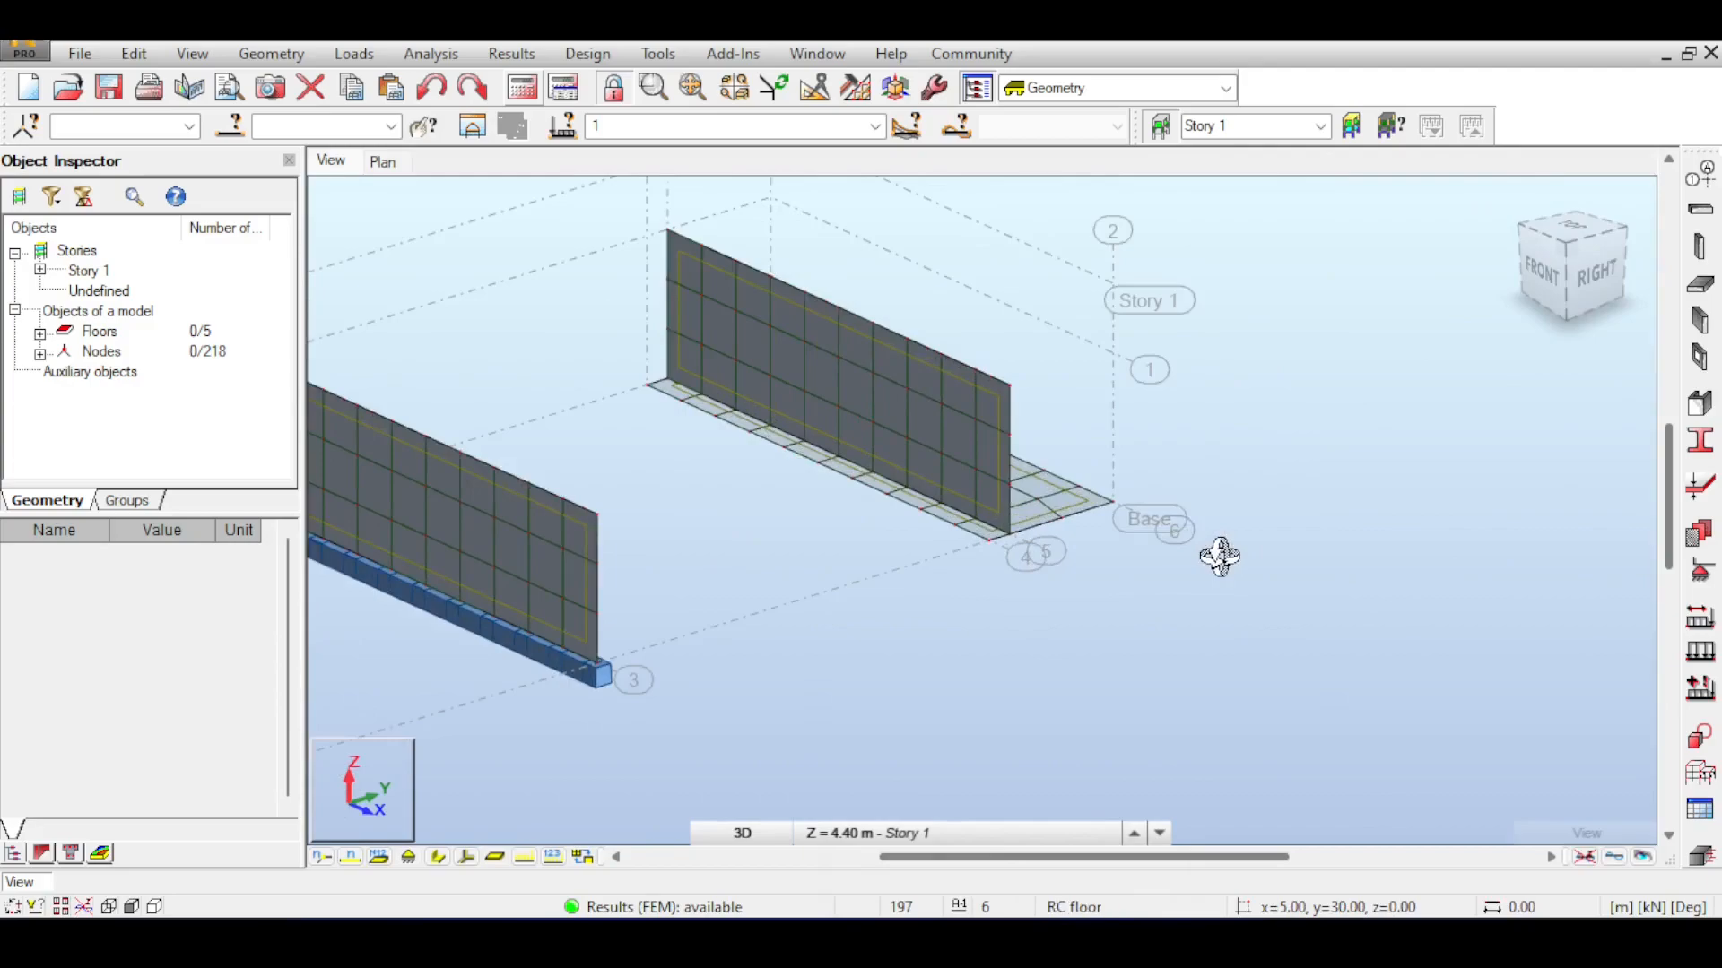
{"action": "left_click", "coordinate": [1603, 264]}
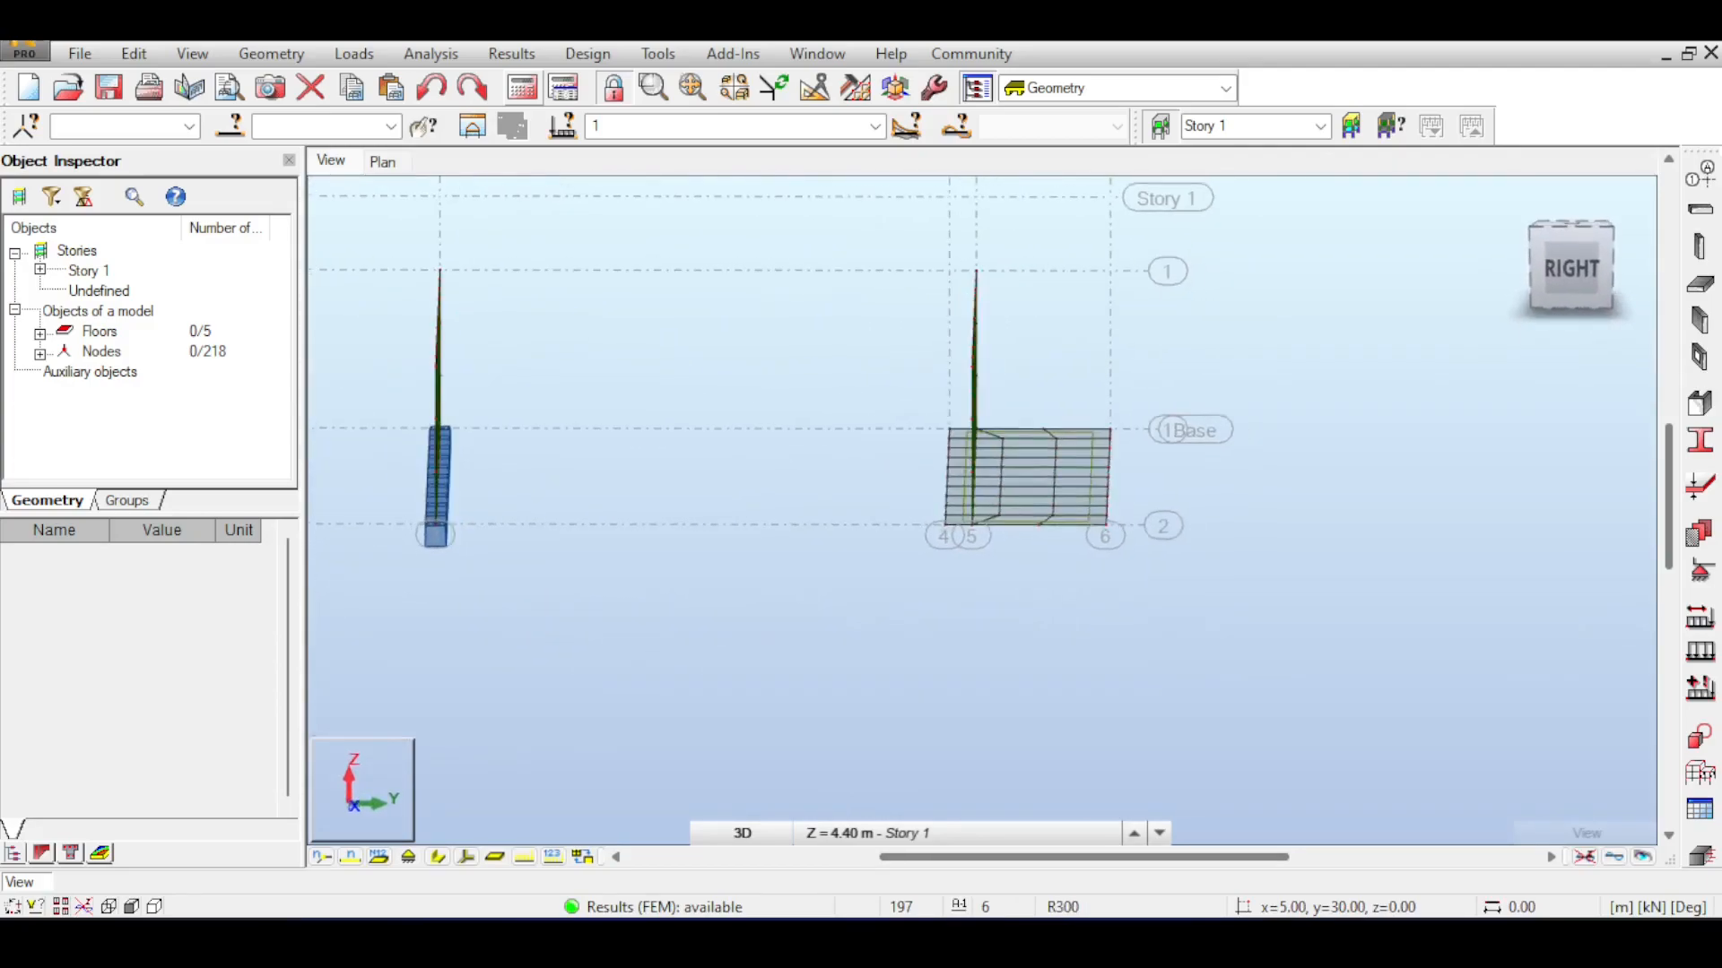
{"action": "middle_click_drag", "start_coordinate": [1126, 469], "coordinate": [1068, 503], "text": "shift"}
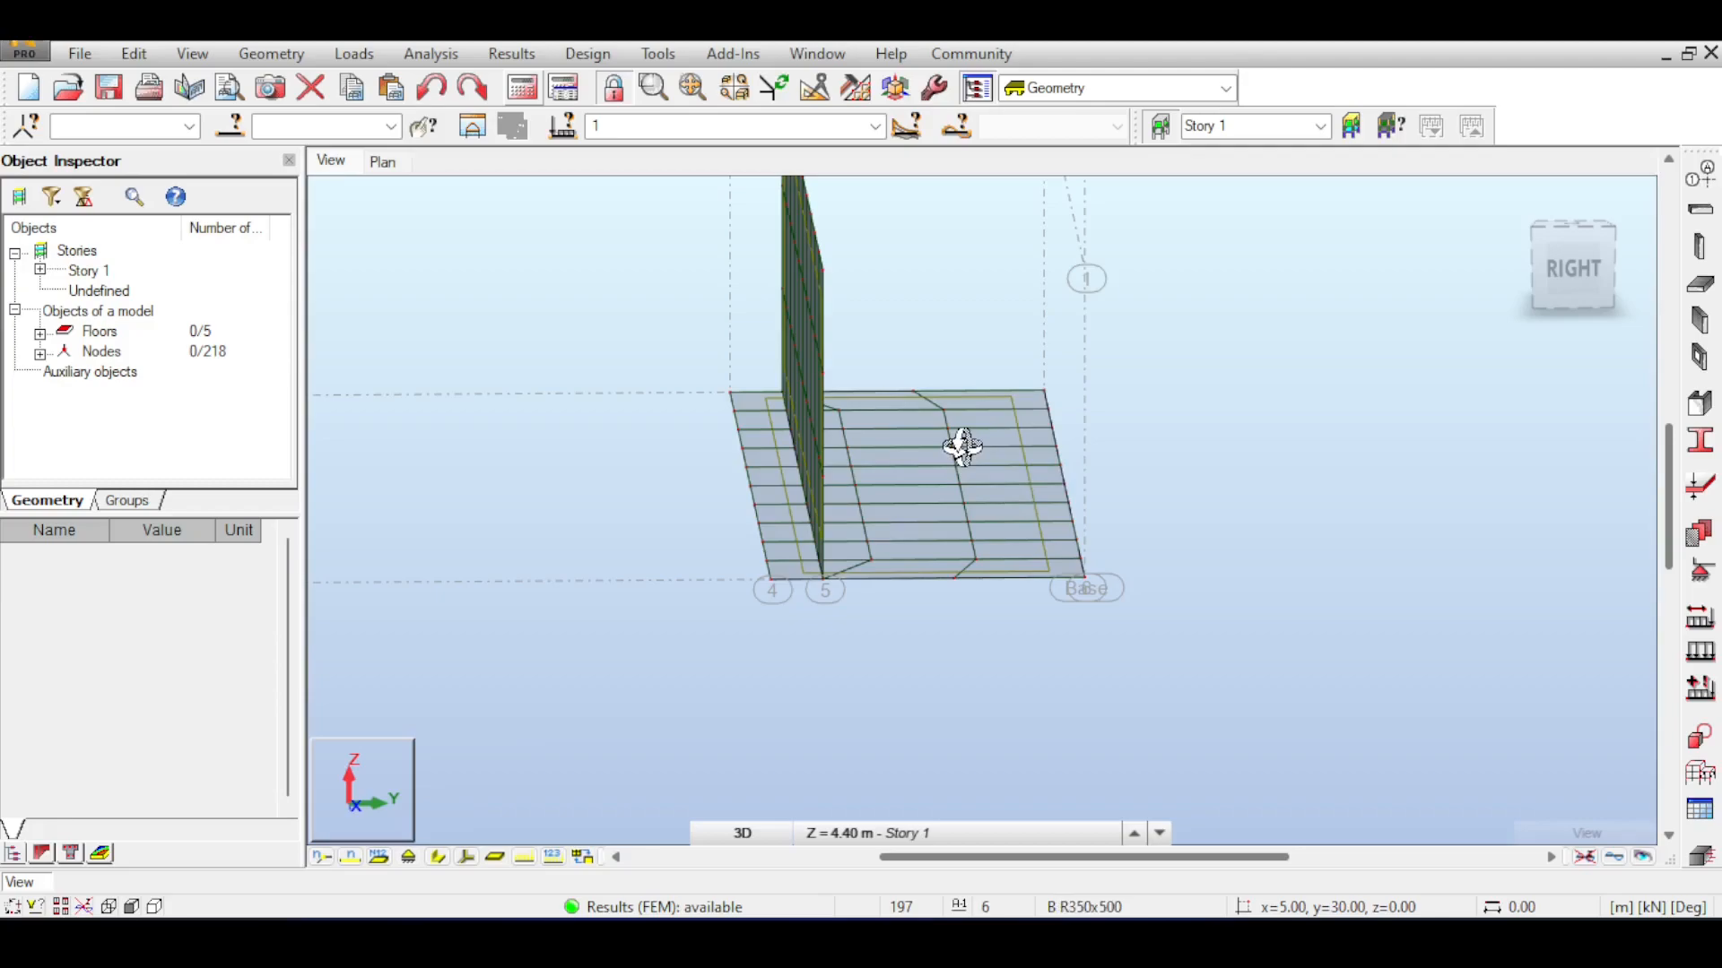
Select load case DL1 and display its load symbols on the model
{"action": "left_click", "coordinate": [875, 126]}
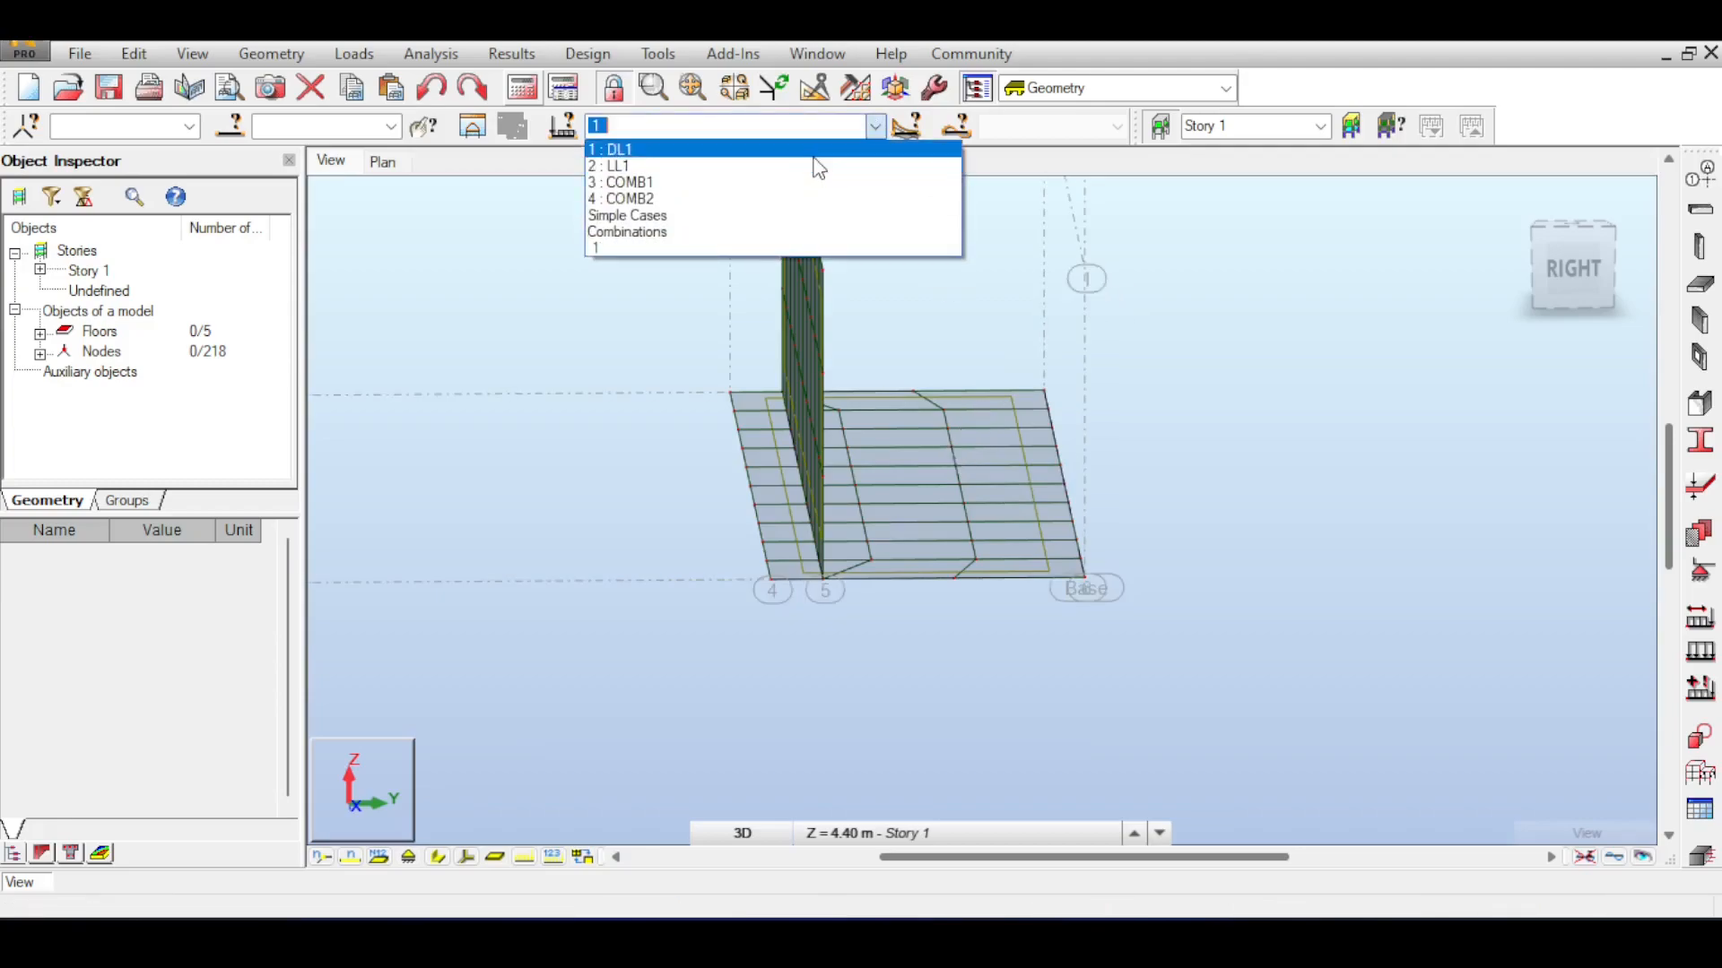
{"action": "left_click", "coordinate": [815, 159]}
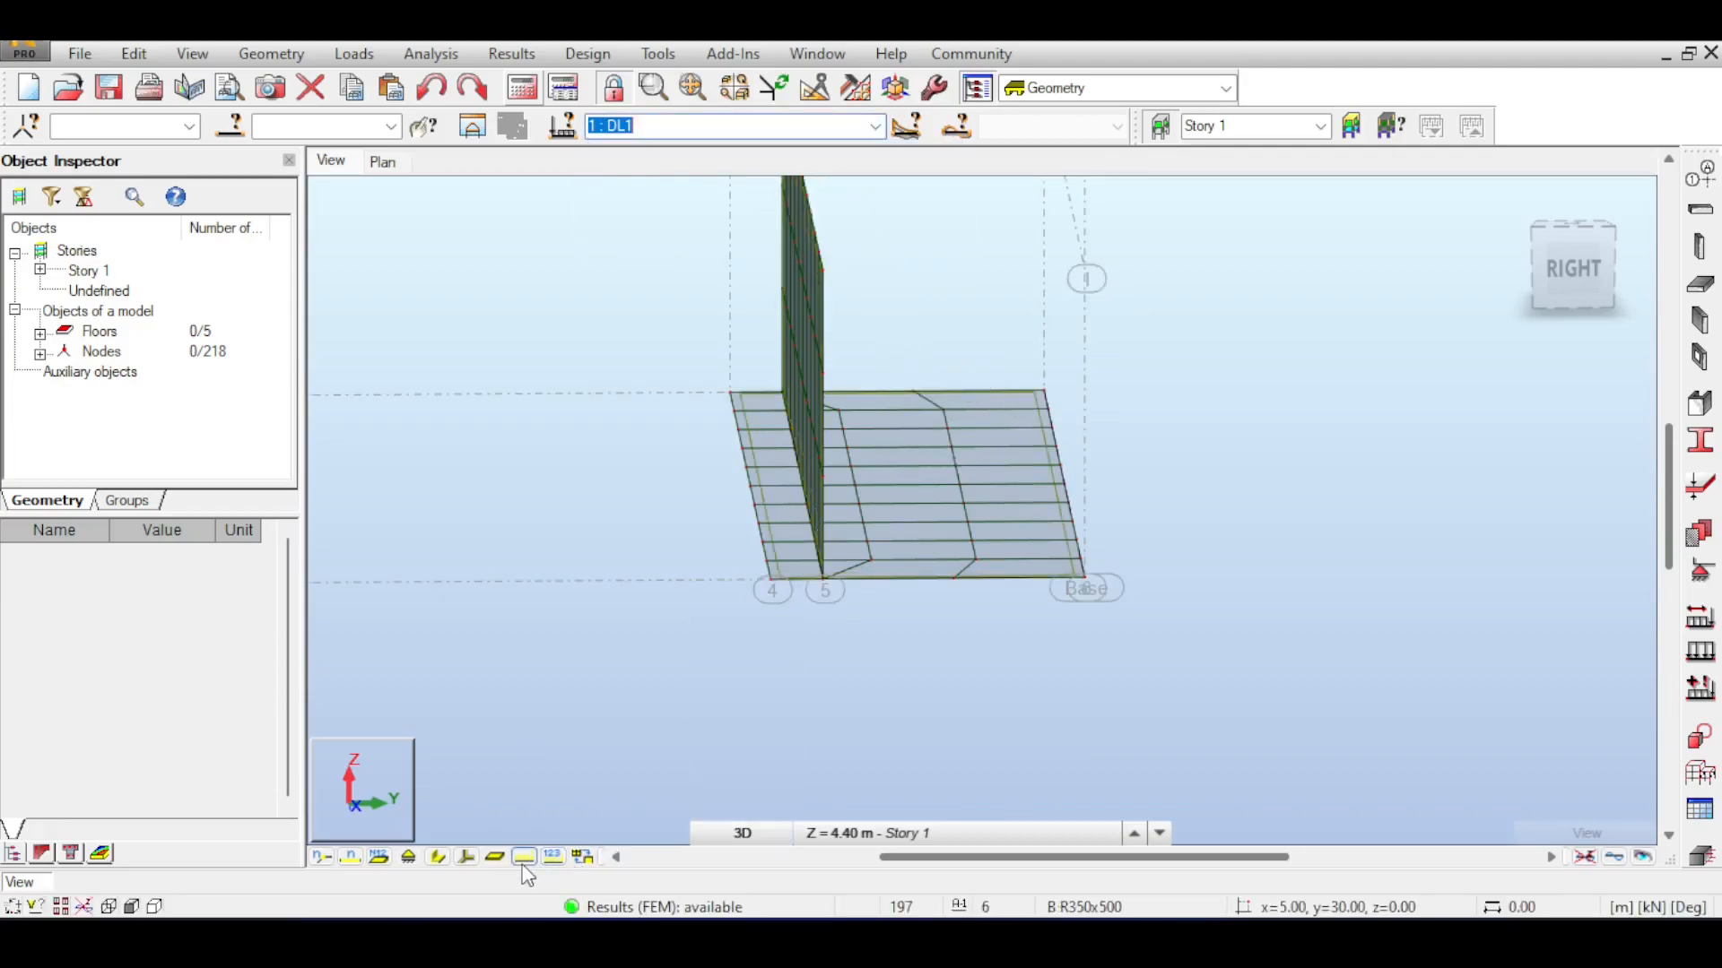
{"action": "left_click_drag", "start_coordinate": [1575, 269], "coordinate": [1213, 412]}
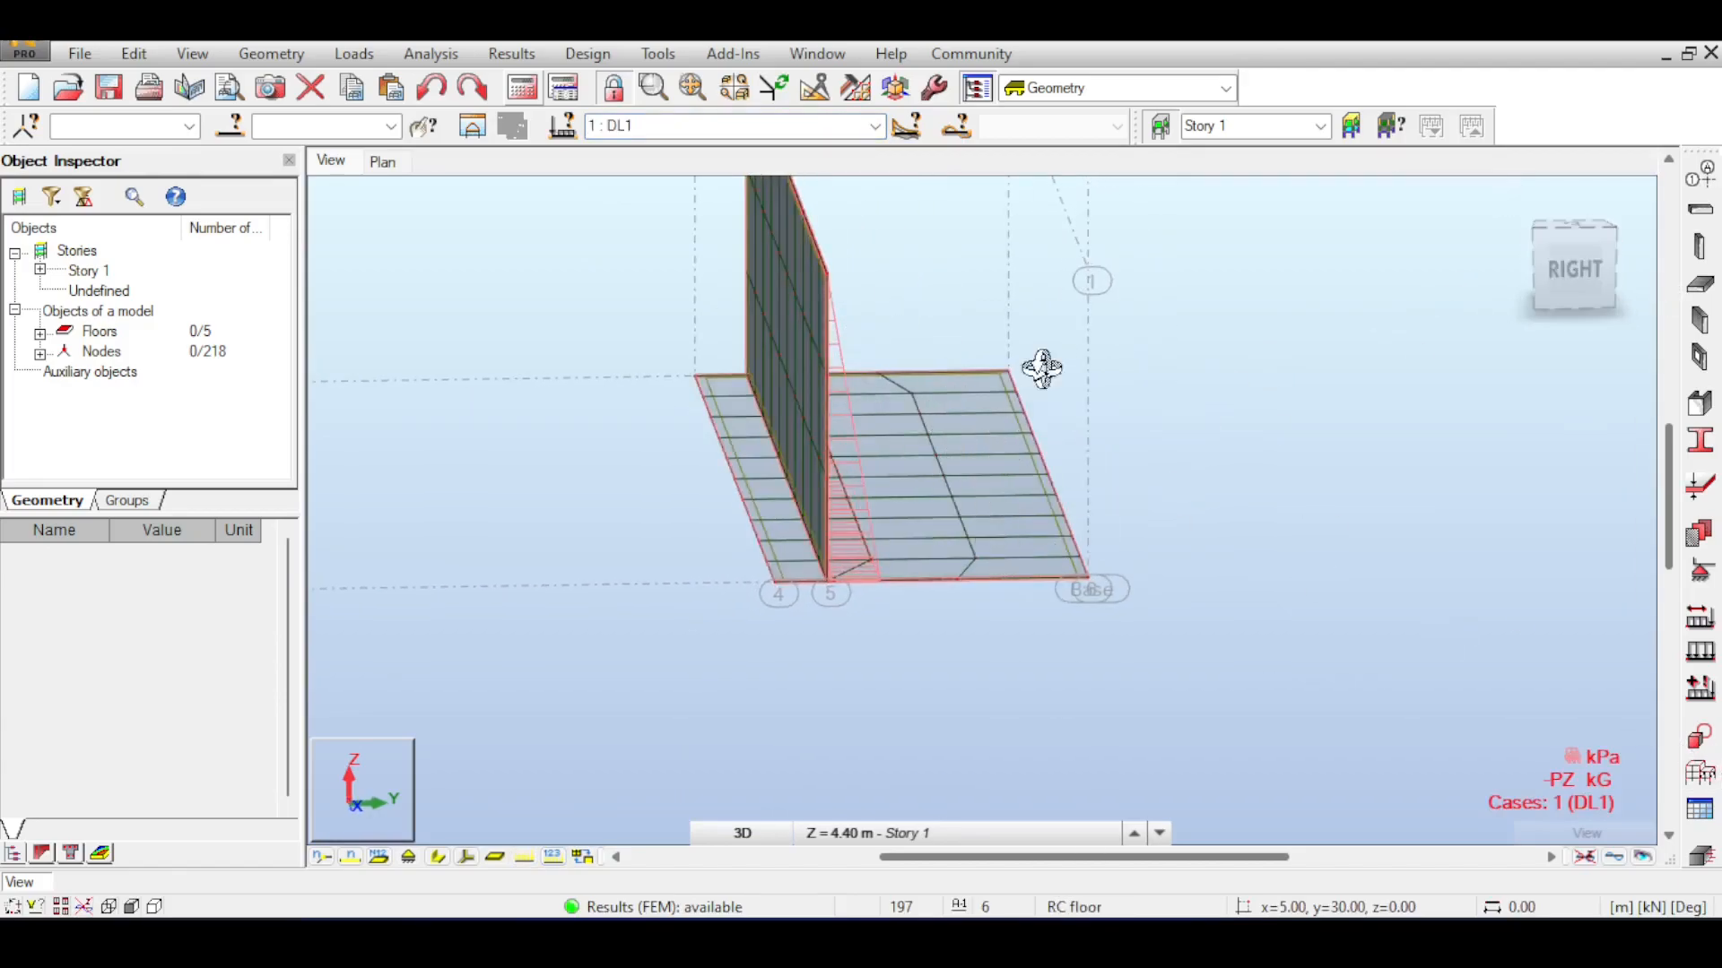
Examine the DL1 loads on the slab-supported wall and compare it with the three other retaining walls
{"action": "scroll", "coordinate": [1139, 356], "scroll_direction": "down", "scroll_amount": 3}
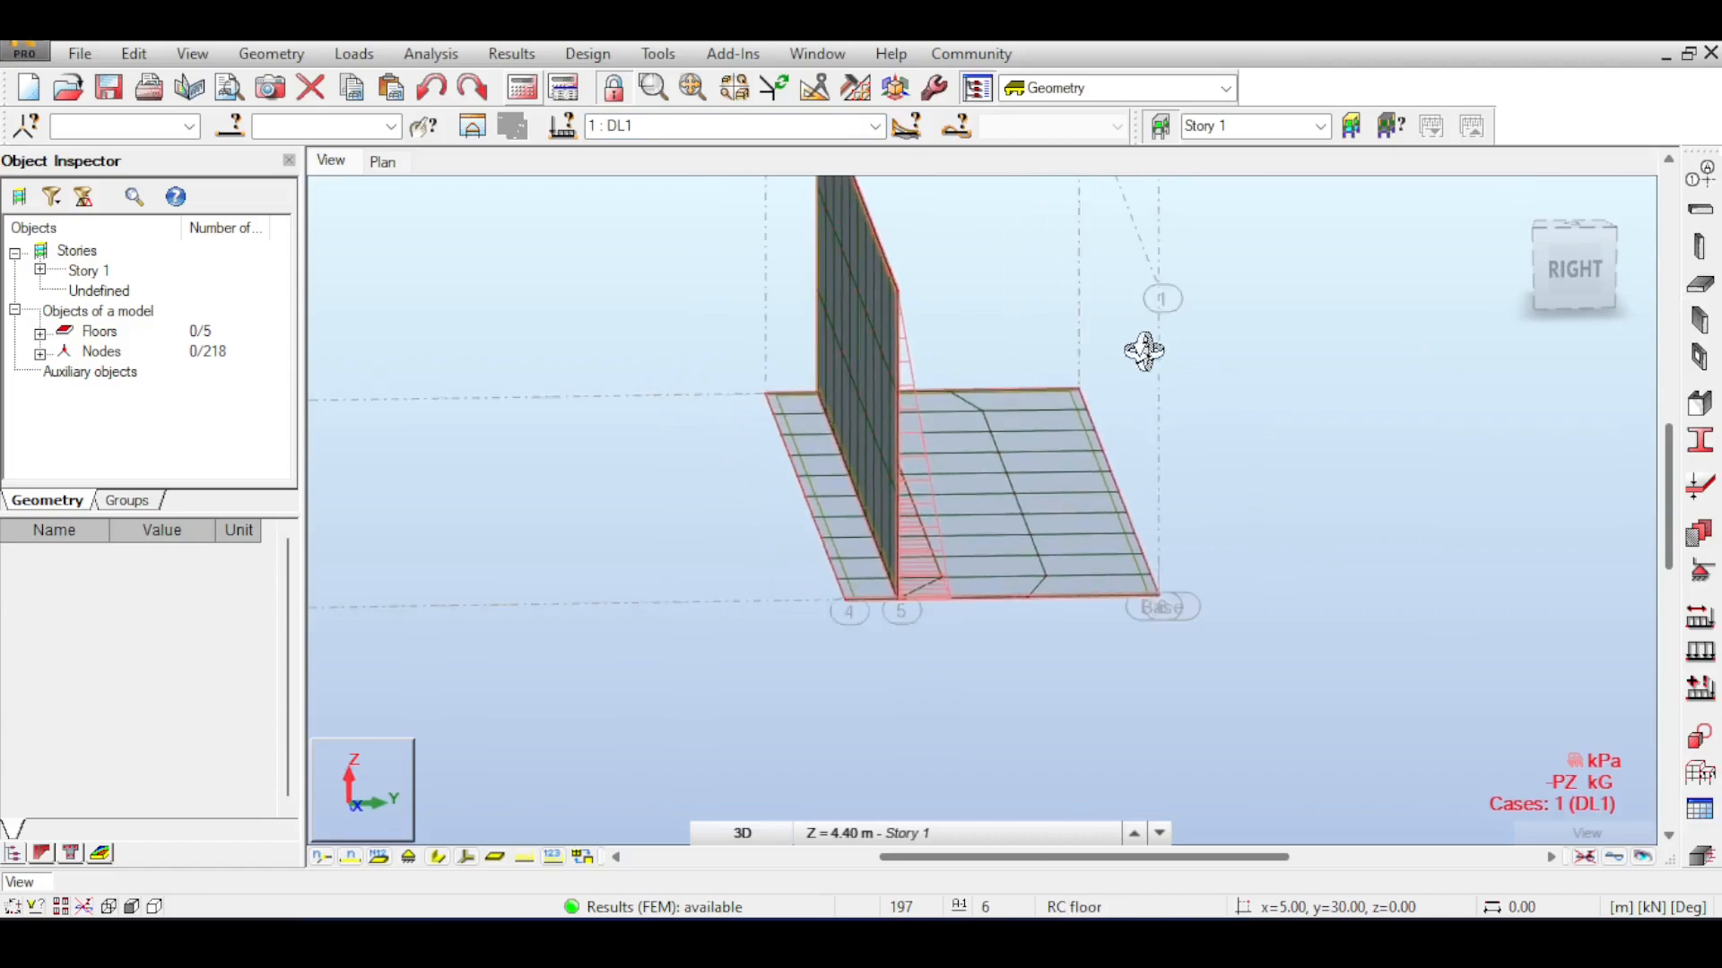
{"action": "left_click", "coordinate": [1535, 265]}
{"action": "left_click_drag", "start_coordinate": [1355, 343], "coordinate": [1230, 412]}
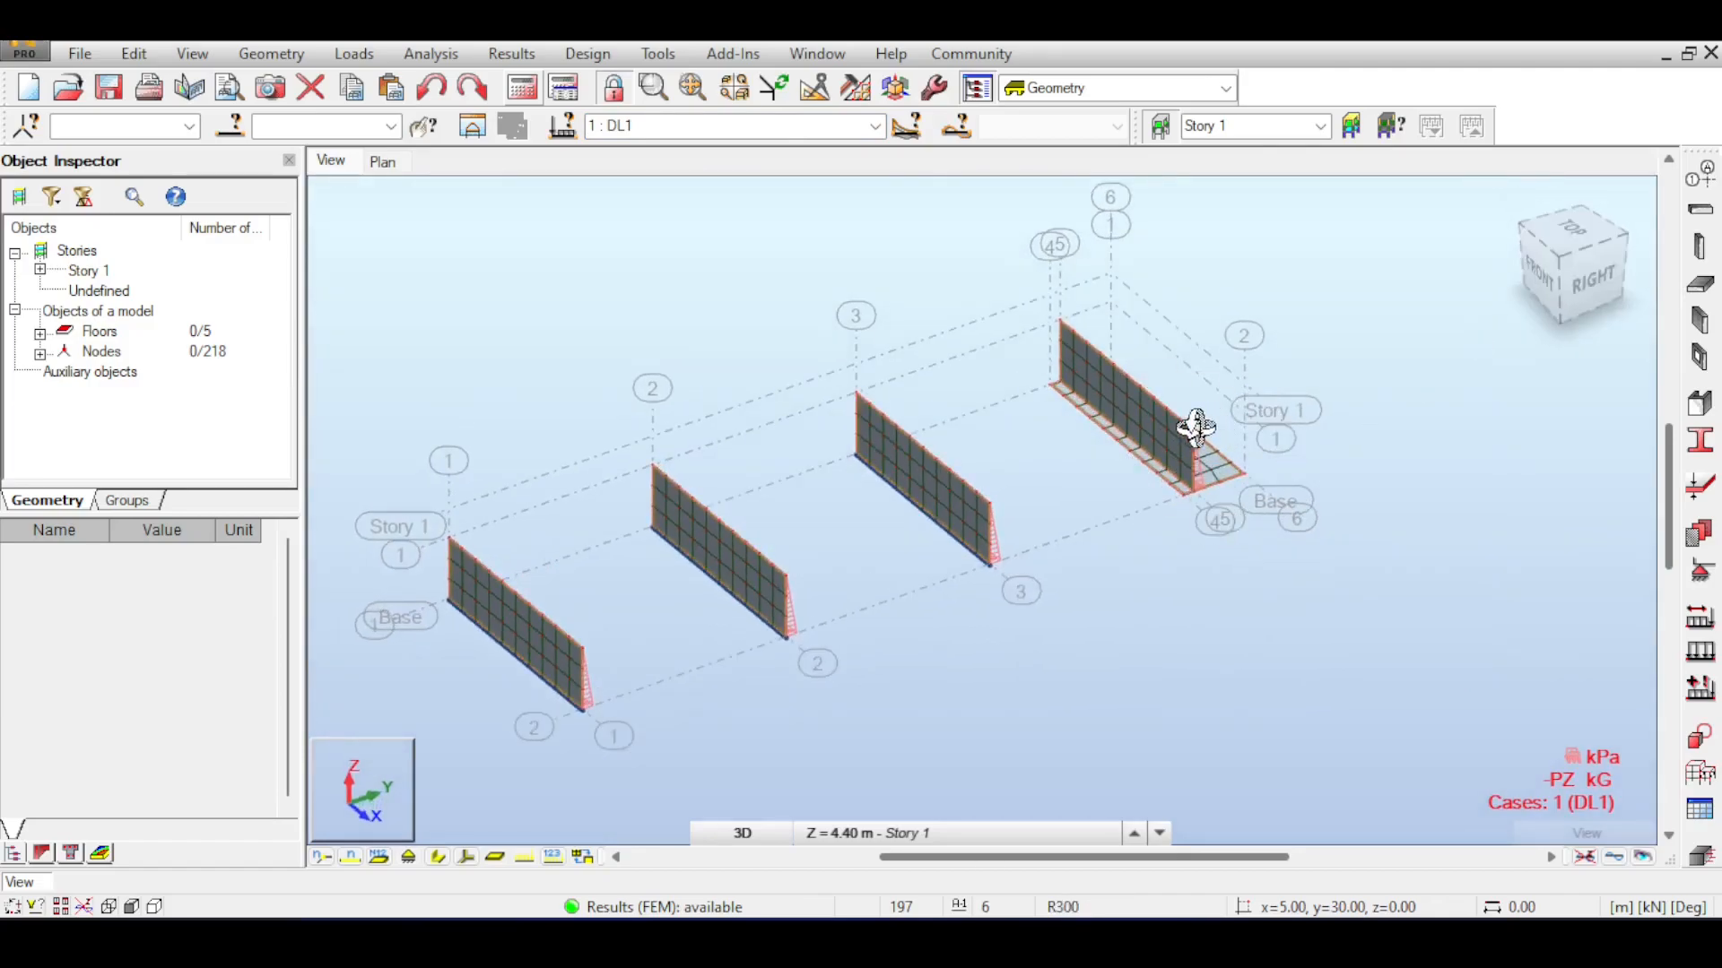
{"action": "scroll", "coordinate": [1199, 431], "scroll_direction": "up", "scroll_amount": 2}
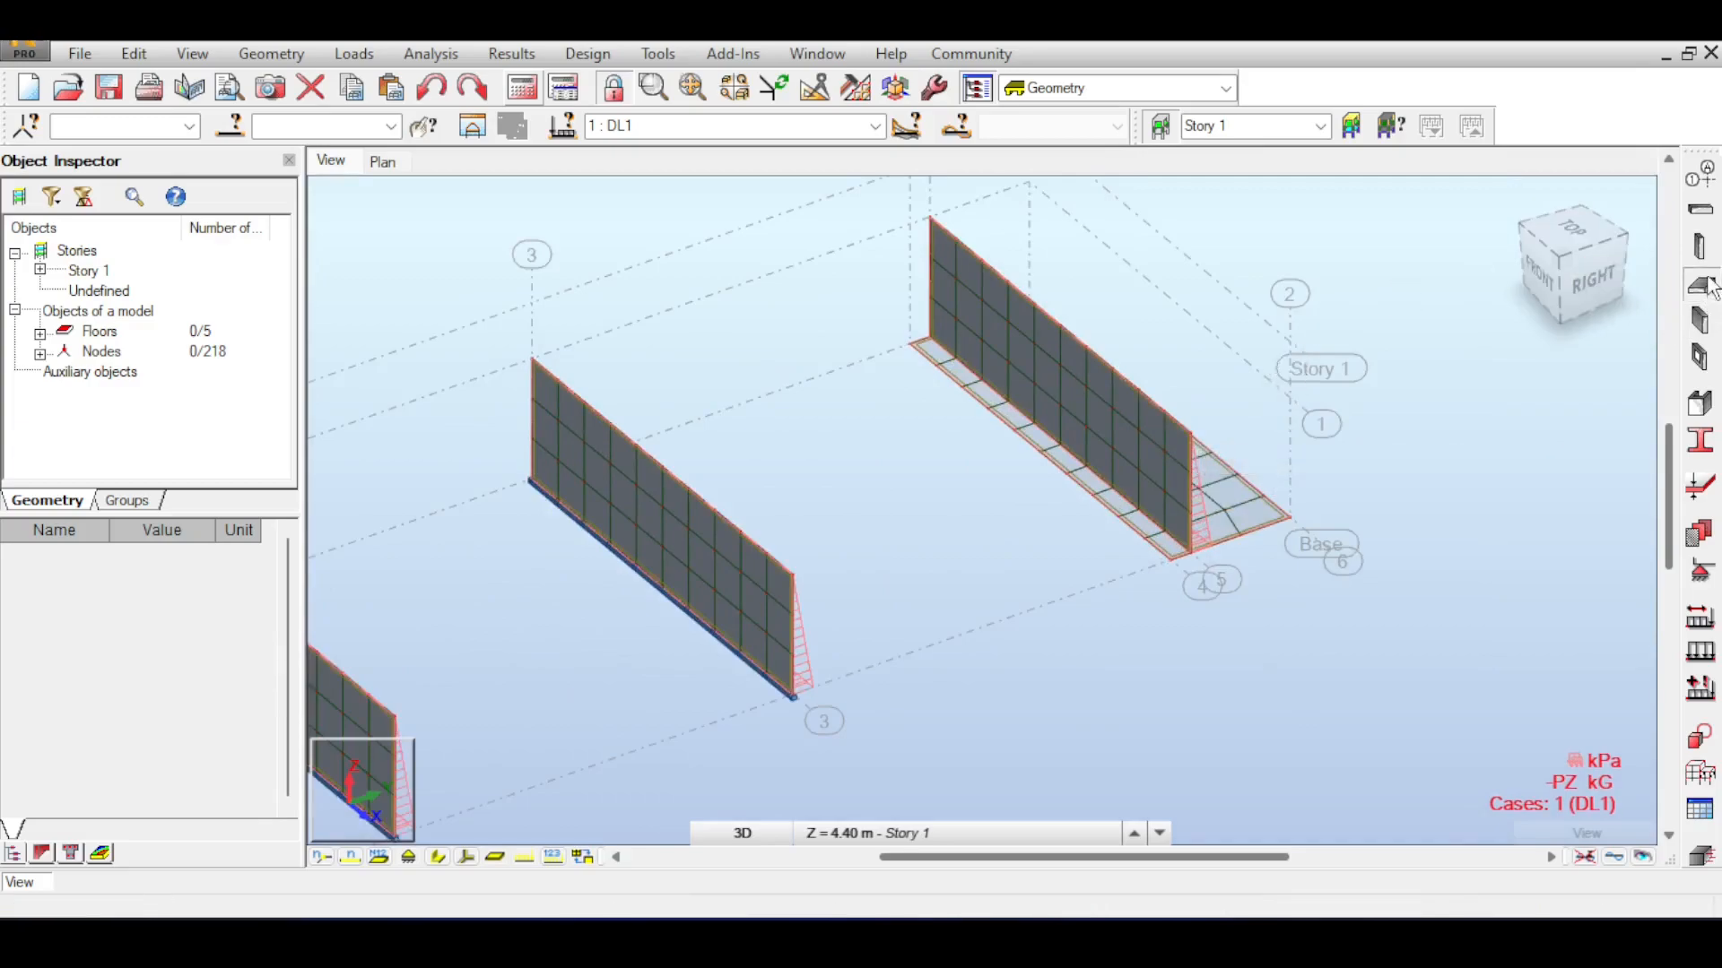
{"action": "left_click", "coordinate": [1706, 286]}
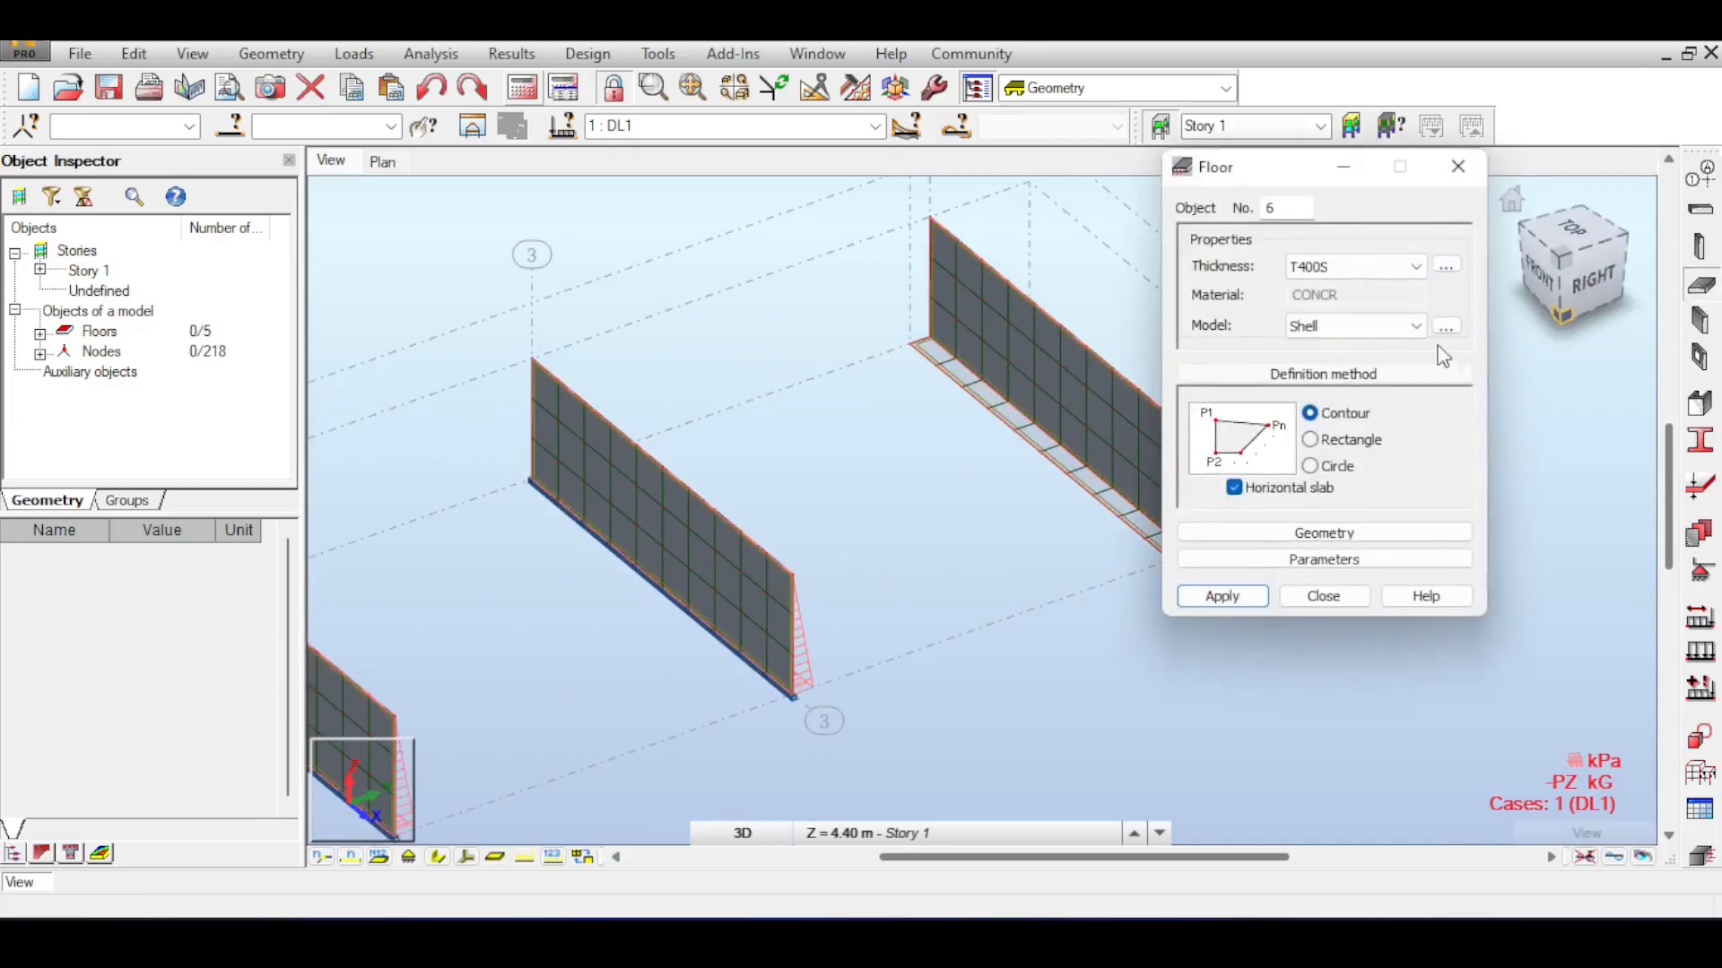
{"action": "left_click", "coordinate": [1467, 162]}
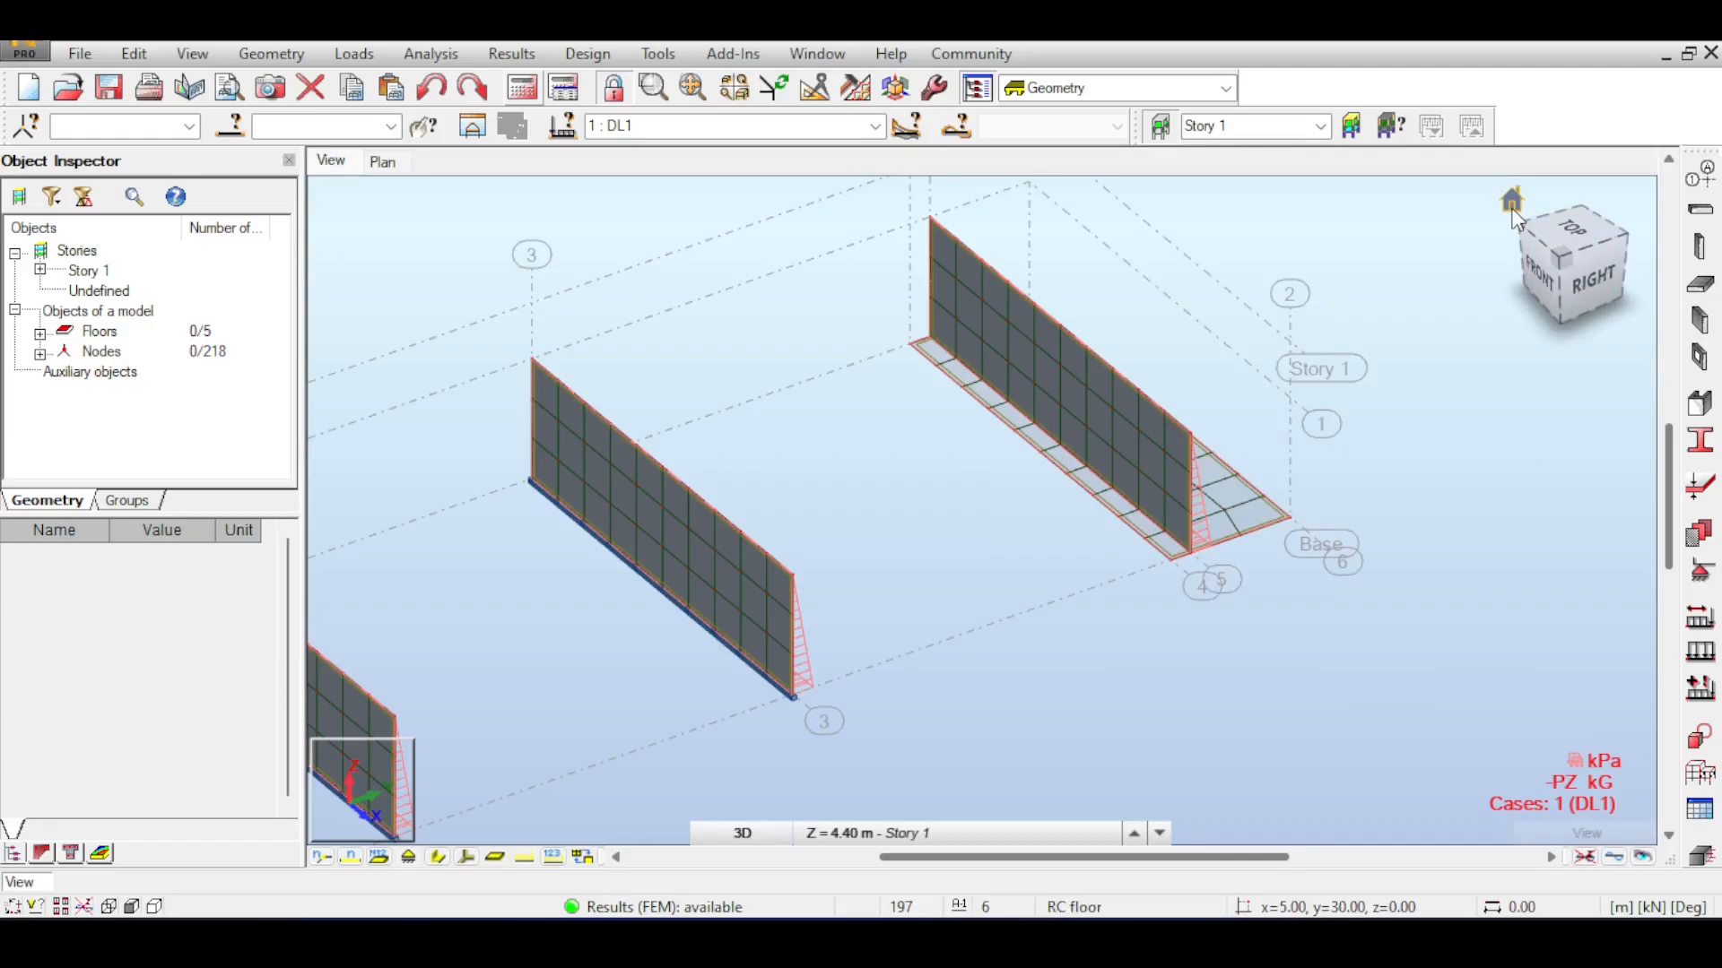
{"action": "scroll", "coordinate": [1300, 538], "scroll_direction": "up", "scroll_amount": 1}
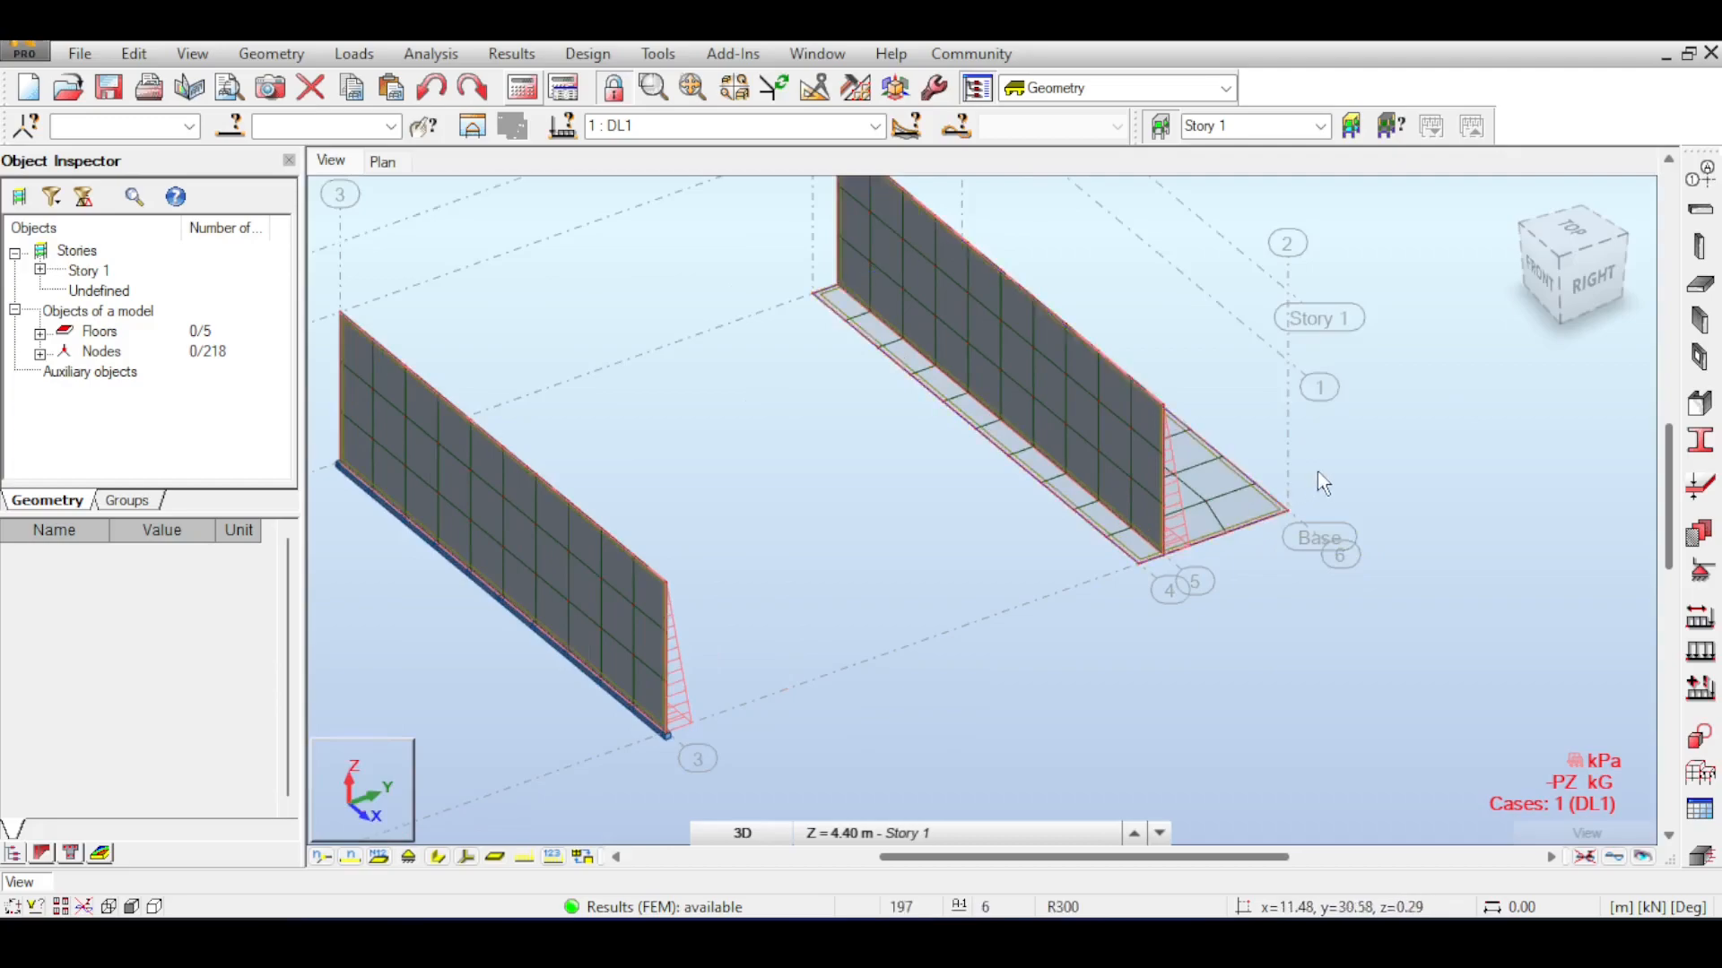
{"action": "scroll", "coordinate": [1319, 475], "scroll_direction": "down", "scroll_amount": 3}
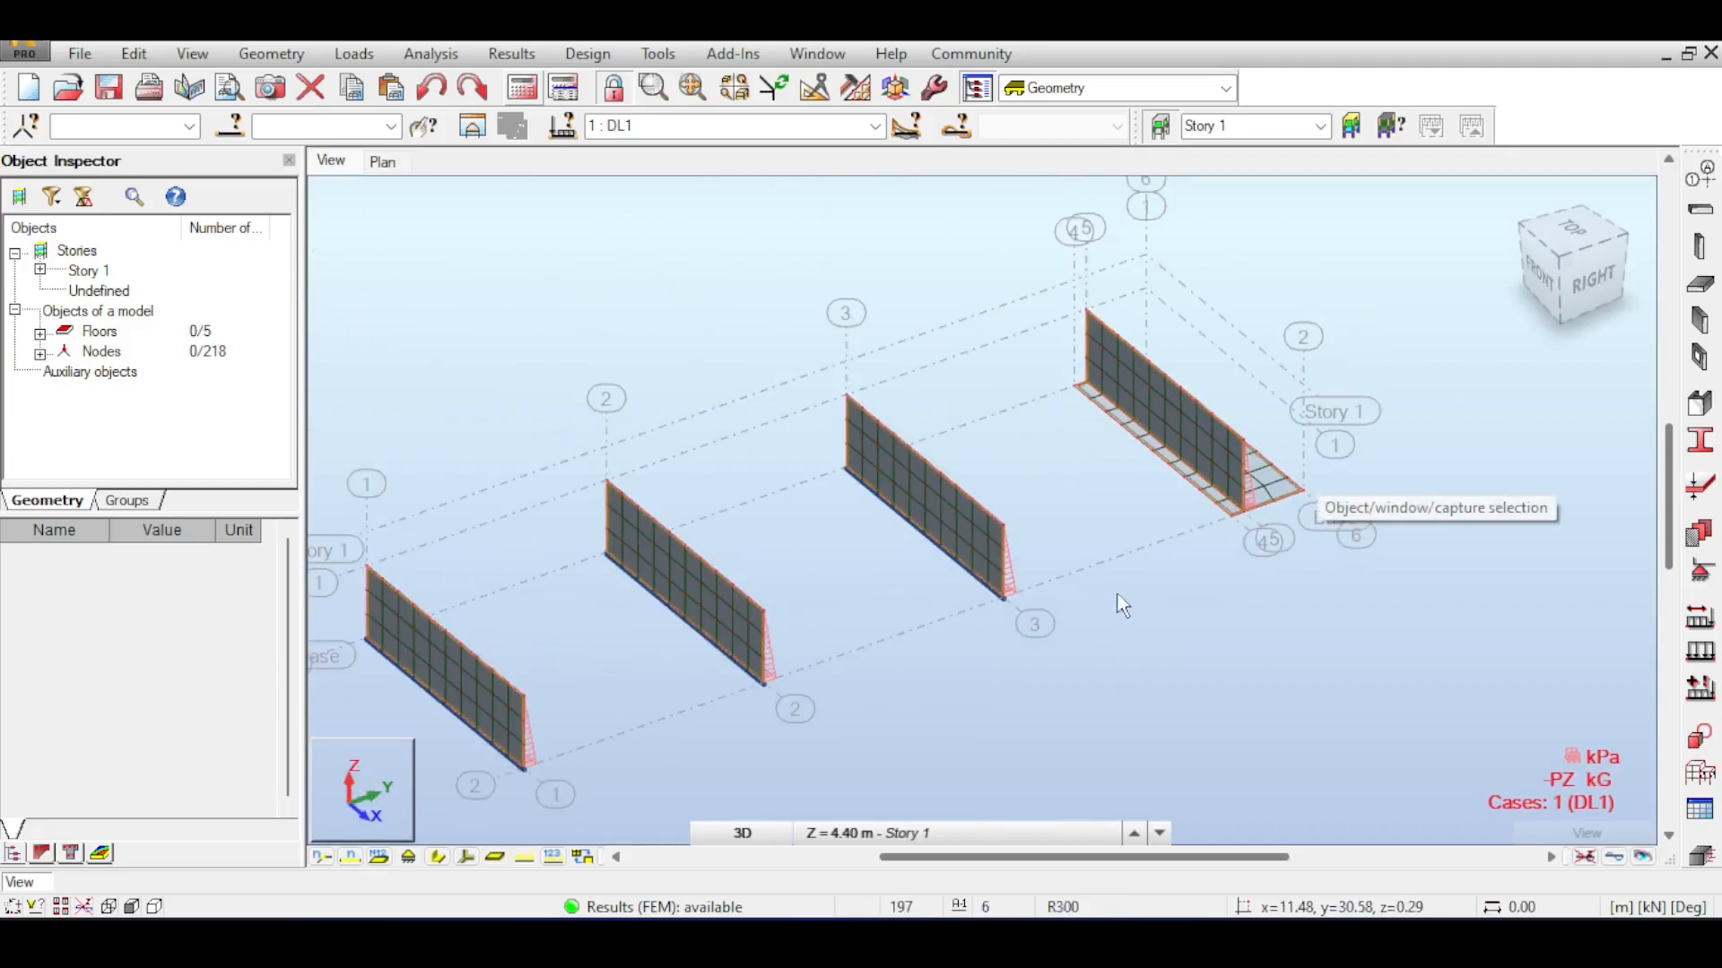
{"action": "middle_click_drag", "start_coordinate": [971, 661], "coordinate": [1316, 502]}
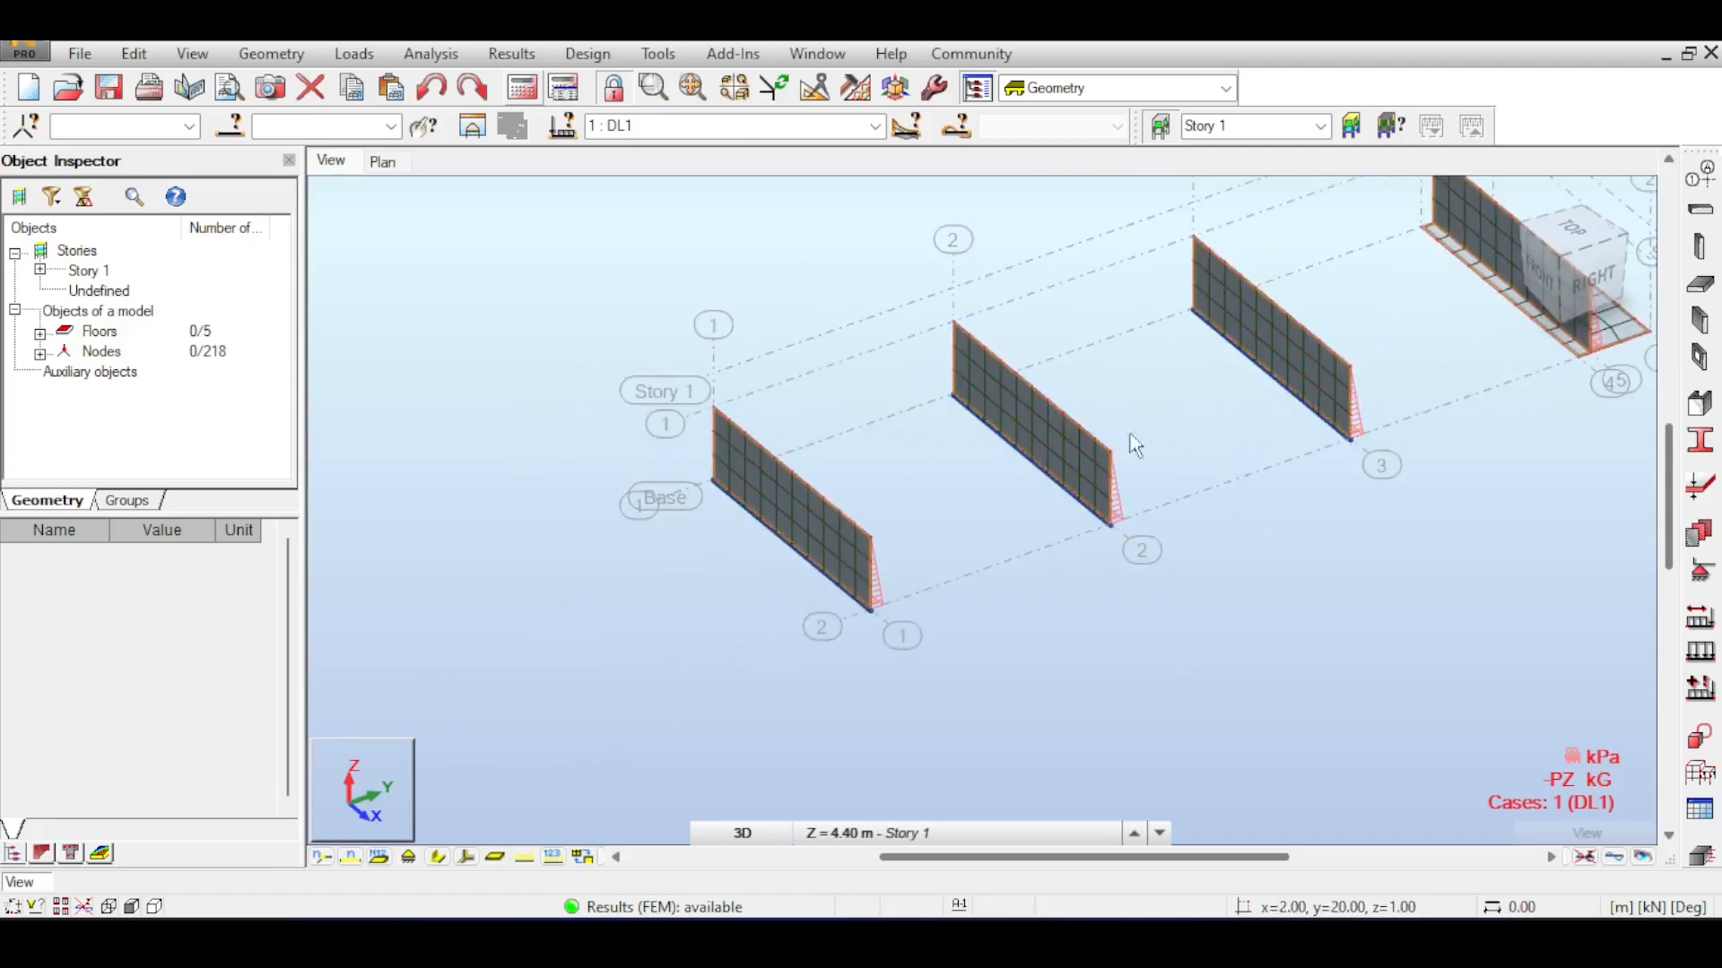
{"action": "middle_click_drag", "start_coordinate": [1424, 440], "coordinate": [1080, 591]}
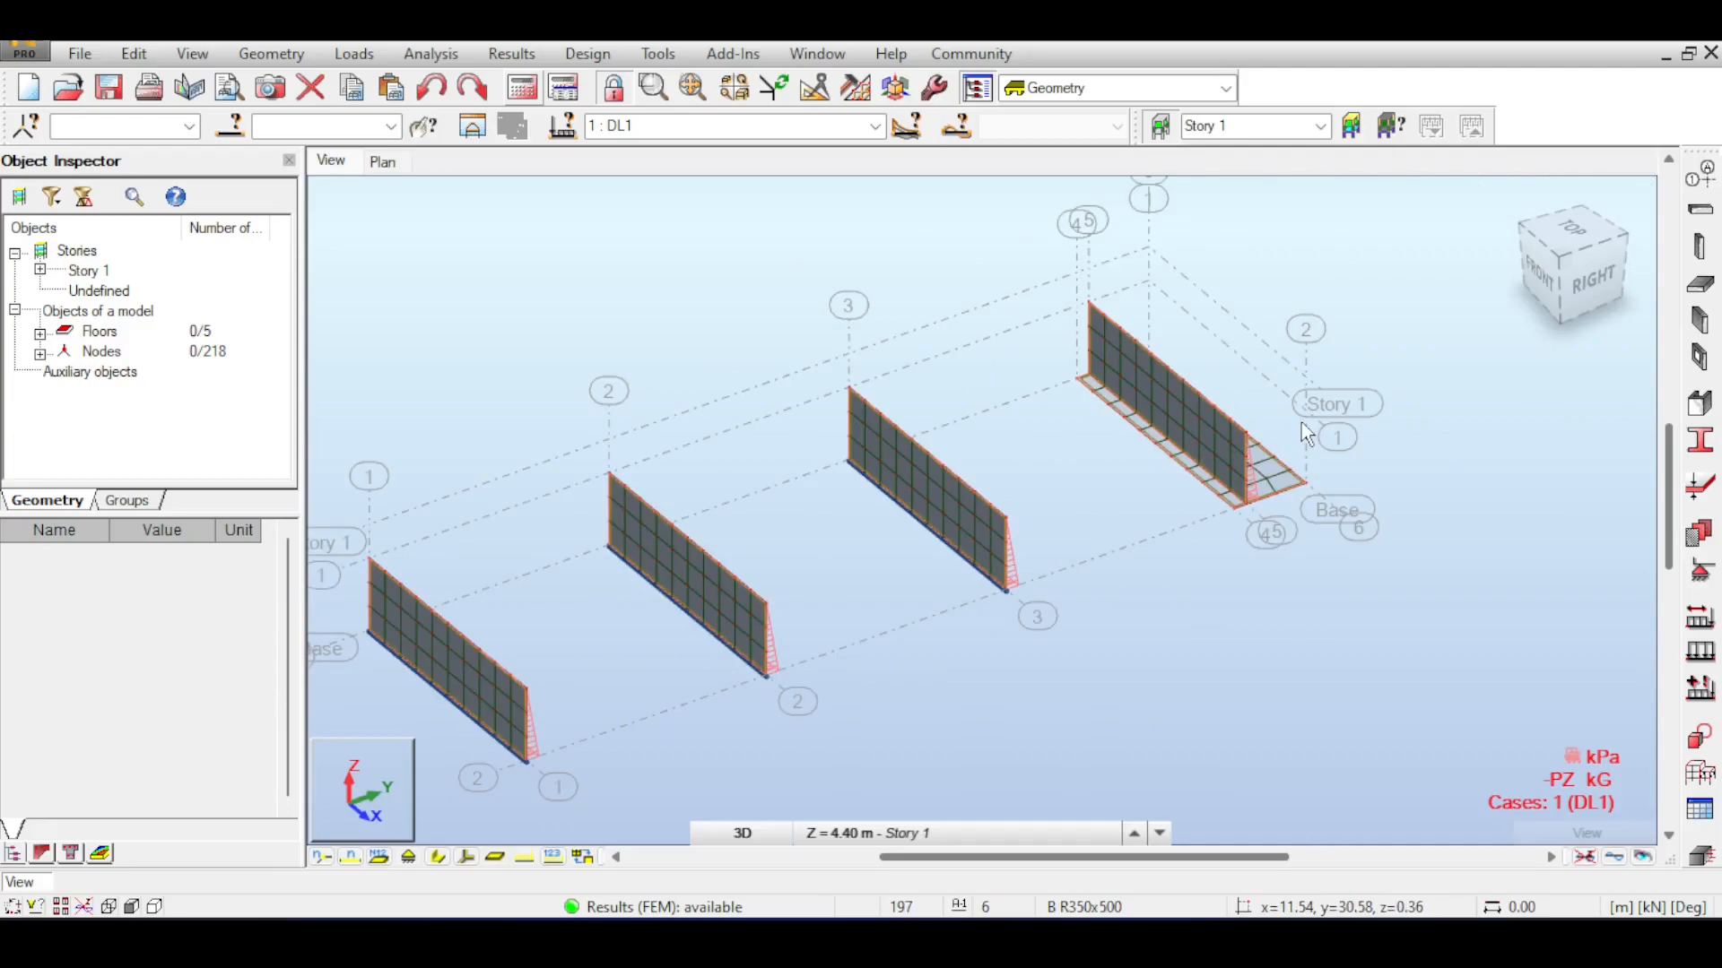